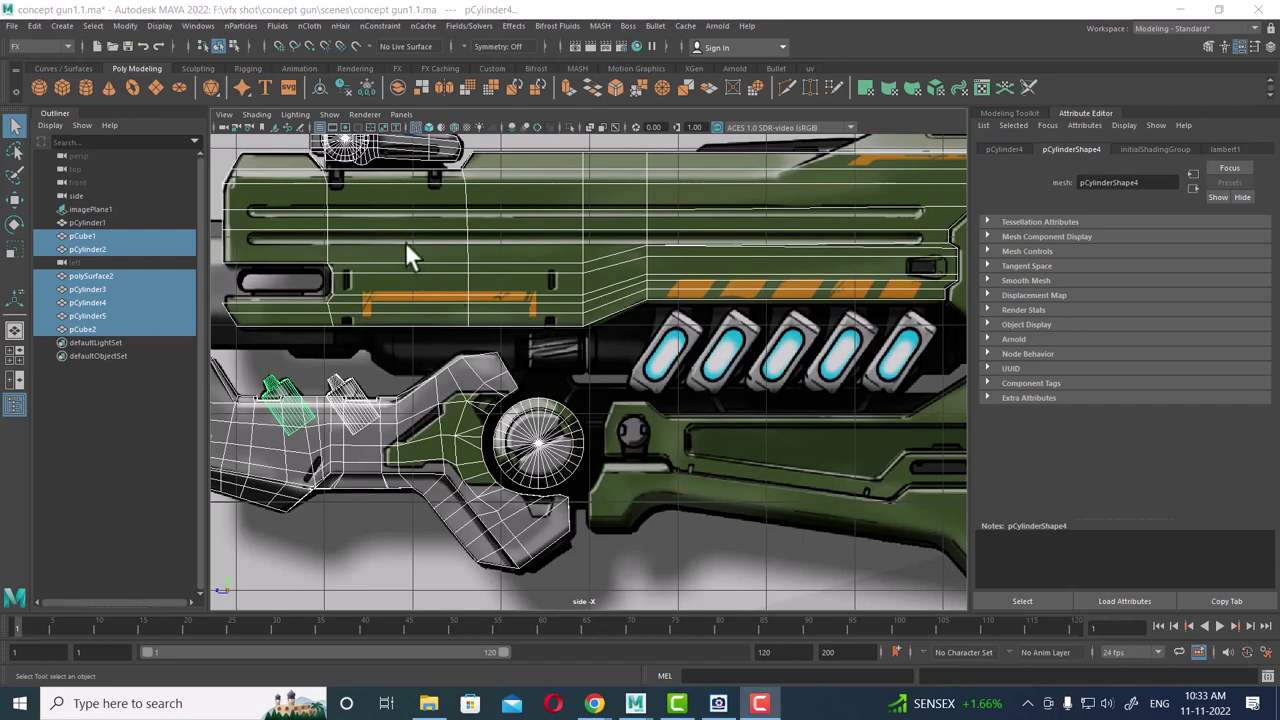
- Select the scope block pCube2 on top of the gun and zoom in on the mid-section
alt+middle_drag(585, 365, 608, 451)
scroll(608, 451, up, 3)
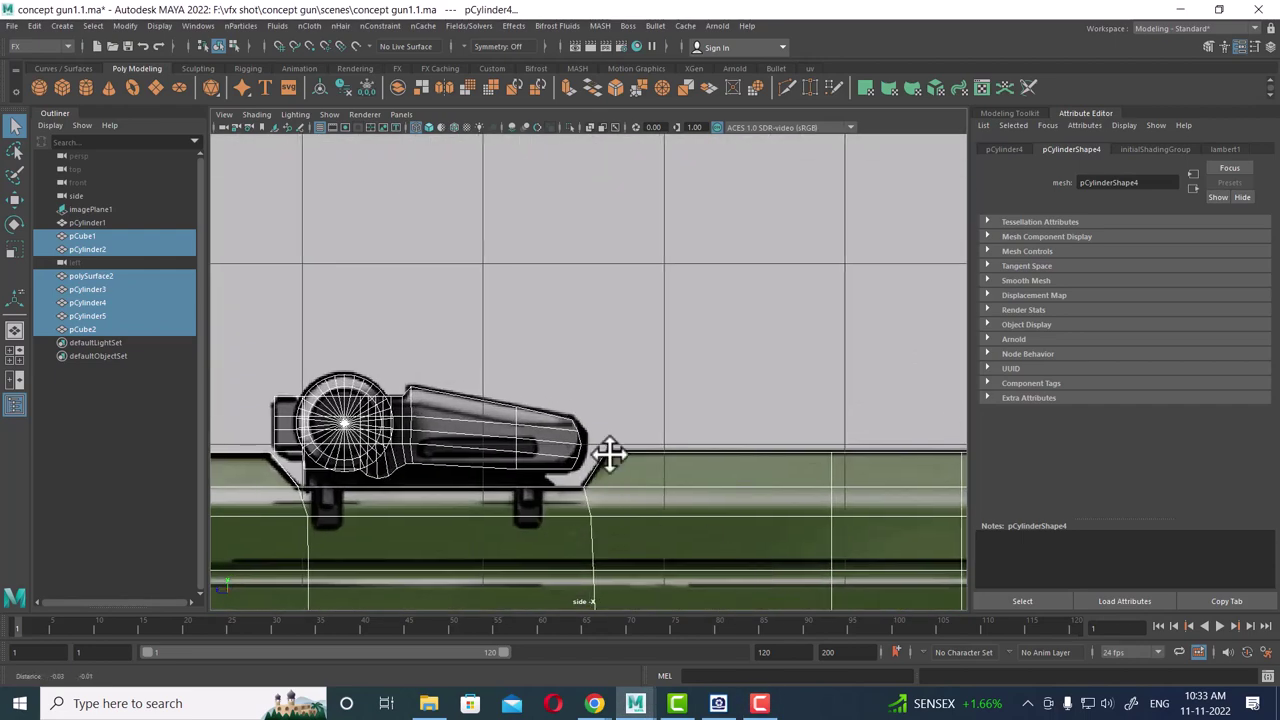
scroll(734, 407, up, 2)
click(682, 347)
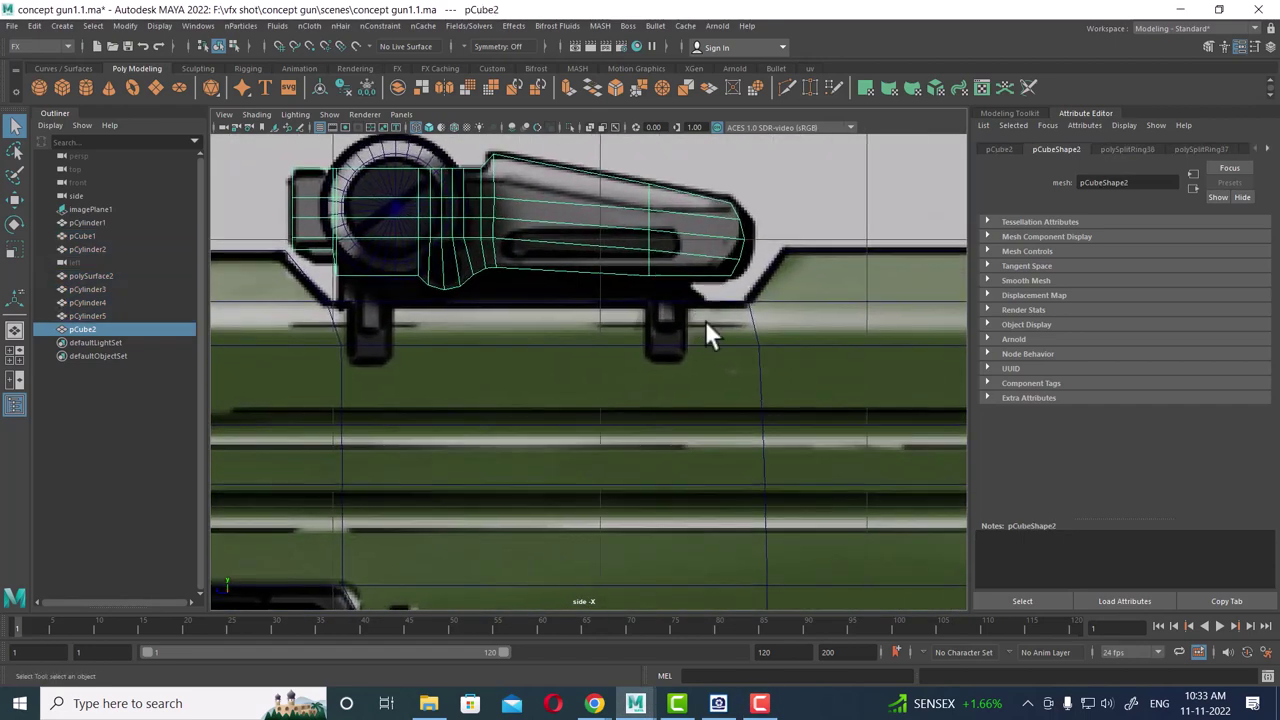
scroll(705, 329, down, 5)
scroll(603, 363, up, 2)
scroll(563, 309, up, 2)
scroll(585, 375, up, 2)
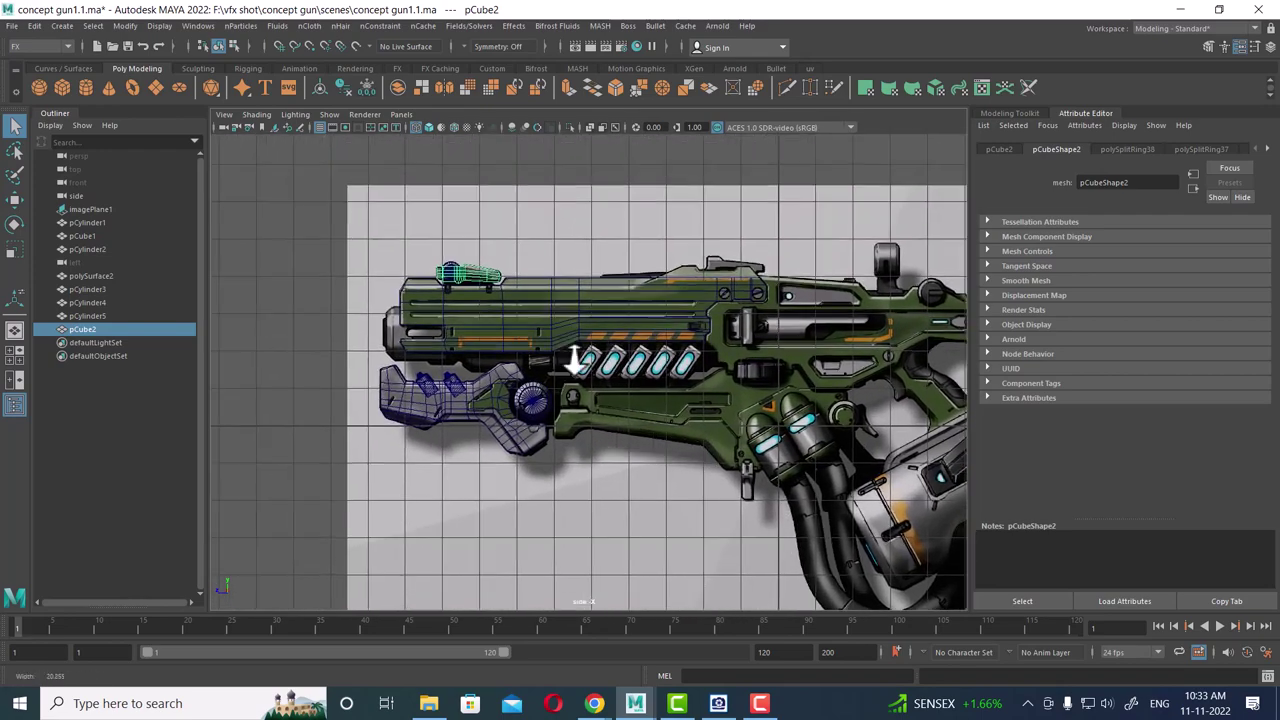
scroll(645, 369, up, 2)
scroll(590, 425, up, 2)
scroll(590, 425, up, 2)
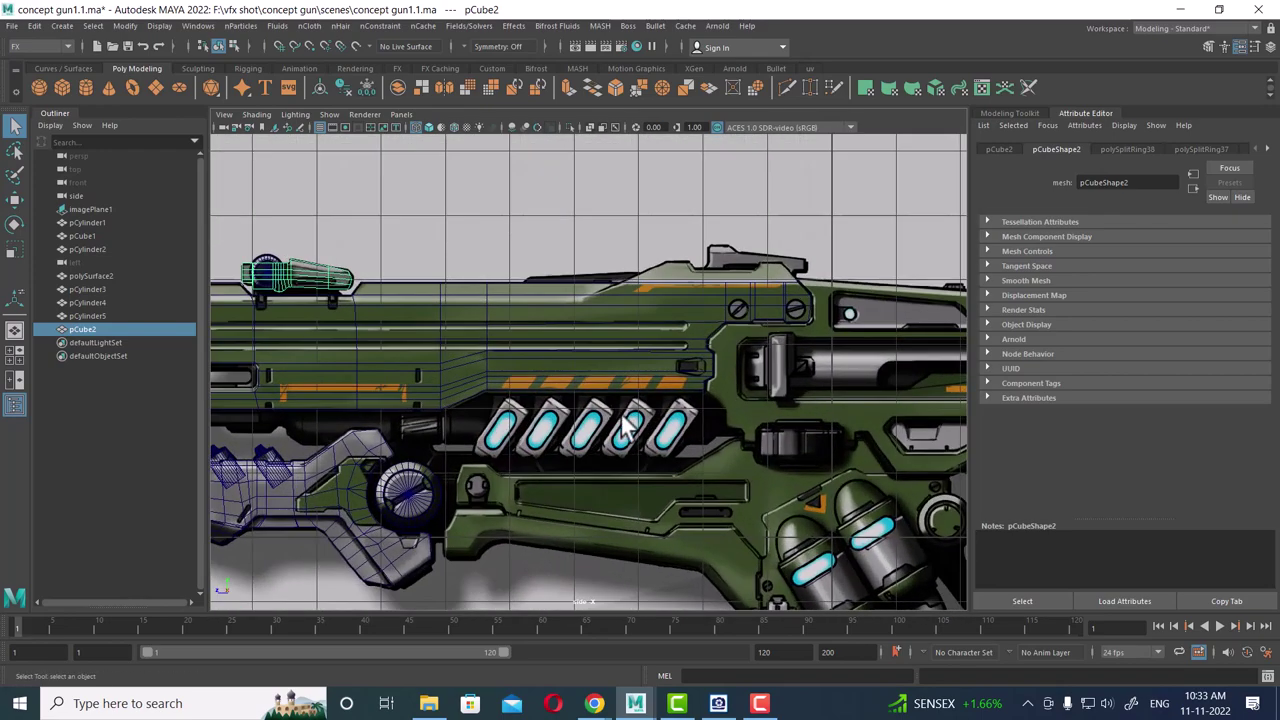
alt+middle_drag(460, 268, 527, 290)
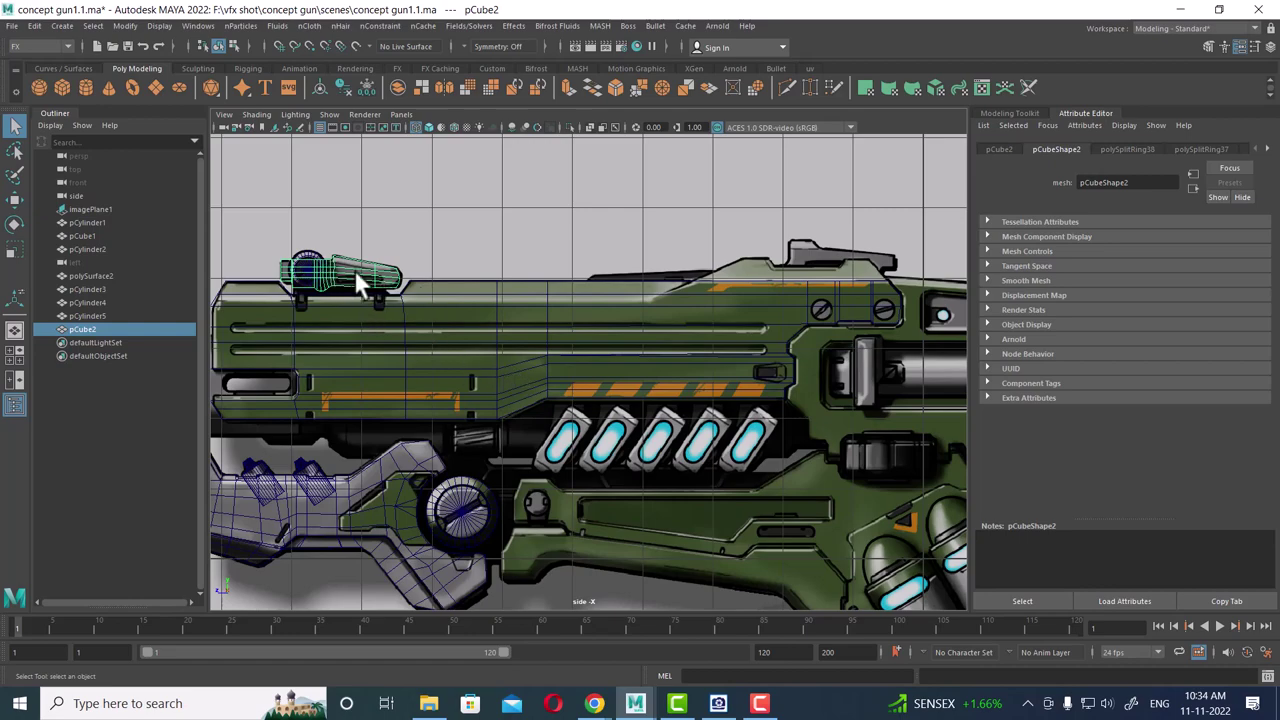
scroll(387, 365, down, 3)
- Switch to the four-view layout, maximize the perspective view, and show plain shaded surfaces
key(space)
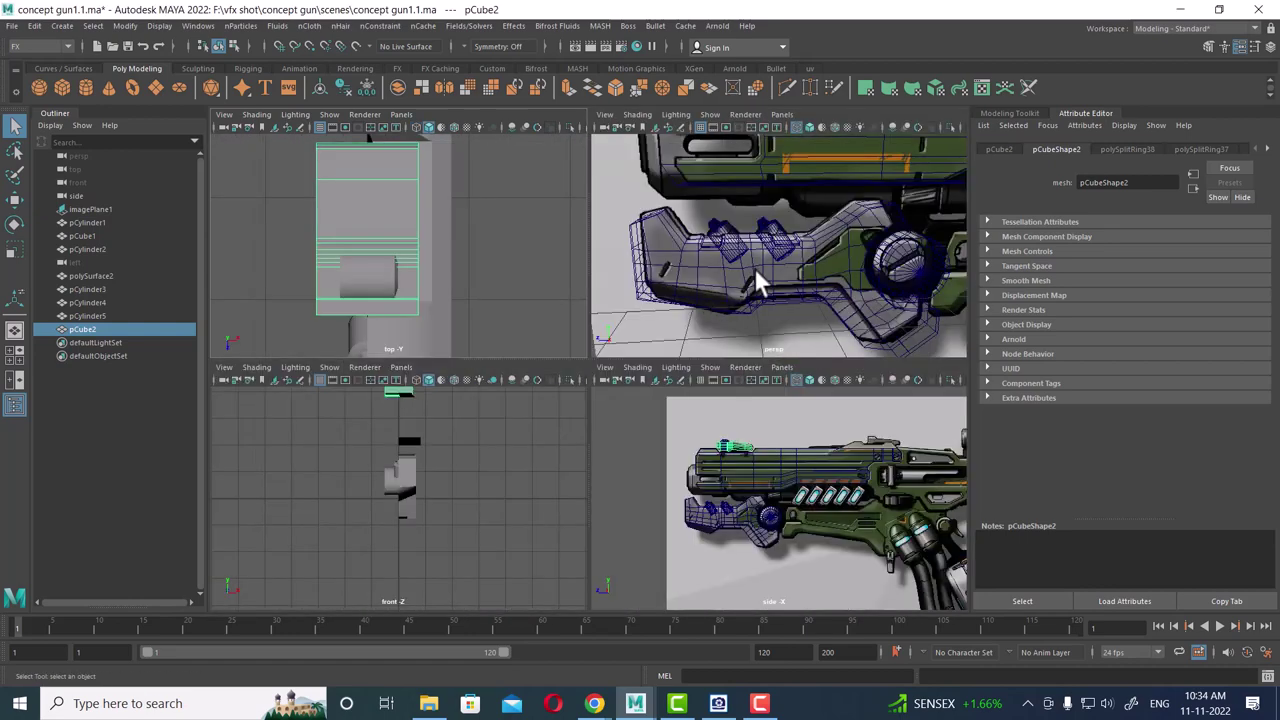
alt+drag(840, 512, 879, 480)
key(space)
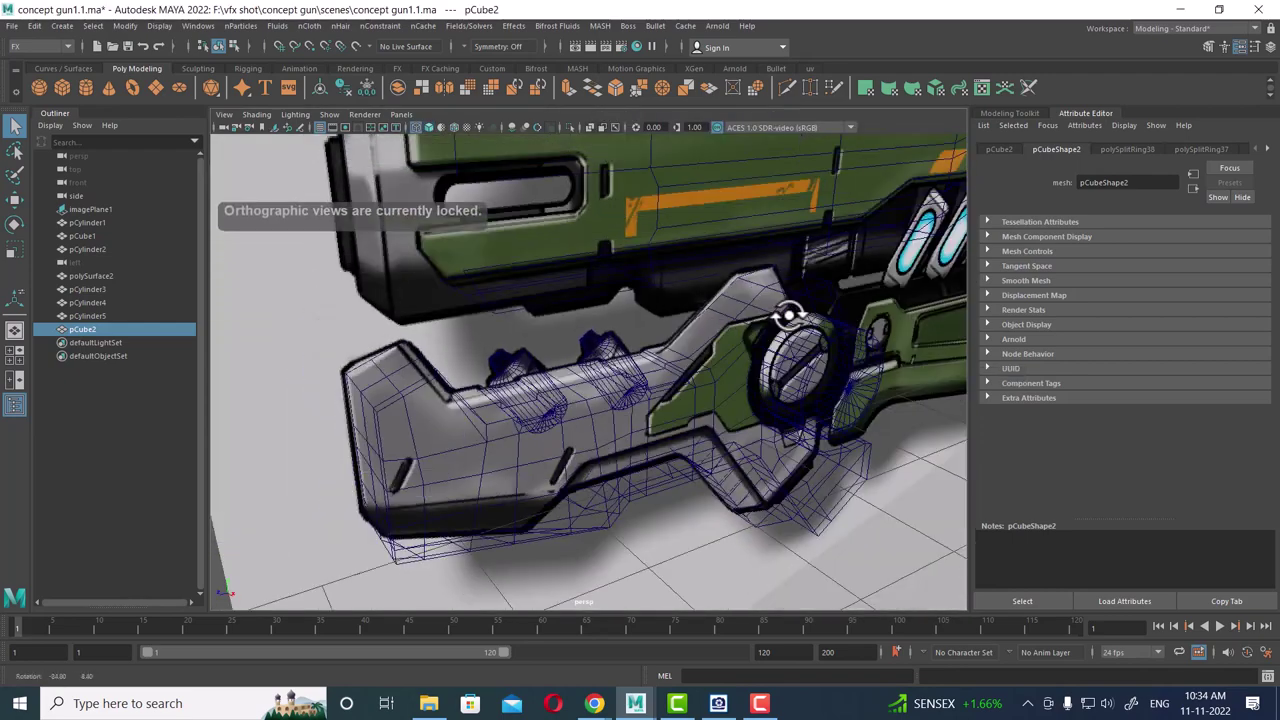
mouse_move(786, 314)
alt+mouse_down()
mouse_move(645, 300)
mouse_move(678, 390)
alt+mouse_up()
key(6)
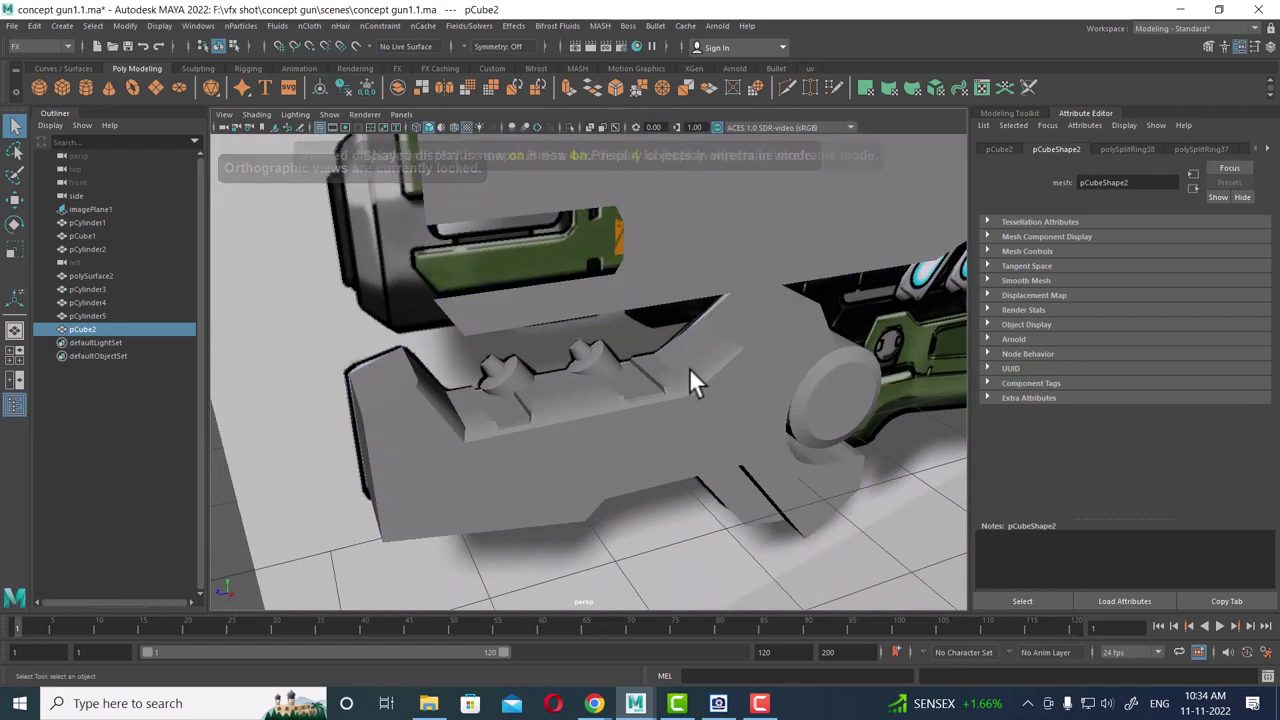
- Orbit the perspective view in close around the scope block and its underside
alt+right_drag(625, 315, 677, 491)
alt+drag(728, 323, 777, 357)
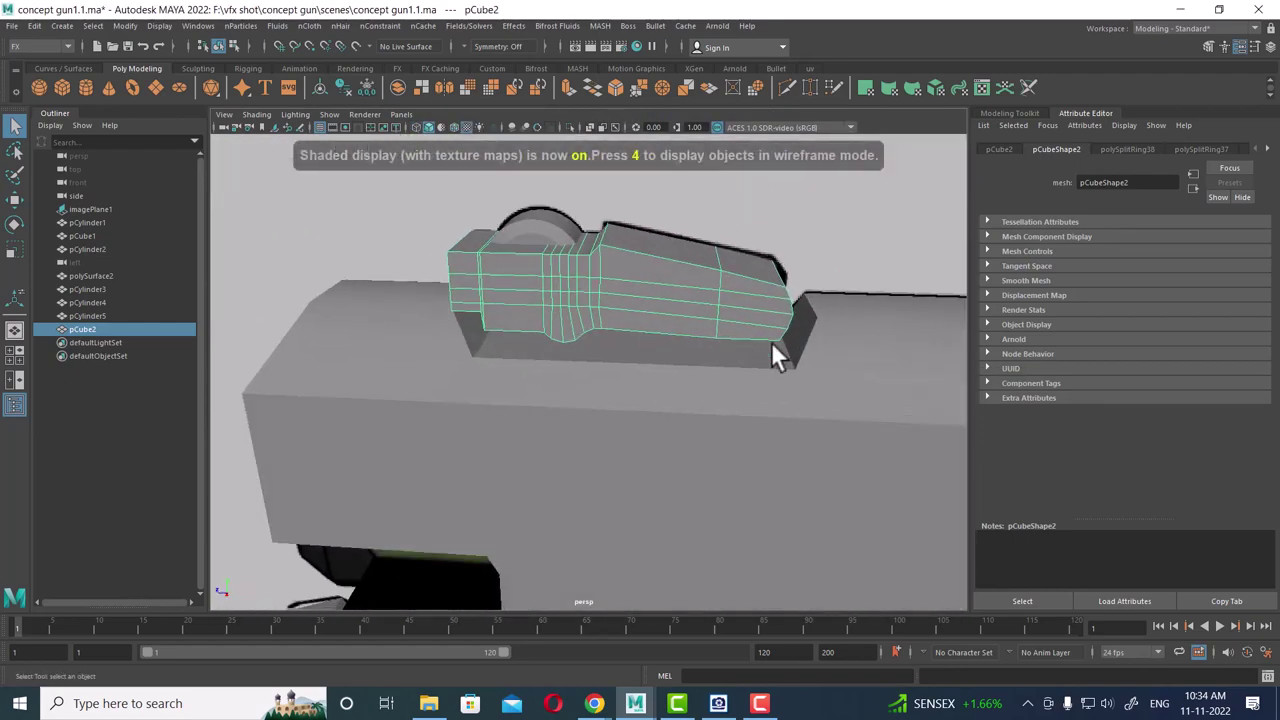
alt+right_drag(777, 357, 713, 318)
mouse_move(713, 318)
alt+mouse_down()
mouse_move(766, 365)
mouse_move(632, 366)
mouse_move(614, 349)
mouse_move(603, 329)
mouse_move(662, 265)
alt+mouse_up()
alt+right_drag(661, 262, 654, 224)
alt+drag(654, 224, 664, 285)
mouse_move(664, 285)
alt+right_down()
mouse_move(665, 322)
mouse_move(708, 323)
alt+right_up()
alt+drag(708, 323, 676, 328)
- Return to four views, frame front, side and perspective on the scope, and go full screen
key(space)
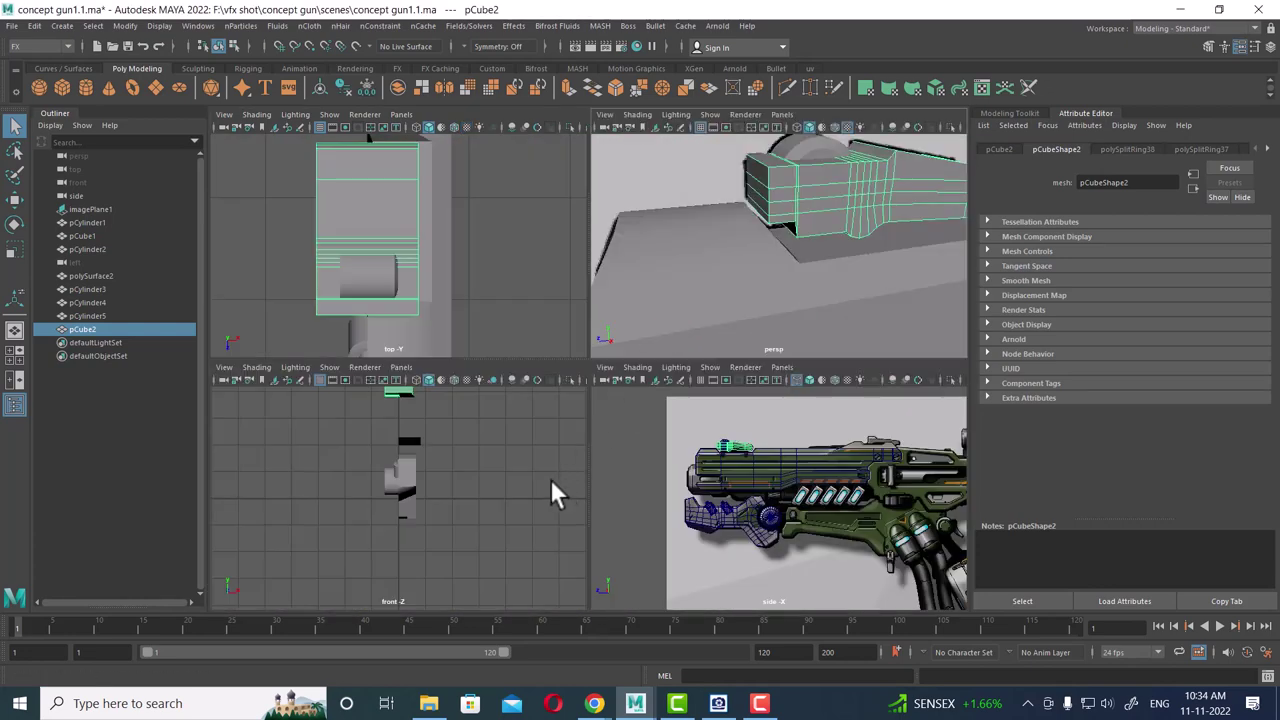
mouse_move(551, 491)
alt+right_down()
mouse_move(466, 491)
mouse_move(520, 592)
alt+right_up()
alt+right_drag(757, 543, 808, 557)
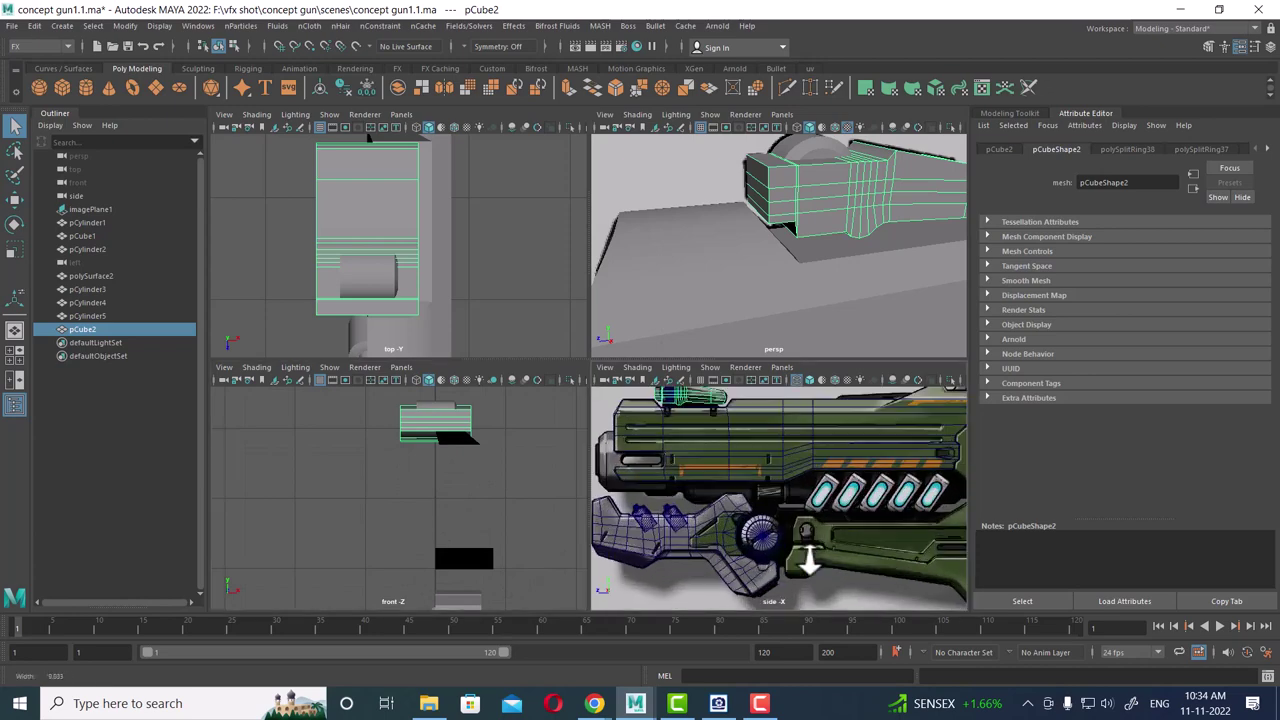
alt+middle_drag(808, 557, 754, 480)
alt+drag(840, 330, 867, 290)
mouse_move(867, 290)
alt+right_down()
mouse_move(808, 272)
mouse_move(824, 269)
alt+right_up()
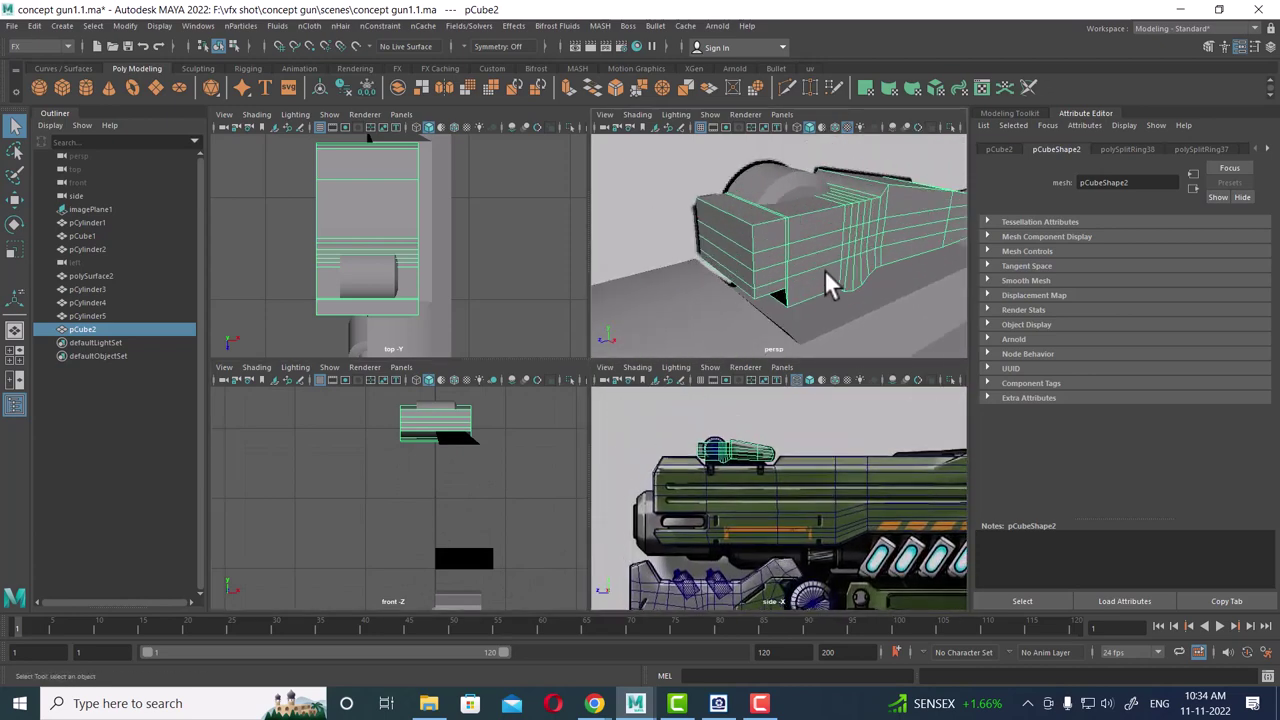
key(ctrl+space)
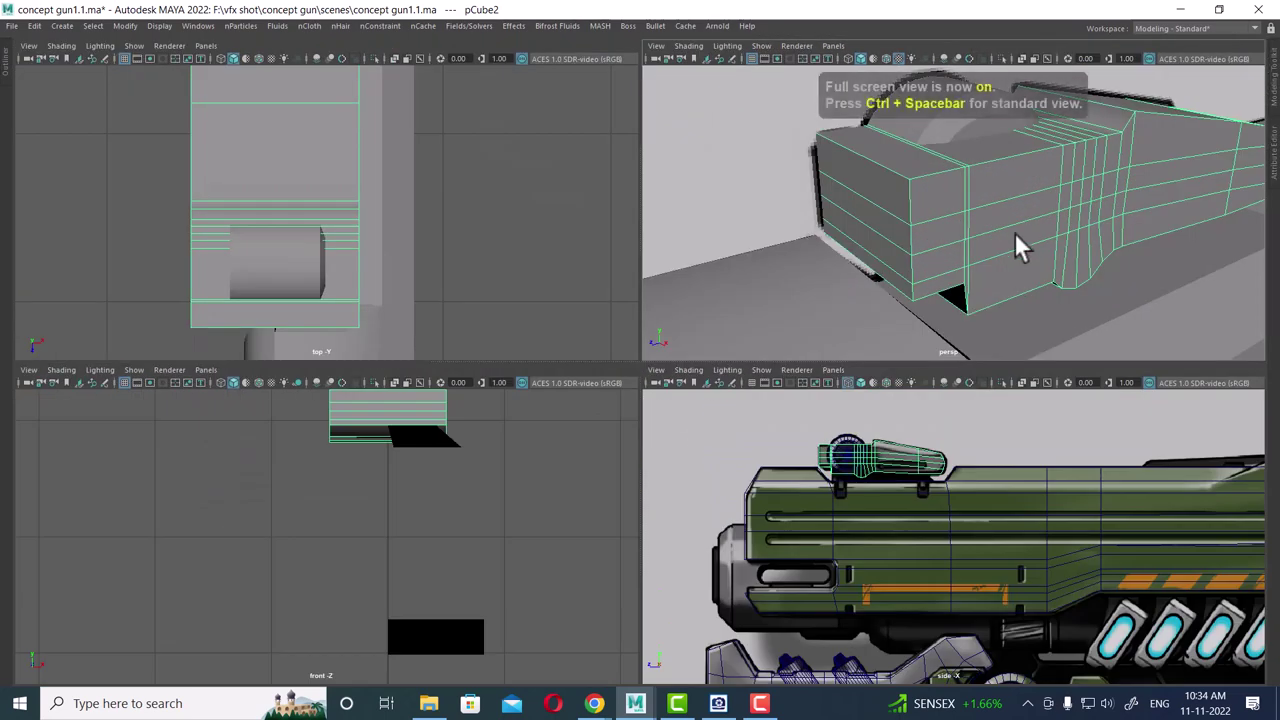
- Frame the scope in perspective and side views and switch to its edges
alt+right_drag(1014, 235, 937, 292)
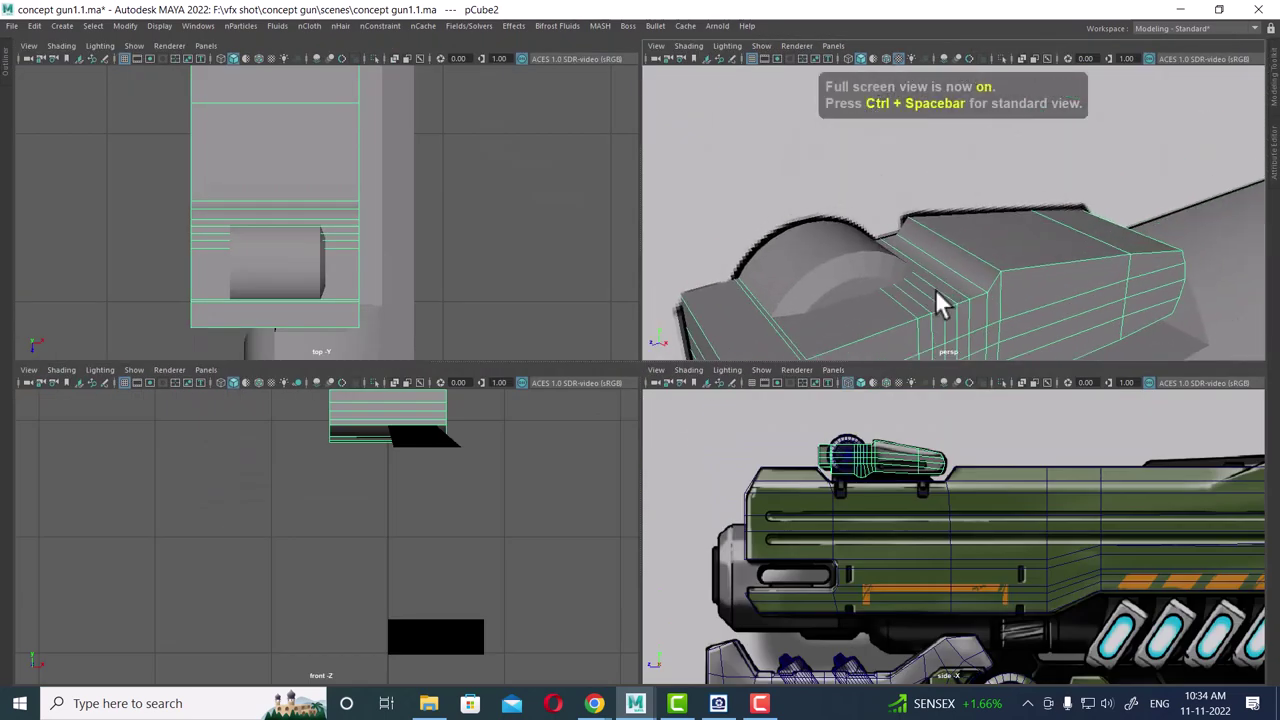
alt+middle_drag(937, 292, 971, 229)
alt+right_drag(971, 229, 985, 205)
mouse_move(880, 540)
alt+right_down()
mouse_move(903, 570)
mouse_move(920, 512)
mouse_move(943, 560)
mouse_move(986, 600)
mouse_move(1010, 590)
alt+right_up()
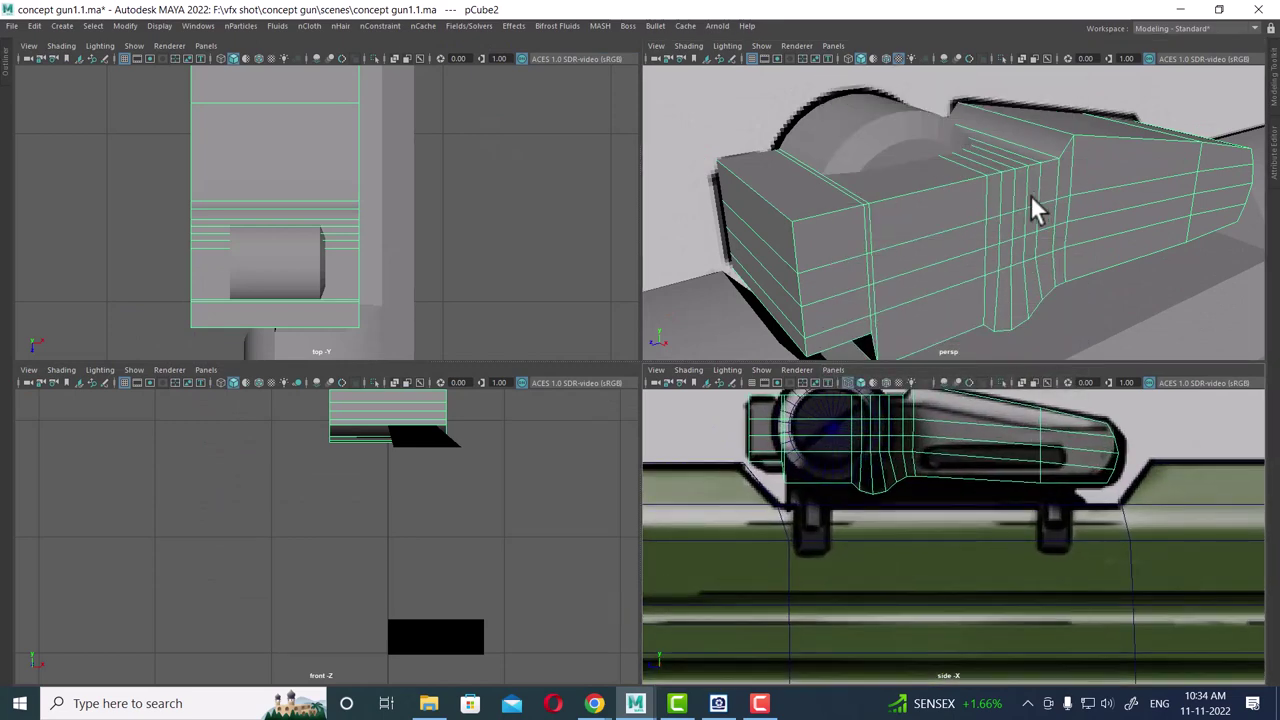
key(F10)
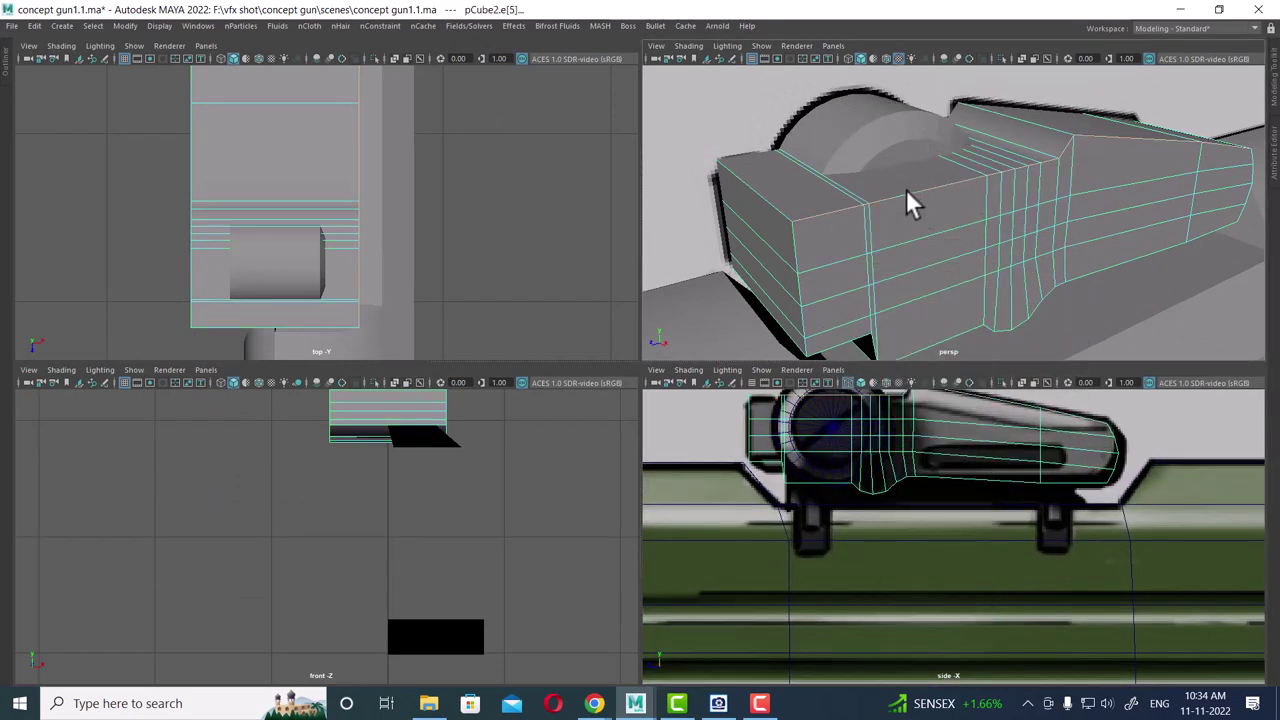
alt+right_drag(906, 189, 914, 229)
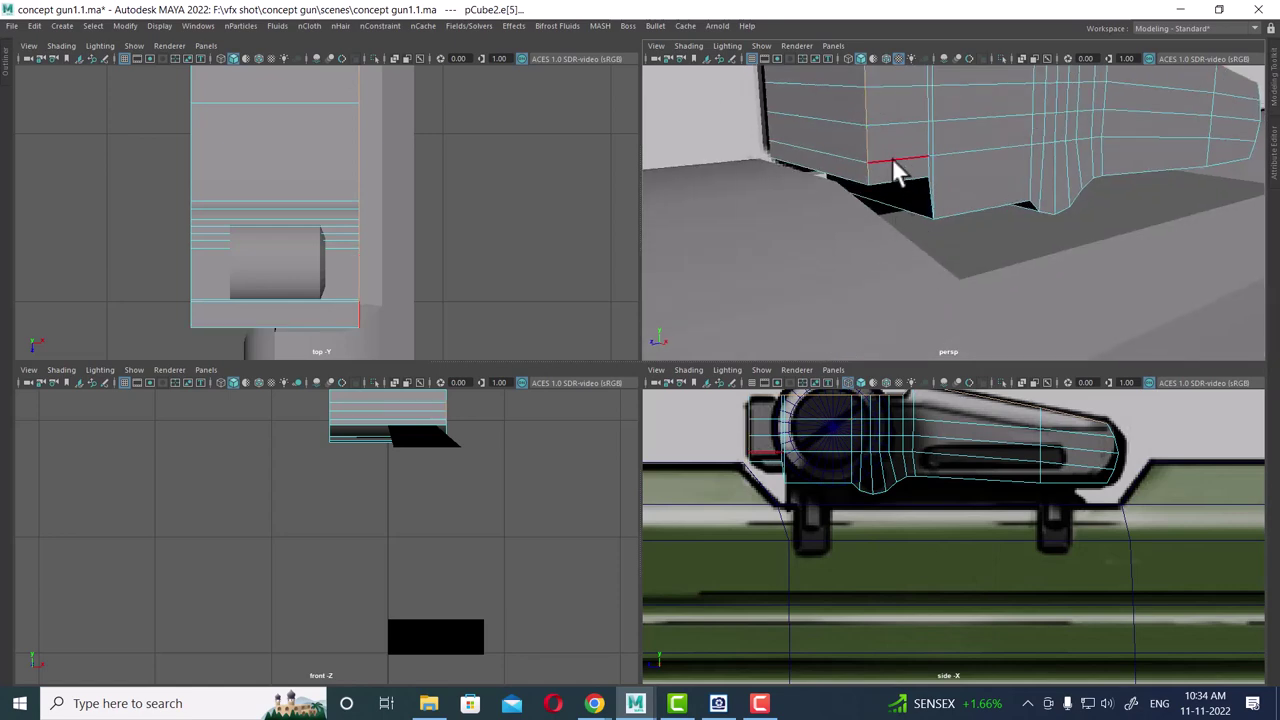
alt+drag(892, 158, 900, 262)
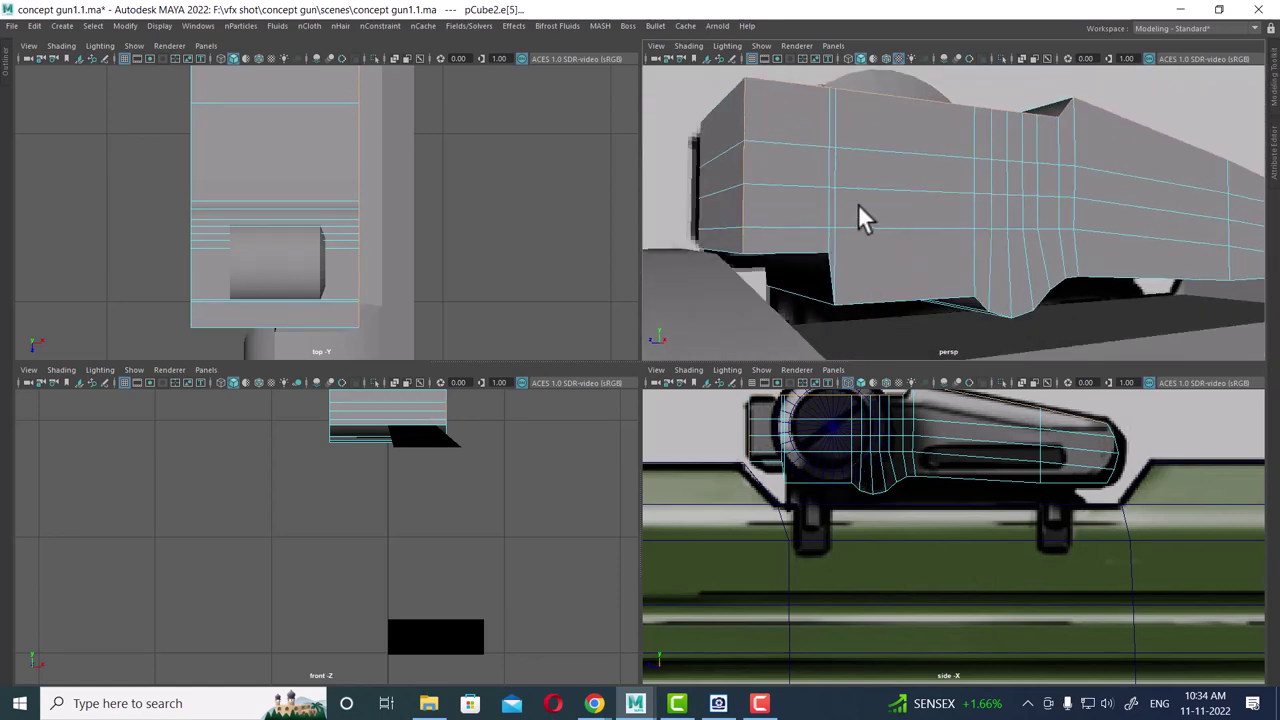
mouse_move(858, 207)
alt+middle_down()
mouse_move(889, 246)
mouse_move(877, 237)
mouse_move(923, 160)
mouse_move(898, 250)
mouse_move(929, 229)
mouse_move(894, 257)
mouse_move(902, 234)
alt+middle_up()
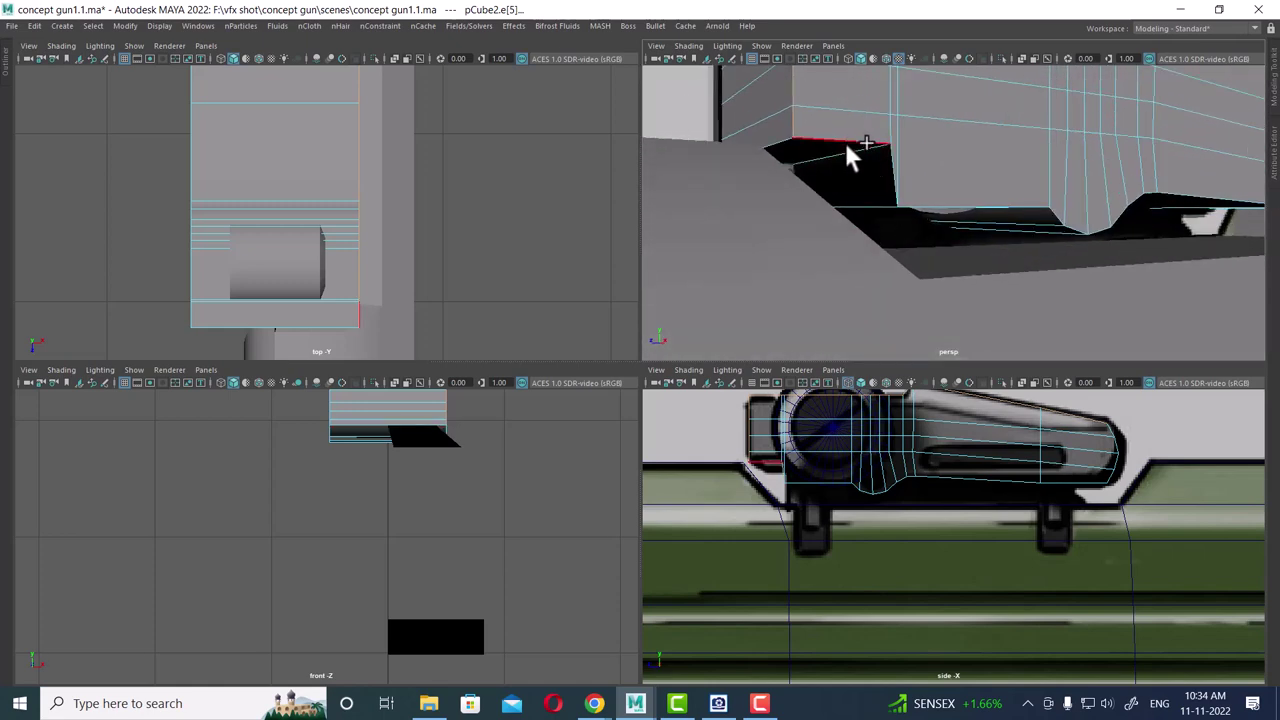
- Select edges along the scope block and bevel them
mouse_move(980, 220)
alt+mouse_down()
mouse_move(960, 234)
mouse_move(1086, 229)
mouse_move(1003, 235)
alt+mouse_up()
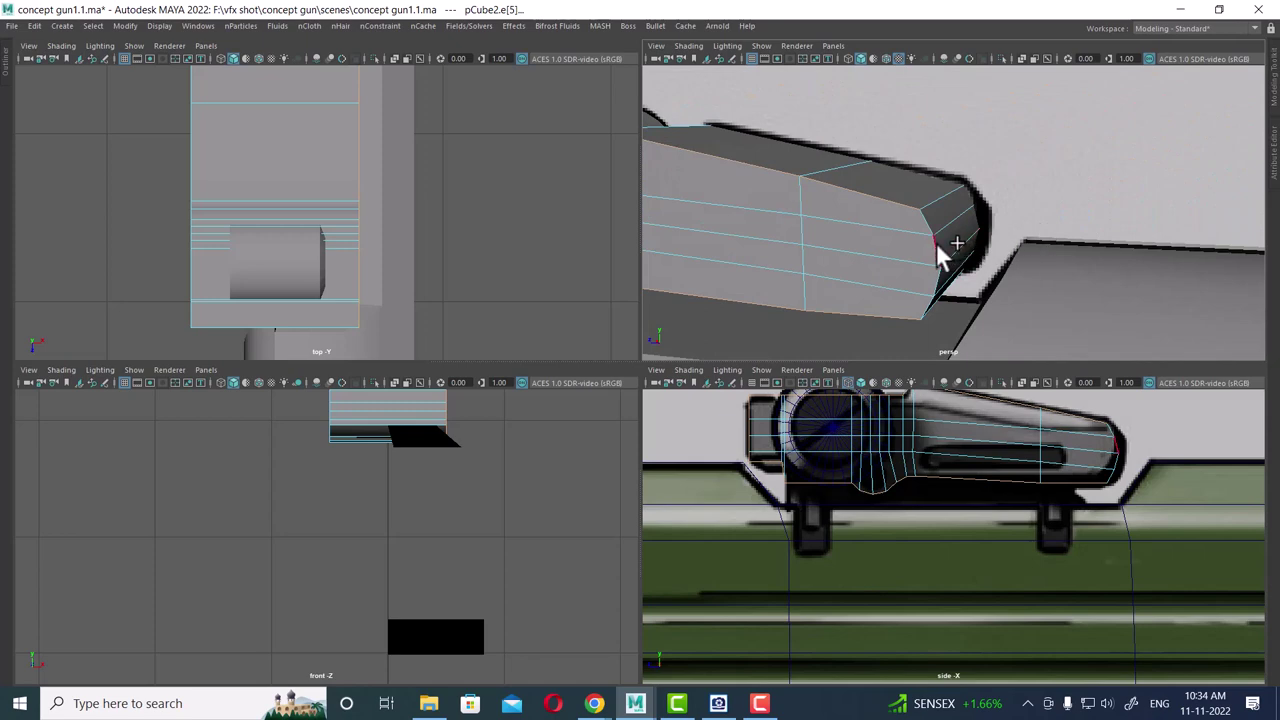
alt+drag(935, 270, 1008, 258)
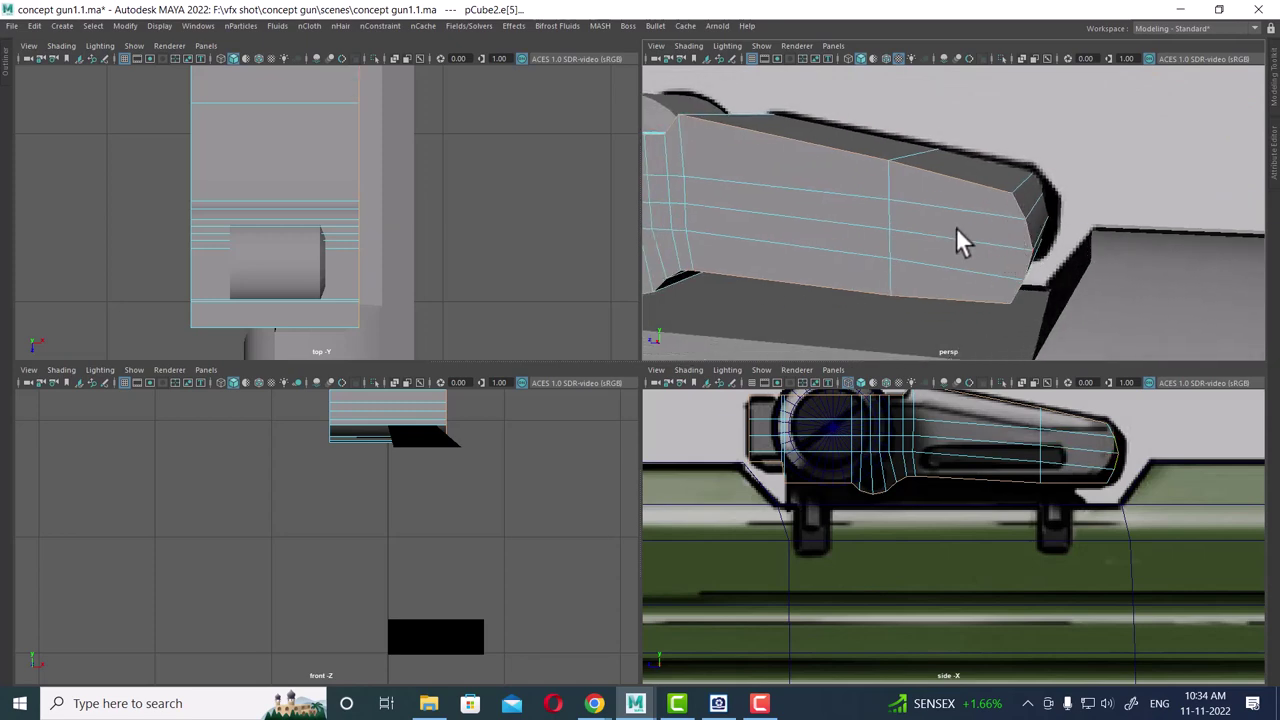
scroll(1027, 515, down, 3)
scroll(1012, 565, up, 2)
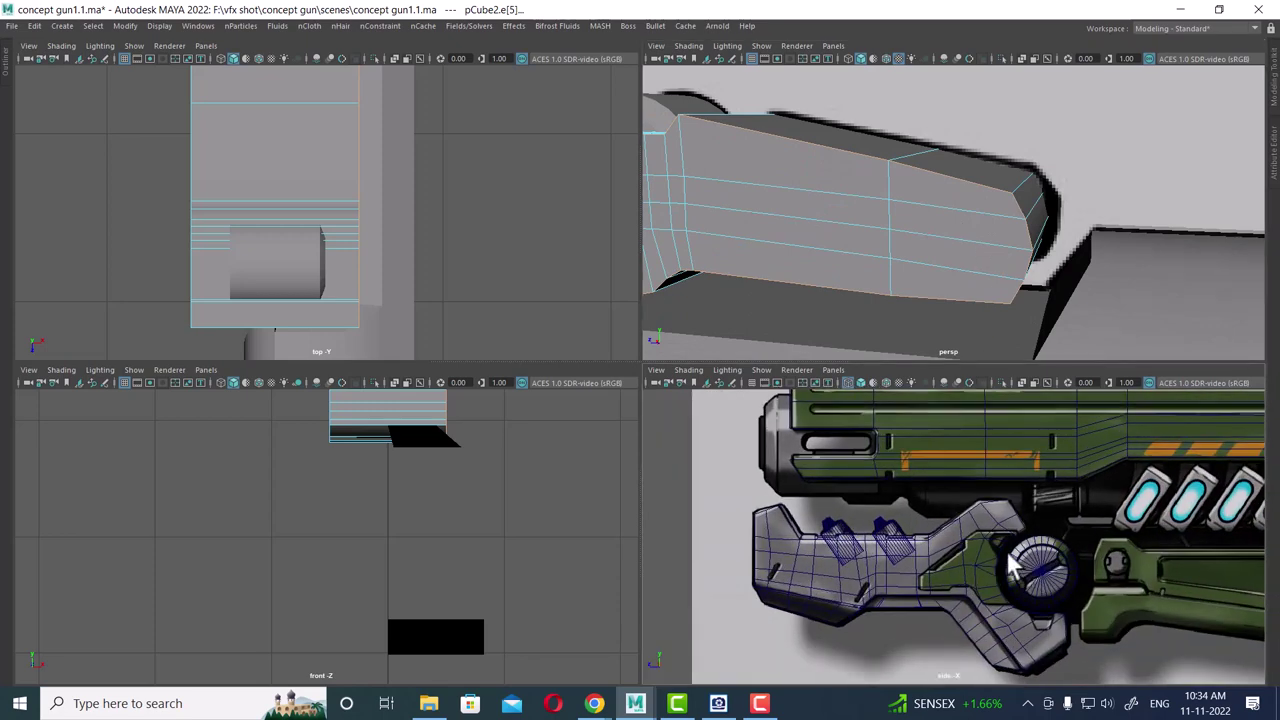
mouse_move(923, 250)
alt+mouse_down()
mouse_move(834, 234)
mouse_move(929, 240)
mouse_move(820, 240)
mouse_move(893, 179)
alt+mouse_up()
shift+right_drag(892, 179, 941, 180)
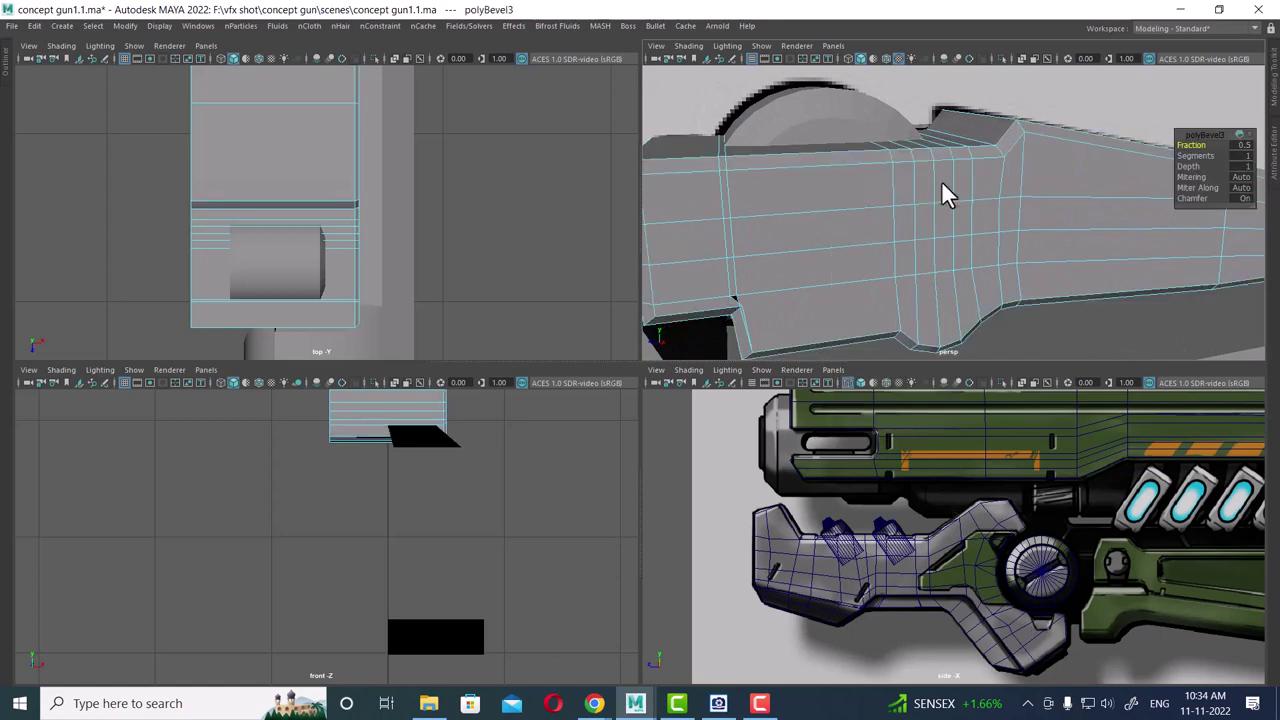
- Set the scope bevel to 2 segments with a 0.42 fraction
drag(1197, 155, 1215, 155)
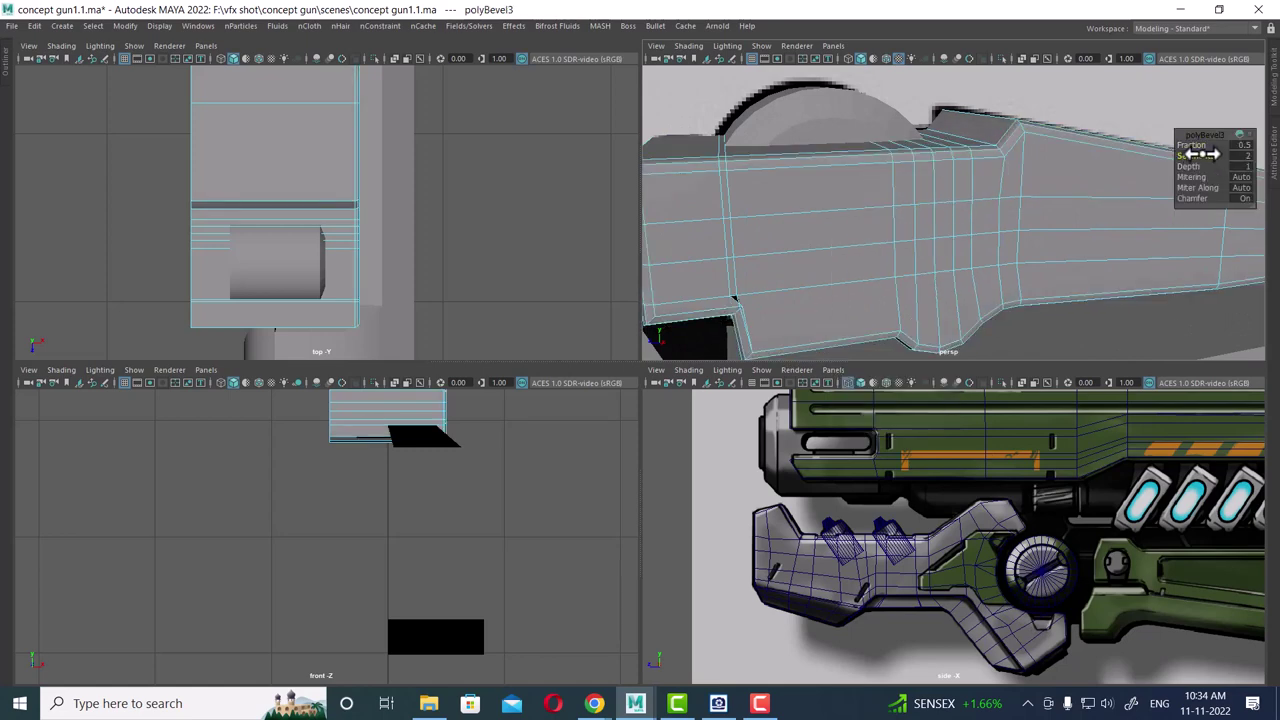
mouse_move(943, 243)
alt+mouse_down()
mouse_move(991, 251)
mouse_move(1260, 170)
mouse_move(1183, 147)
alt+mouse_up()
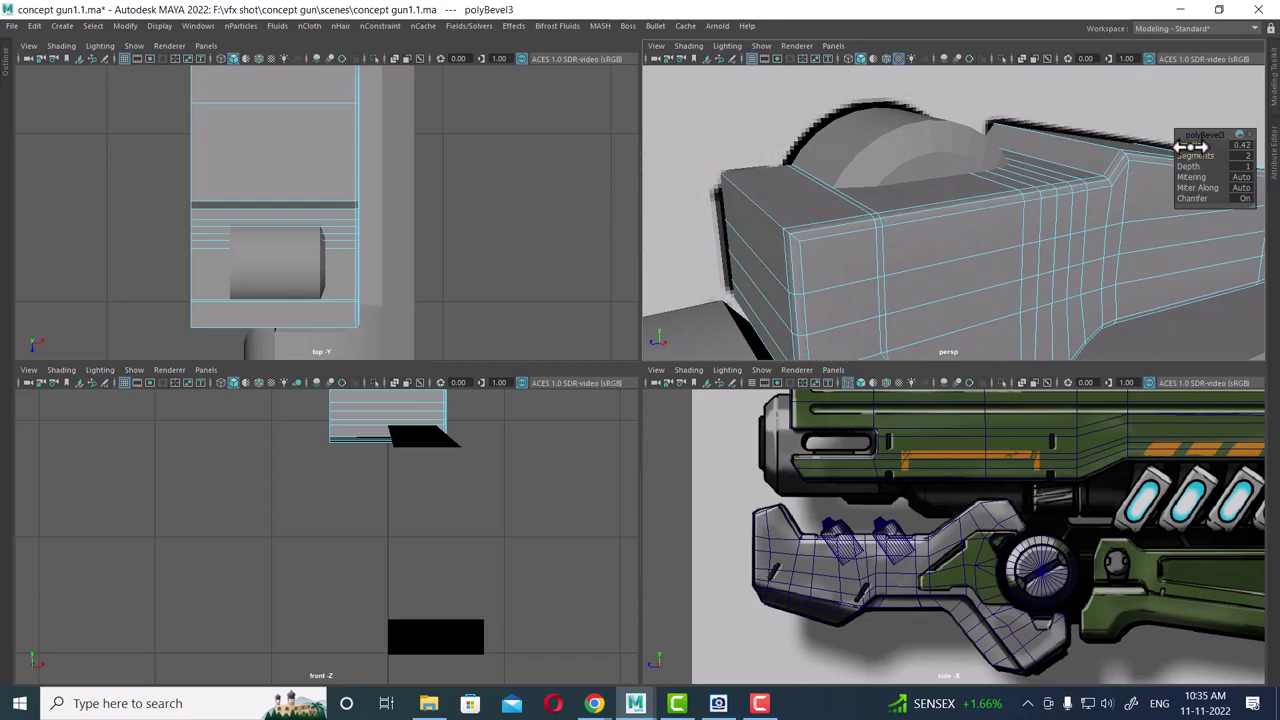
right_drag(1041, 172, 1108, 122)
scroll(962, 191, down, 3)
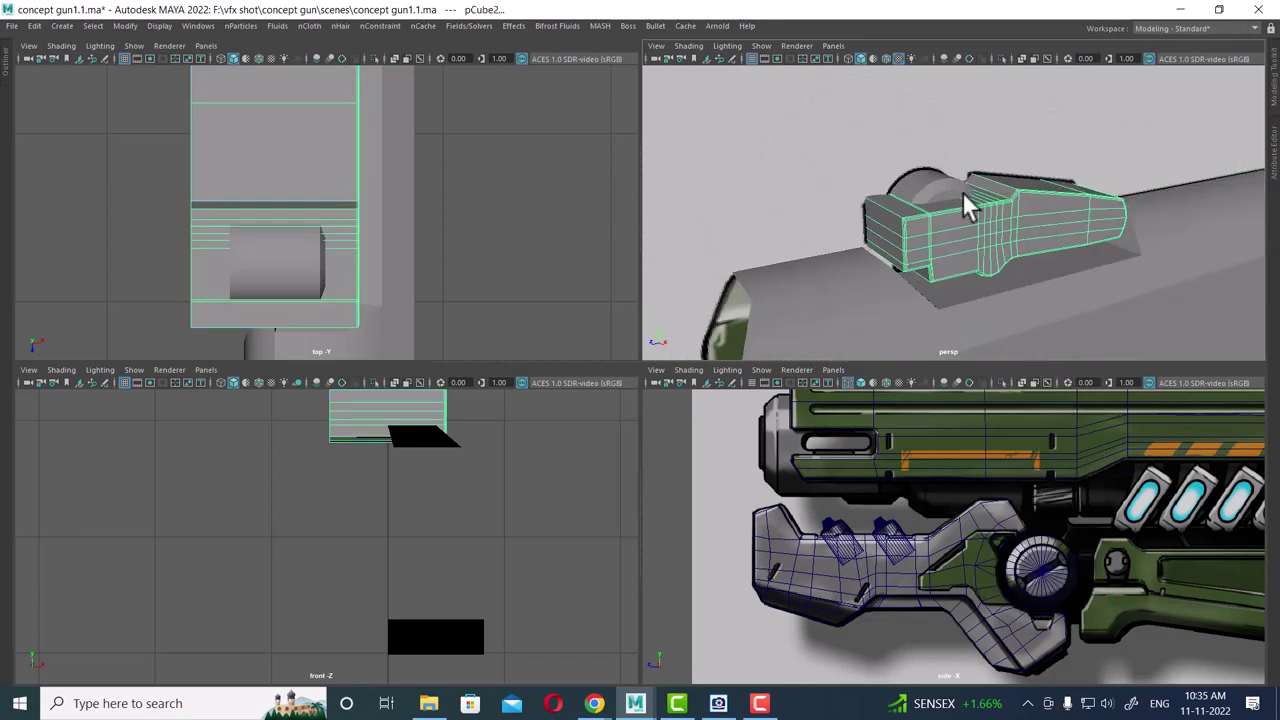
alt+drag(962, 191, 989, 188)
click(1026, 180)
- Reselect the scope block, check an edge, and frame it in the perspective view
scroll(1030, 190, up, 3)
mouse_move(1051, 229)
alt+mouse_down()
mouse_move(1073, 226)
mouse_move(1006, 200)
alt+mouse_up()
click(1006, 200)
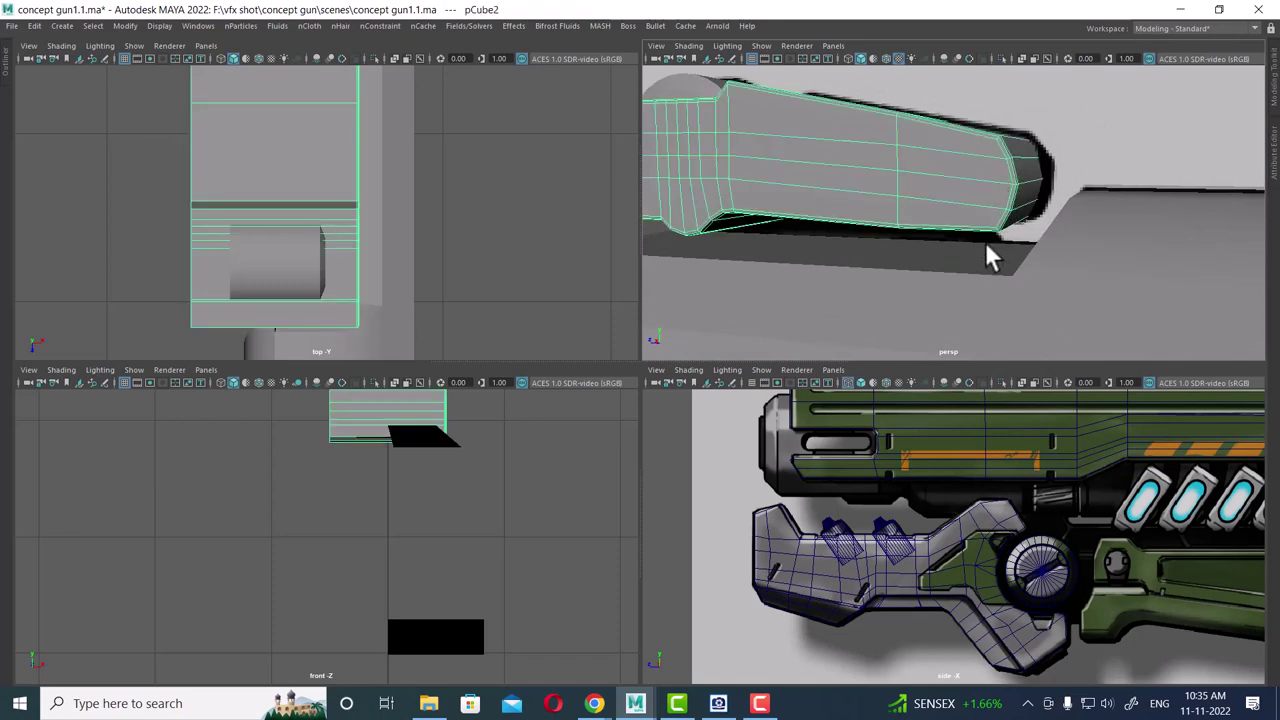
alt+middle_drag(926, 206, 960, 223)
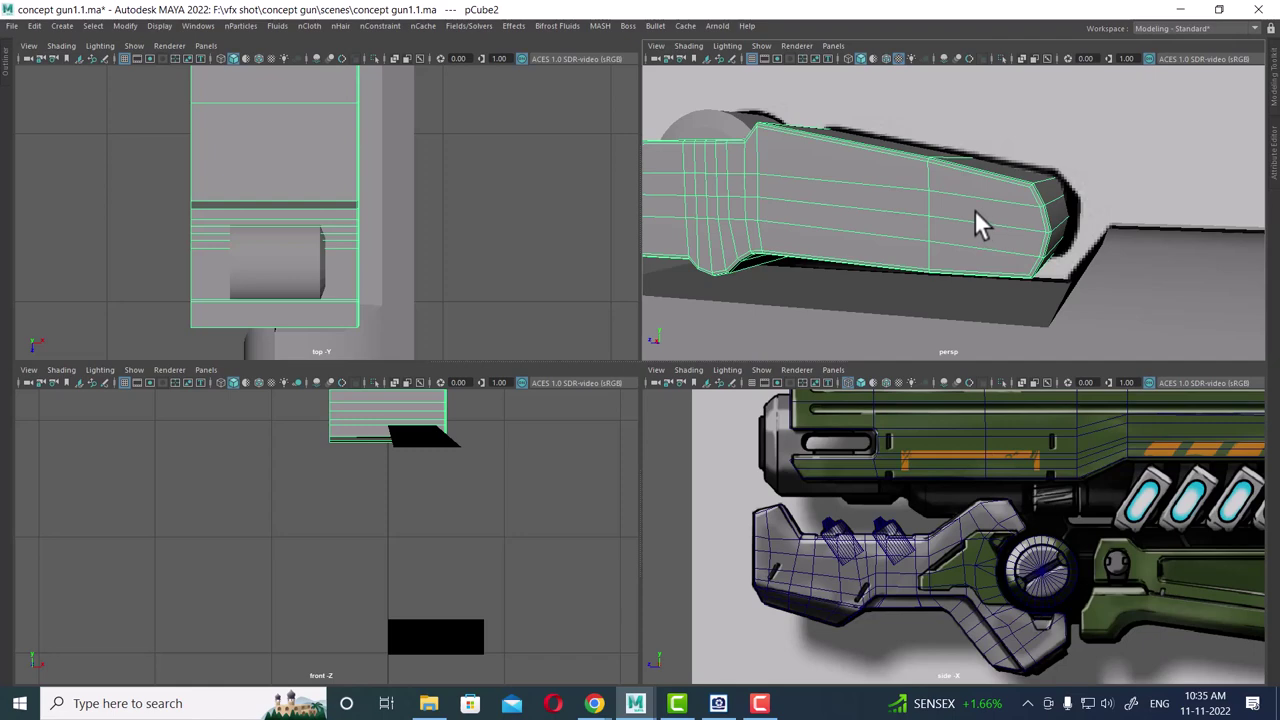
key(F2)
click(979, 212)
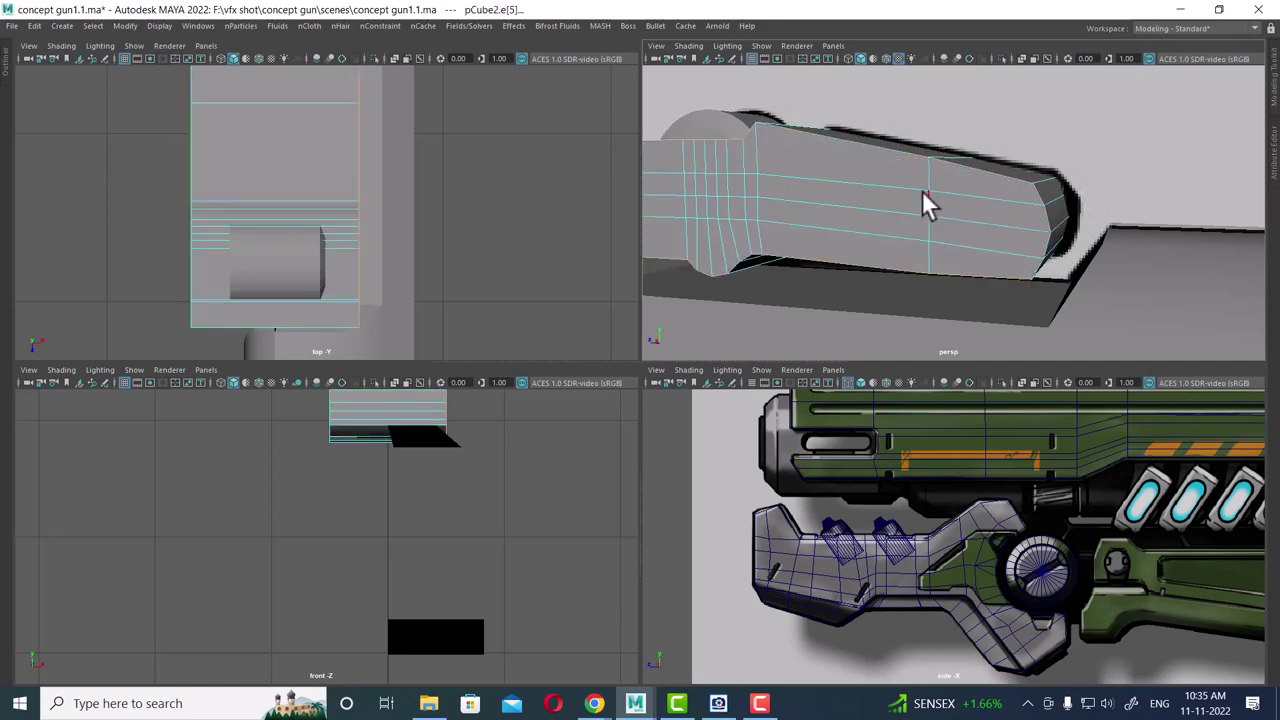
right_drag(922, 190, 1027, 152)
alt+drag(1027, 152, 988, 265)
key(f)
- Maximize the side view, select the upper gun body pCube1, and return to four views
mouse_move(1006, 511)
alt+middle_down()
mouse_move(971, 514)
mouse_move(976, 538)
alt+middle_up()
key(space)
scroll(943, 509, up, 3)
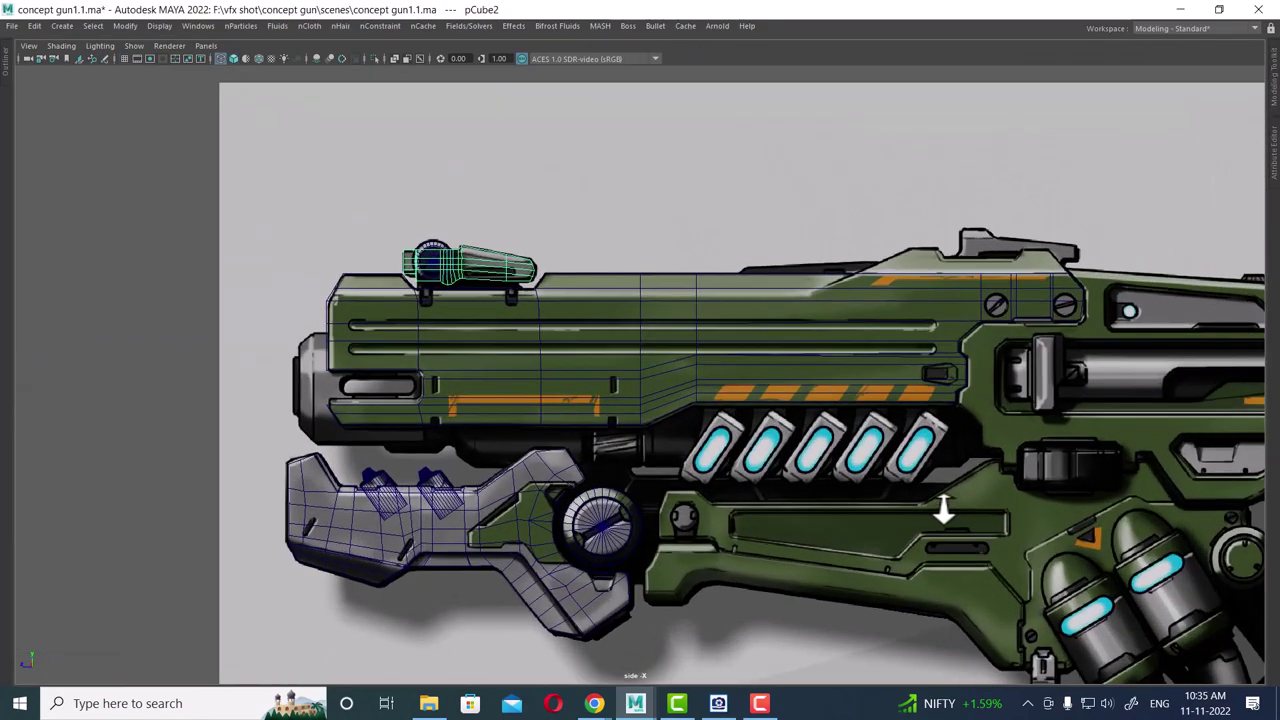
scroll(948, 299, up, 2)
click(871, 314)
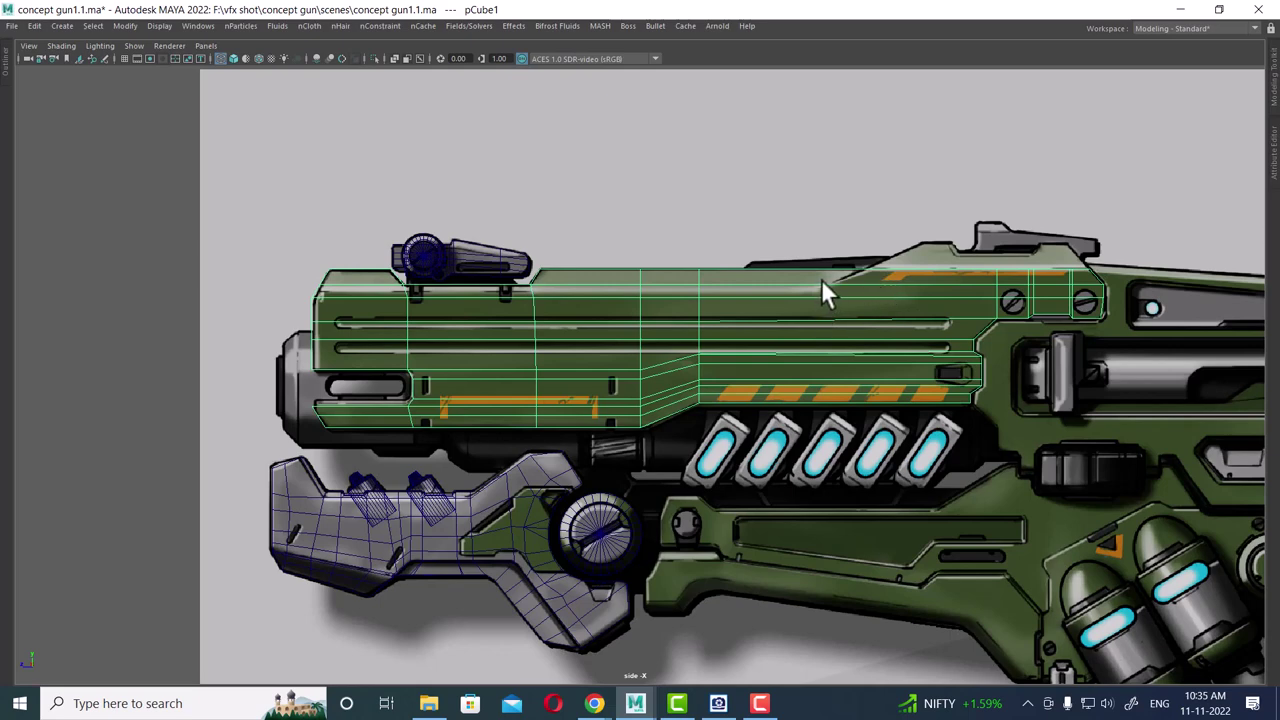
key(space)
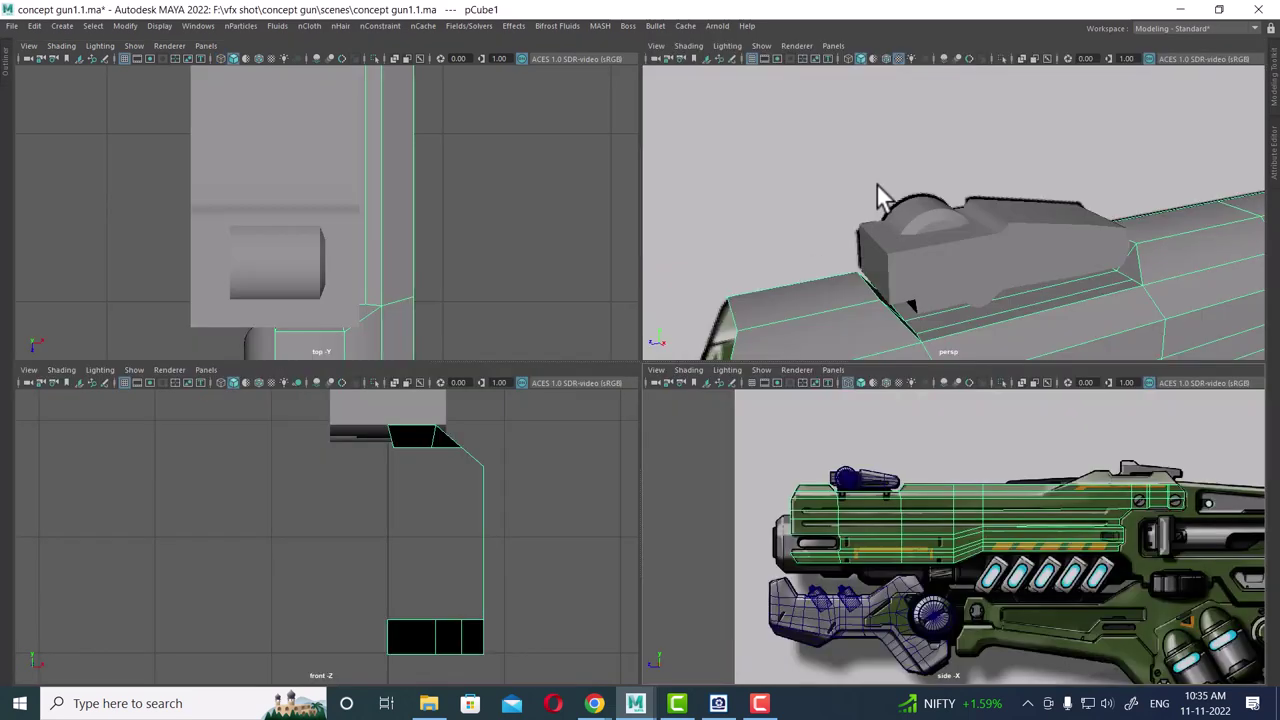
- Zoom and orbit around the barrel, briefly picking a top face before returning to object mode
alt+drag(880, 200, 986, 257)
scroll(910, 285, up, 2)
mouse_move(908, 275)
alt+mouse_down()
mouse_move(1091, 314)
mouse_move(983, 271)
mouse_move(1006, 286)
alt+mouse_up()
scroll(1130, 592, up, 2)
scroll(1140, 592, up, 2)
scroll(1057, 557, up, 2)
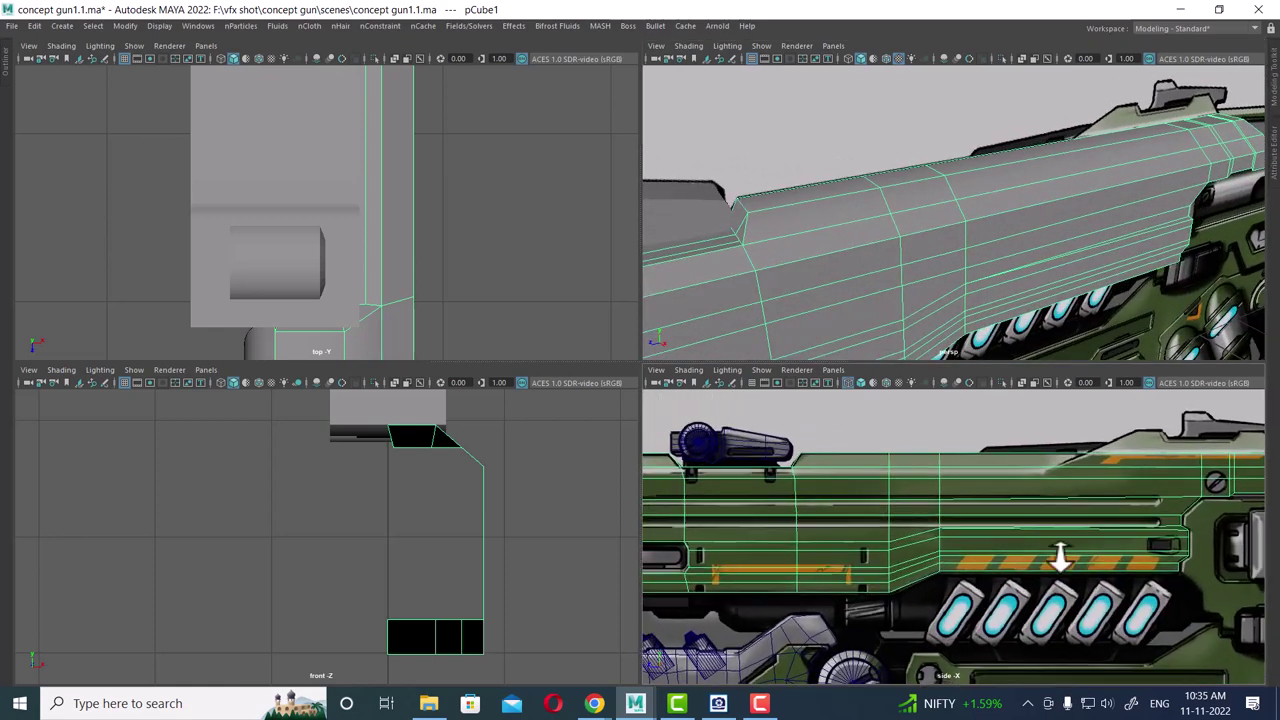
scroll(1051, 494, up, 2)
scroll(1051, 494, up, 1)
alt+drag(1072, 211, 1110, 256)
right_drag(1120, 225, 1124, 247)
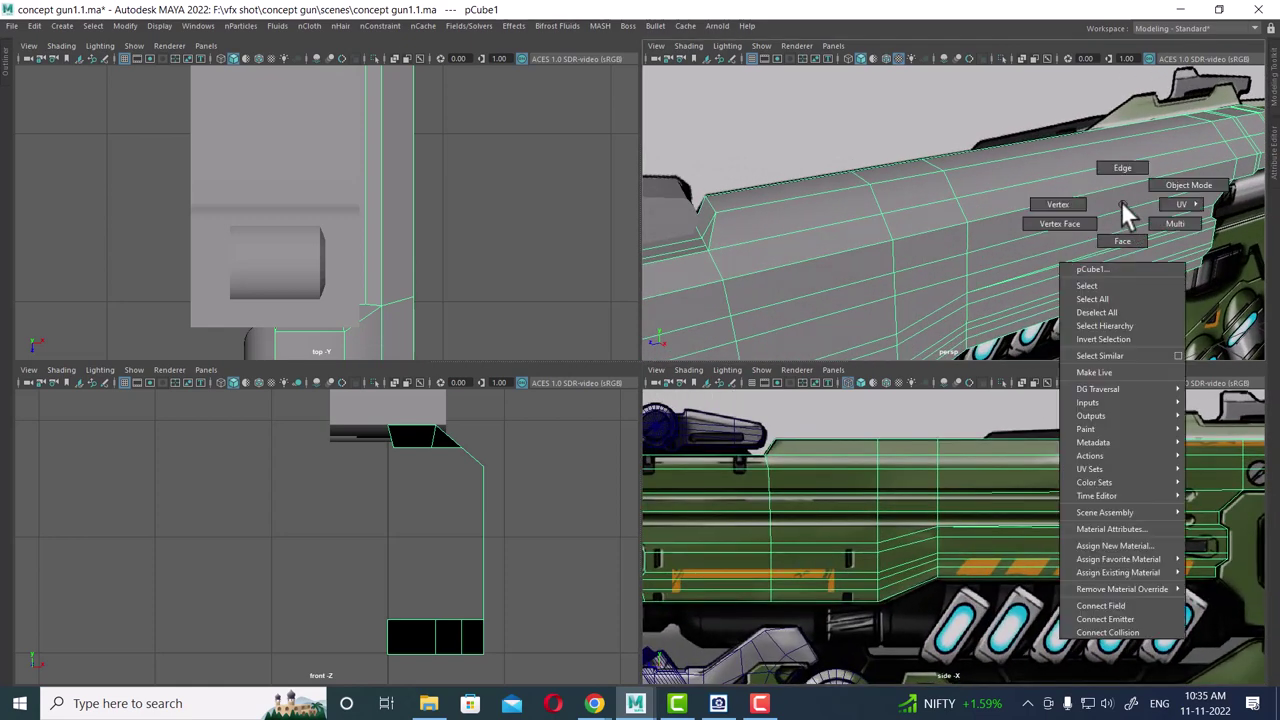
click(1094, 457)
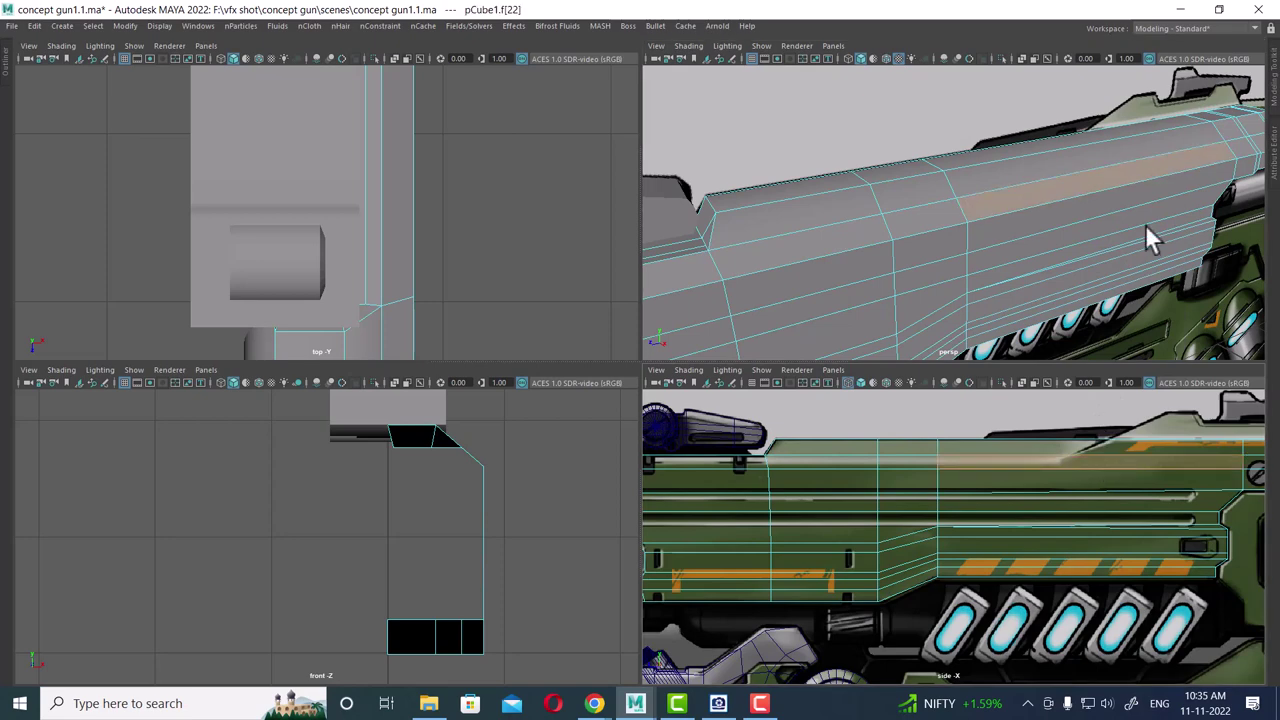
mouse_move(1145, 224)
alt+middle_down()
mouse_move(1093, 208)
mouse_move(1048, 230)
alt+middle_up()
right_drag(1030, 243, 1136, 153)
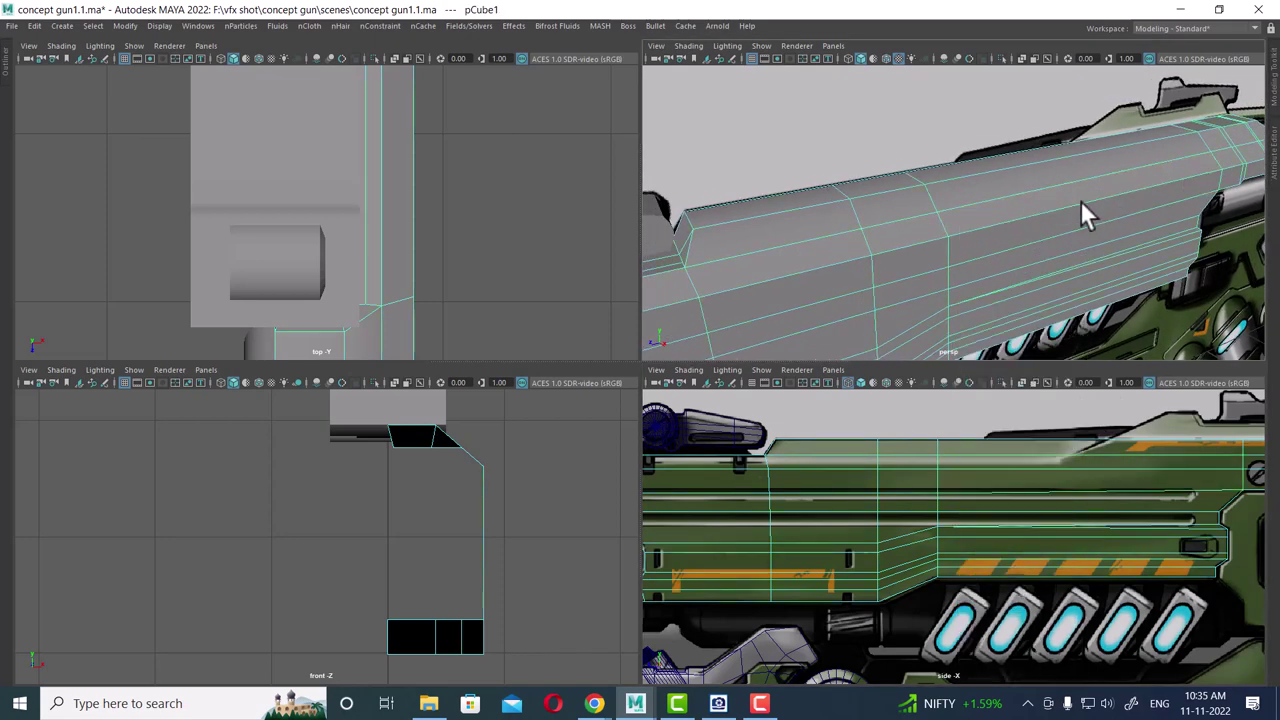
- Insert an edge loop across the rear section of the upper body pCube1
shift+right_drag(1080, 200, 960, 223)
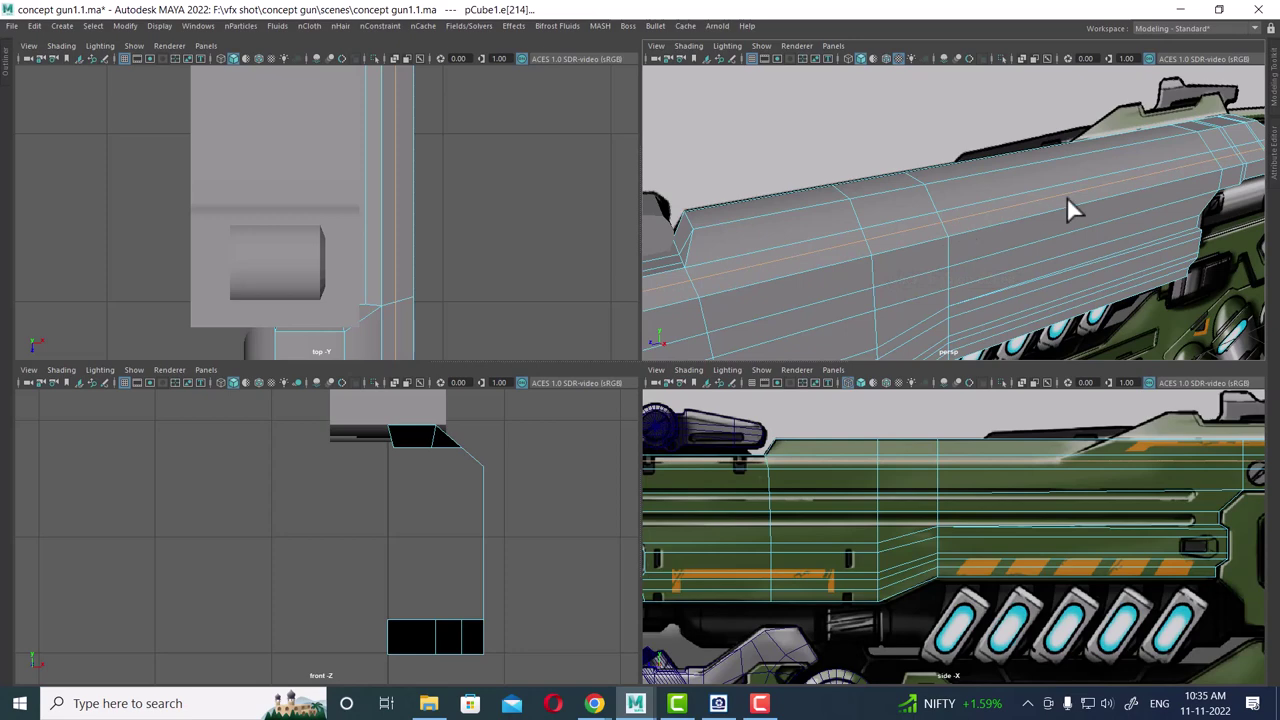
click(1063, 468)
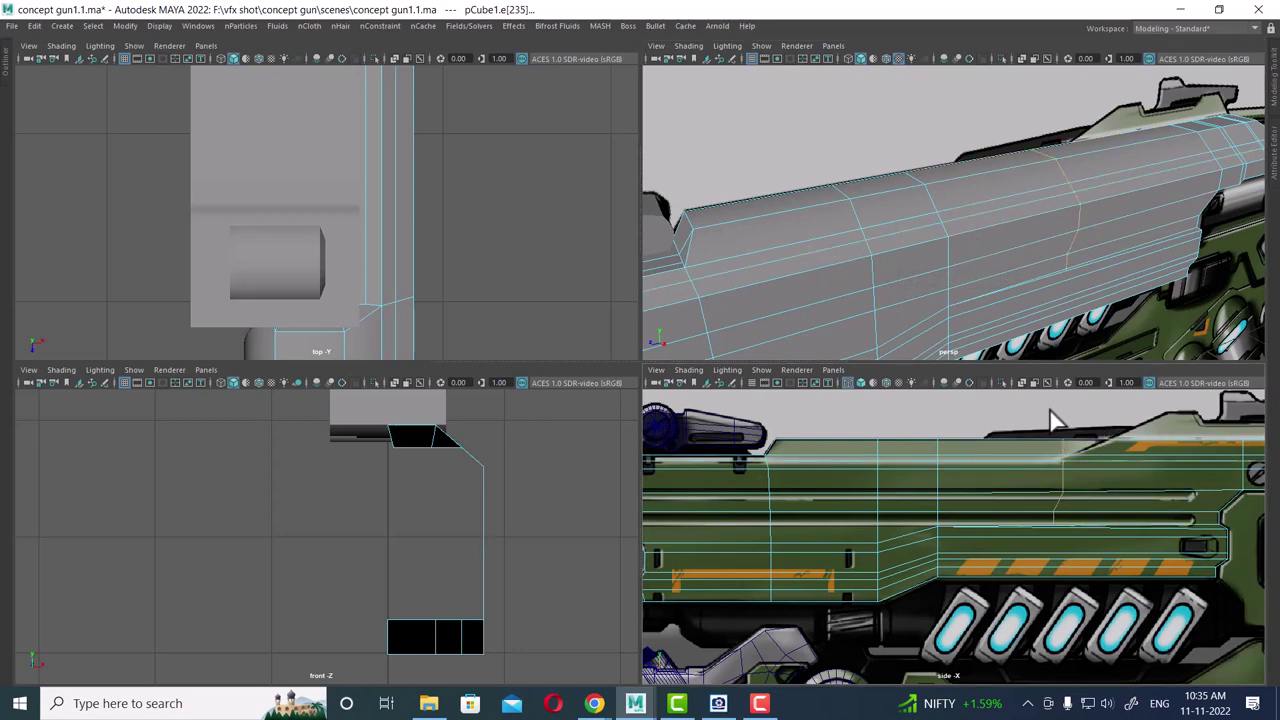
key(w)
mouse_move(1113, 190)
alt+mouse_down()
mouse_move(1091, 200)
mouse_move(1097, 220)
alt+mouse_up()
- Enter face mode and select the first top faces at the rear of the upper body
right_click(1110, 180)
click(1110, 212)
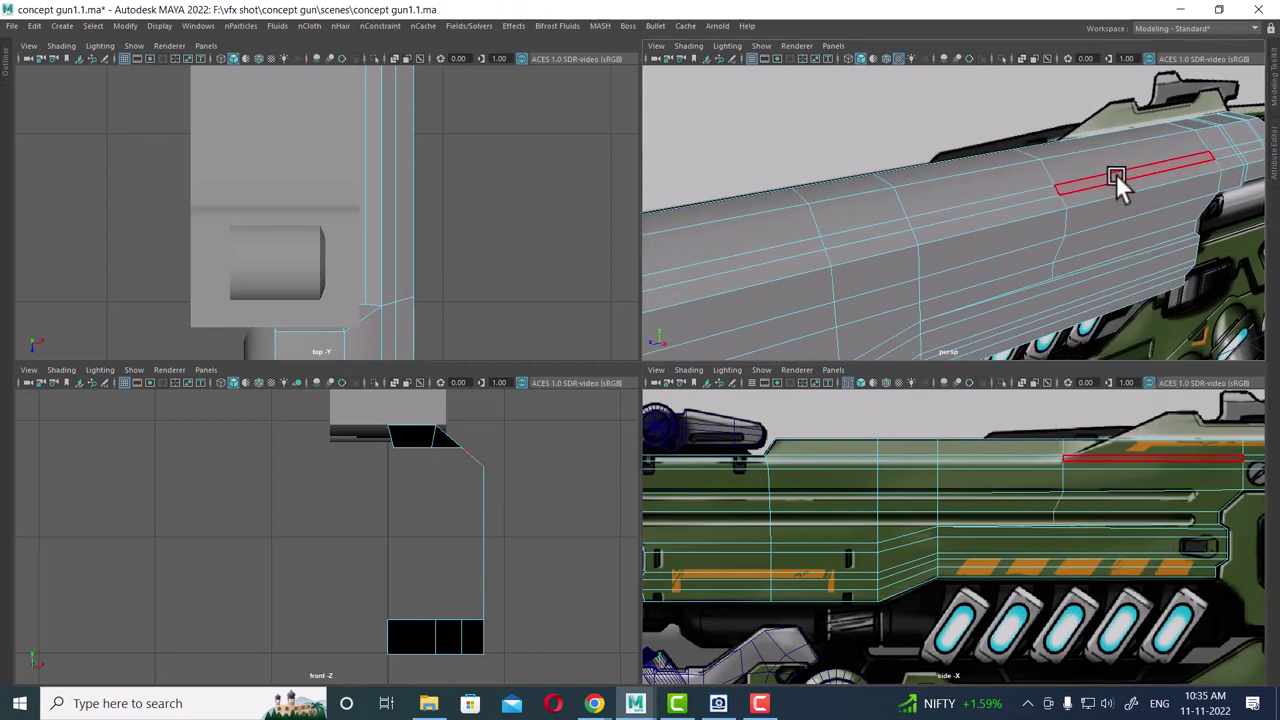
click(1116, 174)
mouse_move(1162, 484)
alt+middle_down()
mouse_move(1052, 494)
mouse_move(1001, 475)
alt+middle_up()
scroll(1060, 515, up, 1)
mouse_move(1177, 240)
alt+mouse_down()
mouse_move(1123, 257)
mouse_move(1114, 277)
alt+mouse_up()
click(1197, 185)
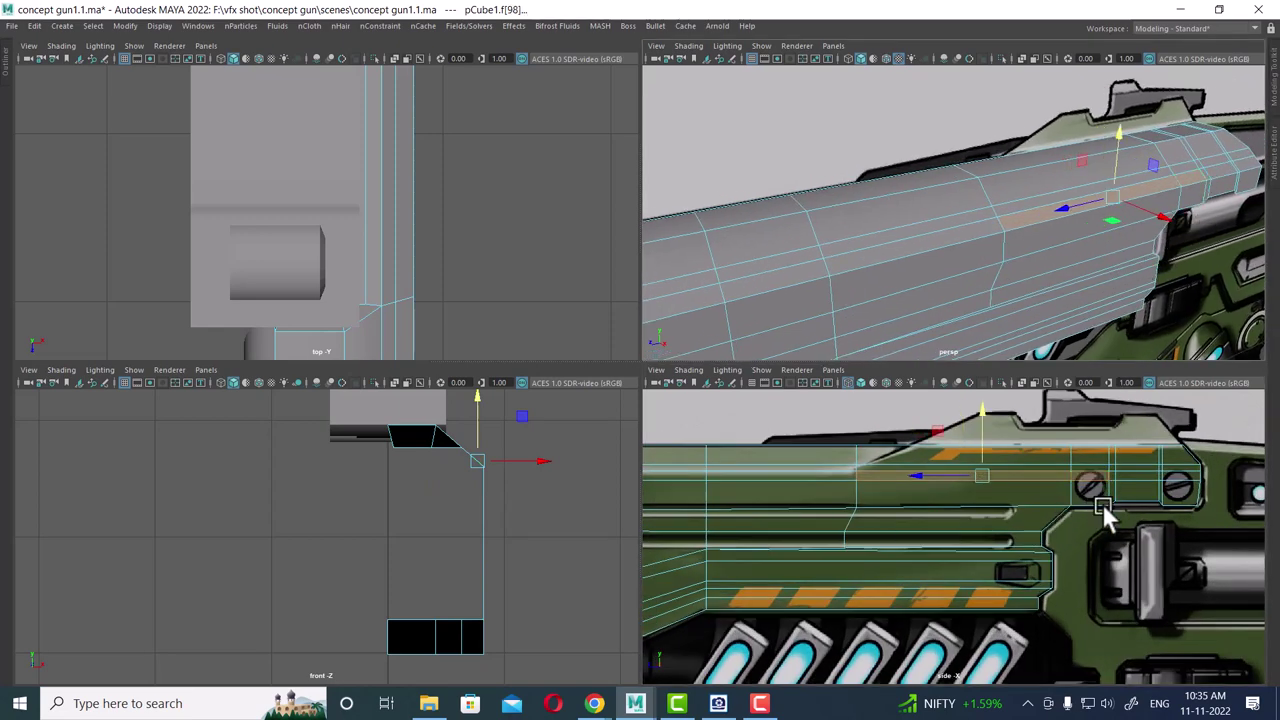
alt+middle_drag(1102, 503, 1013, 543)
scroll(1013, 543, up, 1)
- Add the remaining top faces of the strip to the selection
shift+click(1073, 509)
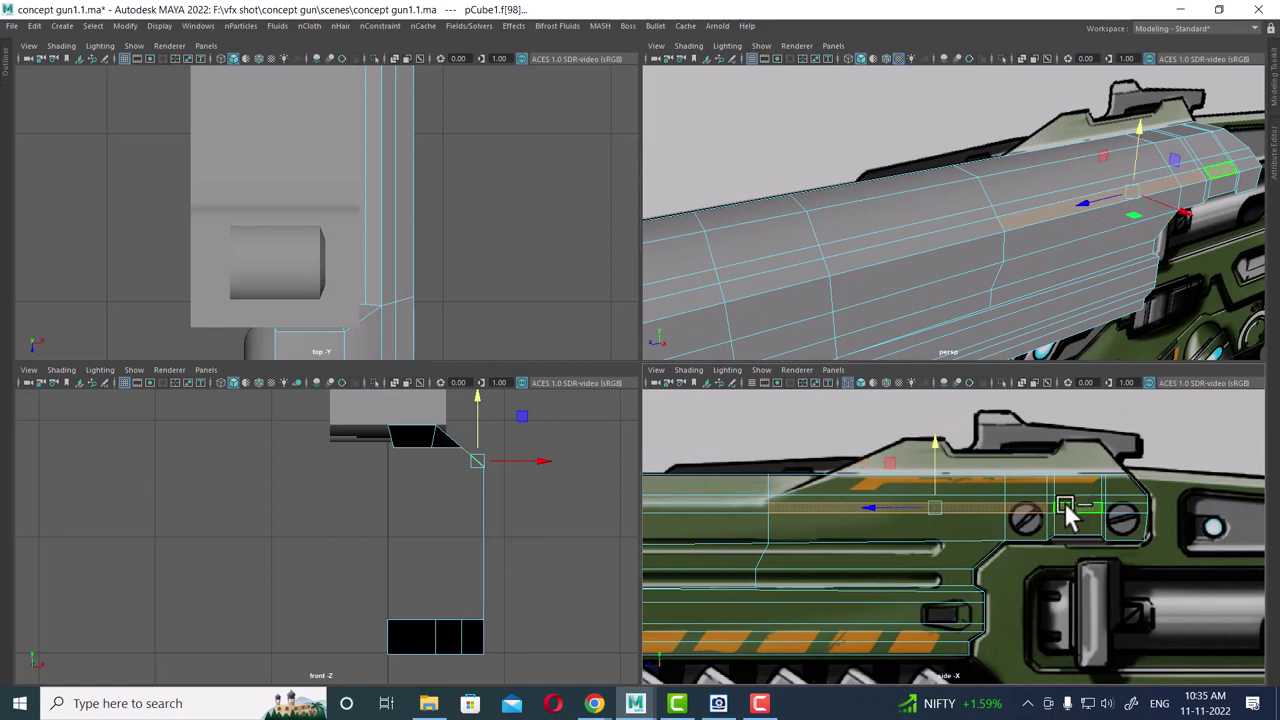
shift+click(1120, 509)
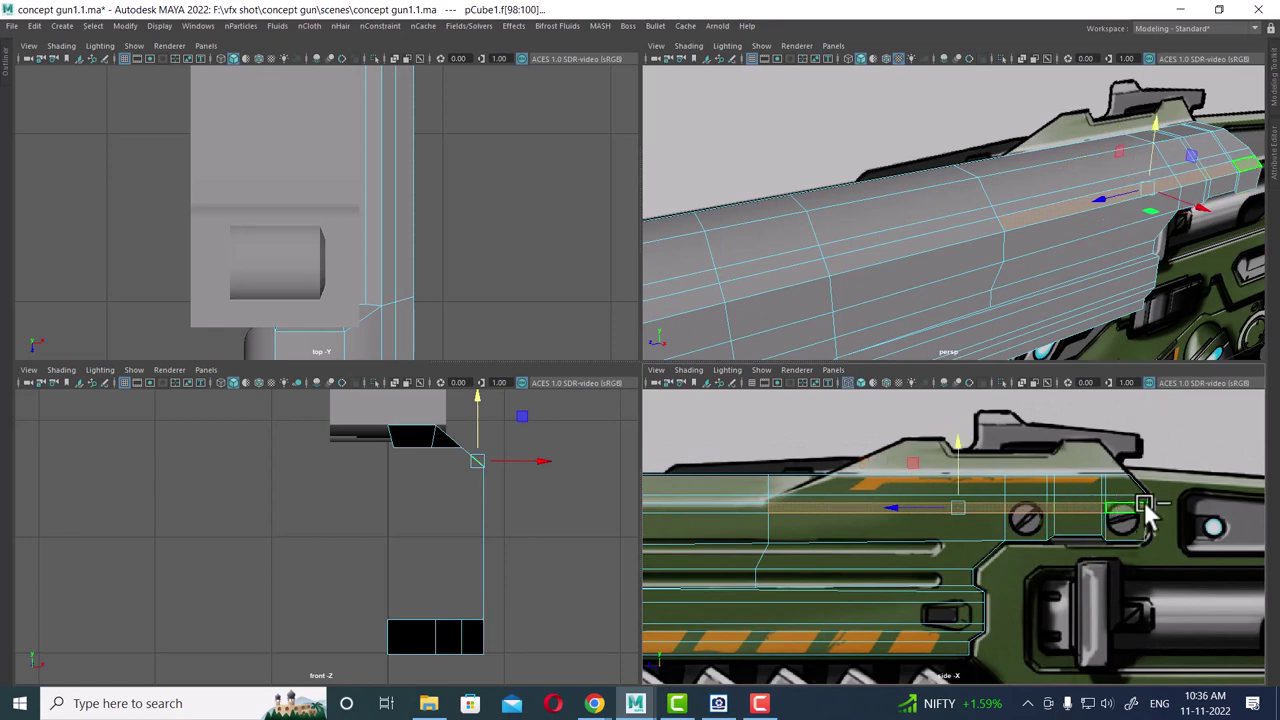
scroll(1006, 549, up, 2)
scroll(1100, 571, up, 1)
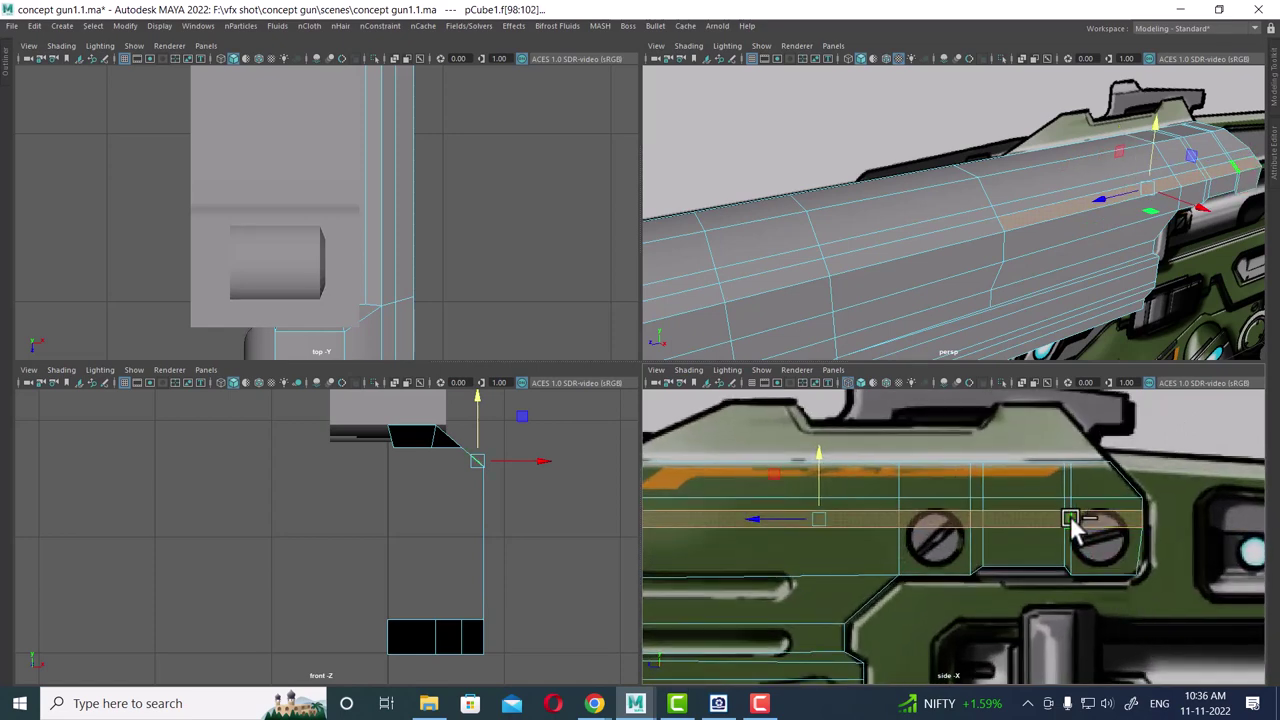
shift+click(1088, 555)
scroll(1089, 563, down, 2)
alt+middle_drag(992, 551, 980, 512)
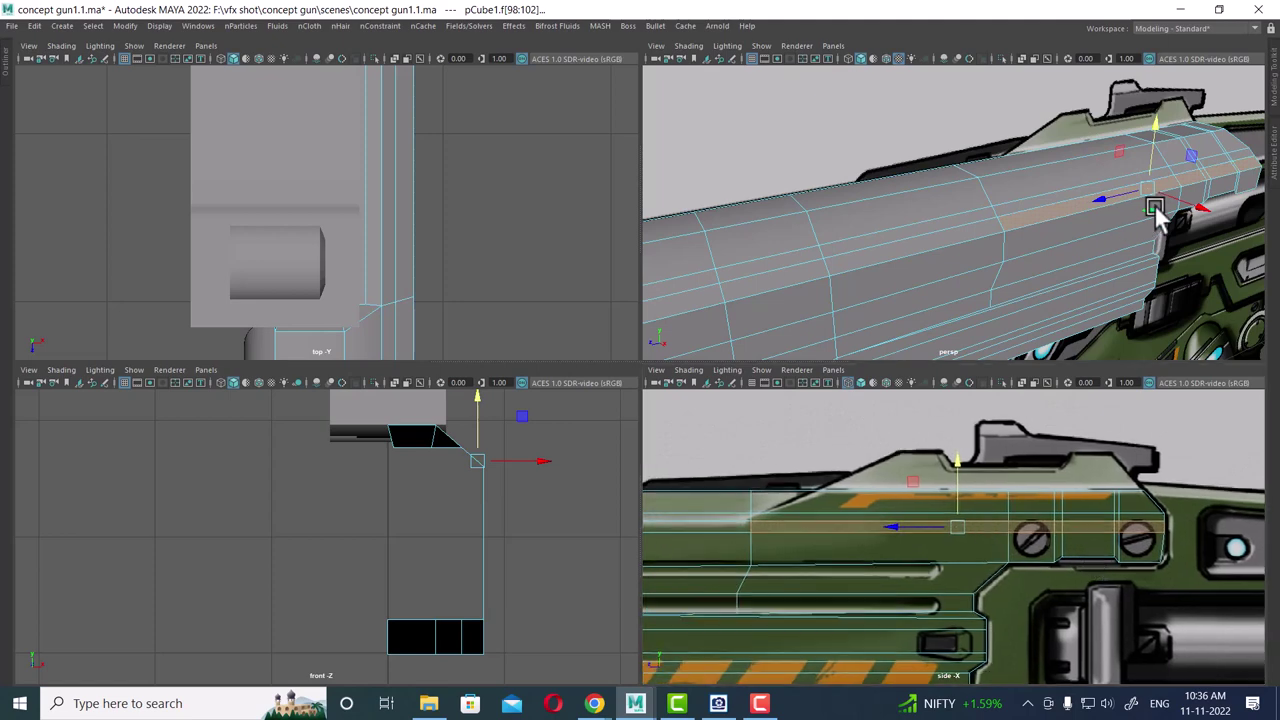
- Extrude the selected top faces upward into a raised ridge
alt+drag(1157, 214, 1194, 193)
alt+middle_drag(975, 523, 962, 535)
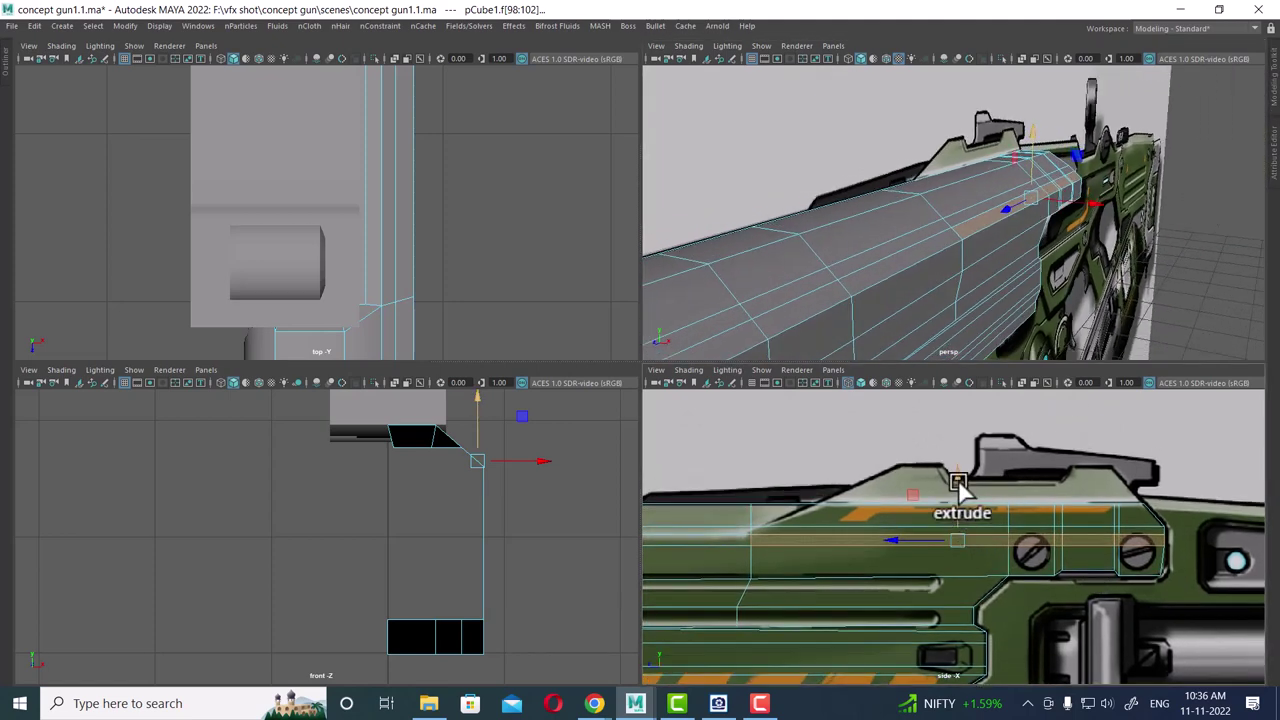
drag(958, 484, 966, 416)
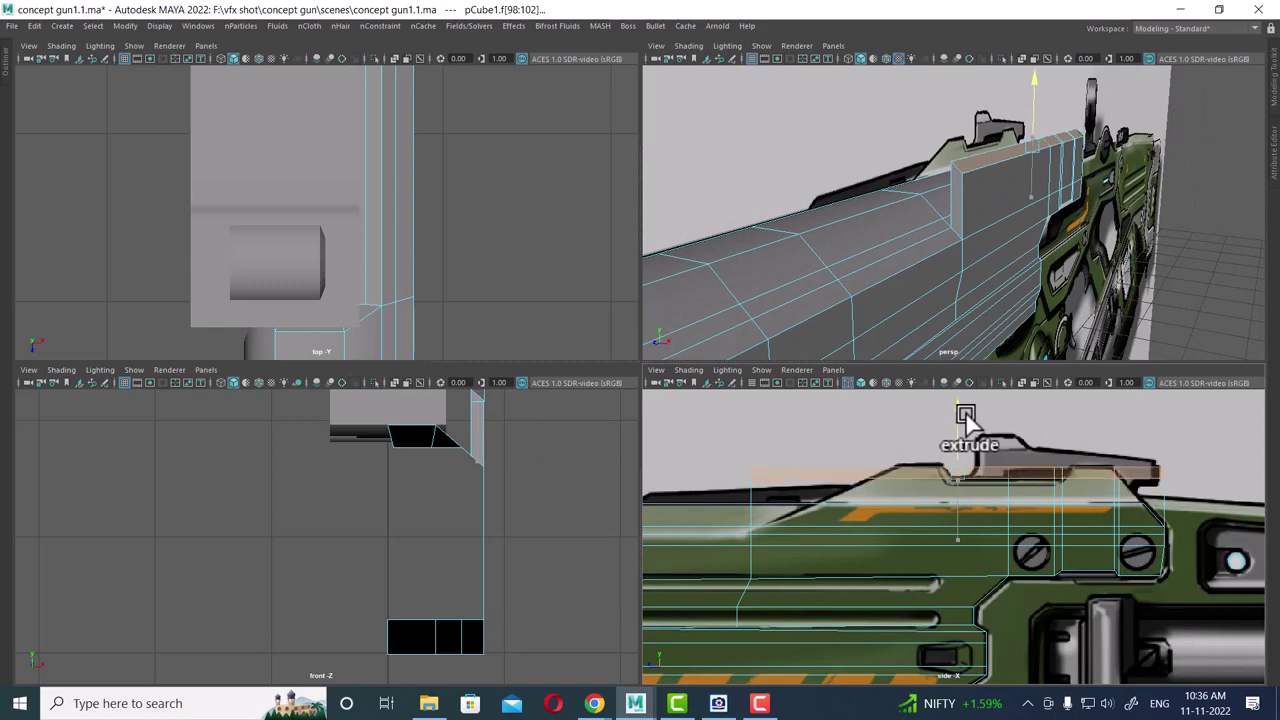
key(ctrl+e)
mouse_move(1050, 290)
alt+mouse_down()
mouse_move(1062, 263)
mouse_move(1044, 257)
alt+mouse_up()
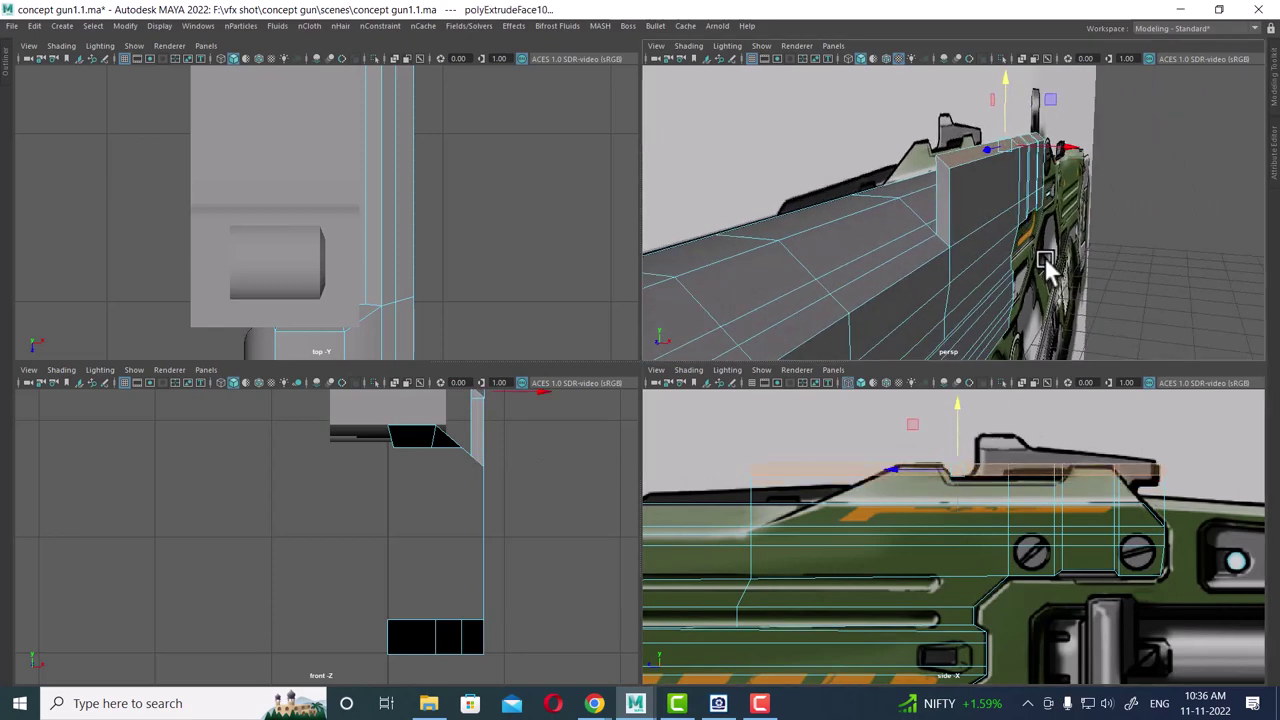
- Return to object mode and reframe the perspective view on the gun body
click(996, 147)
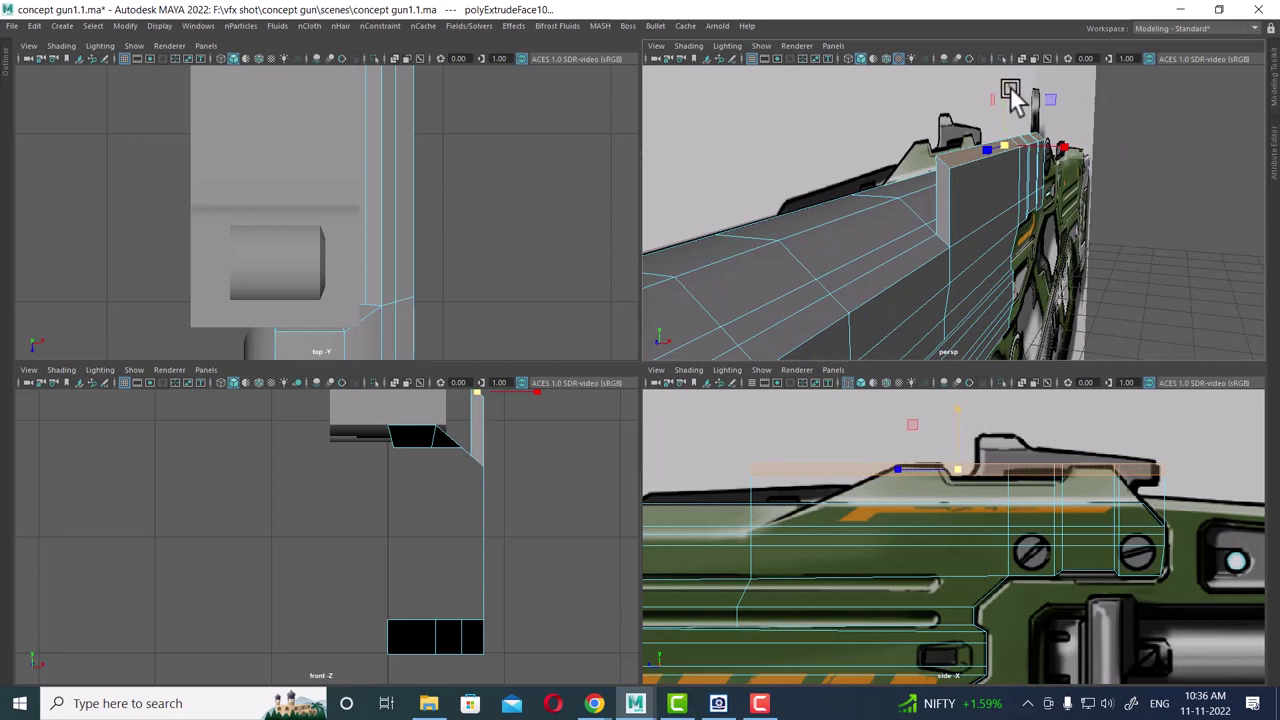
key(F8)
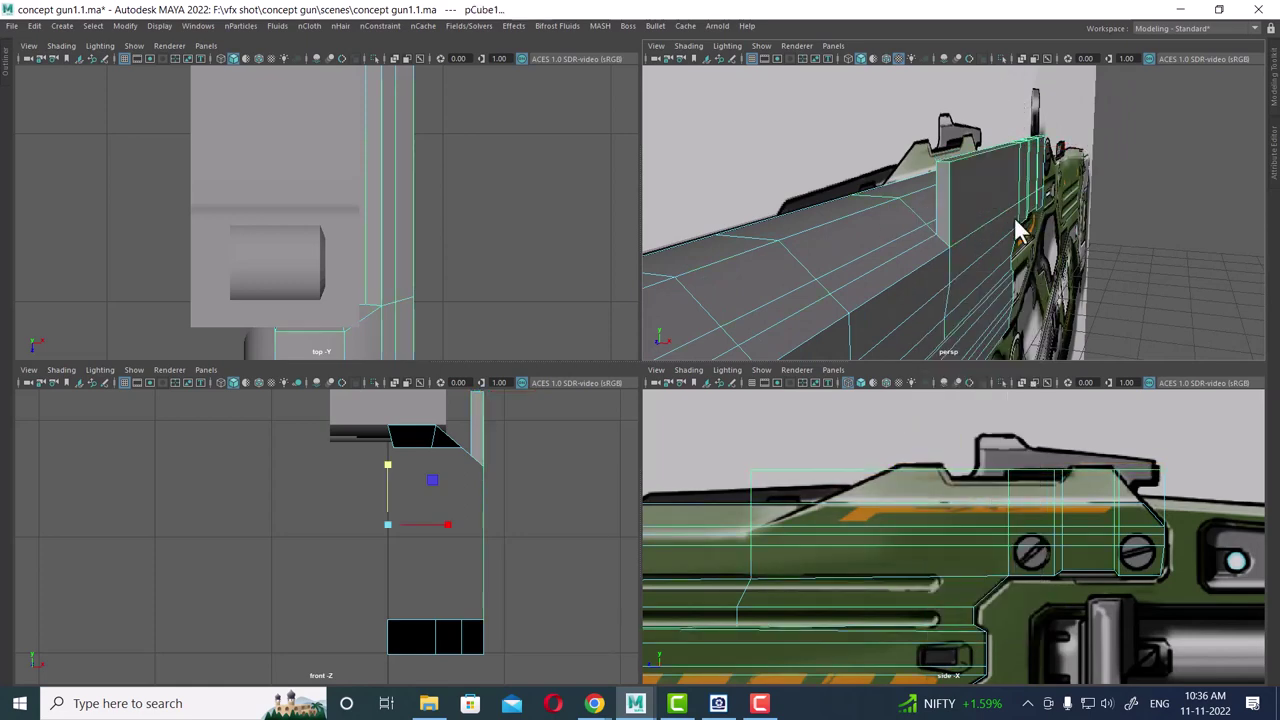
alt+drag(1015, 224, 977, 230)
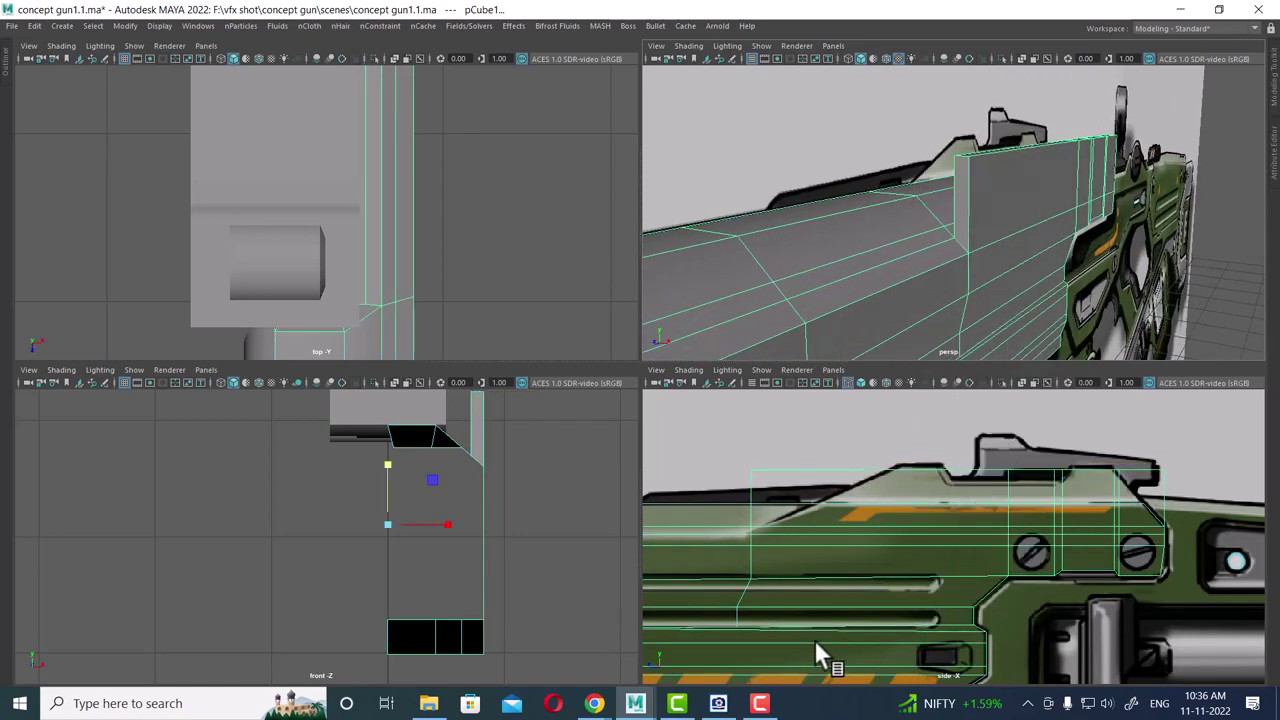
click(760, 705)
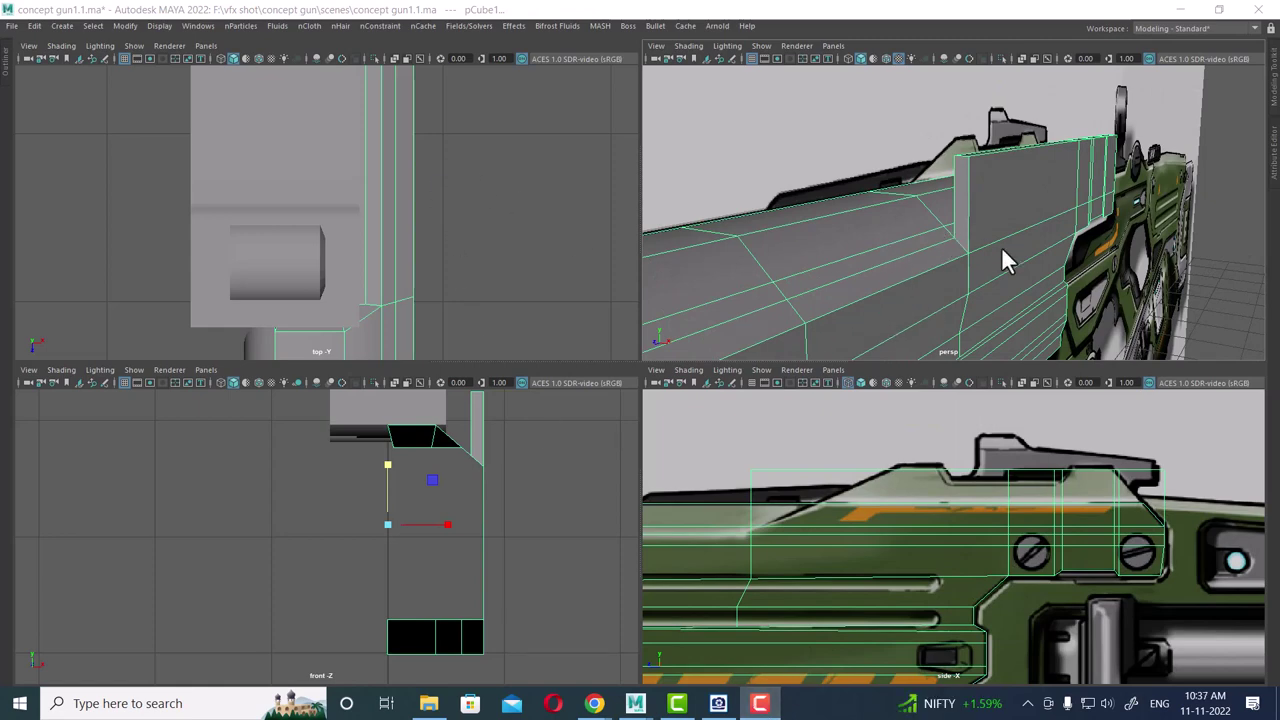
alt+right_drag(1048, 224, 951, 235)
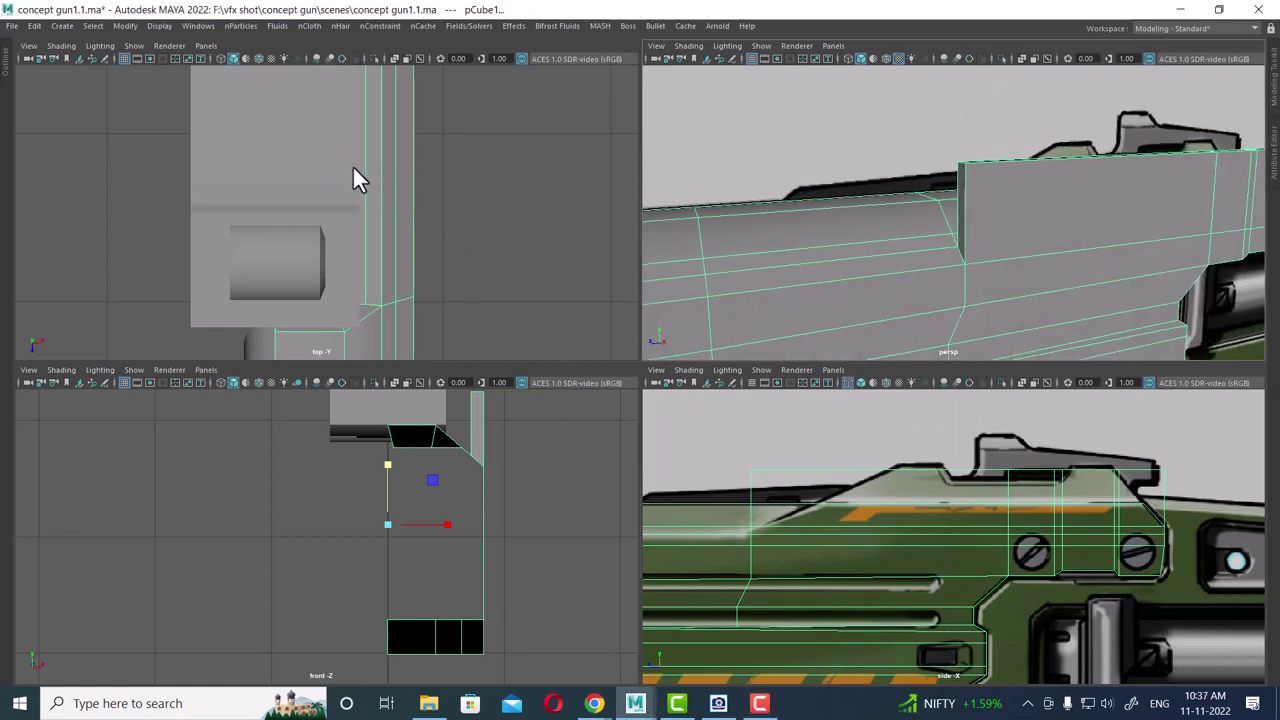
mouse_move(1109, 263)
alt+middle_down()
mouse_move(1038, 260)
mouse_move(1038, 272)
alt+middle_up()
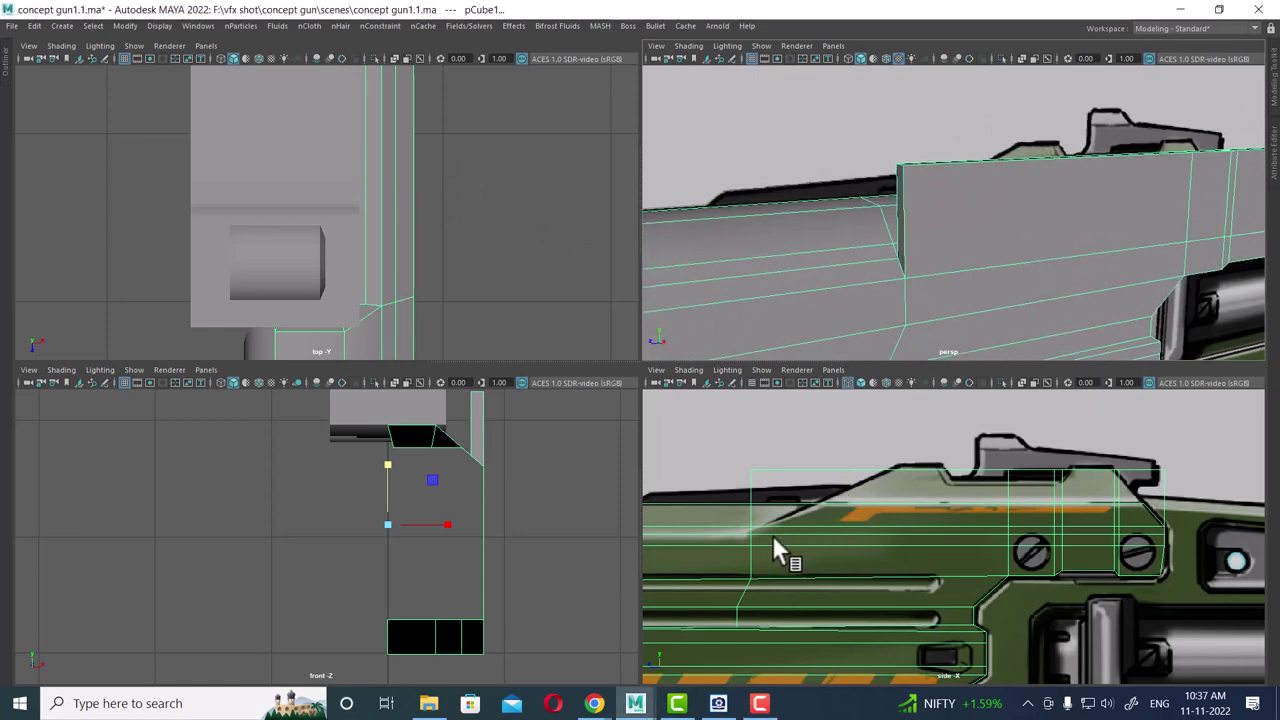
shift+right_drag(1002, 160, 967, 199)
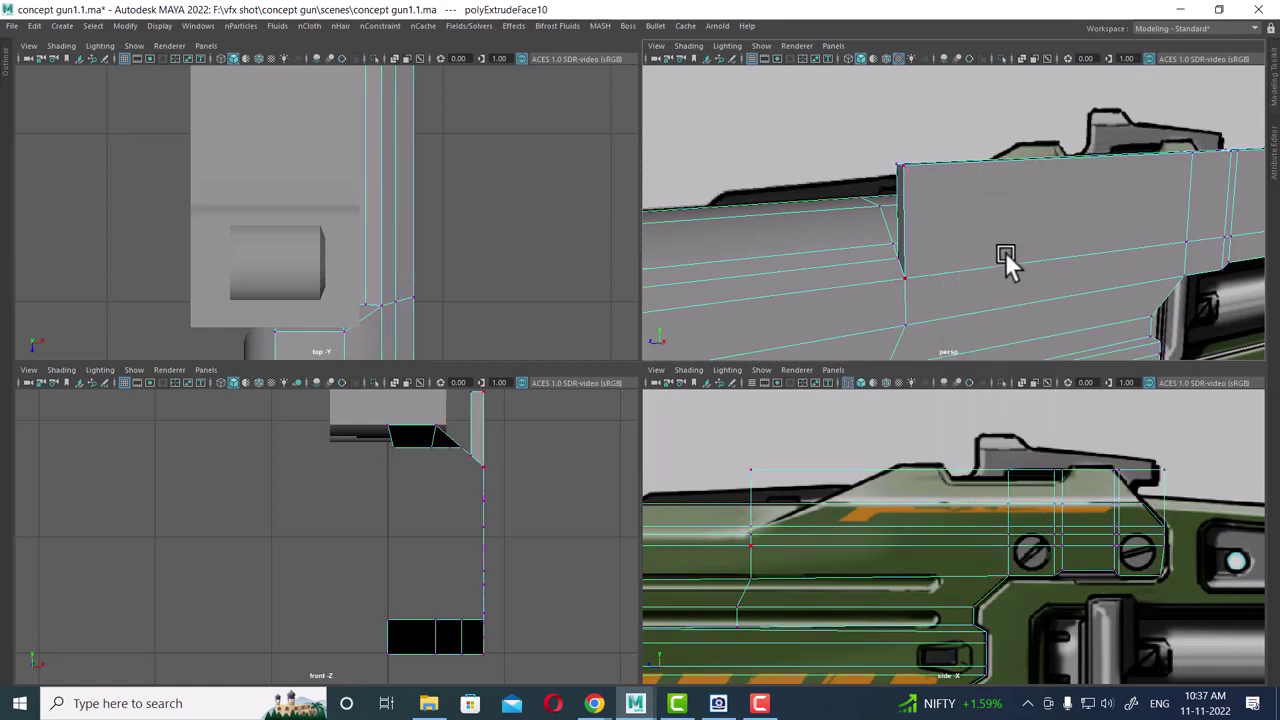
alt+middle_drag(1037, 262, 993, 254)
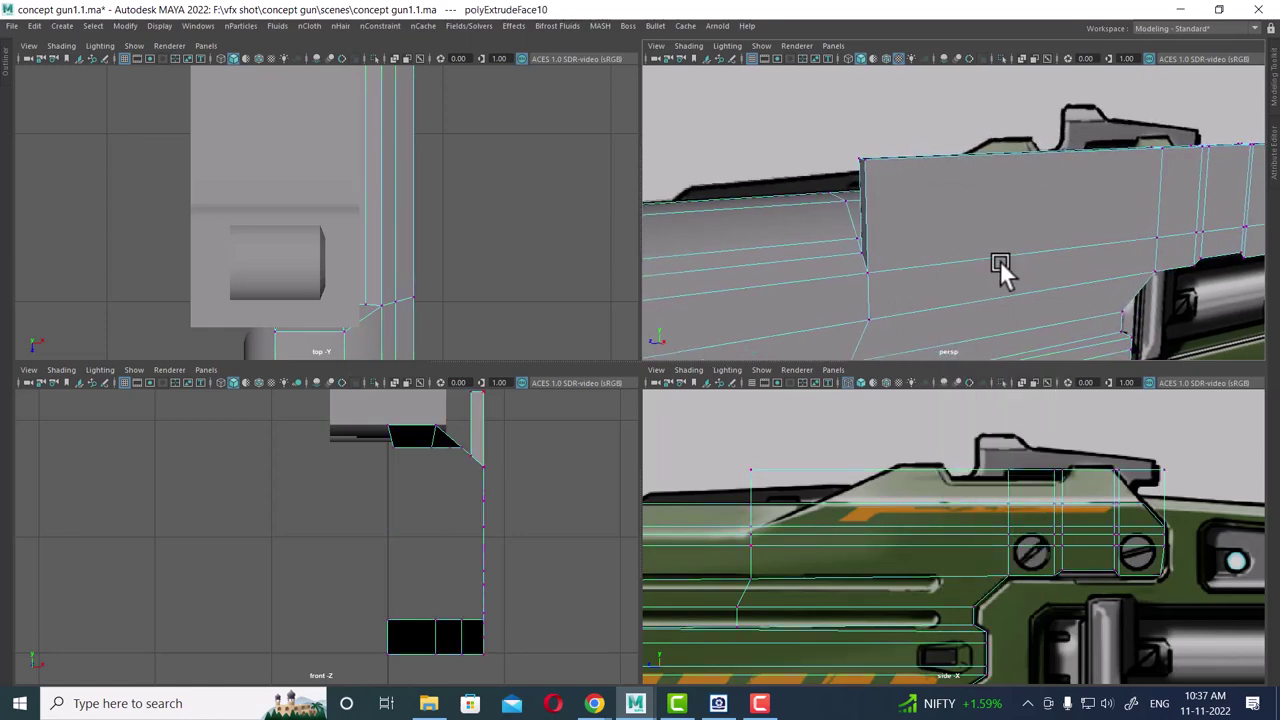
shift+right_drag(1004, 262, 1106, 169)
shift+right_drag(1076, 222, 1016, 281)
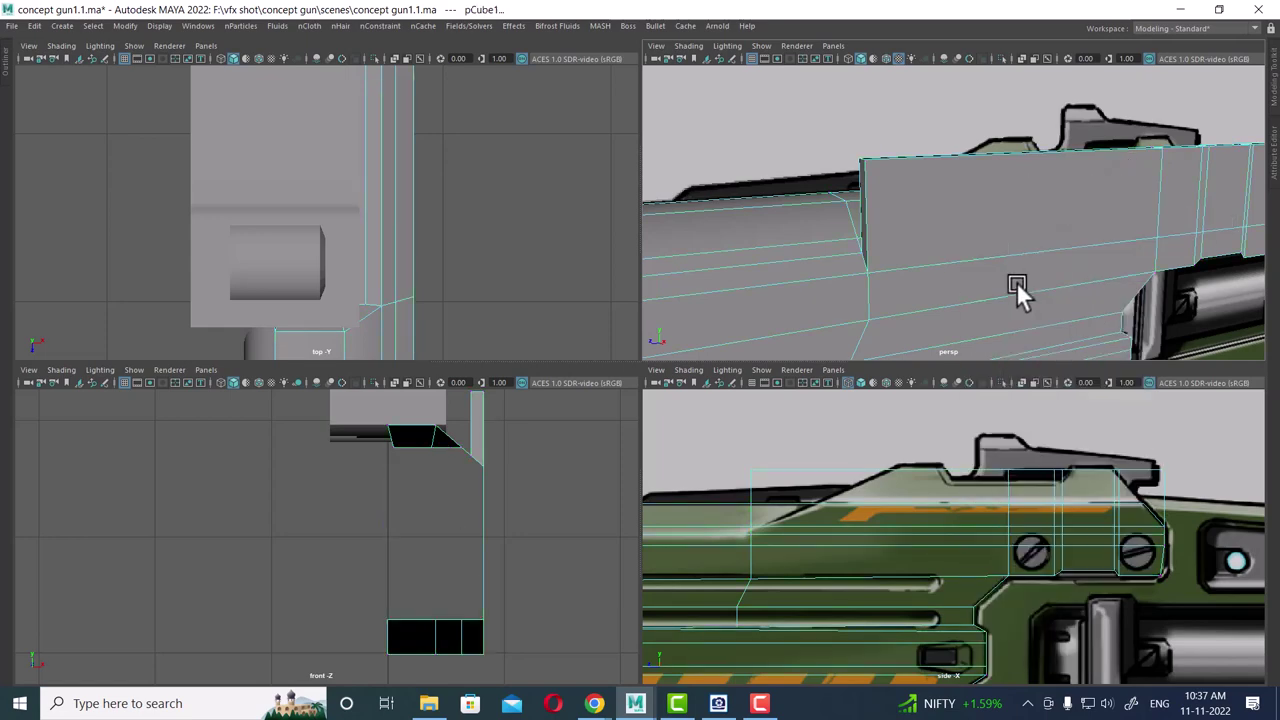
- Add an edge loop through the raised ridge and switch to vertex editing
click(942, 501)
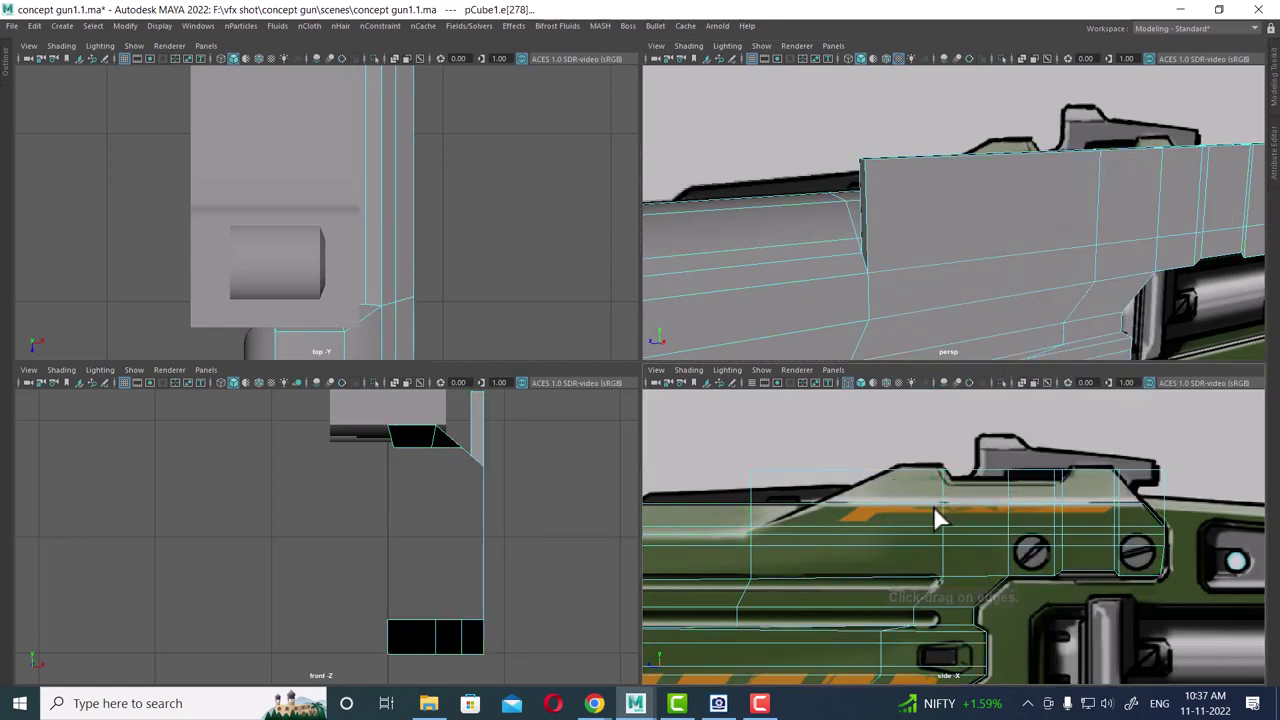
key(w)
right_drag(913, 181, 782, 185)
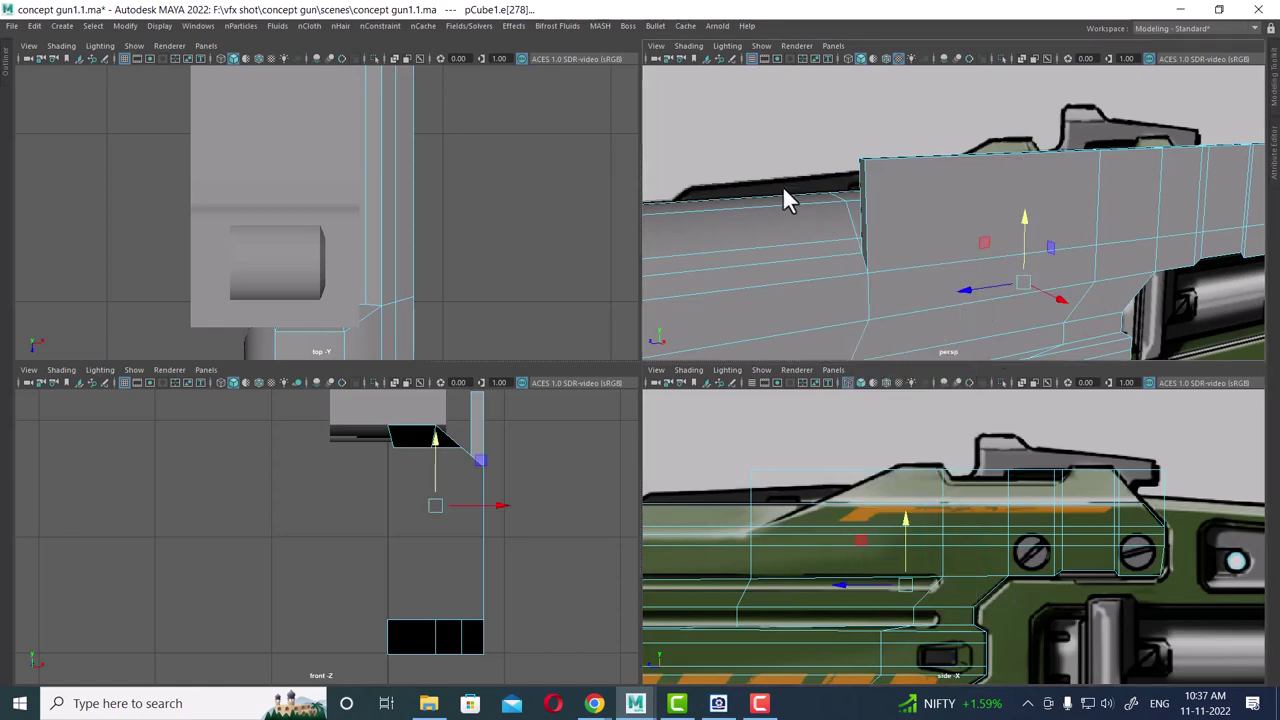
- Move the ridge's front top vertices back so its front slopes, then deselect
click(885, 165)
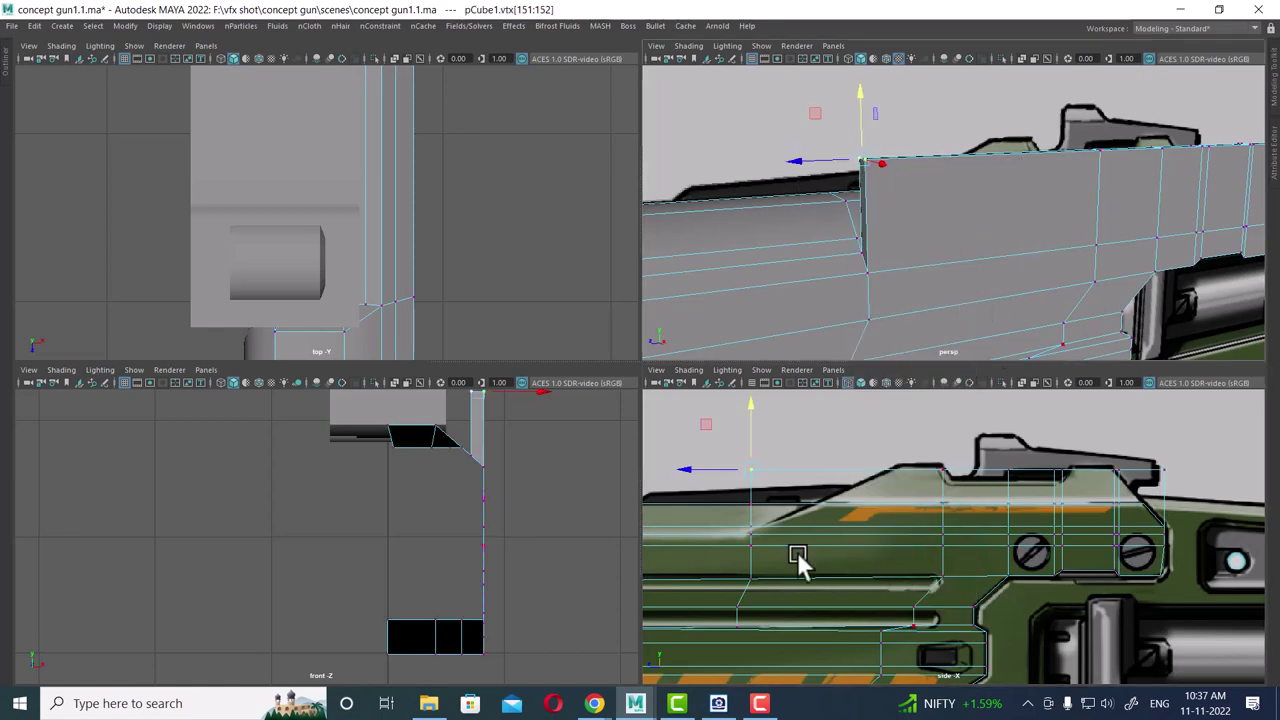
alt+middle_drag(797, 551, 816, 577)
drag(702, 505, 838, 503)
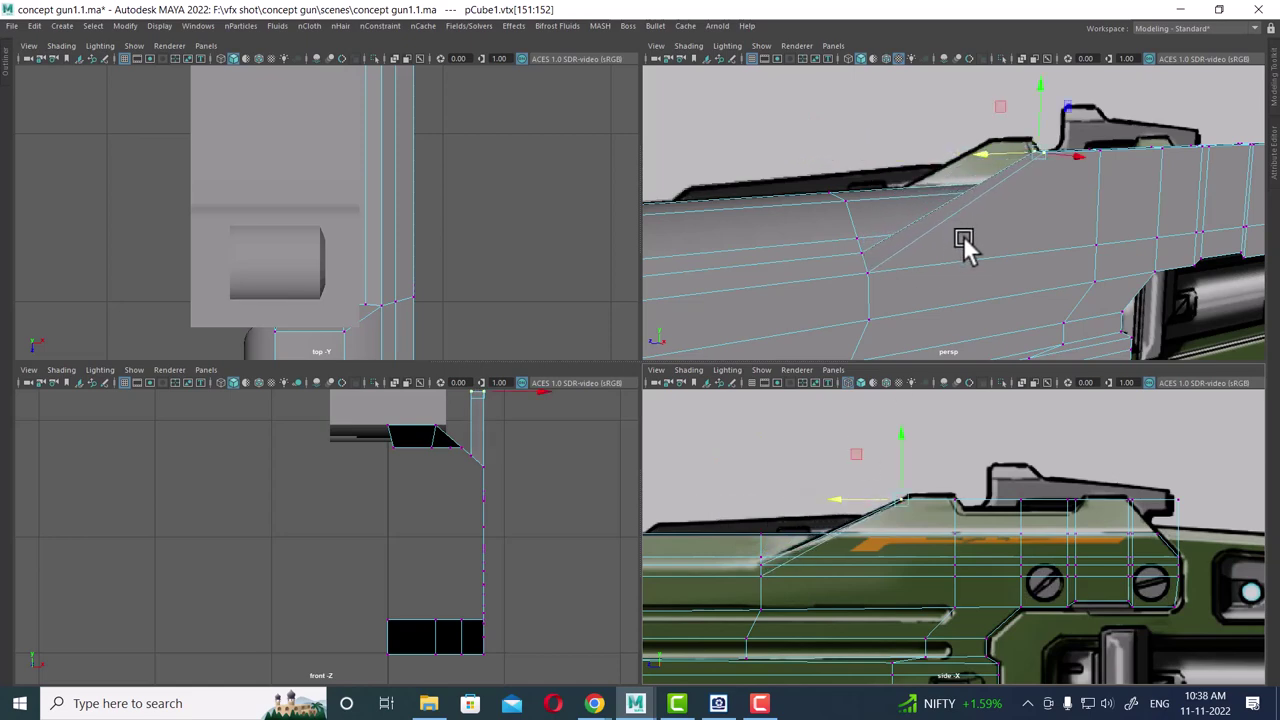
alt+drag(972, 251, 986, 249)
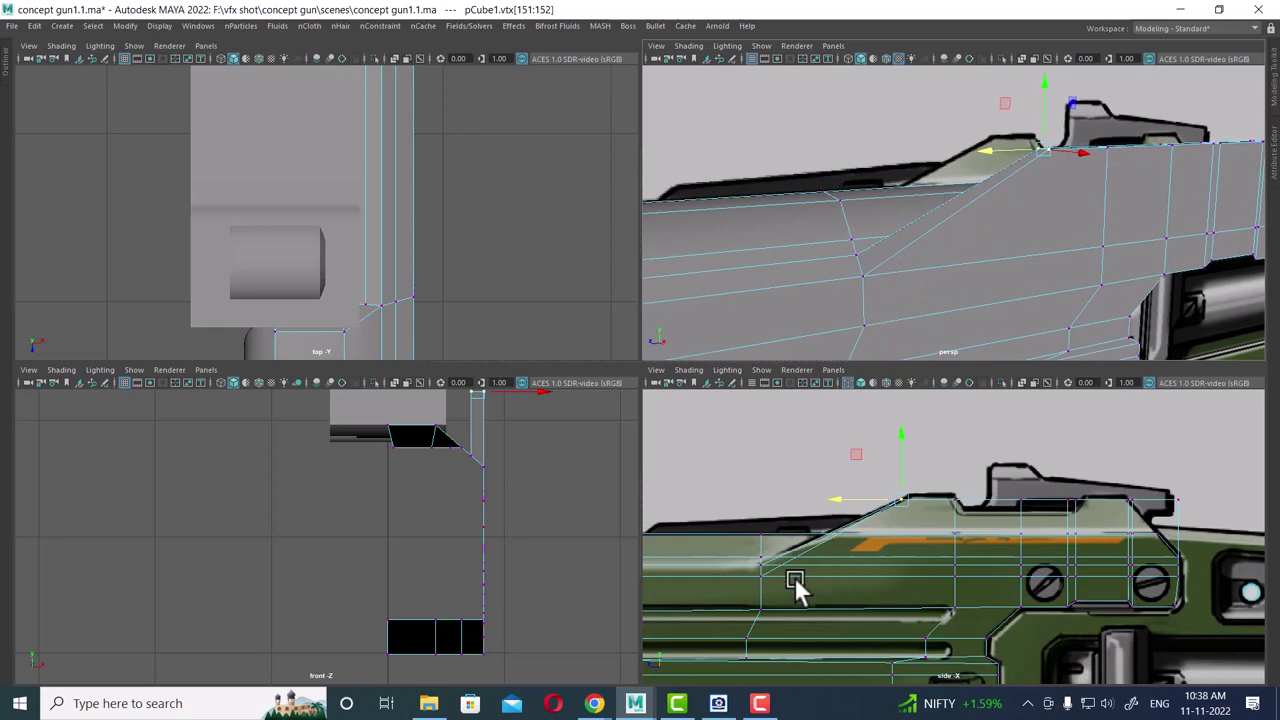
scroll(800, 595, up, 2)
scroll(829, 606, up, 2)
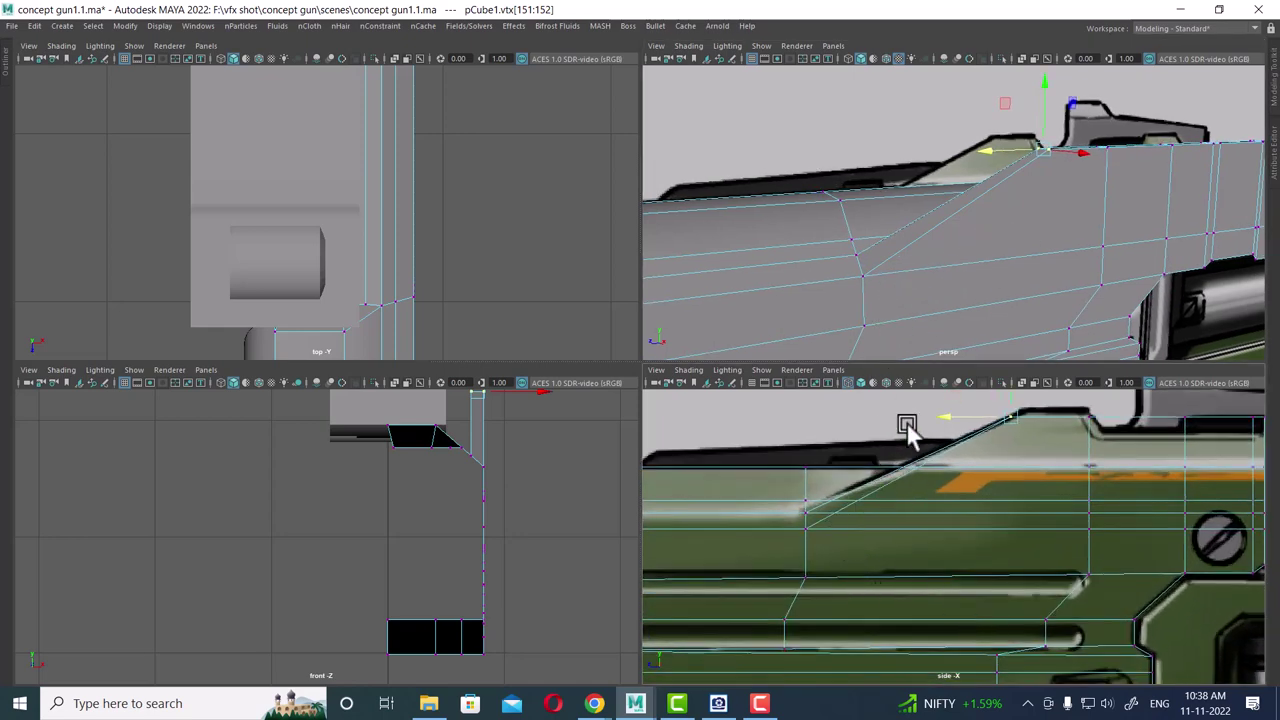
click(862, 275)
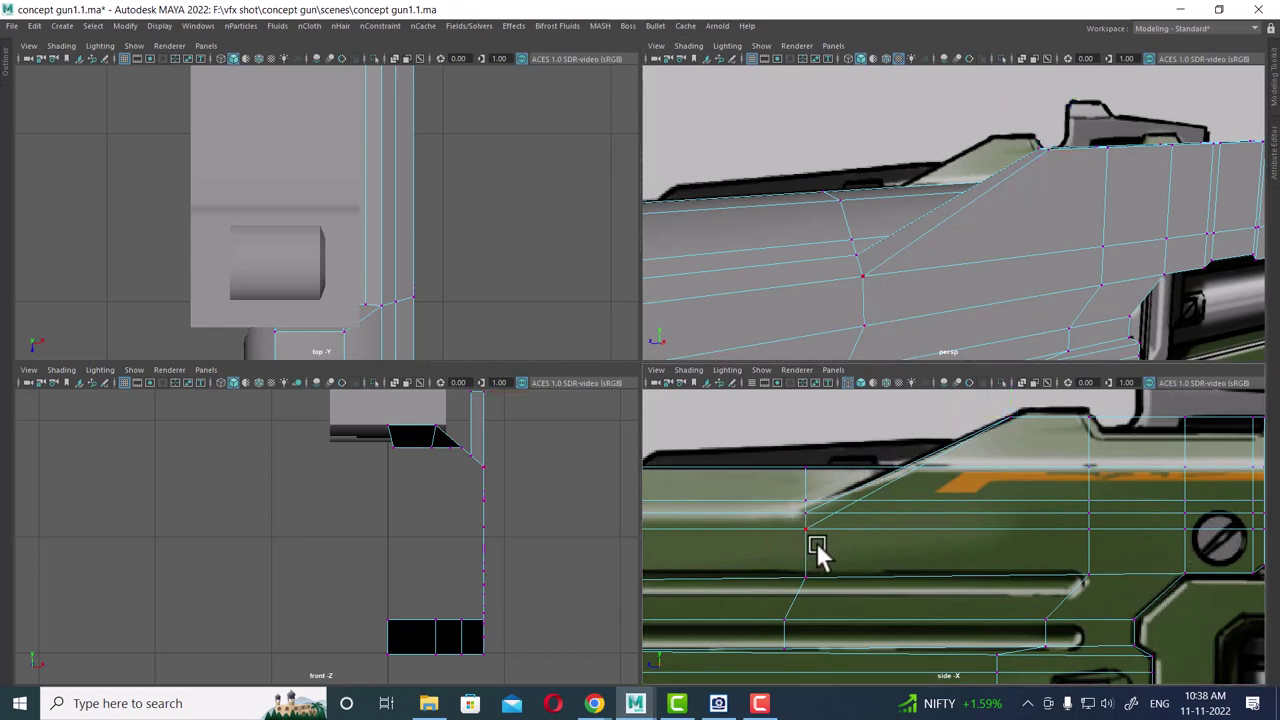
- Slide the top-edge vertex right along X to match the reference's sloped edge
click(862, 276)
scroll(822, 550, up, 2)
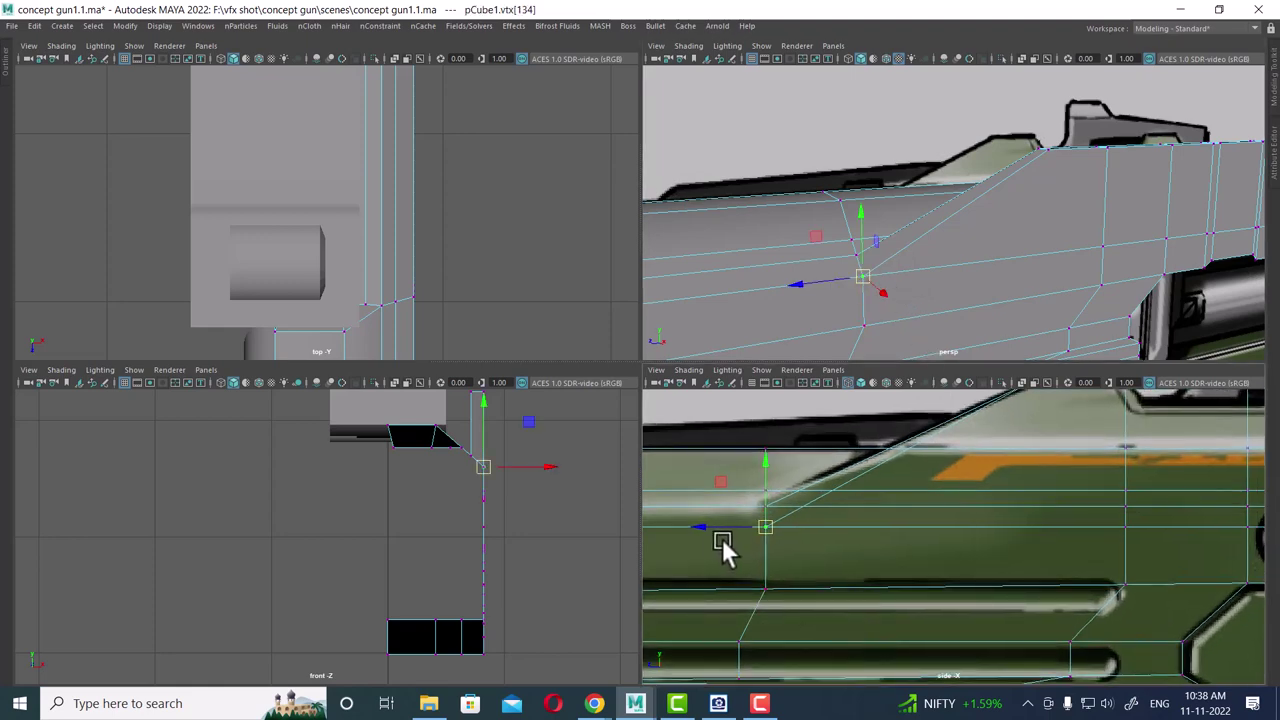
scroll(905, 300, up, 3)
alt+drag(885, 283, 846, 266)
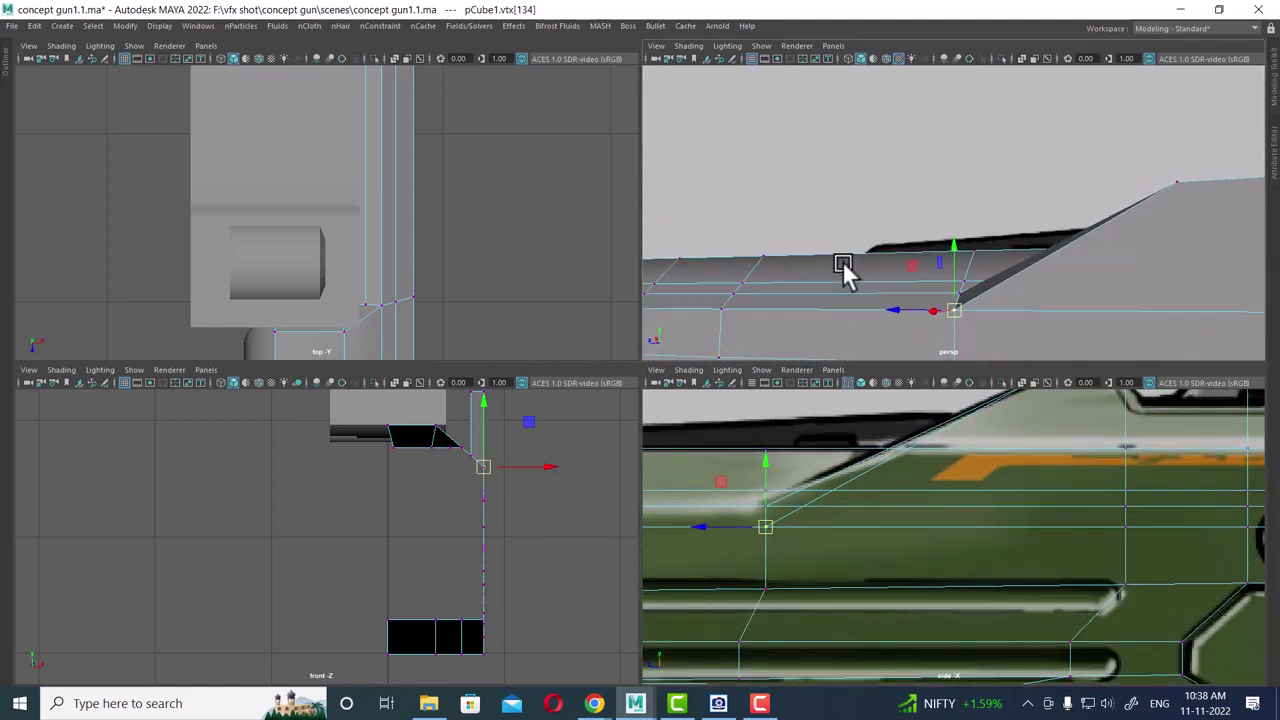
click(717, 526)
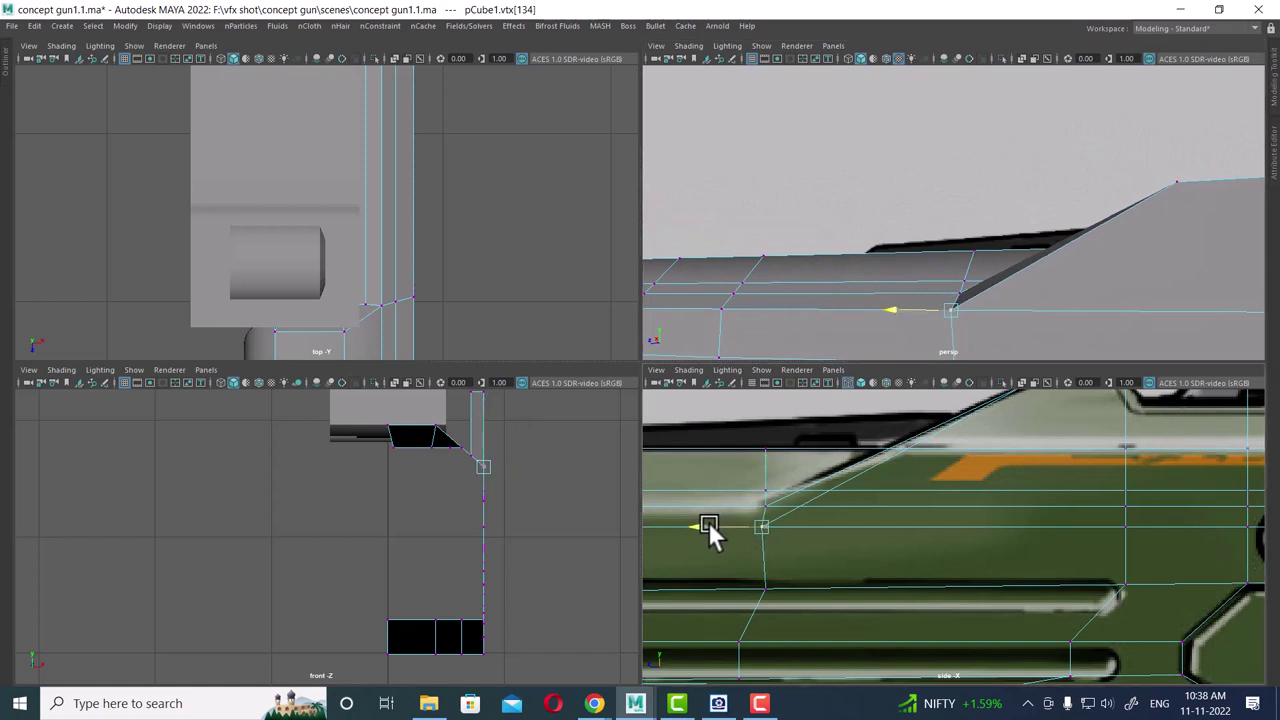
click(961, 296)
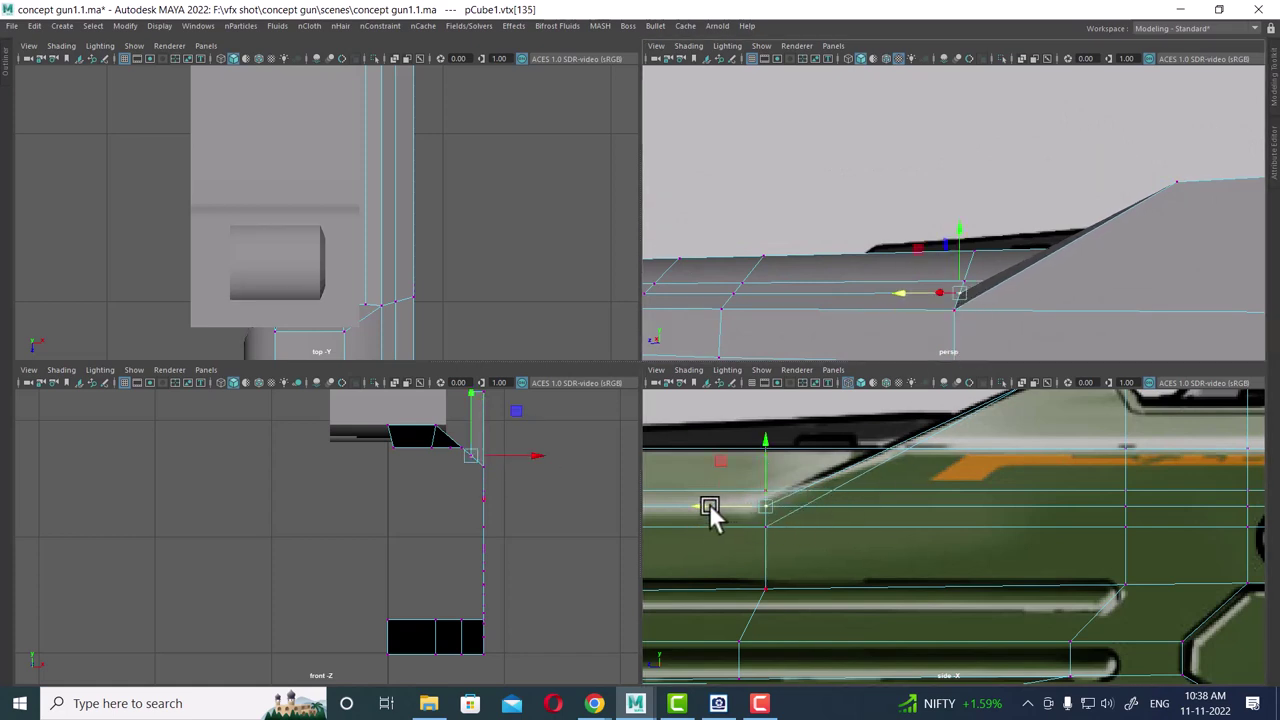
drag(709, 507, 737, 512)
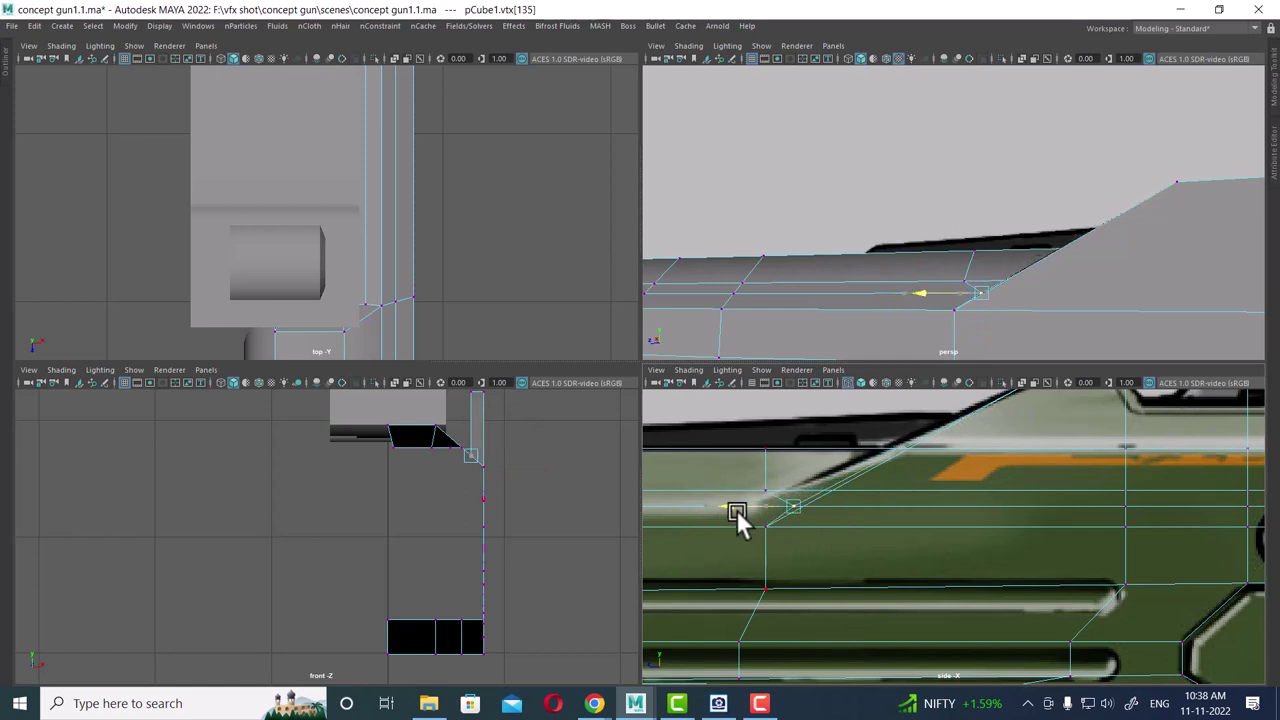
drag(737, 512, 742, 513)
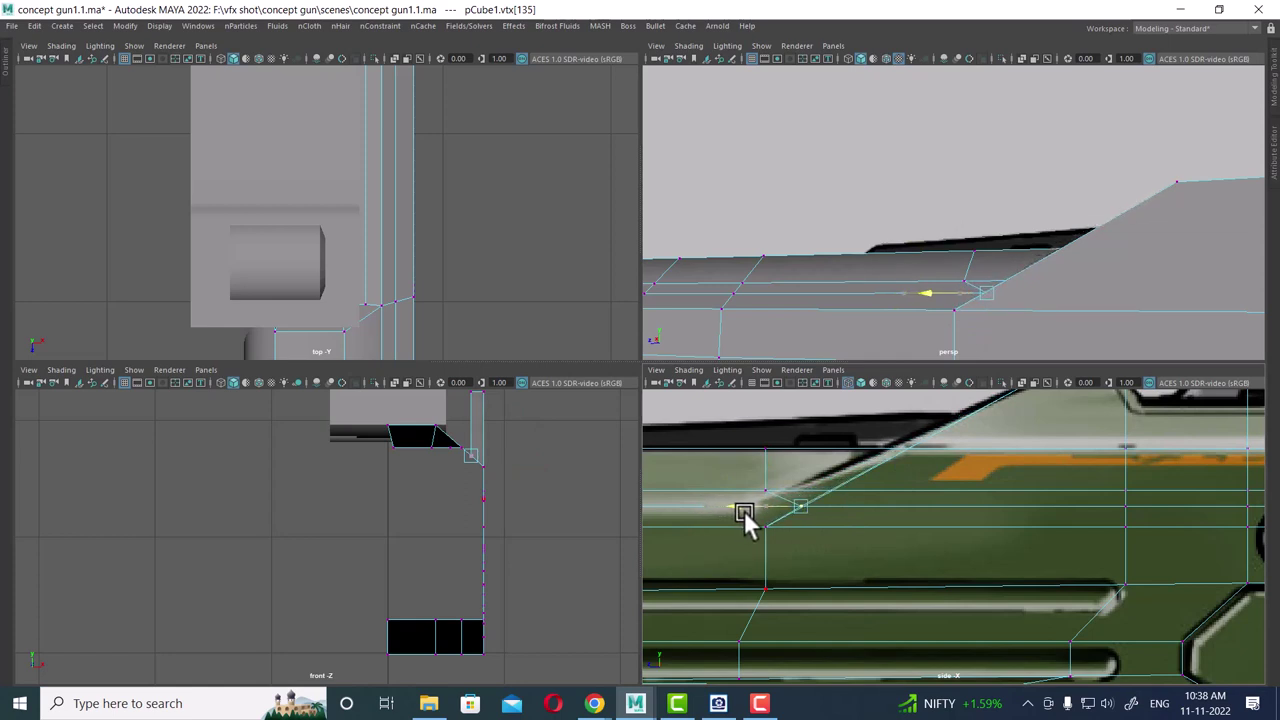
- Shift the column of edge vertices left onto the reference slope
alt+middle_drag(800, 514, 818, 540)
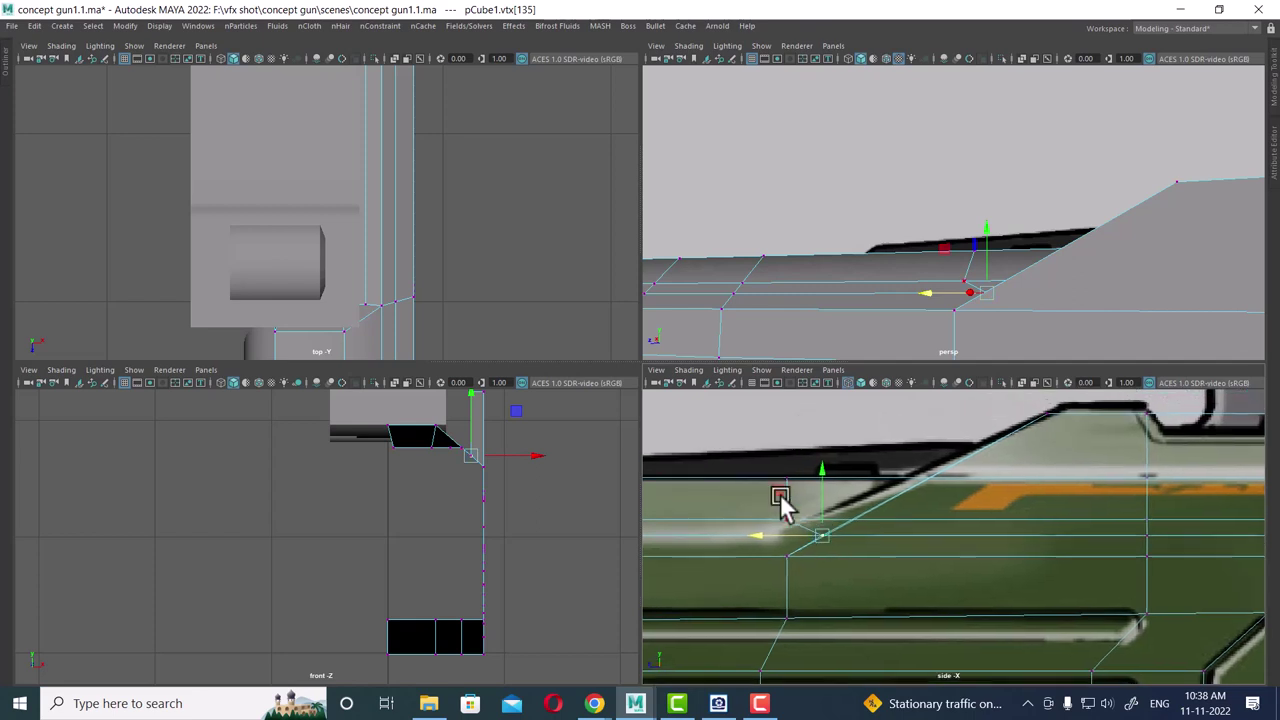
drag(795, 522, 728, 514)
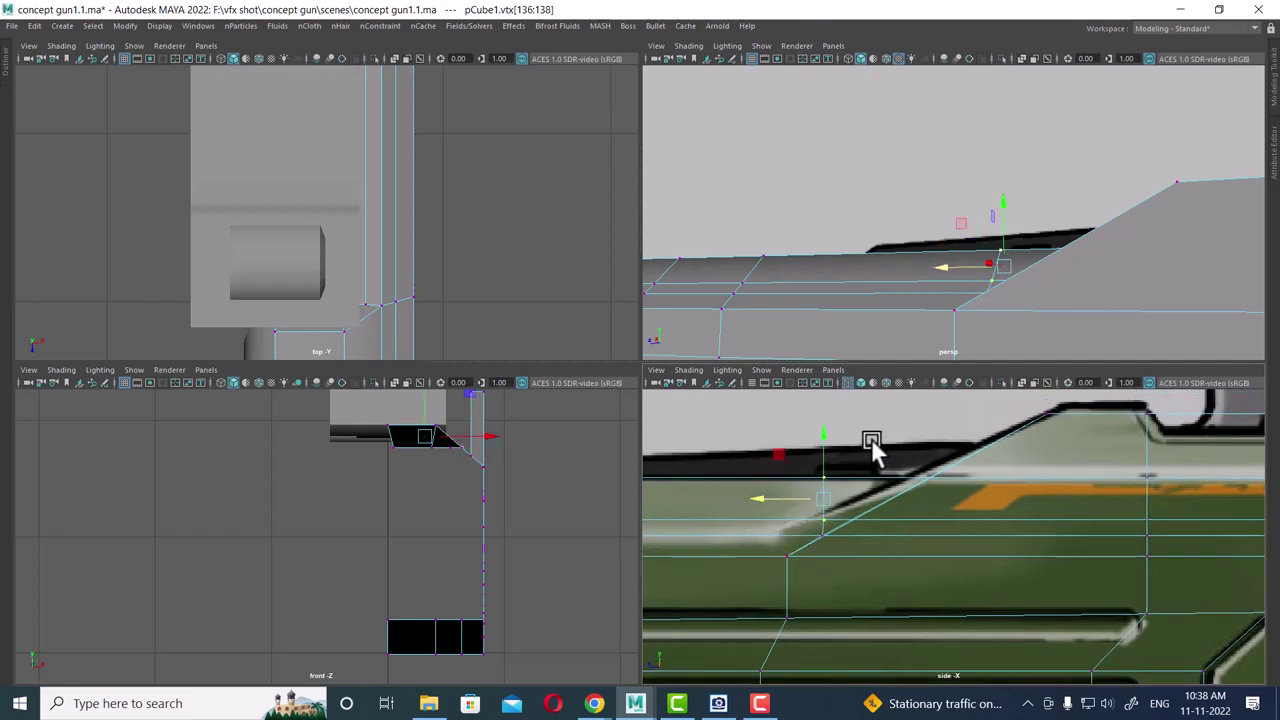
drag(872, 450, 766, 591)
middle_drag(760, 549, 718, 520)
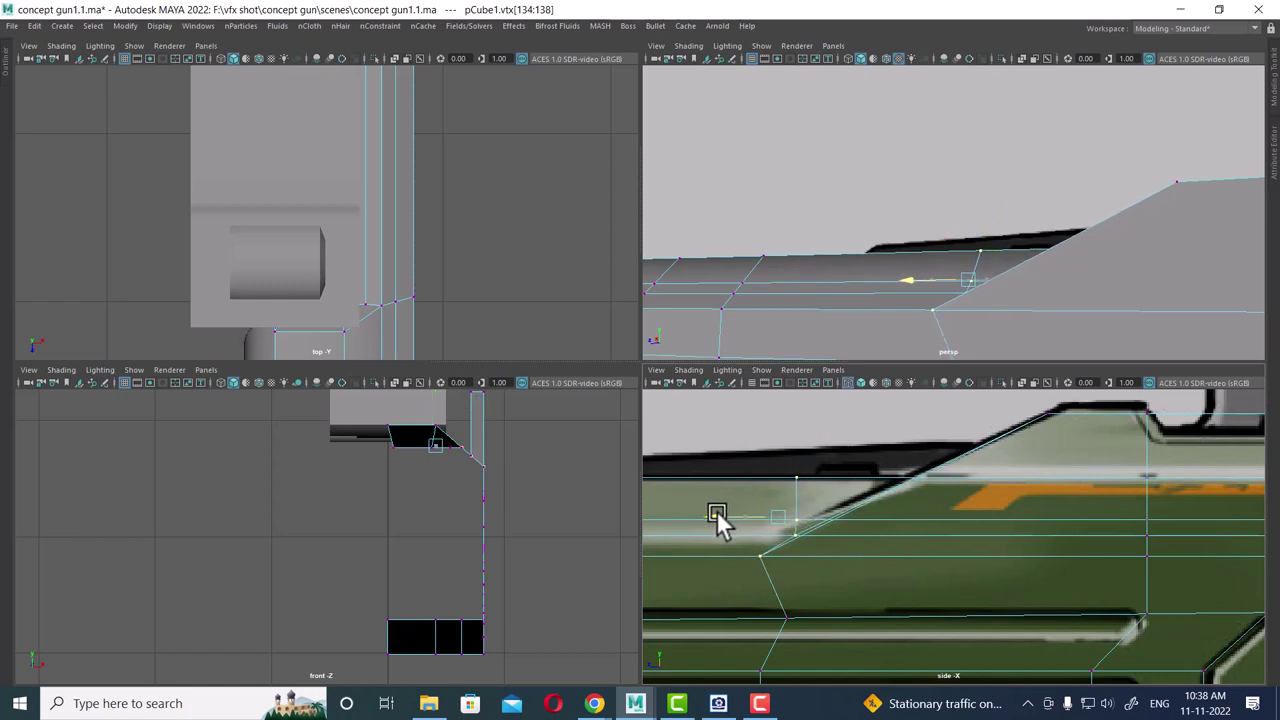
click(752, 562)
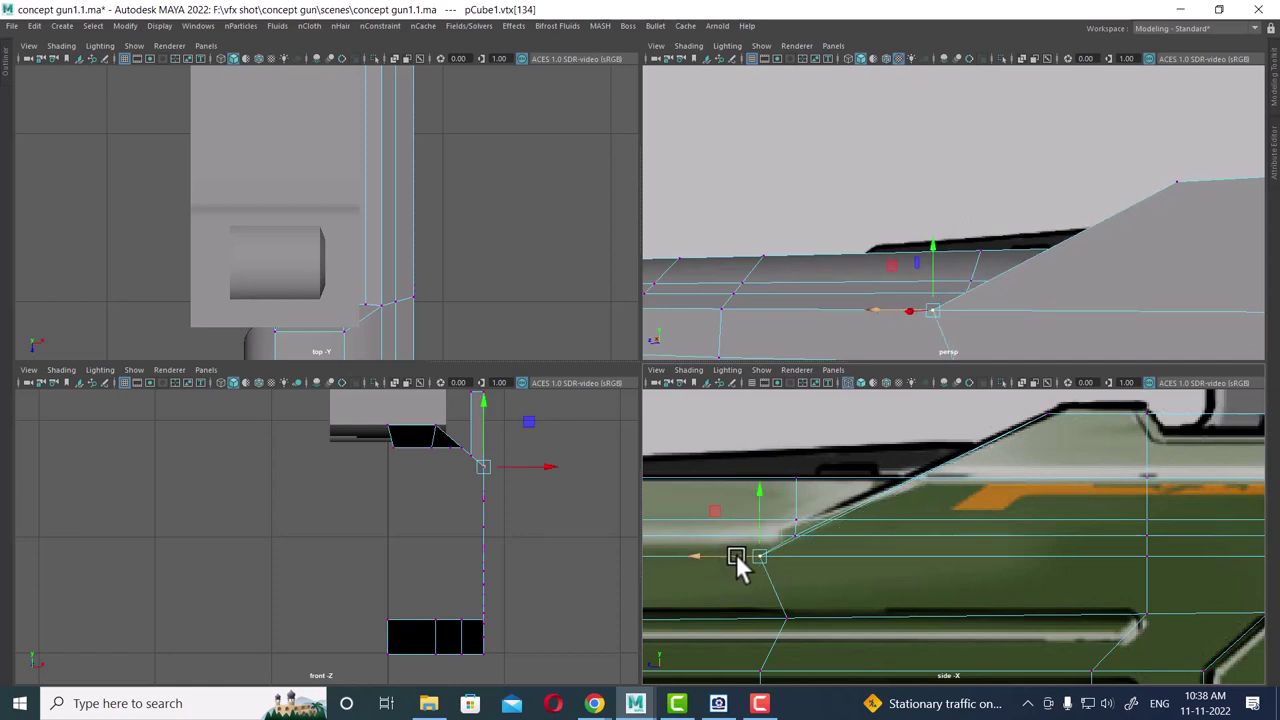
drag(851, 560, 770, 455)
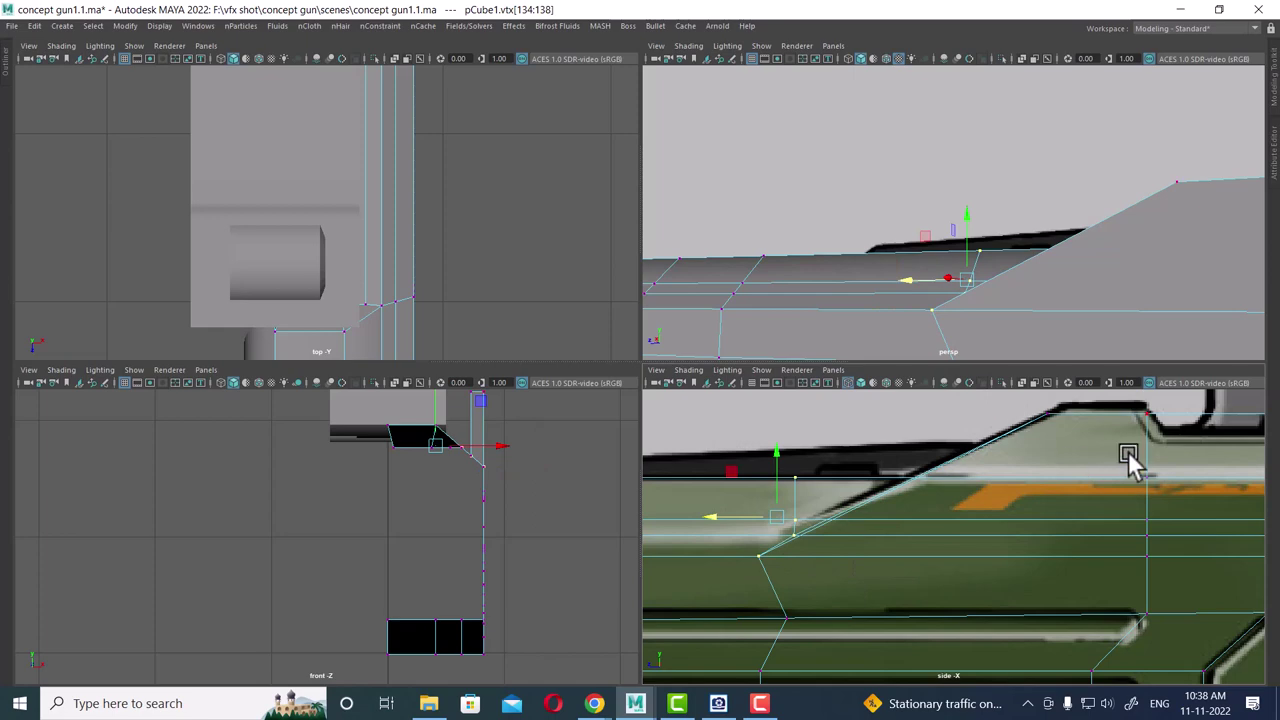
scroll(1097, 470, up, 2)
scroll(975, 515, up, 2)
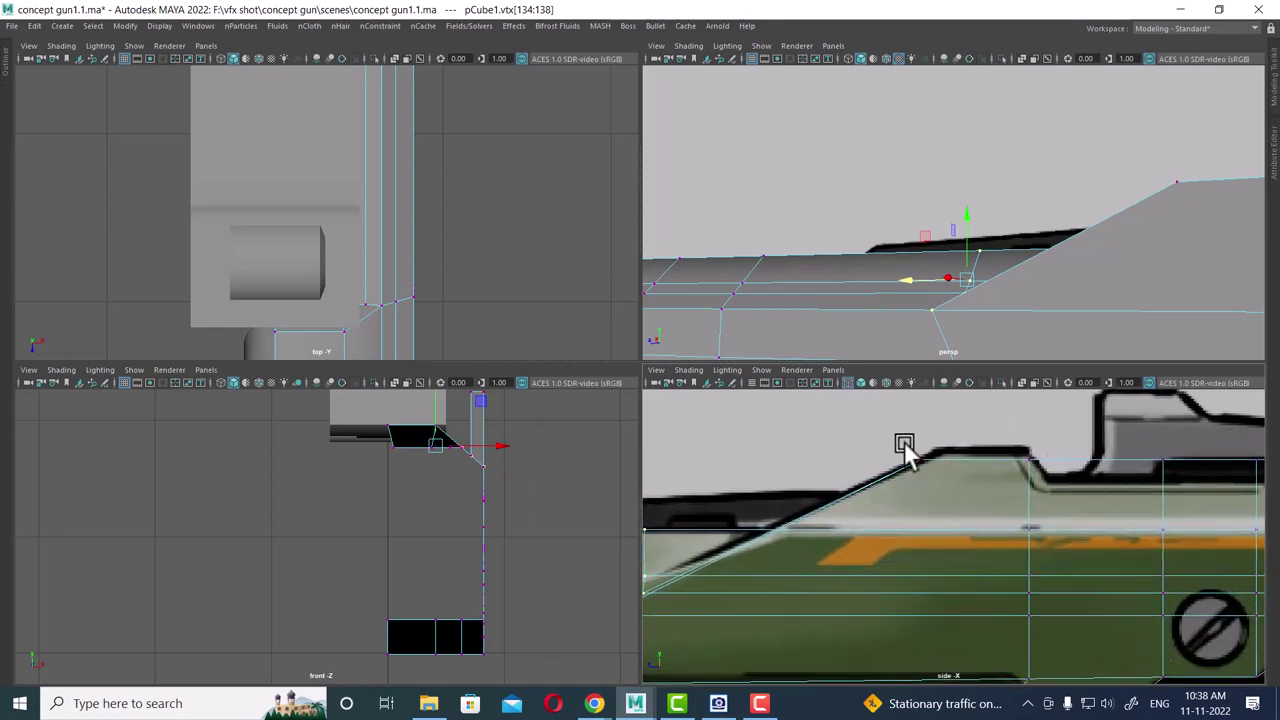
- Insert a new lengthwise edge loop across the upper body
drag(905, 446, 1036, 468)
mouse_move(1014, 277)
alt+mouse_down()
mouse_move(1014, 234)
mouse_move(1123, 263)
mouse_move(1097, 340)
alt+mouse_up()
scroll(994, 512, down, 2)
alt+middle_drag(997, 517, 1060, 569)
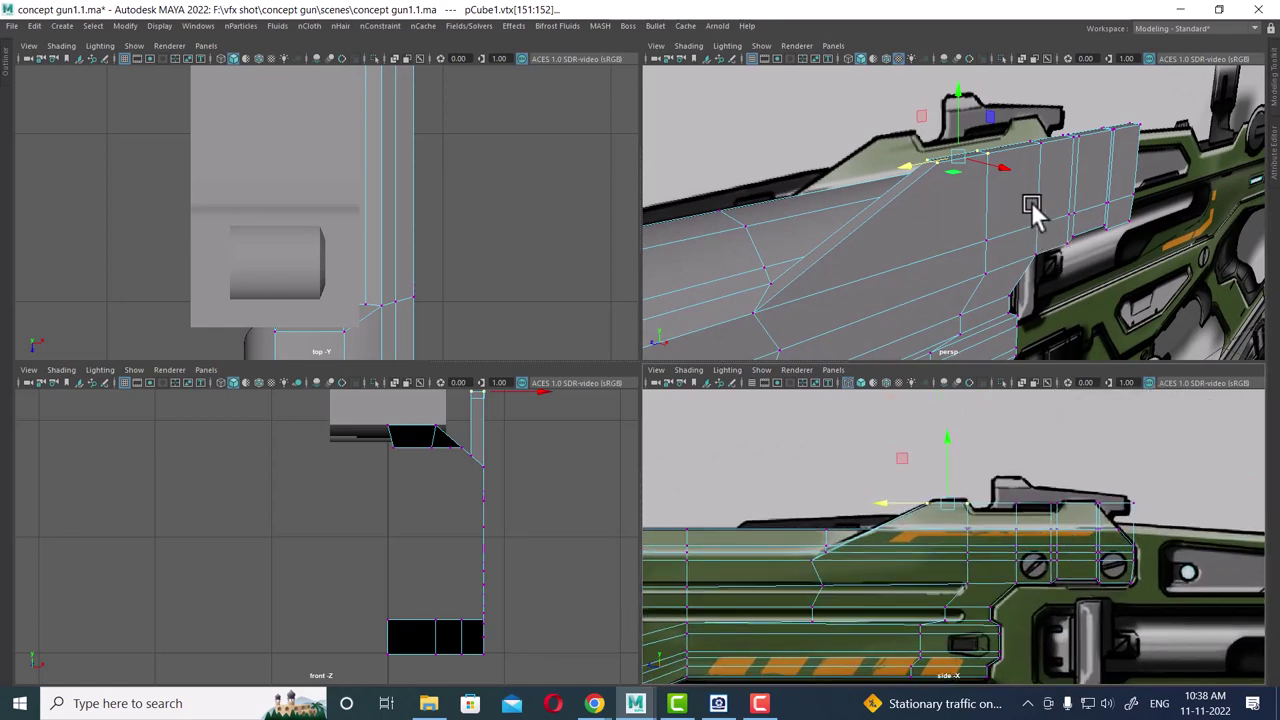
mouse_move(1020, 202)
right_down()
mouse_move(1090, 142)
mouse_move(963, 203)
right_up()
drag(985, 203, 984, 193)
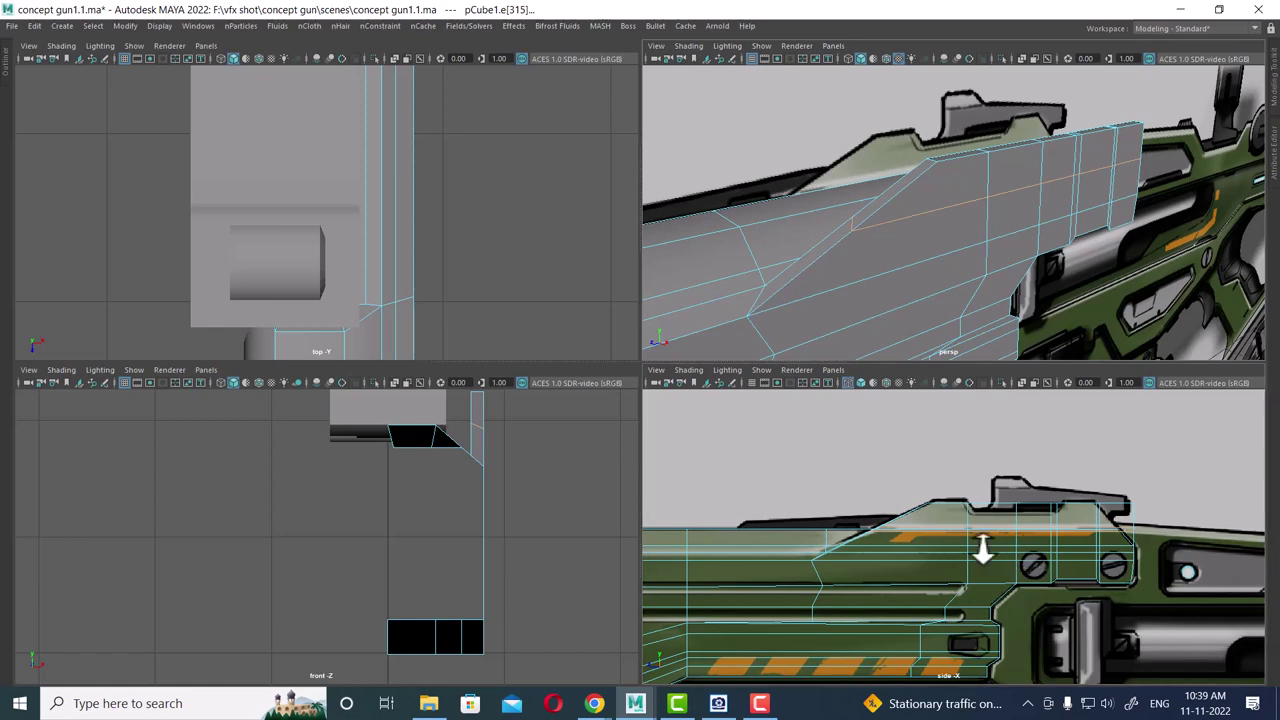
- In a maximised side view, move the top vertex near the rear corner left onto the reference
scroll(983, 551, up, 2)
alt+middle_drag(983, 551, 998, 614)
scroll(1010, 608, up, 1)
click(1033, 588)
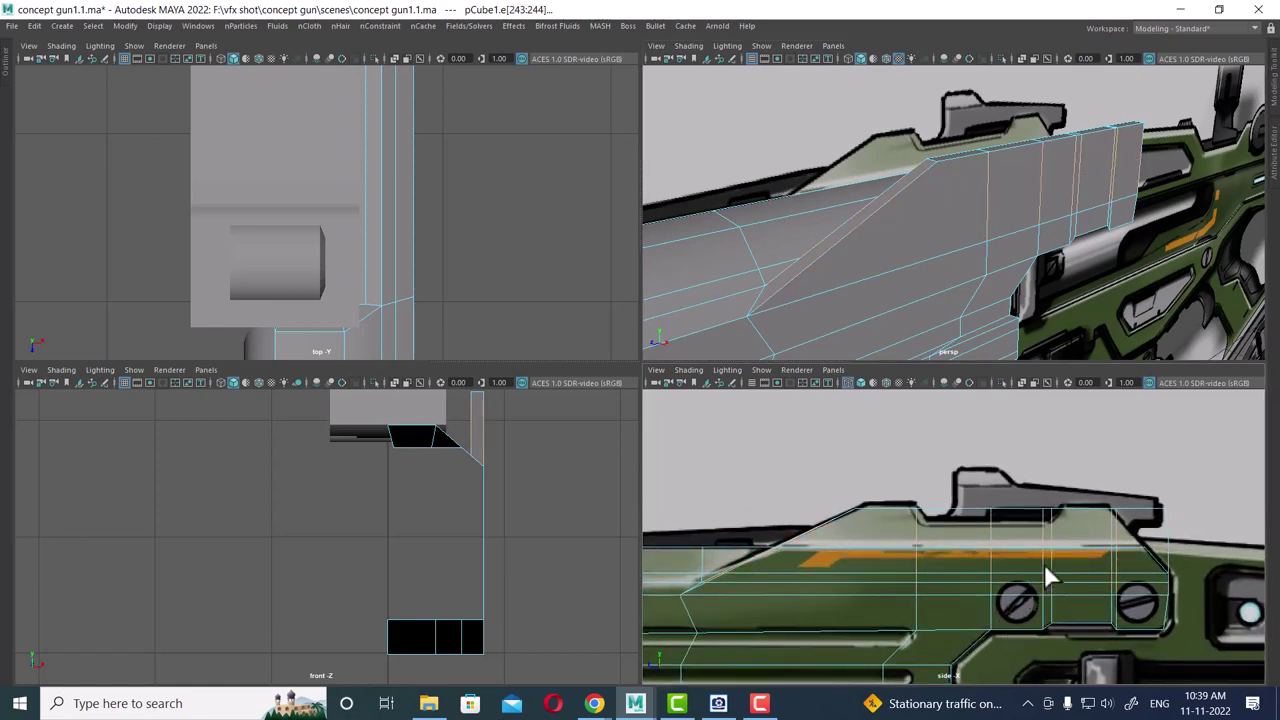
key(w)
key(space)
right_drag(1044, 327, 986, 313)
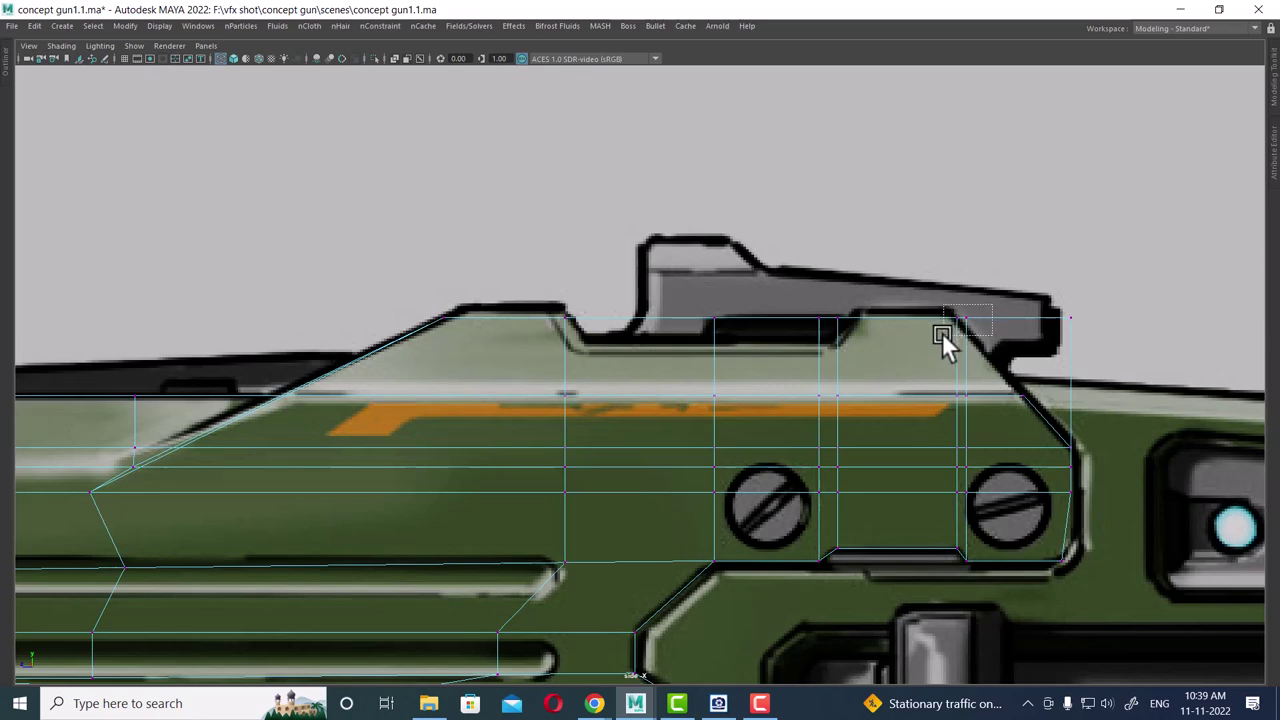
drag(942, 332, 940, 335)
middle_drag(899, 316, 871, 316)
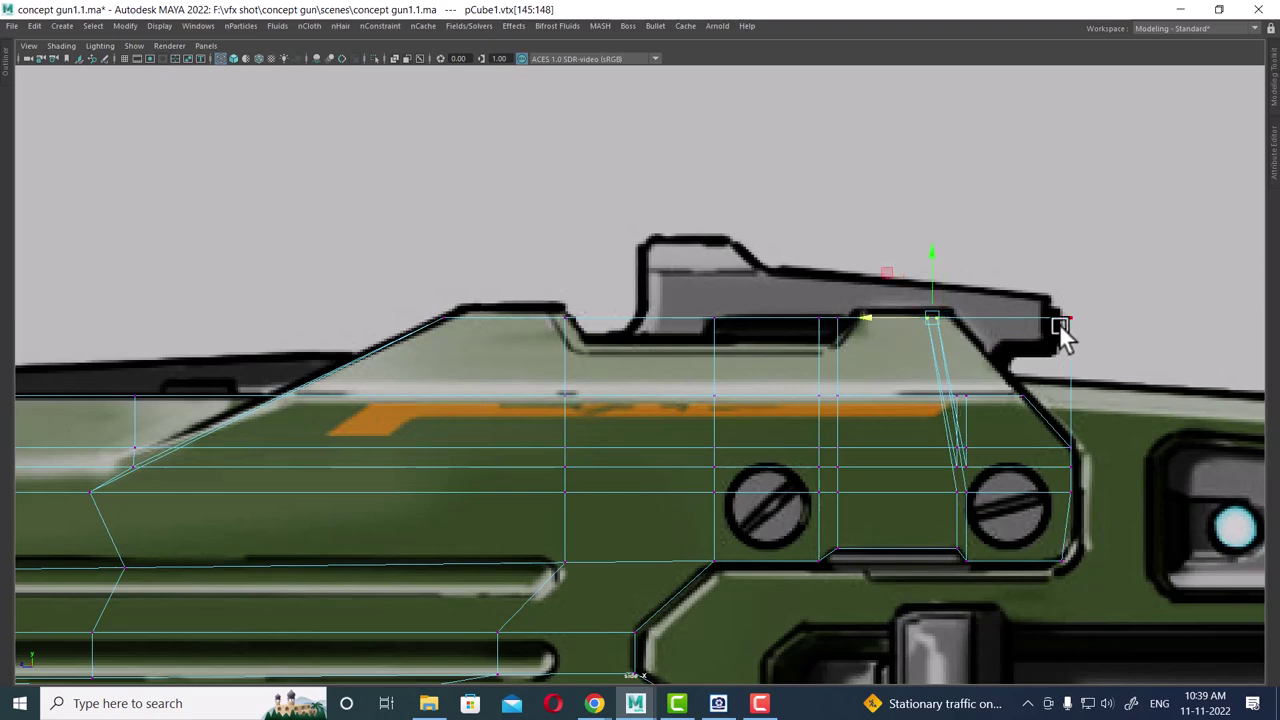
- Slide the rear top corner vertices left onto the outline, then check in four views
drag(1083, 325, 1080, 330)
middle_drag(1006, 329, 894, 347)
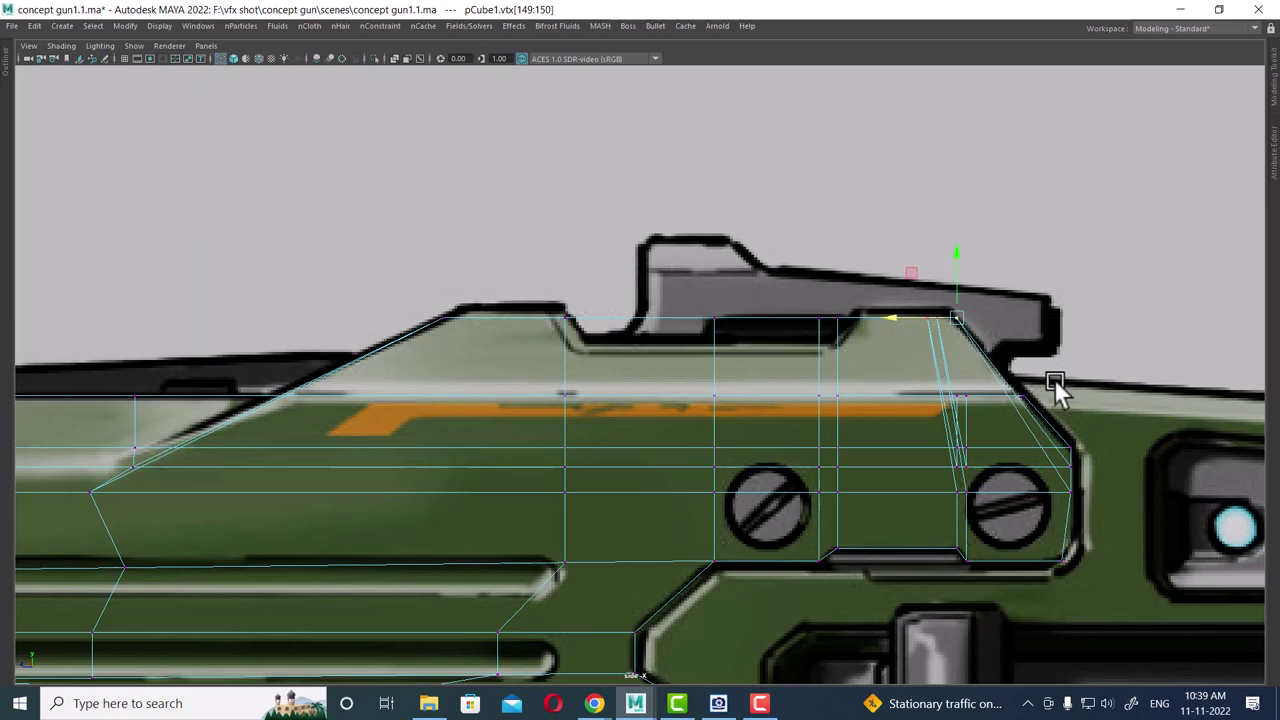
key(space)
scroll(1108, 235, up, 3)
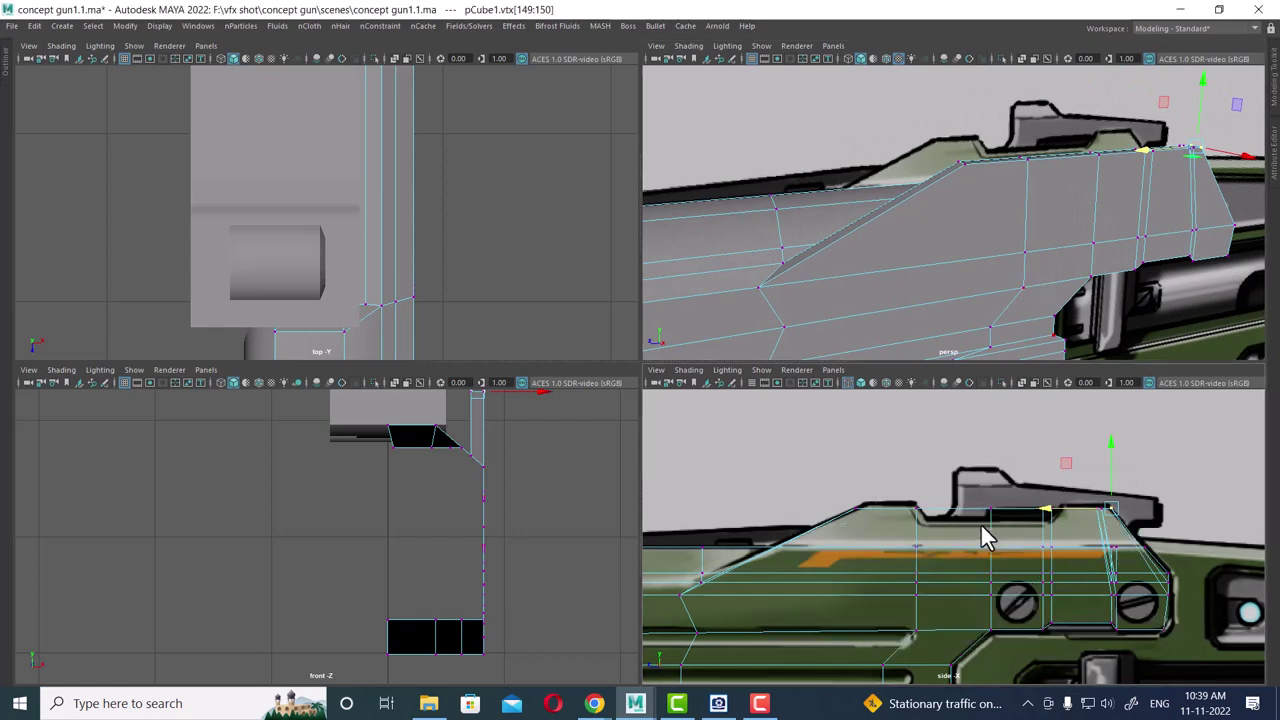
key(space)
- Set up a two-pane layout: textured perspective on the left, side view on the right
click(204, 45)
mouse_move(221, 142)
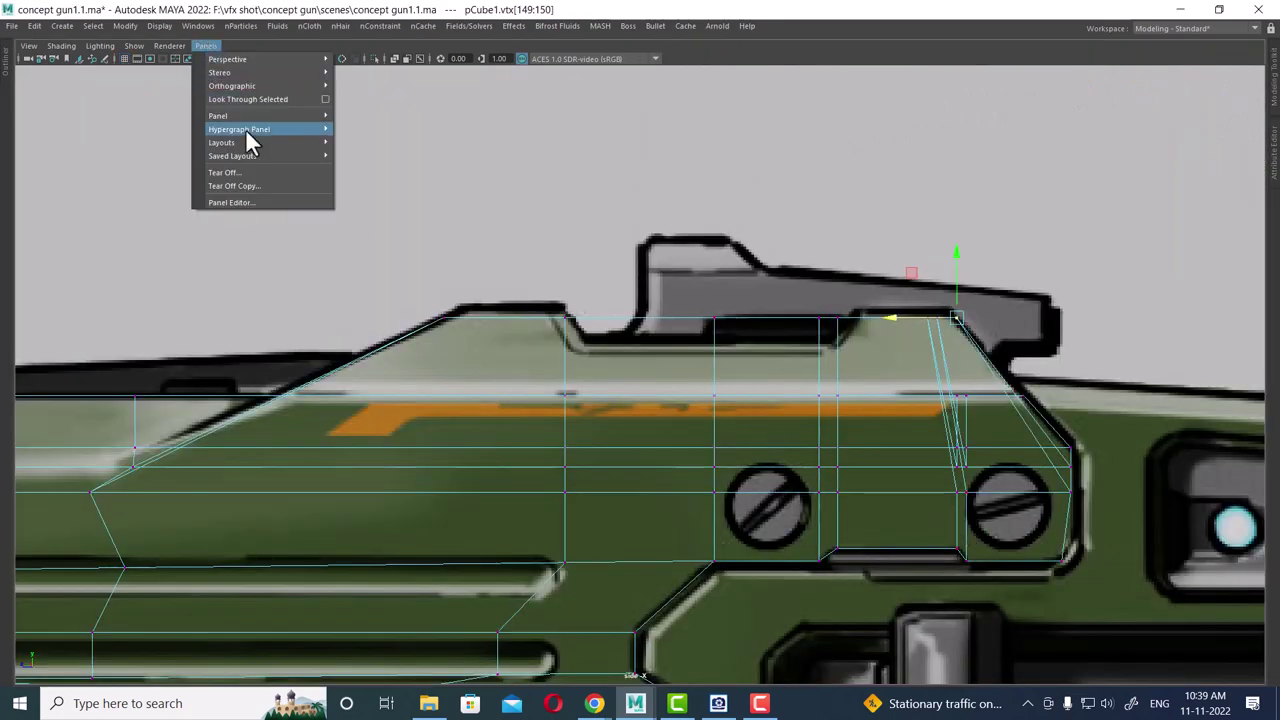
click(392, 155)
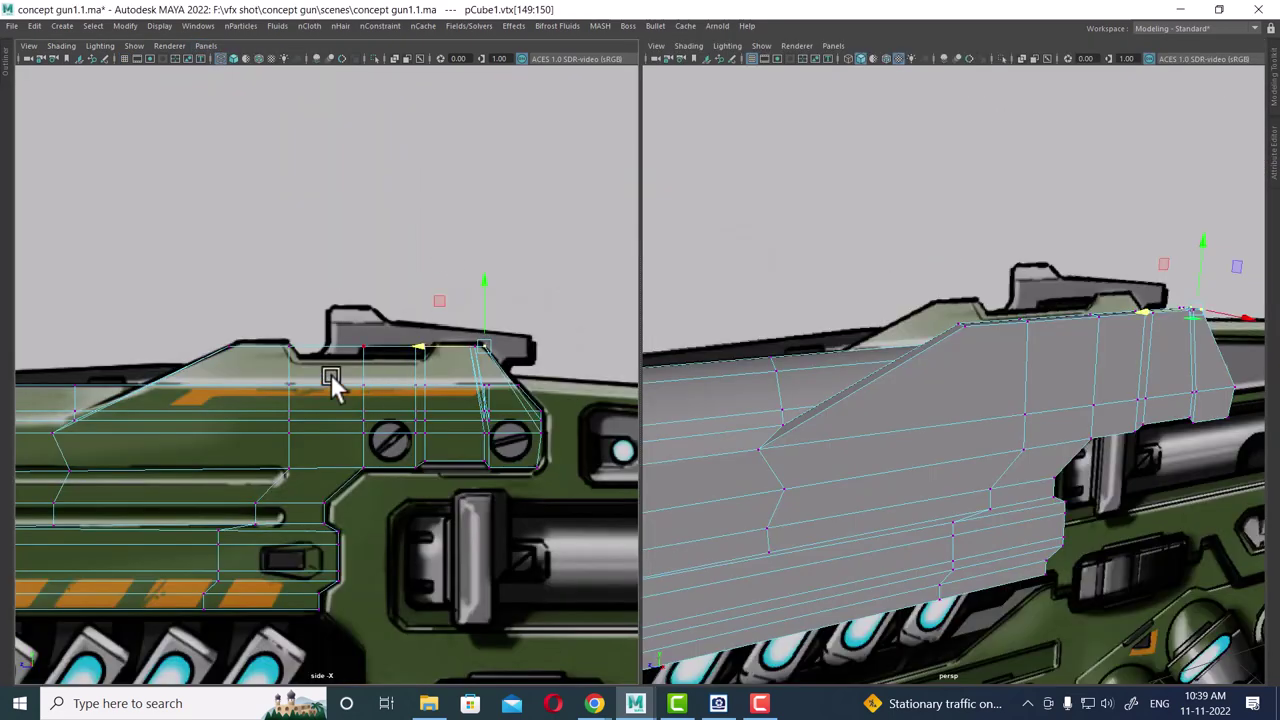
key(space)
drag(423, 443, 388, 245)
mouse_move(423, 486)
alt+mouse_down()
mouse_move(430, 417)
mouse_move(257, 391)
mouse_move(548, 440)
alt+mouse_up()
key(6)
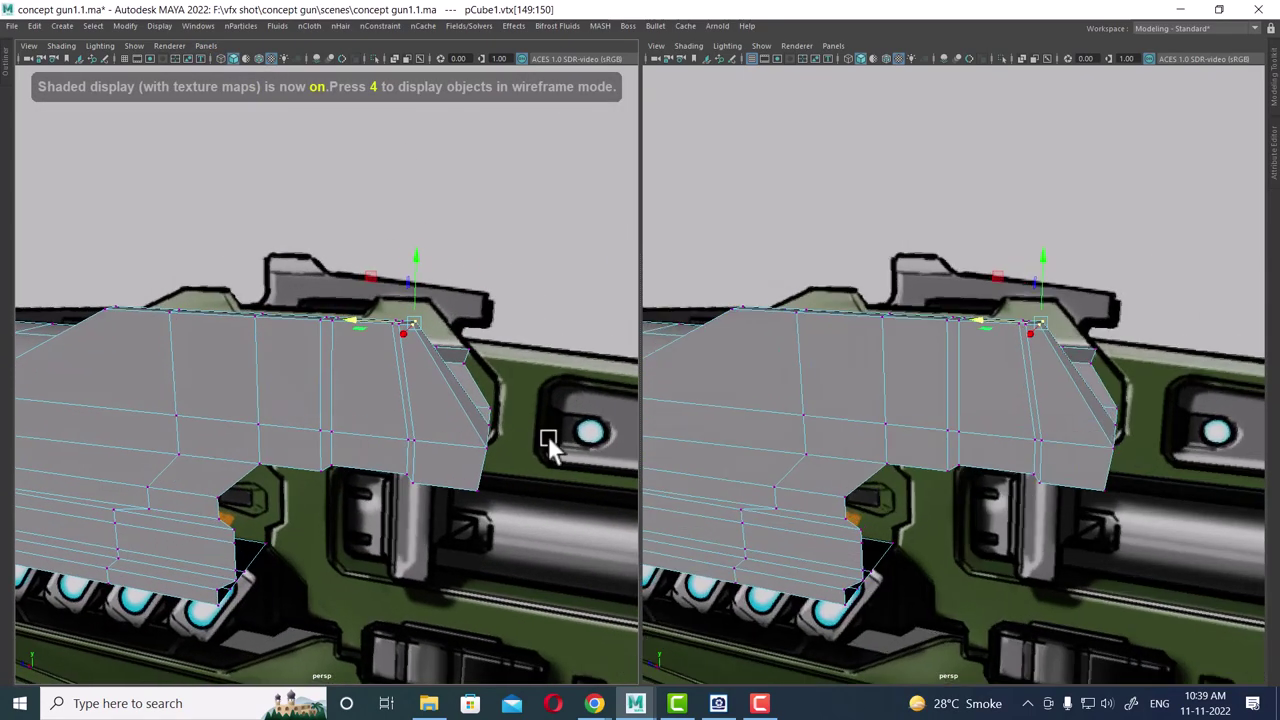
key(space)
drag(851, 308, 926, 297)
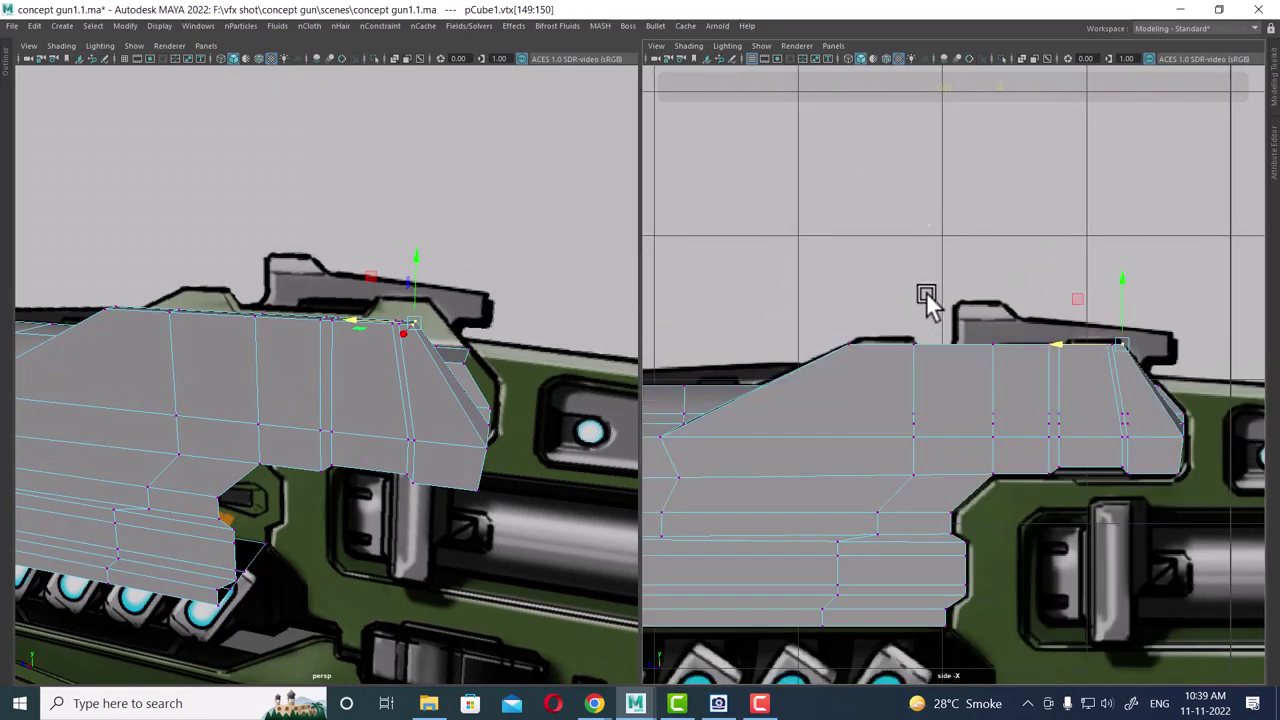
scroll(1050, 425, up, 3)
scroll(405, 410, up, 3)
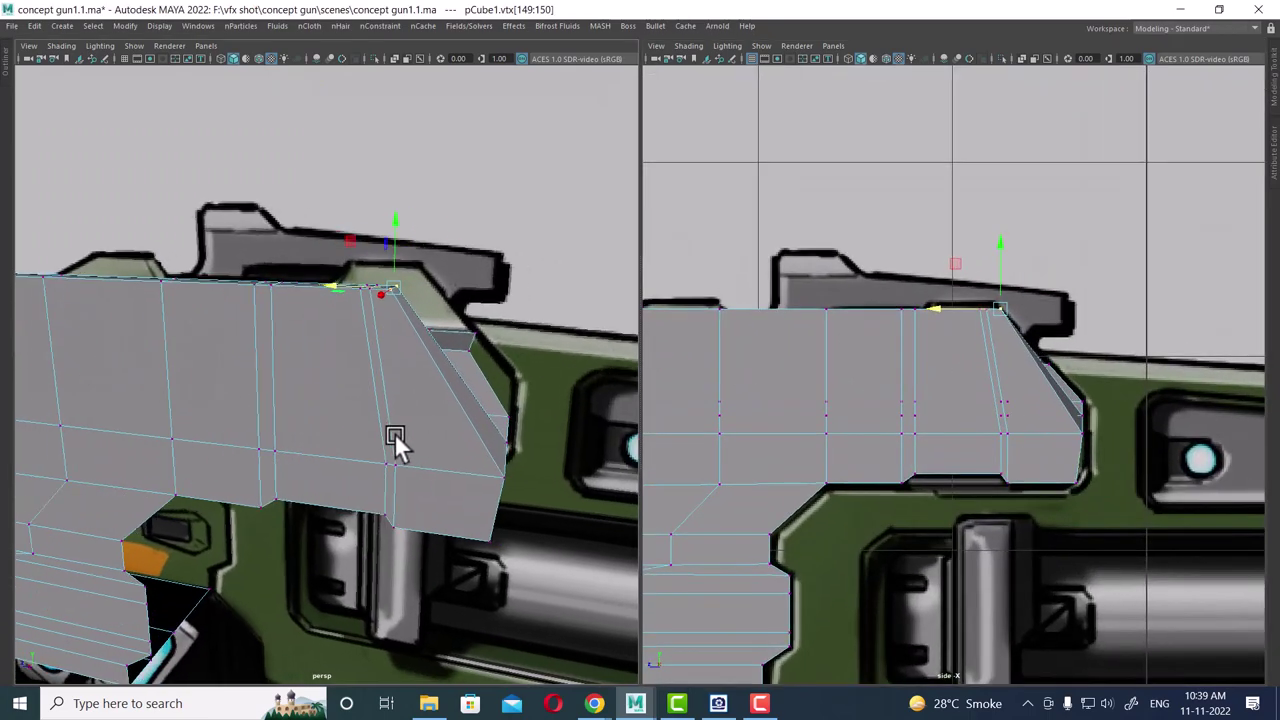
alt+drag(395, 440, 492, 455)
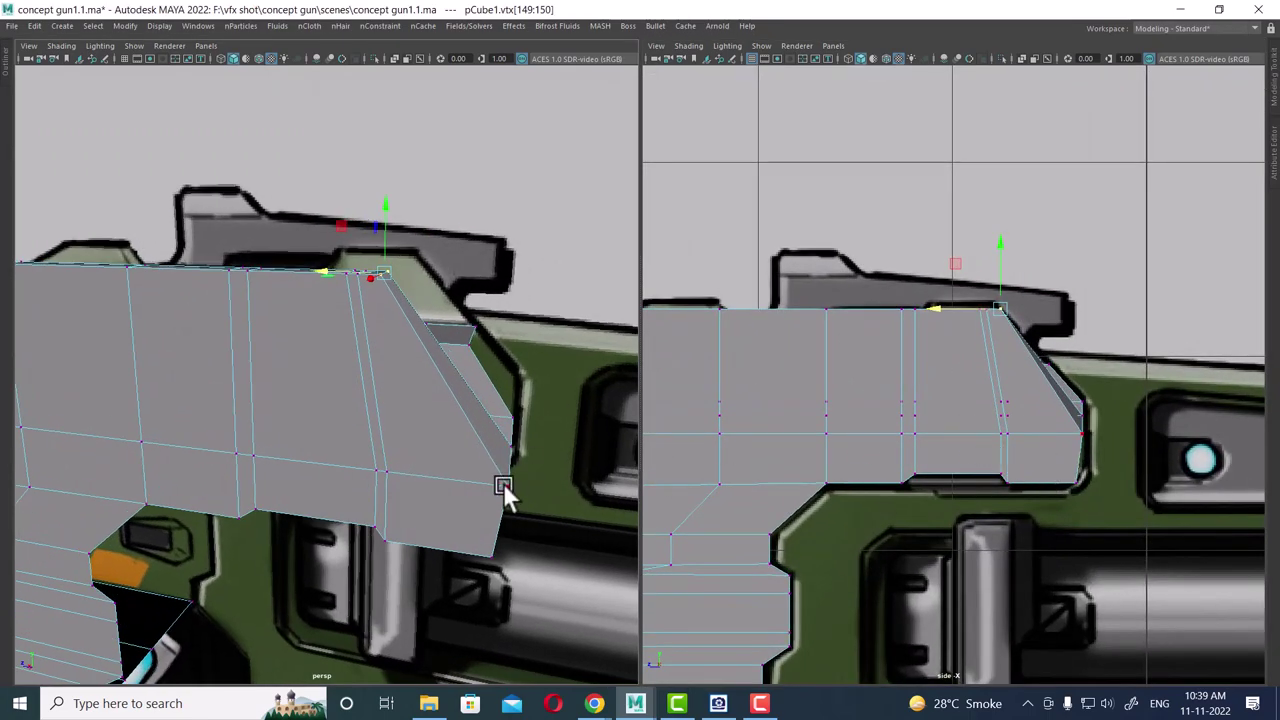
- Slide the upper rear corner vertex left along X
click(514, 463)
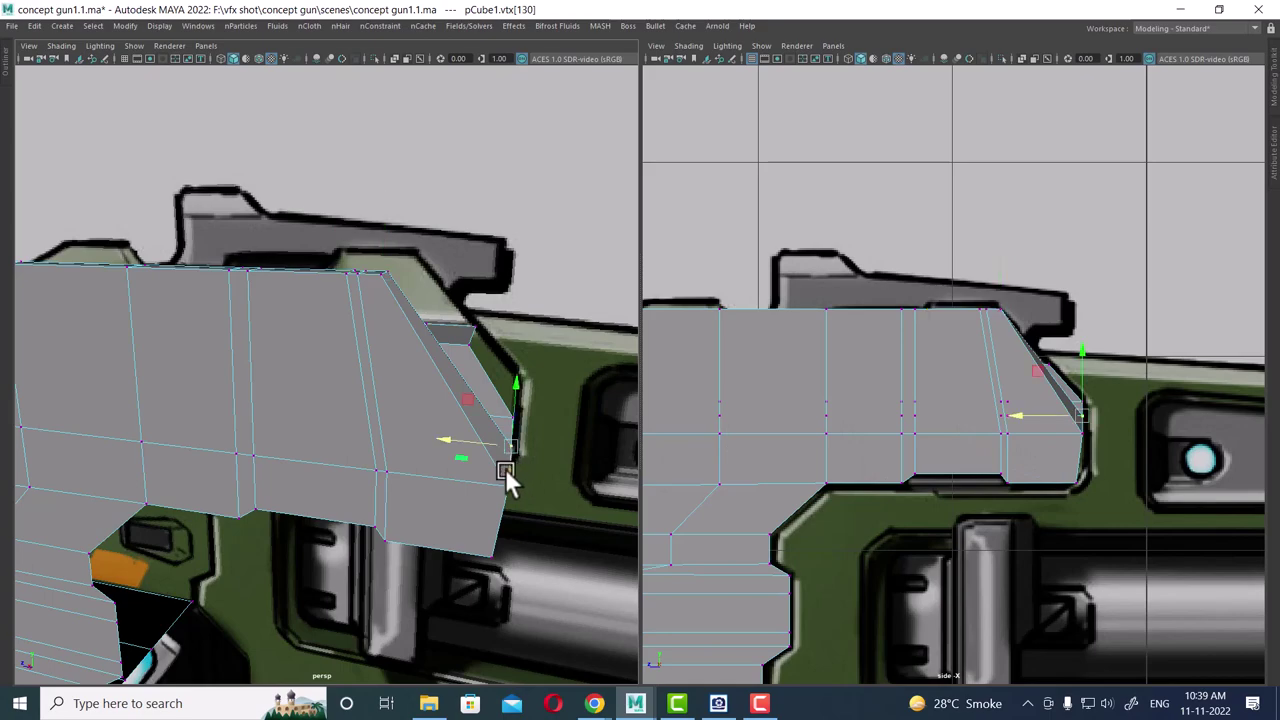
mouse_move(505, 468)
alt+mouse_down()
mouse_move(388, 445)
mouse_move(546, 515)
alt+mouse_up()
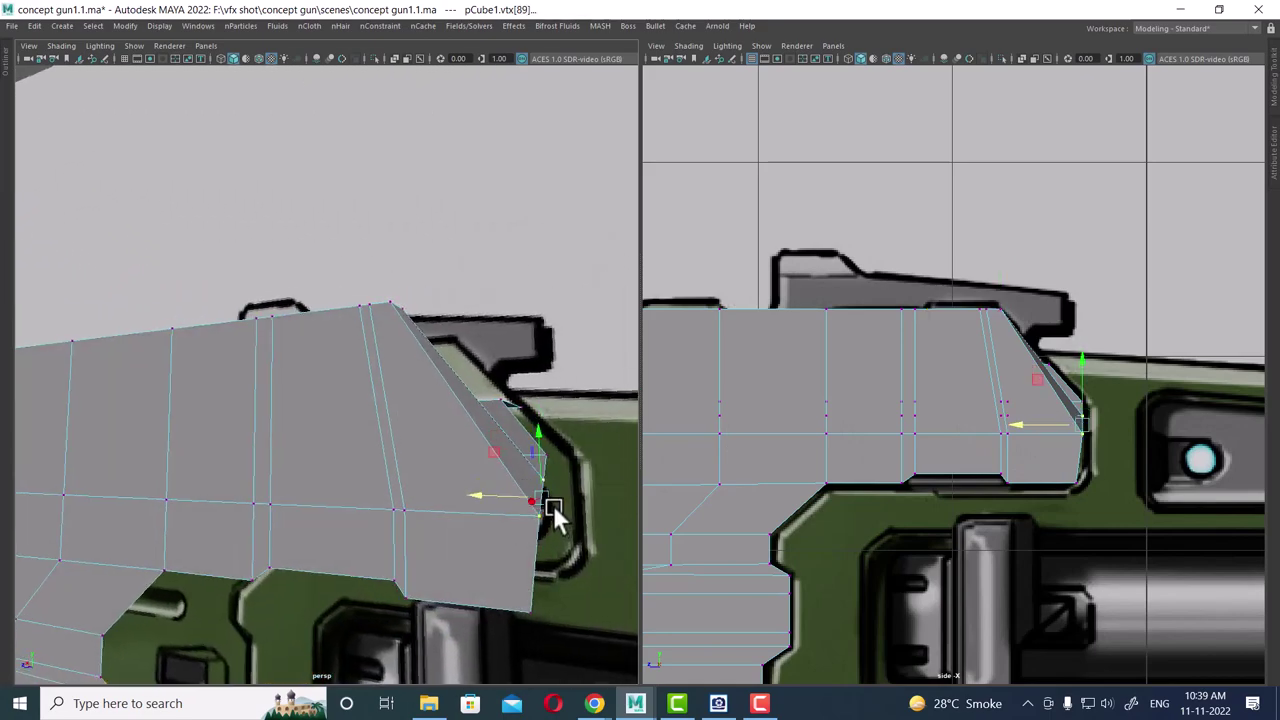
click(538, 508)
click(482, 496)
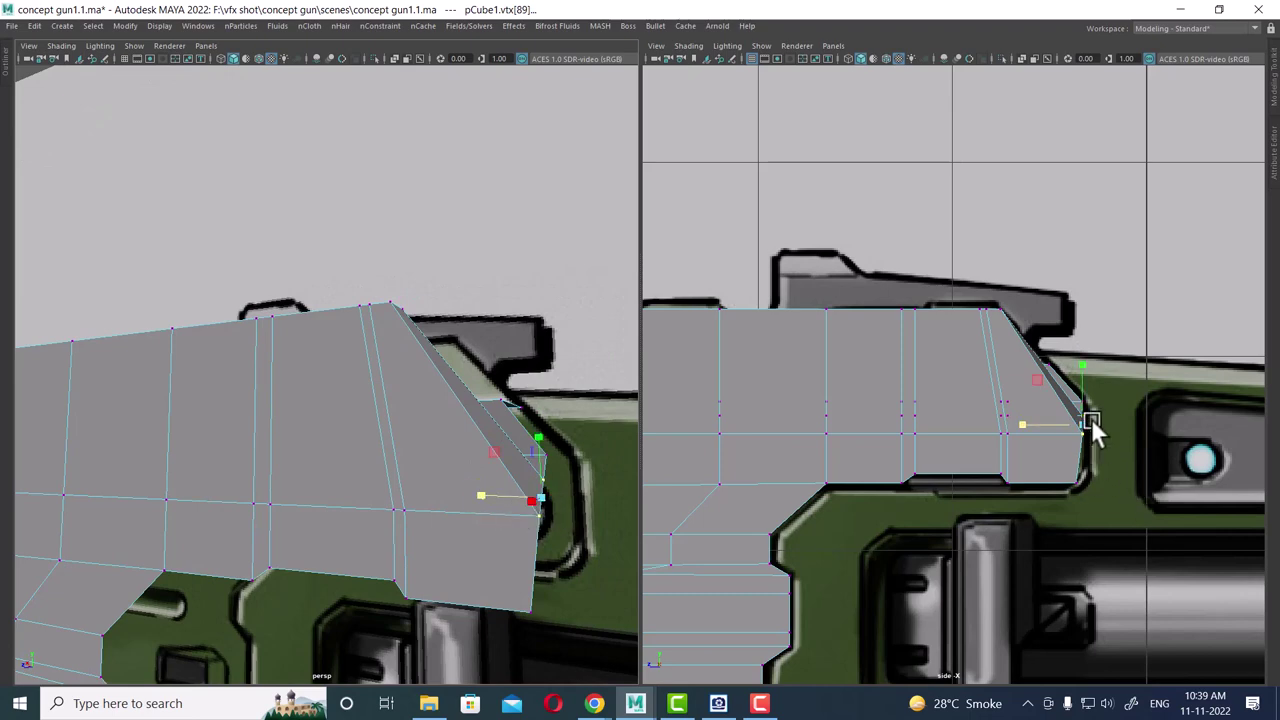
scroll(1091, 418, up, 1)
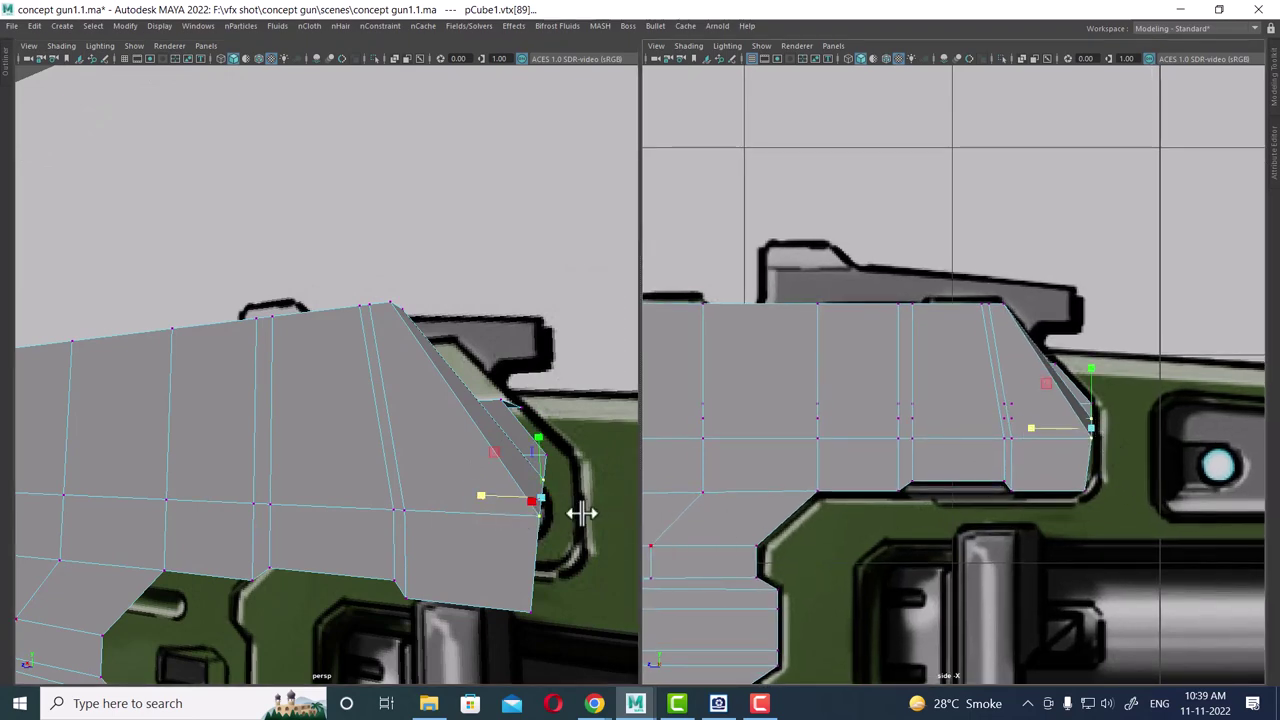
key(w)
click(550, 484)
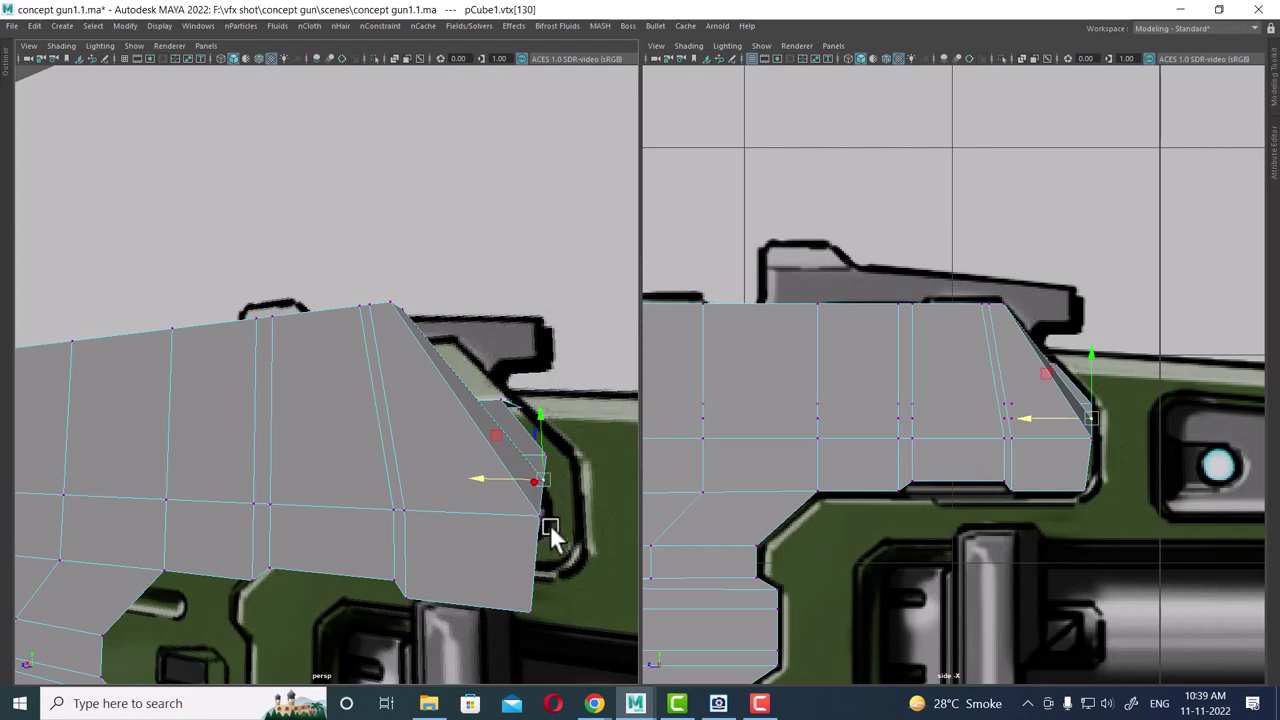
drag(488, 478, 467, 480)
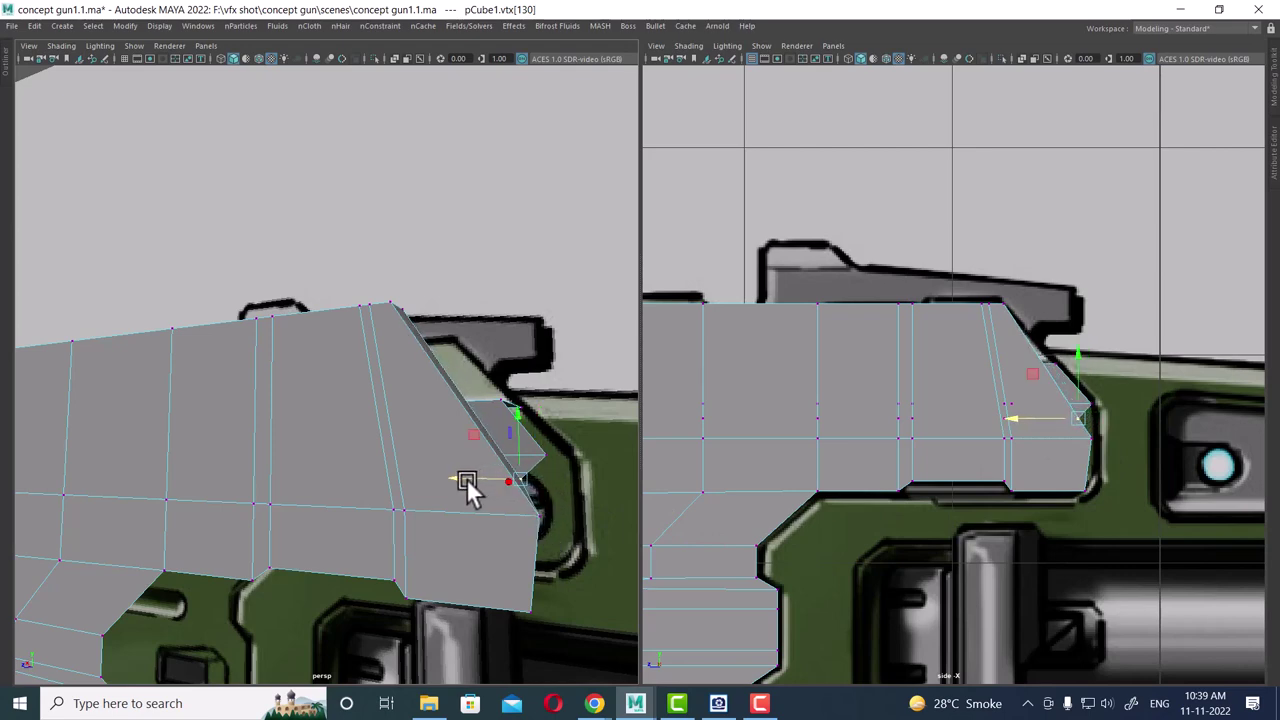
- In wireframe side view, move the lower rear corner vertices onto the reference outline
scroll(1072, 430, up, 1)
key(4)
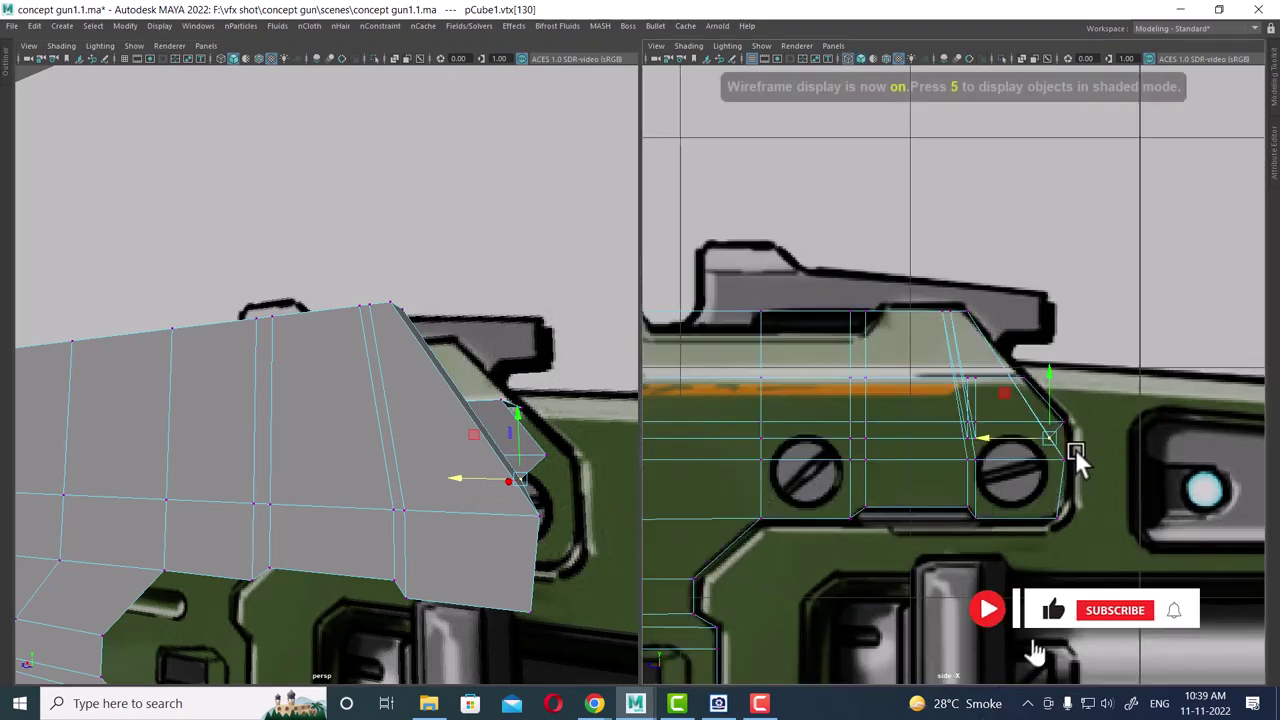
click(1010, 455)
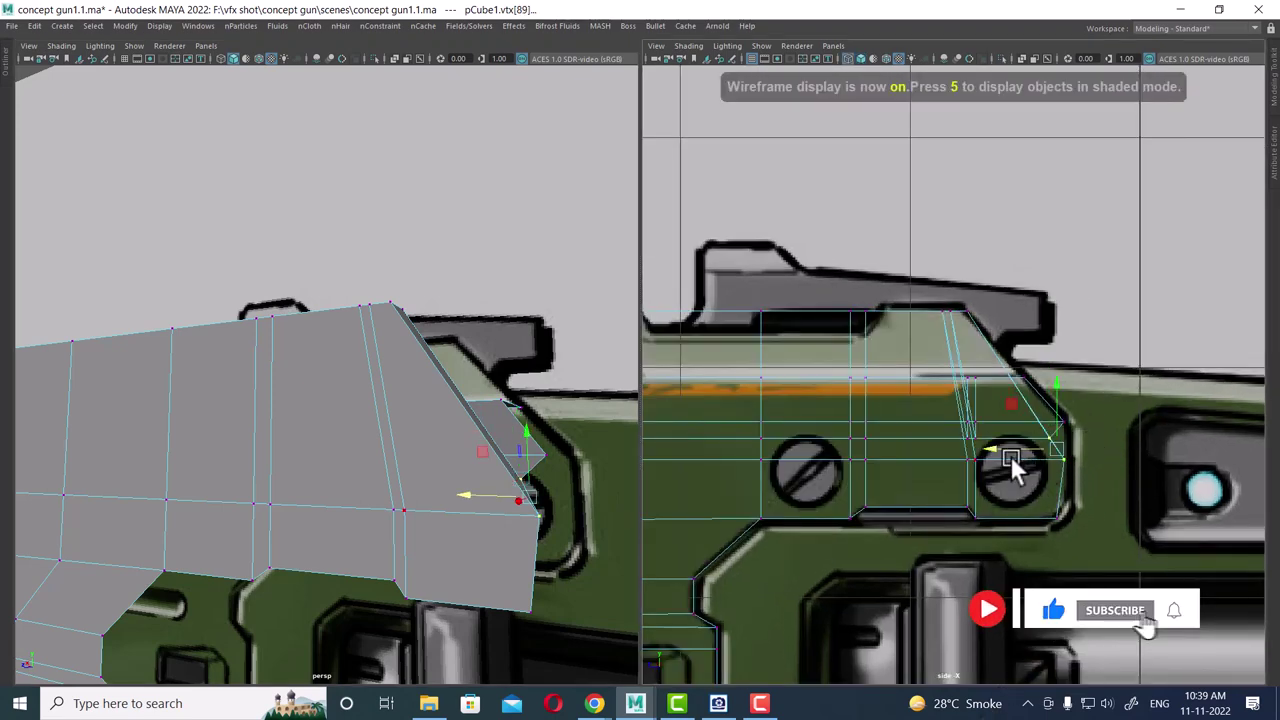
scroll(1096, 434, up, 1)
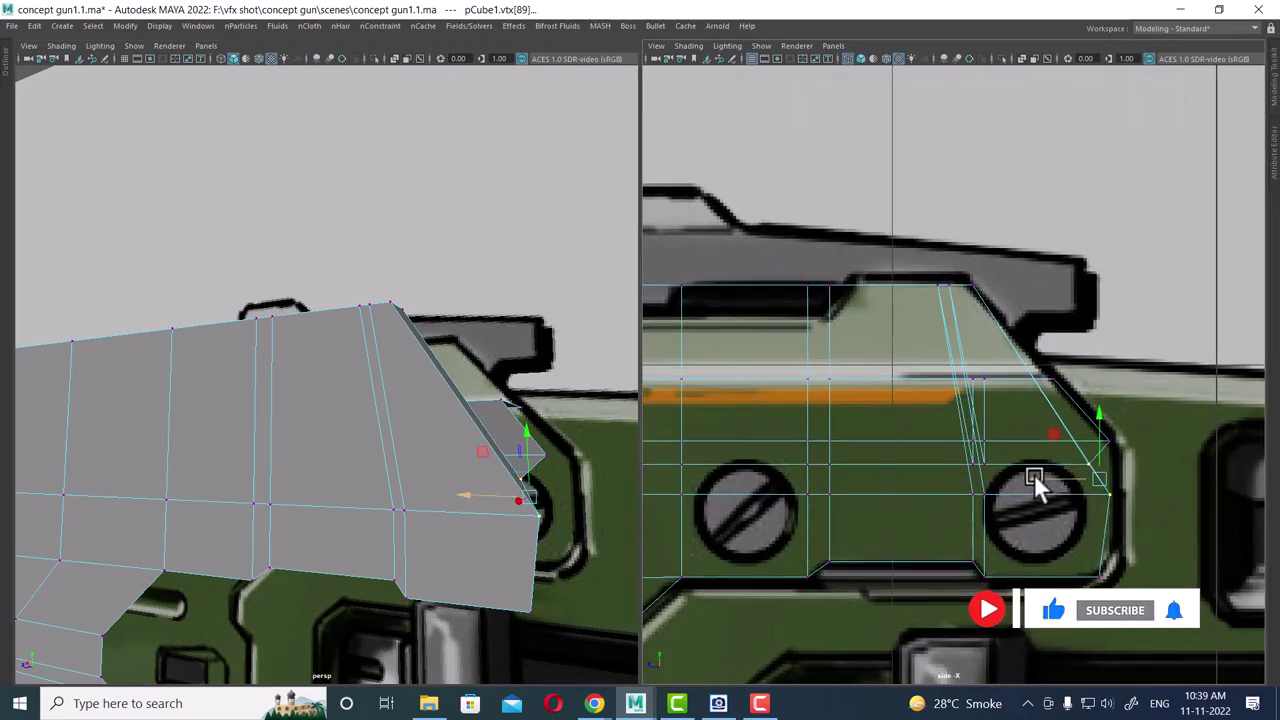
drag(1034, 474, 1048, 480)
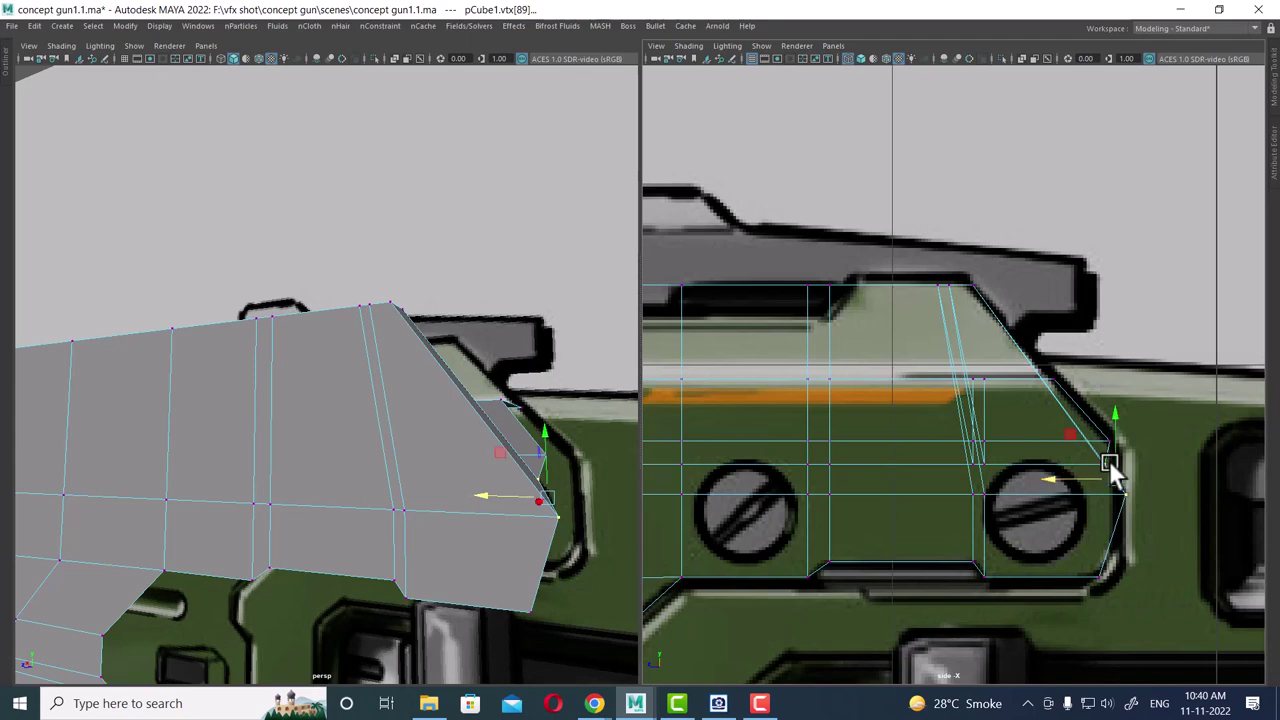
click(1132, 500)
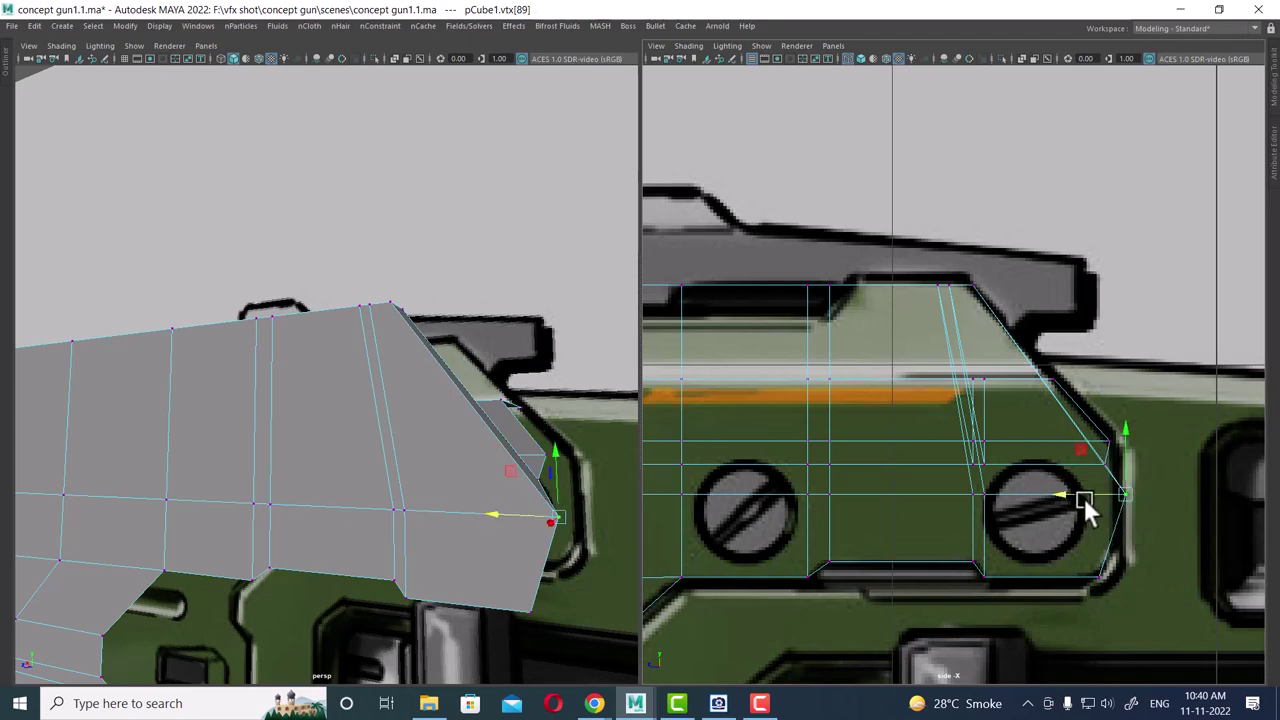
drag(1084, 498, 1065, 489)
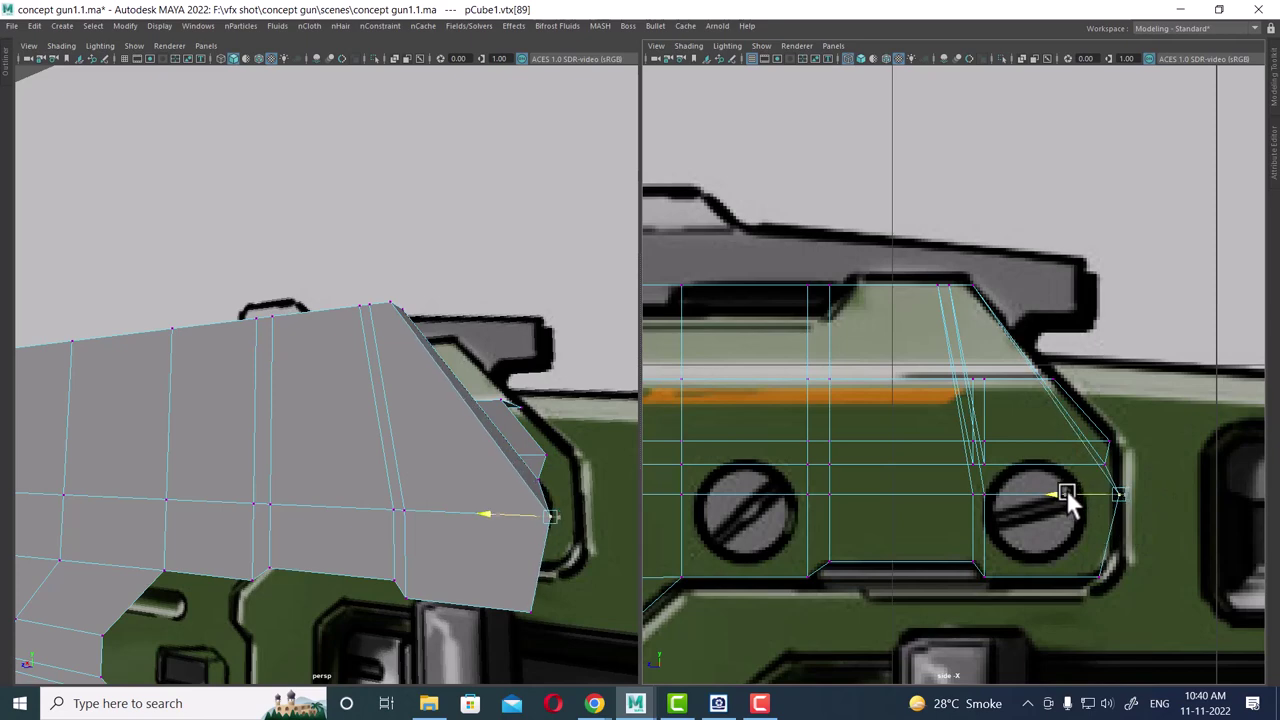
- Nudge the rear vertex at screw height into place against the outline
scroll(1131, 478, up, 1)
mouse_move(1126, 523)
mouse_down()
mouse_move(1045, 567)
mouse_move(1047, 541)
mouse_up()
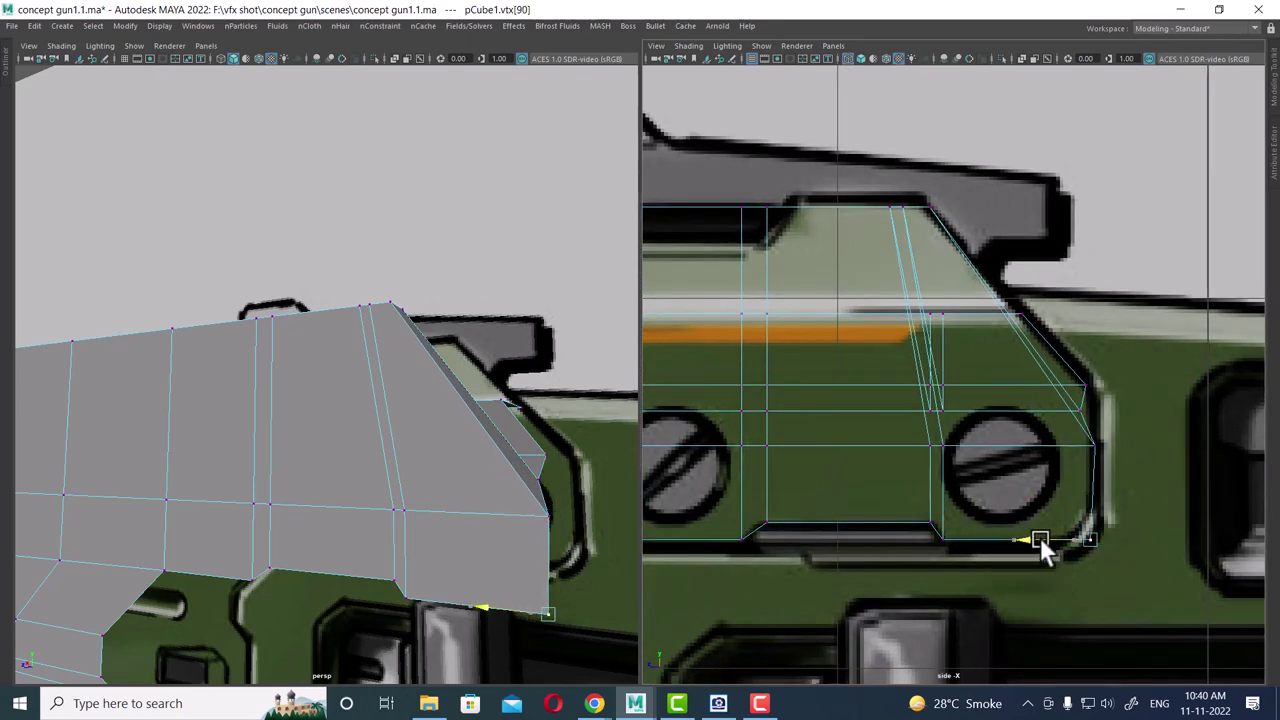
click(1083, 408)
middle_drag(1020, 412, 1014, 413)
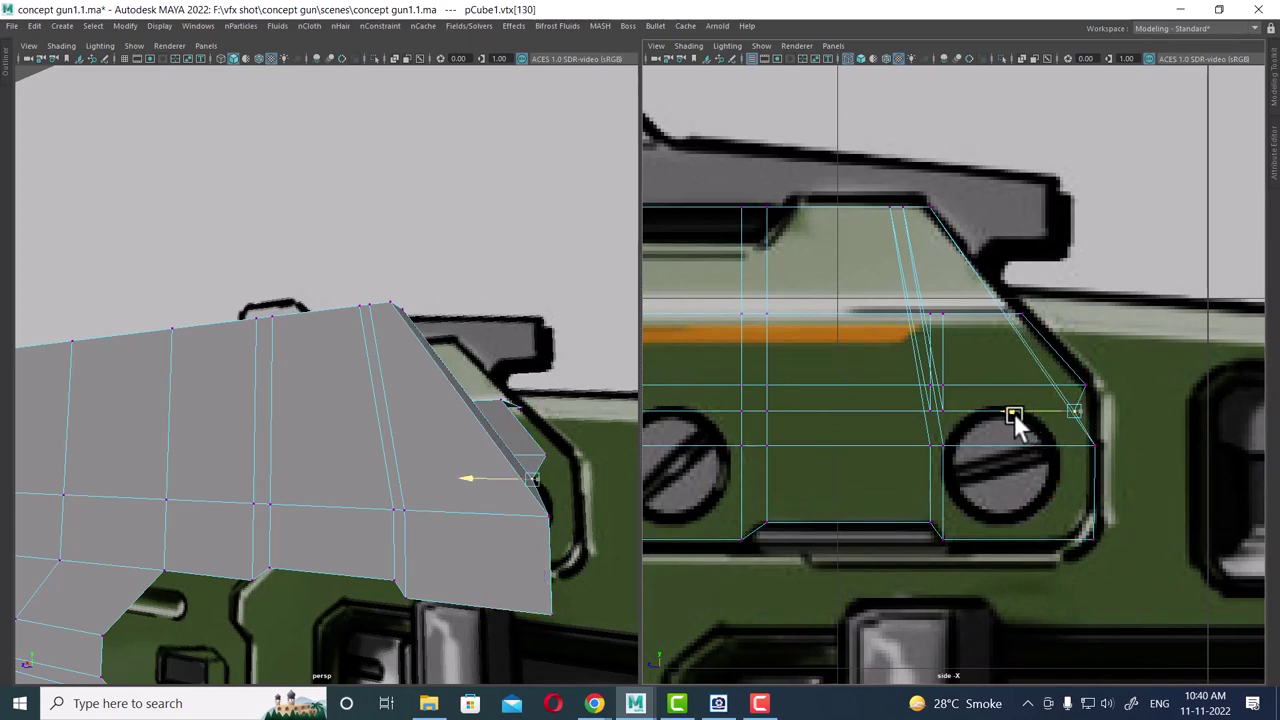
scroll(1032, 454, down, 2)
scroll(1086, 504, down, 2)
- Insert an edge loop just below the top edge of pCube1's upper body
scroll(1119, 447, up, 2)
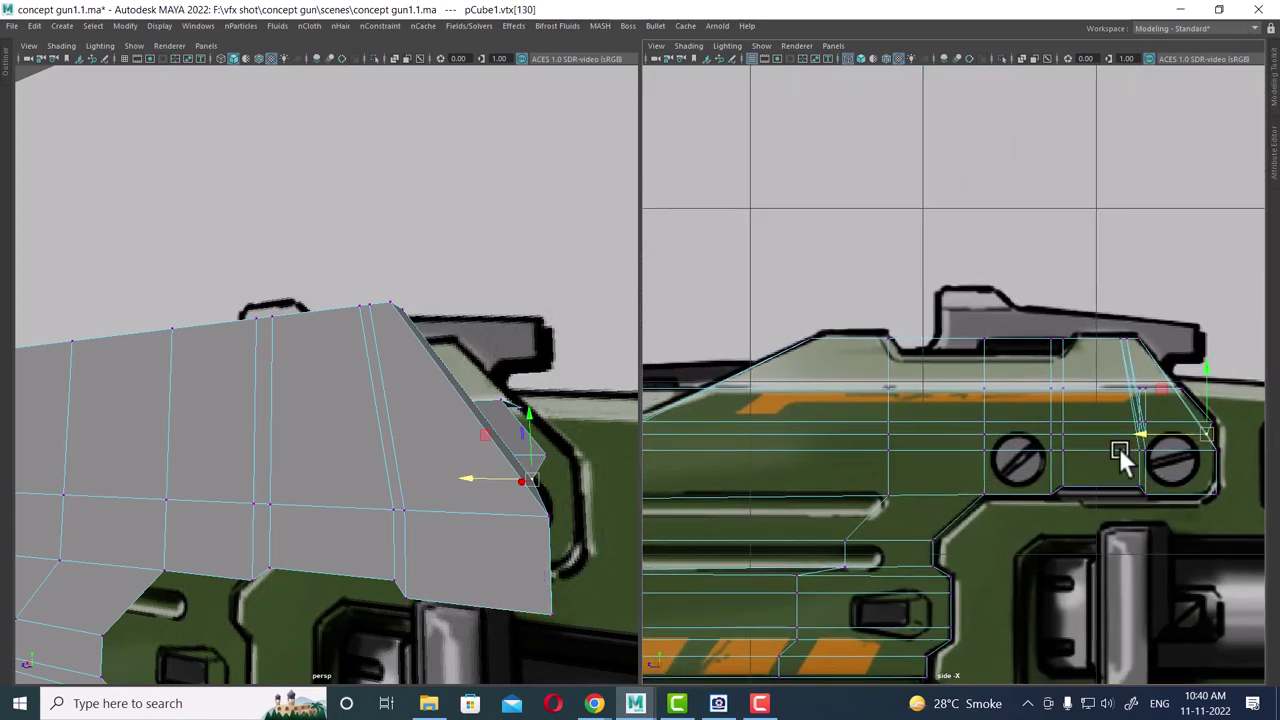
mouse_move(485, 504)
alt+mouse_down()
mouse_move(438, 451)
mouse_move(475, 473)
alt+mouse_up()
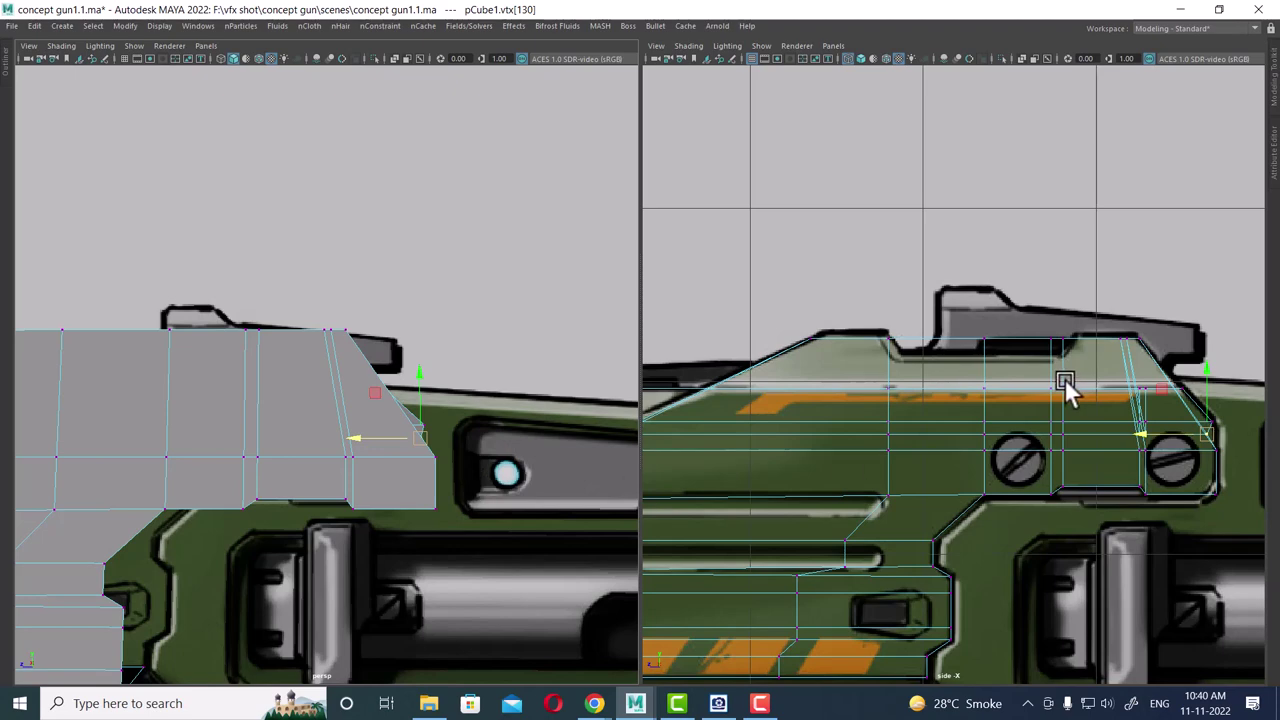
alt+middle_drag(1064, 380, 1147, 358)
mouse_move(400, 471)
alt+mouse_down()
mouse_move(611, 457)
mouse_move(508, 491)
mouse_move(378, 414)
mouse_move(510, 432)
alt+mouse_up()
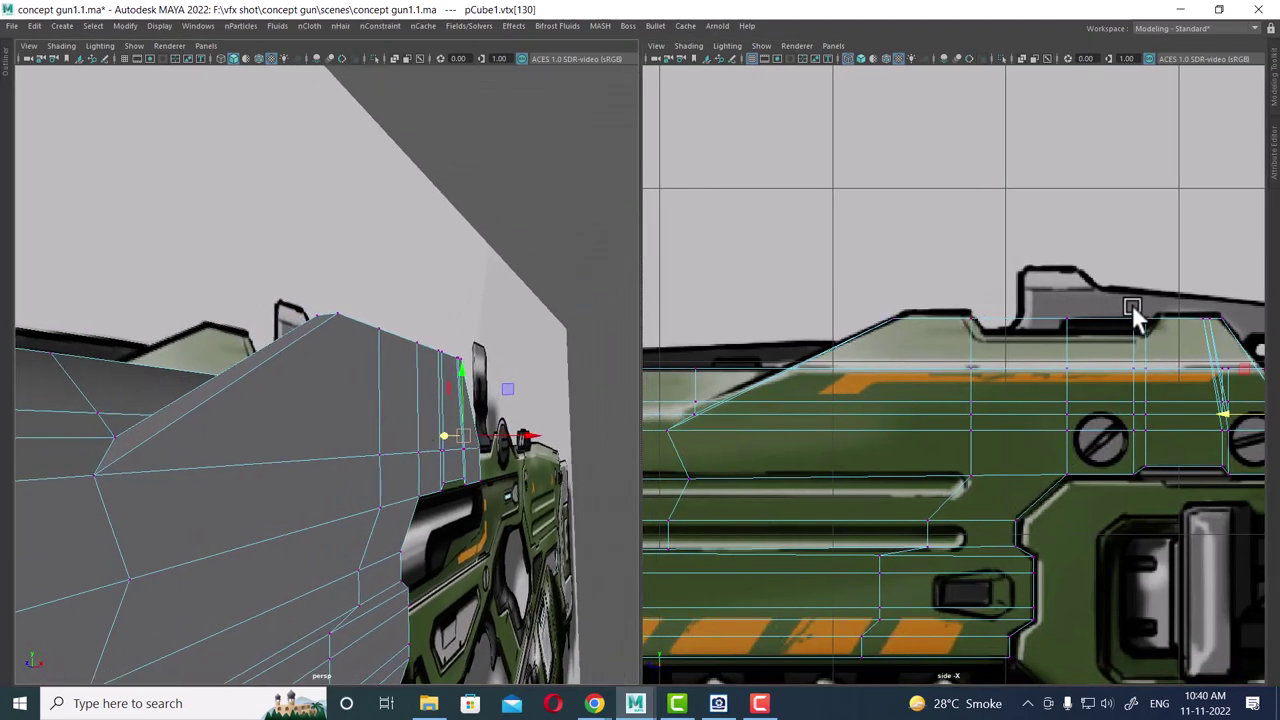
drag(1243, 304, 878, 362)
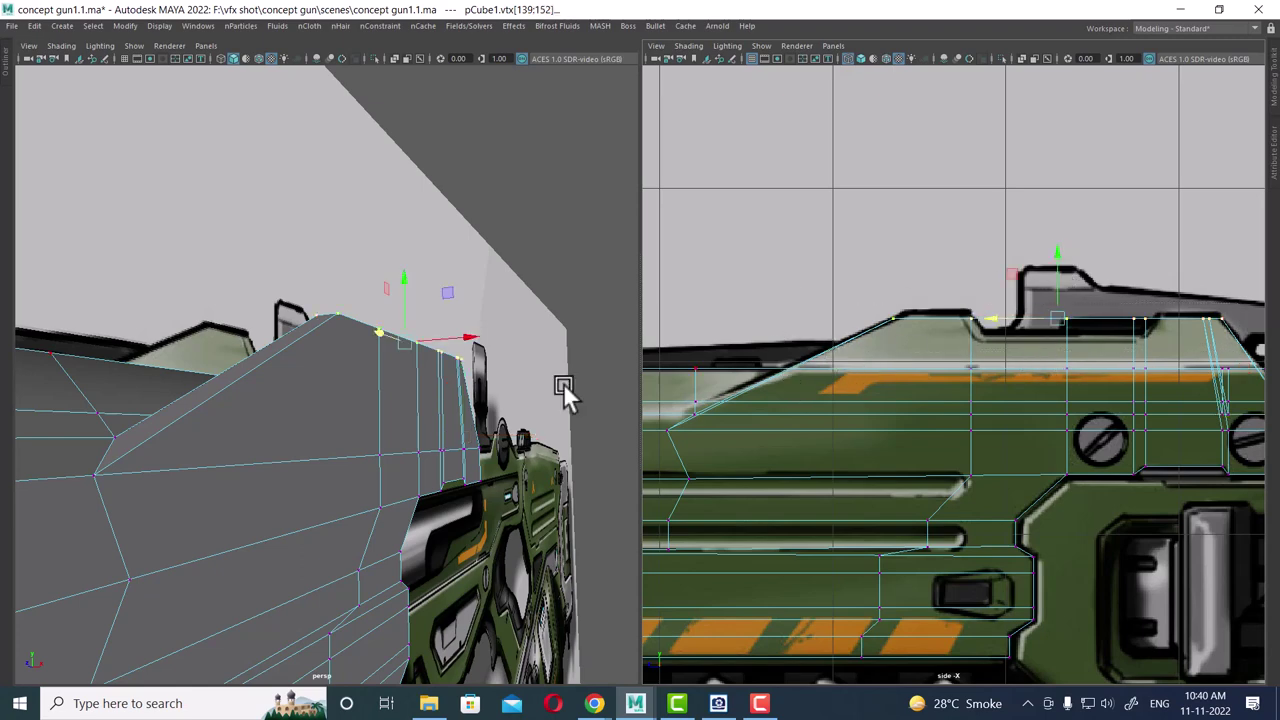
right_drag(400, 300, 510, 262)
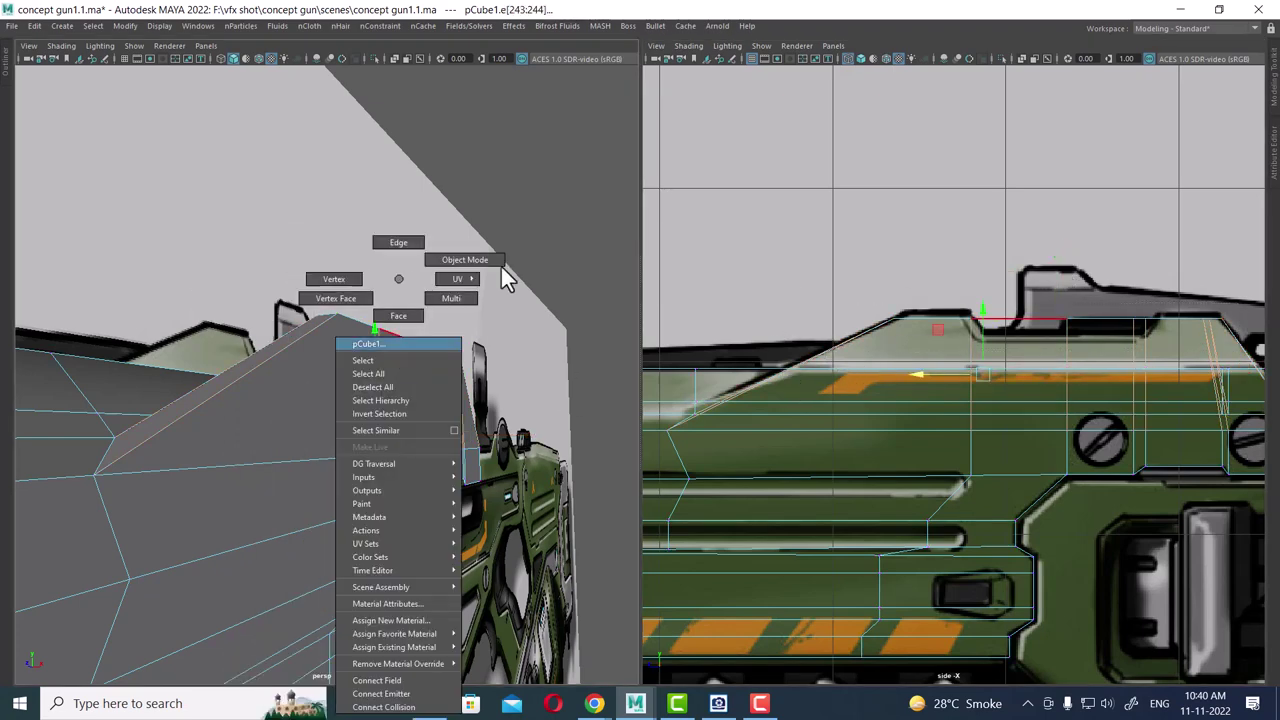
shift+right_click(443, 353)
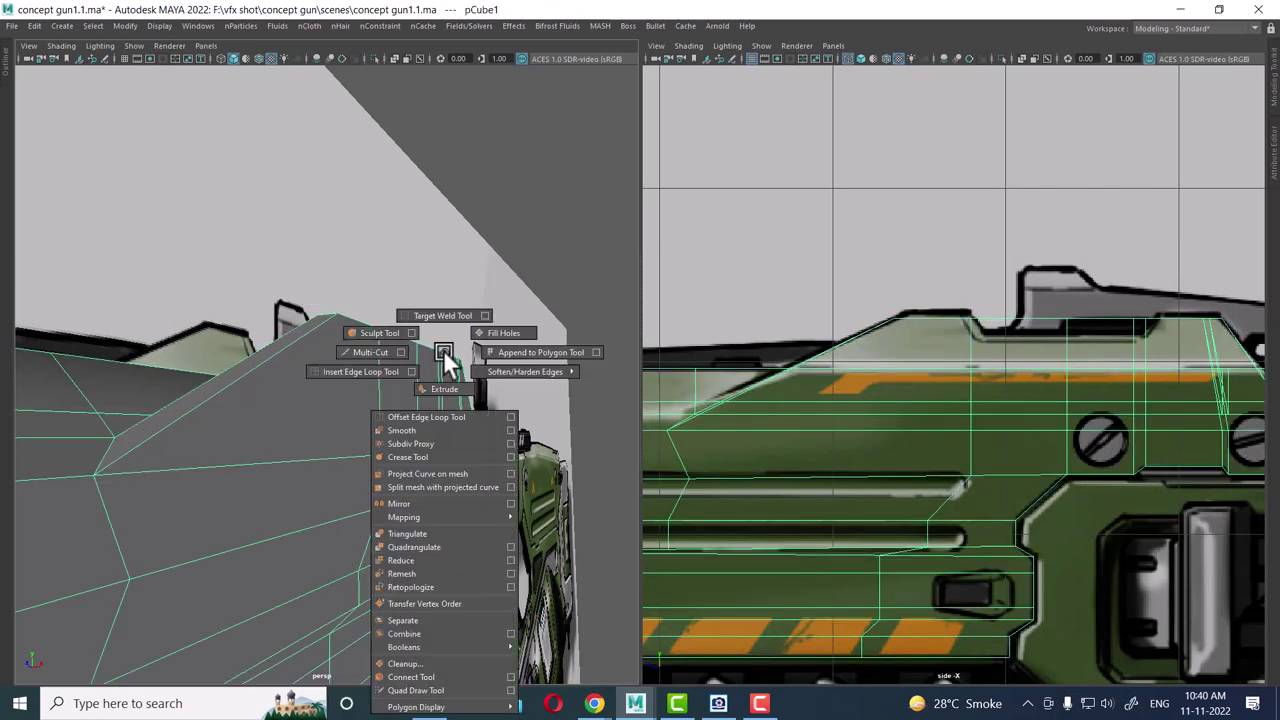
click(334, 373)
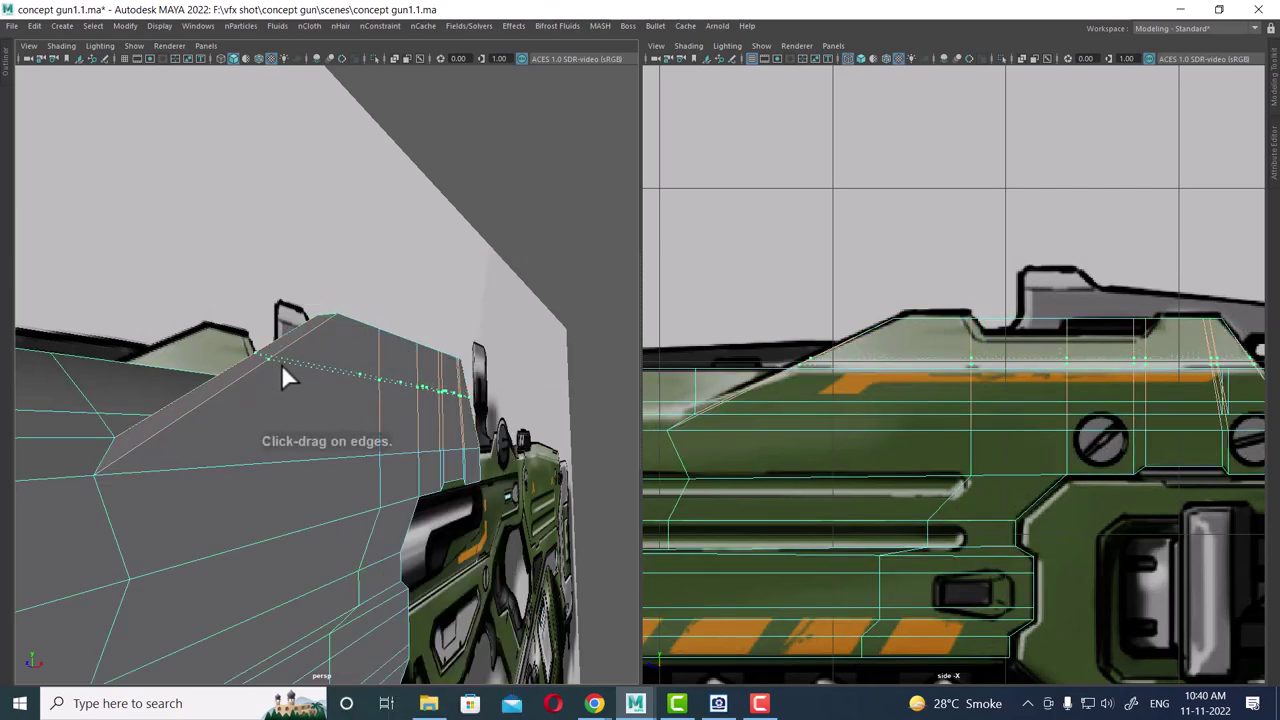
click(281, 364)
- Select the top row of vertices and pull a top vertex left onto the reference edge
key(w)
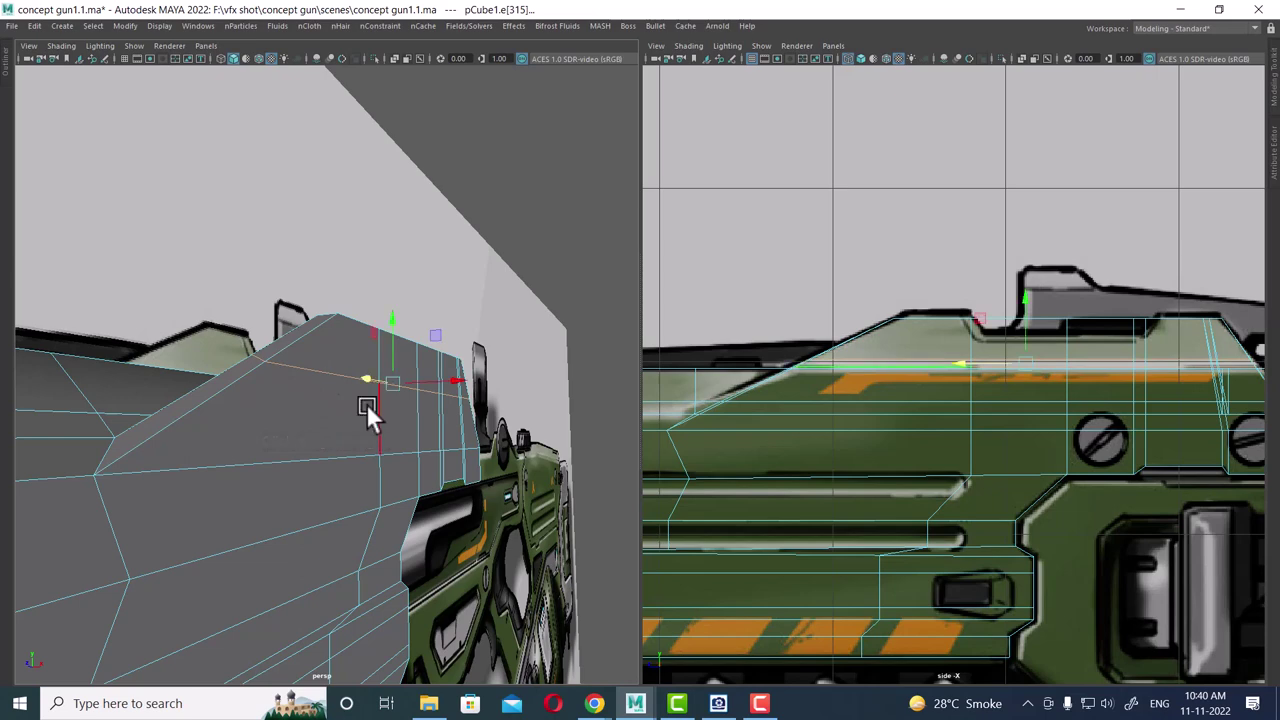
alt+drag(487, 365, 381, 363)
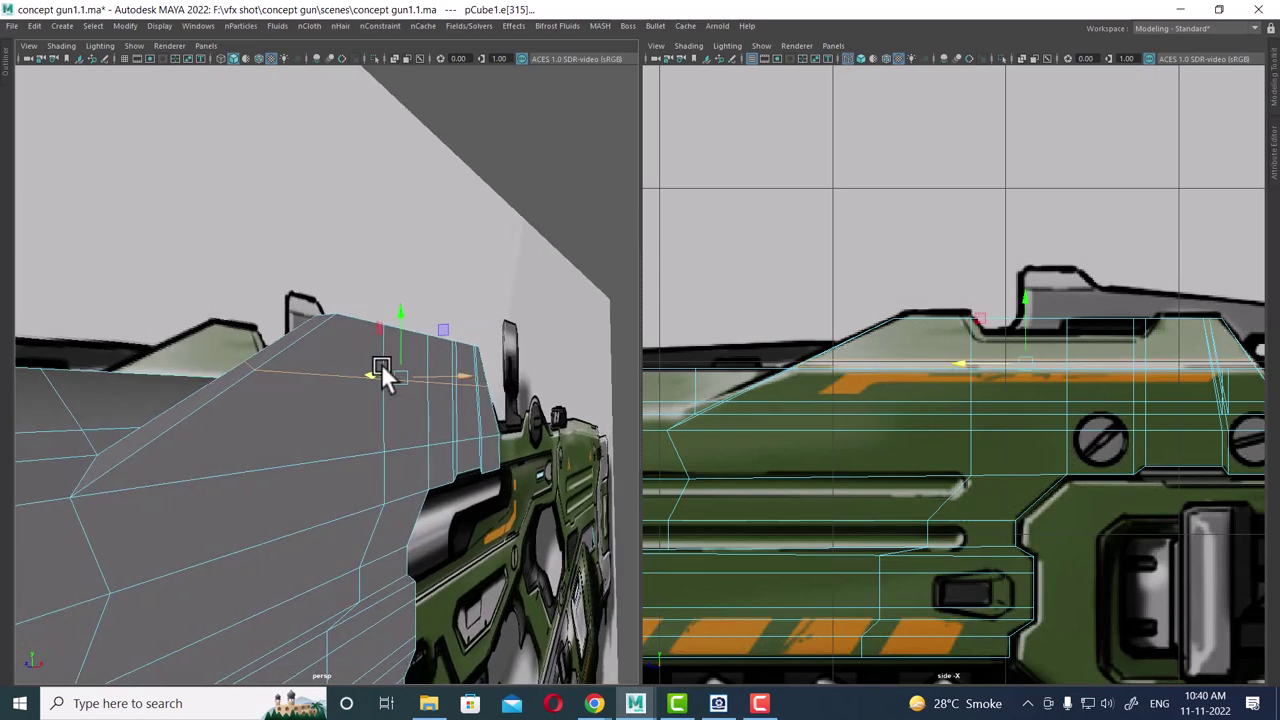
right_drag(1146, 314, 968, 264)
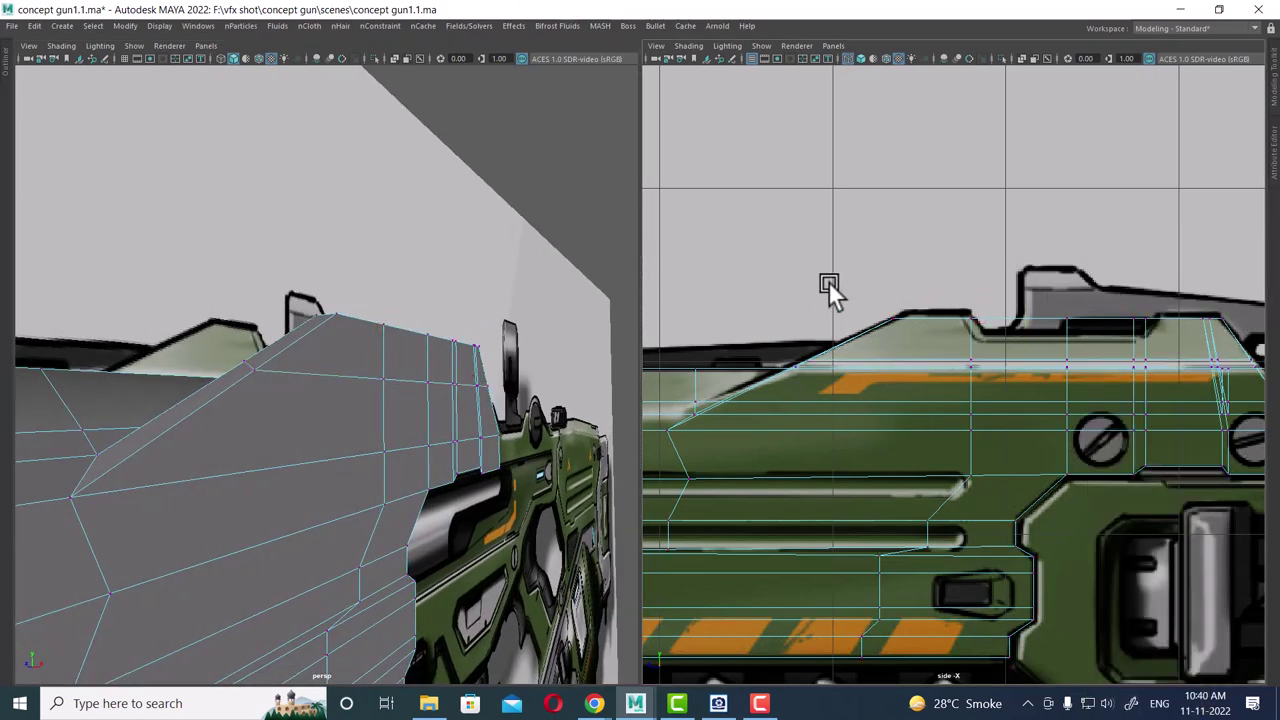
drag(828, 281, 1208, 355)
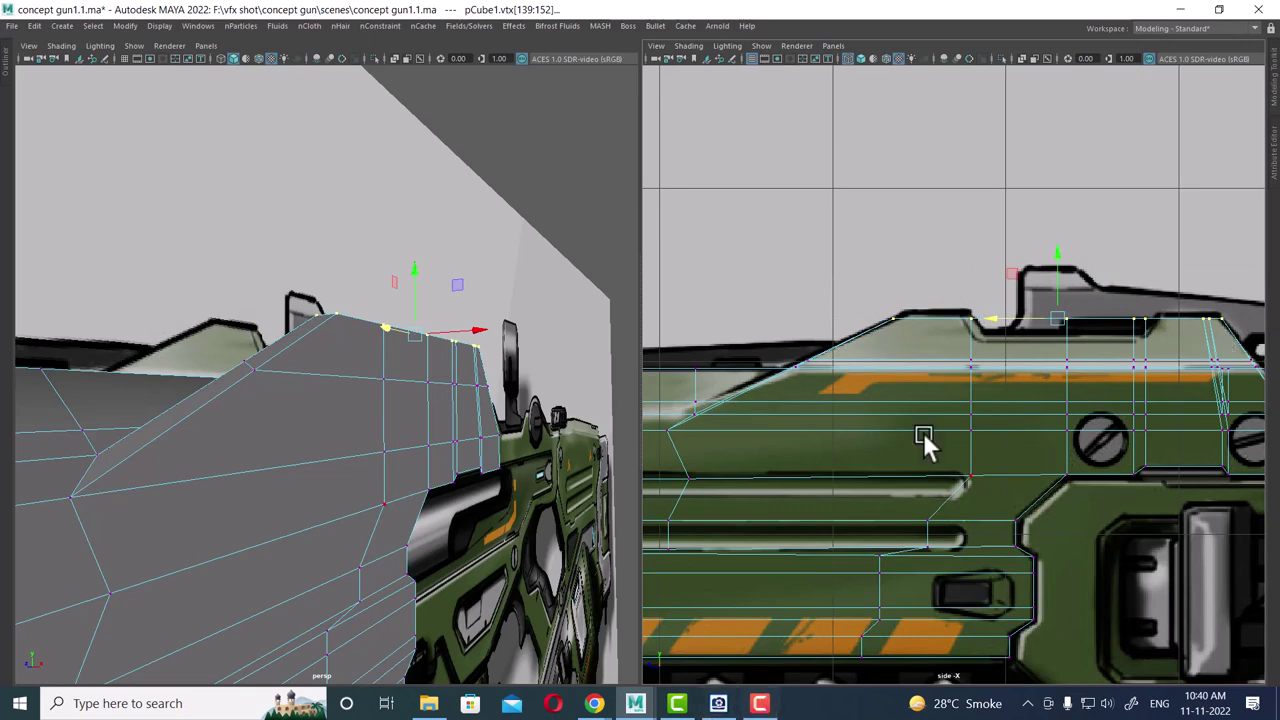
alt+drag(418, 401, 517, 417)
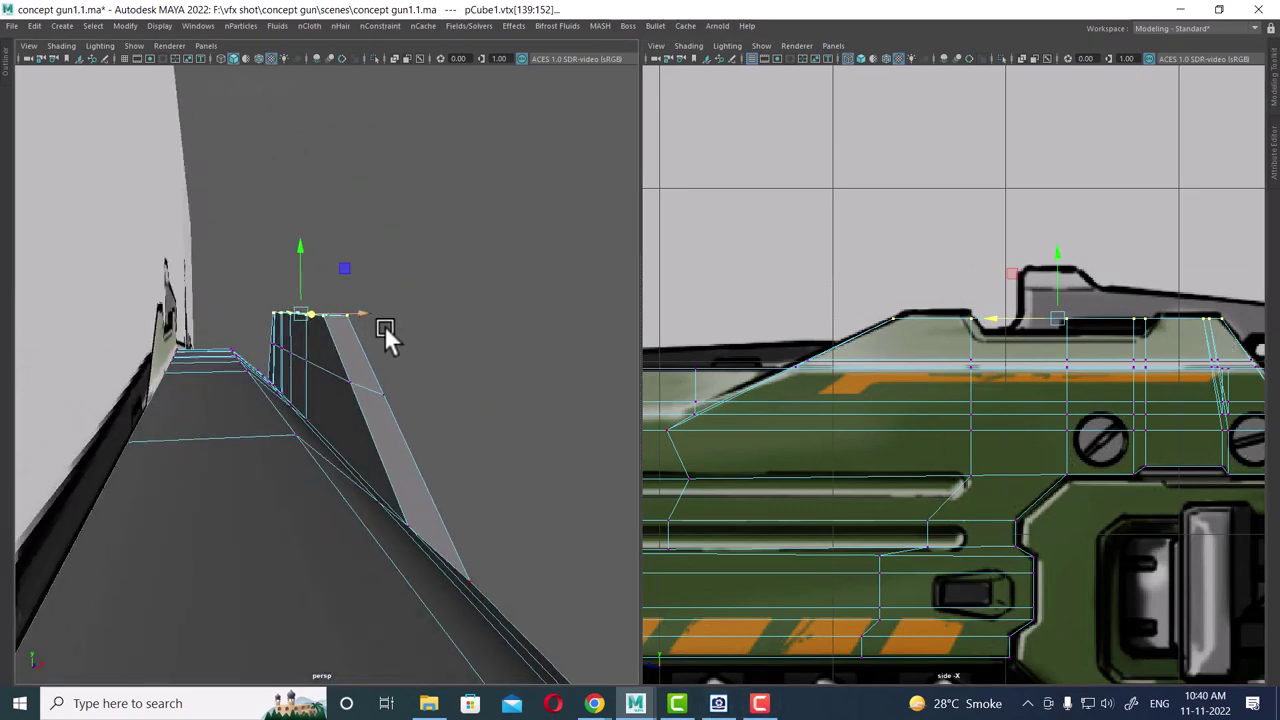
alt+drag(384, 325, 336, 305)
alt+drag(525, 402, 374, 391)
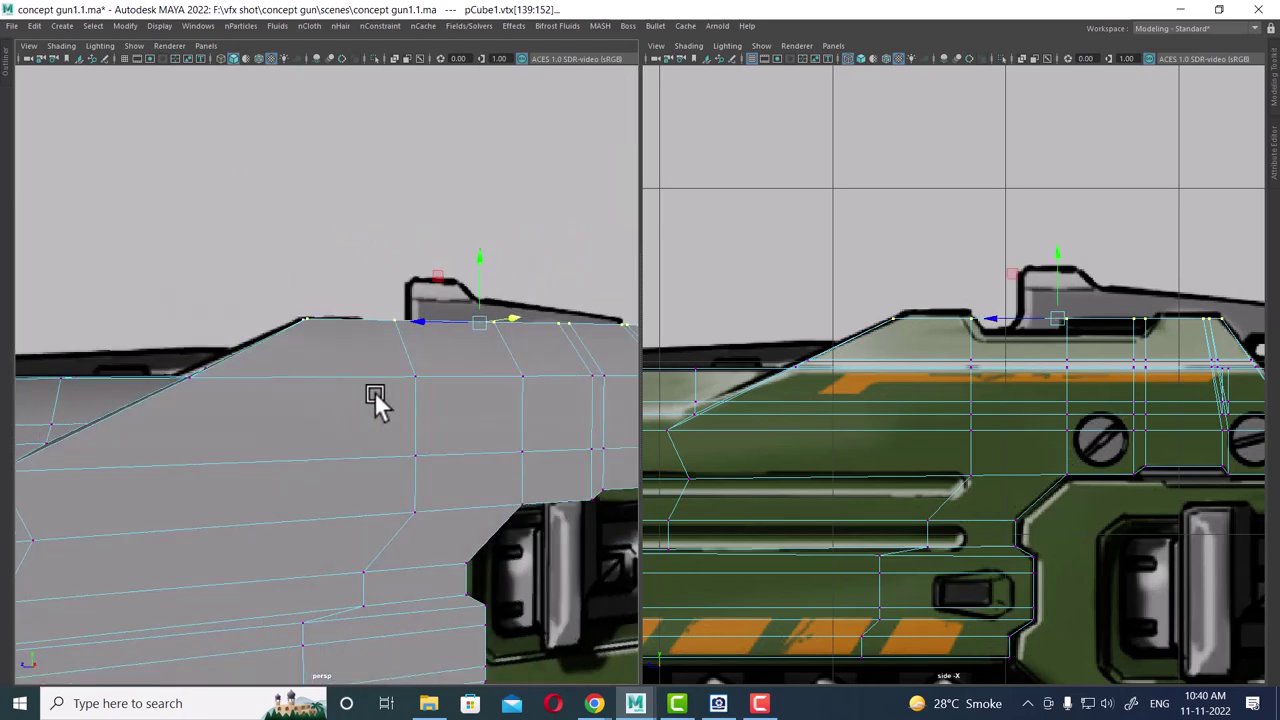
scroll(891, 408, up, 2)
scroll(991, 371, up, 2)
scroll(948, 354, up, 1)
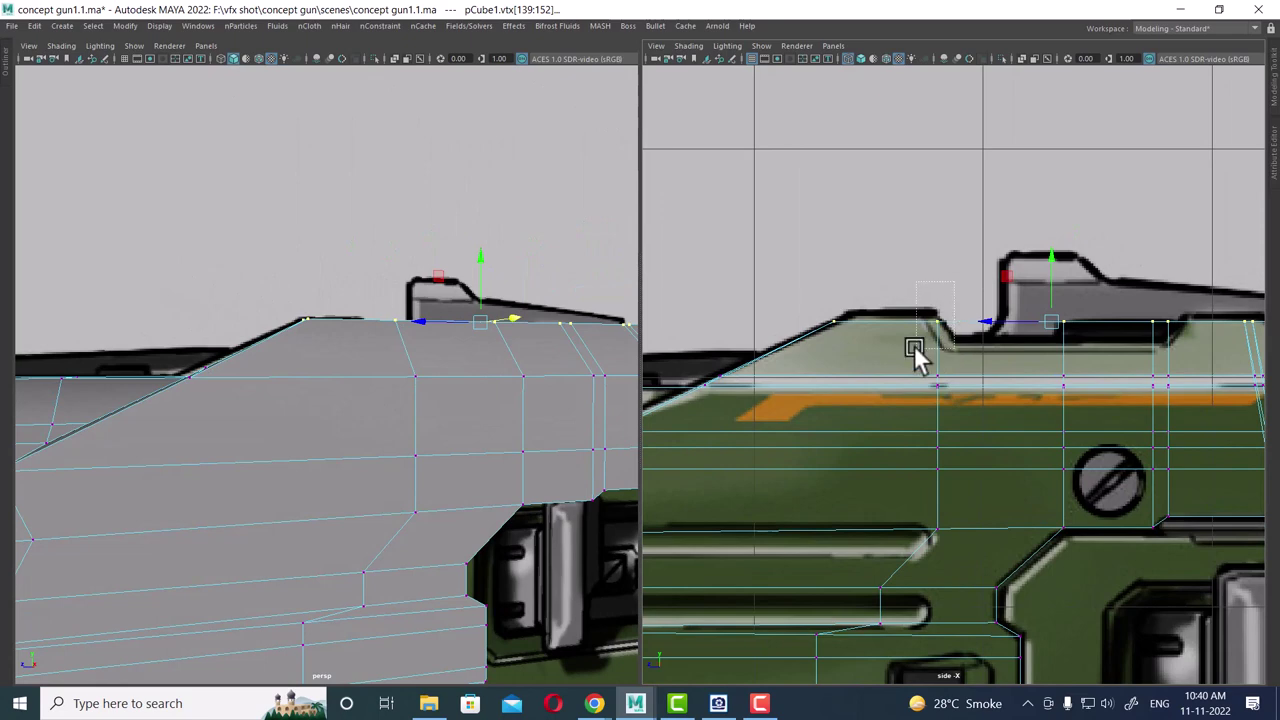
mouse_move(913, 347)
mouse_down()
mouse_move(877, 328)
mouse_move(886, 323)
mouse_up()
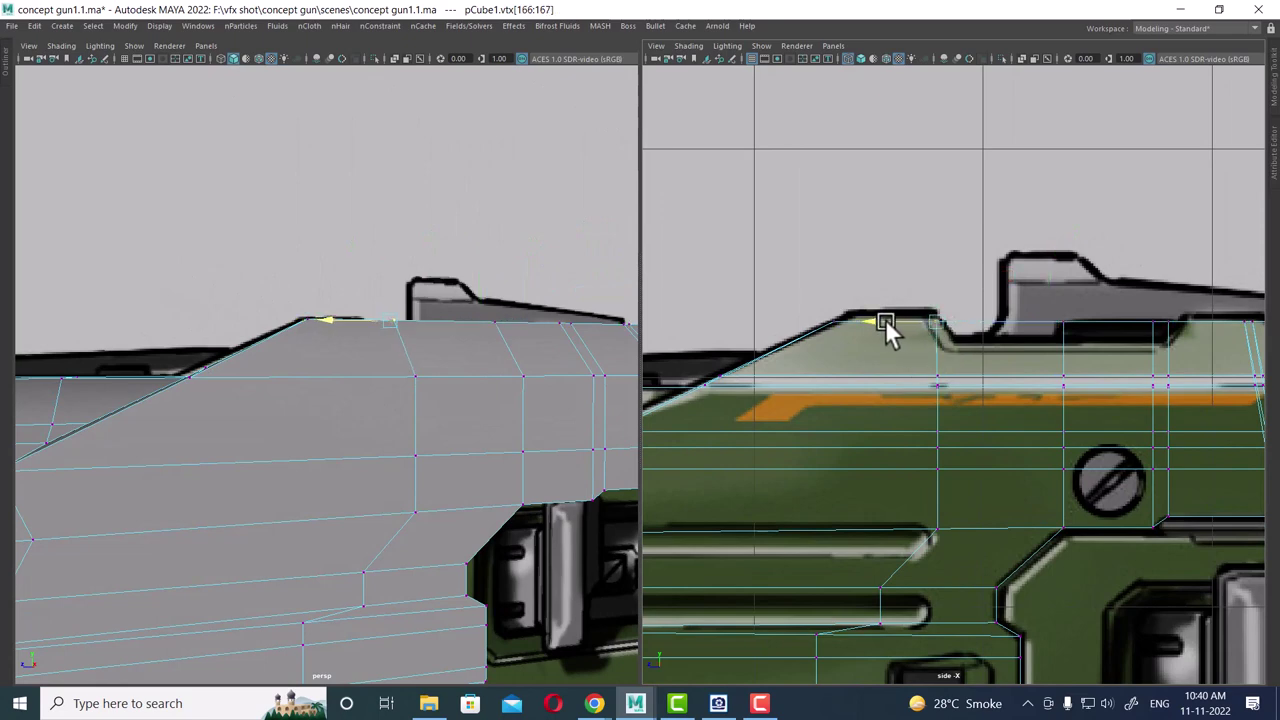
scroll(1071, 300, up, 2)
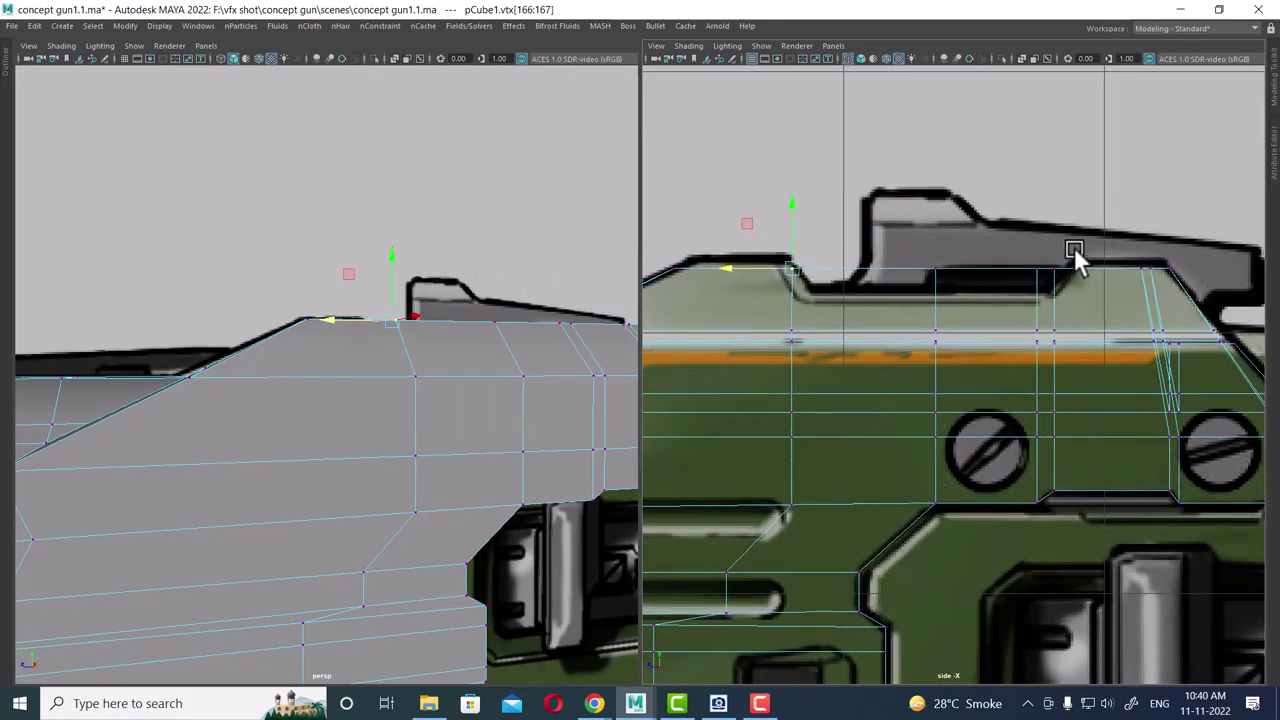
- Lower the top vertices under the rear sight into a notch and slide its front vertices left
drag(1079, 246, 1050, 290)
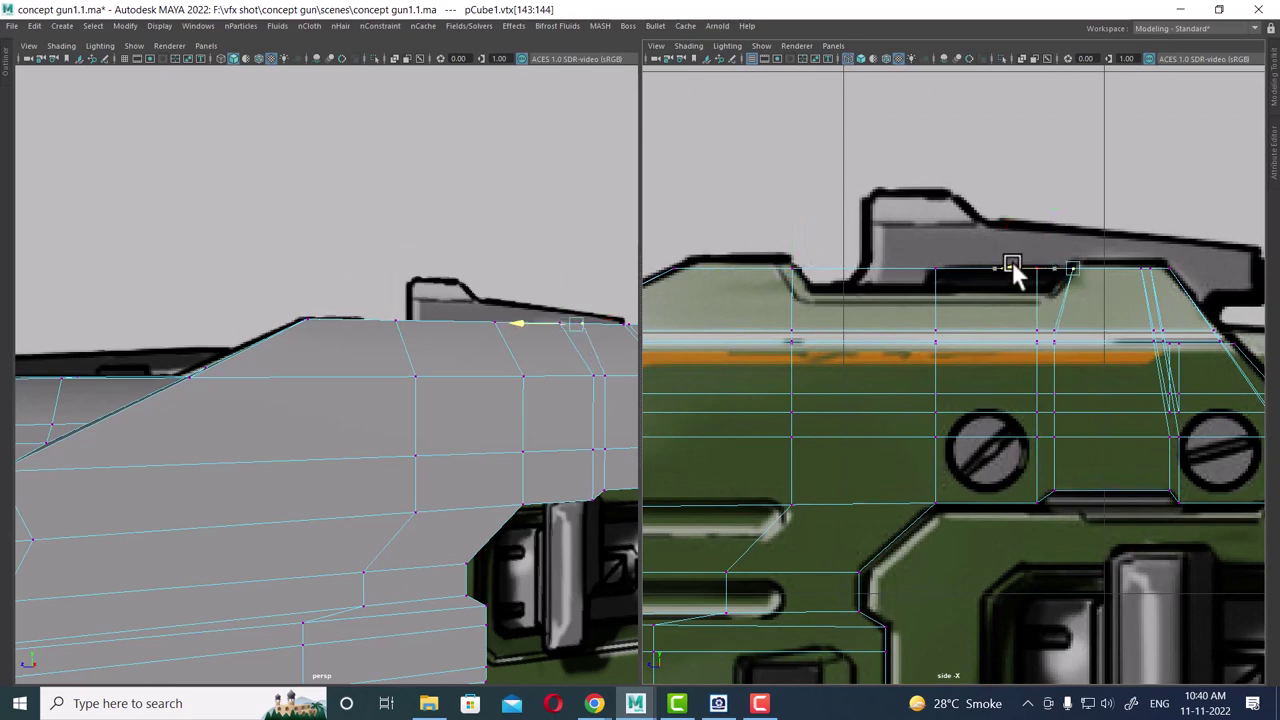
click(760, 703)
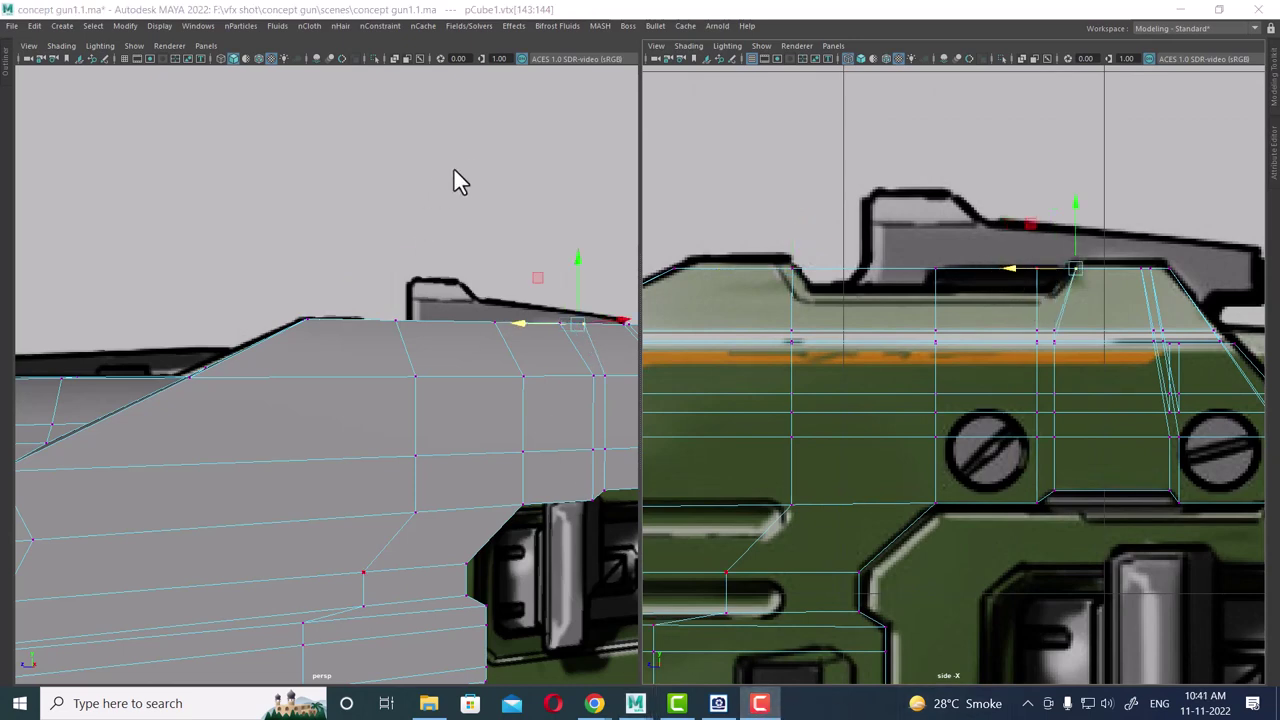
scroll(1049, 271, up, 1)
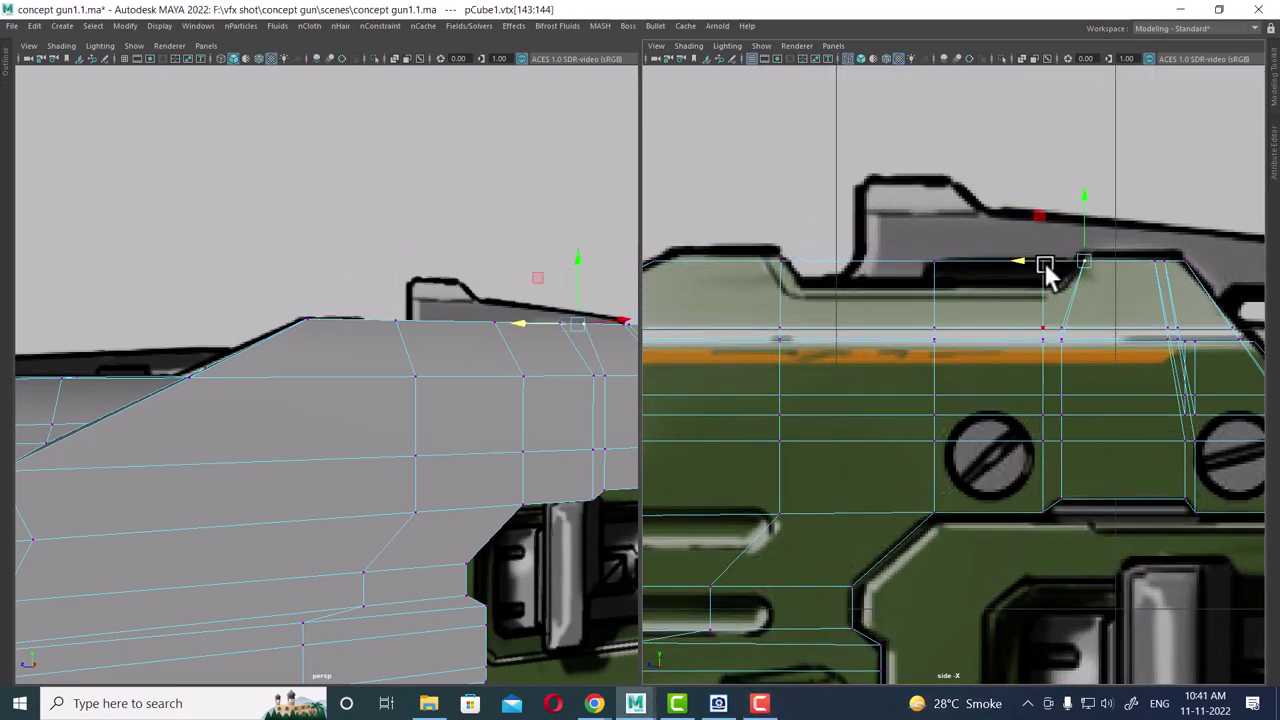
drag(866, 212, 1057, 280)
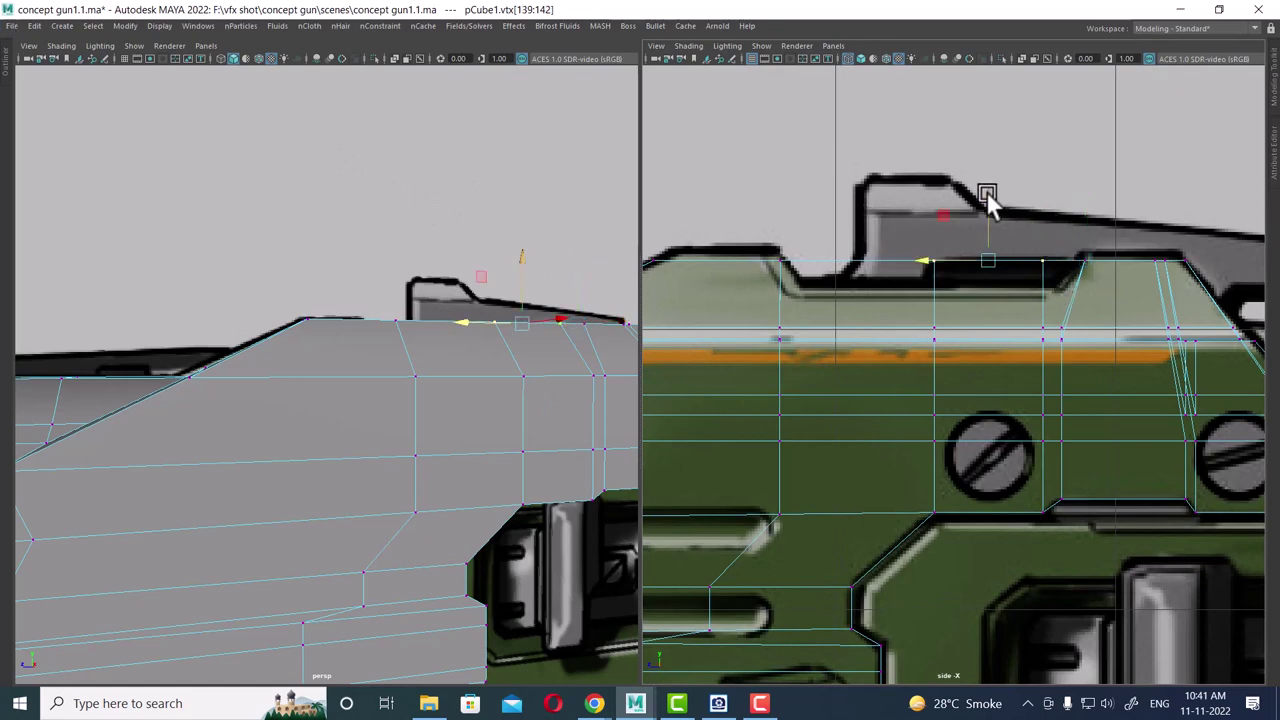
drag(986, 200, 986, 226)
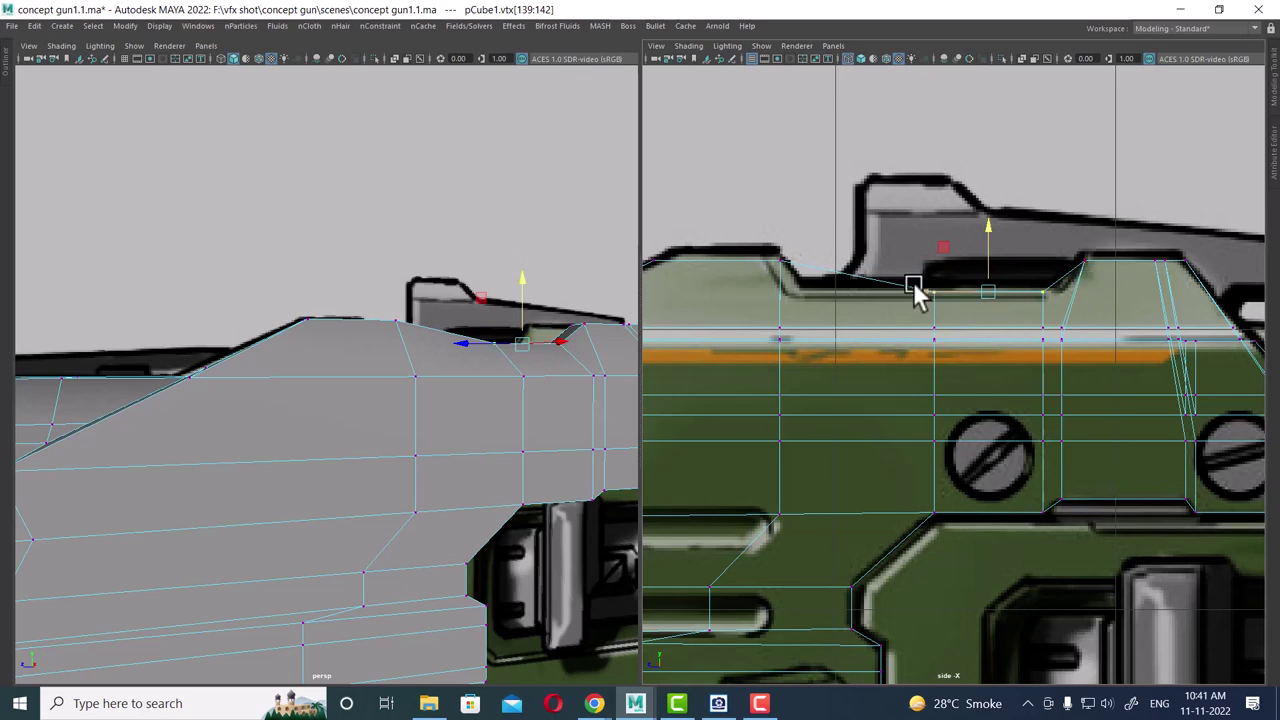
click(920, 292)
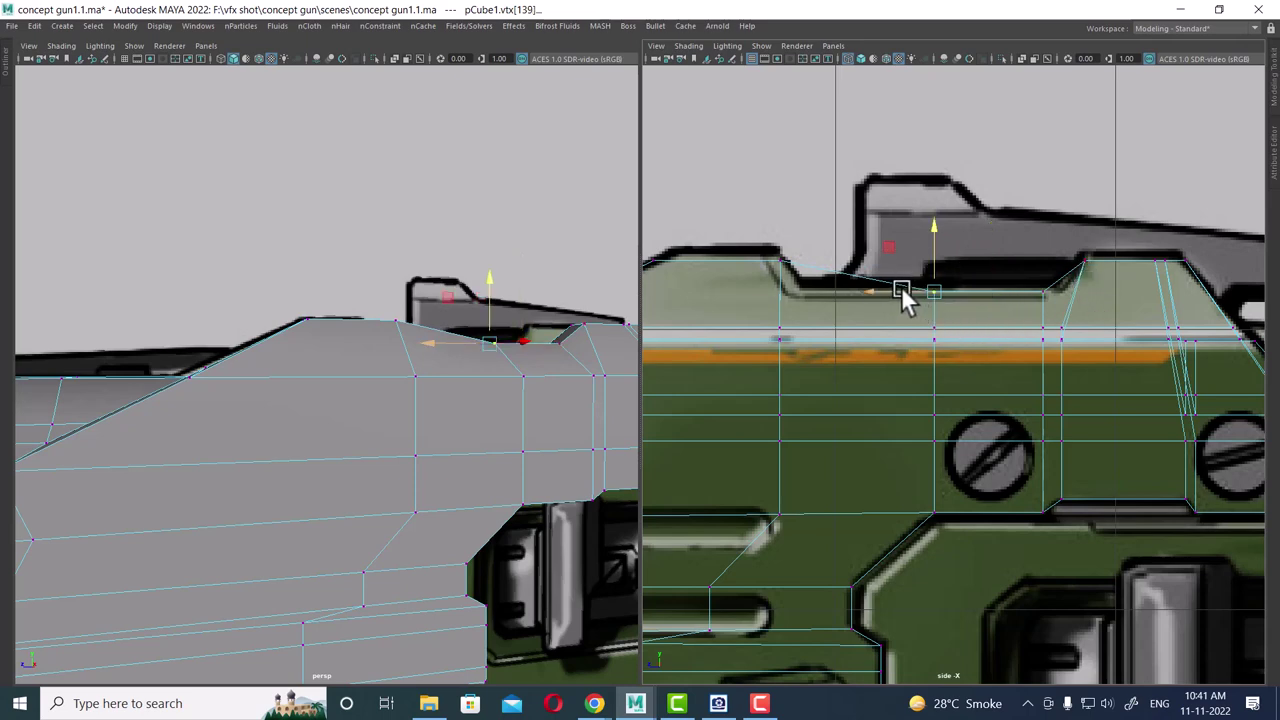
mouse_move(903, 297)
mouse_down()
mouse_move(775, 298)
mouse_move(810, 298)
mouse_up()
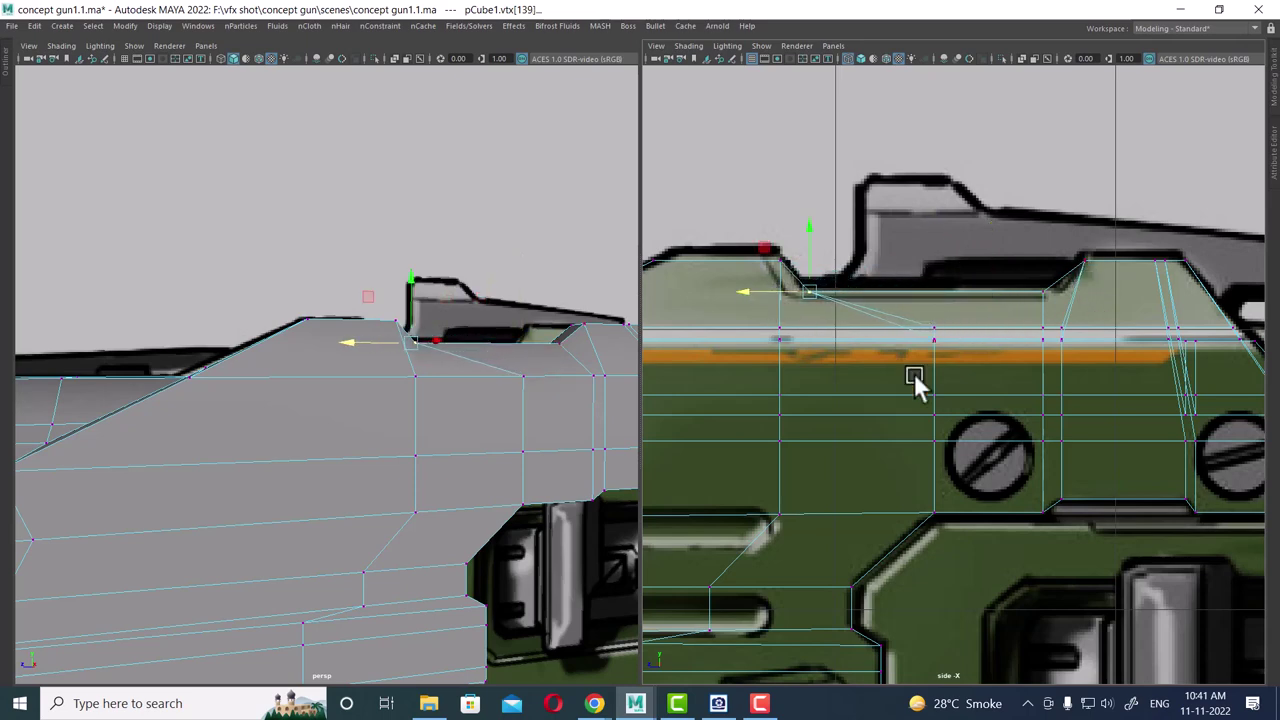
drag(933, 328, 782, 341)
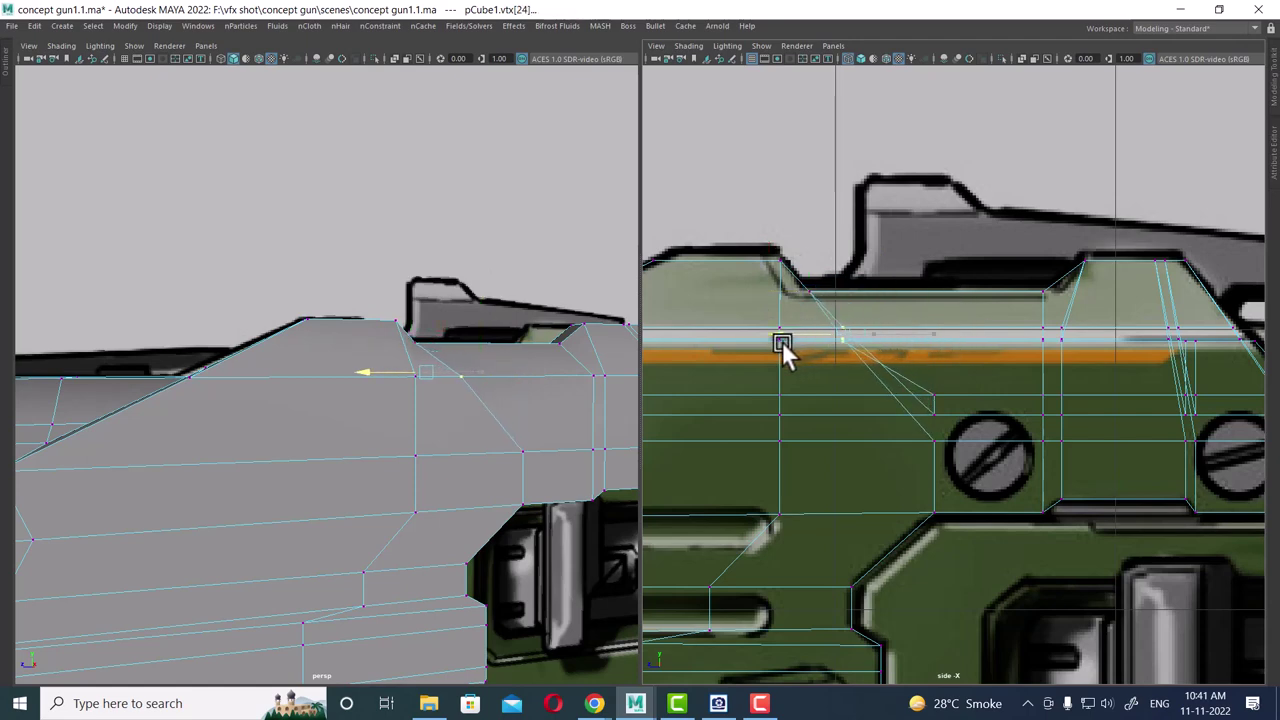
- Undo the last vertex move and slide the top vertex left along the body length
key(ctrl+z)
mouse_move(434, 466)
alt+mouse_down()
mouse_move(560, 412)
mouse_move(315, 382)
mouse_move(346, 371)
mouse_move(588, 425)
alt+mouse_up()
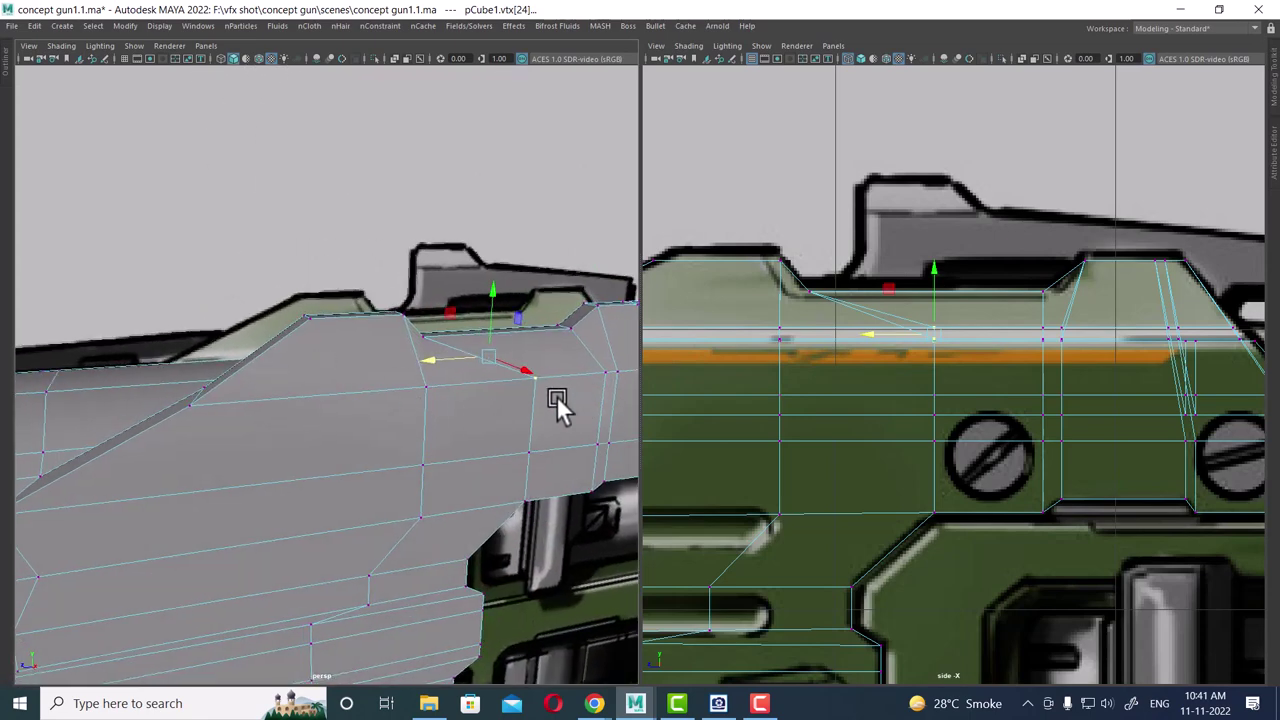
mouse_move(538, 384)
alt+mouse_down()
mouse_move(491, 377)
mouse_move(532, 436)
mouse_move(525, 380)
mouse_move(451, 378)
mouse_move(486, 509)
mouse_move(542, 501)
mouse_move(557, 429)
mouse_move(280, 331)
alt+mouse_up()
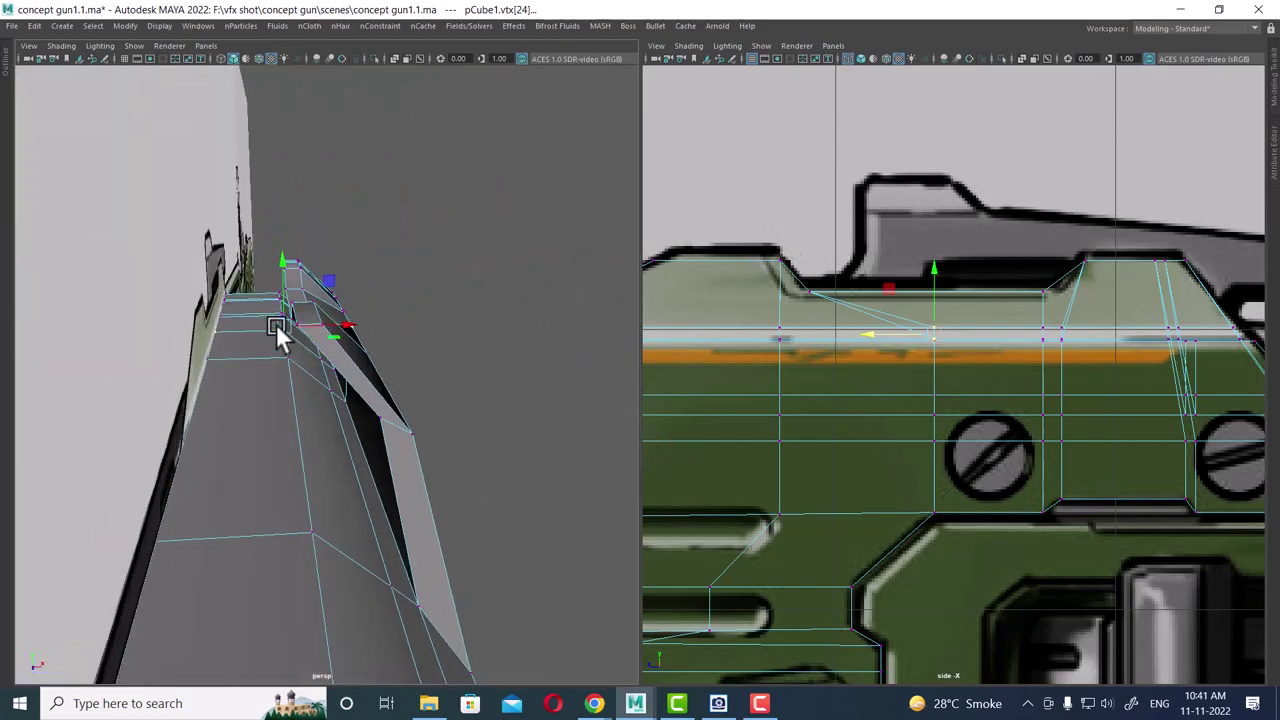
mouse_move(205, 383)
alt+mouse_down()
mouse_move(246, 366)
mouse_move(600, 378)
alt+mouse_up()
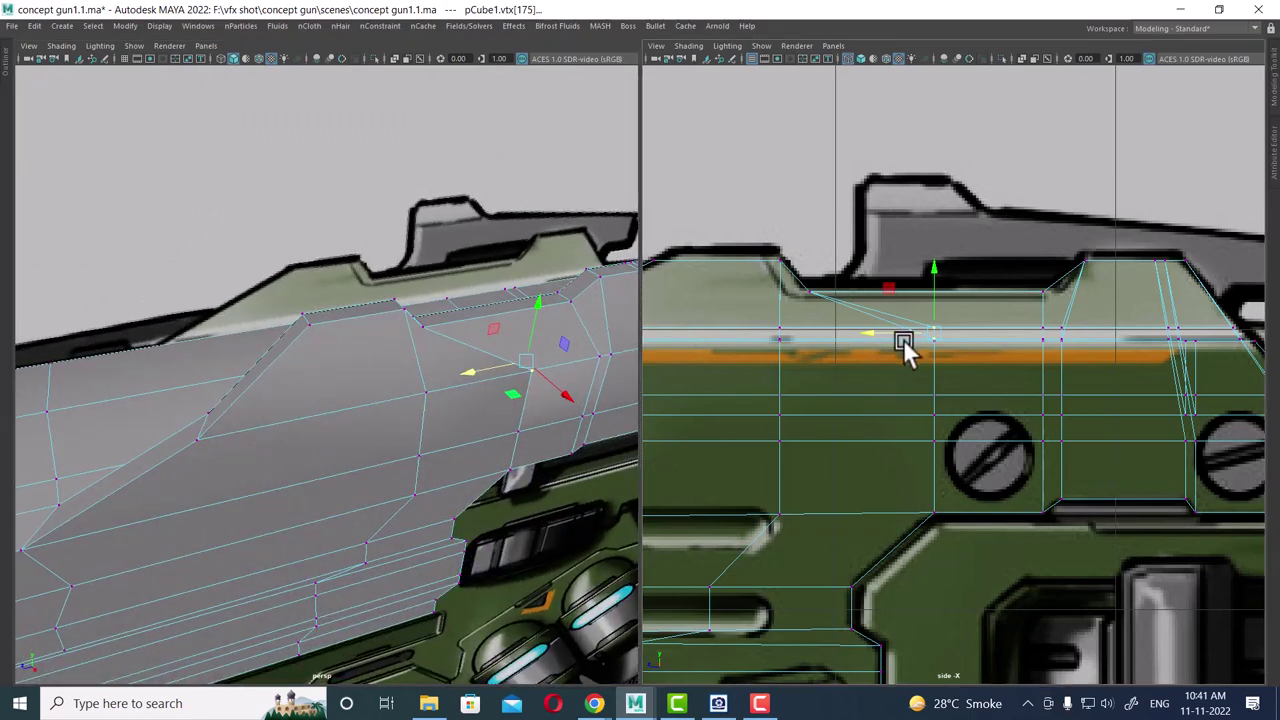
scroll(880, 334, up, 1)
drag(877, 329, 758, 347)
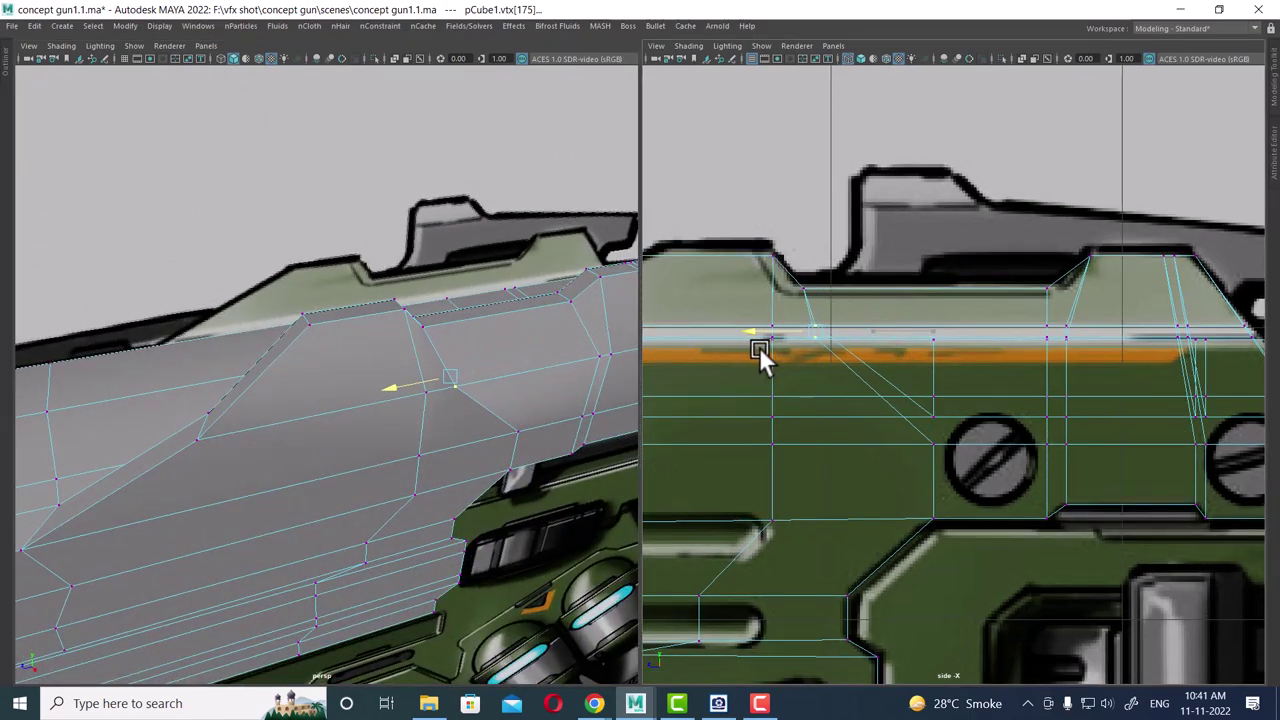
scroll(857, 329, up, 1)
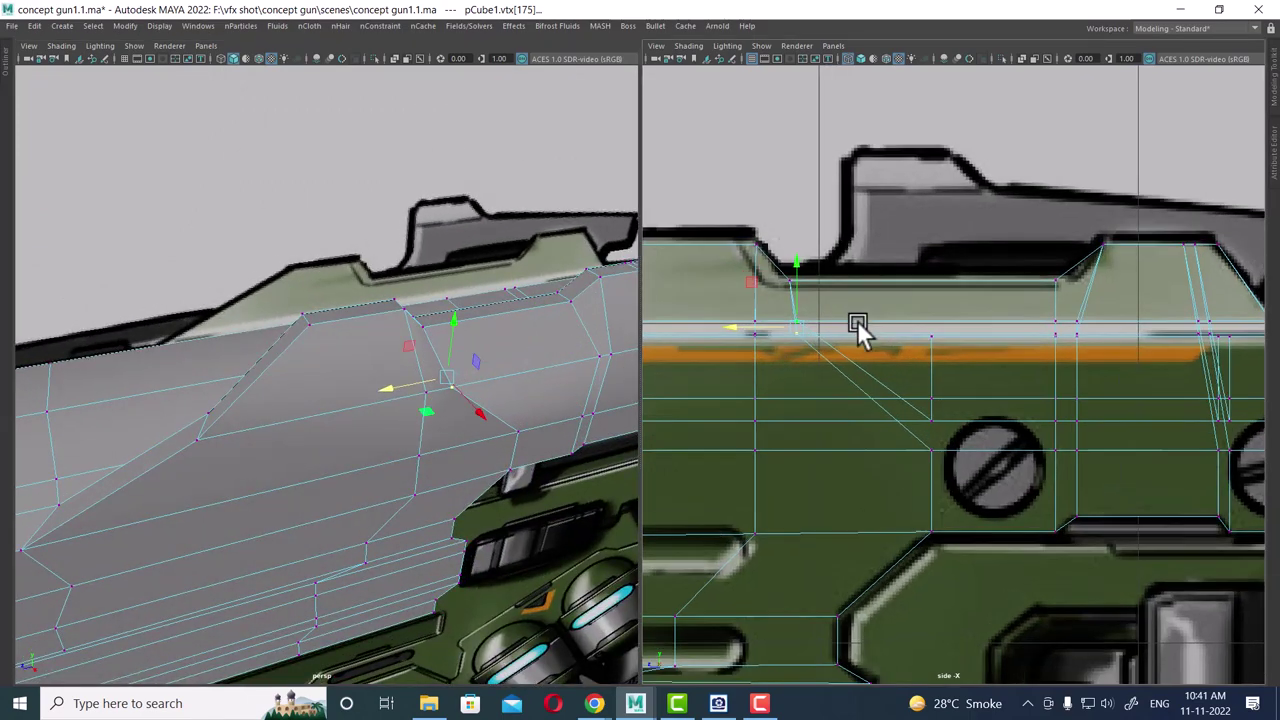
scroll(857, 329, up, 1)
mouse_move(448, 371)
alt+mouse_down()
mouse_move(371, 423)
mouse_move(376, 389)
mouse_move(397, 382)
mouse_move(362, 403)
alt+mouse_up()
scroll(400, 369, up, 2)
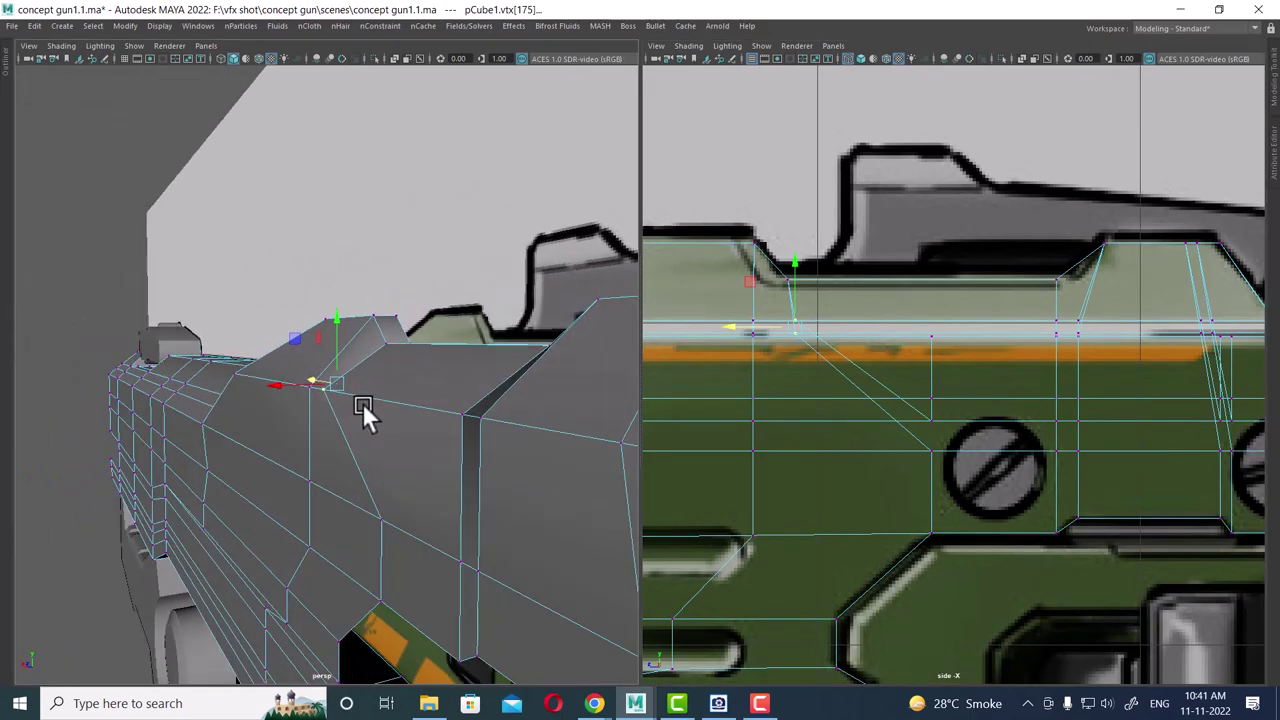
mouse_move(383, 406)
alt+mouse_down()
mouse_move(400, 386)
mouse_move(413, 438)
mouse_move(478, 440)
mouse_move(500, 423)
mouse_move(465, 386)
mouse_move(494, 411)
alt+mouse_up()
- Reselect the upper body mesh in vertex mode and step the selection to the next vertex up
click(584, 221)
click(495, 413)
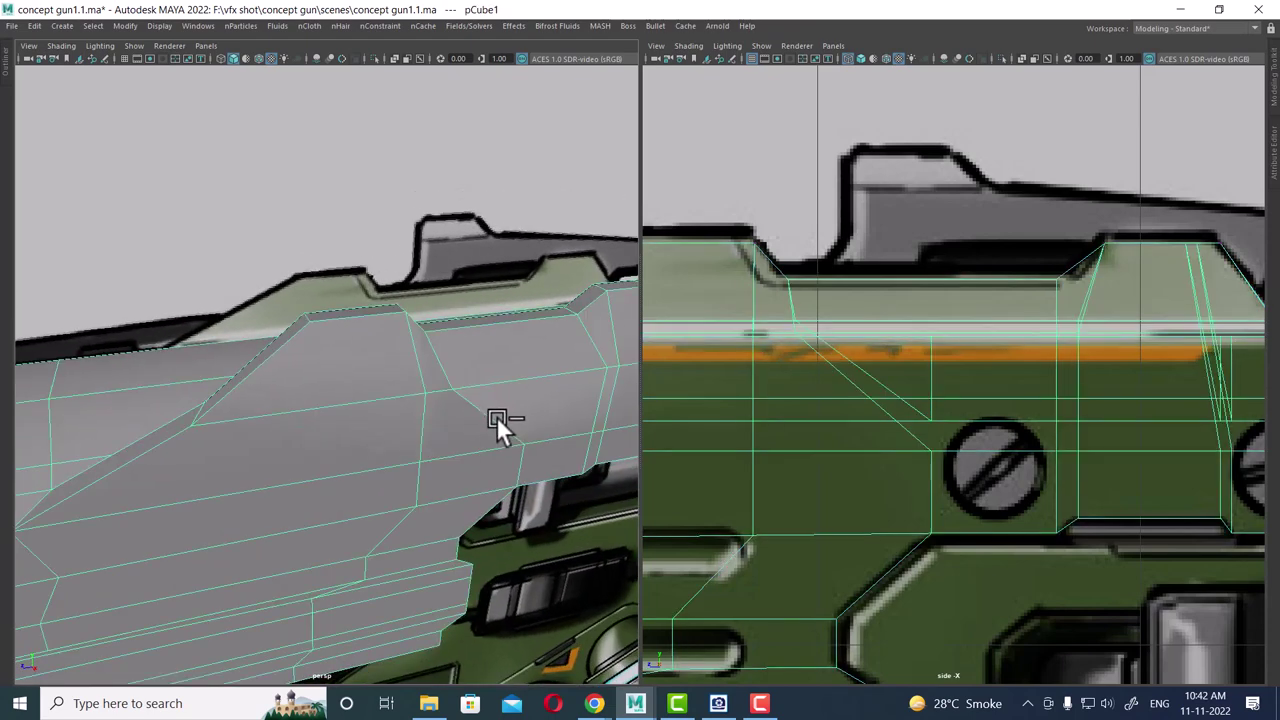
key(F9)
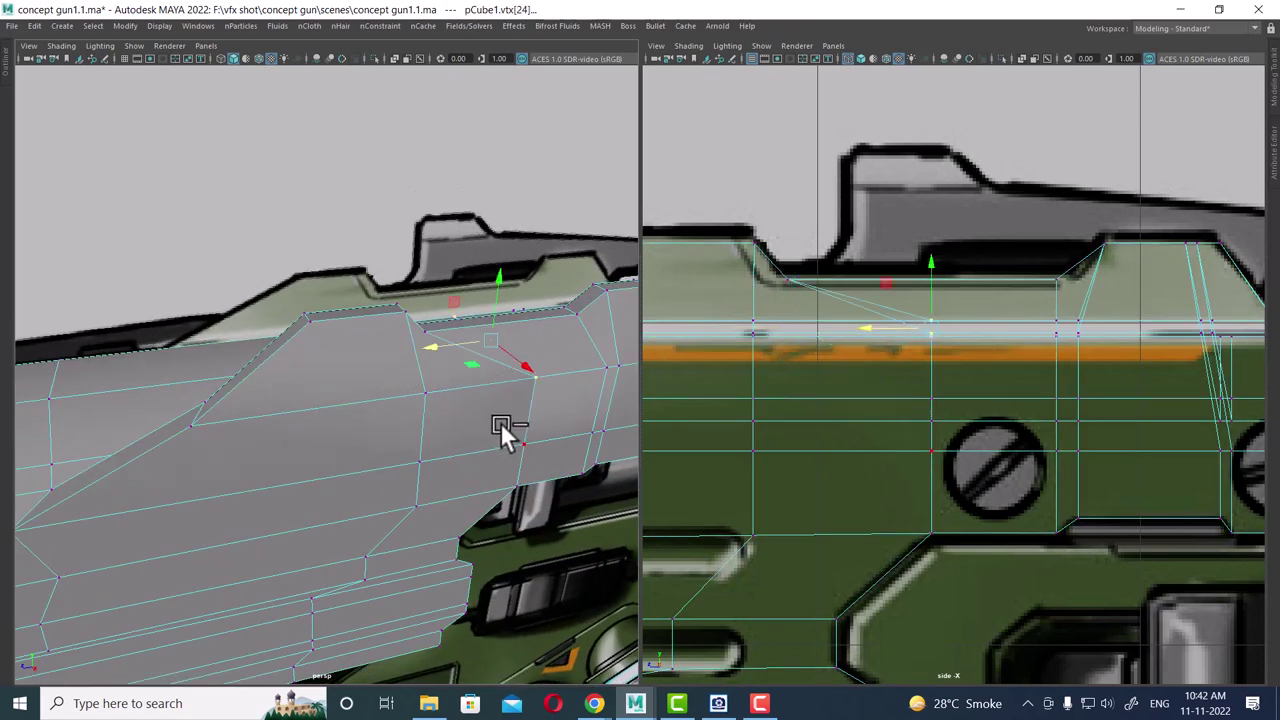
key(Up)
key(Up)
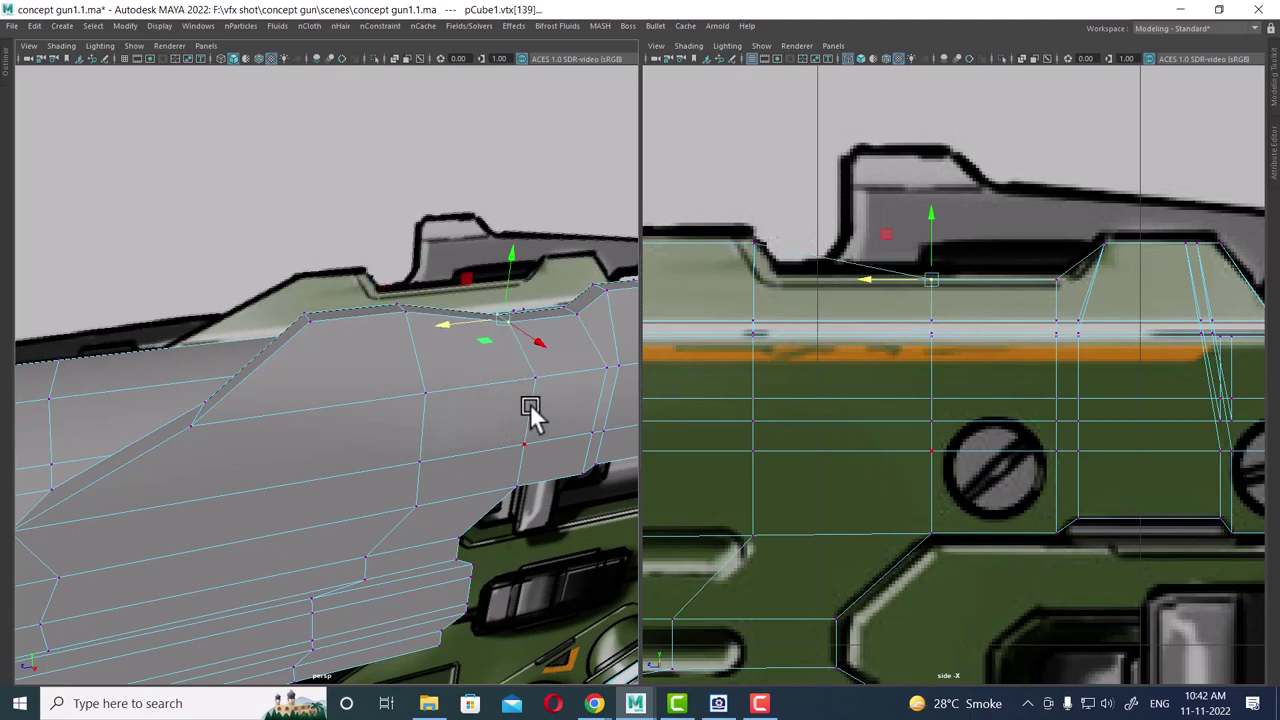
mouse_move(530, 410)
alt+mouse_down()
mouse_move(547, 378)
mouse_move(492, 432)
alt+mouse_up()
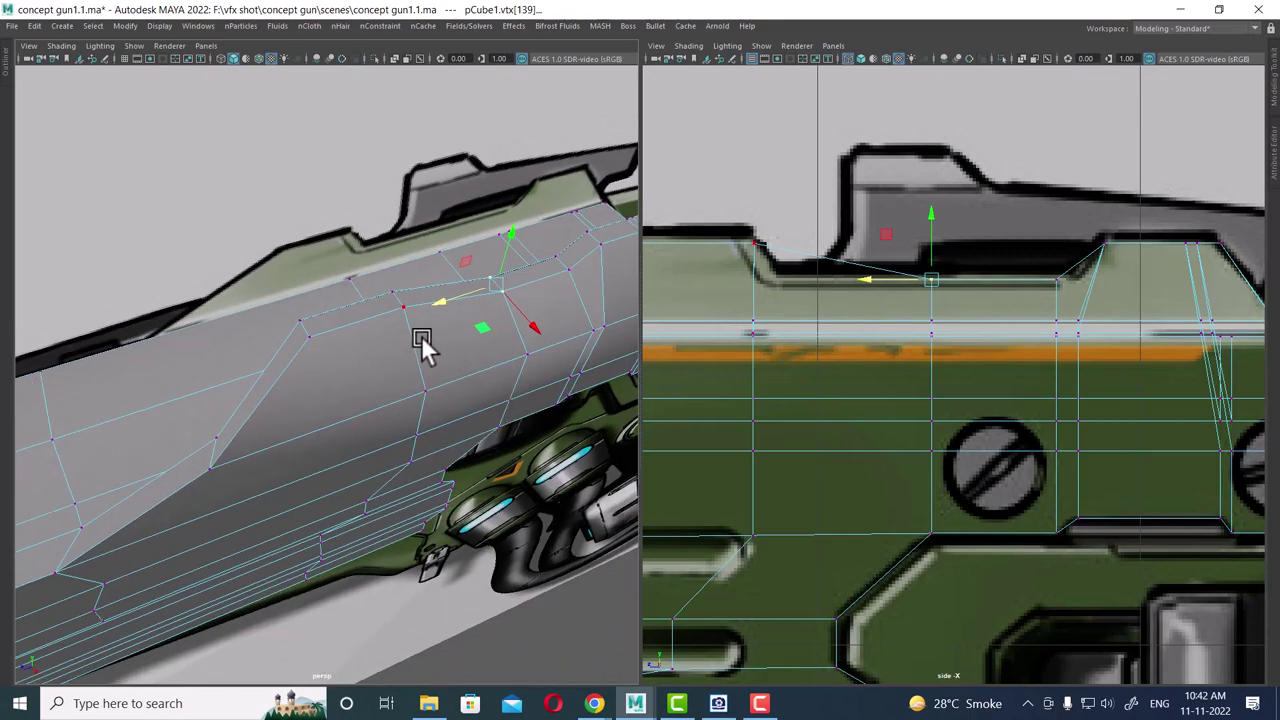
right_drag(420, 279, 521, 258)
- Insert a new edge loop across the upper body of pCube1
right_drag(549, 194, 543, 201)
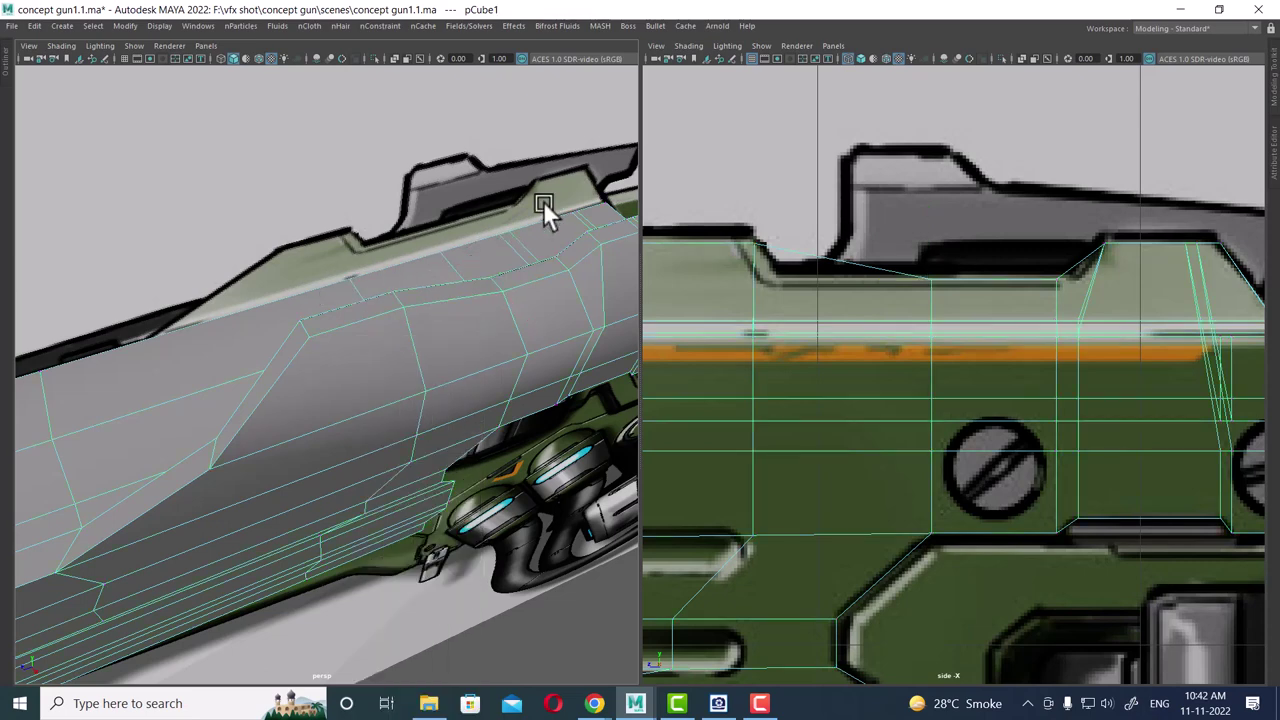
shift+right_drag(468, 314, 397, 330)
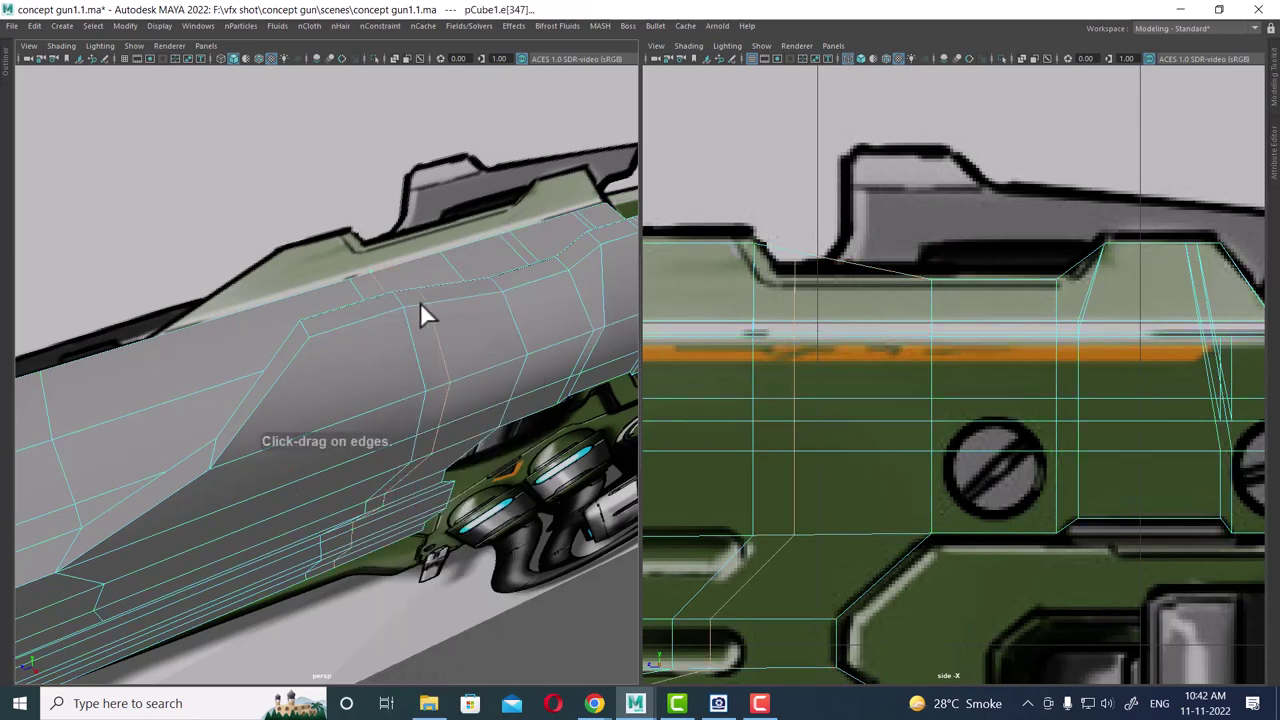
click(420, 302)
- Slide the top vertex pair at the step left along the top edge
right_drag(452, 279, 381, 279)
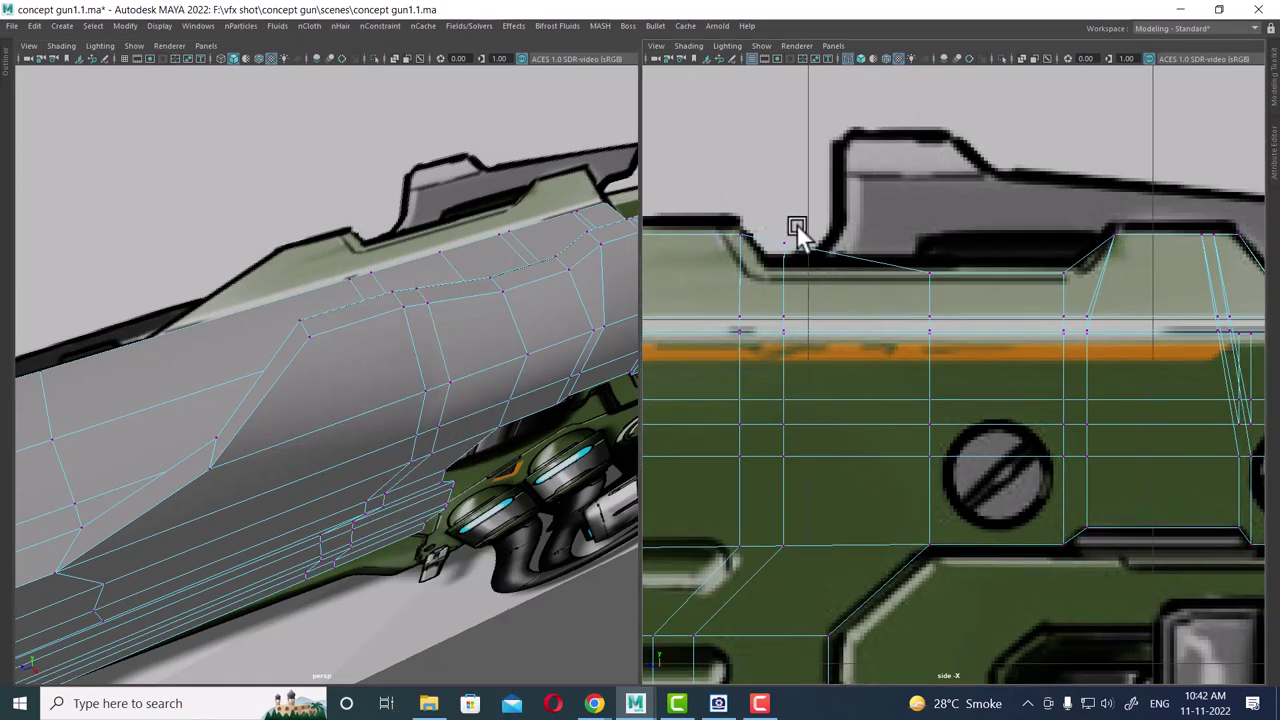
mouse_move(771, 271)
mouse_down()
mouse_move(783, 200)
mouse_move(782, 212)
mouse_up()
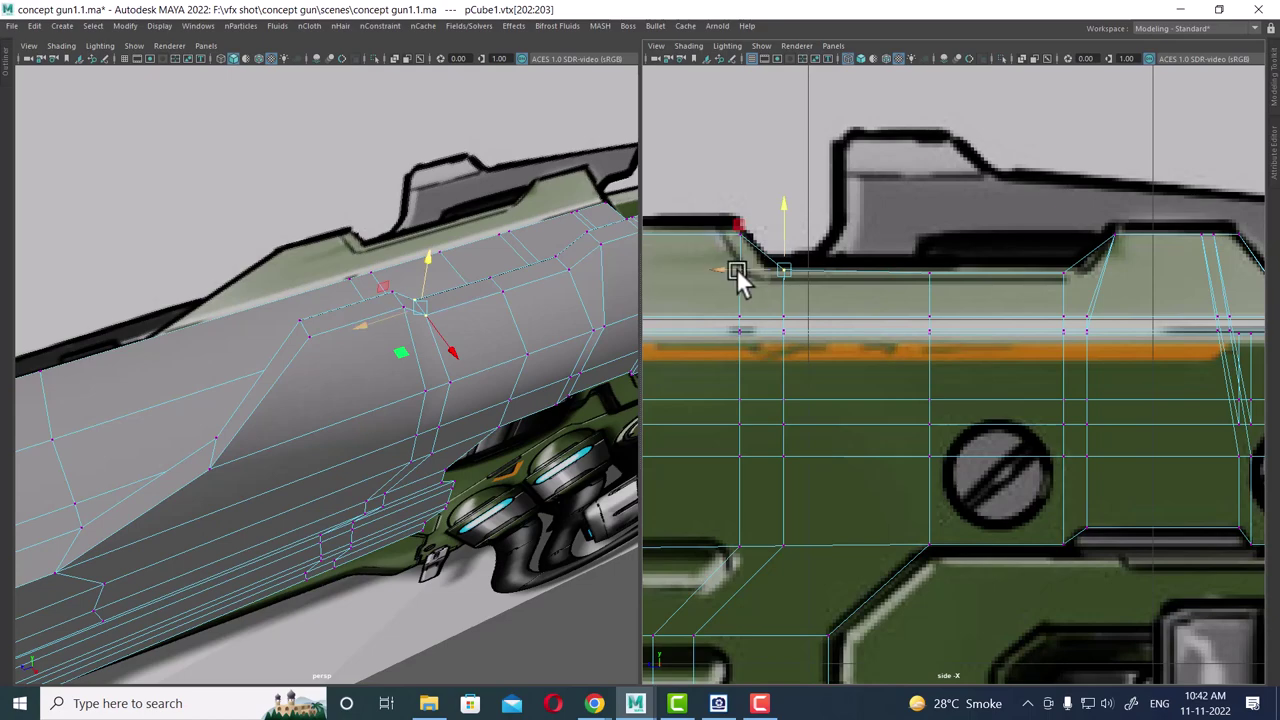
drag(734, 268, 718, 270)
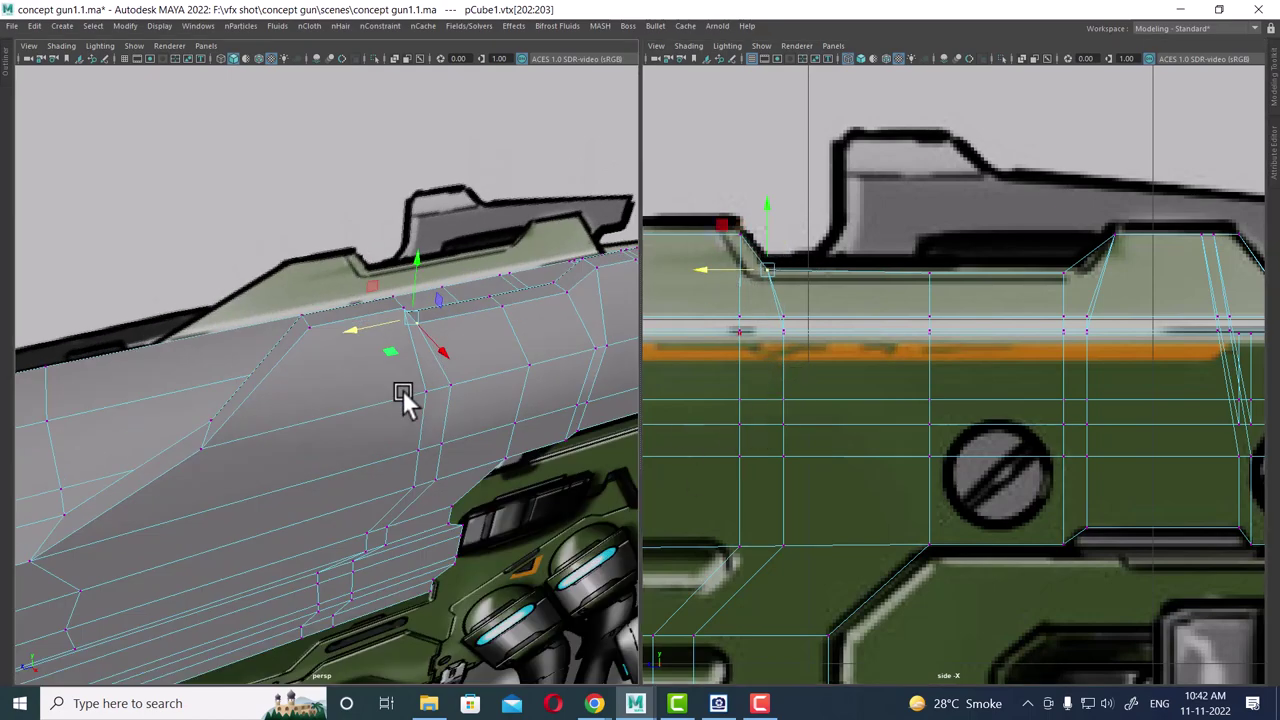
mouse_move(402, 389)
alt+mouse_down()
mouse_move(404, 436)
mouse_move(420, 397)
mouse_move(380, 334)
mouse_move(353, 332)
alt+mouse_up()
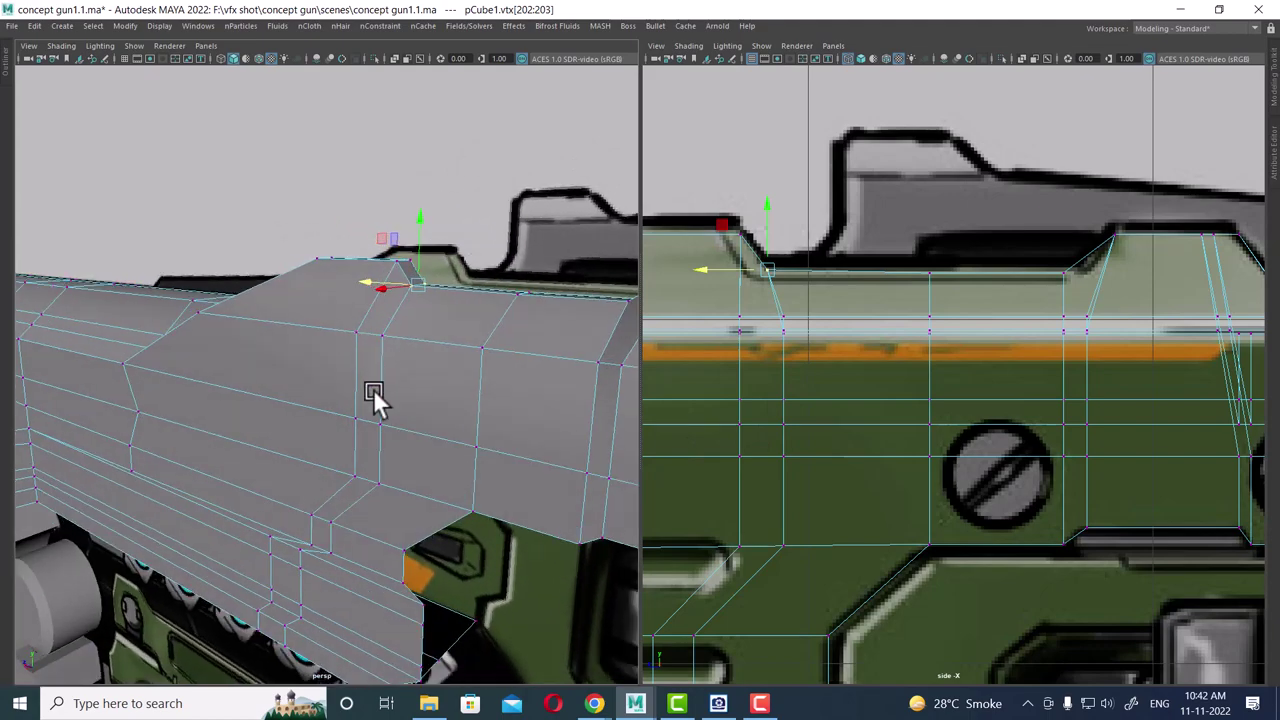
alt+drag(371, 397, 406, 310)
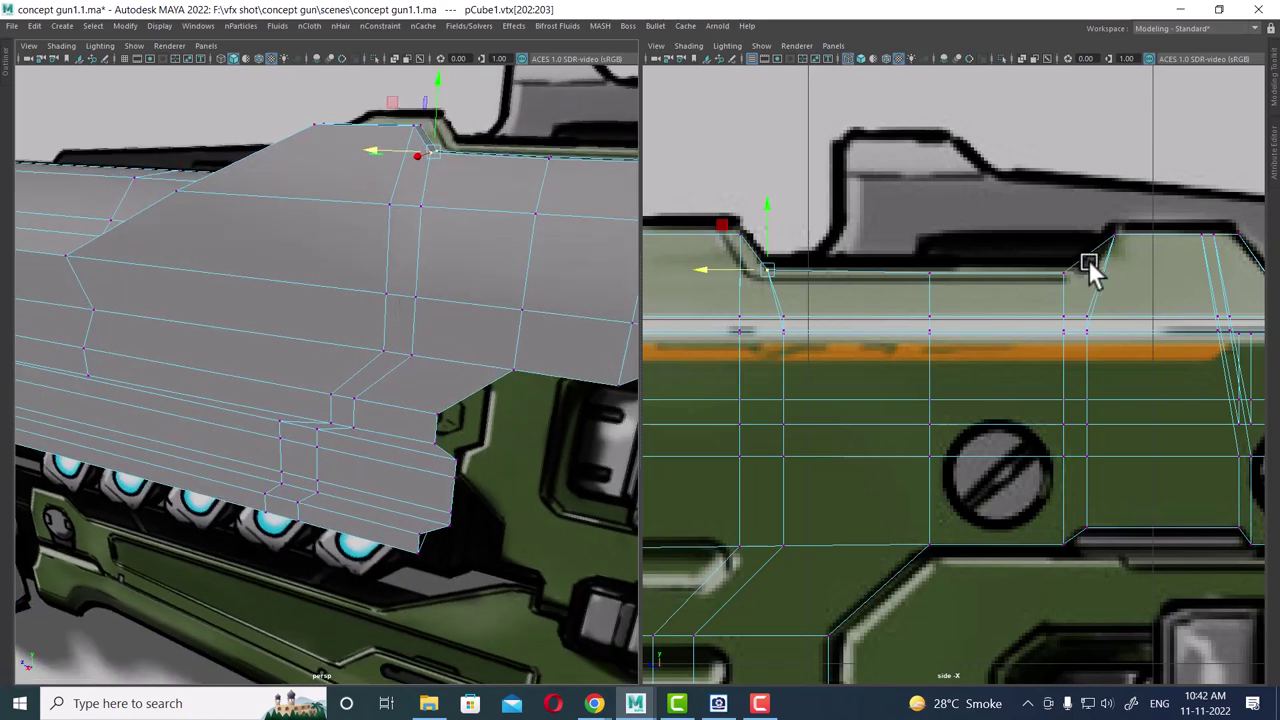
scroll(1100, 228, down, 2)
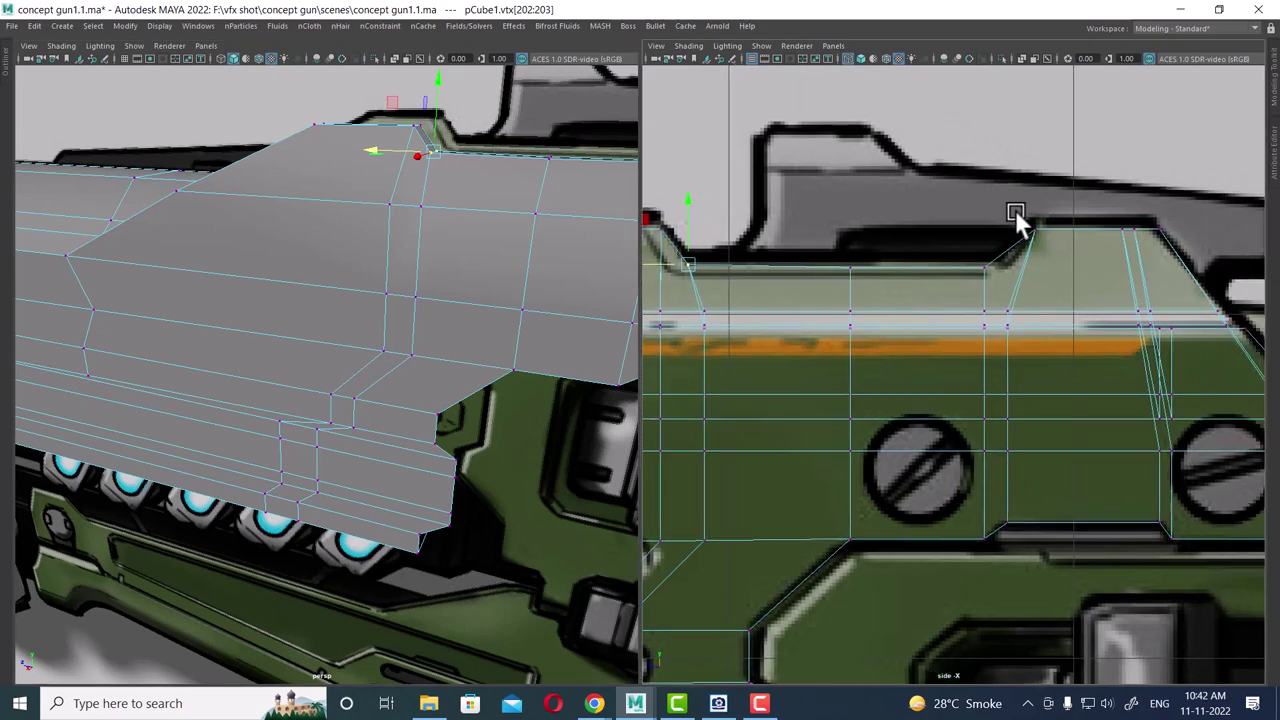
- Select the raised top-step vertices and nudge the step corner vertex along the body
mouse_move(1066, 200)
alt+mouse_down()
mouse_move(1006, 206)
mouse_move(1183, 240)
mouse_move(1151, 243)
alt+mouse_up()
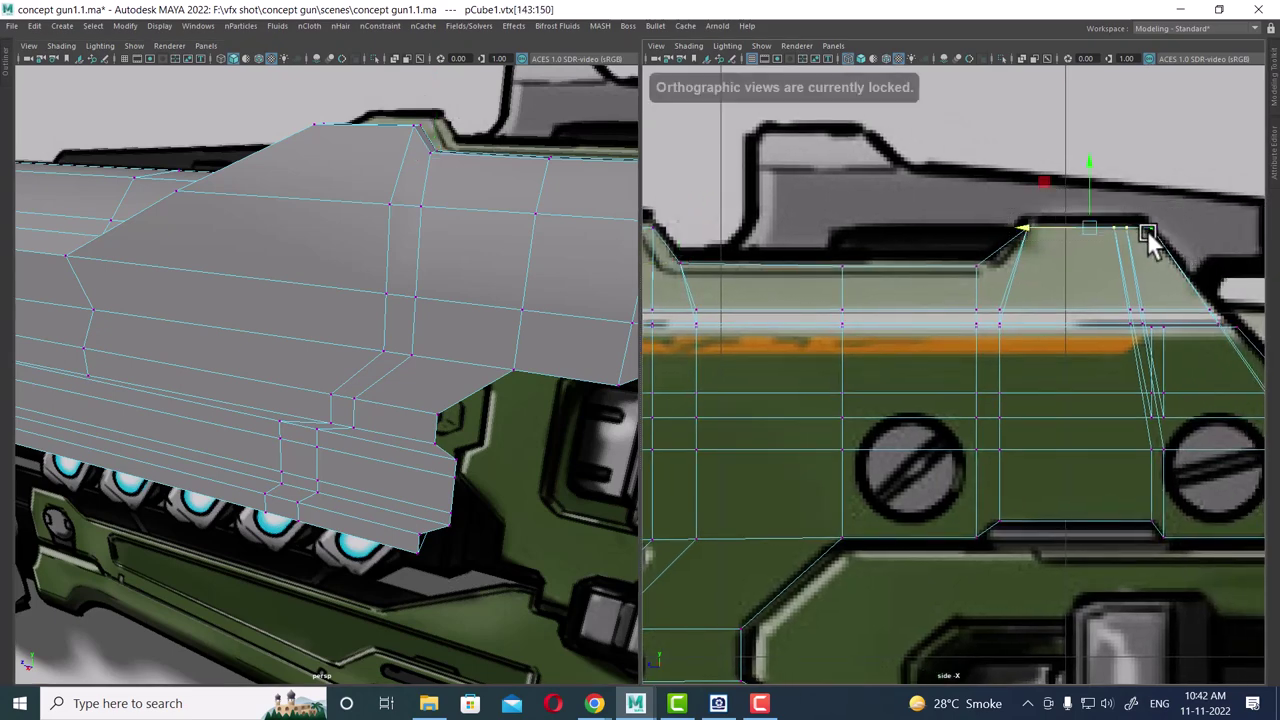
click(1090, 159)
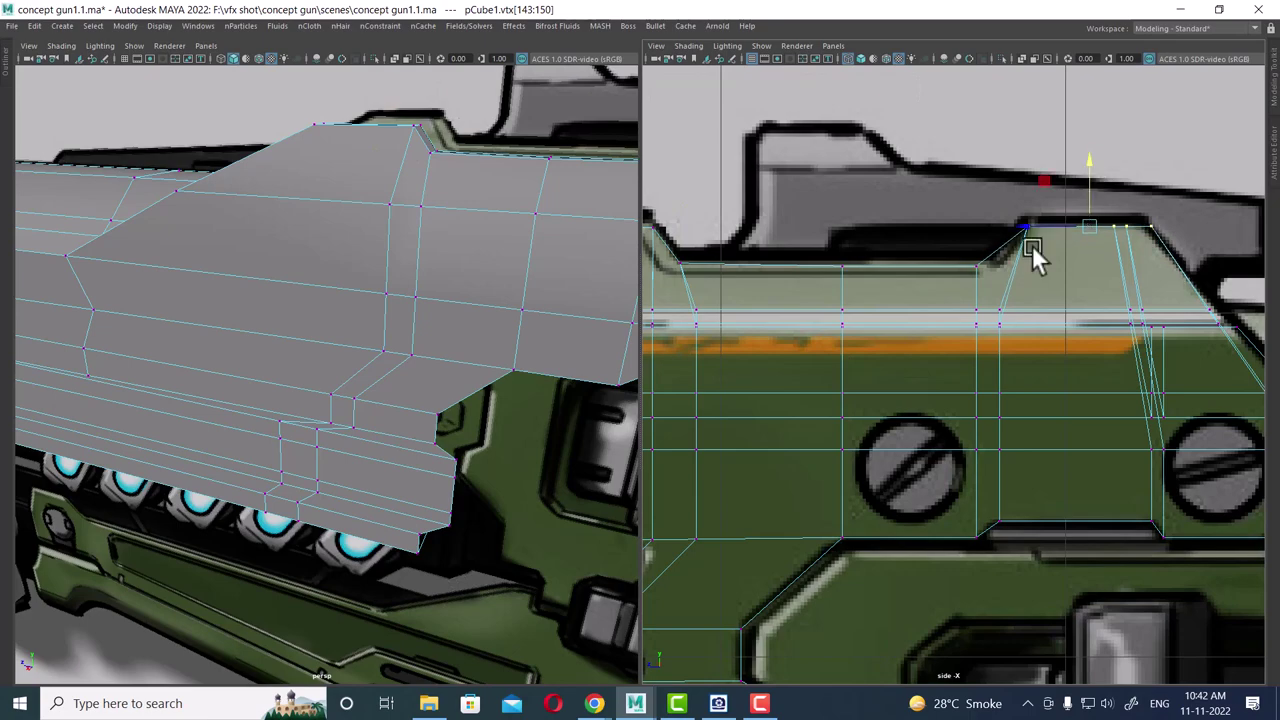
mouse_move(519, 324)
alt+mouse_down()
mouse_move(428, 316)
mouse_move(435, 385)
alt+mouse_up()
scroll(1030, 292, up, 1)
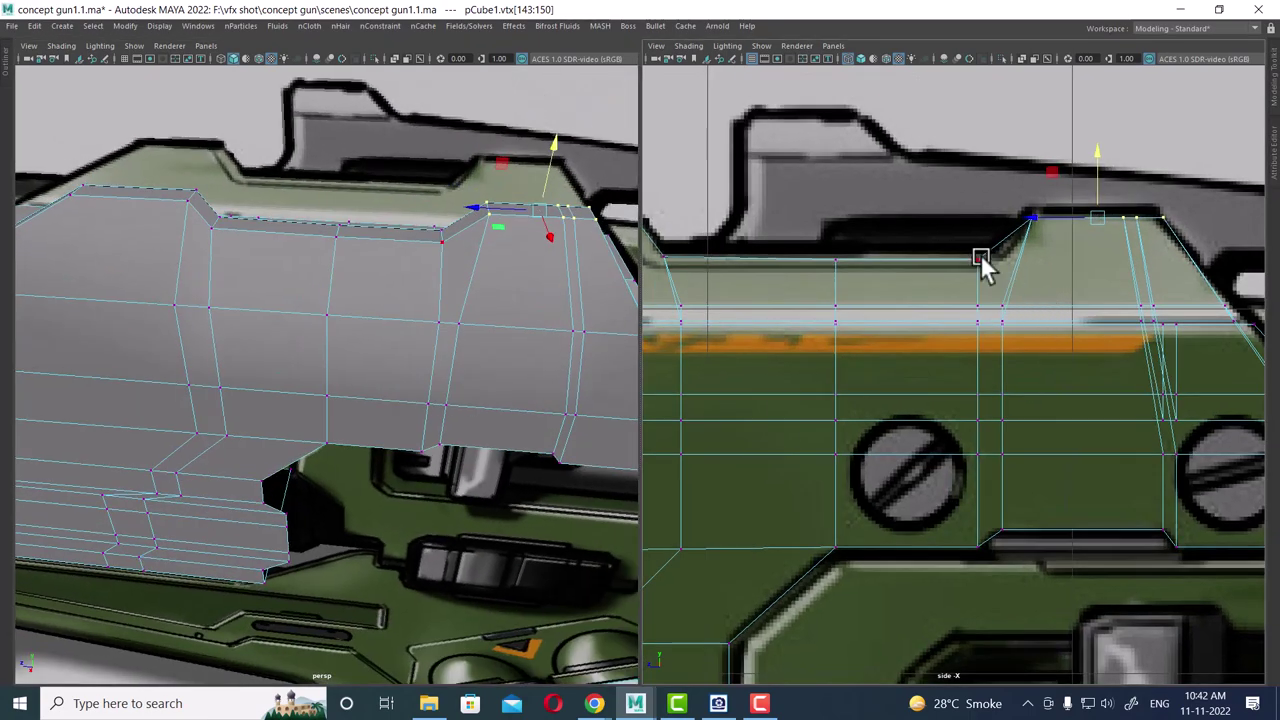
click(980, 262)
drag(928, 268, 937, 271)
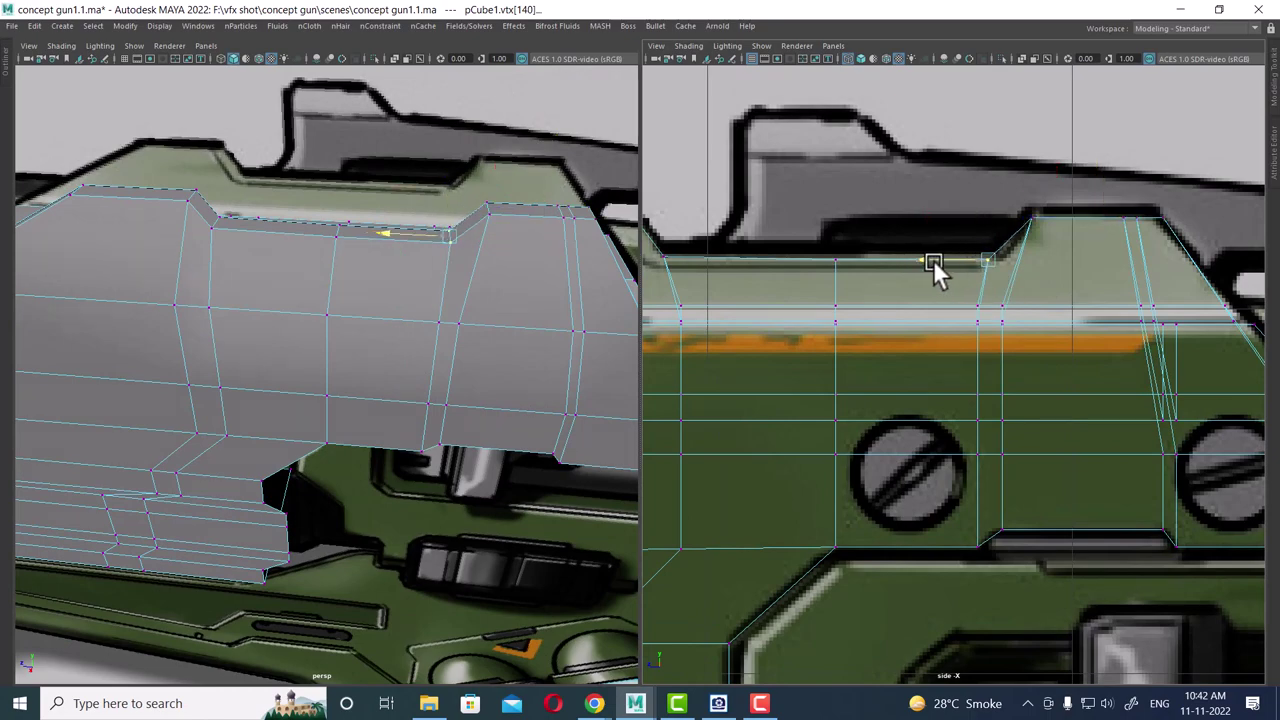
- Orbit around the gun to check the adjusted step vertices against the side reference
mouse_move(479, 384)
alt+mouse_down()
mouse_move(500, 329)
mouse_move(571, 371)
mouse_move(534, 382)
alt+mouse_up()
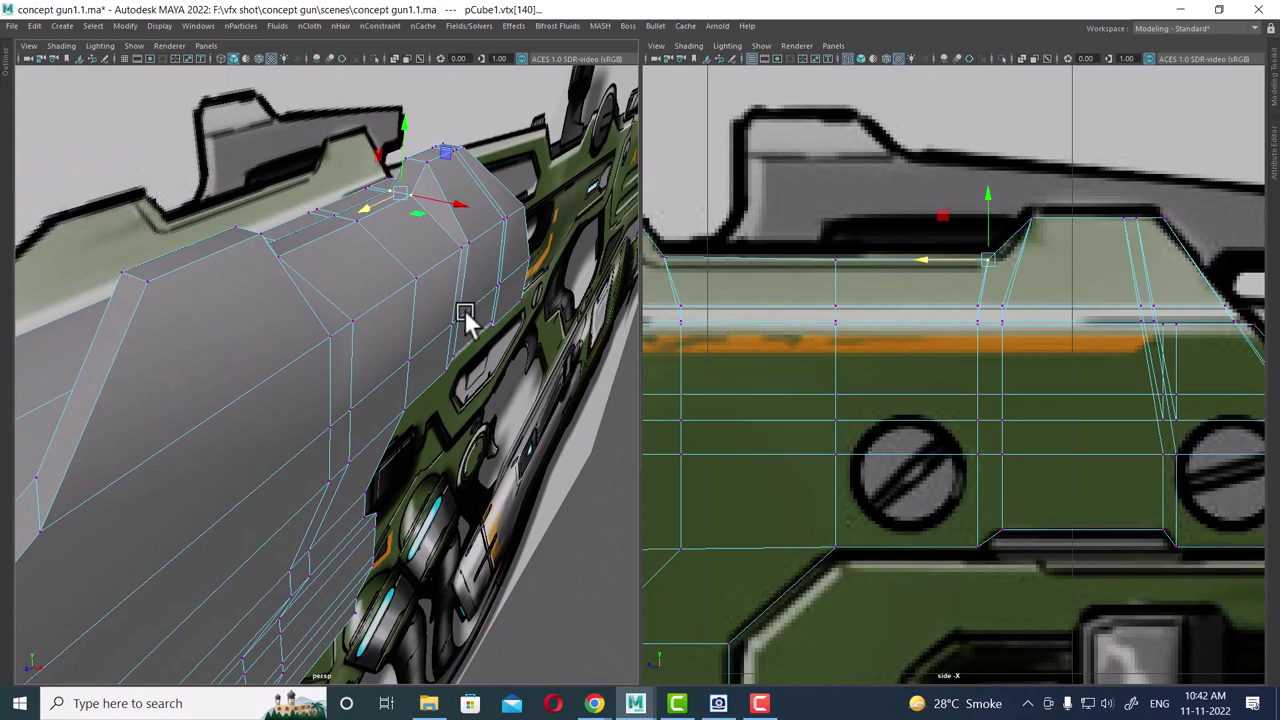
mouse_move(466, 320)
alt+mouse_down()
mouse_move(466, 289)
mouse_move(417, 285)
alt+mouse_up()
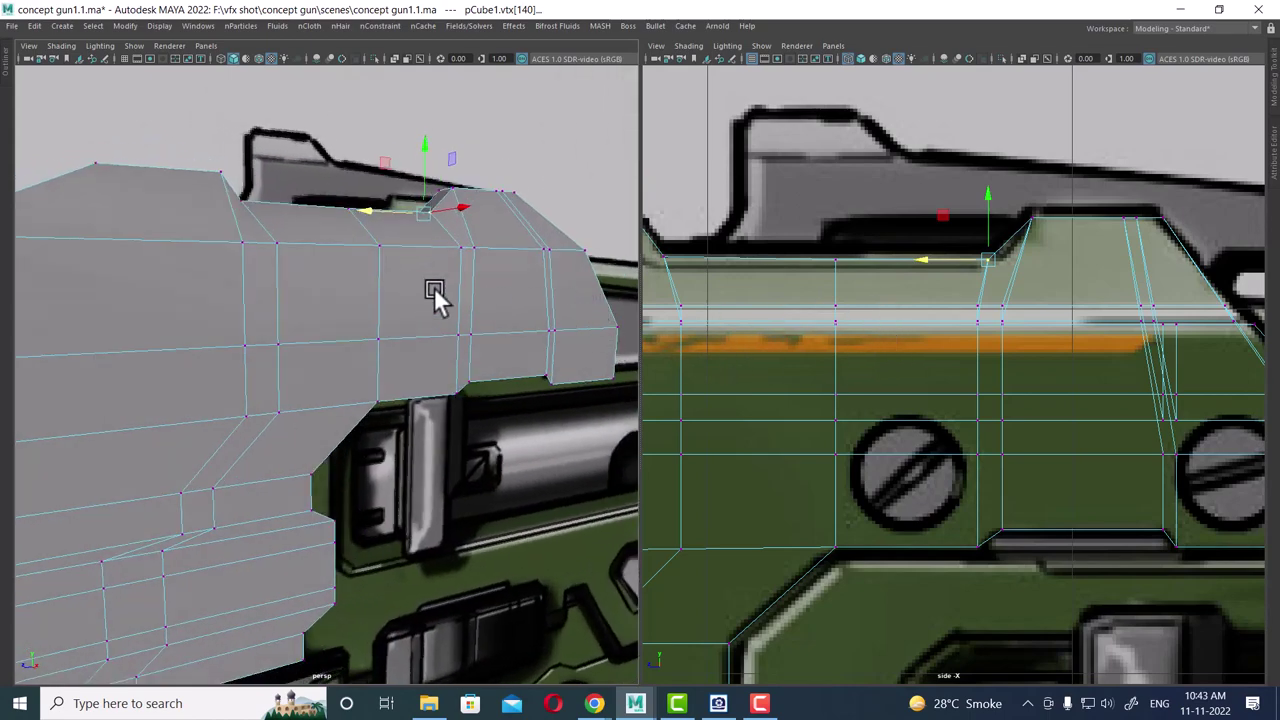
alt+drag(437, 297, 549, 323)
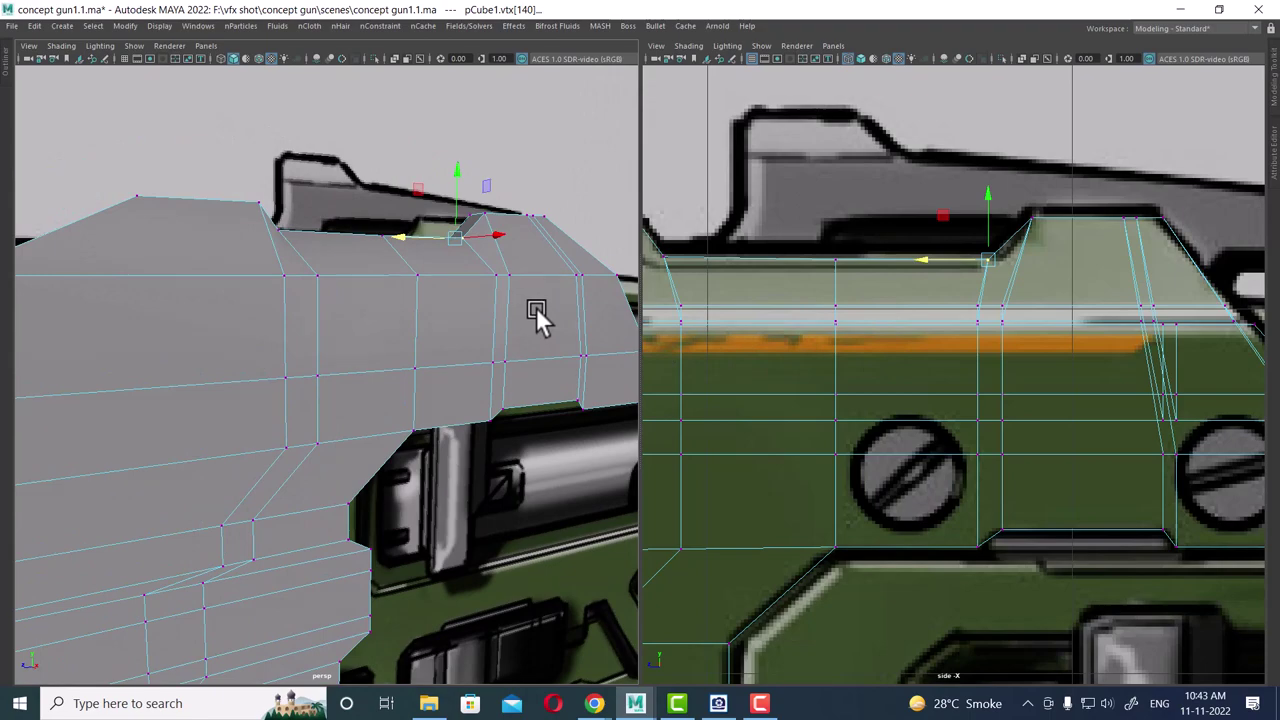
mouse_move(530, 313)
alt+mouse_down()
mouse_move(286, 349)
mouse_move(309, 354)
mouse_move(391, 320)
mouse_move(531, 326)
alt+mouse_up()
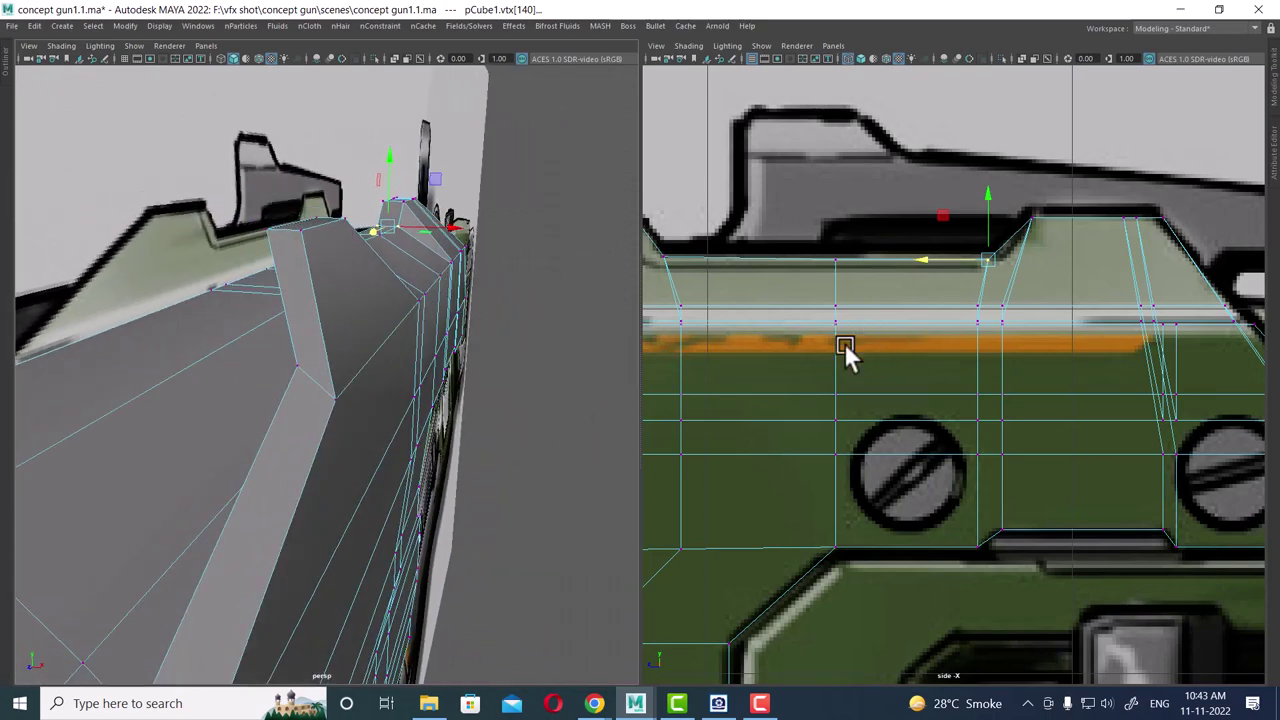
alt+middle_drag(844, 343, 958, 360)
mouse_move(430, 311)
alt+mouse_down()
mouse_move(364, 274)
mouse_move(400, 302)
mouse_move(208, 306)
alt+mouse_up()
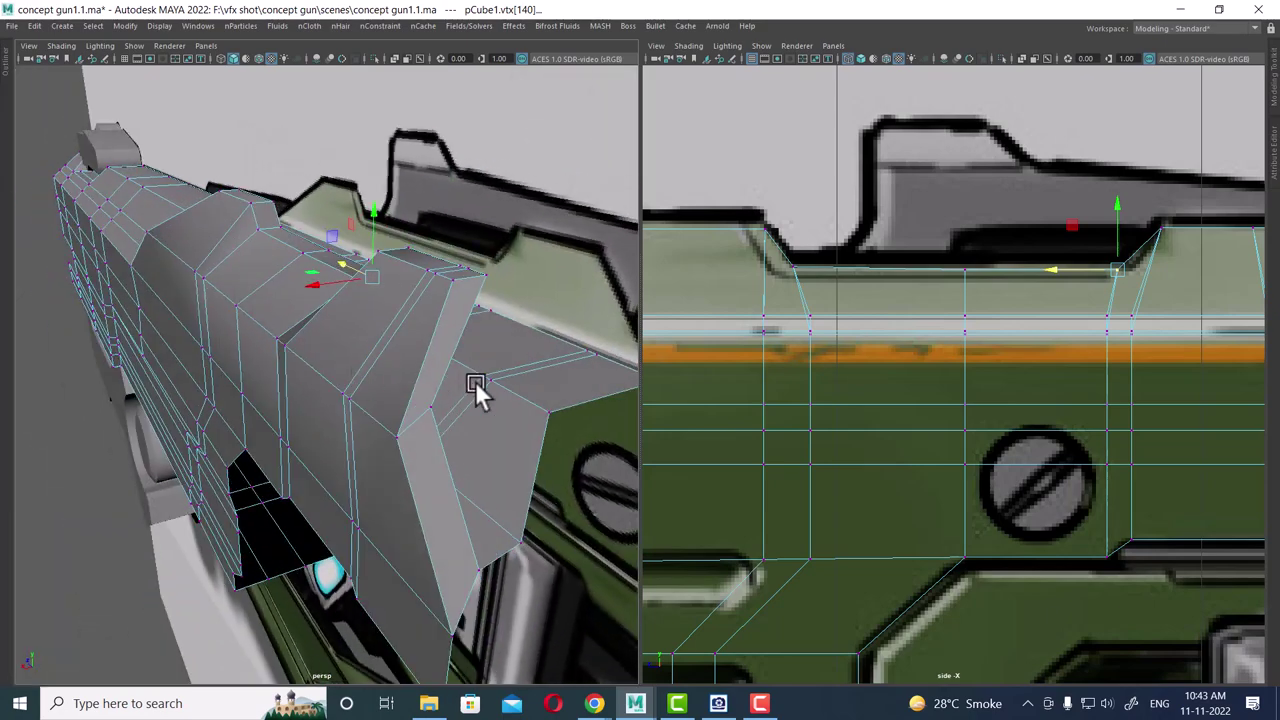
scroll(1055, 355, up, 2)
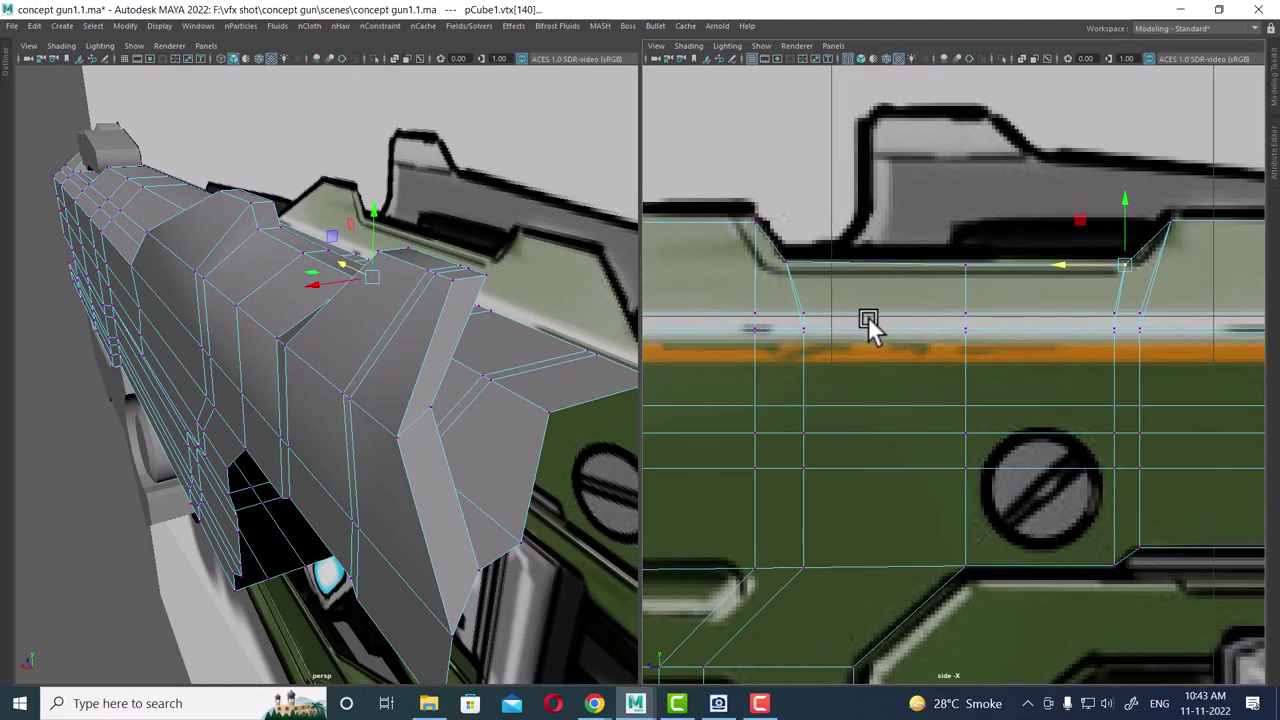
scroll(910, 350, down, 3)
scroll(945, 368, up, 1)
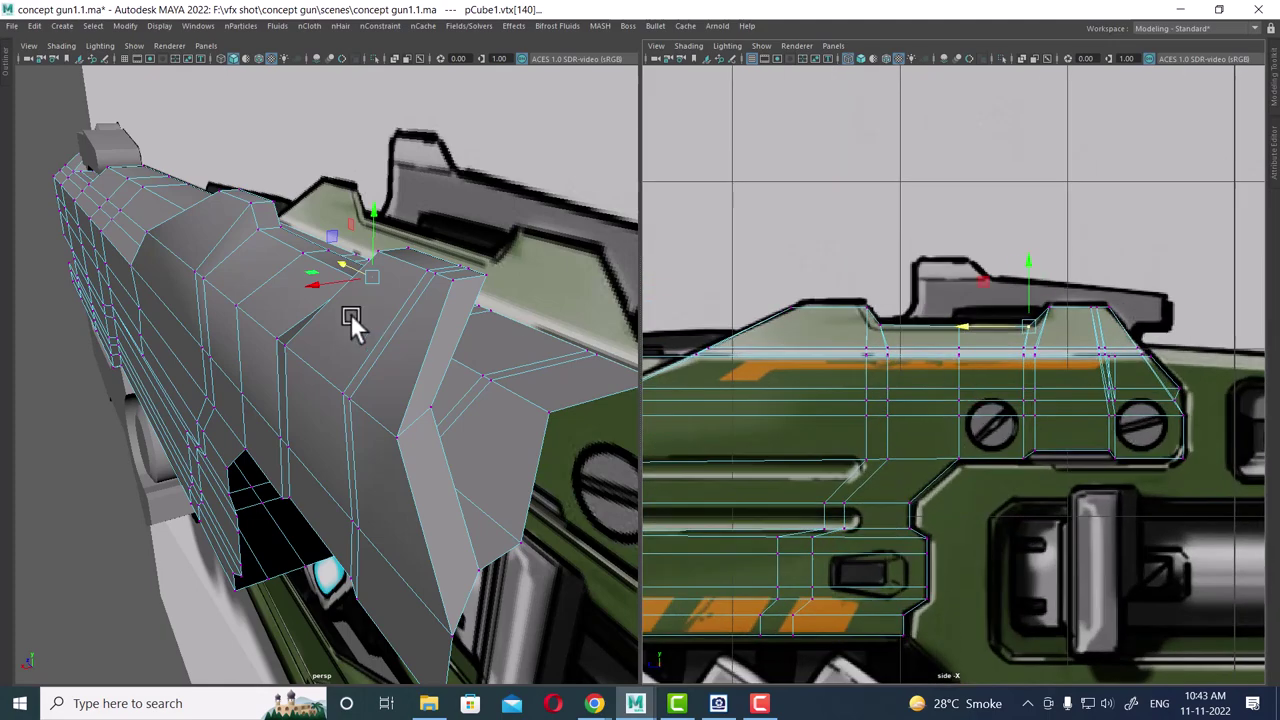
mouse_move(354, 323)
alt+mouse_down()
mouse_move(297, 323)
mouse_move(352, 318)
alt+mouse_up()
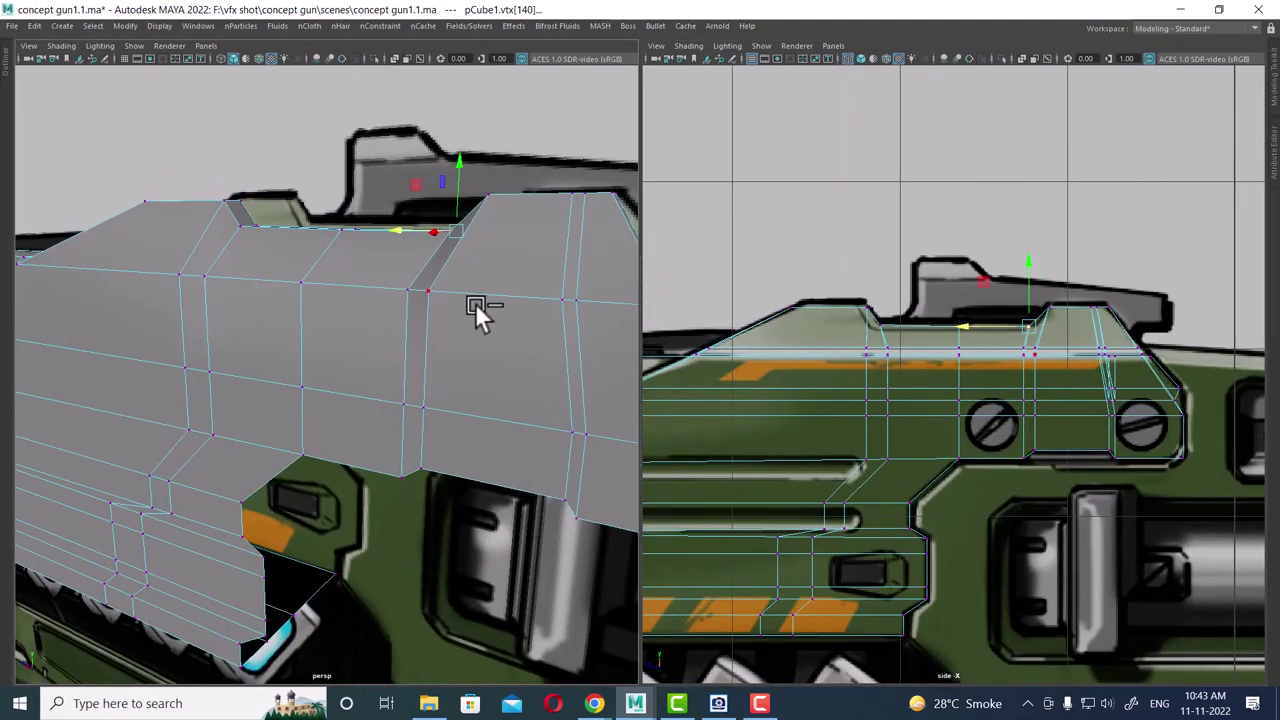
- Undo the last two vertex adjustments and return to object selection
key(ctrl+z)
key(ctrl+z)
key(ctrl+z)
key(ctrl+z)
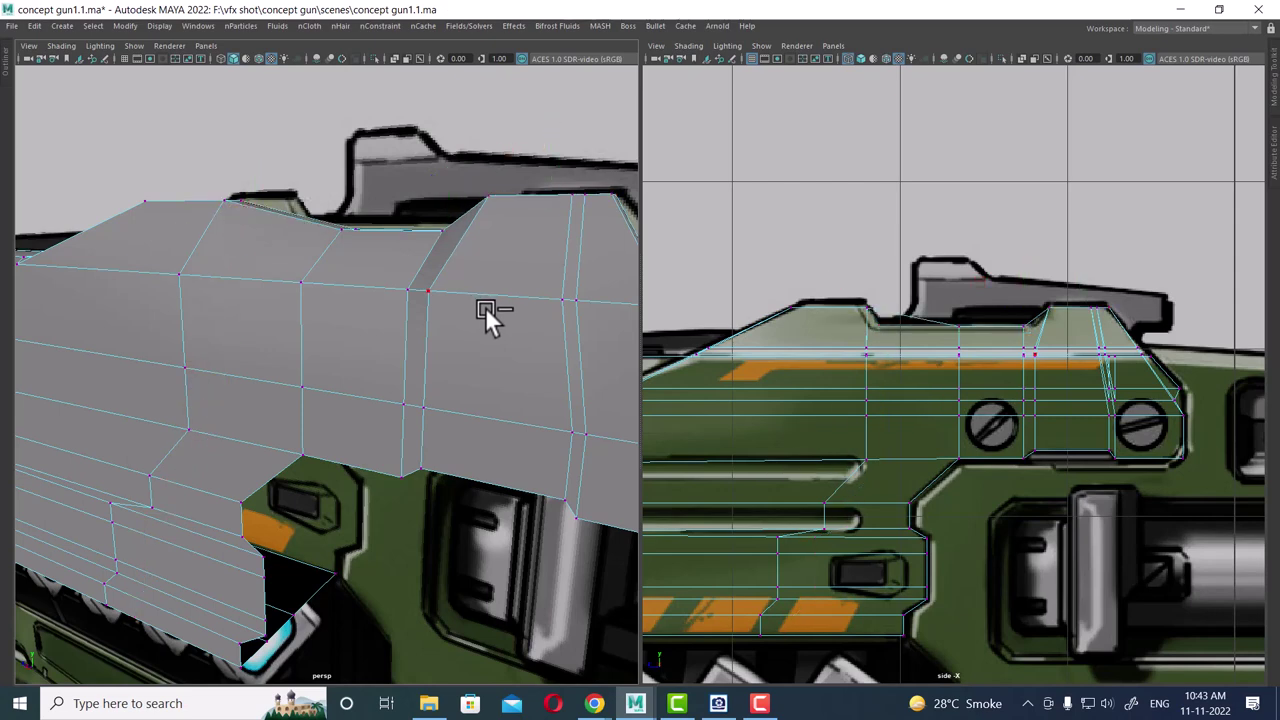
key(ctrl+z)
key(ctrl+z)
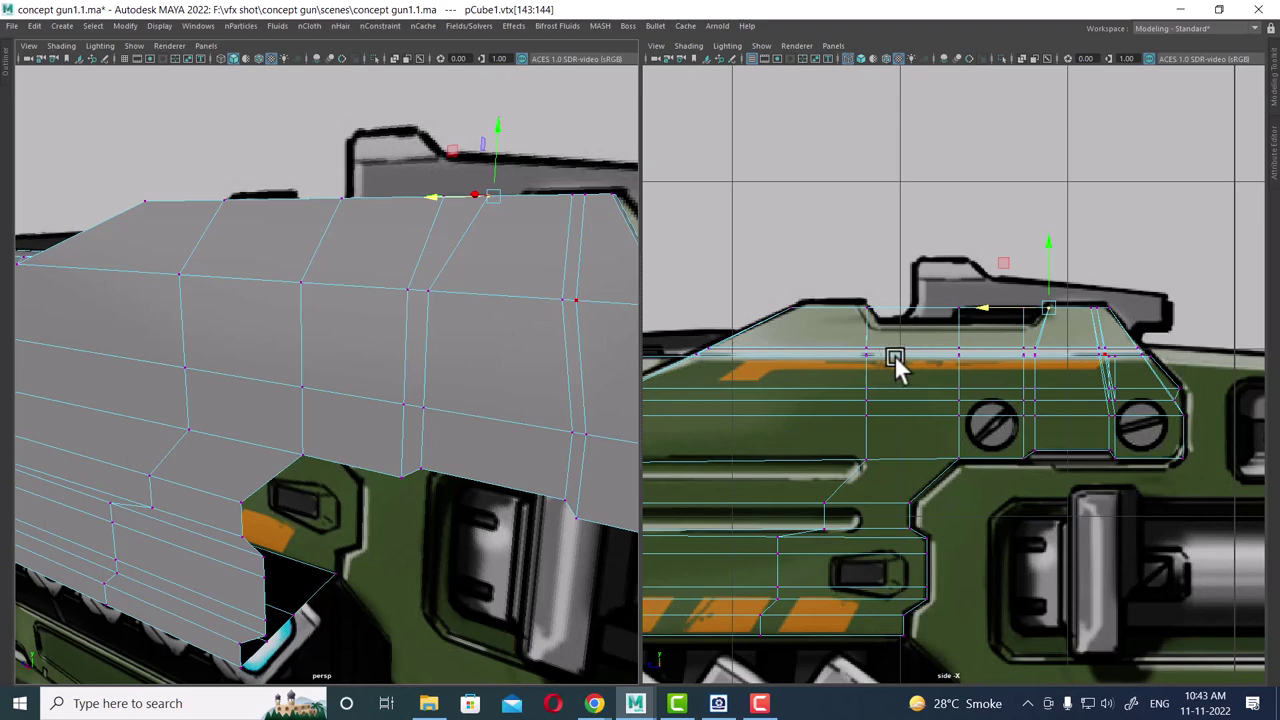
scroll(930, 354, up, 1)
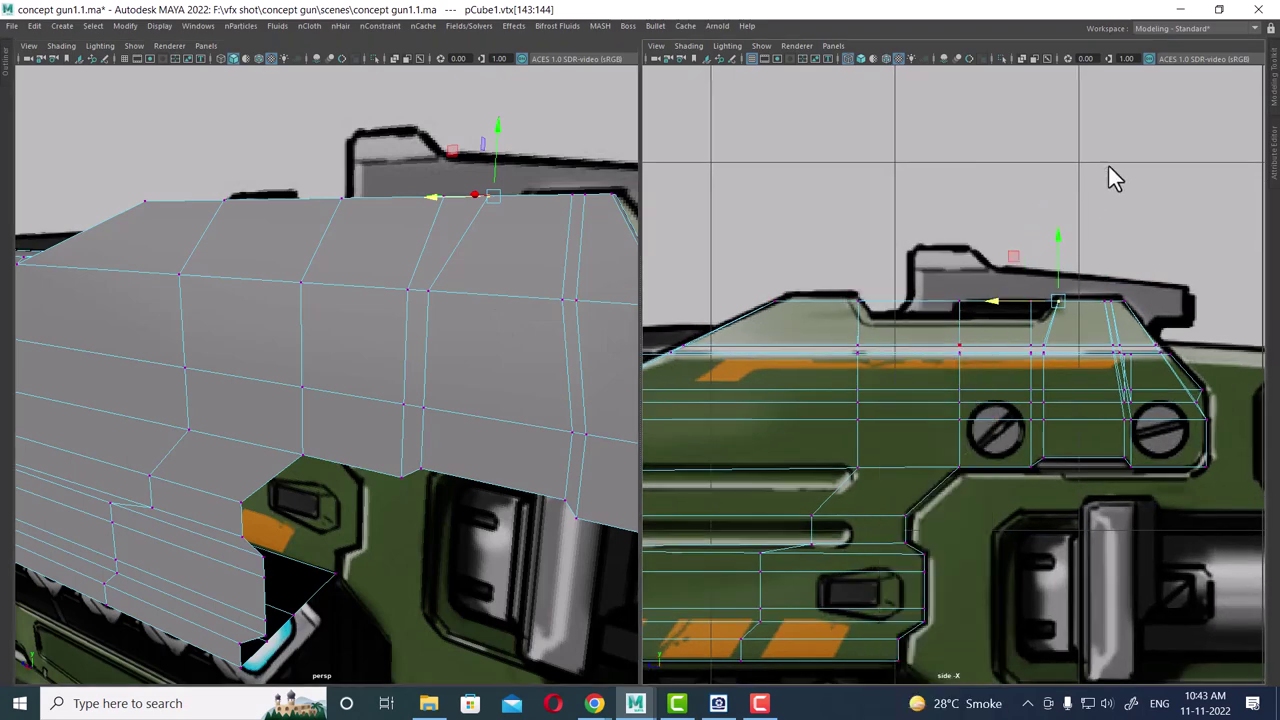
key(F8)
scroll(1002, 356, up, 1)
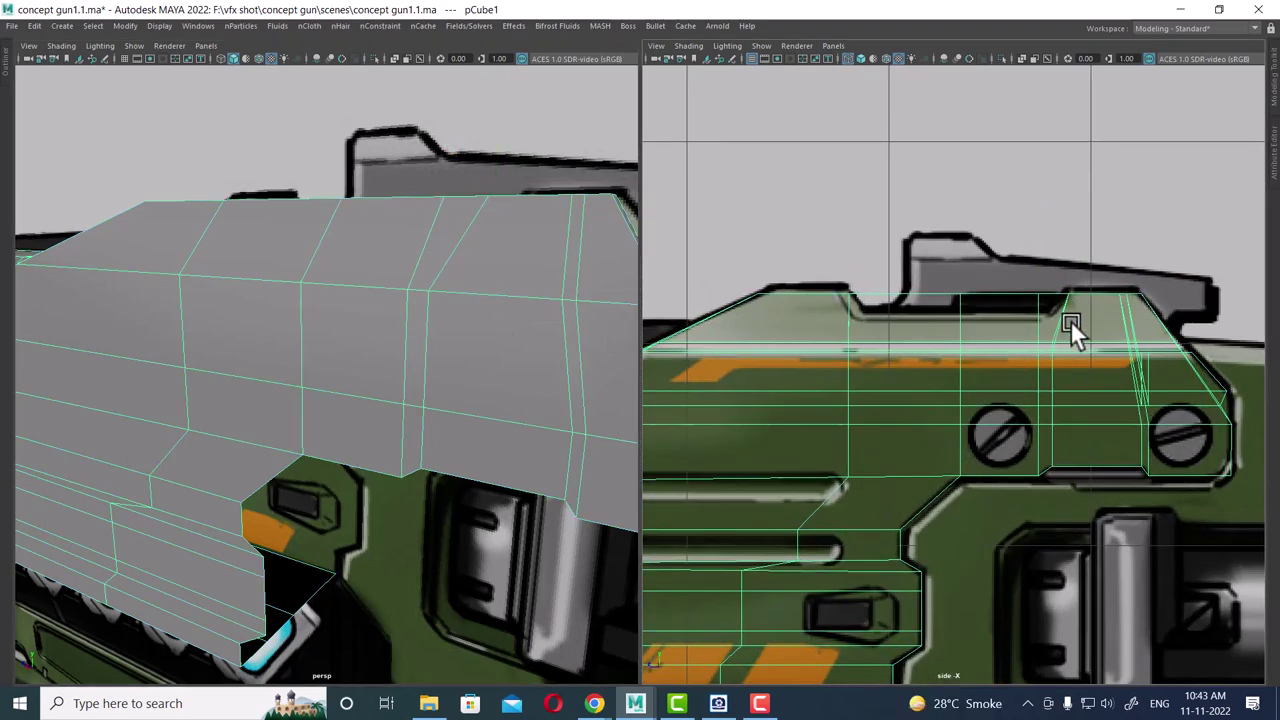
click(948, 218)
click(509, 240)
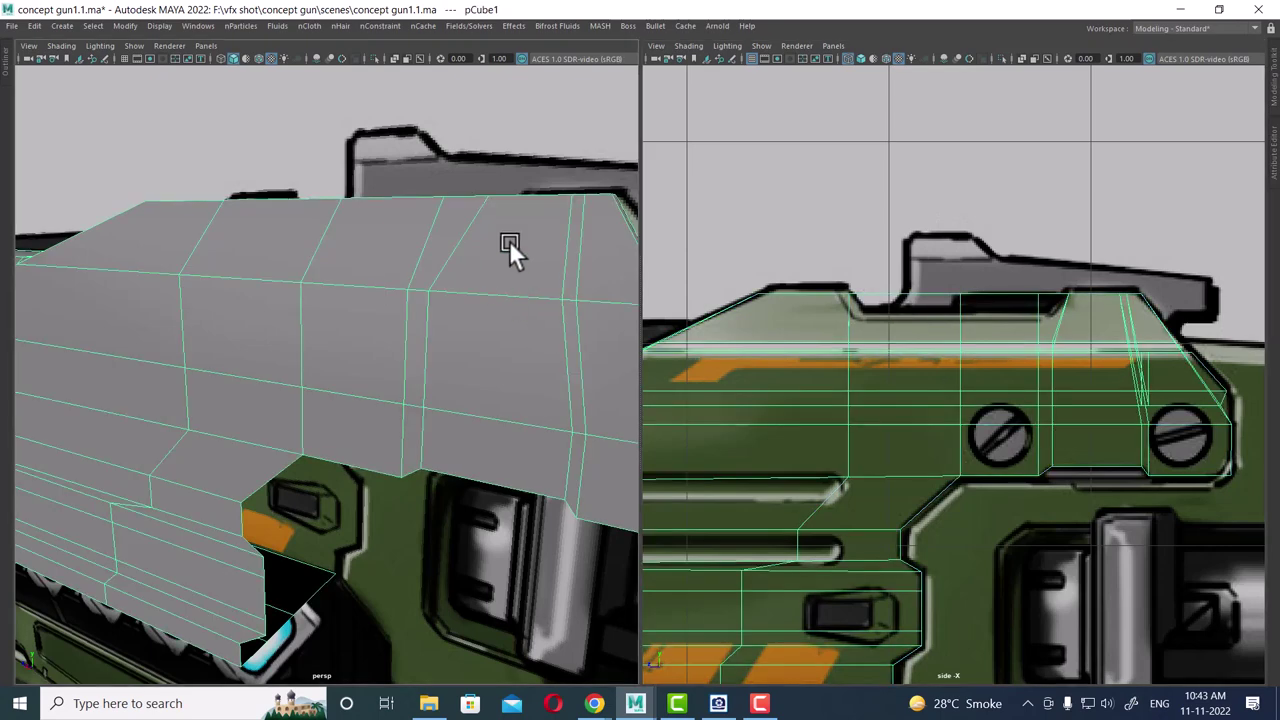
shift+right_click(978, 194)
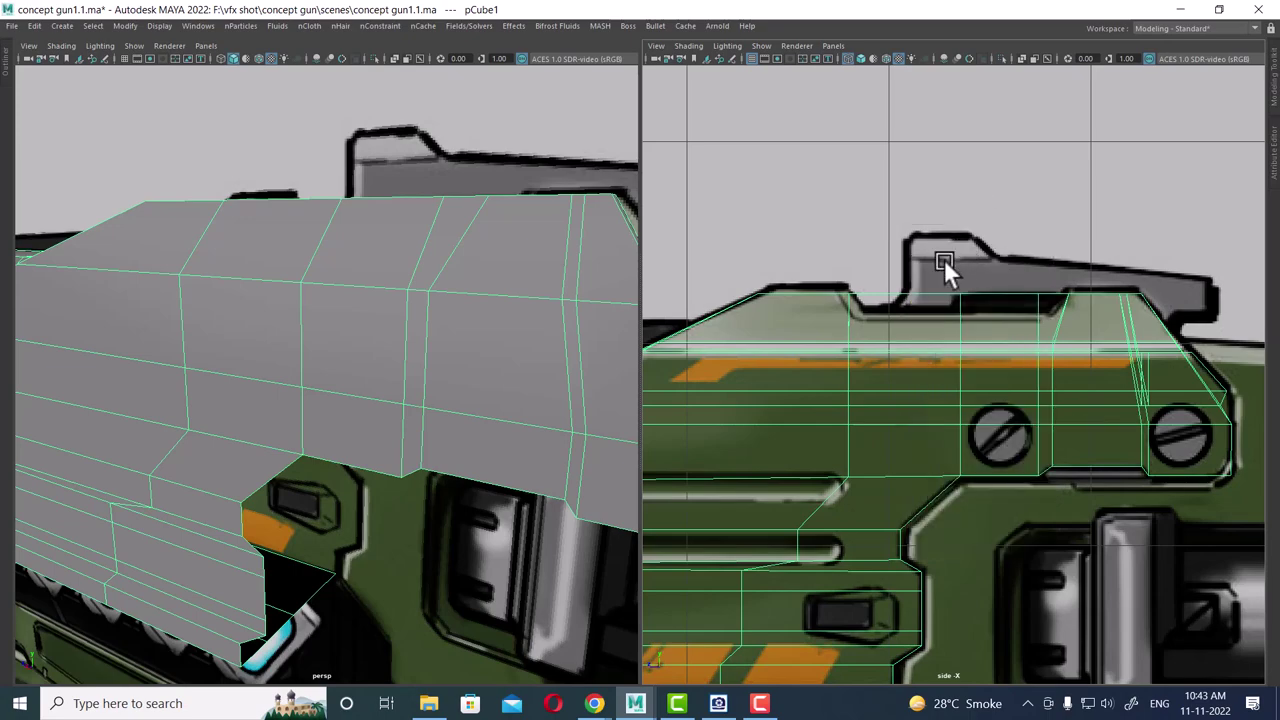
right_drag(948, 262, 950, 199)
right_drag(946, 155, 950, 205)
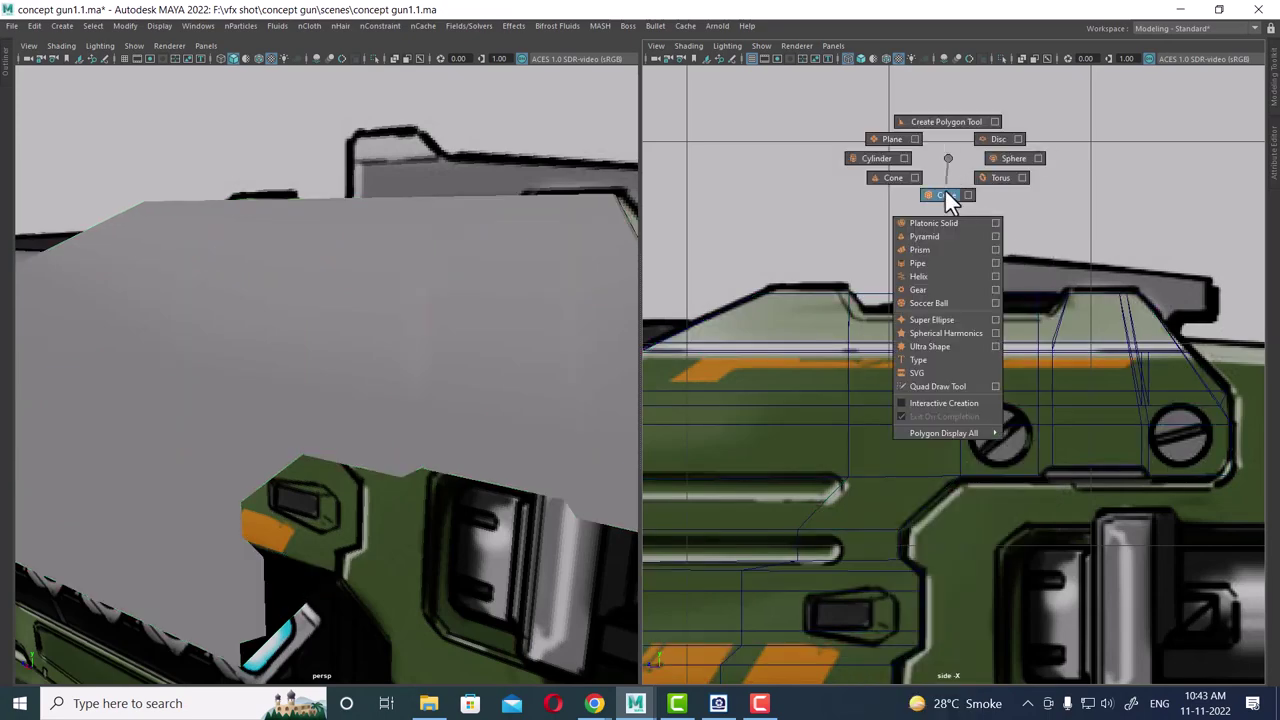
- Move the small pCube3 up and left over the top notch
click(975, 276)
scroll(995, 430, down, 5)
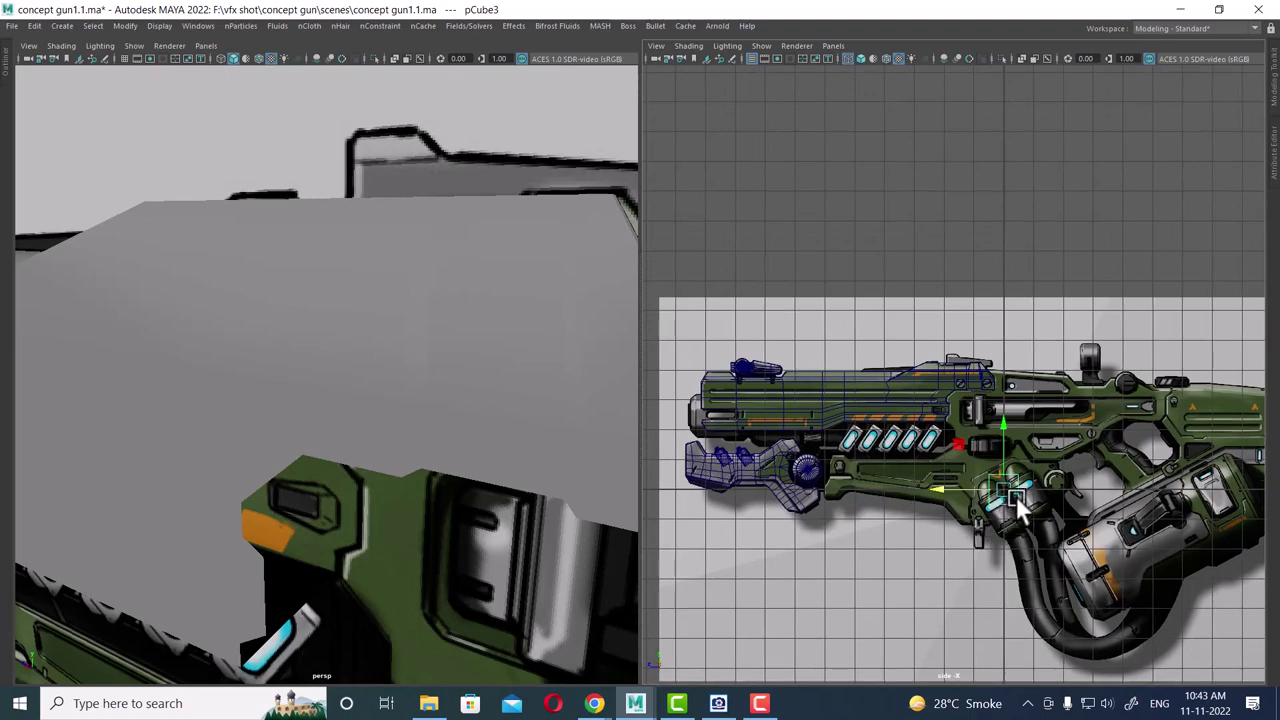
key(w)
scroll(964, 360, up, 3)
scroll(994, 371, up, 3)
scroll(1063, 438, up, 2)
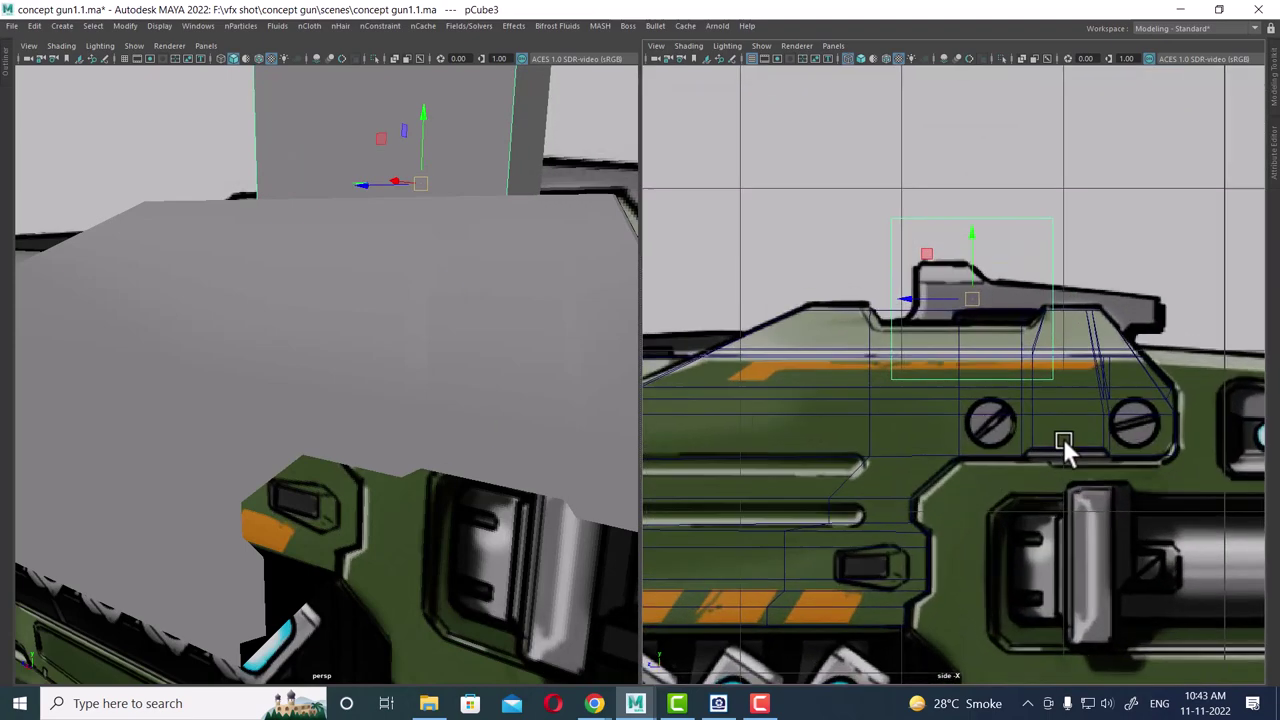
scroll(982, 309, up, 2)
mouse_move(982, 309)
mouse_down()
mouse_move(956, 280)
mouse_move(948, 236)
mouse_move(889, 278)
mouse_up()
- Scale pCube3 to cover the notch and orbit to check it against the gun body
alt+middle_drag(891, 277, 877, 219)
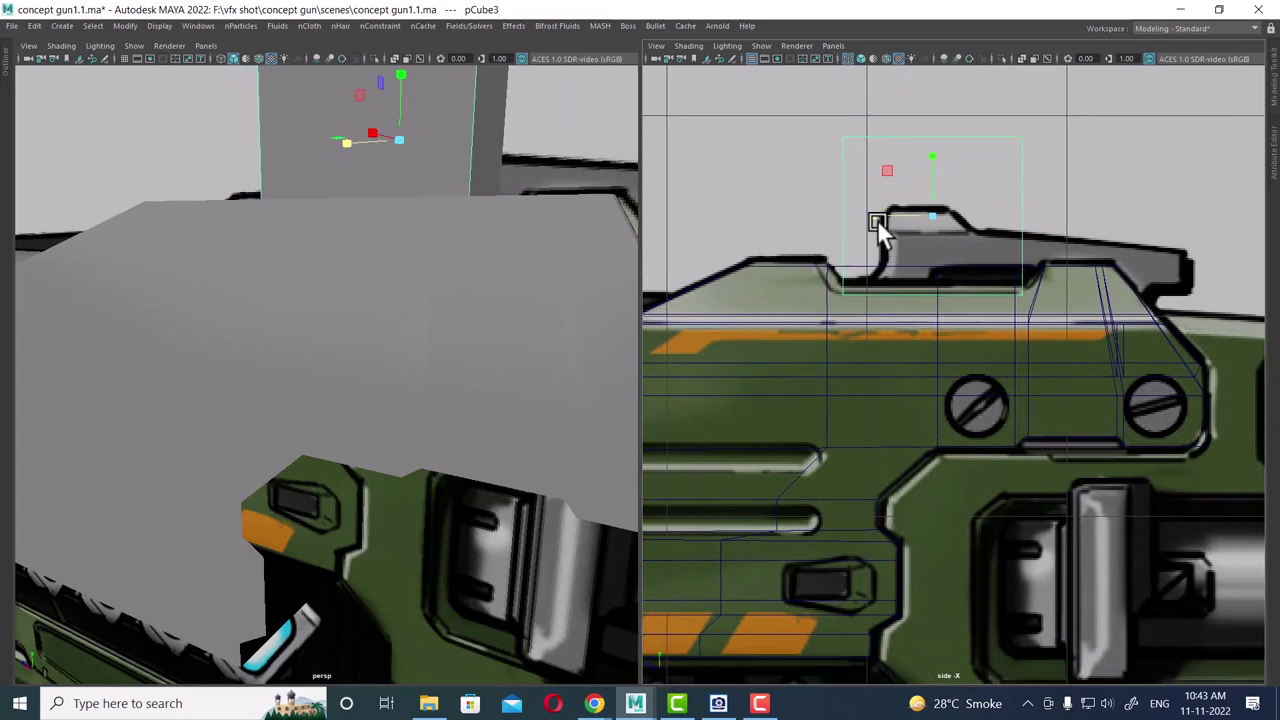
scroll(854, 246, up, 2)
scroll(868, 273, up, 1)
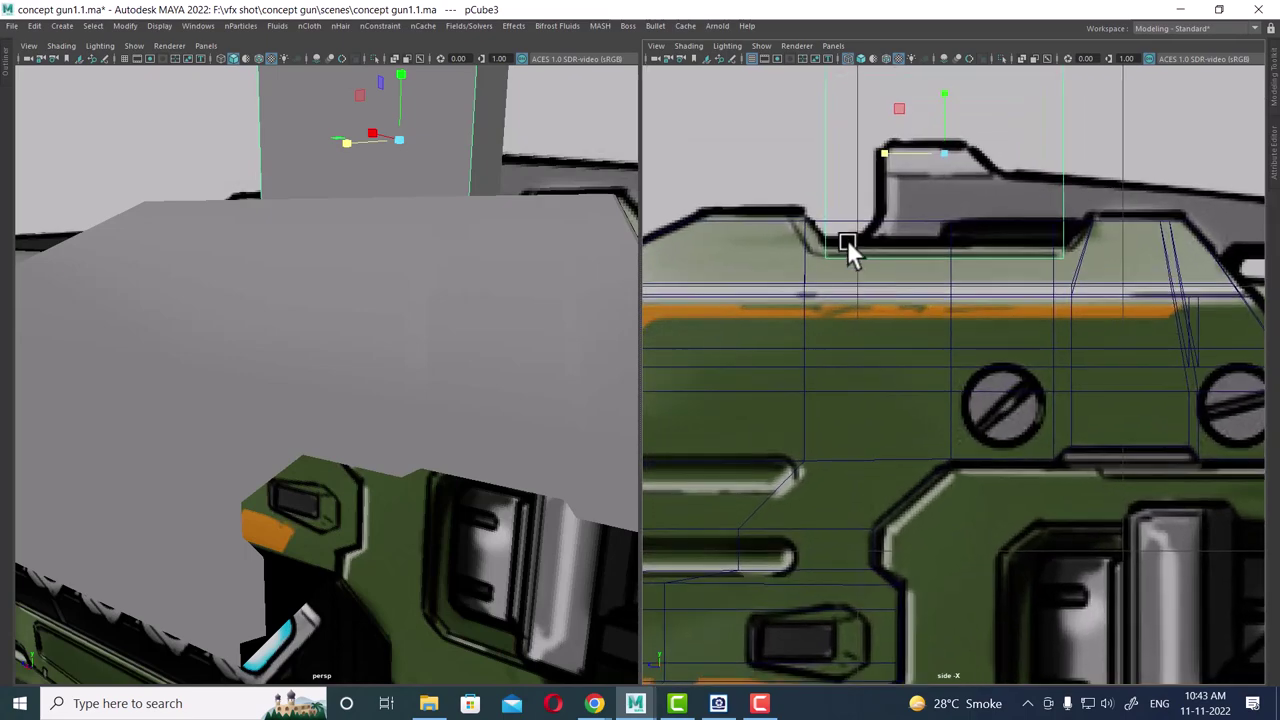
mouse_move(428, 290)
alt+mouse_down()
mouse_move(386, 257)
mouse_move(491, 320)
mouse_move(447, 270)
alt+mouse_up()
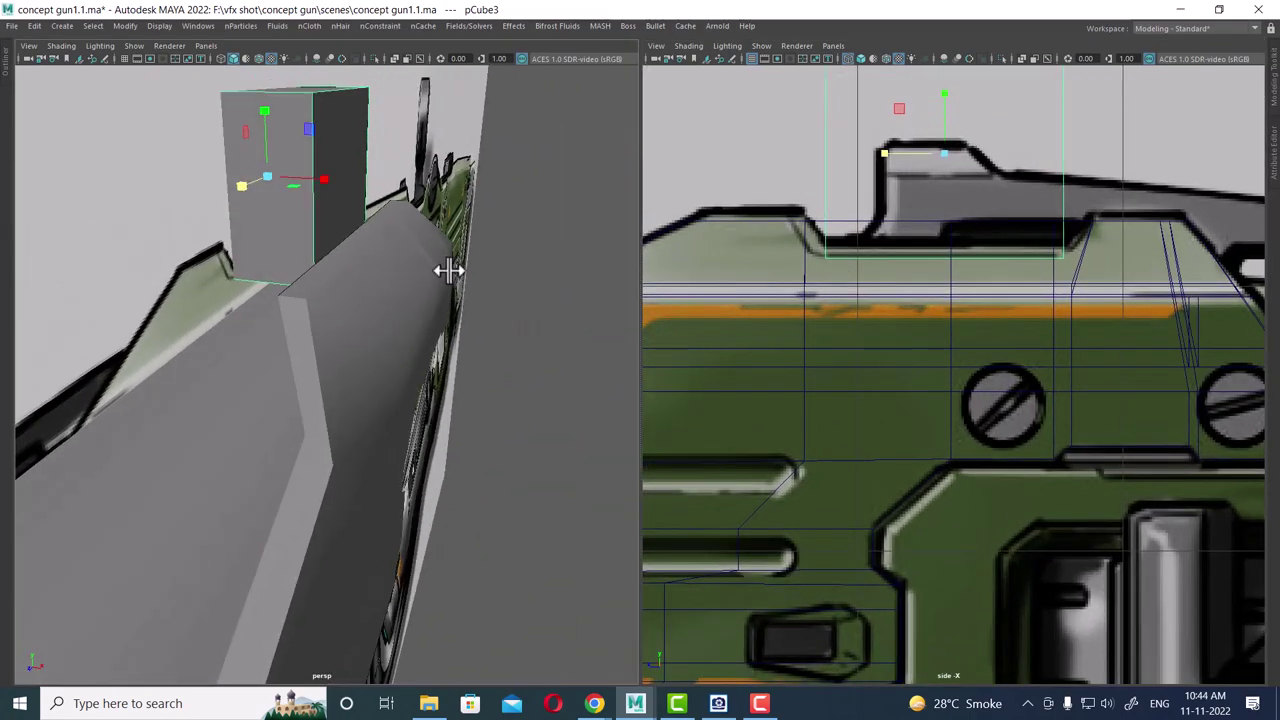
mouse_move(319, 176)
alt+mouse_down()
mouse_move(408, 182)
mouse_move(326, 300)
mouse_move(203, 283)
alt+mouse_up()
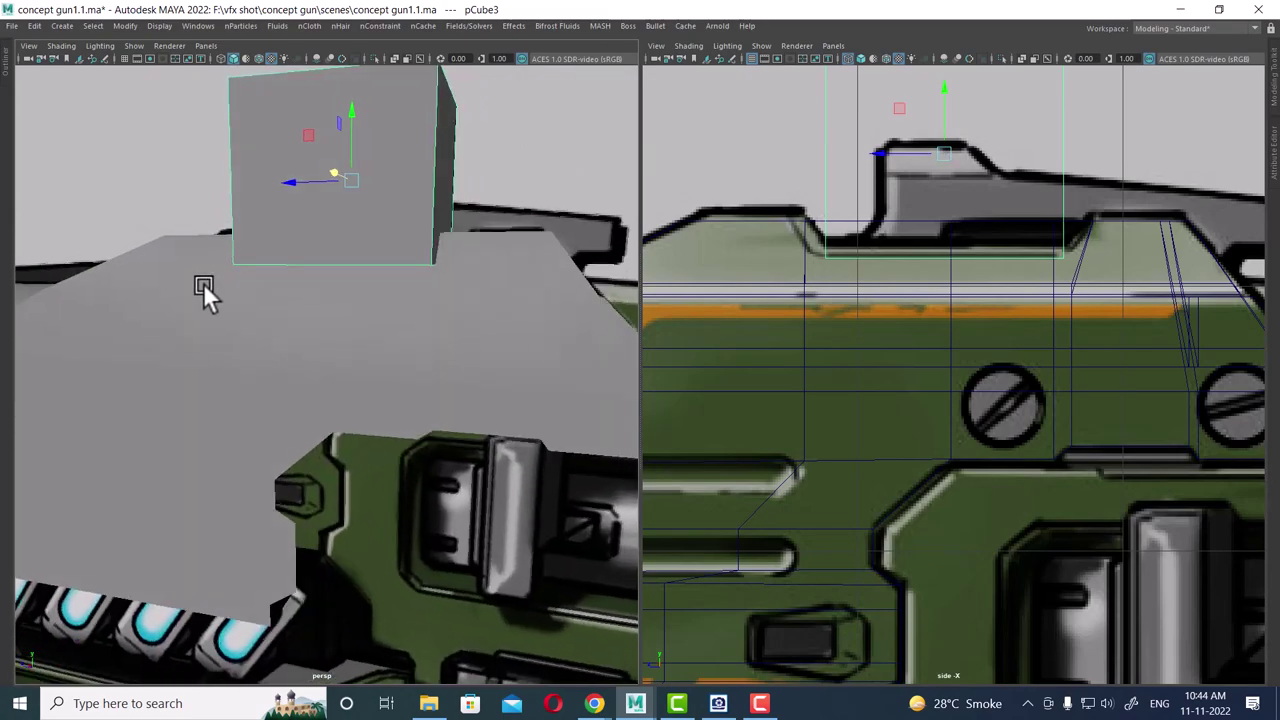
mouse_move(455, 294)
alt+mouse_down()
mouse_move(306, 294)
mouse_move(366, 303)
alt+mouse_up()
click(366, 303)
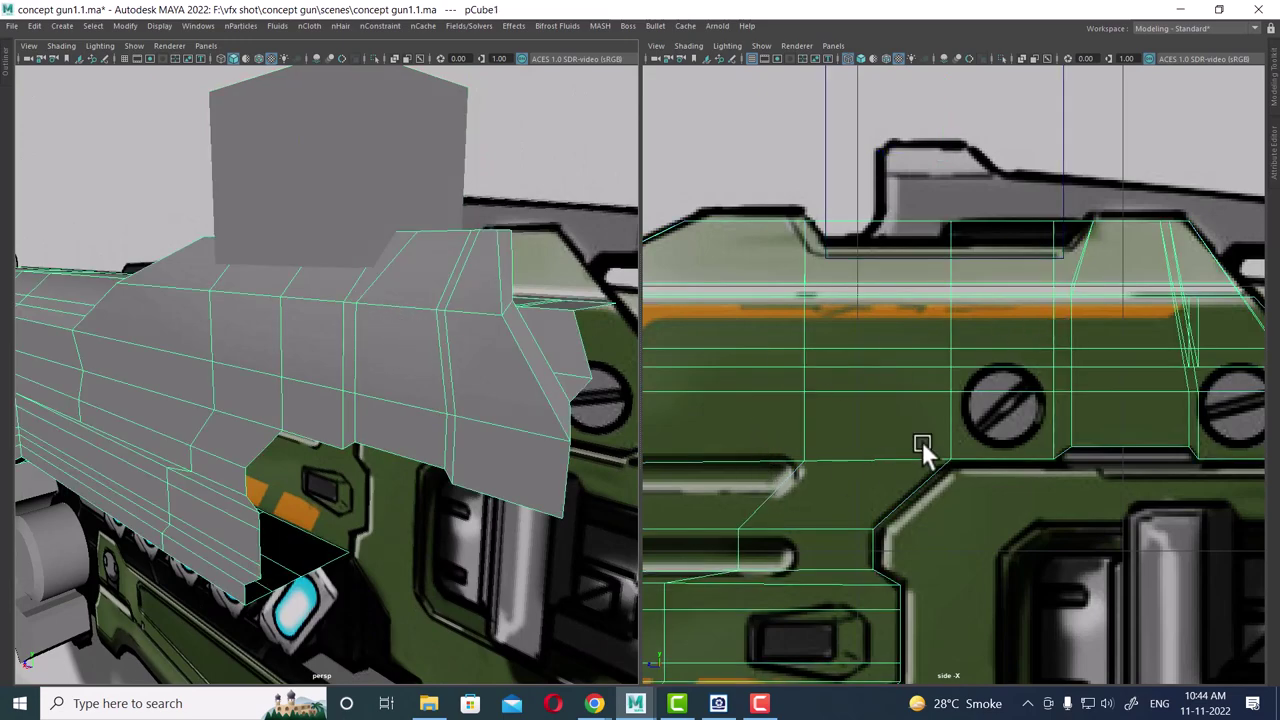
scroll(922, 441, down, 5)
alt+drag(630, 440, 422, 460)
right_drag(424, 368, 805, 404)
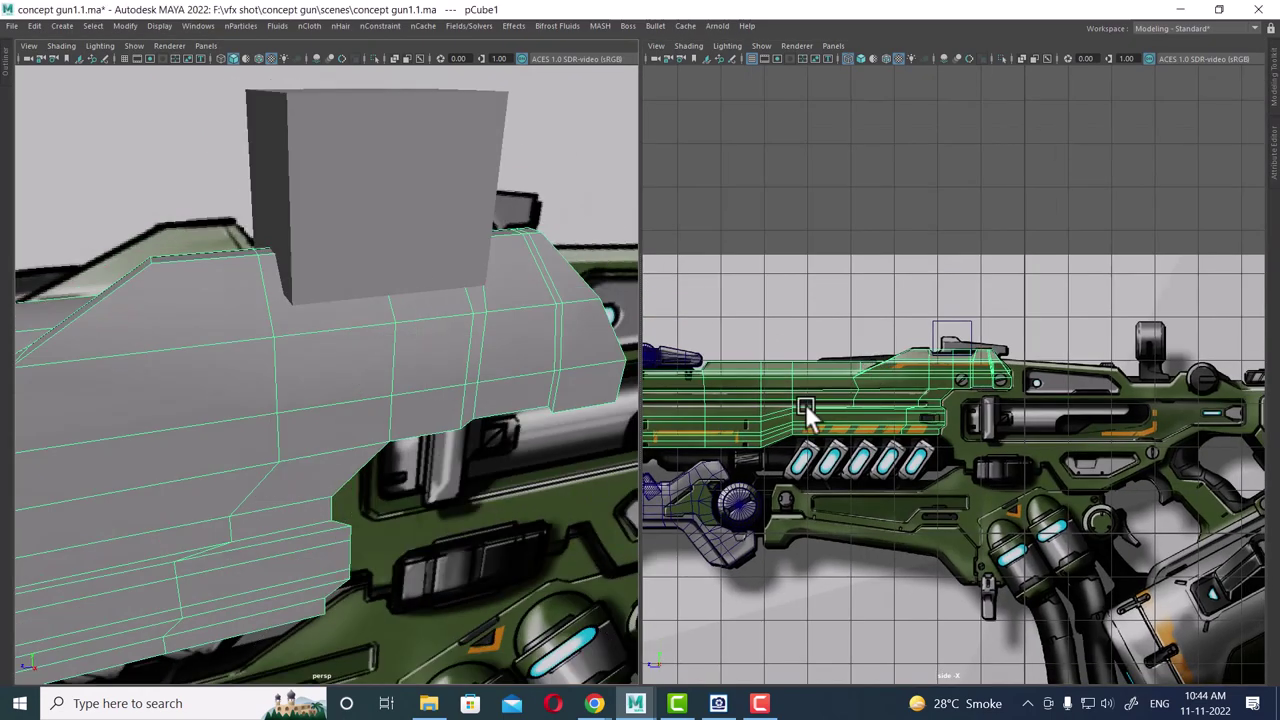
scroll(886, 366, up, 2)
- Raise pCube3 slightly along Y to frame the rear sight
click(403, 221)
scroll(1106, 482, up, 3)
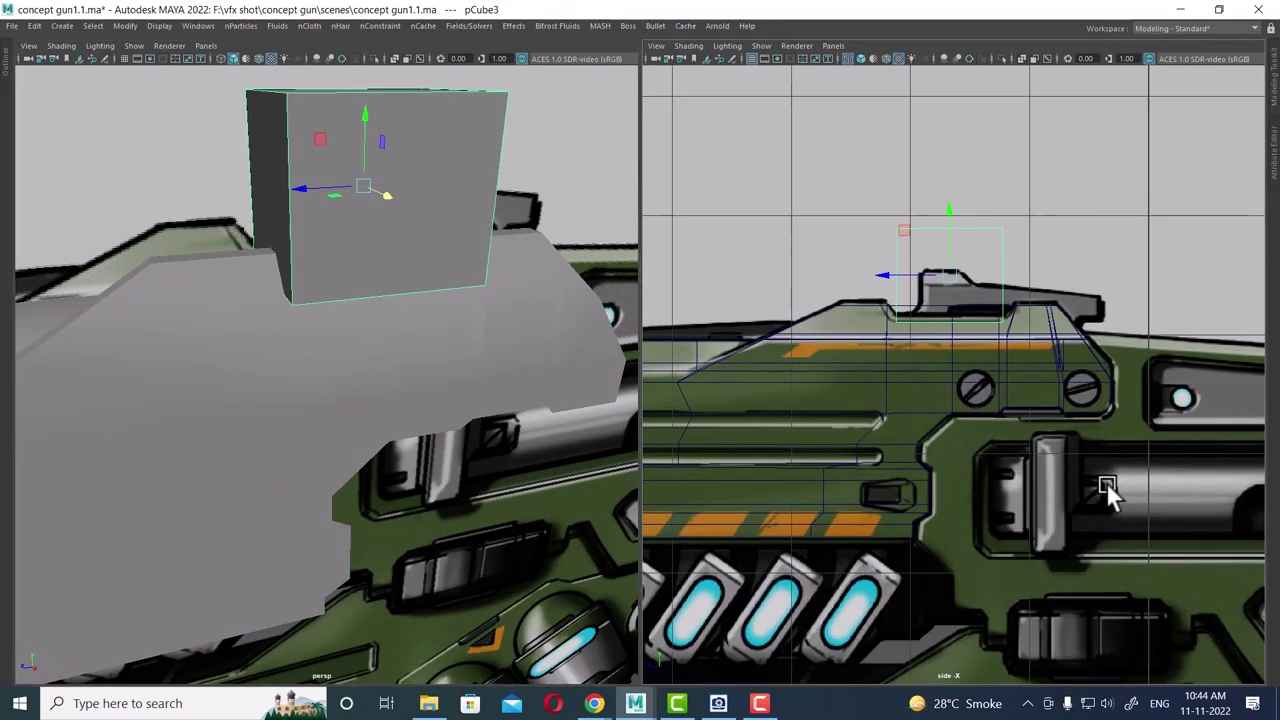
scroll(992, 325, up, 2)
scroll(1015, 400, up, 2)
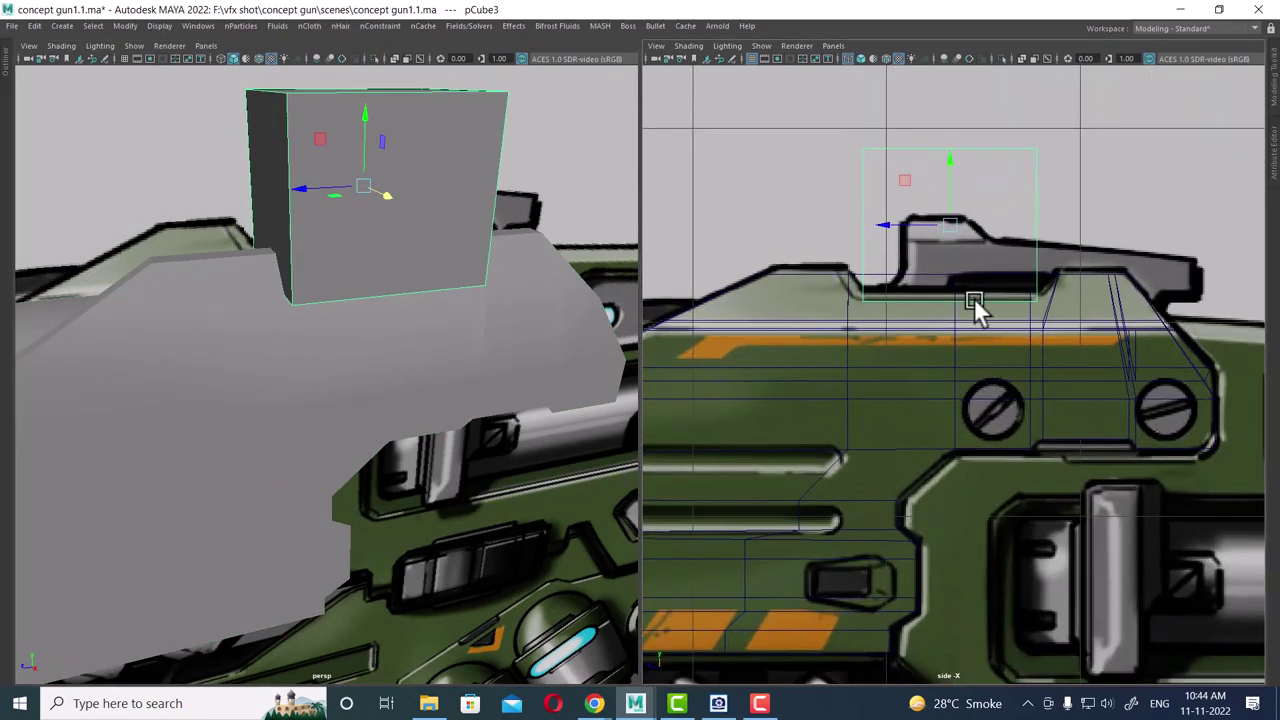
drag(950, 170, 953, 167)
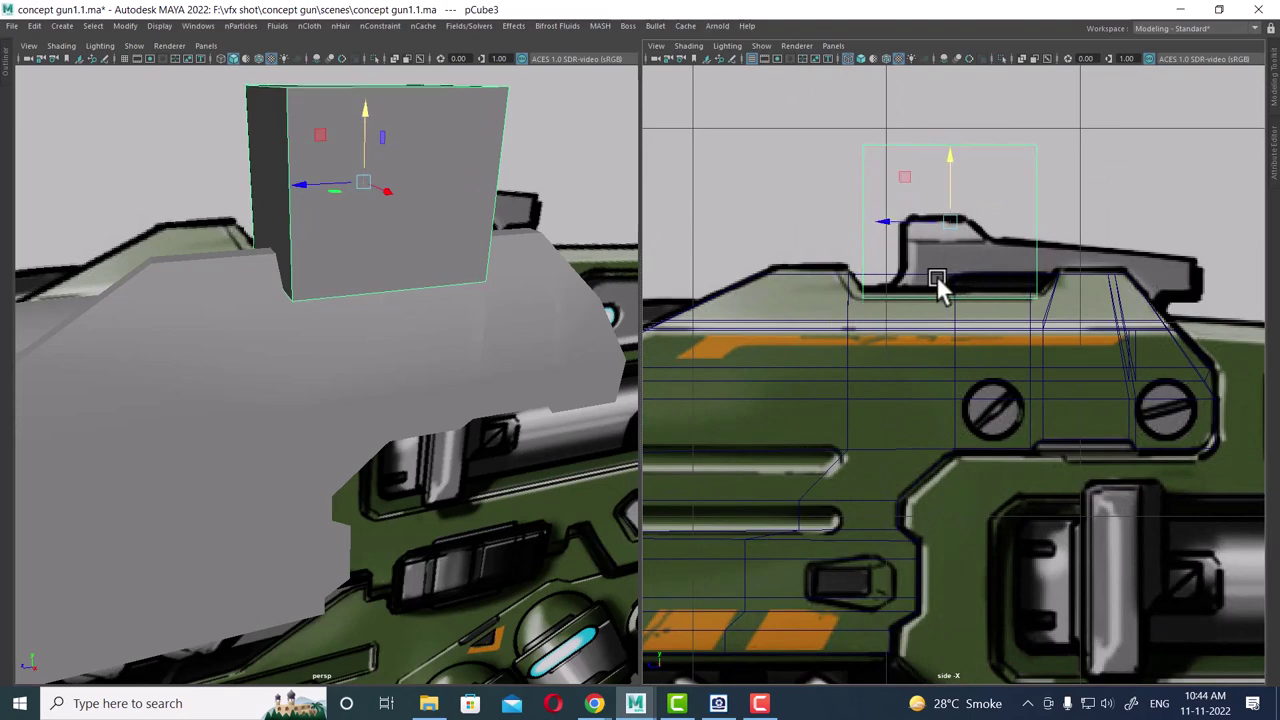
click(313, 347)
mouse_move(313, 346)
alt+mouse_down()
mouse_move(430, 515)
mouse_move(418, 531)
alt+mouse_up()
- Create a polygon cube and a polygon sphere beside the gun grip
click(418, 531)
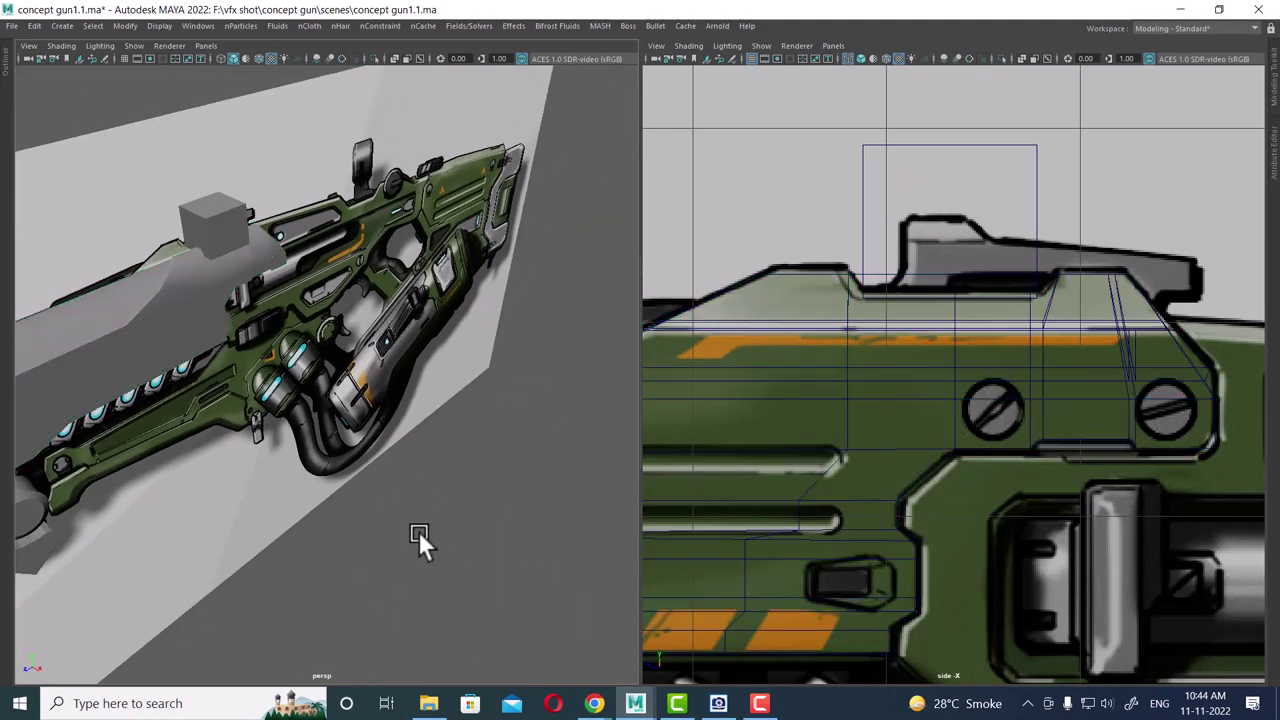
shift+right_drag(445, 432, 442, 464)
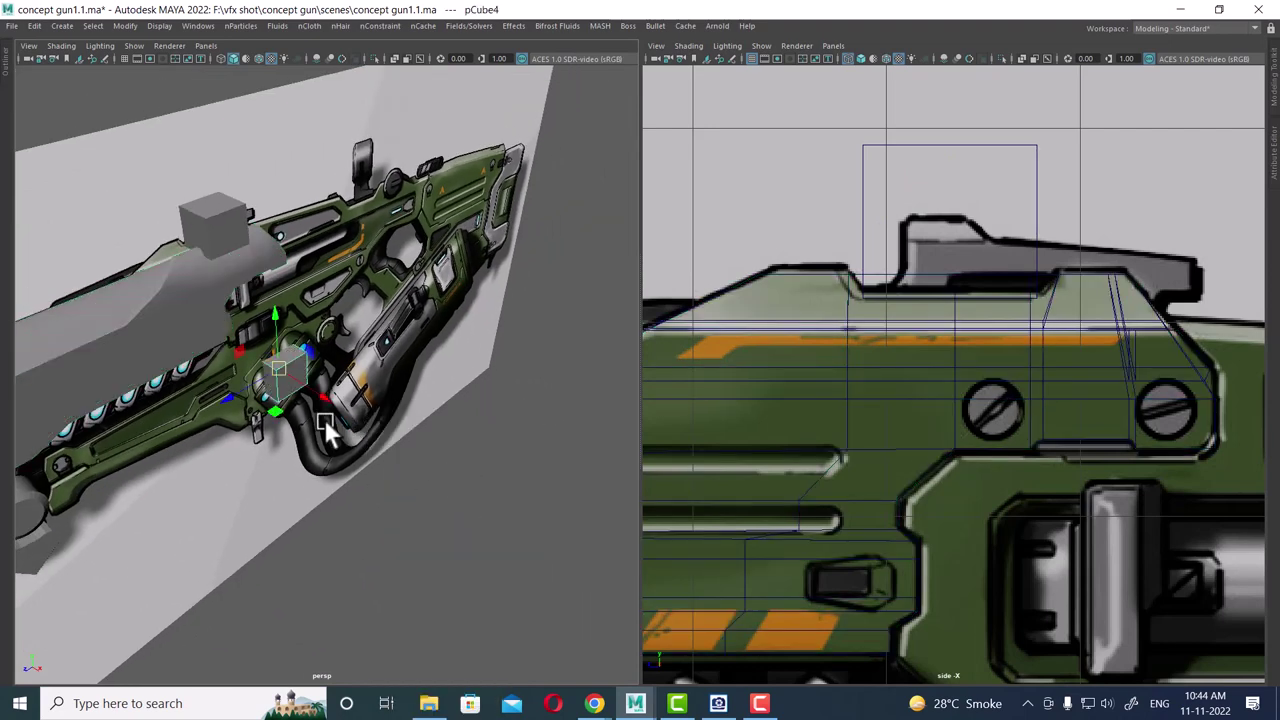
shift+right_drag(522, 352, 525, 465)
click(540, 431)
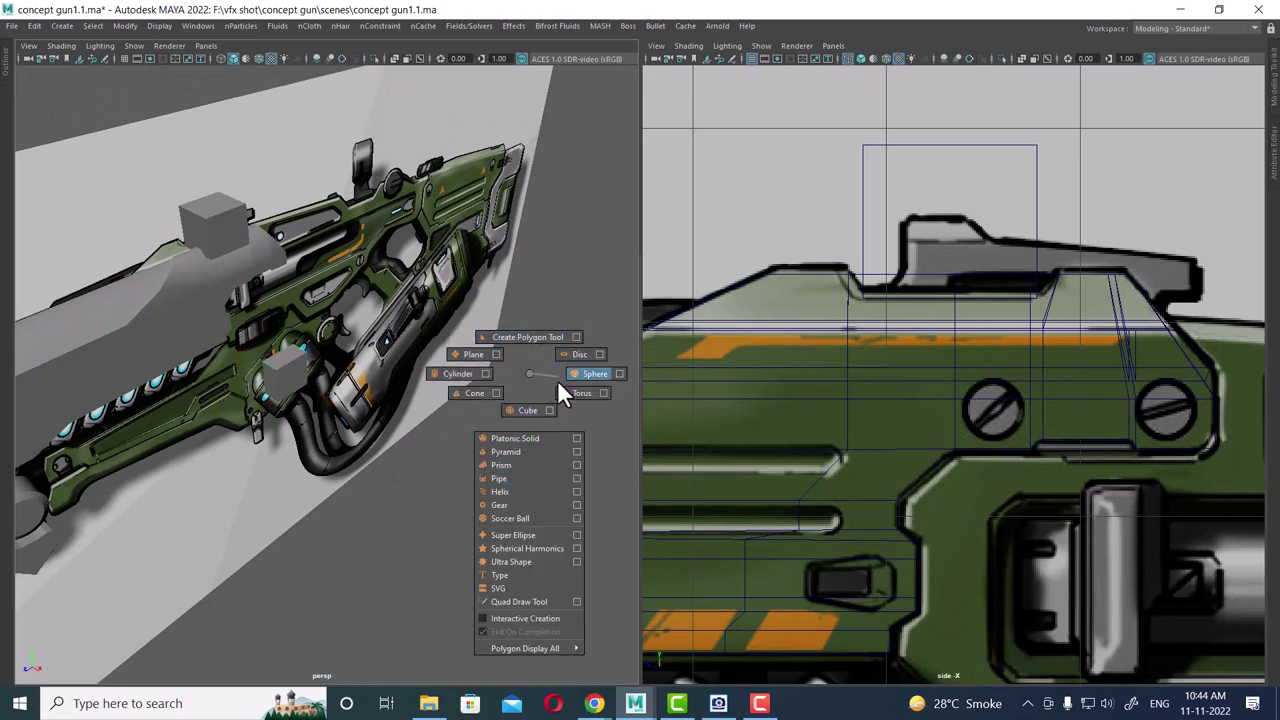
click(590, 373)
- Move pSphere1 below and to the right of the gun
scroll(295, 408, up, 3)
scroll(348, 468, up, 2)
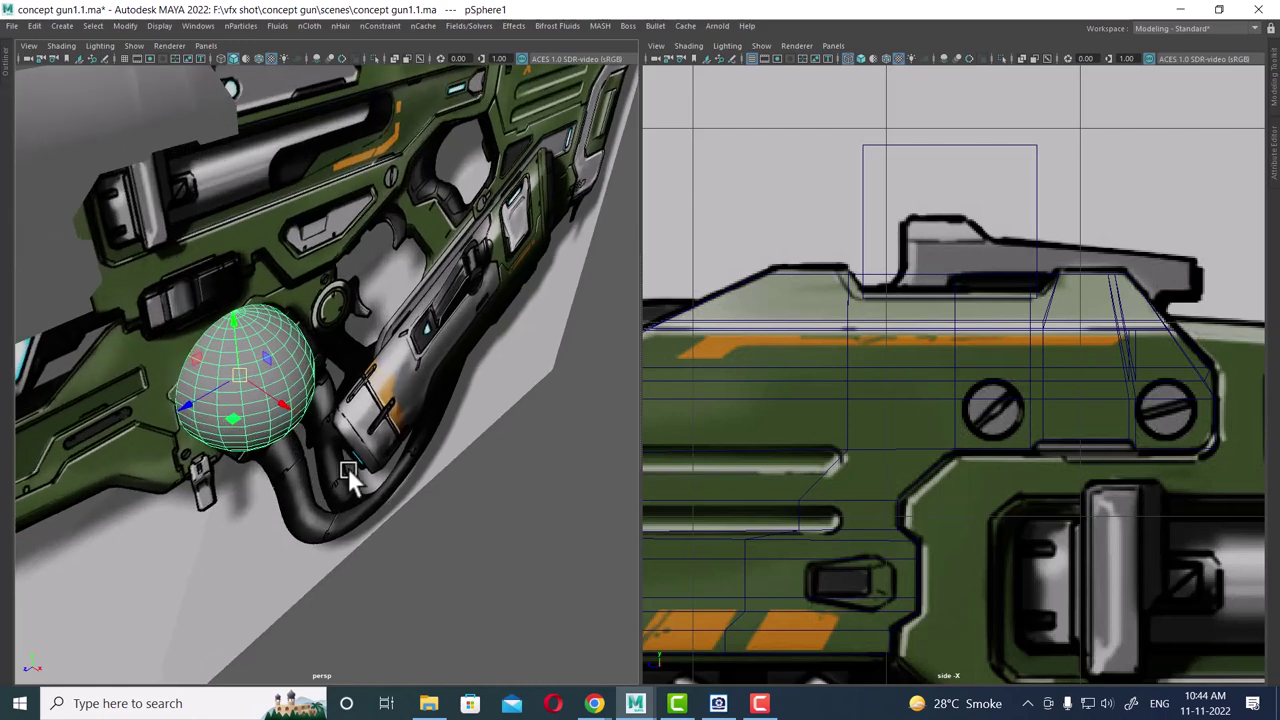
scroll(364, 350, up, 2)
drag(244, 440, 546, 495)
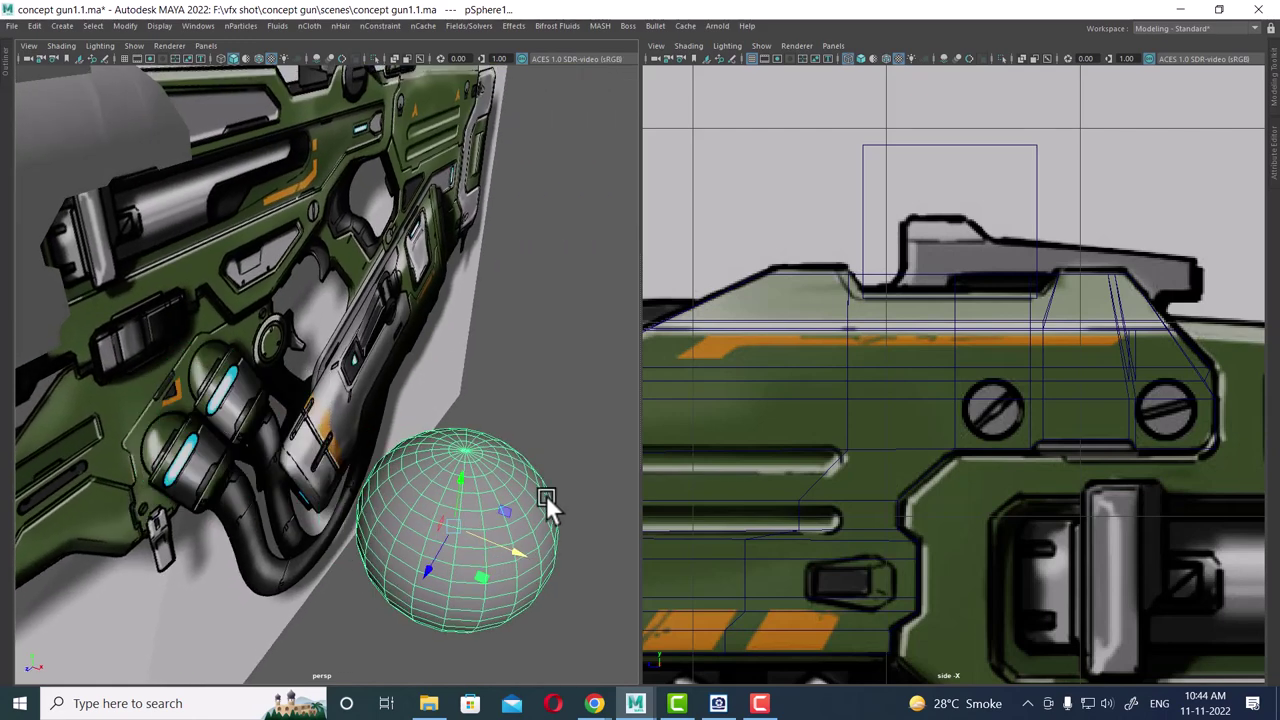
click(572, 488)
click(504, 549)
drag(504, 548, 594, 562)
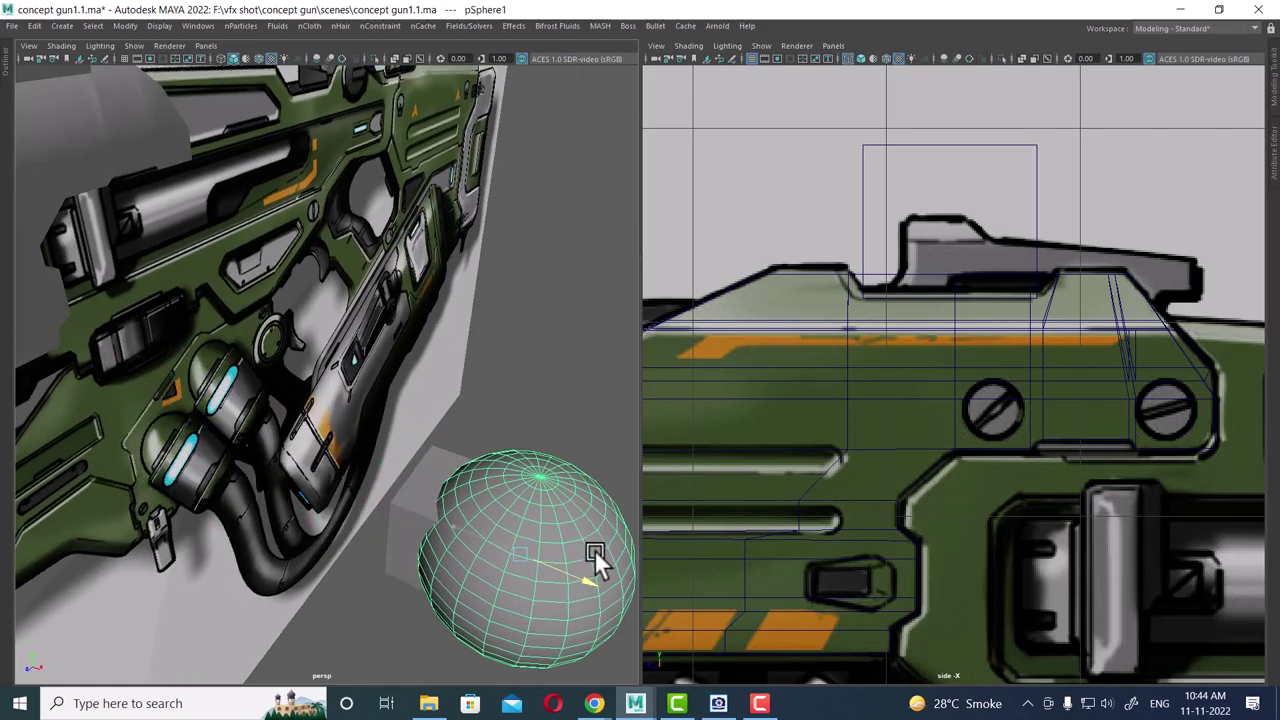
- Scale pCube4 up so its corner overlaps the sphere, then select pSphere1
click(423, 517)
scroll(506, 534, up, 2)
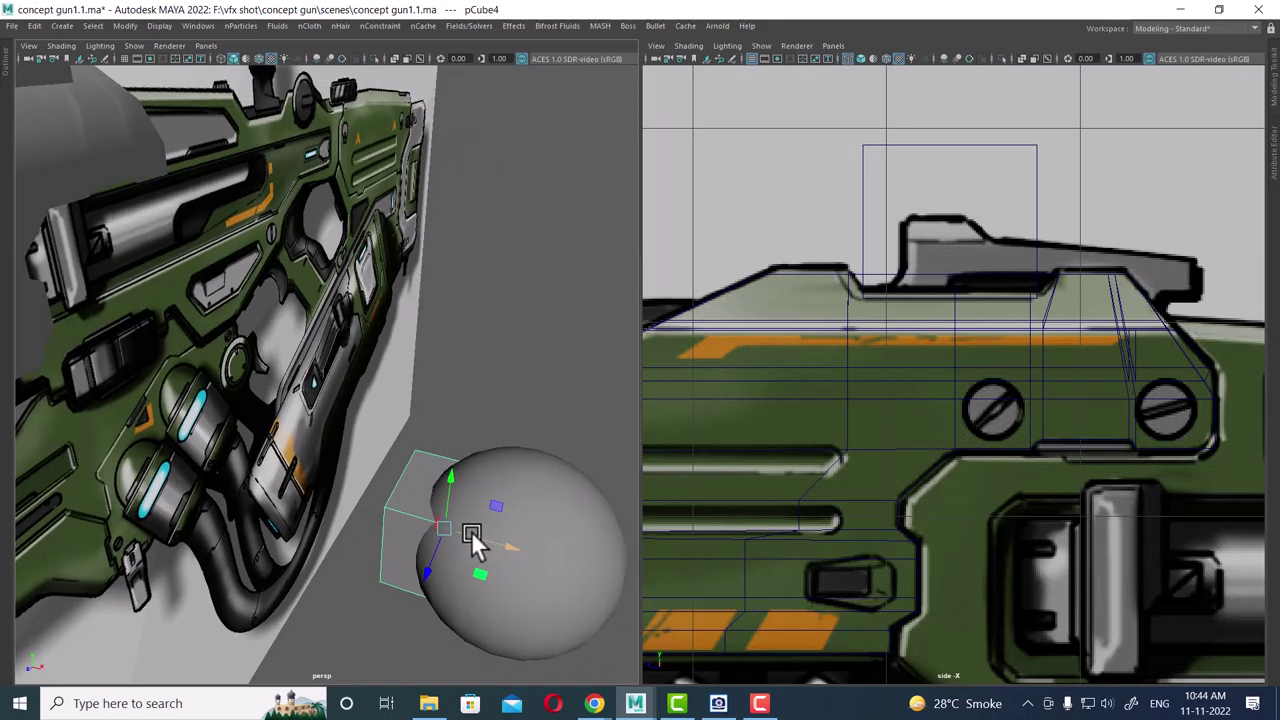
key(r)
mouse_move(447, 530)
mouse_down()
mouse_move(510, 509)
mouse_move(491, 541)
mouse_move(477, 526)
mouse_move(523, 527)
mouse_up()
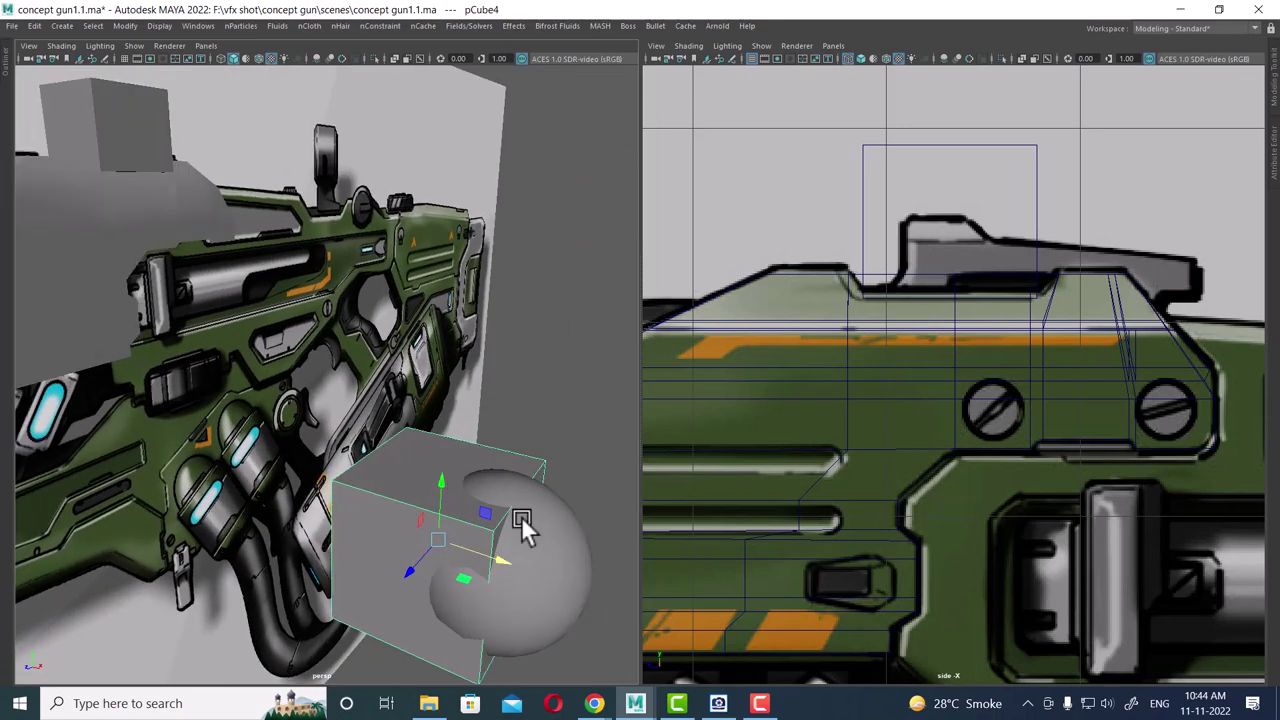
click(562, 547)
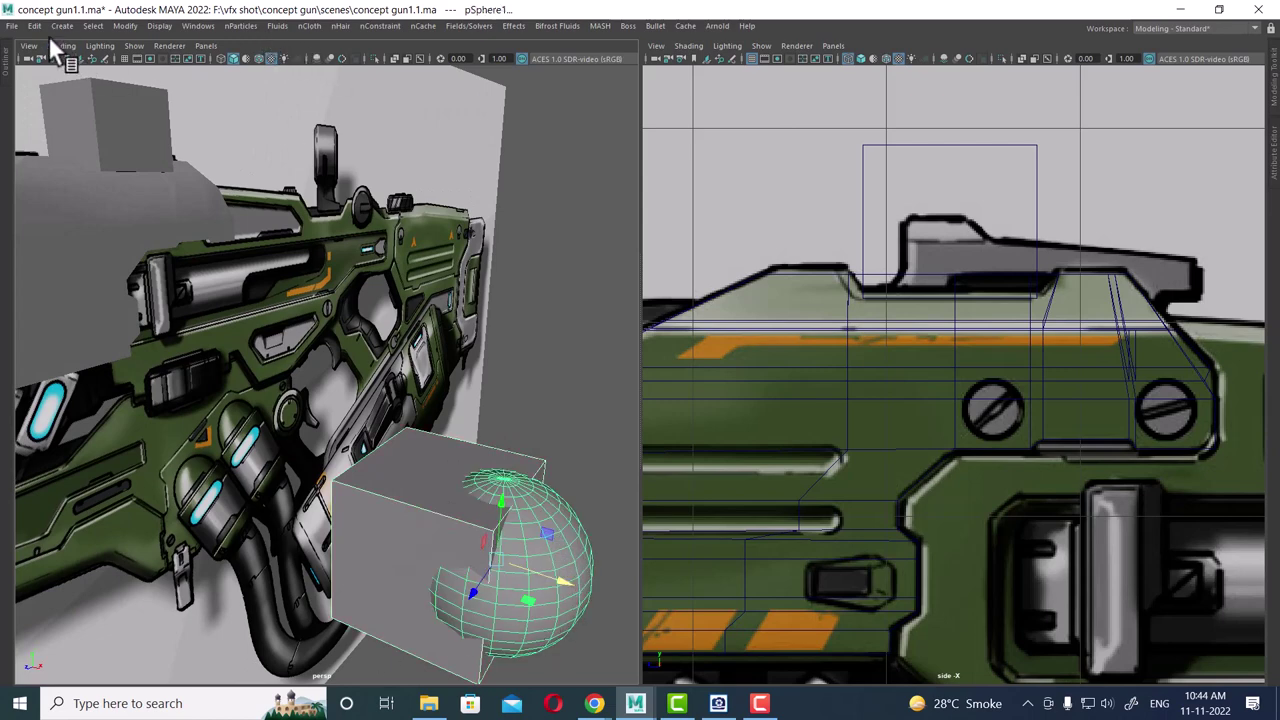
alt+drag(372, 190, 411, 265)
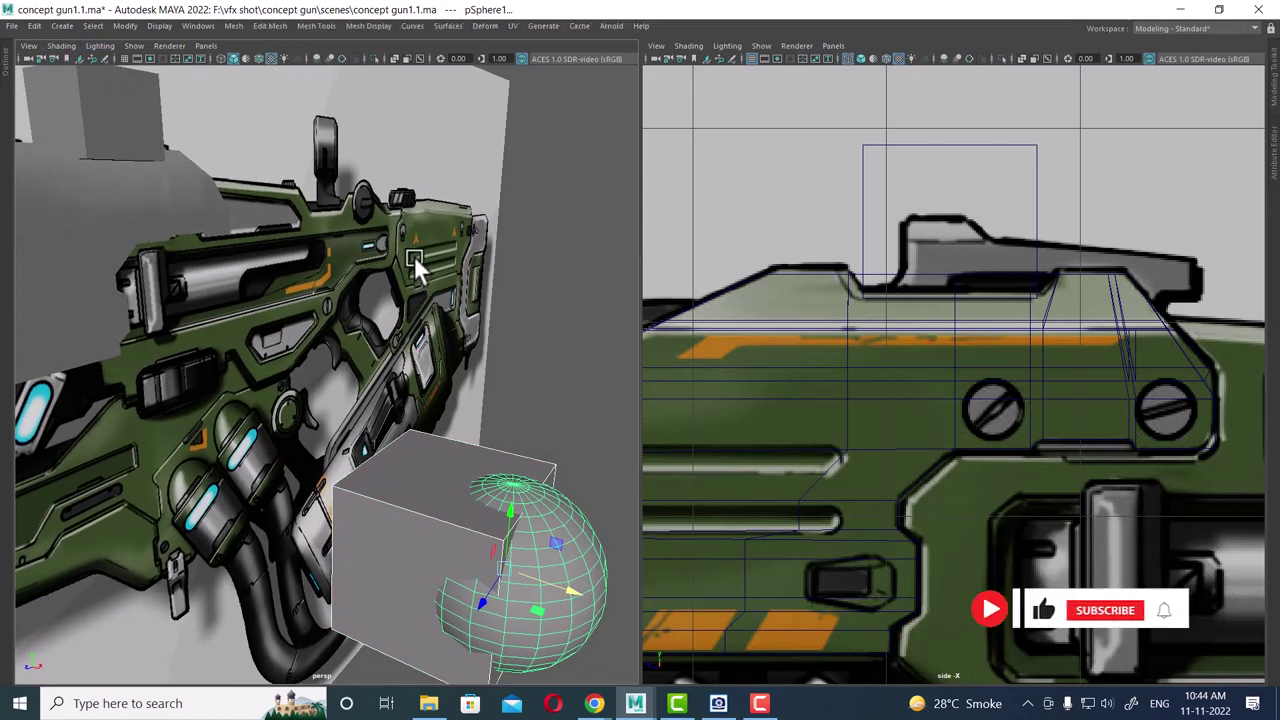
- Tear off the Booleans menu and test a Difference cutting the sphere out of pCube4
key(F2)
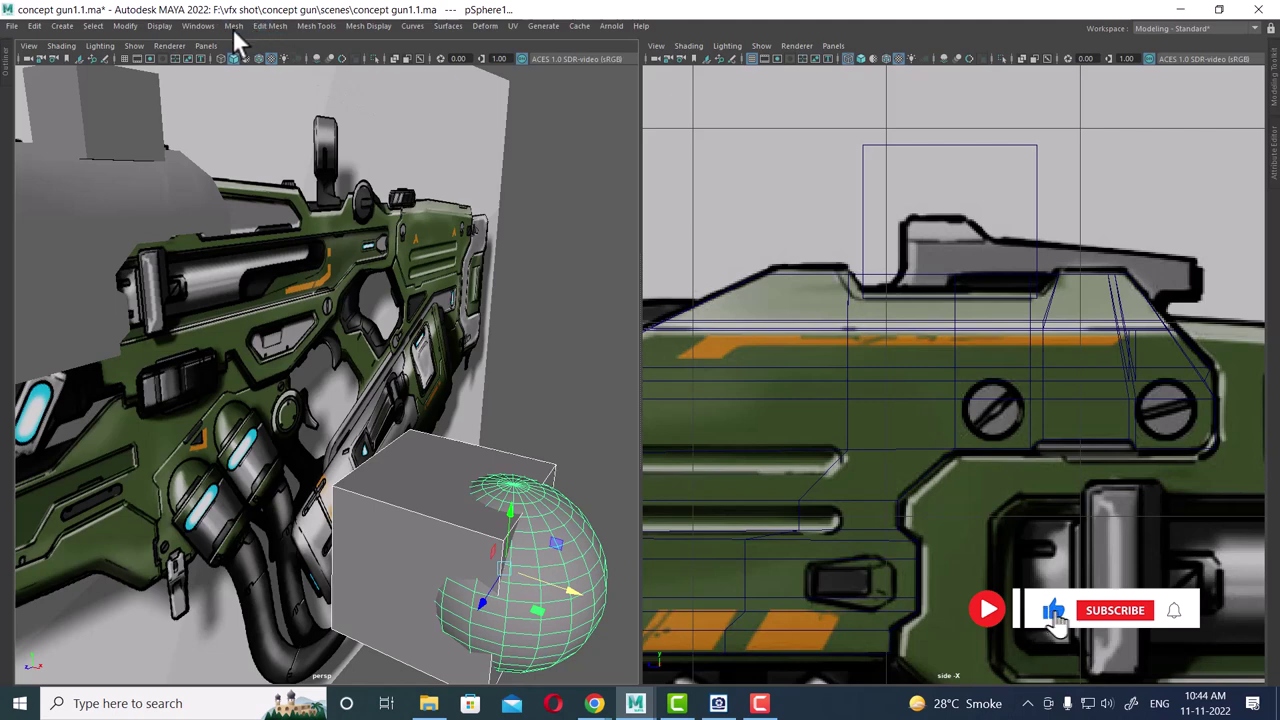
click(233, 28)
click(400, 56)
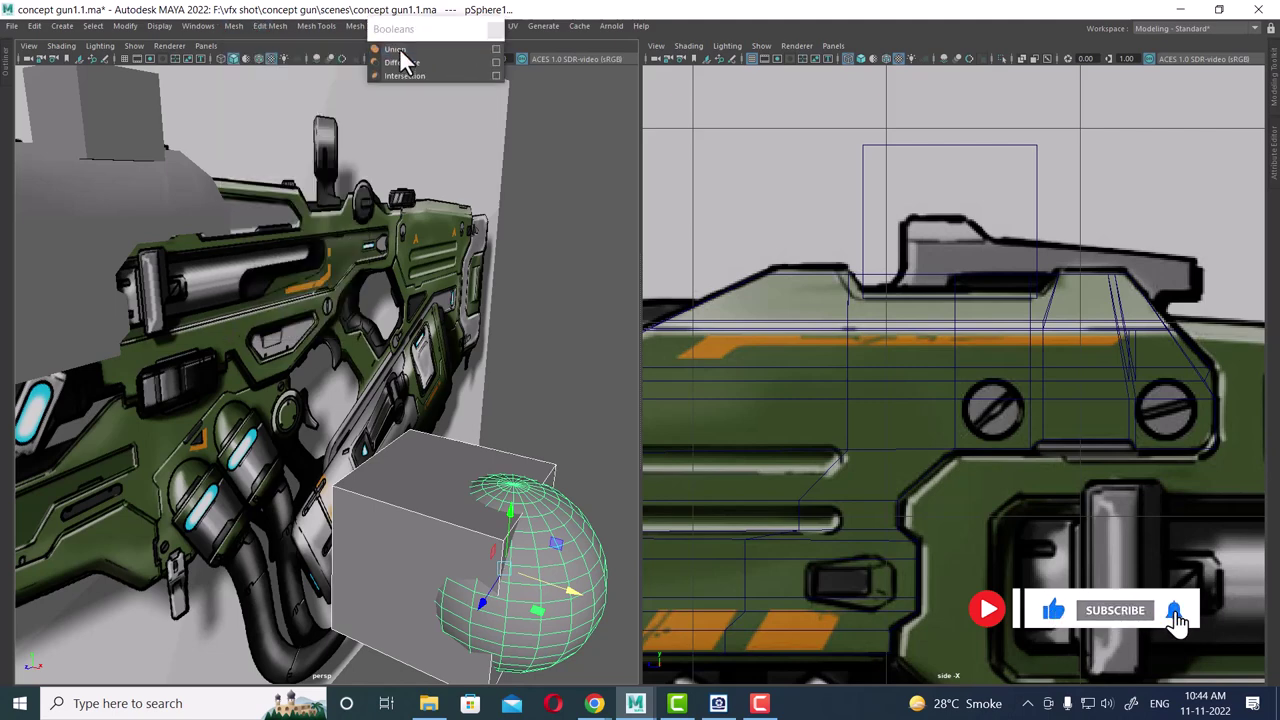
click(415, 64)
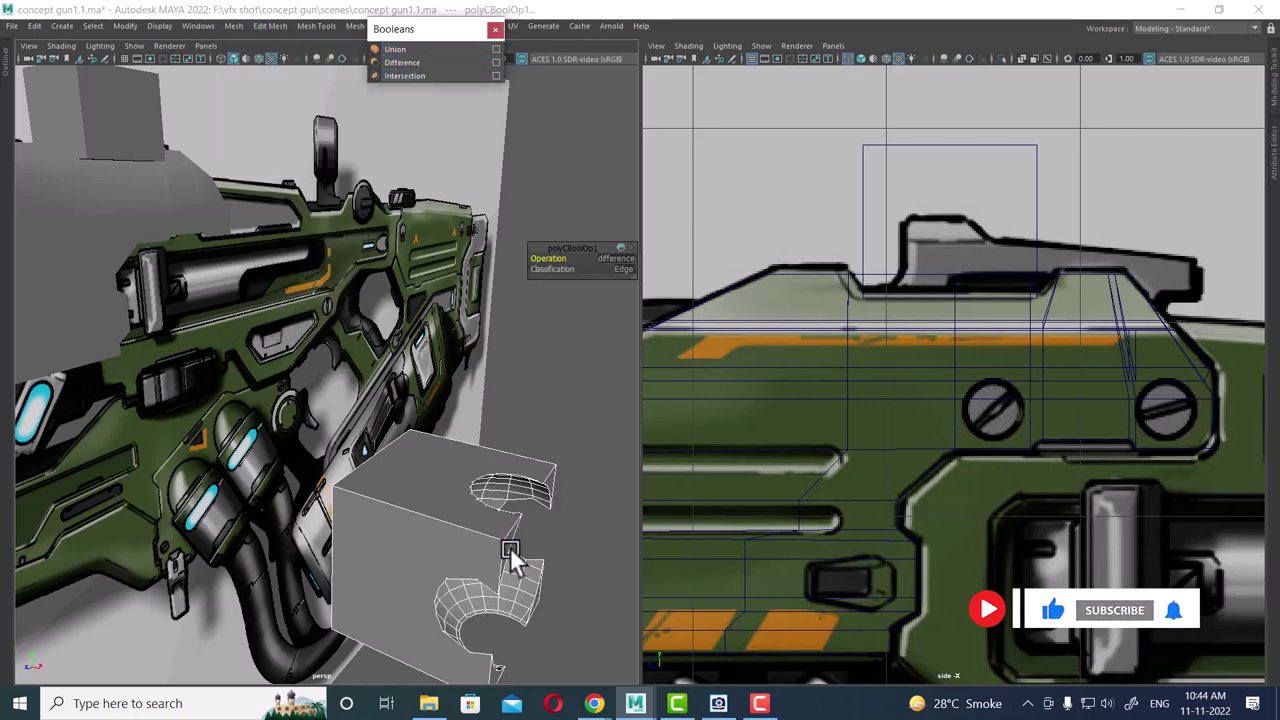
mouse_move(510, 547)
alt+mouse_down()
mouse_move(468, 499)
mouse_move(494, 484)
alt+mouse_up()
key(ctrl+z)
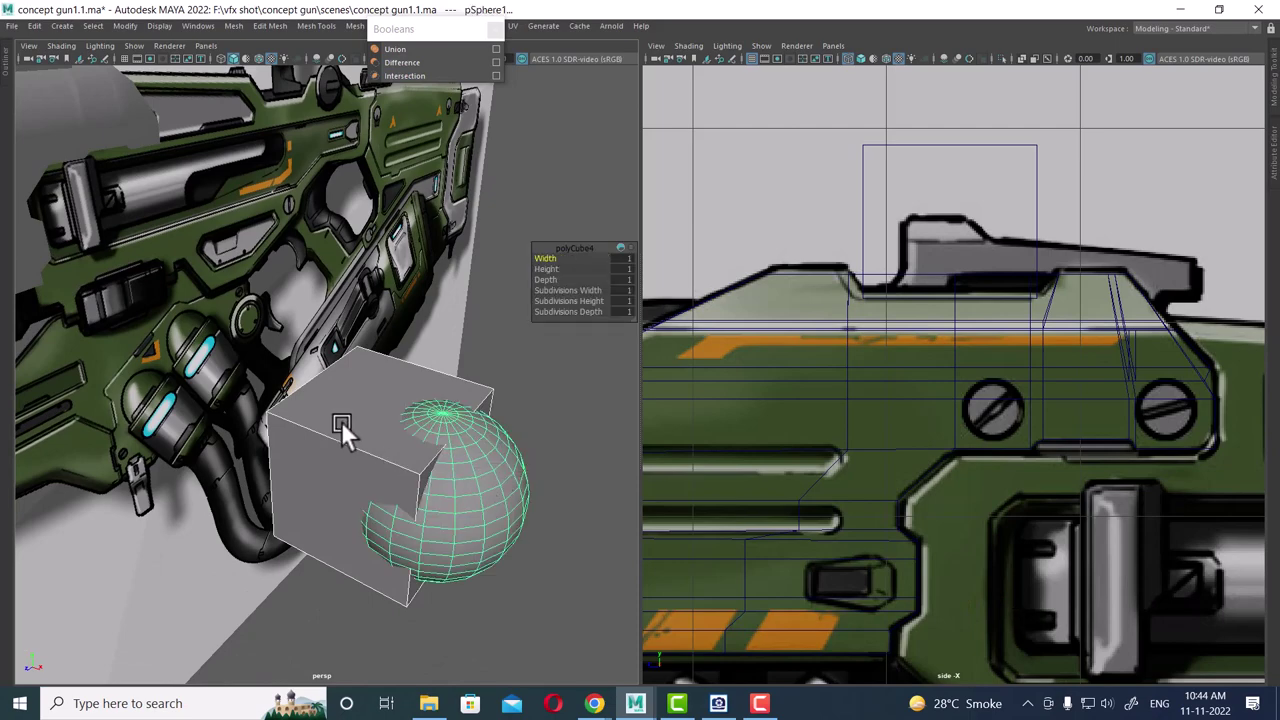
click(341, 423)
shift+click(464, 496)
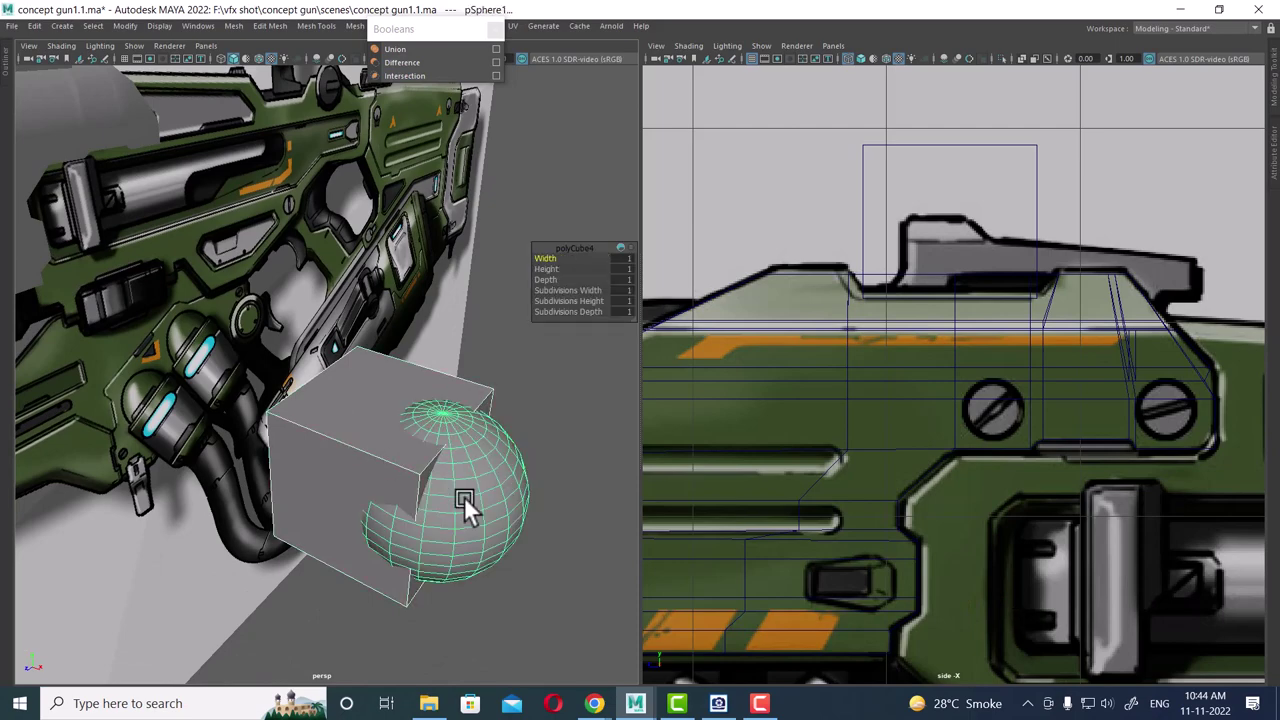
click(414, 62)
- Boolean-subtract the small pCube3 from the gun body to carve the top notch
mouse_move(312, 426)
alt+mouse_down()
mouse_move(426, 549)
mouse_move(380, 540)
mouse_move(183, 408)
alt+mouse_up()
click(183, 408)
click(253, 246)
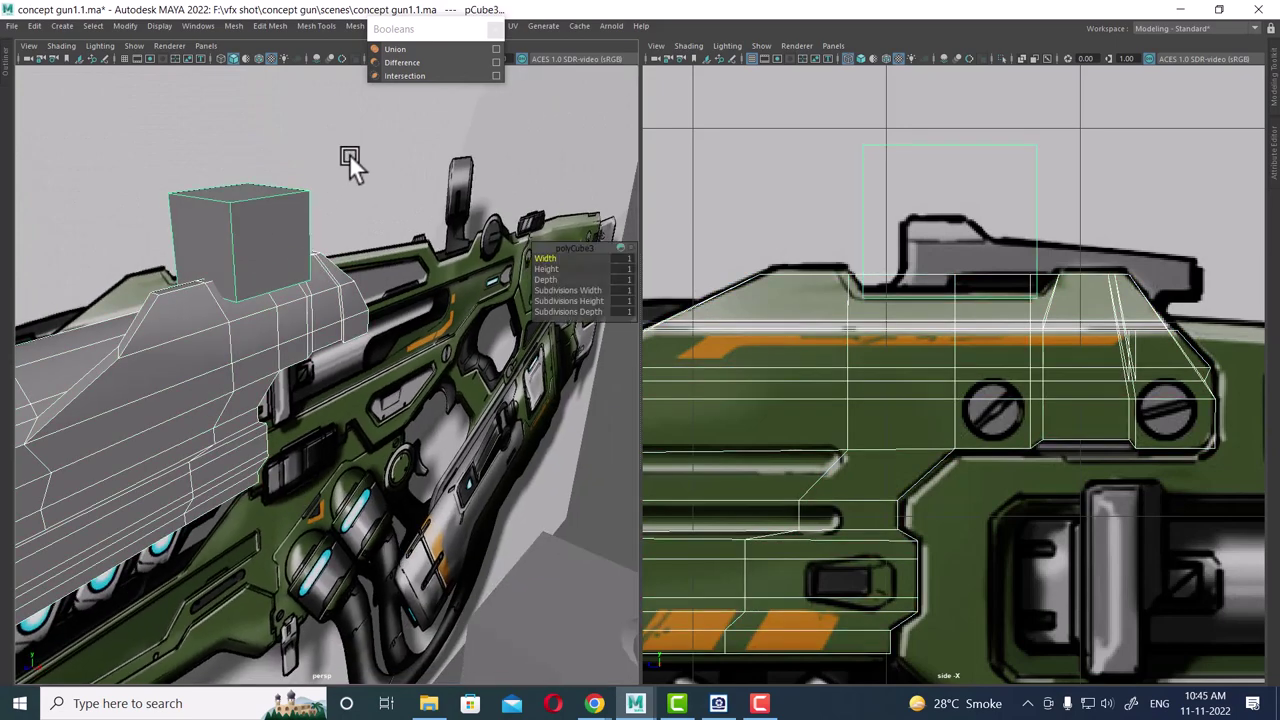
click(422, 64)
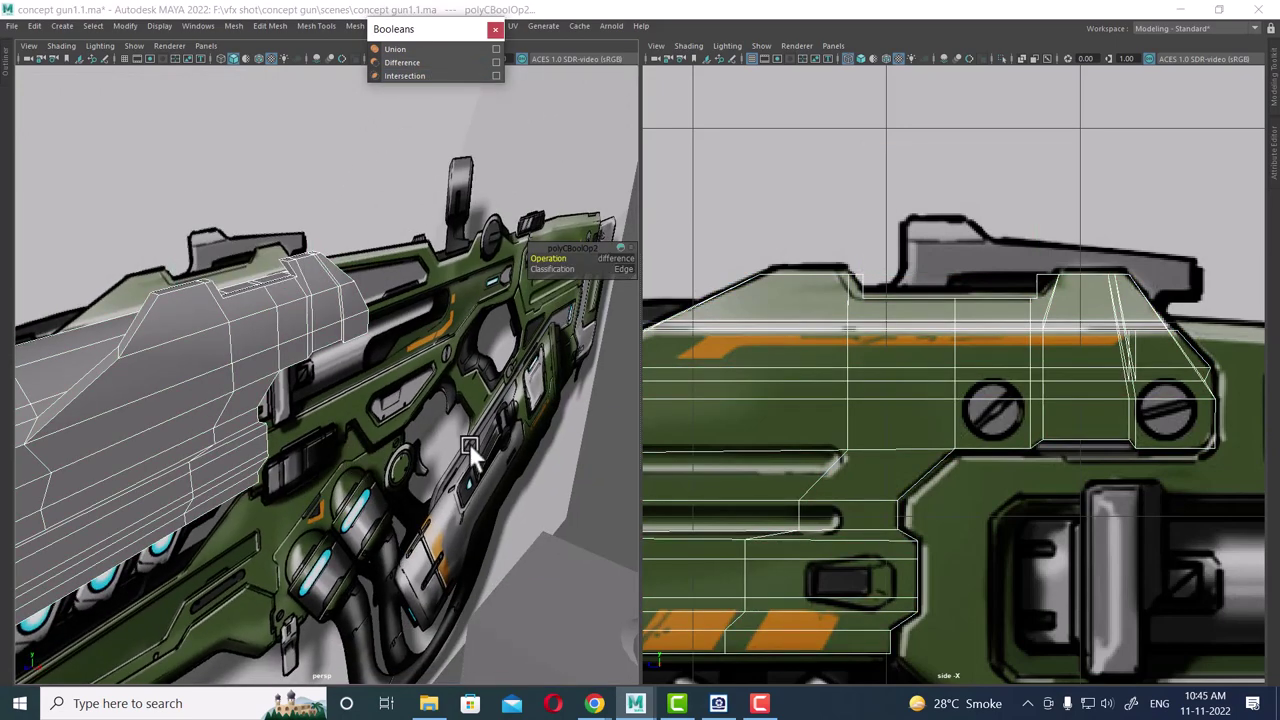
mouse_move(471, 457)
alt+mouse_down()
mouse_move(306, 438)
mouse_move(403, 329)
mouse_move(380, 449)
mouse_move(420, 486)
alt+mouse_up()
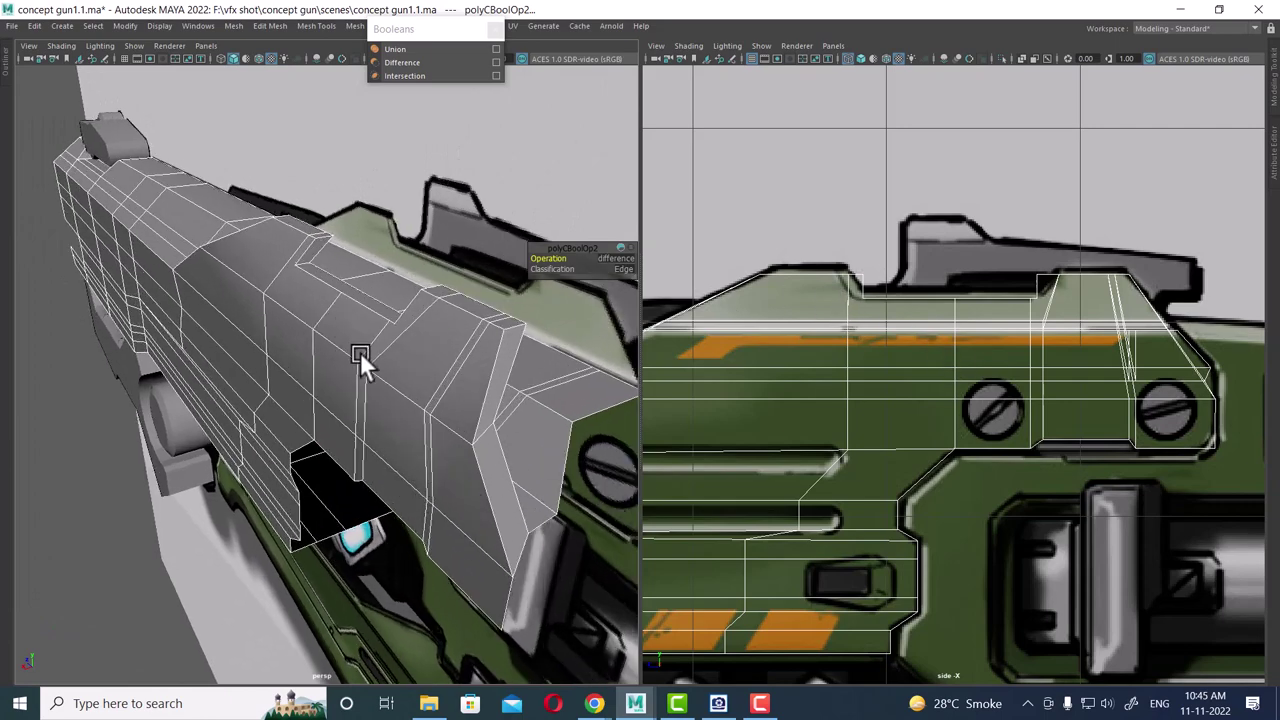
- Zoom in on the new notch and bring up the polygon tools marking menu
mouse_move(405, 362)
alt+mouse_down()
mouse_move(452, 333)
mouse_move(334, 386)
mouse_move(432, 421)
mouse_move(316, 399)
mouse_move(339, 420)
mouse_move(432, 440)
mouse_move(362, 410)
mouse_move(224, 425)
mouse_move(439, 420)
alt+mouse_up()
mouse_move(400, 403)
alt+mouse_down()
mouse_move(451, 406)
mouse_move(445, 460)
mouse_move(423, 414)
mouse_move(480, 434)
mouse_move(336, 356)
alt+mouse_up()
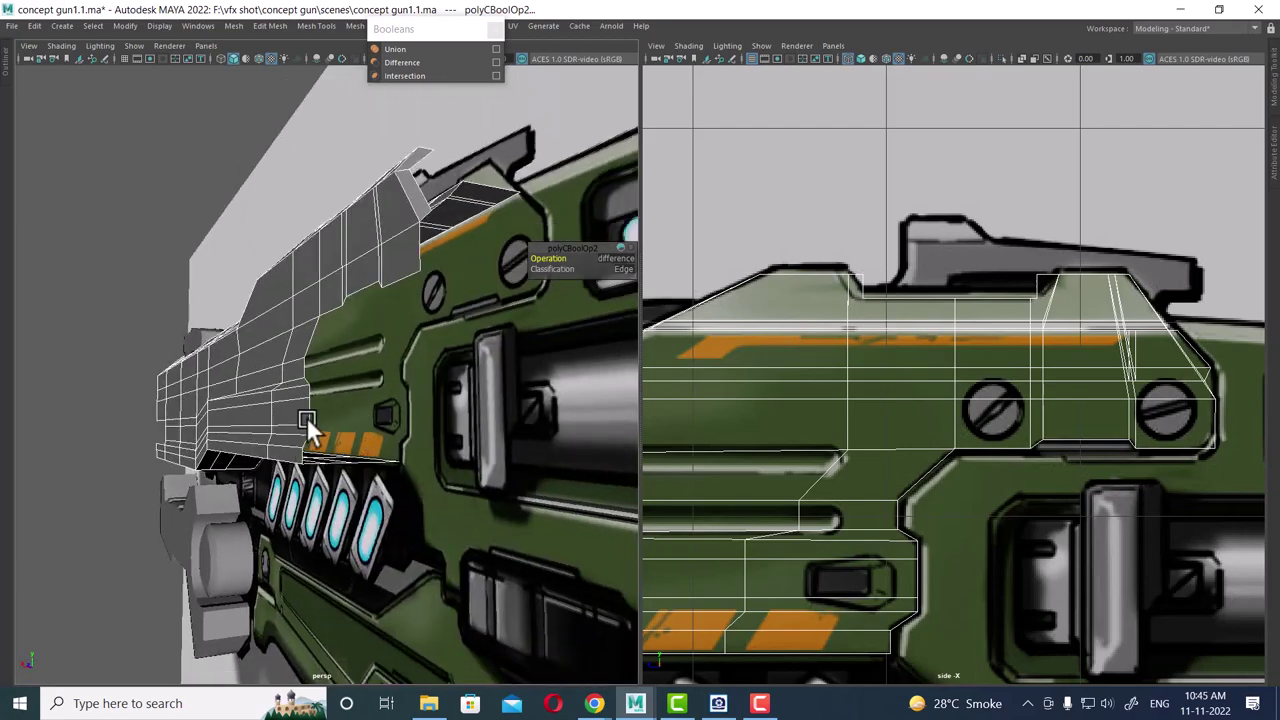
mouse_move(307, 425)
alt+mouse_down()
mouse_move(303, 461)
mouse_move(350, 457)
mouse_move(333, 371)
alt+mouse_up()
mouse_move(333, 371)
alt+right_down()
mouse_move(428, 490)
mouse_move(424, 479)
alt+right_up()
mouse_move(365, 374)
alt+middle_down()
mouse_move(349, 420)
mouse_move(390, 403)
alt+middle_up()
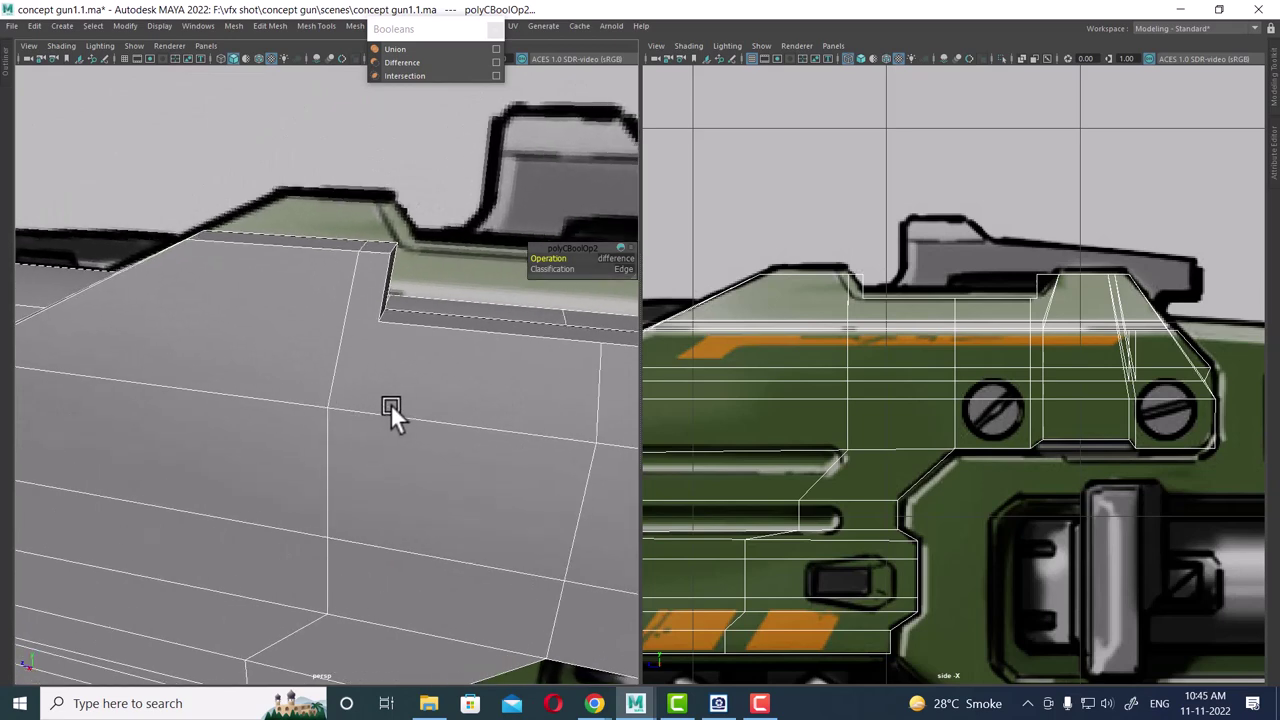
alt+drag(390, 403, 300, 423)
mouse_move(360, 380)
alt+middle_down()
mouse_move(346, 366)
mouse_move(404, 343)
alt+middle_up()
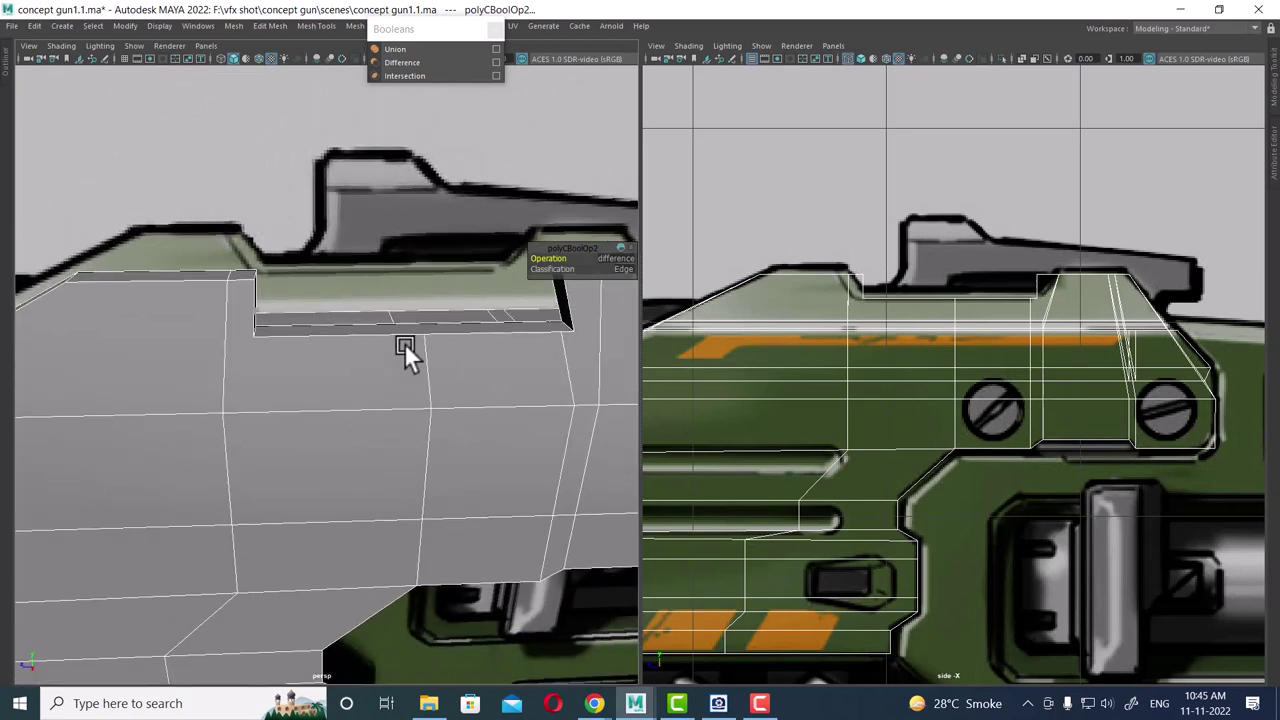
shift+right_click(404, 343)
- Multi-Cut a diagonal edge from the notch's lower left corner to the edge loop below
click(329, 345)
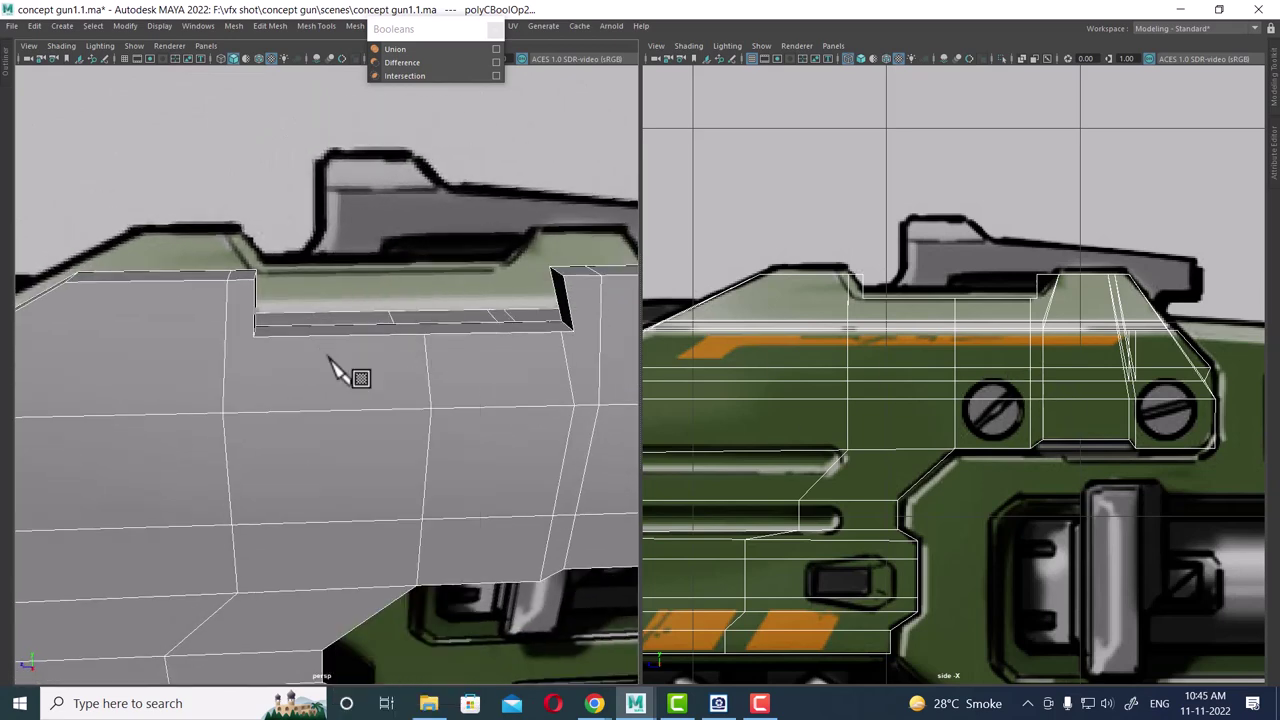
scroll(400, 366, up, 1)
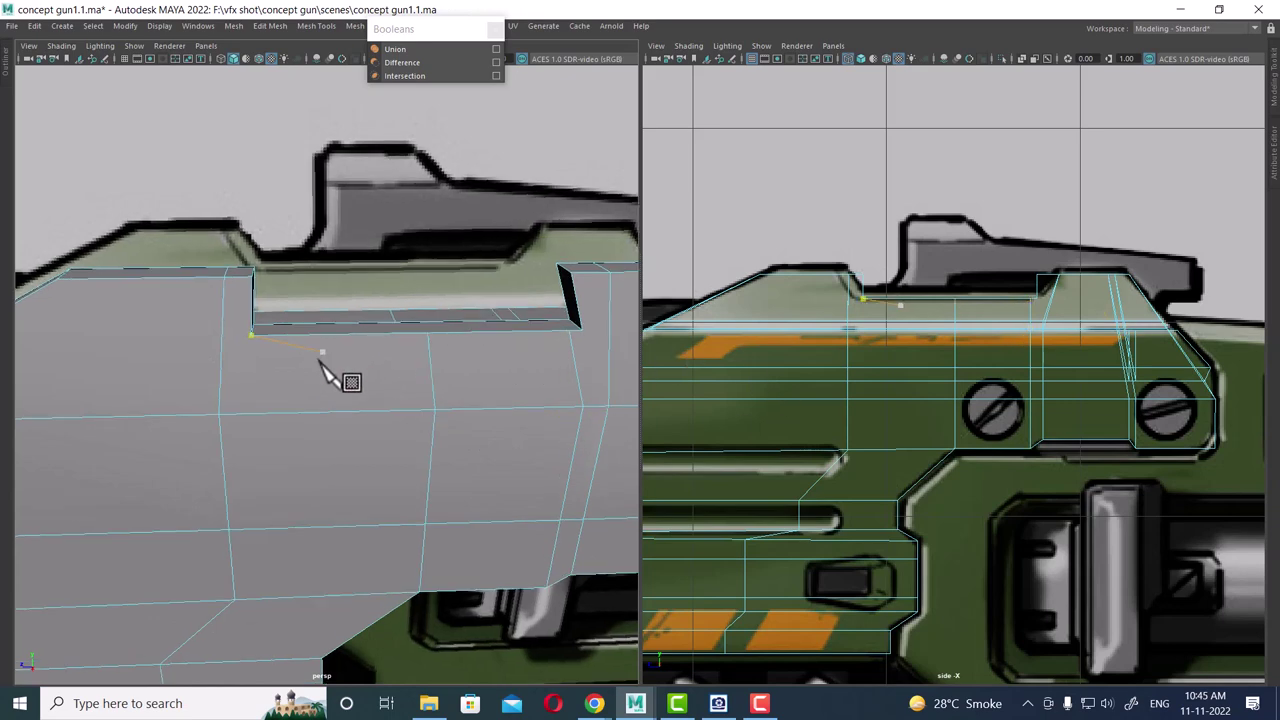
scroll(330, 366, up, 2)
click(233, 325)
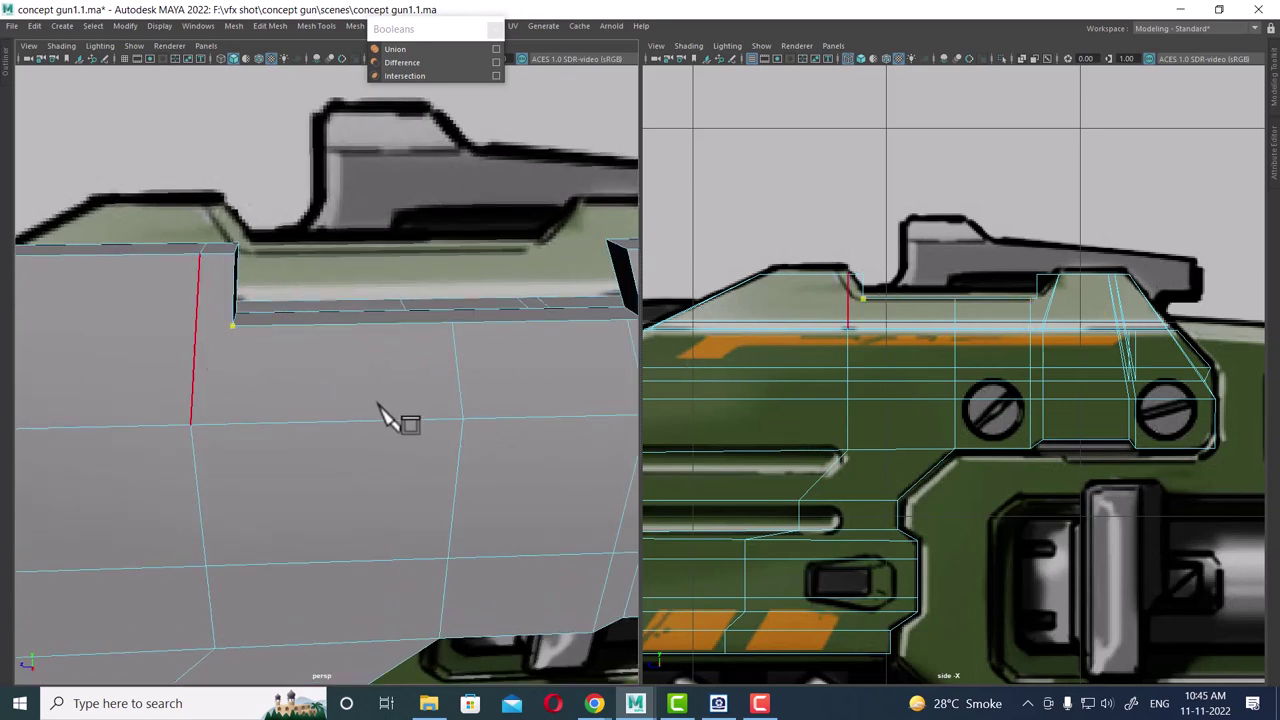
click(463, 412)
key(Return)
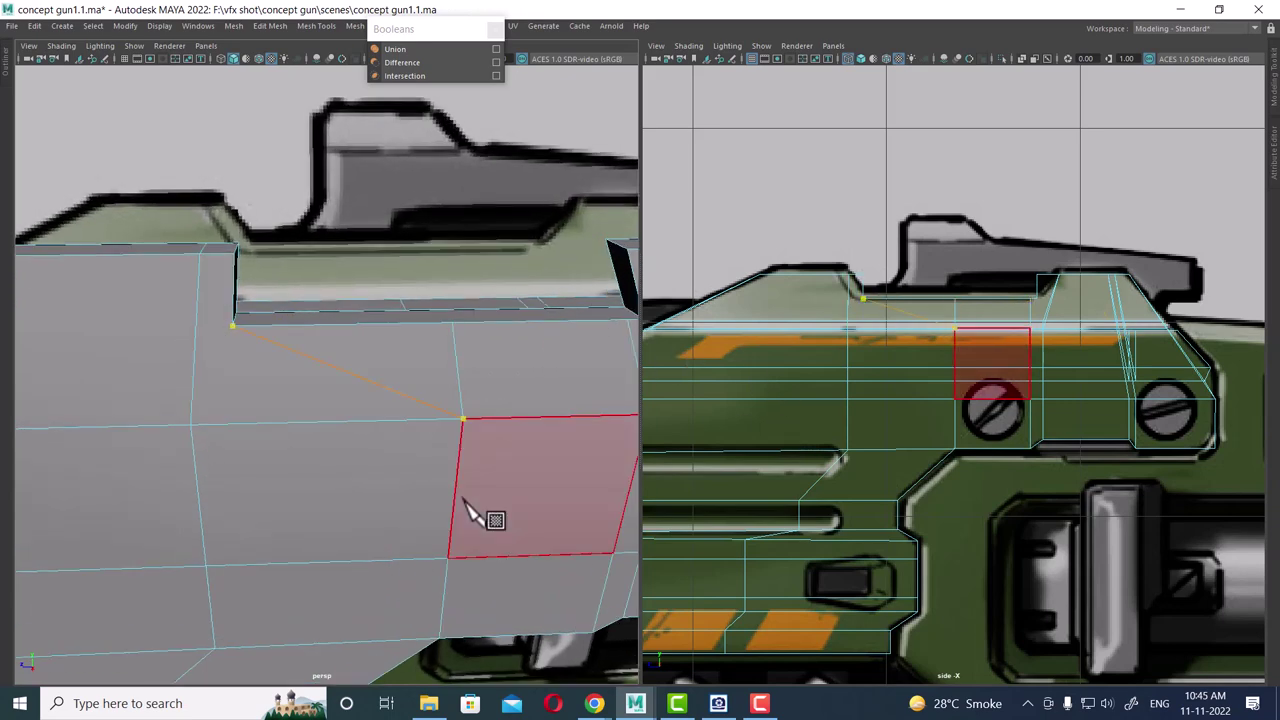
alt+middle_drag(471, 486, 365, 435)
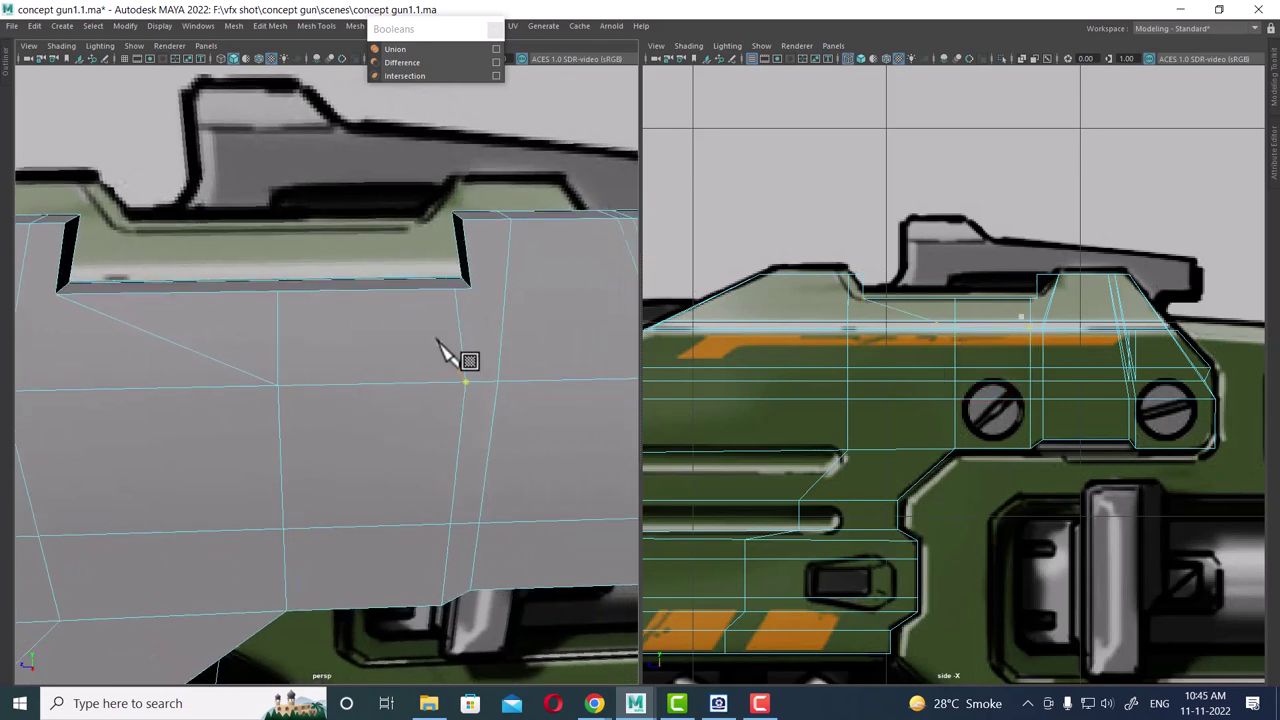
- Try nudging the notch's lower right corner vertex, then undo the move
click(416, 331)
alt+drag(416, 331, 492, 333)
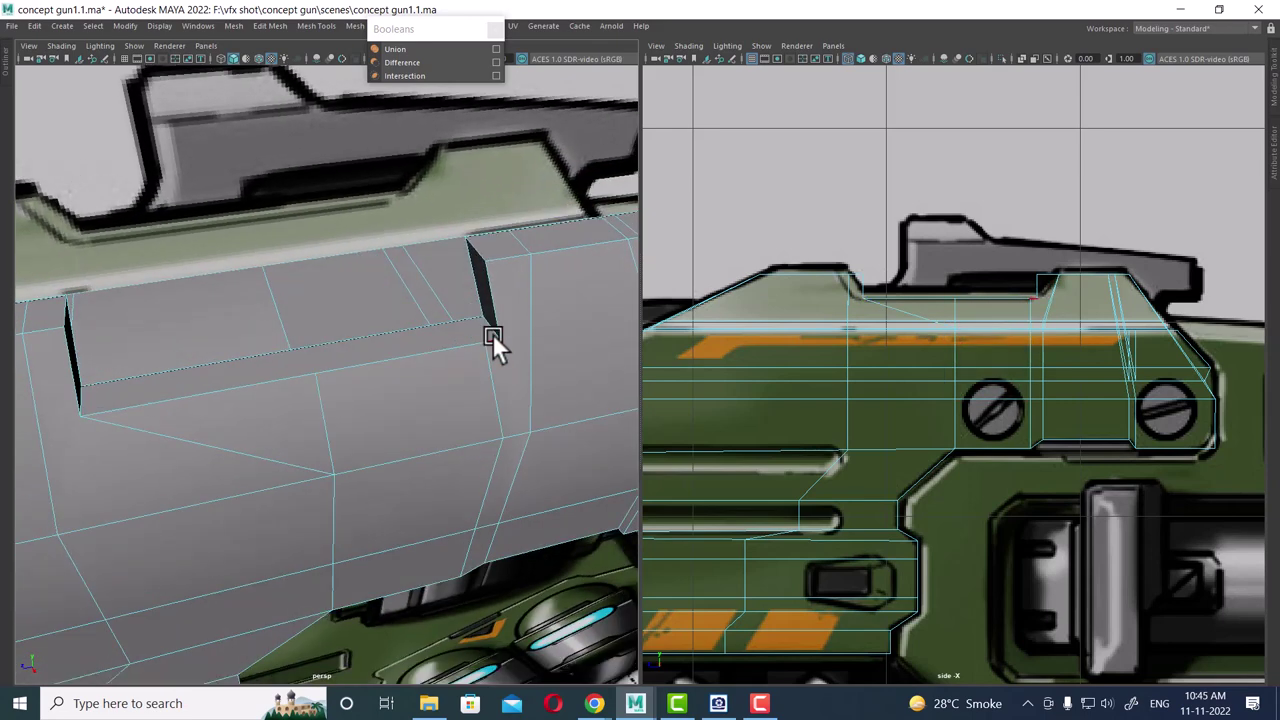
right_drag(492, 333, 324, 299)
alt+drag(479, 371, 382, 376)
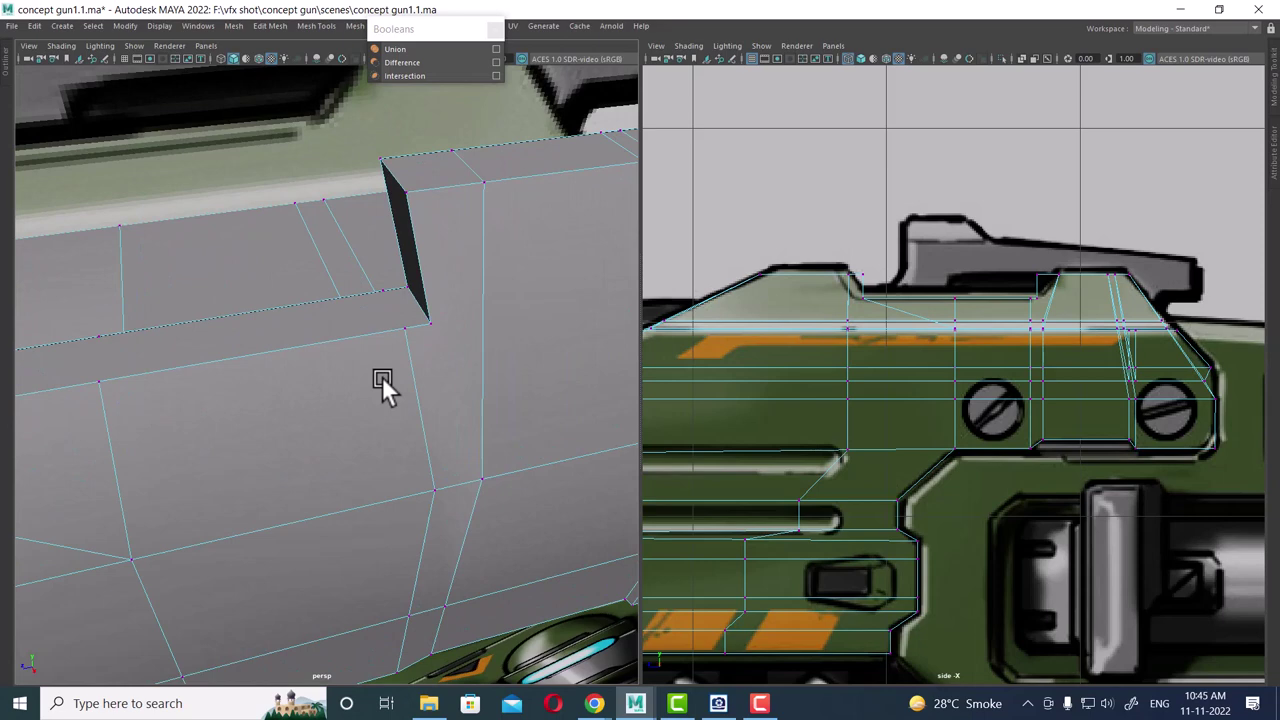
click(410, 323)
click(410, 325)
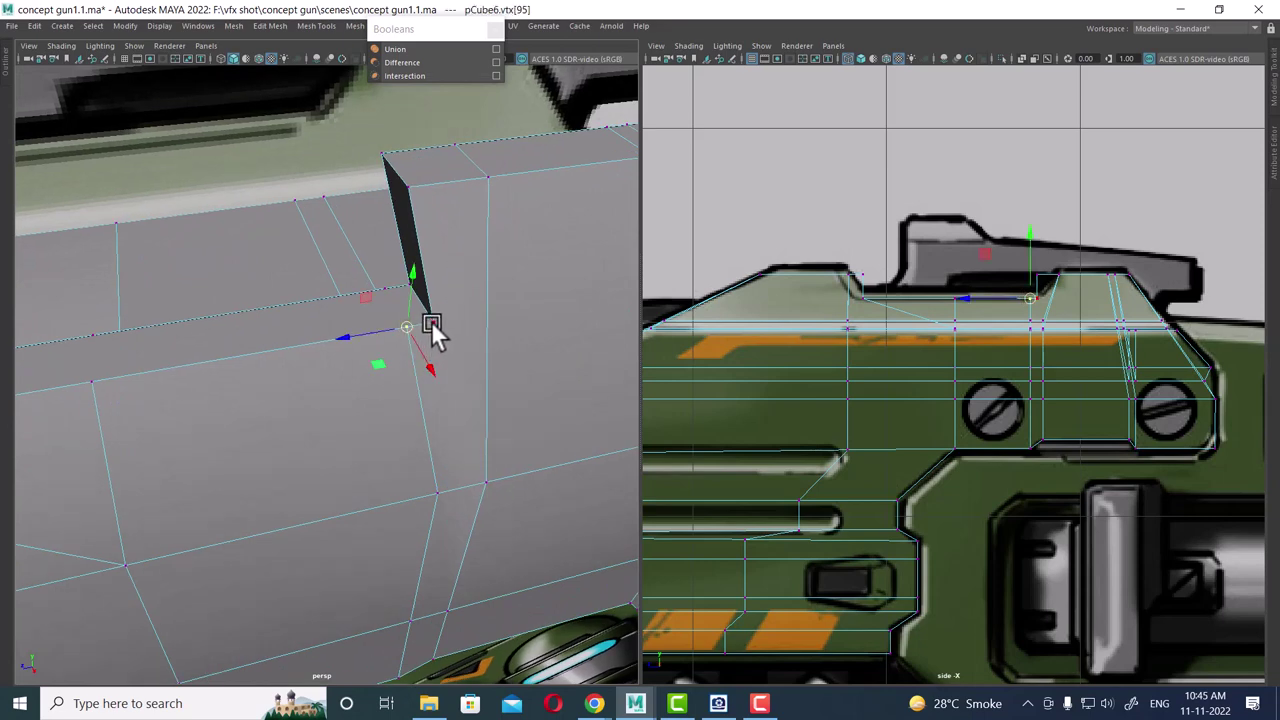
mouse_move(426, 330)
middle_down()
mouse_move(451, 343)
mouse_move(463, 303)
mouse_move(447, 290)
middle_up()
key(ctrl+z)
- Multi-Cut a vertical edge from the notch's right corner straight down, then select it
mouse_move(447, 290)
right_down()
mouse_move(468, 250)
mouse_move(449, 279)
right_up()
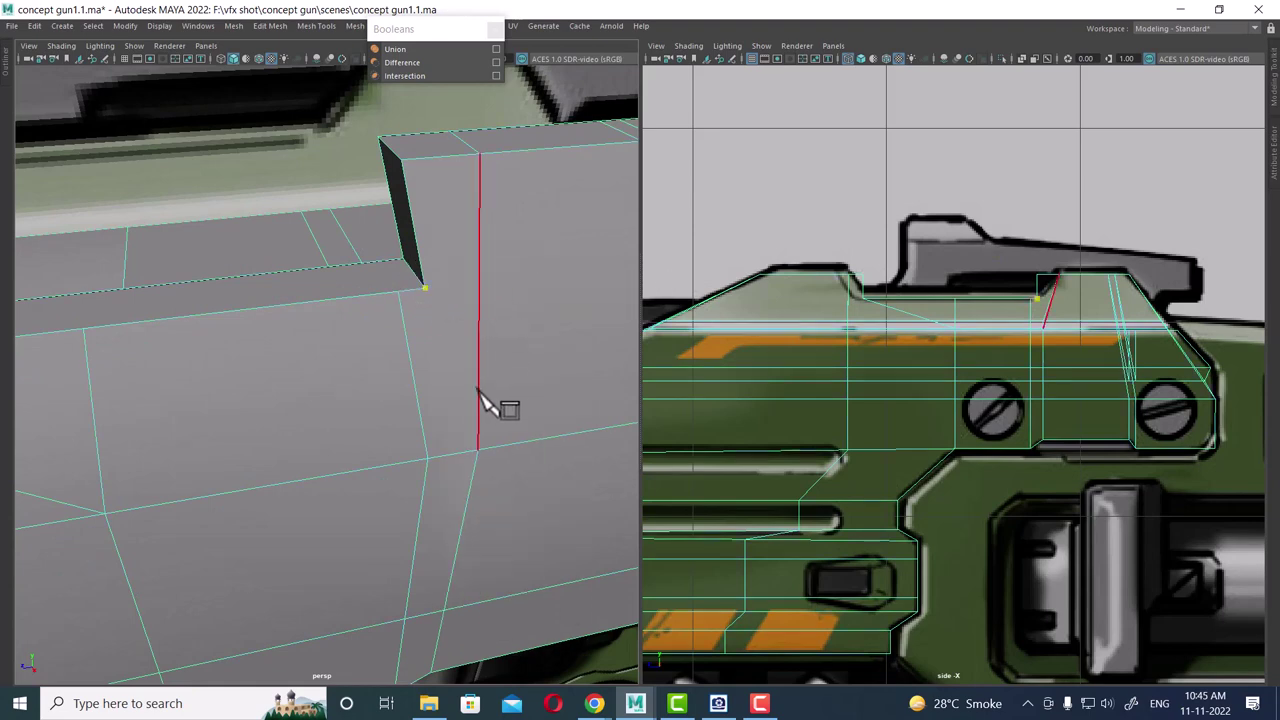
click(425, 288)
click(427, 458)
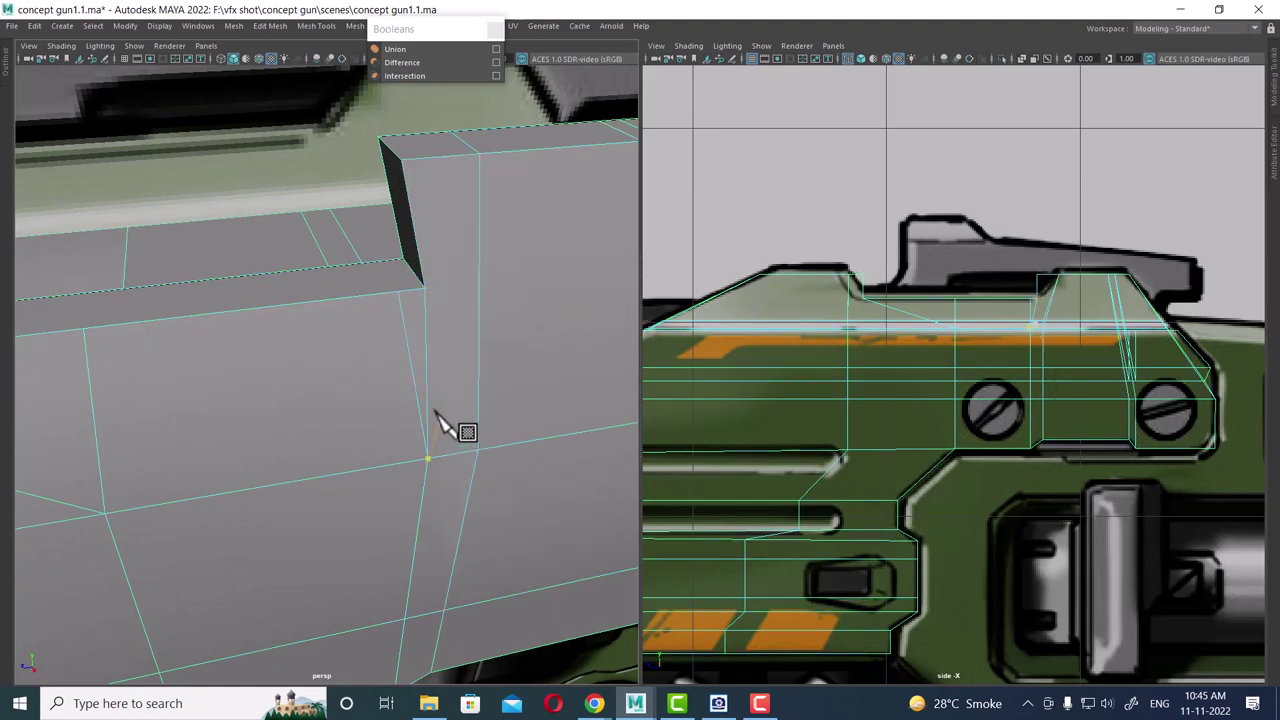
key(Return)
right_click(423, 357)
click(410, 335)
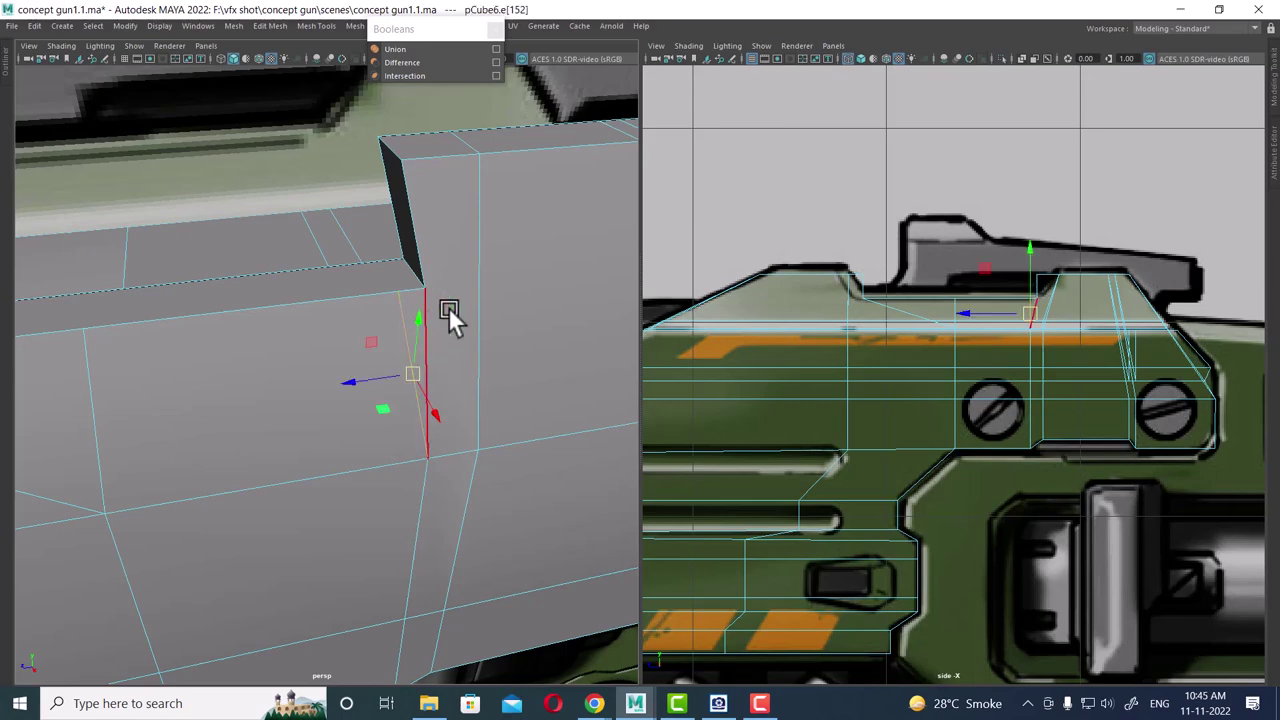
shift+right_drag(394, 350, 443, 337)
mouse_move(443, 337)
alt+mouse_down()
mouse_move(580, 327)
mouse_move(466, 318)
mouse_move(474, 291)
mouse_move(443, 398)
mouse_move(469, 332)
mouse_move(443, 300)
mouse_move(480, 349)
alt+mouse_up()
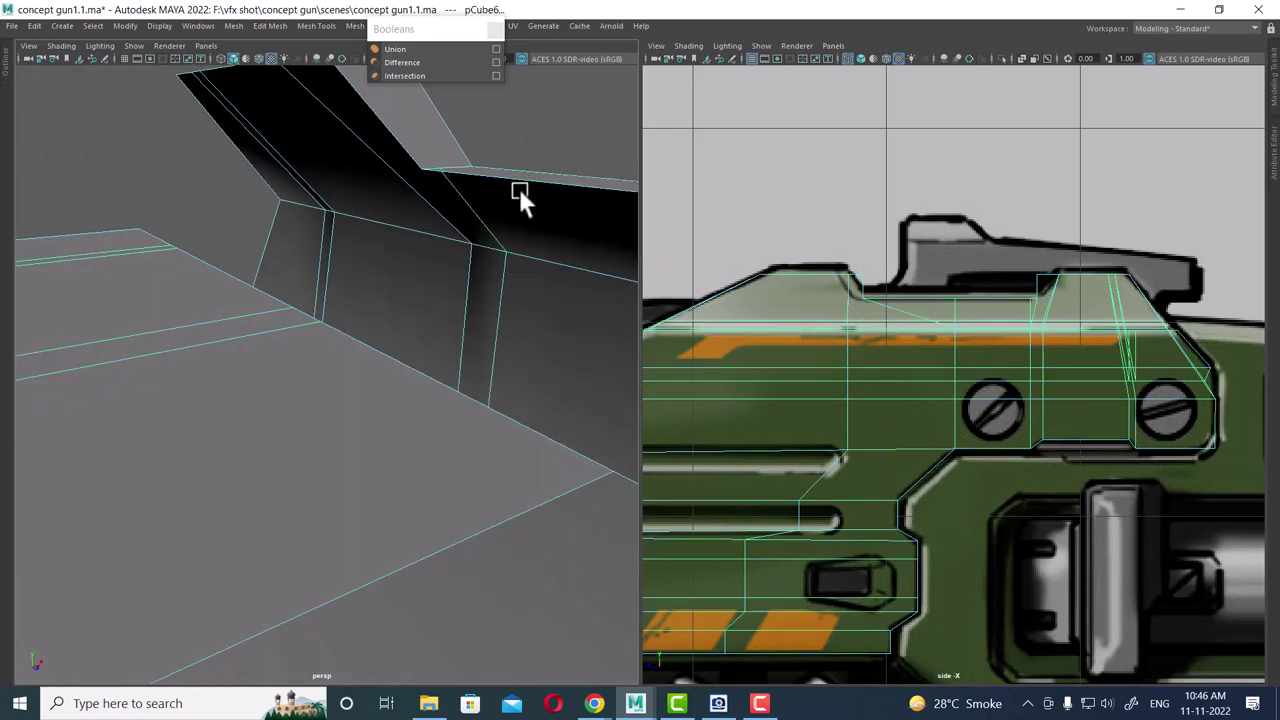
- Multi-Cut an edge from the notch's inner top corner across its slanted wall face
shift+right_drag(488, 185, 433, 177)
mouse_move(438, 173)
alt+mouse_down()
mouse_move(443, 200)
mouse_move(407, 178)
alt+mouse_up()
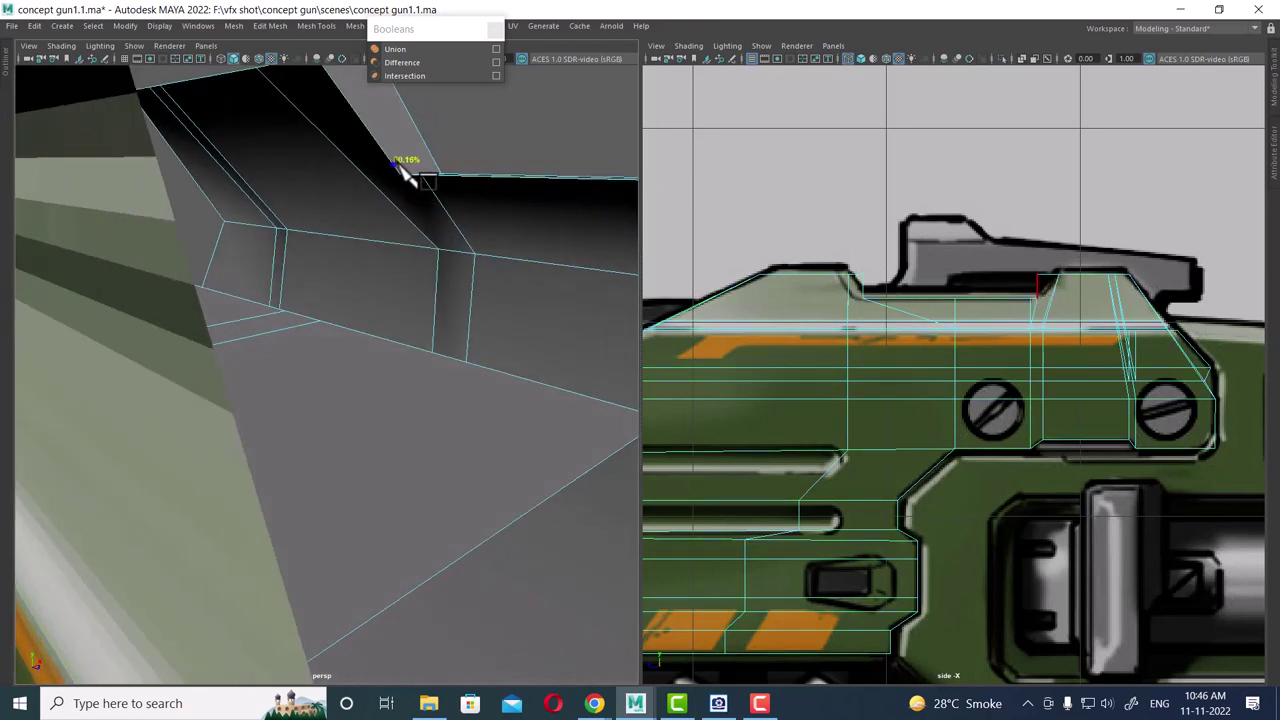
click(455, 250)
right_drag(456, 225, 522, 144)
shift+right_drag(492, 207, 407, 213)
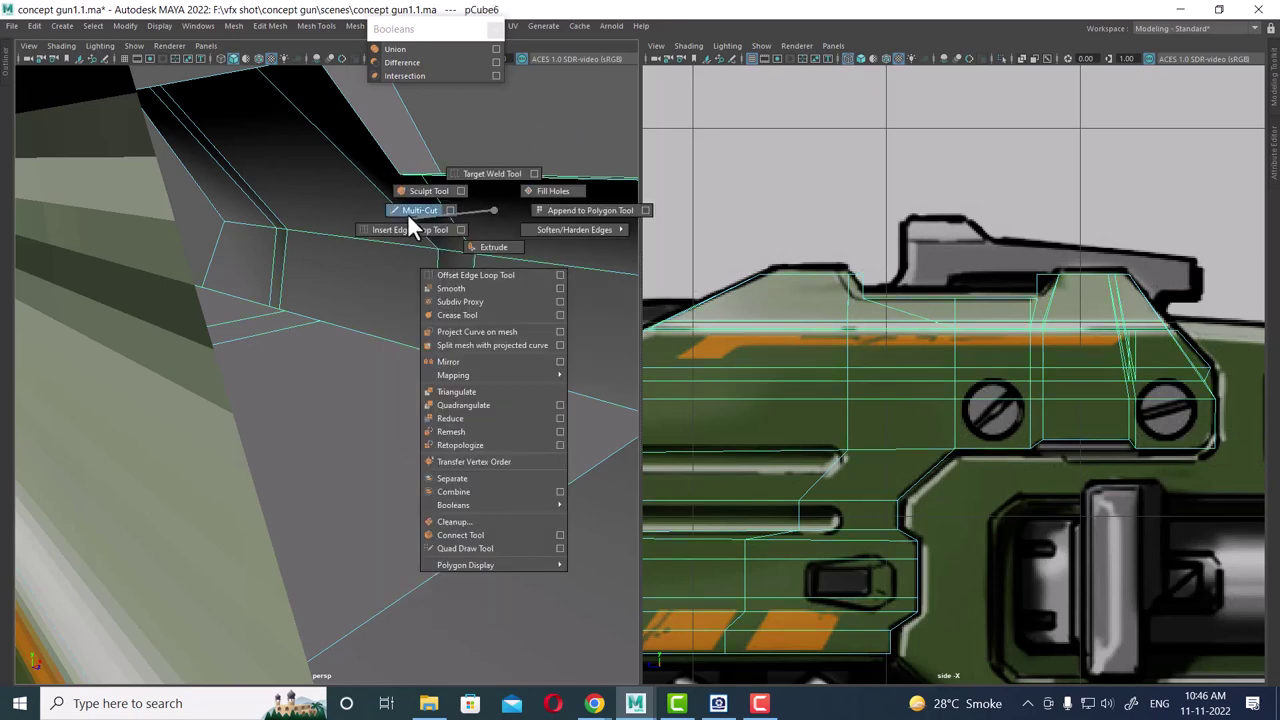
click(392, 160)
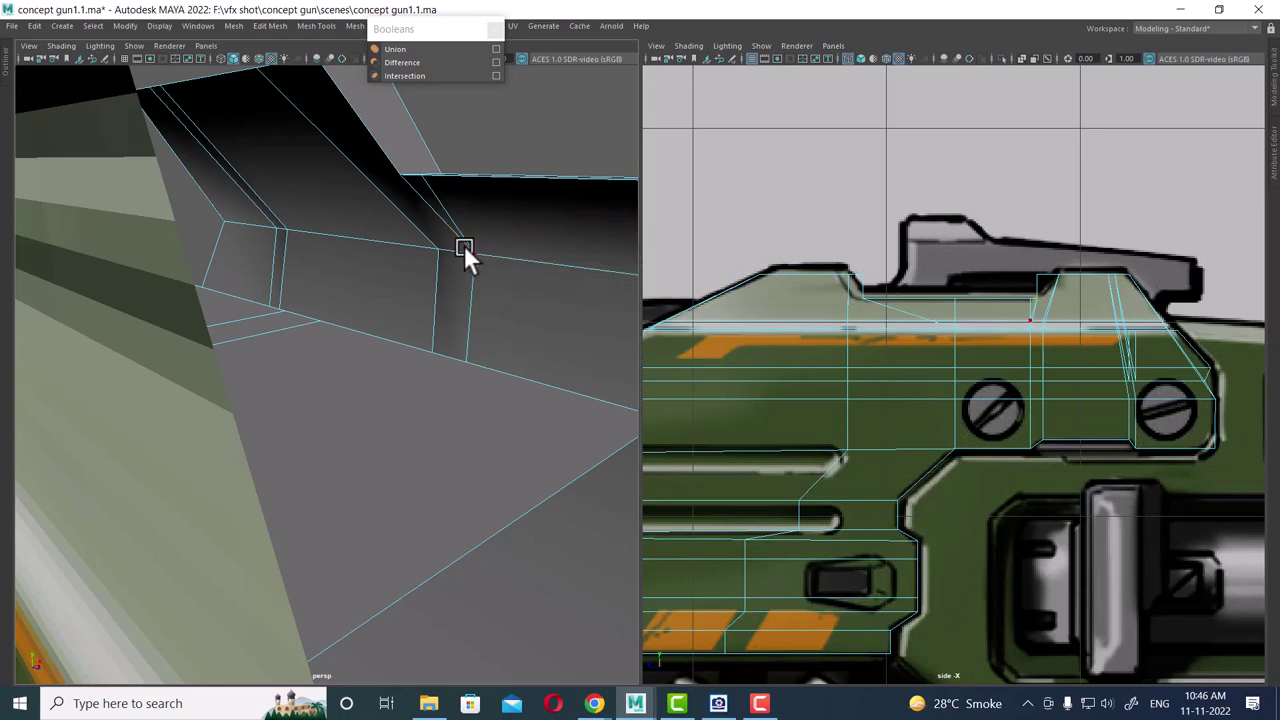
right_drag(460, 241, 447, 148)
shift+right_drag(508, 237, 446, 334)
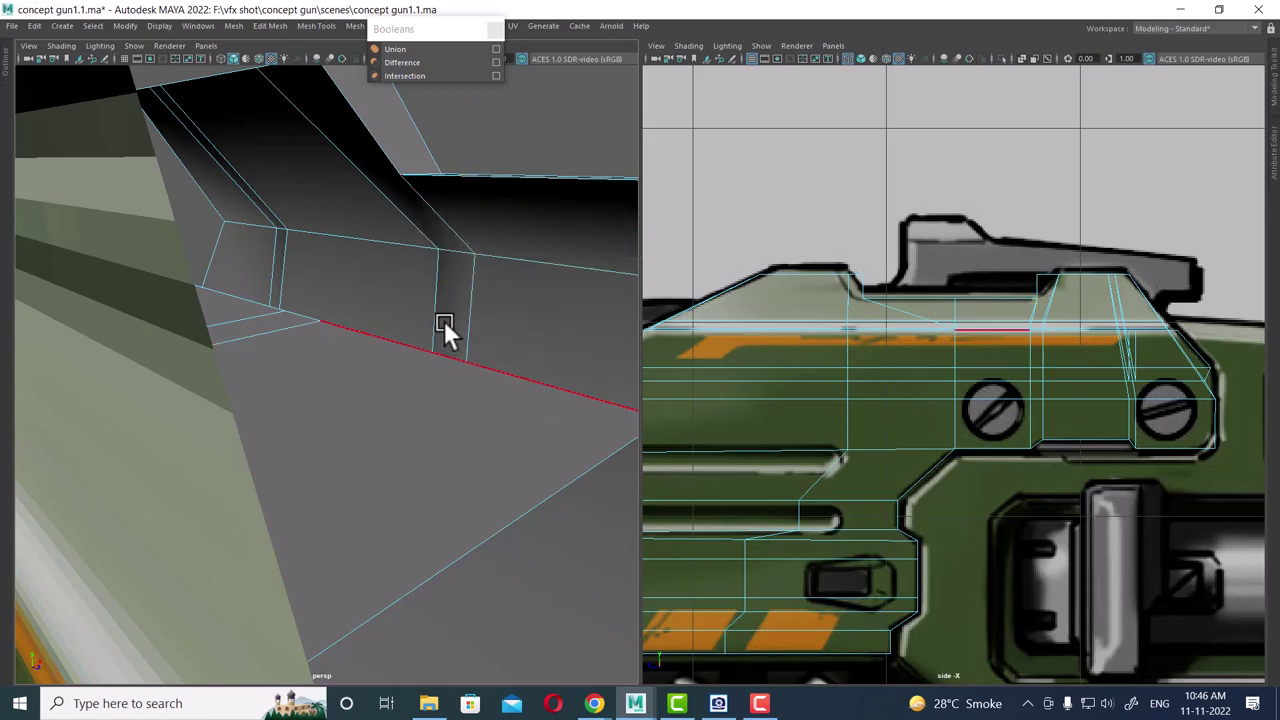
mouse_move(446, 334)
alt+mouse_down()
mouse_move(269, 357)
mouse_move(466, 294)
mouse_move(451, 329)
mouse_move(340, 357)
mouse_move(280, 307)
mouse_move(300, 311)
alt+mouse_up()
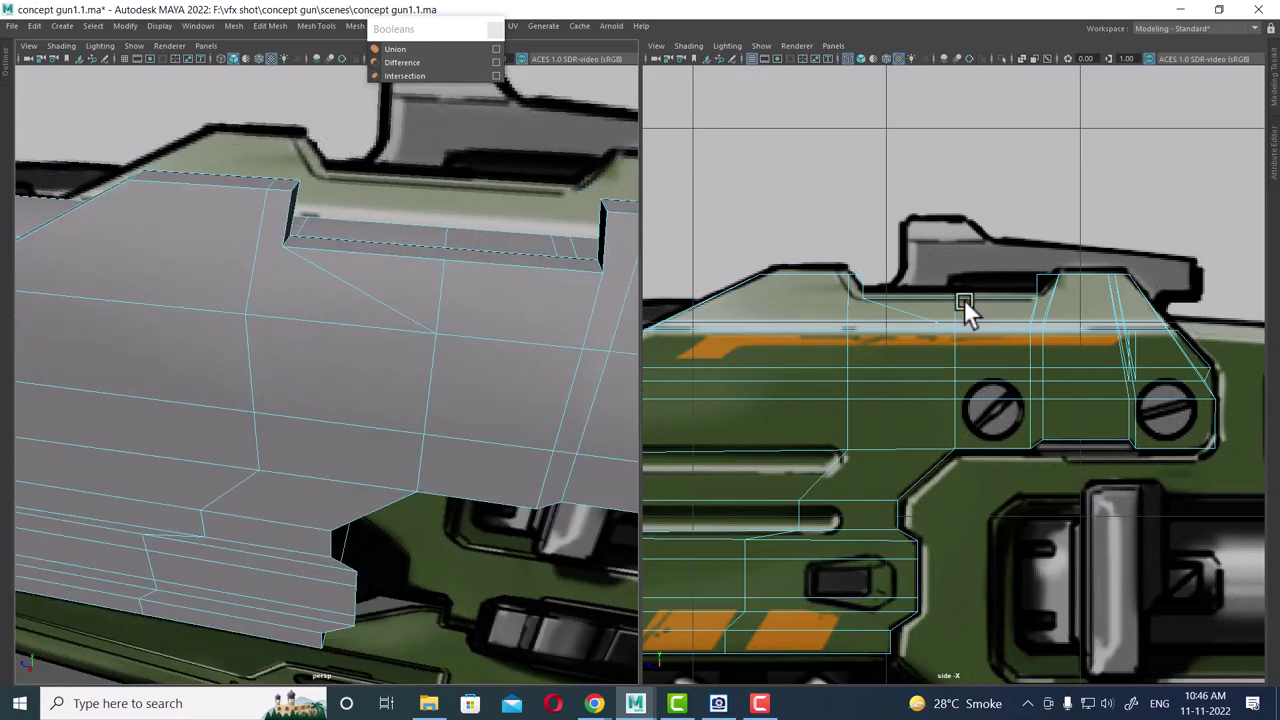
- Slide the notch's left and right corner vertex pairs along X to match the reference
scroll(964, 299, up, 3)
alt+middle_drag(845, 321, 932, 343)
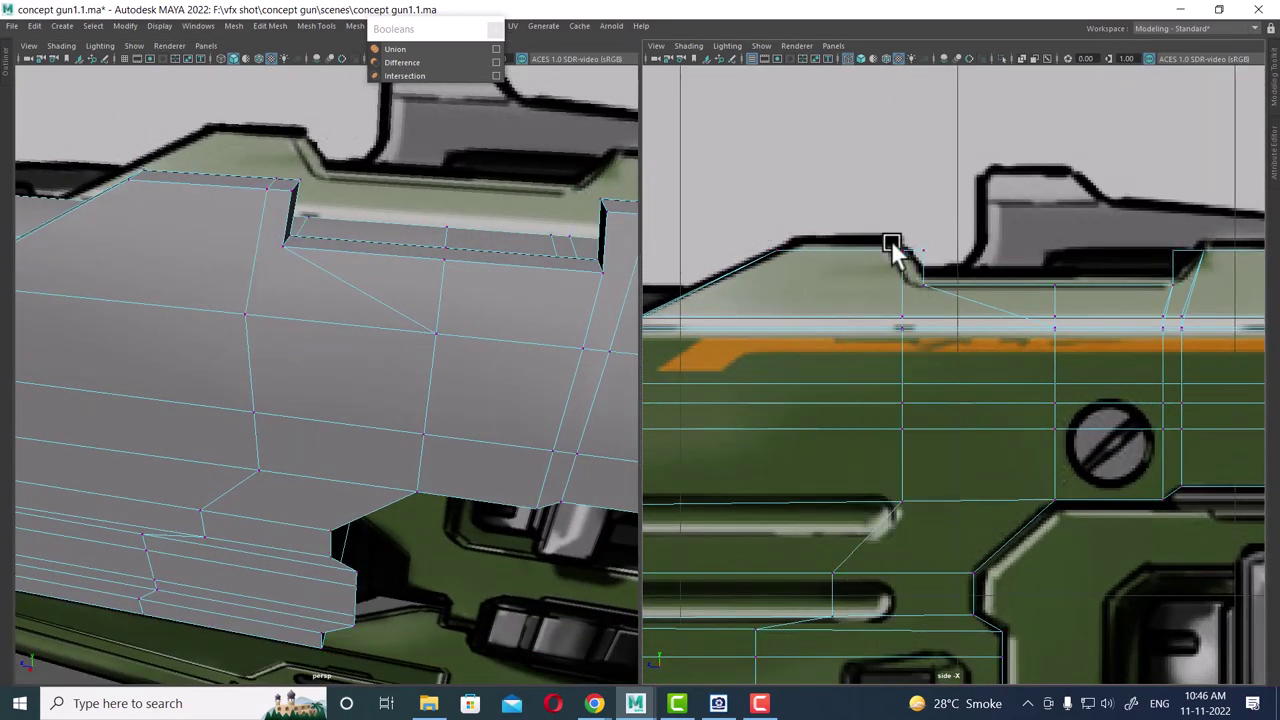
drag(934, 257, 840, 250)
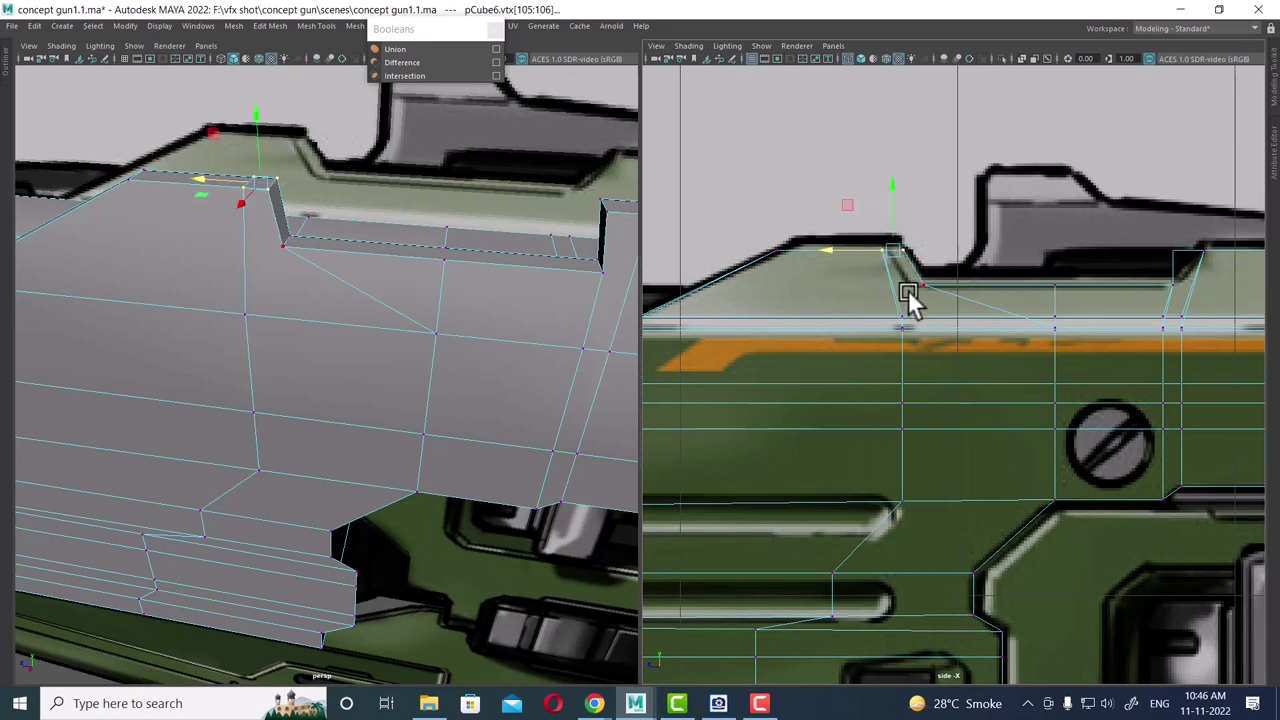
scroll(975, 304, up, 1)
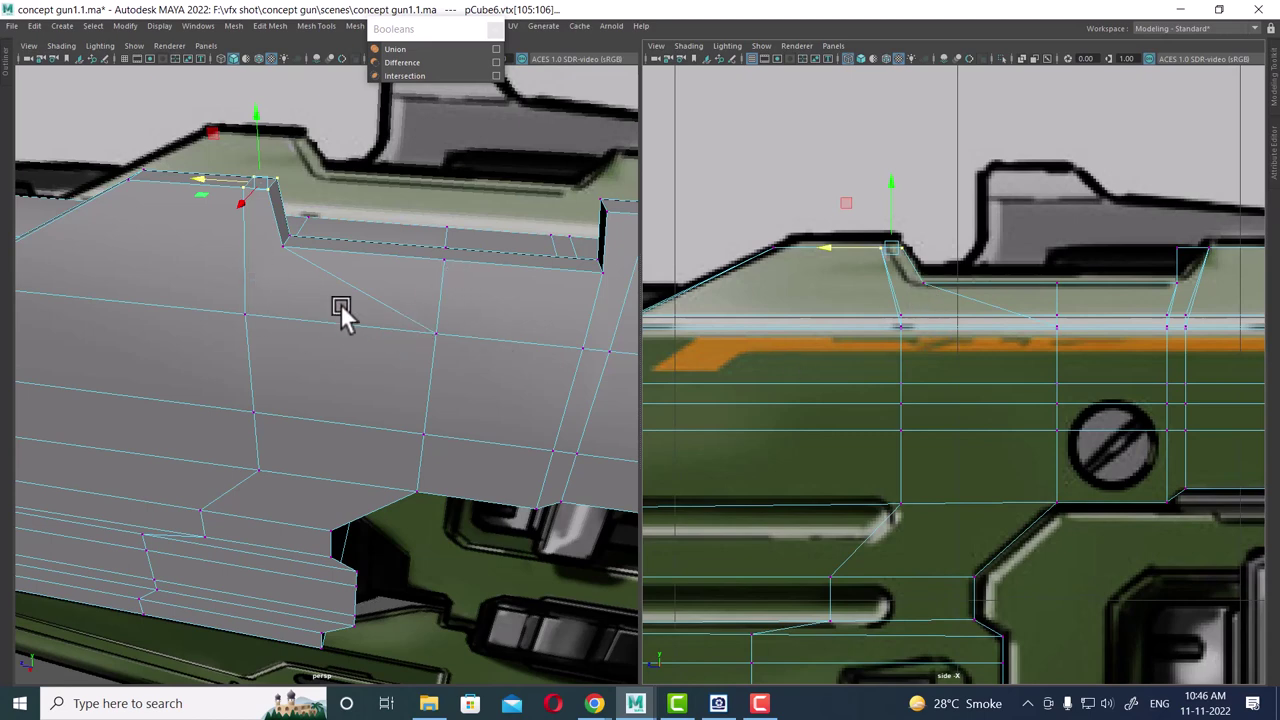
alt+middle_drag(1173, 267, 952, 243)
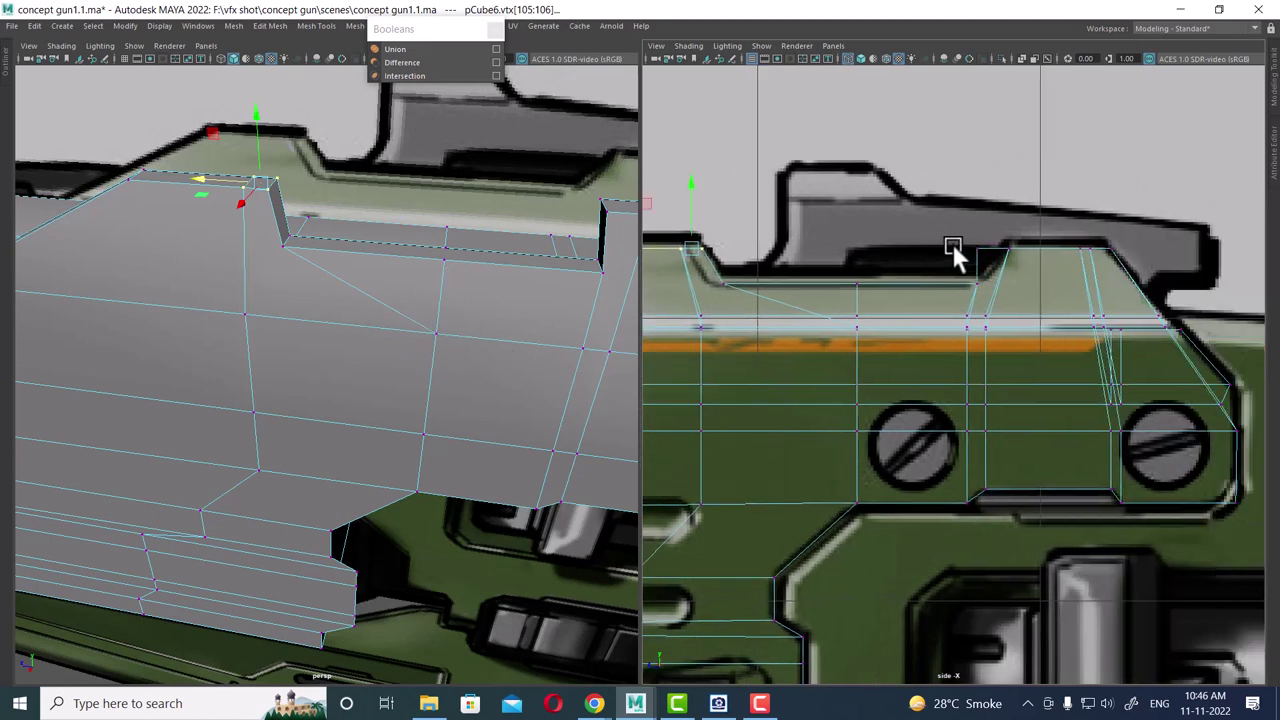
mouse_move(1008, 213)
mouse_down()
mouse_move(932, 204)
mouse_move(958, 216)
mouse_up()
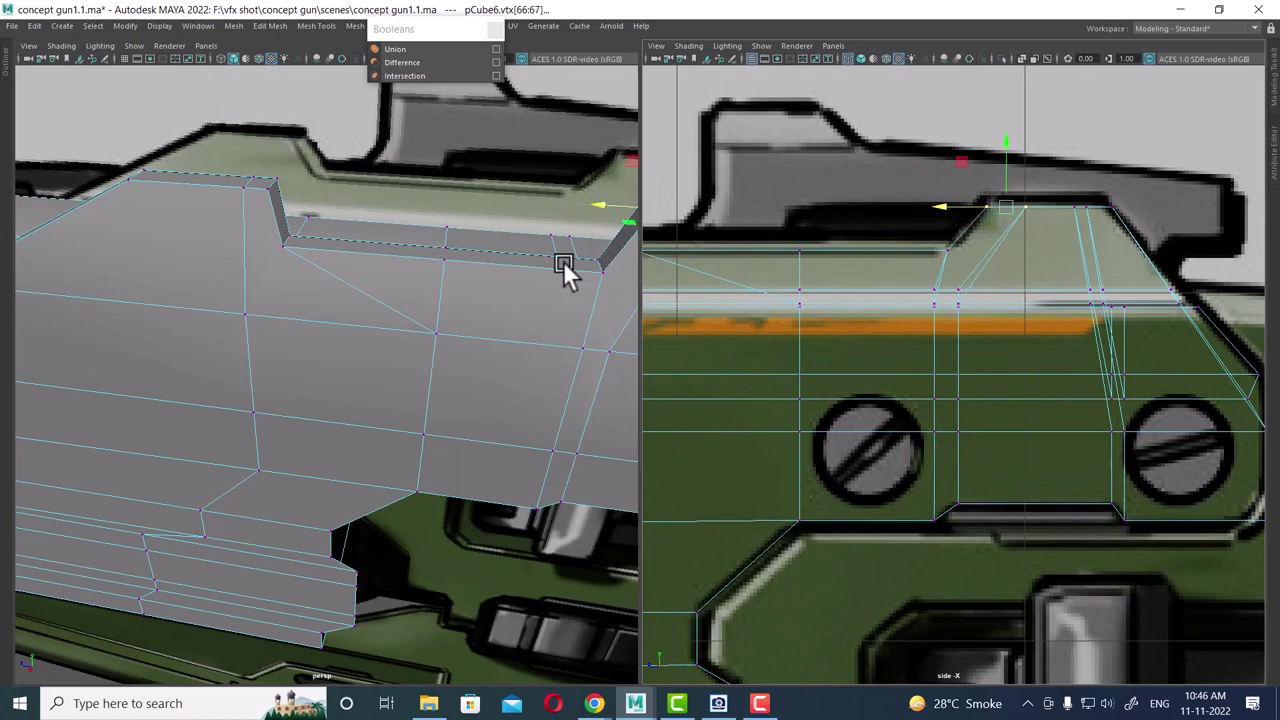
- Zoom in on the upper body and select the whole pCube6 gun body
mouse_move(563, 268)
alt+mouse_down()
mouse_move(514, 314)
mouse_move(422, 333)
alt+mouse_up()
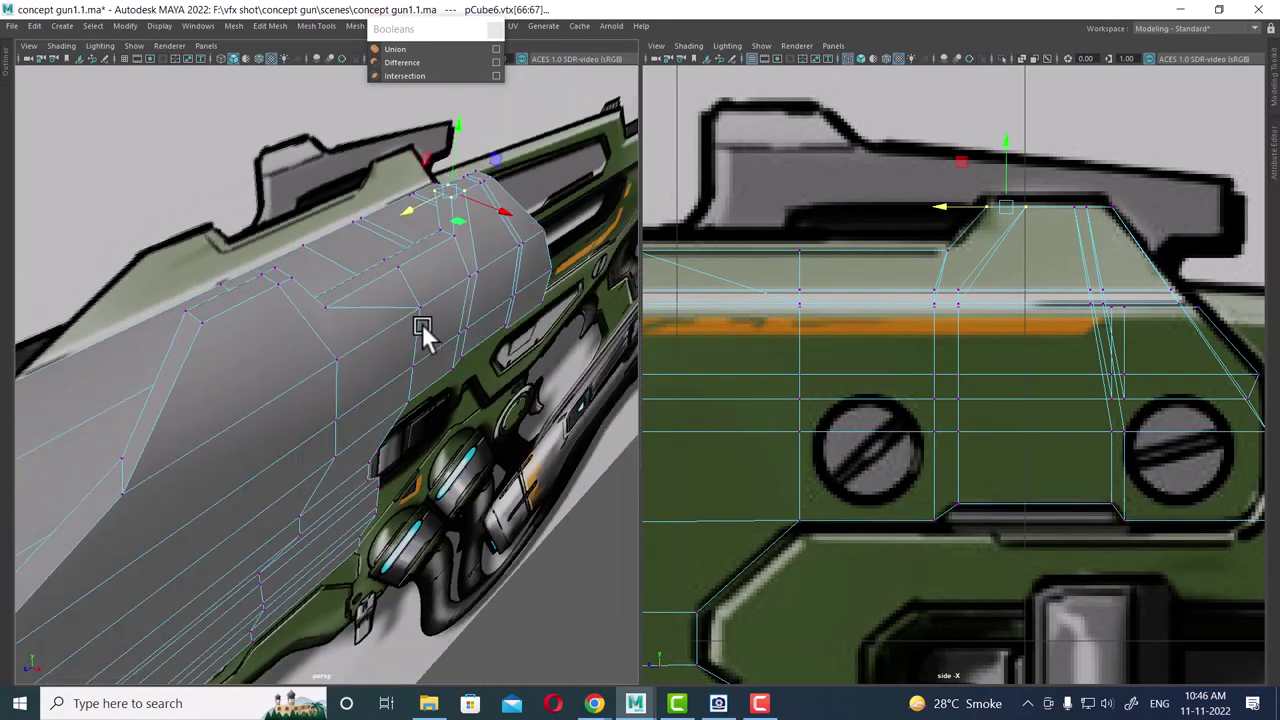
scroll(337, 320, up, 5)
mouse_move(337, 320)
alt+mouse_down()
mouse_move(366, 374)
mouse_move(397, 297)
alt+mouse_up()
right_drag(326, 322, 333, 382)
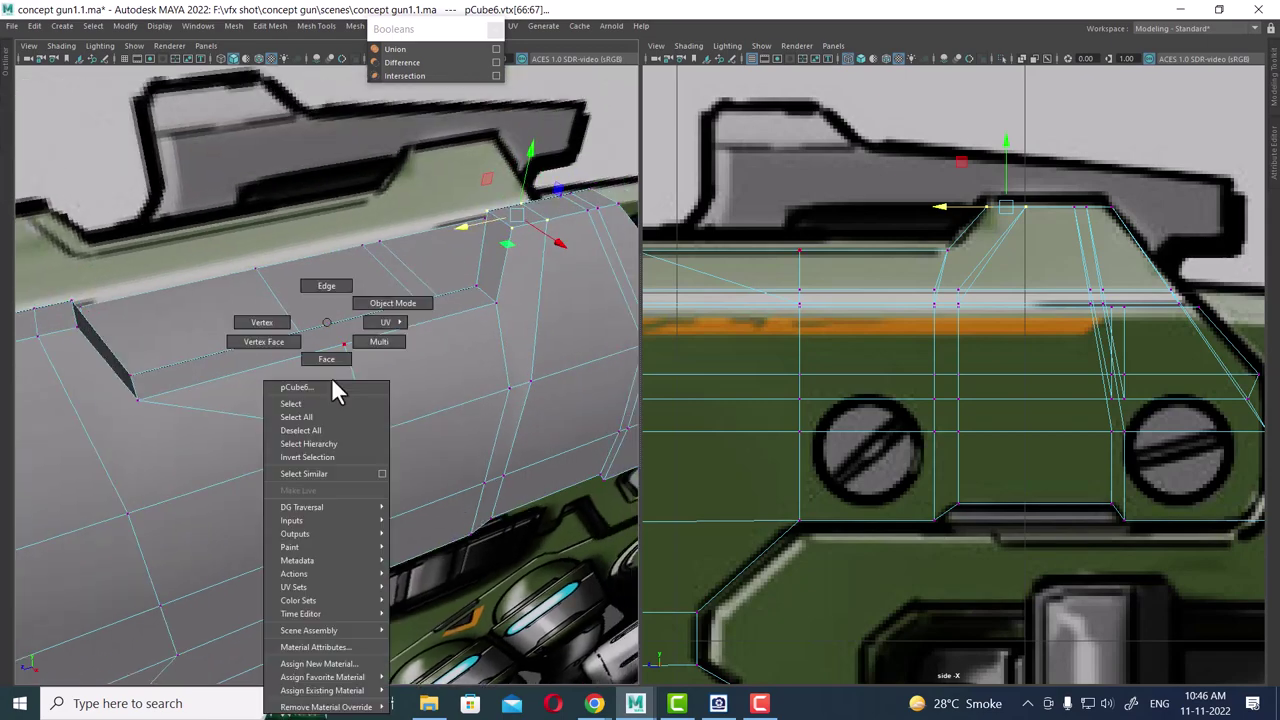
click(333, 386)
- Isolate the gun body in one perspective pane and start a Multi-Cut below the notch
key(alt+h)
key(space)
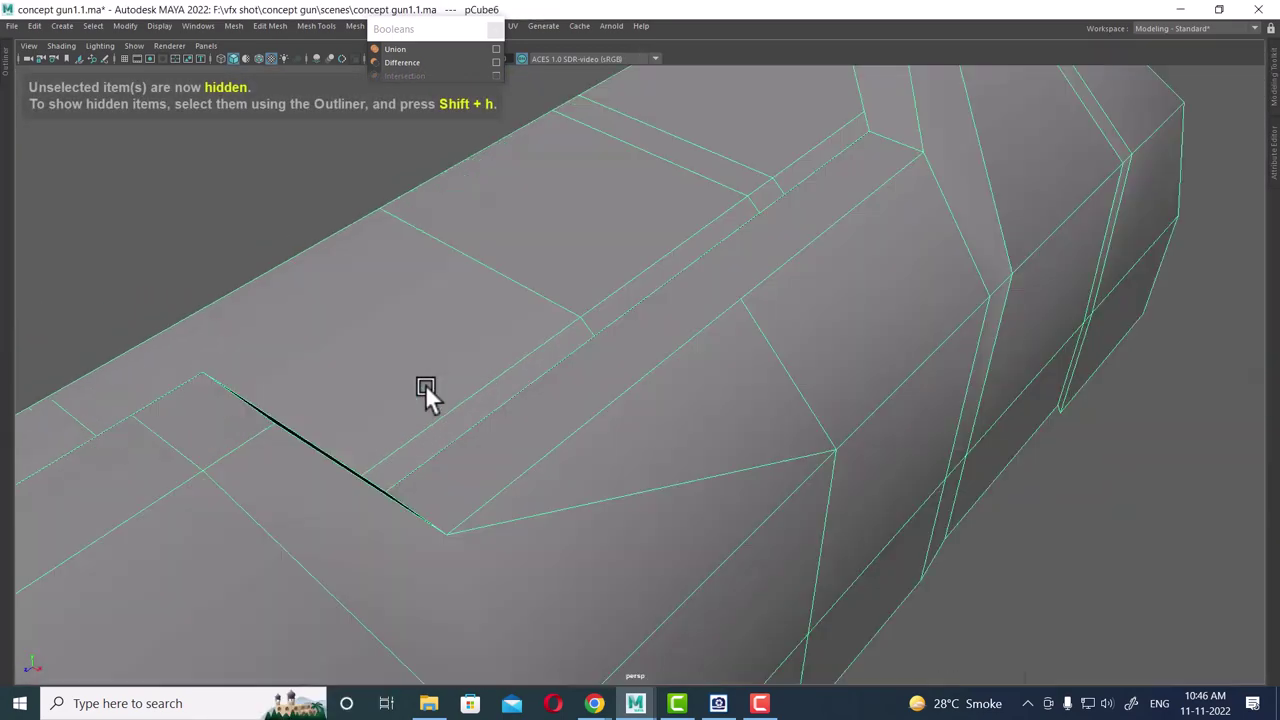
mouse_move(425, 384)
alt+mouse_down()
mouse_move(600, 457)
mouse_move(623, 400)
mouse_move(666, 466)
alt+mouse_up()
shift+right_click(731, 279)
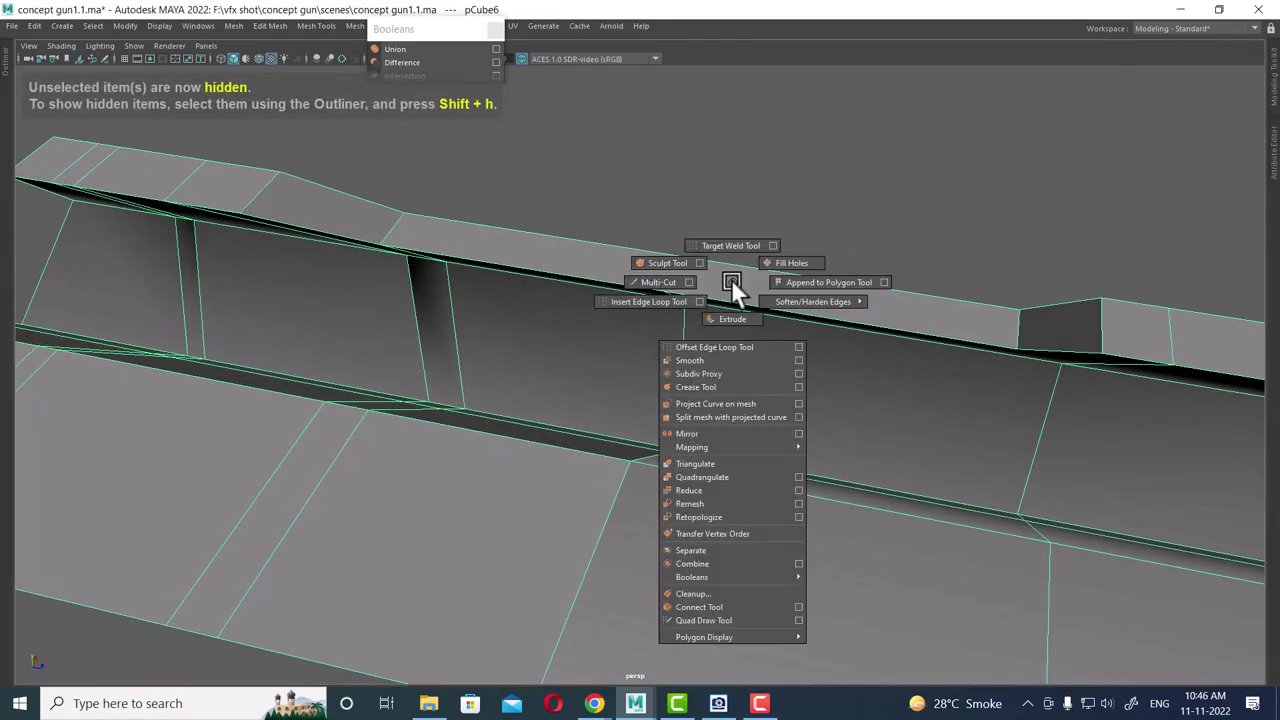
click(660, 301)
alt+drag(677, 337, 728, 314)
scroll(520, 325, up, 5)
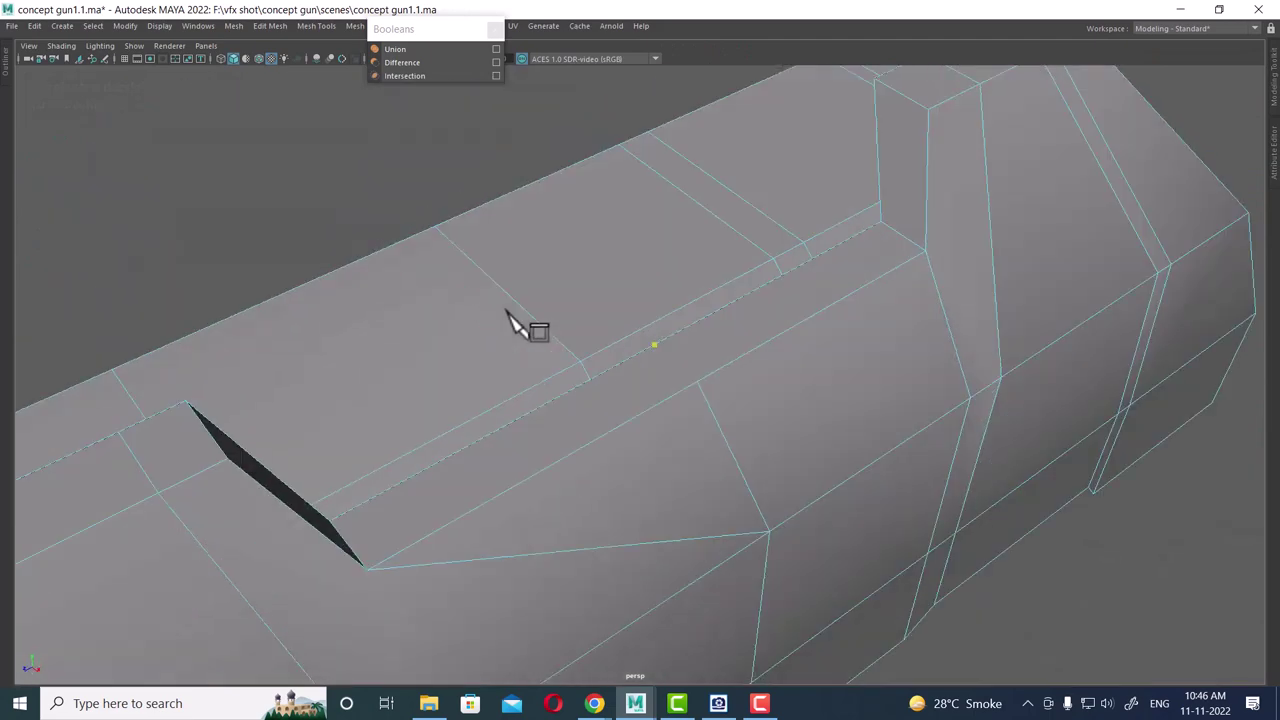
alt+drag(517, 325, 714, 357)
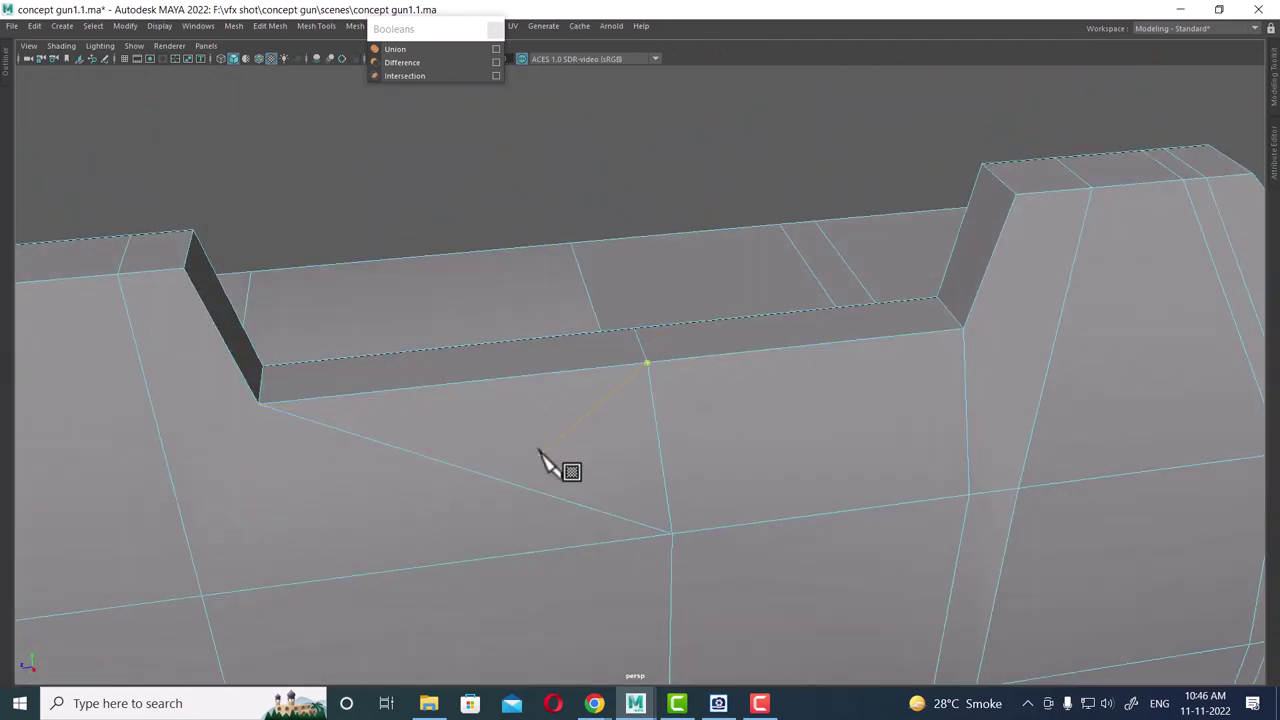
click(670, 533)
- Cut a new edge down the slanted step from the notch vertex
mouse_move(670, 533)
alt+mouse_down()
mouse_move(531, 409)
mouse_move(517, 446)
mouse_move(594, 482)
mouse_move(691, 434)
mouse_move(634, 431)
mouse_move(660, 425)
mouse_move(760, 331)
mouse_move(754, 366)
mouse_move(749, 354)
mouse_move(918, 260)
mouse_move(891, 443)
alt+mouse_up()
right_drag(920, 257, 1034, 157)
shift+right_drag(968, 272, 869, 279)
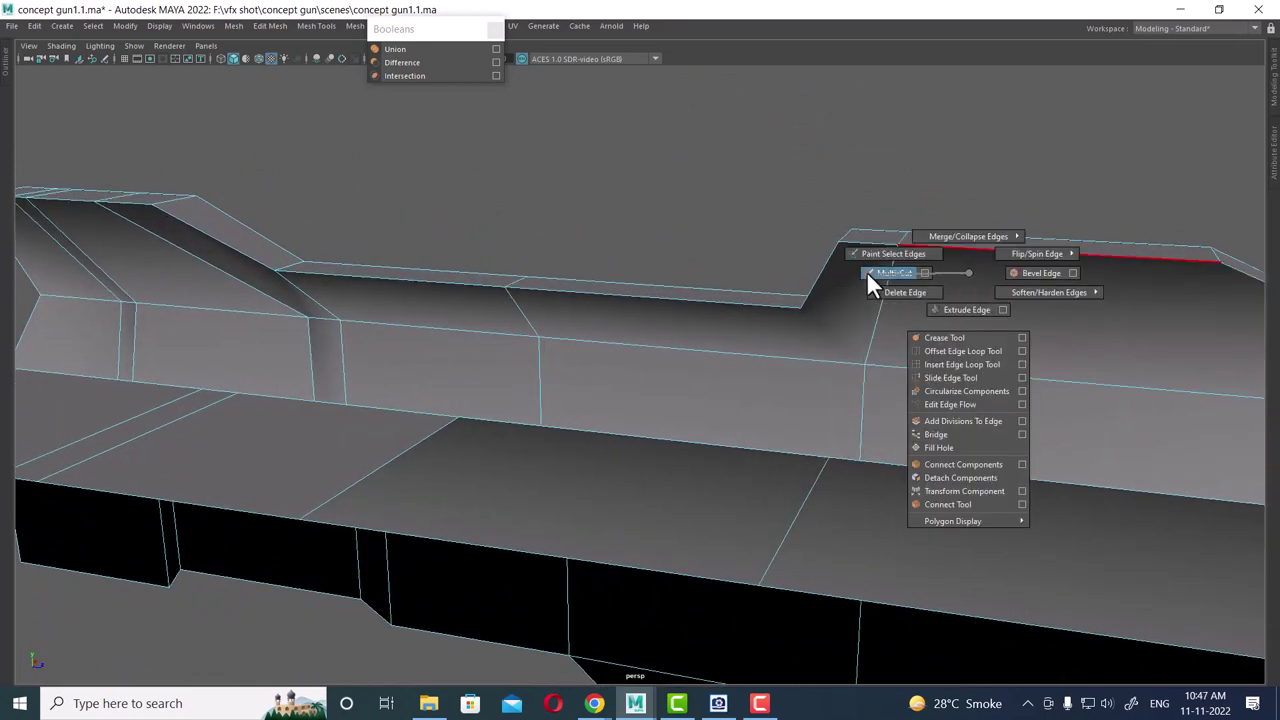
click(870, 278)
click(801, 306)
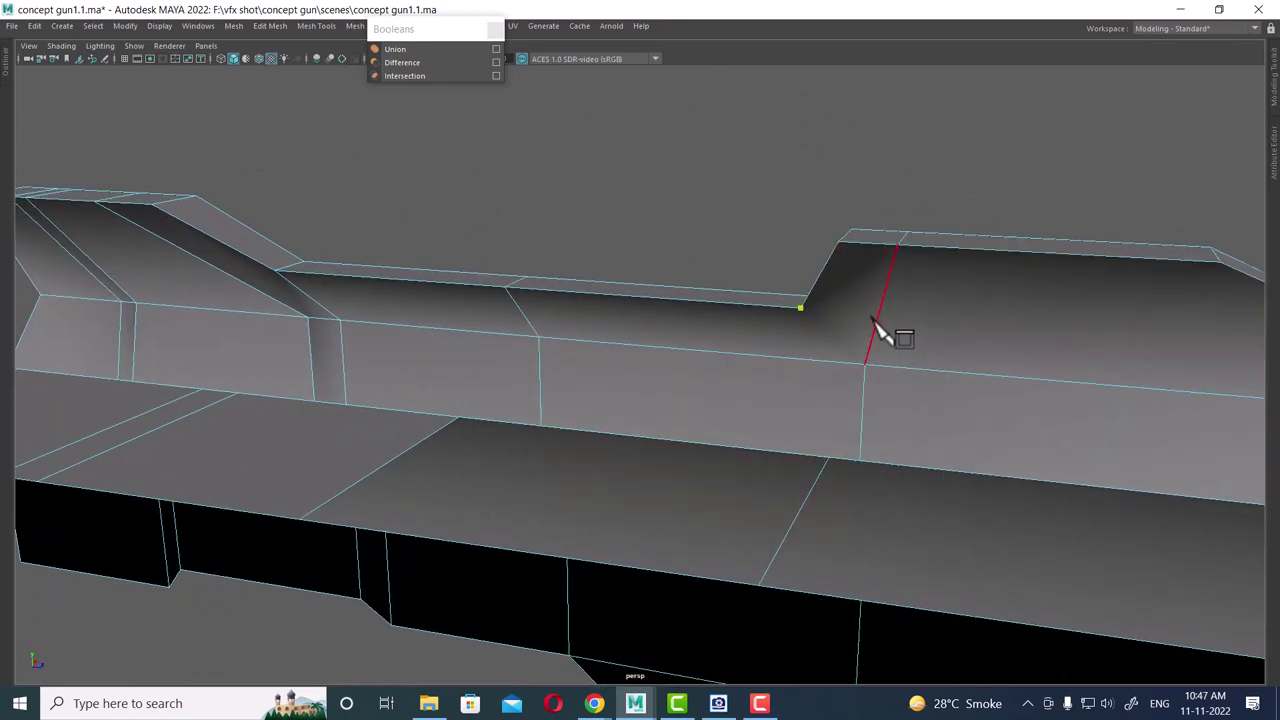
right_click(860, 462)
- End the new edge at the lower vertex and orbit out to review the cuts
mouse_move(886, 471)
alt+mouse_down()
mouse_move(837, 354)
mouse_move(655, 380)
mouse_move(485, 330)
alt+mouse_up()
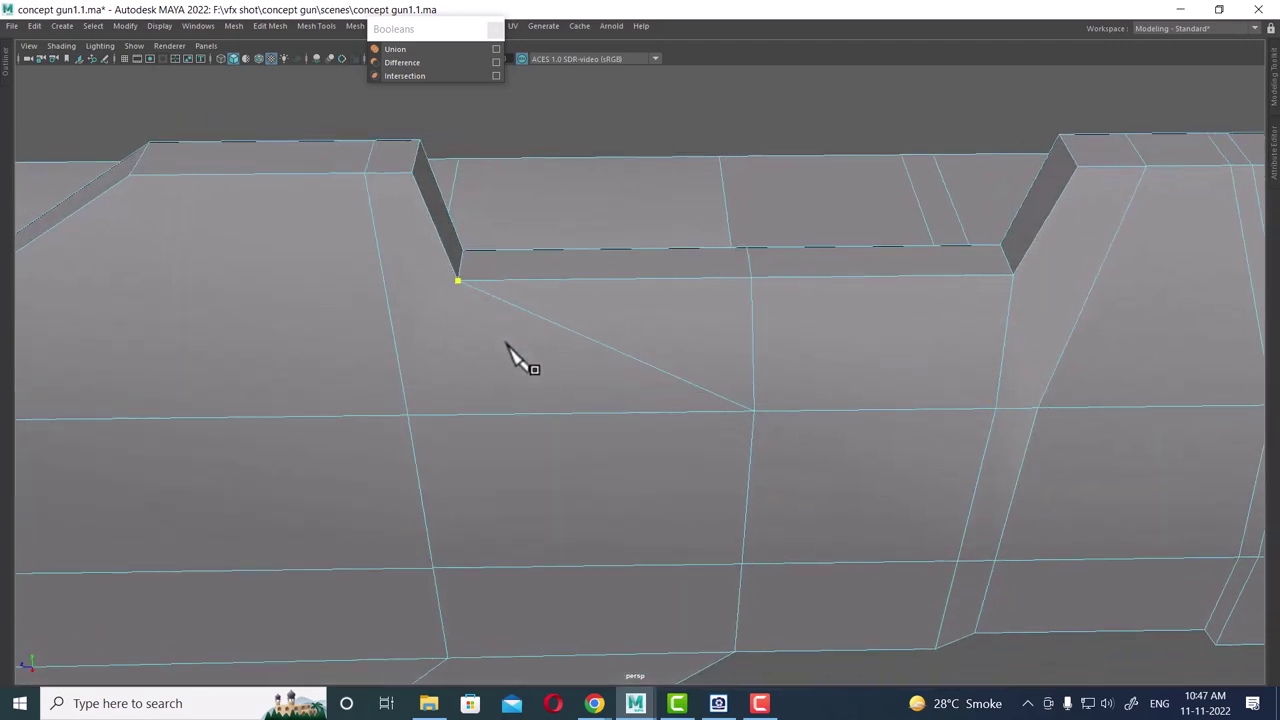
click(406, 416)
right_click(405, 412)
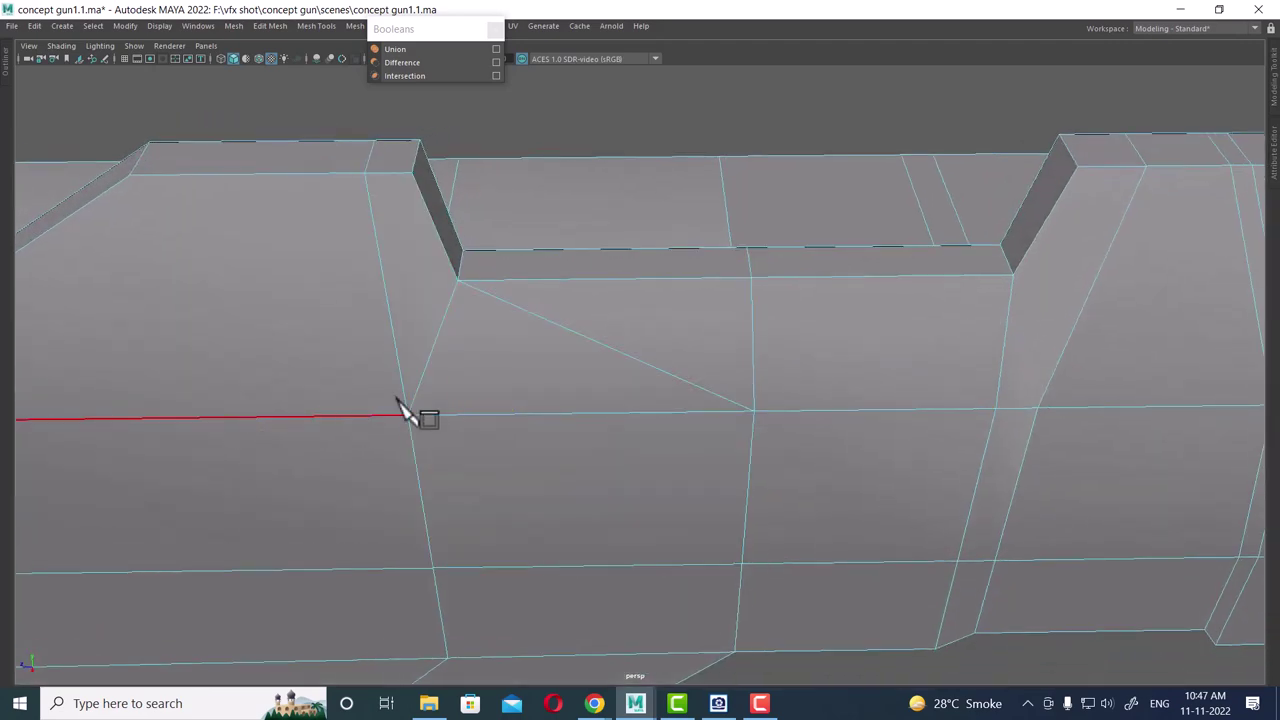
click(405, 412)
mouse_move(730, 395)
alt+mouse_down()
mouse_move(645, 380)
mouse_move(738, 379)
alt+mouse_up()
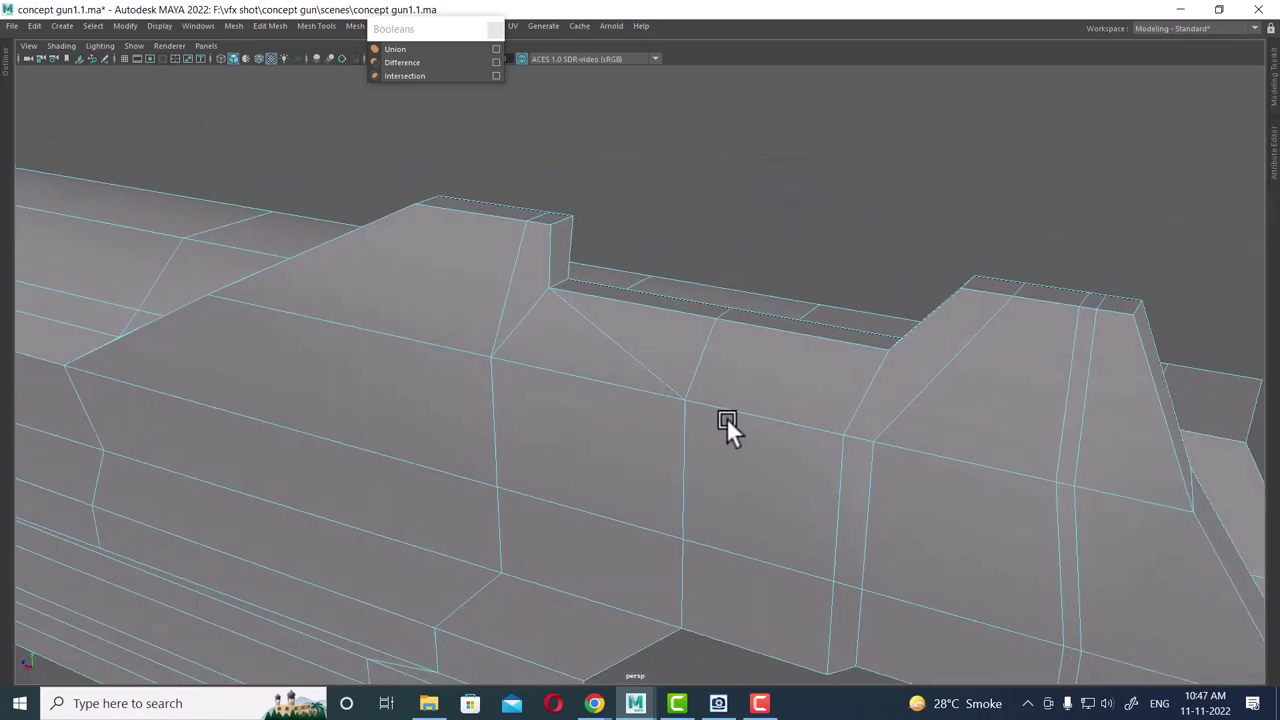
scroll(726, 417, down, 3)
mouse_move(669, 329)
alt+mouse_down()
mouse_move(749, 394)
mouse_move(724, 322)
alt+mouse_up()
scroll(724, 367, up, 2)
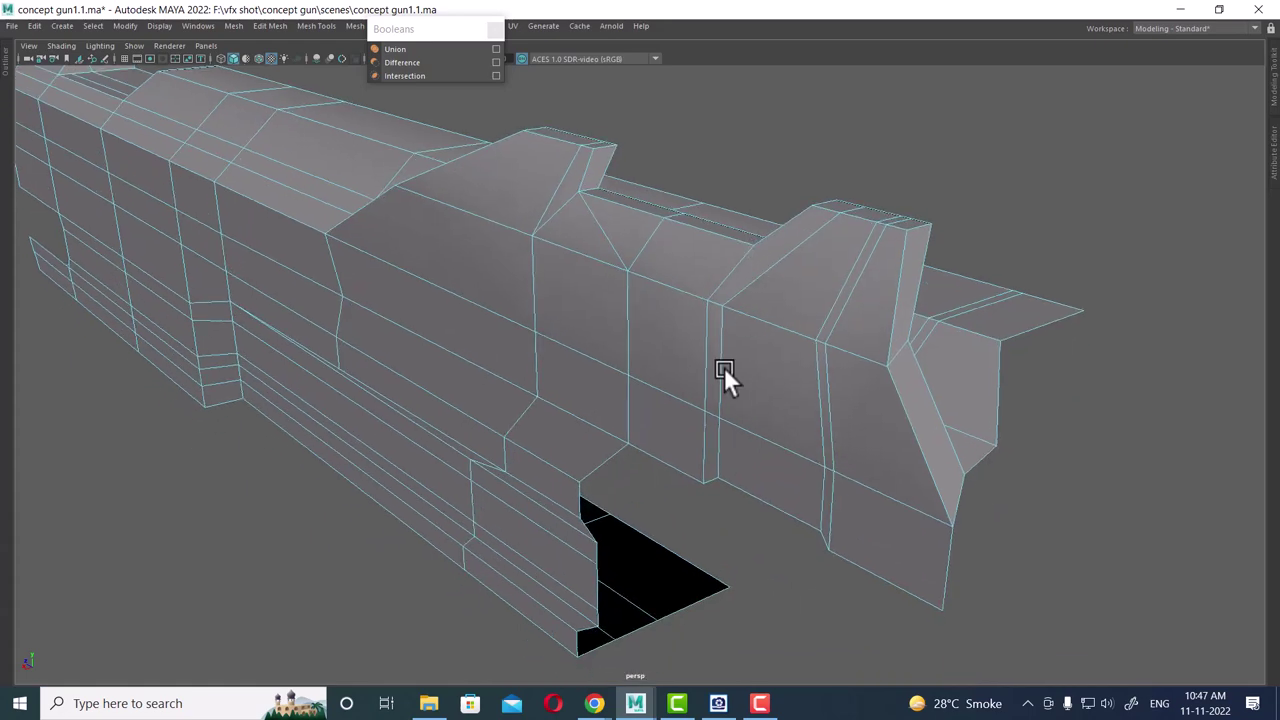
- Show perspective and side views together, zooming the side view onto the upper body
key(space)
scroll(1002, 372, down, 3)
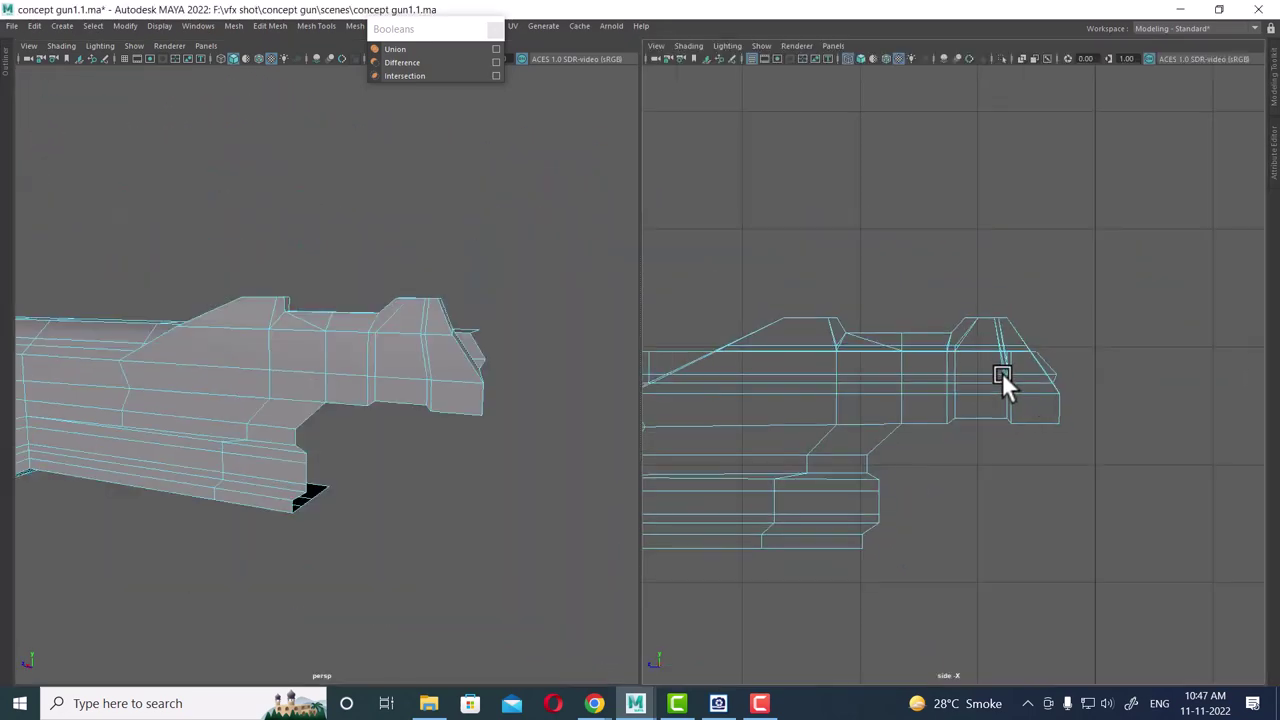
scroll(985, 385, up, 3)
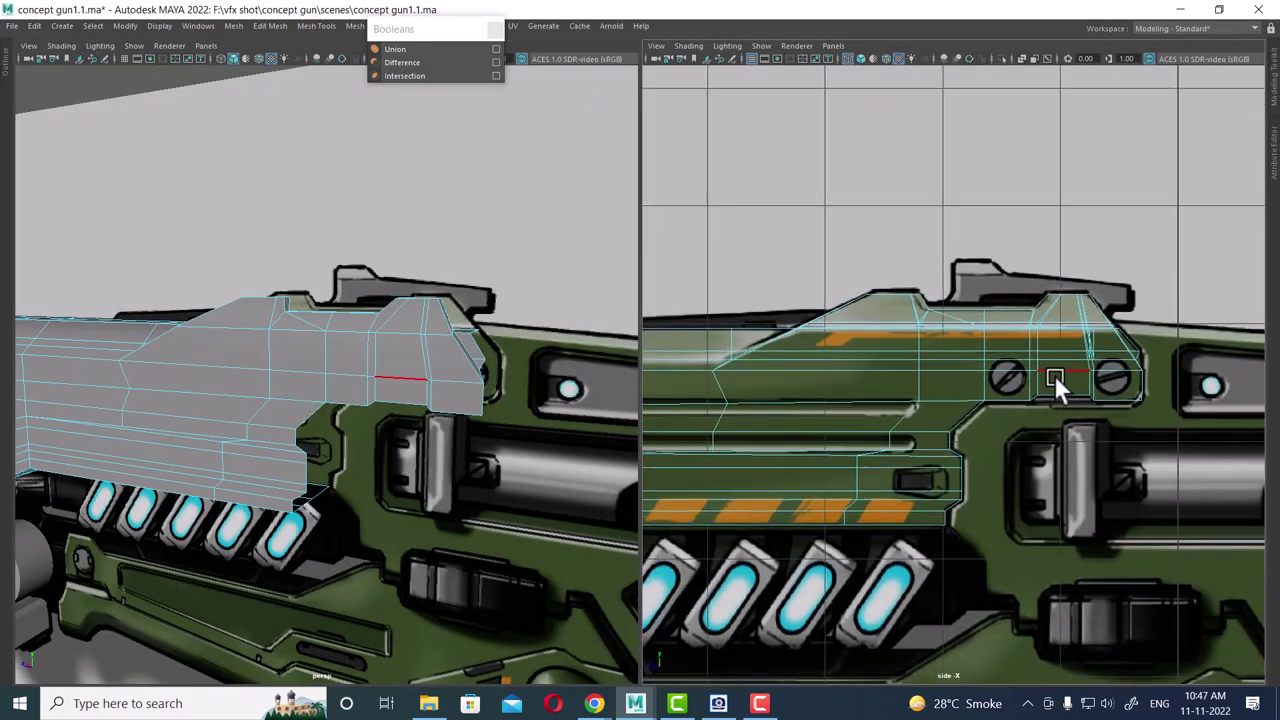
scroll(1000, 400, up, 2)
alt+middle_drag(921, 425, 1000, 406)
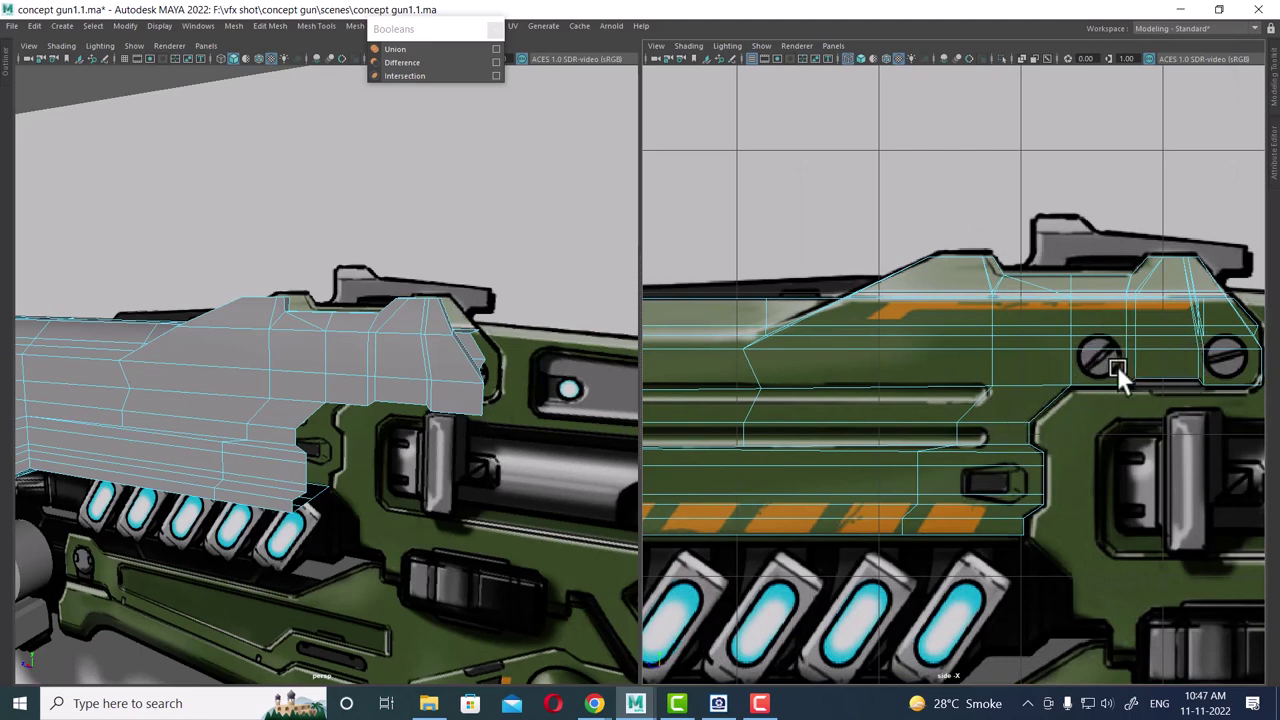
scroll(1130, 369, up, 1)
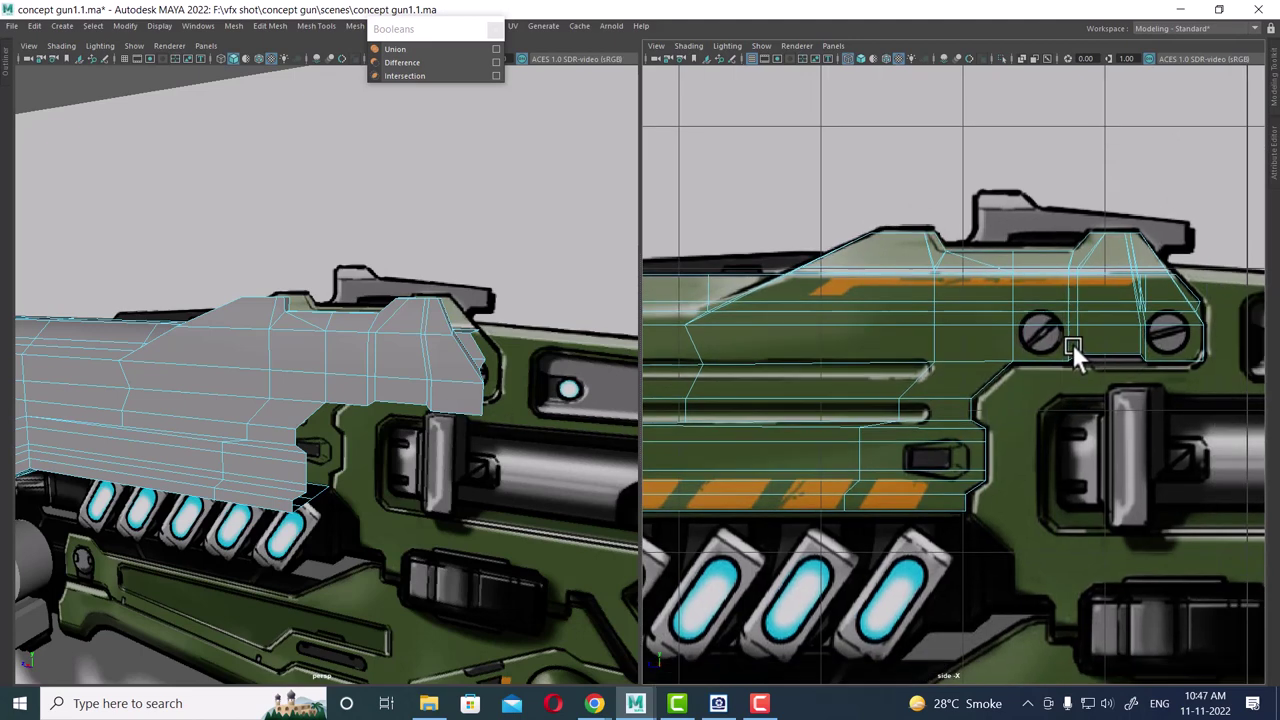
scroll(1072, 343, up, 1)
scroll(1018, 396, up, 1)
scroll(963, 287, up, 1)
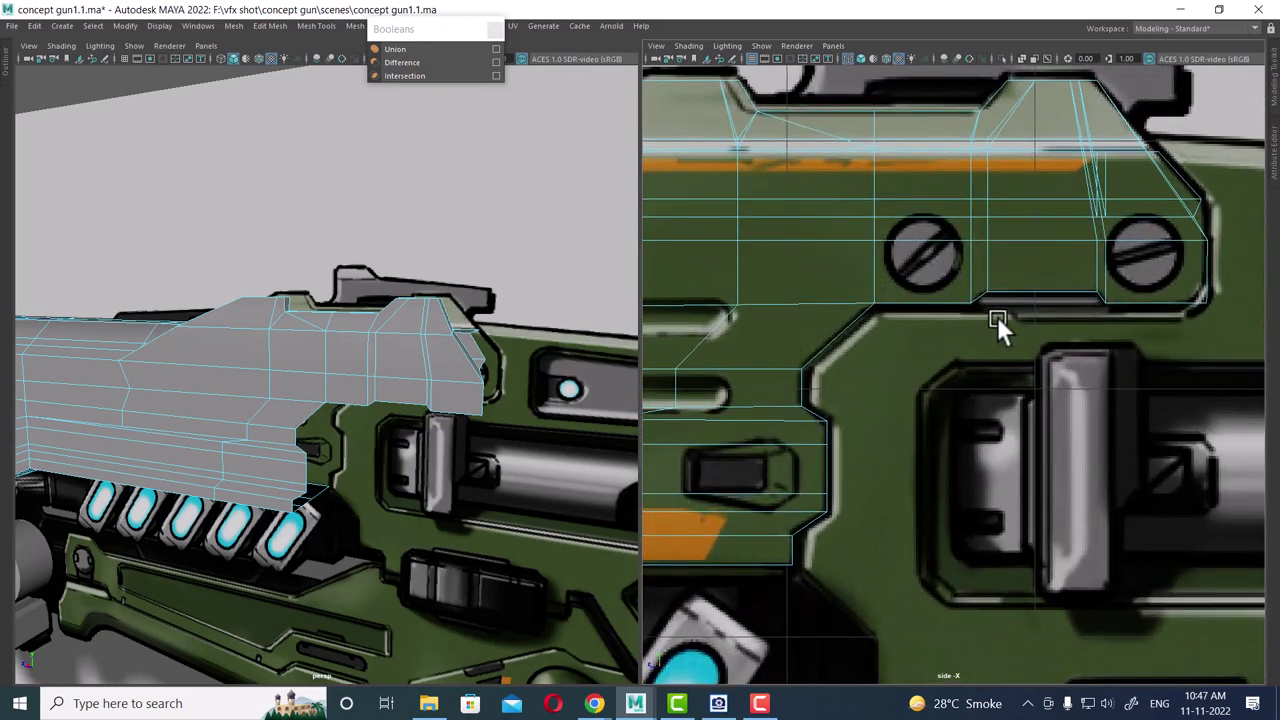
scroll(990, 260, down, 1)
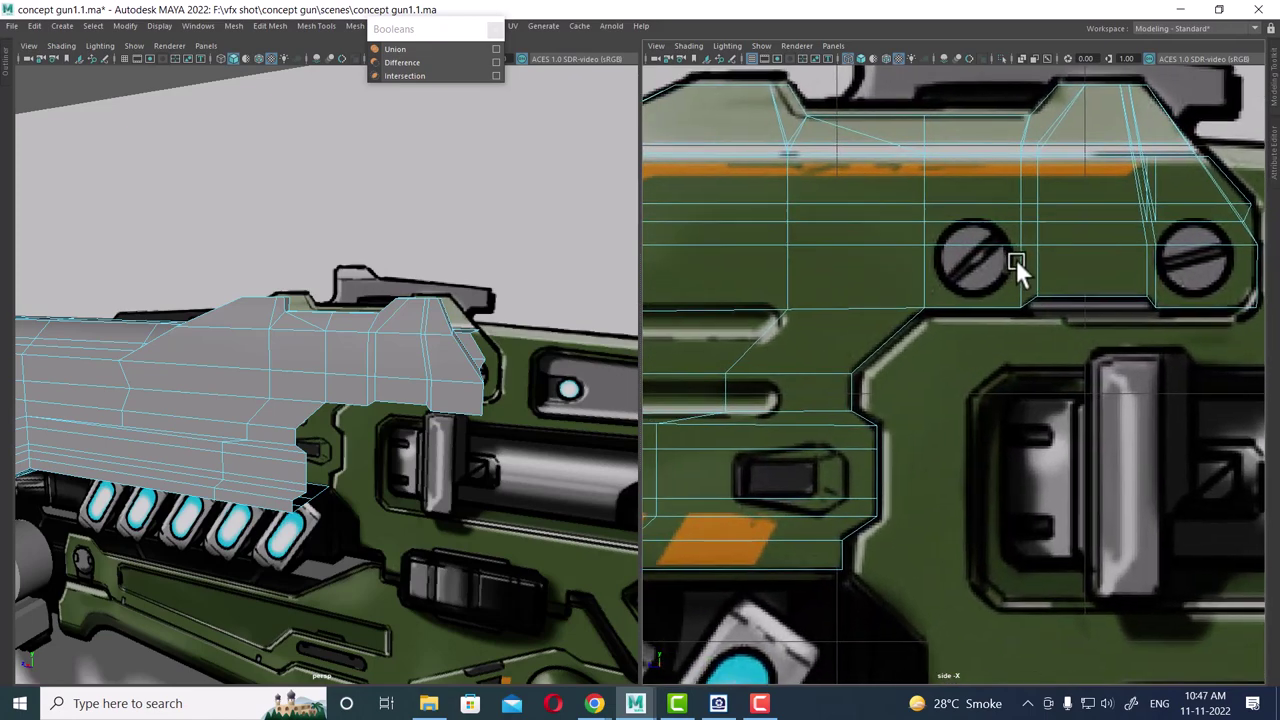
scroll(1018, 262, down, 2)
scroll(1045, 300, up, 2)
scroll(1040, 327, up, 1)
scroll(1013, 310, up, 1)
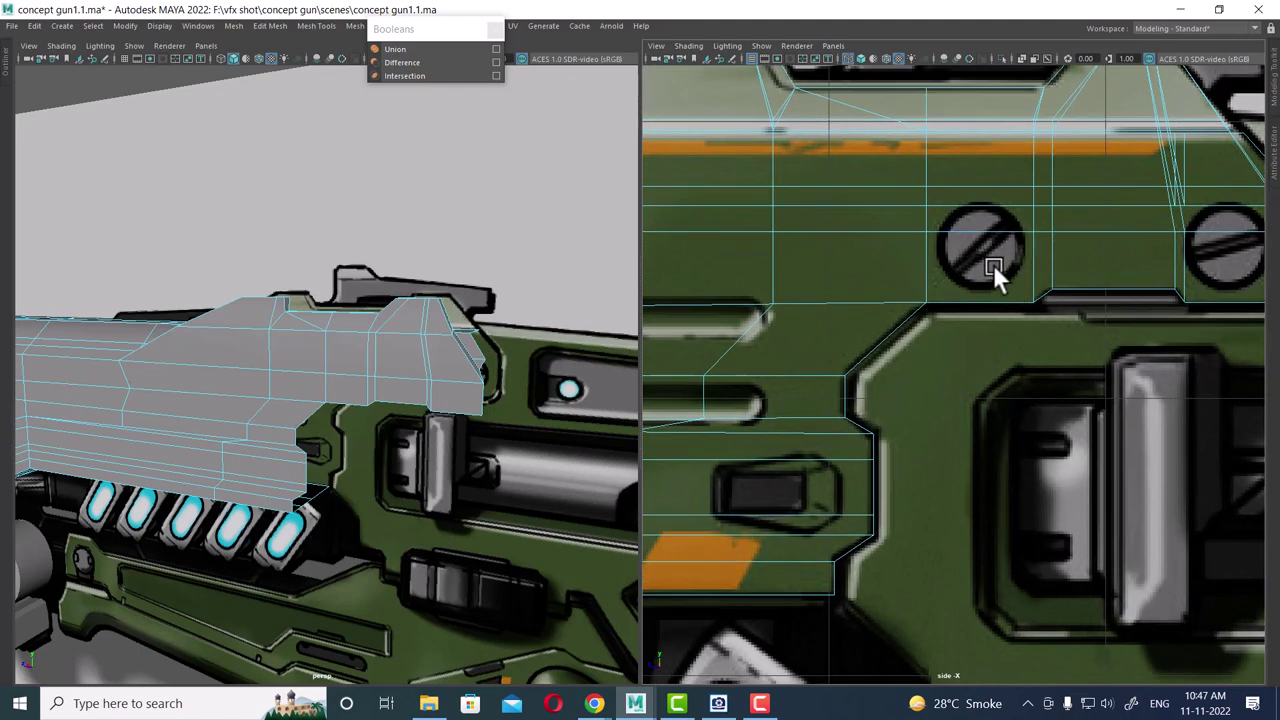
- Create a new polygon cylinder beside the reference gun
click(993, 264)
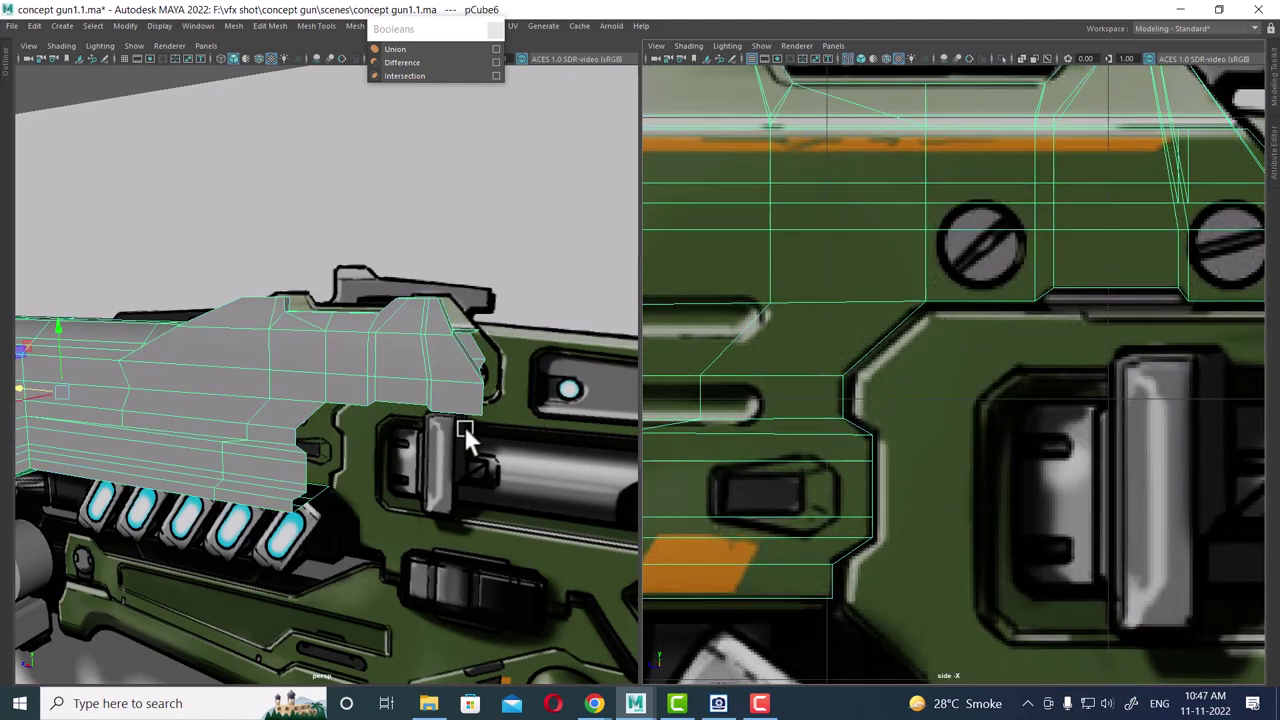
click(985, 345)
shift+right_drag(970, 340, 946, 384)
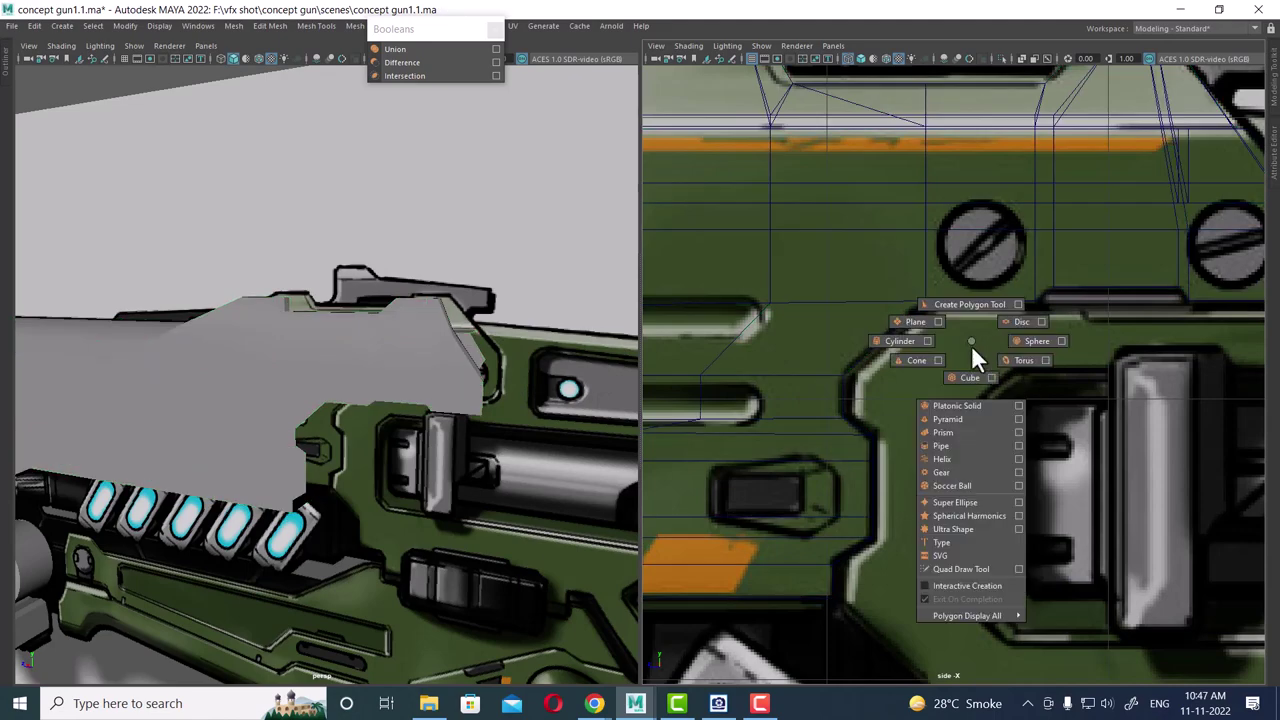
shift+right_drag(898, 340, 895, 340)
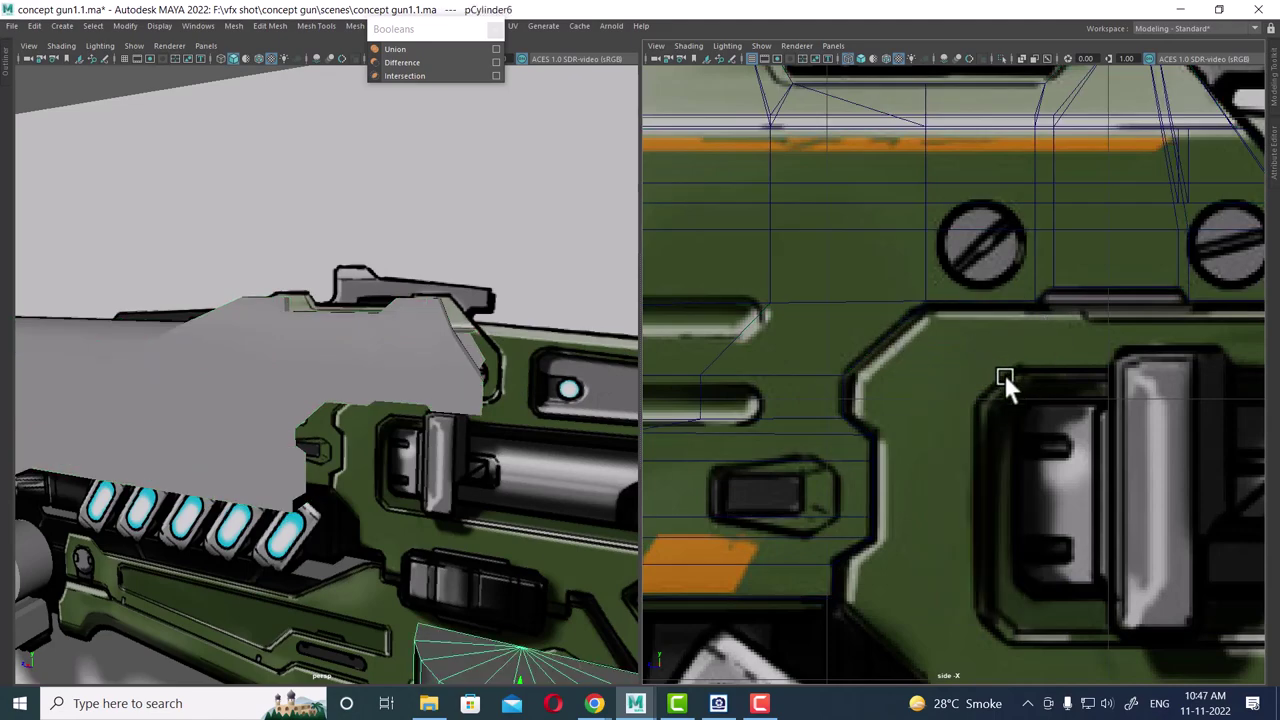
scroll(1003, 371, down, 5)
scroll(1068, 500, down, 2)
scroll(1068, 500, up, 2)
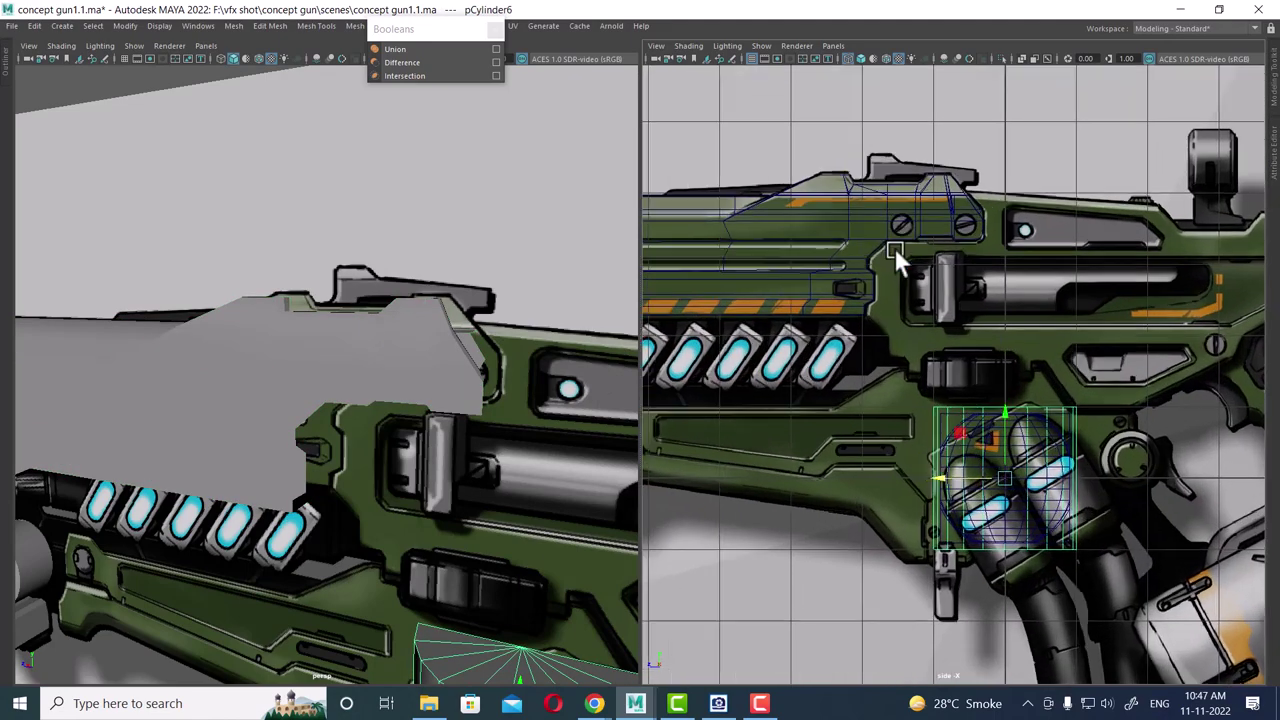
scroll(903, 263, up, 2)
scroll(980, 349, up, 2)
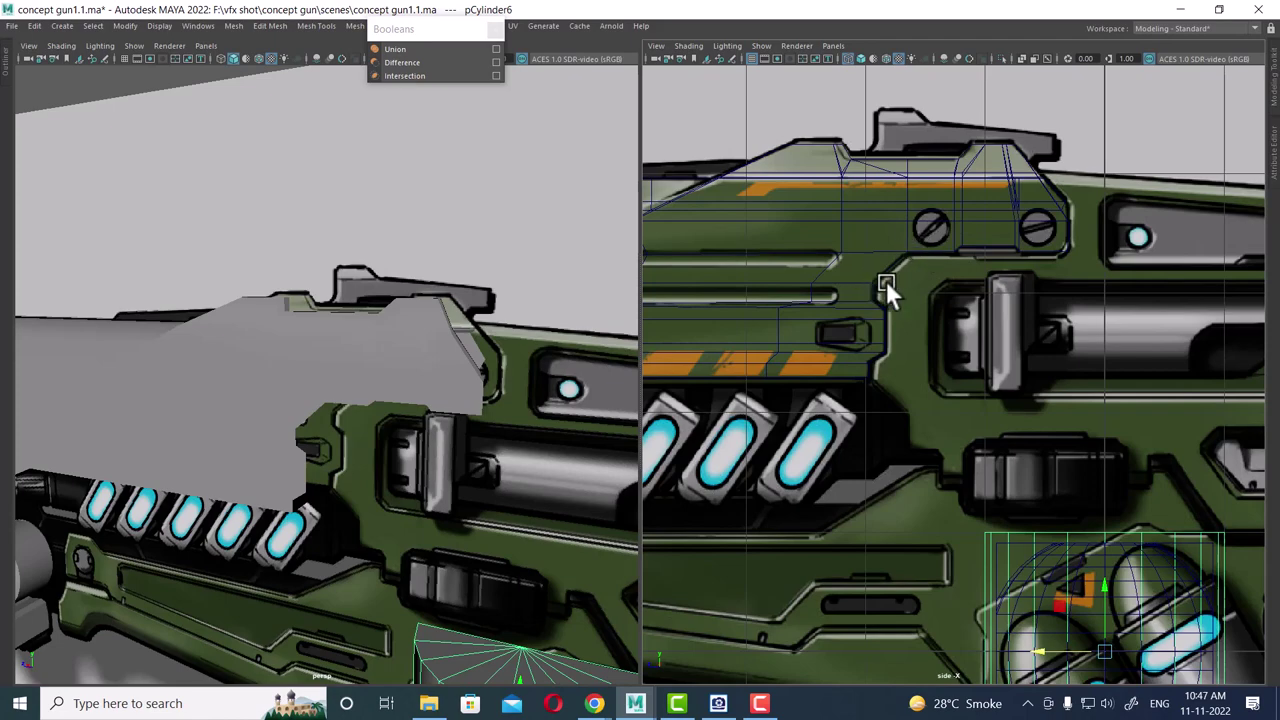
scroll(886, 286, down, 2)
scroll(920, 337, down, 3)
scroll(850, 378, up, 1)
scroll(850, 378, up, 1)
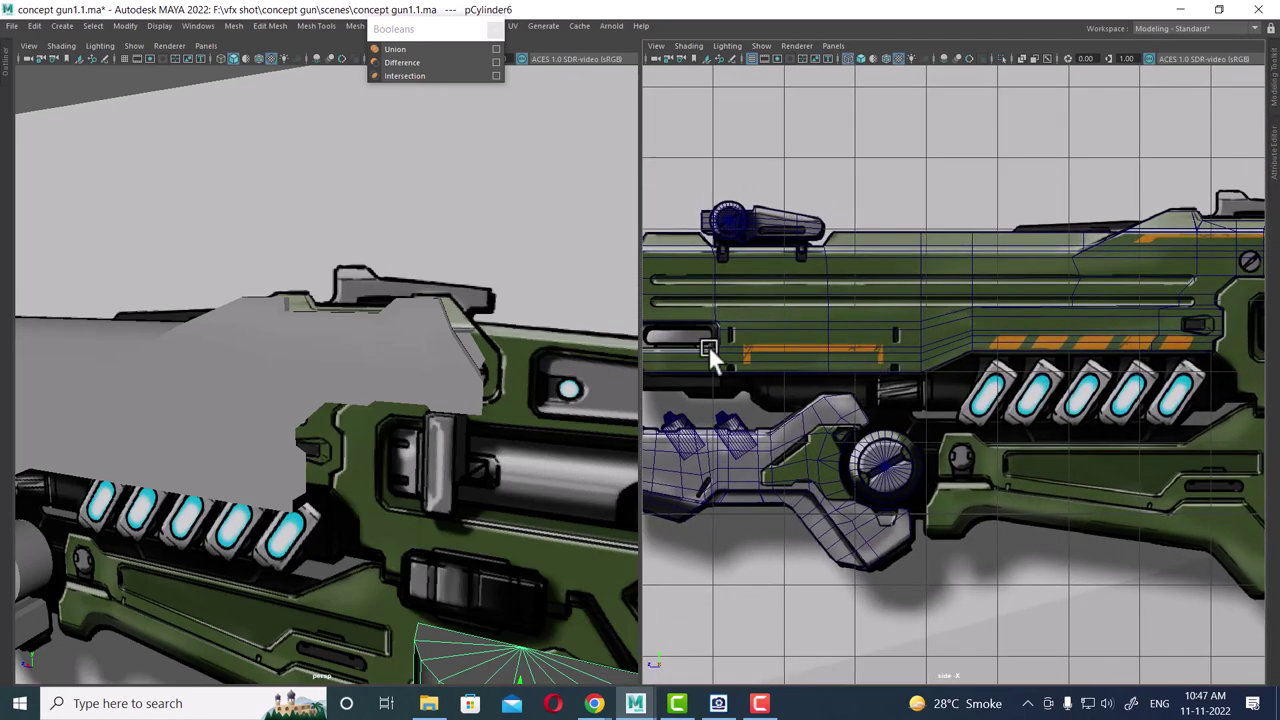
scroll(288, 403, down, 2)
scroll(944, 358, down, 4)
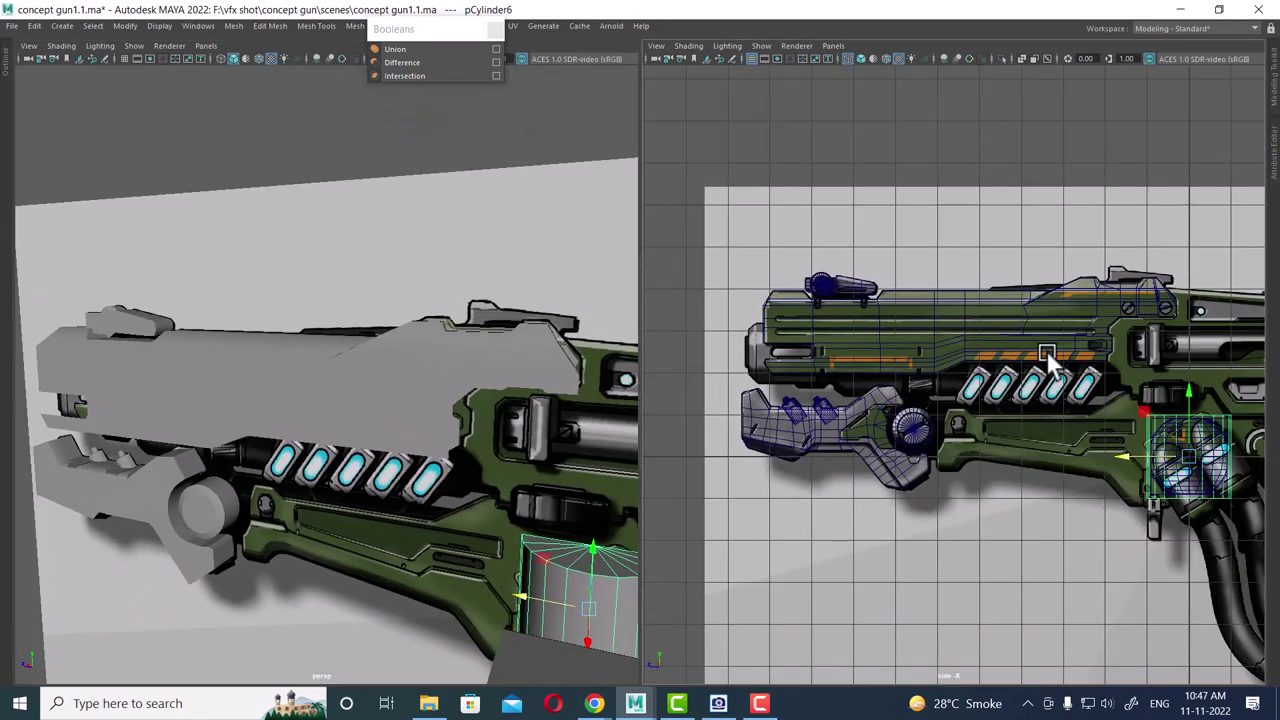
scroll(884, 423, up, 3)
scroll(884, 423, up, 3)
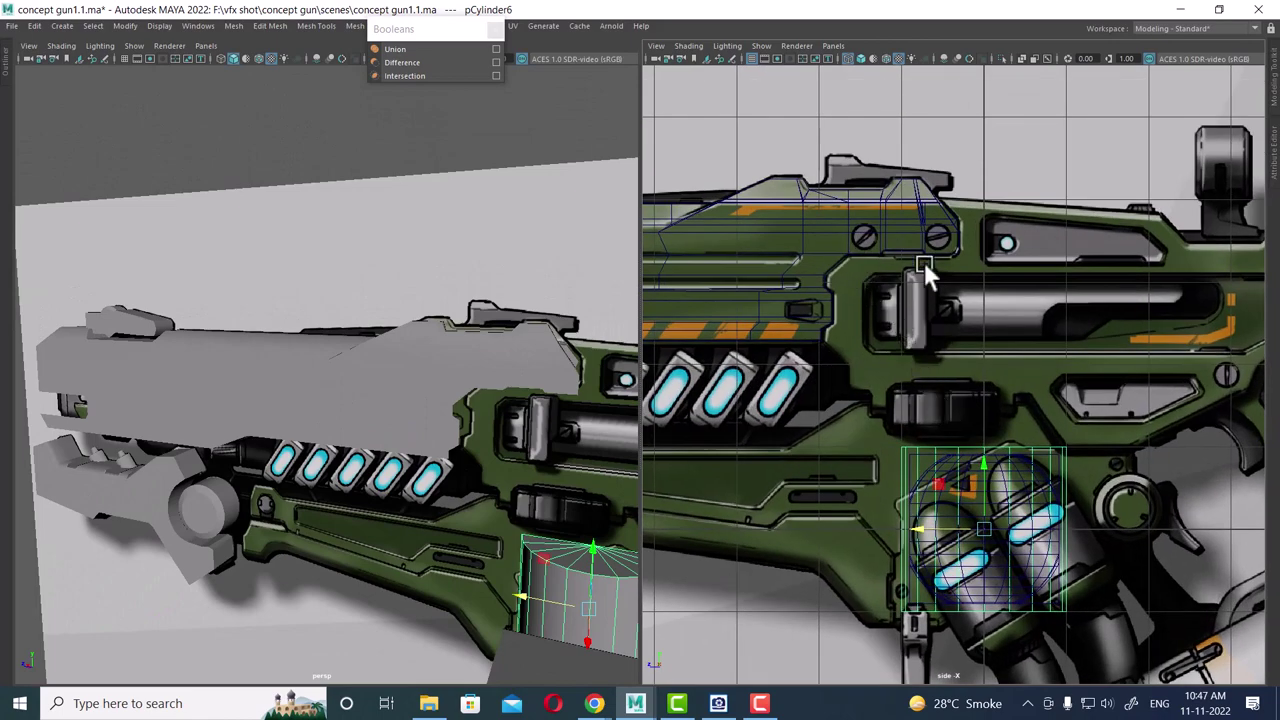
- Tilt the cylinder with the Rotate tool and bring up the Channel Box
key(e)
mouse_move(980, 445)
mouse_down()
mouse_move(999, 492)
mouse_move(980, 490)
mouse_move(998, 567)
mouse_up()
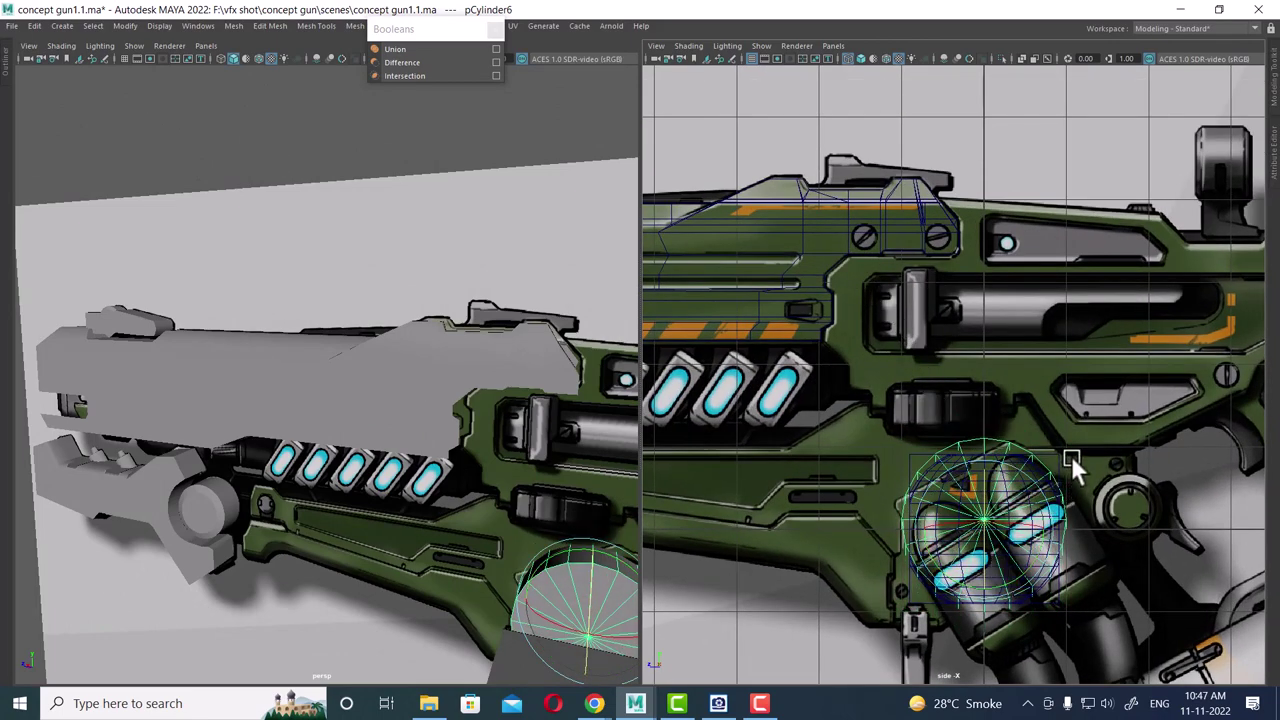
alt+middle_drag(1071, 455, 1016, 372)
key(space)
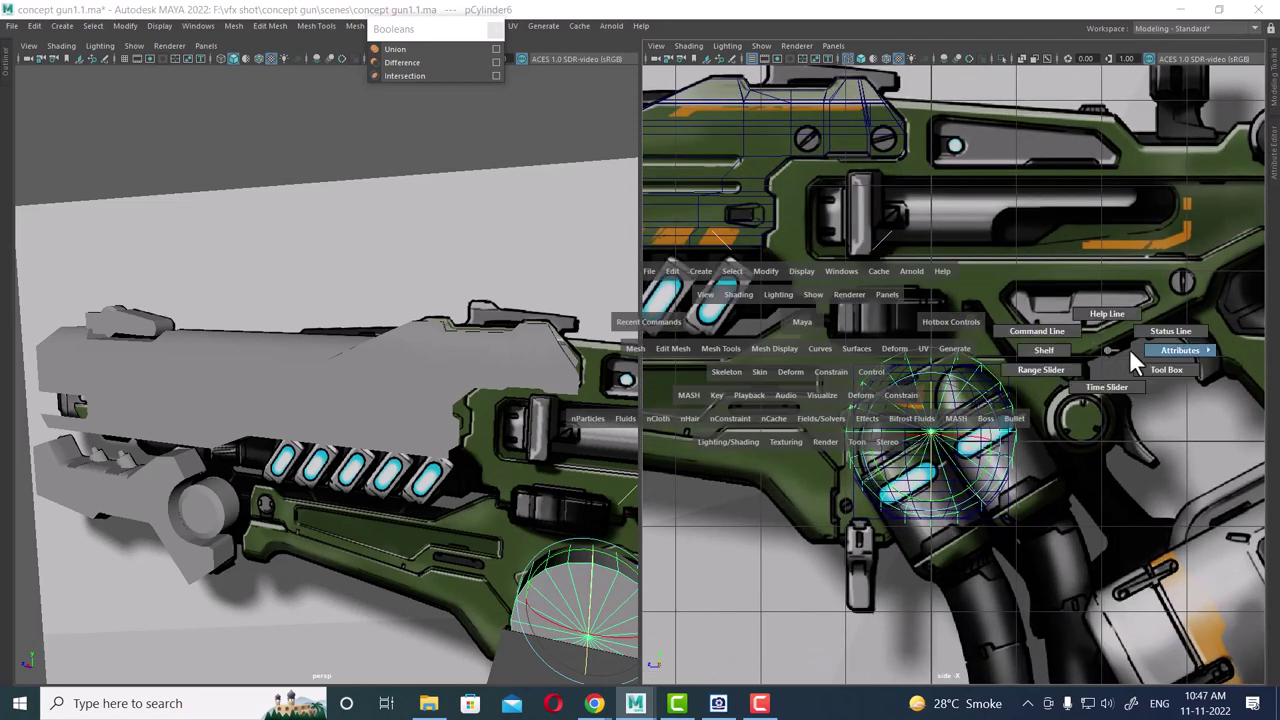
drag(1181, 351, 1185, 350)
- Set the cylinder's Rotate Z to 90 and move it over the left screw
click(1205, 224)
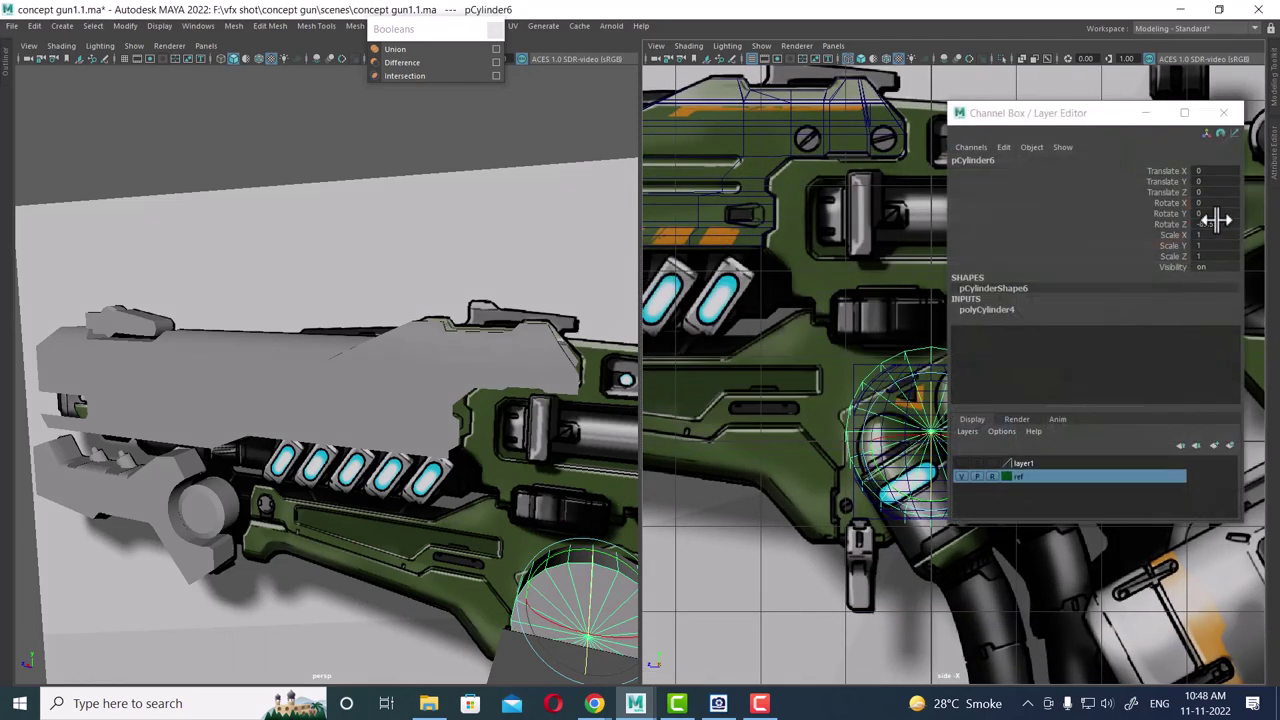
text(0)
key(Return)
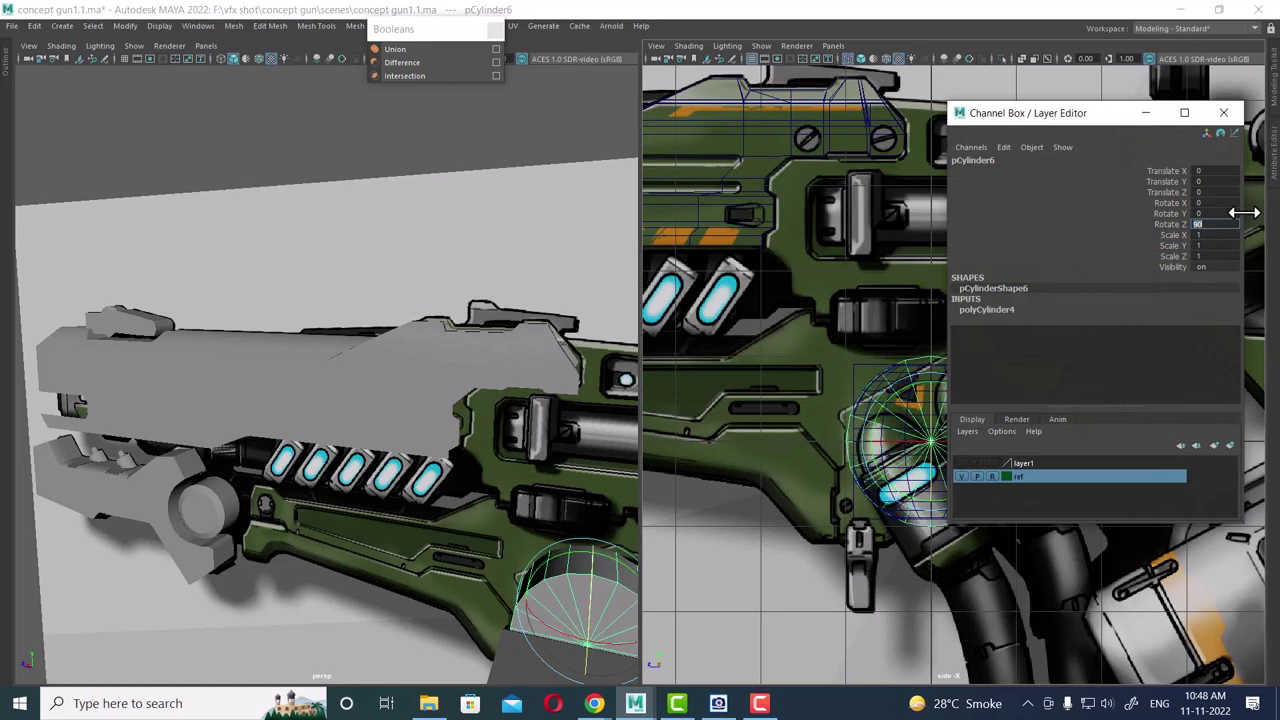
mouse_move(750, 520)
alt+middle_down()
mouse_move(728, 430)
mouse_move(757, 443)
alt+middle_up()
mouse_move(757, 443)
mouse_down()
mouse_move(843, 500)
mouse_move(765, 197)
mouse_up()
key(space)
scroll(791, 257, up, 3)
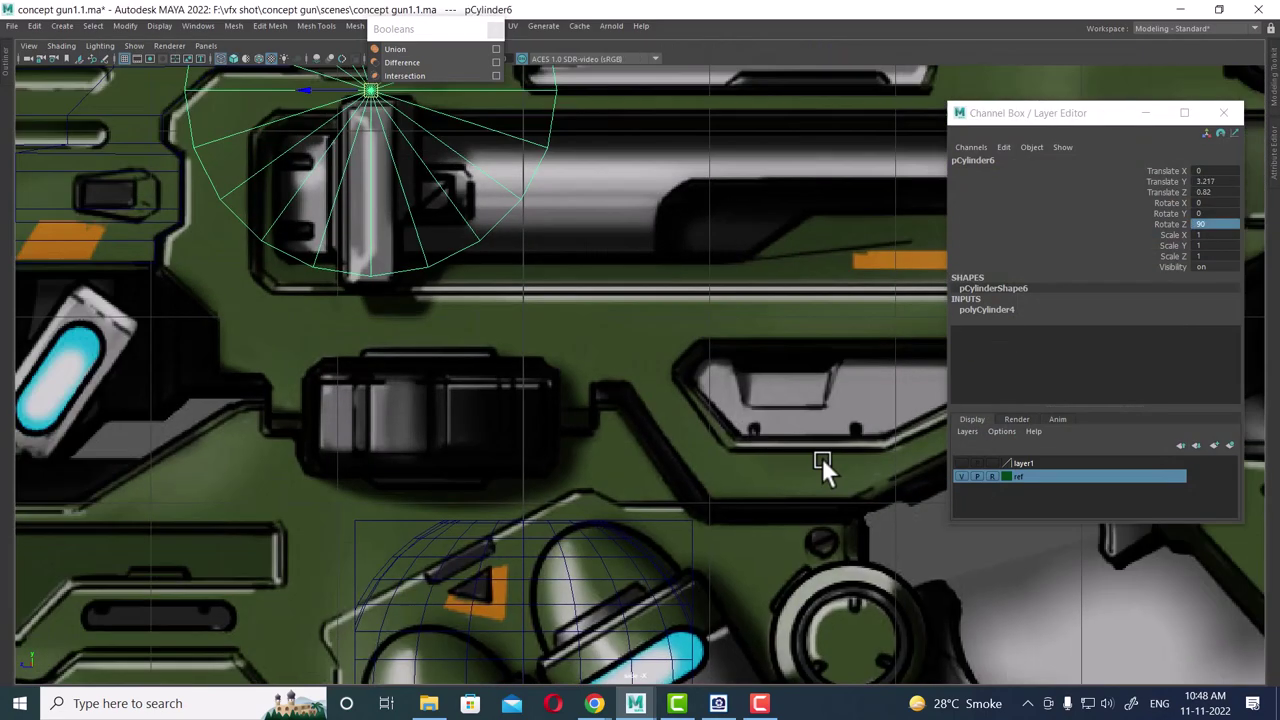
alt+middle_drag(822, 463, 632, 535)
mouse_move(638, 369)
mouse_down()
mouse_move(545, 325)
mouse_move(528, 300)
mouse_move(268, 492)
mouse_up()
- Scale the cylinder down to 0.148 and centre it on the screw
key(r)
scroll(759, 376, up, 2)
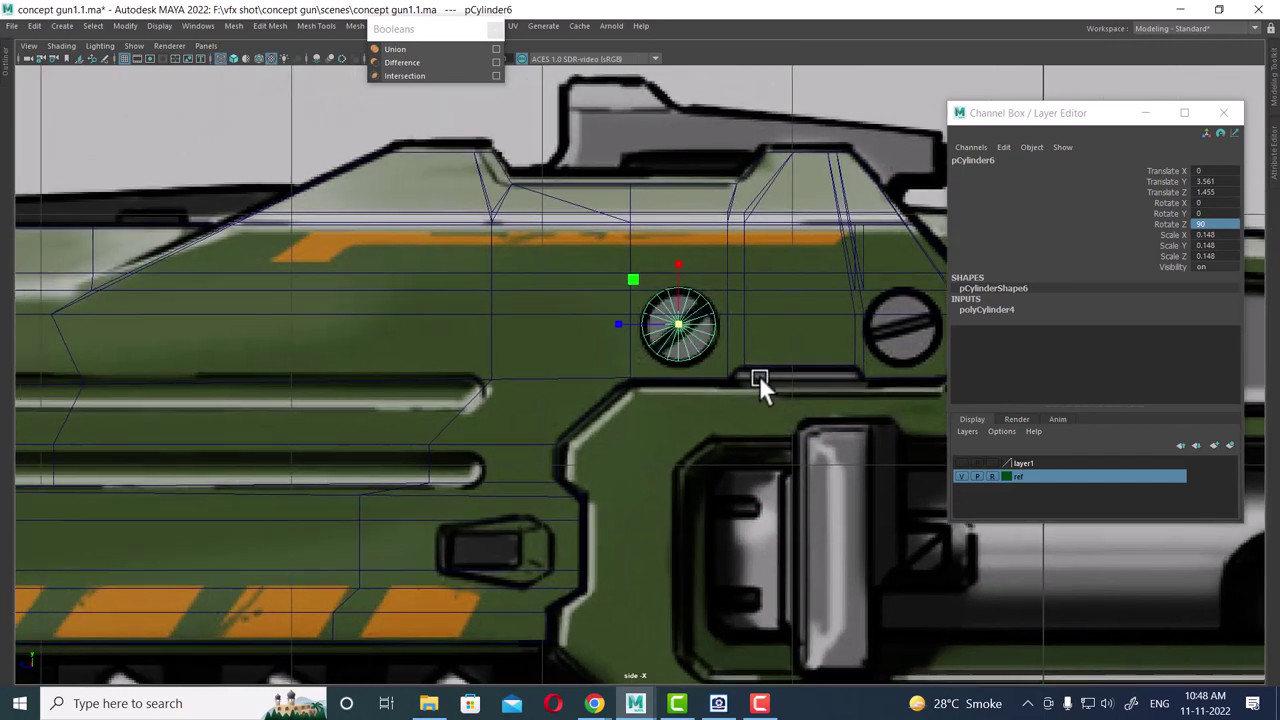
scroll(735, 350, up, 2)
scroll(655, 406, up, 2)
scroll(655, 406, up, 2)
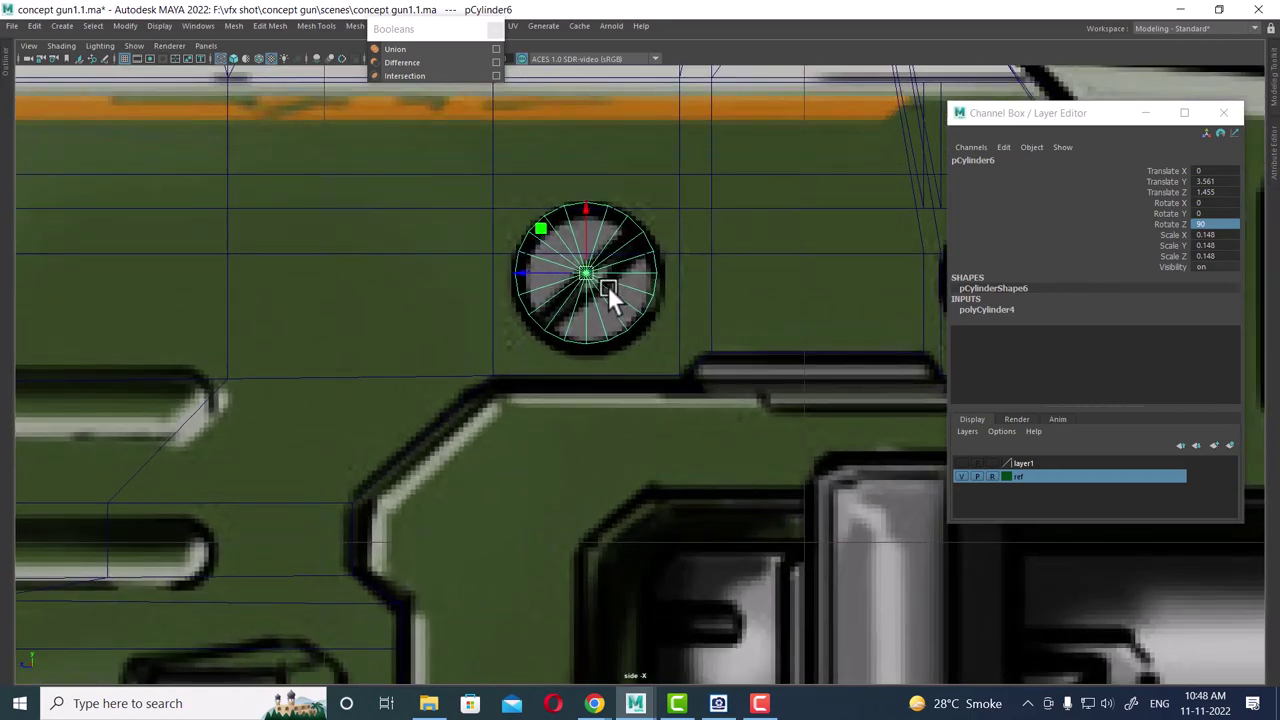
drag(608, 286, 584, 281)
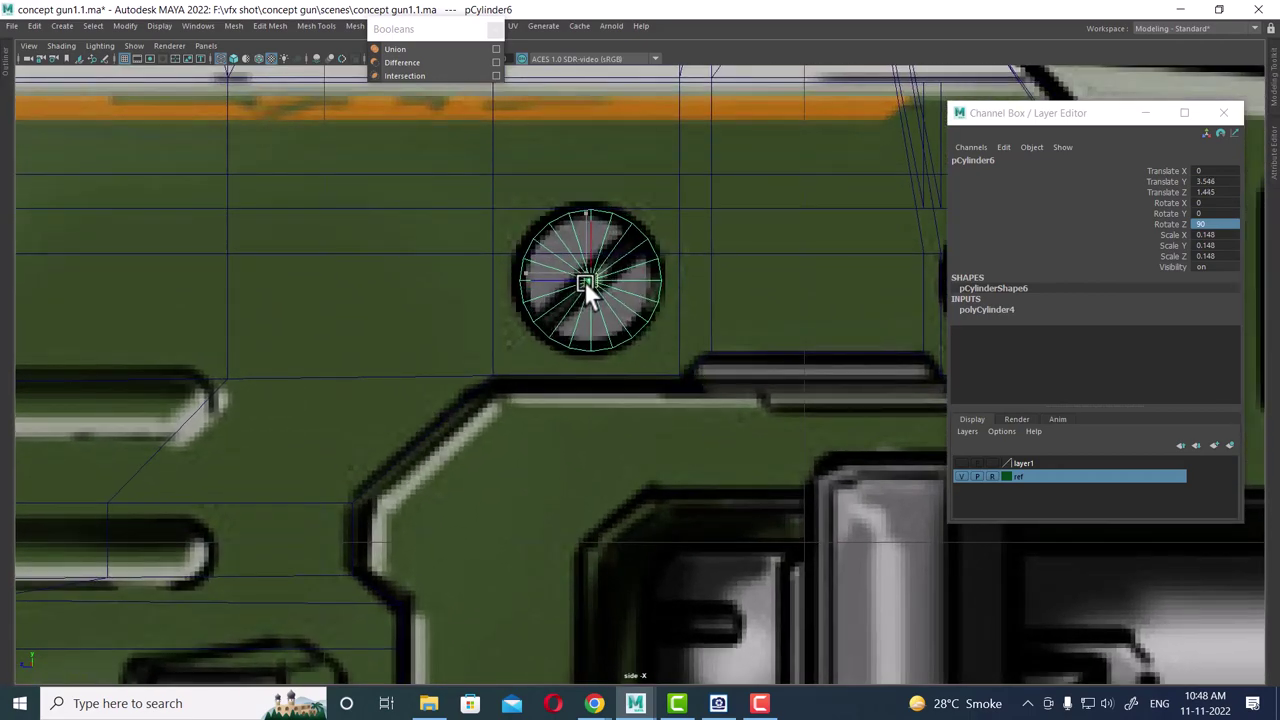
- Set polyCylinder4 Subdivisions Axis to 30
click(987, 309)
click(1197, 342)
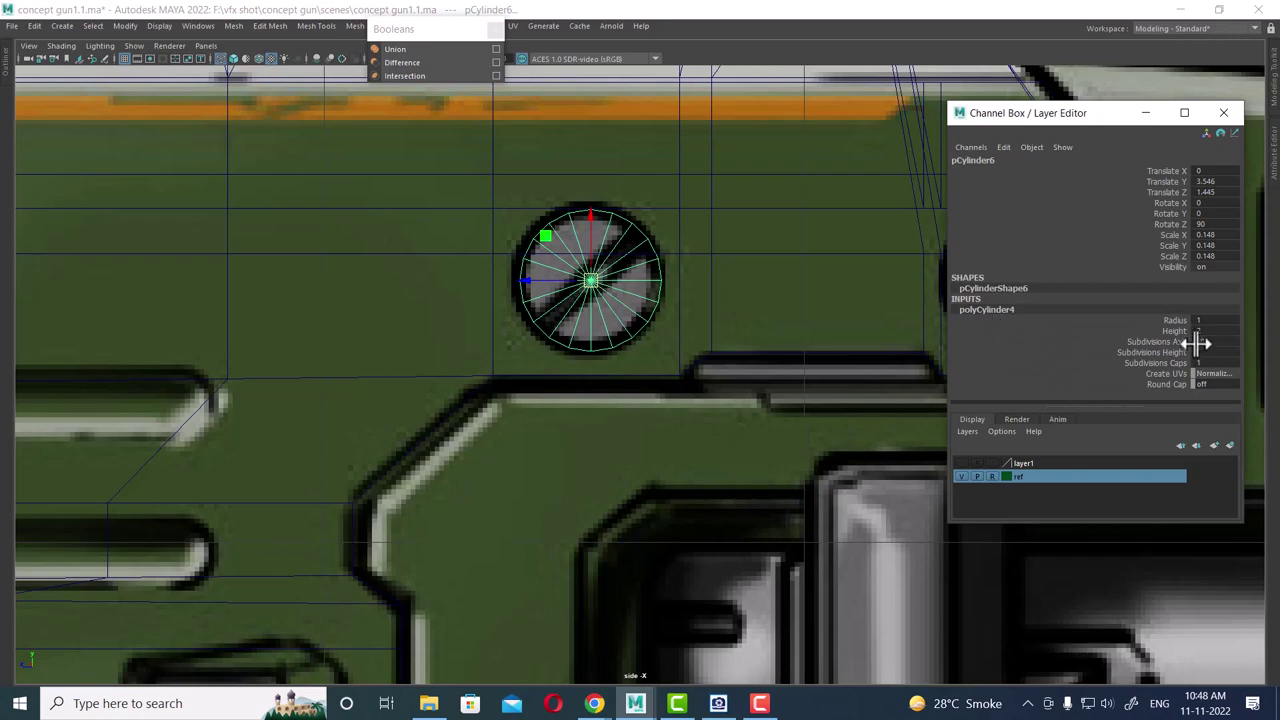
text(0)
key(Return)
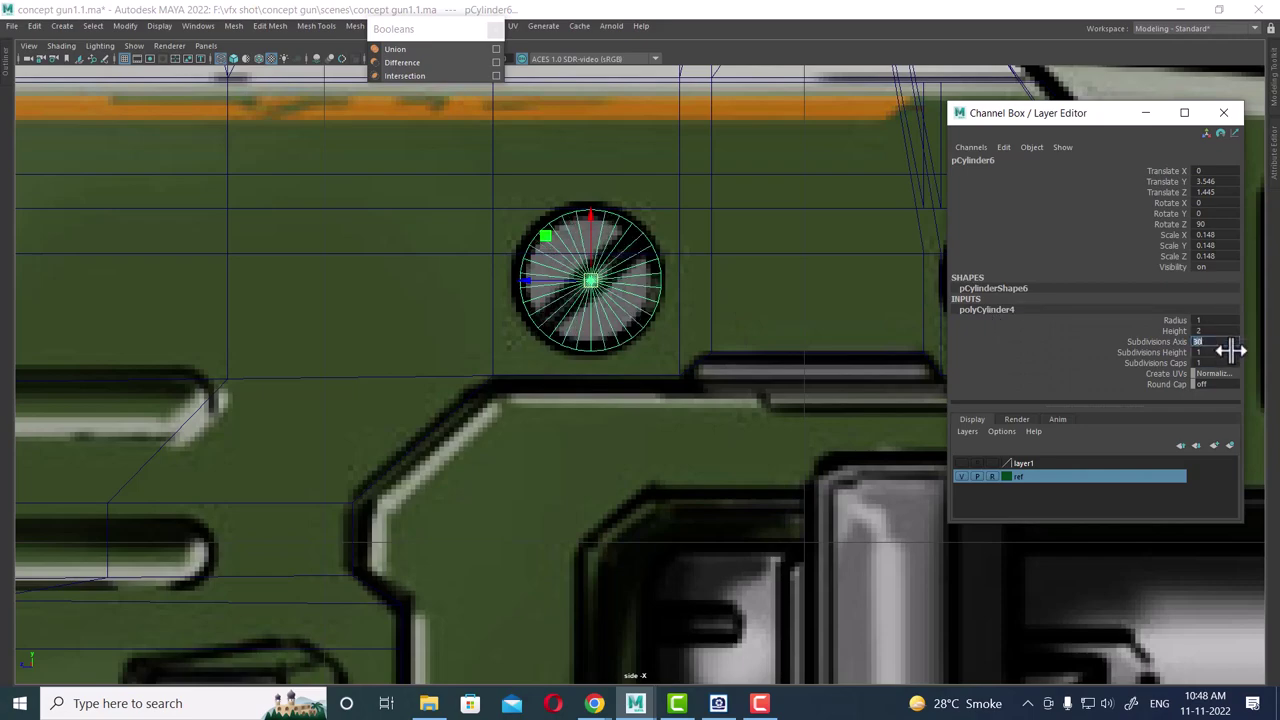
scroll(613, 339, down, 1)
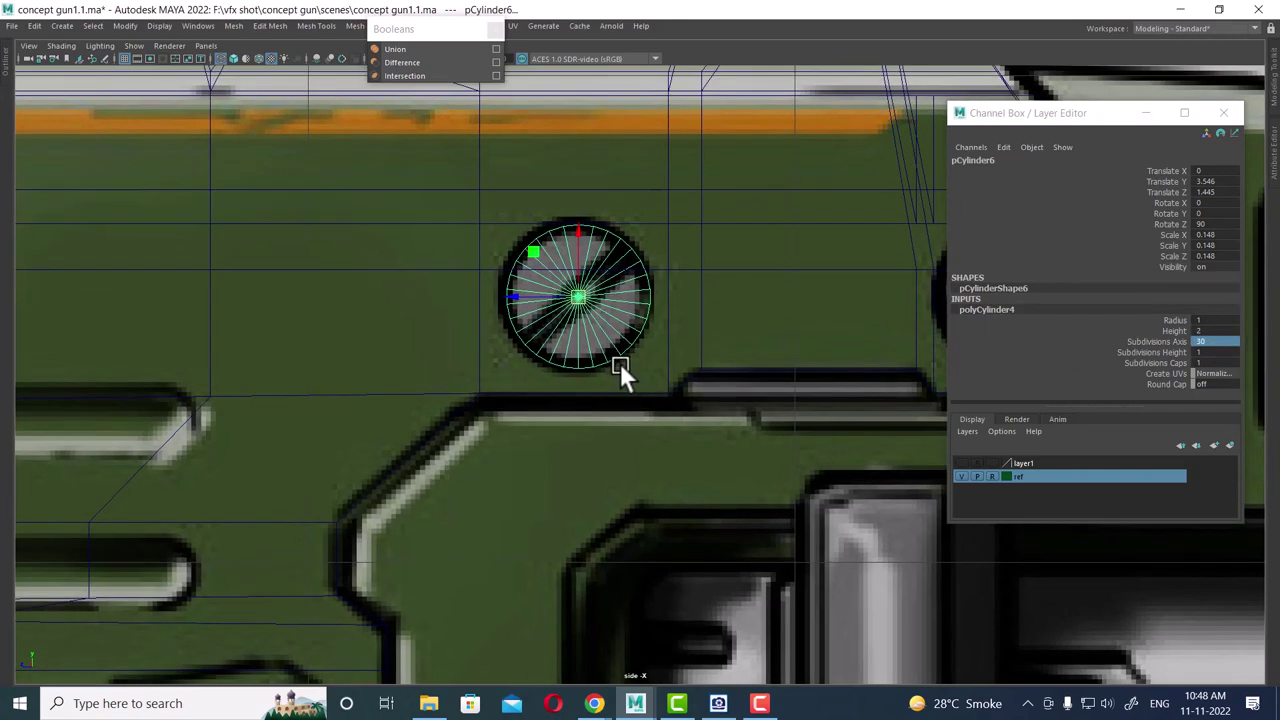
drag(620, 363, 625, 261)
mouse_move(620, 338)
alt+mouse_down()
mouse_move(646, 331)
mouse_move(680, 371)
mouse_move(734, 380)
alt+mouse_up()
- Check the cylinder passing through the gun side in shaded and wireframe views
key(4)
key(5)
alt+drag(687, 328, 704, 329)
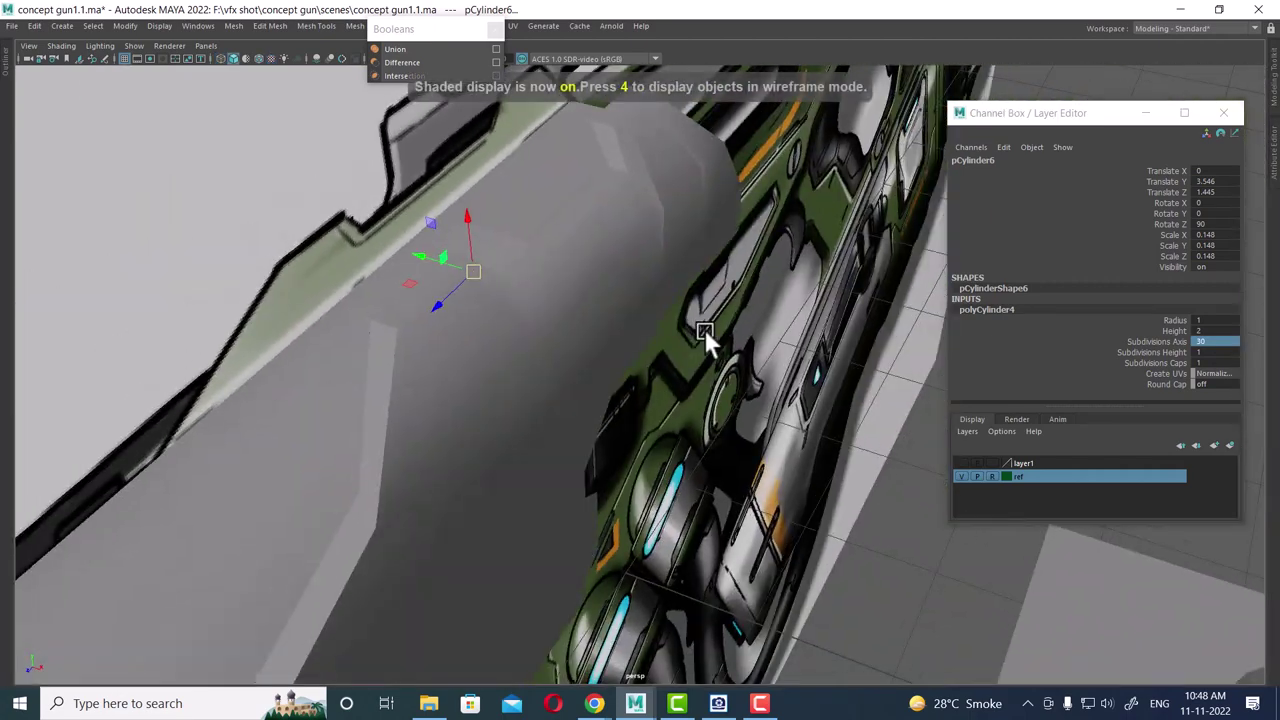
mouse_move(429, 262)
middle_down()
mouse_move(573, 316)
mouse_move(558, 314)
middle_up()
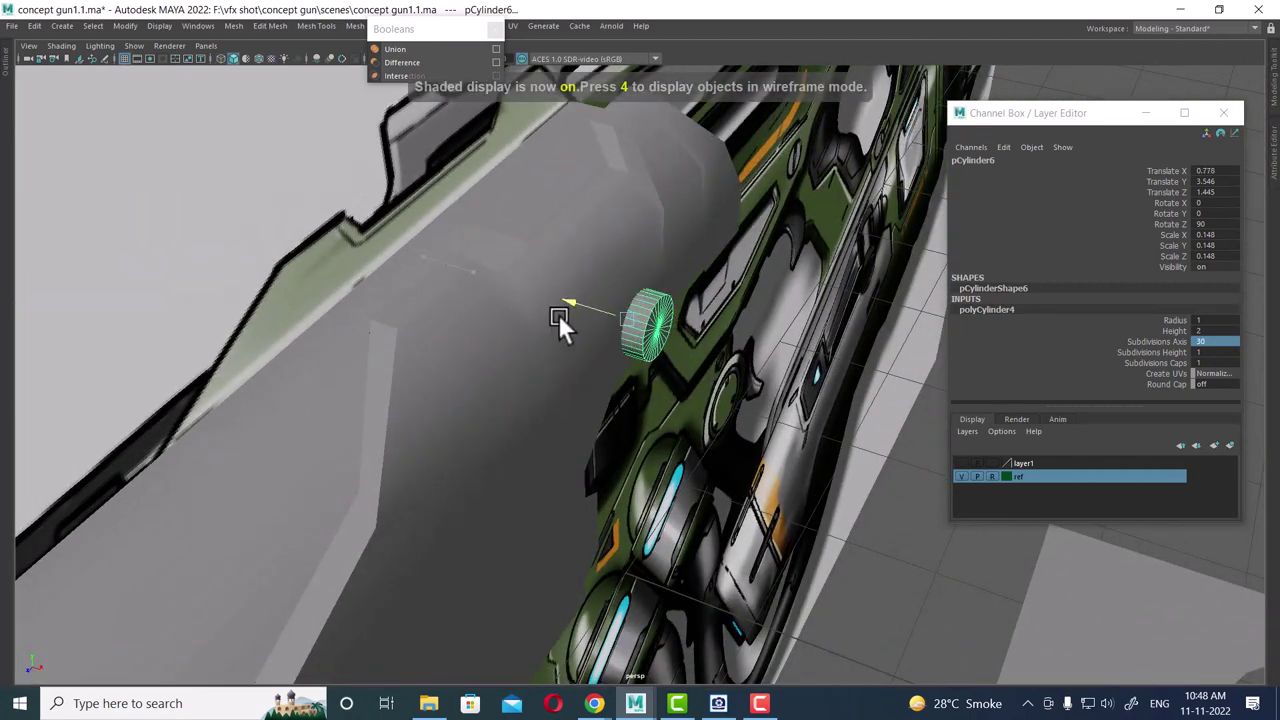
mouse_move(558, 314)
alt+mouse_down()
mouse_move(431, 320)
mouse_move(500, 374)
mouse_move(634, 420)
mouse_move(521, 388)
mouse_move(640, 399)
mouse_move(639, 339)
alt+mouse_up()
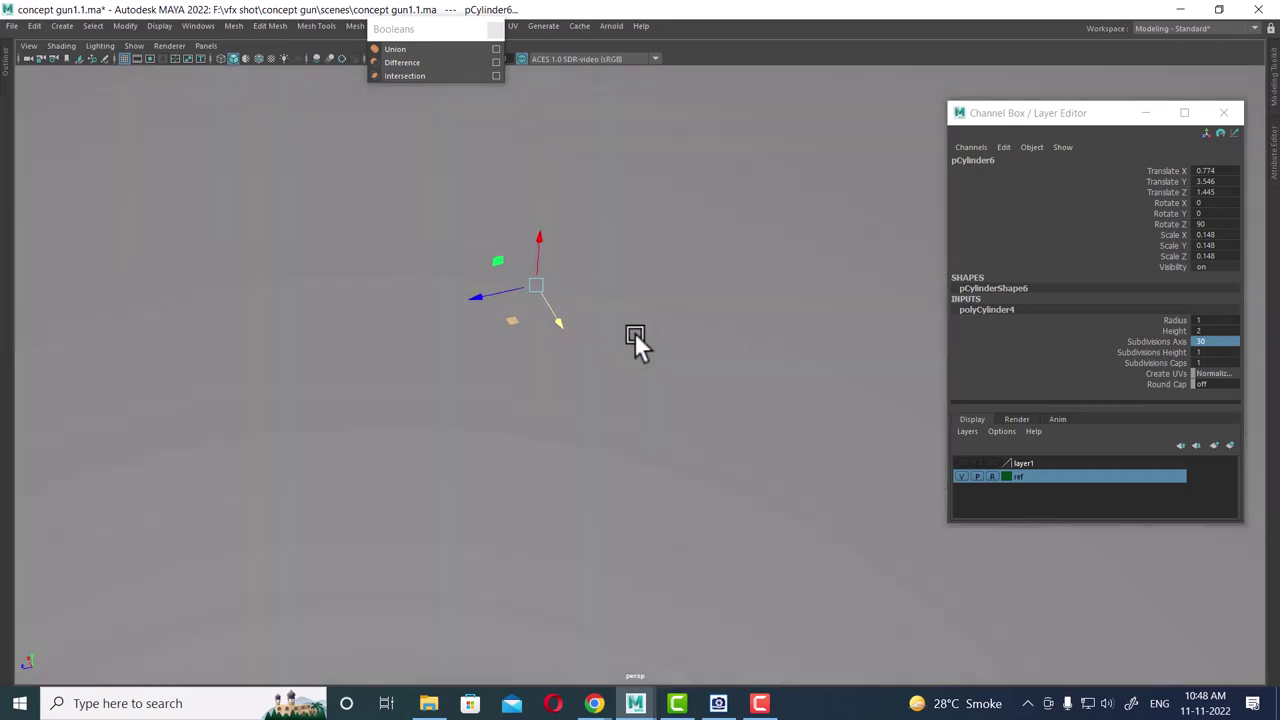
mouse_move(626, 329)
alt+mouse_down()
mouse_move(590, 337)
mouse_move(650, 360)
mouse_move(704, 354)
alt+mouse_up()
key(space)
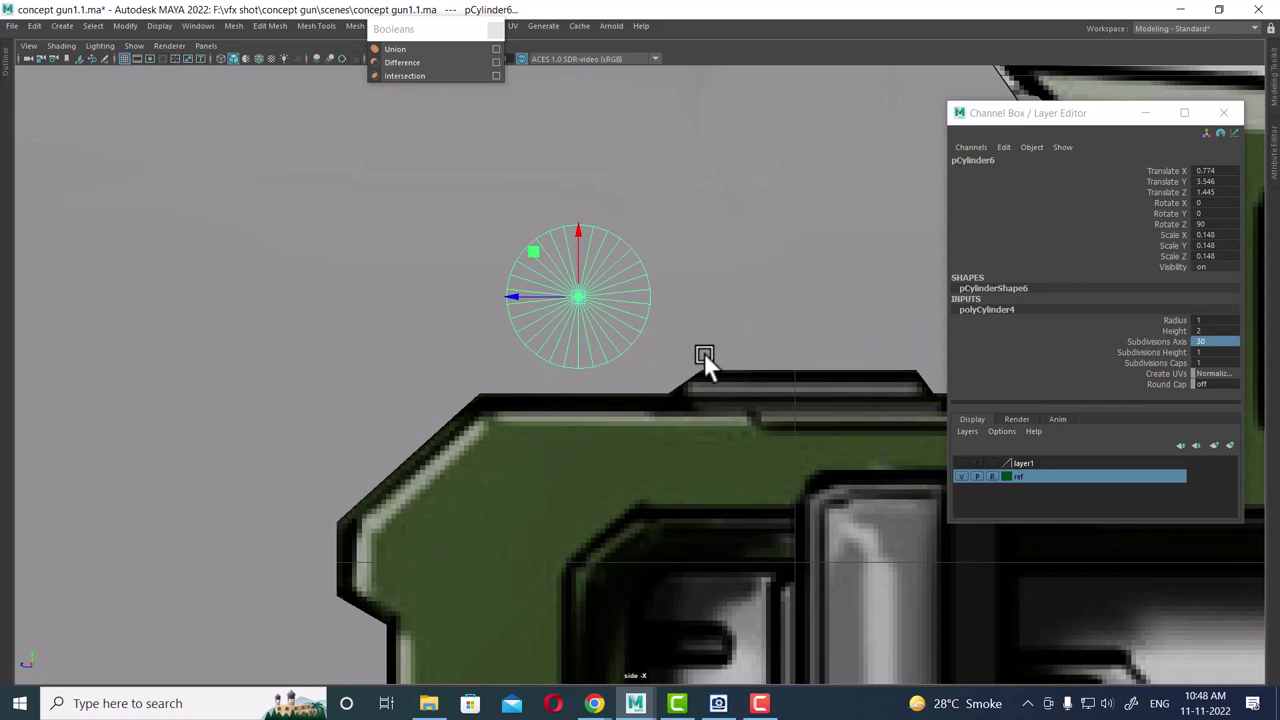
key(4)
mouse_move(704, 352)
alt+middle_down()
mouse_move(601, 365)
mouse_move(545, 350)
alt+middle_up()
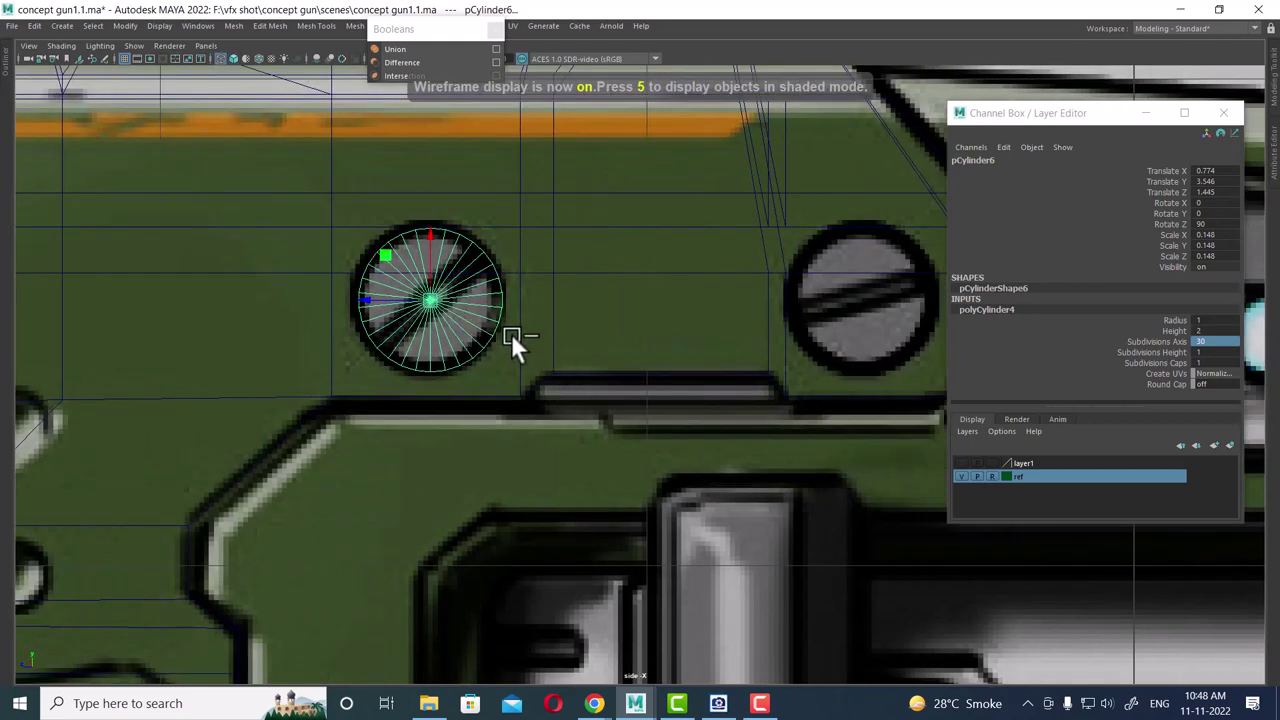
- Duplicate the cylinder onto the right screw and combine both cylinders into one mesh
key(ctrl+d)
drag(366, 298, 796, 310)
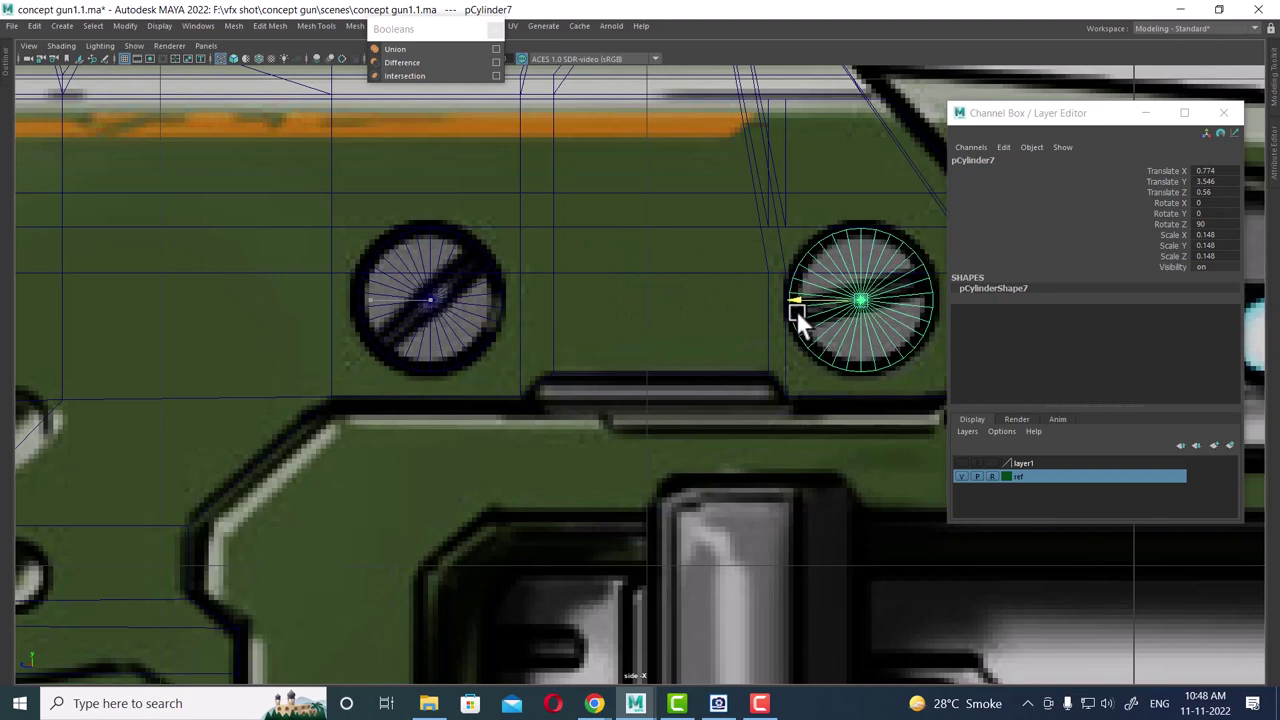
click(438, 310)
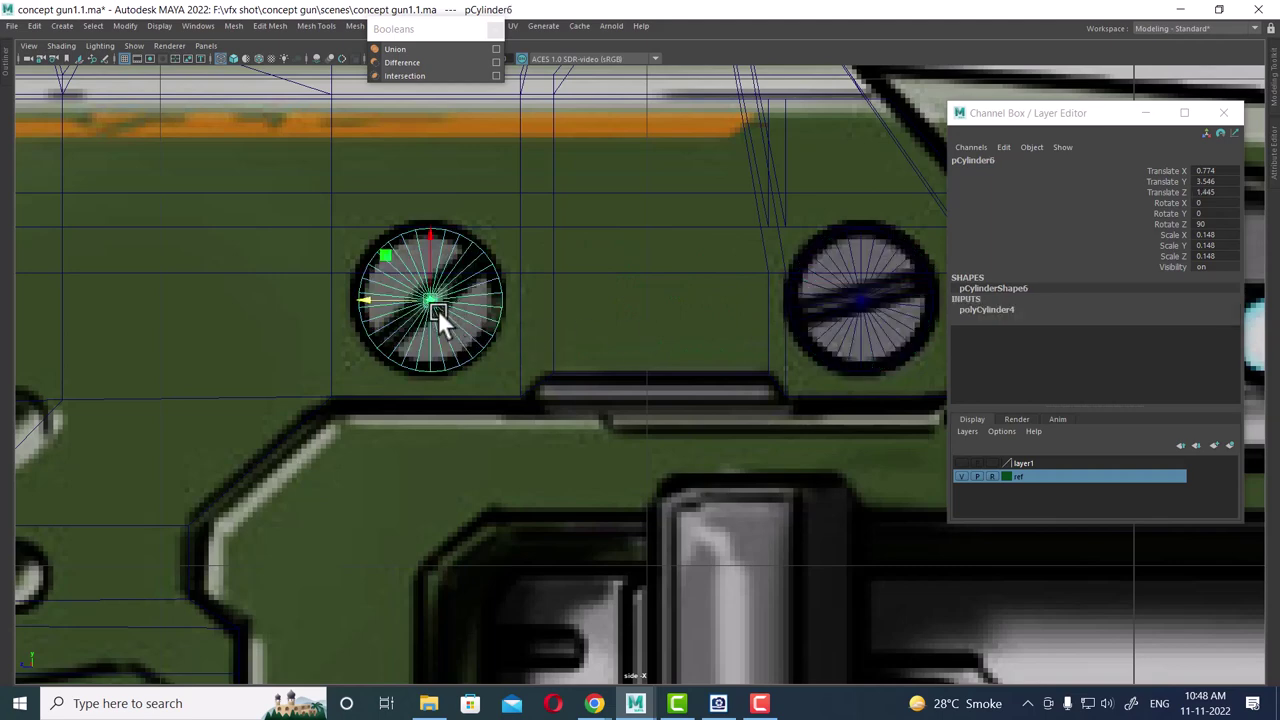
shift+click(858, 275)
shift+right_drag(845, 261, 839, 543)
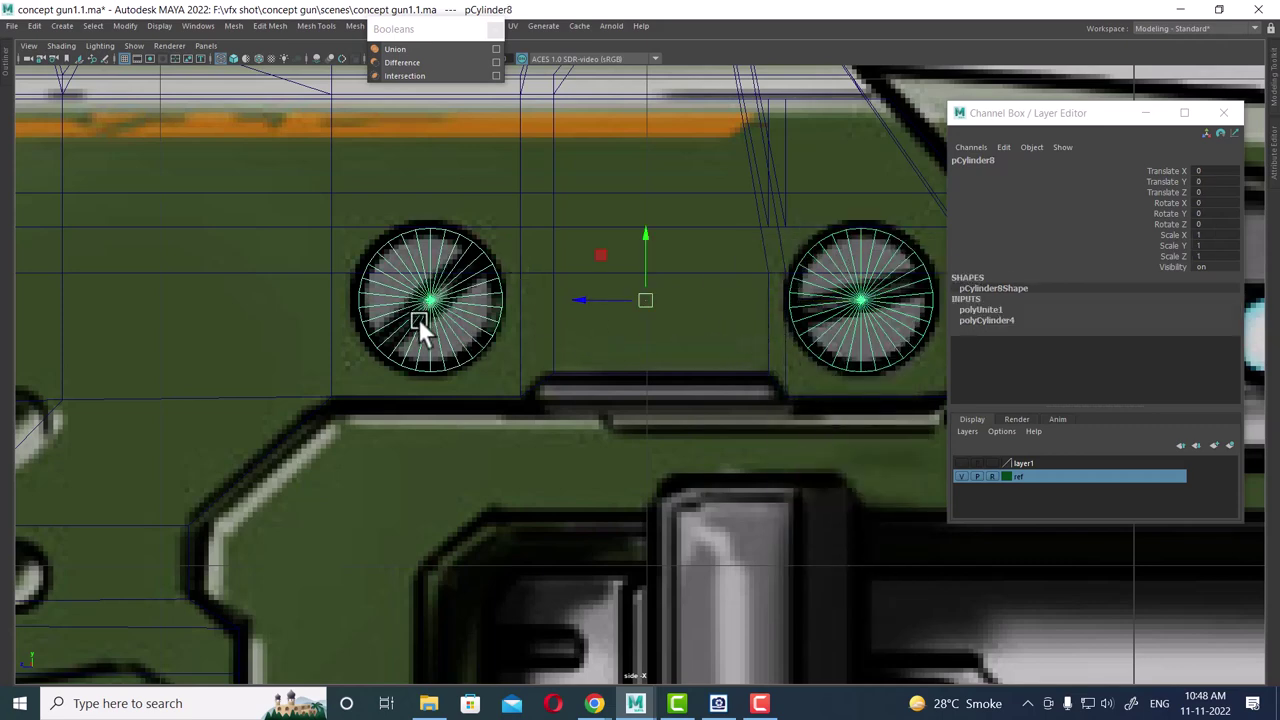
- Select the gun body and the combined cylinders together in shaded view
mouse_move(688, 389)
alt+mouse_down()
mouse_move(640, 305)
mouse_move(670, 367)
mouse_move(649, 390)
alt+mouse_up()
key(5)
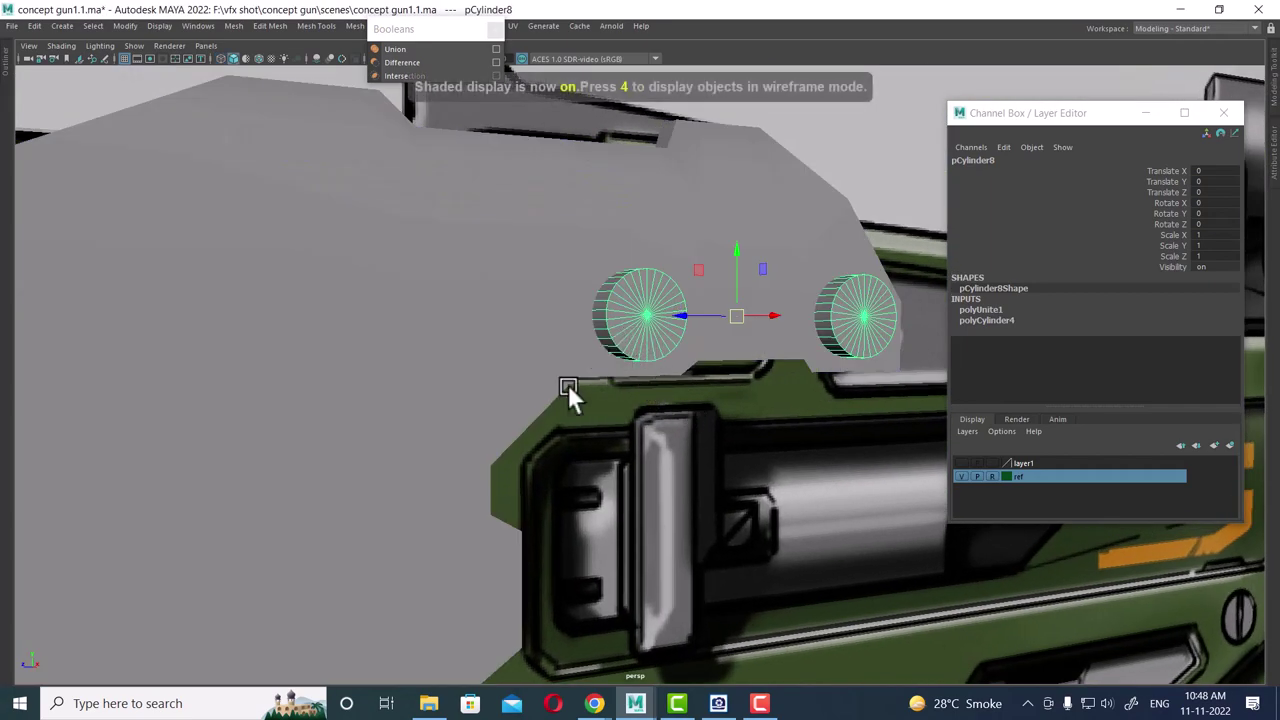
click(500, 289)
click(650, 325)
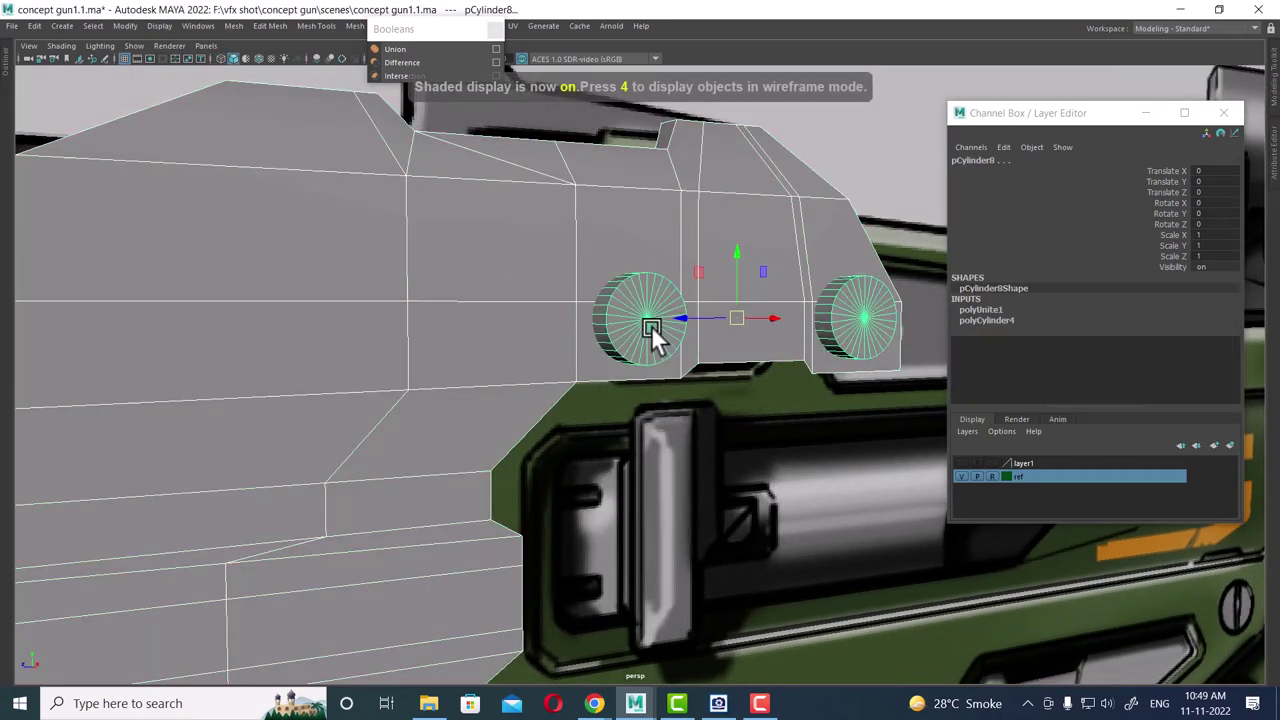
click(12, 25)
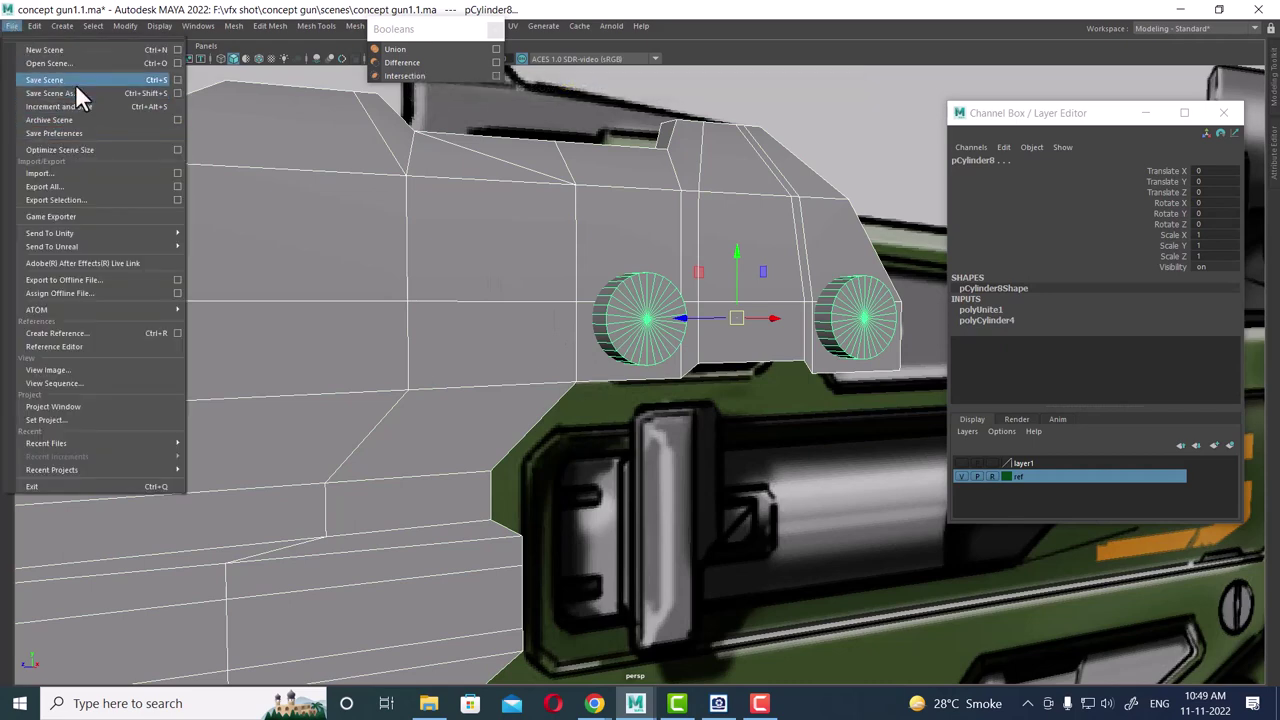
- Save the scene, then save a new version as concept gun2.1.ma
click(75, 83)
click(12, 25)
click(45, 93)
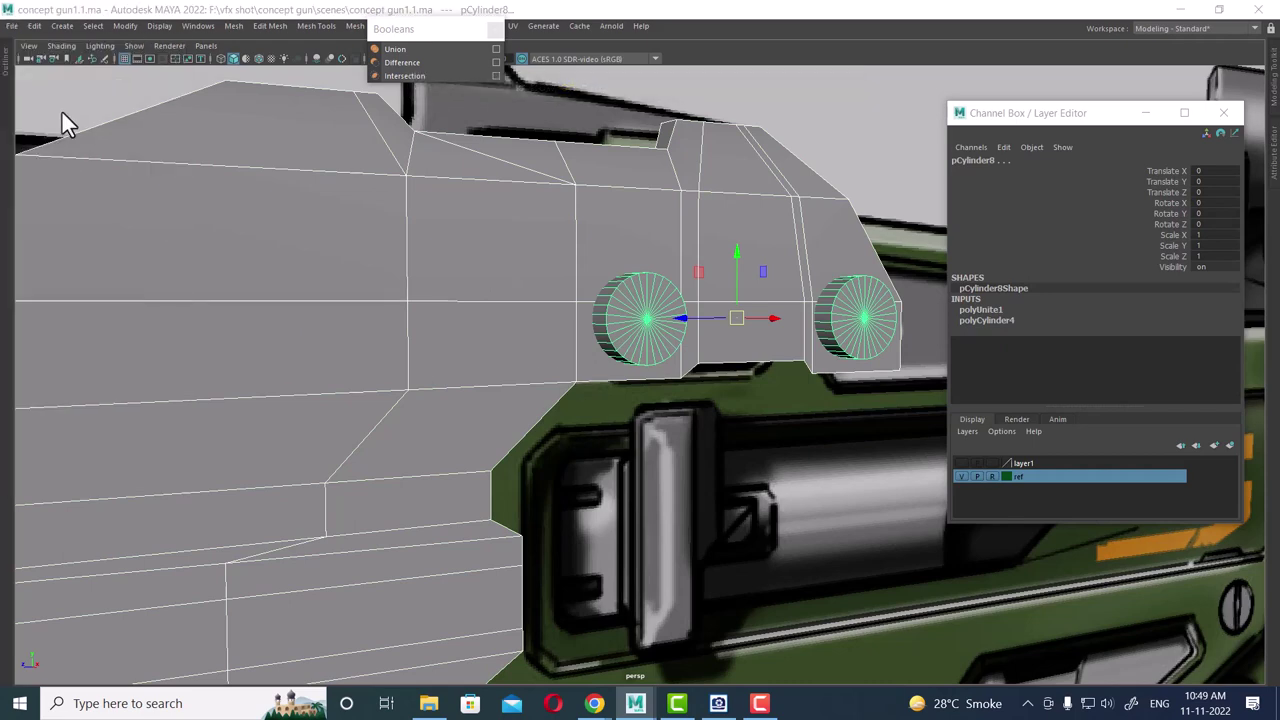
click(267, 86)
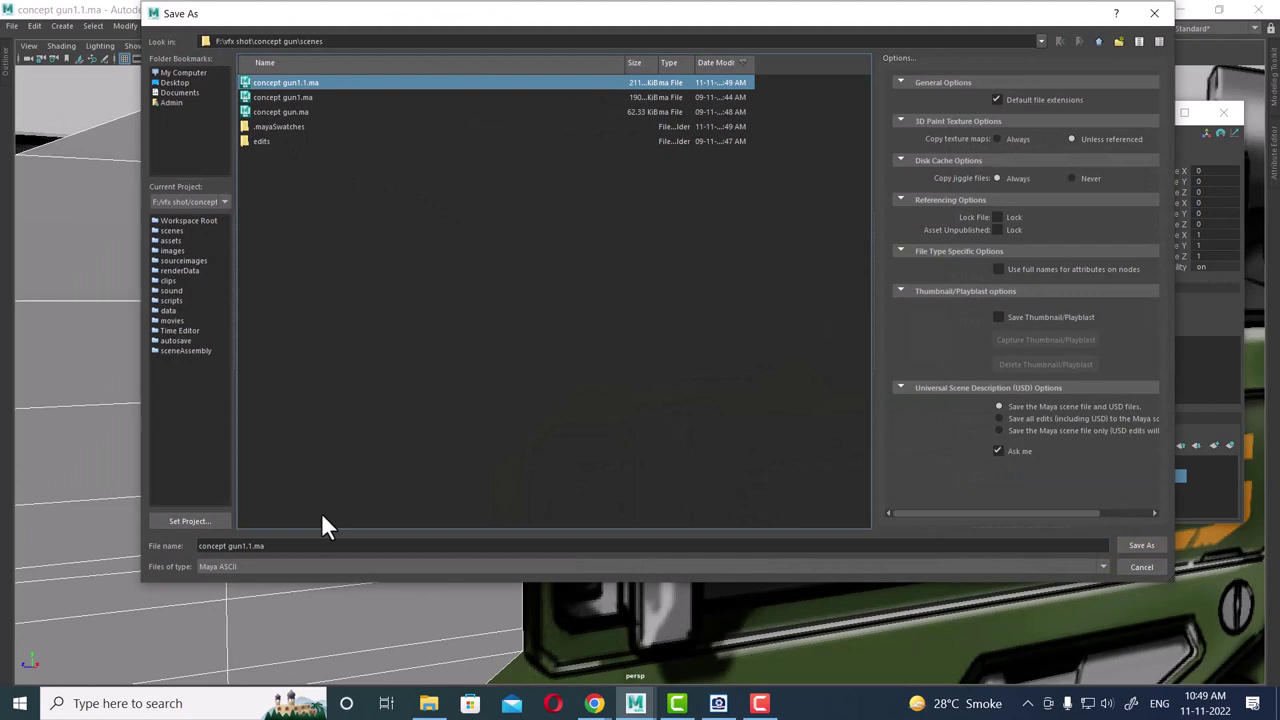
click(252, 545)
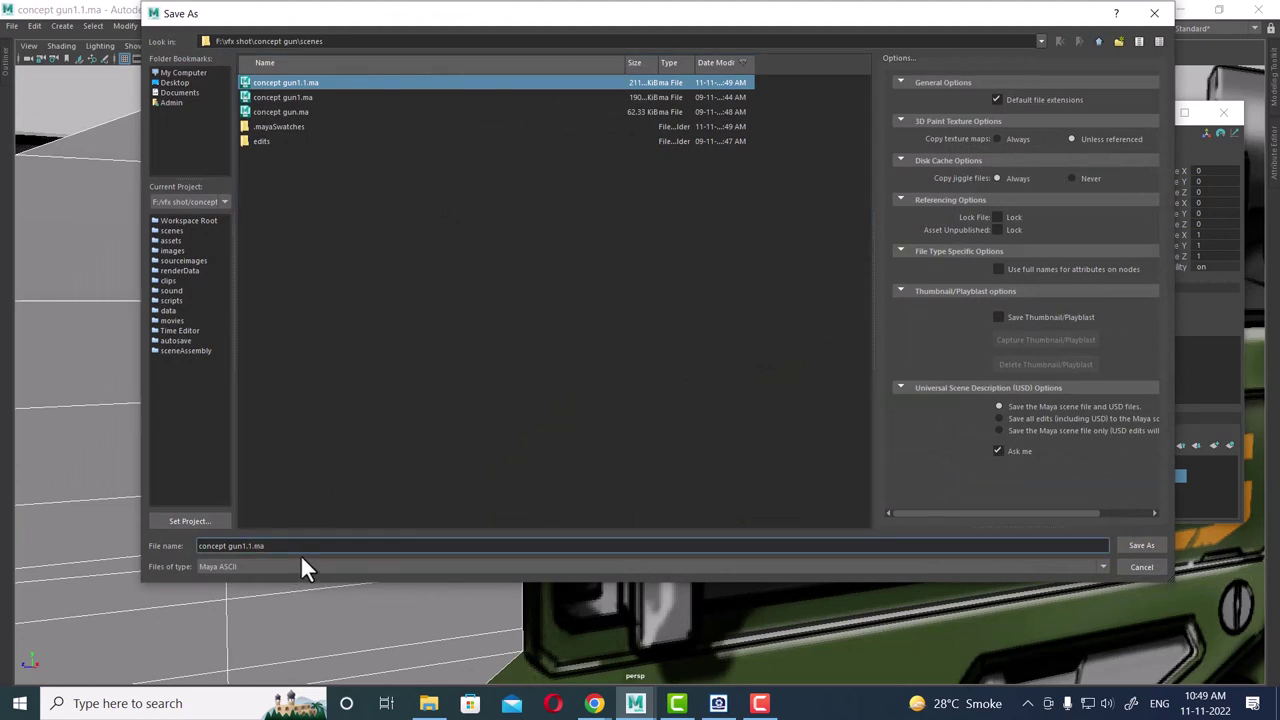
key(BackSpace)
text(2)
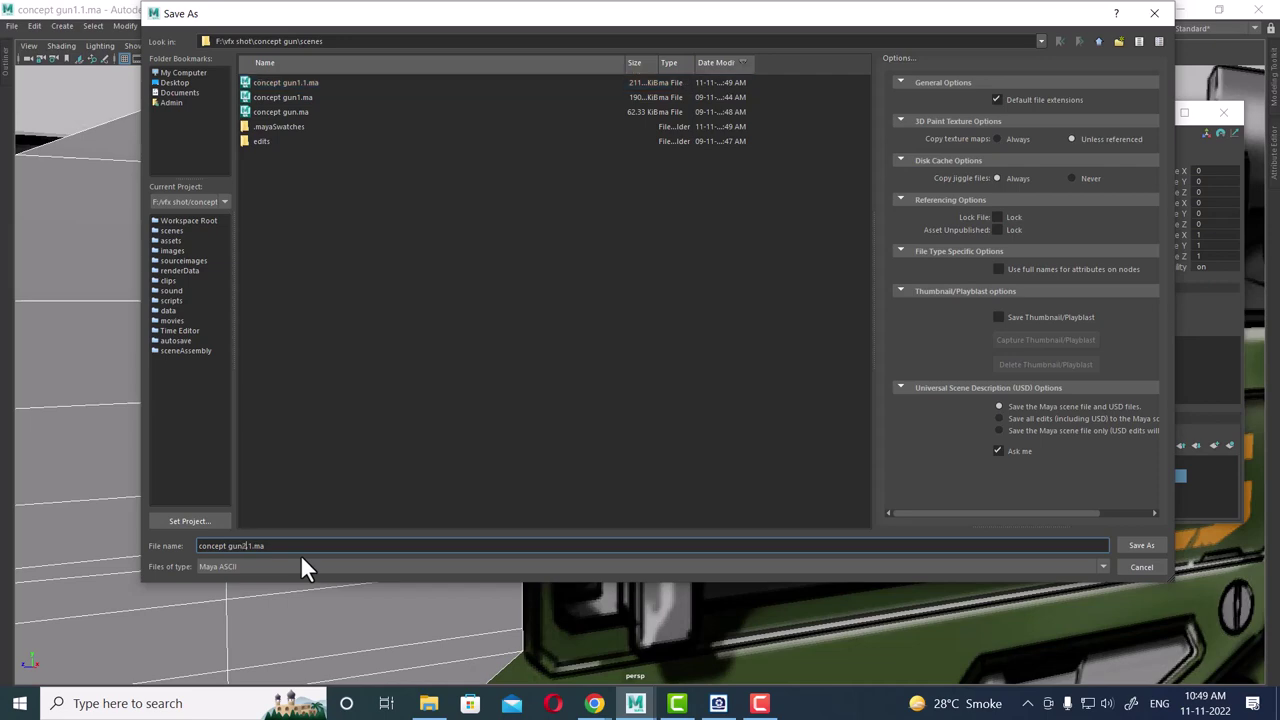
key(Return)
mouse_move(301, 560)
alt+mouse_down()
mouse_move(266, 408)
mouse_move(400, 466)
alt+mouse_up()
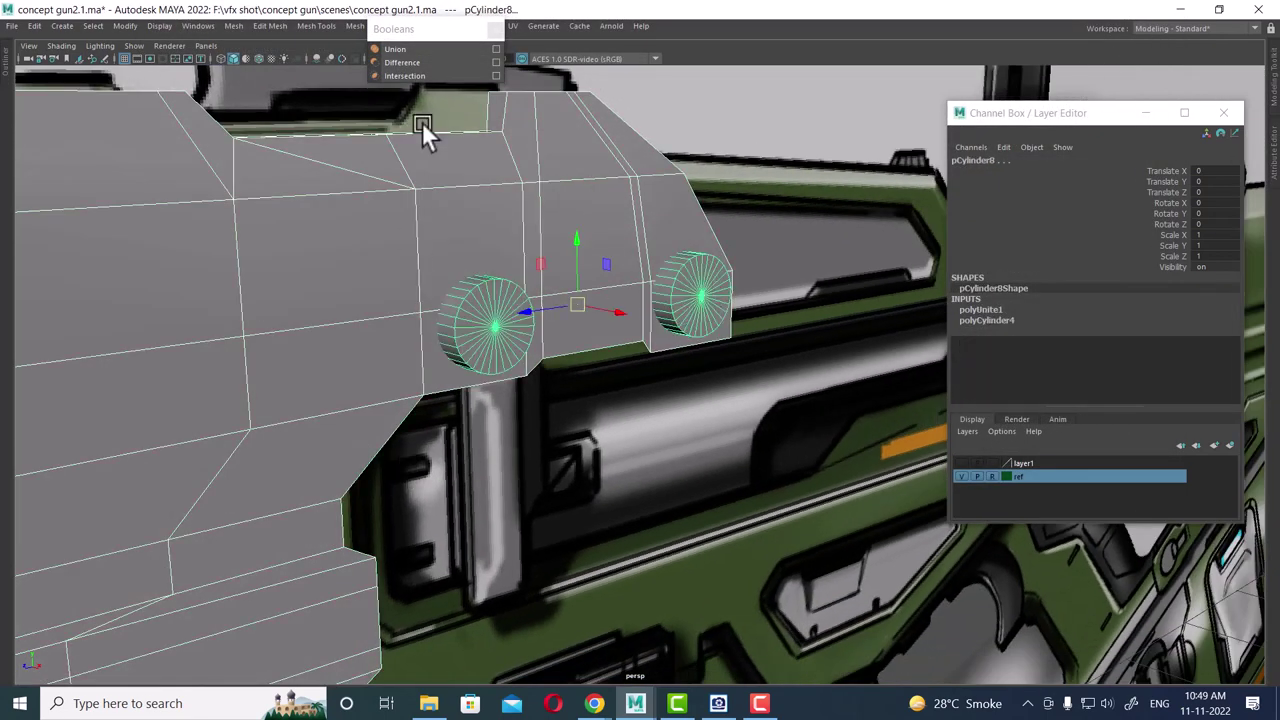
- Apply Boolean Difference to subtract the cylinders from pCube7 and inspect the holes
click(424, 64)
mouse_move(426, 96)
alt+mouse_down()
mouse_move(613, 341)
mouse_move(594, 335)
mouse_move(586, 286)
mouse_move(677, 383)
mouse_move(700, 363)
mouse_move(500, 366)
mouse_move(650, 381)
mouse_move(563, 349)
mouse_move(627, 286)
mouse_move(648, 354)
mouse_move(712, 364)
alt+mouse_up()
alt+middle_drag(712, 364, 574, 312)
mouse_move(460, 320)
alt+mouse_down()
mouse_move(504, 306)
mouse_move(525, 318)
mouse_move(535, 290)
alt+mouse_up()
mouse_move(535, 290)
alt+right_down()
mouse_move(542, 340)
mouse_move(486, 309)
alt+right_up()
alt+middle_drag(486, 309, 514, 323)
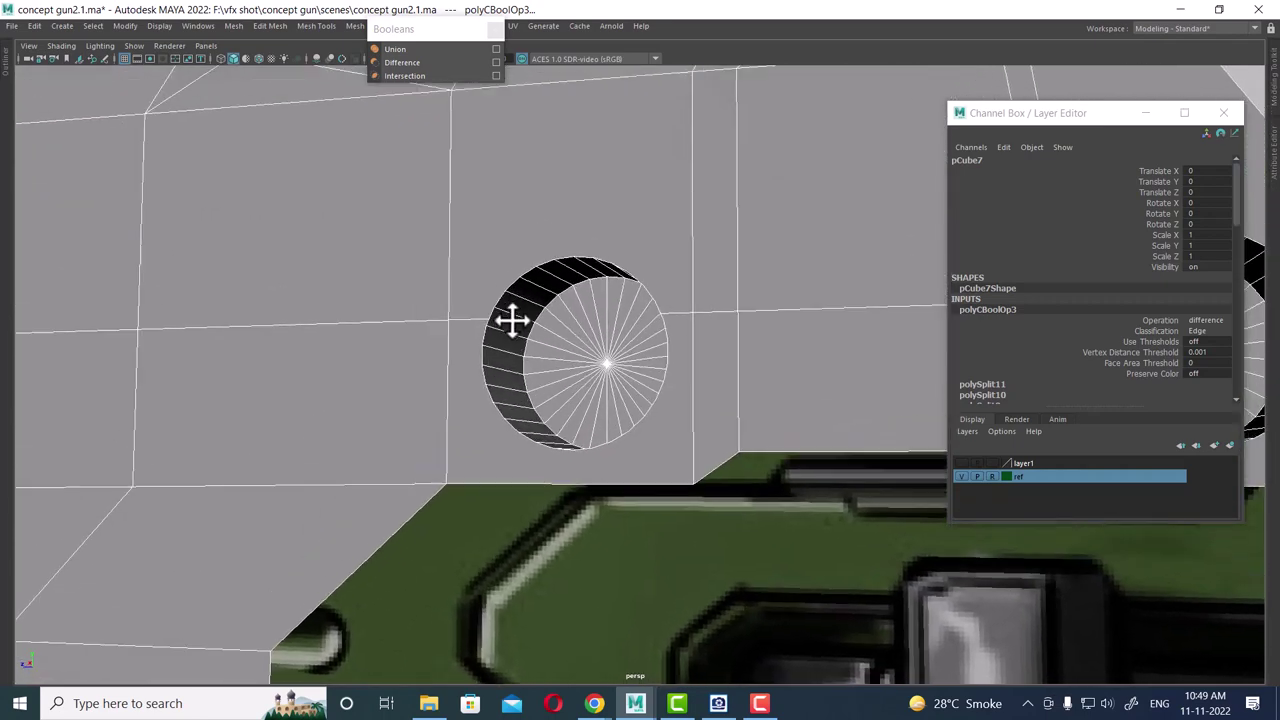
alt+right_drag(514, 323, 618, 368)
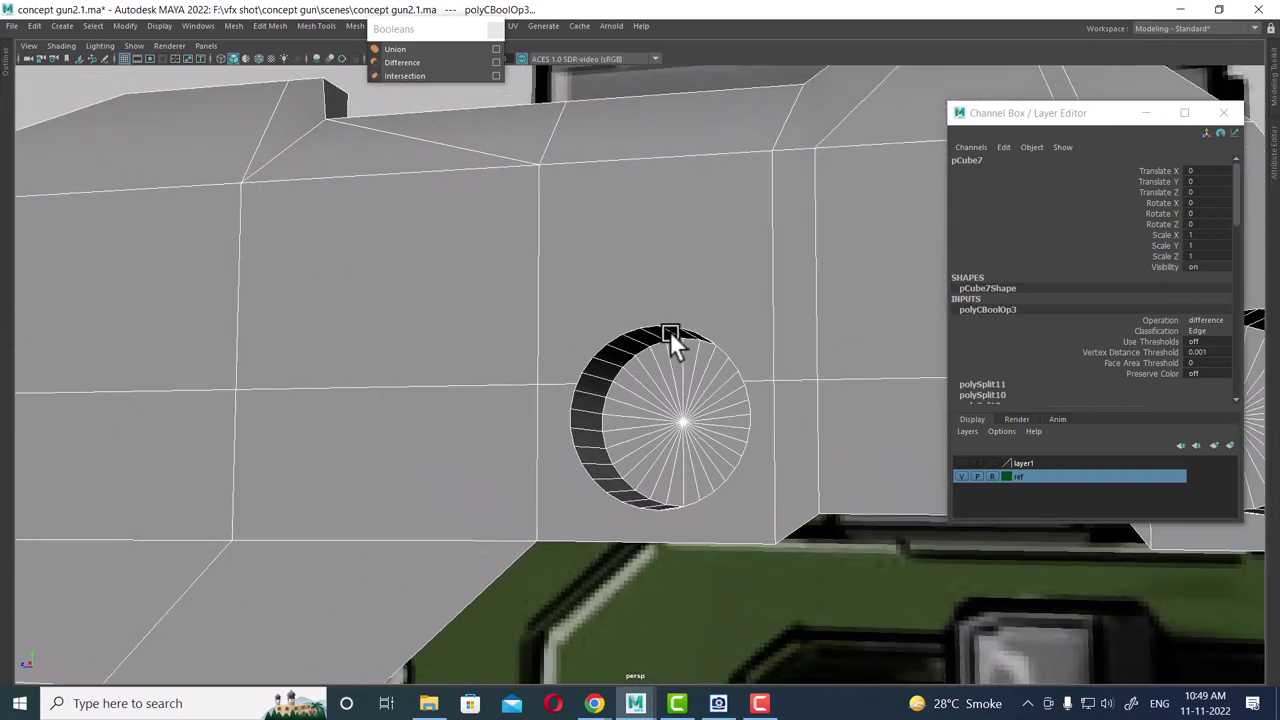
scroll(670, 331, up, 2)
- Switch to Multi-Cut and cut from the body's top edge toward the hole
right_click(640, 333)
shift+right_click(684, 292)
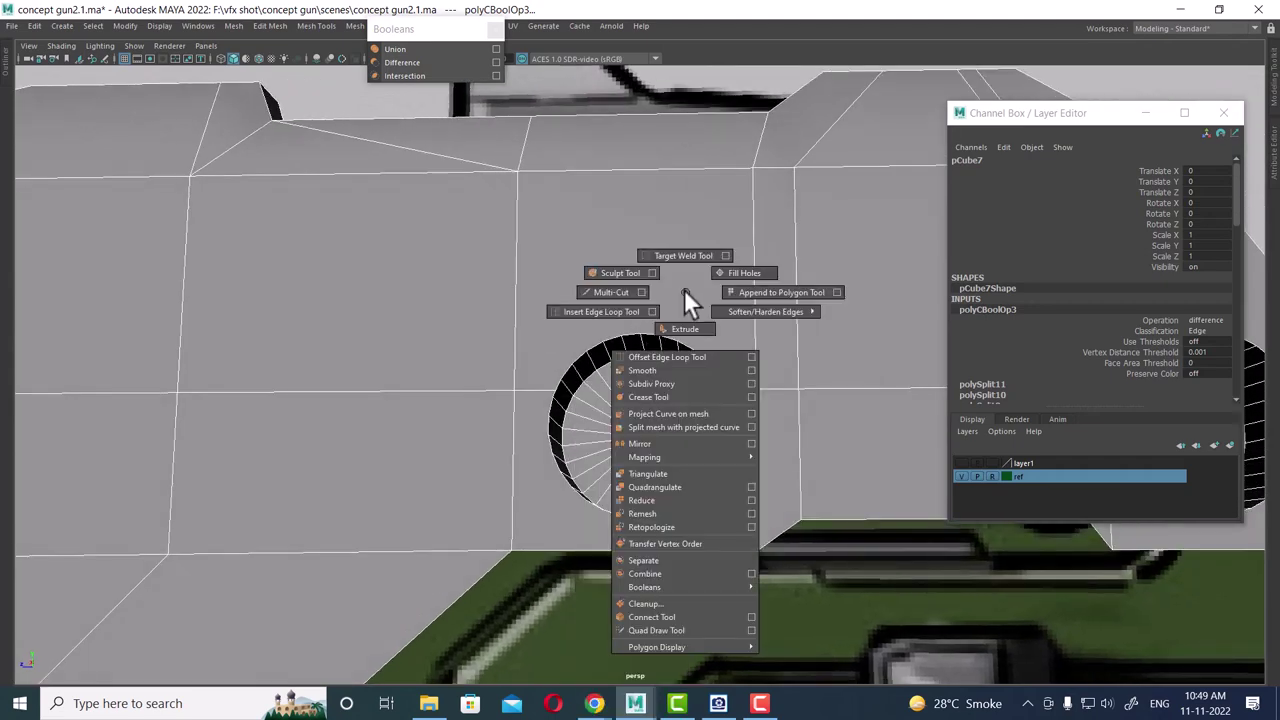
click(554, 287)
alt+drag(623, 408, 666, 429)
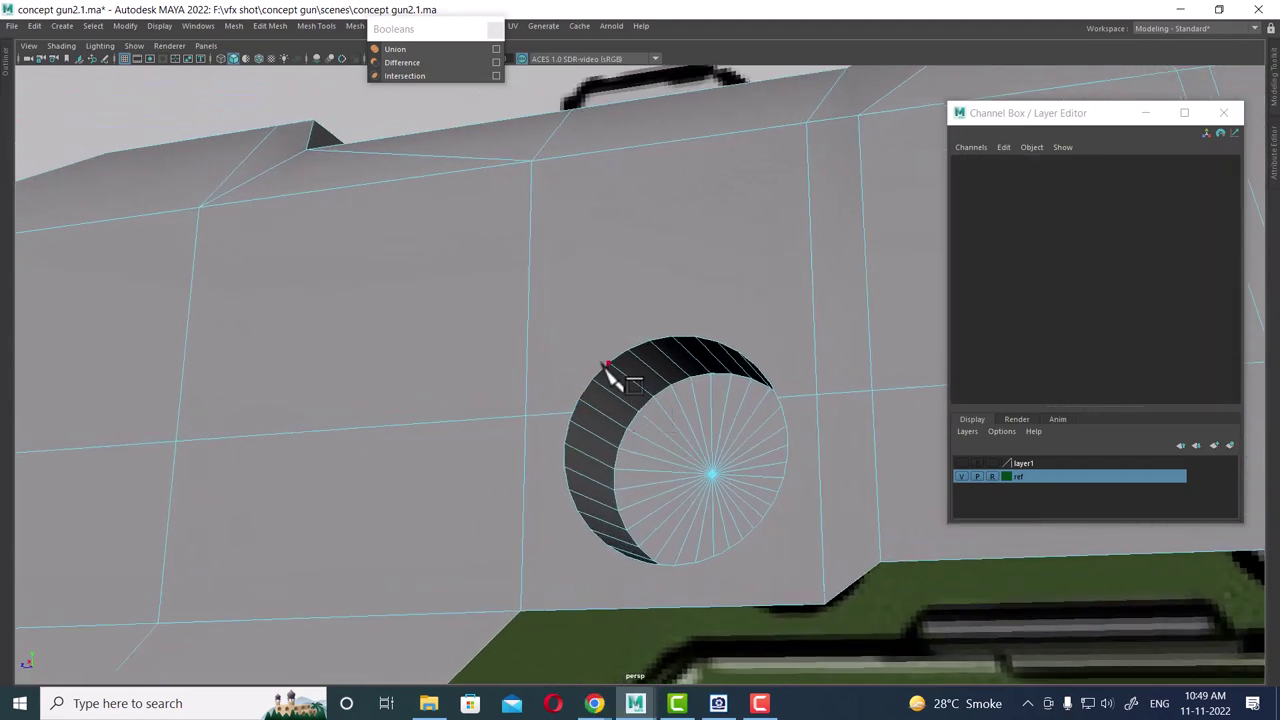
click(531, 160)
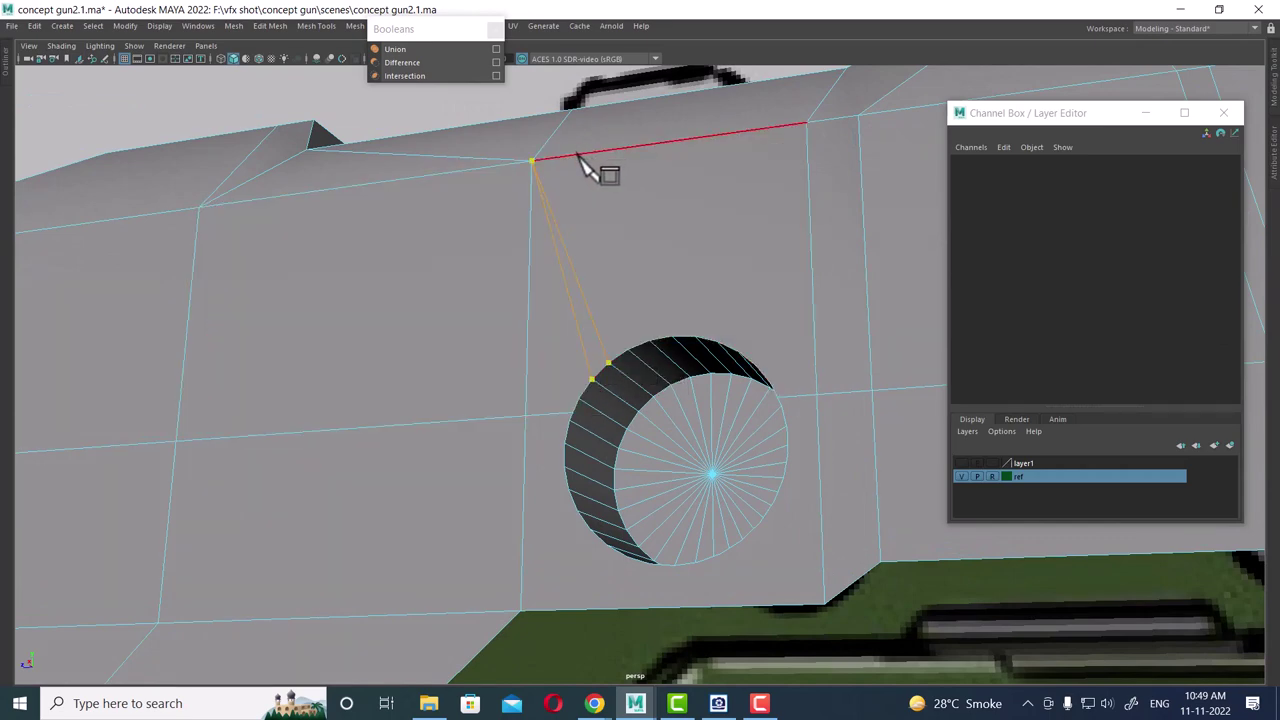
key(Return)
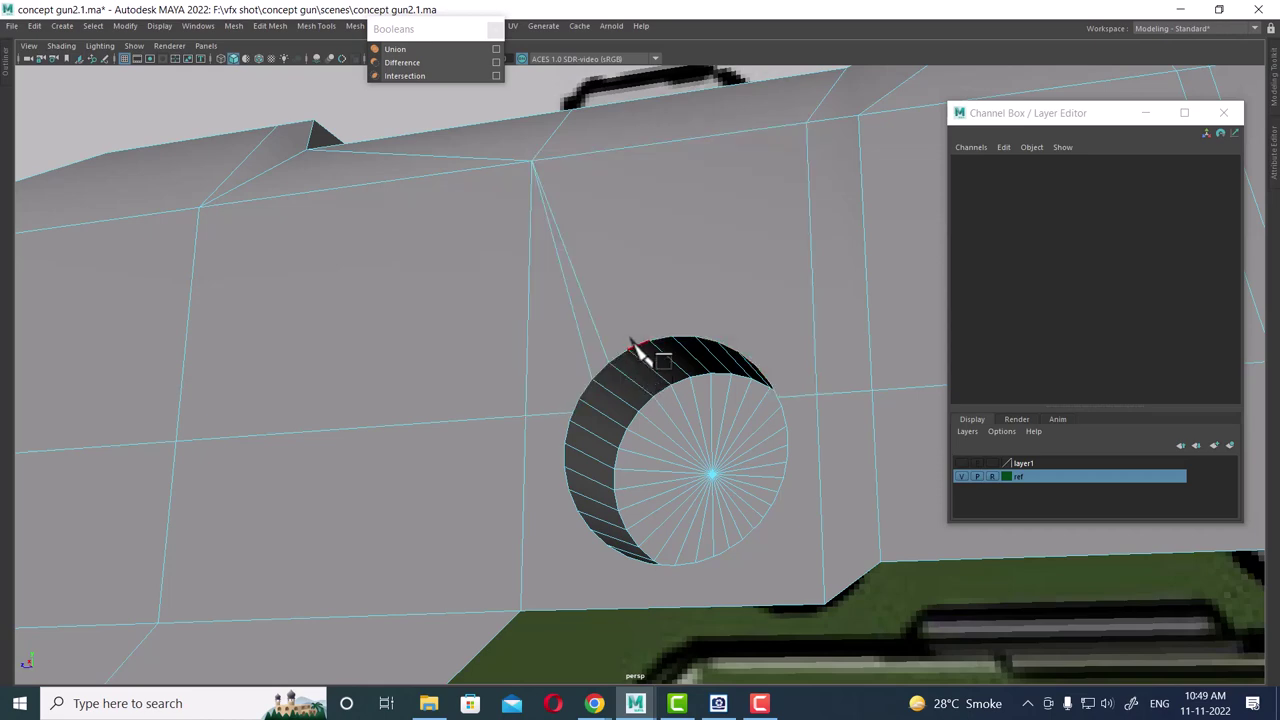
- Add edges from the hole rim up to two top vertices and inspect the hole wall
click(531, 160)
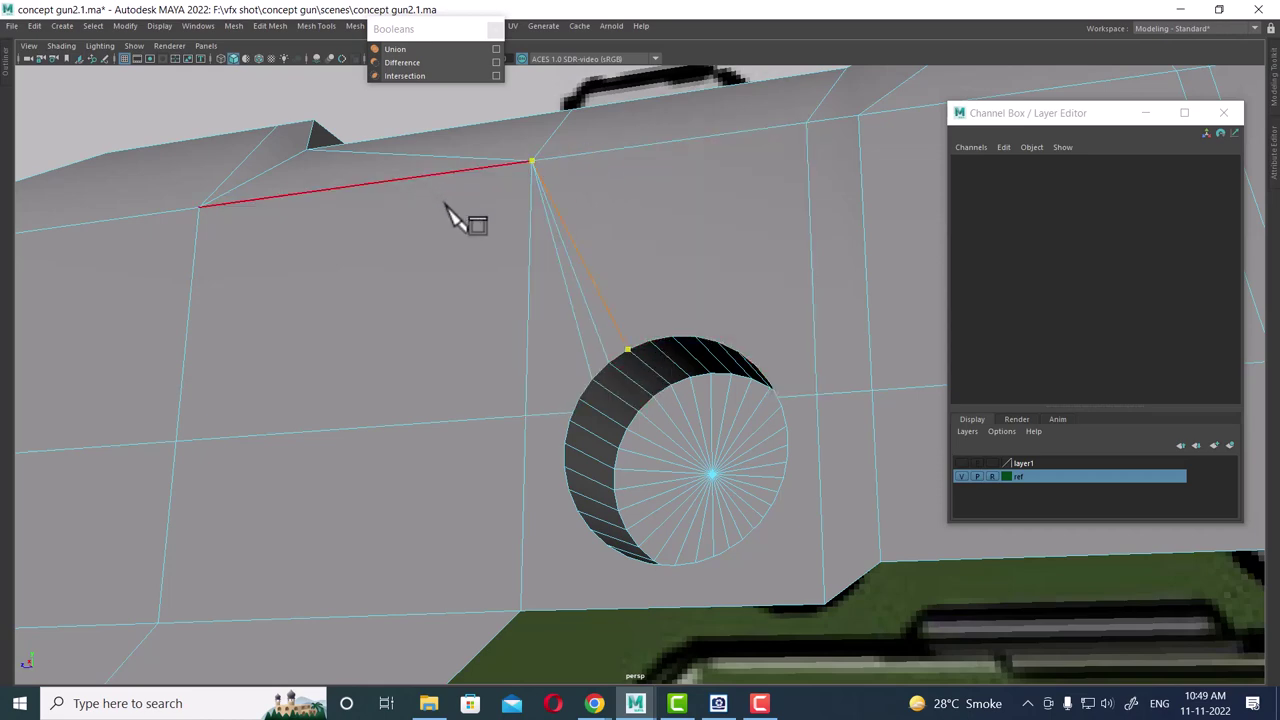
click(607, 362)
click(578, 398)
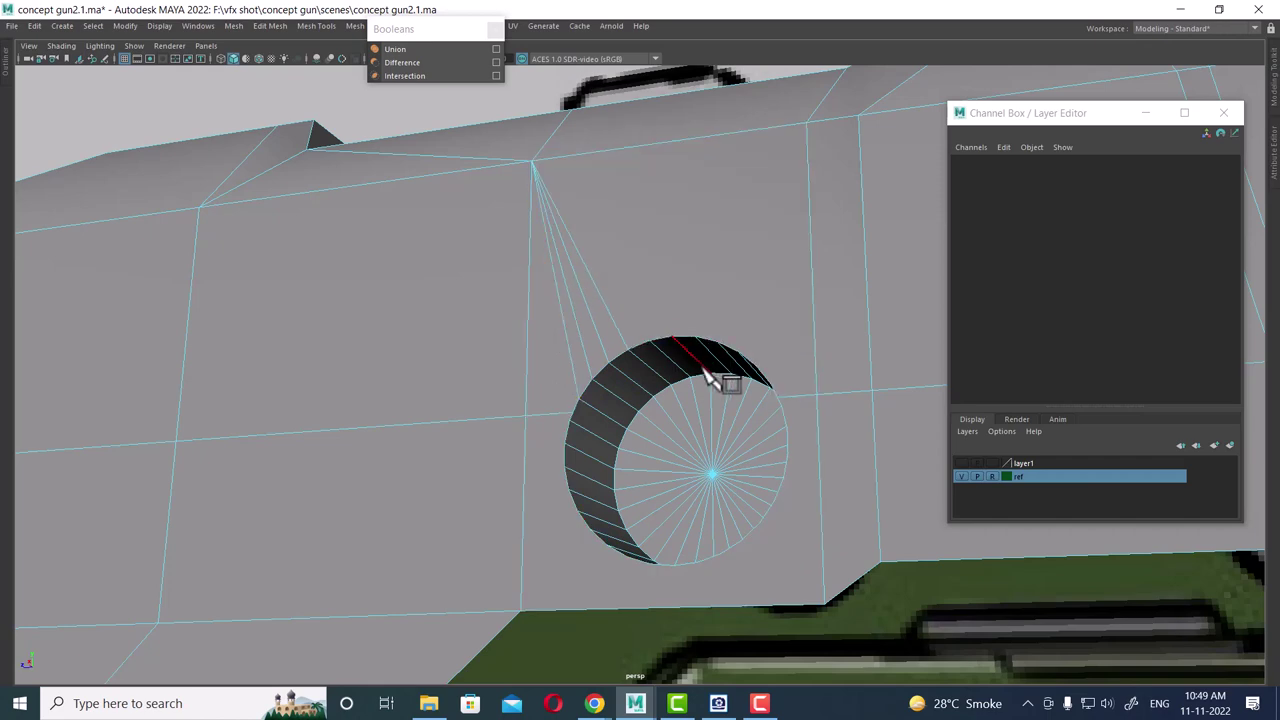
mouse_move(691, 351)
alt+mouse_down()
mouse_move(651, 343)
mouse_move(625, 365)
mouse_move(601, 338)
alt+mouse_up()
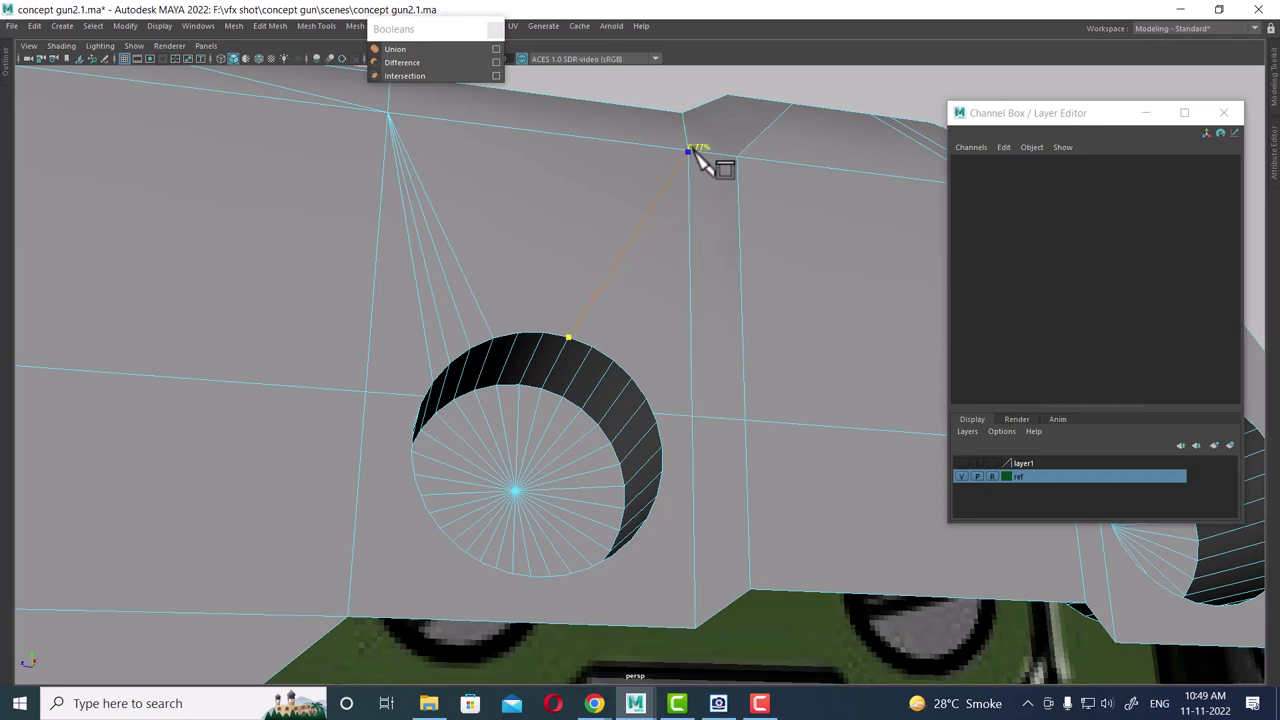
key(Return)
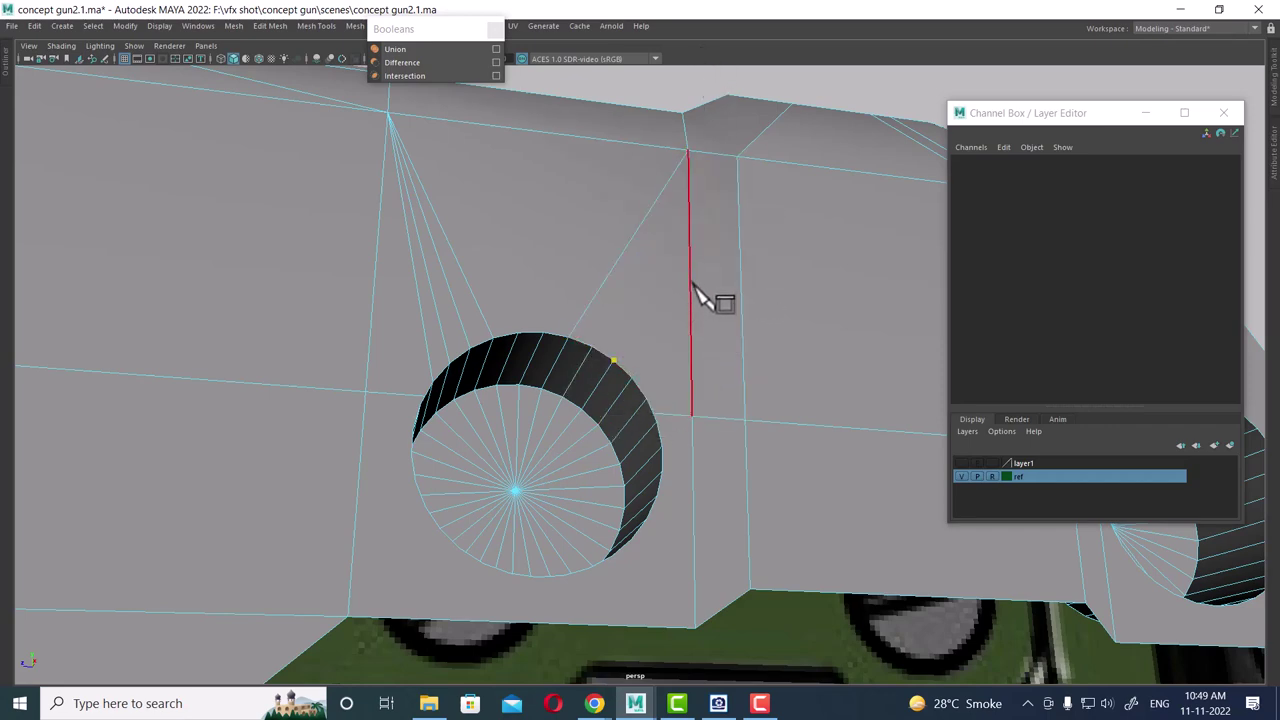
click(688, 152)
key(Return)
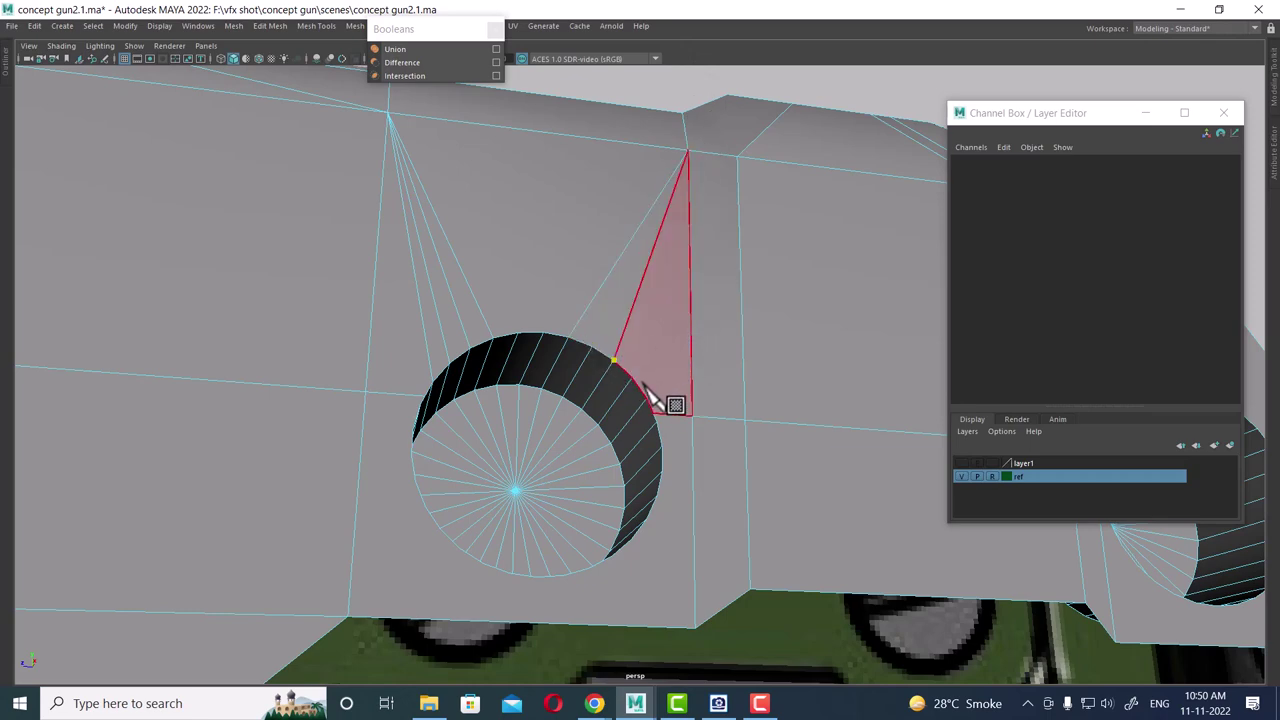
mouse_move(657, 398)
alt+mouse_down()
mouse_move(656, 370)
mouse_move(626, 409)
alt+mouse_up()
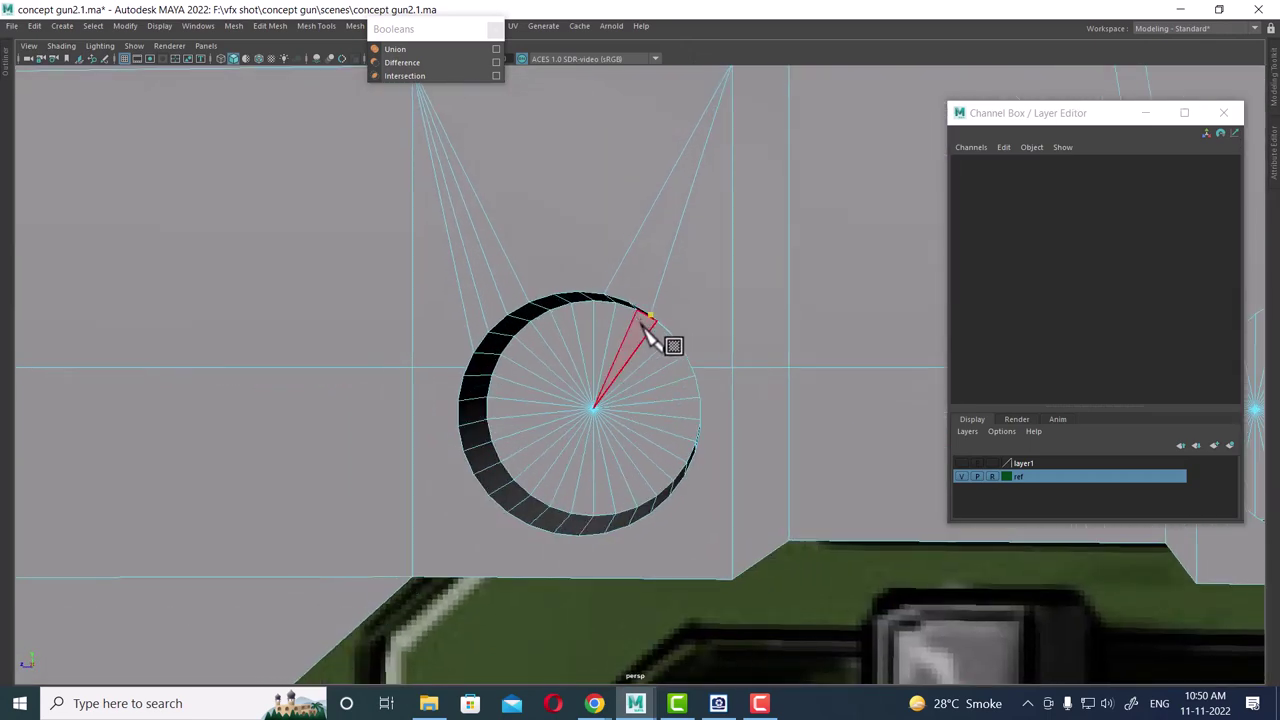
alt+drag(651, 323, 657, 366)
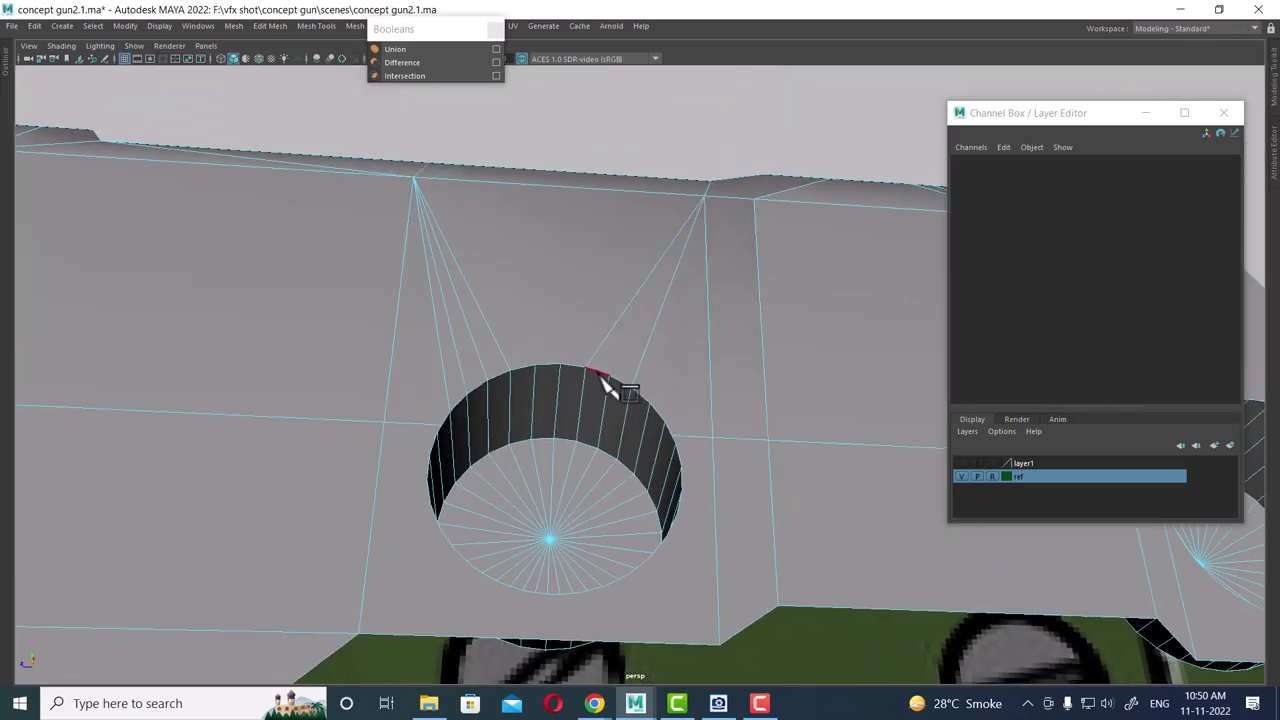
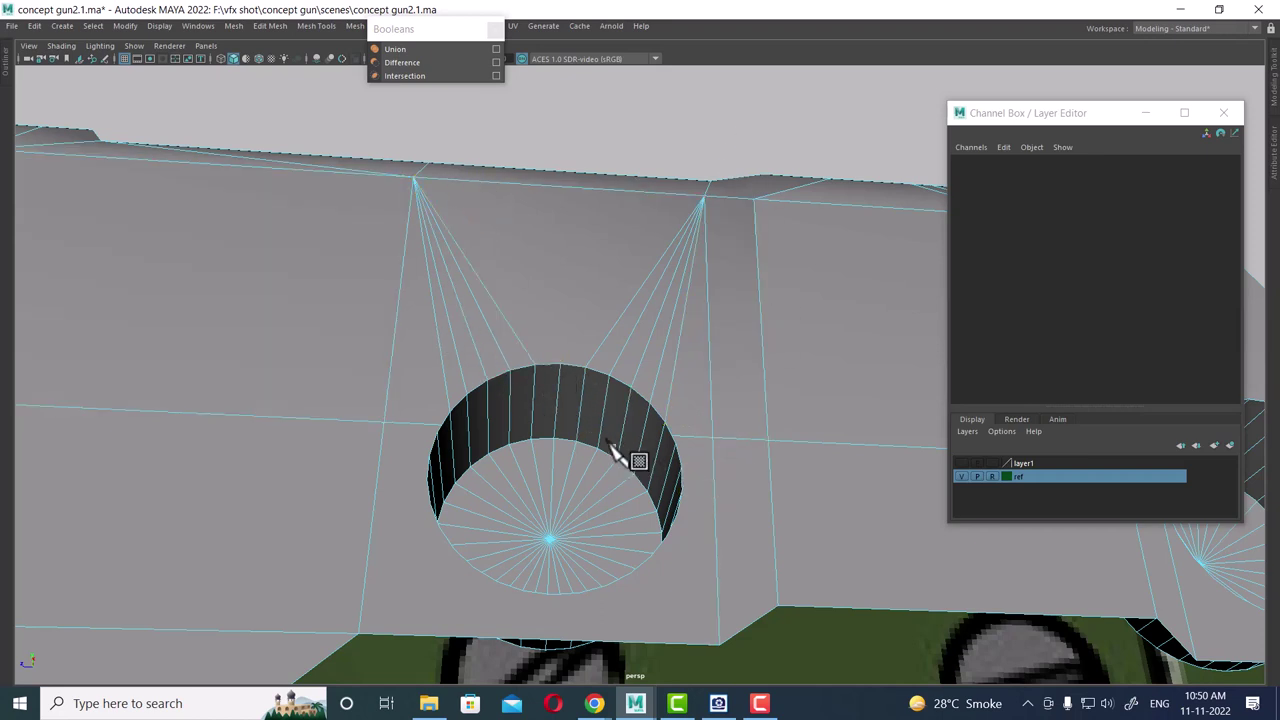
- Cut a new edge from the hole's top rim to the upper corner vertex and the hole's left edge
click(549, 363)
alt+drag(634, 323, 677, 194)
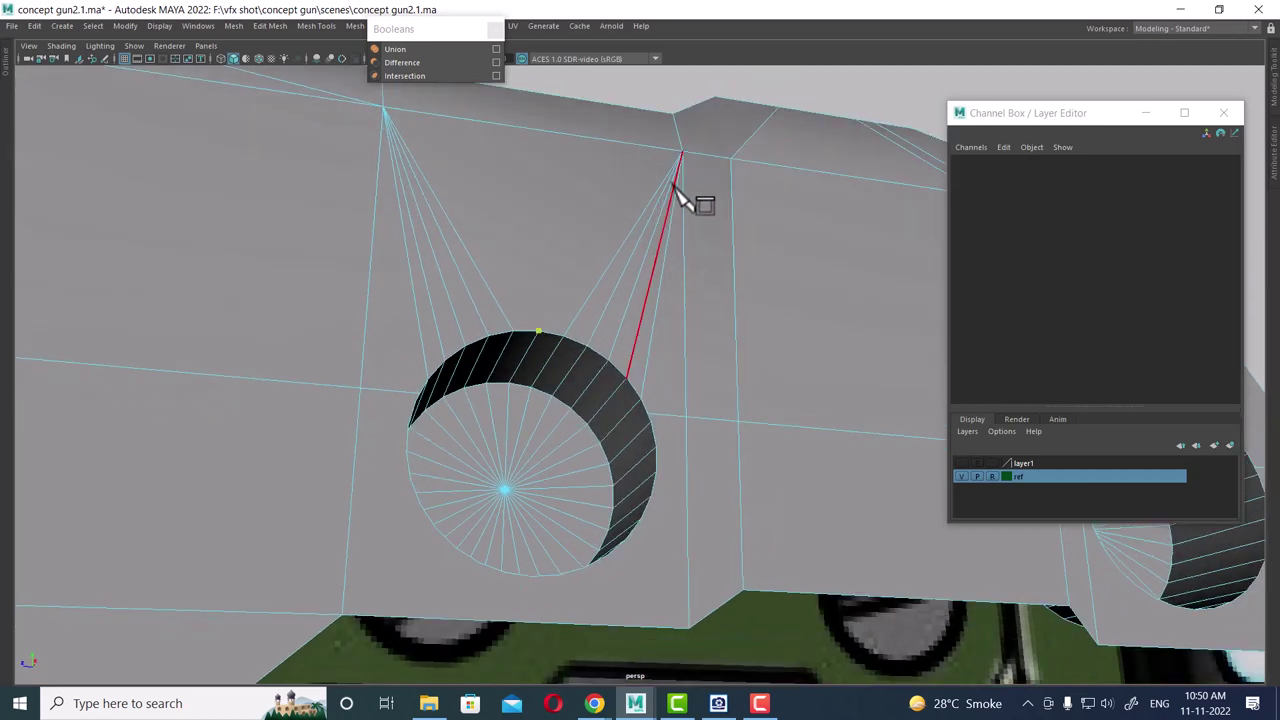
click(681, 152)
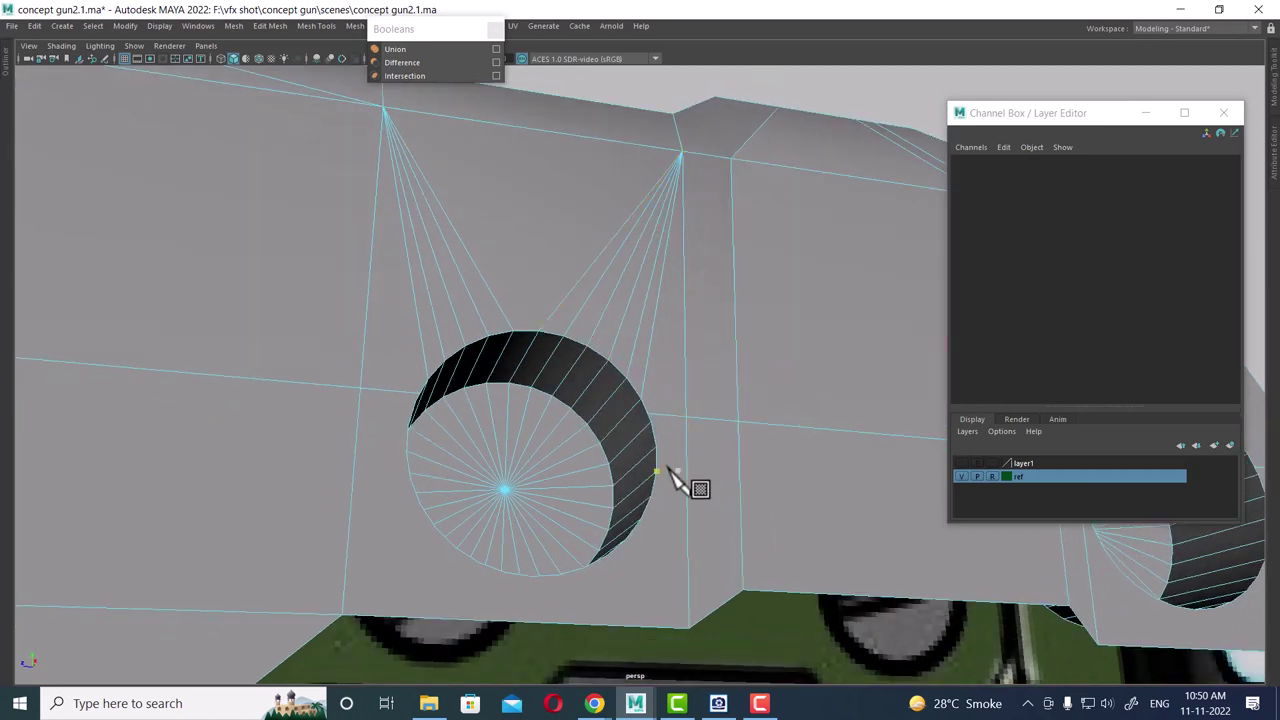
alt+drag(668, 480, 557, 374)
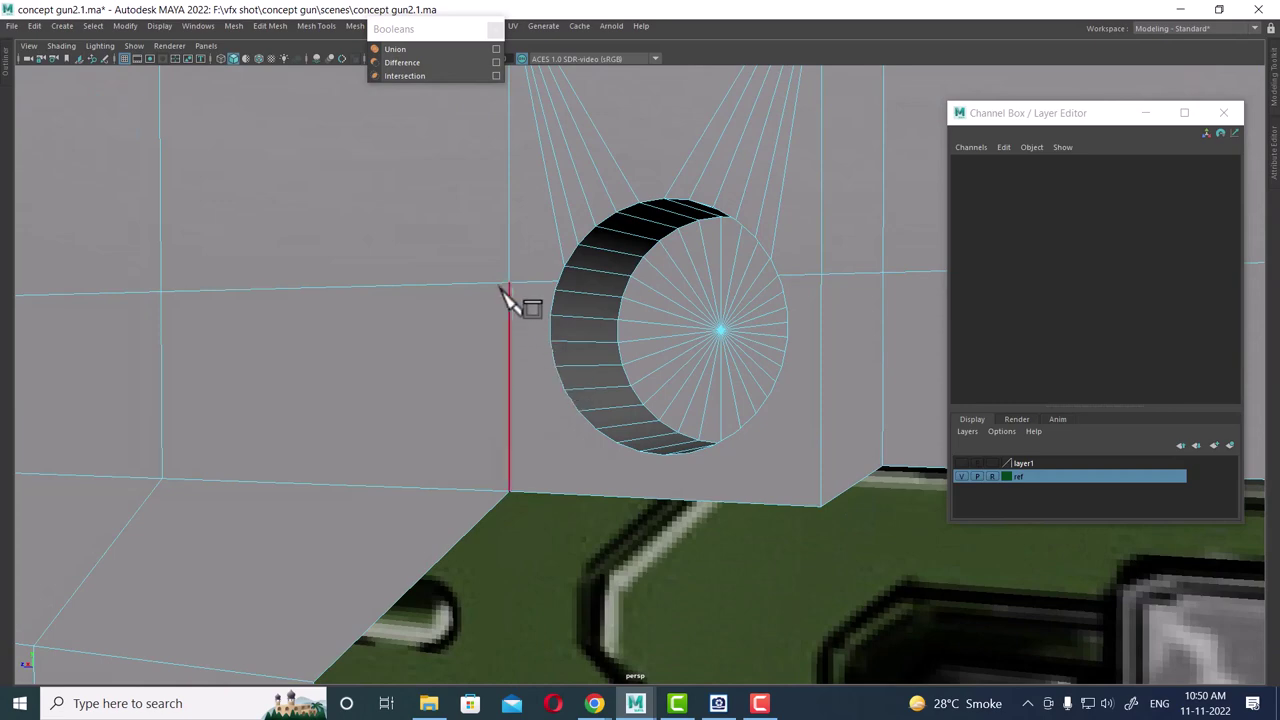
alt+drag(570, 298, 626, 400)
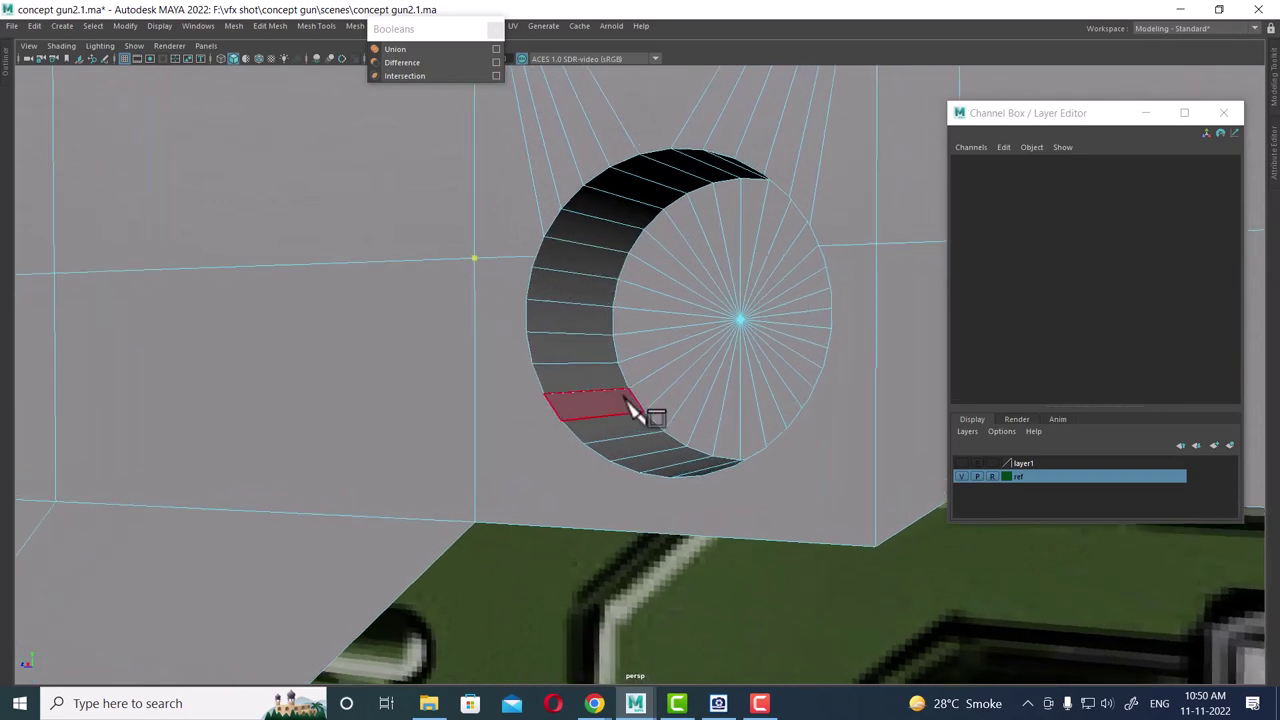
click(531, 281)
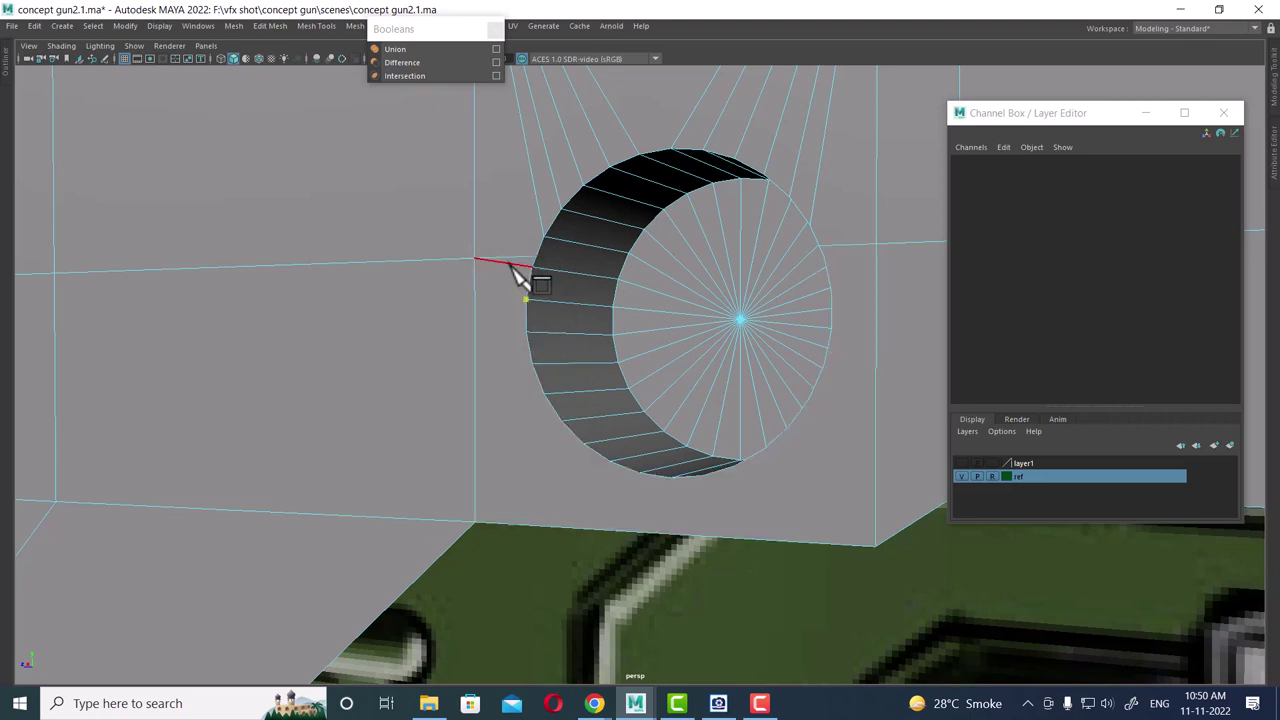
key(Return)
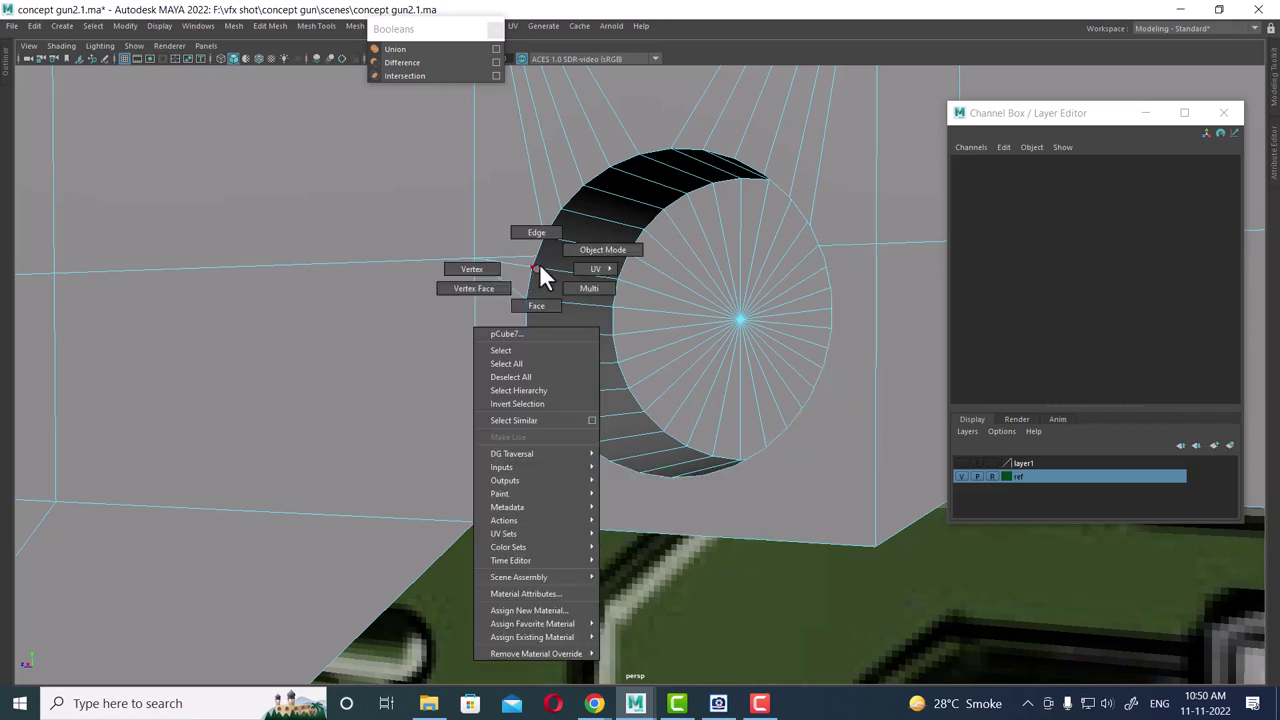
- Return to object mode and re-pick the Multi-Cut tool from the marking menu
right_drag(539, 268, 611, 249)
mouse_move(629, 234)
alt+mouse_down()
mouse_move(569, 297)
mouse_move(590, 318)
alt+mouse_up()
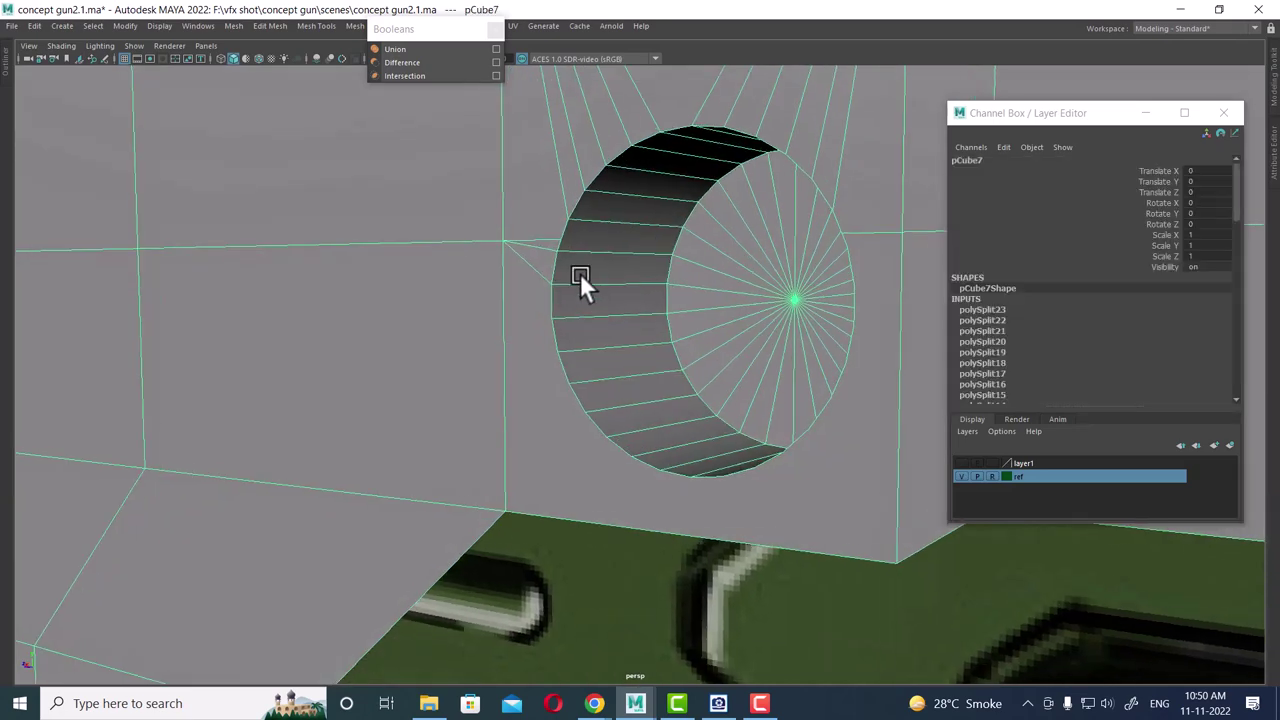
shift+right_click(590, 238)
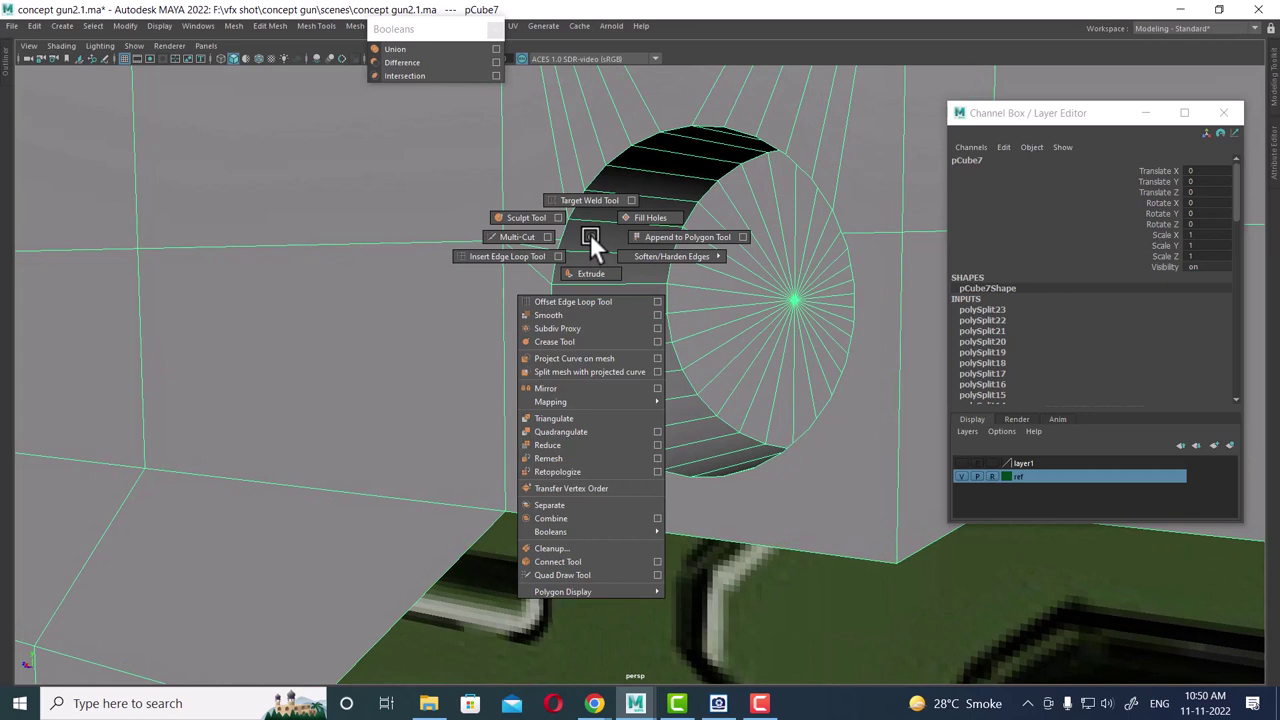
click(516, 257)
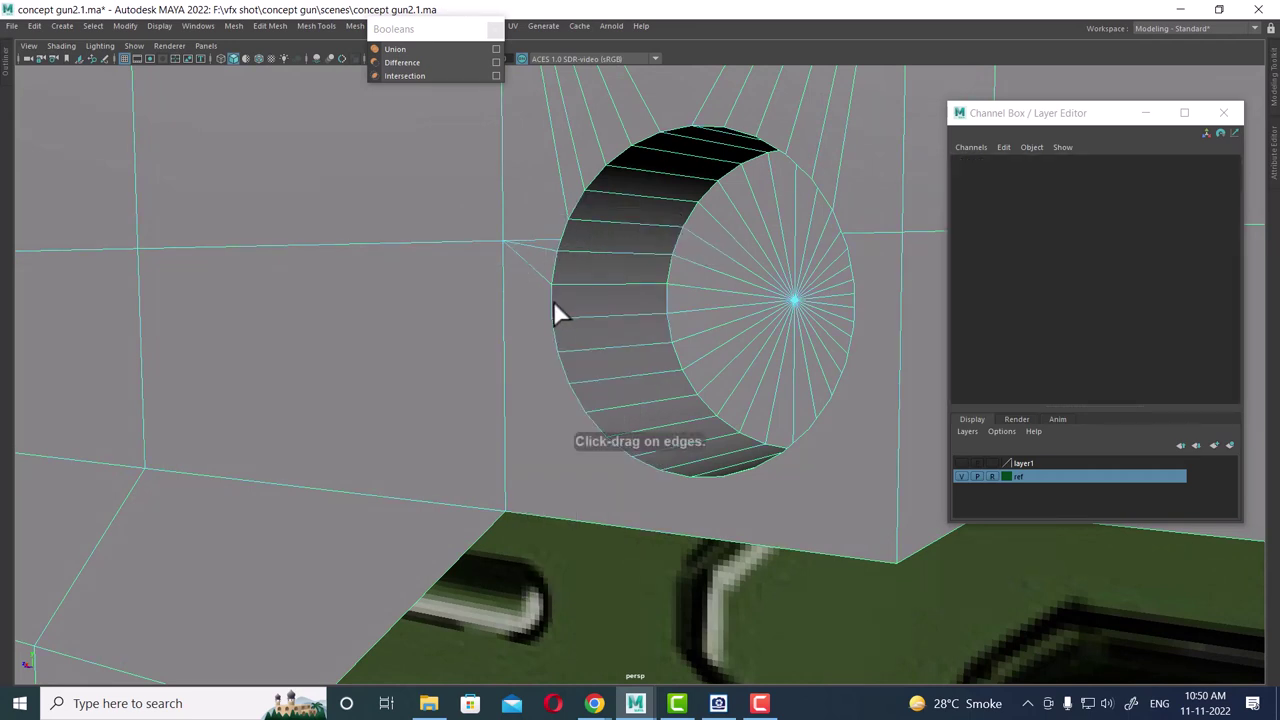
right_click(563, 258)
click(609, 258)
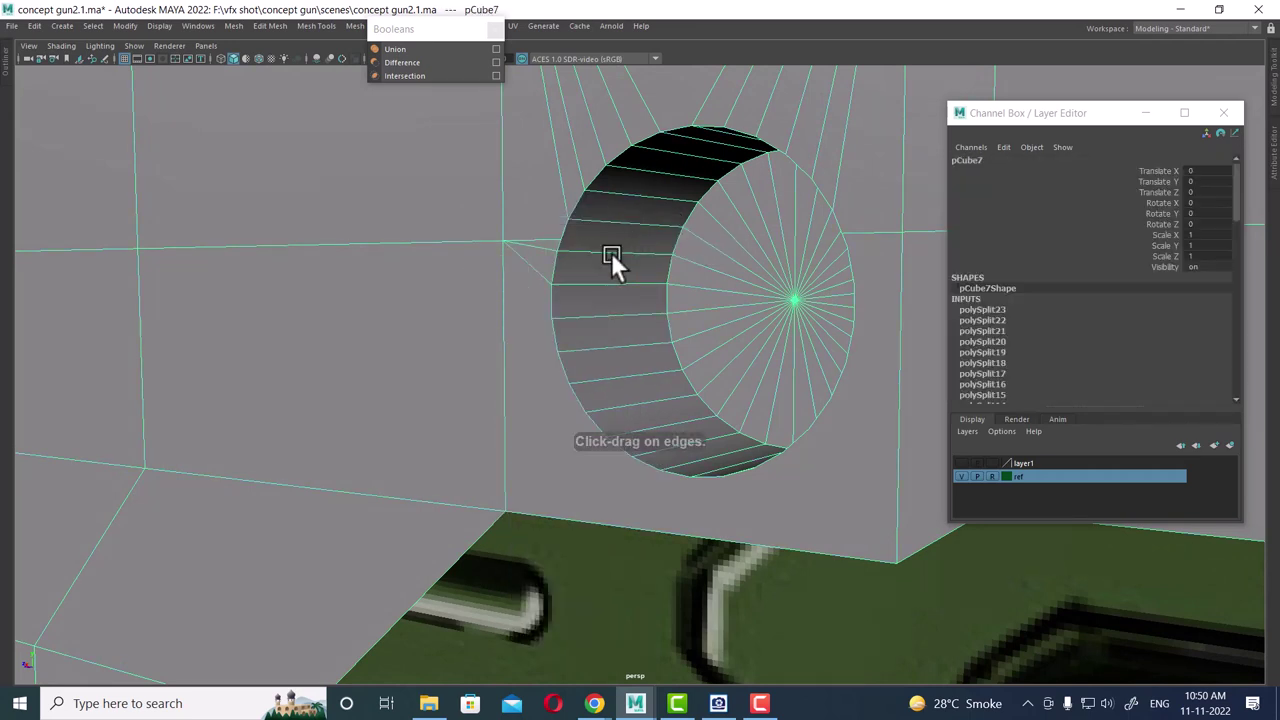
shift+right_click(611, 272)
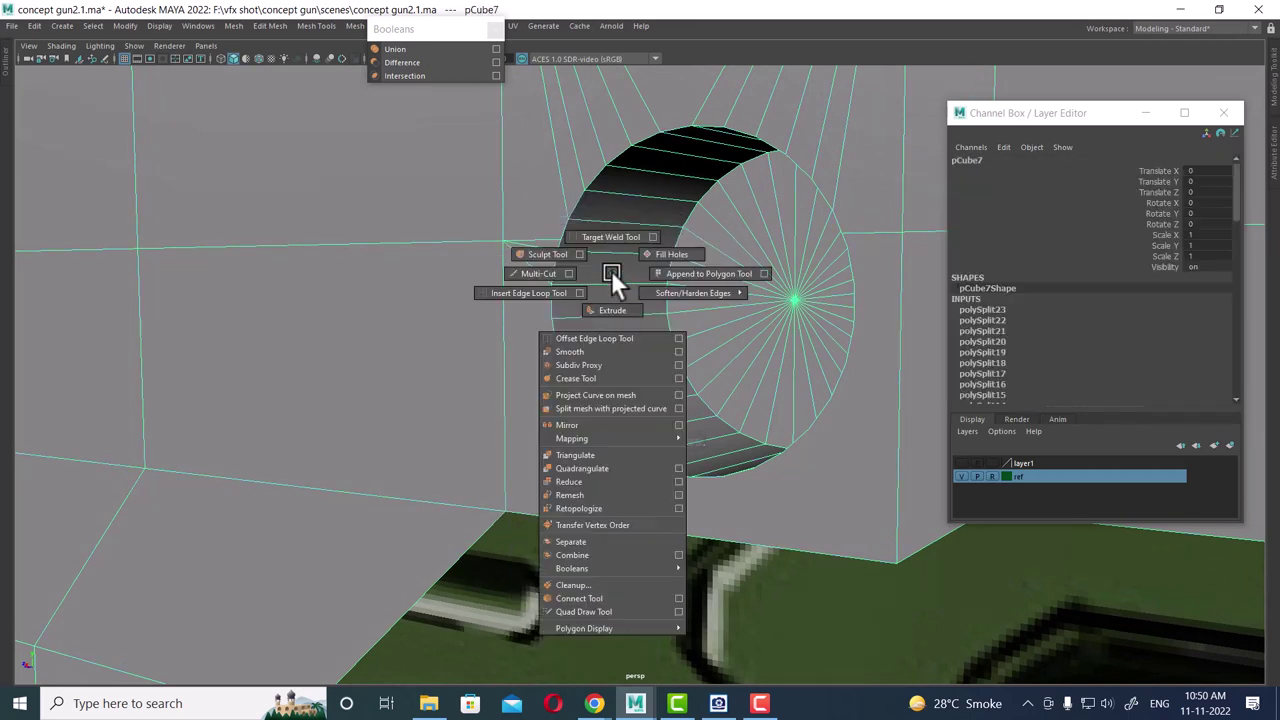
click(526, 290)
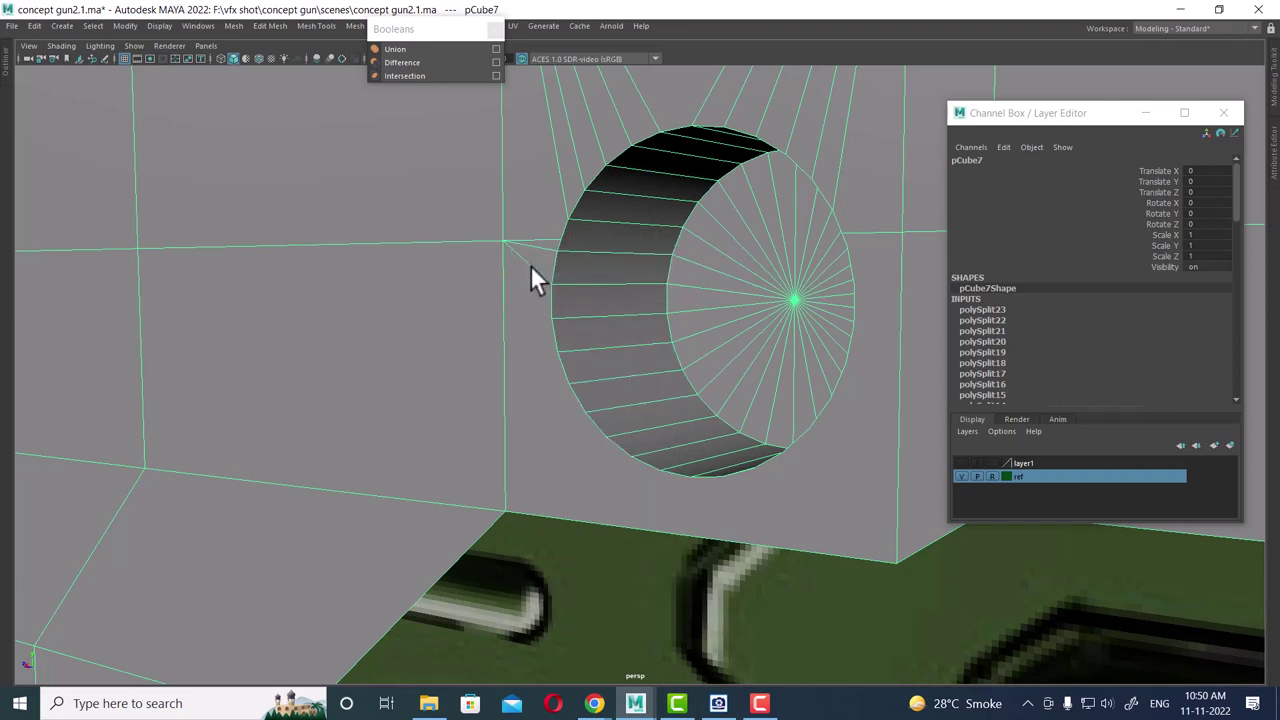
- Add an edge from the hole's lower rim to the bottom corner vertex
click(552, 313)
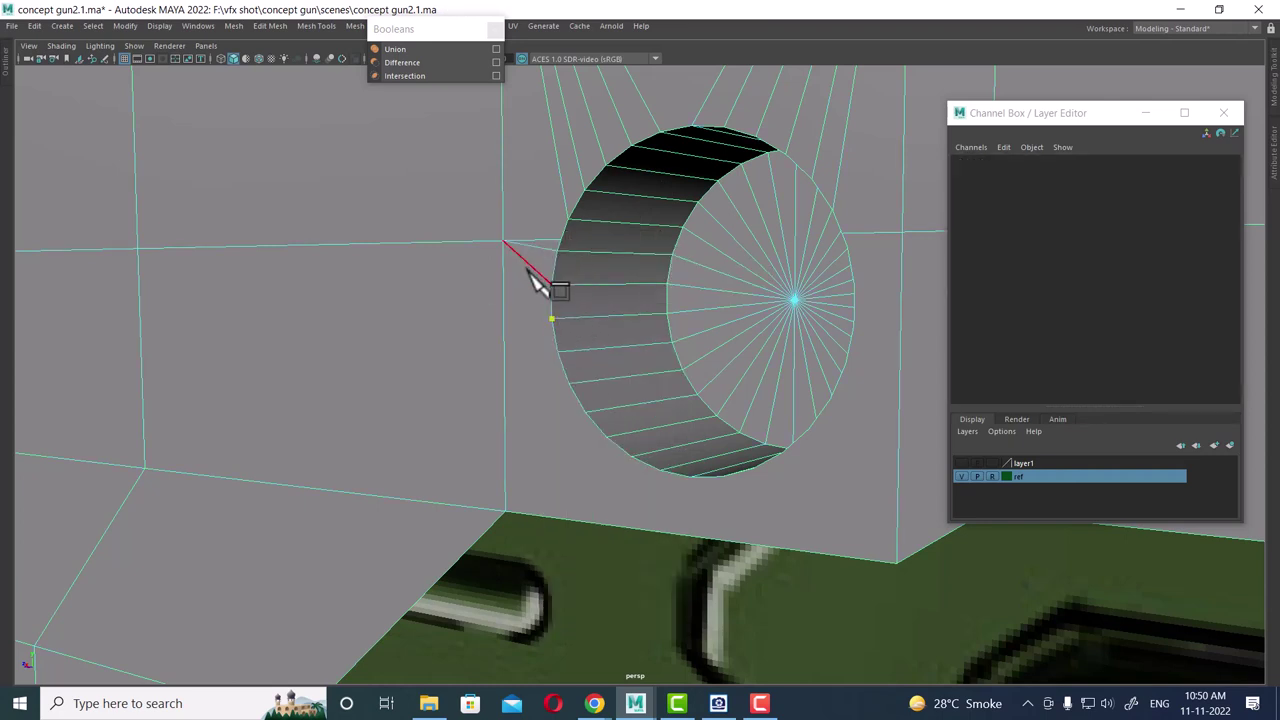
key(Return)
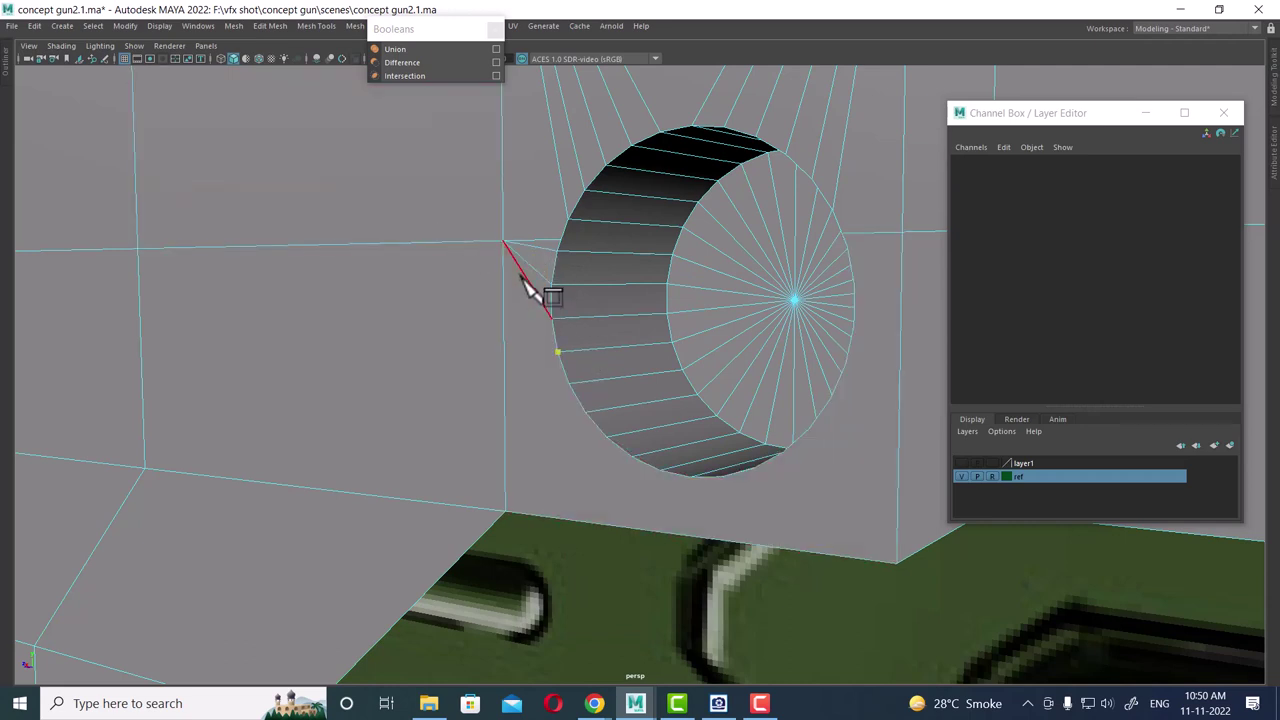
click(568, 383)
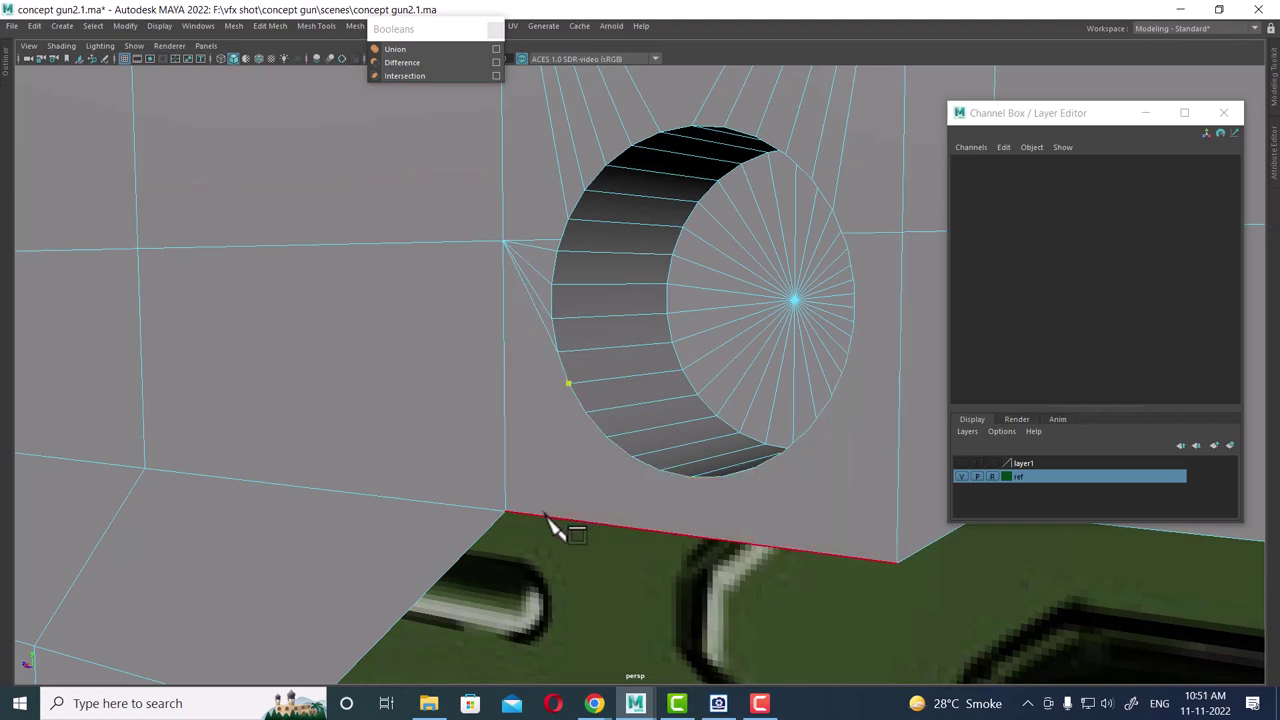
click(505, 511)
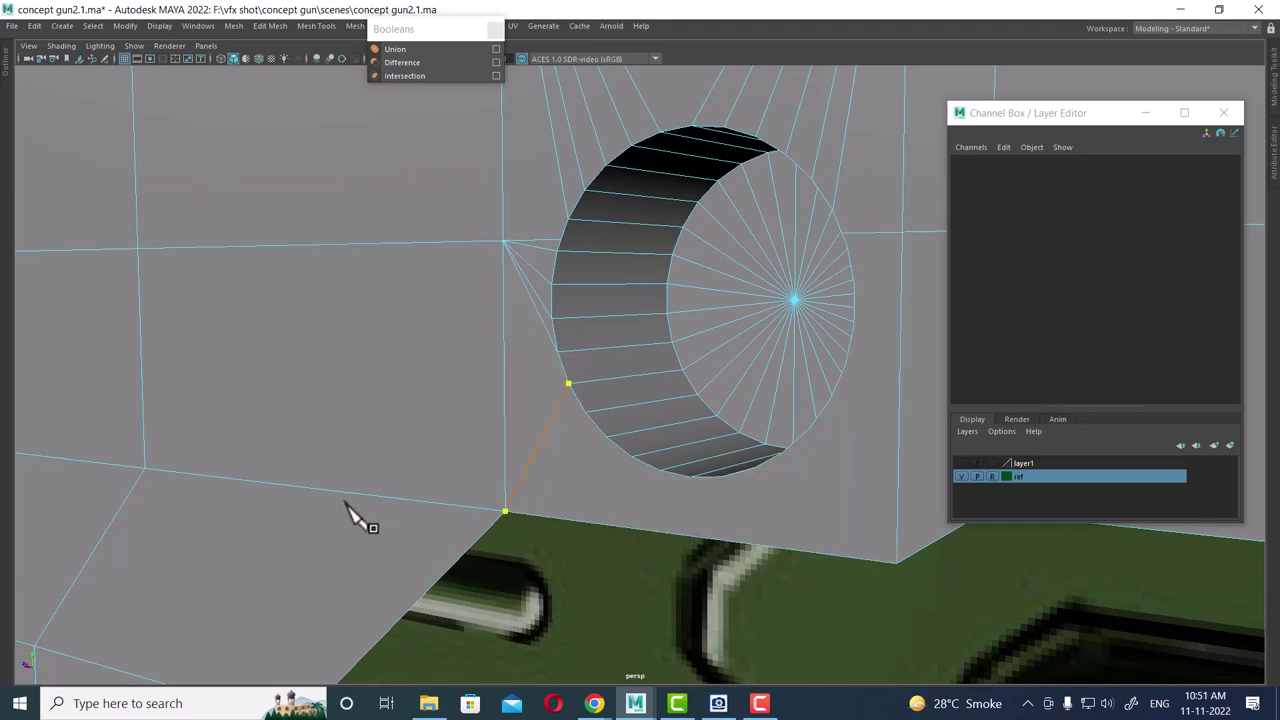
click(585, 411)
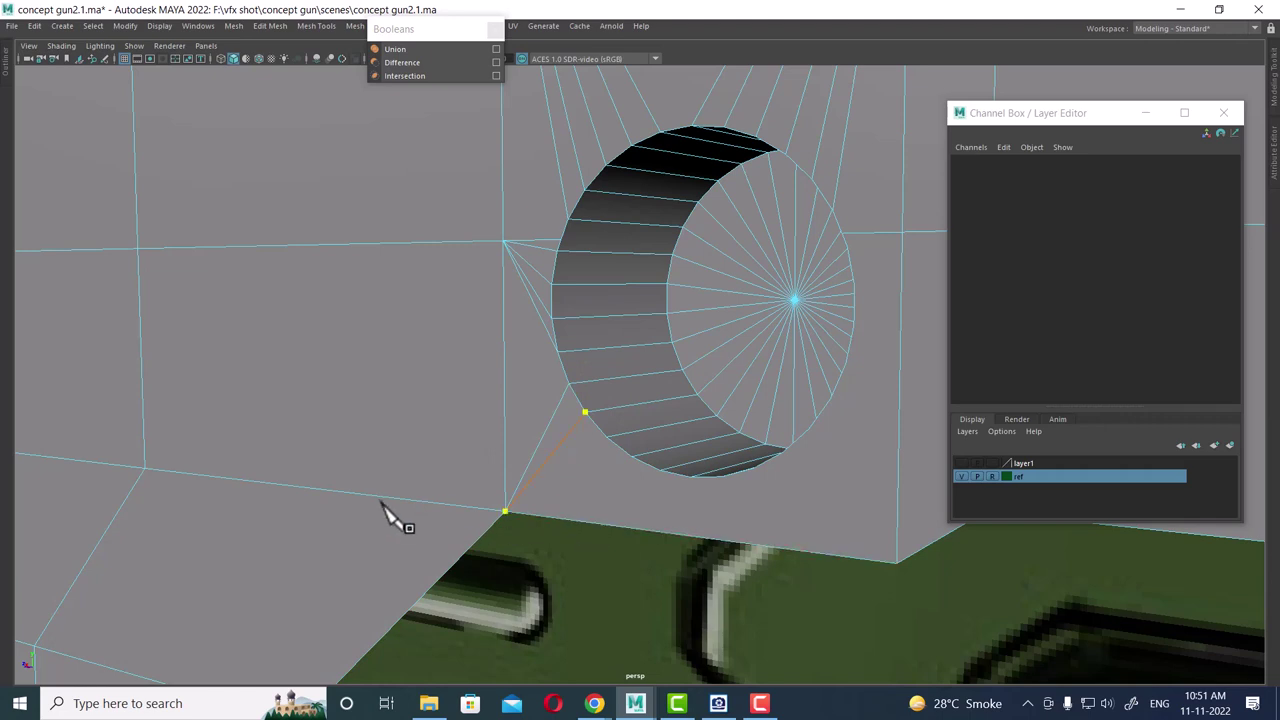
key(BackSpace)
click(606, 437)
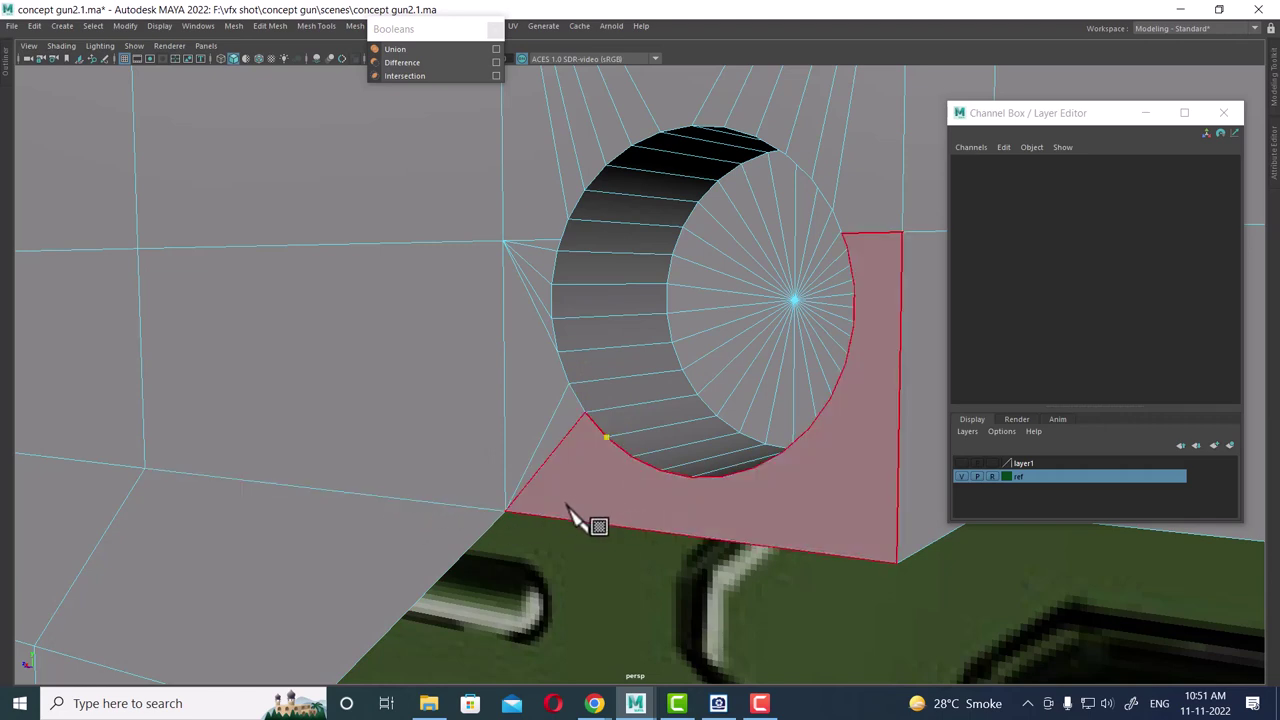
click(505, 511)
key(Return)
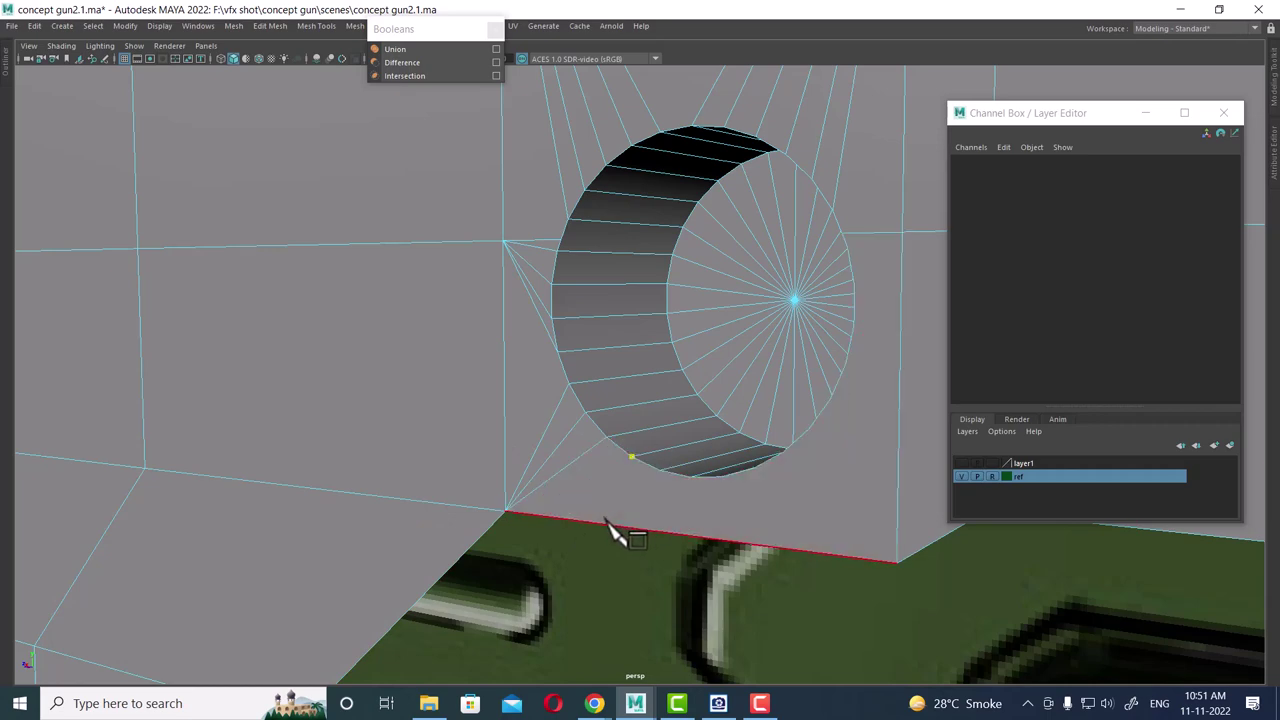
- Cut edges from the hole's right rim to the upper-right corner vertex
alt+drag(771, 466, 663, 480)
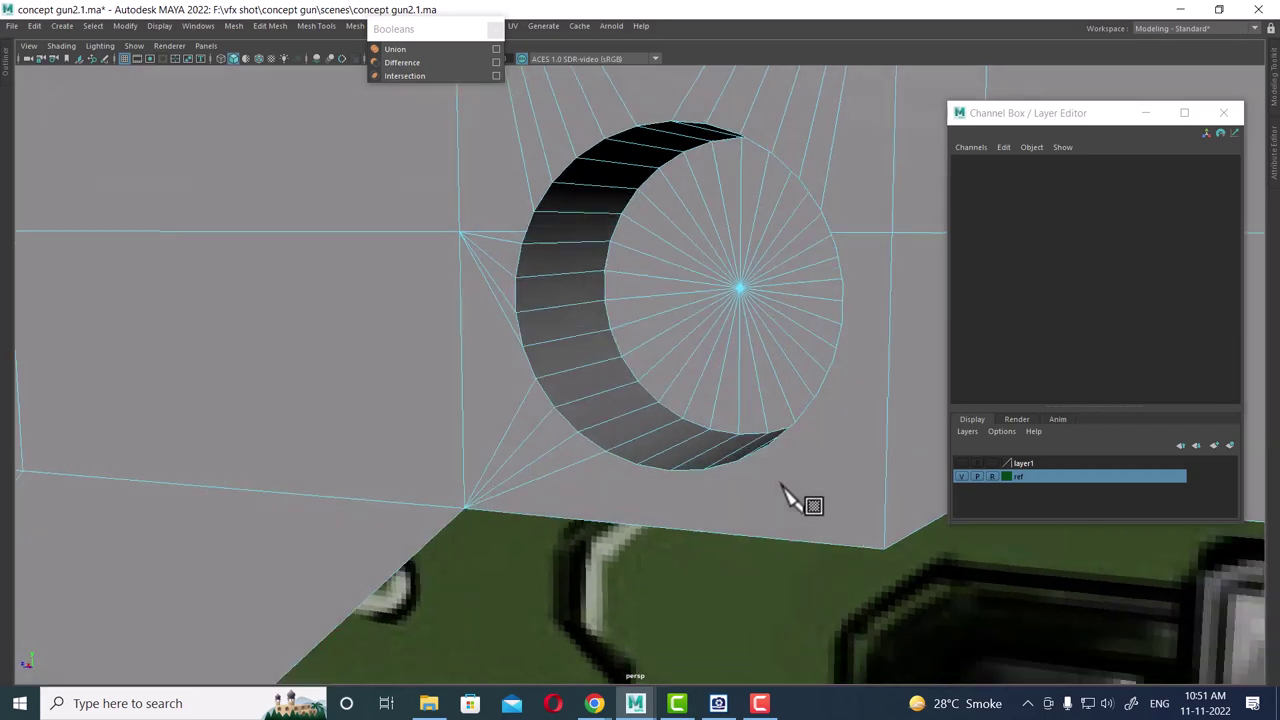
click(621, 448)
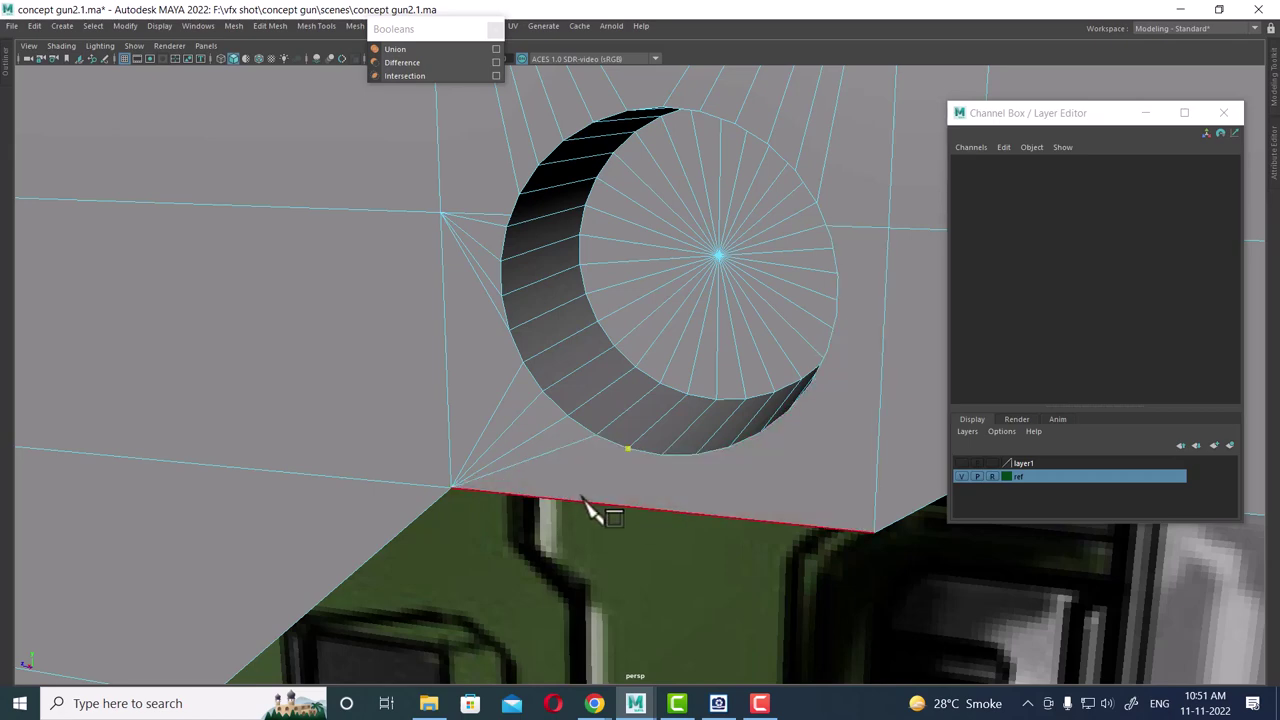
alt+drag(686, 443, 790, 372)
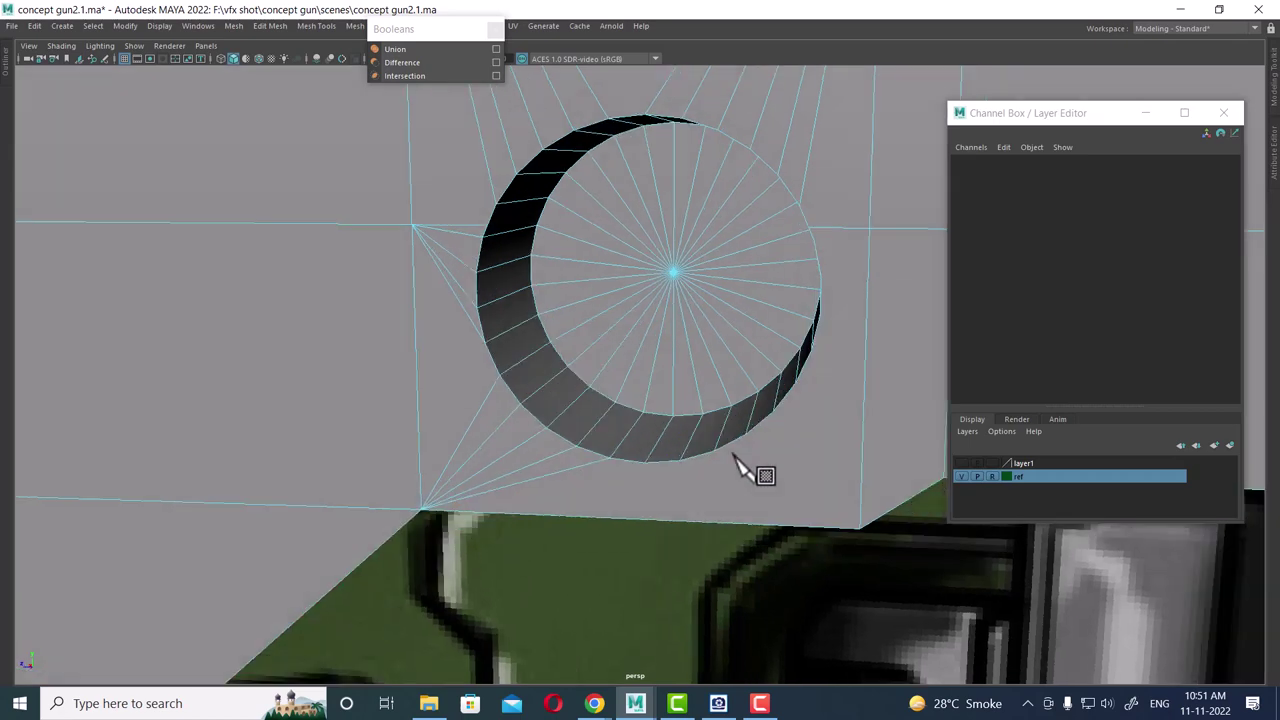
click(769, 345)
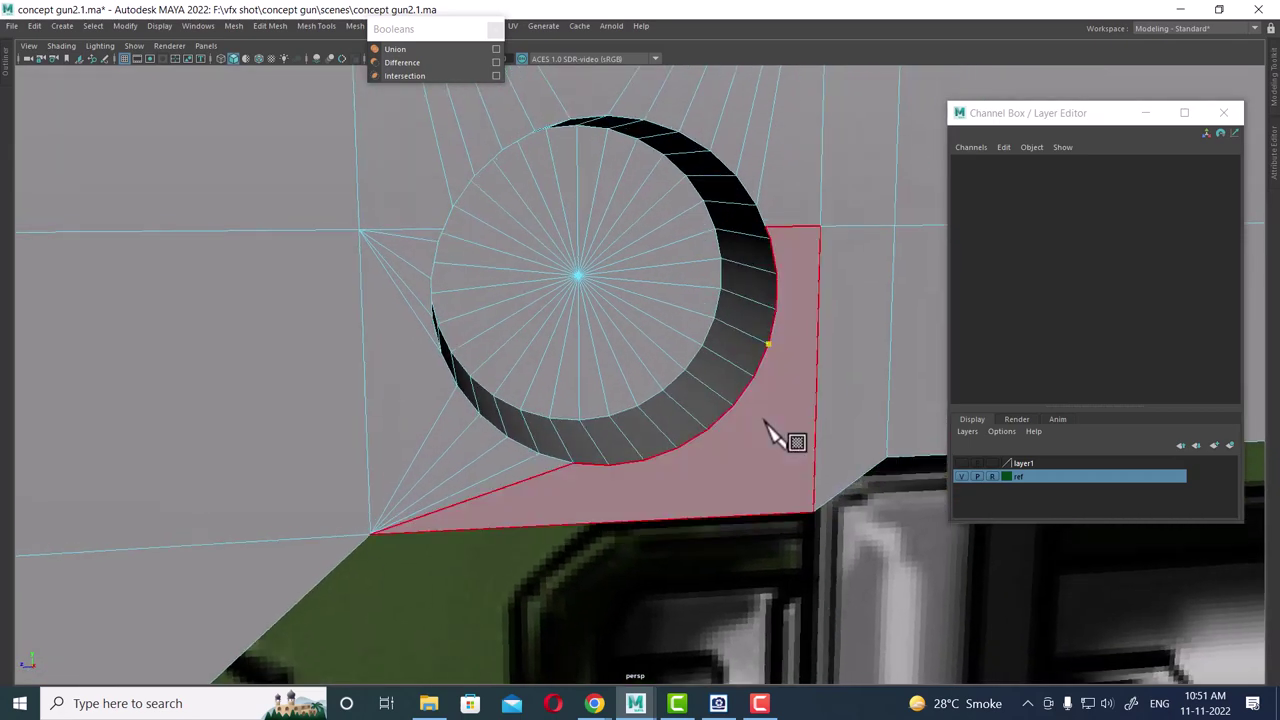
click(820, 227)
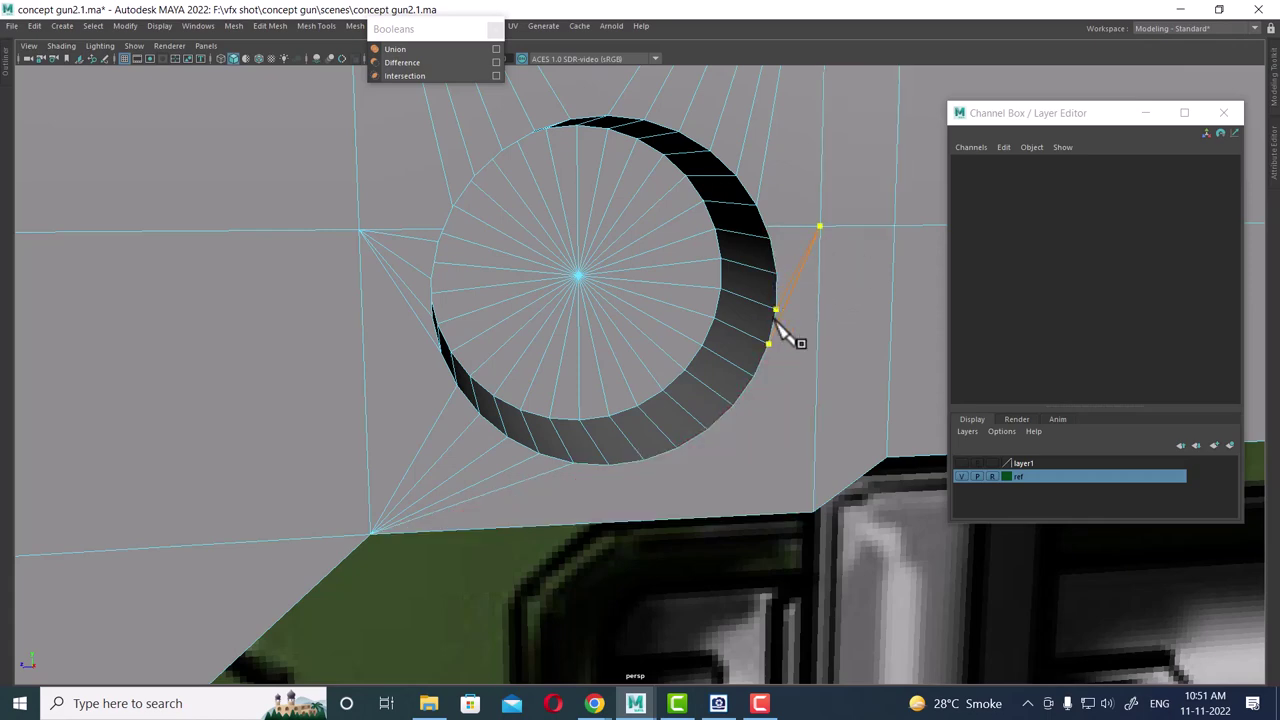
click(776, 310)
right_click(776, 310)
click(777, 273)
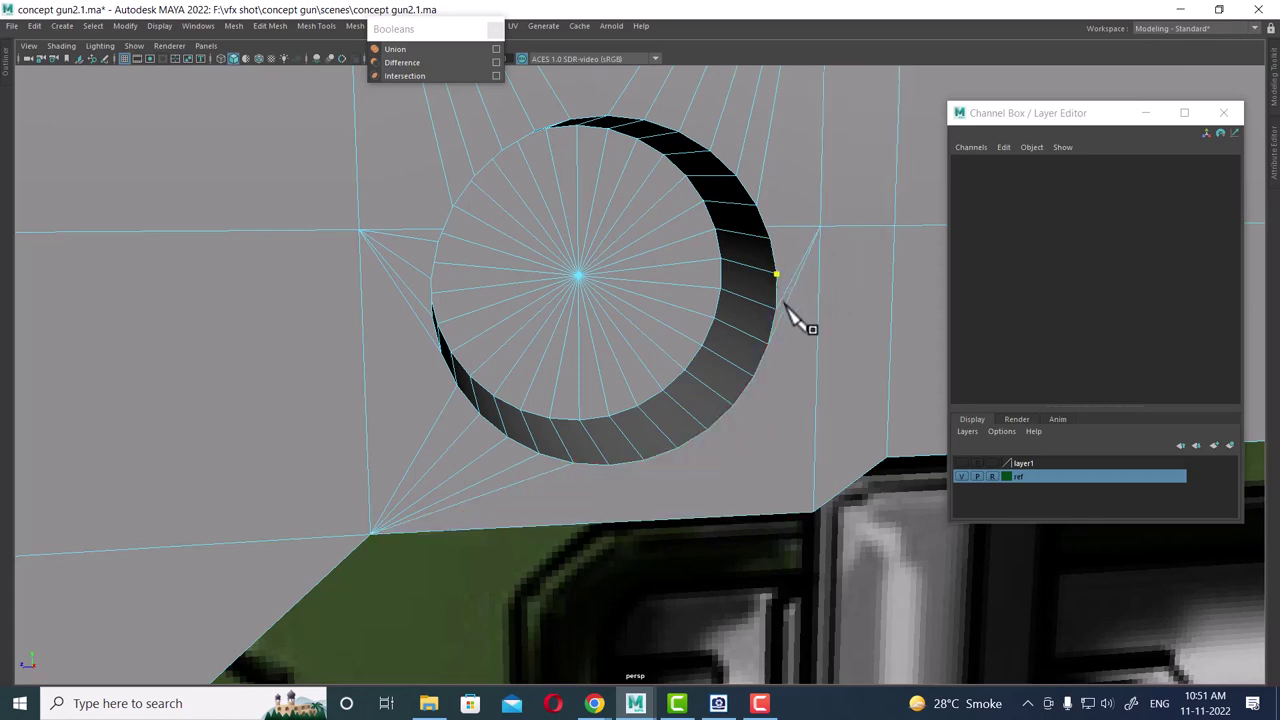
click(820, 227)
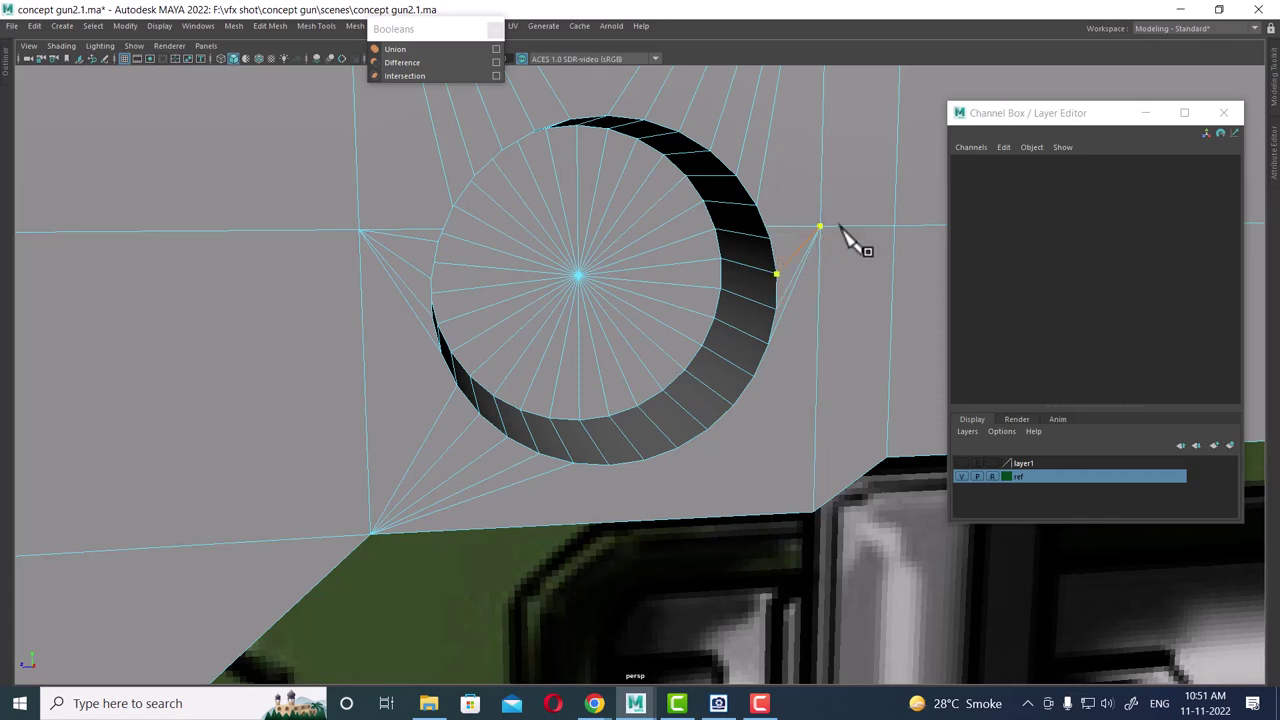
right_click(905, 249)
- Select and remove the stray vertical edge above the hole
alt+drag(832, 250, 814, 223)
scroll(814, 223, up, 3)
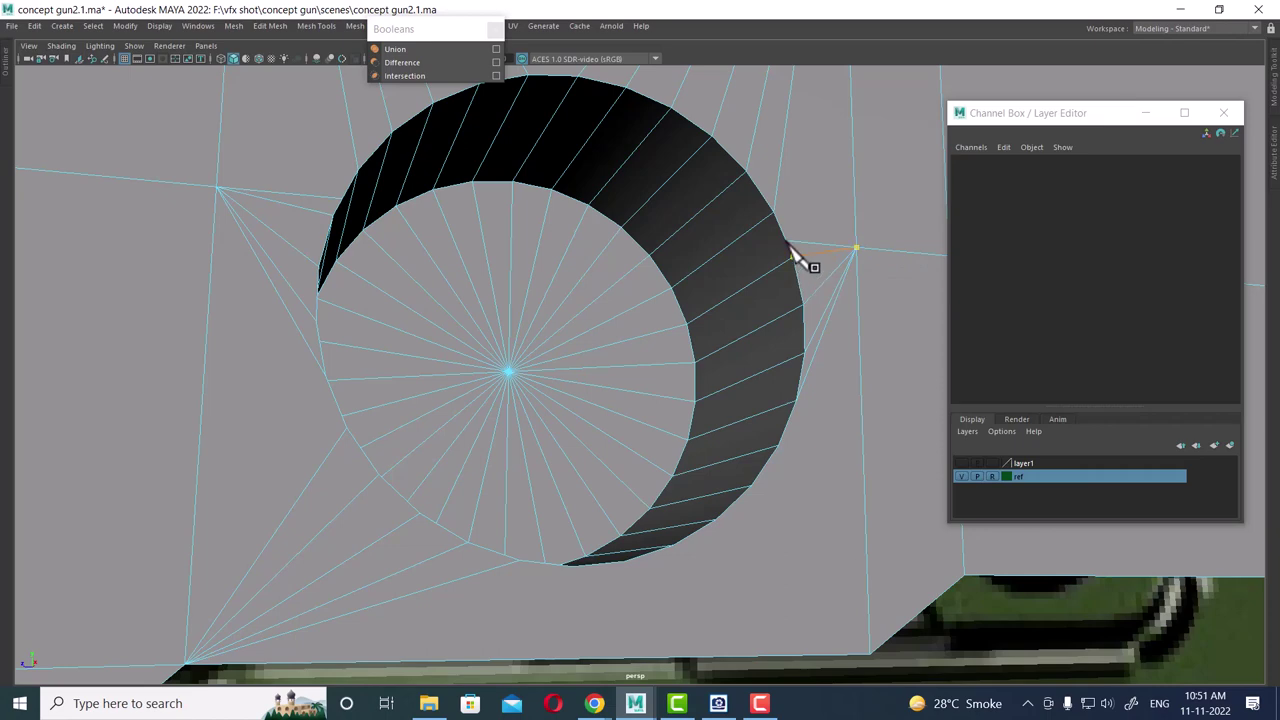
click(793, 260)
click(812, 240)
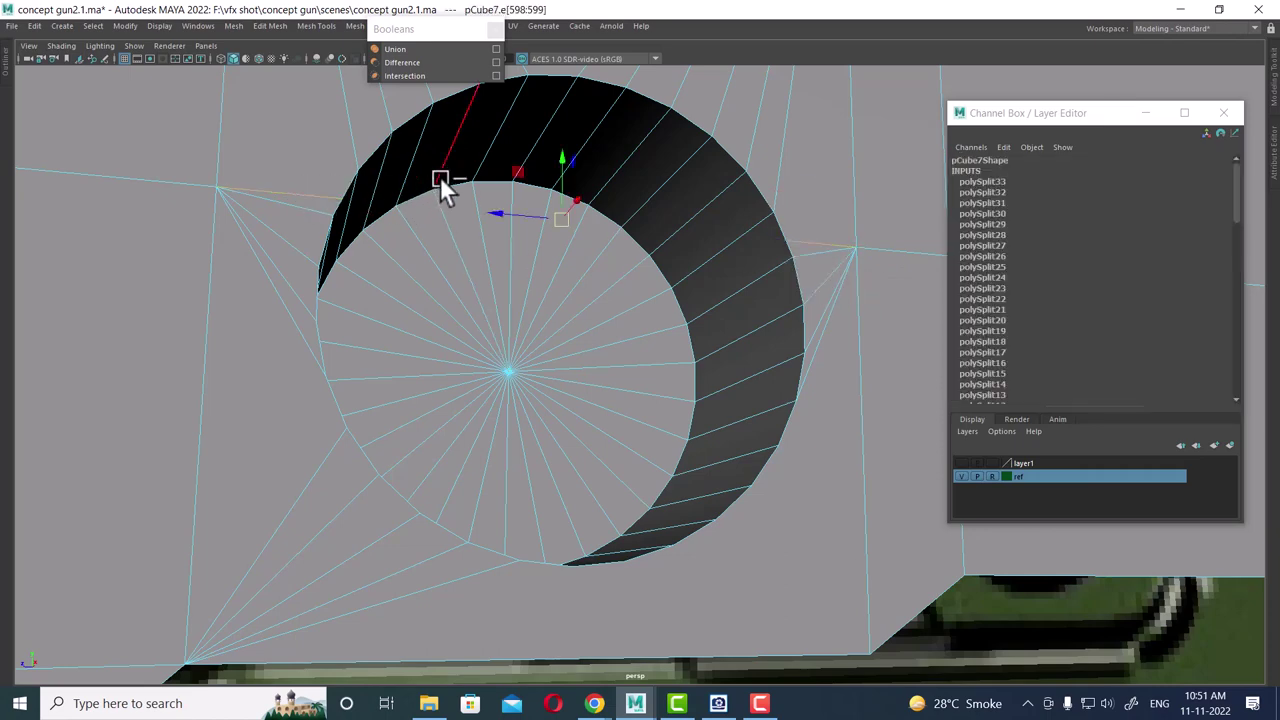
click(212, 300)
mouse_move(580, 295)
alt+mouse_down()
mouse_move(614, 342)
mouse_move(530, 377)
mouse_move(542, 345)
mouse_move(510, 305)
mouse_move(652, 269)
alt+mouse_up()
shift+right_drag(763, 257, 676, 256)
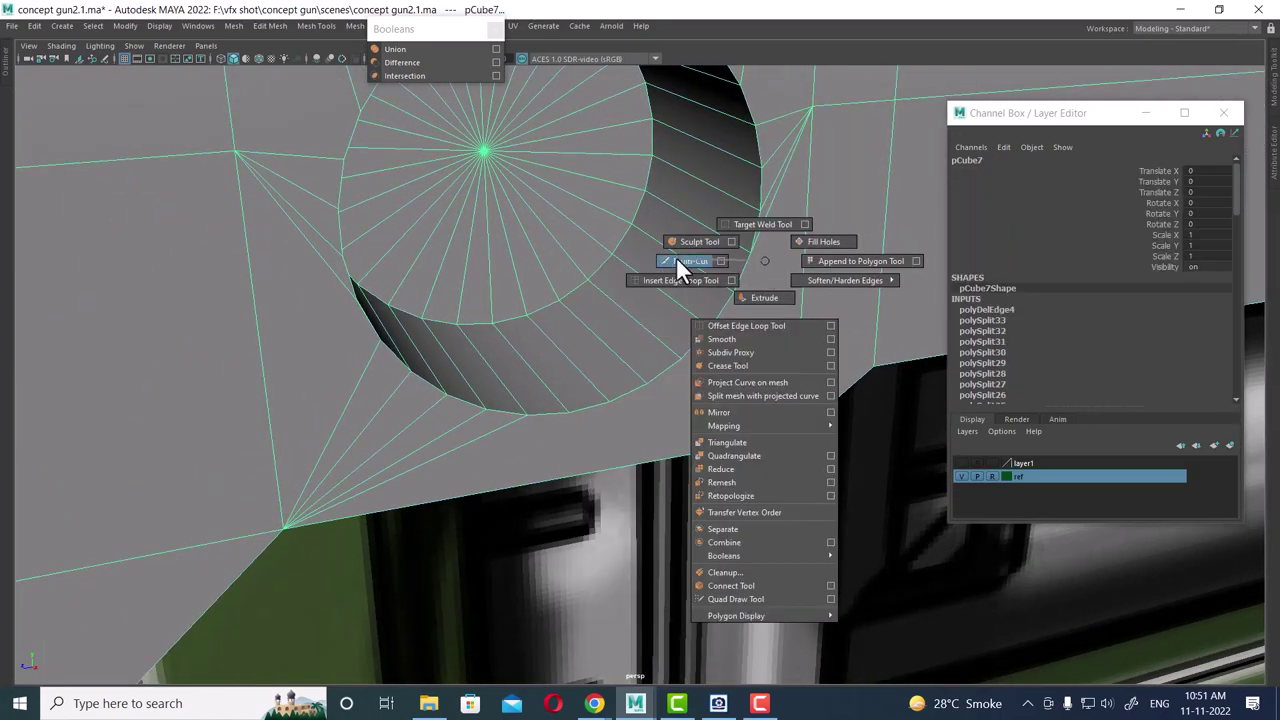
- Cut from the hole's rim toward the lower corner vertex, cancelling the stray cut points
click(734, 293)
alt+middle_drag(785, 307, 650, 285)
click(597, 286)
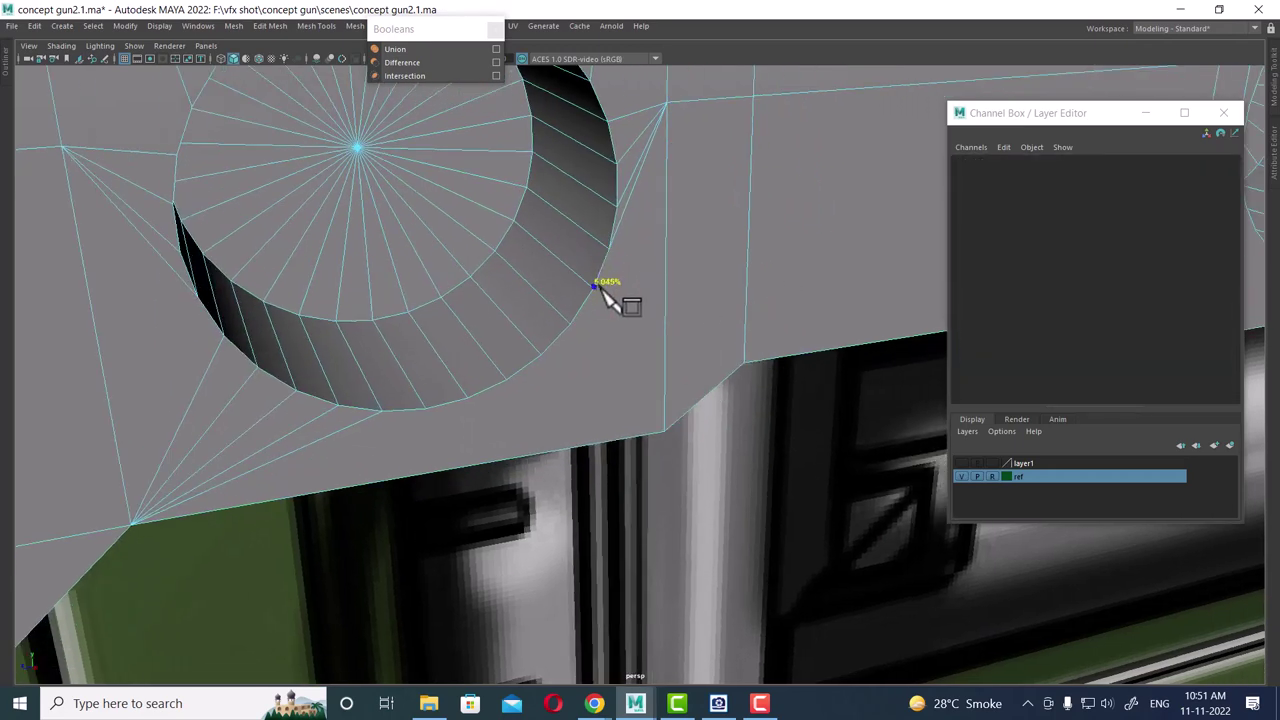
click(664, 431)
key(Return)
click(570, 324)
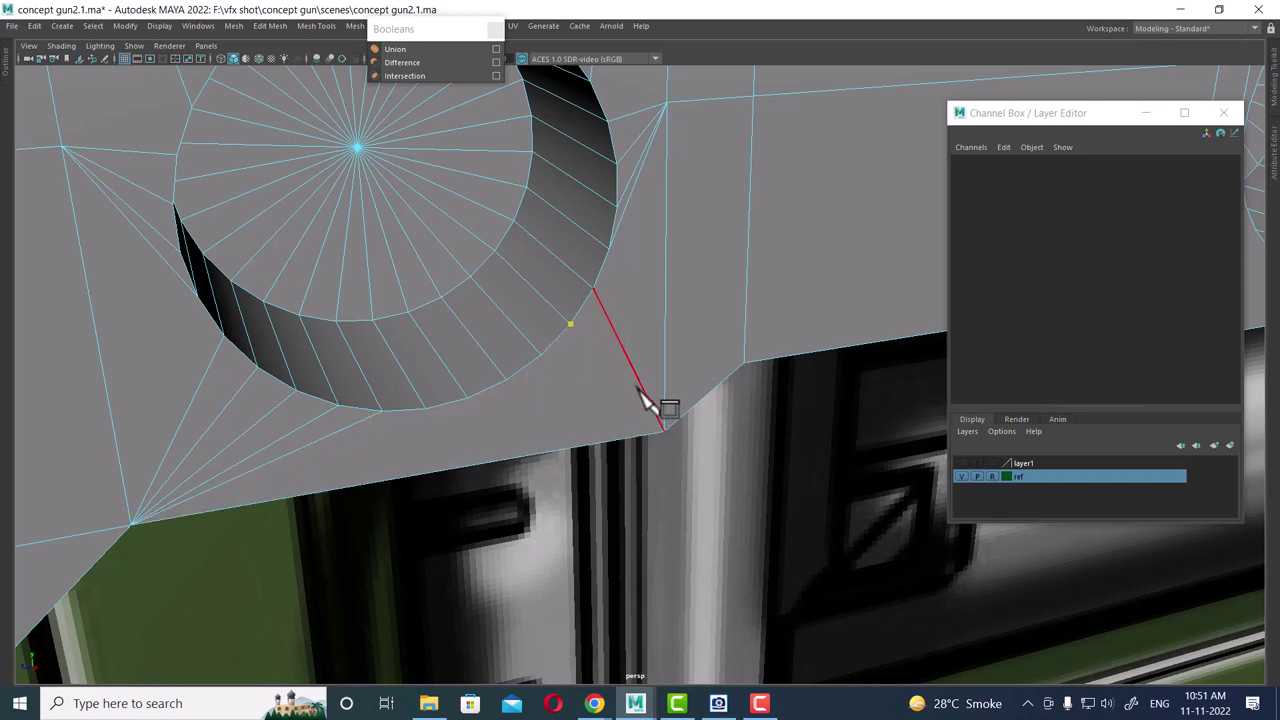
click(664, 431)
key(Escape)
click(541, 355)
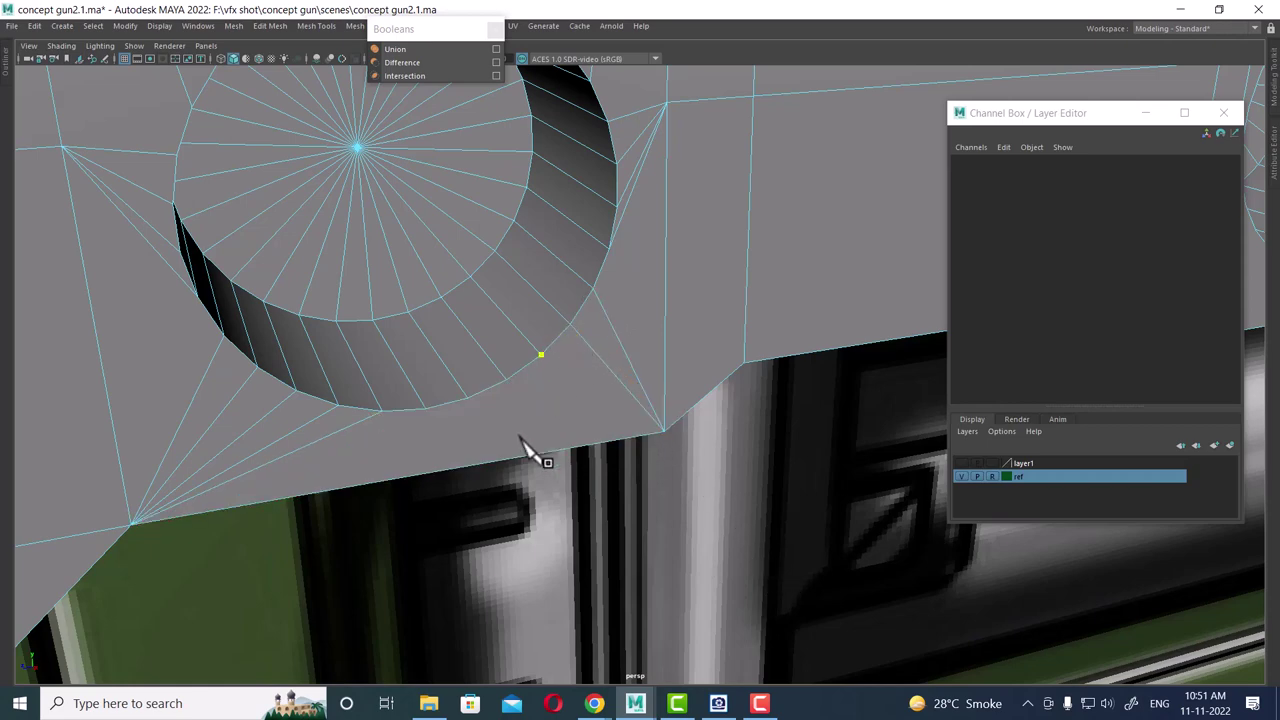
click(664, 431)
key(BackSpace)
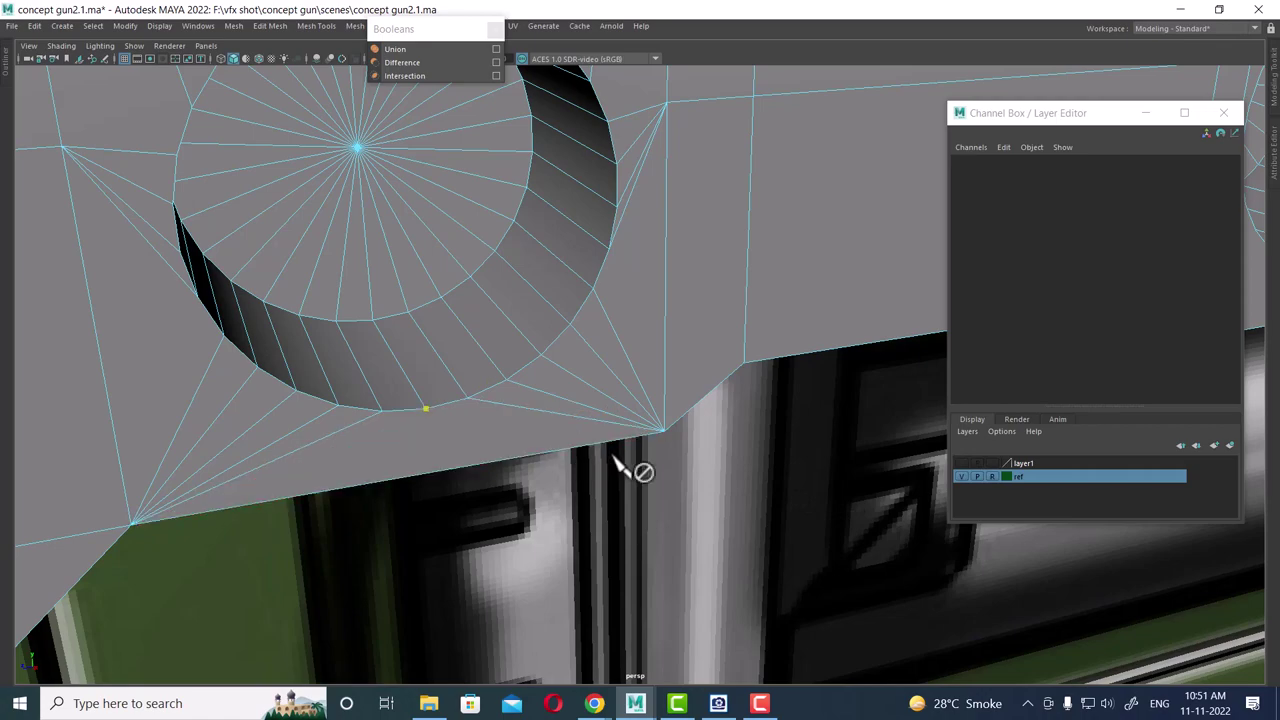
- Join the cut point to the corner vertex and review the block's side with both holes
mouse_move(565, 510)
alt+mouse_down()
mouse_move(543, 414)
mouse_move(623, 366)
mouse_move(700, 443)
mouse_move(675, 385)
mouse_move(686, 380)
alt+mouse_up()
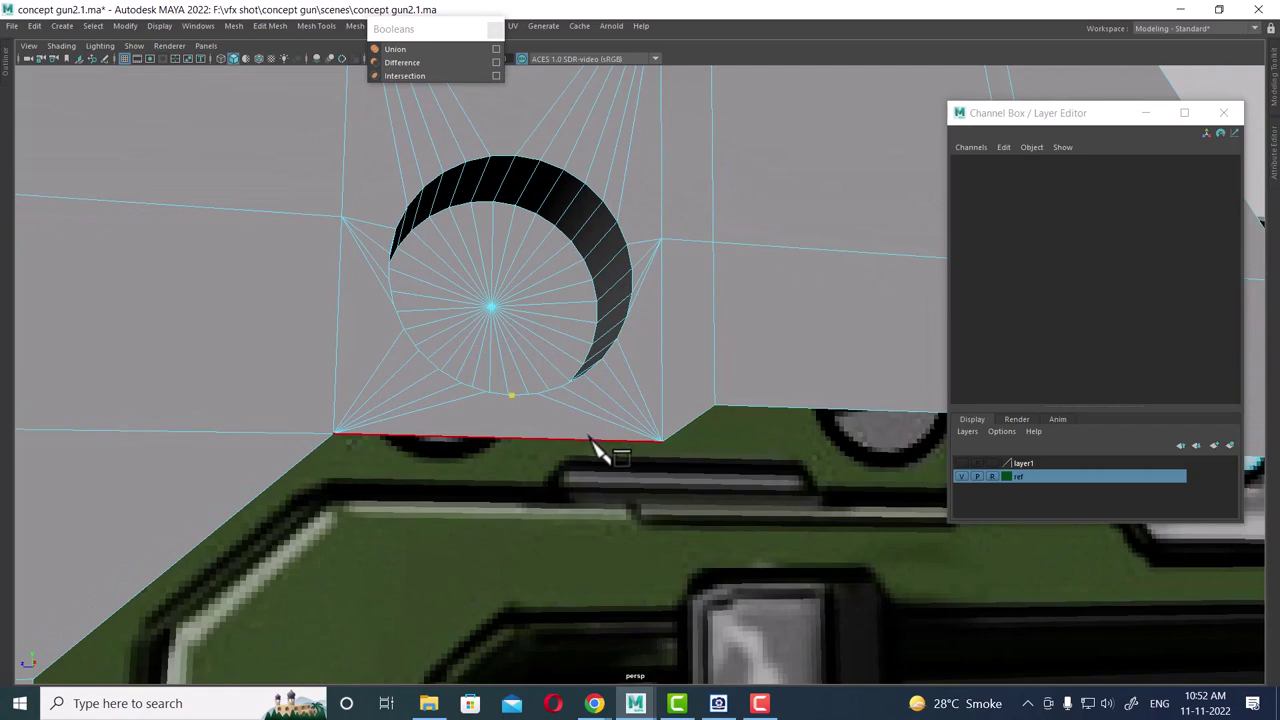
click(333, 433)
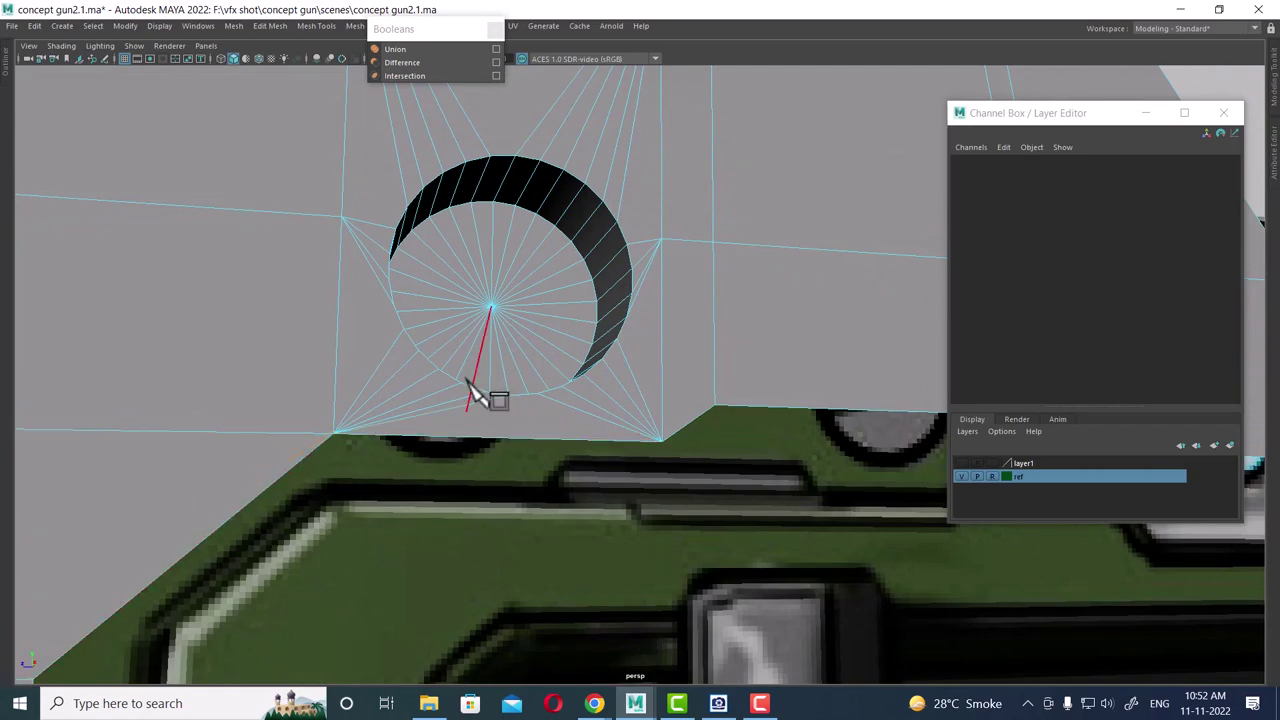
mouse_move(466, 377)
alt+mouse_down()
mouse_move(491, 286)
mouse_move(440, 223)
mouse_move(514, 362)
mouse_move(500, 349)
mouse_move(518, 340)
mouse_move(606, 357)
mouse_move(583, 354)
mouse_move(611, 269)
alt+mouse_up()
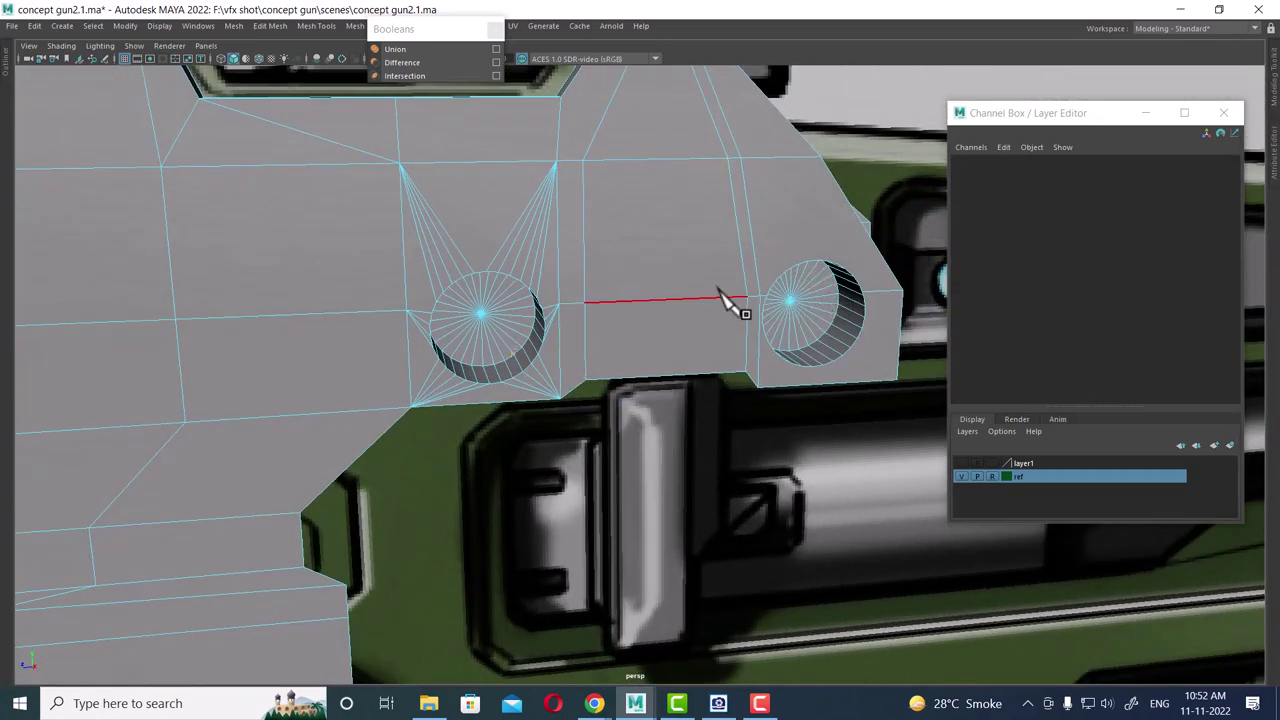
mouse_move(838, 282)
alt+mouse_down()
mouse_move(780, 266)
mouse_move(764, 272)
mouse_move(776, 270)
mouse_move(786, 315)
mouse_move(669, 309)
mouse_move(537, 391)
mouse_move(608, 416)
mouse_move(606, 391)
mouse_move(243, 355)
alt+mouse_up()
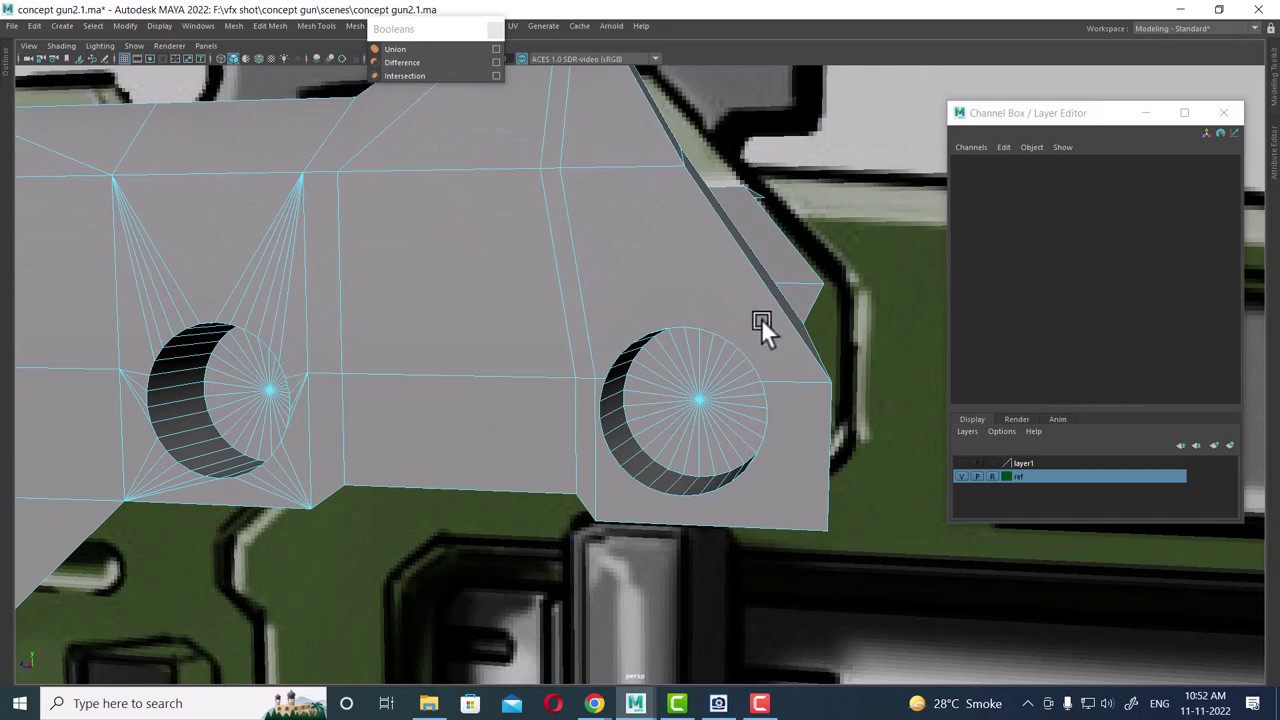
mouse_move(784, 341)
alt+mouse_down()
mouse_move(671, 343)
mouse_move(720, 337)
mouse_move(628, 397)
mouse_move(644, 399)
mouse_move(646, 286)
mouse_move(689, 374)
mouse_move(641, 332)
alt+mouse_up()
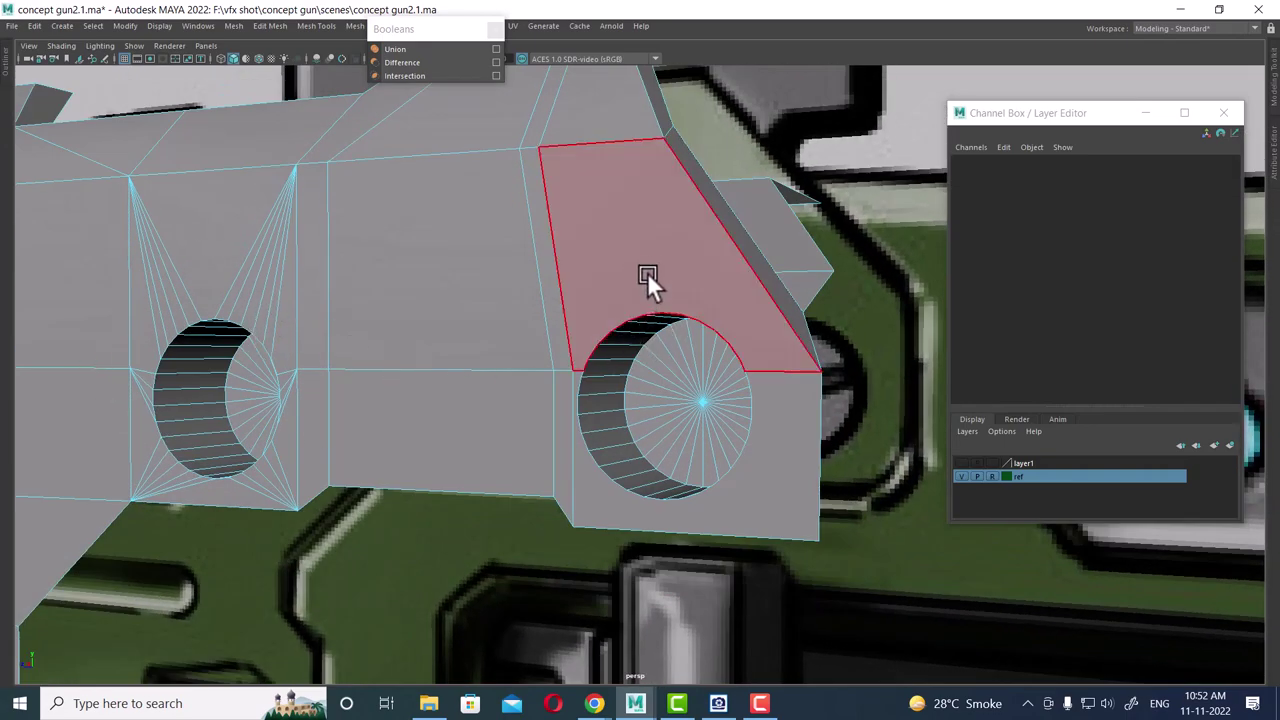
mouse_move(684, 363)
alt+mouse_down()
mouse_move(772, 387)
mouse_move(758, 387)
mouse_move(750, 340)
alt+mouse_up()
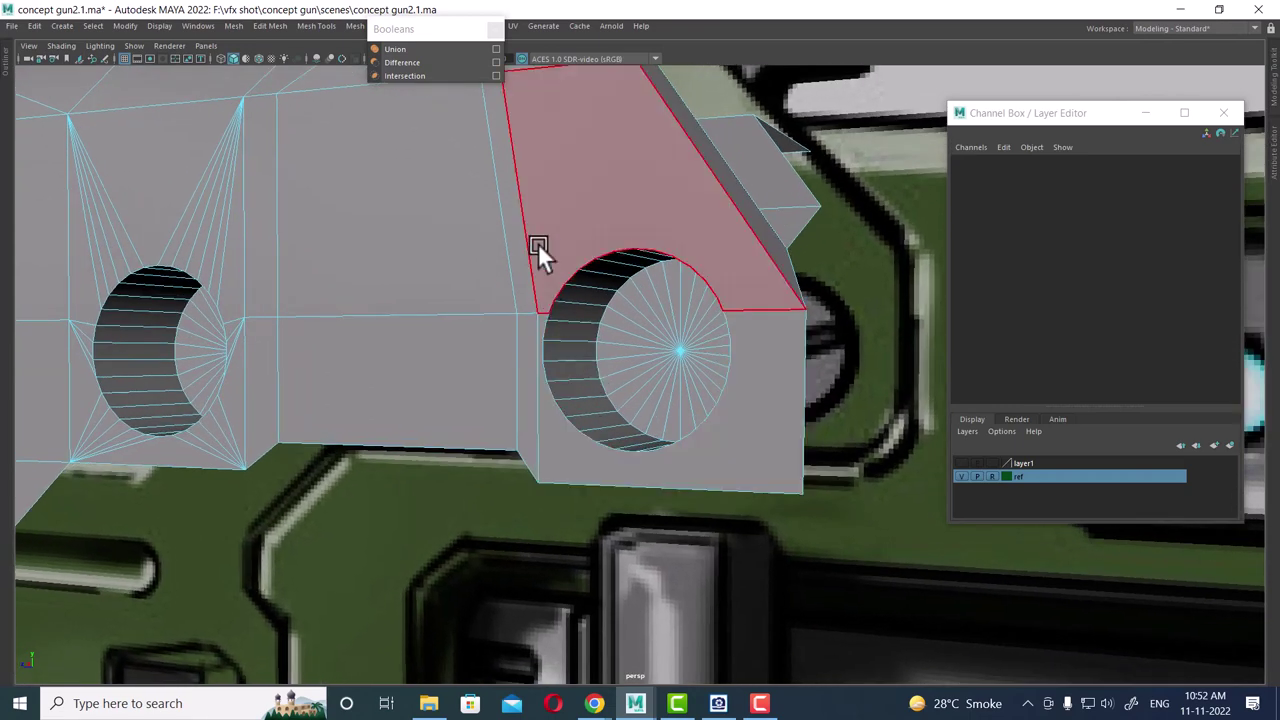
mouse_move(556, 220)
alt+mouse_down()
mouse_move(546, 400)
mouse_move(531, 355)
mouse_move(679, 318)
mouse_move(647, 277)
alt+mouse_up()
- Check the front hole's new edges, then return to object mode with F8
click(529, 349)
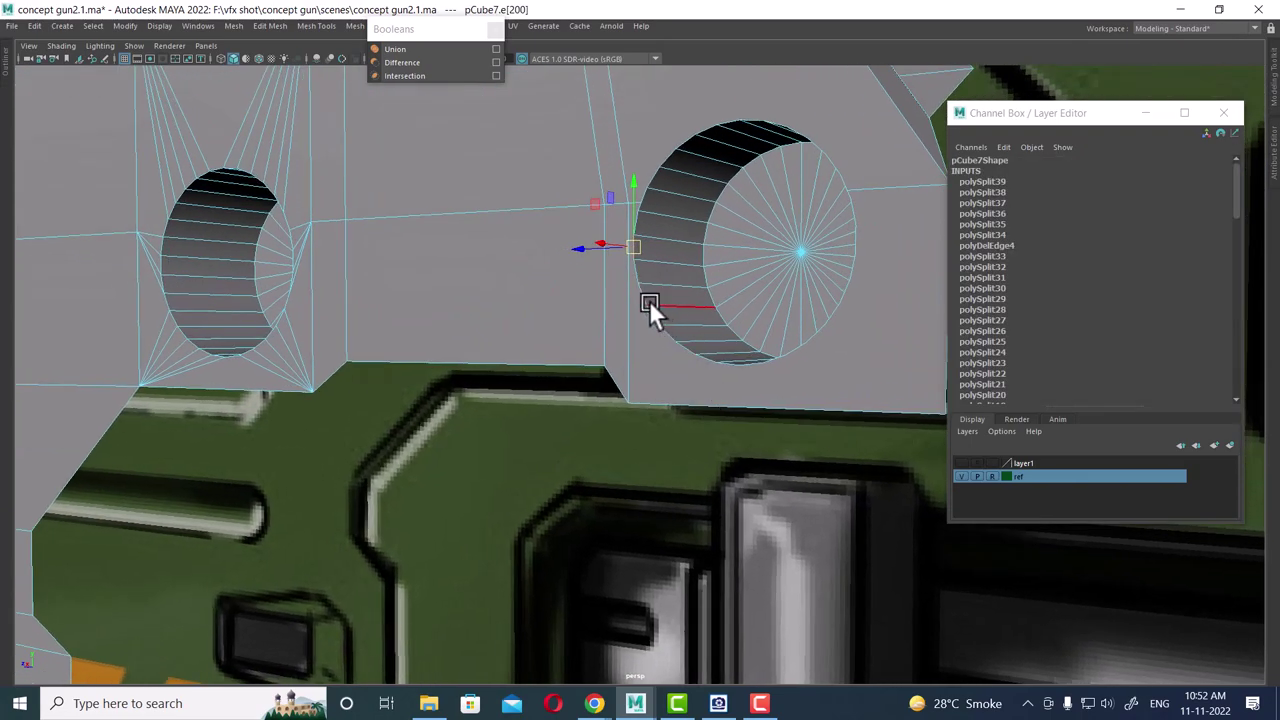
mouse_move(811, 351)
alt+mouse_down()
mouse_move(700, 311)
mouse_move(696, 411)
mouse_move(563, 348)
mouse_move(566, 210)
alt+mouse_up()
mouse_move(682, 336)
alt+mouse_down()
mouse_move(626, 337)
mouse_move(573, 303)
alt+mouse_up()
key(F8)
mouse_move(700, 193)
alt+mouse_down()
mouse_move(571, 380)
mouse_move(593, 401)
alt+mouse_up()
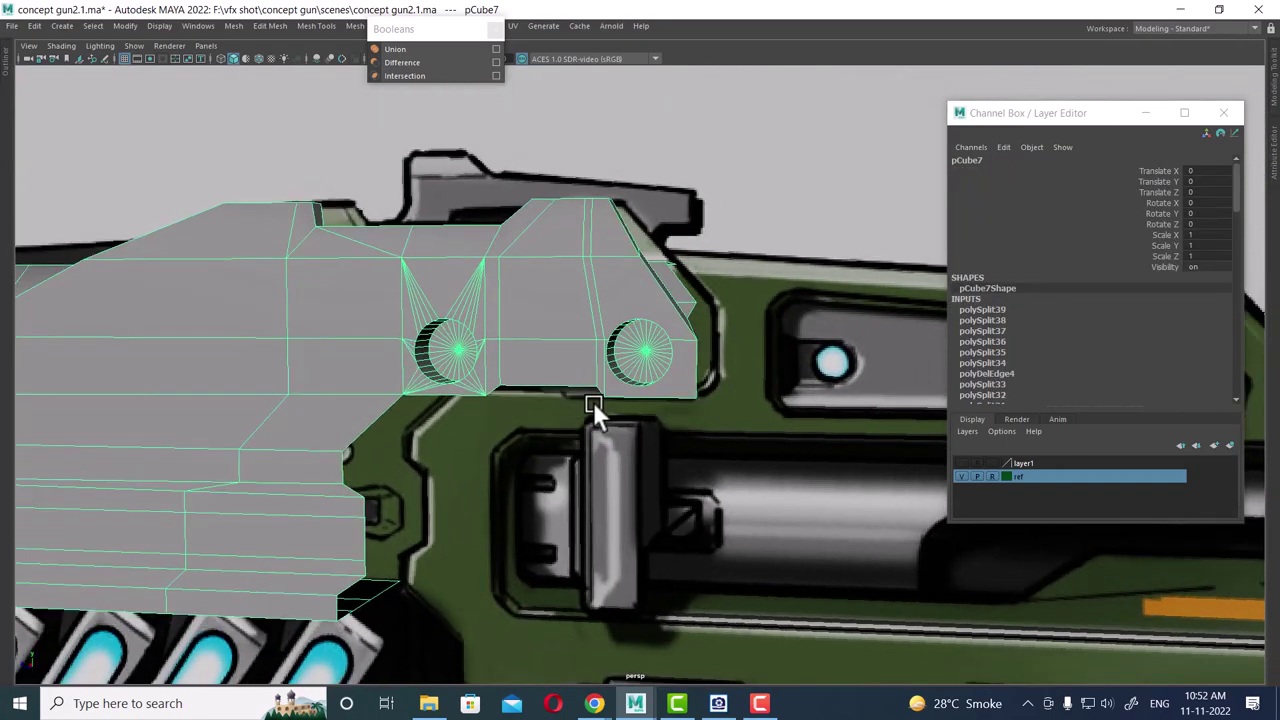
- Split the viewport into two panes, set the right pane to Side View, and close the Channel Box
key(space)
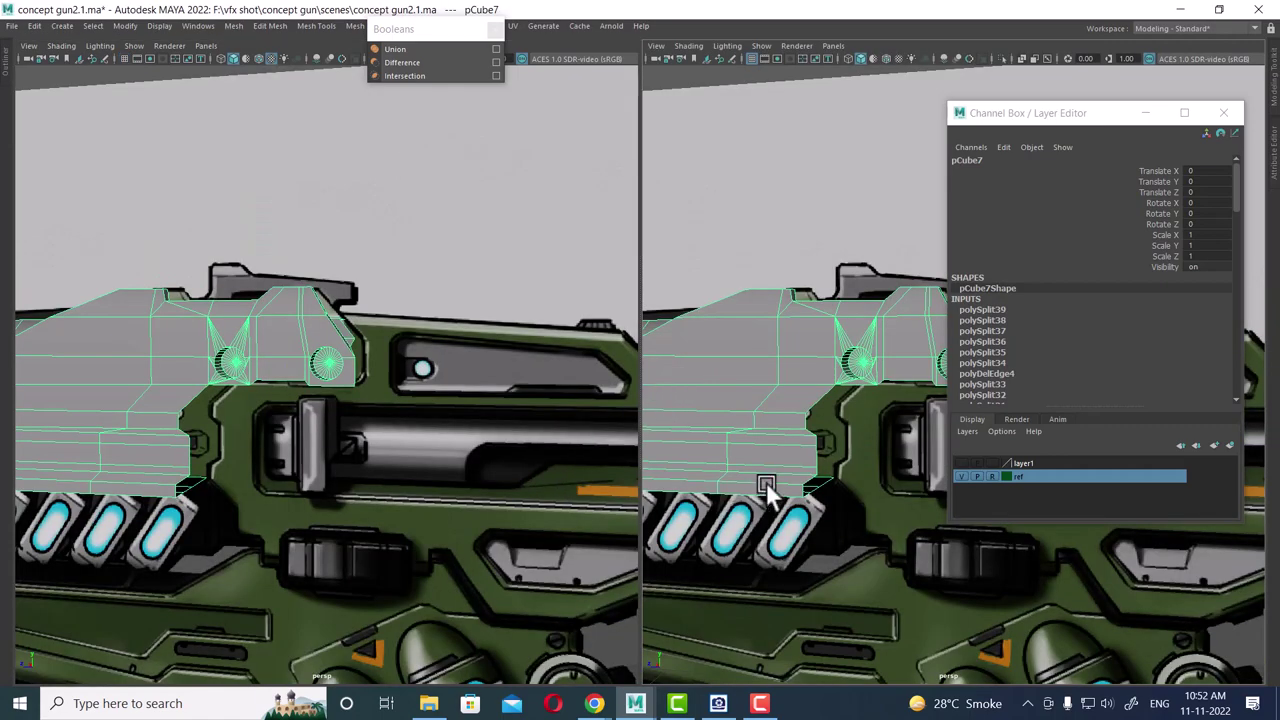
alt+drag(766, 482, 836, 462)
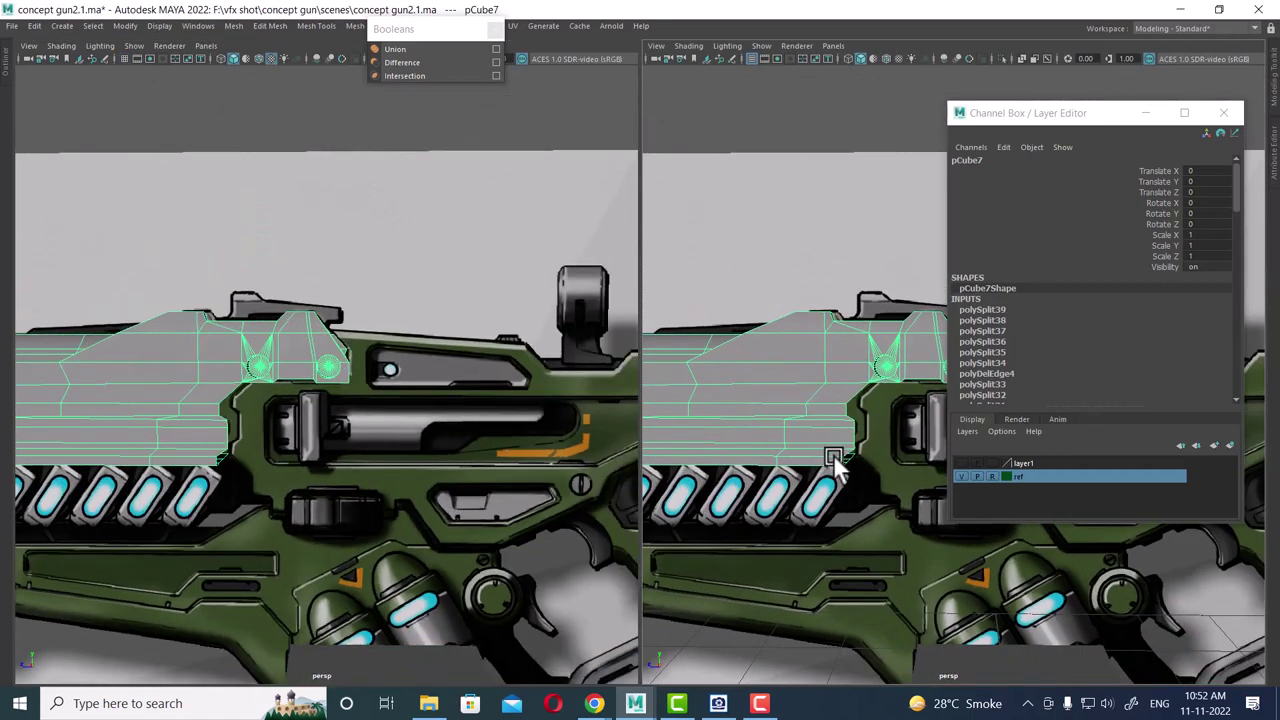
key(space)
click(888, 454)
alt+middle_drag(876, 449, 791, 411)
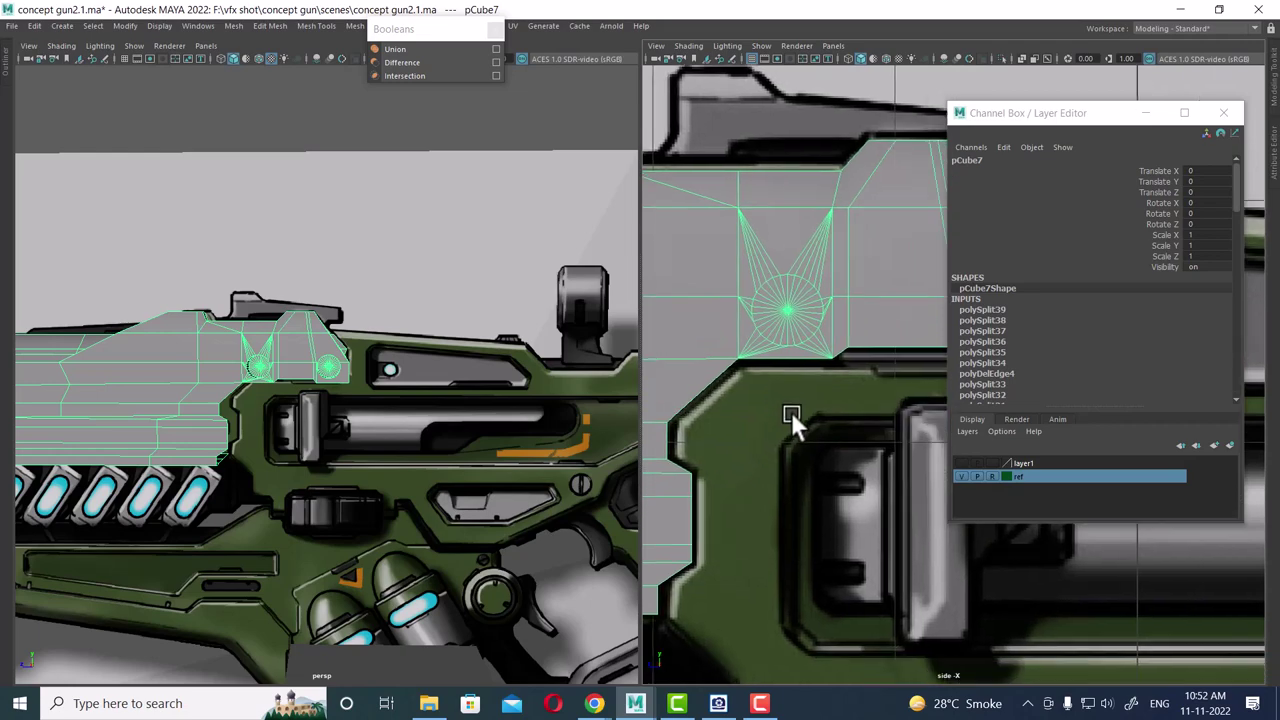
click(1223, 112)
- Zoom in on the gun and show the side view in wireframe
scroll(940, 419, down, 5)
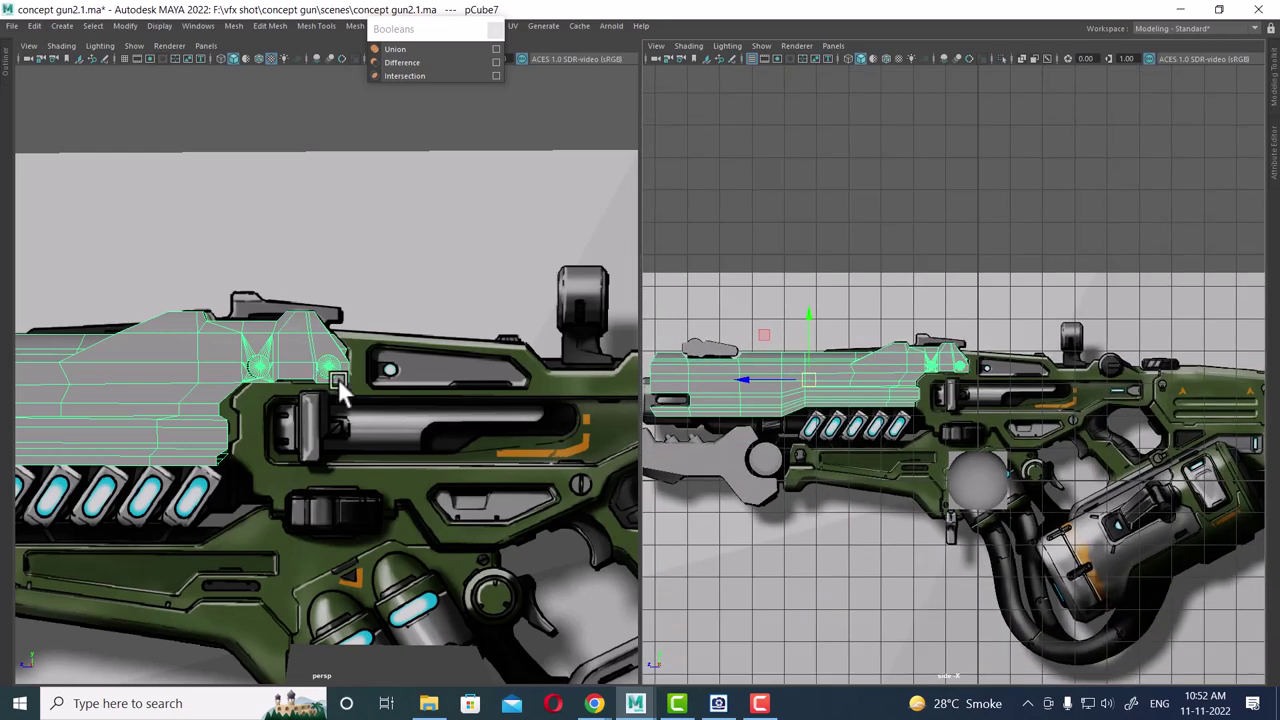
scroll(338, 378, up, 3)
scroll(408, 480, up, 2)
scroll(888, 443, up, 2)
scroll(928, 385, up, 2)
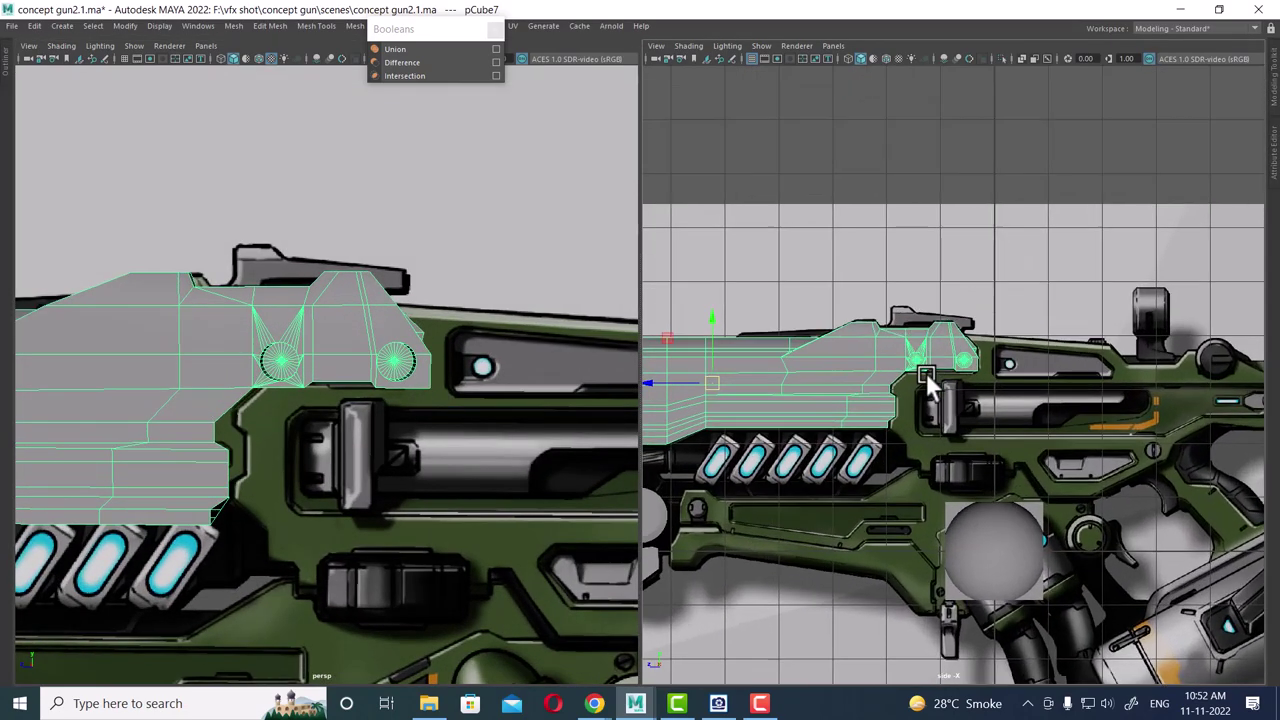
scroll(928, 385, up, 2)
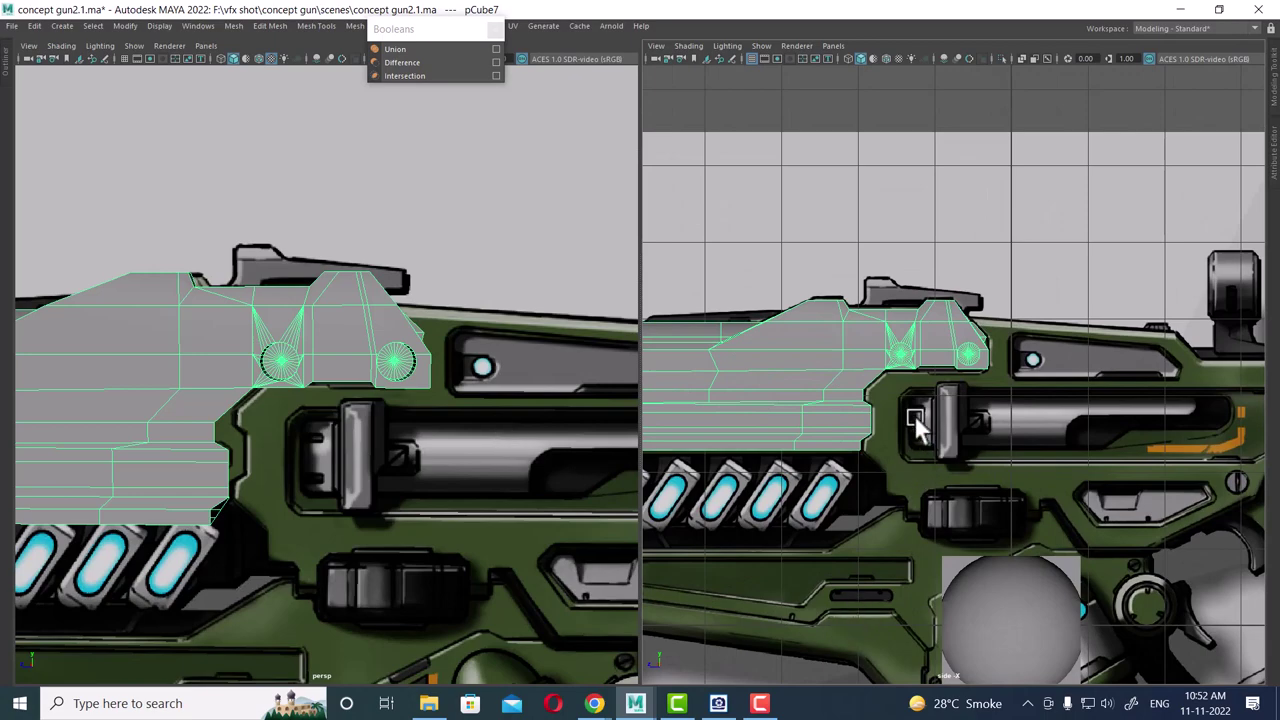
key(4)
scroll(940, 364, up, 2)
scroll(891, 354, up, 2)
scroll(943, 354, up, 2)
scroll(396, 465, up, 2)
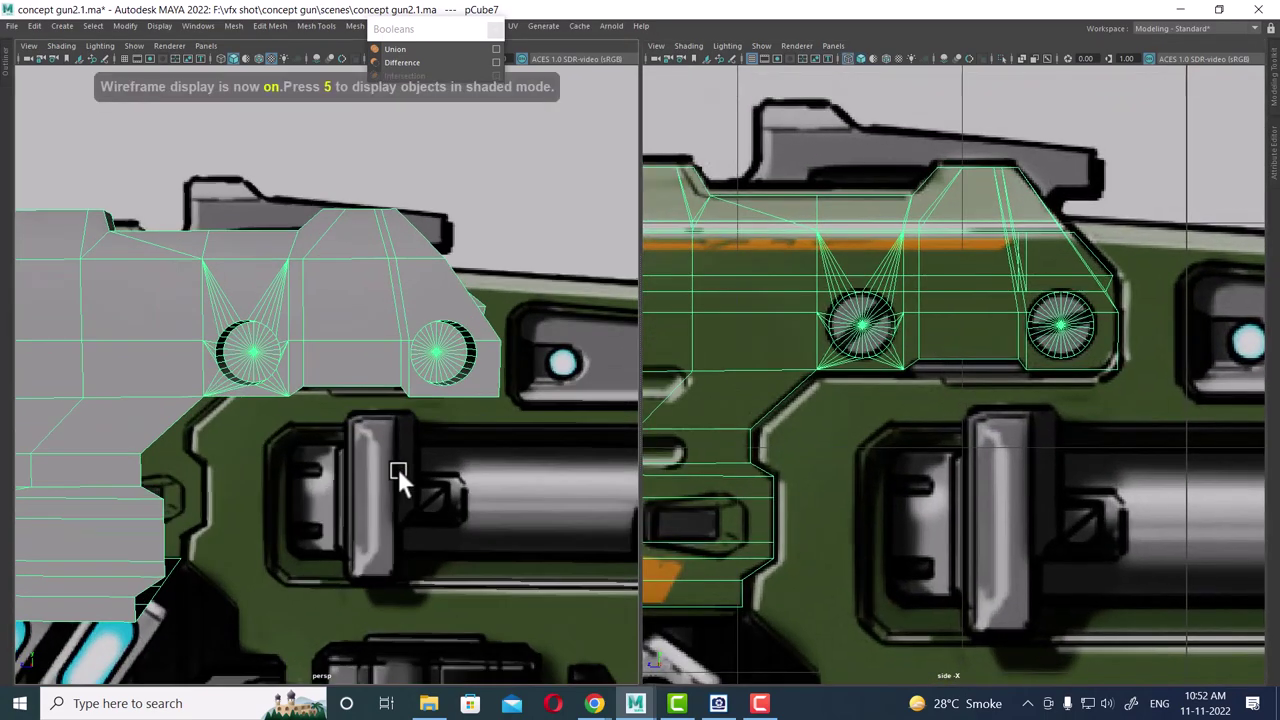
mouse_move(364, 408)
alt+mouse_down()
mouse_move(306, 379)
mouse_move(318, 399)
mouse_move(275, 362)
mouse_move(263, 371)
mouse_move(274, 412)
mouse_move(306, 409)
alt+mouse_up()
- Select the front hole's cylinder cap faces and slide them along the hole's axis
right_drag(322, 322, 302, 420)
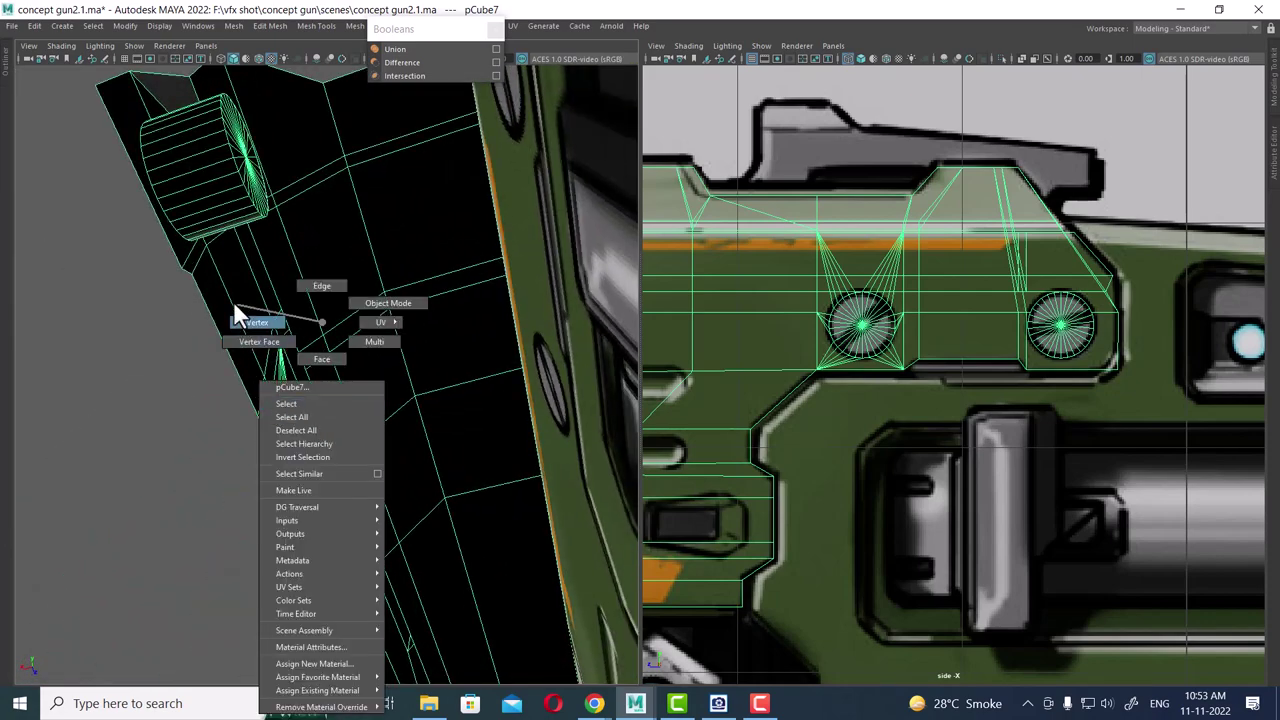
right_drag(238, 315, 242, 318)
mouse_move(300, 400)
alt+mouse_down()
mouse_move(358, 451)
mouse_move(380, 428)
mouse_move(423, 537)
mouse_move(386, 471)
alt+mouse_up()
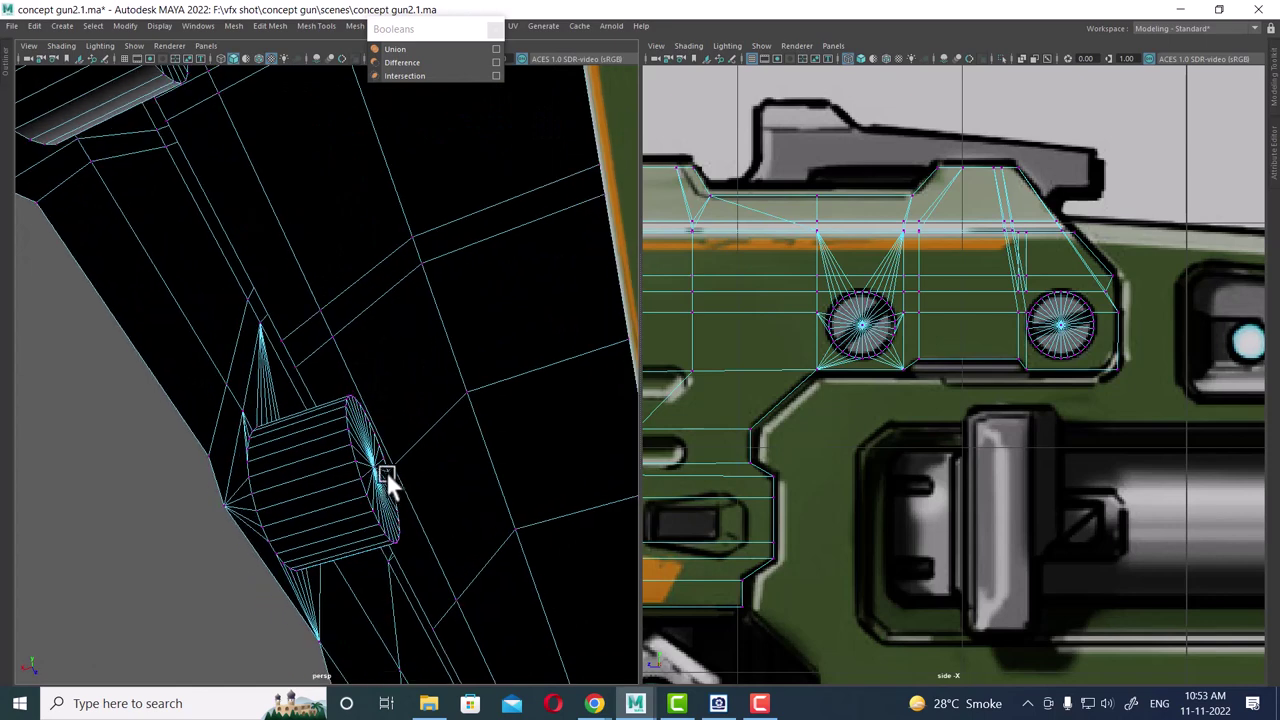
right_drag(408, 434, 414, 497)
click(432, 495)
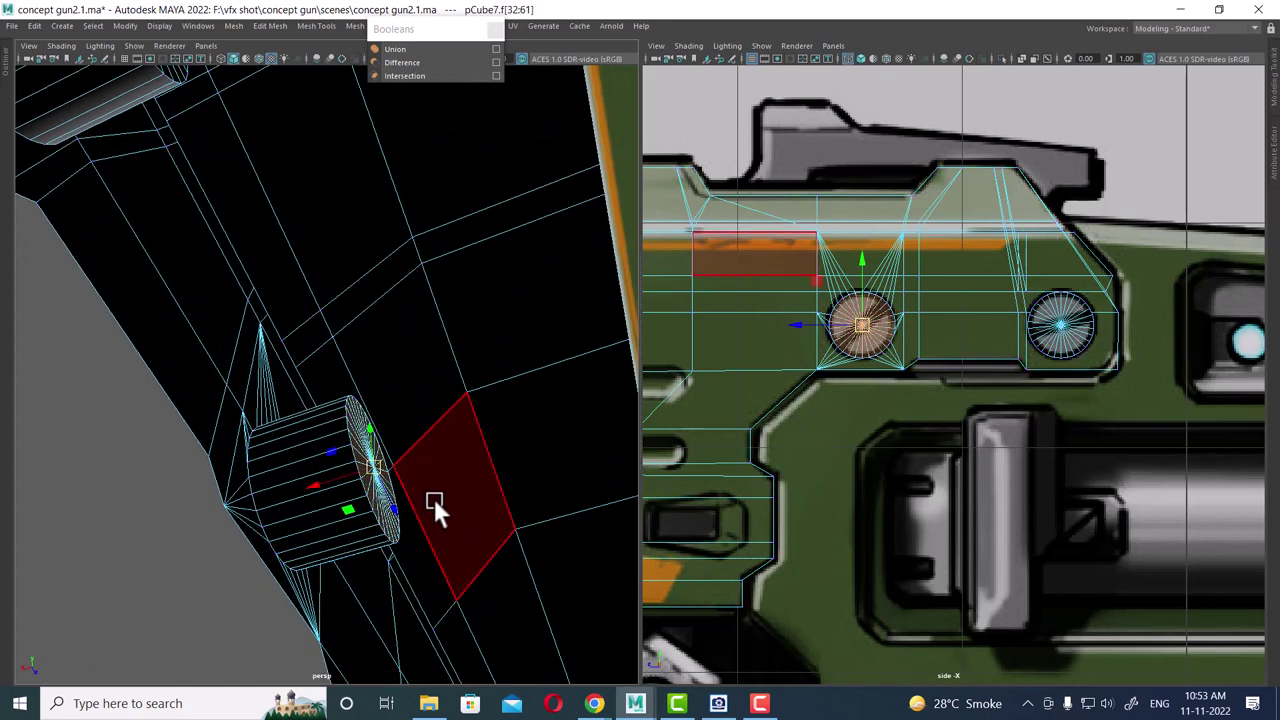
key(Delete)
mouse_move(327, 473)
mouse_down()
mouse_move(259, 486)
mouse_move(378, 492)
mouse_move(371, 458)
mouse_move(340, 442)
mouse_up()
scroll(308, 377, up, 2)
- Extrude the cap faces a first time
shift+right_drag(304, 414, 310, 454)
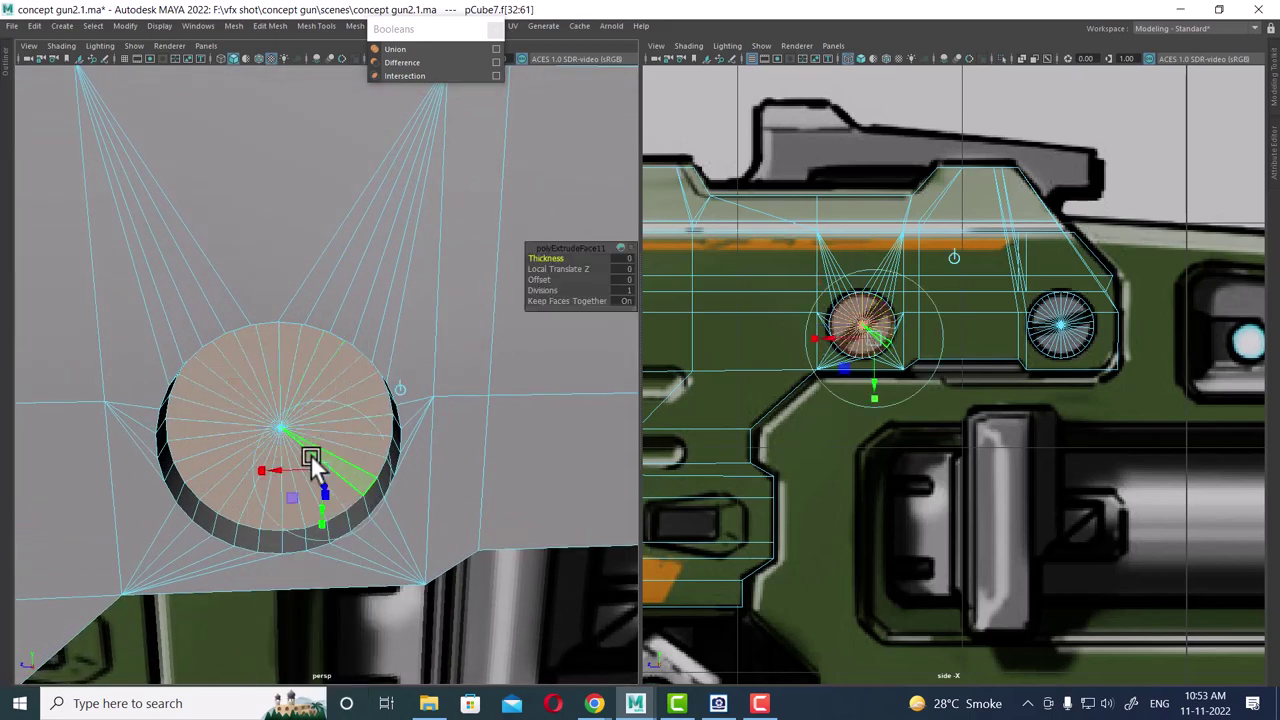
scroll(309, 502, up, 3)
key(w)
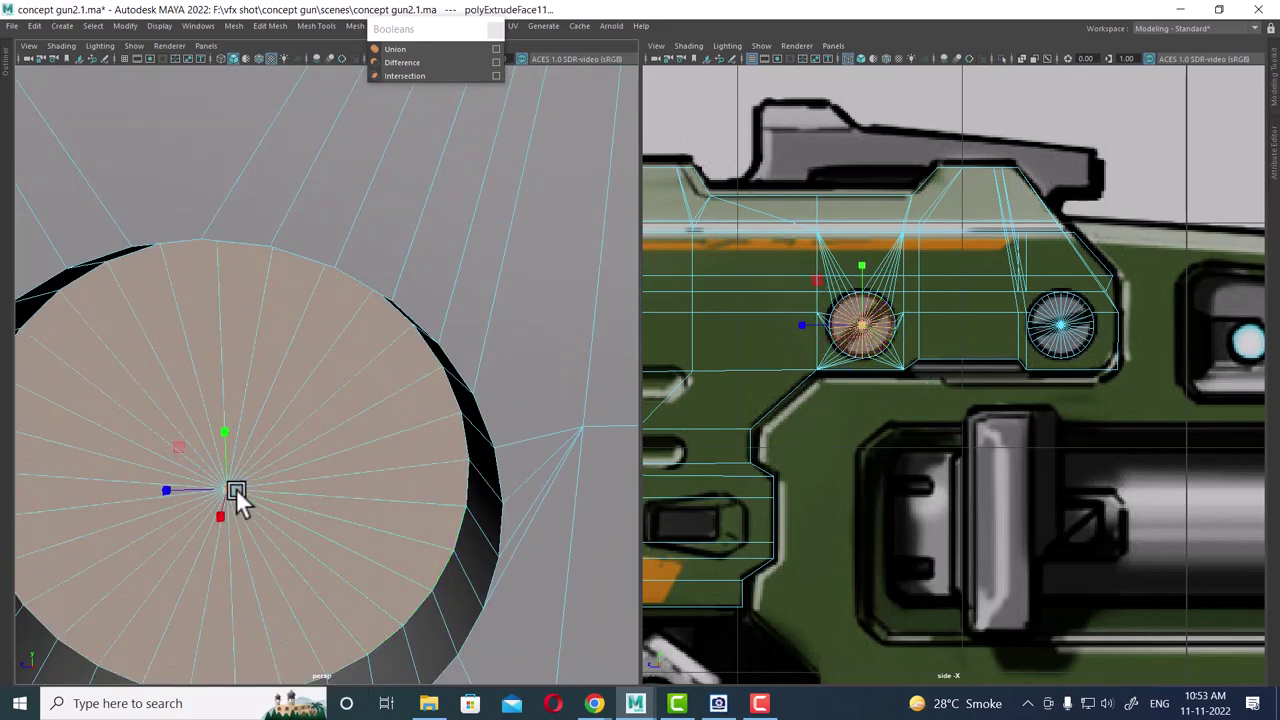
scroll(206, 502, down, 1)
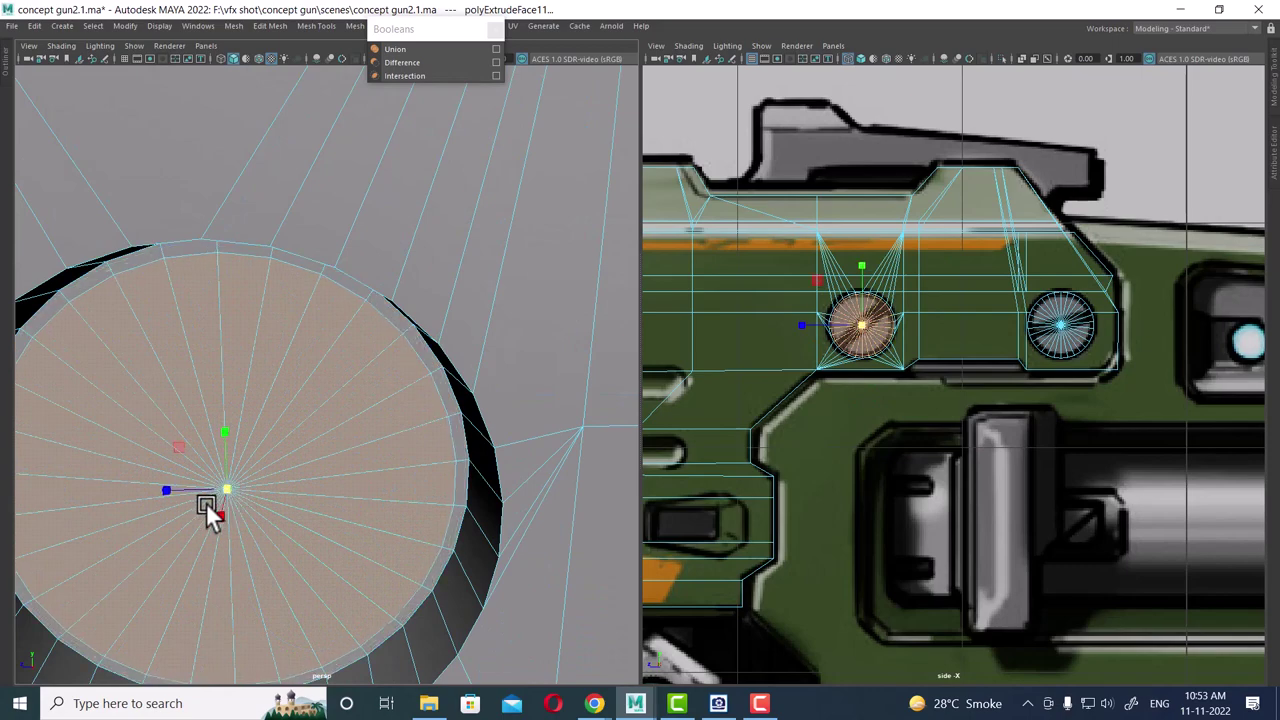
scroll(278, 443, down, 3)
scroll(278, 443, up, 2)
- Extrude the cap faces again and push the new cap outward along the hole axis
mouse_move(314, 472)
alt+mouse_down()
mouse_move(292, 483)
mouse_move(300, 441)
mouse_move(323, 432)
alt+mouse_up()
shift+right_drag(343, 371, 332, 416)
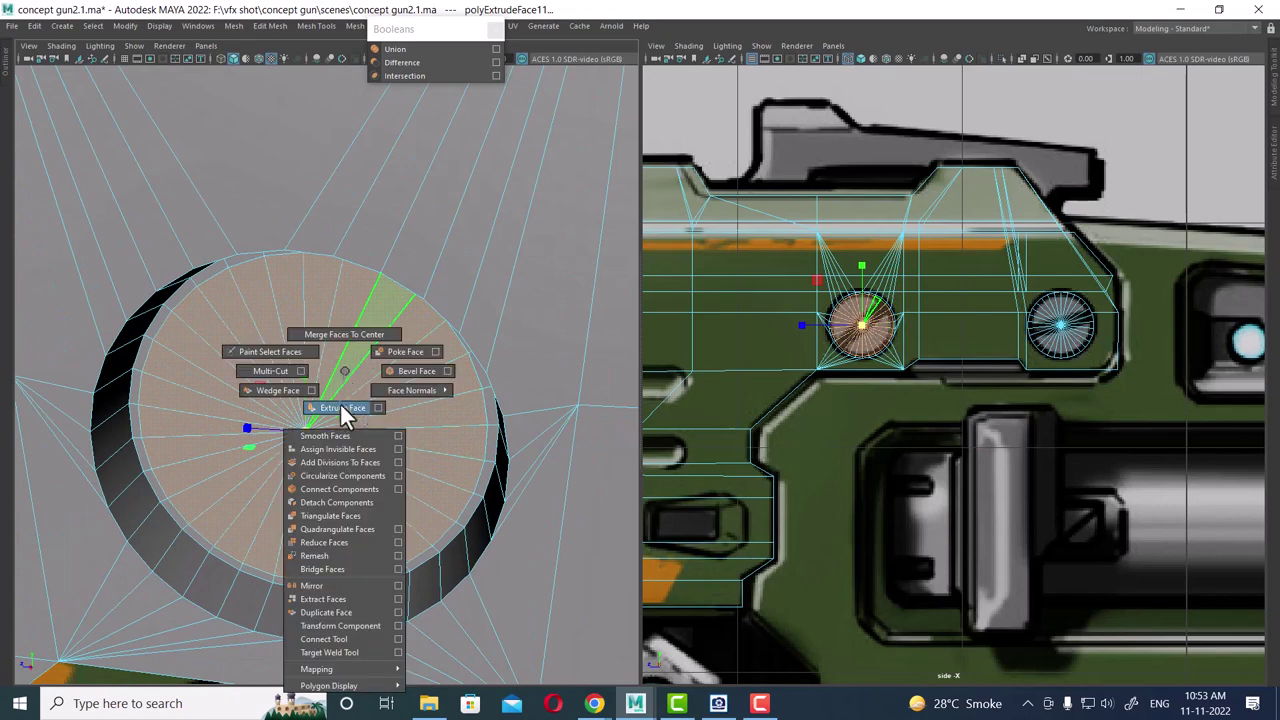
mouse_move(332, 416)
alt+mouse_down()
mouse_move(310, 483)
mouse_move(320, 505)
mouse_move(282, 547)
alt+mouse_up()
key(q)
key(w)
alt+drag(315, 469, 348, 440)
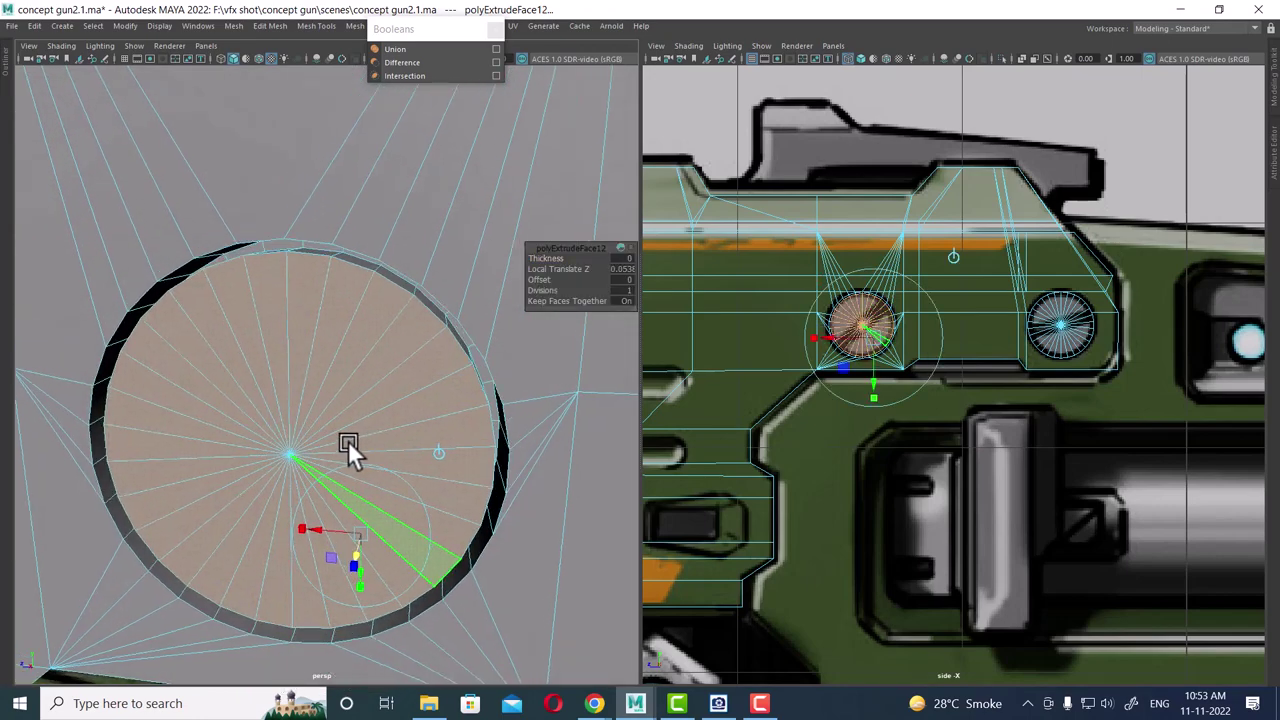
- Clear the face selection and switch the mesh to edge selection
key(F10)
scroll(356, 356, down, 3)
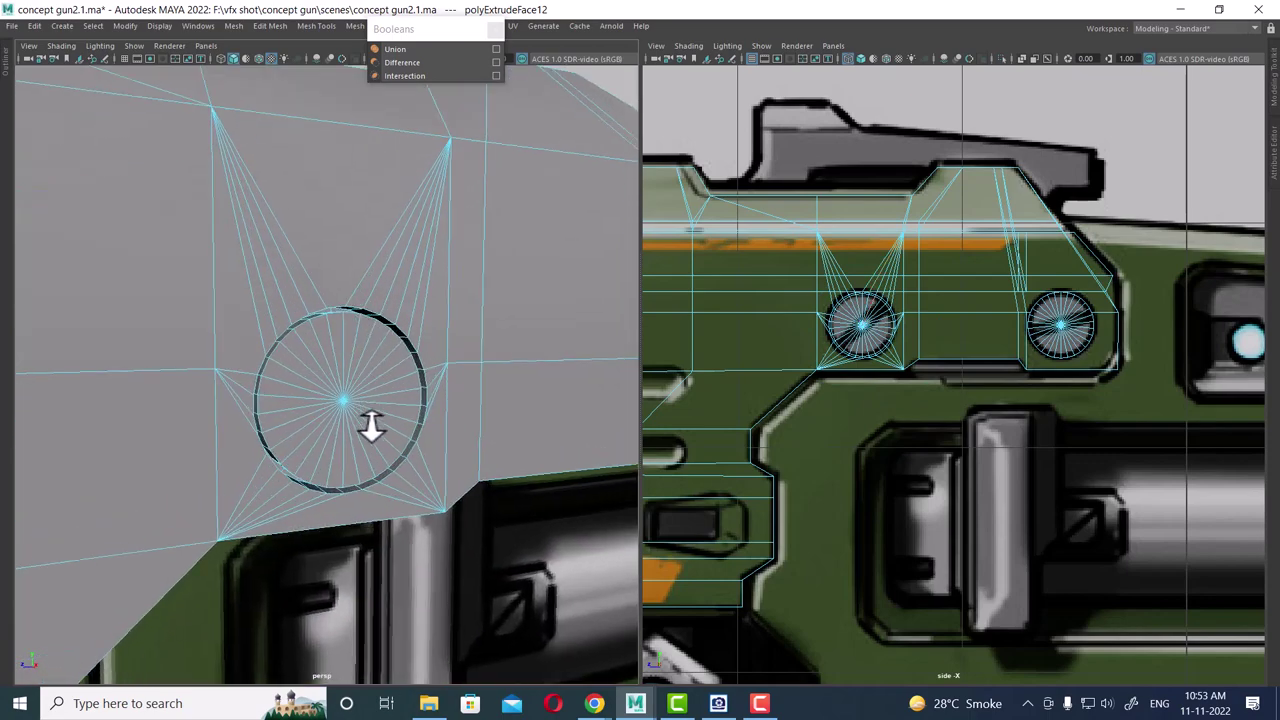
alt+drag(359, 350, 358, 438)
scroll(358, 438, up, 5)
right_drag(432, 280, 408, 213)
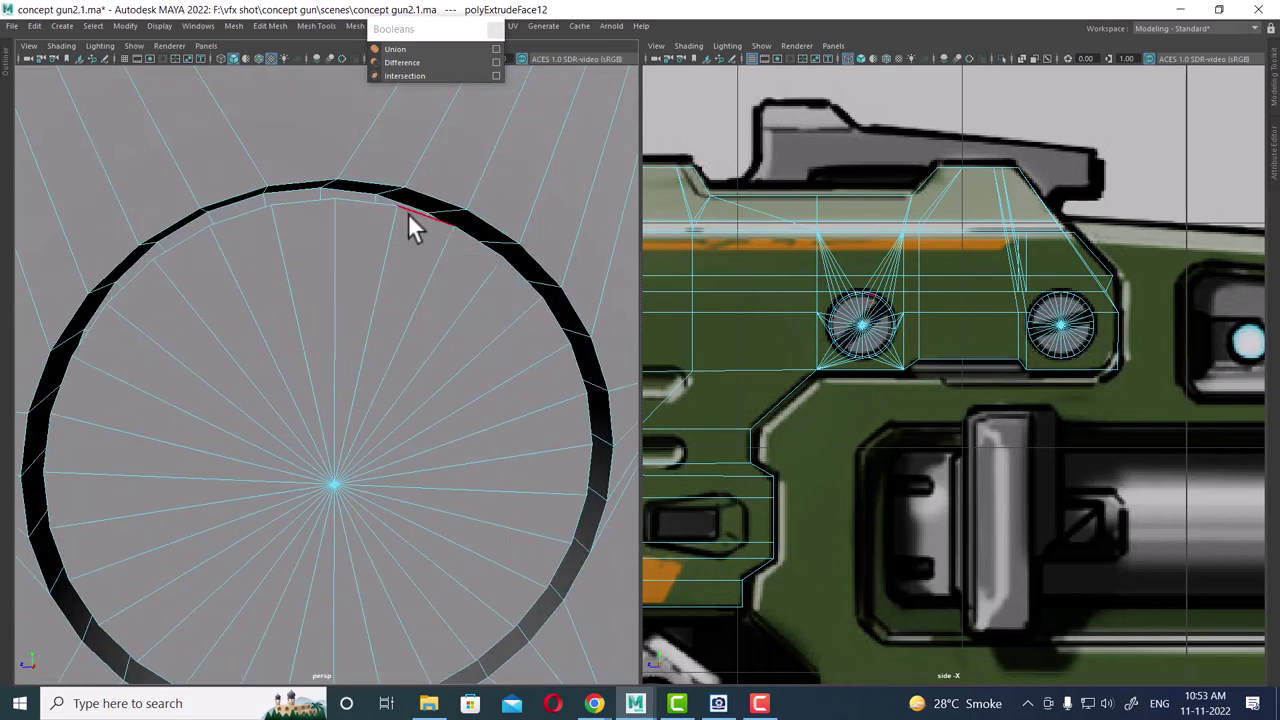
alt+drag(408, 213, 394, 249)
- Bevel the hole's ring edge loop (polyBevel3) with 3 segments and fraction 1
click(378, 228)
alt+right_drag(394, 249, 395, 258)
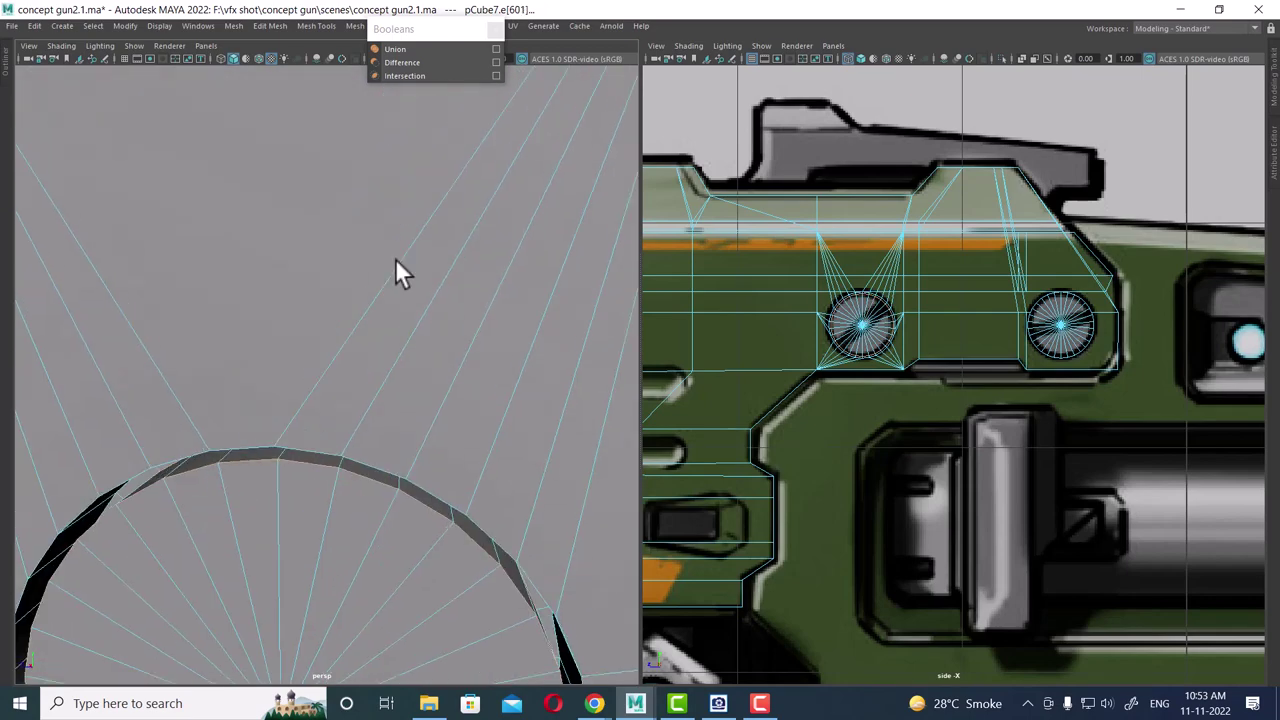
alt+drag(409, 324, 395, 382)
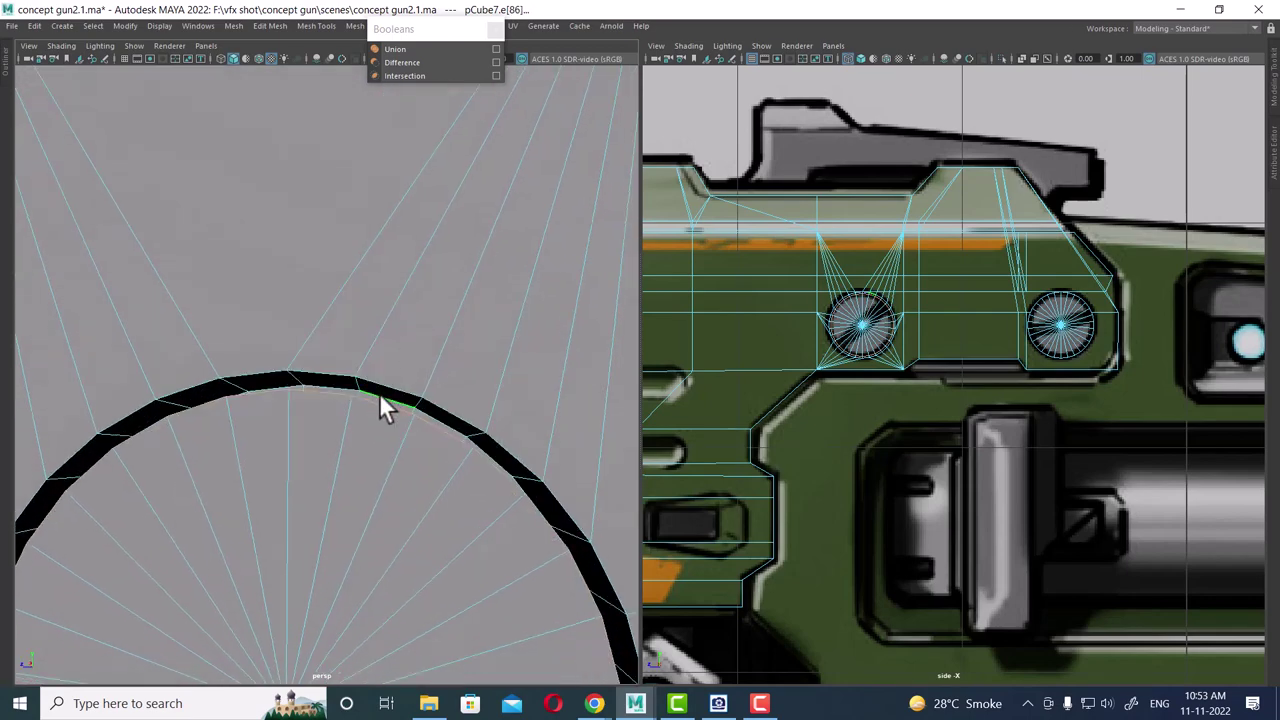
double_click(379, 393)
shift+right_drag(360, 410, 382, 411)
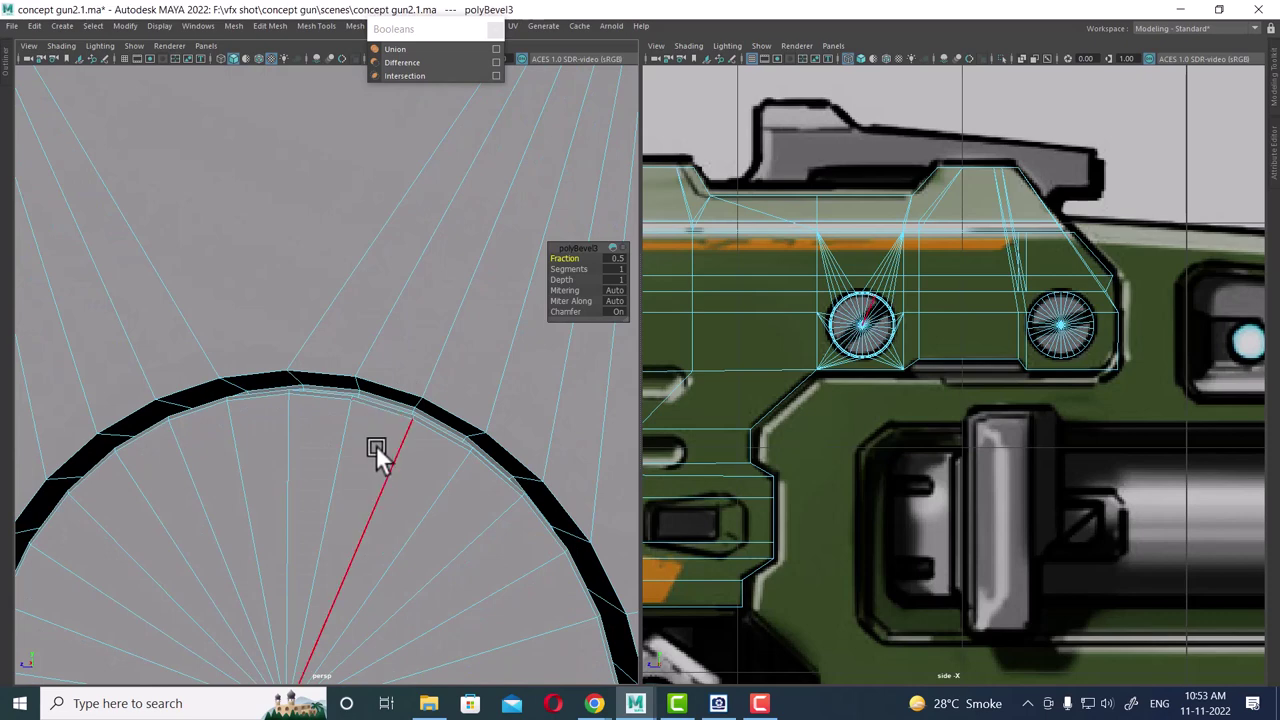
drag(575, 268, 609, 249)
scroll(504, 347, down, 5)
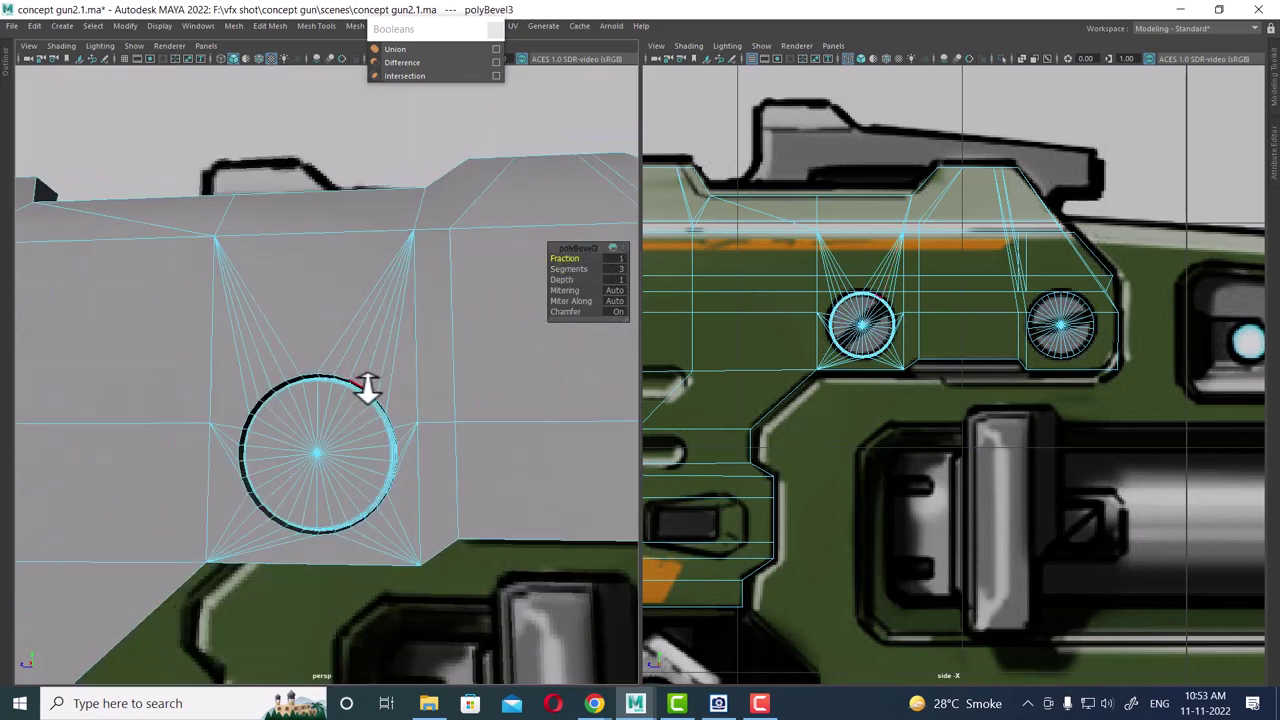
mouse_move(368, 388)
alt+mouse_down()
mouse_move(413, 466)
mouse_move(362, 349)
alt+mouse_up()
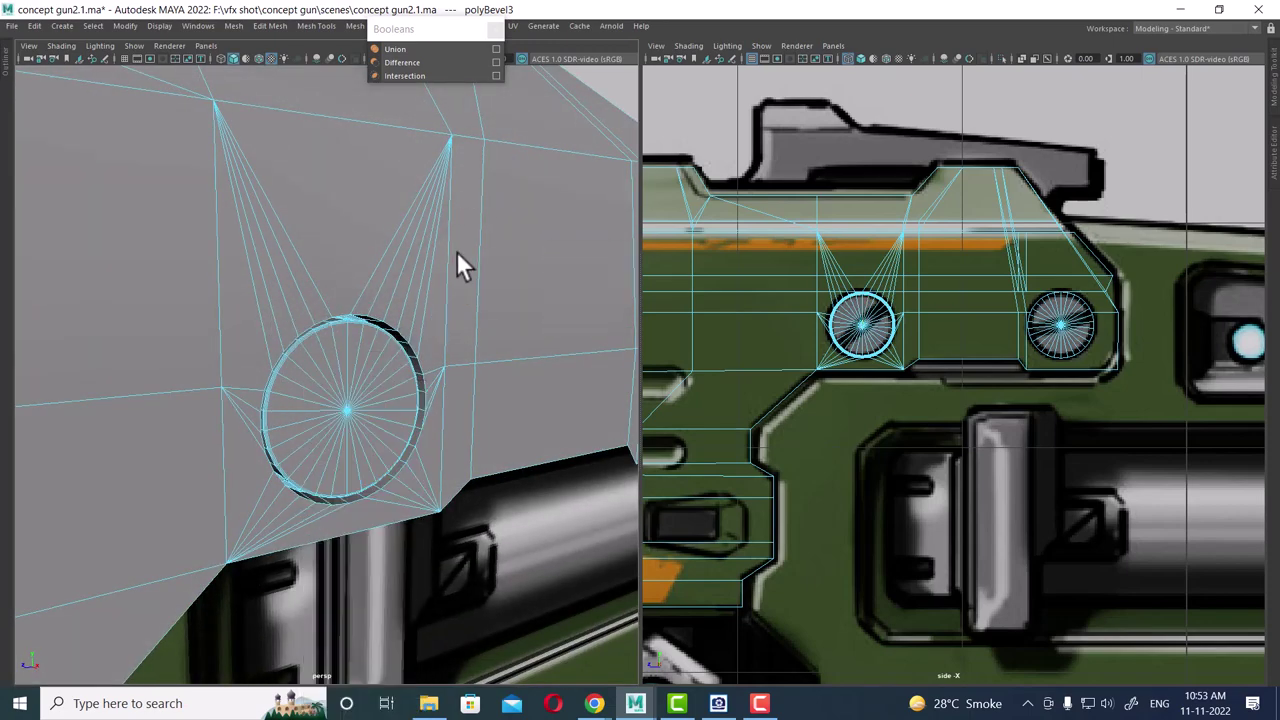
alt+drag(446, 557, 397, 490)
right_drag(343, 318, 404, 261)
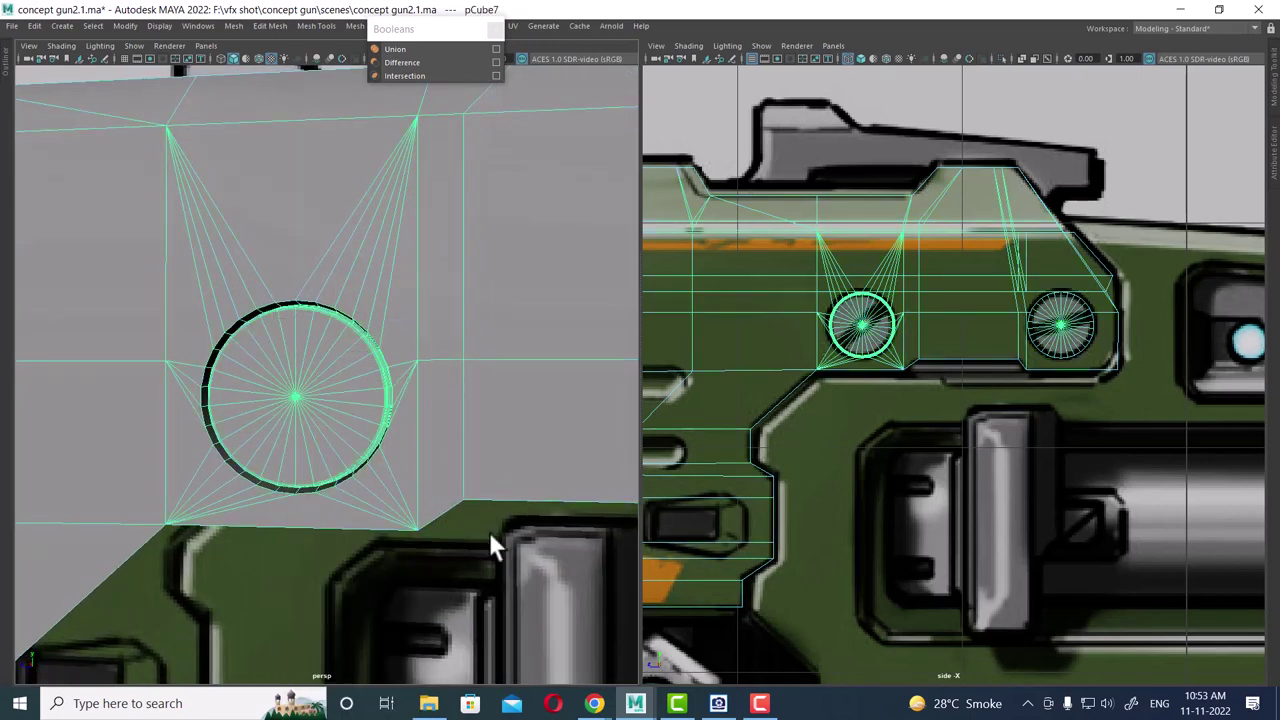
click(355, 519)
alt+drag(357, 528, 350, 478)
click(314, 401)
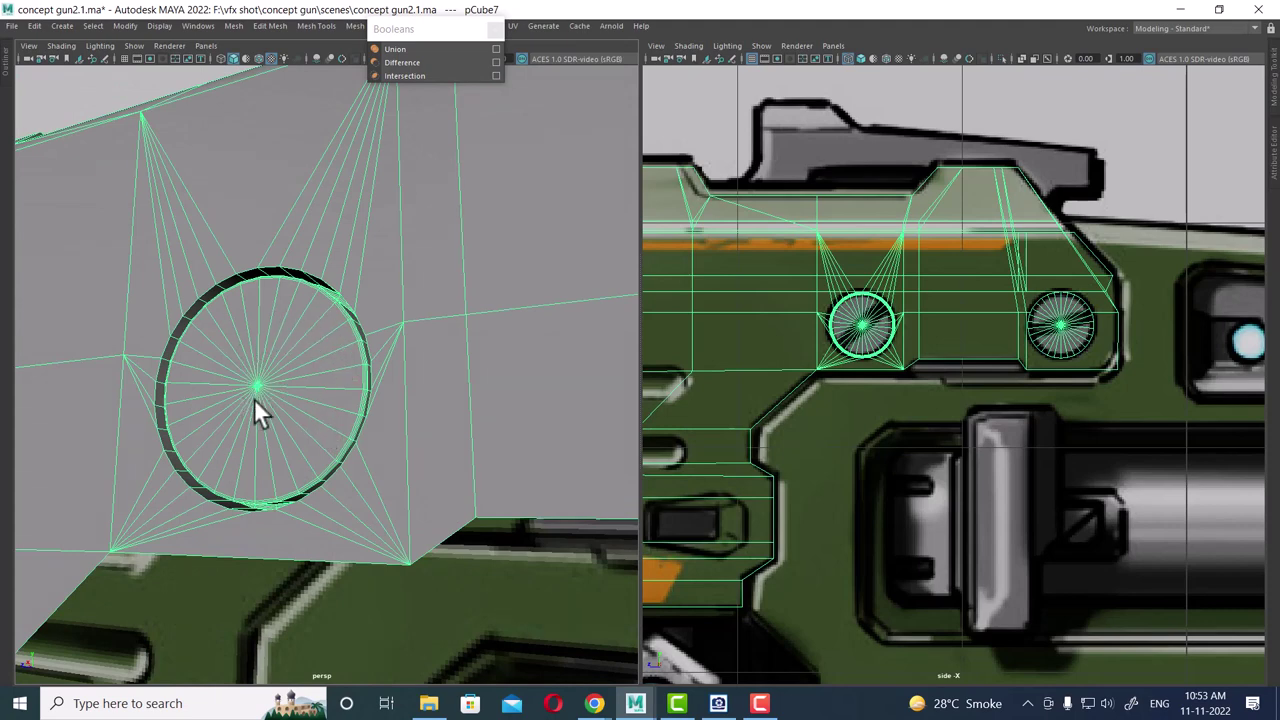
scroll(276, 455, down, 3)
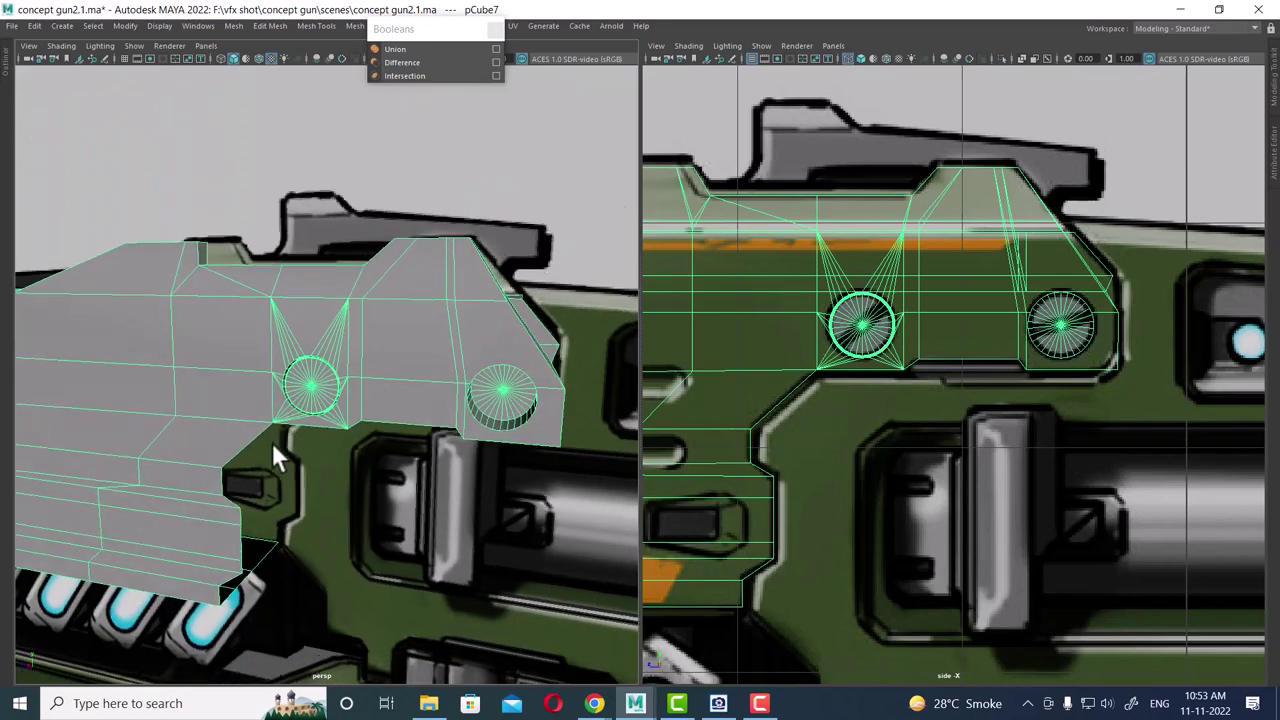
mouse_move(272, 442)
alt+mouse_down()
mouse_move(452, 491)
mouse_move(450, 519)
mouse_move(523, 531)
mouse_move(464, 512)
alt+mouse_up()
click(452, 491)
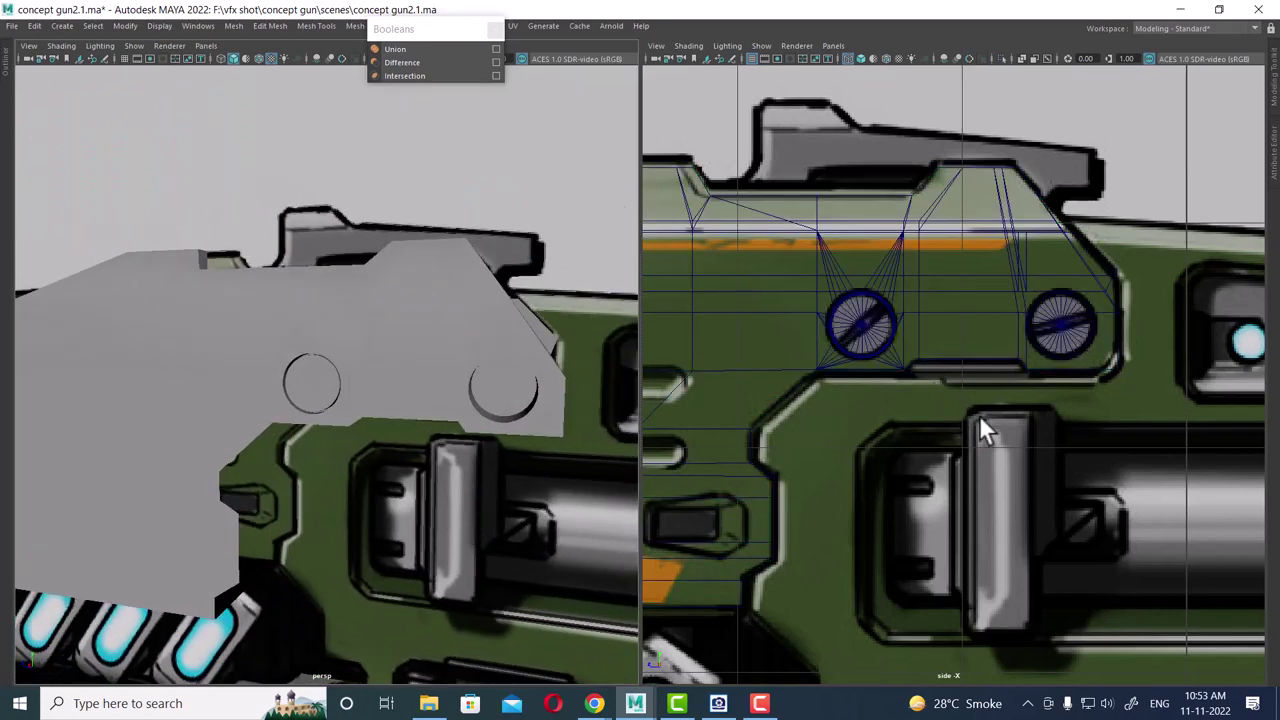
scroll(980, 422, down, 5)
click(983, 362)
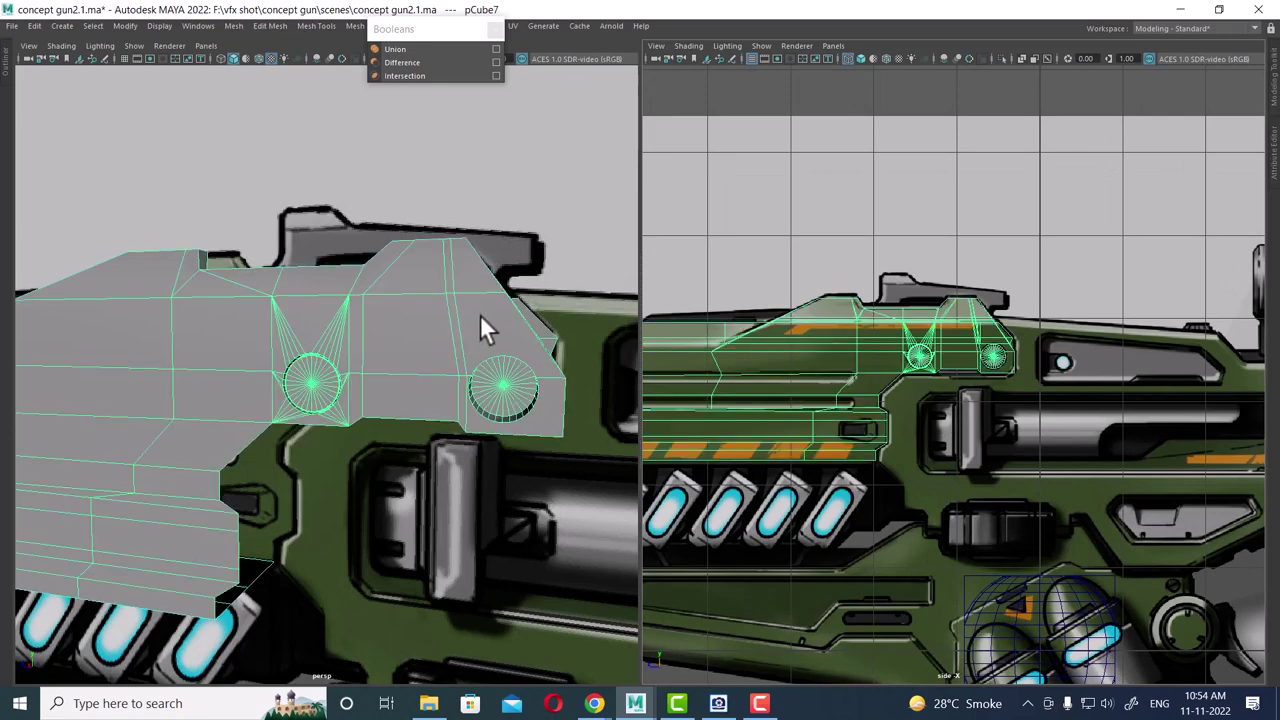
mouse_move(480, 330)
alt+mouse_down()
mouse_move(425, 385)
mouse_move(329, 385)
mouse_move(521, 402)
alt+mouse_up()
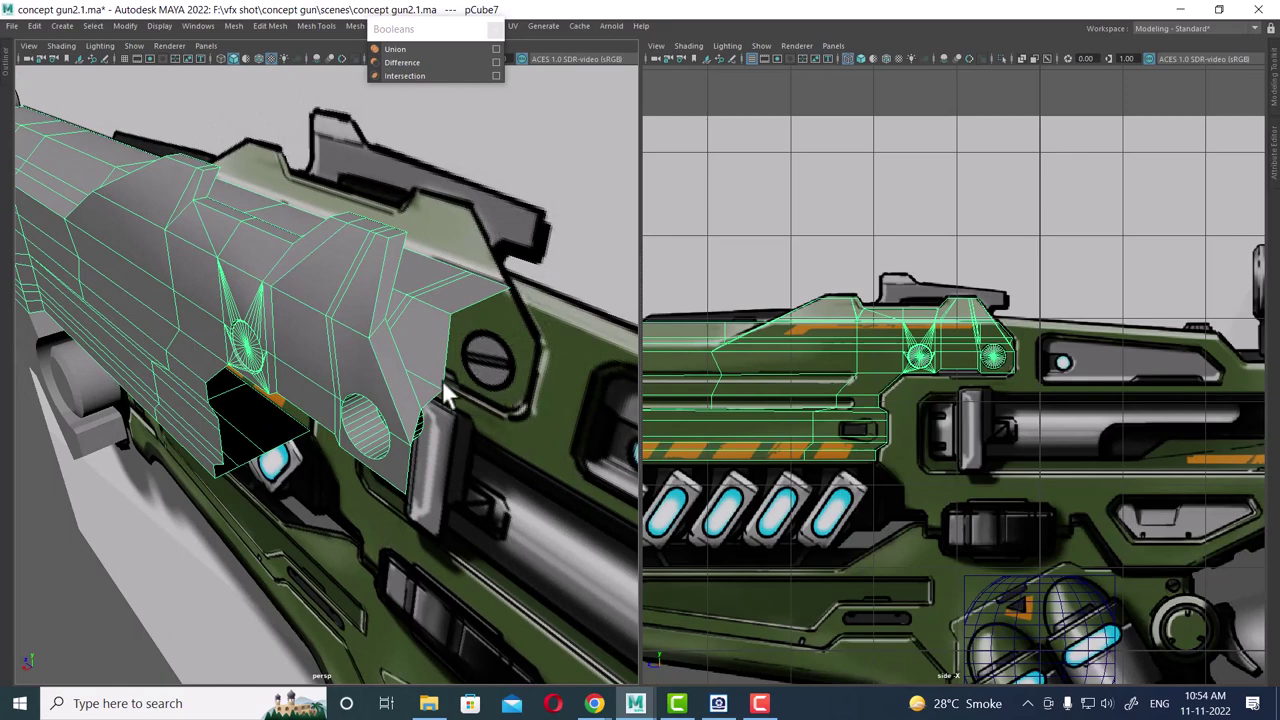
mouse_move(443, 384)
alt+mouse_down()
mouse_move(240, 298)
mouse_move(356, 306)
alt+mouse_up()
alt+middle_drag(915, 360, 843, 357)
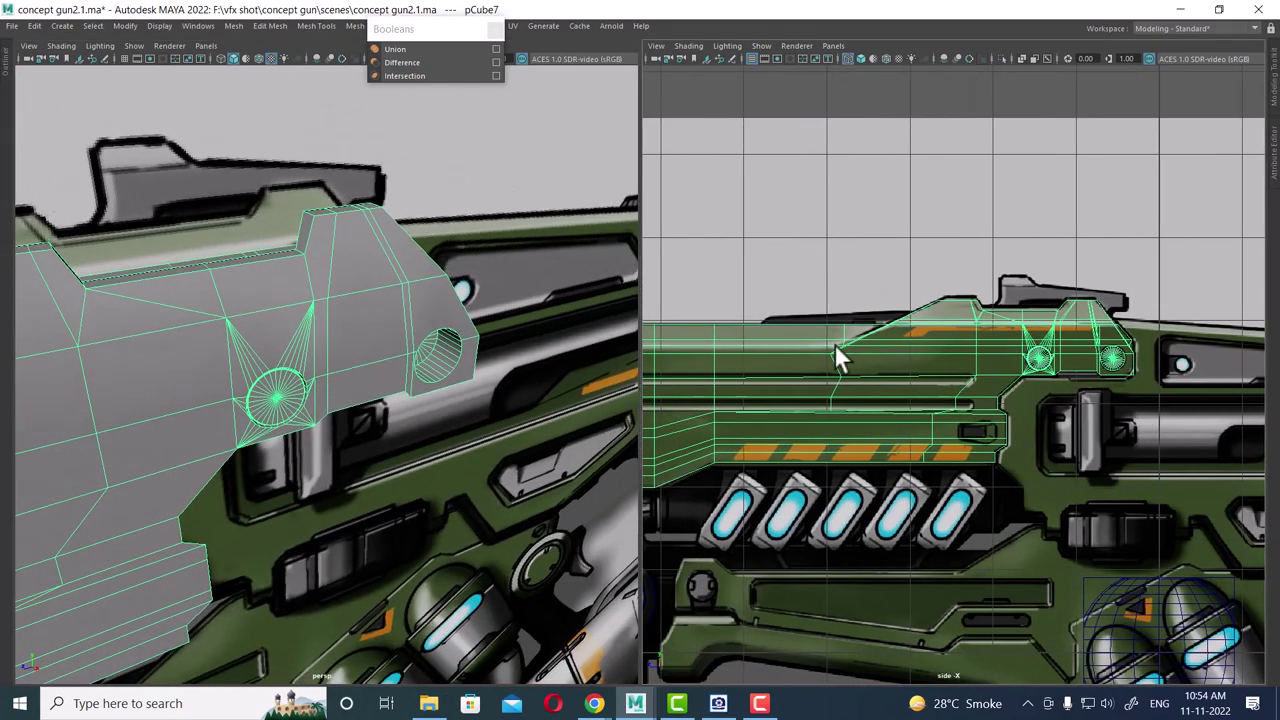
scroll(563, 366, up, 3)
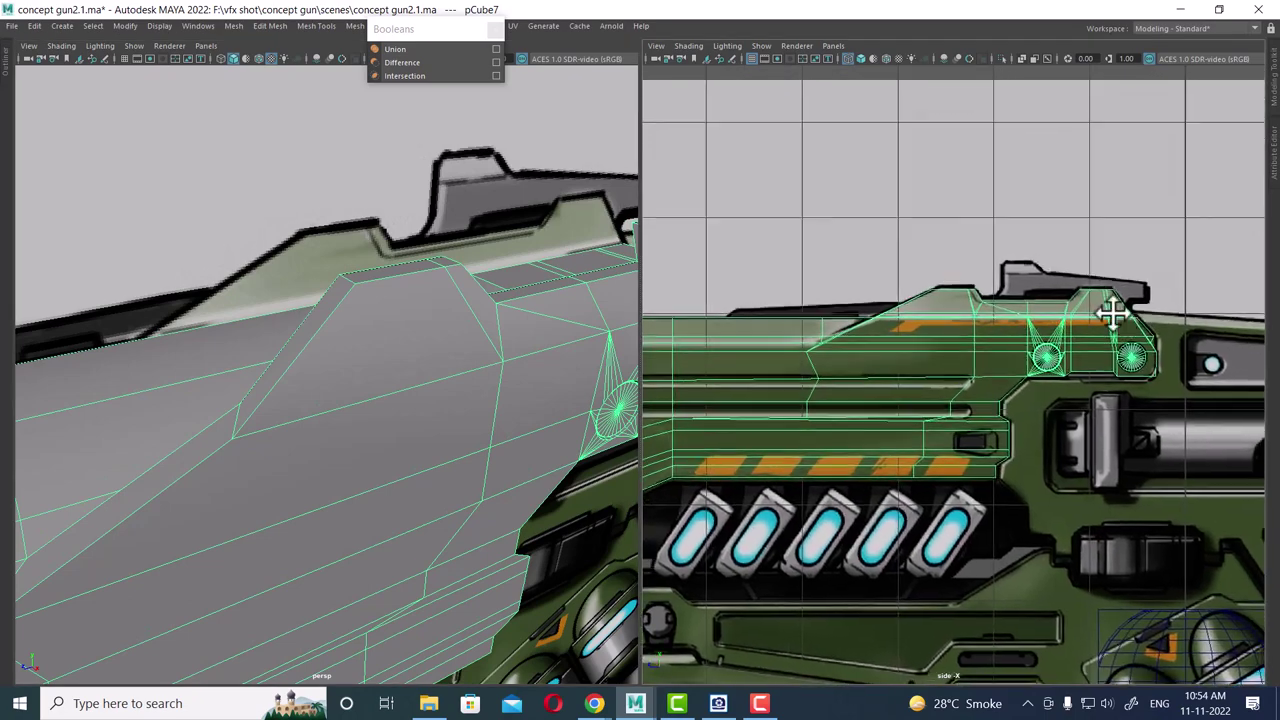
scroll(1074, 328, down, 3)
scroll(1089, 383, up, 2)
scroll(1089, 390, up, 1)
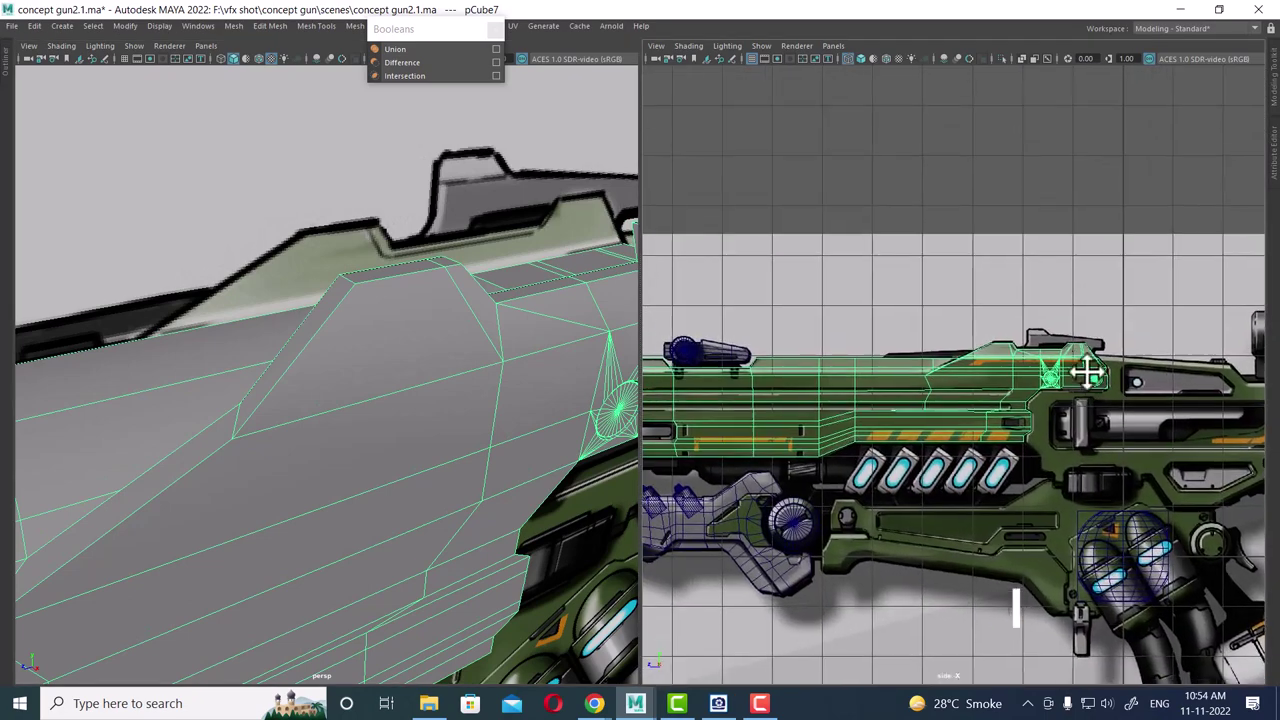
scroll(1090, 372, up, 1)
click(692, 362)
scroll(224, 335, down, 3)
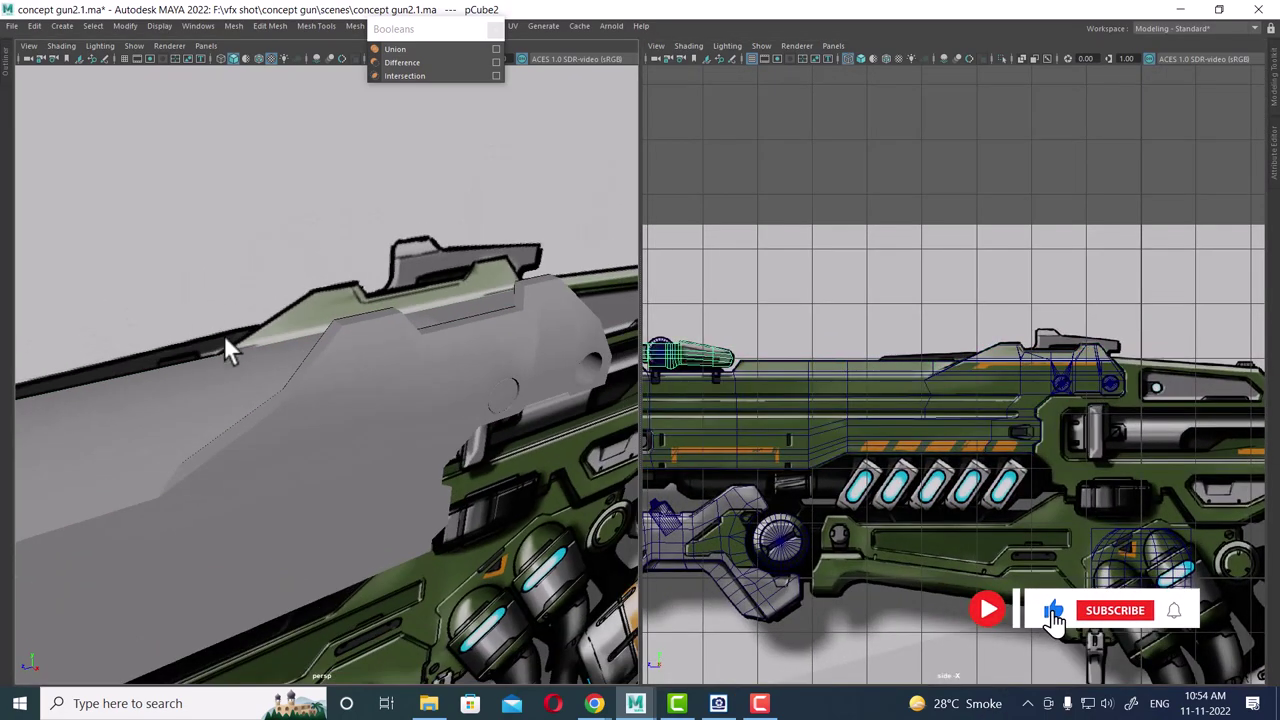
scroll(254, 271, down, 3)
alt+drag(254, 271, 349, 387)
scroll(369, 389, down, 2)
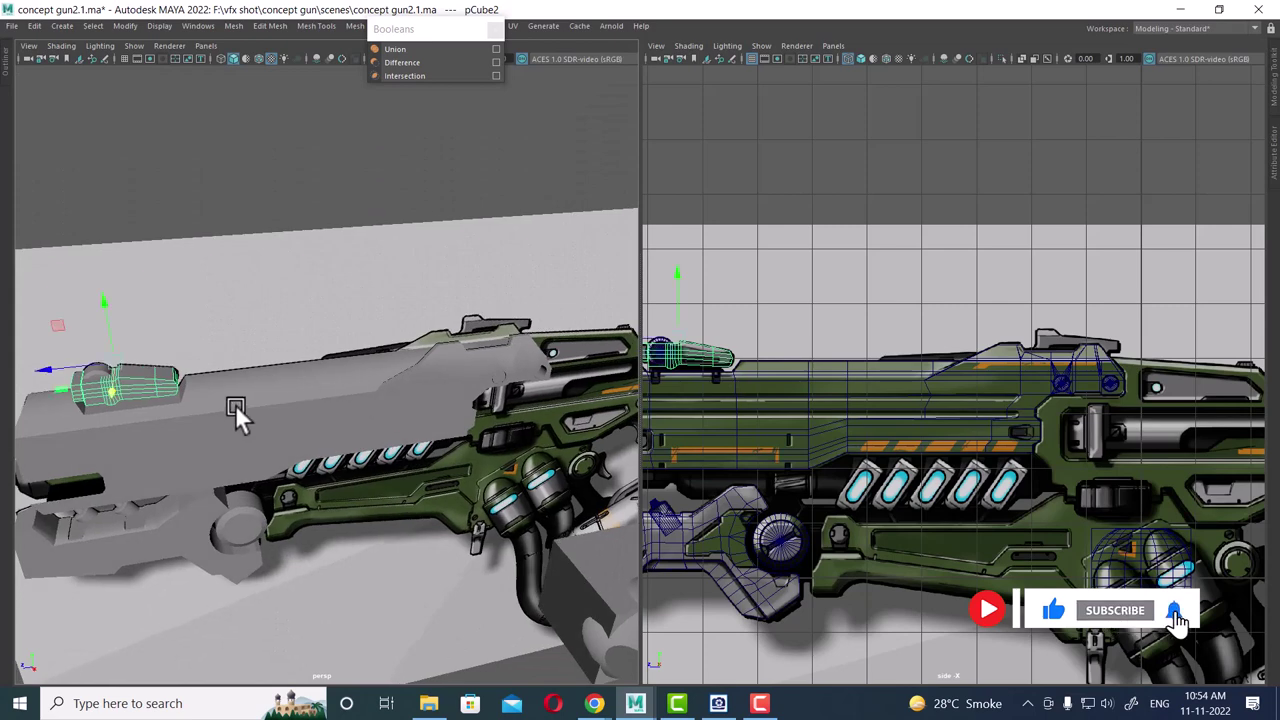
mouse_move(235, 404)
alt+mouse_down()
mouse_move(344, 433)
mouse_move(409, 432)
mouse_move(411, 449)
mouse_move(377, 480)
alt+mouse_up()
click(346, 436)
- Isolate the barrel with Alt+H, move its pivot, and bring up the Mesh menu
key(alt+h)
alt+right_drag(377, 480, 449, 529)
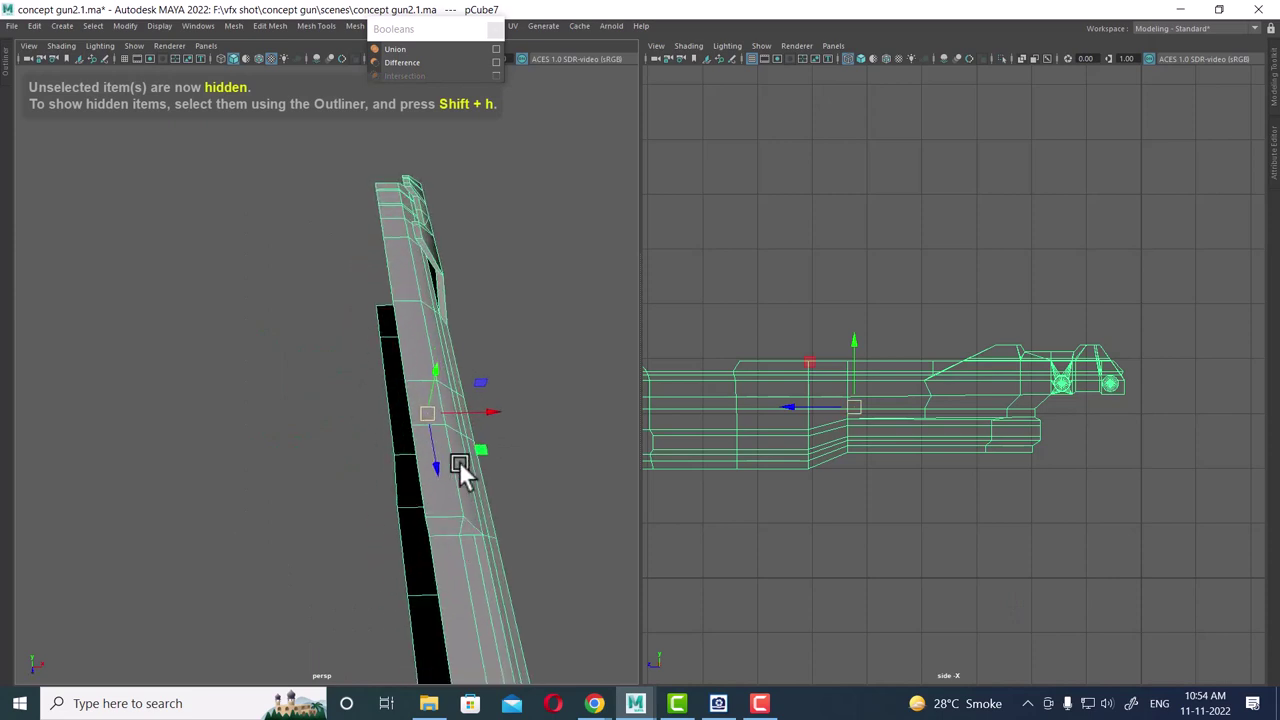
drag(414, 386, 408, 394)
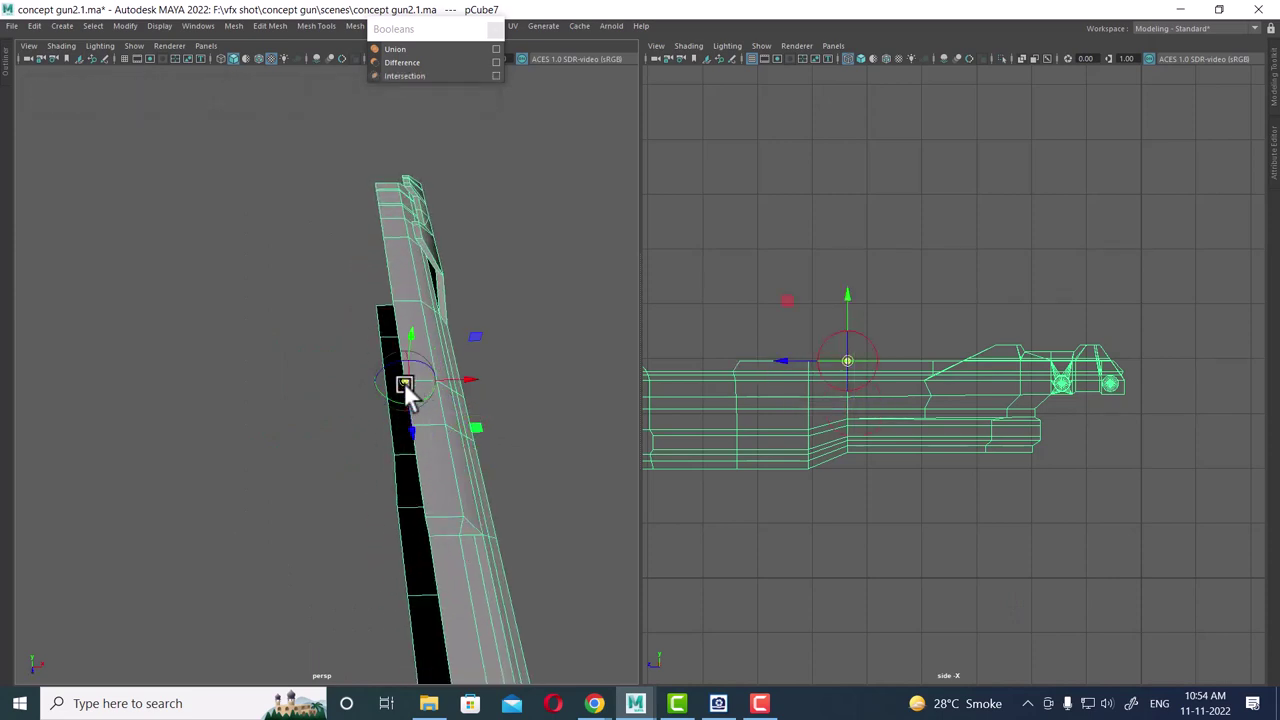
click(35, 26)
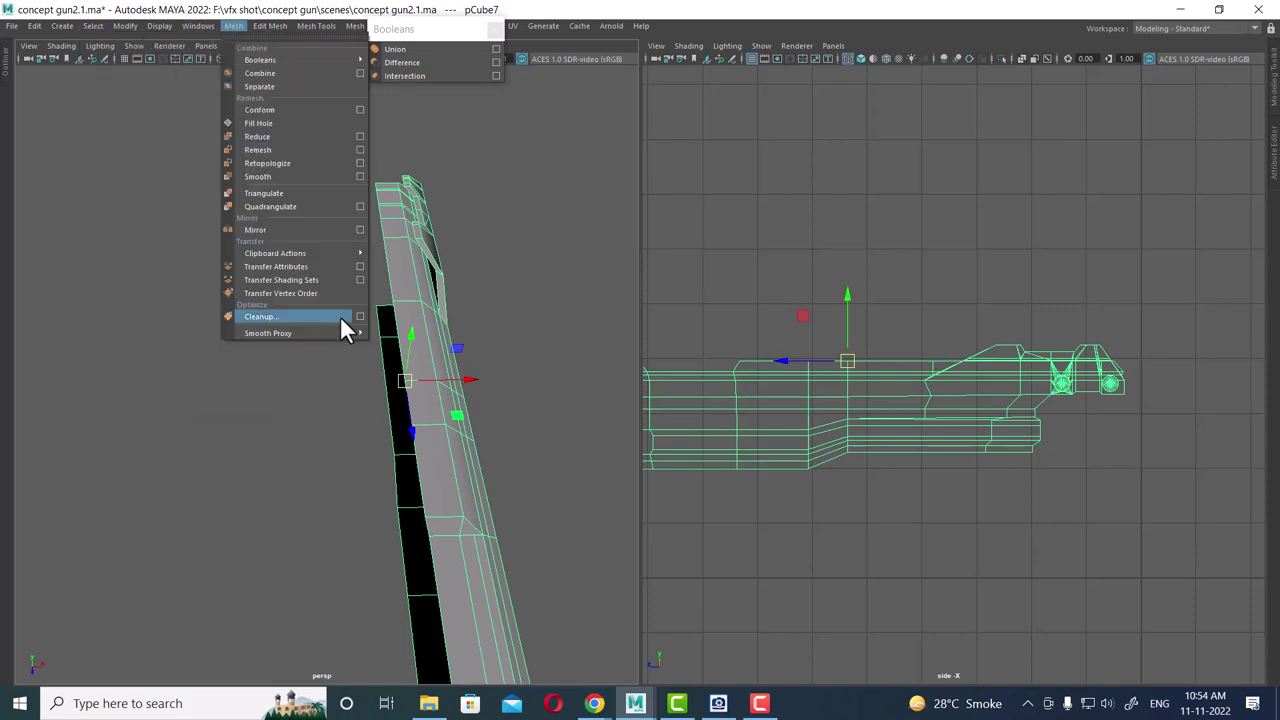
- Mirror the barrel across world X with Cut Geometry, combining it with the original
click(361, 229)
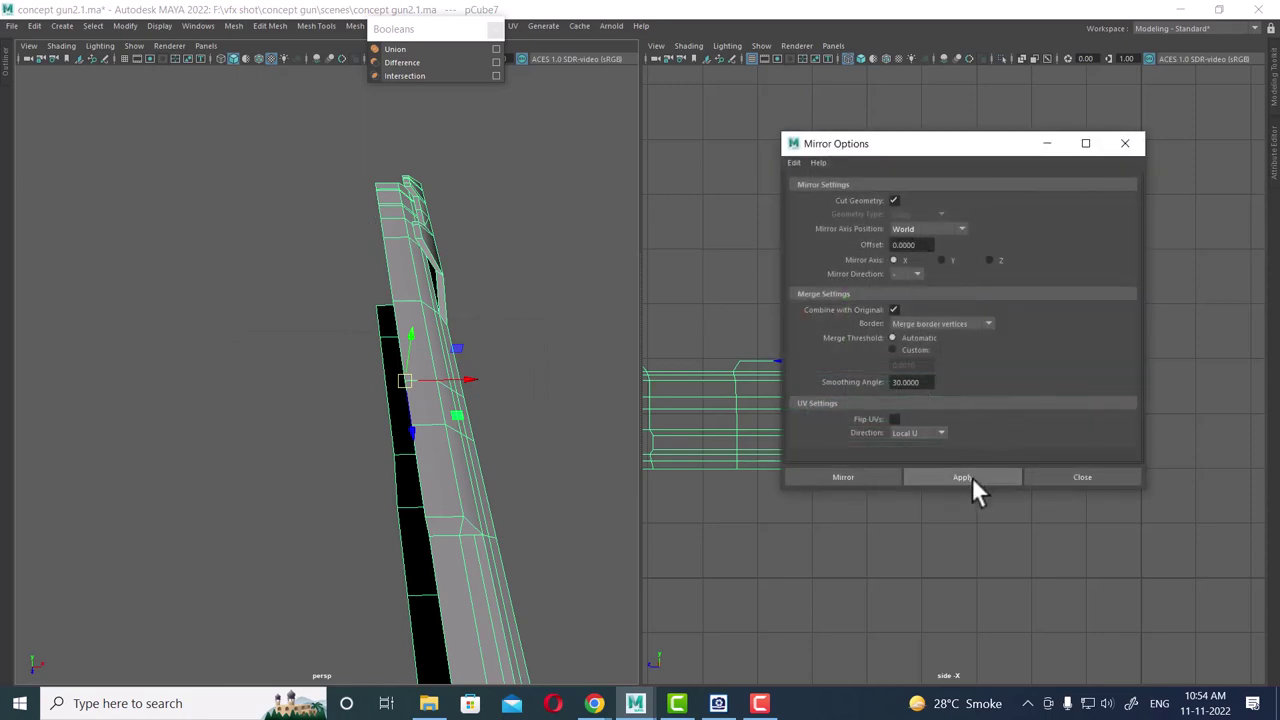
click(962, 477)
alt+drag(420, 420, 335, 402)
scroll(256, 379, down, 3)
mouse_move(256, 379)
alt+mouse_down()
mouse_move(346, 440)
mouse_move(741, 391)
mouse_move(402, 420)
mouse_move(415, 496)
mouse_move(451, 488)
mouse_move(397, 476)
mouse_move(367, 520)
mouse_move(267, 505)
mouse_move(305, 496)
alt+mouse_up()
- Deselect the barrel and select the curved lower grip piece
click(367, 520)
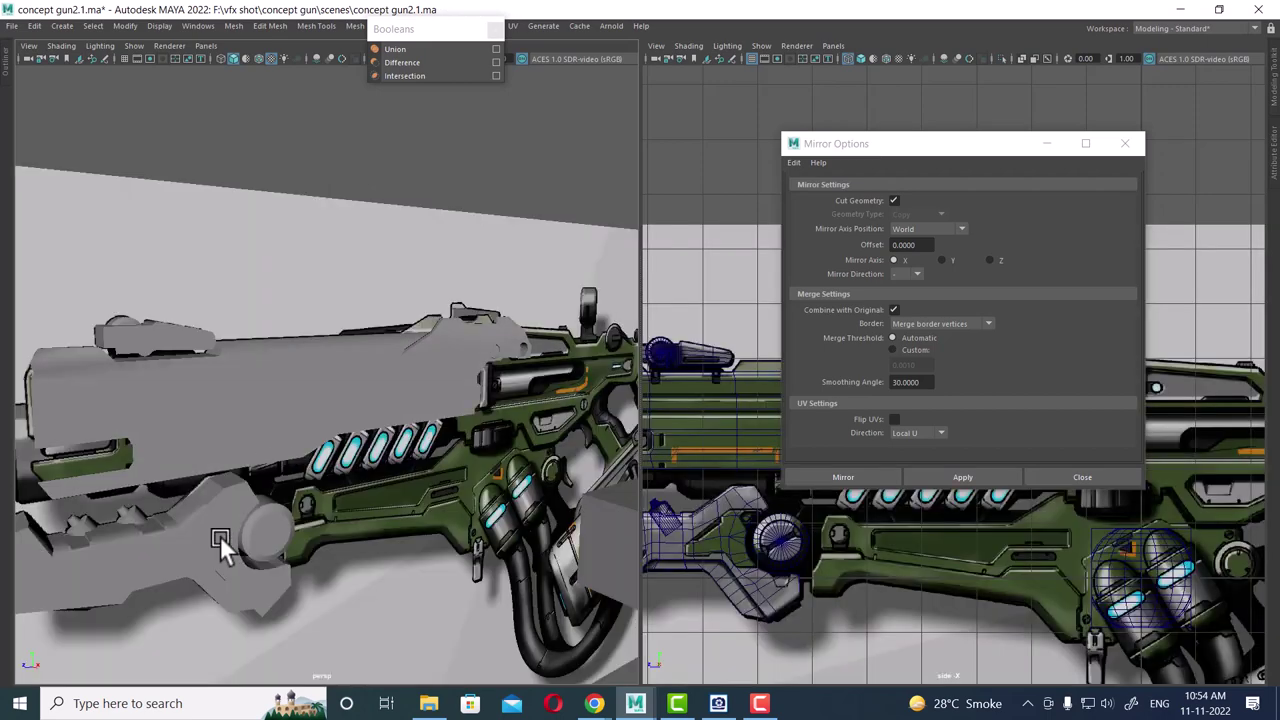
mouse_move(220, 536)
alt+mouse_down()
mouse_move(320, 451)
mouse_move(402, 465)
mouse_move(350, 465)
mouse_move(314, 443)
alt+mouse_up()
click(320, 451)
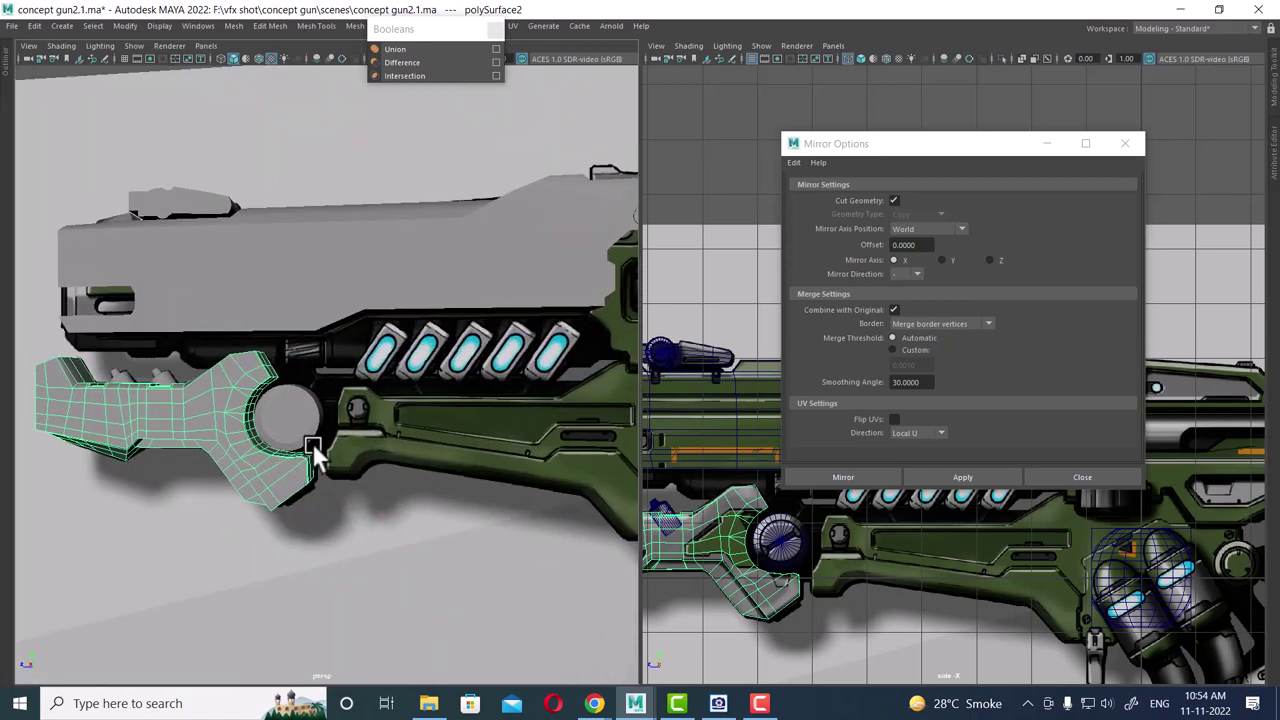
- Close Mirror Options and orbit the view to look down on the barrel's top surface
click(1125, 480)
alt+middle_drag(393, 370, 393, 422)
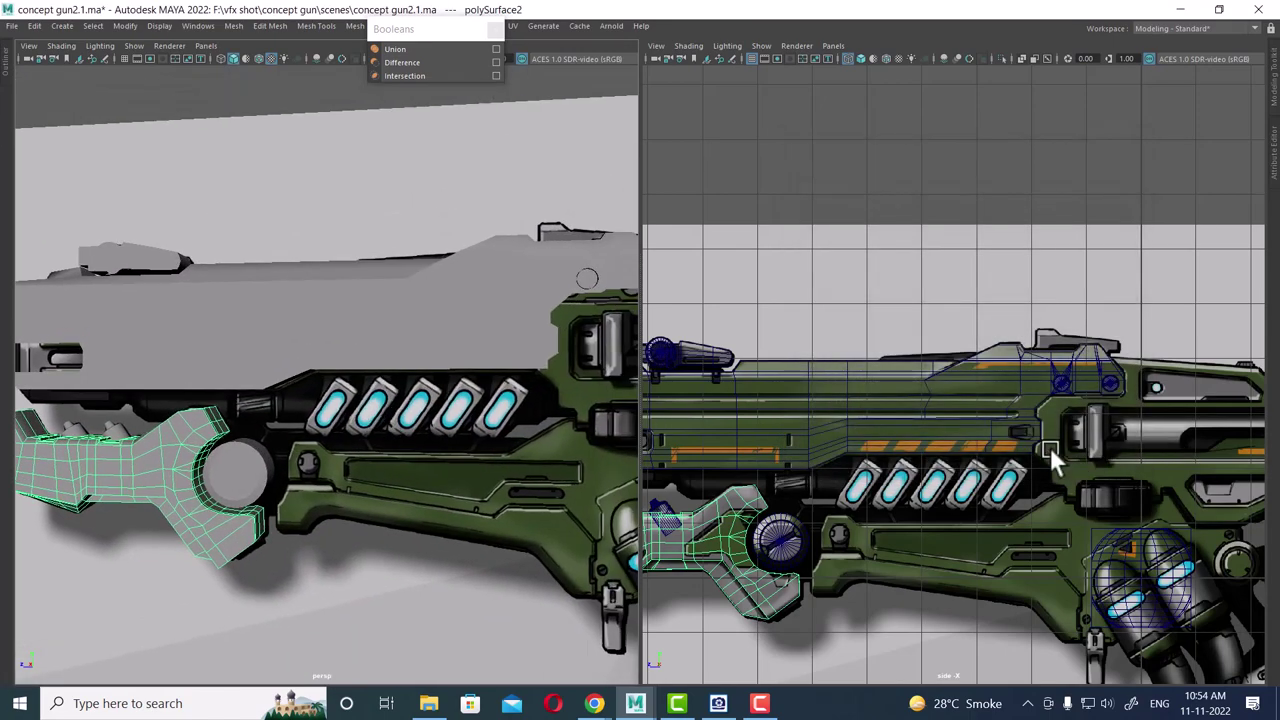
scroll(1100, 490, up, 3)
scroll(450, 355, up, 3)
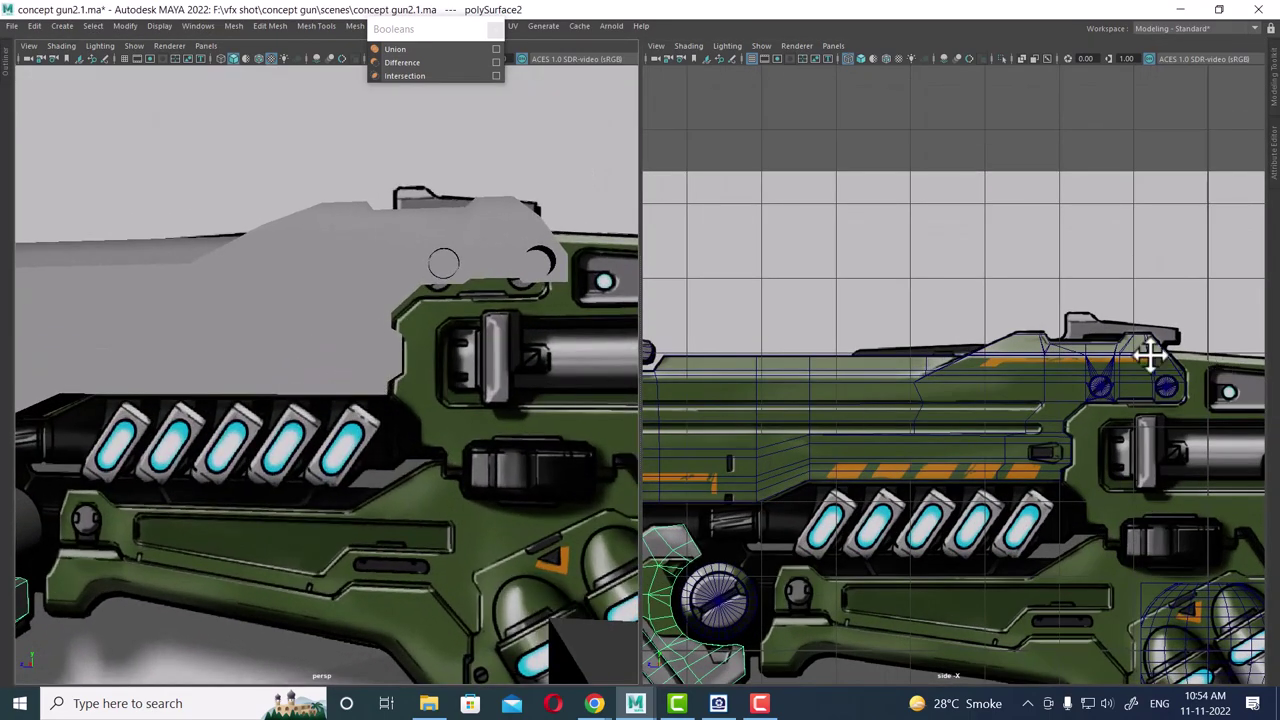
alt+middle_drag(1150, 355, 1100, 366)
alt+middle_drag(478, 337, 388, 353)
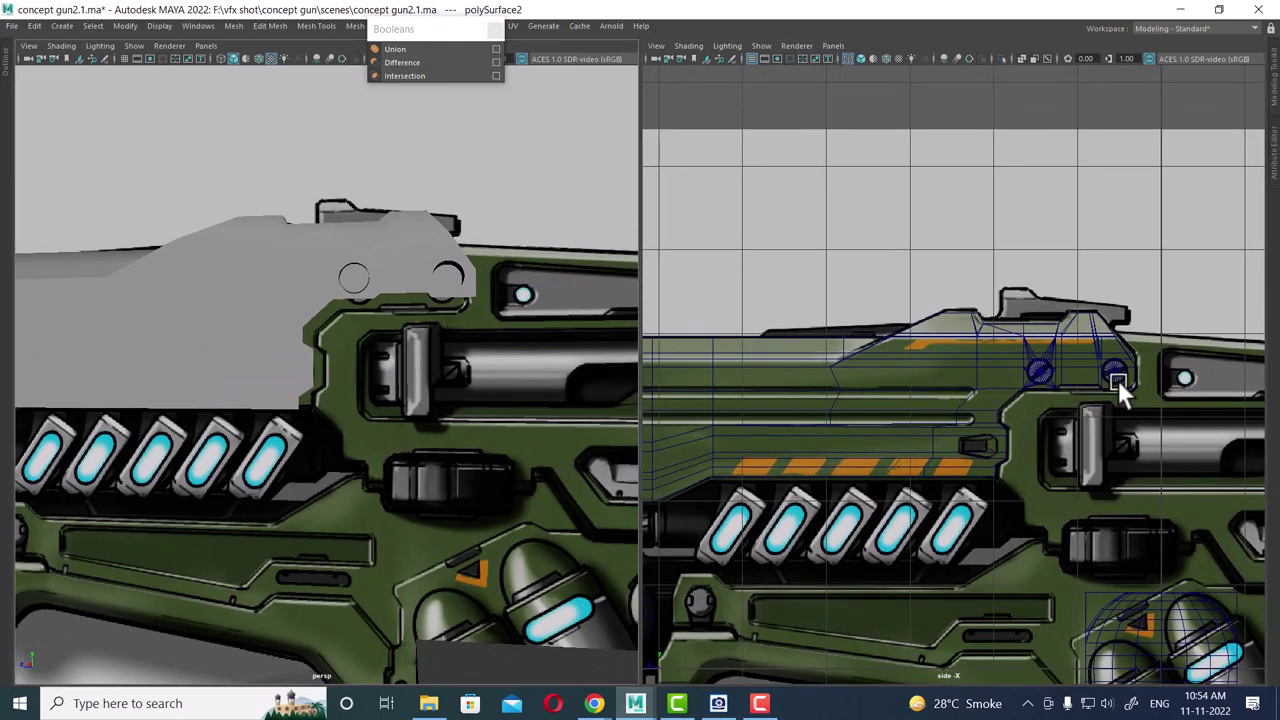
alt+middle_drag(1113, 370, 963, 372)
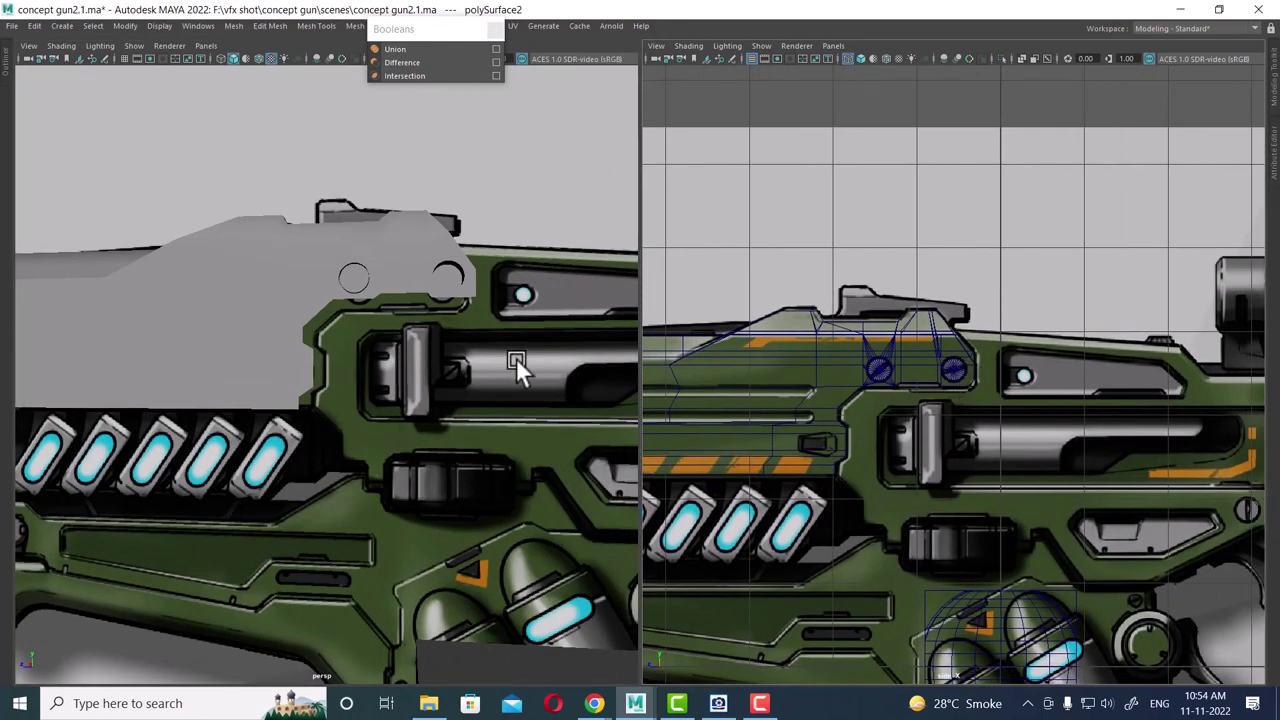
mouse_move(436, 343)
alt+mouse_down()
mouse_move(444, 359)
mouse_move(672, 464)
mouse_move(397, 374)
mouse_move(374, 338)
mouse_move(448, 378)
mouse_move(667, 439)
alt+mouse_up()
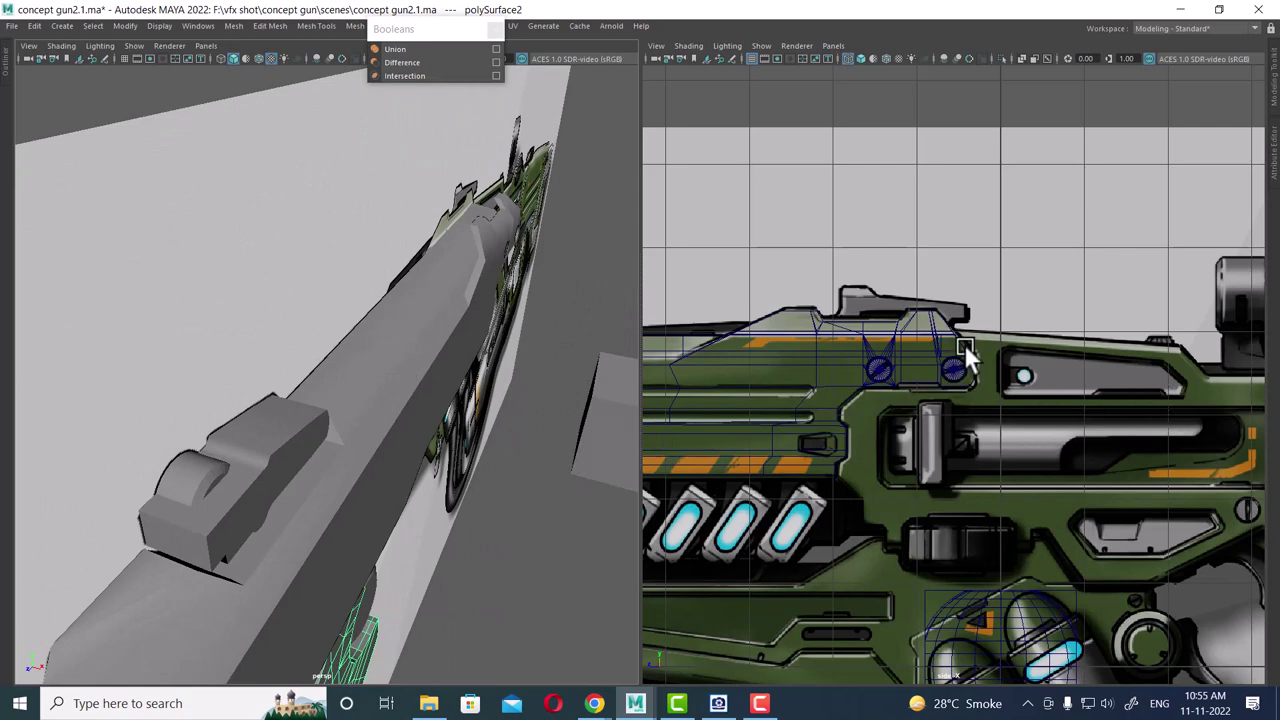
alt+drag(403, 392, 969, 382)
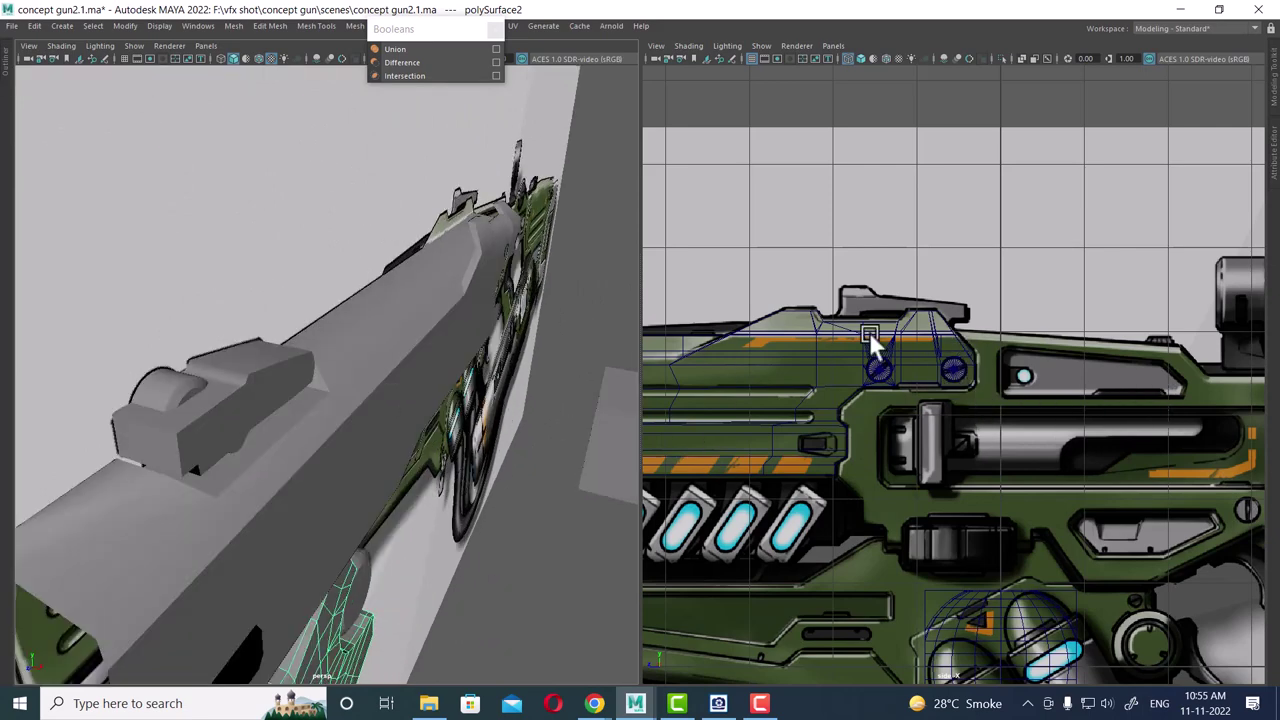
alt+drag(869, 332, 316, 386)
alt+right_drag(319, 380, 381, 424)
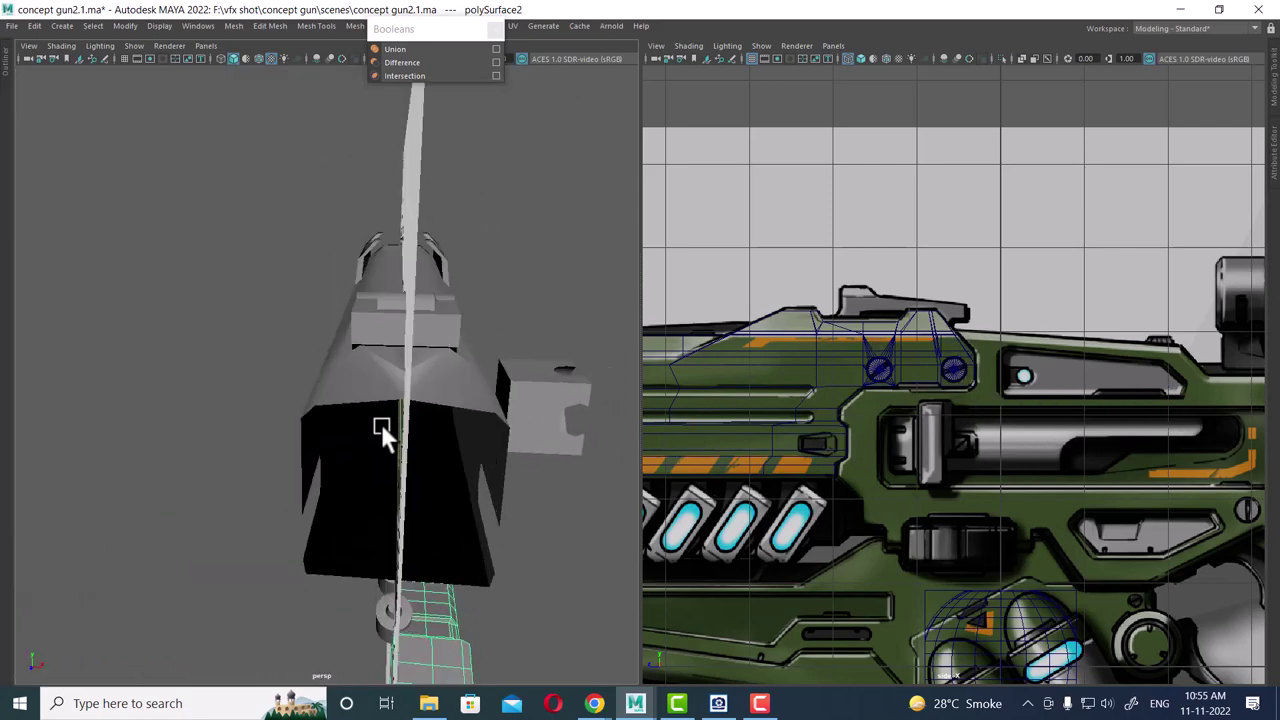
alt+drag(381, 424, 464, 455)
- Undo the mirror twice, returning to the single beveled half of the barrel
key(ctrl+z)
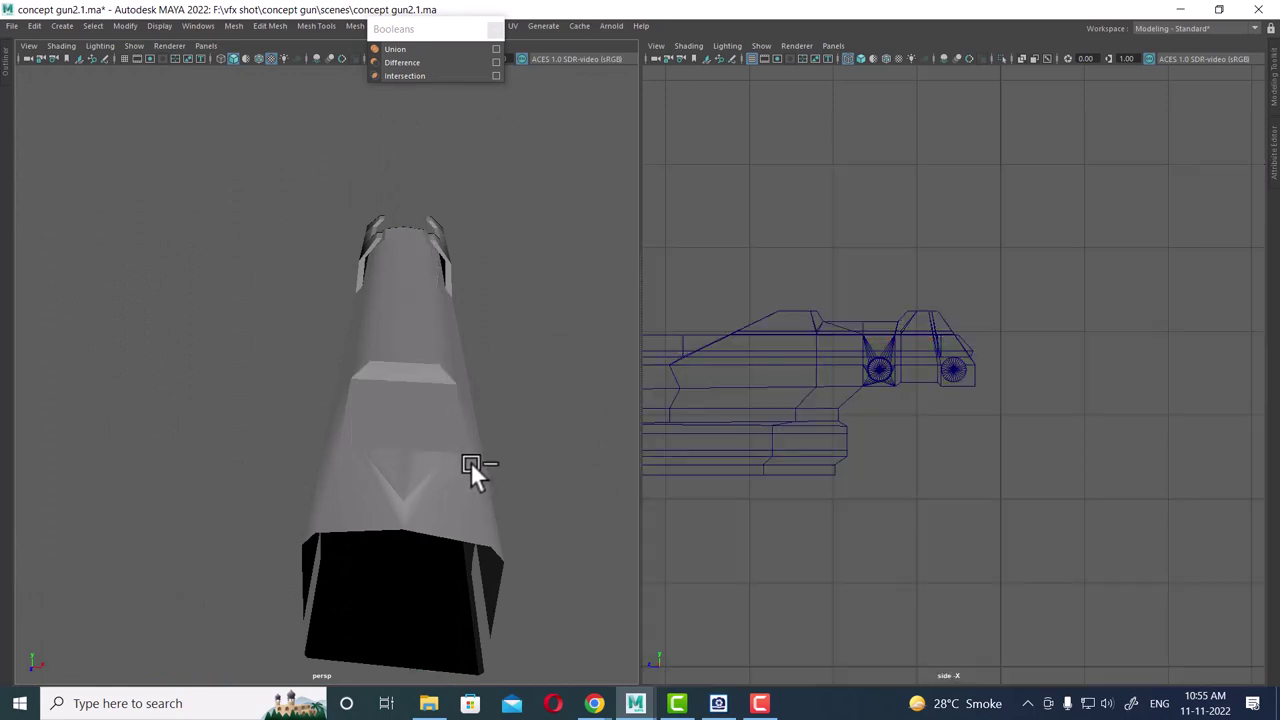
key(ctrl+z)
alt+drag(502, 445, 877, 465)
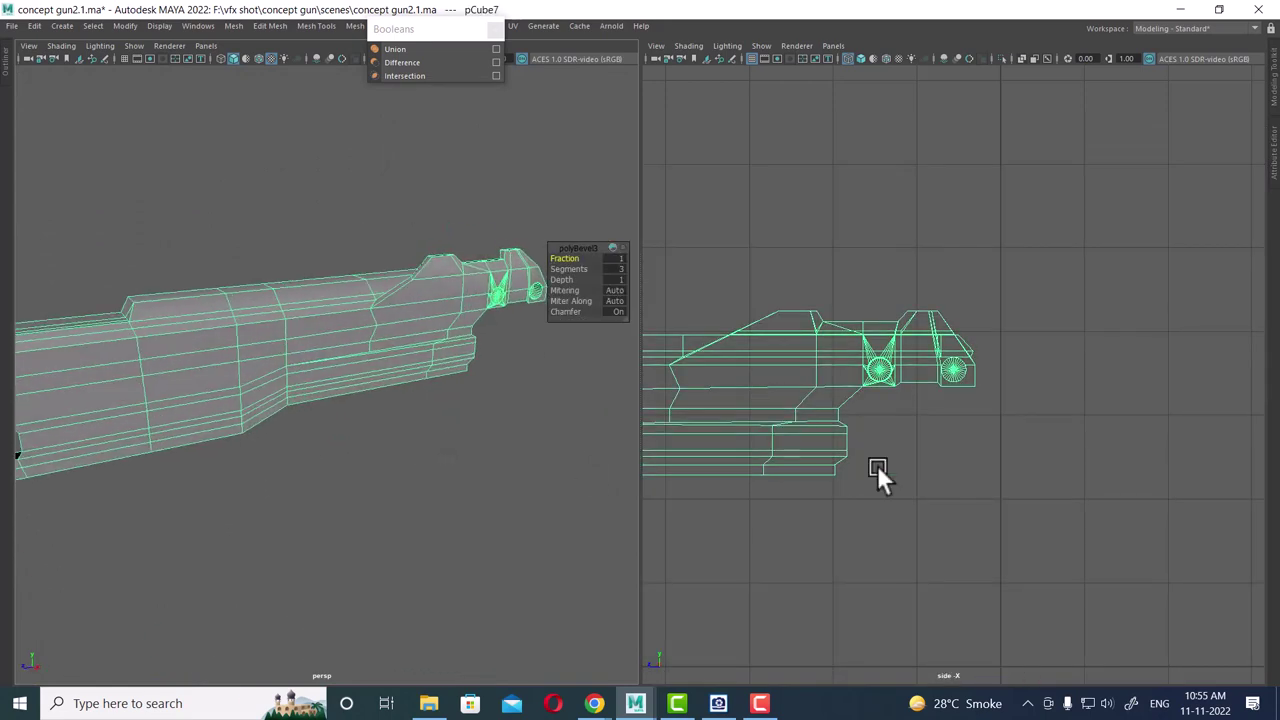
scroll(1104, 446, up, 1)
scroll(1064, 394, up, 2)
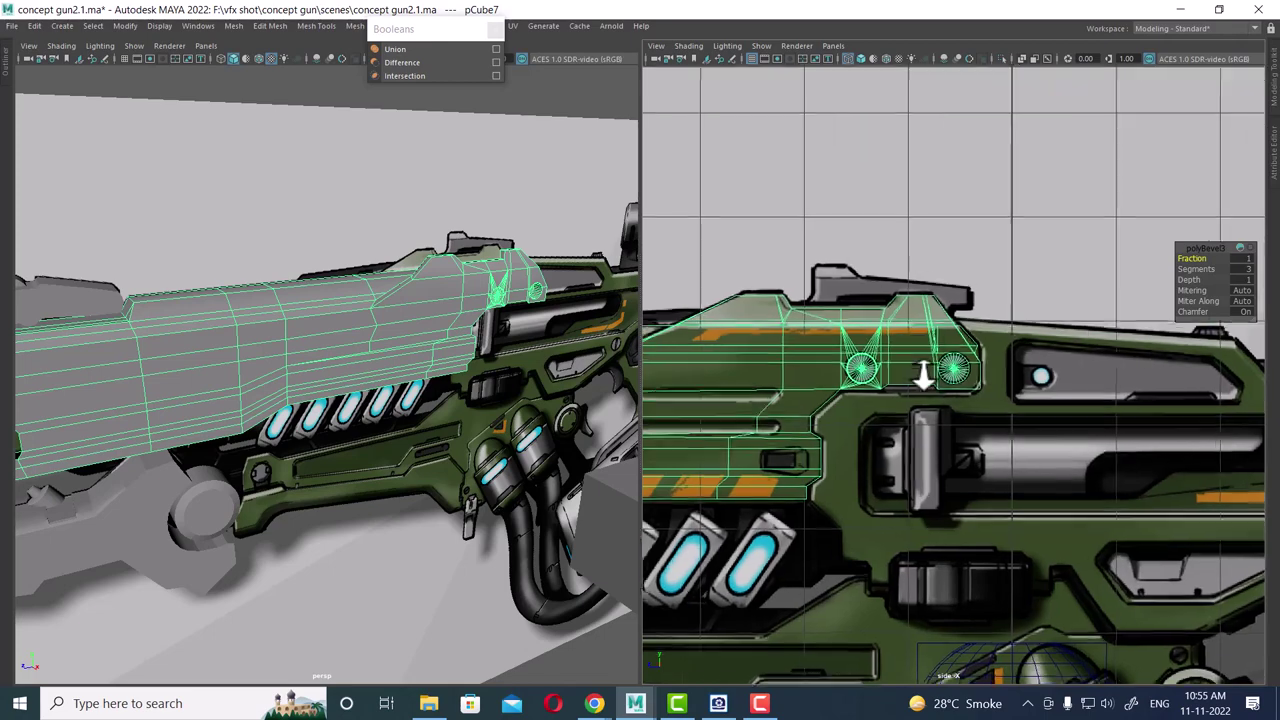
alt+middle_drag(1064, 394, 878, 395)
scroll(1063, 404, up, 2)
scroll(1064, 404, up, 2)
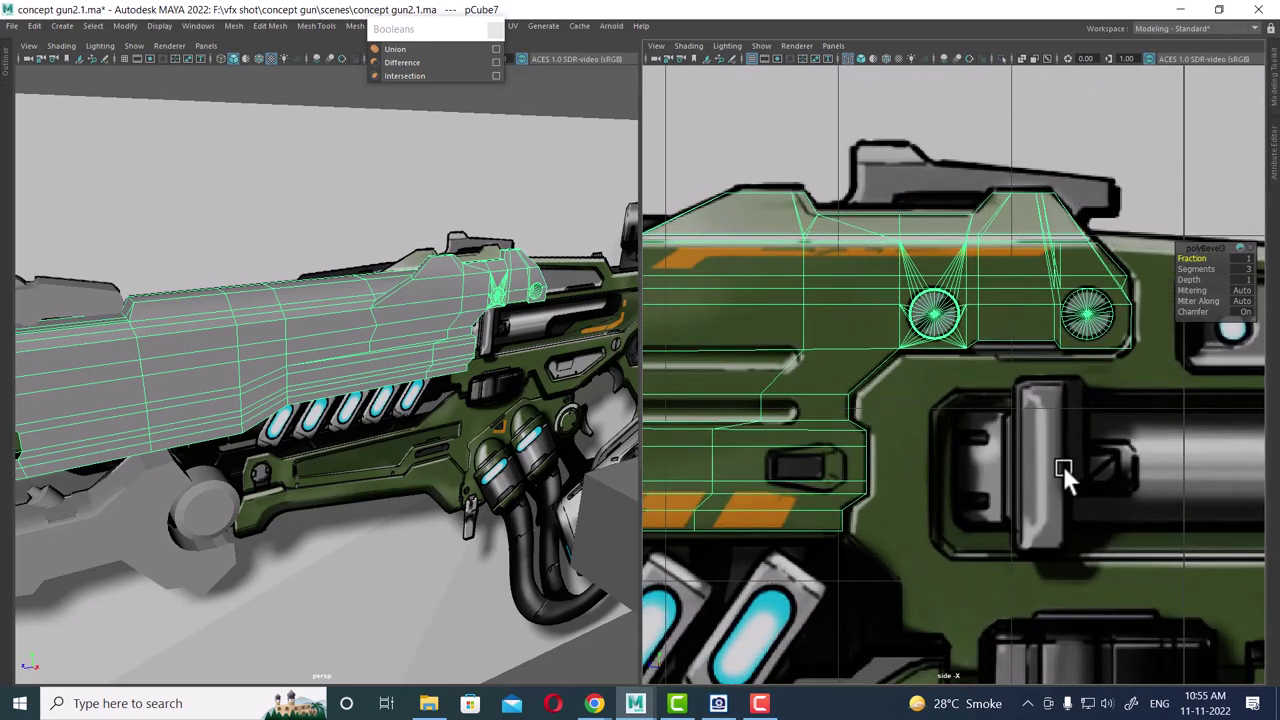
- Switch to the Move tool and Edge selection mode on the barrel
key(w)
scroll(1046, 441, down, 3)
scroll(968, 421, down, 1)
scroll(976, 428, up, 1)
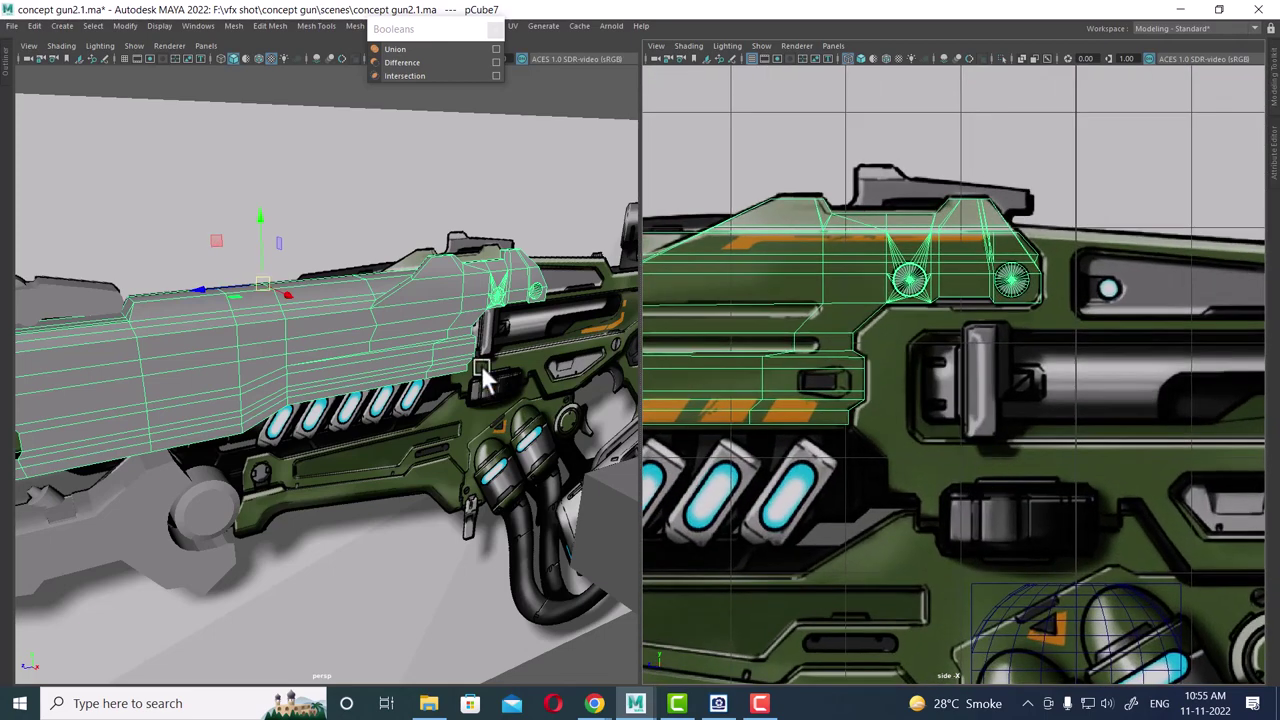
scroll(894, 351, up, 1)
scroll(894, 351, up, 1)
right_drag(788, 295, 769, 61)
scroll(1000, 251, up, 1)
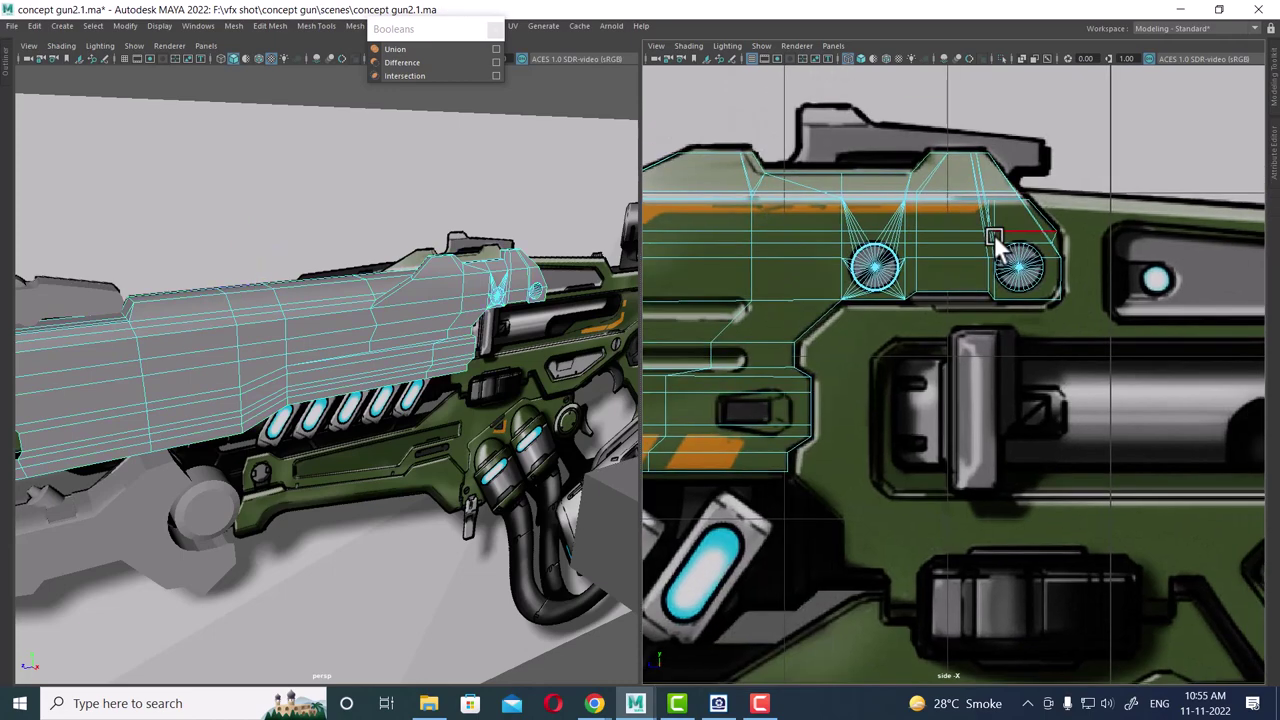
scroll(809, 306, up, 1)
scroll(452, 324, up, 2)
scroll(452, 324, up, 2)
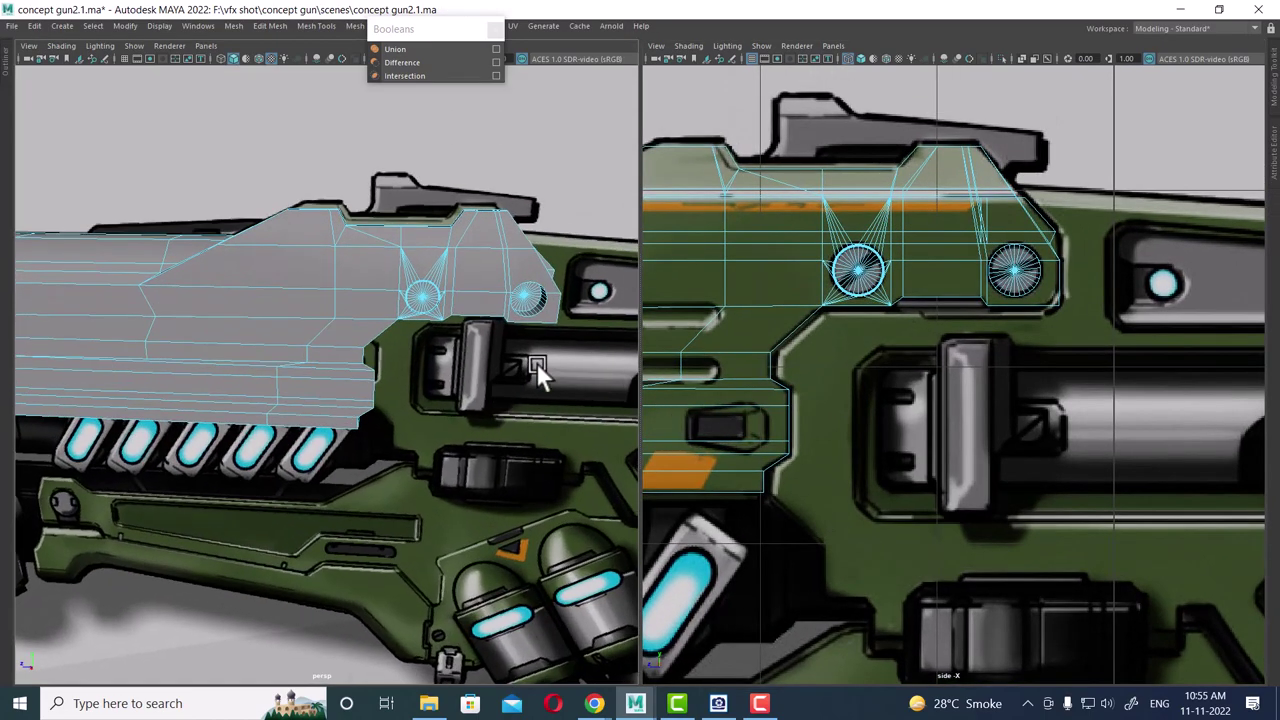
mouse_move(534, 366)
alt+mouse_down()
mouse_move(434, 383)
mouse_move(388, 343)
mouse_move(340, 335)
mouse_move(365, 366)
mouse_move(418, 389)
mouse_move(393, 289)
alt+mouse_up()
- Select the edges along the barrel's upper front end
click(388, 340)
shift+click(392, 288)
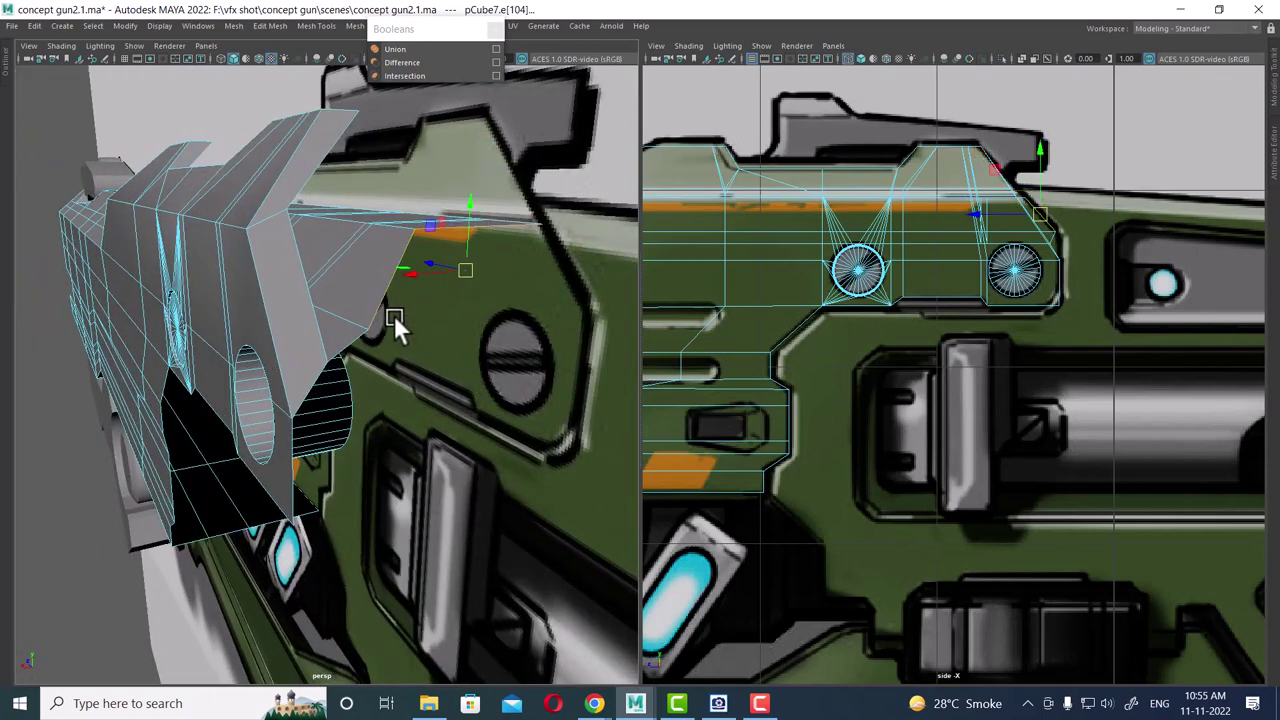
click(312, 388)
alt+drag(312, 388, 493, 410)
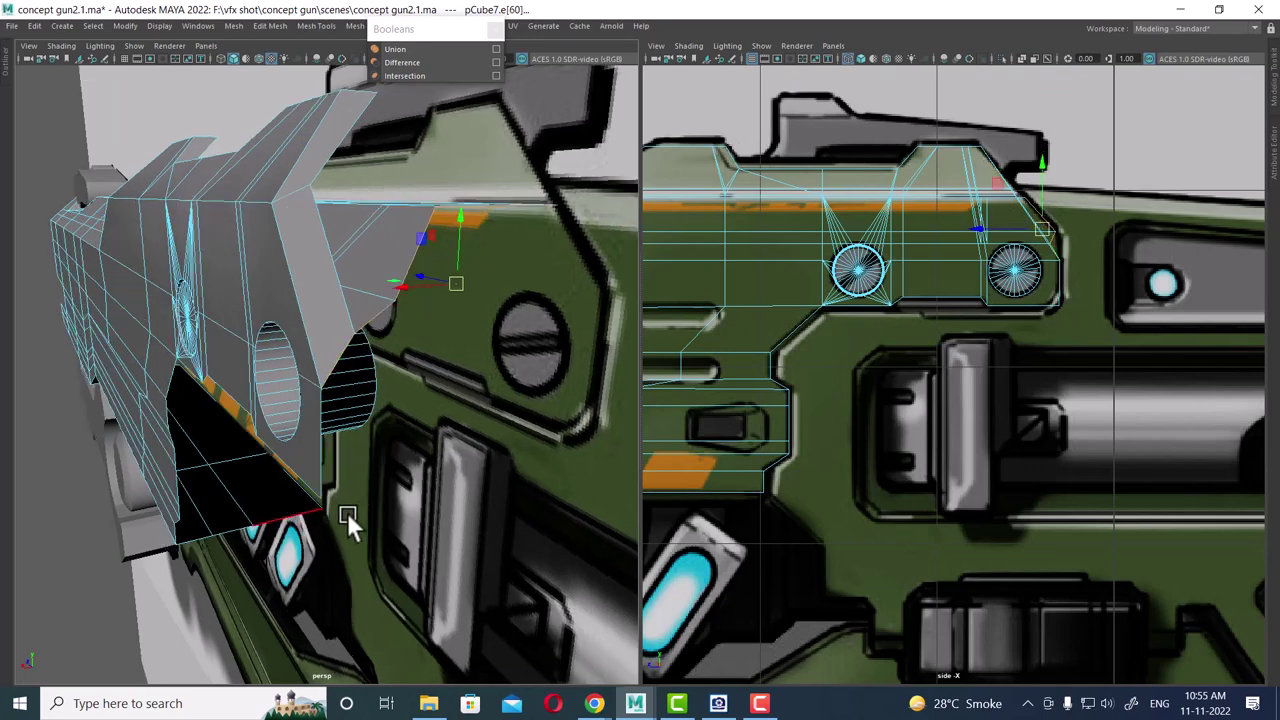
click(493, 410)
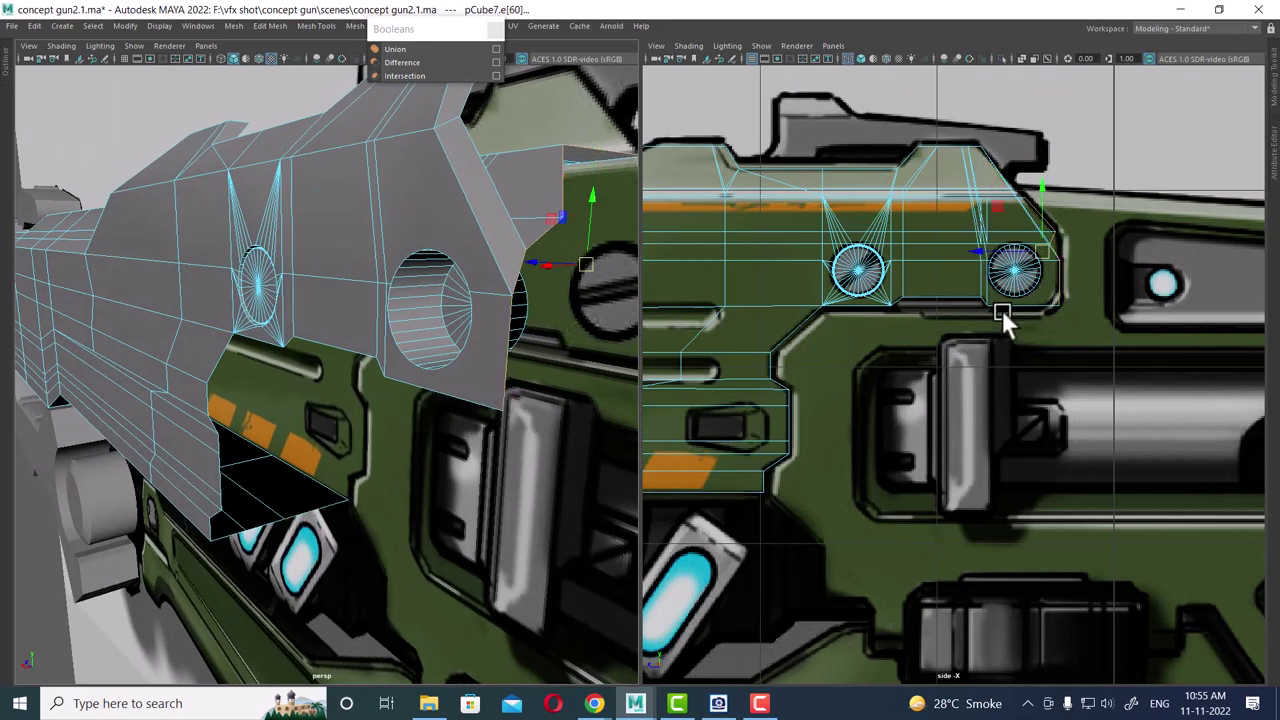
- Extrude the selected front edges and drag them forward along the side-view reference
alt+middle_drag(1189, 323, 889, 298)
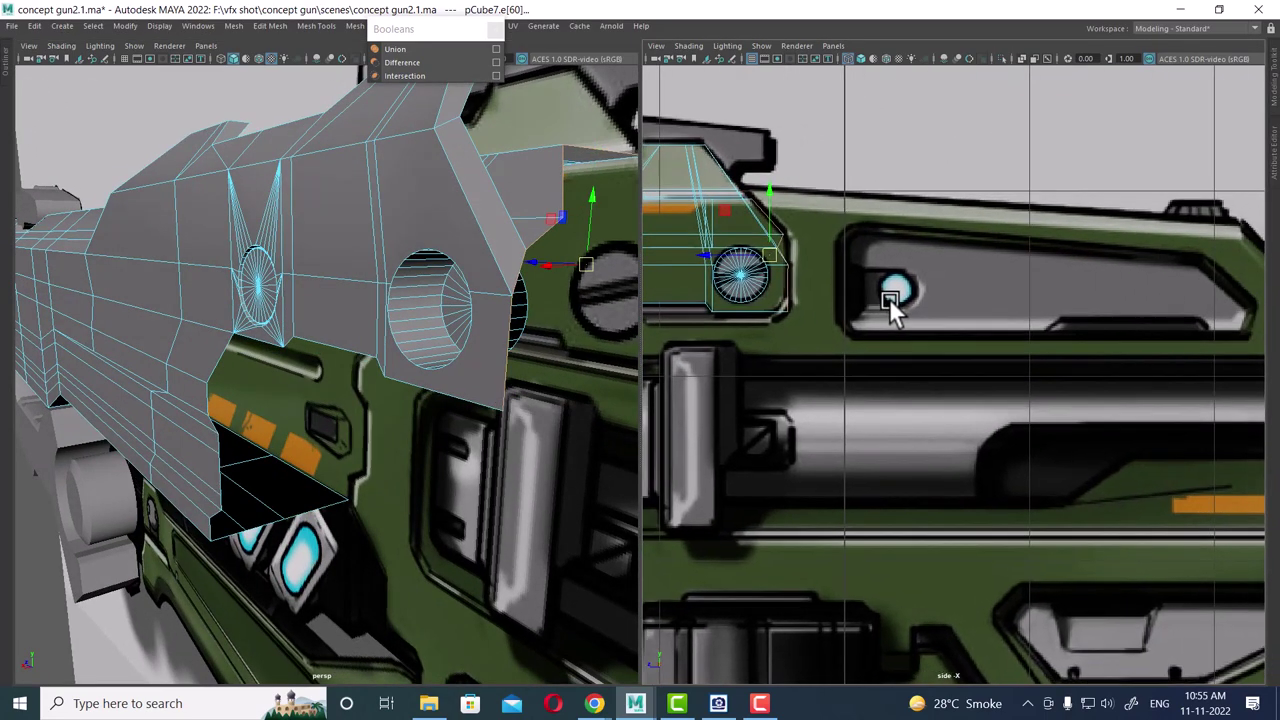
scroll(929, 327, down, 3)
scroll(915, 338, up, 1)
scroll(905, 345, up, 1)
scroll(900, 335, up, 1)
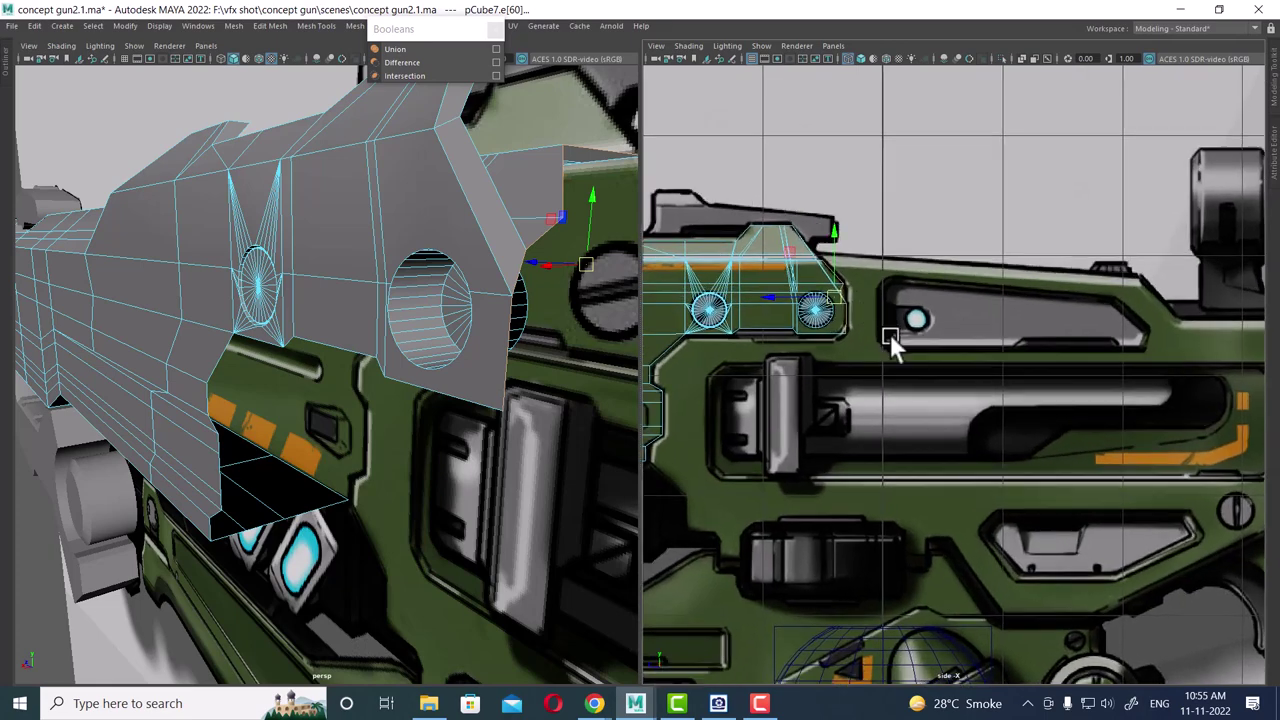
scroll(870, 326, up, 1)
key(ctrl+e)
drag(777, 291, 1131, 279)
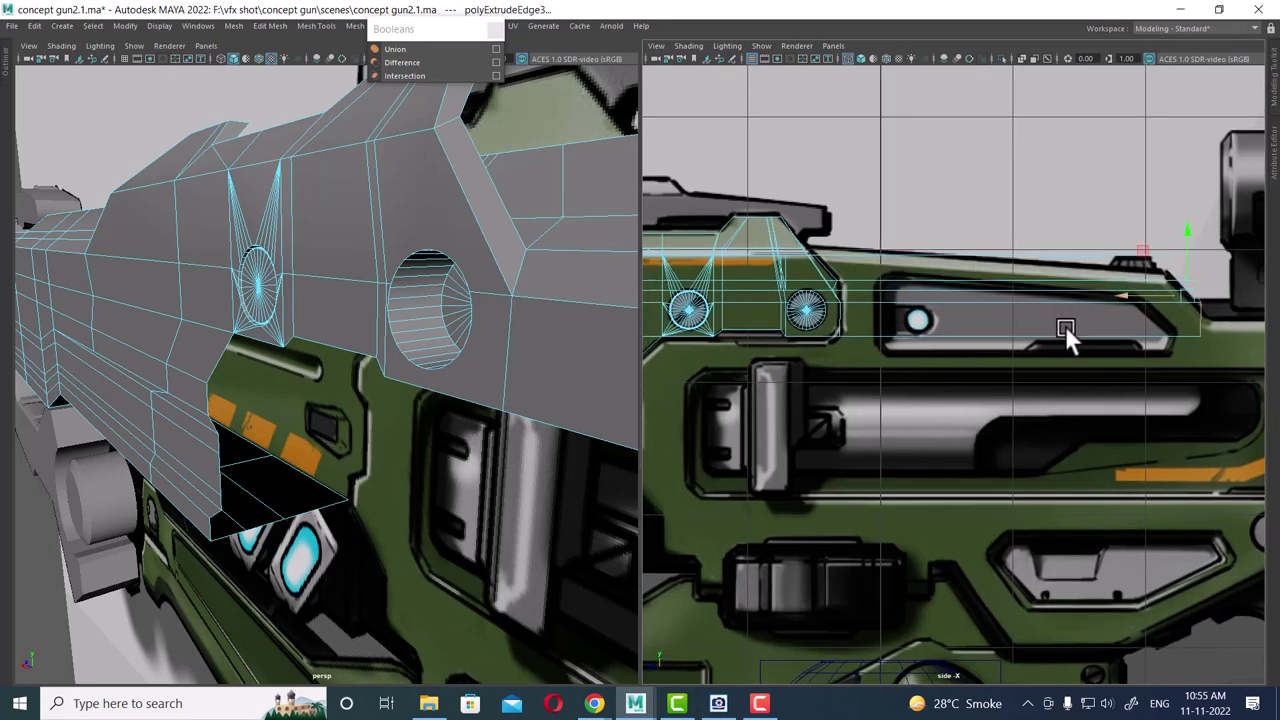
alt+middle_drag(1066, 334, 1161, 295)
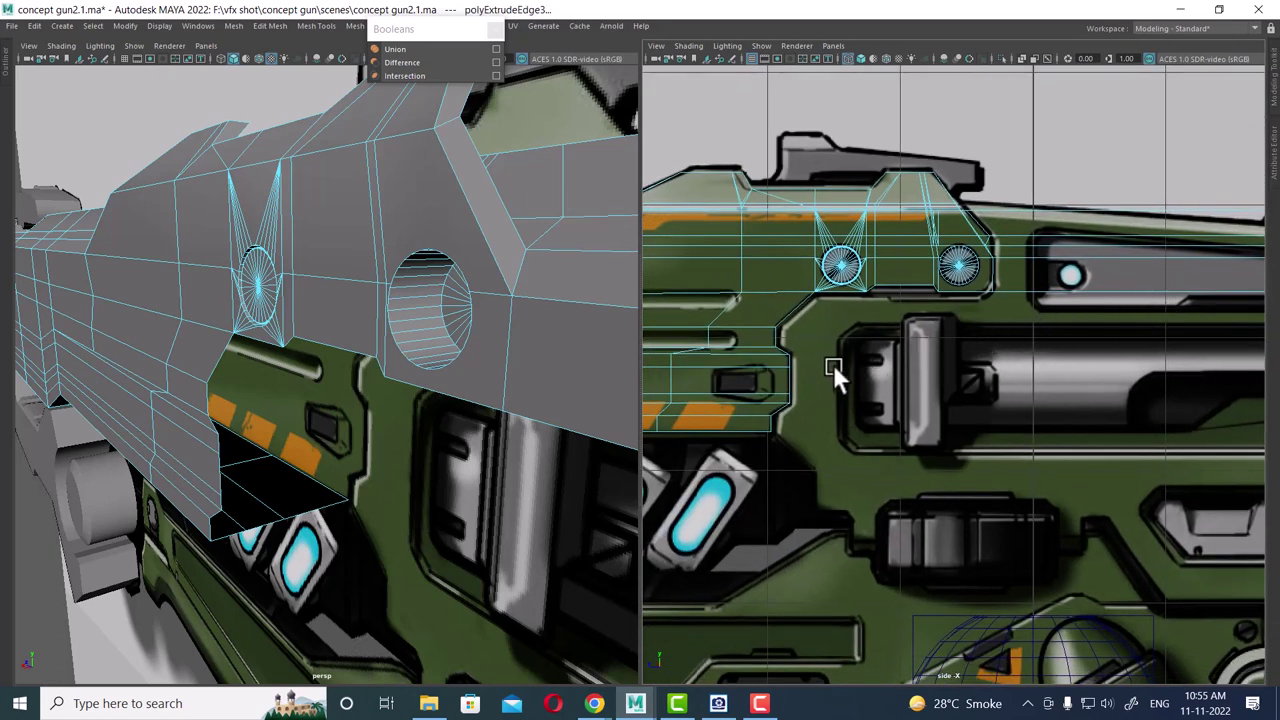
- Select the edges down the lower front step, including the bottom edge
click(791, 307)
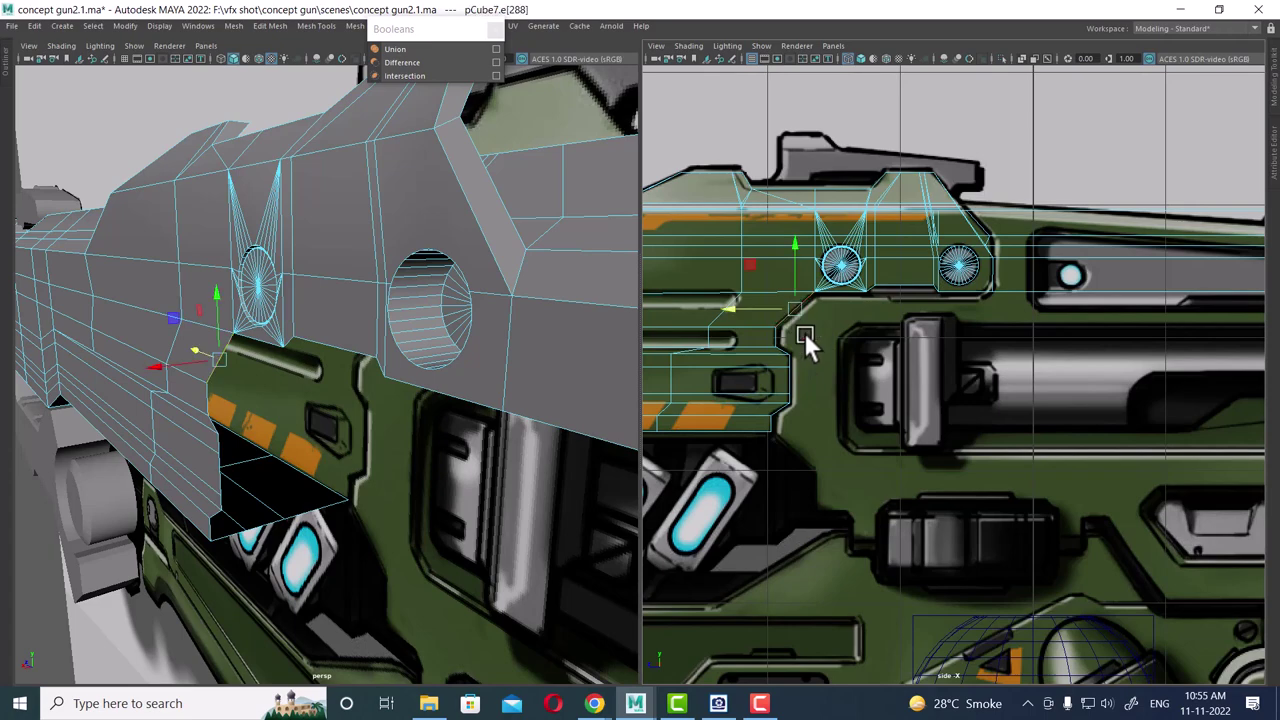
scroll(821, 373, up, 1)
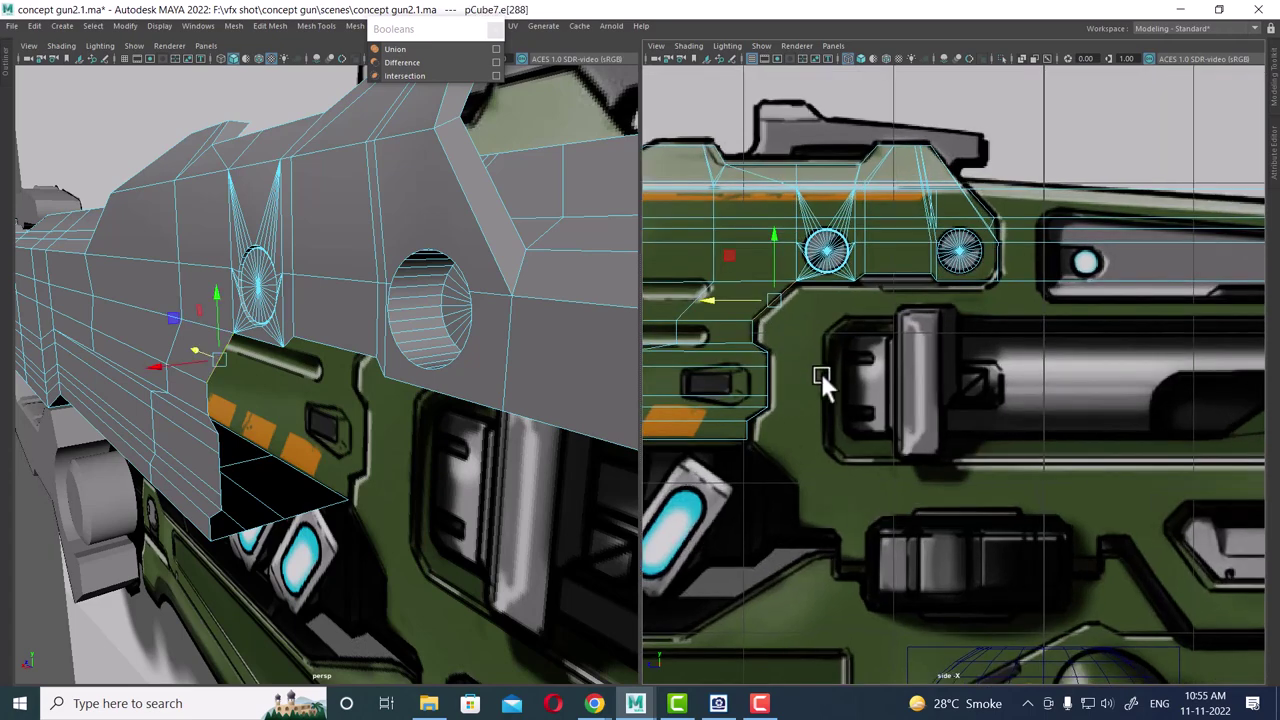
click(749, 328)
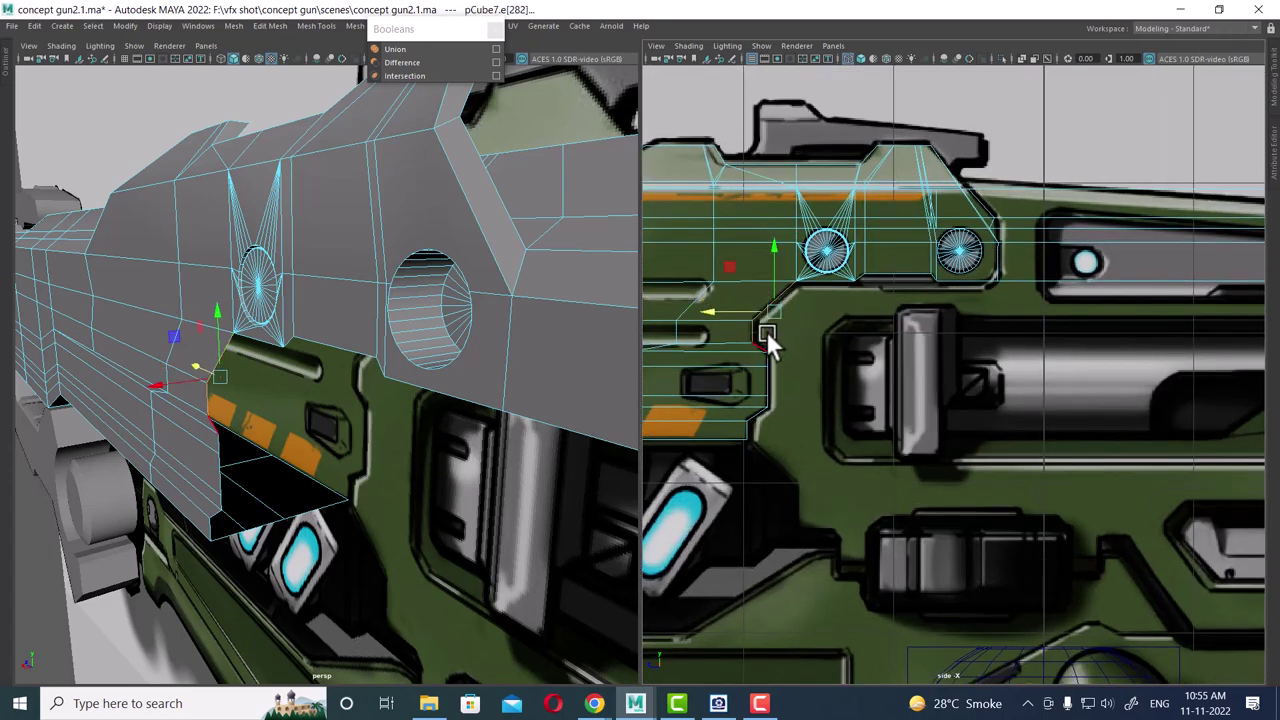
scroll(840, 360, up, 2)
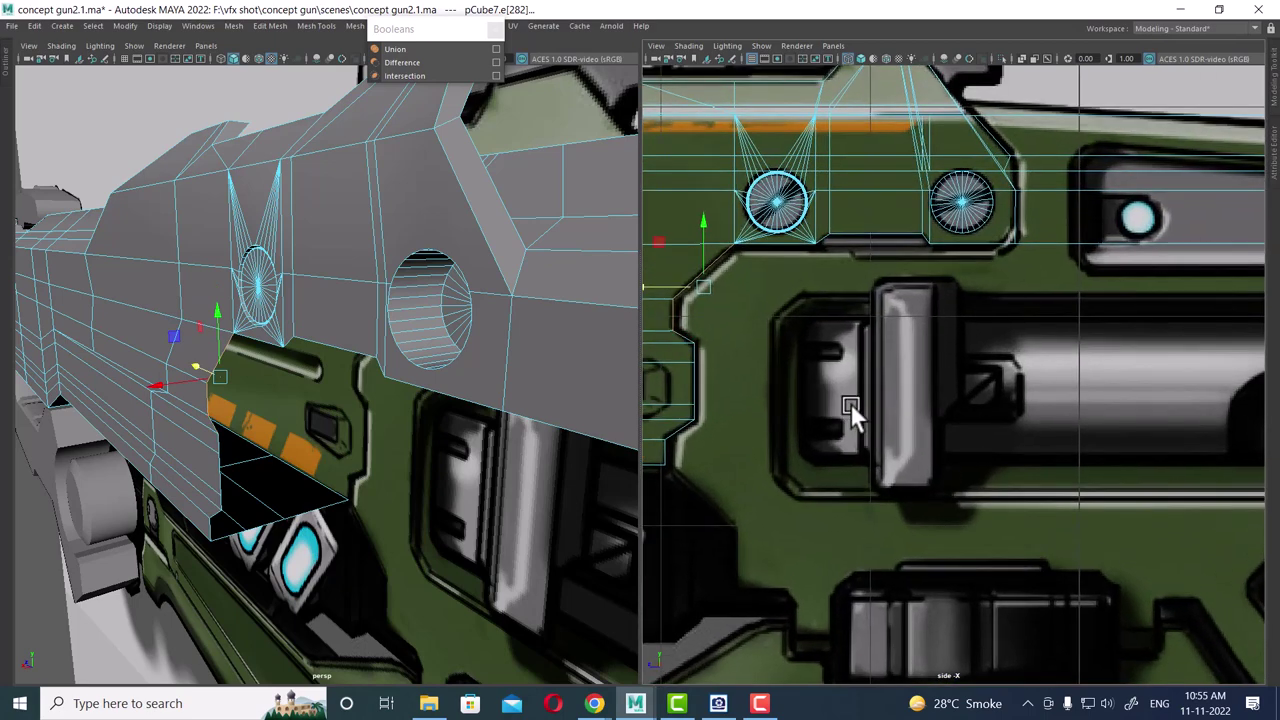
alt+middle_drag(850, 403, 988, 347)
scroll(835, 311, up, 2)
click(842, 312)
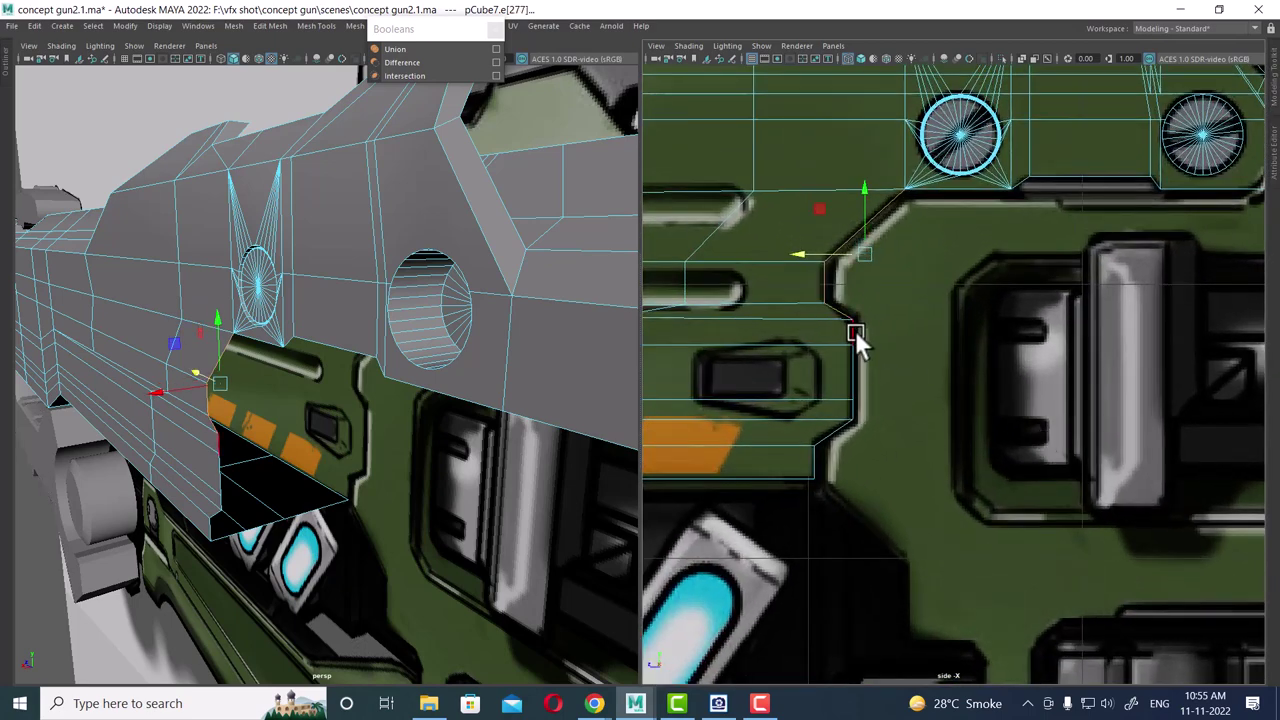
click(856, 360)
click(825, 447)
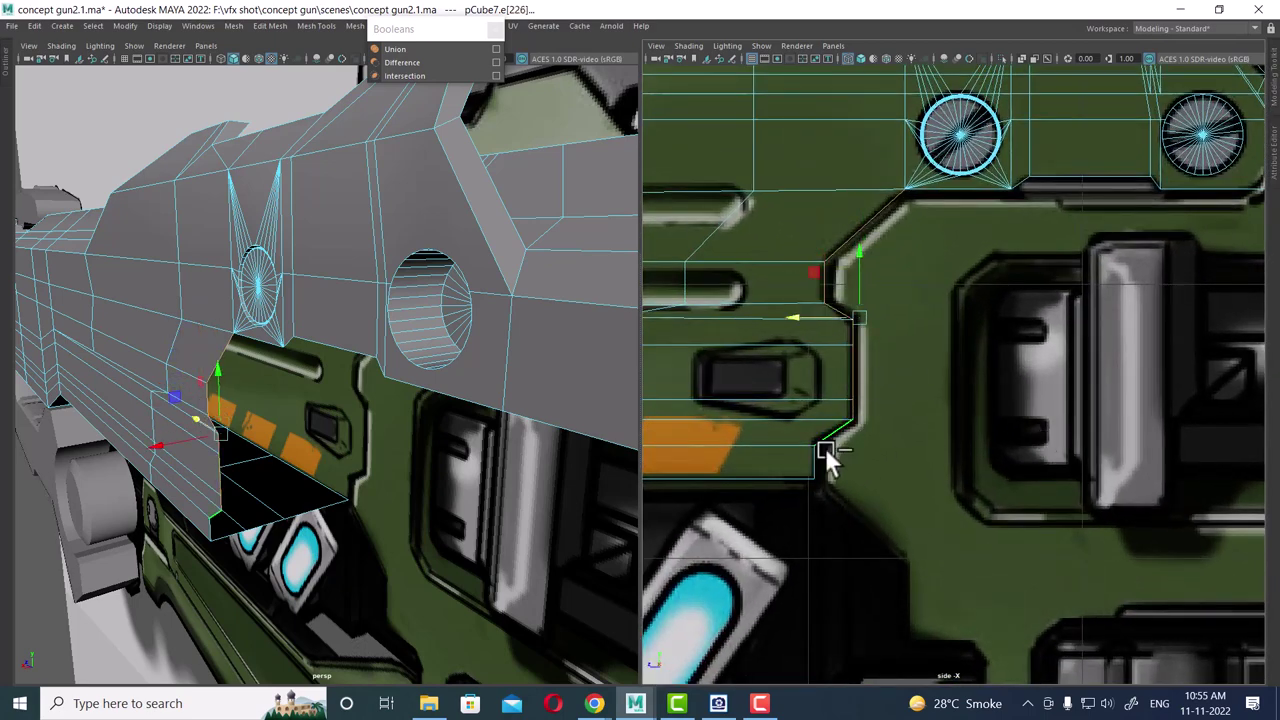
click(829, 454)
scroll(900, 410, down, 3)
scroll(997, 450, up, 3)
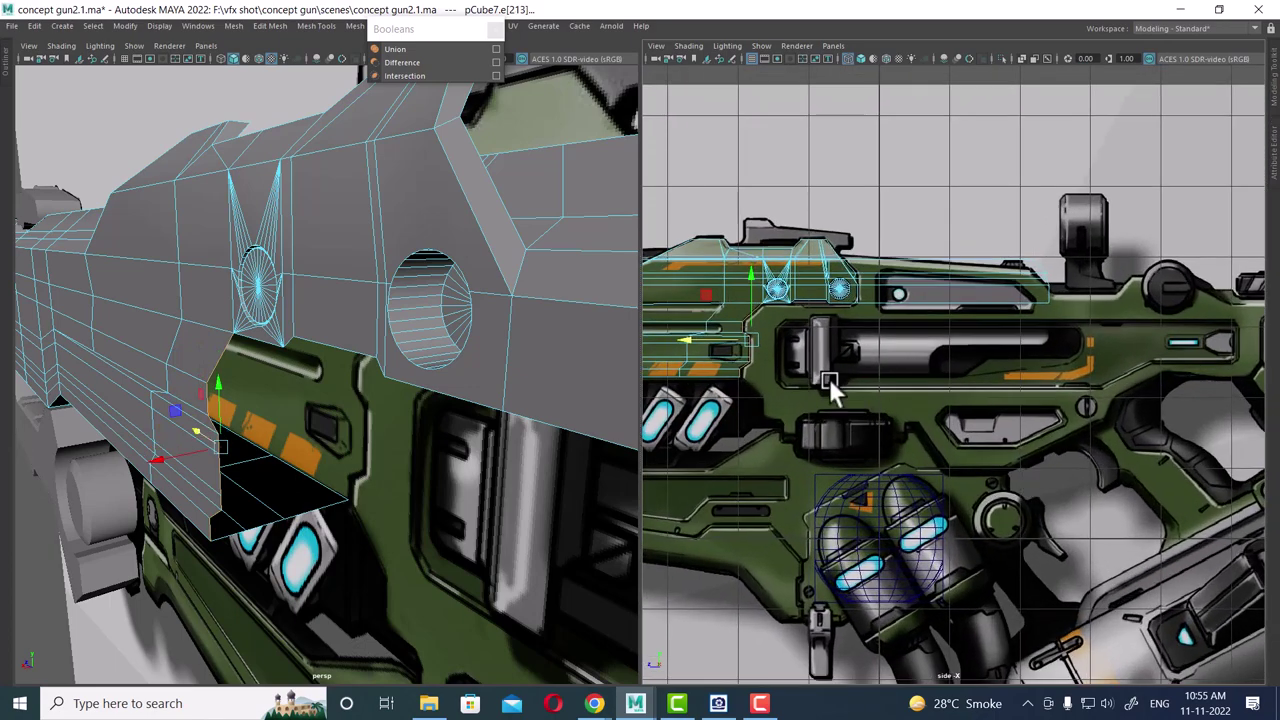
- Extrude the lower front edges and stretch them far forward along the barrel
key(ctrl+z)
drag(955, 358, 1064, 320)
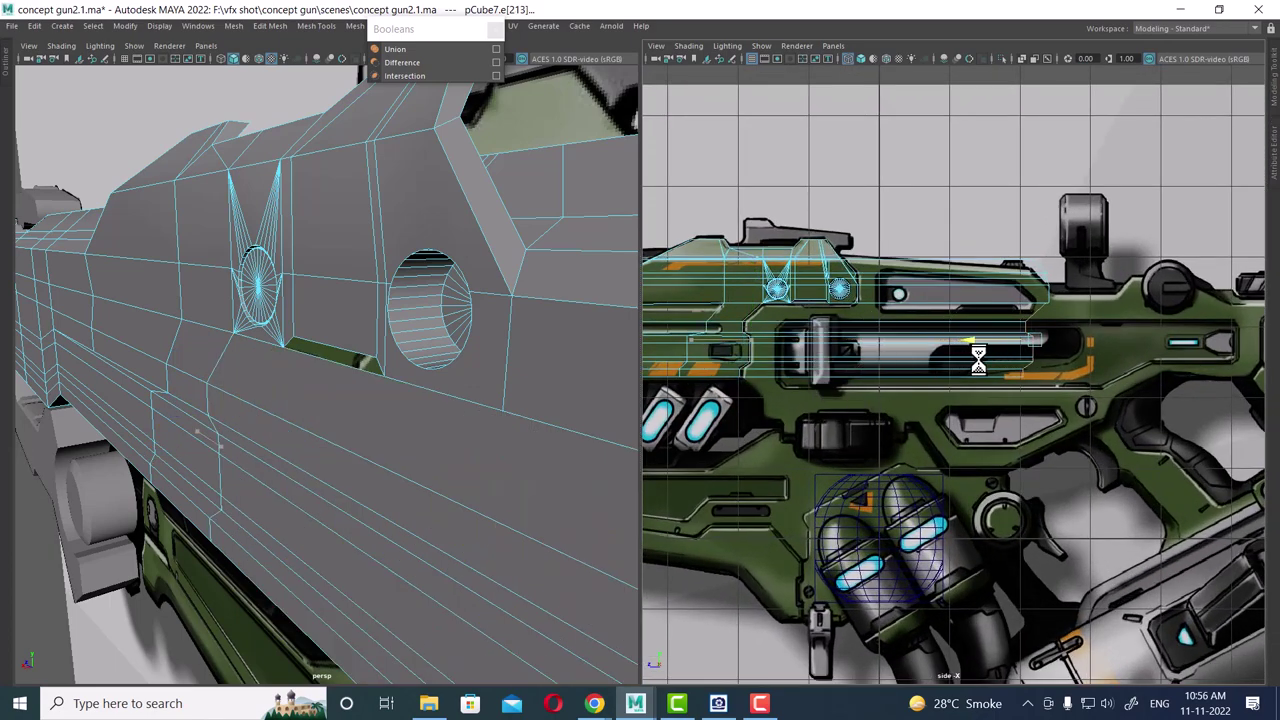
scroll(1064, 318, up, 2)
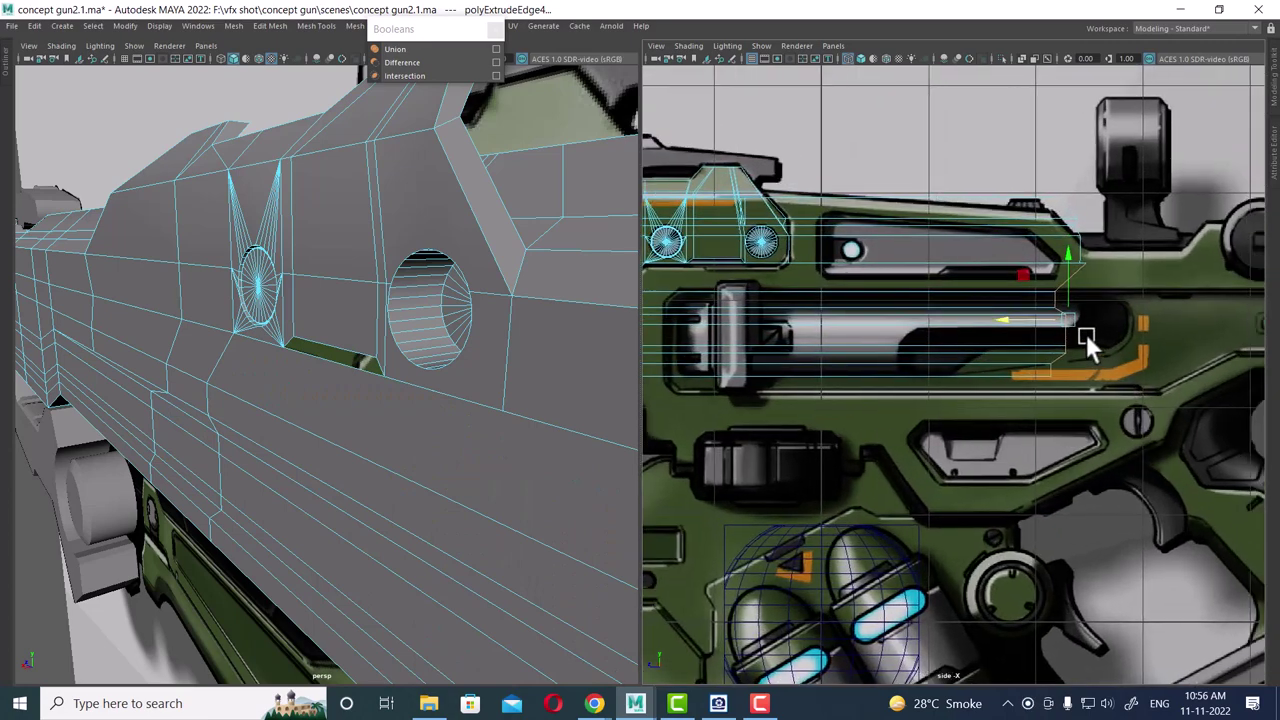
scroll(1086, 334, up, 2)
mouse_move(1048, 323)
mouse_down()
mouse_move(1006, 320)
mouse_move(1220, 320)
mouse_up()
scroll(1064, 304, up, 2)
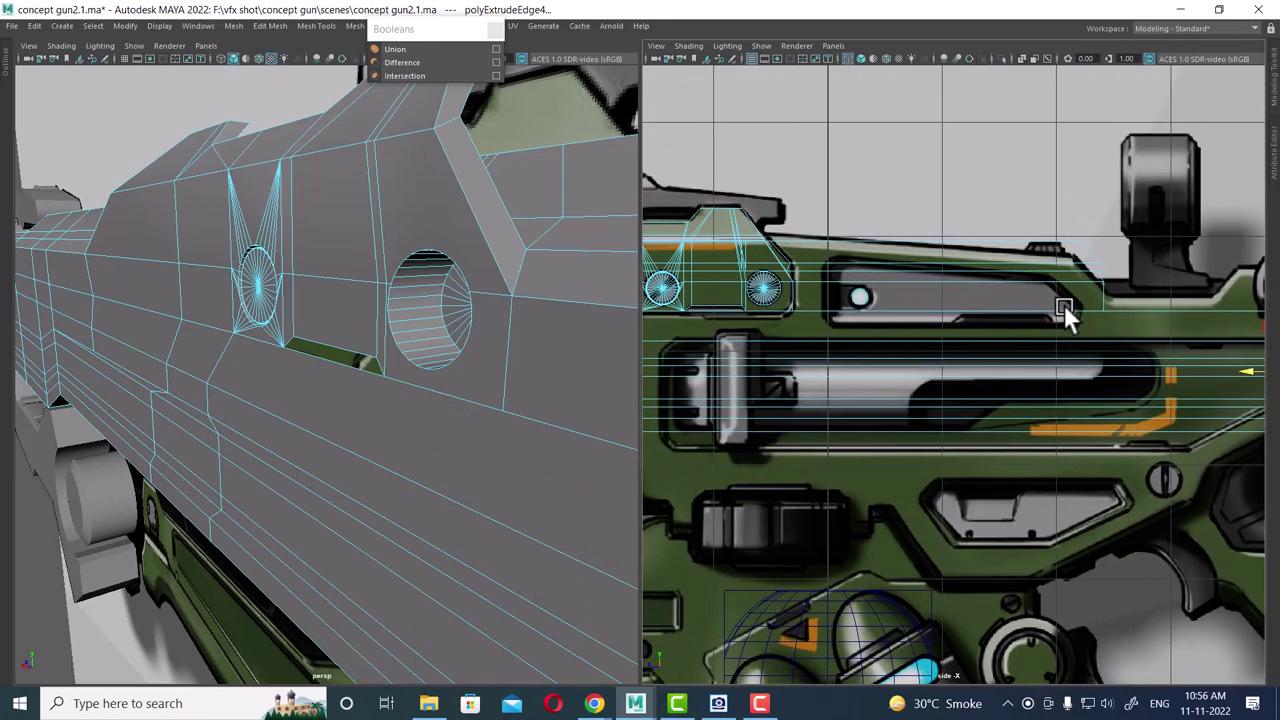
alt+middle_drag(1064, 304, 1097, 340)
- Pull the extrusion's front end back to the slot end and line its vertices up vertically
click(1086, 335)
scroll(1083, 334, up, 1)
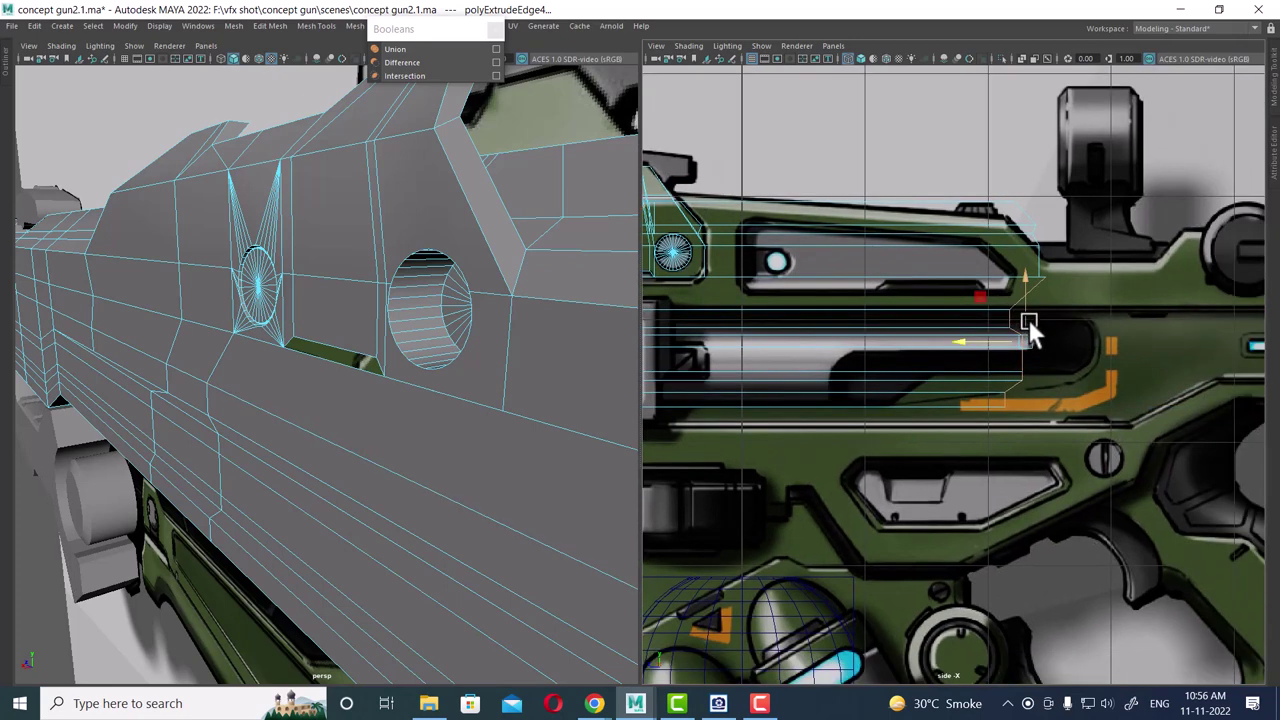
mouse_move(1034, 334)
mouse_down()
mouse_move(1048, 351)
mouse_move(983, 336)
mouse_up()
key(r)
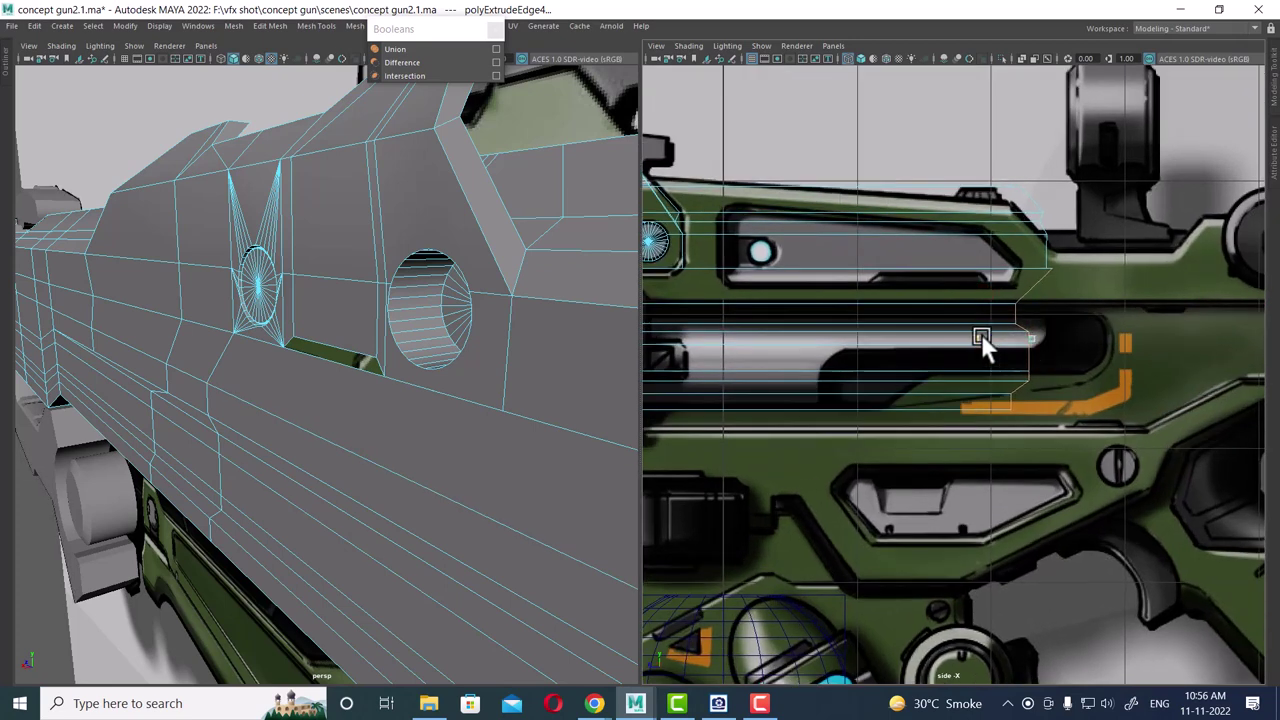
right_drag(1034, 246, 966, 246)
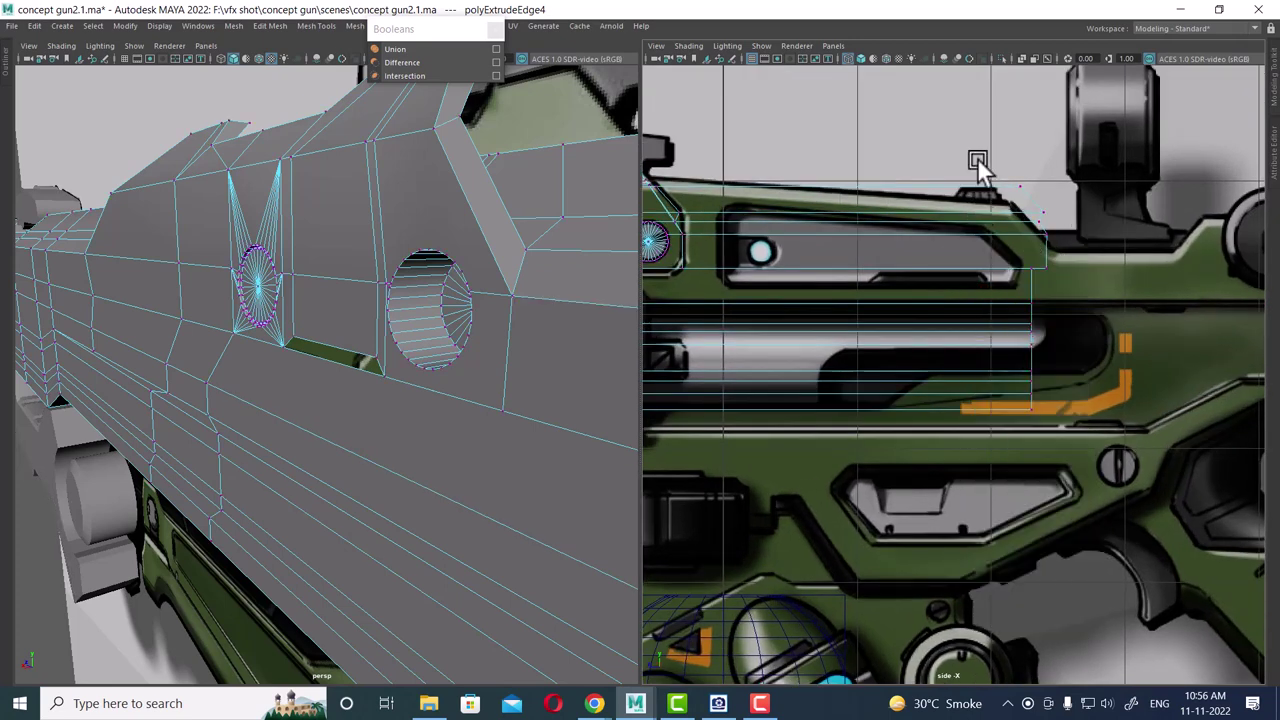
drag(975, 158, 1144, 468)
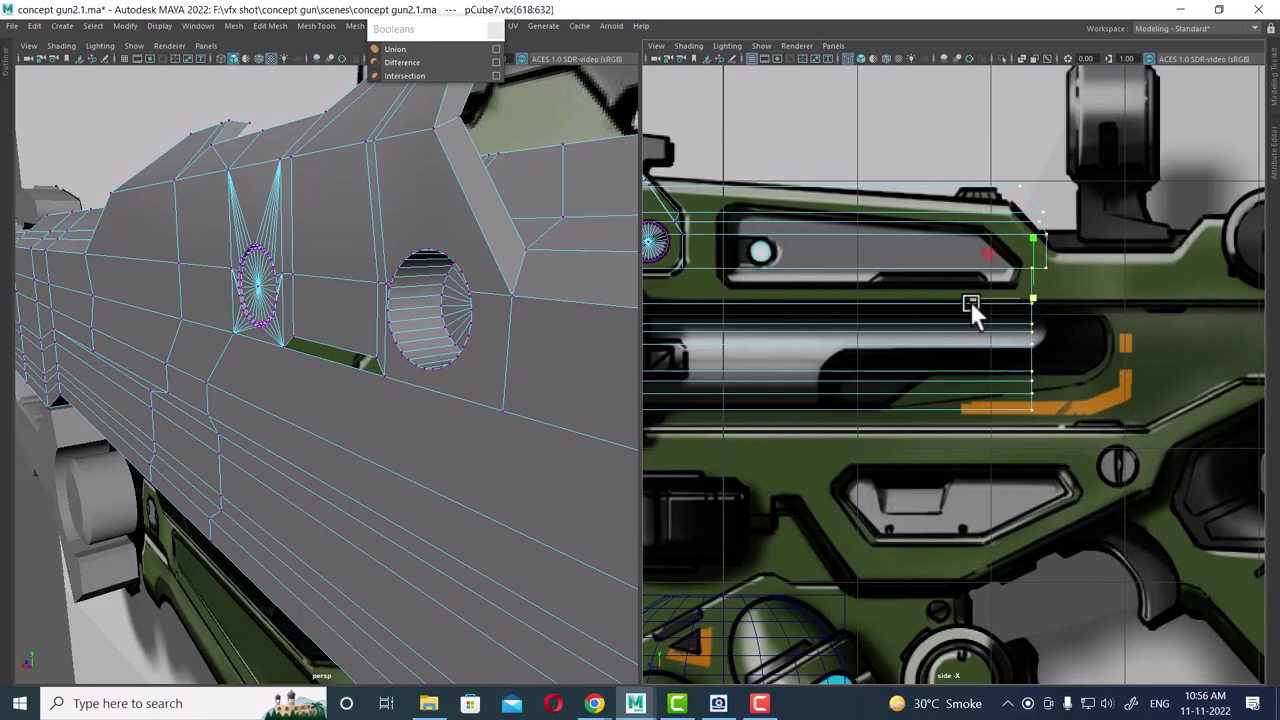
drag(973, 297, 1034, 305)
mouse_move(565, 410)
alt+mouse_down()
mouse_move(420, 428)
mouse_move(428, 408)
mouse_move(297, 400)
mouse_move(336, 362)
mouse_move(363, 357)
alt+mouse_up()
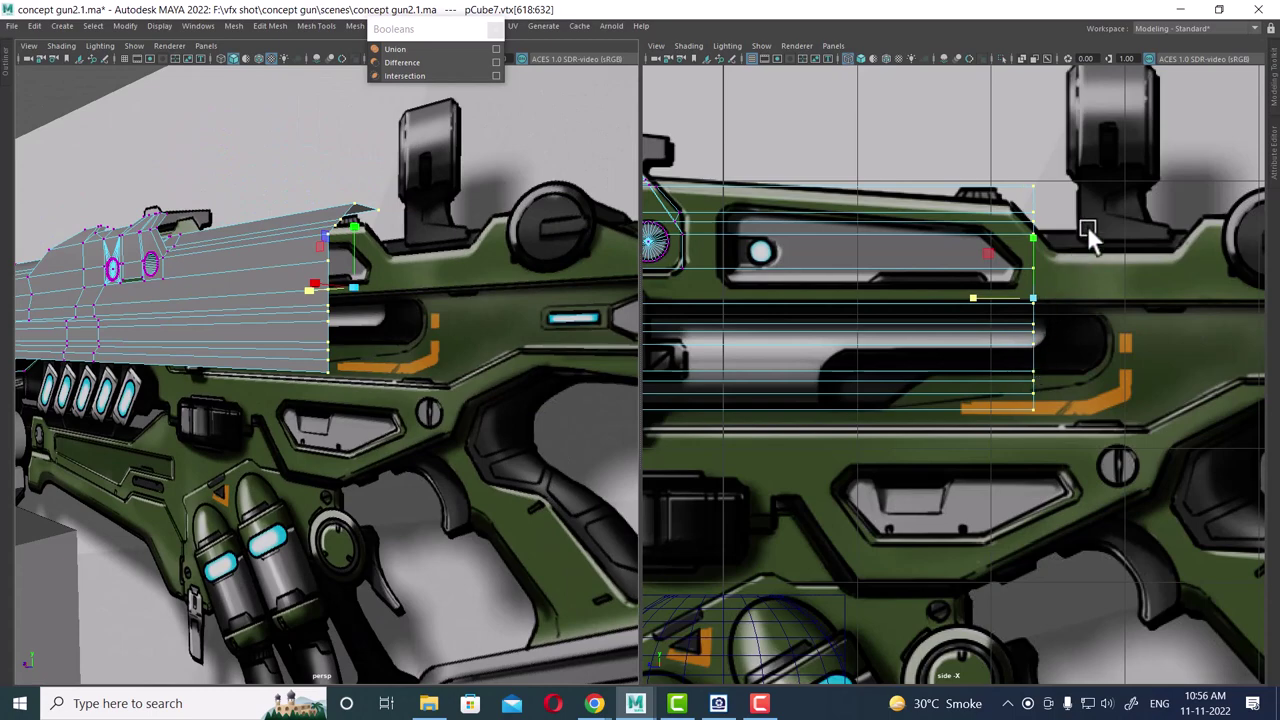
shift+right_drag(951, 321, 1001, 234)
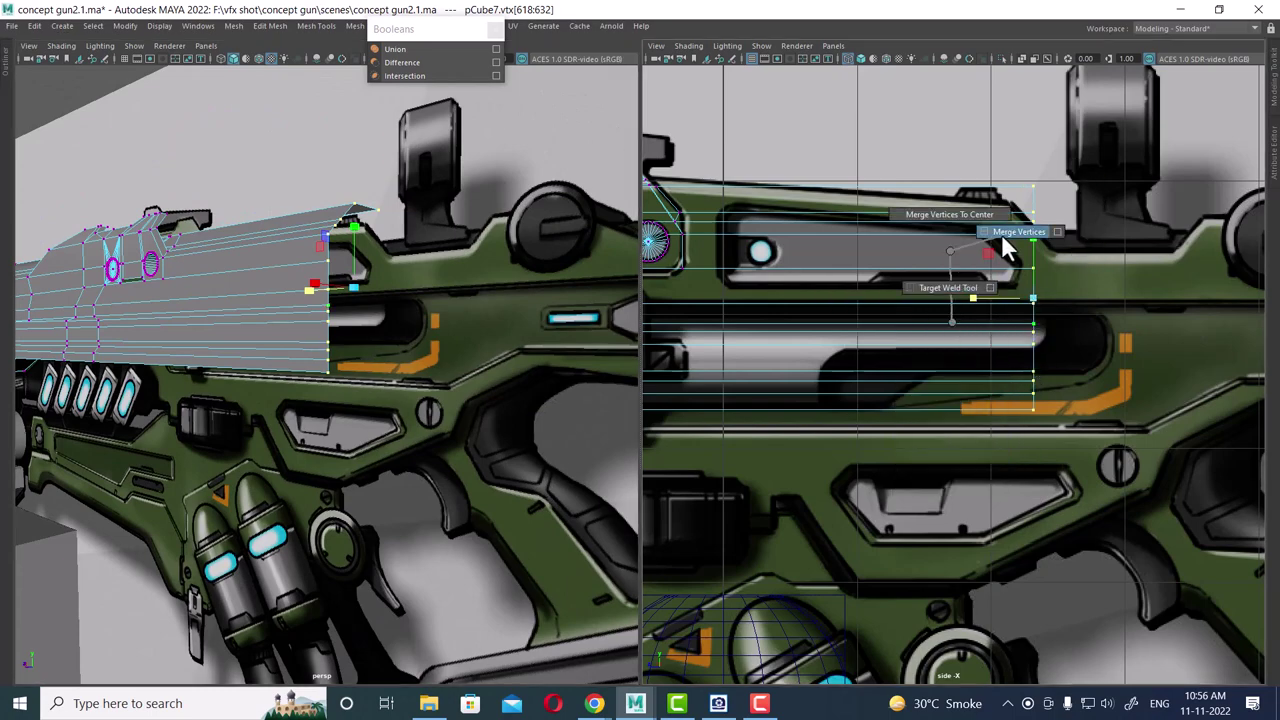
- Merge the overlapping front vertices and cycle the display through wireframe, shaded and textured
mouse_move(420, 380)
alt+mouse_down()
mouse_move(343, 363)
mouse_move(240, 434)
alt+mouse_up()
alt+right_drag(240, 434, 355, 385)
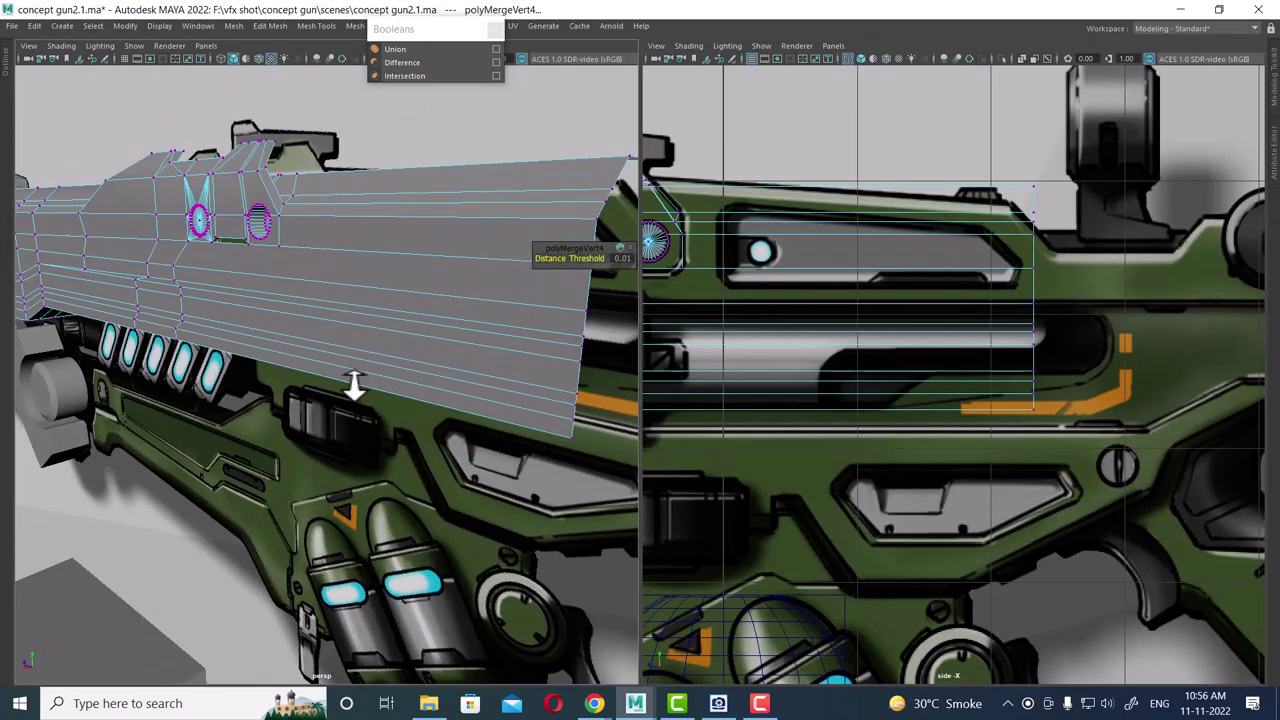
key(4)
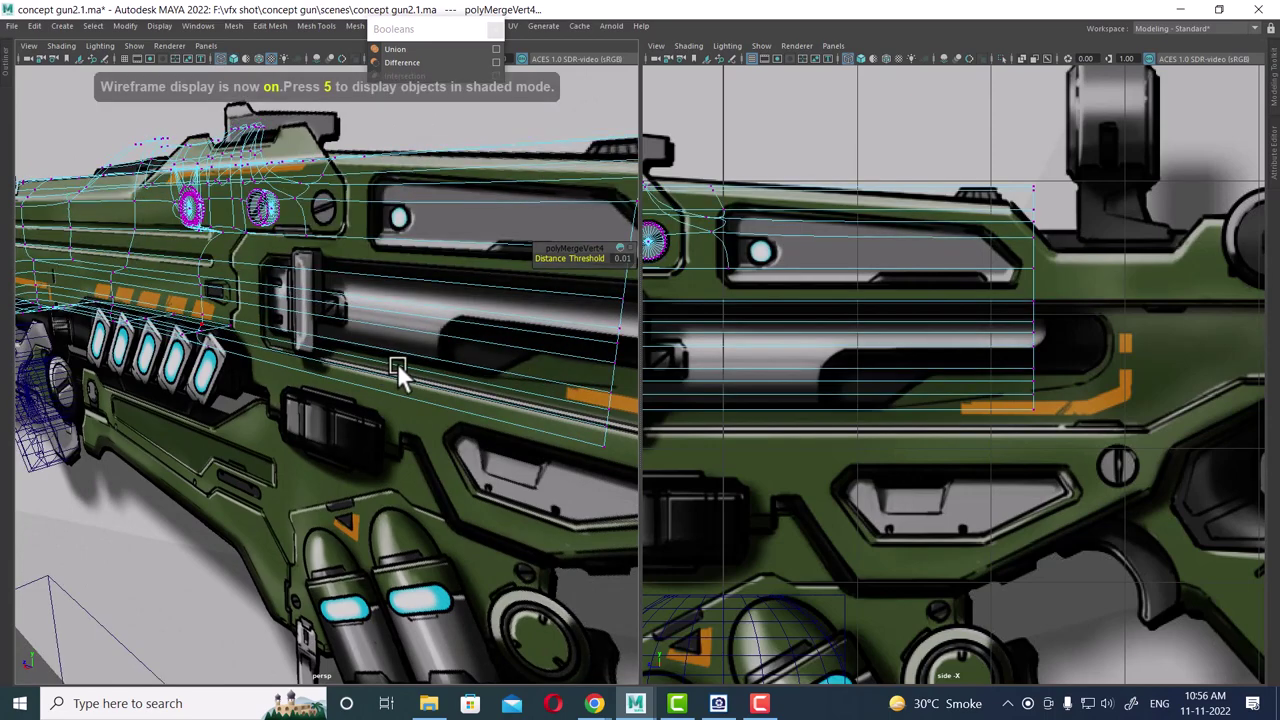
key(5)
mouse_move(406, 330)
alt+mouse_down()
mouse_move(346, 300)
mouse_move(390, 264)
alt+mouse_up()
key(6)
- Marquee-select the barrel's front vertex column in the side view
alt+middle_drag(946, 271, 1091, 263)
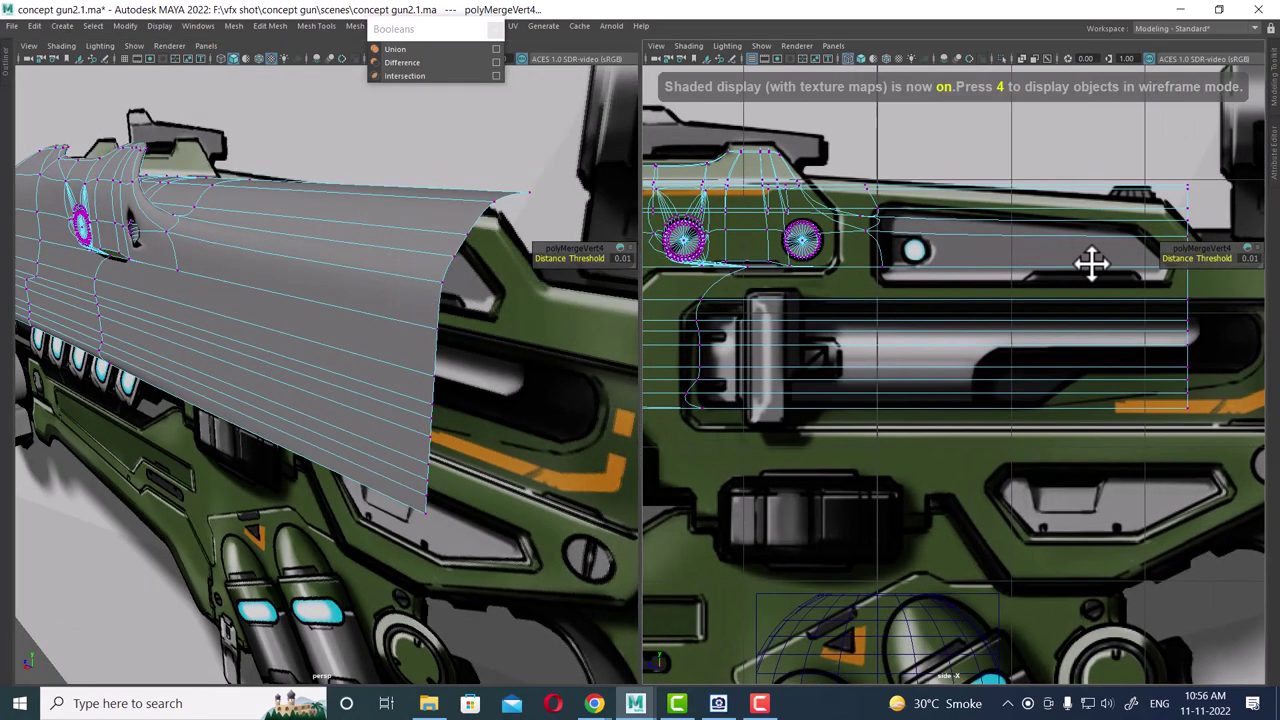
alt+middle_drag(888, 264, 957, 263)
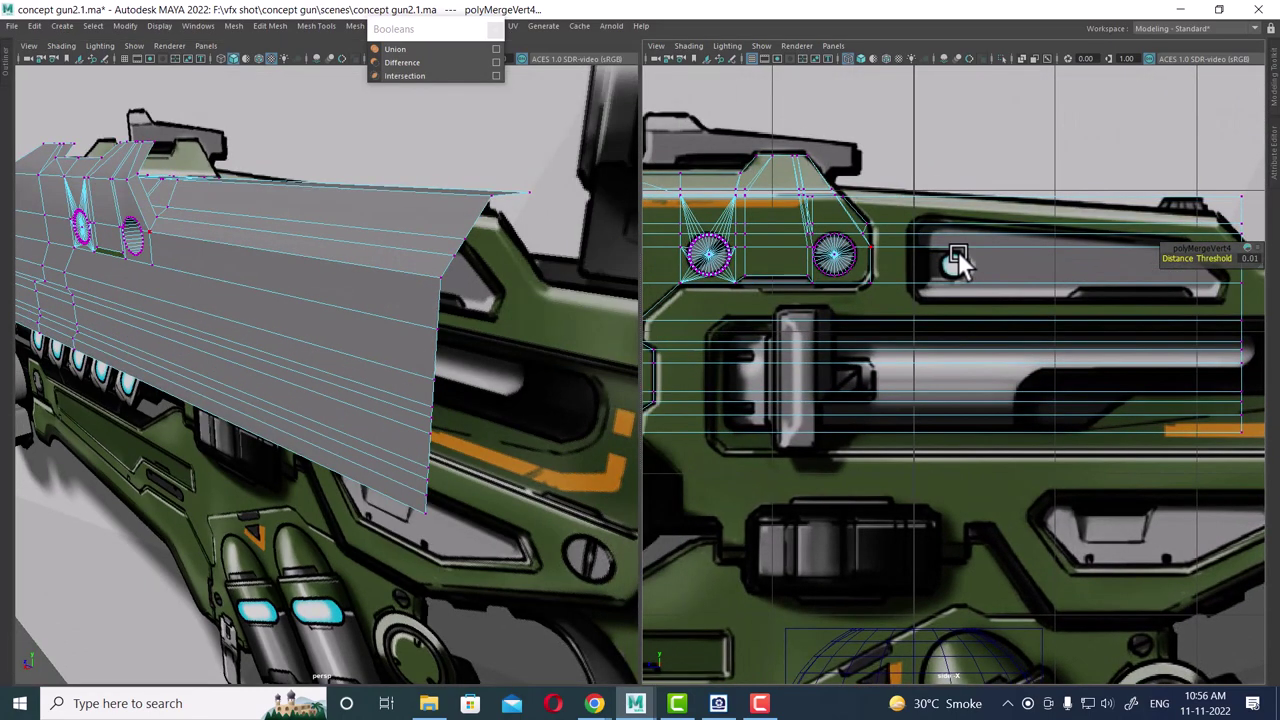
right_drag(957, 263, 1038, 193)
scroll(990, 292, down, 5)
scroll(990, 292, up, 5)
alt+middle_drag(1023, 366, 977, 329)
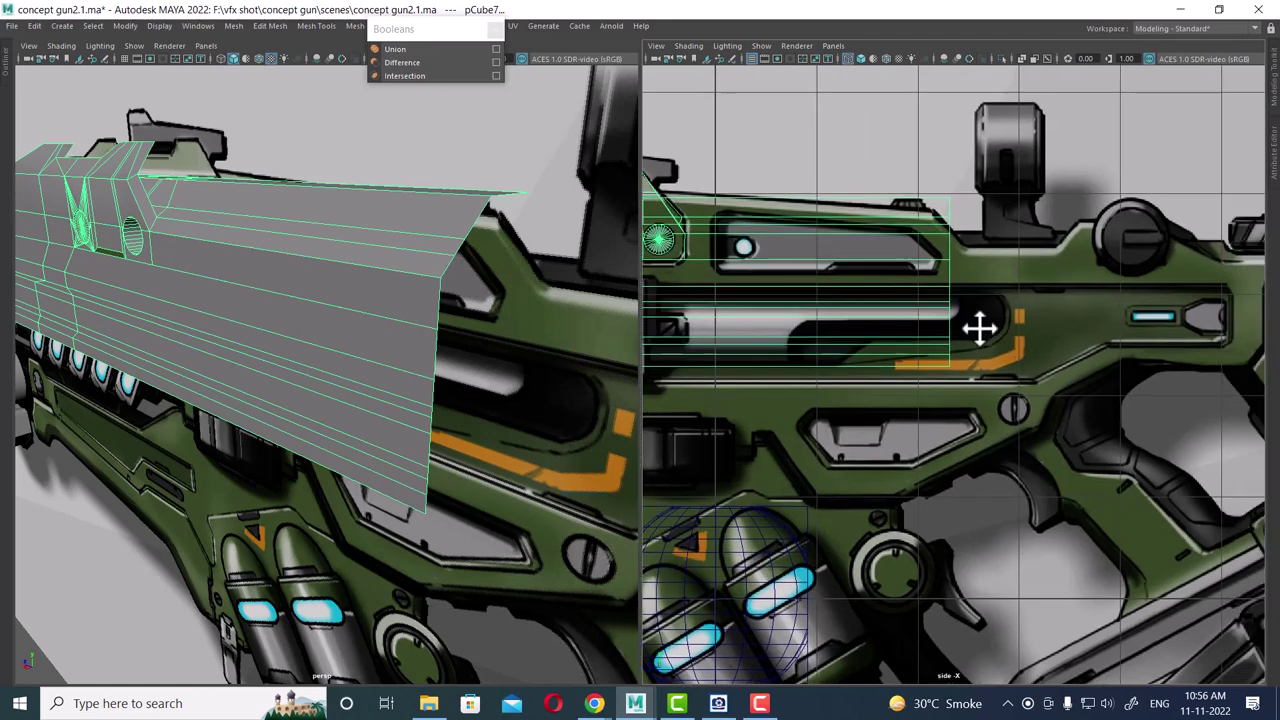
scroll(953, 310, down, 3)
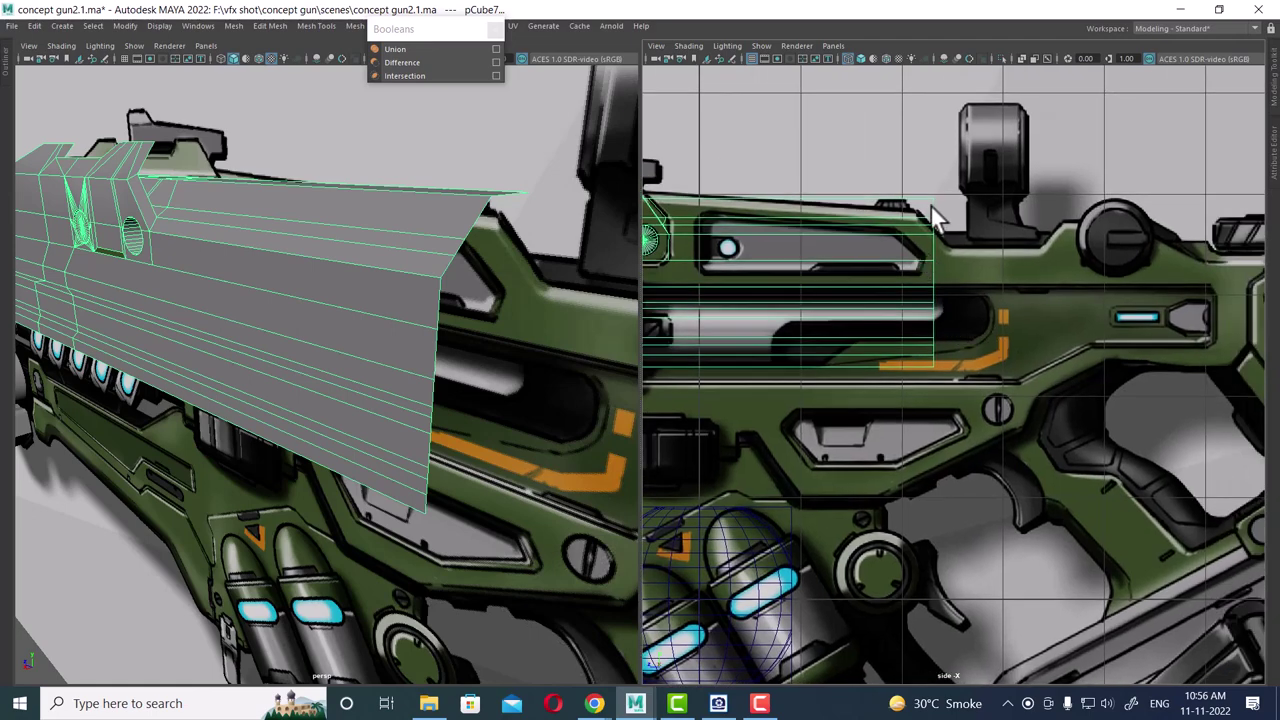
right_drag(931, 207, 985, 179)
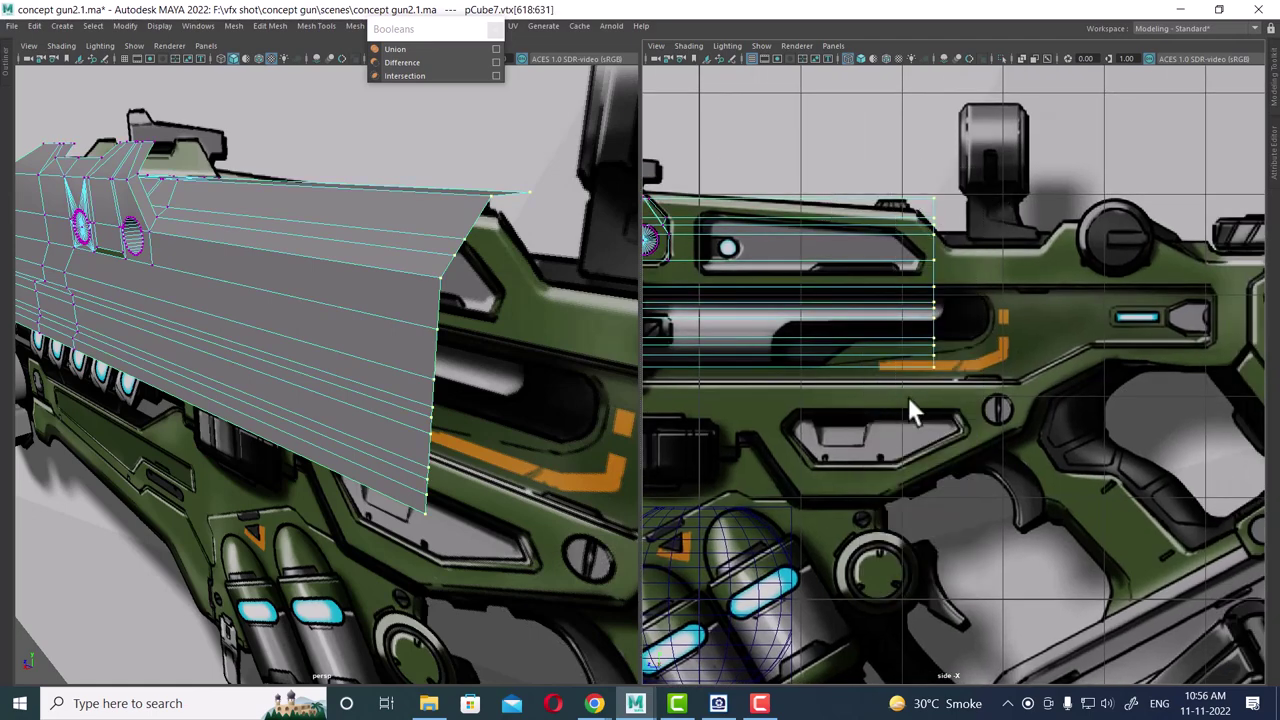
- Move the front vertex column slightly back to match the side-view sketch
key(w)
drag(878, 282, 895, 295)
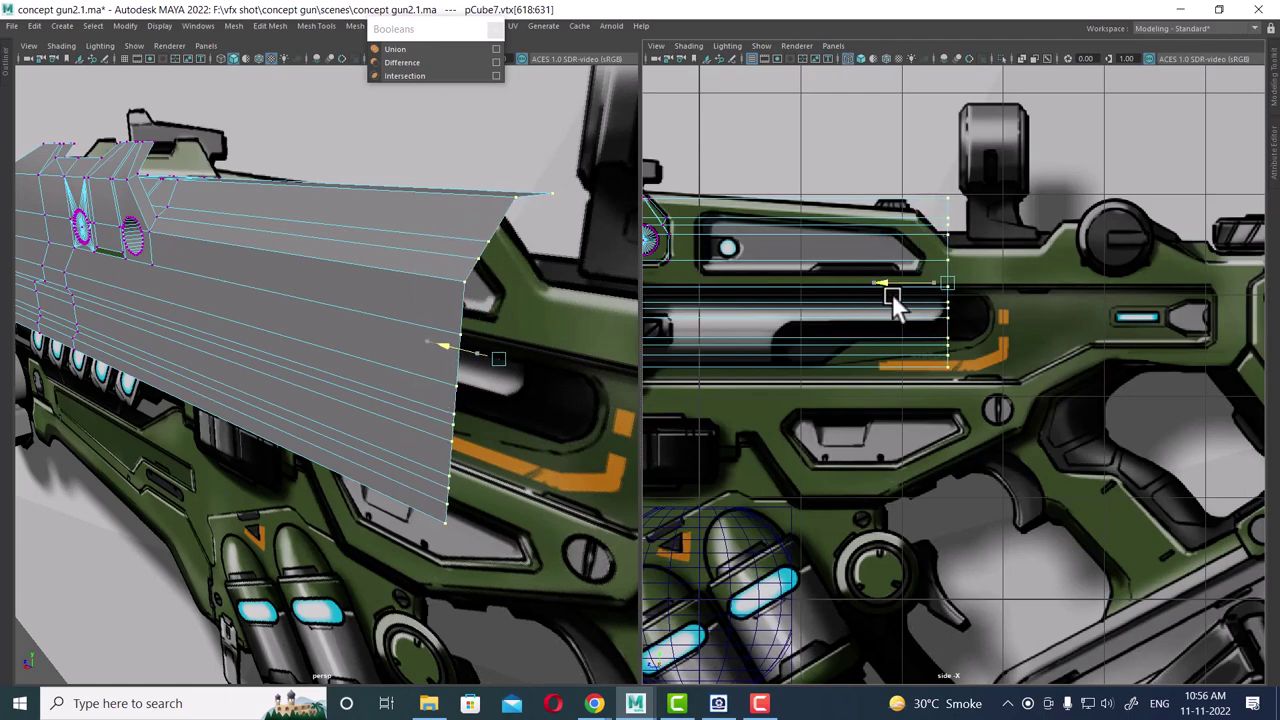
scroll(895, 295, down, 1)
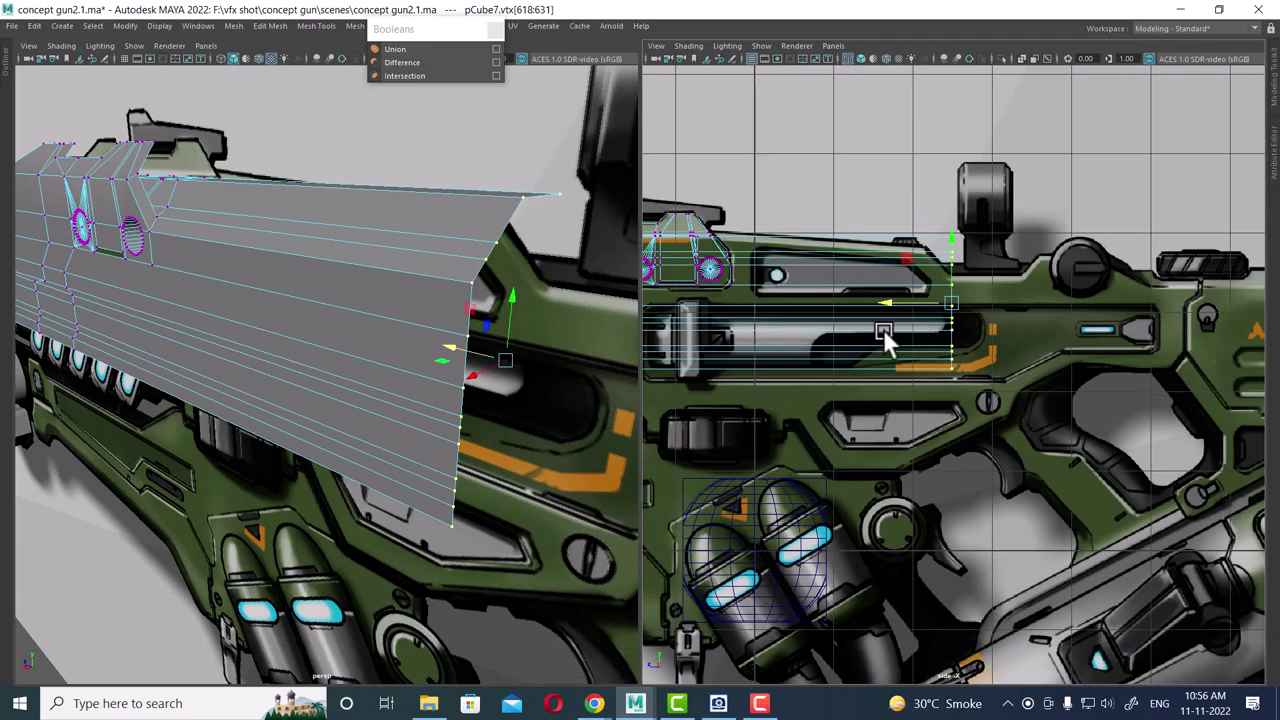
alt+middle_drag(880, 337, 1030, 360)
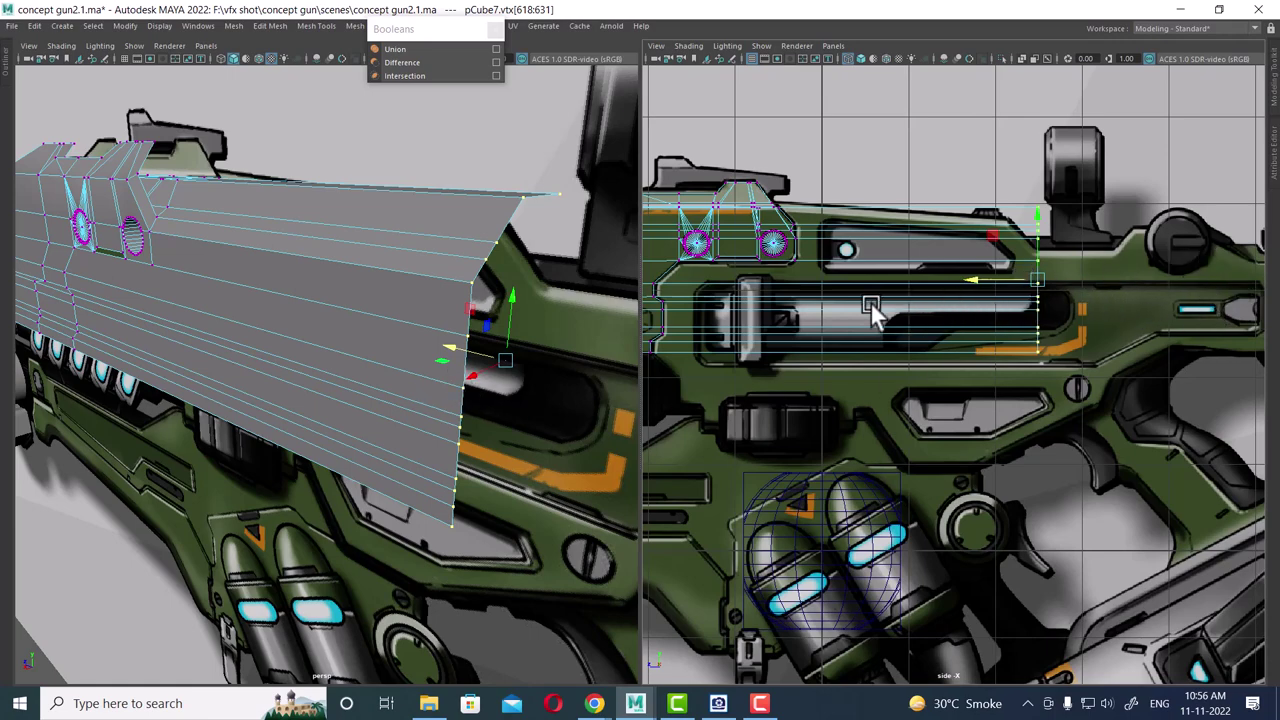
alt+middle_drag(871, 309, 1023, 329)
alt+middle_drag(880, 271, 735, 283)
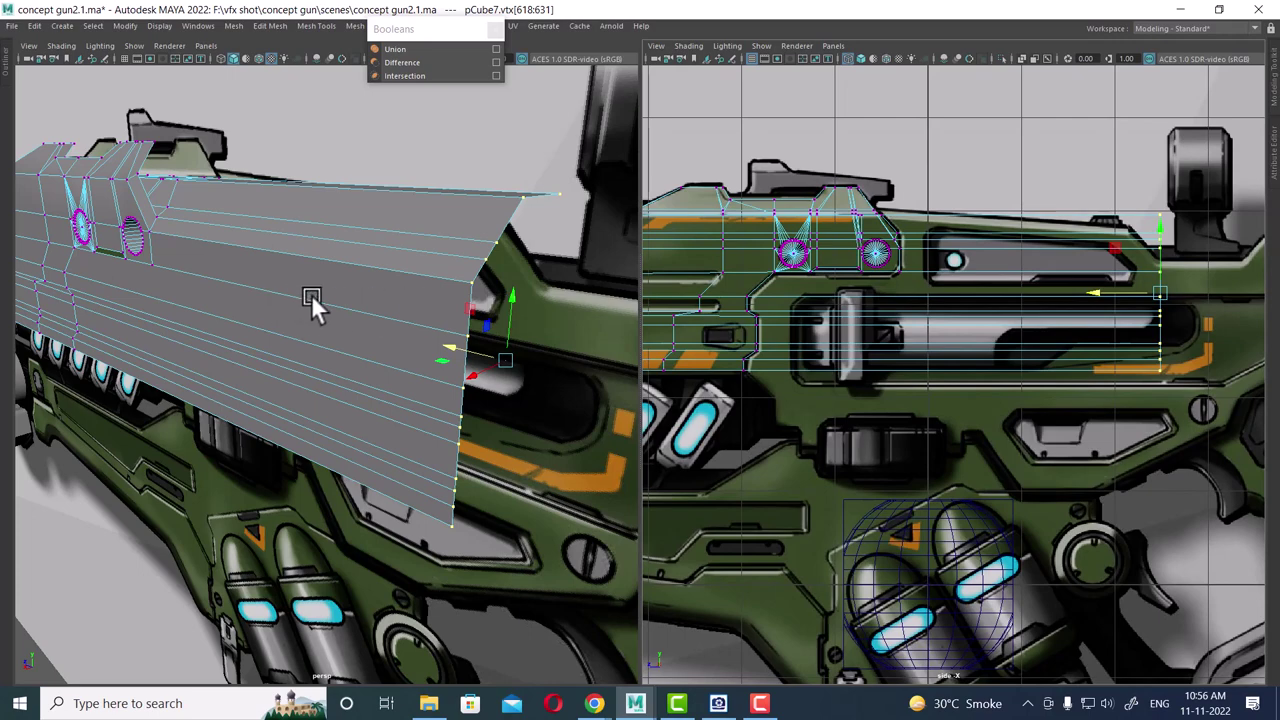
alt+middle_drag(1086, 286, 1020, 300)
scroll(1032, 340, down, 1)
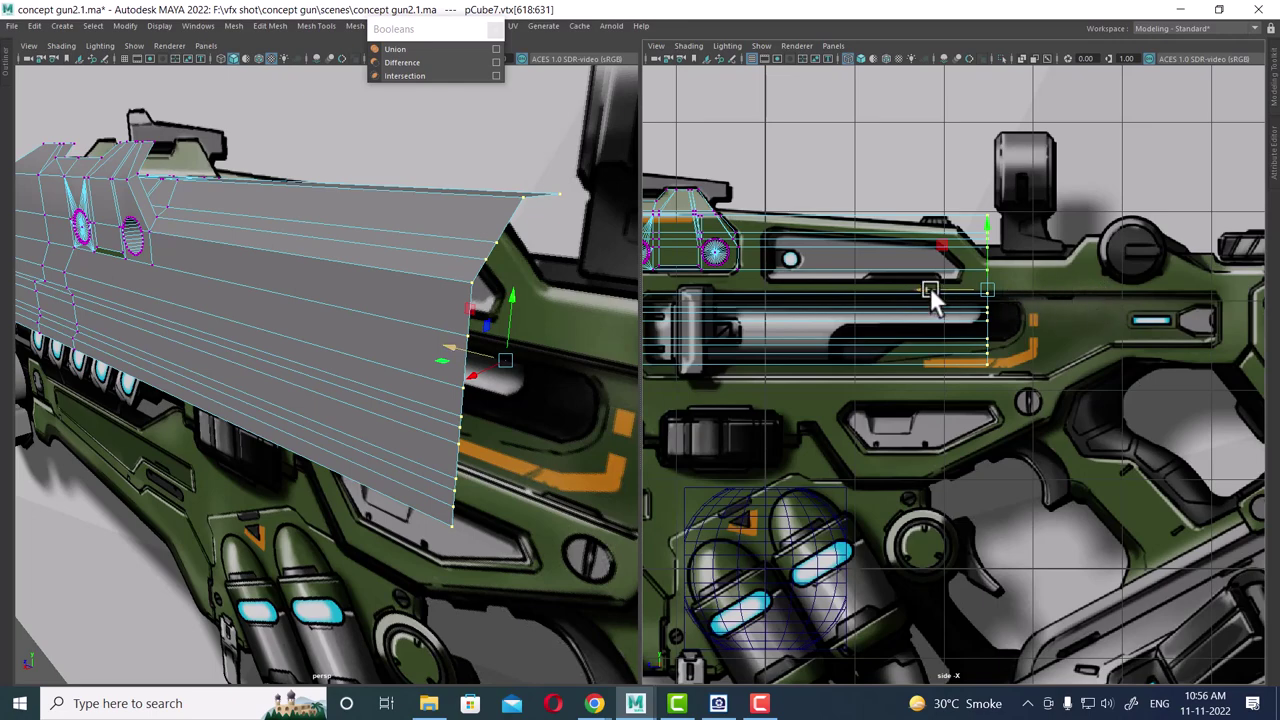
drag(930, 287, 897, 293)
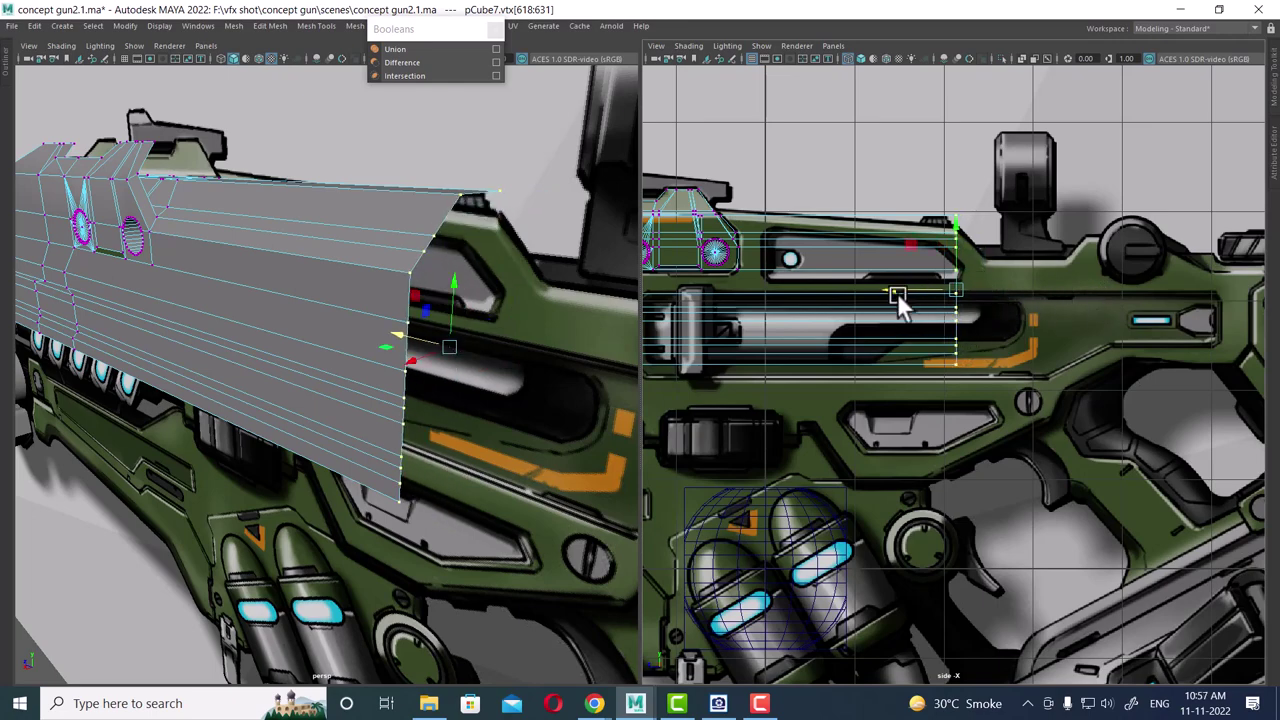
- Pick edges along the barrel side, frame the round openings, and select the whole barrel object
mouse_move(398, 210)
alt+mouse_down()
mouse_move(505, 231)
mouse_move(440, 486)
mouse_move(418, 385)
mouse_move(371, 383)
mouse_move(427, 371)
mouse_move(384, 355)
alt+mouse_up()
click(412, 366)
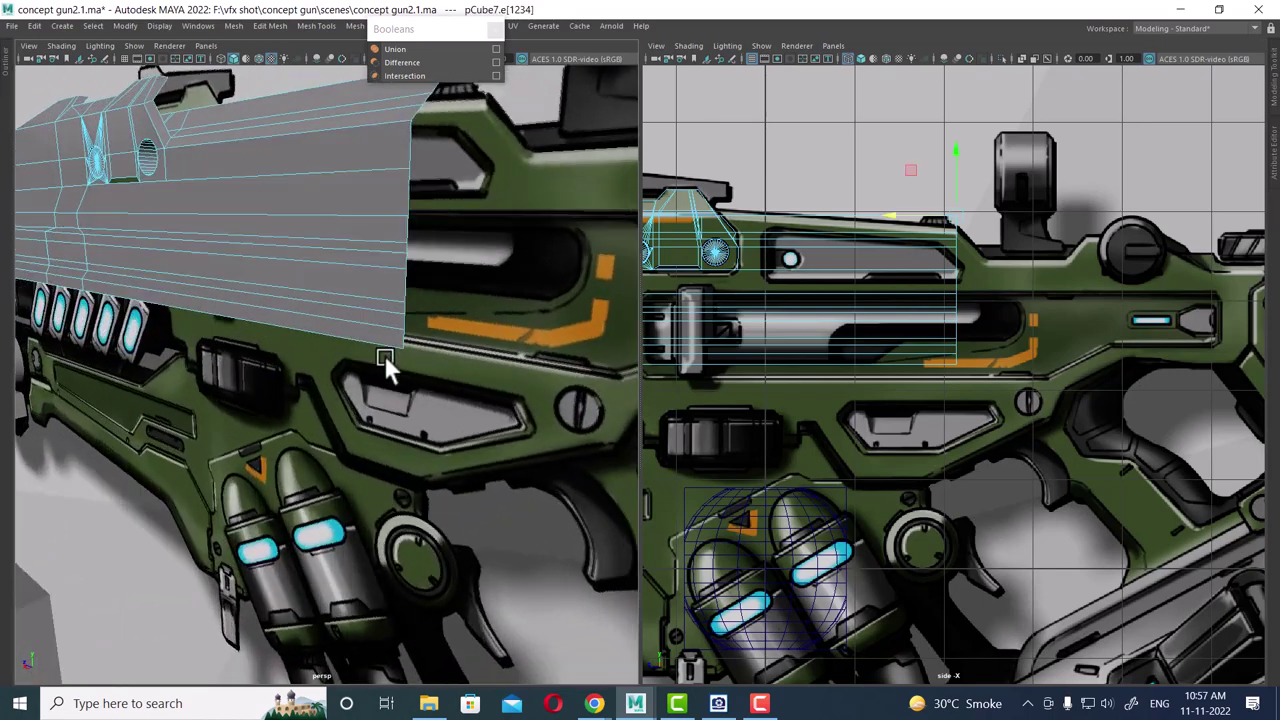
click(400, 335)
alt+drag(473, 309, 466, 334)
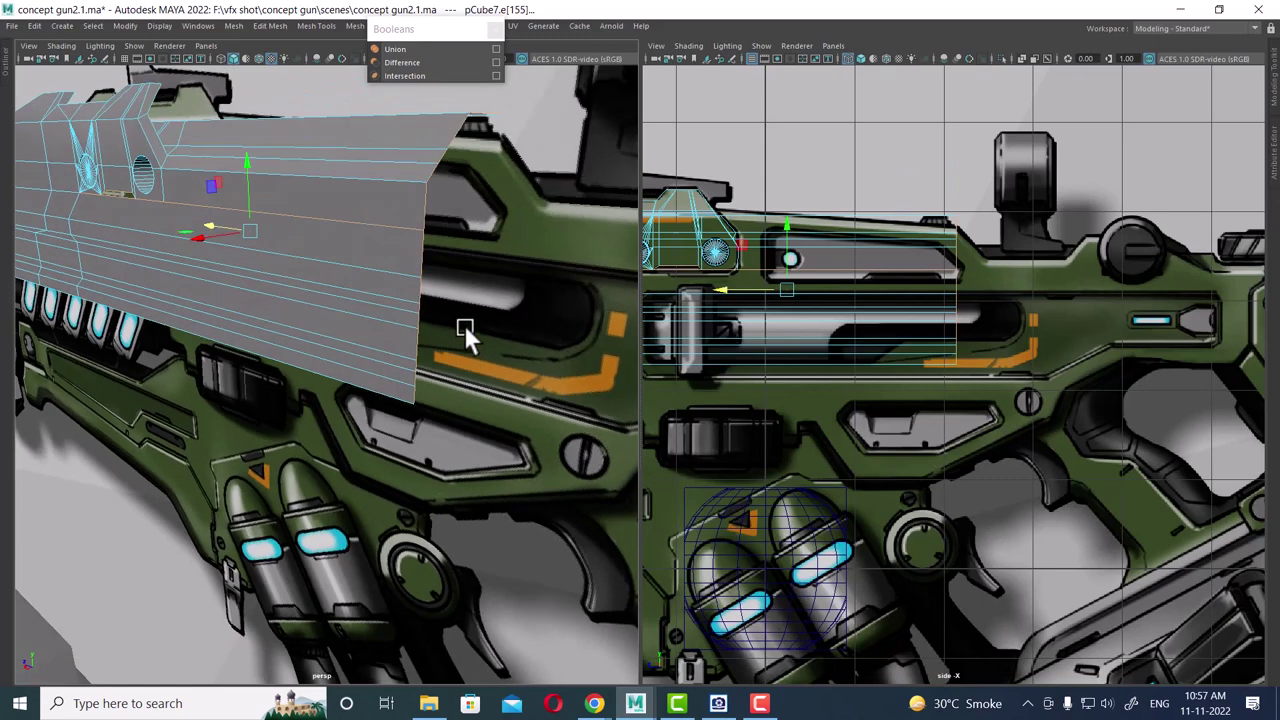
alt+drag(422, 254, 388, 254)
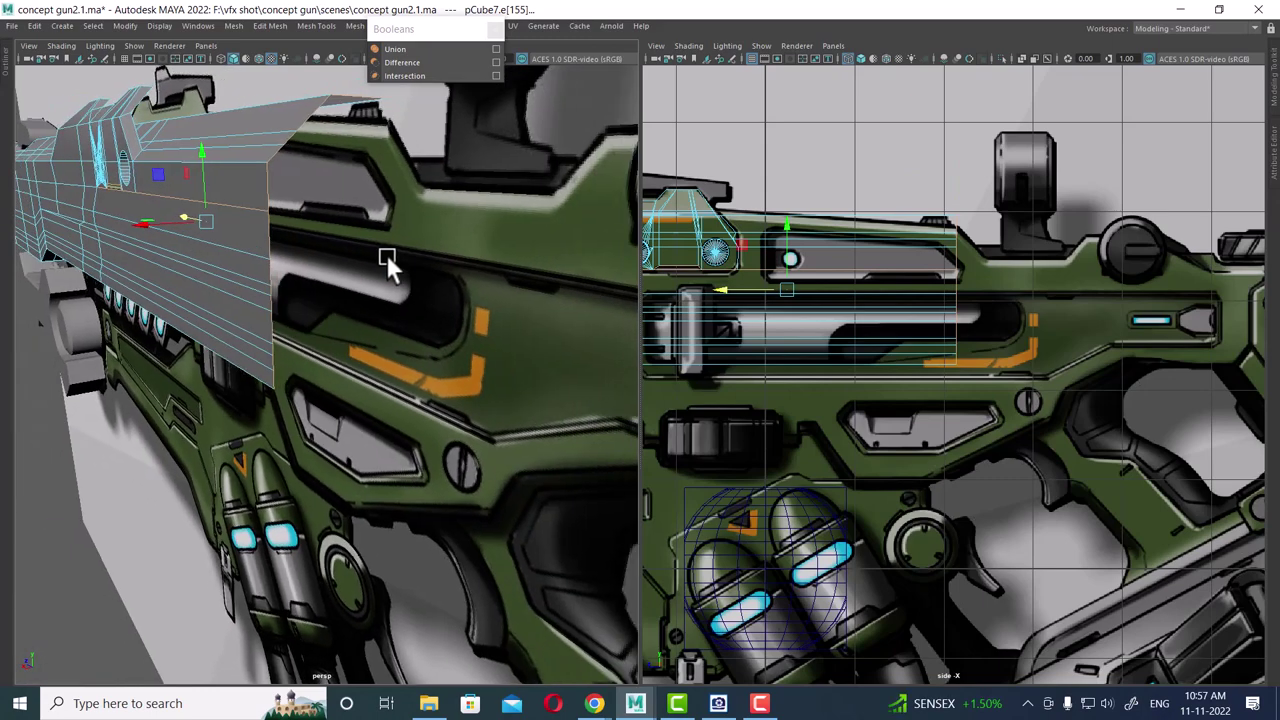
alt+right_drag(386, 254, 479, 264)
alt+drag(479, 264, 397, 298)
scroll(397, 298, up, 3)
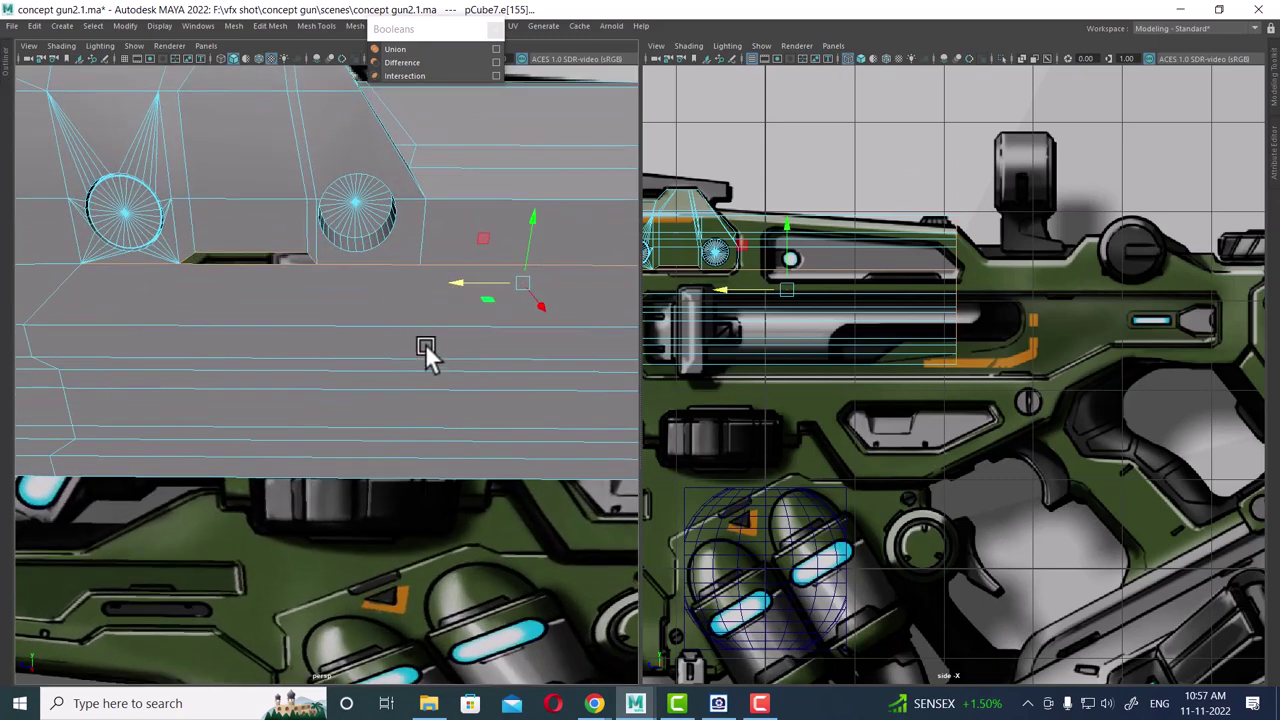
alt+middle_drag(425, 344, 422, 264)
key(F8)
- Insert an edge loop across the barrel and slide it back along X to the slot end
shift+right_drag(495, 256, 414, 275)
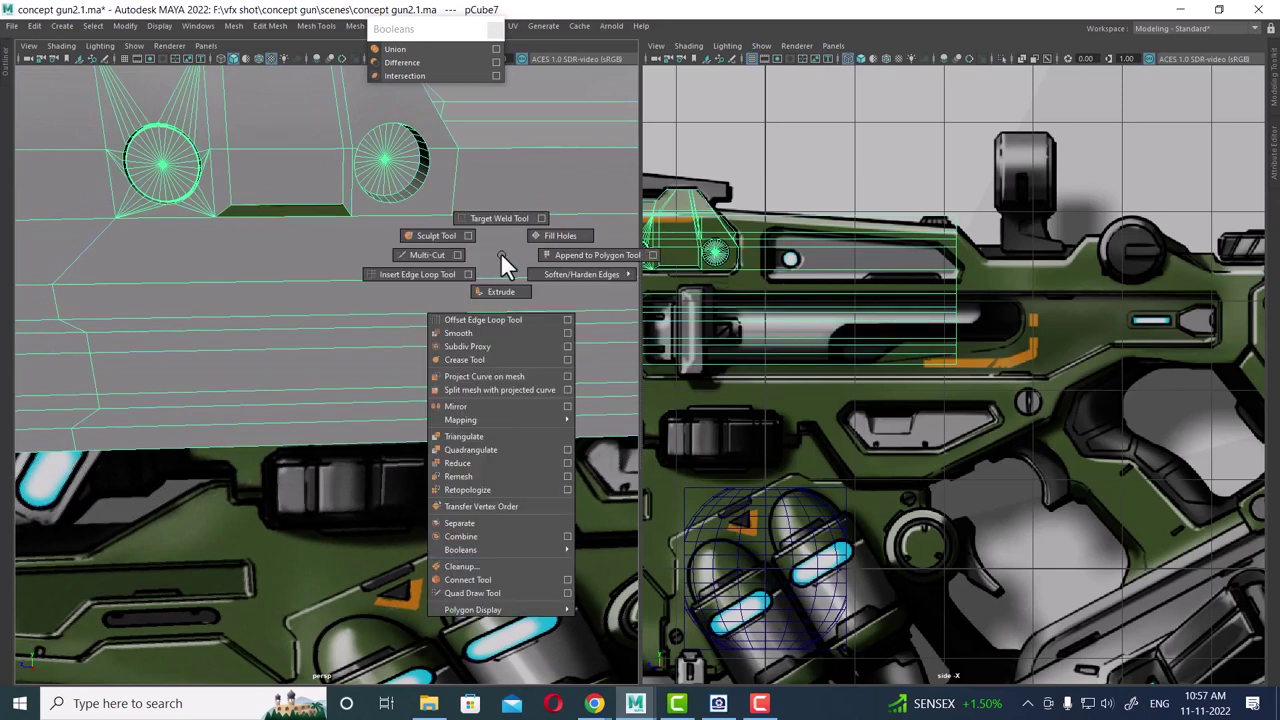
drag(456, 279, 436, 278)
key(w)
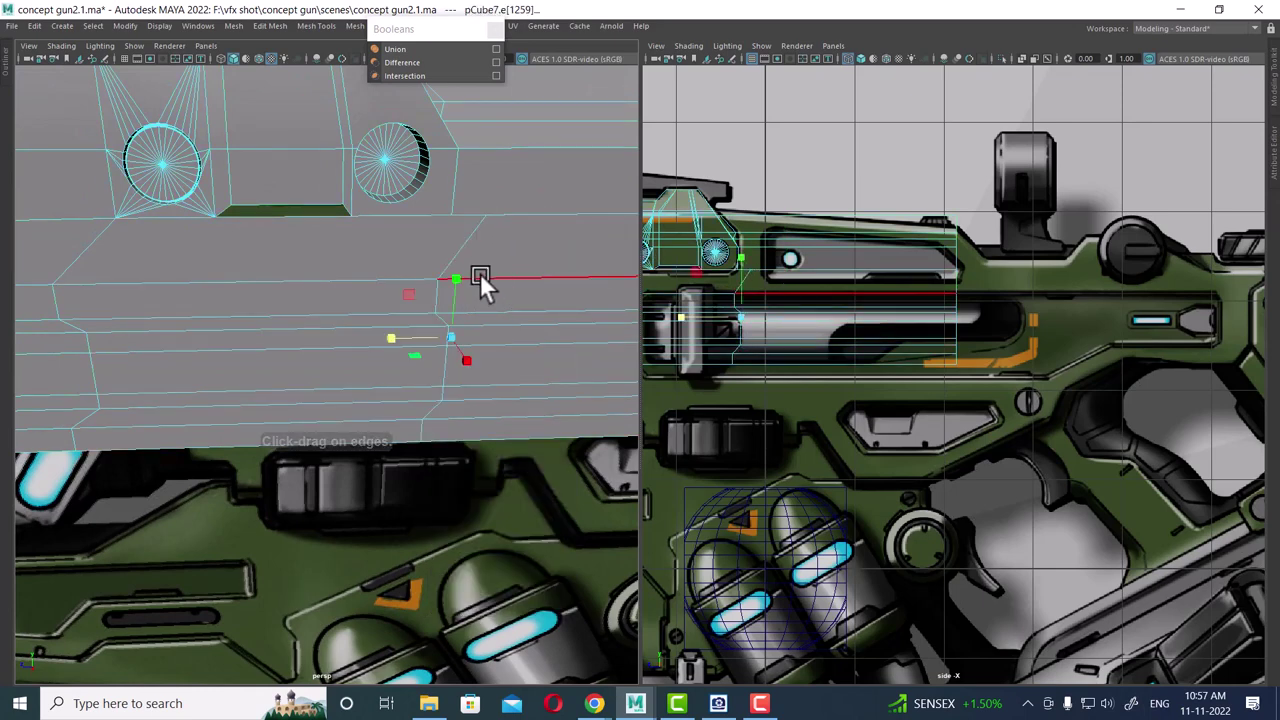
click(383, 332)
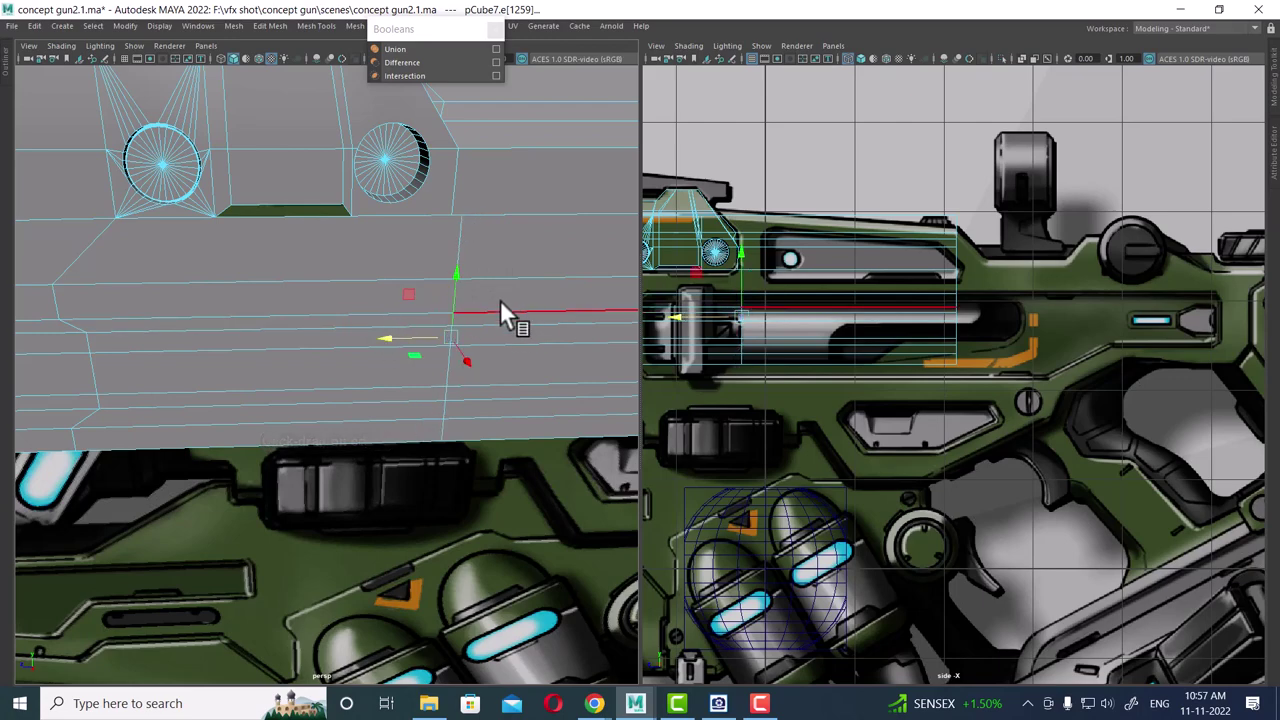
alt+right_drag(500, 300, 616, 341)
scroll(982, 358, up, 3)
scroll(848, 370, up, 2)
scroll(912, 352, up, 2)
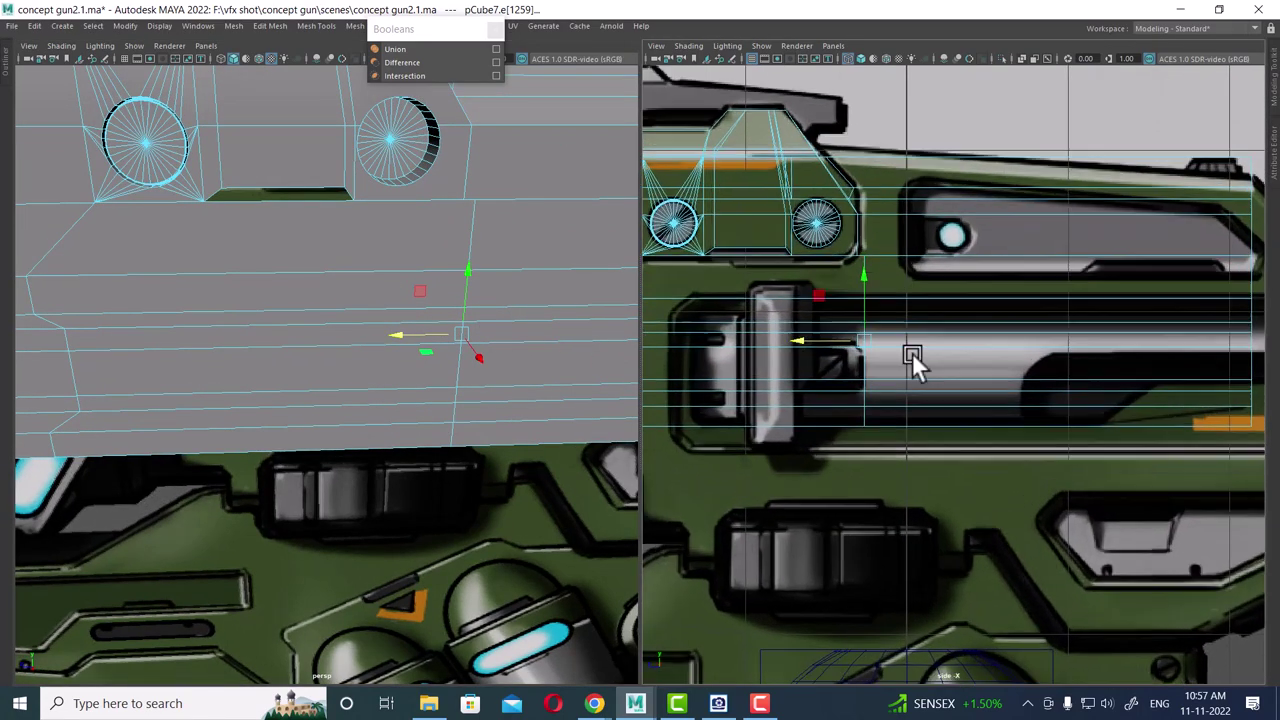
scroll(820, 338, up, 1)
drag(820, 345, 786, 337)
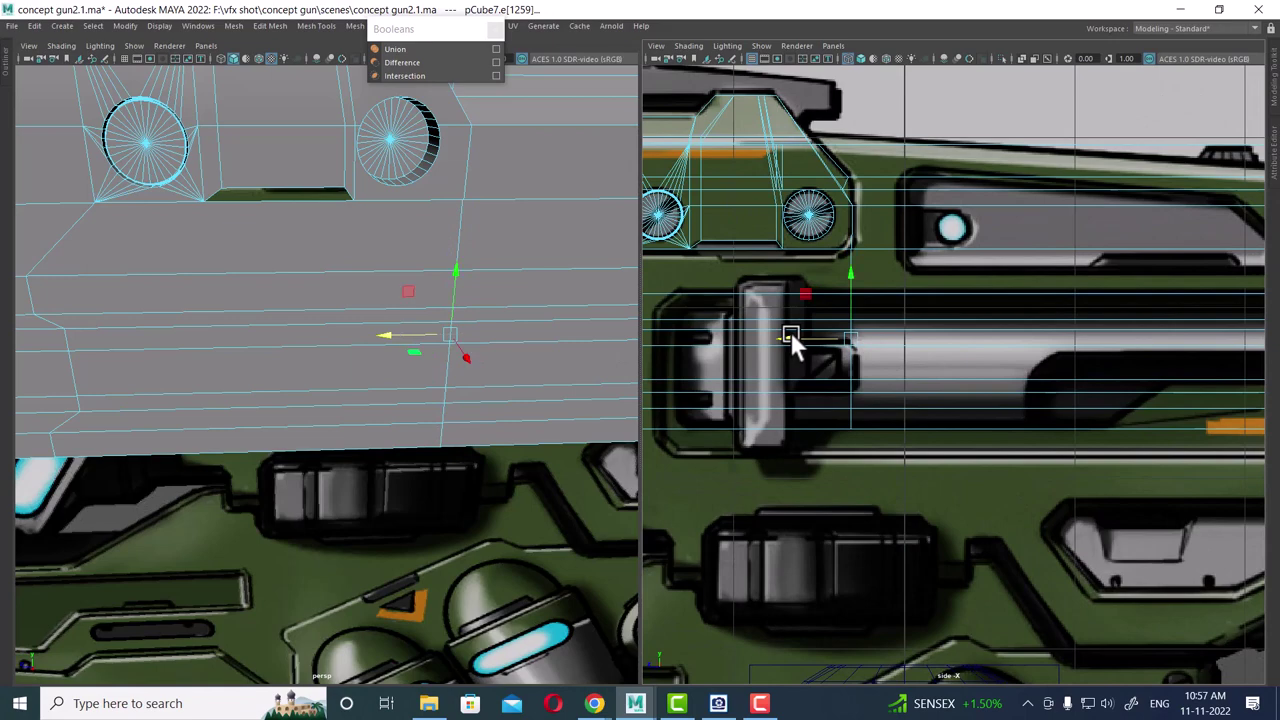
- Switch to vertex mode and select a vertex near the new edge loop
mouse_move(391, 266)
alt+mouse_down()
mouse_move(413, 277)
mouse_move(390, 276)
alt+mouse_up()
right_drag(886, 251, 824, 252)
scroll(850, 265, up, 3)
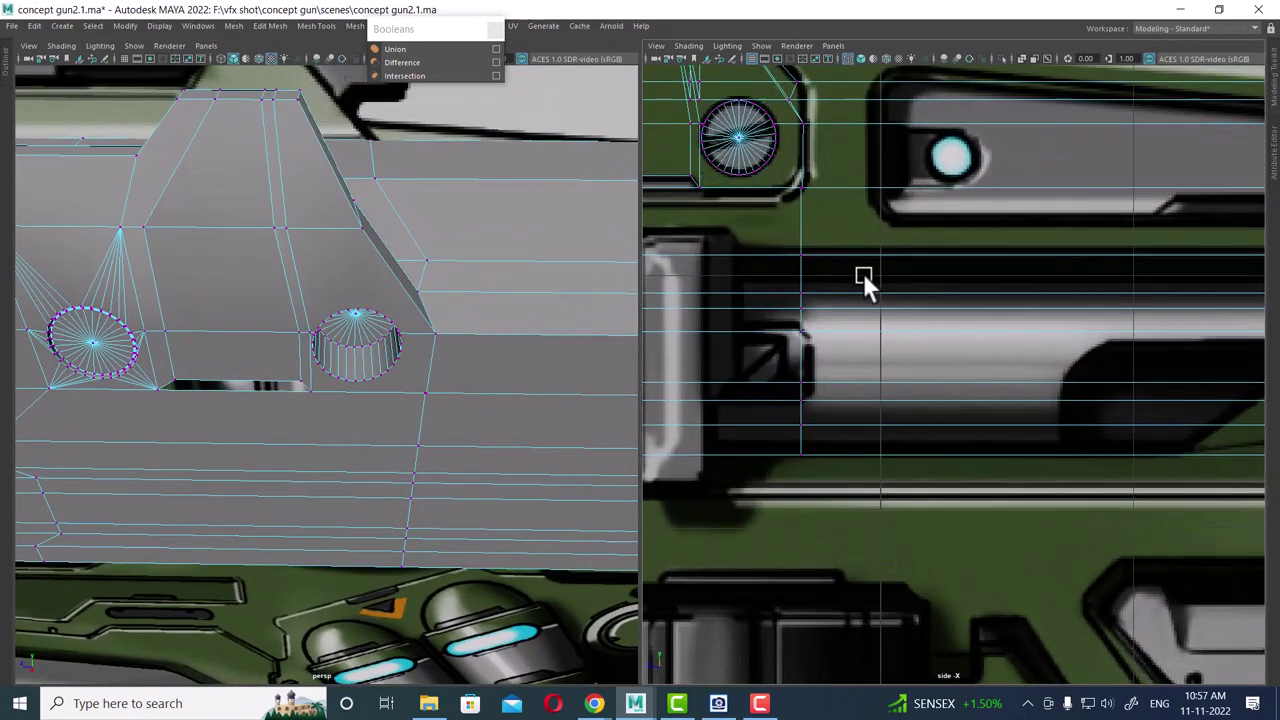
click(815, 177)
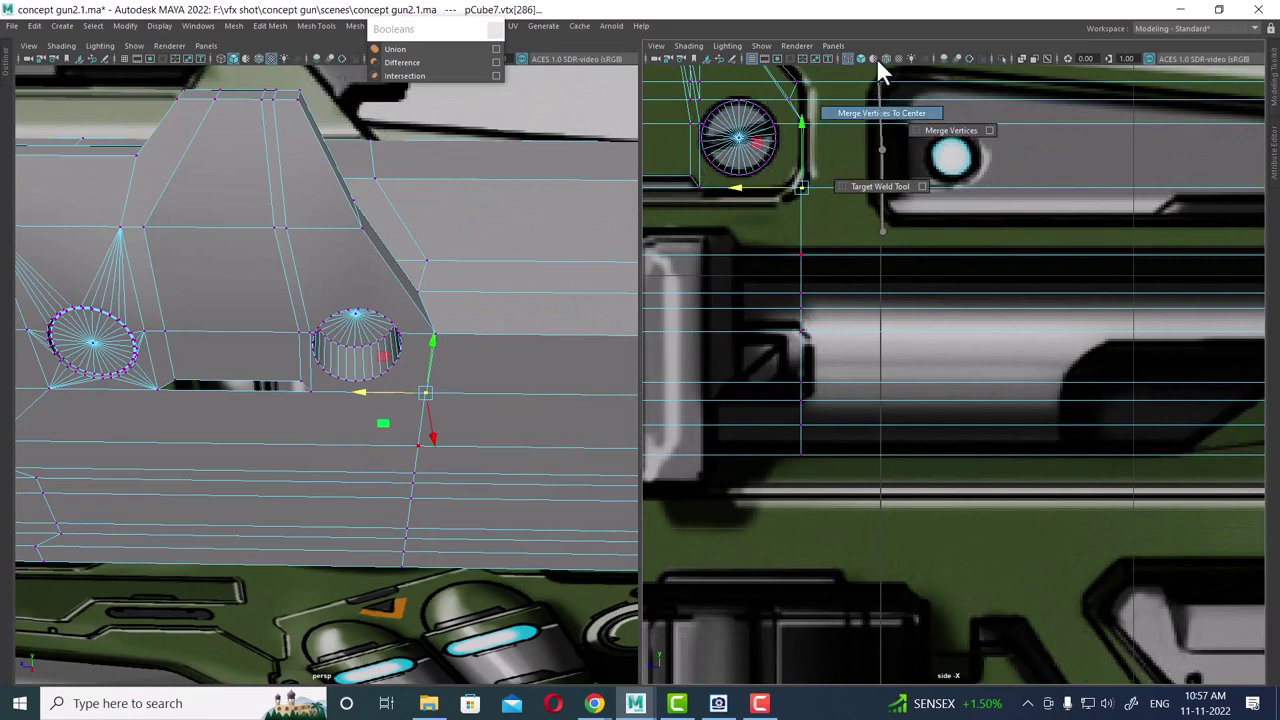
- Select two edges near the barrel's front end in the perspective view
mouse_move(394, 428)
alt+mouse_down()
mouse_move(306, 380)
mouse_move(300, 354)
alt+mouse_up()
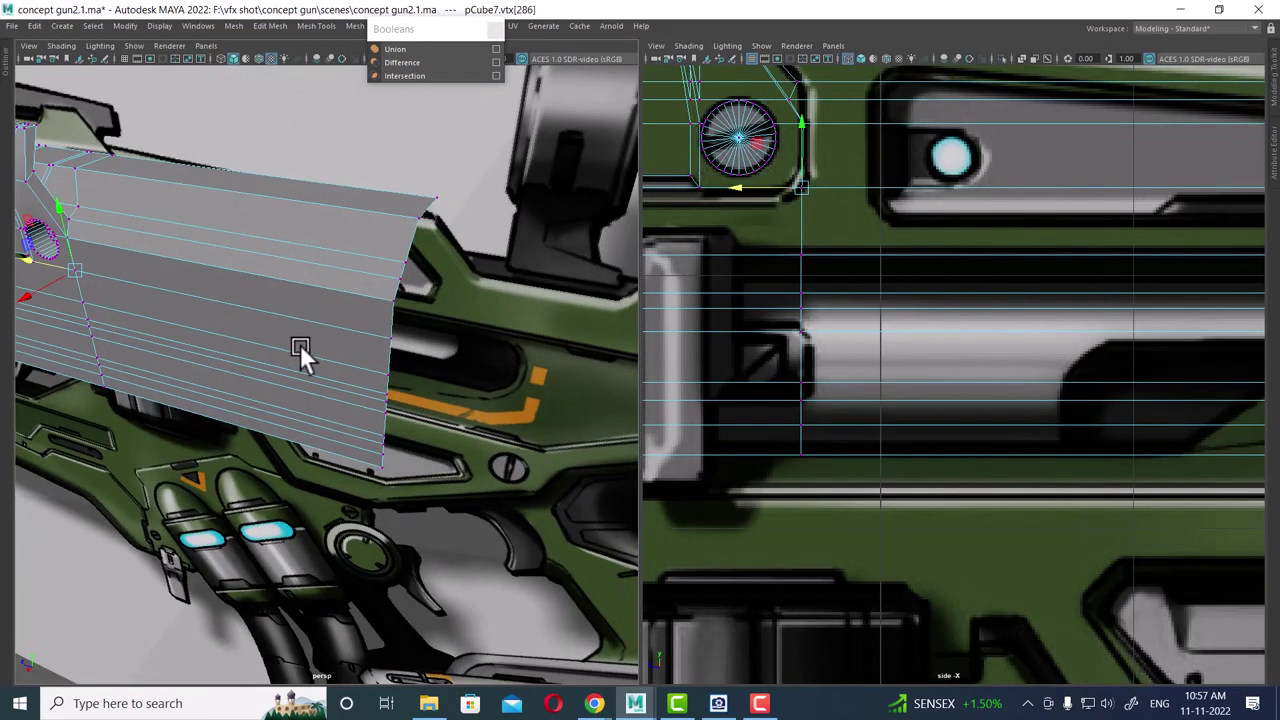
alt+drag(314, 170, 383, 243)
click(383, 243)
mouse_move(343, 329)
alt+mouse_down()
mouse_move(360, 443)
mouse_move(369, 332)
alt+mouse_up()
click(372, 324)
alt+drag(414, 387, 400, 374)
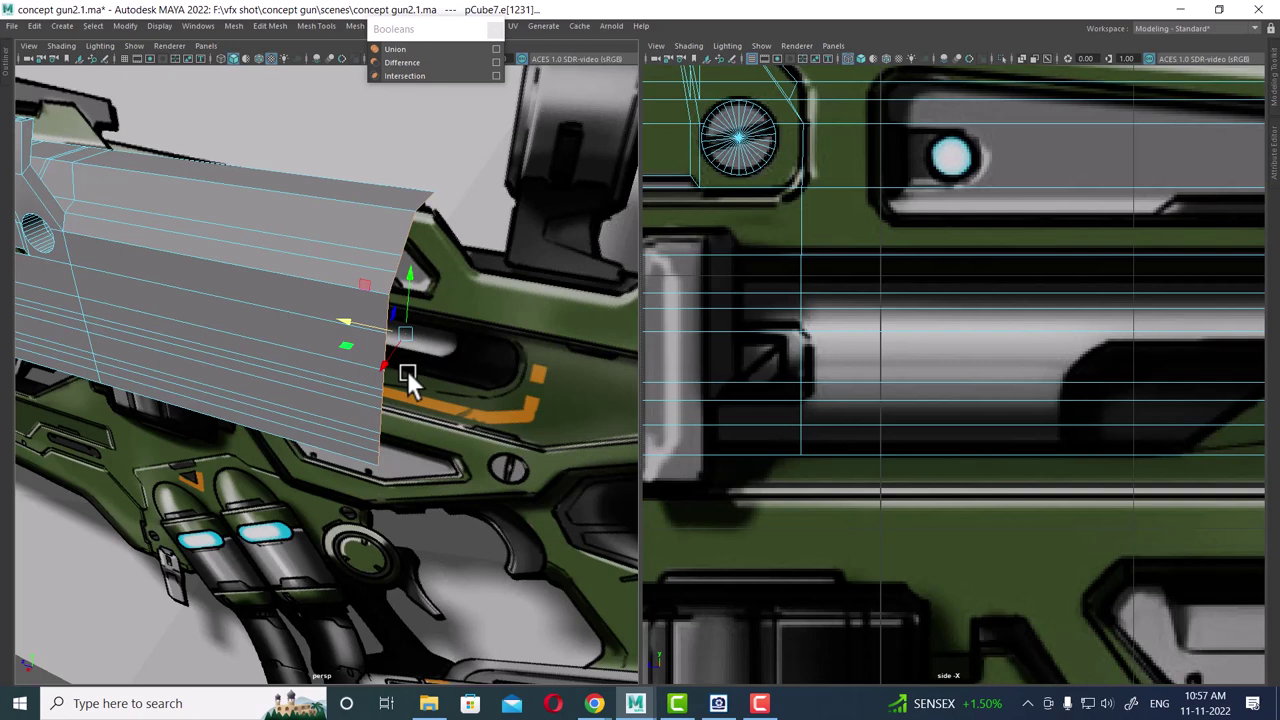
- Select the top front corner vertices of the barrel in vertex mode
scroll(1050, 371, down, 5)
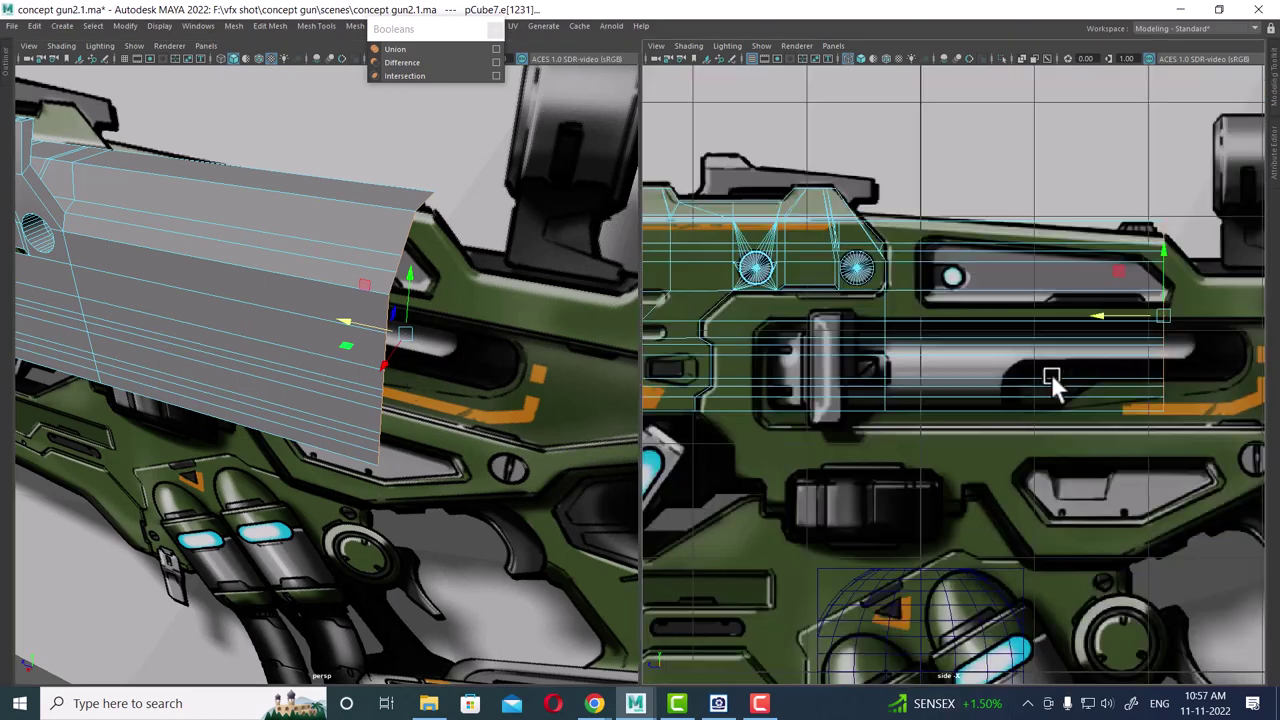
scroll(999, 330, down, 2)
scroll(1003, 338, up, 2)
scroll(1042, 428, up, 1)
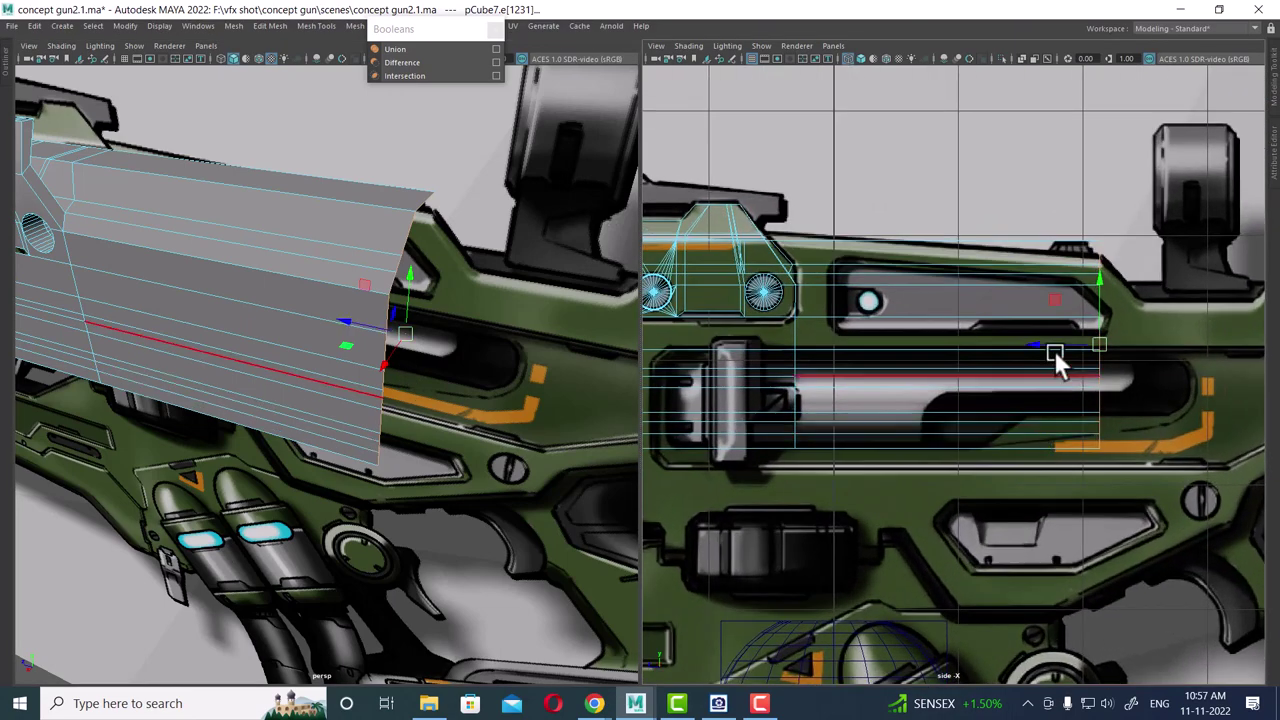
mouse_move(1054, 350)
alt+middle_down()
mouse_move(1023, 363)
mouse_move(1001, 316)
alt+middle_up()
scroll(1001, 316, up, 1)
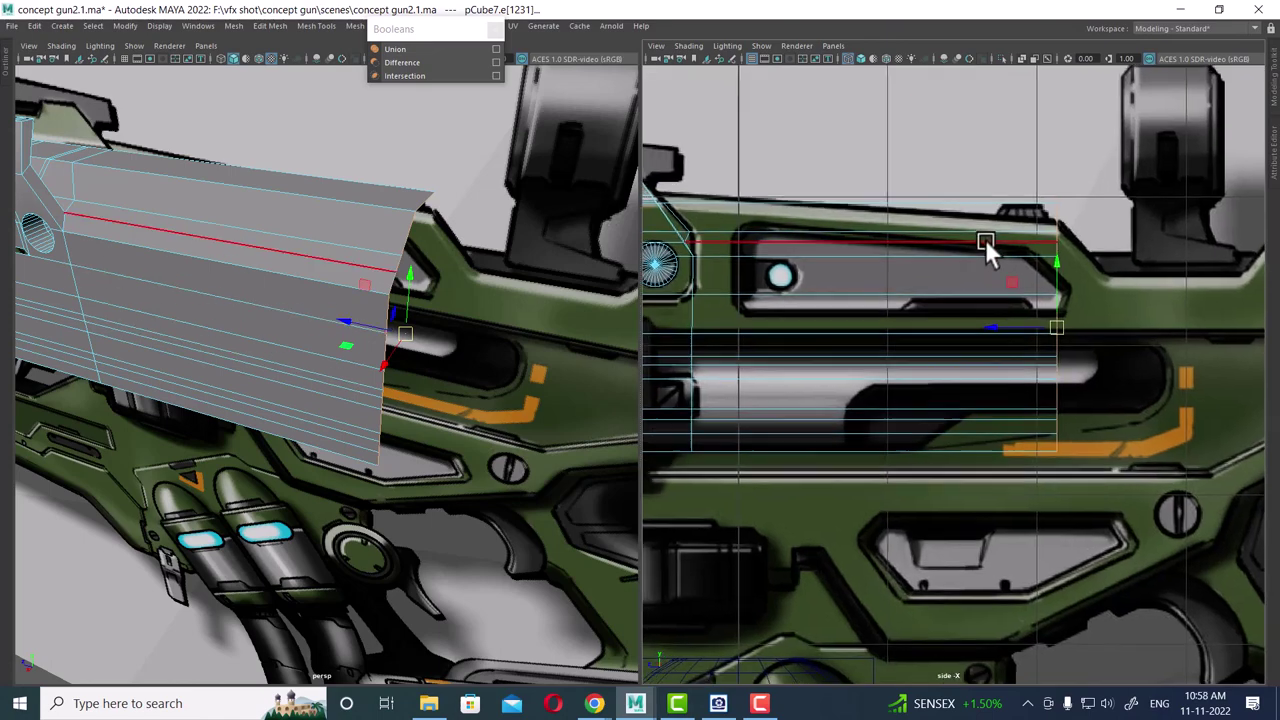
alt+middle_drag(985, 245, 1037, 273)
right_drag(981, 245, 457, 277)
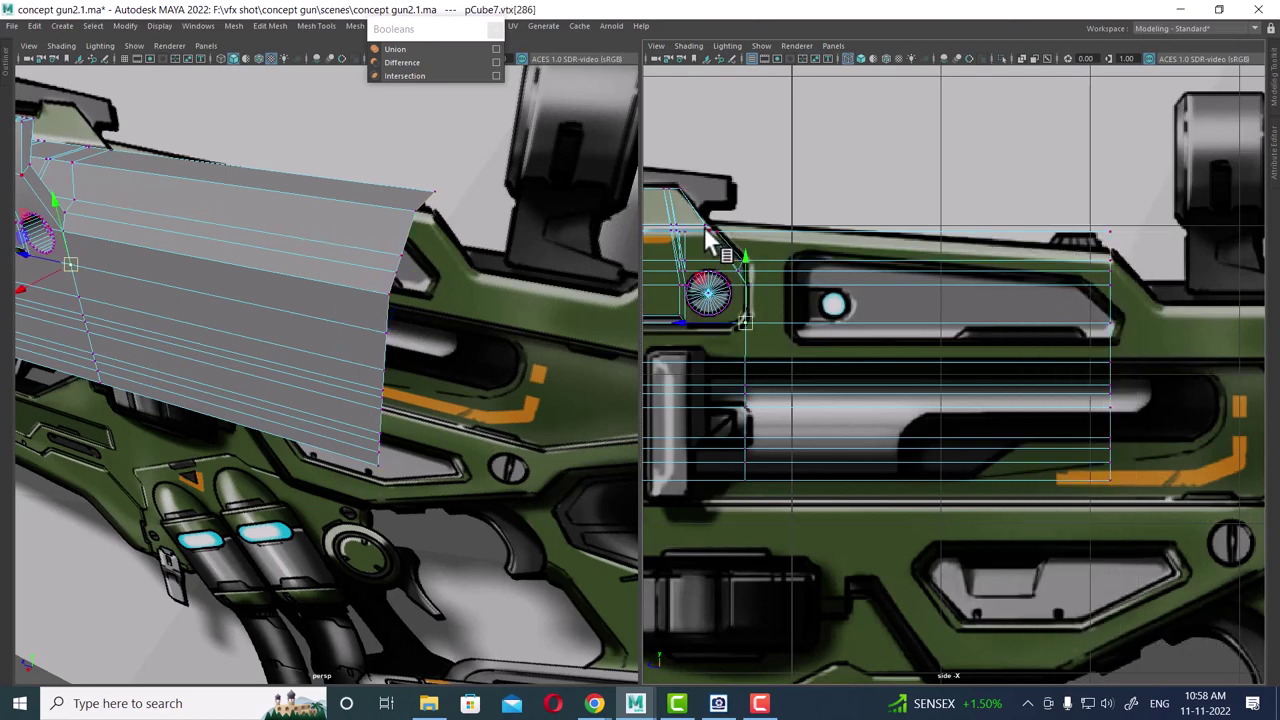
mouse_move(276, 226)
alt+mouse_down()
mouse_move(515, 205)
mouse_move(466, 282)
alt+mouse_up()
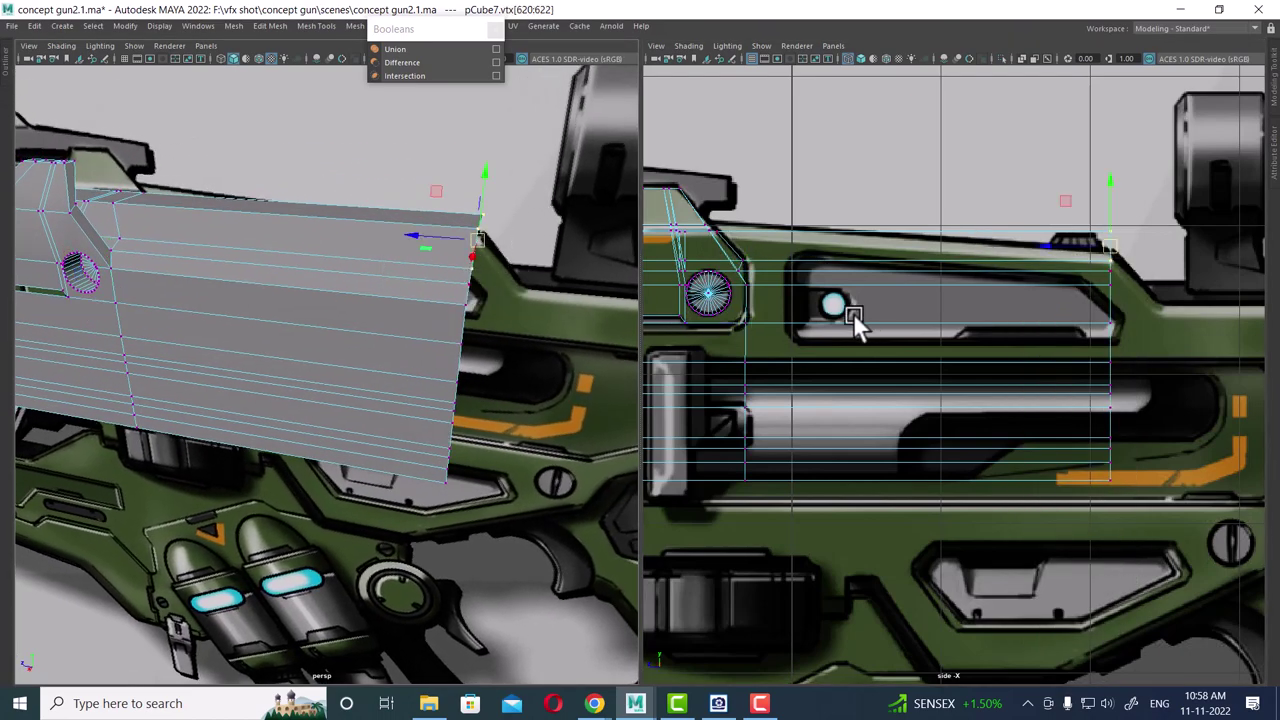
alt+drag(380, 306, 320, 287)
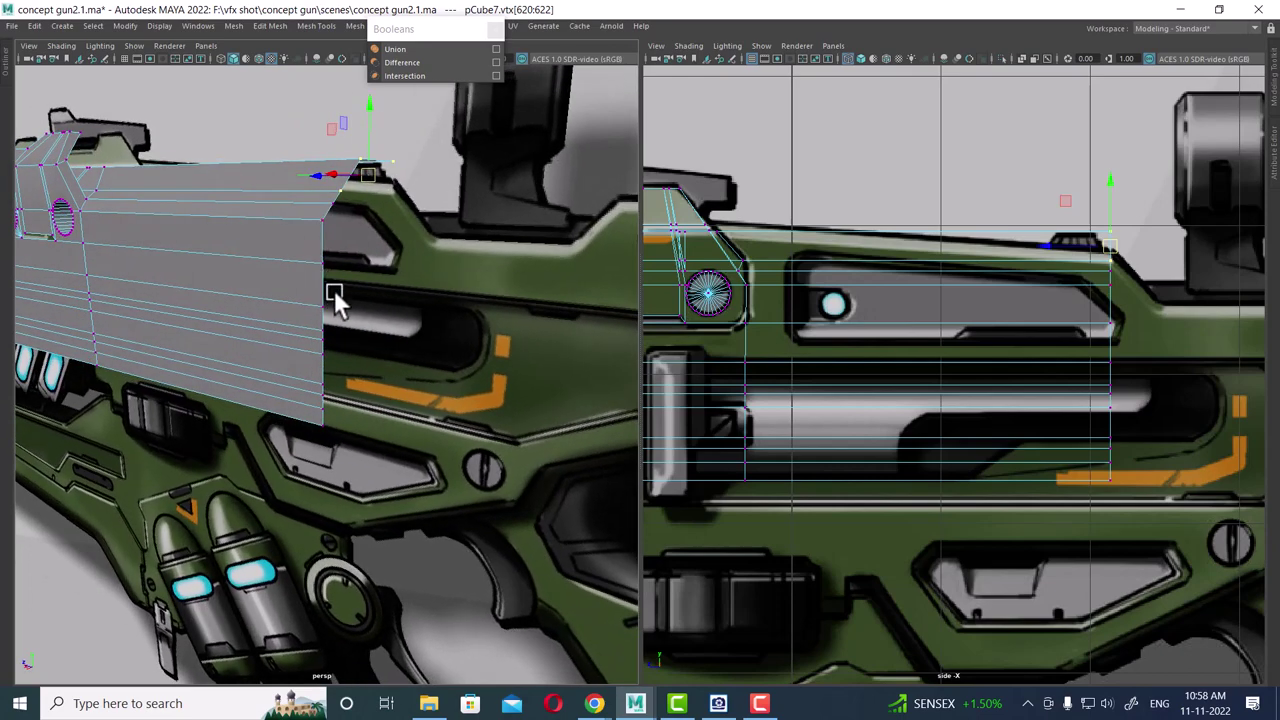
- Cycle the viewport lighting modes and show the barrel with textured shading
key(7)
key(5)
key(7)
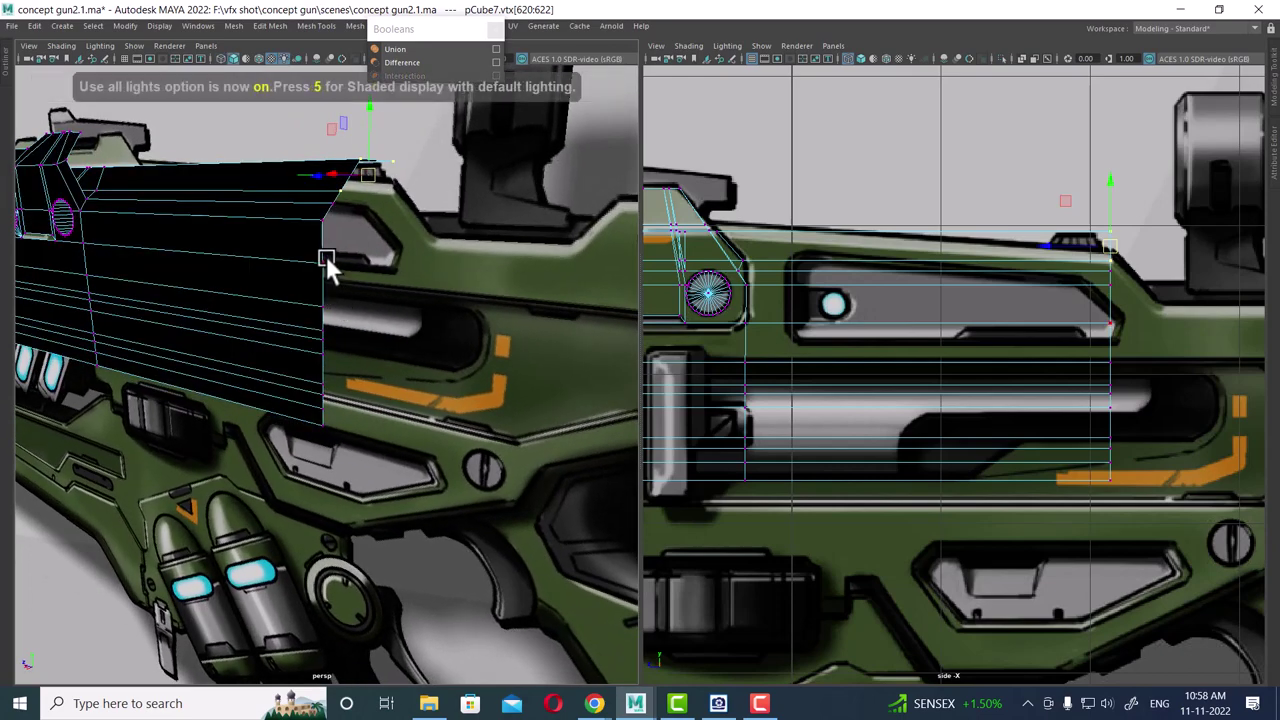
key(5)
key(6)
- Select the barrel's top front corner vertices in the side view and lower them to slope the tip
right_drag(263, 237, 469, 242)
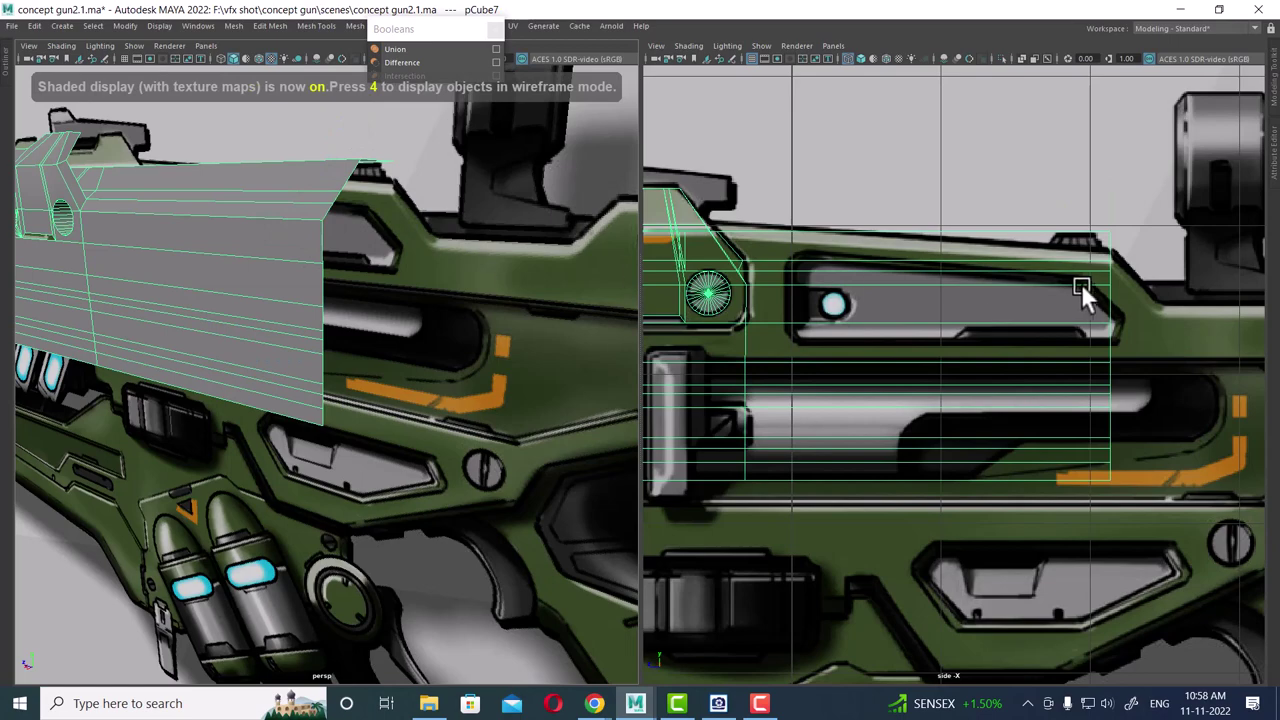
key(6)
mouse_move(790, 289)
alt+right_down()
mouse_move(1124, 359)
mouse_move(833, 330)
alt+right_up()
right_drag(1134, 271, 1001, 249)
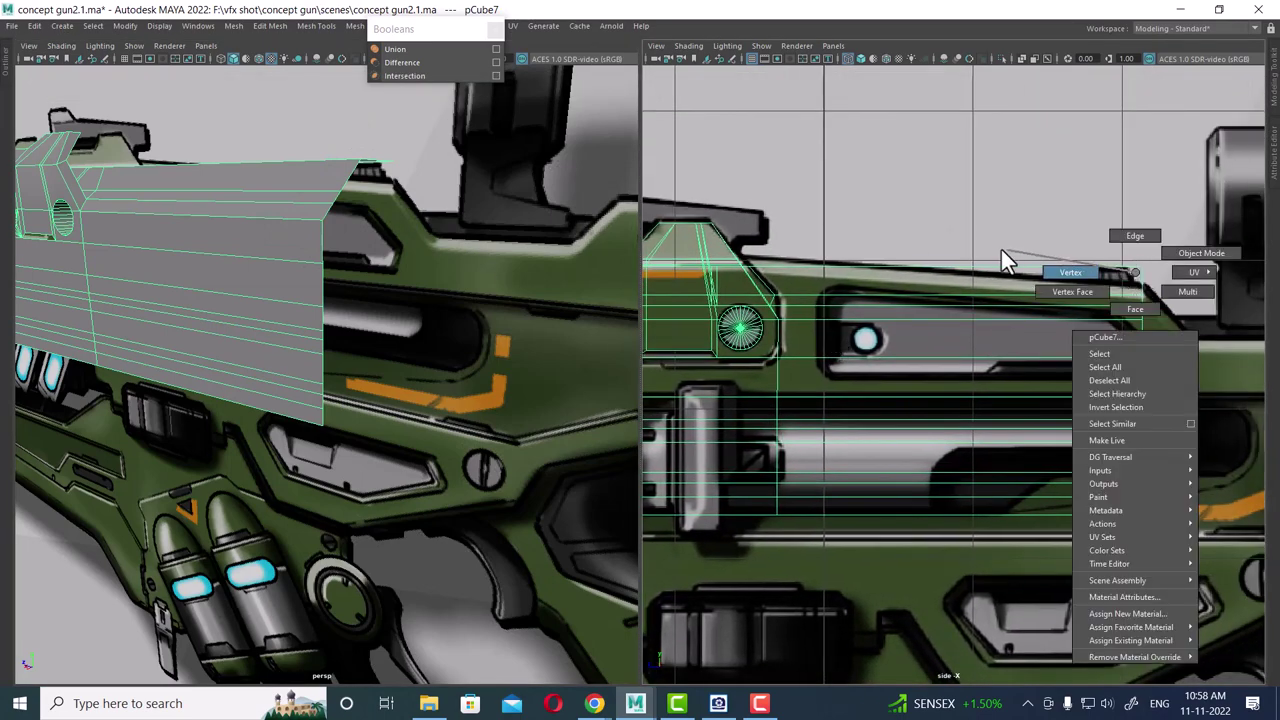
mouse_move(1125, 300)
mouse_down()
mouse_move(1167, 250)
mouse_move(1115, 329)
mouse_up()
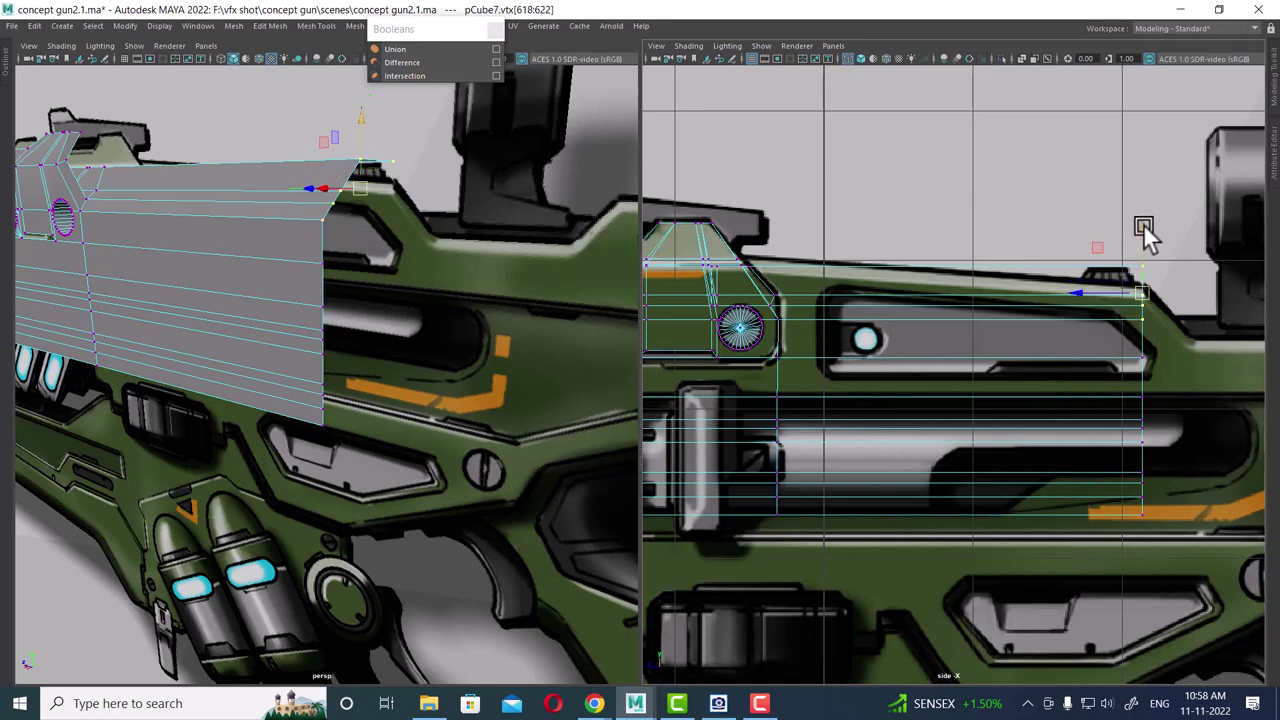
mouse_move(1143, 234)
mouse_down()
mouse_move(1160, 280)
mouse_move(1159, 249)
mouse_up()
- Inspect the sloped tip from several angles, then return the barrel to object selection
alt+drag(600, 260, 546, 289)
alt+drag(417, 317, 451, 360)
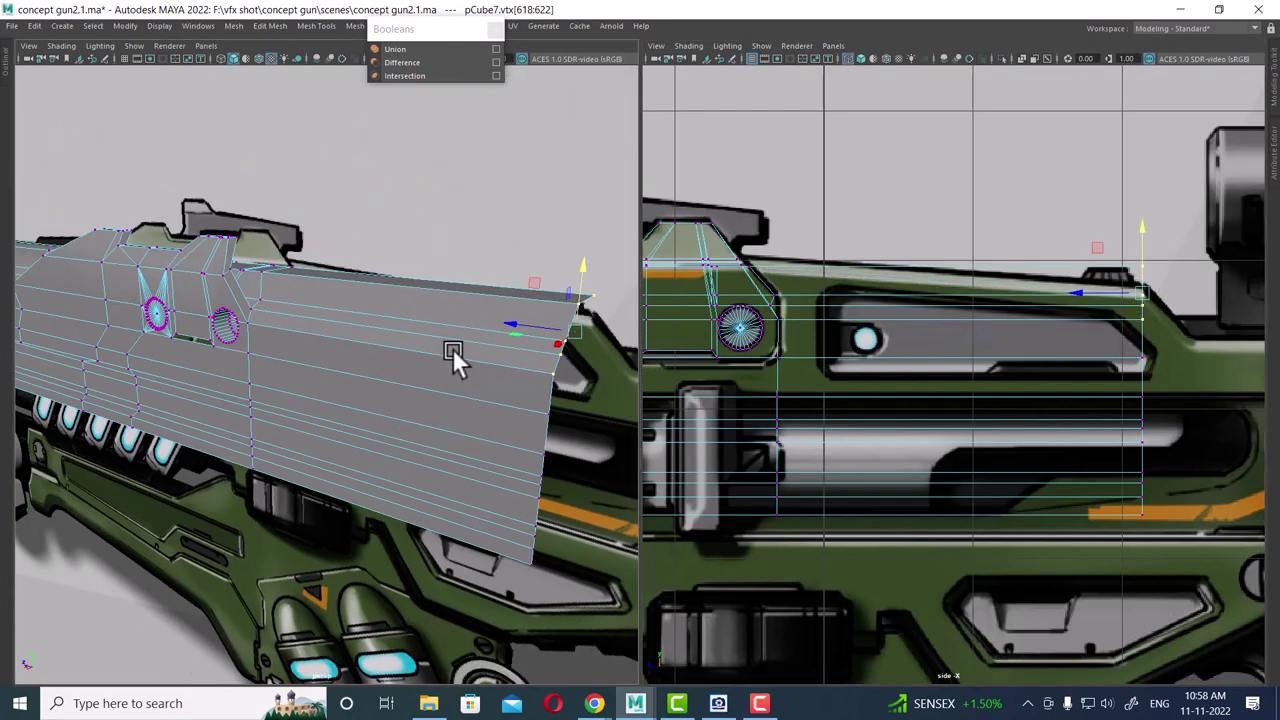
mouse_move(832, 318)
alt+middle_down()
mouse_move(966, 309)
mouse_move(905, 318)
mouse_move(943, 320)
alt+middle_up()
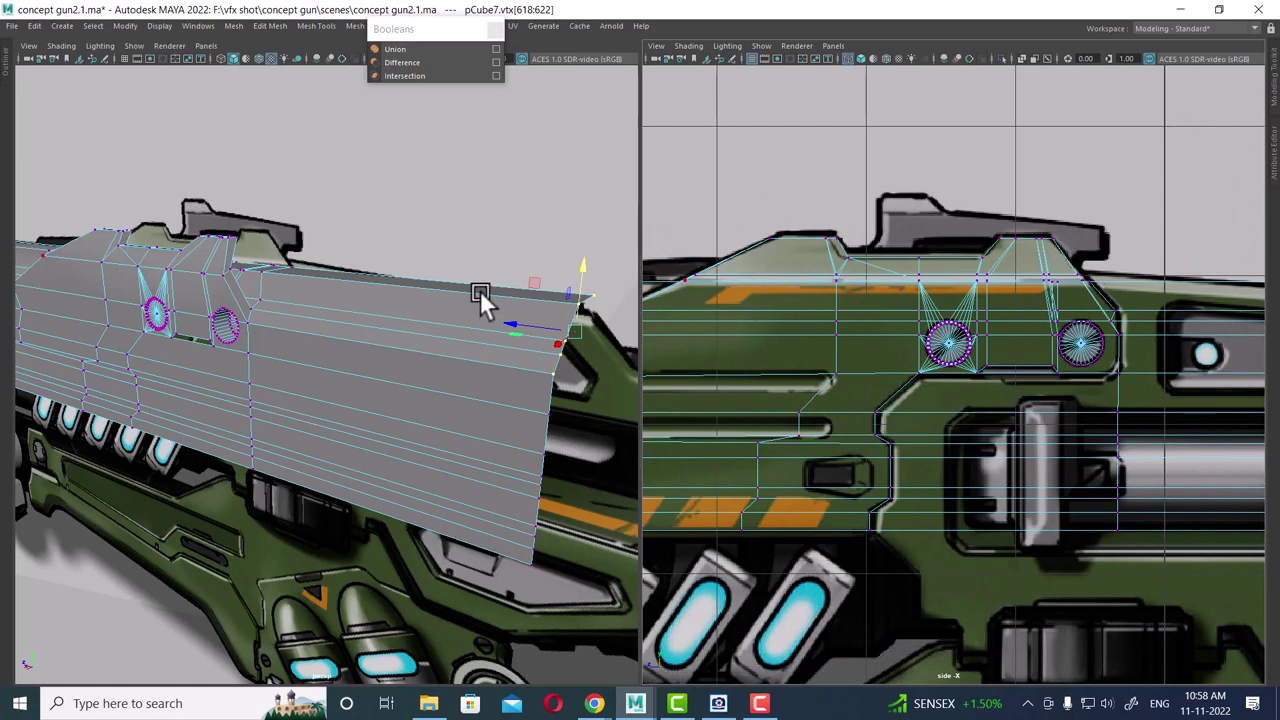
alt+drag(187, 295, 277, 297)
scroll(1000, 314, down, 2)
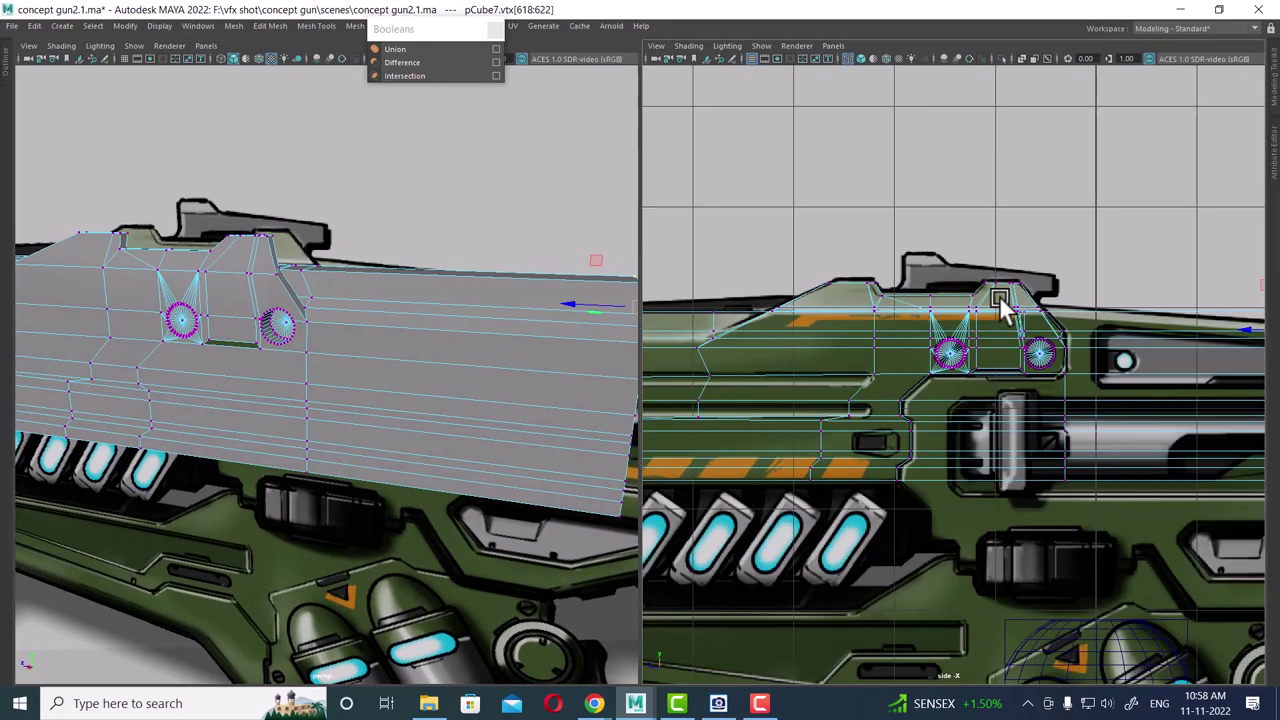
alt+middle_drag(1073, 340, 1000, 343)
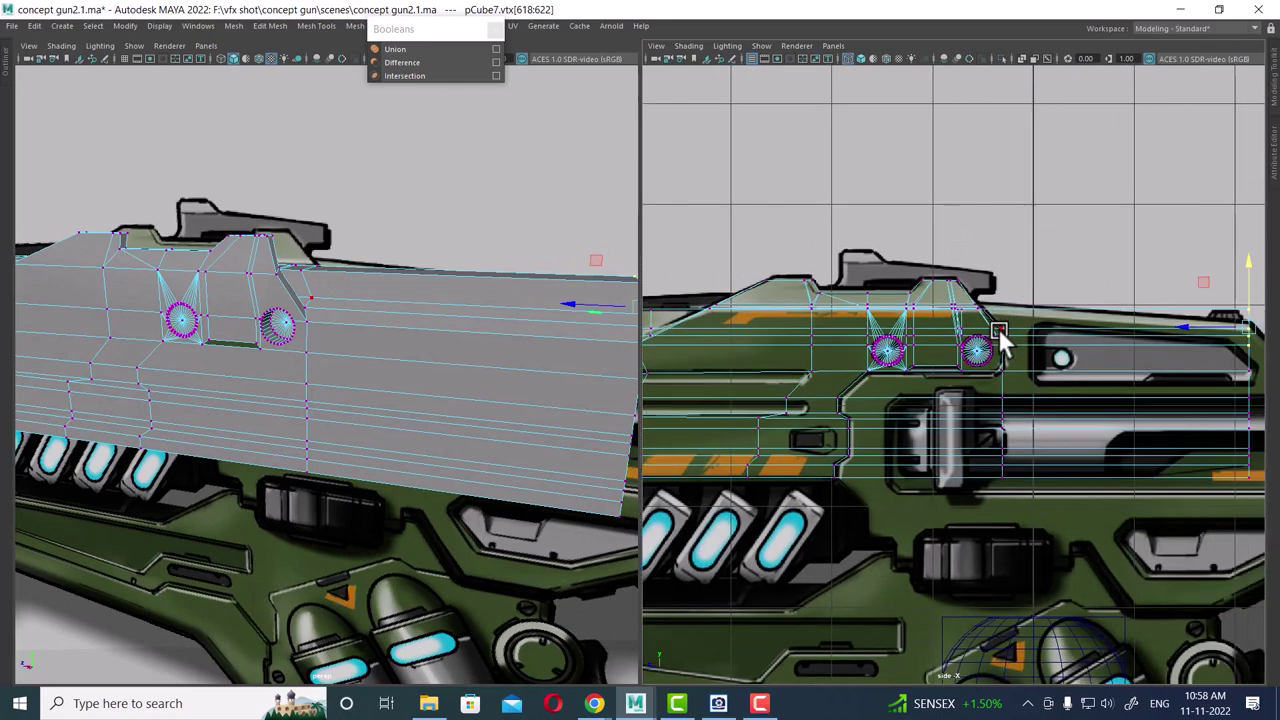
scroll(943, 366, up, 2)
scroll(960, 329, up, 2)
scroll(940, 343, up, 1)
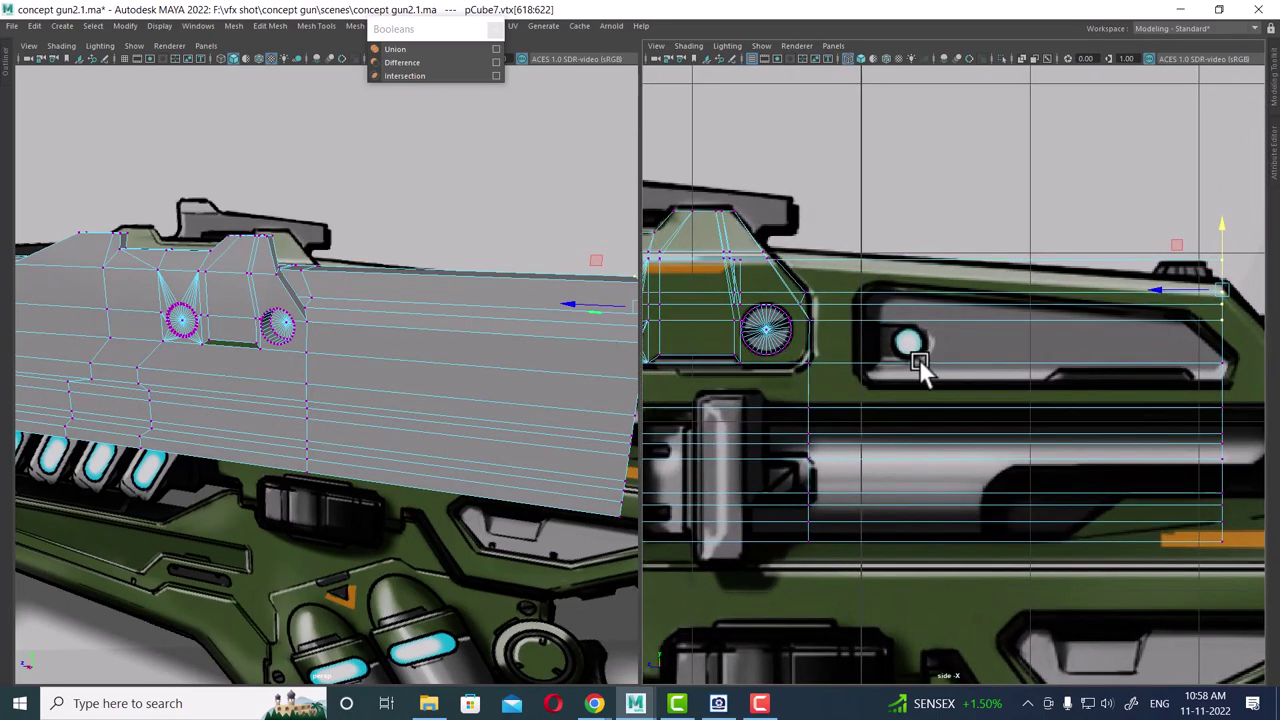
mouse_move(420, 282)
alt+mouse_down()
mouse_move(284, 283)
mouse_move(349, 343)
mouse_move(335, 340)
alt+mouse_up()
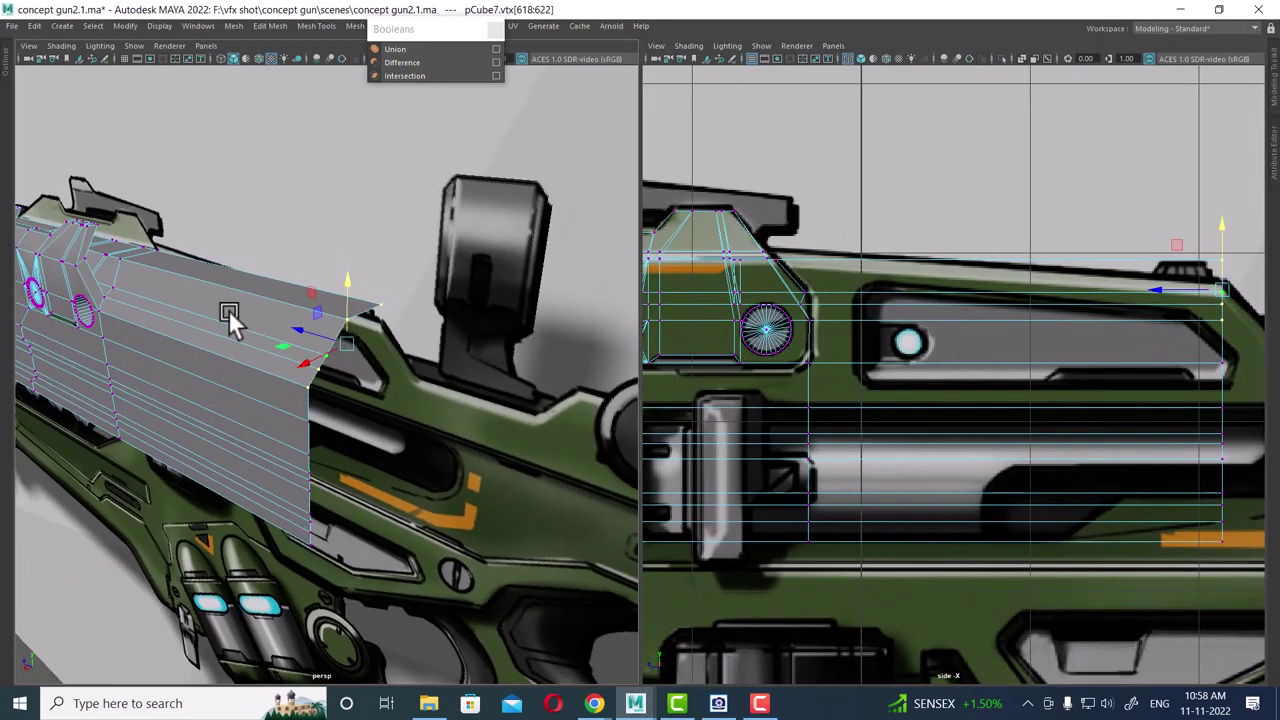
key(F8)
right_drag(231, 298, 257, 571)
mouse_move(227, 666)
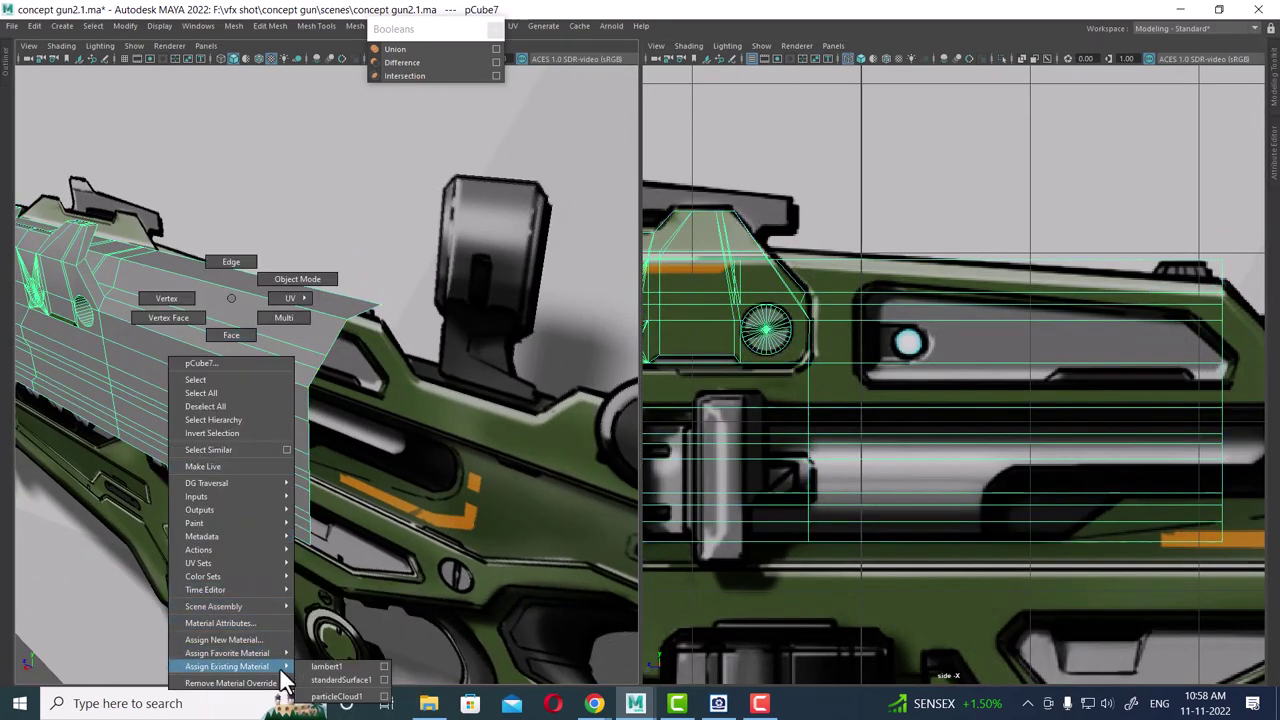
- Open pCube7's Attribute Editor beside the viewports and orbit around the barrel
click(369, 596)
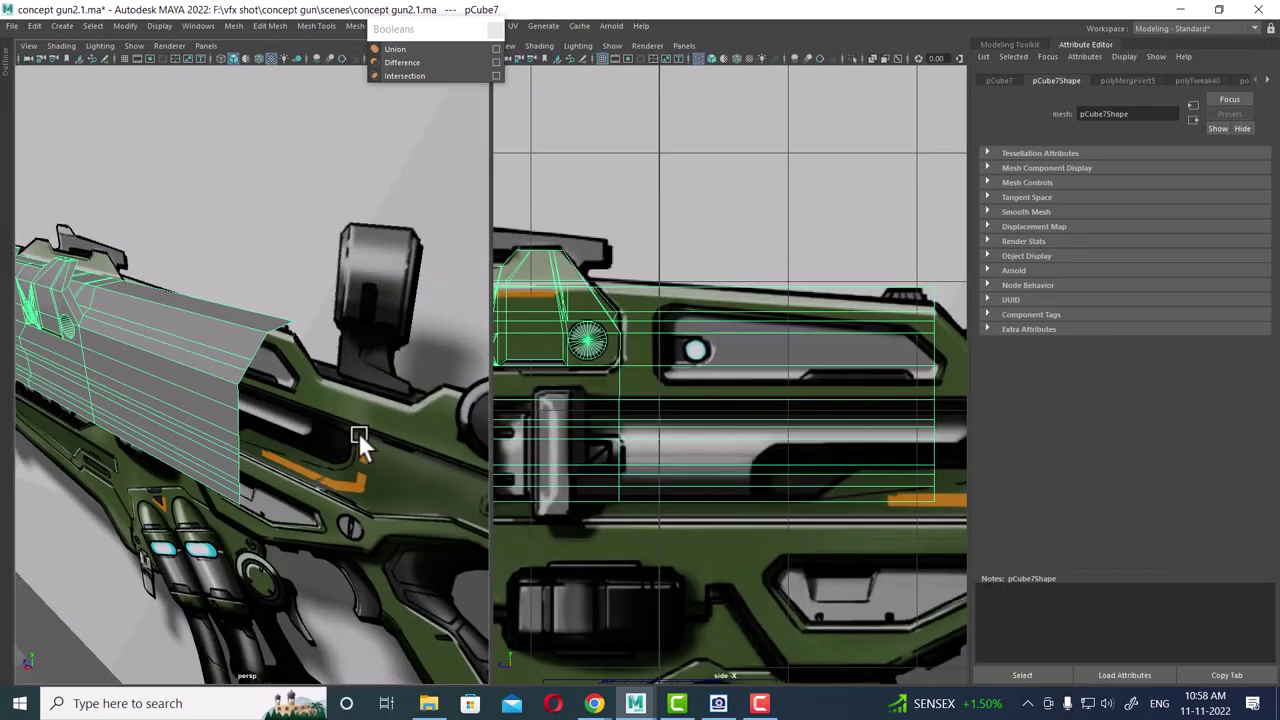
mouse_move(358, 432)
alt+mouse_down()
mouse_move(443, 424)
mouse_move(428, 457)
mouse_move(197, 463)
alt+mouse_up()
scroll(820, 304, up, 3)
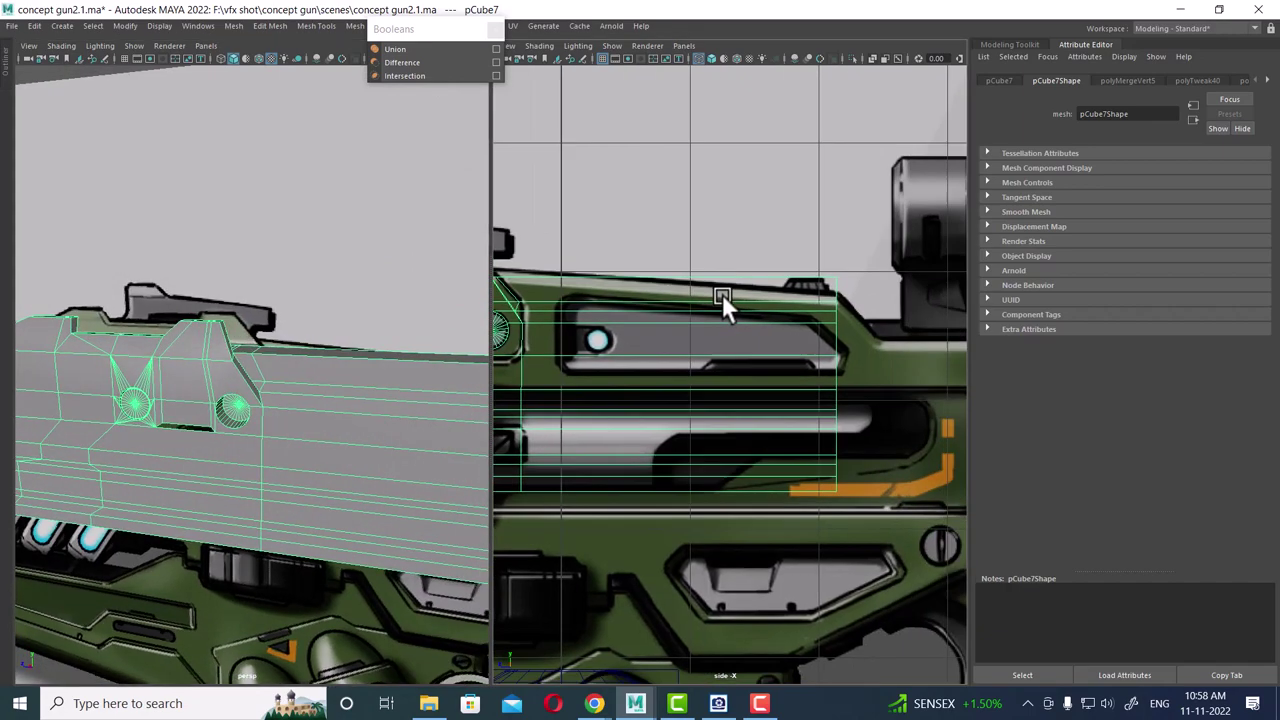
scroll(795, 322, up, 2)
scroll(798, 323, down, 3)
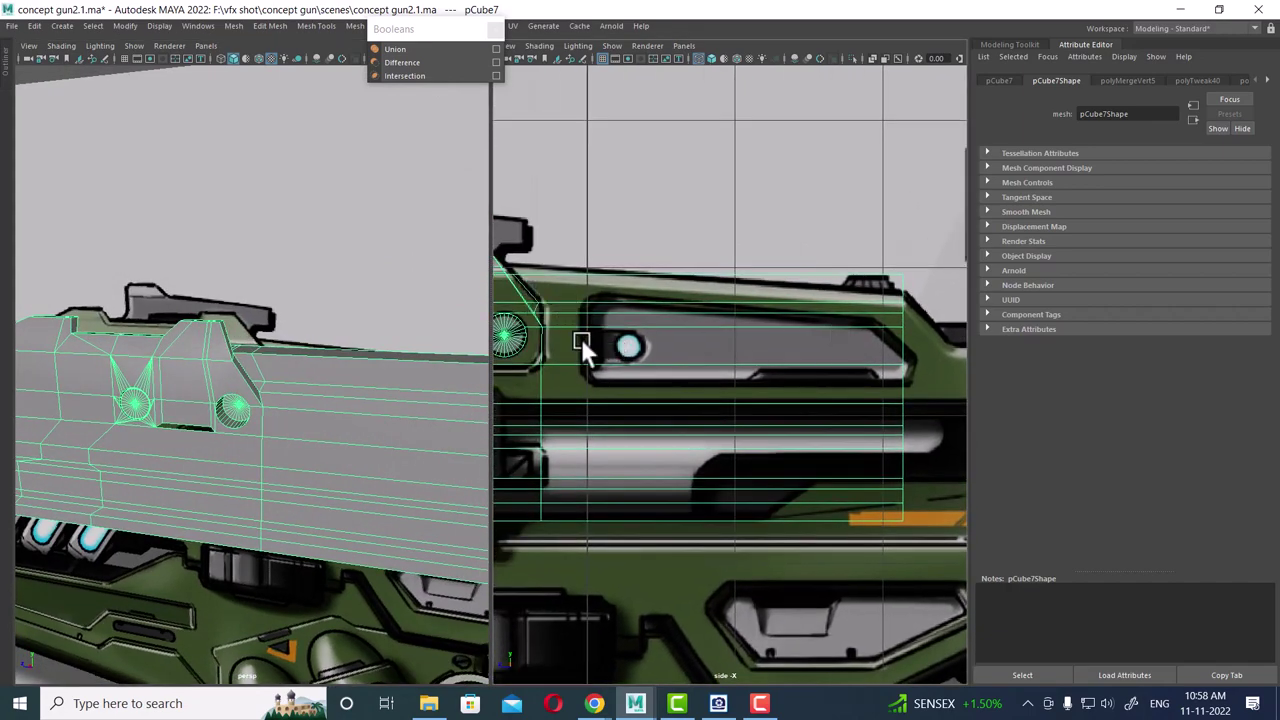
scroll(620, 360, down, 3)
scroll(700, 440, down, 1)
- Bring up the rifle reference in ACDSee, restore it to a smaller window over Maya, and zoom it
click(763, 705)
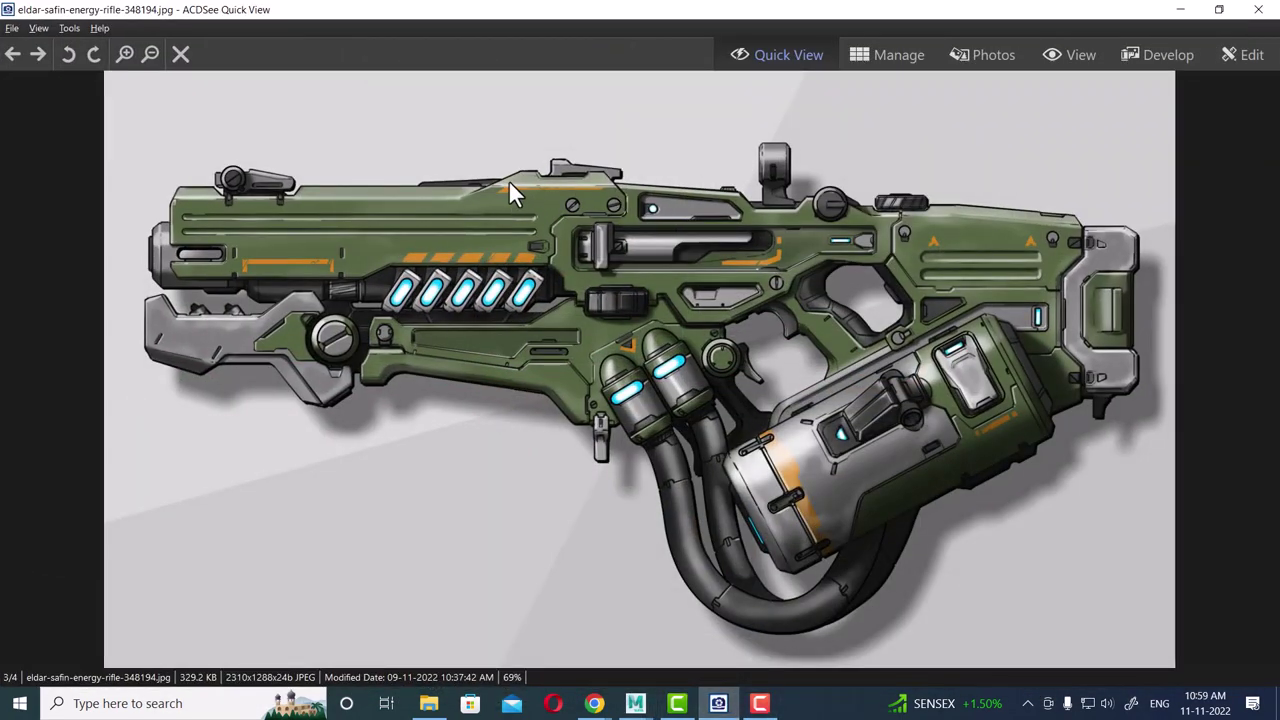
mouse_move(560, 9)
mouse_down()
mouse_move(567, 33)
mouse_move(687, 55)
mouse_up()
mouse_move(201, 463)
alt+mouse_down()
mouse_move(297, 434)
mouse_move(254, 429)
mouse_move(297, 466)
mouse_move(340, 455)
alt+mouse_up()
click(762, 322)
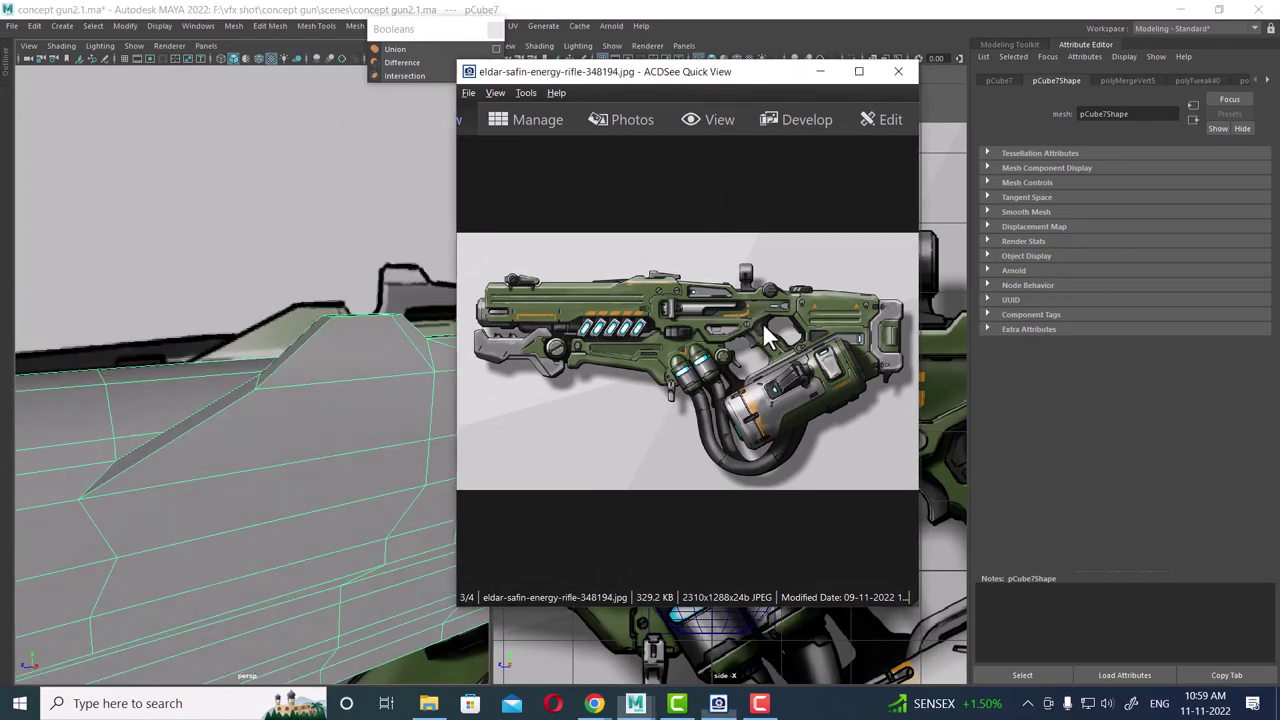
scroll(762, 322, up, 3)
- Insert an edge loop across the barrel and select edges on its top
mouse_move(385, 413)
alt+mouse_down()
mouse_move(159, 423)
mouse_move(243, 449)
mouse_move(343, 388)
alt+mouse_up()
click(191, 416)
click(184, 414)
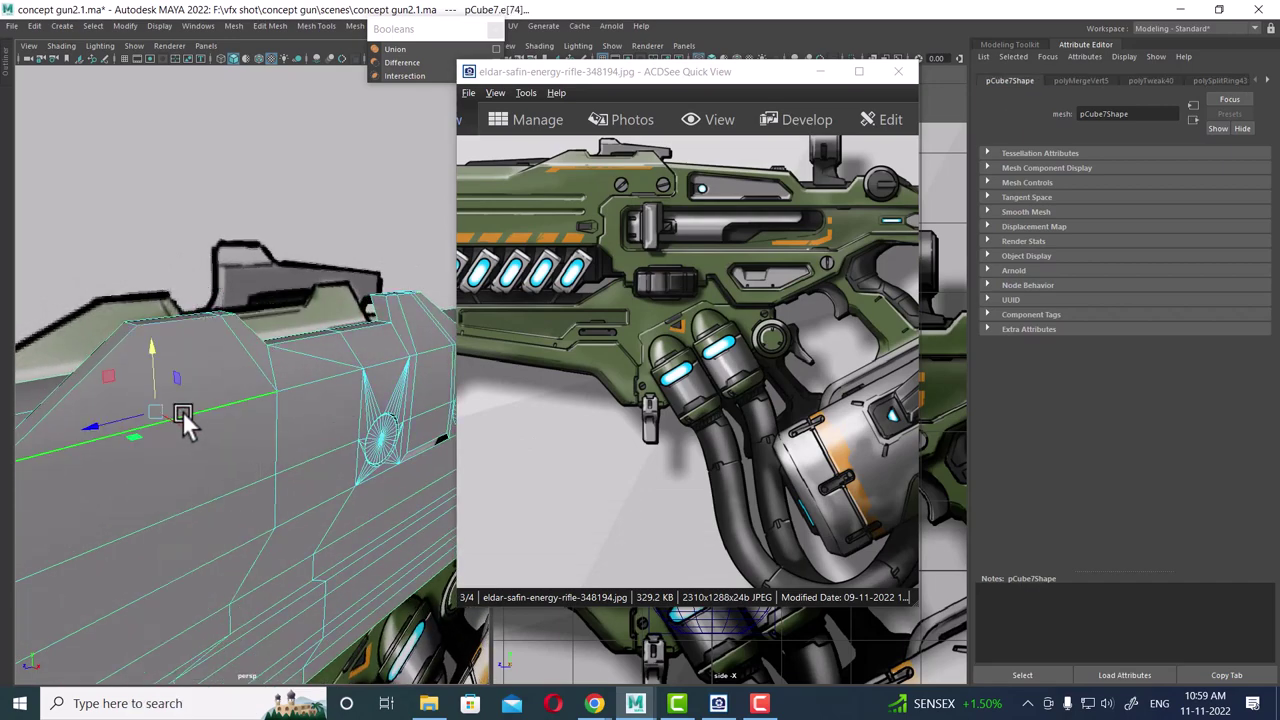
mouse_move(182, 411)
alt+mouse_down()
mouse_move(259, 450)
mouse_move(157, 456)
mouse_move(171, 431)
mouse_move(240, 425)
alt+mouse_up()
click(171, 400)
scroll(164, 352, up, 3)
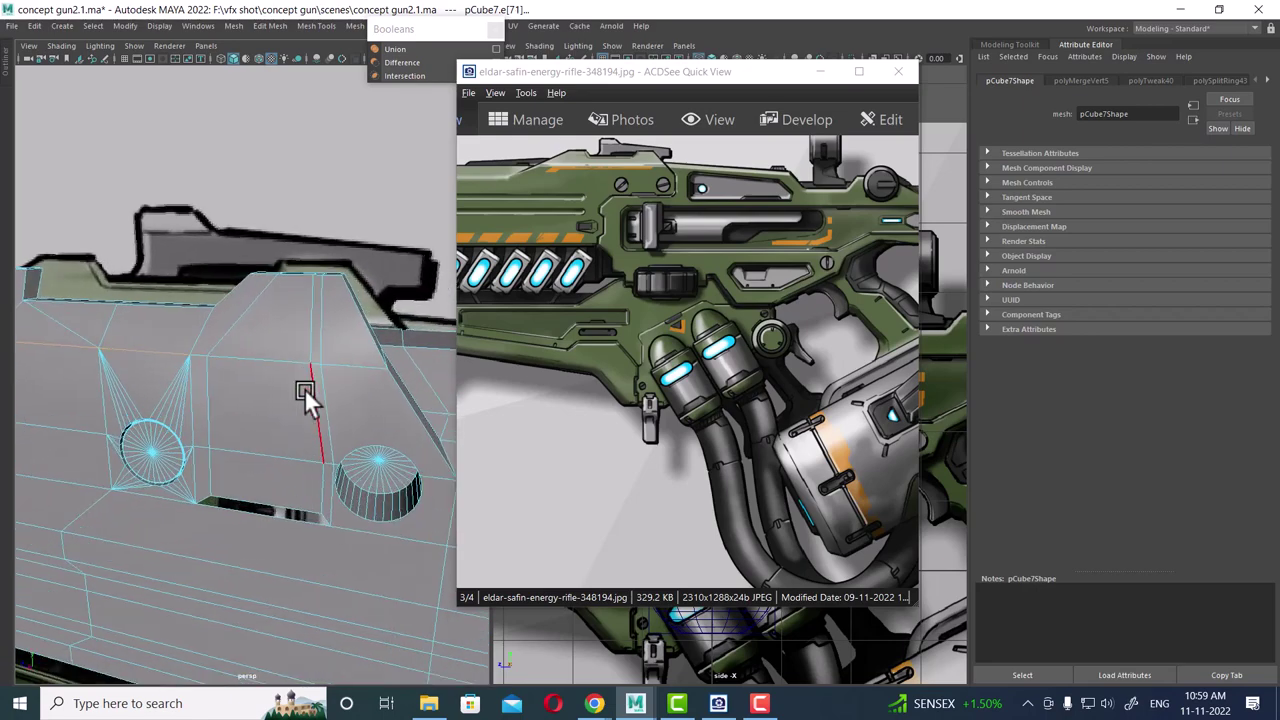
scroll(304, 388, up, 2)
scroll(242, 350, down, 3)
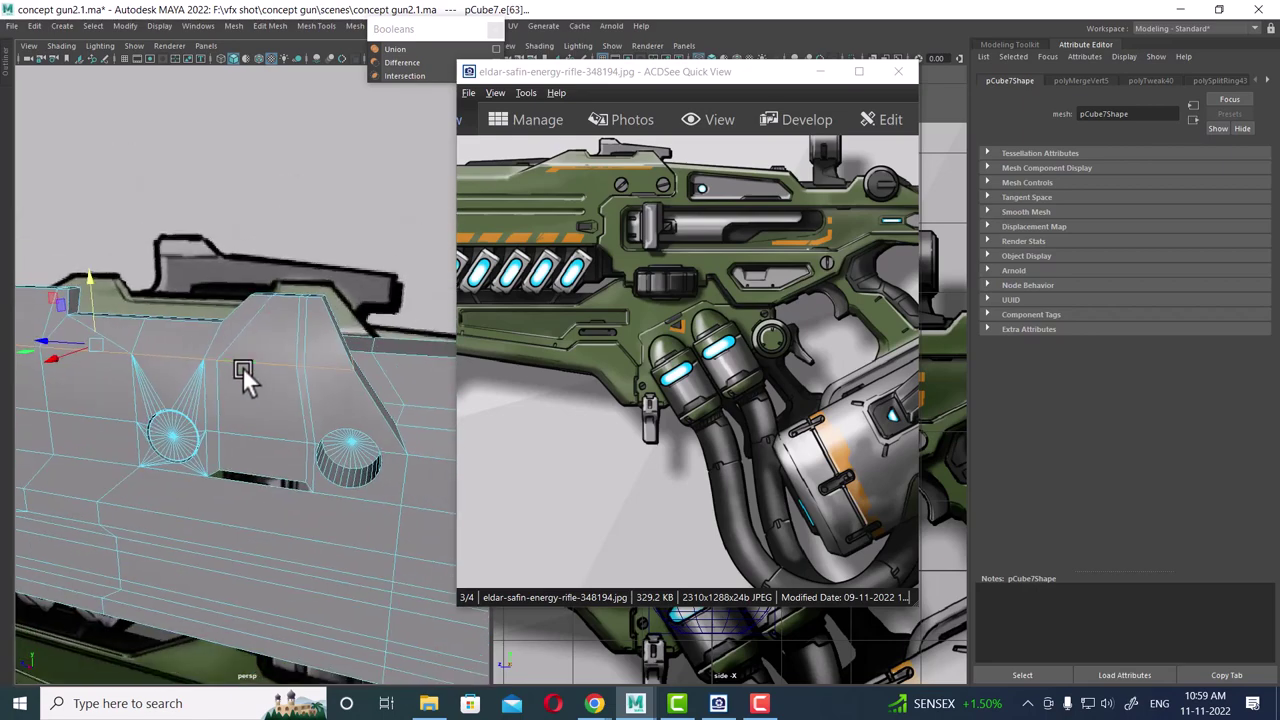
mouse_move(242, 367)
alt+mouse_down()
mouse_move(186, 380)
mouse_move(366, 414)
mouse_move(290, 378)
alt+mouse_up()
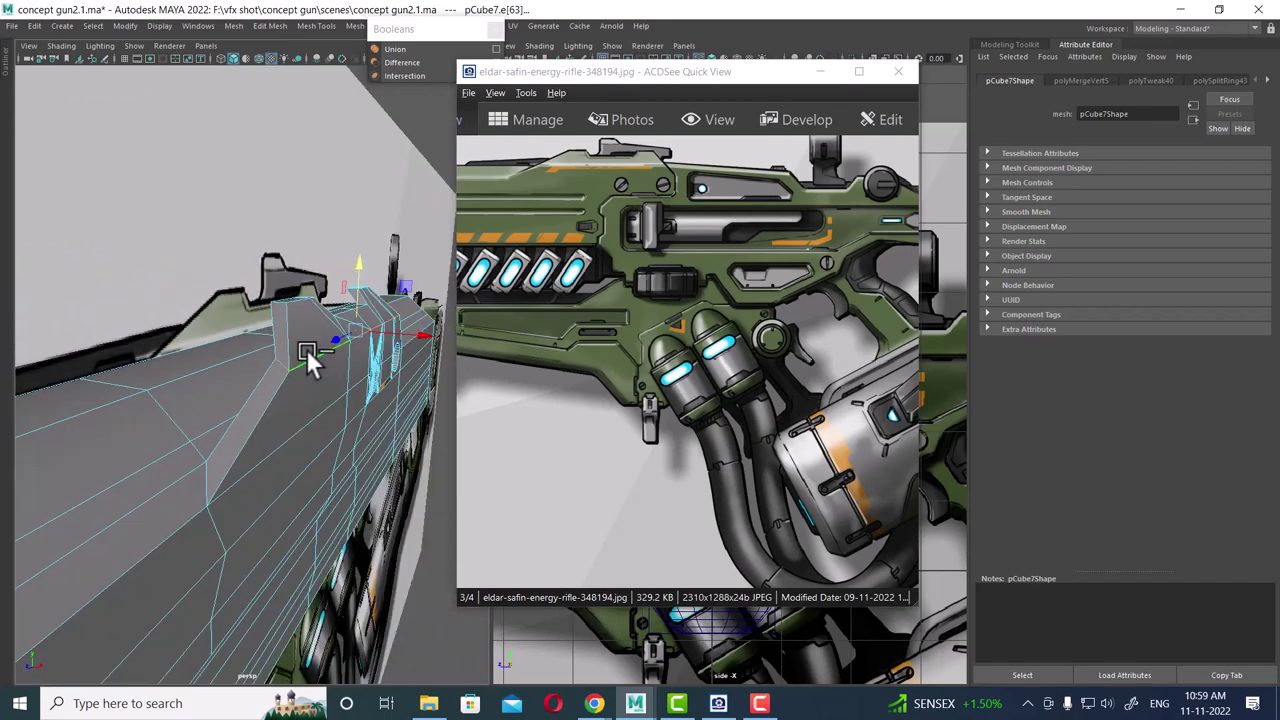
- Bevel the selected top edges with fraction 0.22 and inspect the softened result
shift+right_drag(310, 358, 357, 357)
mouse_move(346, 360)
alt+mouse_down()
mouse_move(263, 348)
mouse_move(516, 228)
alt+mouse_up()
drag(600, 88, 770, 121)
mouse_move(300, 380)
alt+mouse_down()
mouse_move(246, 405)
mouse_move(432, 286)
mouse_move(408, 264)
alt+mouse_up()
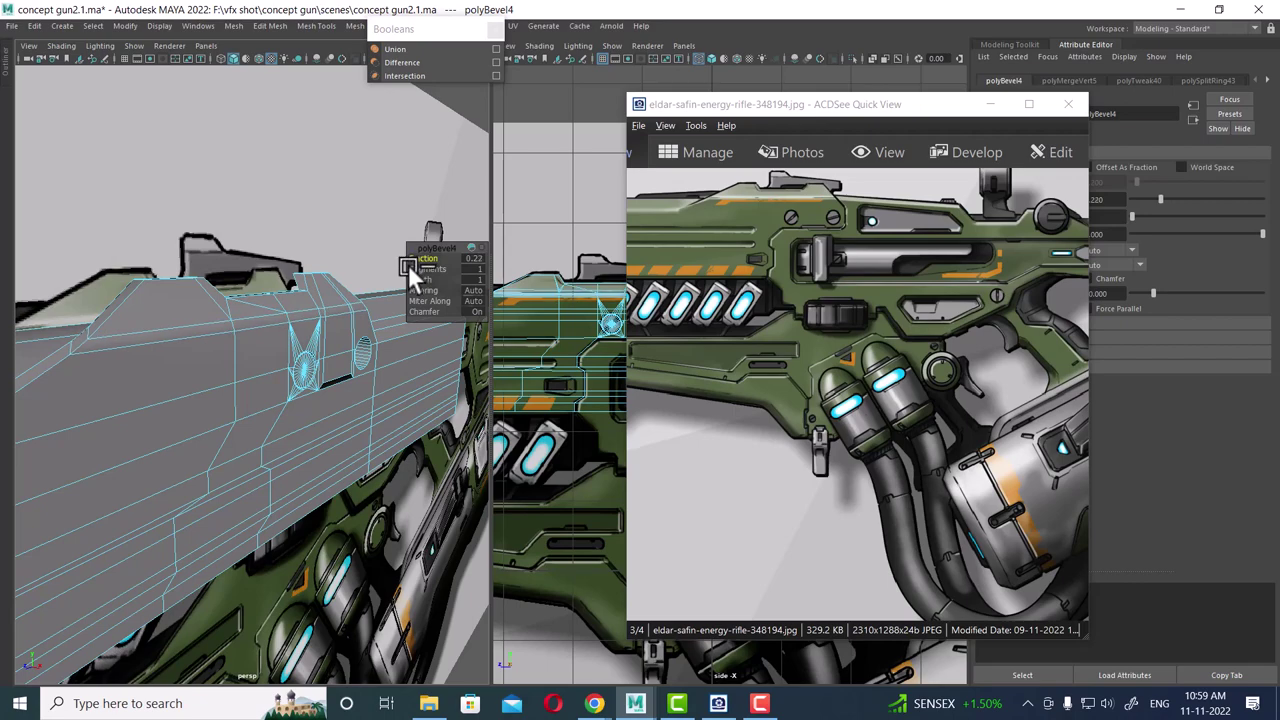
alt+drag(222, 334, 354, 210)
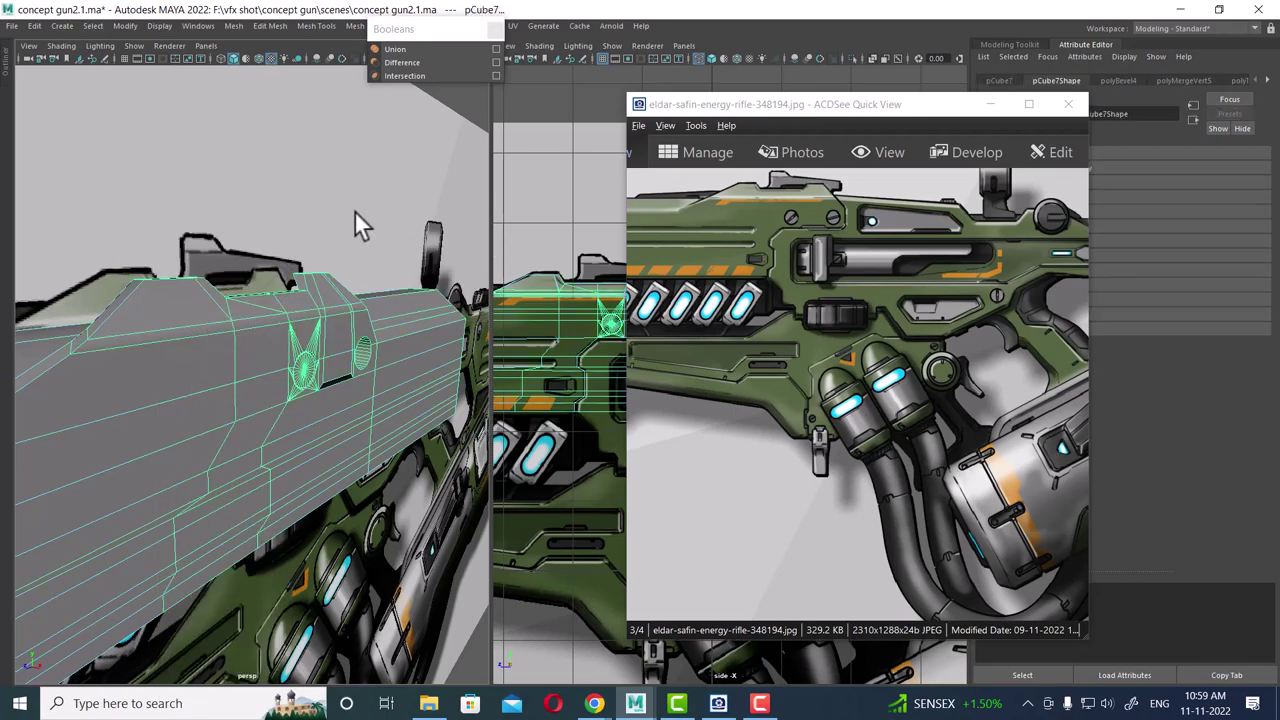
click(354, 210)
scroll(252, 330, up, 2)
alt+drag(254, 333, 249, 345)
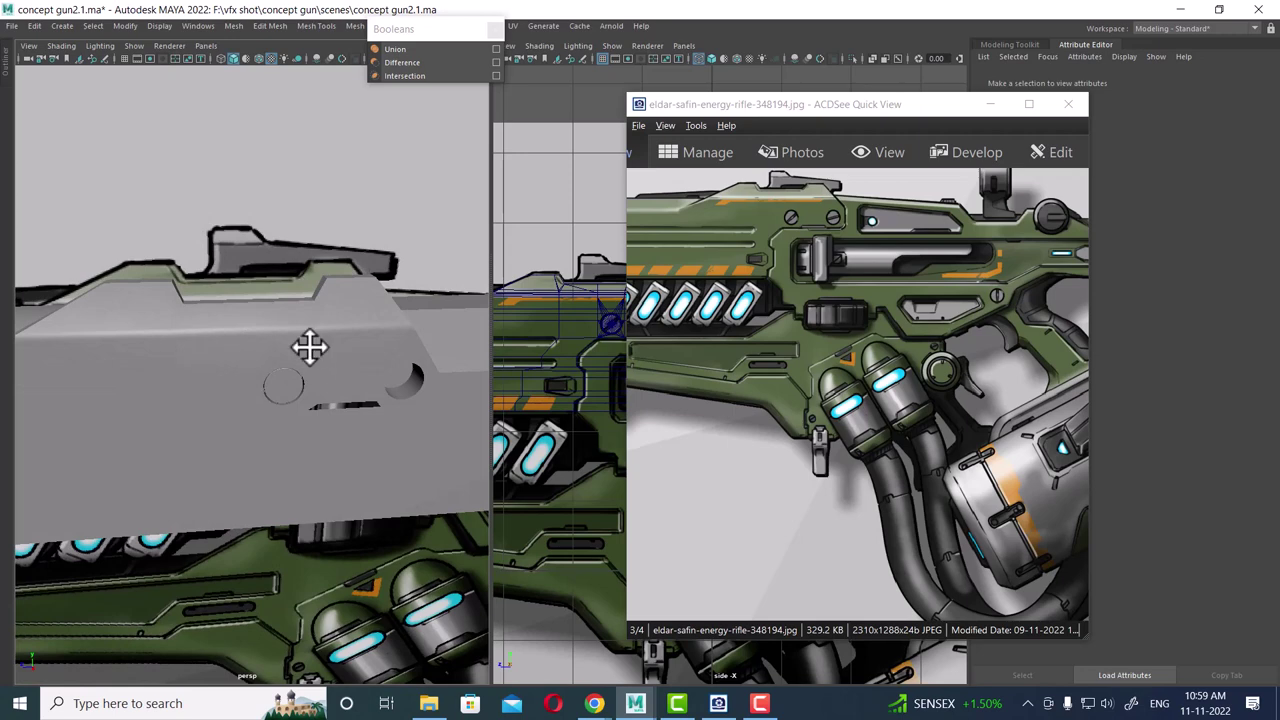
- Select the barrel mesh pCube7 and zoom the reference image toward the rifle's front end
alt+middle_drag(309, 349, 318, 372)
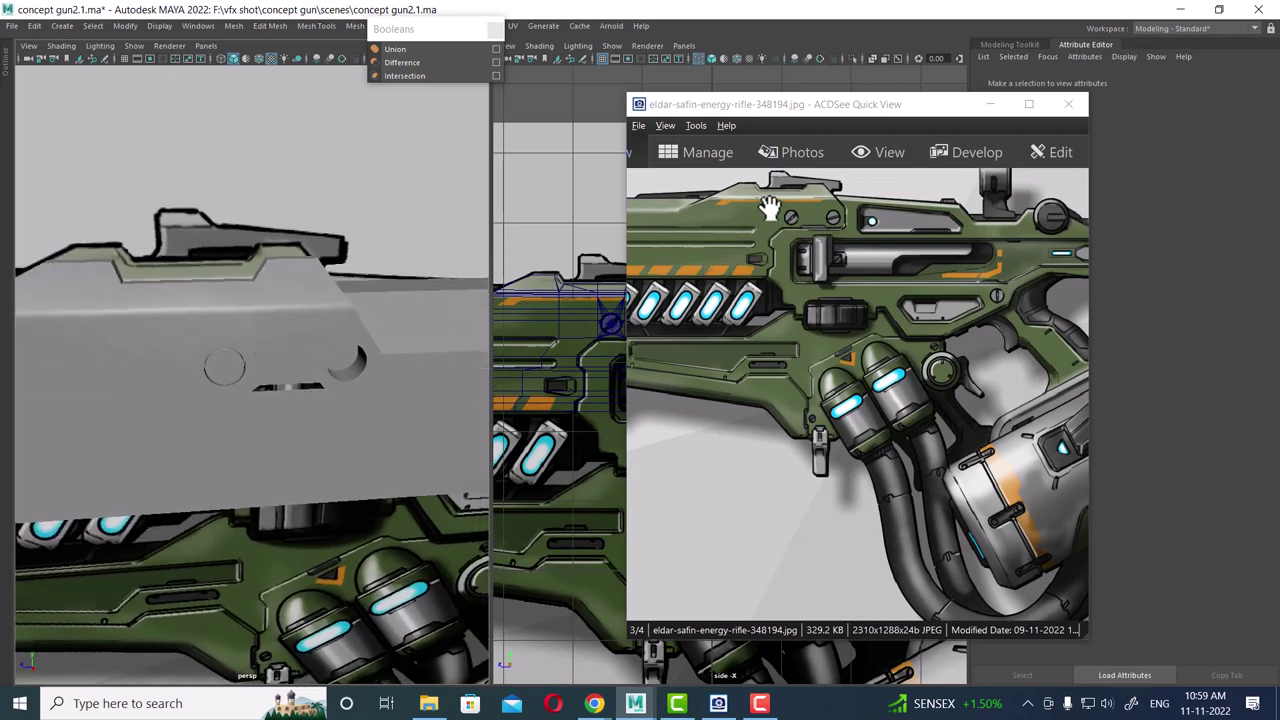
mouse_move(214, 340)
alt+mouse_down()
mouse_move(228, 323)
mouse_move(240, 330)
alt+mouse_up()
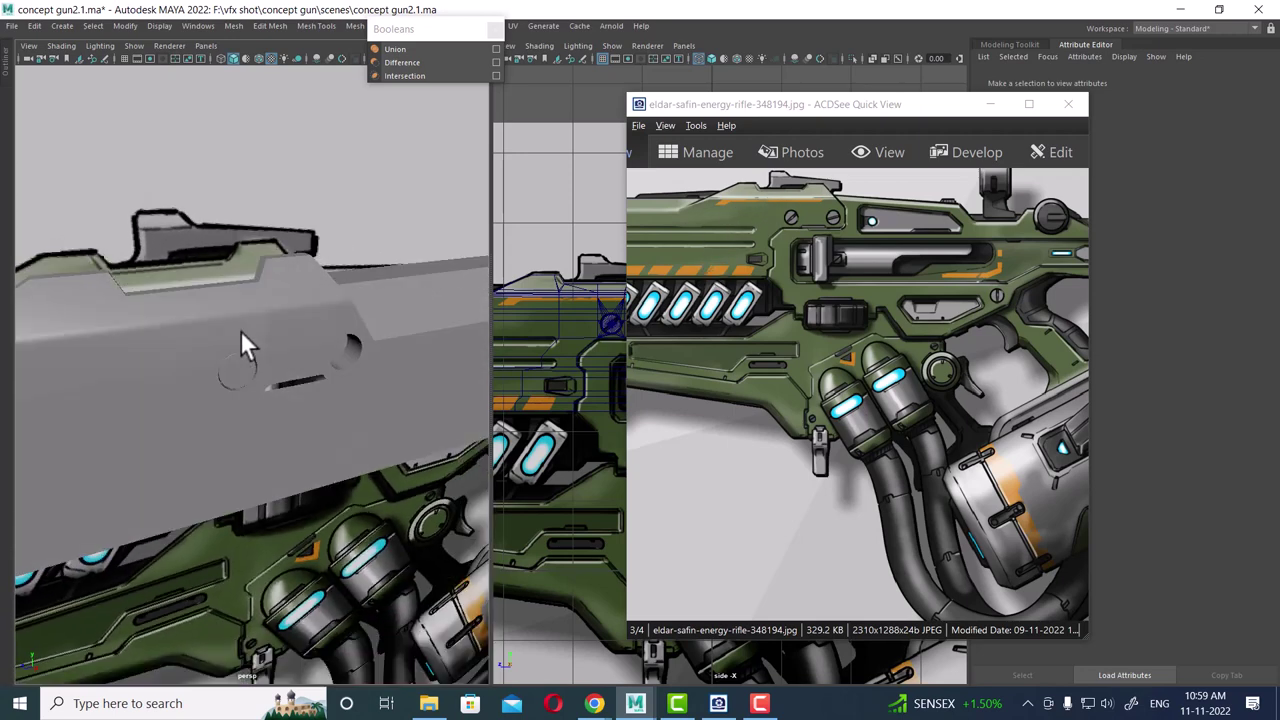
click(395, 311)
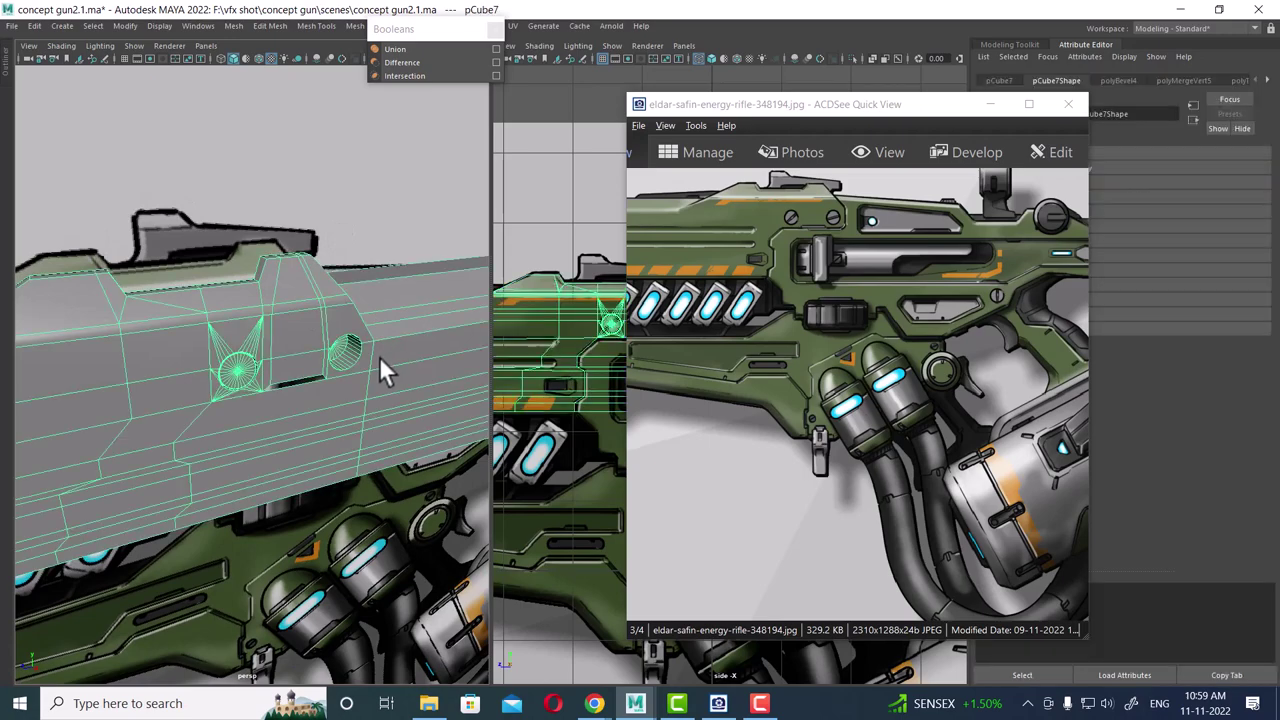
mouse_move(337, 343)
alt+middle_down()
mouse_move(266, 343)
mouse_move(294, 343)
alt+middle_up()
alt+drag(295, 345, 251, 343)
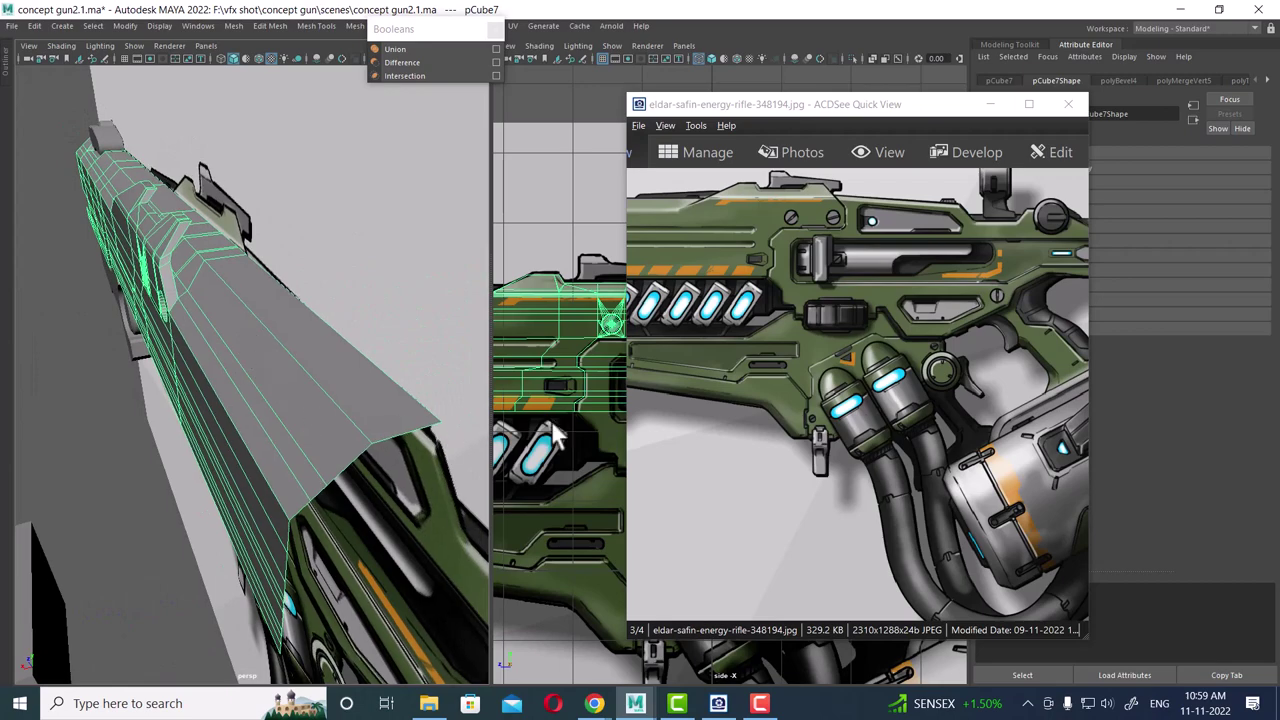
mouse_move(367, 440)
alt+mouse_down()
mouse_move(296, 408)
mouse_move(350, 370)
alt+mouse_up()
scroll(814, 323, up, 2)
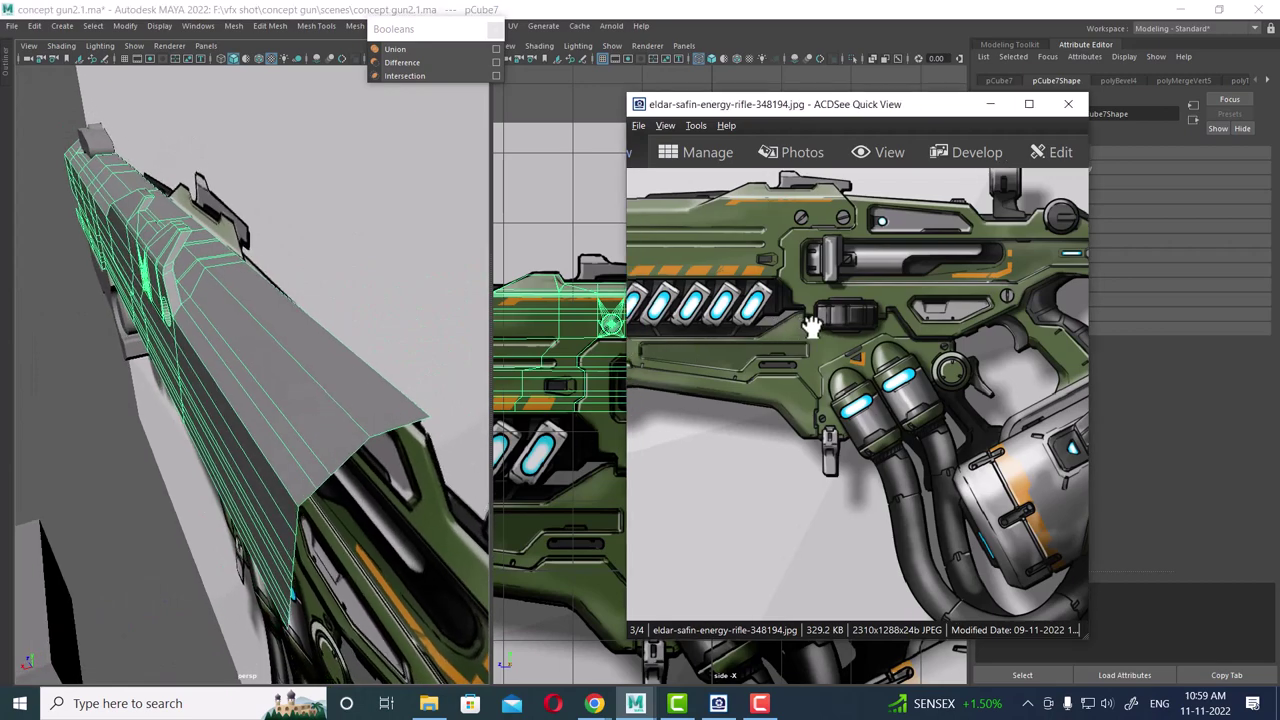
scroll(890, 355, up, 2)
- Select an edge along the barrel side, look over the front end, then clear the selection
mouse_move(223, 423)
alt+mouse_down()
mouse_move(194, 417)
mouse_move(280, 445)
mouse_move(397, 451)
mouse_move(292, 440)
mouse_move(329, 420)
alt+mouse_up()
right_drag(286, 336, 285, 300)
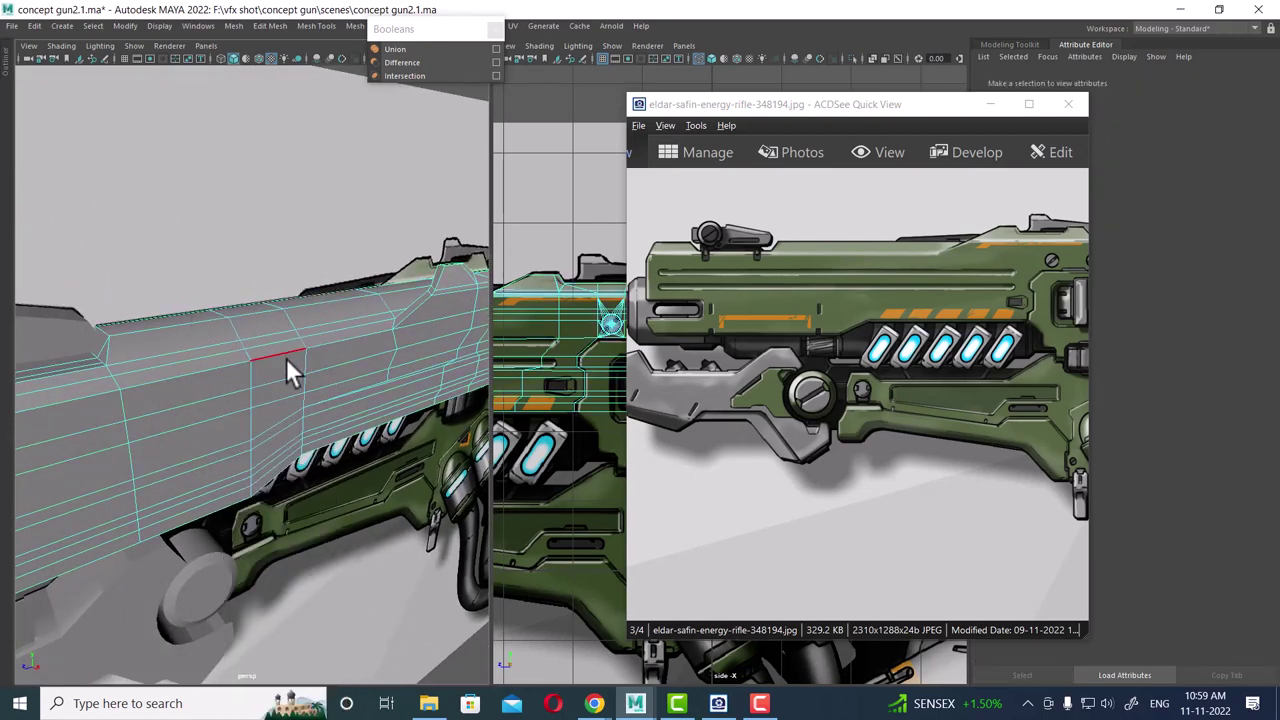
click(281, 354)
mouse_move(286, 457)
alt+mouse_down()
mouse_move(297, 446)
mouse_move(295, 458)
mouse_move(360, 490)
alt+mouse_up()
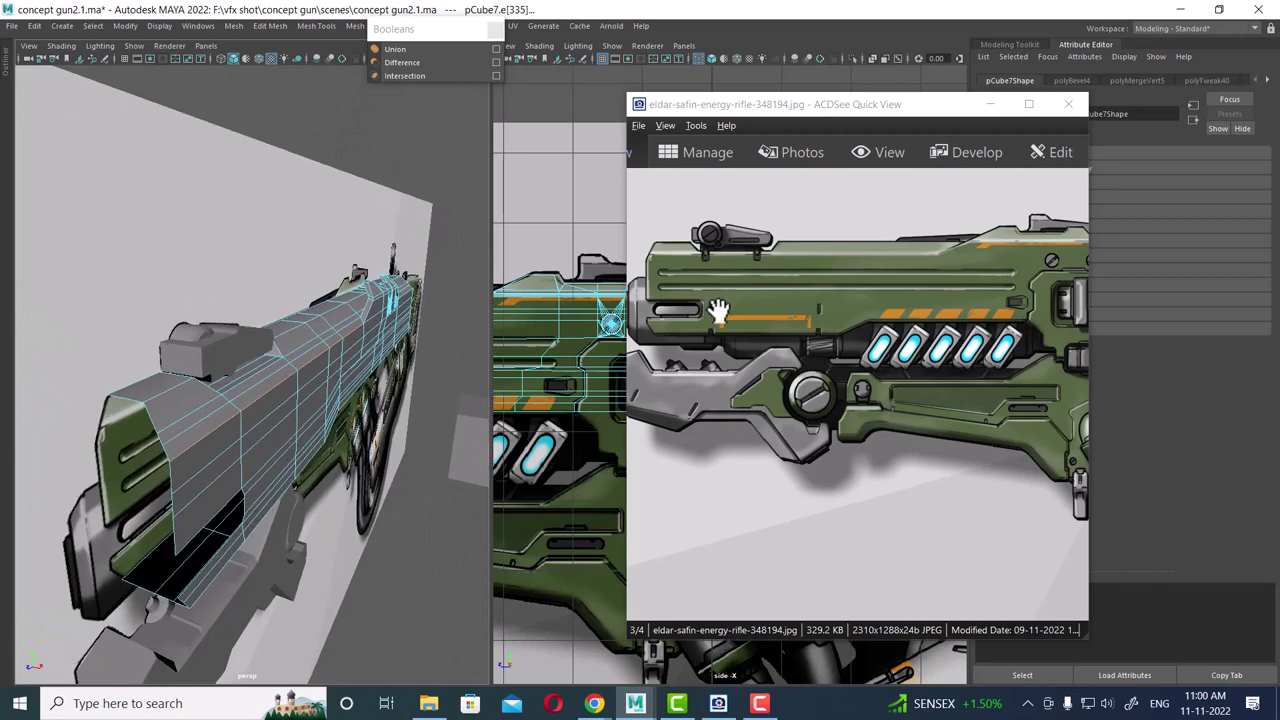
alt+right_drag(337, 400, 347, 450)
mouse_move(362, 415)
alt+mouse_down()
mouse_move(277, 429)
mouse_move(290, 443)
mouse_move(120, 423)
alt+mouse_up()
right_drag(250, 322, 252, 362)
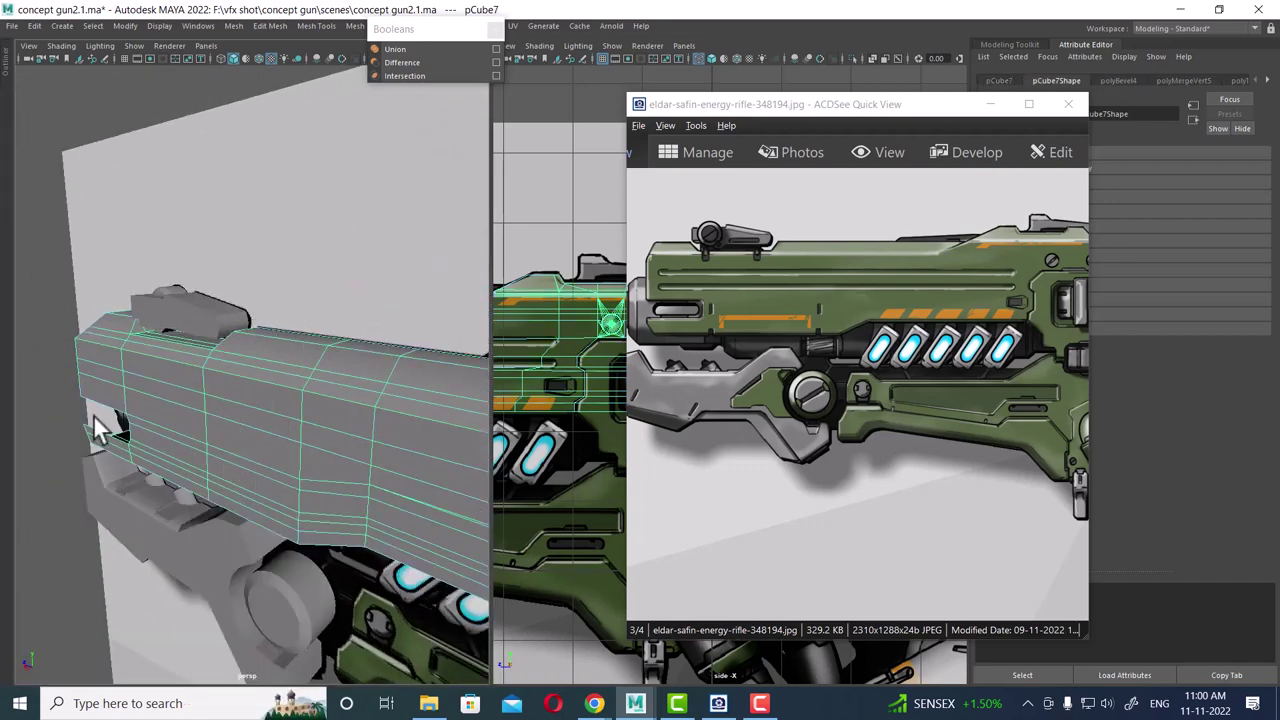
alt+drag(100, 428, 130, 350)
click(108, 475)
mouse_move(108, 475)
alt+mouse_down()
mouse_move(173, 503)
mouse_move(222, 499)
alt+mouse_up()
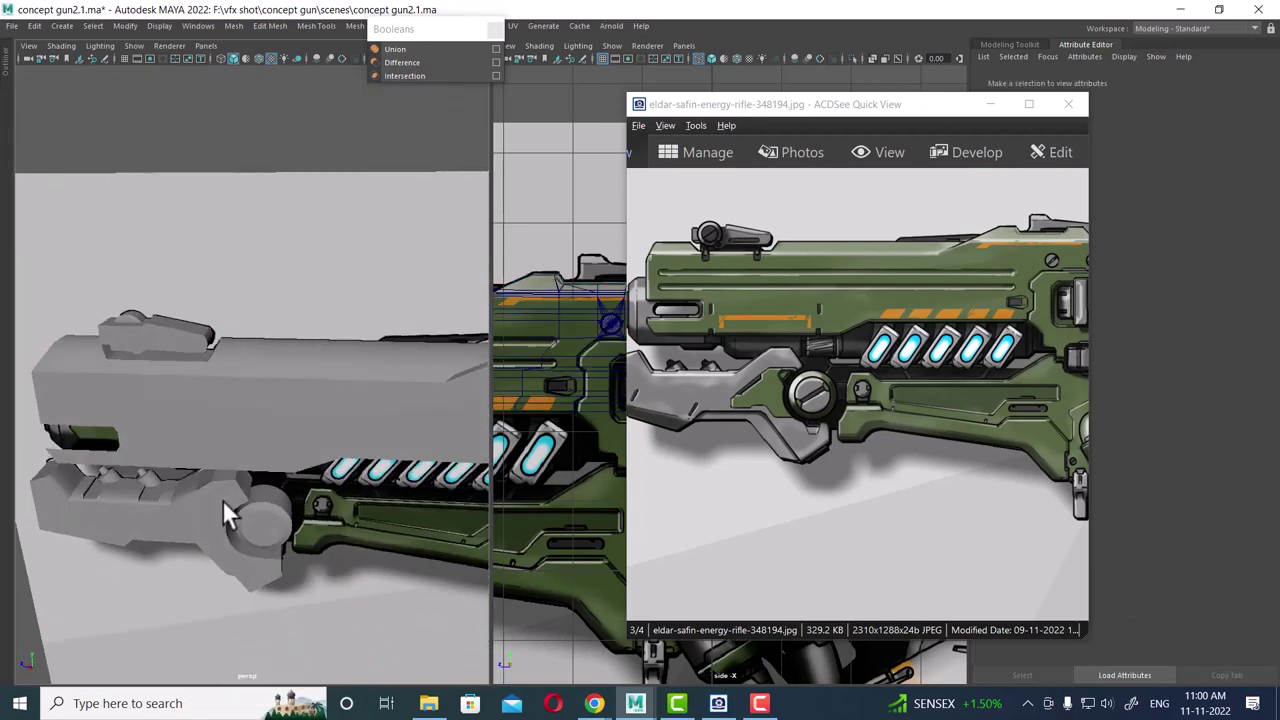
- Apply Soften/Harden Edges to the whole barrel mesh and check its shading
click(214, 369)
shift+right_drag(222, 359, 362, 389)
right_drag(282, 322, 387, 247)
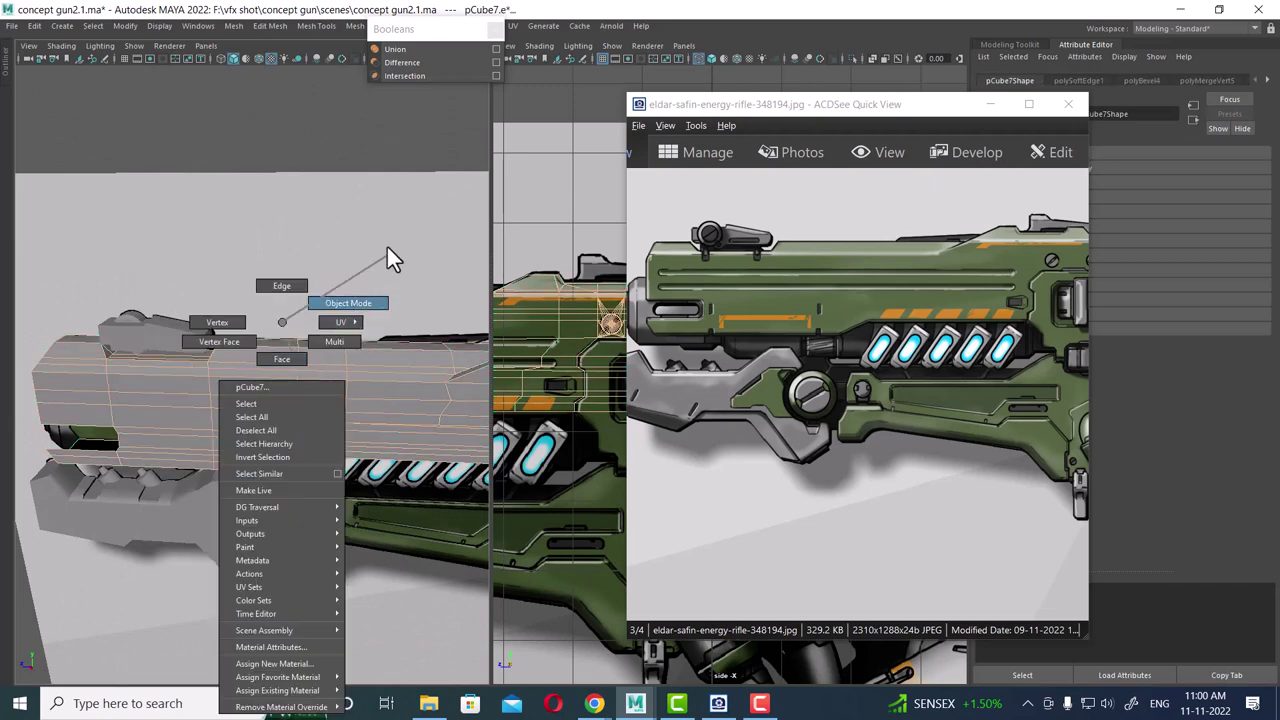
click(186, 586)
mouse_move(186, 586)
alt+mouse_down()
mouse_move(366, 467)
mouse_move(412, 462)
mouse_move(324, 453)
mouse_move(333, 474)
mouse_move(235, 451)
mouse_move(261, 379)
mouse_move(148, 413)
mouse_move(105, 406)
alt+mouse_up()
- Select an edge on the barrel's top rail and move the reference window out of the way
click(322, 390)
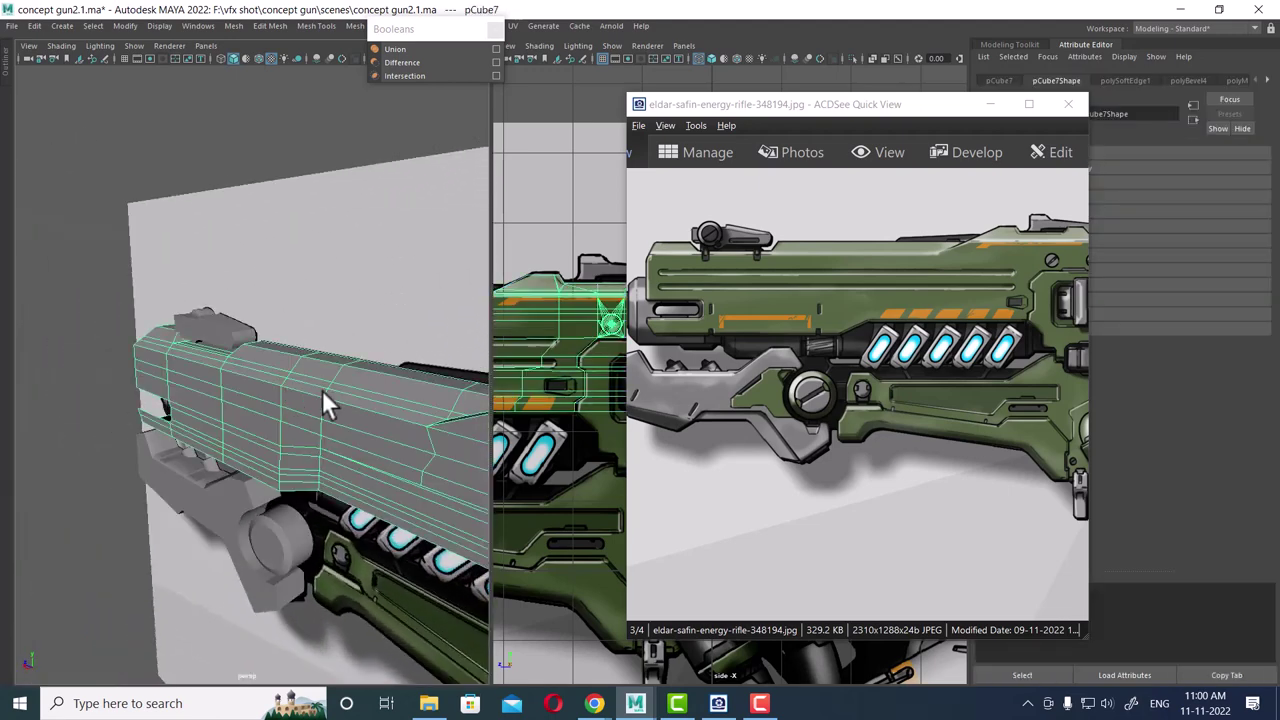
mouse_move(320, 404)
alt+mouse_down()
mouse_move(186, 373)
mouse_move(270, 402)
alt+mouse_up()
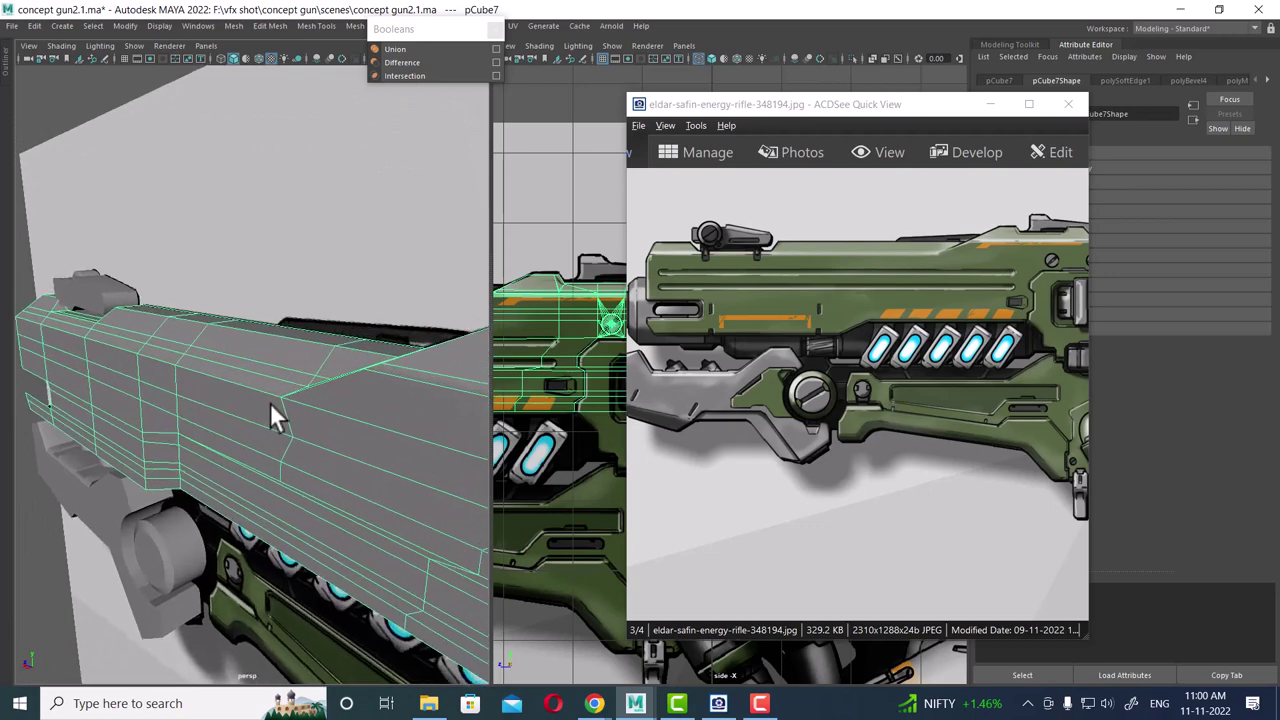
alt+drag(261, 320, 270, 403)
alt+middle_drag(270, 403, 143, 403)
mouse_move(143, 403)
alt+mouse_down()
mouse_move(177, 423)
mouse_move(157, 400)
alt+mouse_up()
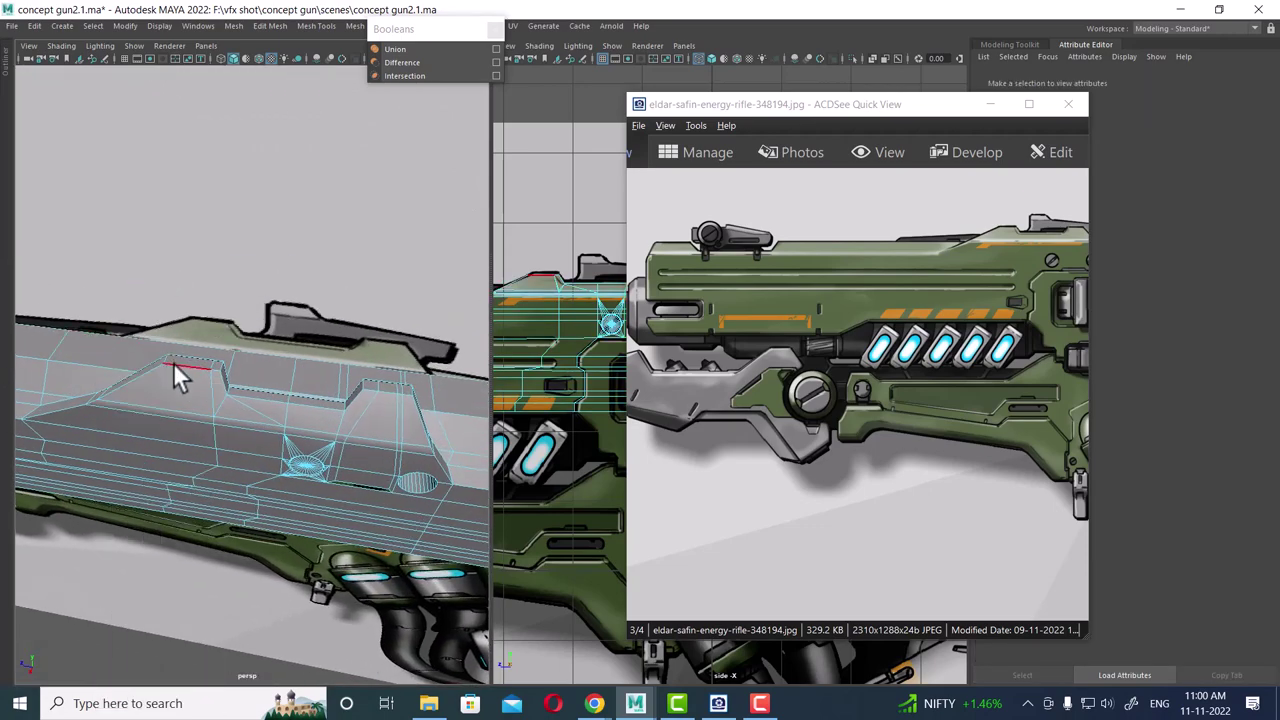
click(173, 363)
mouse_move(126, 375)
alt+mouse_down()
mouse_move(145, 393)
mouse_move(186, 354)
alt+mouse_up()
mouse_move(256, 330)
alt+mouse_down()
mouse_move(214, 357)
mouse_move(277, 380)
mouse_move(277, 395)
mouse_move(166, 434)
mouse_move(272, 390)
alt+mouse_up()
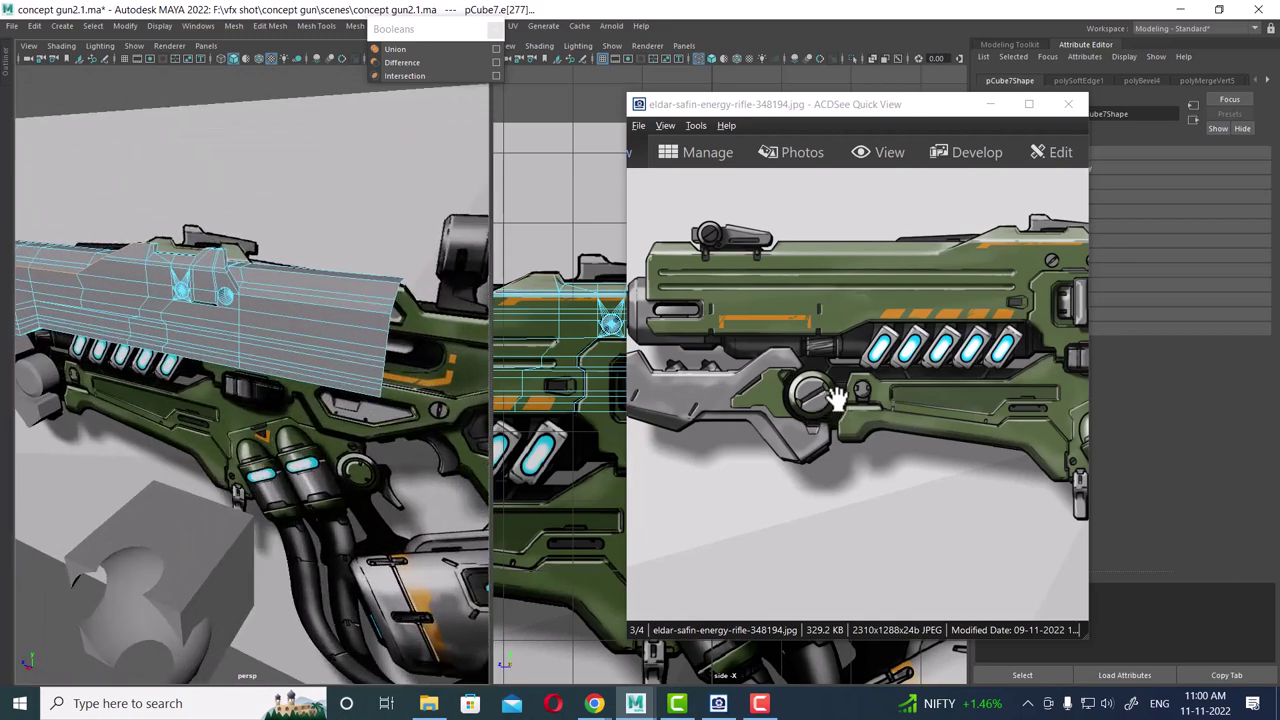
alt+drag(394, 365, 248, 340)
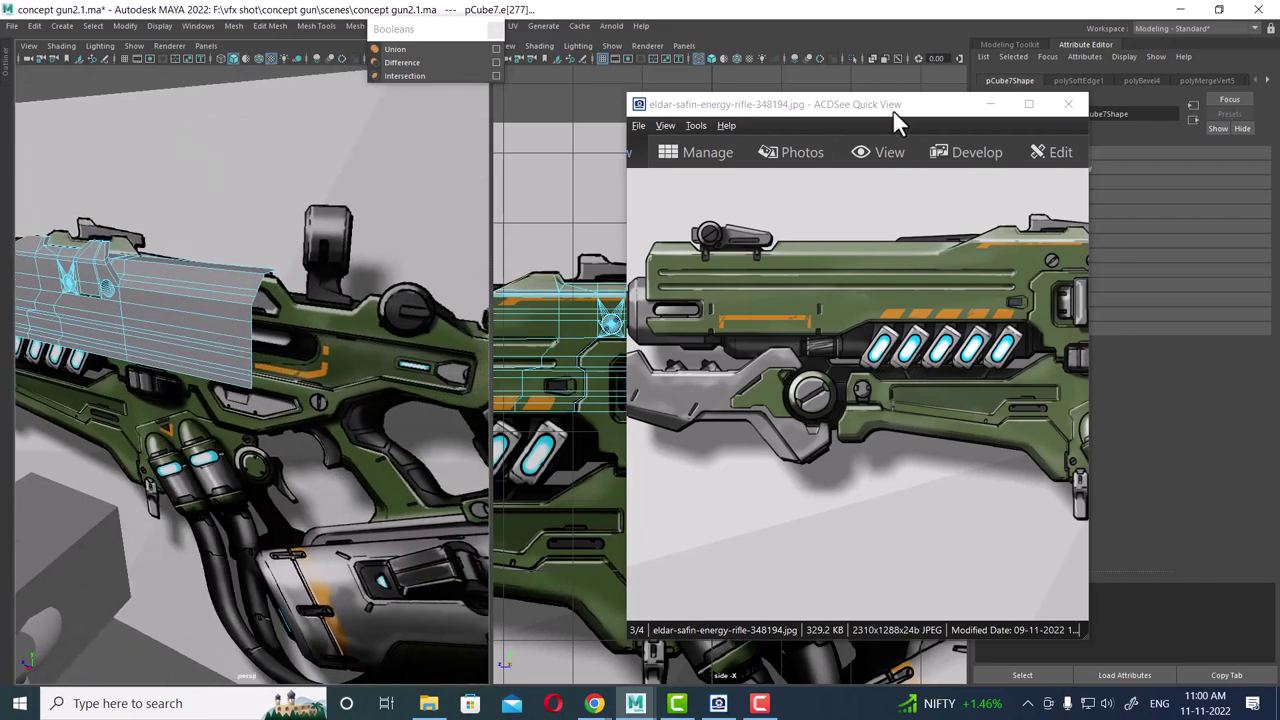
mouse_move(895, 120)
mouse_down()
mouse_move(271, 371)
mouse_move(215, 350)
mouse_move(0, 350)
mouse_up()
- Minimize the reference image and select a face on the barrel block in face mode
scroll(850, 370, up, 3)
click(540, 12)
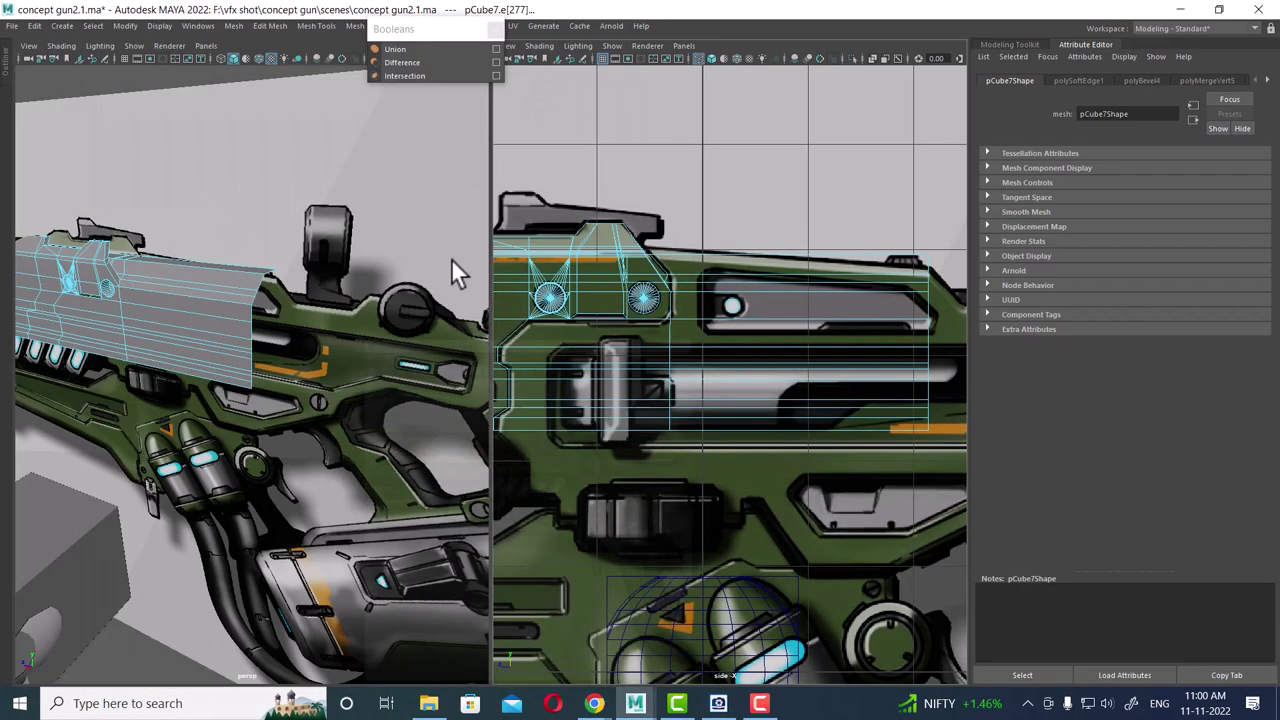
scroll(309, 371, up, 3)
scroll(350, 367, up, 2)
scroll(350, 367, down, 1)
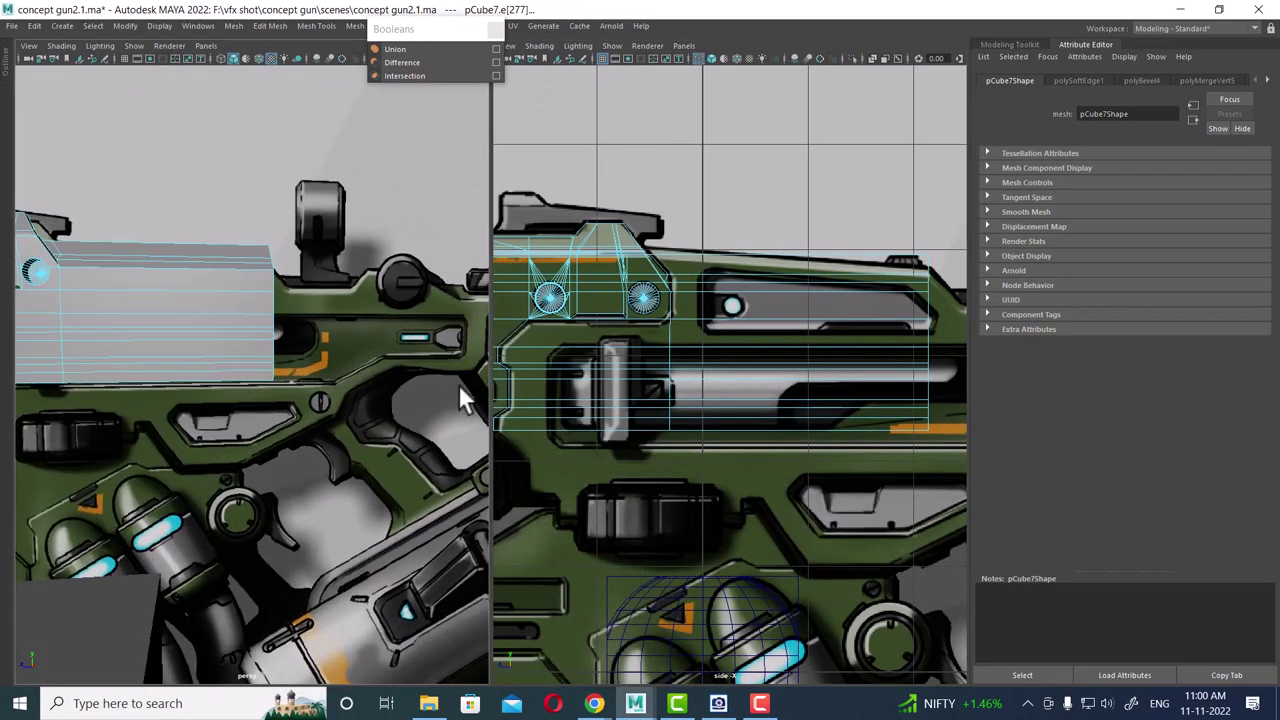
alt+middle_drag(266, 332, 294, 354)
alt+middle_drag(866, 320, 842, 325)
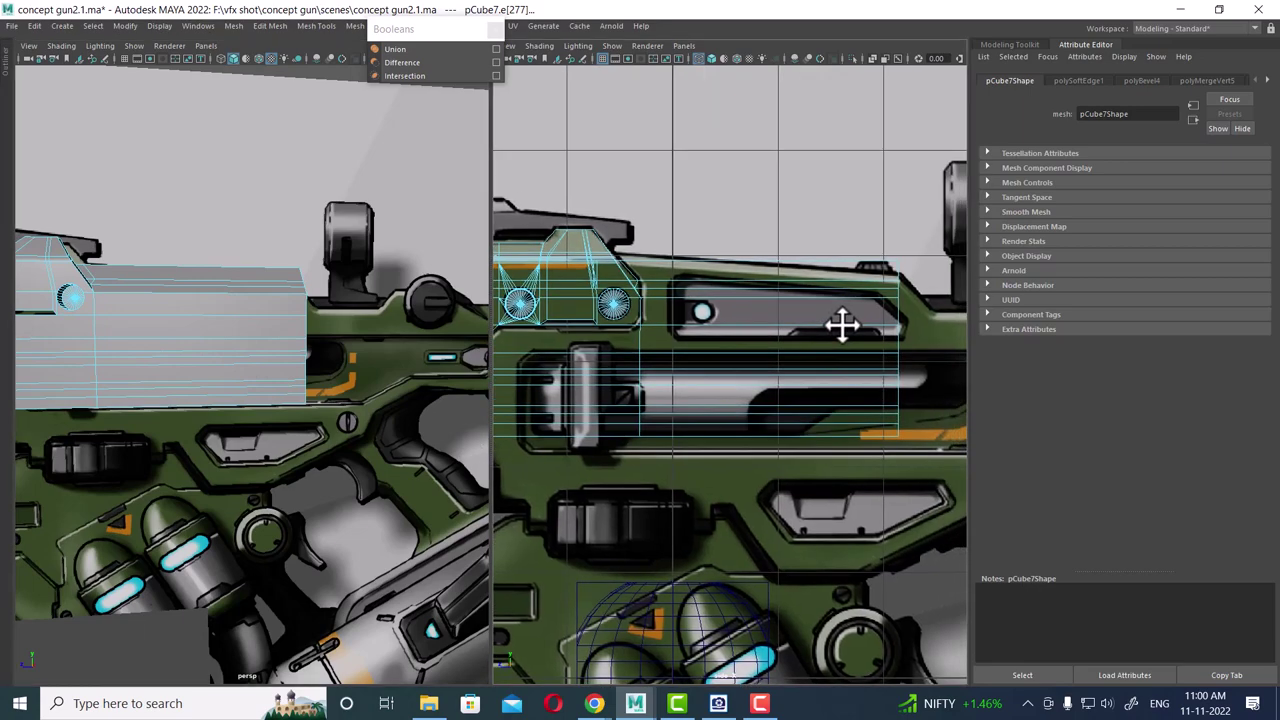
right_click(743, 307)
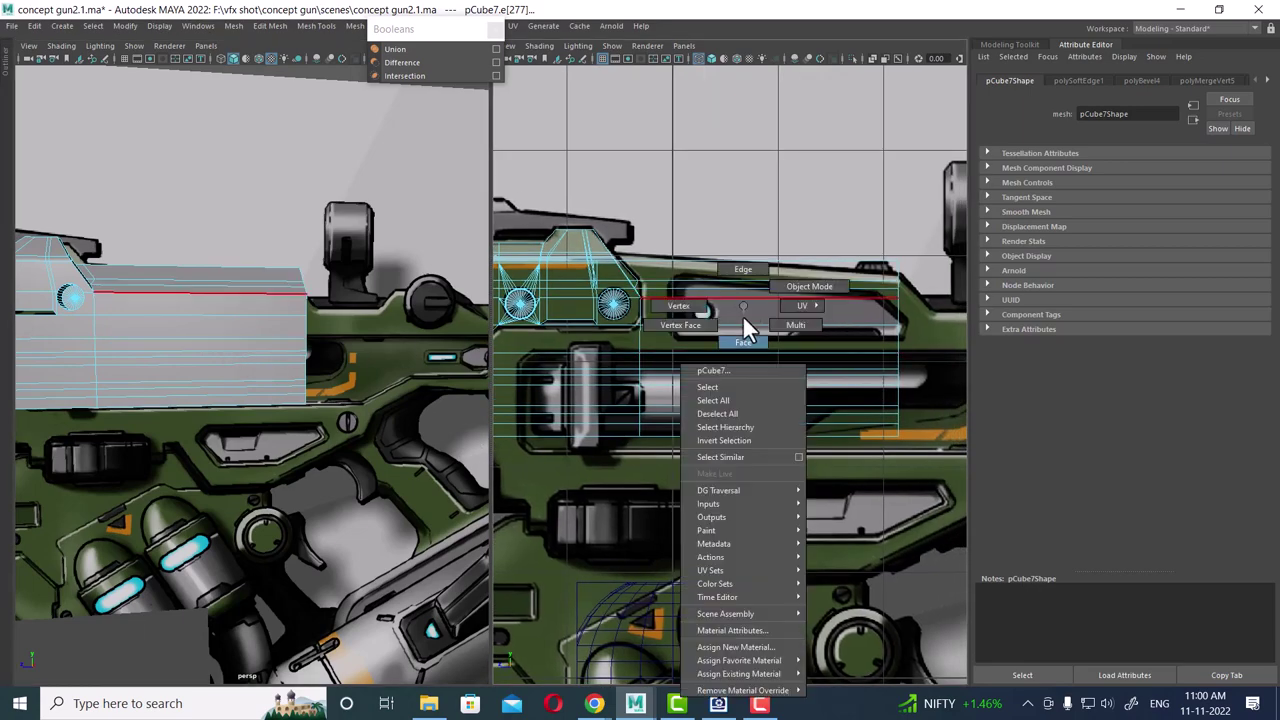
mouse_move(163, 377)
alt+mouse_down()
mouse_move(357, 303)
mouse_move(240, 317)
alt+mouse_up()
click(227, 330)
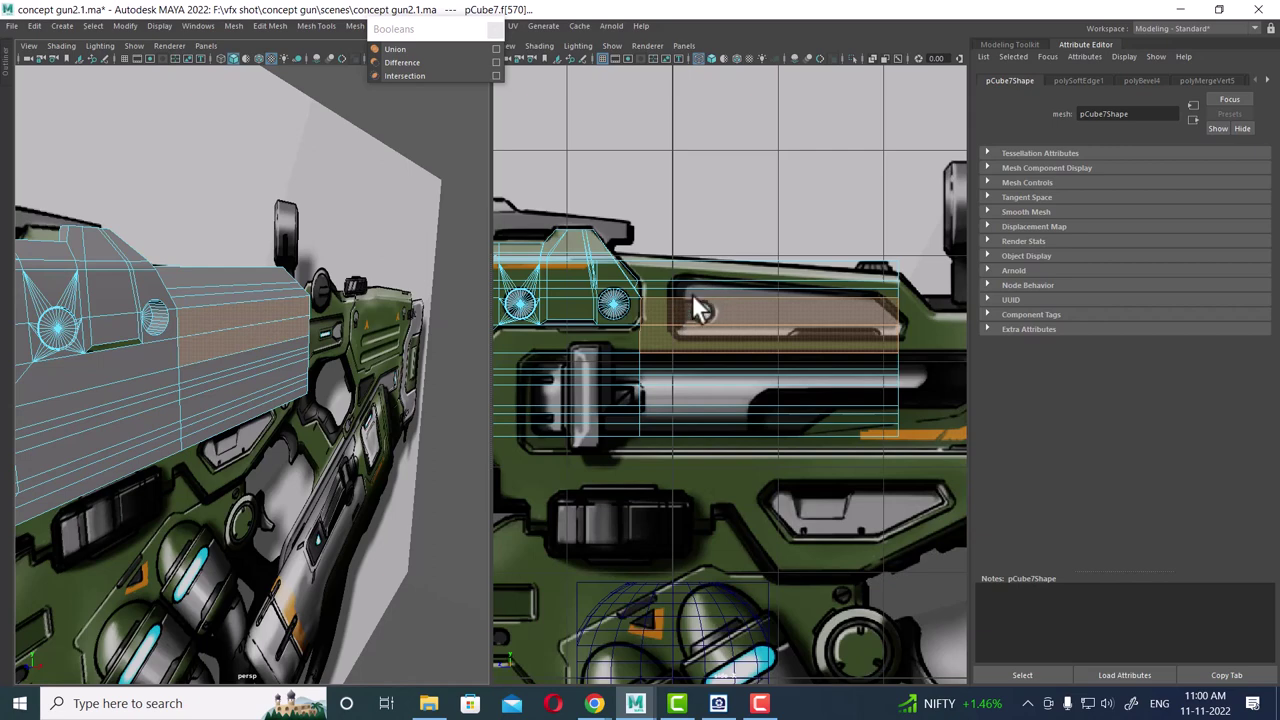
- Reframe both views on the barrel's front and bring up the component mode choices
alt+drag(437, 371, 177, 380)
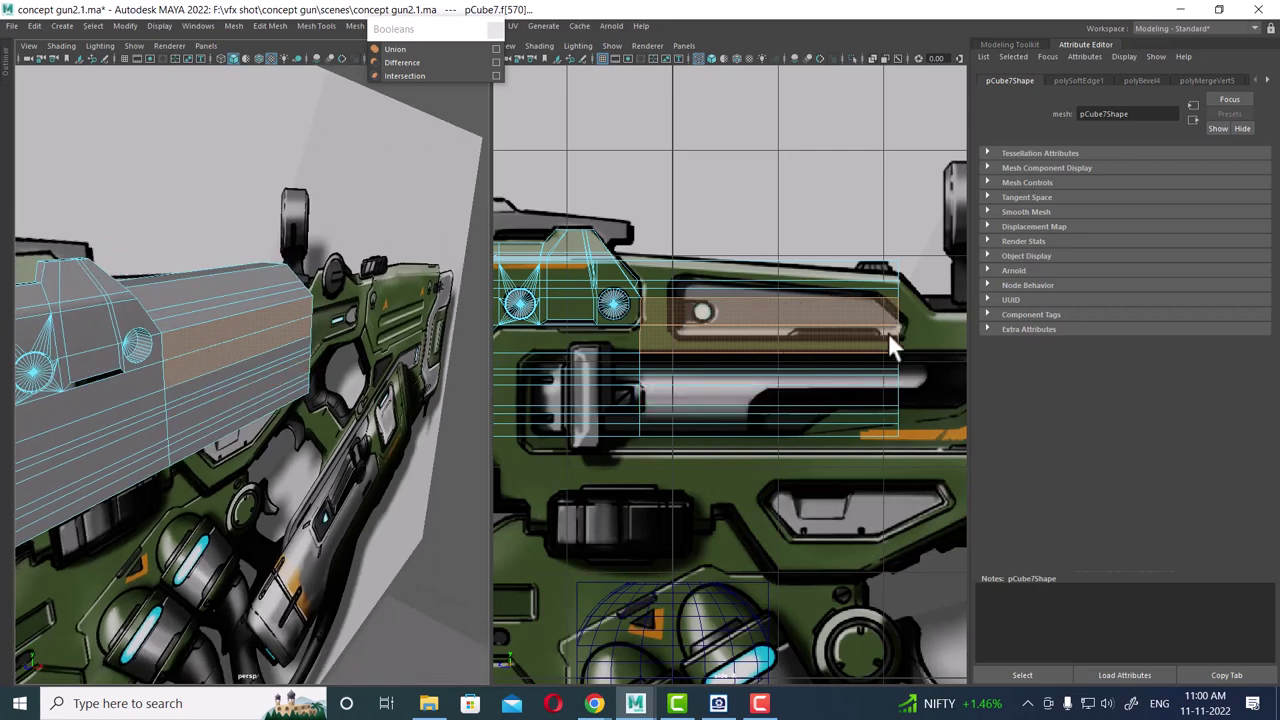
alt+middle_drag(886, 328, 834, 317)
right_click(816, 270)
- Switch to vertex mode and select the barrel's top front corner vertex in the side view
click(758, 269)
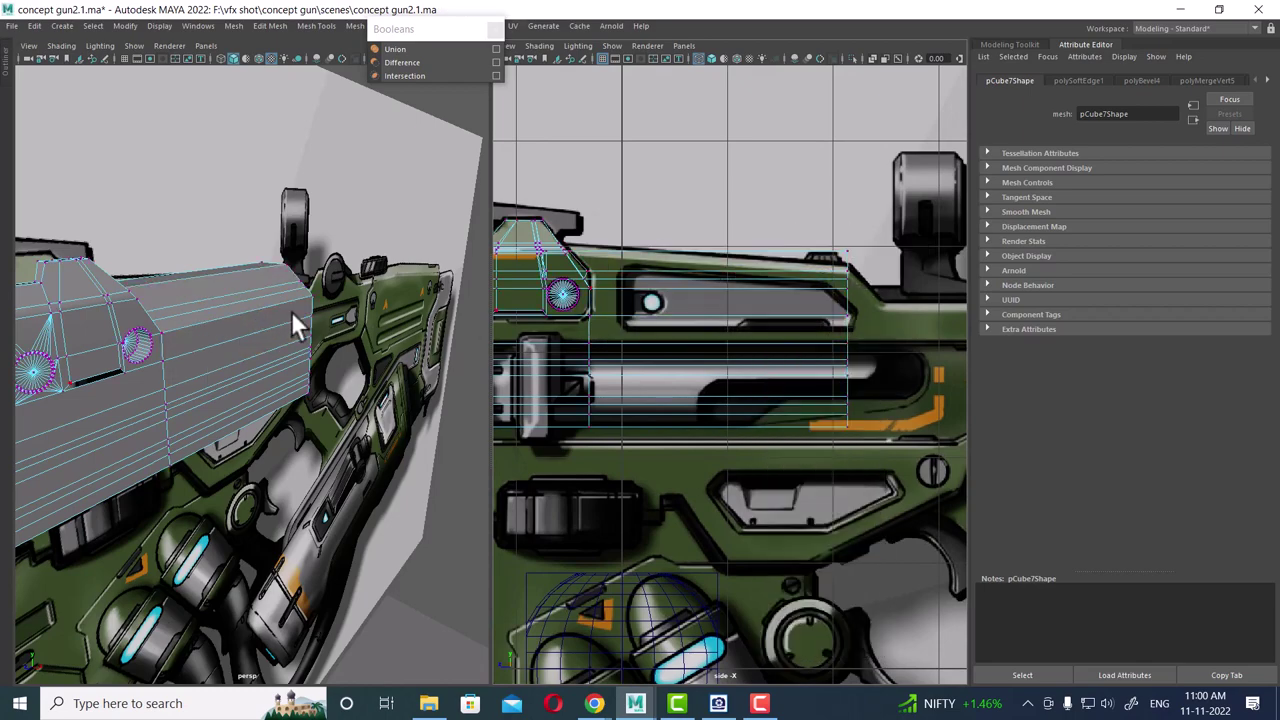
alt+drag(291, 311, 367, 292)
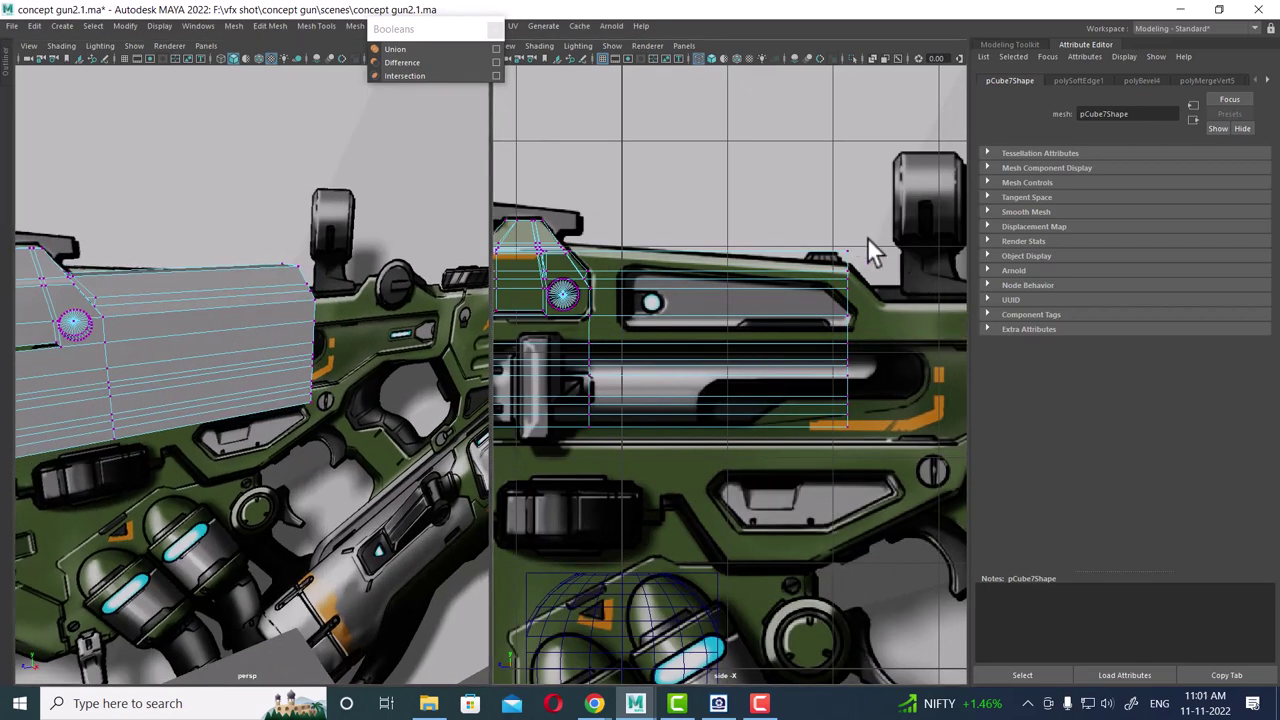
drag(869, 237, 835, 272)
alt+drag(330, 295, 231, 293)
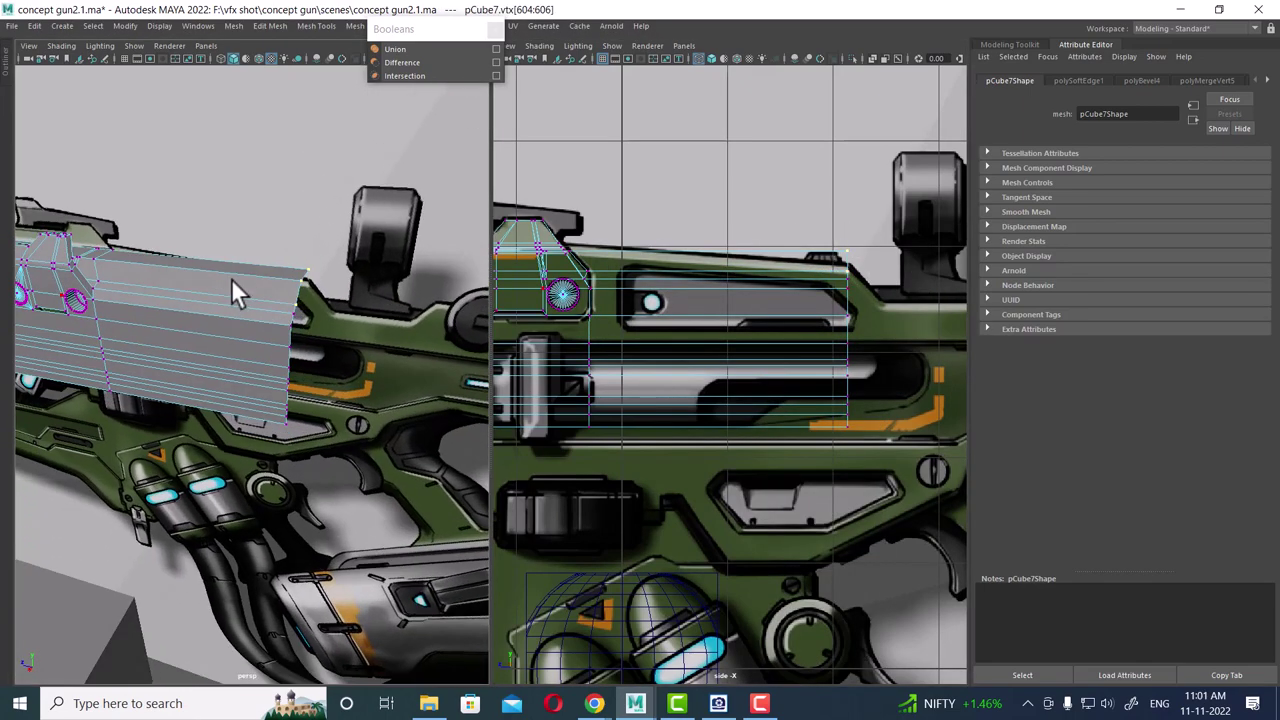
mouse_move(300, 330)
alt+right_down()
mouse_move(280, 326)
mouse_move(351, 277)
alt+right_up()
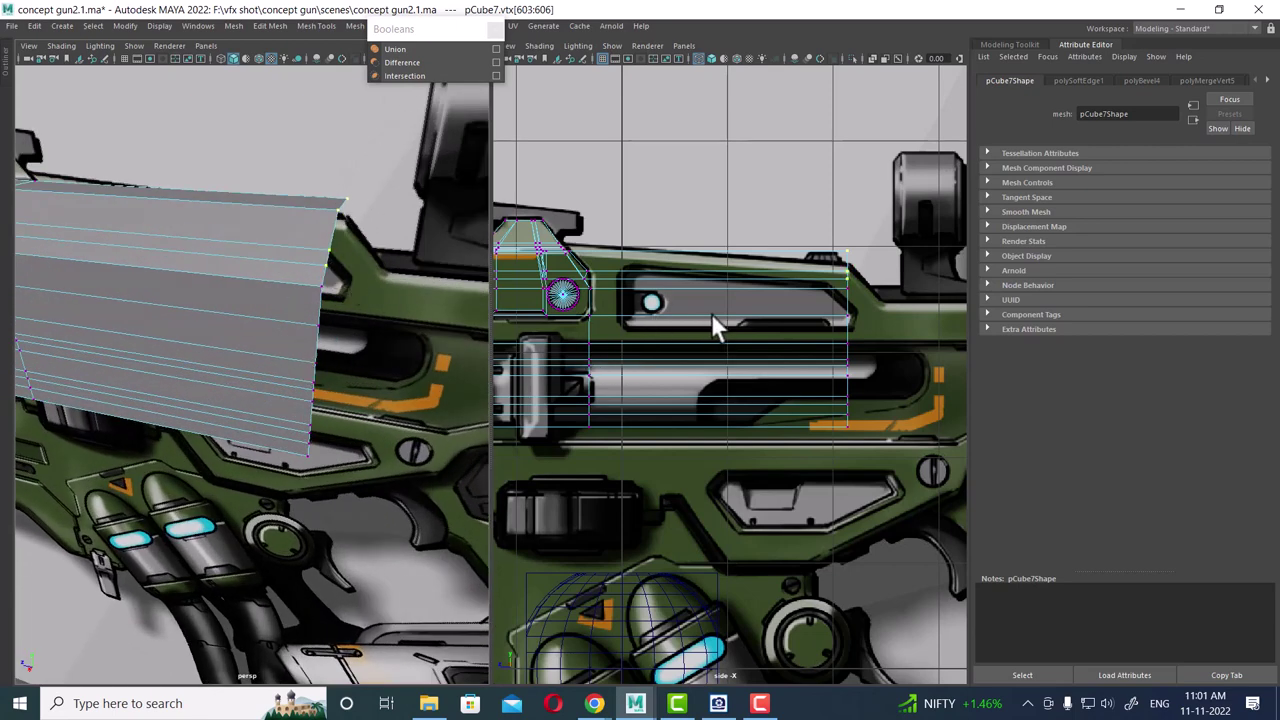
mouse_move(160, 263)
alt+mouse_down()
mouse_move(240, 314)
mouse_move(143, 314)
mouse_move(330, 292)
alt+mouse_up()
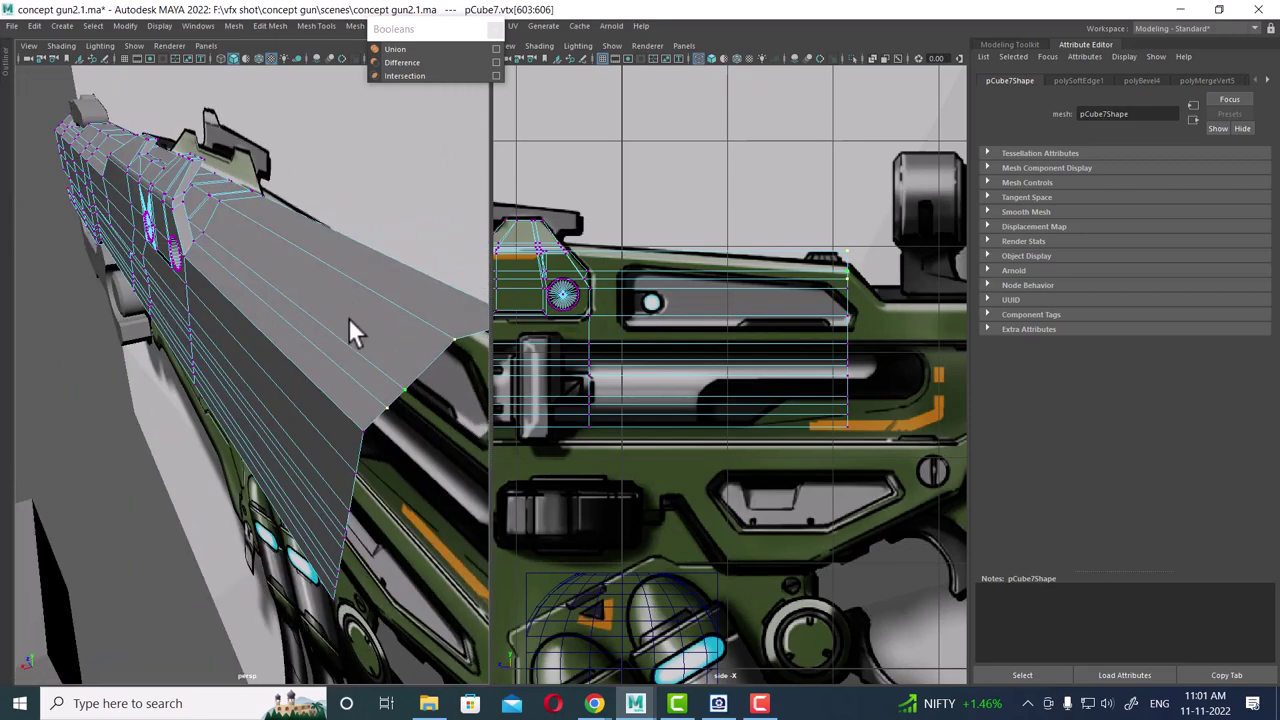
alt+middle_drag(868, 292, 778, 215)
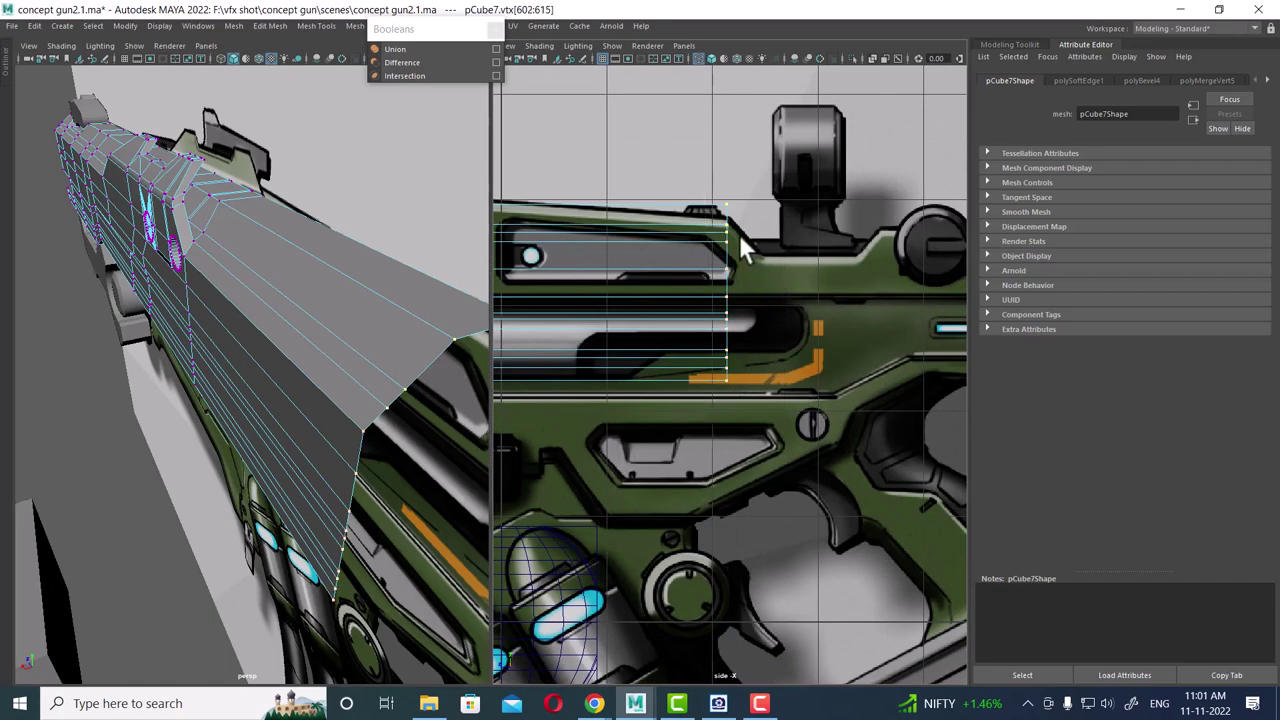
- Select the front edge loop in edge mode and nudge it slightly along the barrel
alt+drag(200, 360, 225, 364)
right_drag(312, 285, 312, 250)
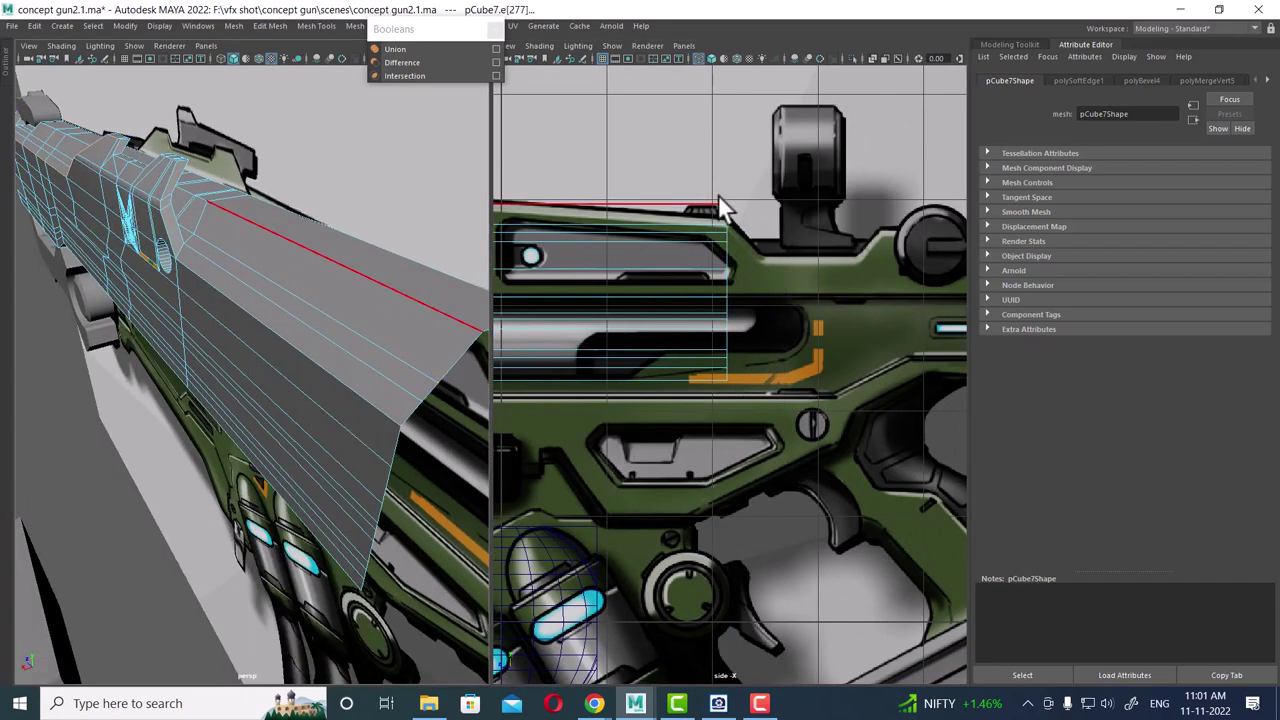
mouse_move(425, 343)
alt+mouse_down()
mouse_move(263, 263)
mouse_move(349, 280)
alt+mouse_up()
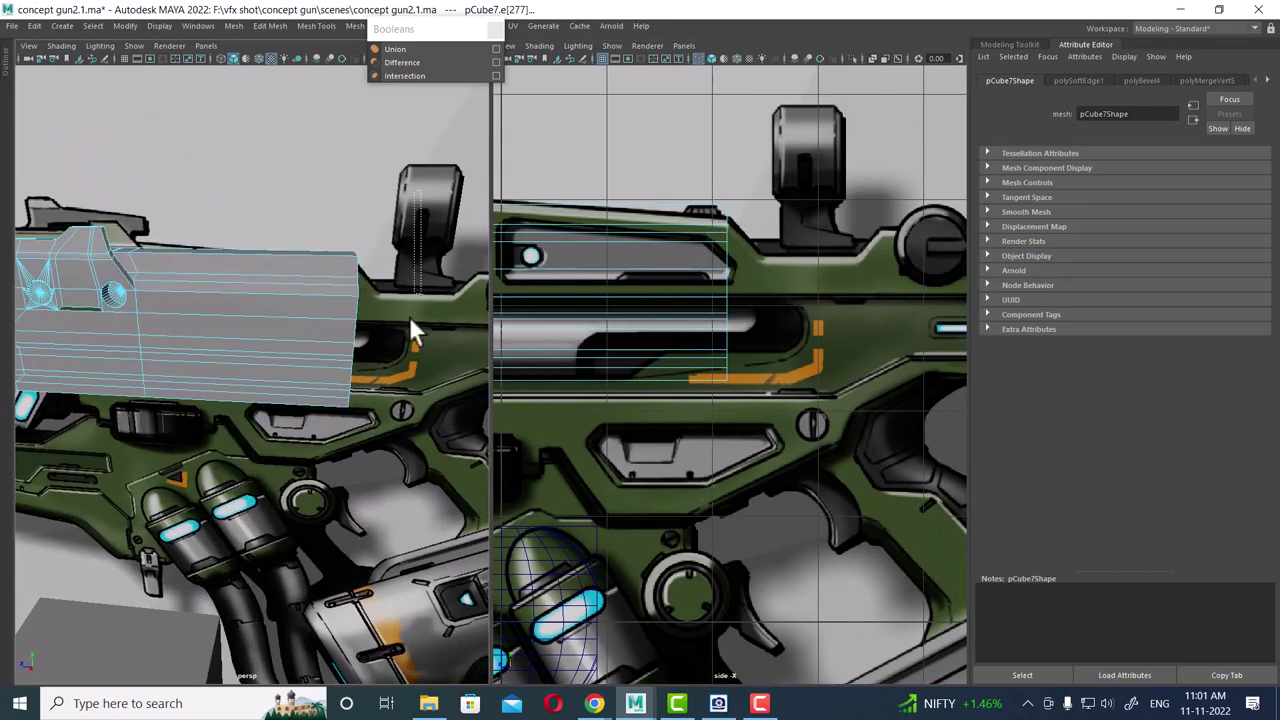
double_click(296, 362)
key(w)
drag(667, 288, 706, 295)
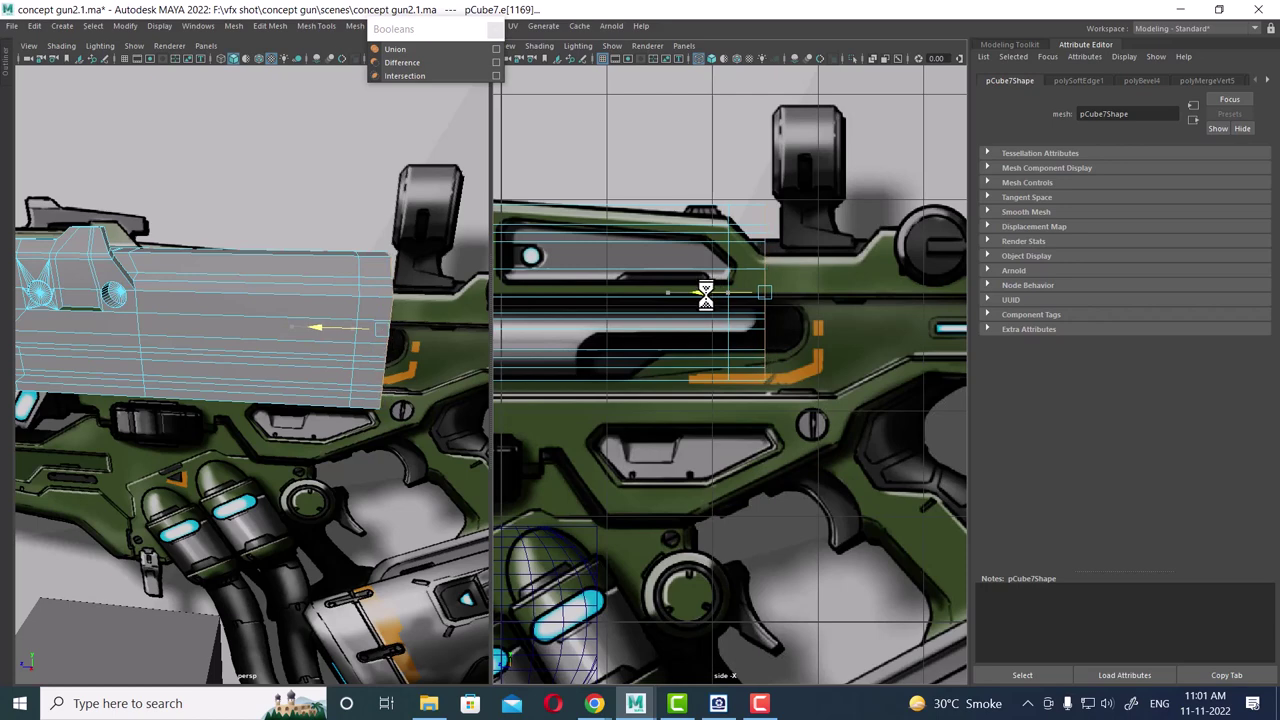
- Extrude the front edge loop into a new section and select its front column of vertices
key(ctrl+e)
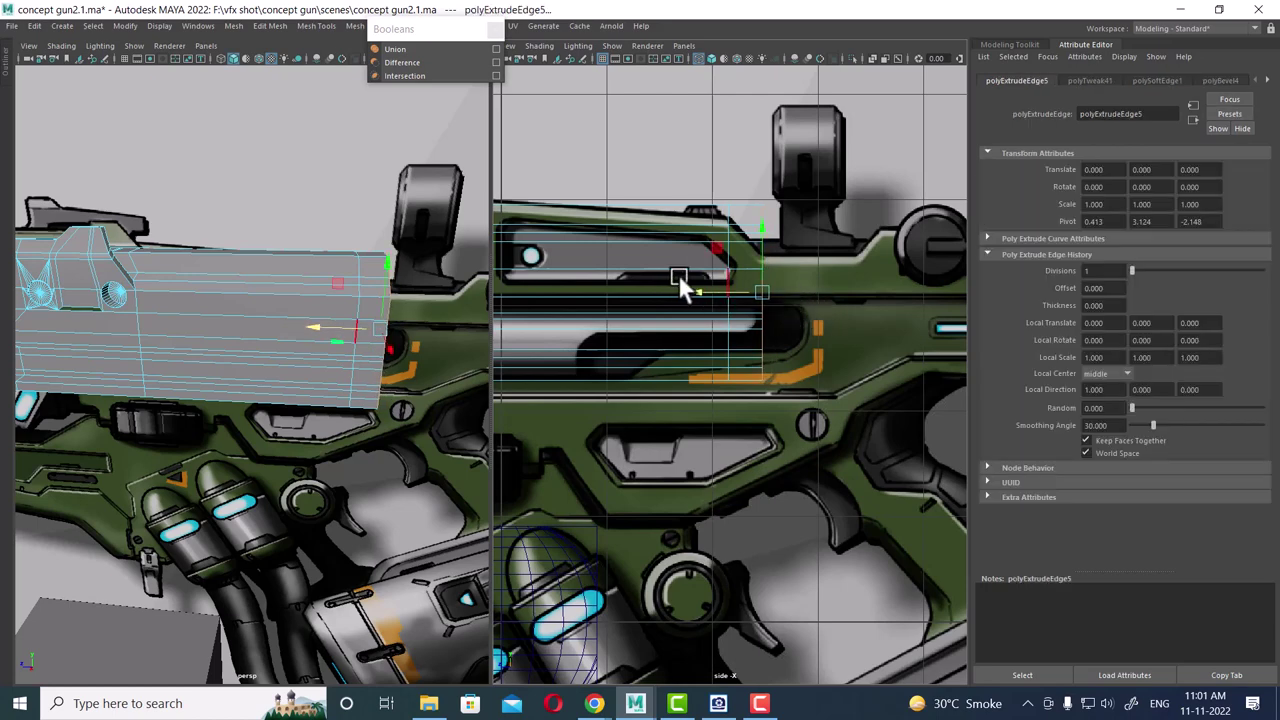
right_drag(692, 220, 625, 200)
scroll(778, 279, up, 2)
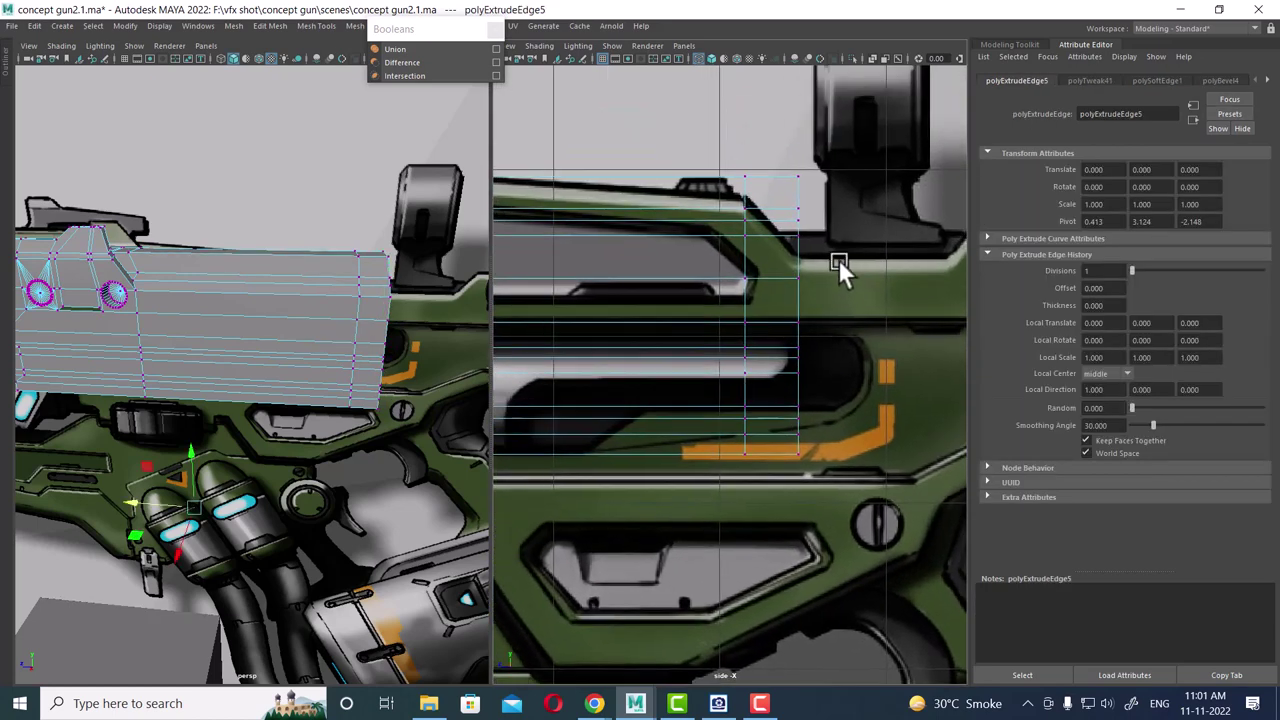
drag(807, 168, 790, 258)
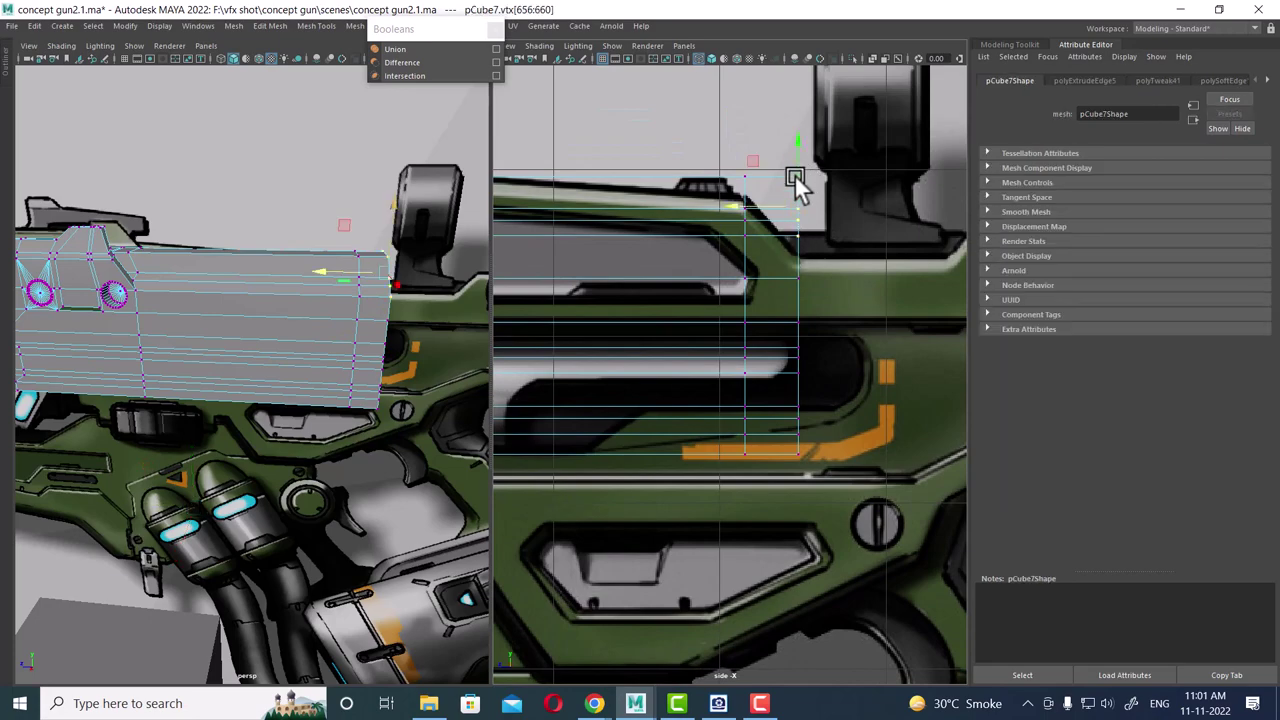
key(w)
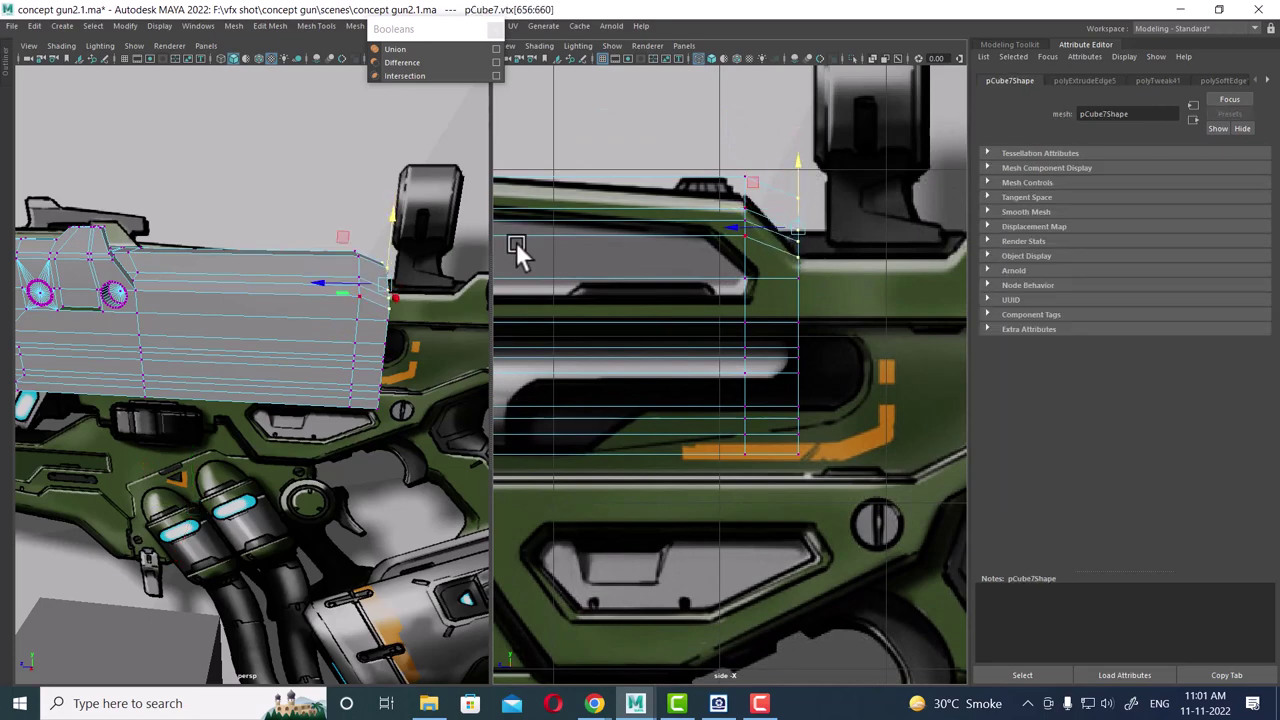
alt+drag(460, 250, 362, 280)
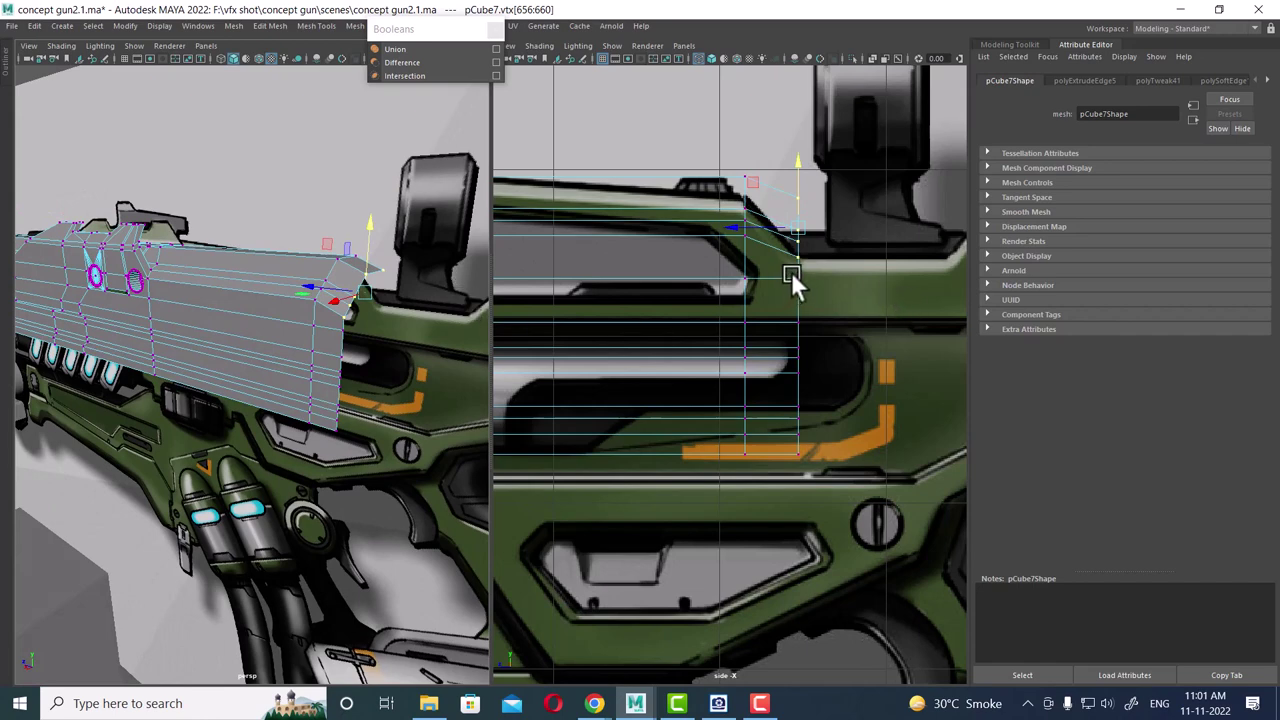
- Lower the new section's top front vertices and adjust the front column to match the angled tip
click(799, 165)
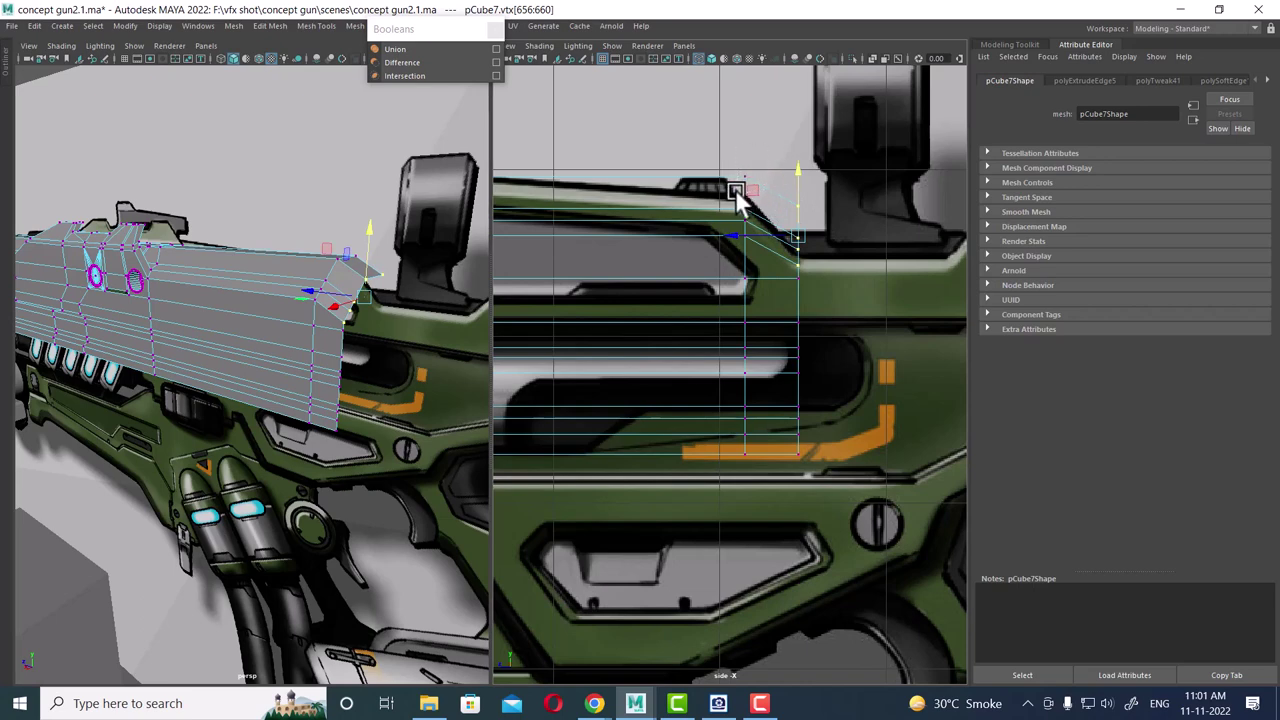
click(737, 188)
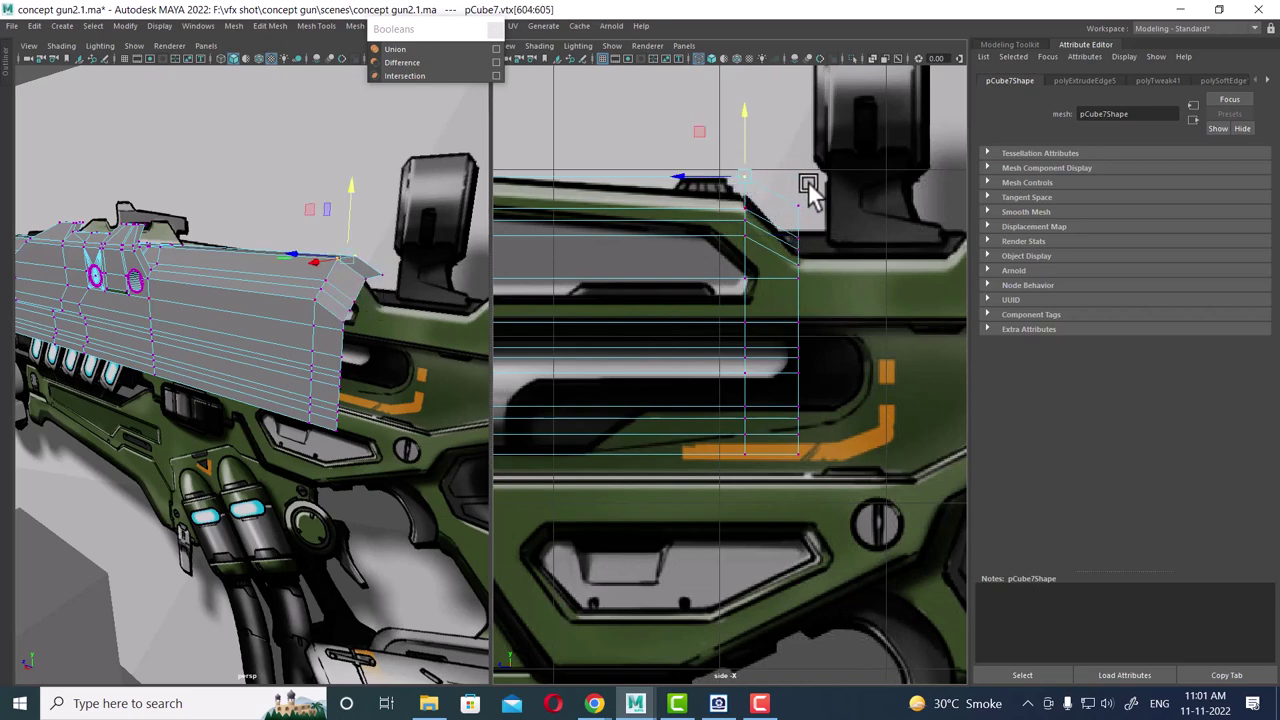
shift+drag(805, 213, 770, 140)
middle_drag(768, 133, 777, 141)
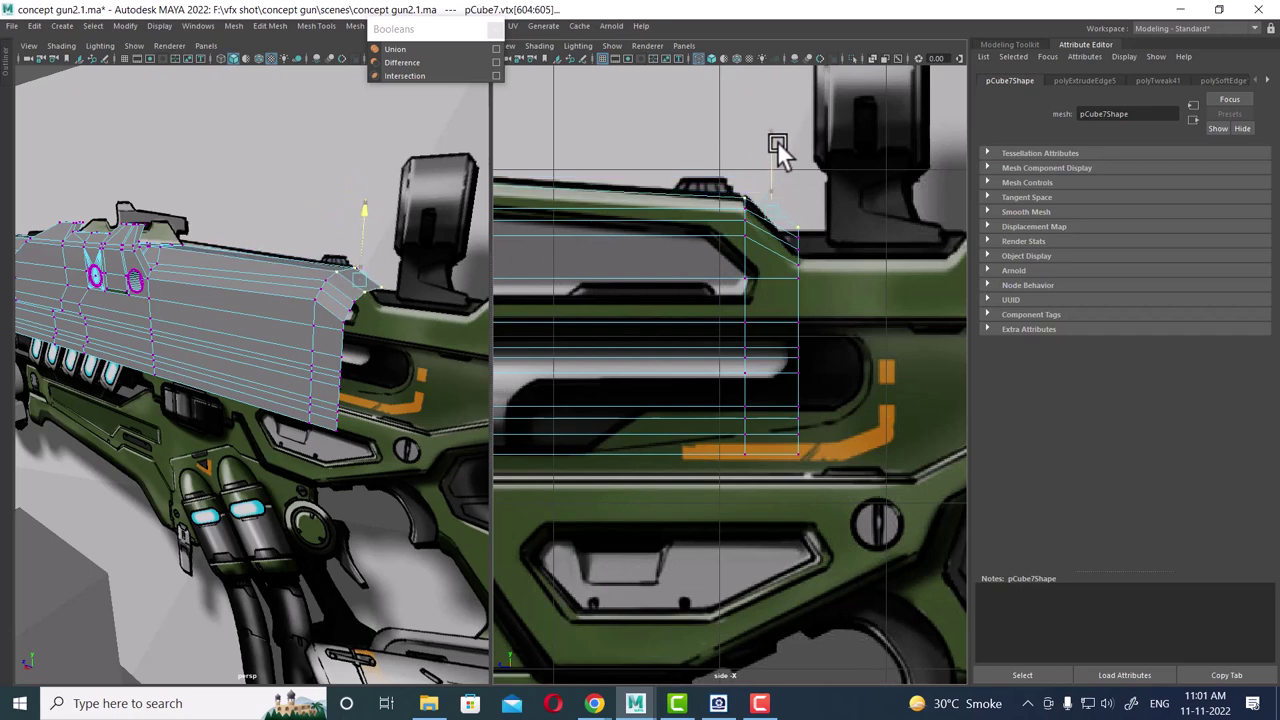
scroll(814, 232, up, 1)
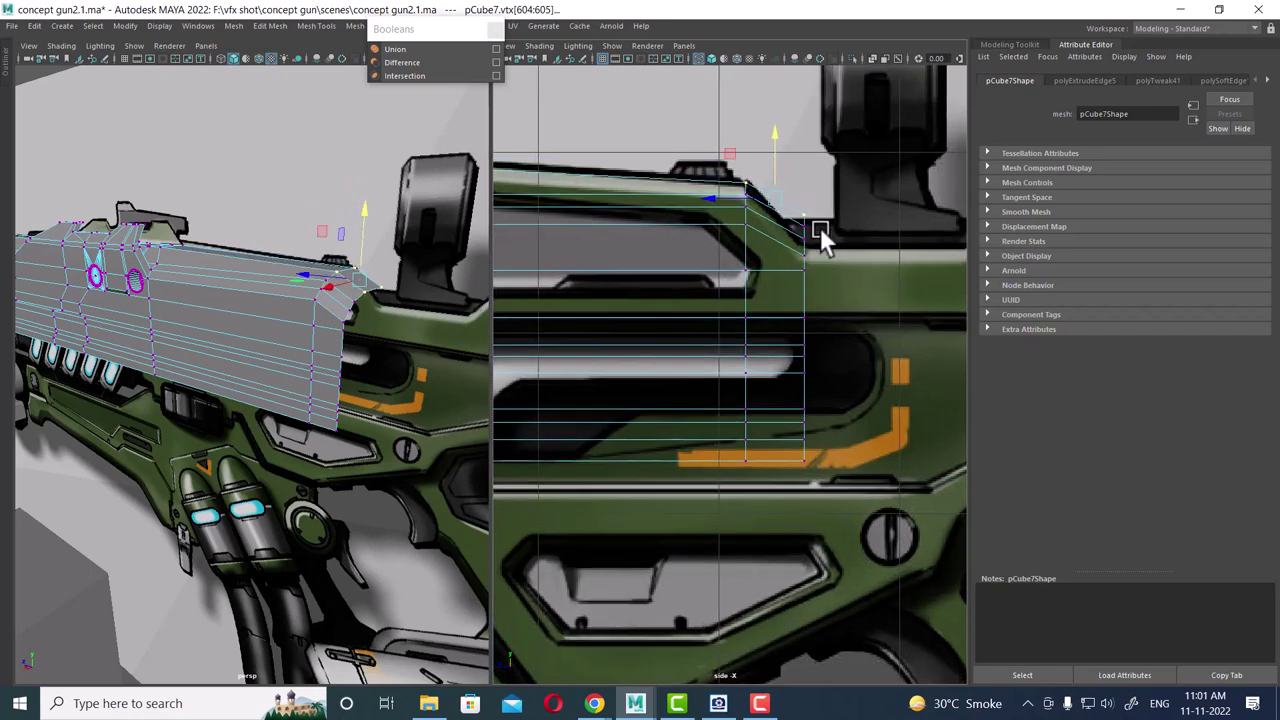
click(805, 268)
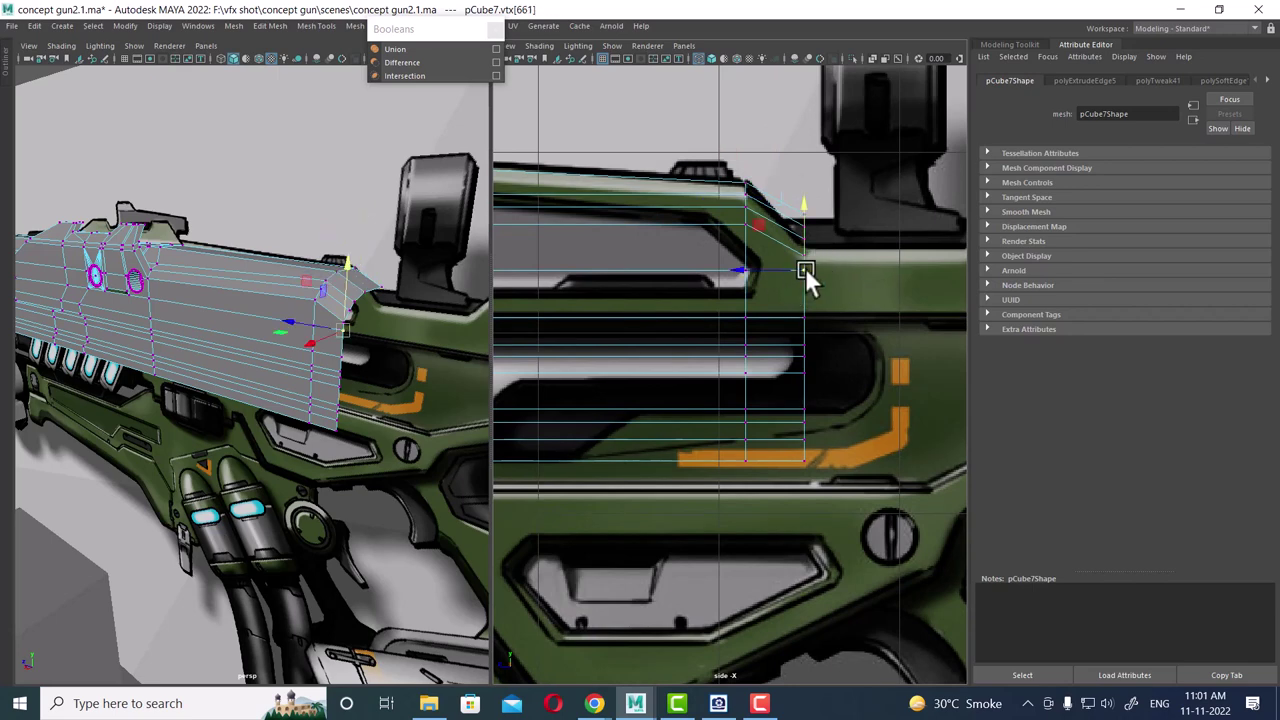
drag(806, 212, 806, 202)
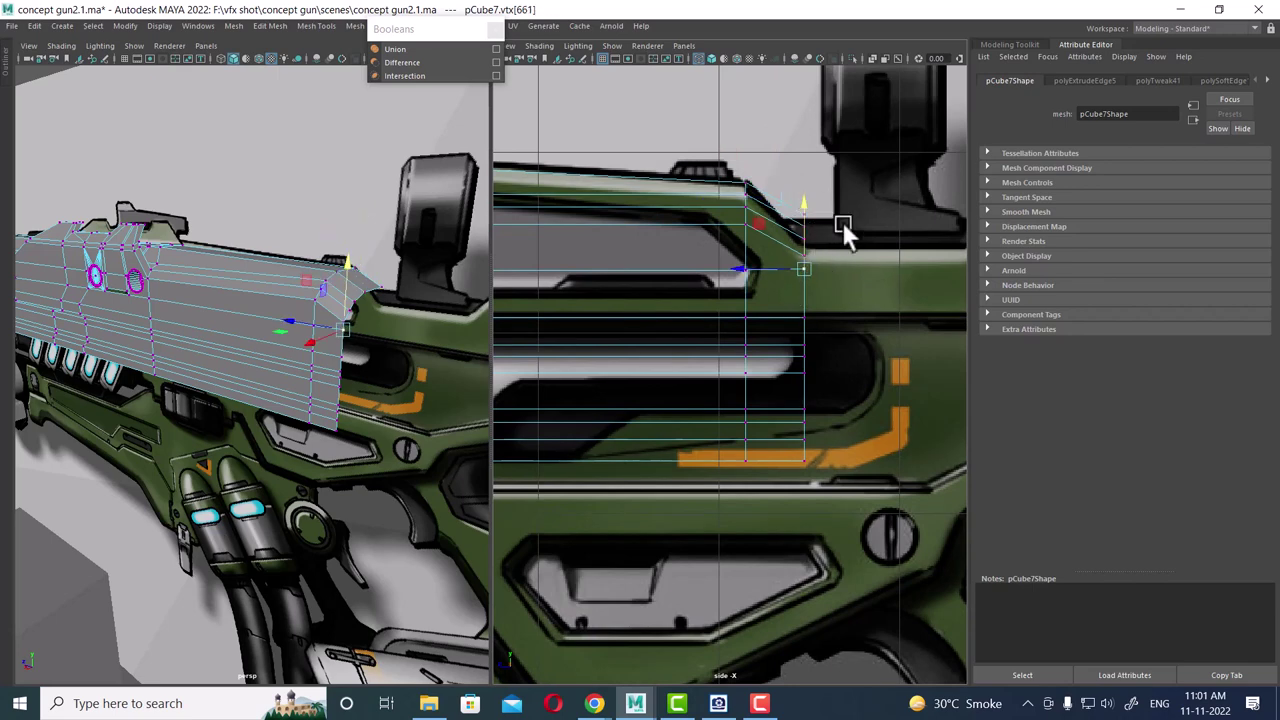
drag(811, 252, 815, 256)
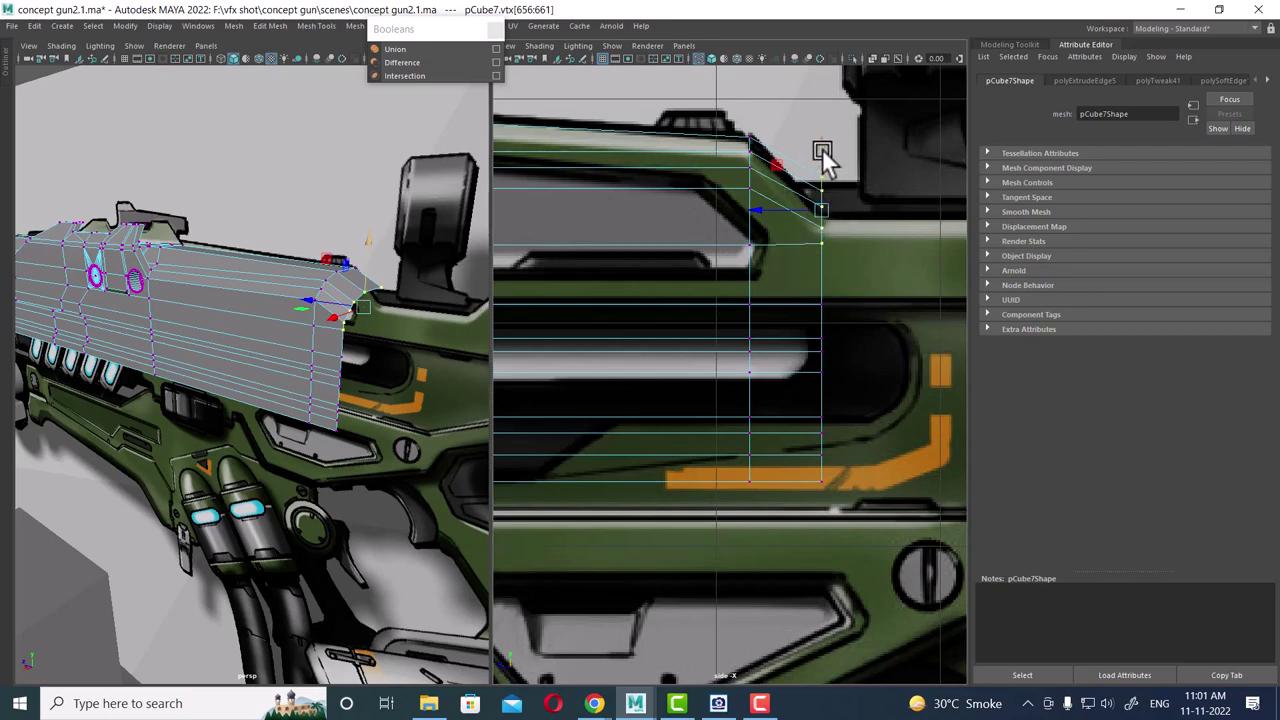
drag(822, 155, 822, 178)
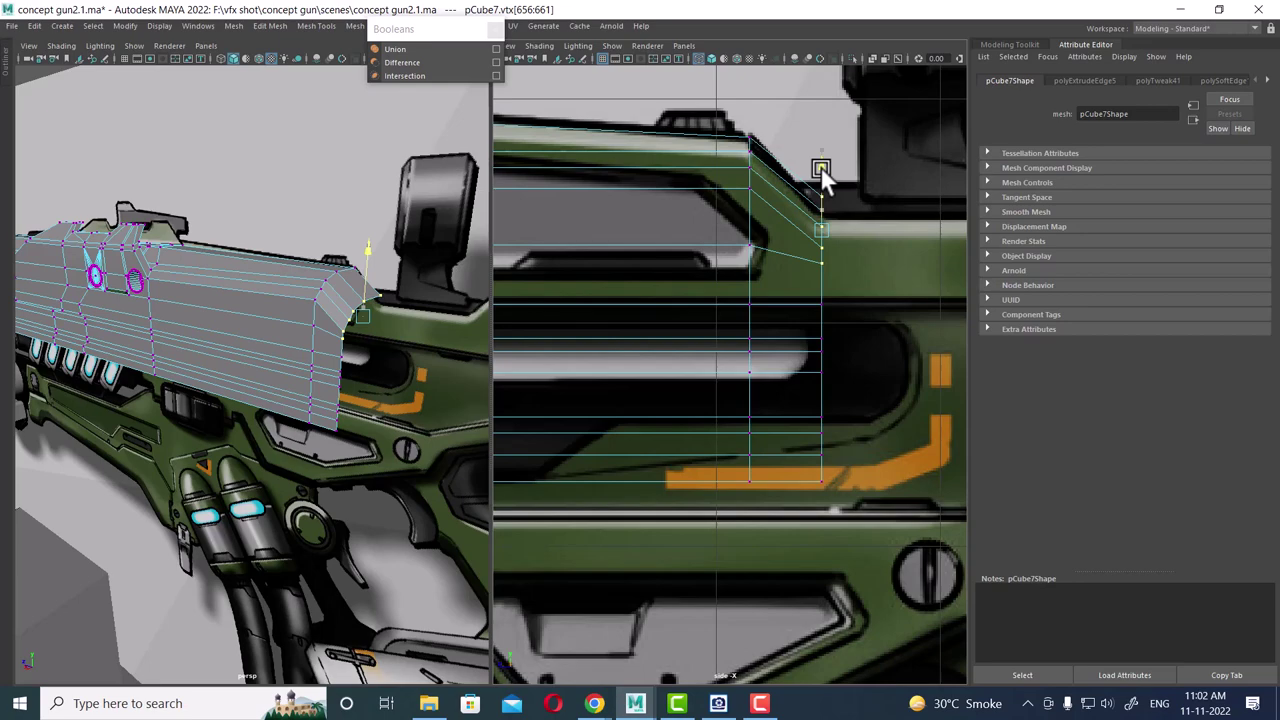
scroll(482, 323, down, 2)
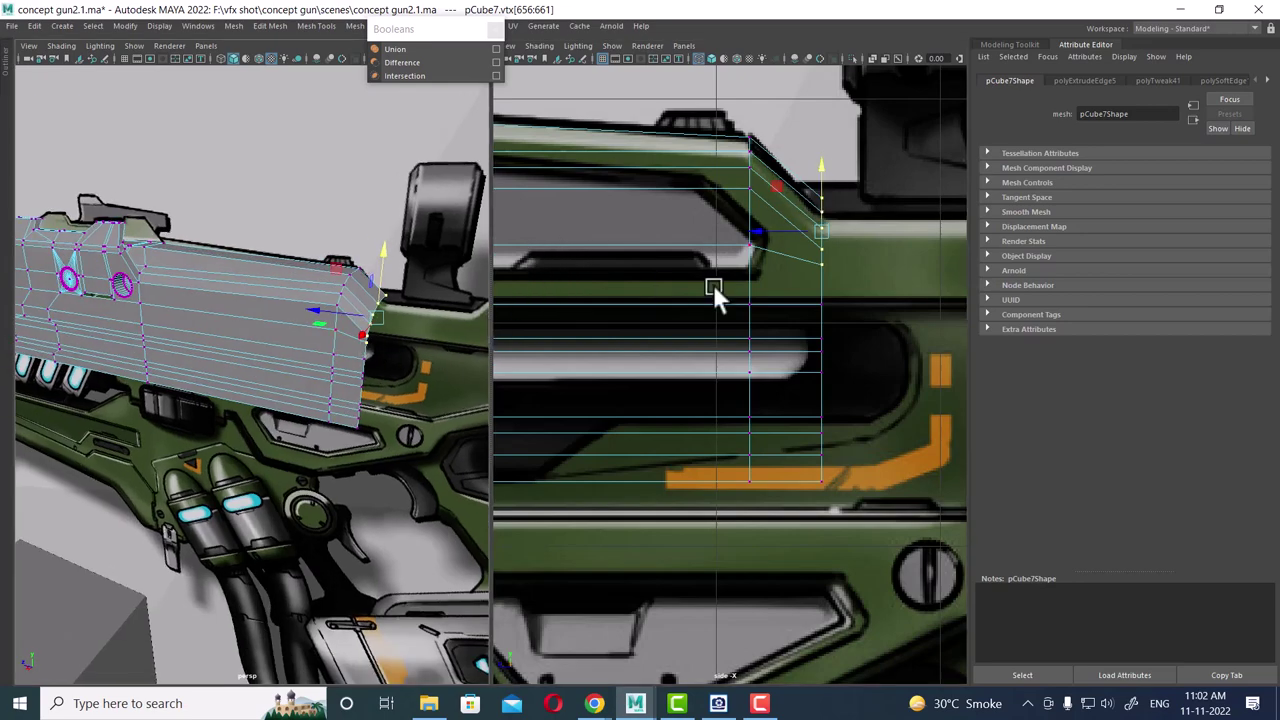
scroll(818, 290, down, 5)
scroll(764, 340, up, 3)
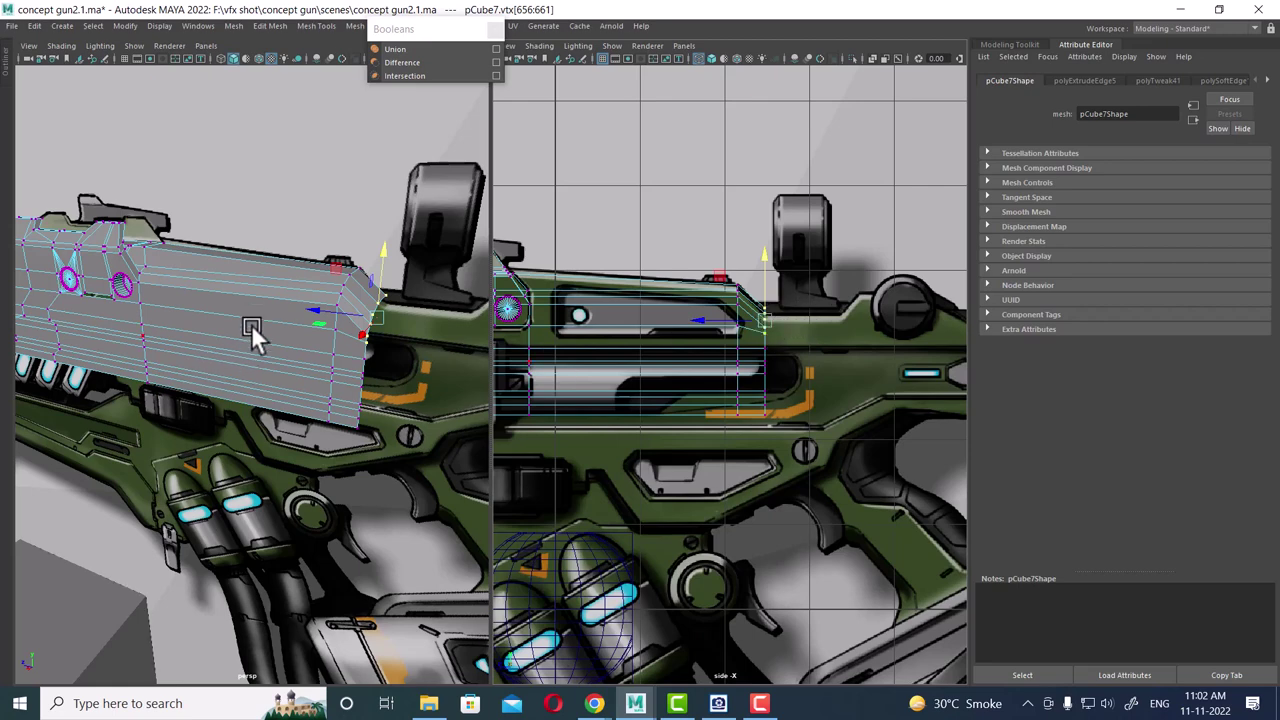
- Extrude the barrel's front edge and drag the new section forward along the side-view reference
right_drag(277, 297, 282, 255)
click(375, 330)
alt+middle_drag(375, 330, 345, 300)
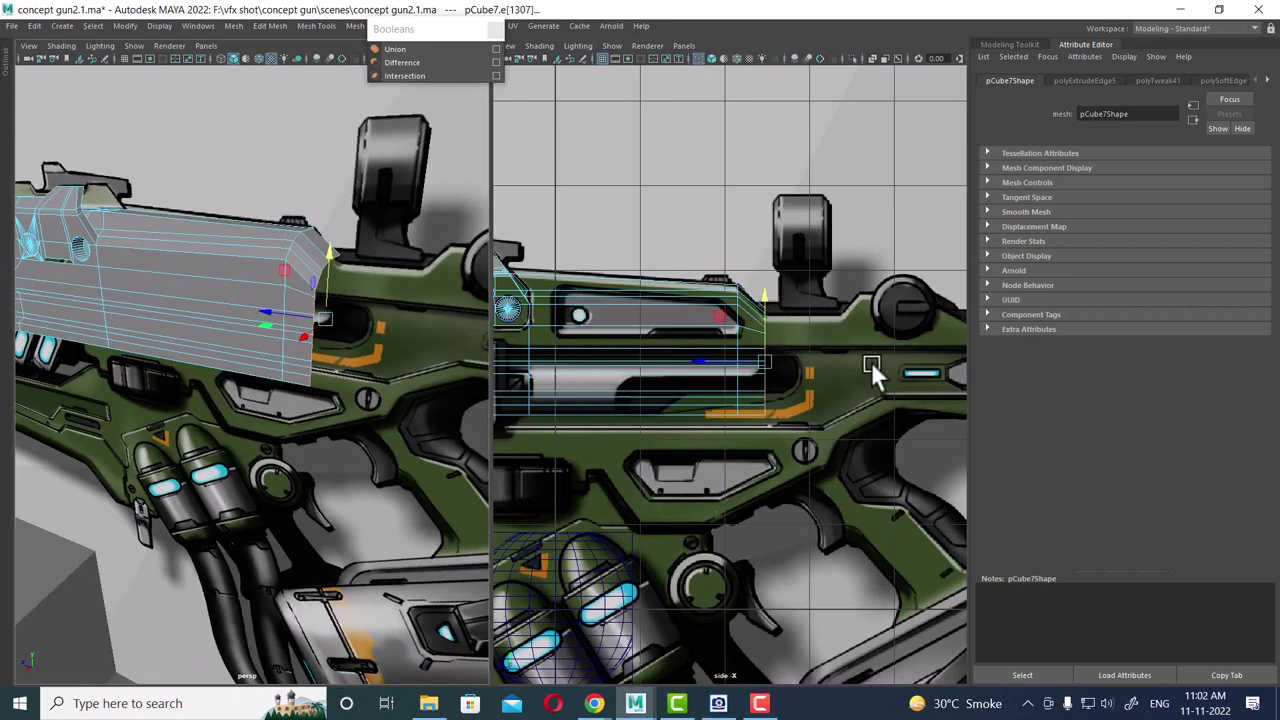
scroll(825, 365, up, 2)
alt+middle_drag(820, 368, 748, 380)
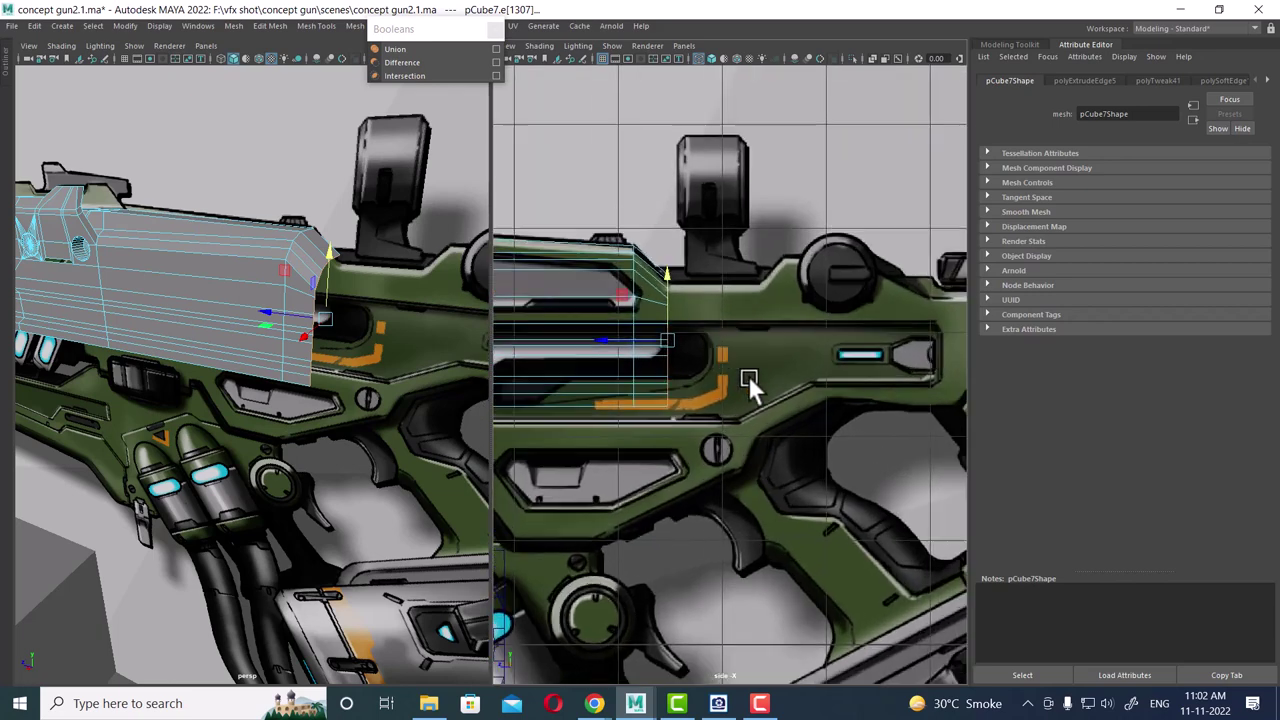
shift+drag(612, 341, 701, 335)
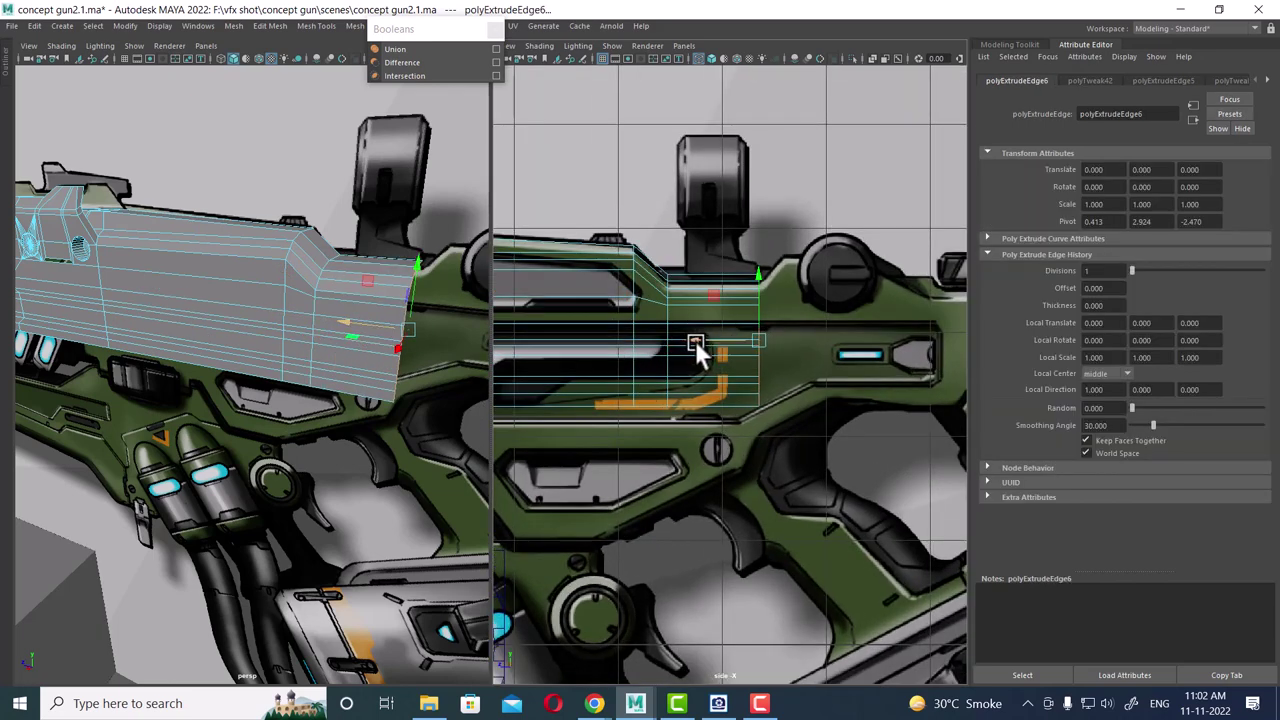
shift+drag(695, 340, 731, 340)
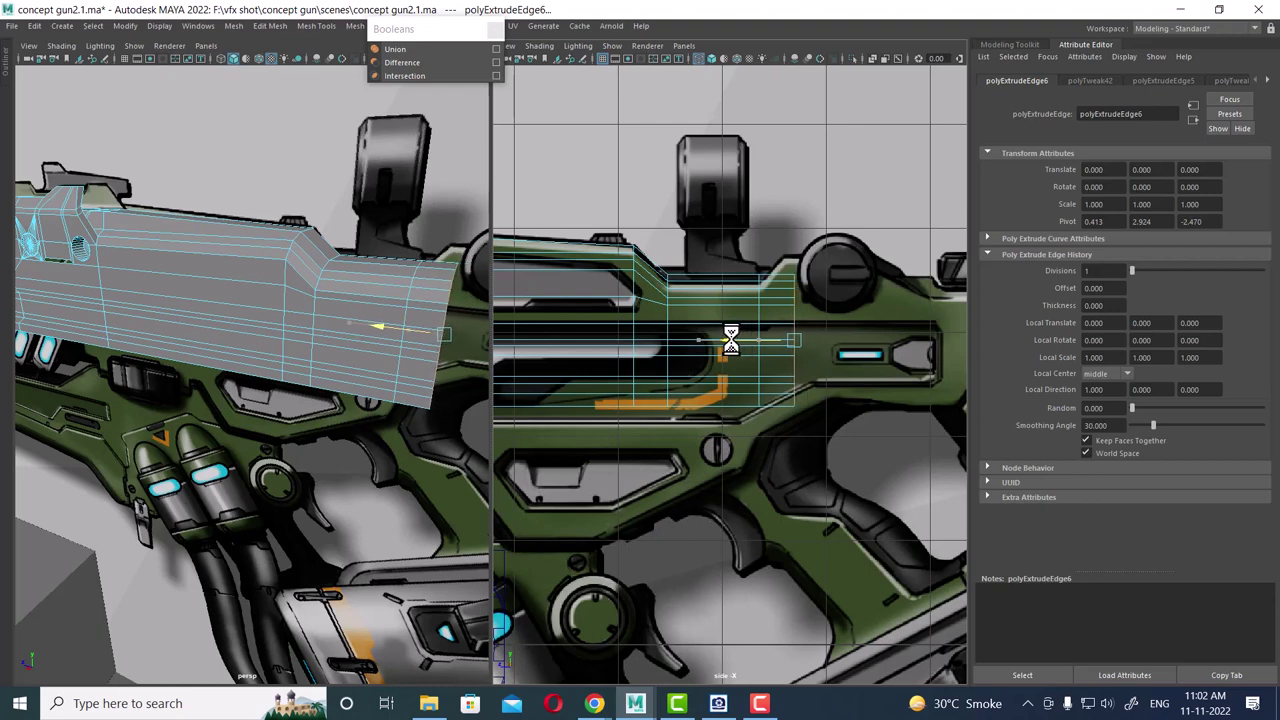
shift+drag(731, 340, 863, 340)
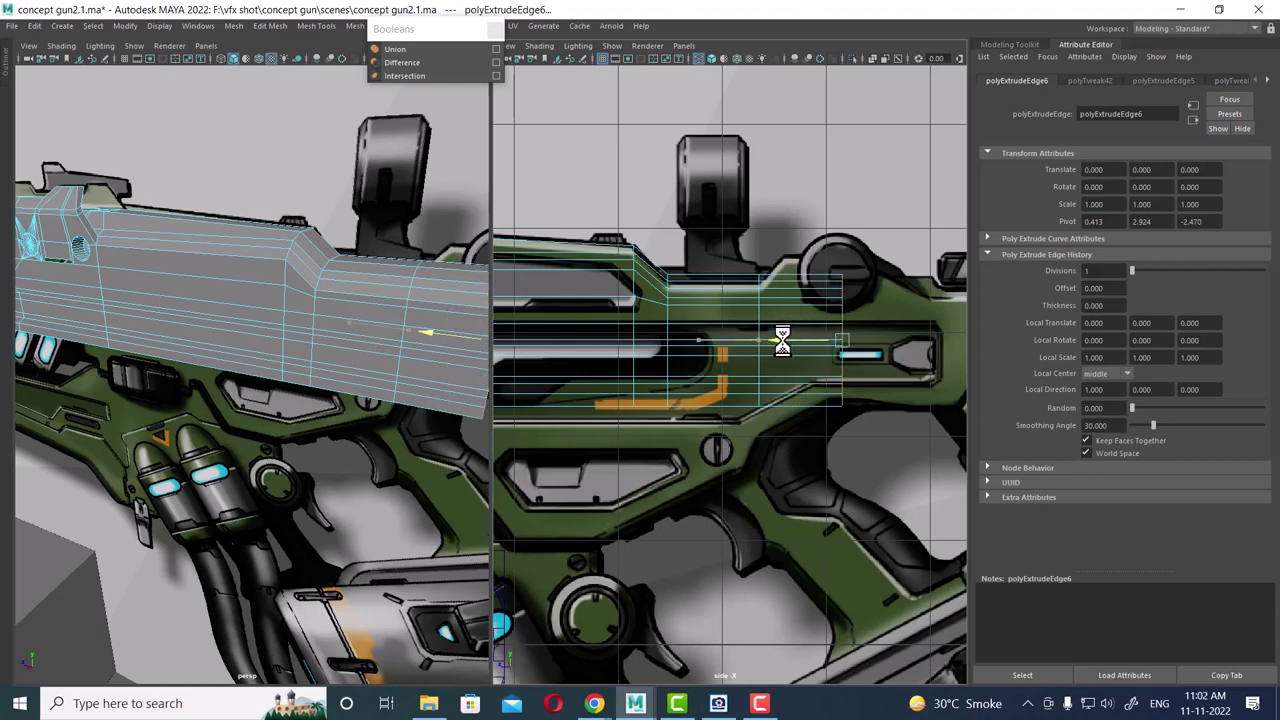
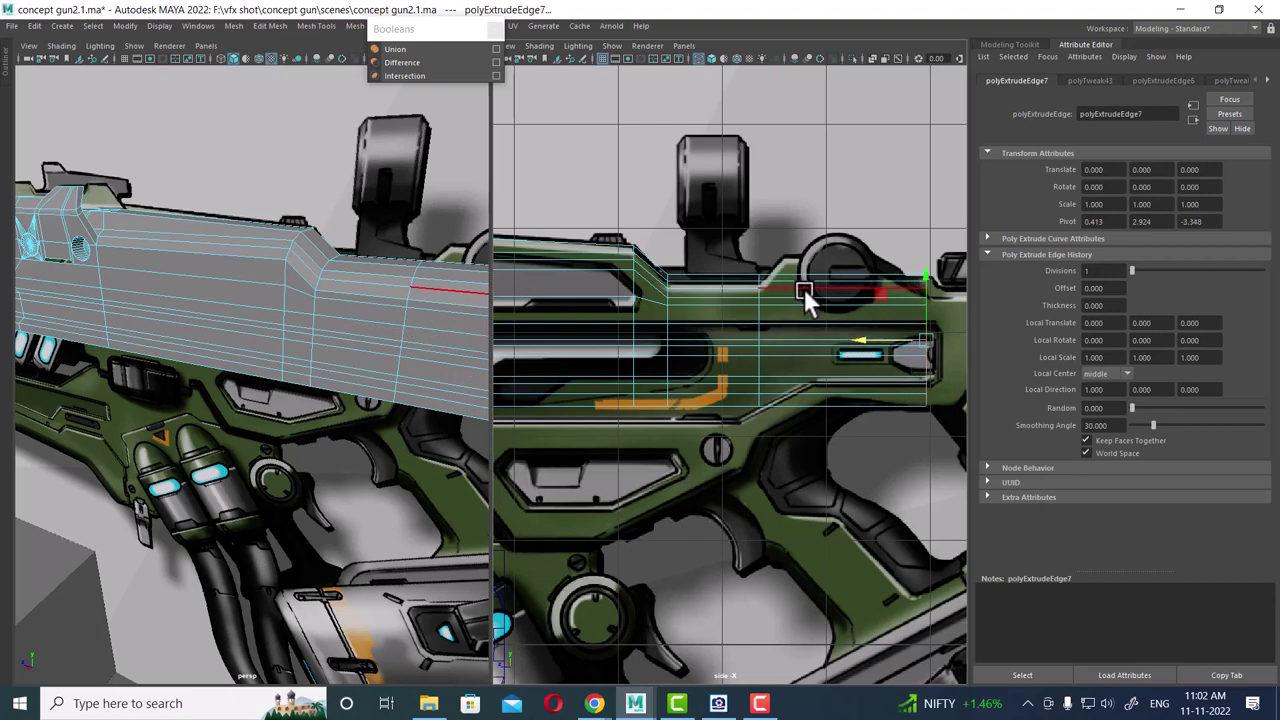
- Insert two vertical edge loops across the rear part of the gun body mesh pCube7
right_drag(804, 288, 923, 180)
scroll(820, 330, up, 2)
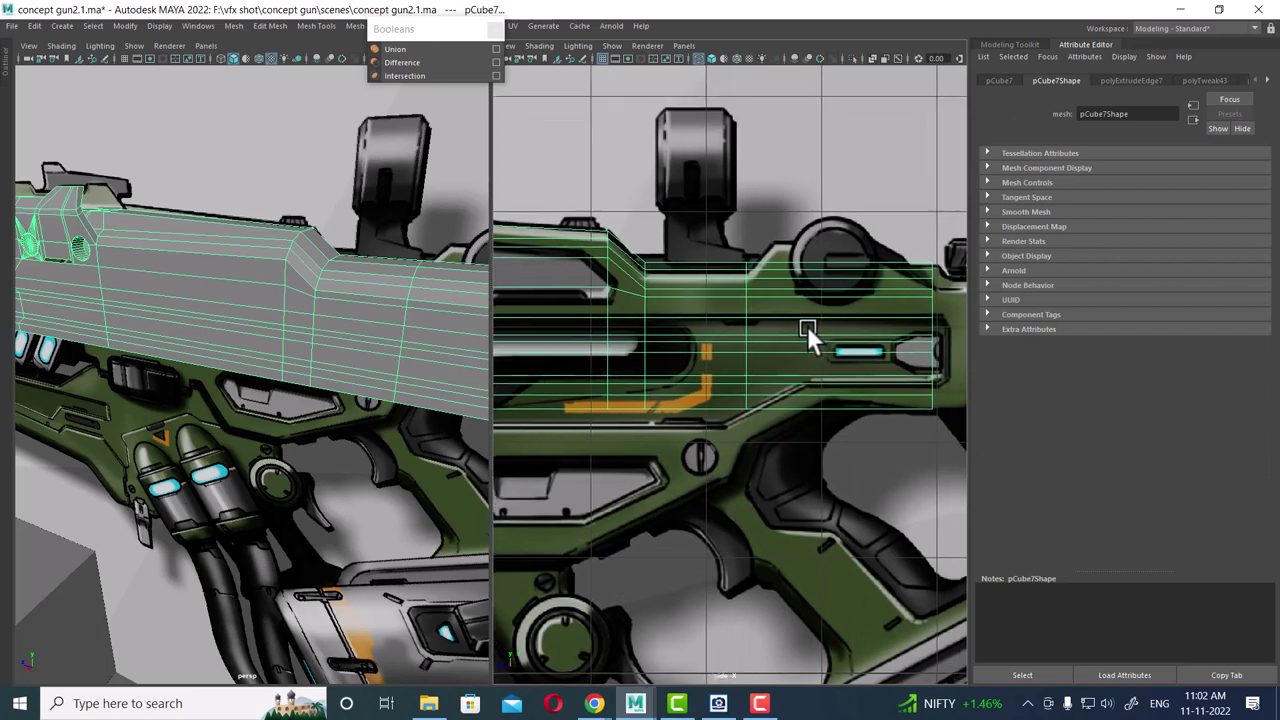
alt+middle_drag(807, 326, 724, 384)
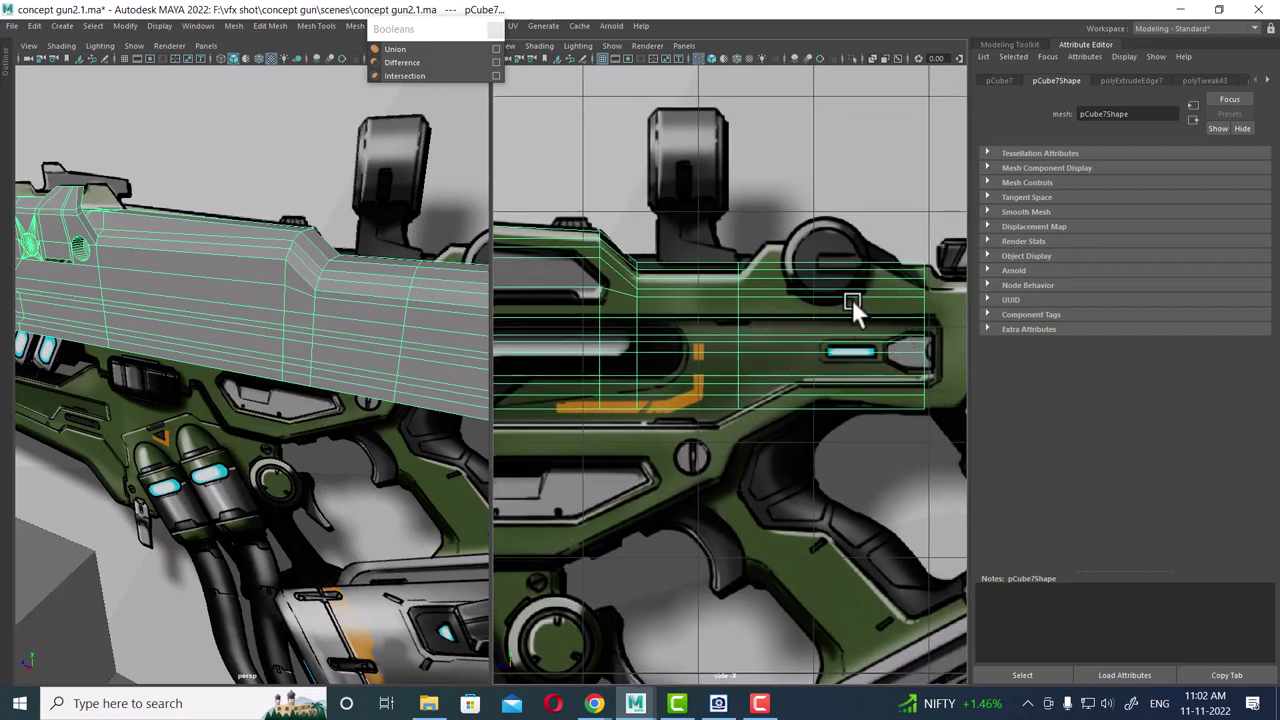
right_drag(820, 300, 788, 275)
scroll(818, 264, up, 2)
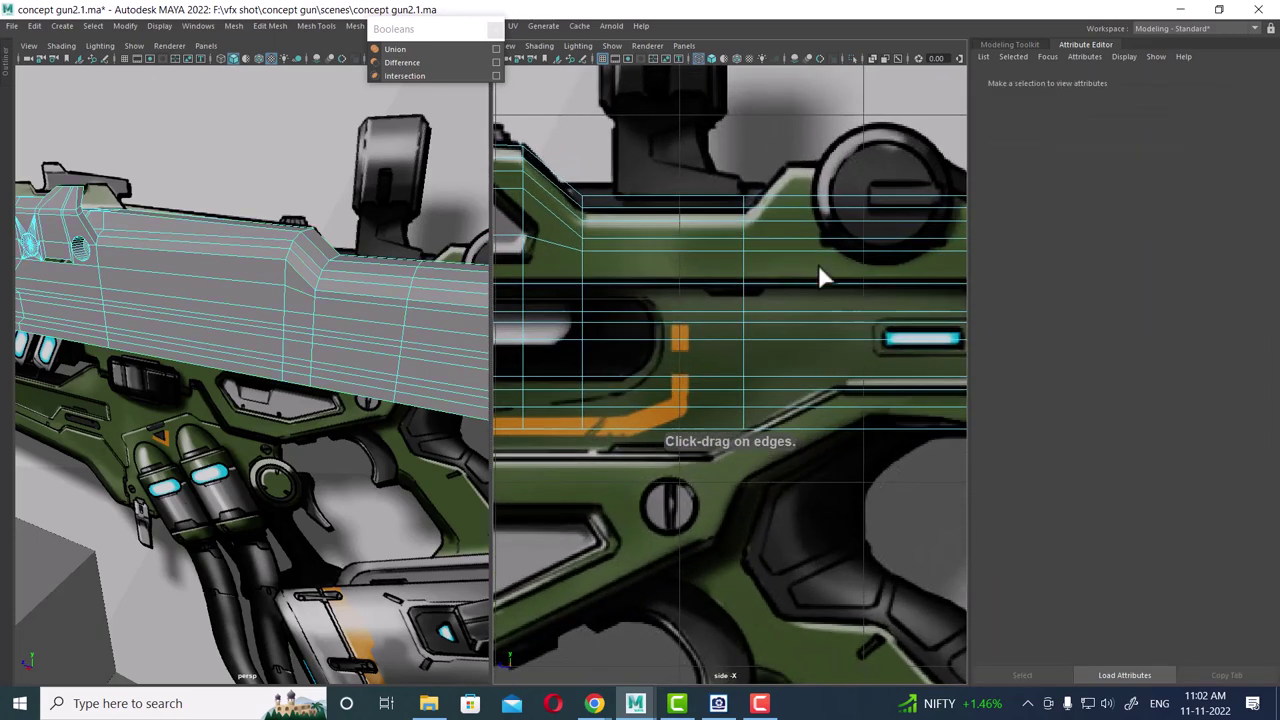
click(784, 205)
alt+middle_drag(892, 221, 843, 220)
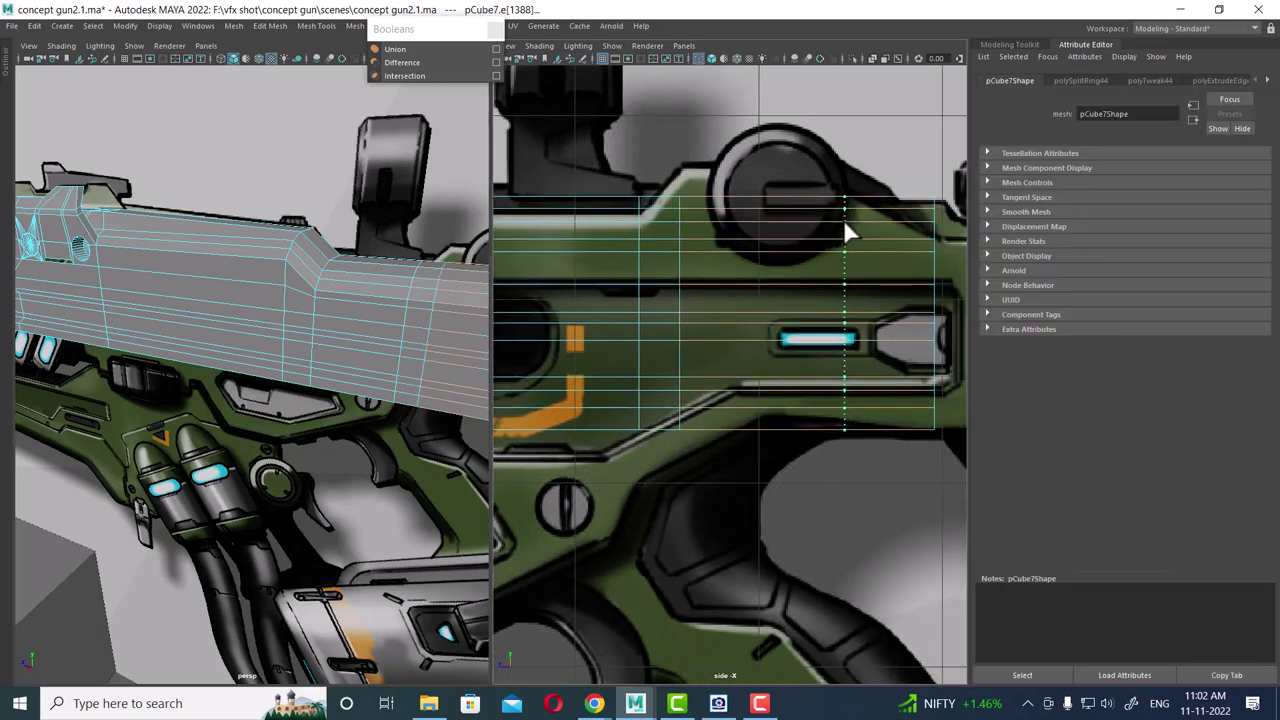
click(845, 230)
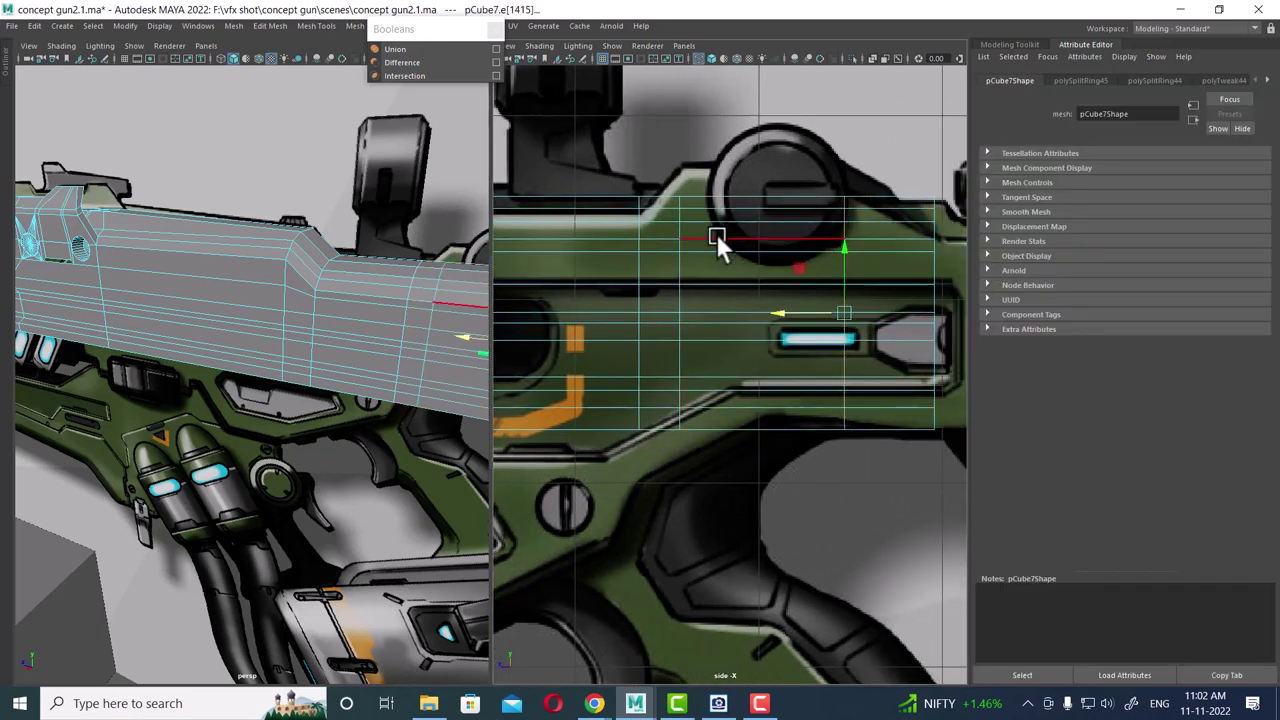
alt+middle_drag(714, 243, 751, 220)
right_drag(752, 225, 603, 189)
mouse_move(300, 365)
alt+mouse_down()
mouse_move(263, 363)
mouse_move(297, 357)
mouse_move(274, 294)
mouse_move(235, 282)
alt+mouse_up()
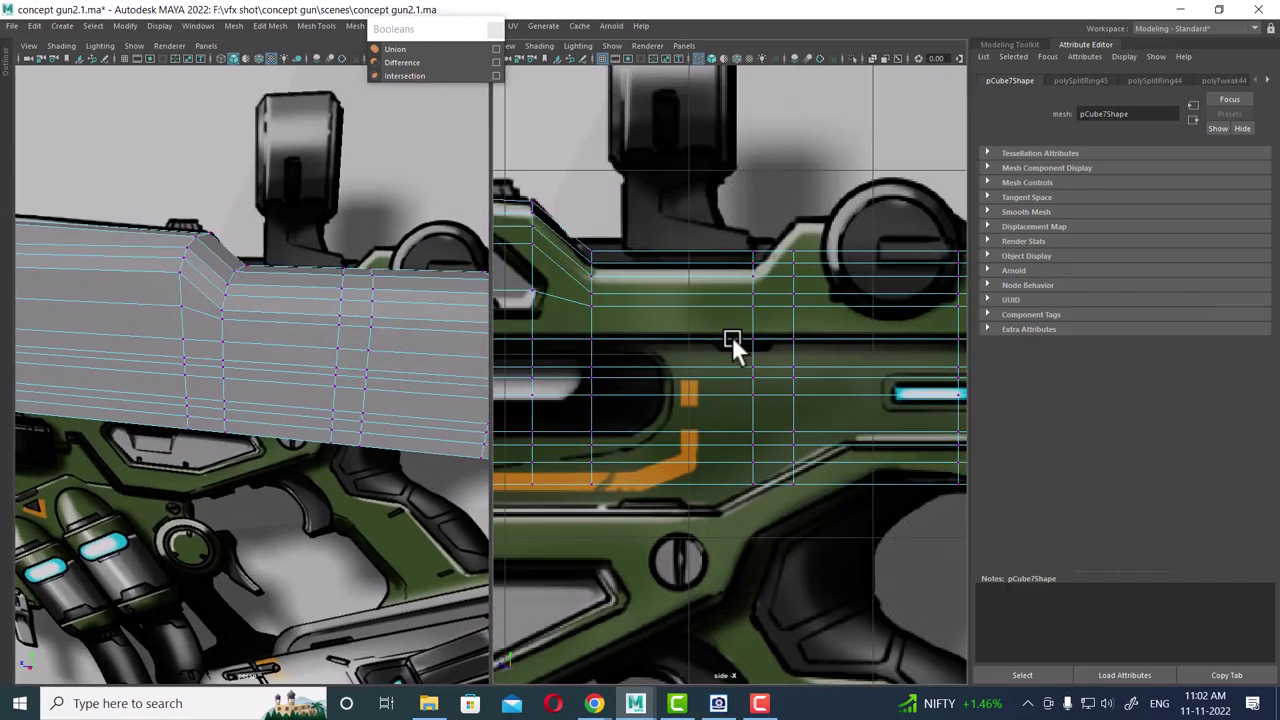
- Raise the body's top vertices over the round dial to follow the reference contour
scroll(683, 296, up, 2)
drag(627, 263, 622, 263)
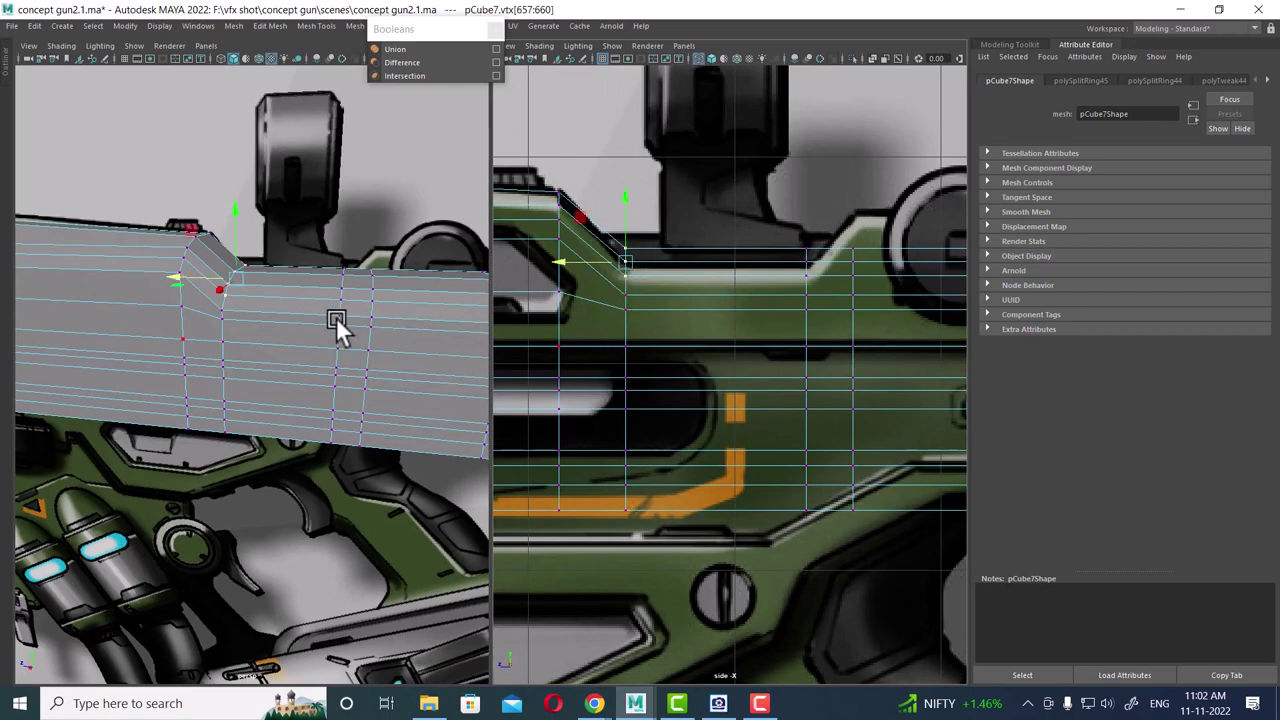
mouse_move(336, 317)
alt+mouse_down()
mouse_move(272, 332)
mouse_move(263, 352)
alt+mouse_up()
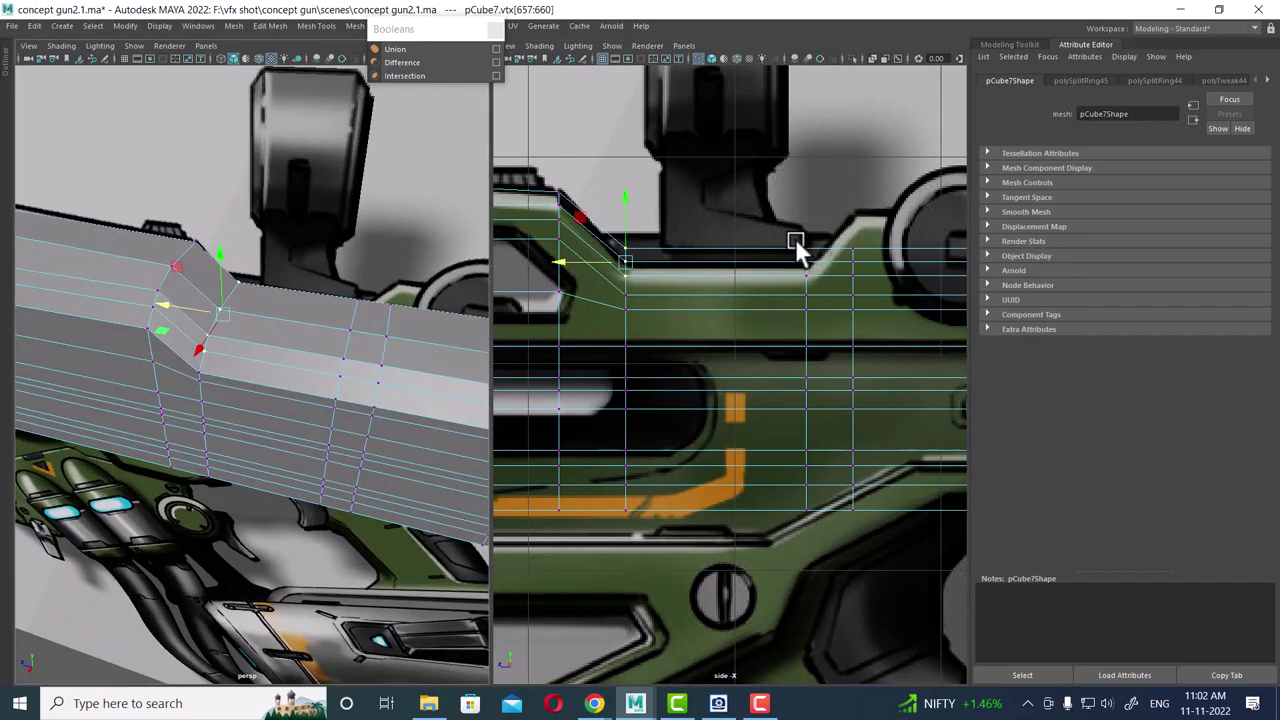
mouse_move(794, 243)
mouse_down()
mouse_move(817, 277)
mouse_move(837, 232)
mouse_up()
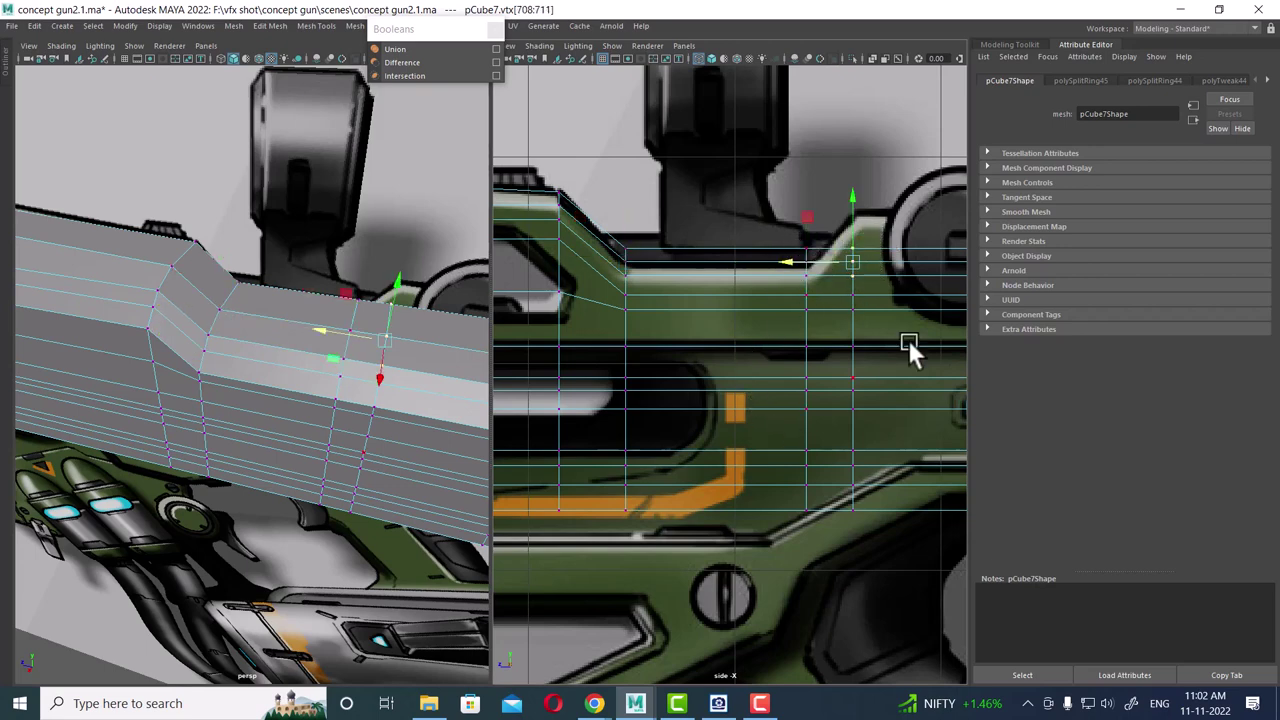
mouse_move(908, 339)
alt+middle_down()
mouse_move(672, 228)
mouse_move(835, 228)
alt+middle_up()
shift+drag(894, 267, 894, 269)
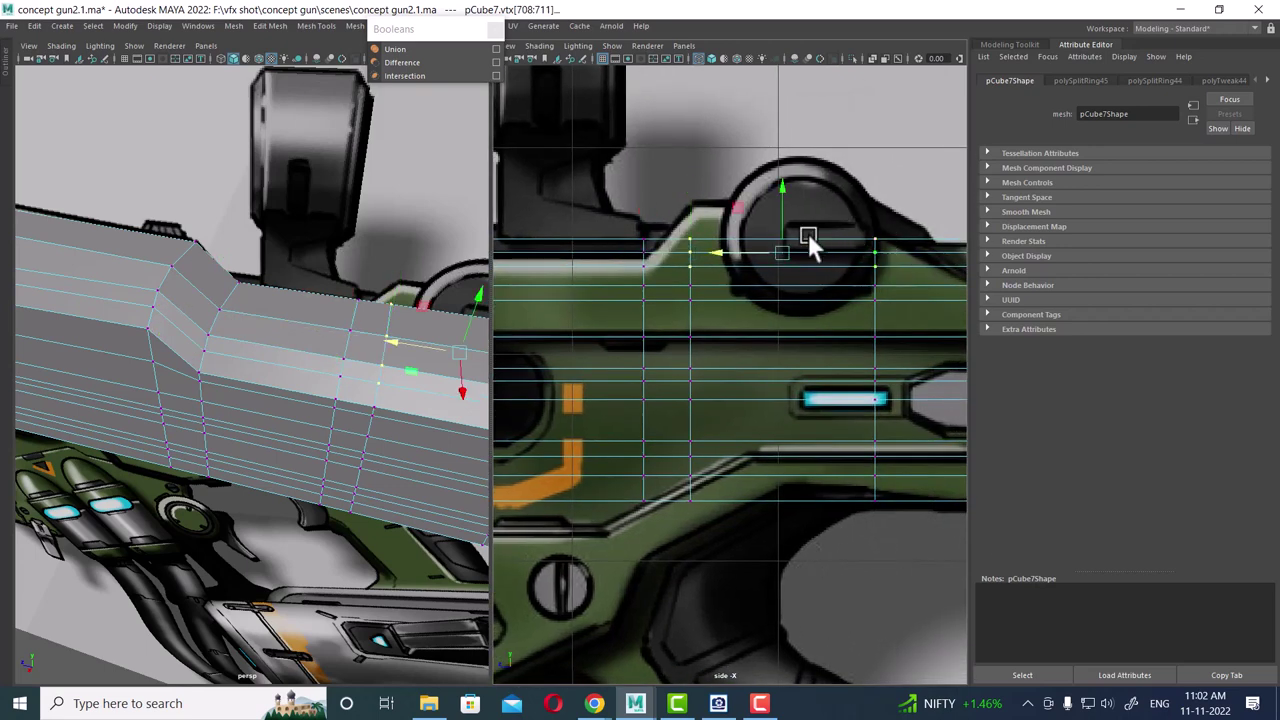
drag(787, 184, 782, 151)
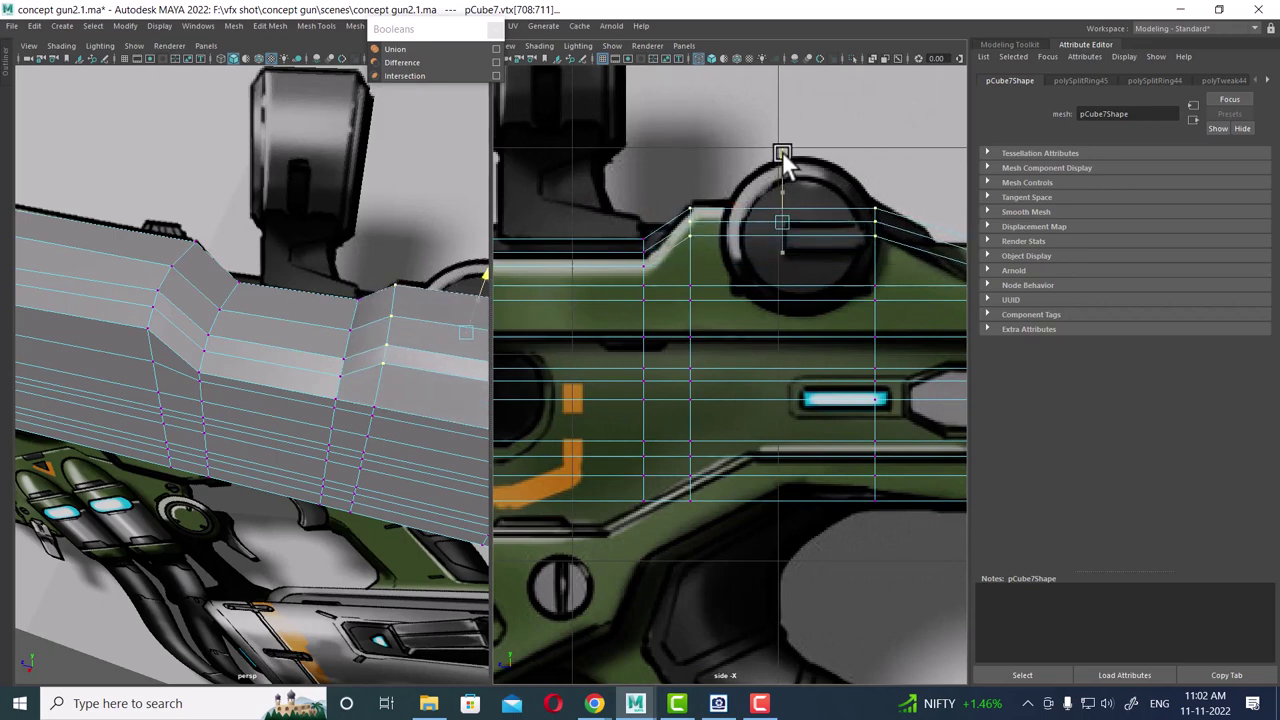
scroll(798, 195, down, 2)
scroll(796, 200, down, 1)
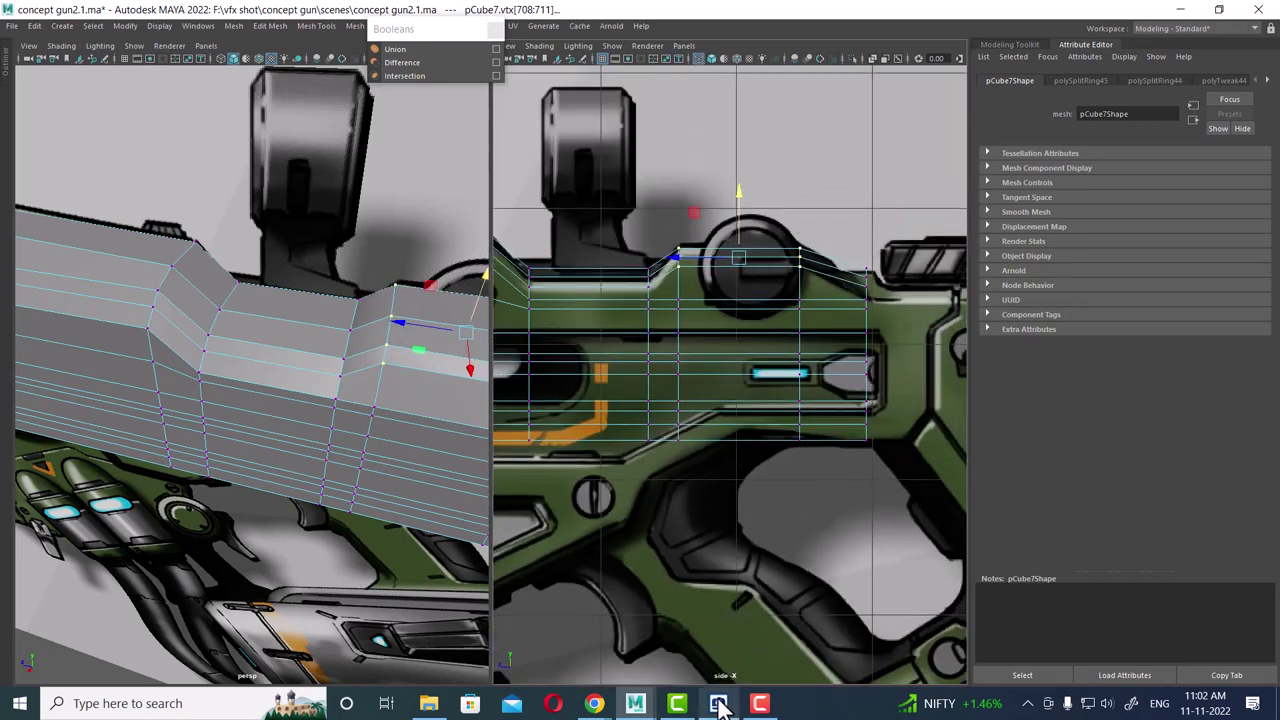
- Select the rear vertical edge of the cage and extrude it into a new strip of faces
click(757, 704)
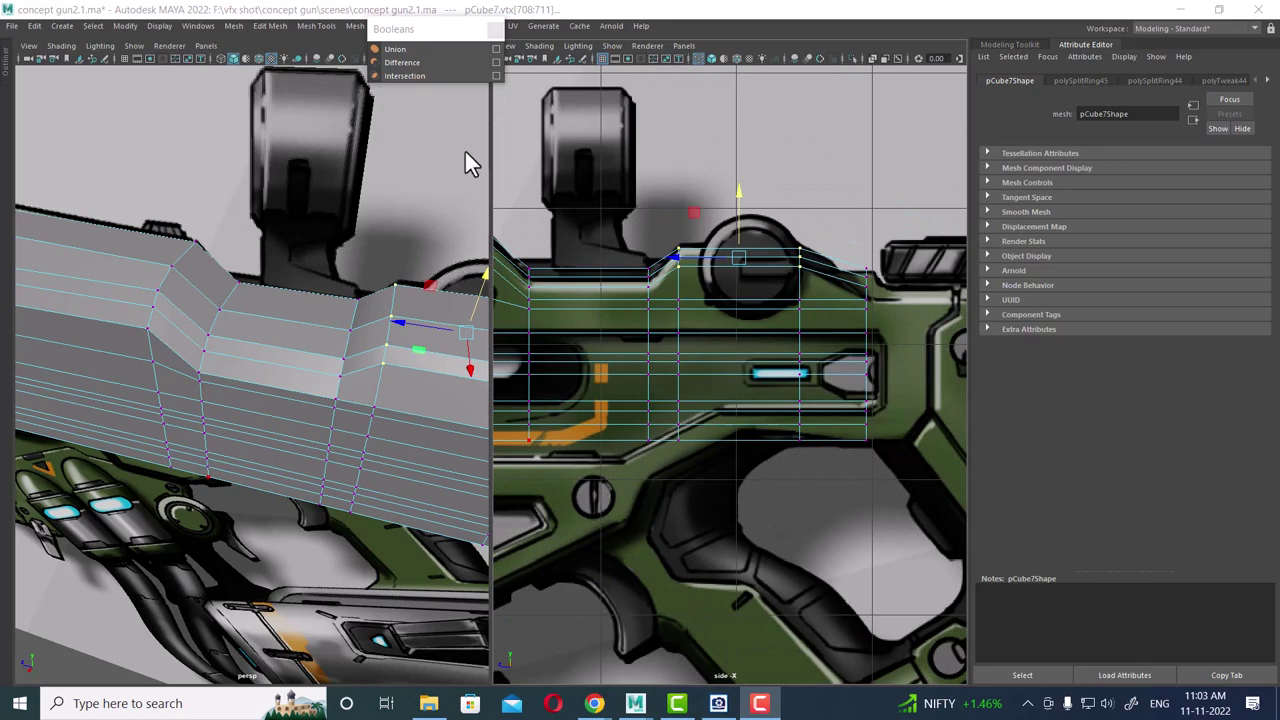
scroll(857, 350, up, 2)
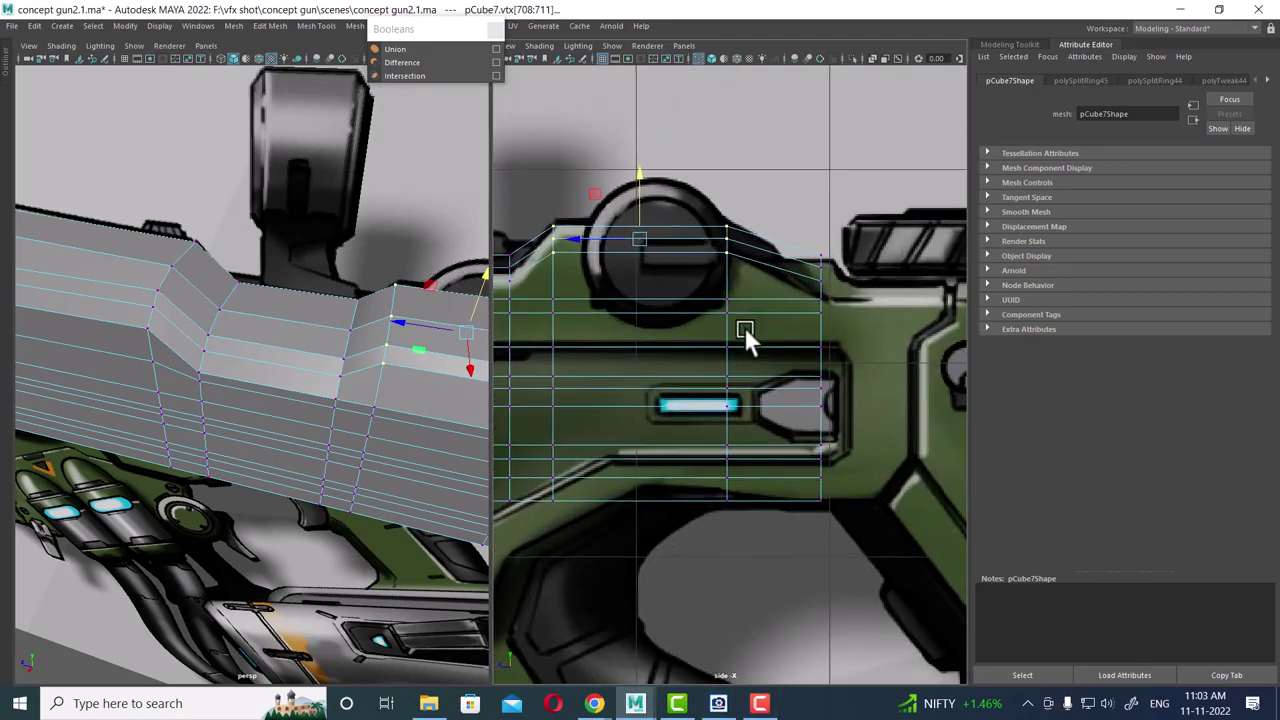
scroll(765, 305, up, 1)
scroll(823, 292, up, 1)
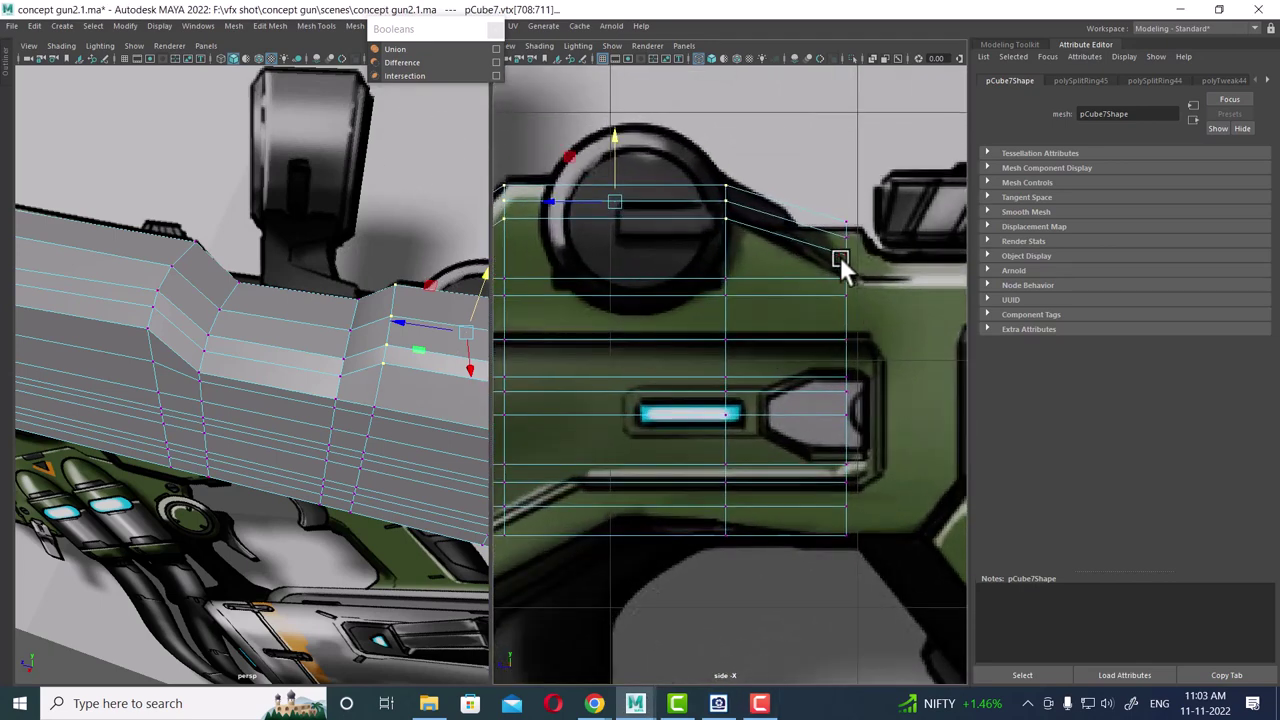
alt+middle_drag(880, 292, 815, 280)
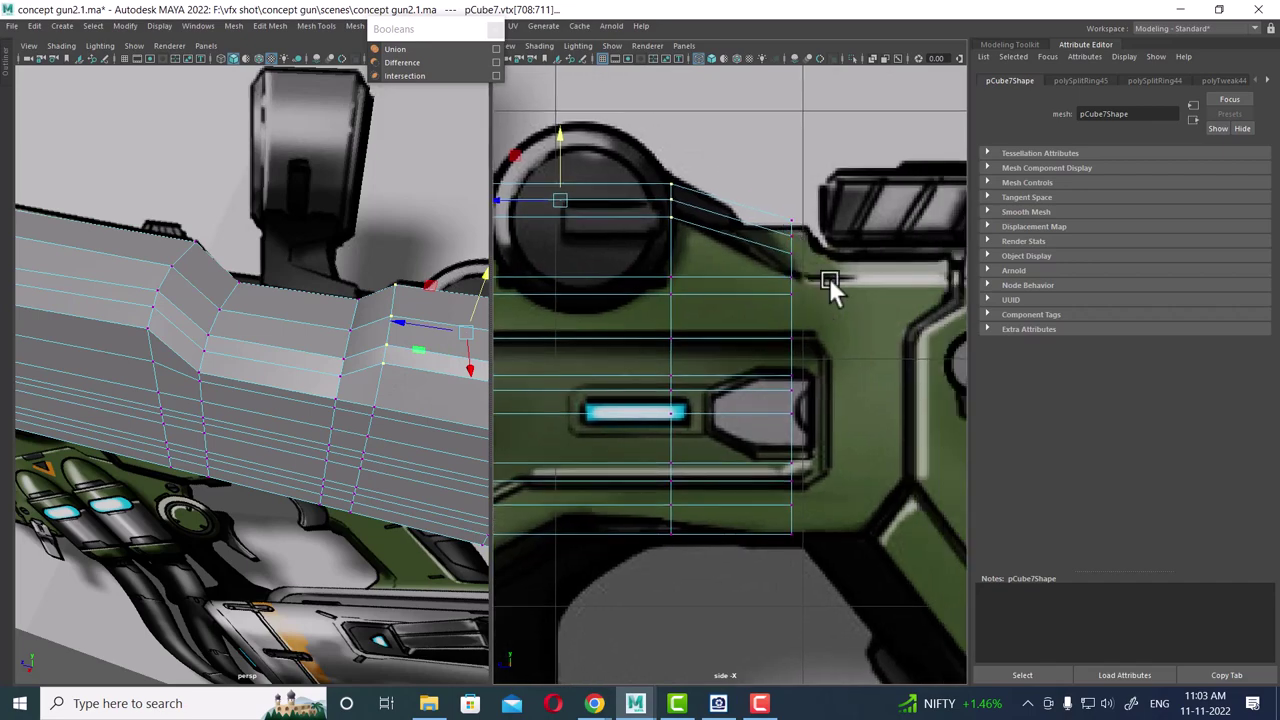
scroll(829, 278, down, 4)
scroll(839, 342, up, 2)
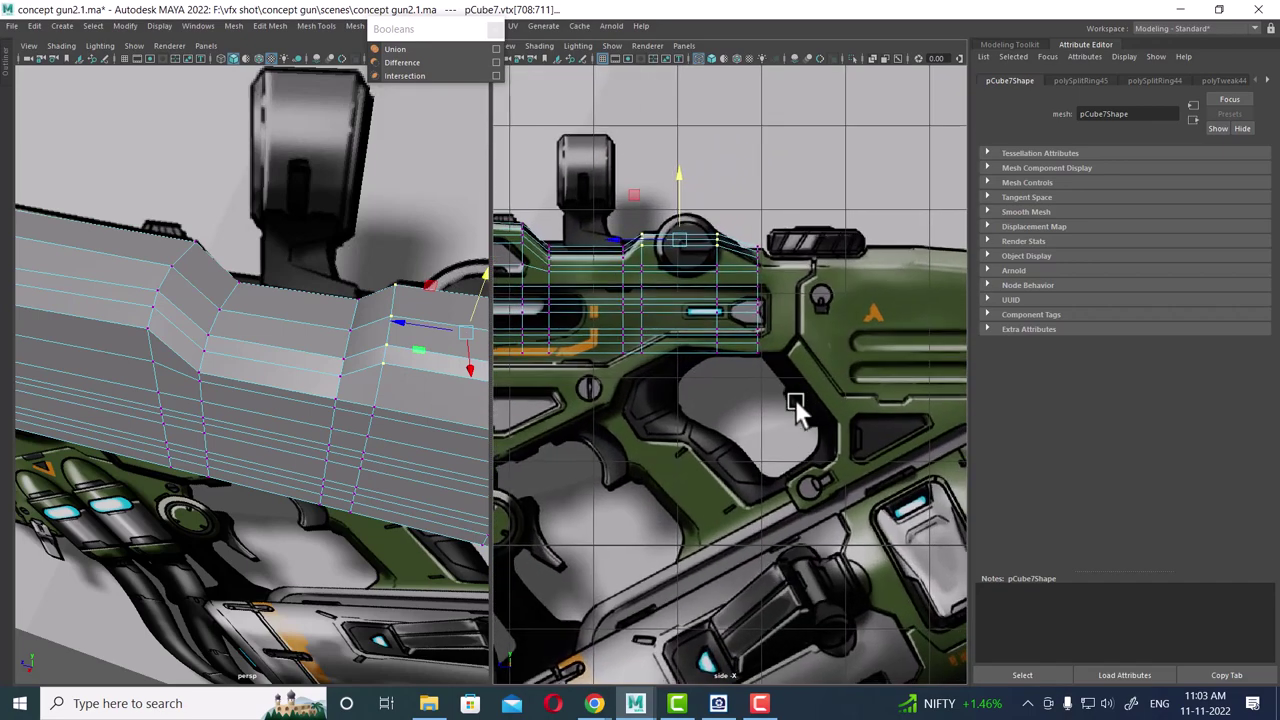
scroll(798, 316, up, 1)
alt+middle_drag(800, 315, 716, 295)
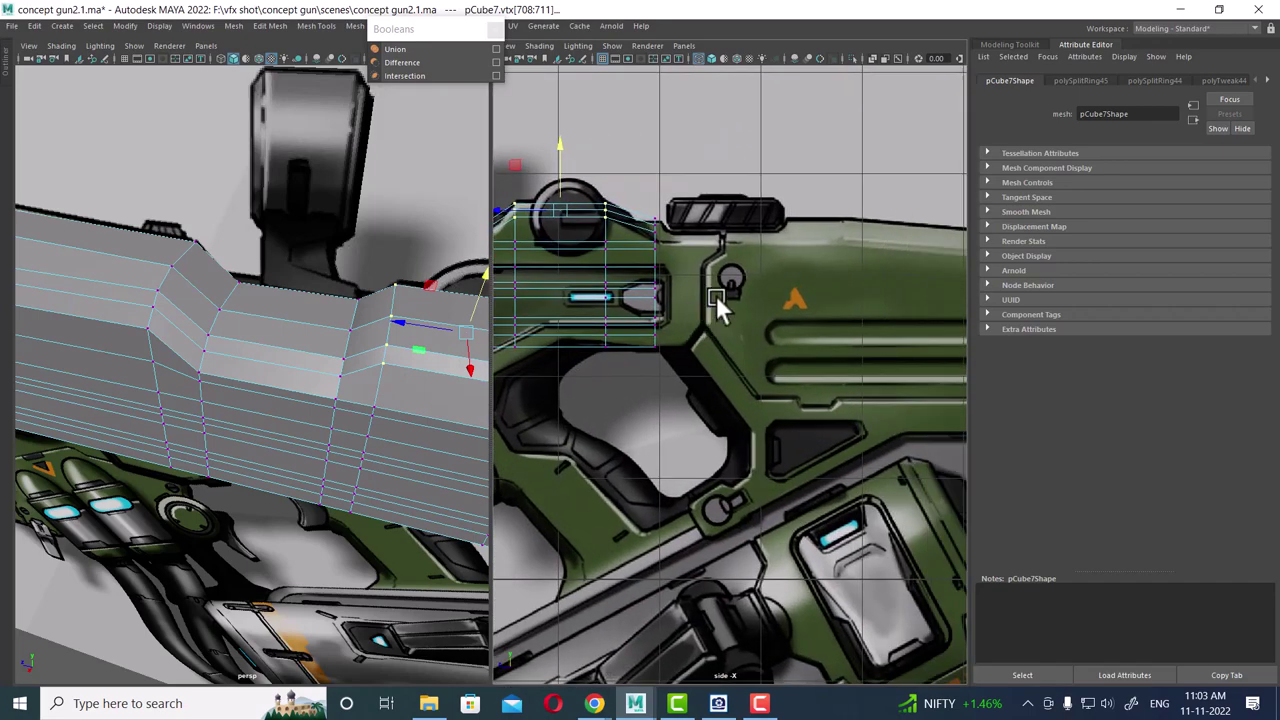
scroll(716, 295, down, 3)
scroll(807, 329, up, 2)
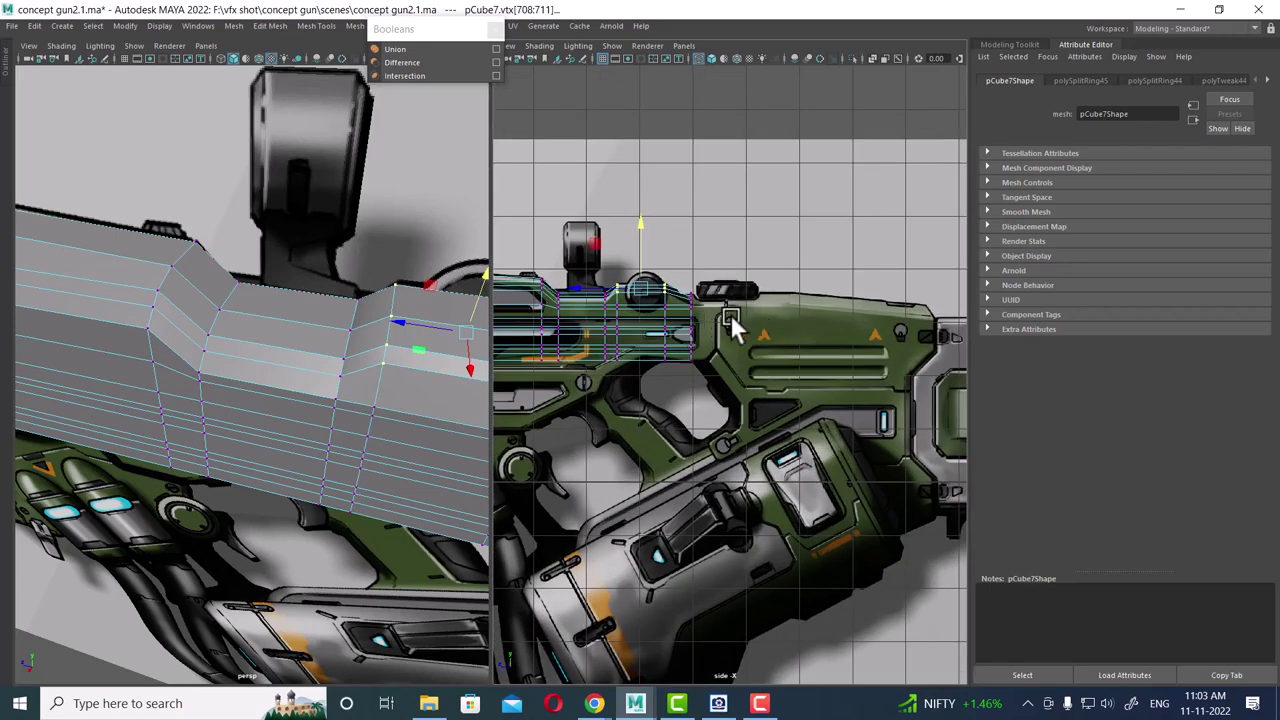
scroll(734, 350, up, 1)
scroll(740, 358, up, 1)
scroll(790, 330, up, 1)
scroll(800, 322, up, 1)
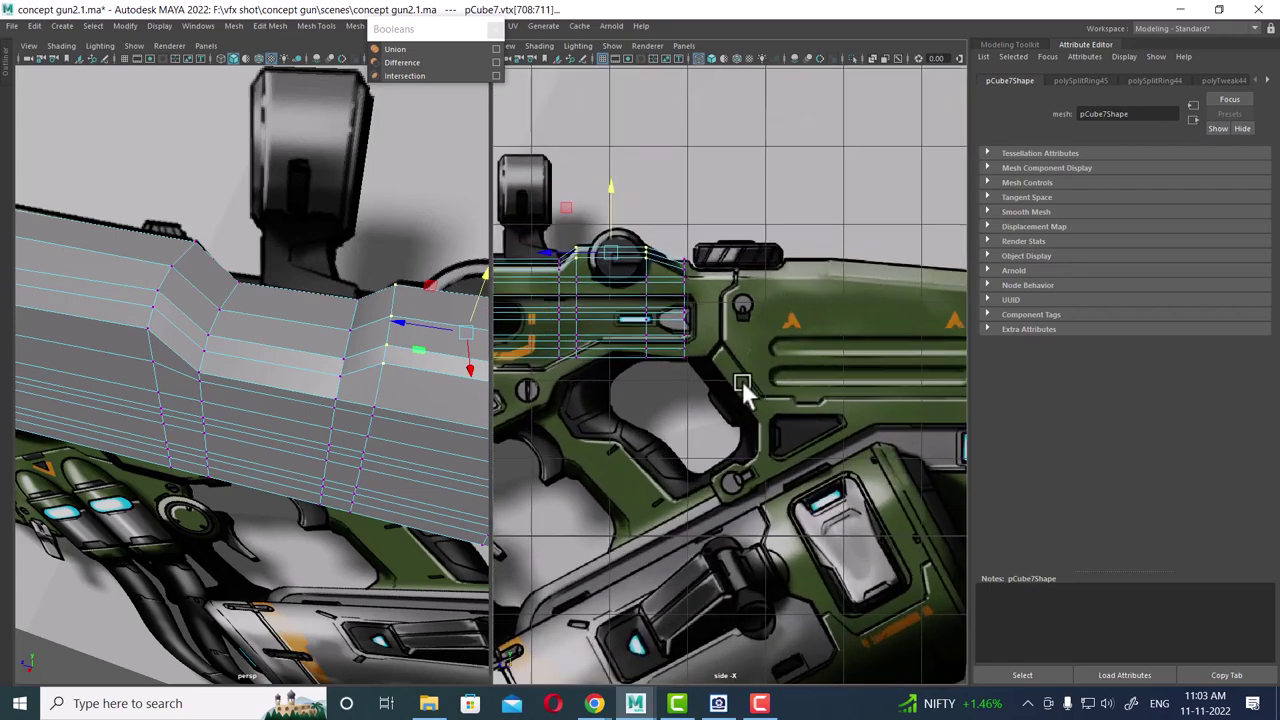
scroll(774, 360, up, 1)
scroll(760, 340, up, 1)
scroll(729, 211, up, 1)
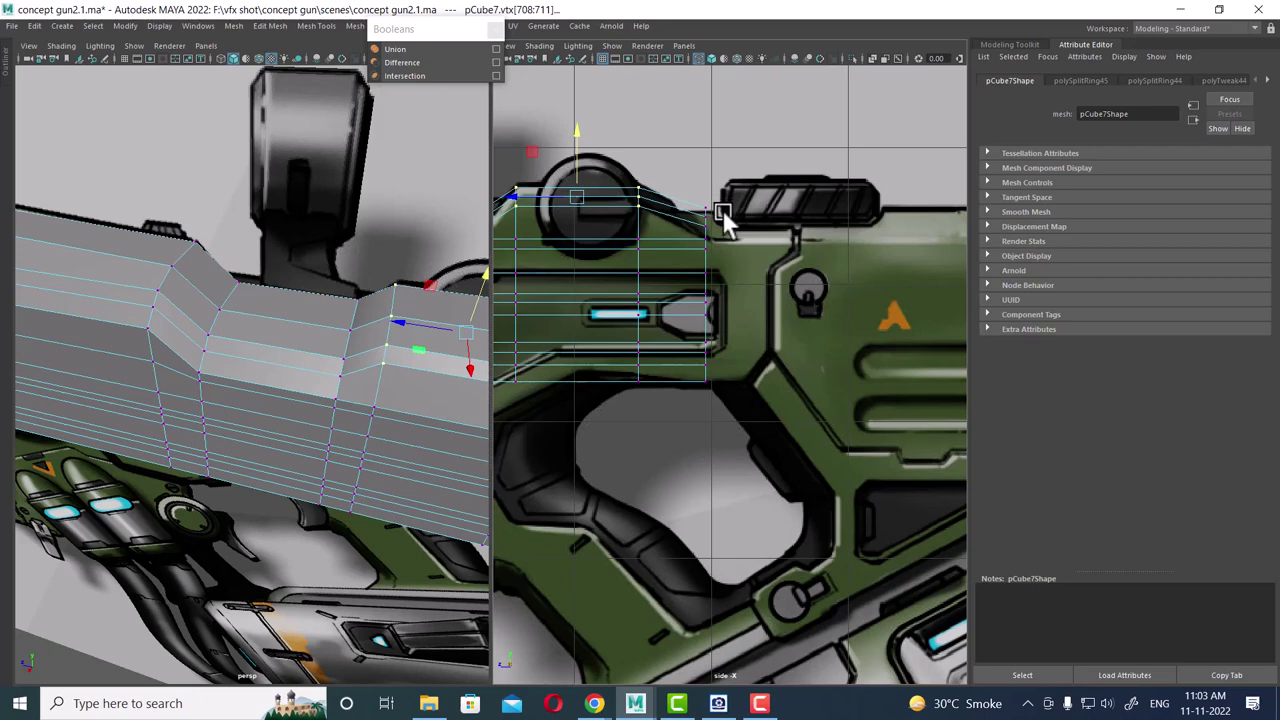
right_drag(704, 252, 699, 131)
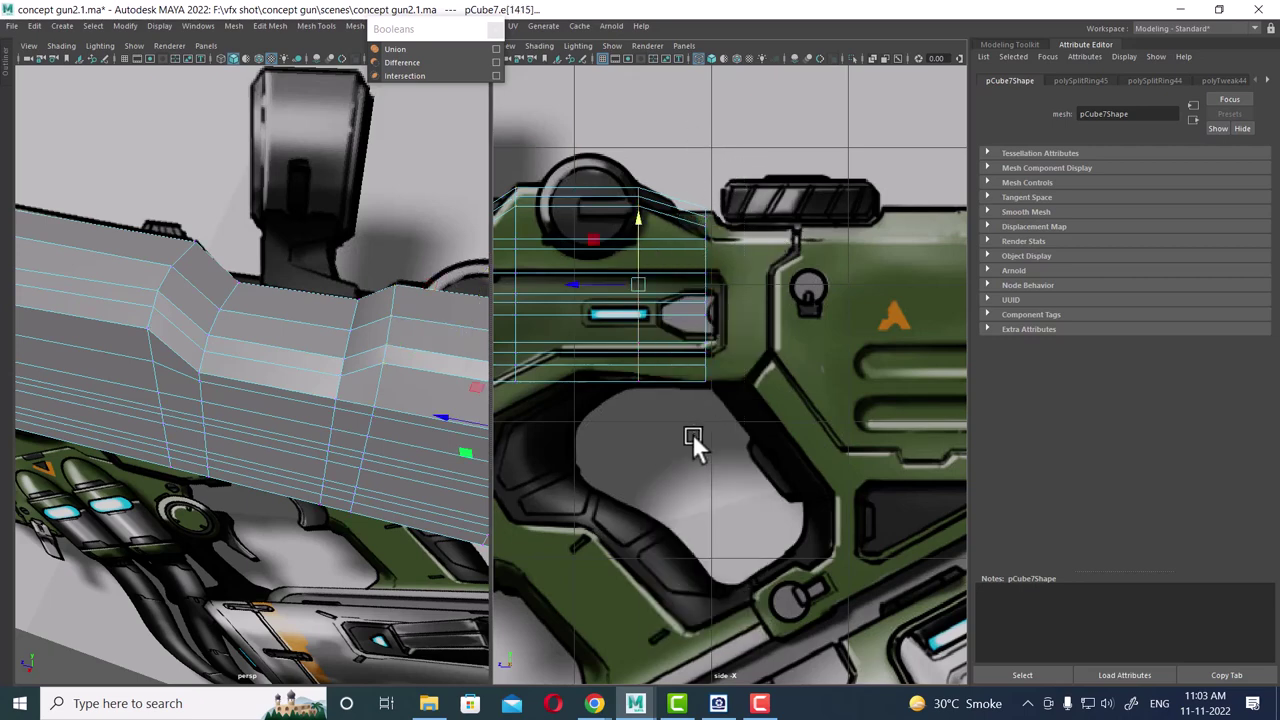
middle_drag(668, 149, 687, 425)
scroll(706, 340, up, 1)
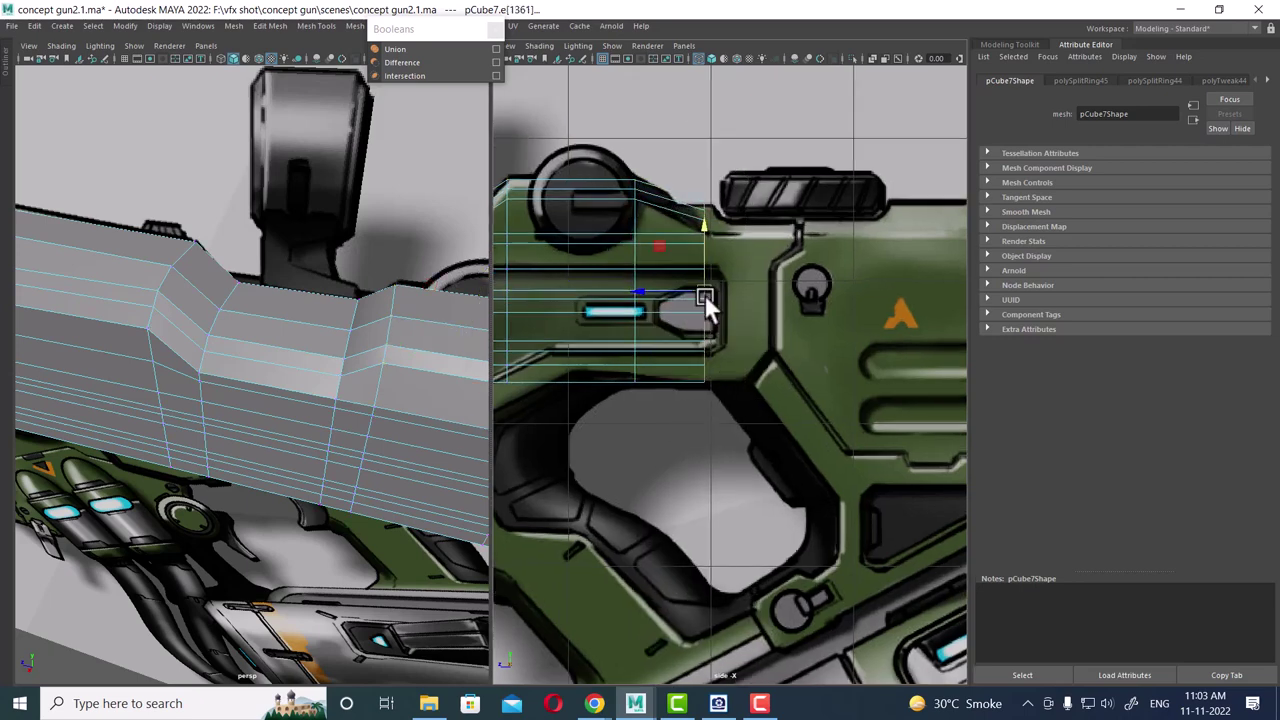
scroll(704, 294, up, 1)
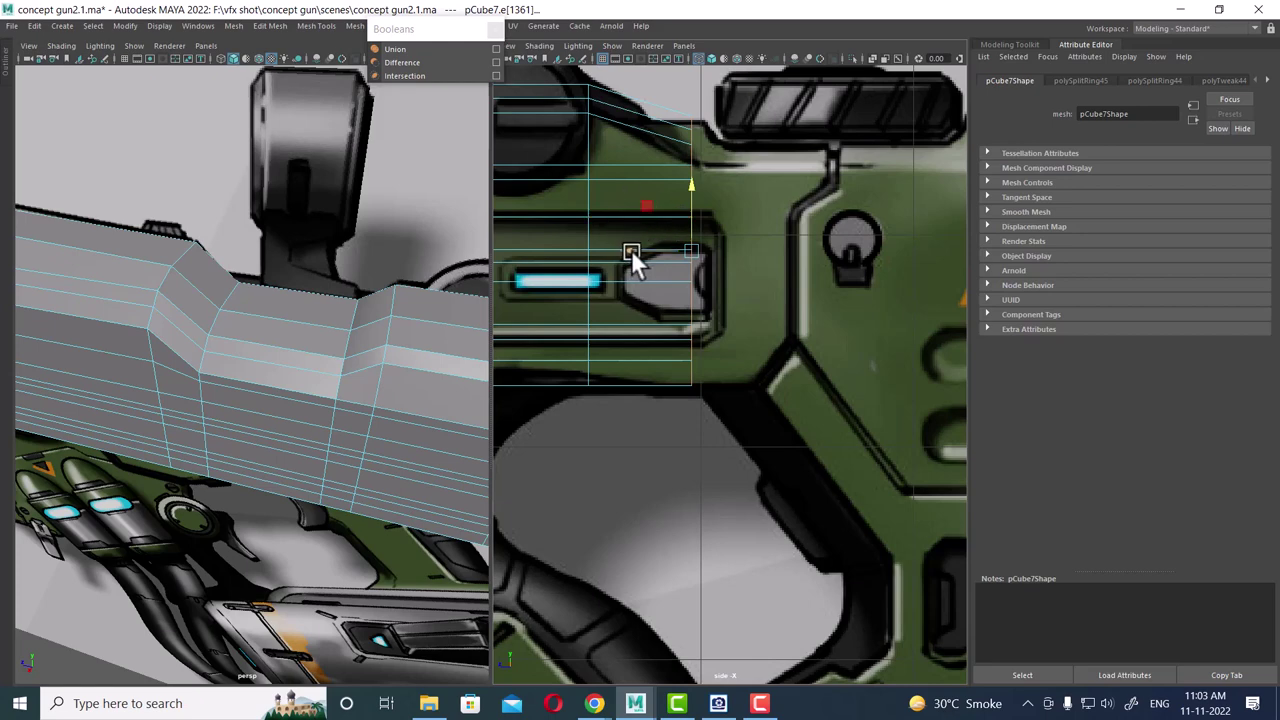
mouse_move(638, 248)
middle_down()
mouse_move(766, 249)
mouse_move(737, 257)
middle_up()
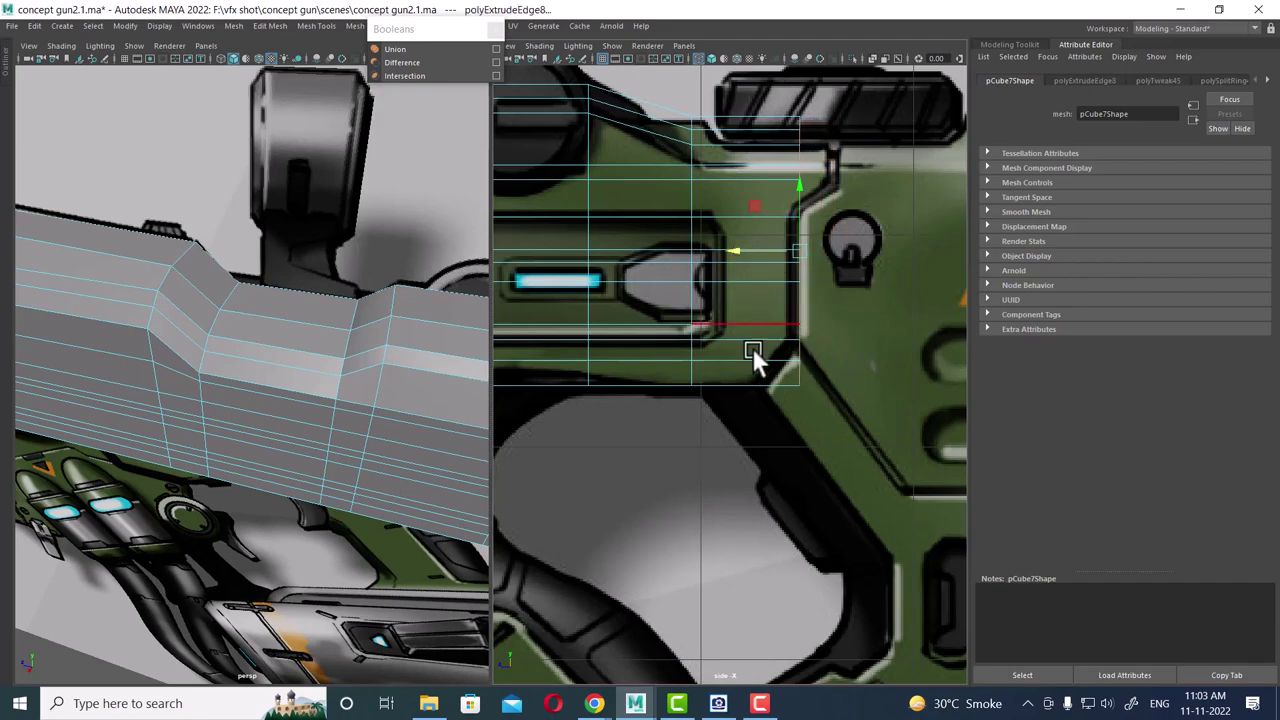
- Move the extruded edge down toward the reference and adjust its height
scroll(752, 350, down, 3)
scroll(690, 375, up, 2)
scroll(723, 371, up, 2)
scroll(660, 360, up, 2)
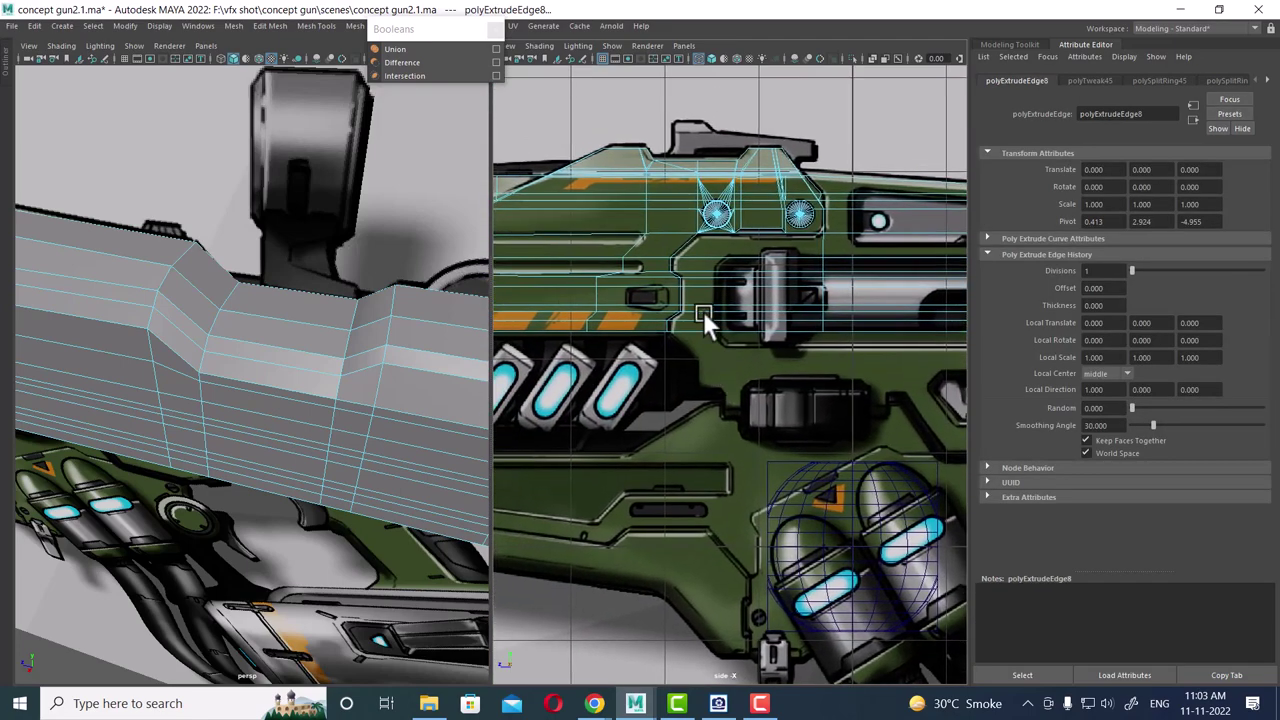
scroll(704, 300, up, 2)
middle_drag(699, 220, 687, 272)
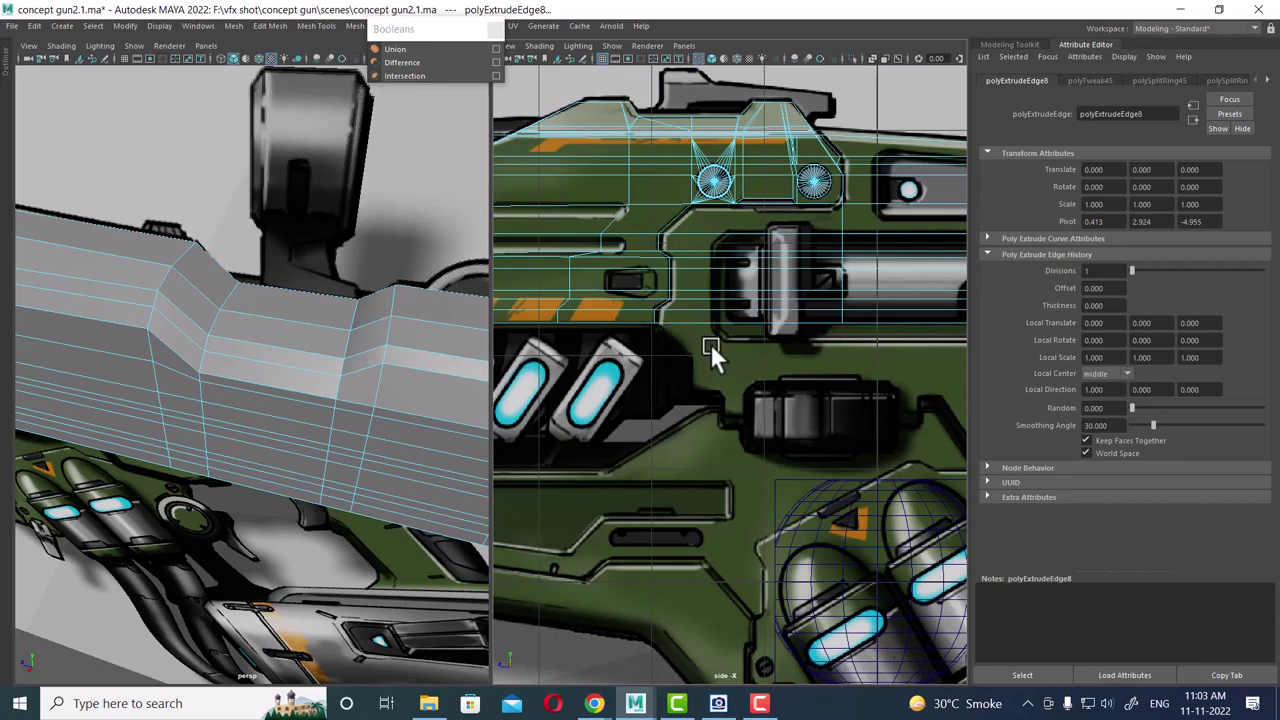
scroll(610, 281, down, 2)
scroll(704, 300, down, 2)
scroll(556, 300, down, 2)
scroll(826, 343, up, 2)
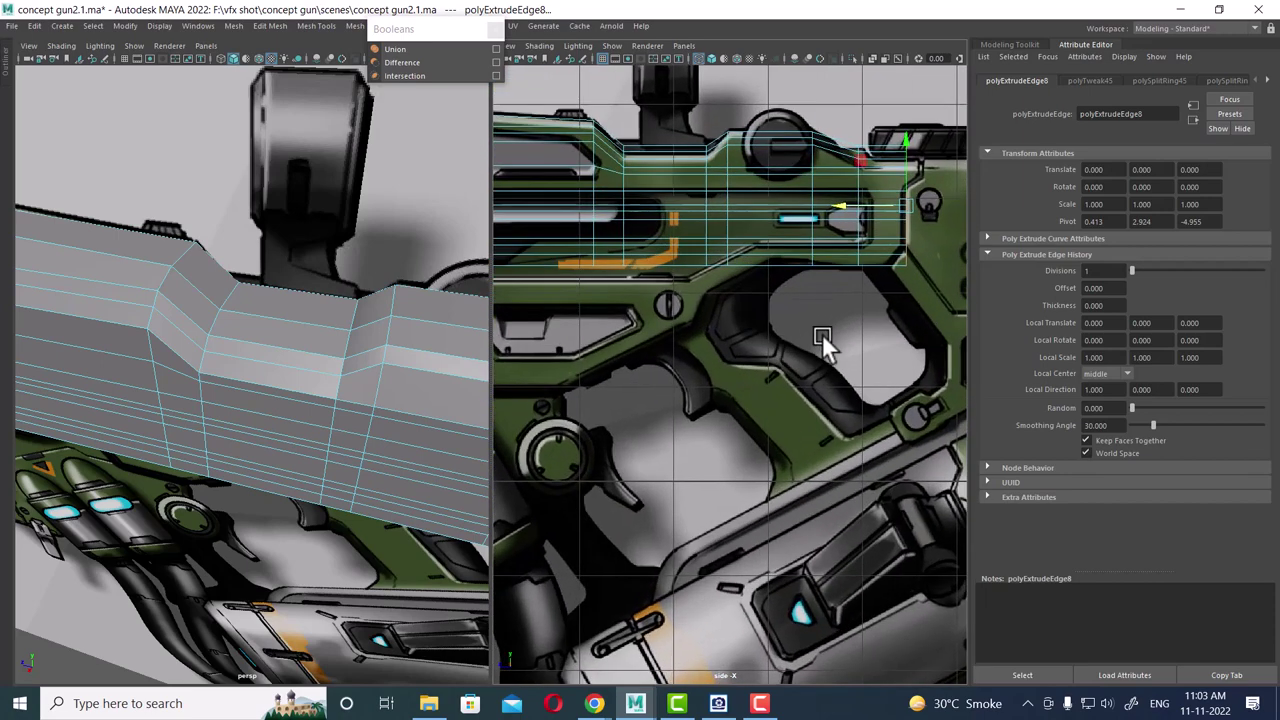
scroll(760, 386, up, 2)
scroll(754, 394, up, 2)
scroll(795, 364, up, 2)
scroll(795, 370, up, 1)
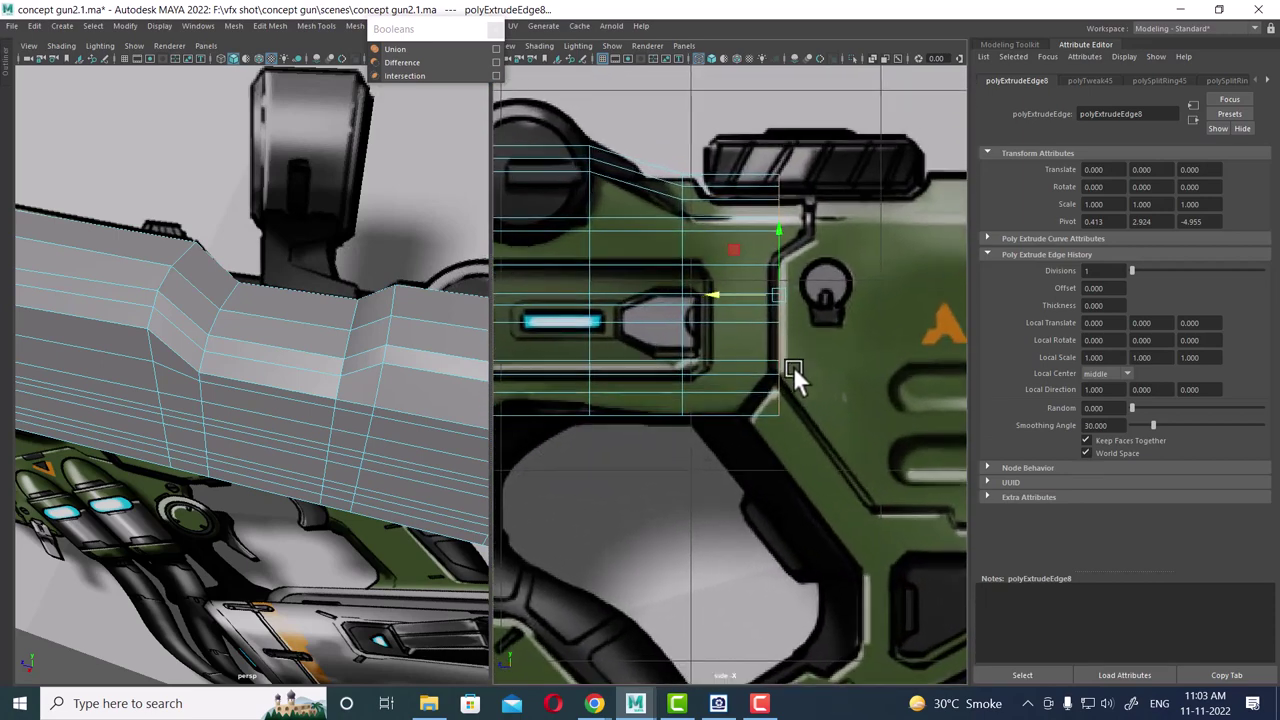
mouse_move(774, 322)
mouse_down()
mouse_move(754, 239)
mouse_move(766, 279)
mouse_move(725, 293)
mouse_up()
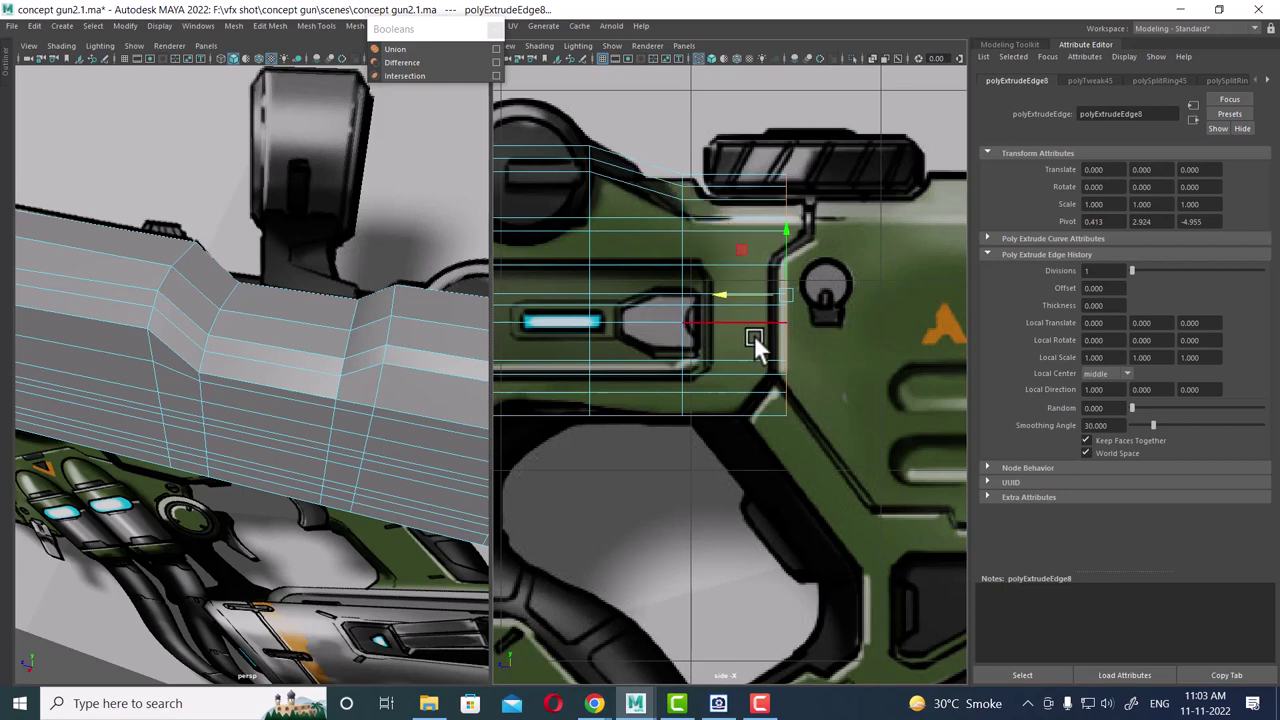
- Stretch the extruded edge further right along the reference
alt+middle_drag(797, 307, 683, 330)
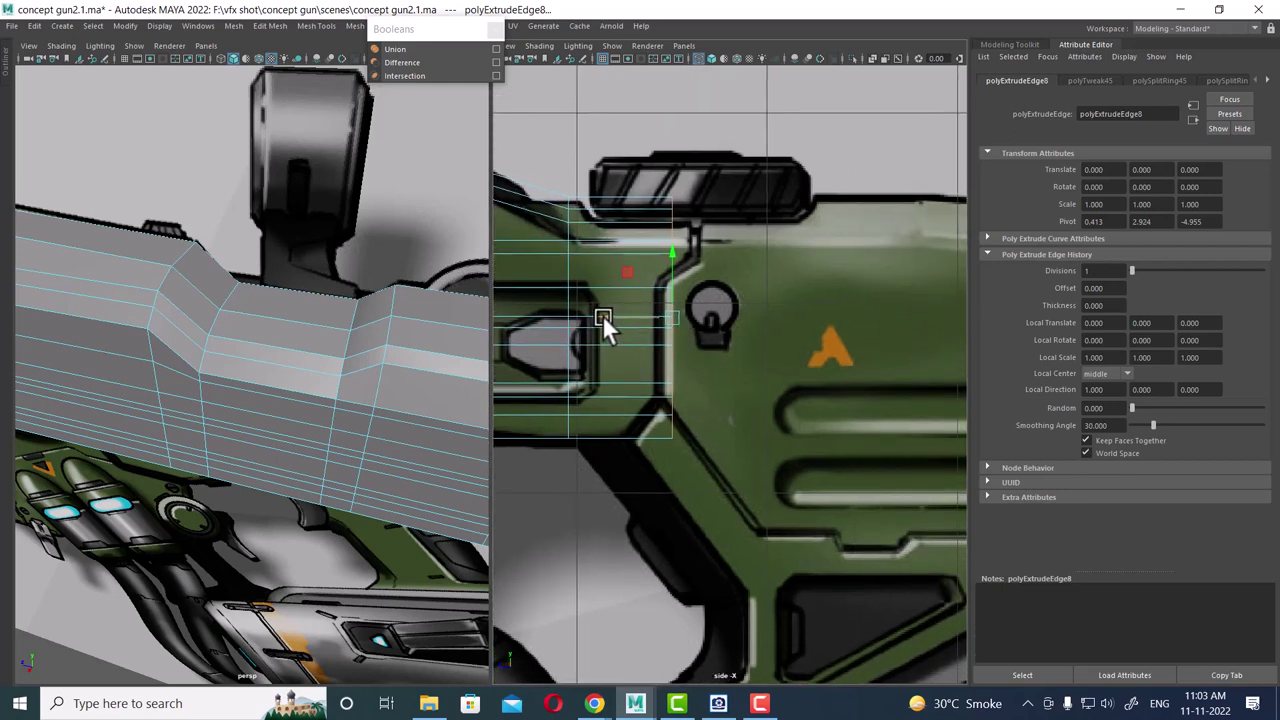
drag(604, 316, 747, 302)
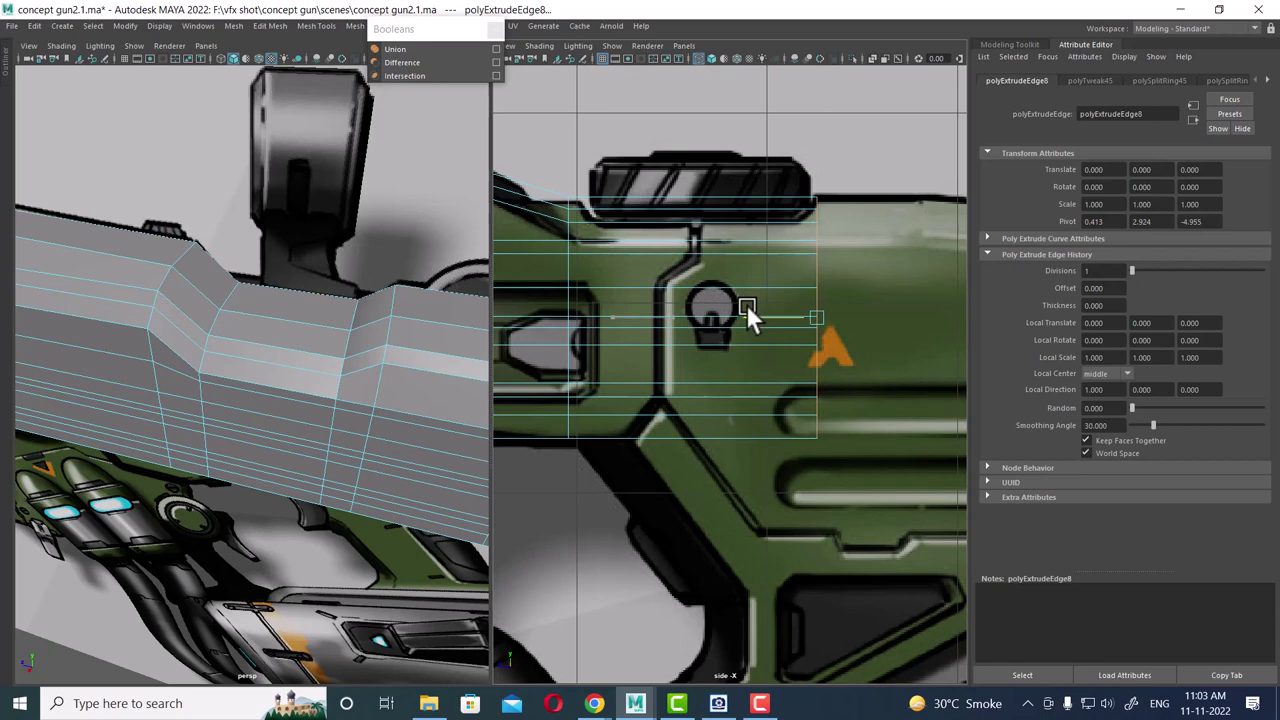
alt+middle_drag(774, 312, 690, 323)
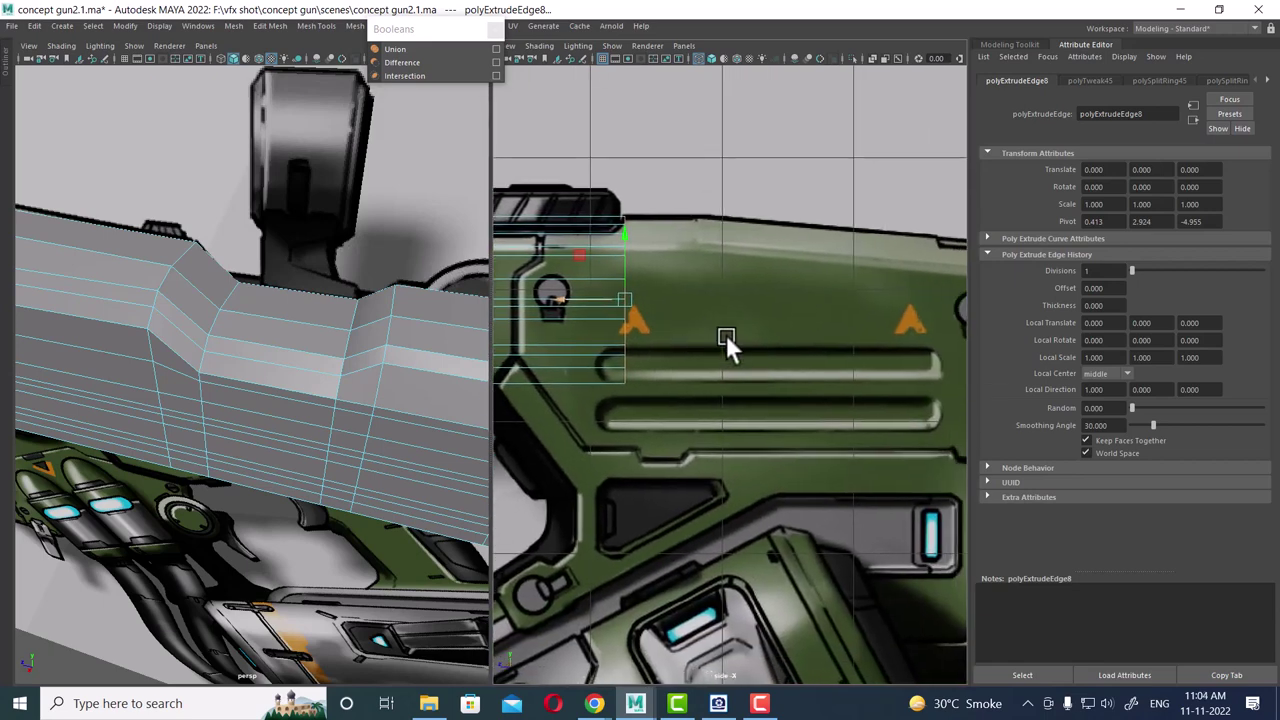
scroll(726, 340, down, 2)
drag(589, 316, 702, 319)
- Extrude the end edge twice more, pulling the new strip right toward the grey end block
key(ctrl+e)
alt+middle_drag(809, 341, 692, 323)
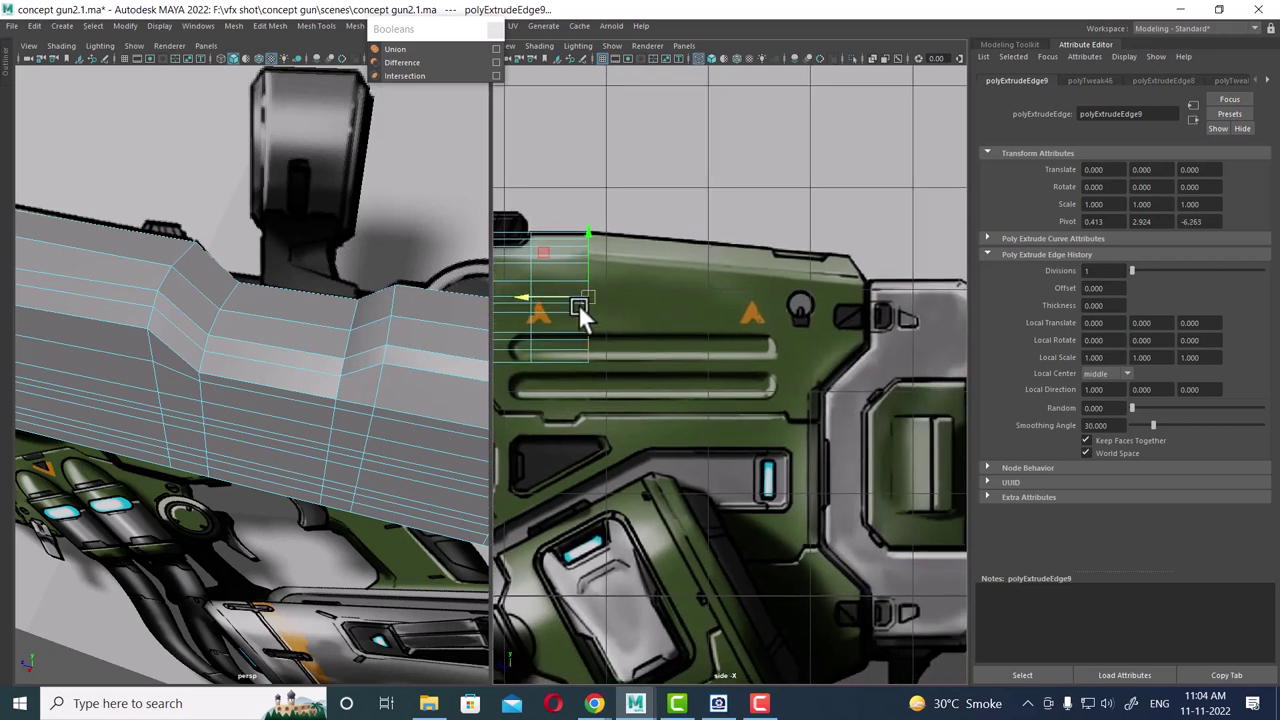
drag(532, 296, 803, 308)
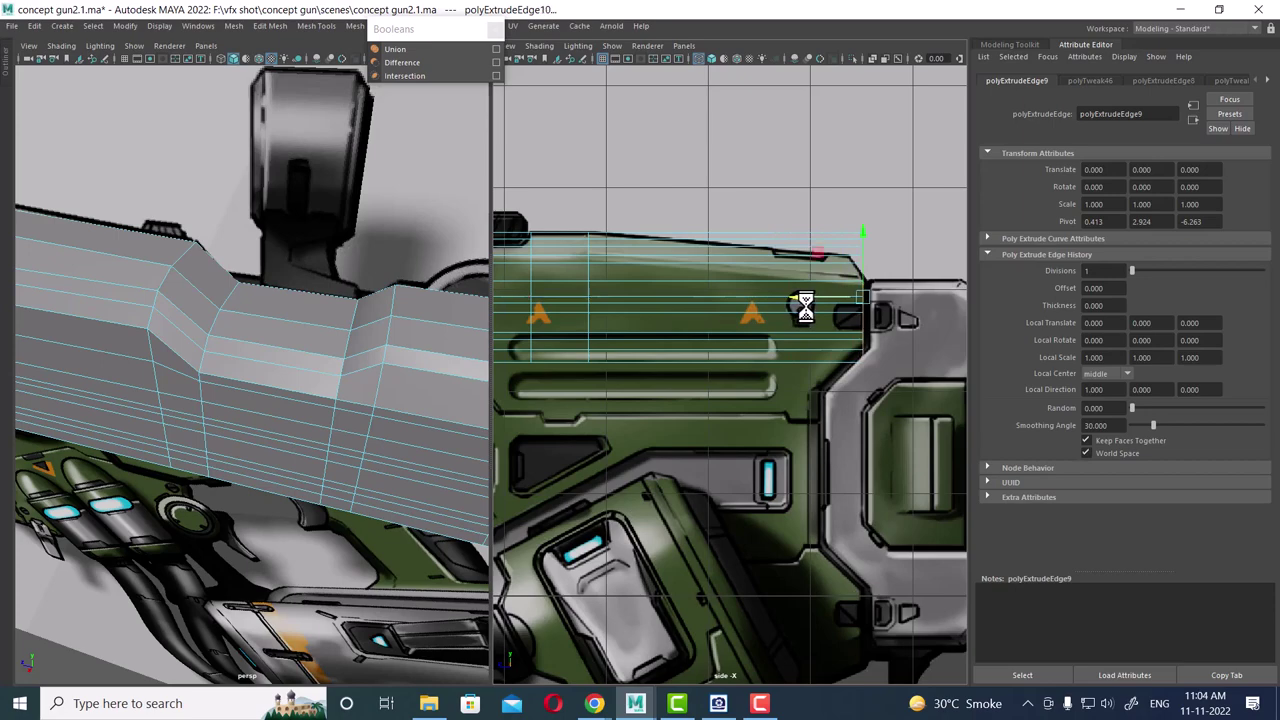
key(ctrl+e)
mouse_move(402, 355)
alt+mouse_down()
mouse_move(288, 283)
mouse_move(164, 296)
mouse_move(298, 296)
mouse_move(214, 332)
alt+mouse_up()
scroll(848, 266, up, 2)
- Select the vertices at the strip's right end and lower them toward the reference outline
right_drag(869, 245, 776, 231)
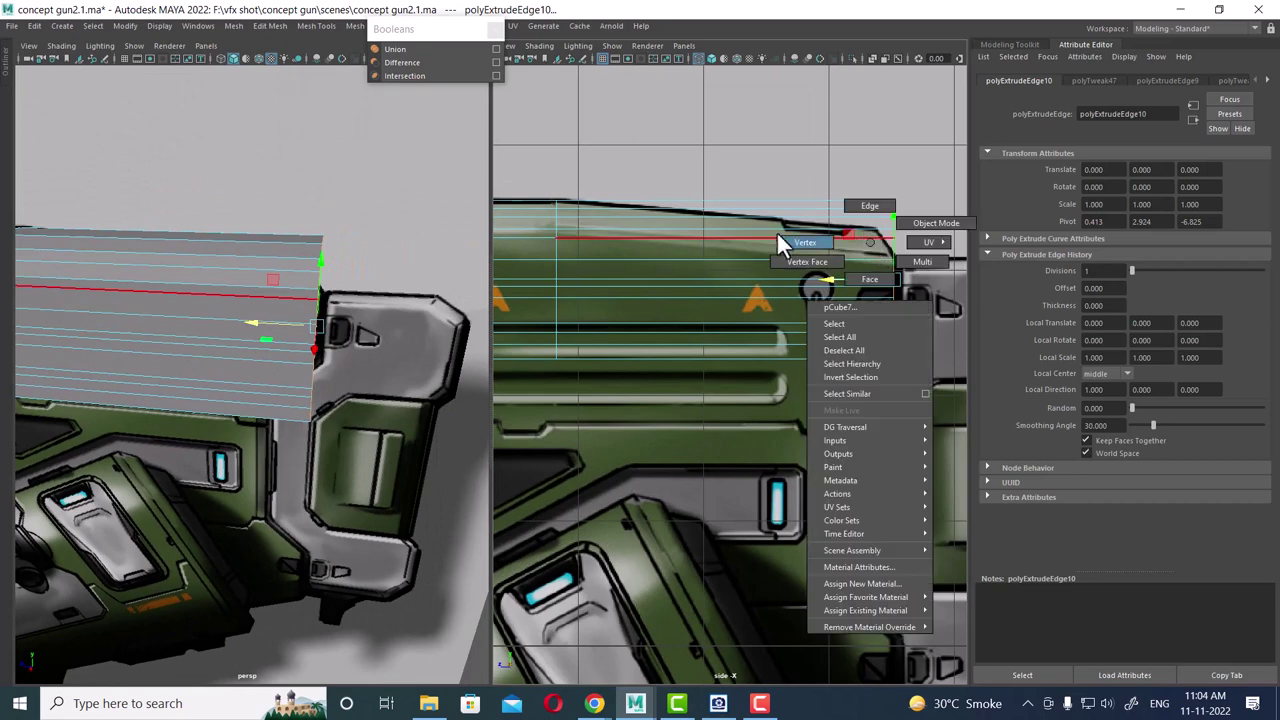
drag(878, 246, 879, 247)
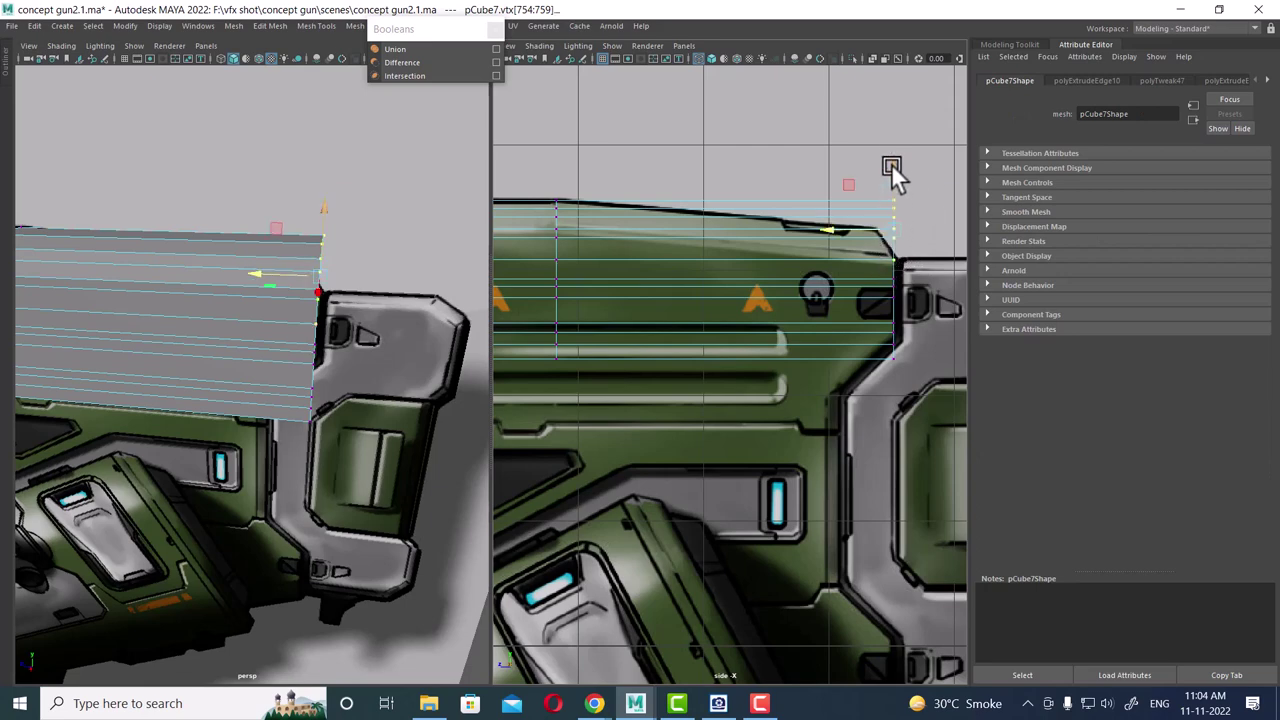
drag(898, 164, 898, 172)
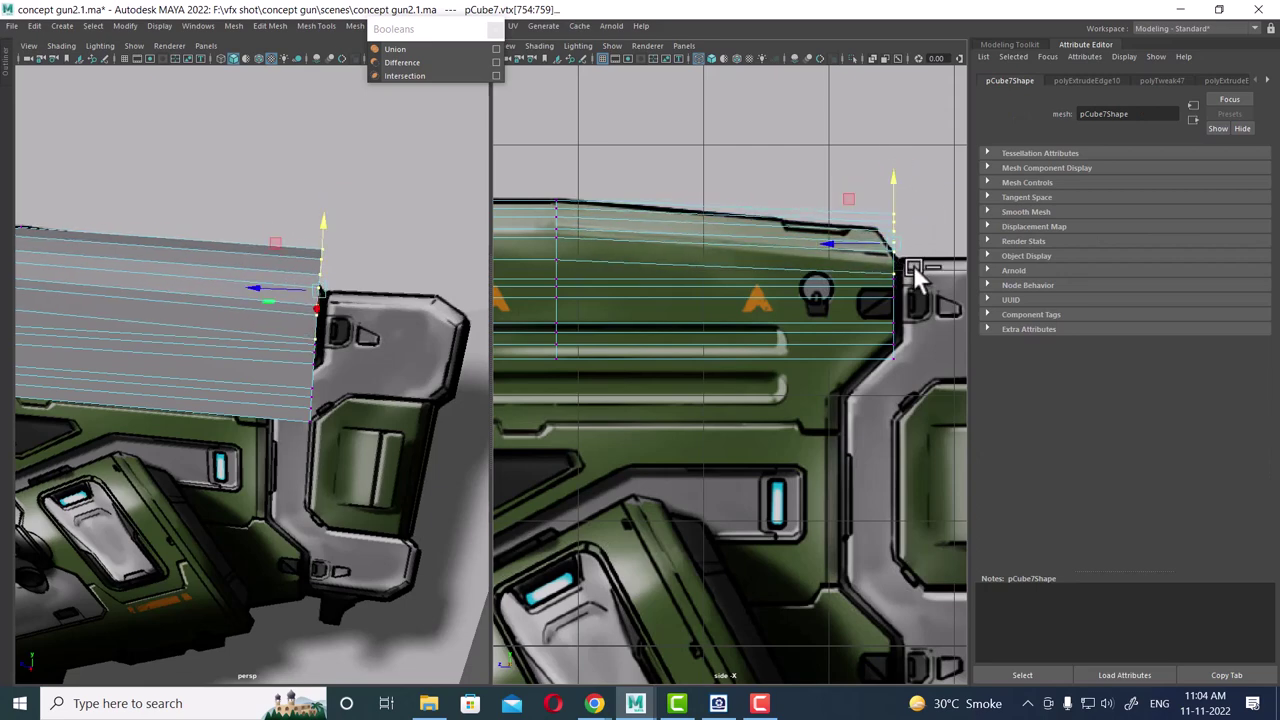
drag(898, 180, 891, 186)
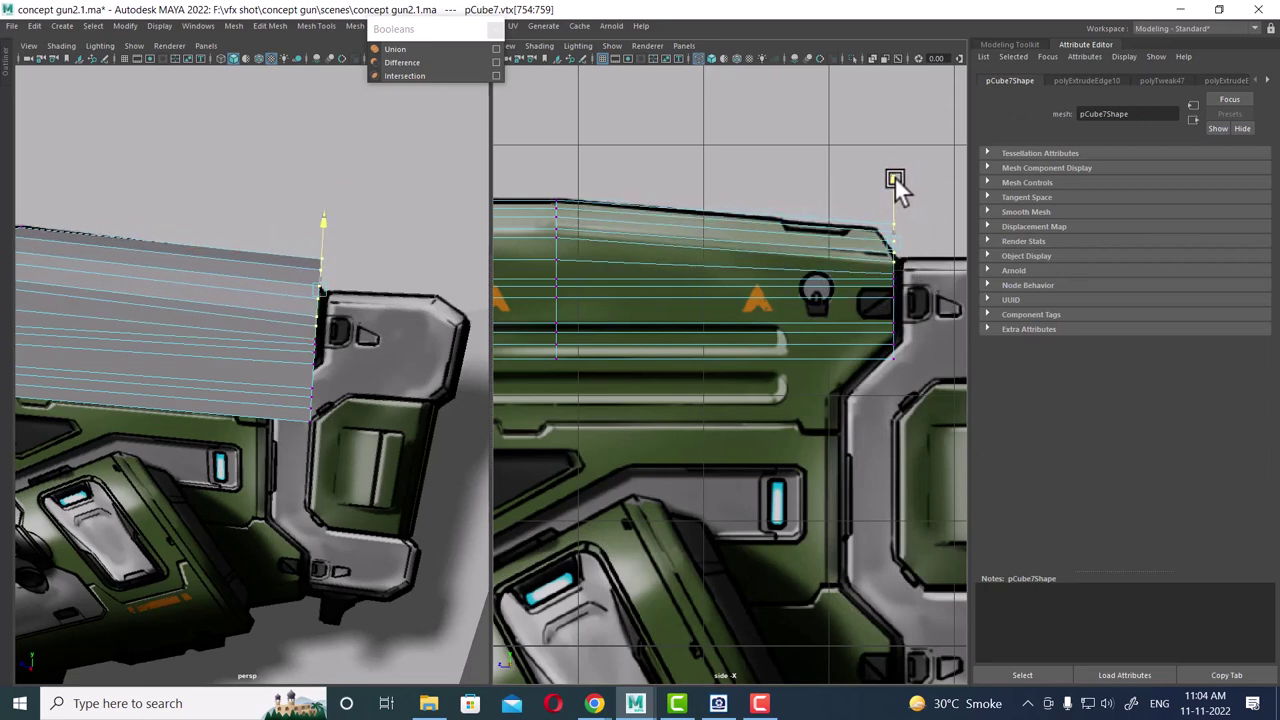
alt+right_drag(894, 206, 923, 262)
mouse_move(923, 262)
alt+middle_down()
mouse_move(766, 277)
mouse_move(820, 277)
mouse_move(849, 243)
alt+middle_up()
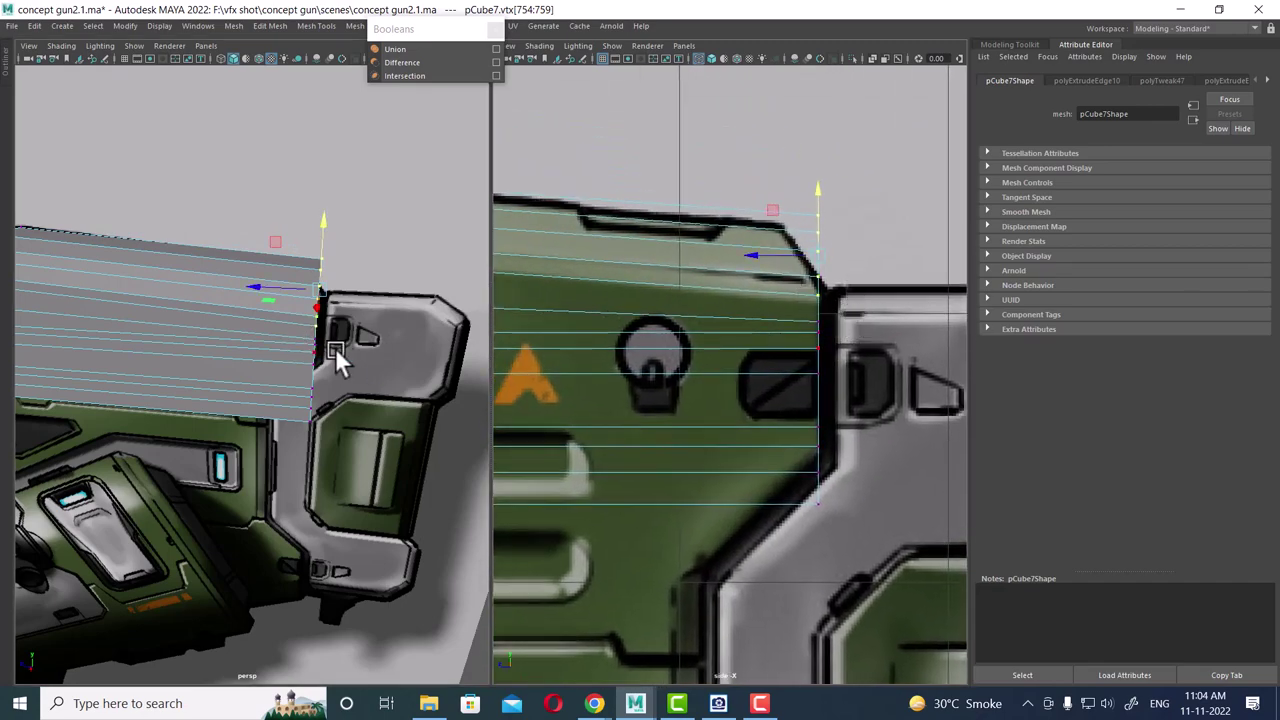
mouse_move(337, 360)
alt+mouse_down()
mouse_move(363, 380)
mouse_move(80, 296)
mouse_move(332, 343)
alt+mouse_up()
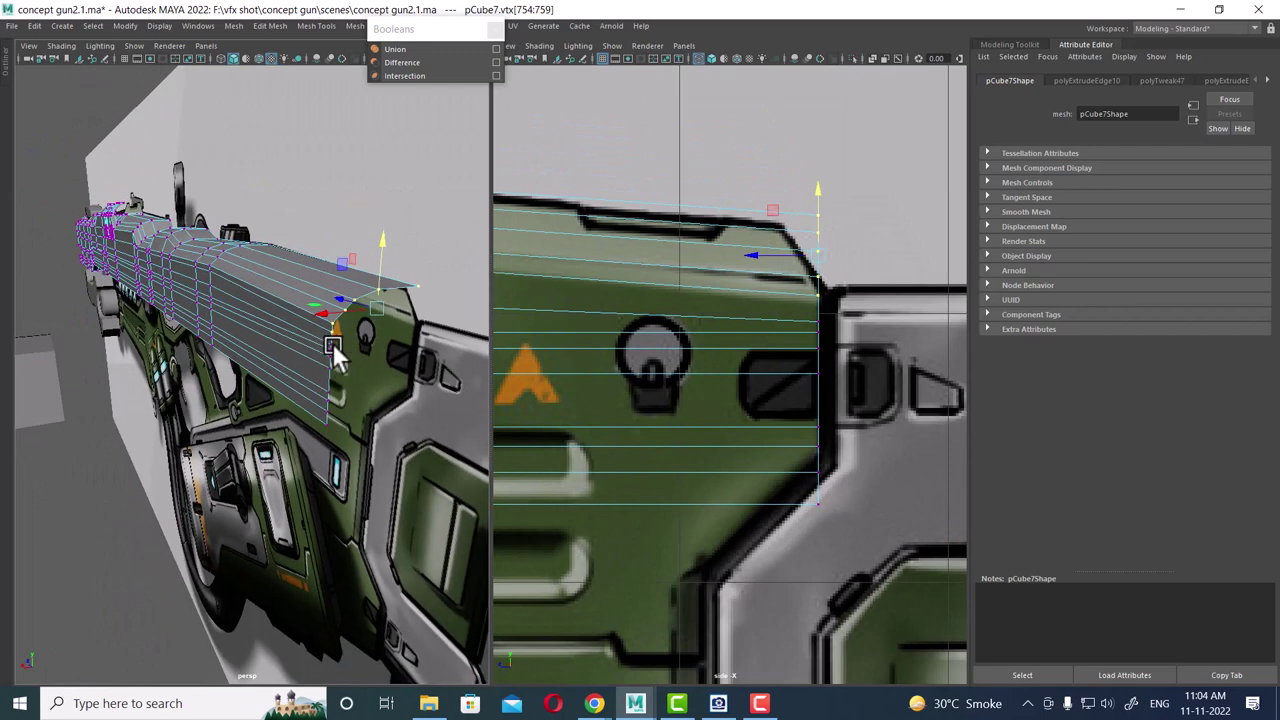
mouse_move(802, 289)
alt+right_down()
mouse_move(828, 312)
mouse_move(832, 302)
alt+right_up()
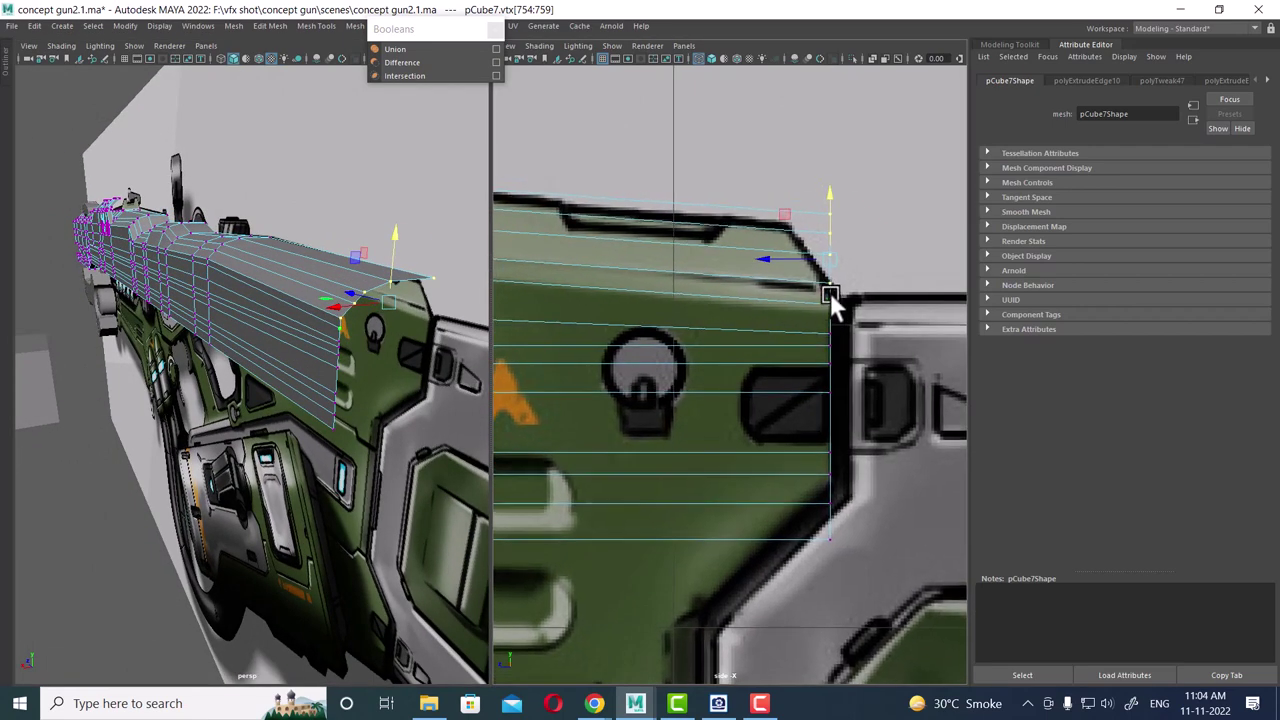
- Rotate and shift the end vertices so the corner matches the reference's sloped angle
key(e)
drag(868, 213, 850, 215)
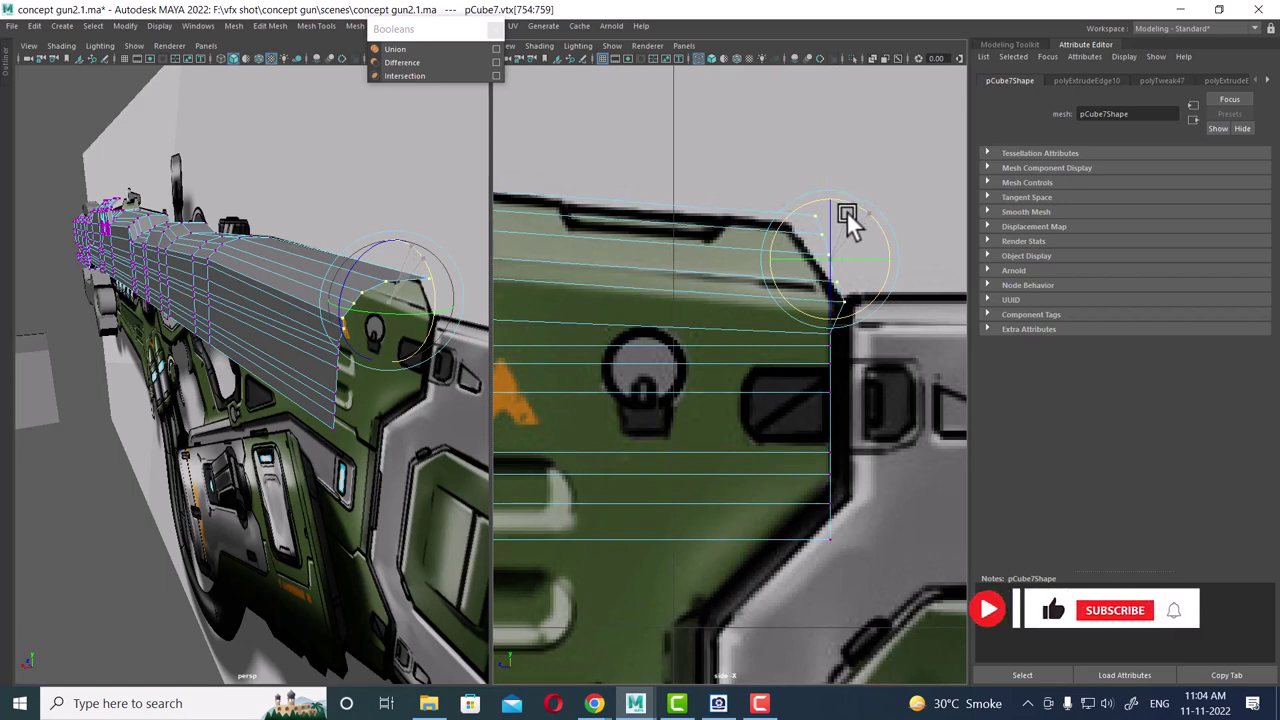
key(w)
drag(778, 265, 763, 266)
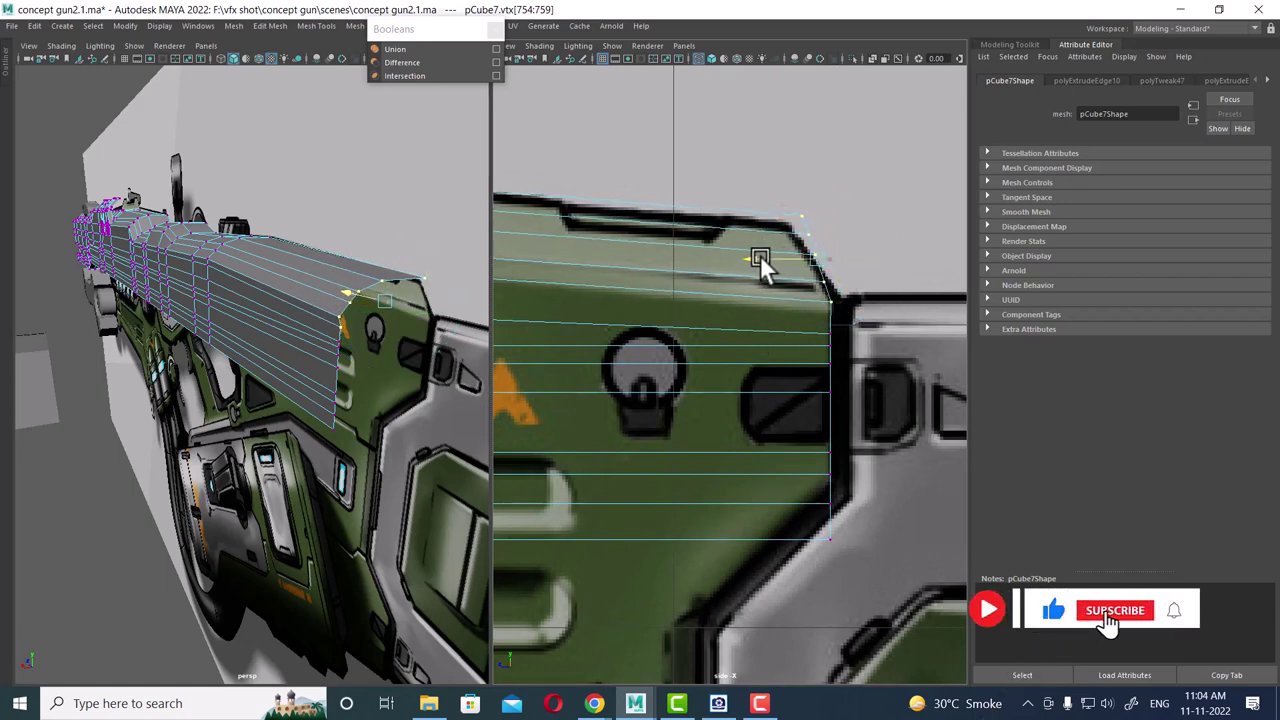
key(e)
drag(866, 229, 853, 222)
key(q)
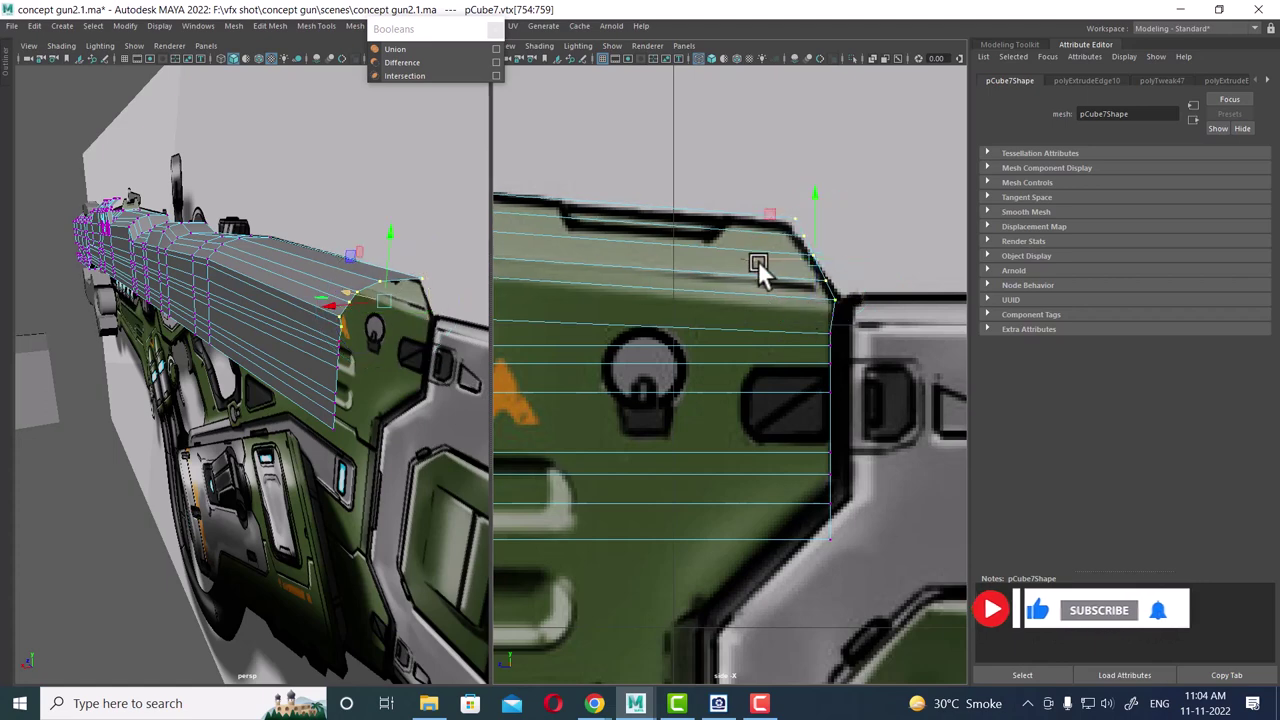
mouse_move(748, 265)
alt+right_down()
mouse_move(720, 371)
mouse_move(820, 349)
mouse_move(838, 318)
mouse_move(731, 380)
mouse_move(751, 218)
mouse_move(764, 226)
mouse_move(777, 335)
mouse_move(736, 249)
alt+right_up()
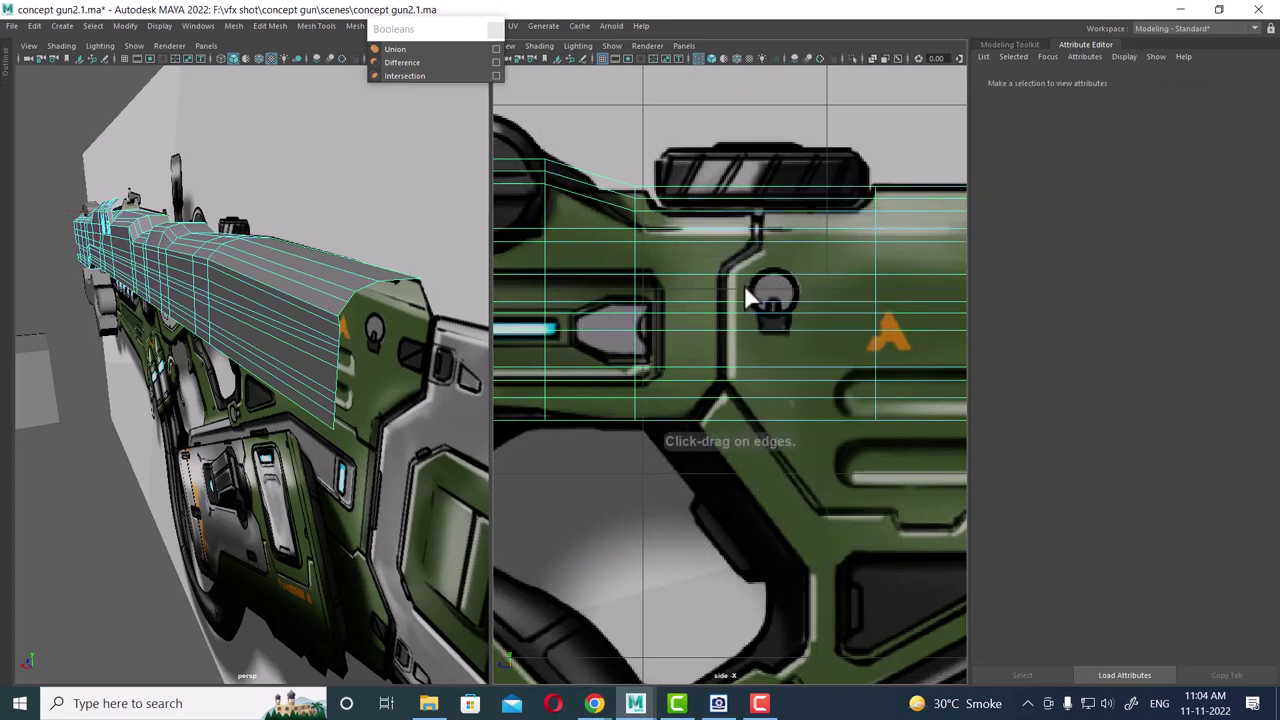
- Insert a vertical edge loop and slide its upper vertices onto the dark panel line
click(730, 271)
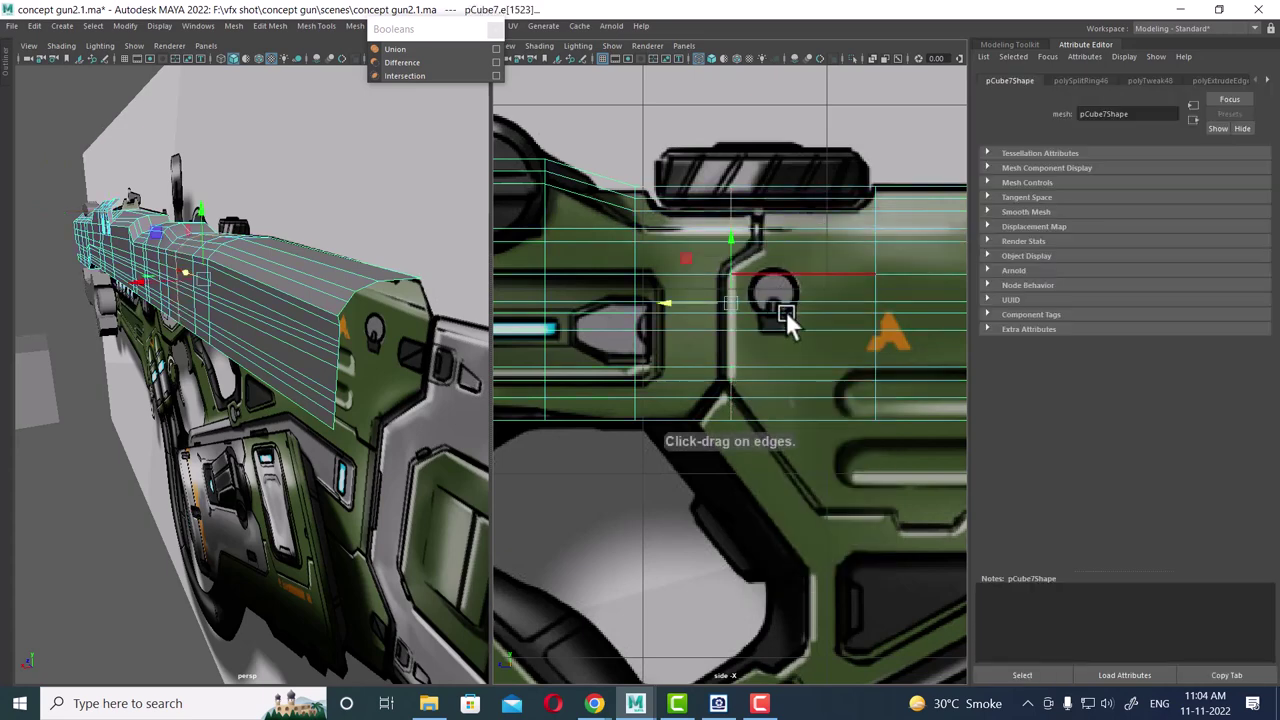
scroll(782, 352, up, 2)
right_drag(744, 182, 632, 174)
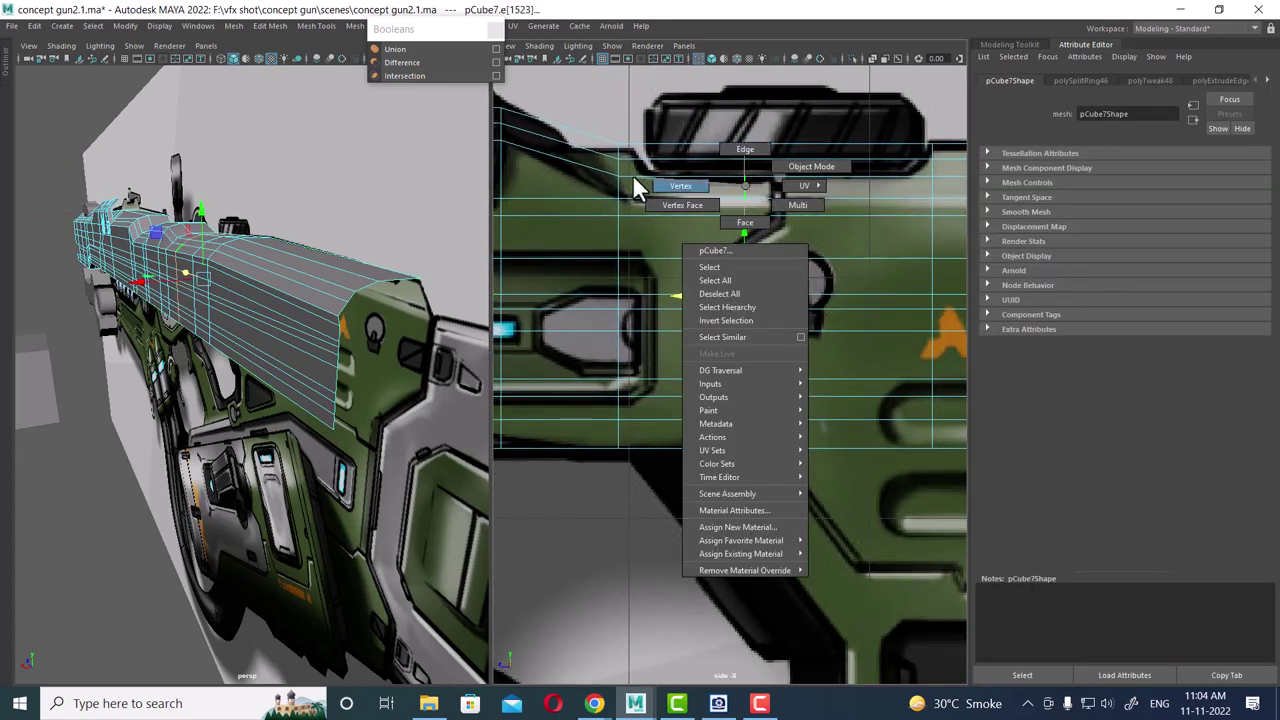
scroll(826, 325, up, 2)
drag(725, 365, 714, 382)
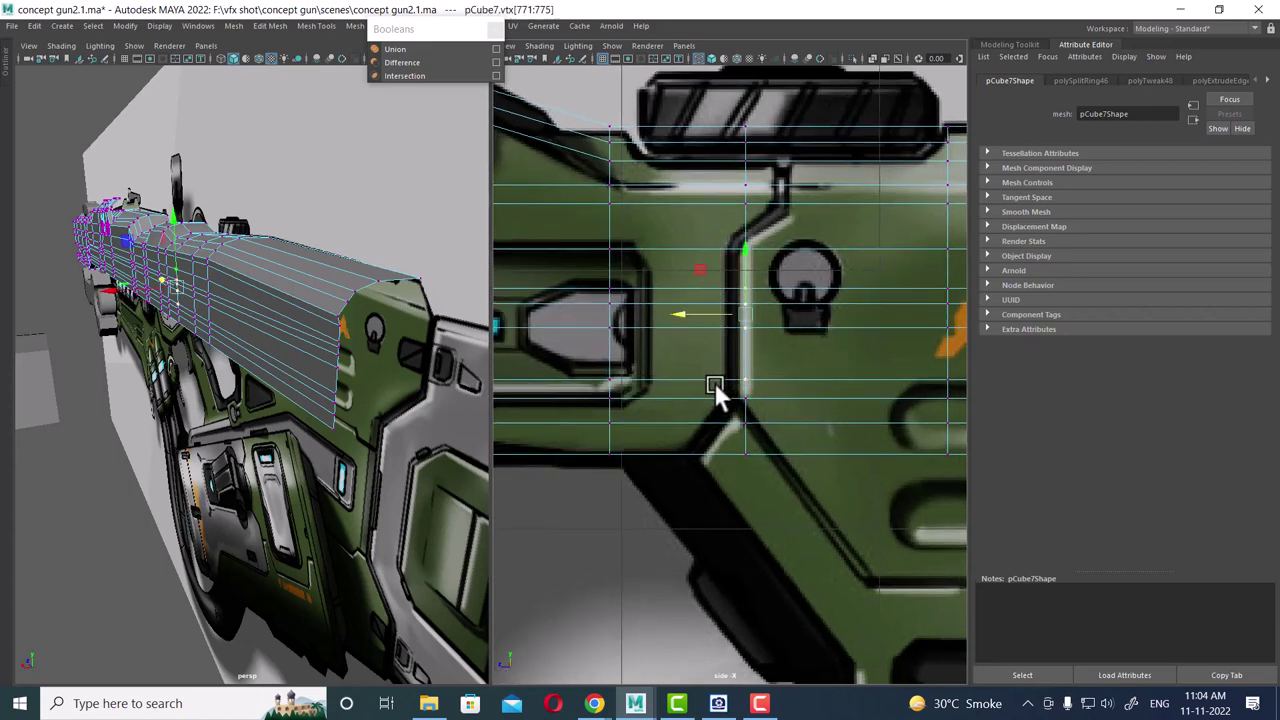
drag(700, 317, 684, 310)
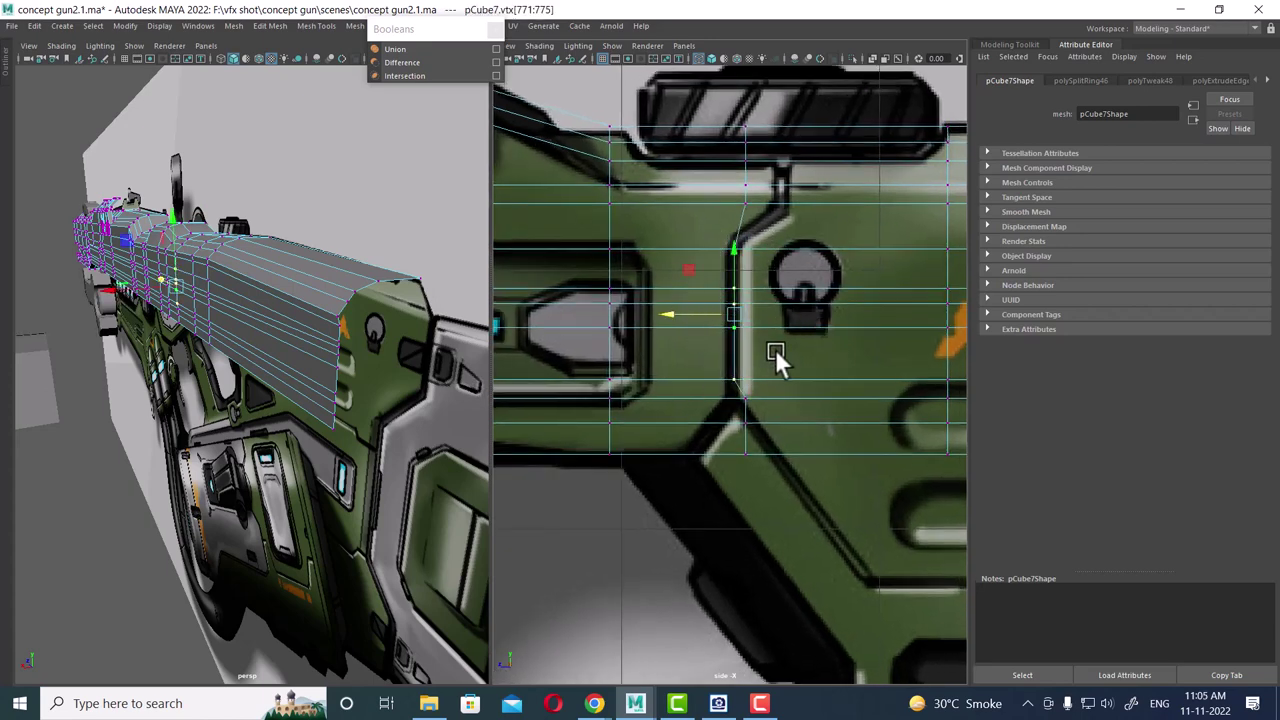
scroll(791, 403, up, 2)
scroll(791, 403, up, 1)
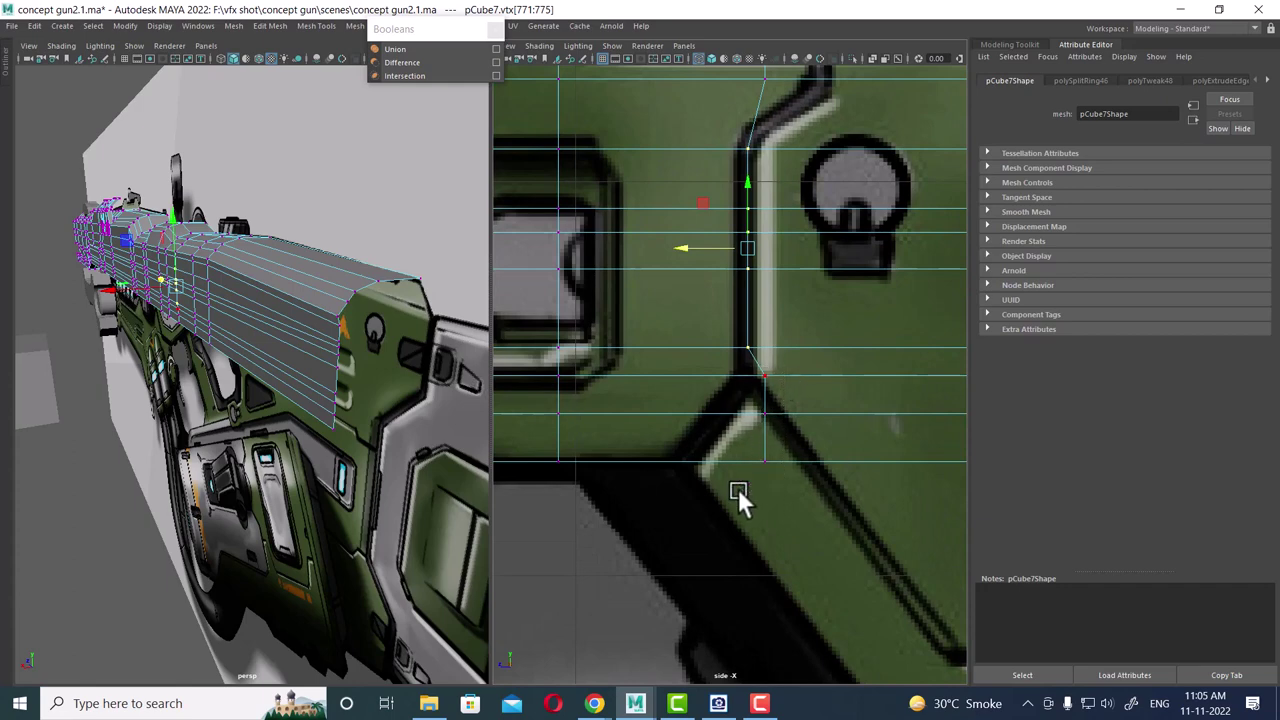
- Slide the loop's lower vertices left so the bottom edge slants along the diagonal line
drag(738, 488, 780, 368)
drag(716, 414, 694, 415)
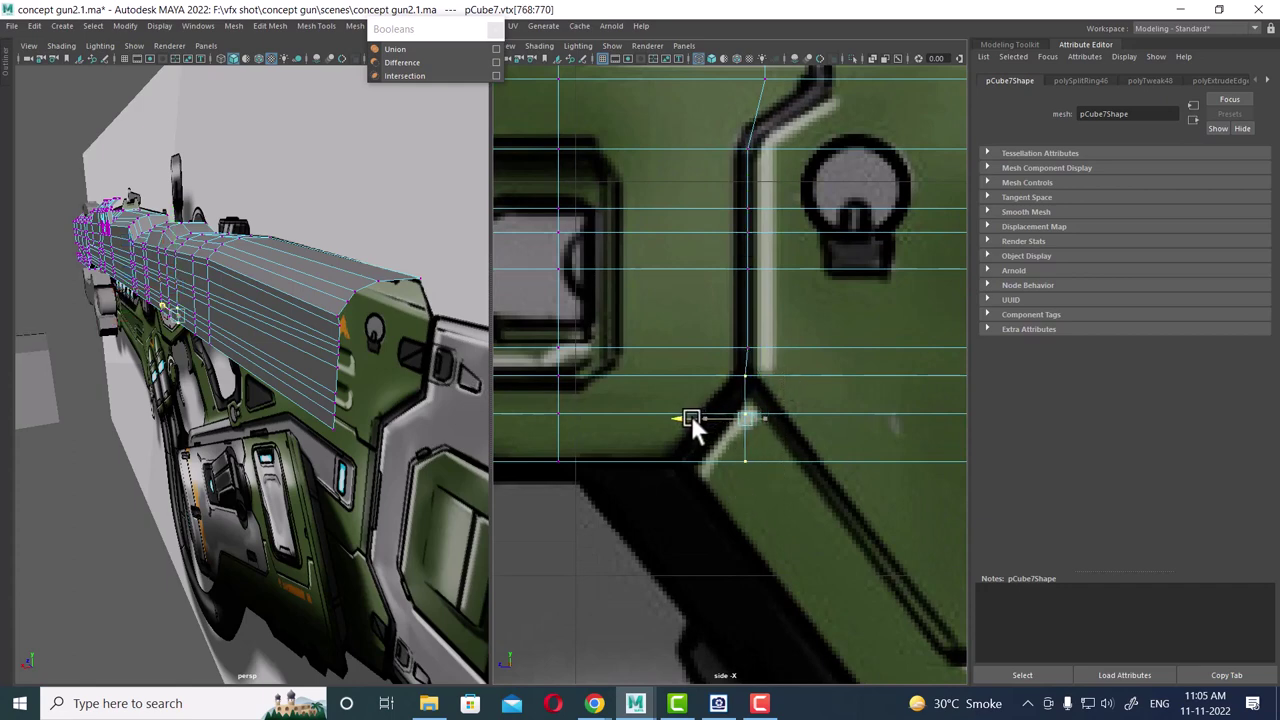
drag(840, 399, 694, 505)
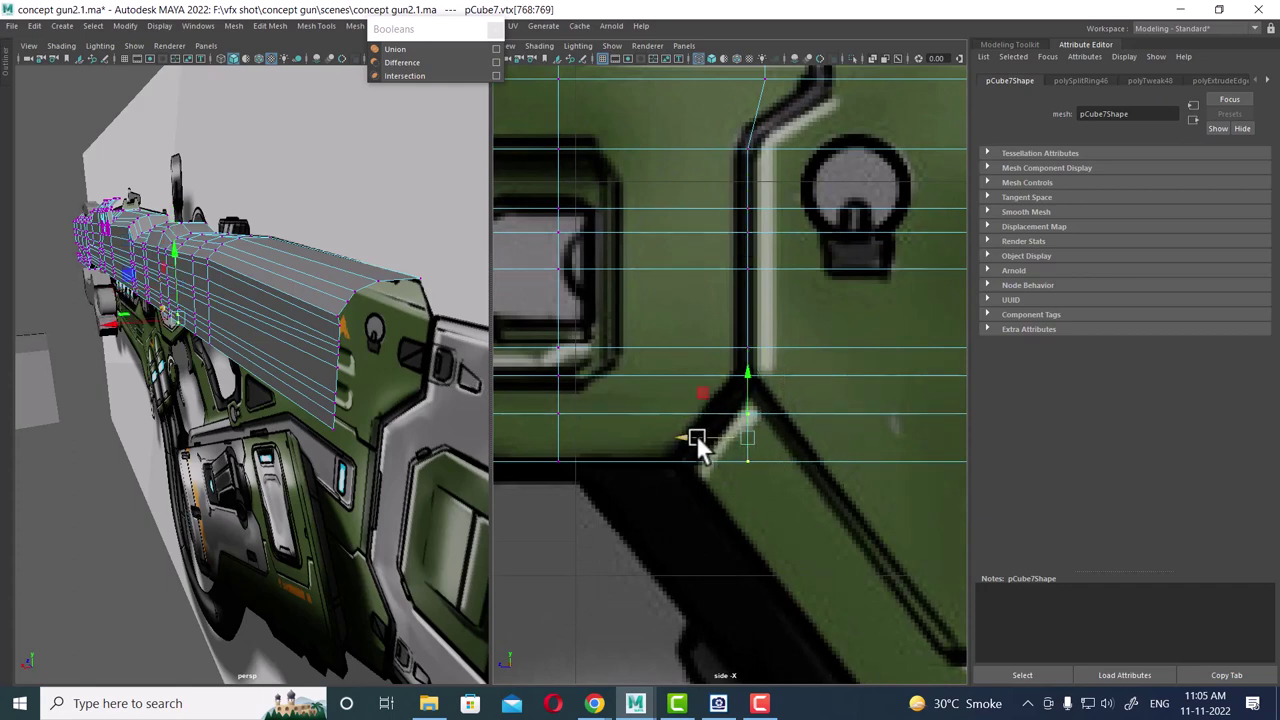
drag(696, 440, 663, 435)
drag(790, 440, 654, 518)
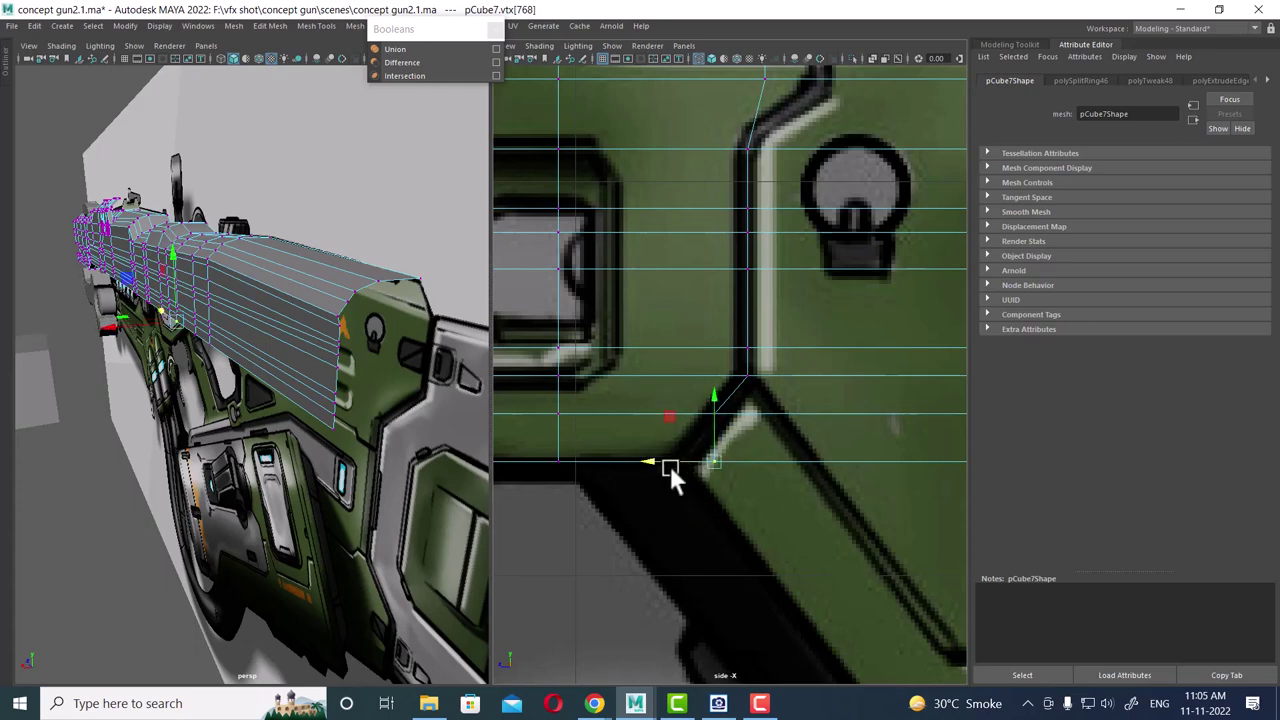
drag(668, 462, 641, 463)
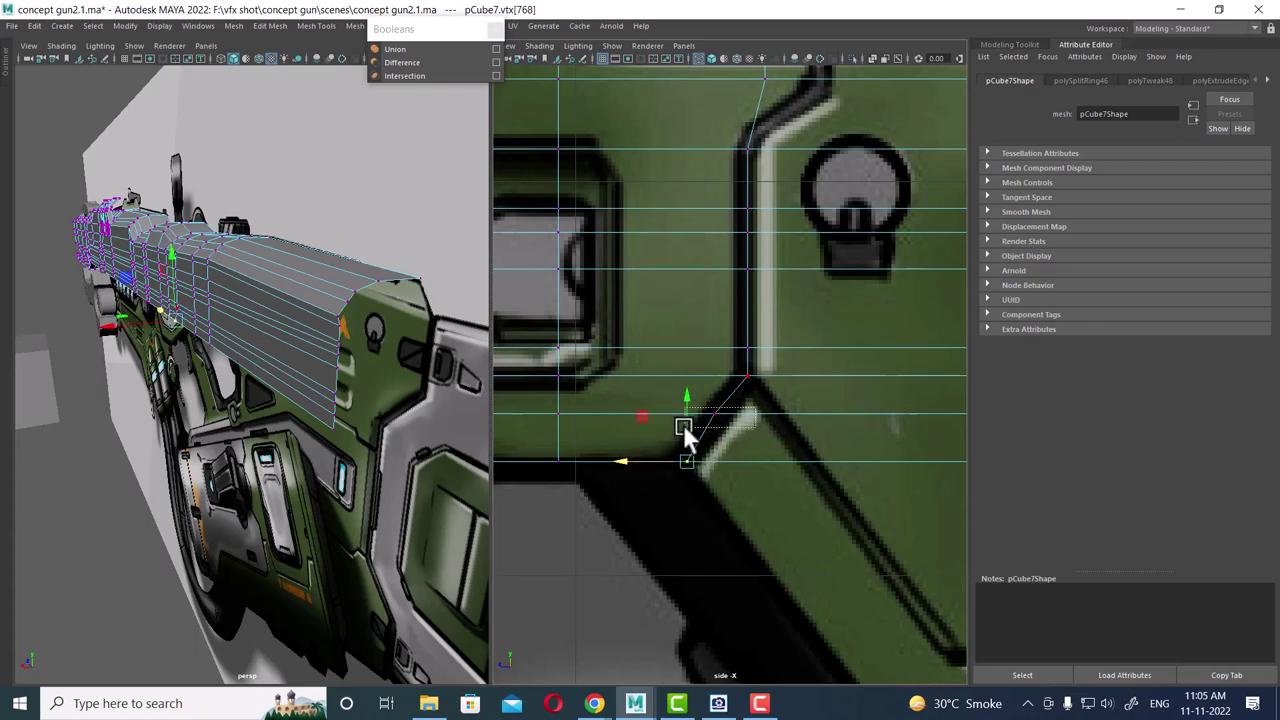
drag(683, 424, 653, 416)
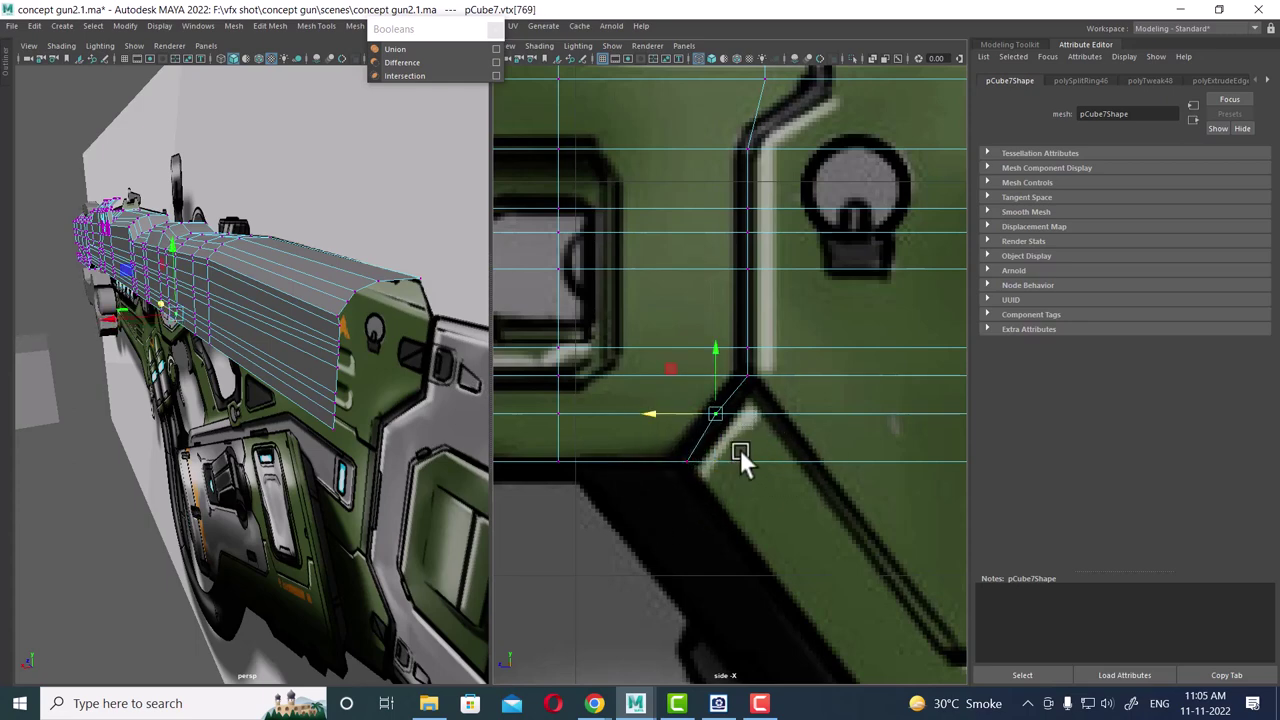
drag(740, 449, 627, 462)
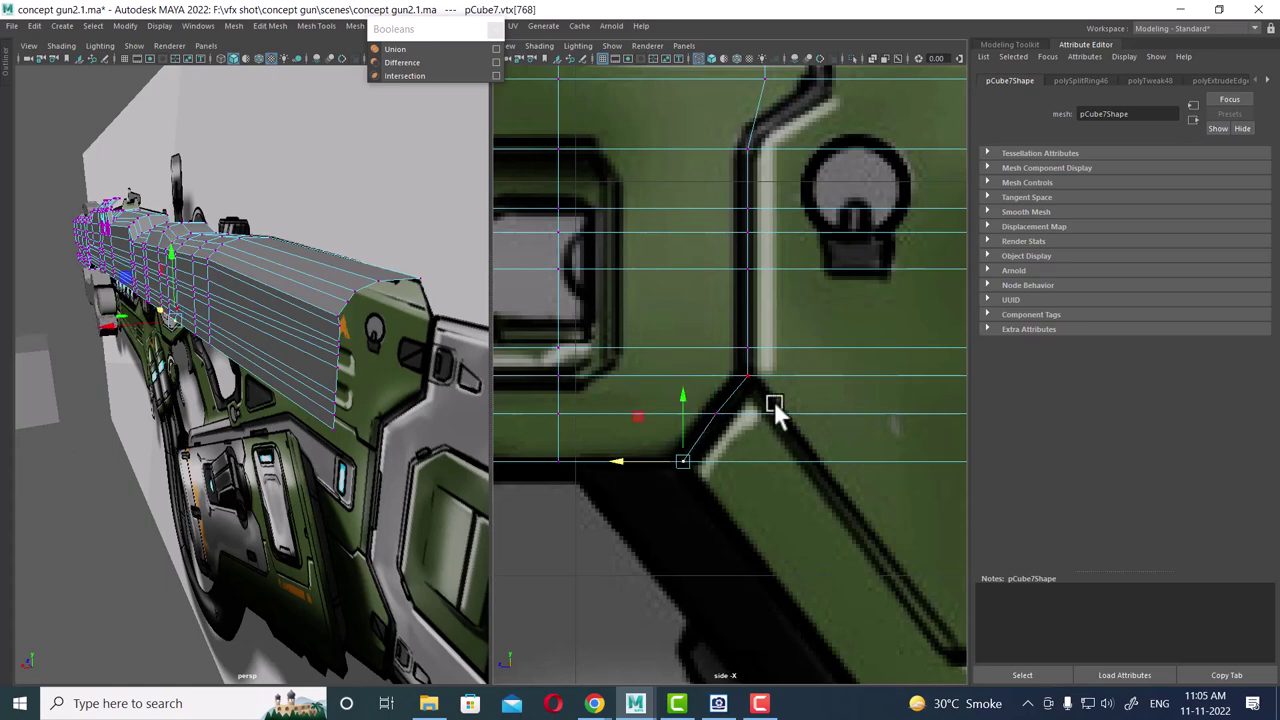
drag(679, 428, 648, 412)
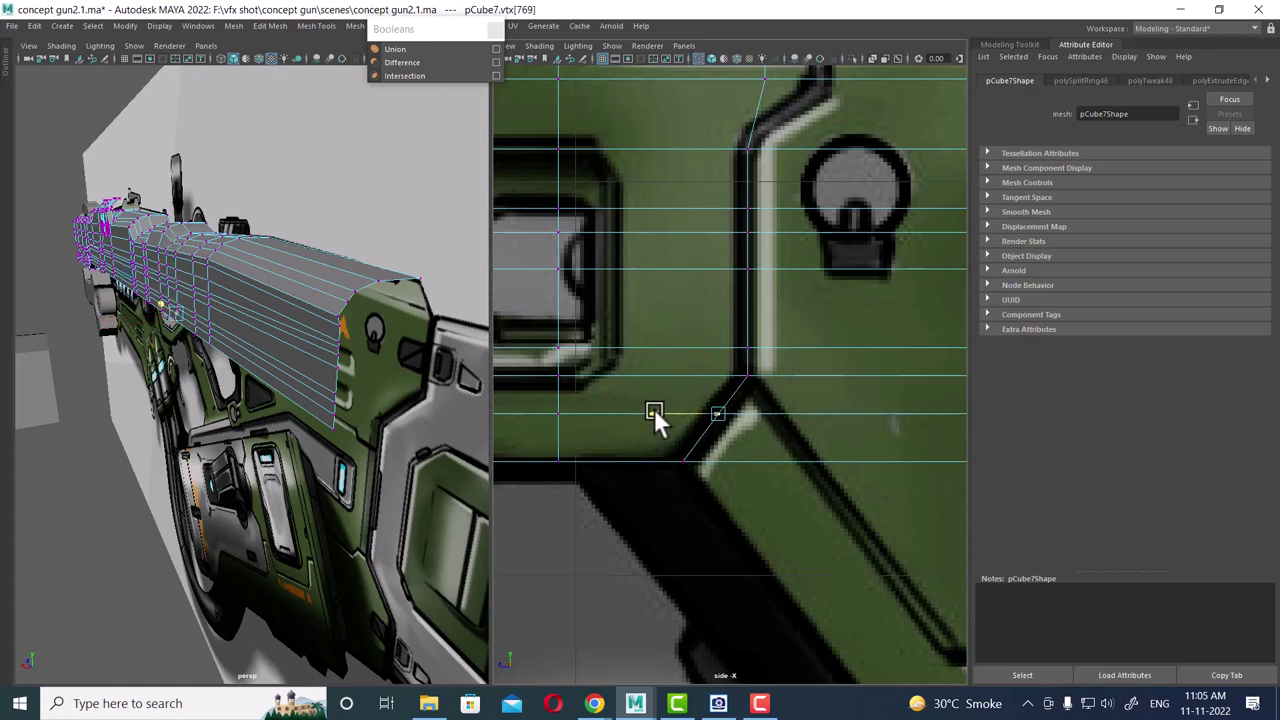
alt+middle_drag(782, 377, 774, 514)
alt+middle_drag(740, 380, 729, 451)
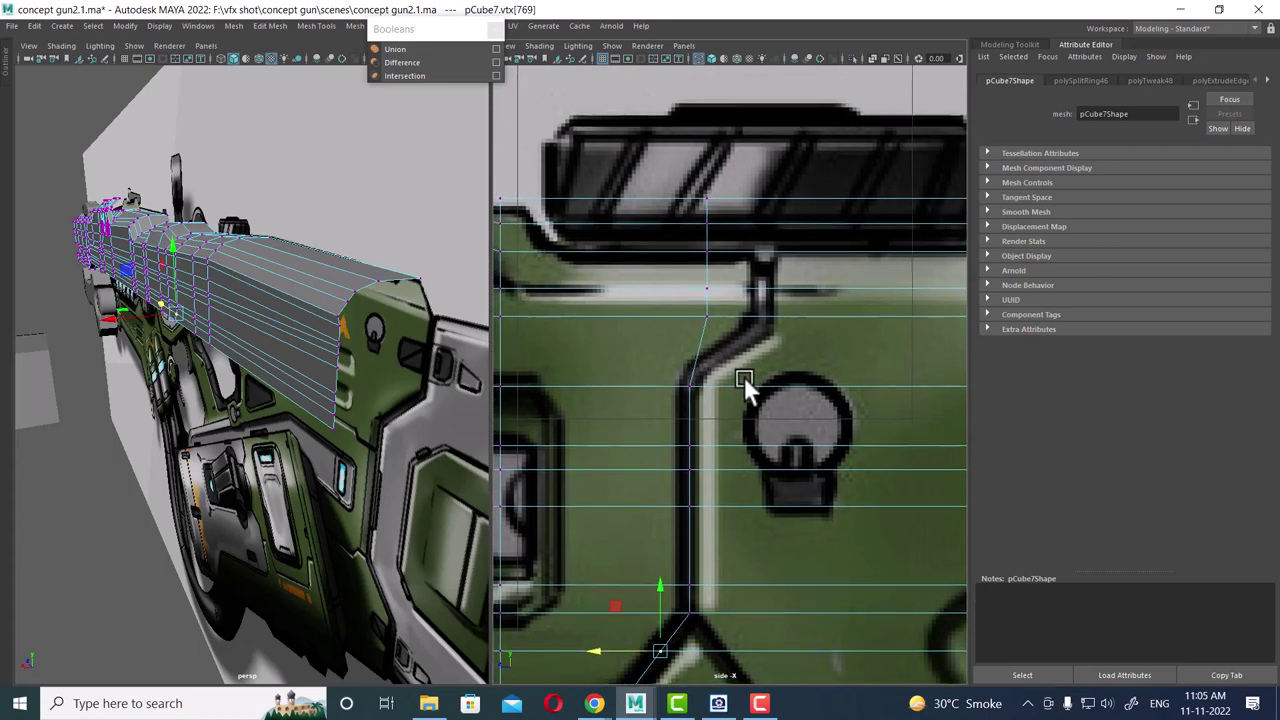
scroll(769, 341, down, 5)
scroll(771, 343, up, 3)
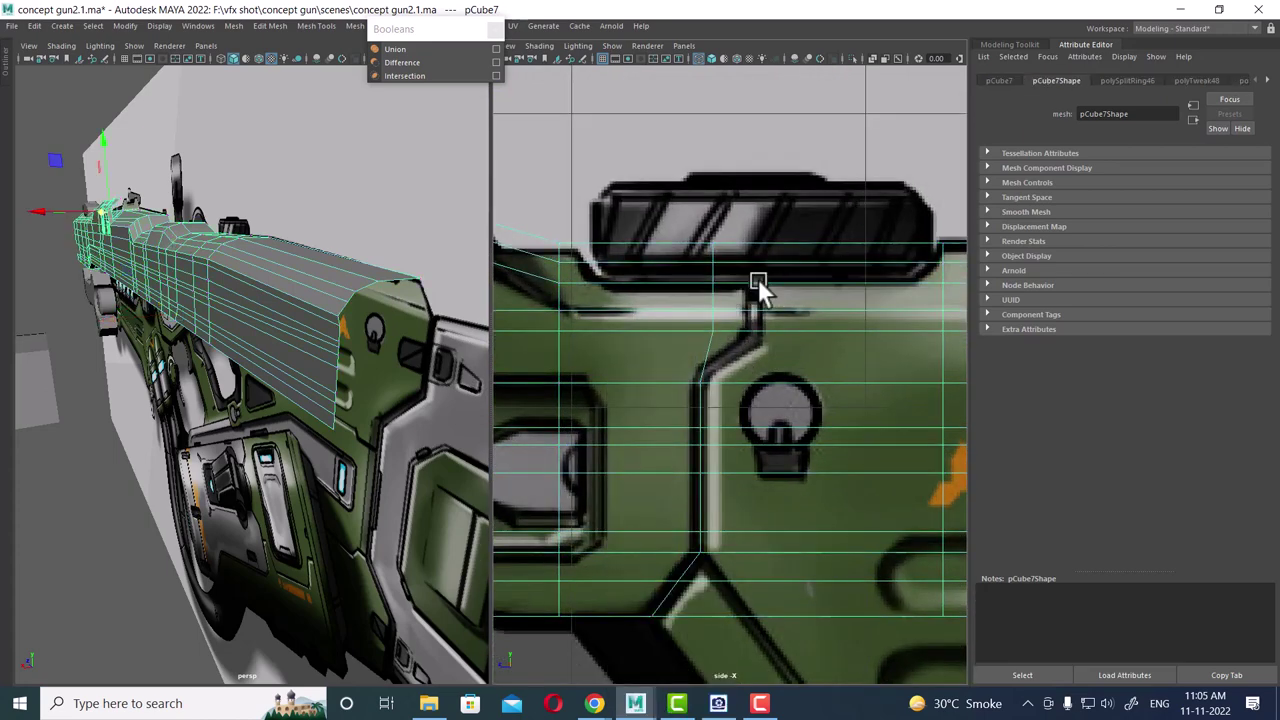
shift+right_drag(757, 280, 660, 298)
- Insert two more vertical edge loops across the gun body
drag(622, 322, 625, 308)
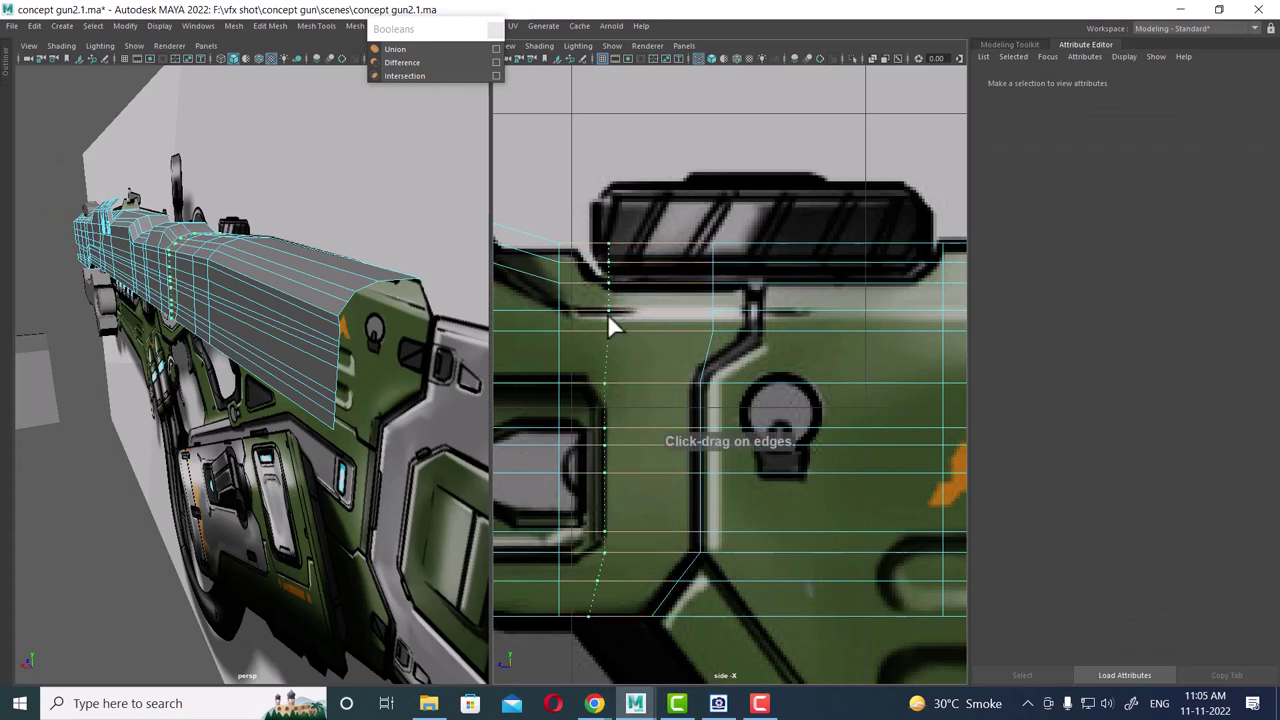
drag(729, 327, 901, 332)
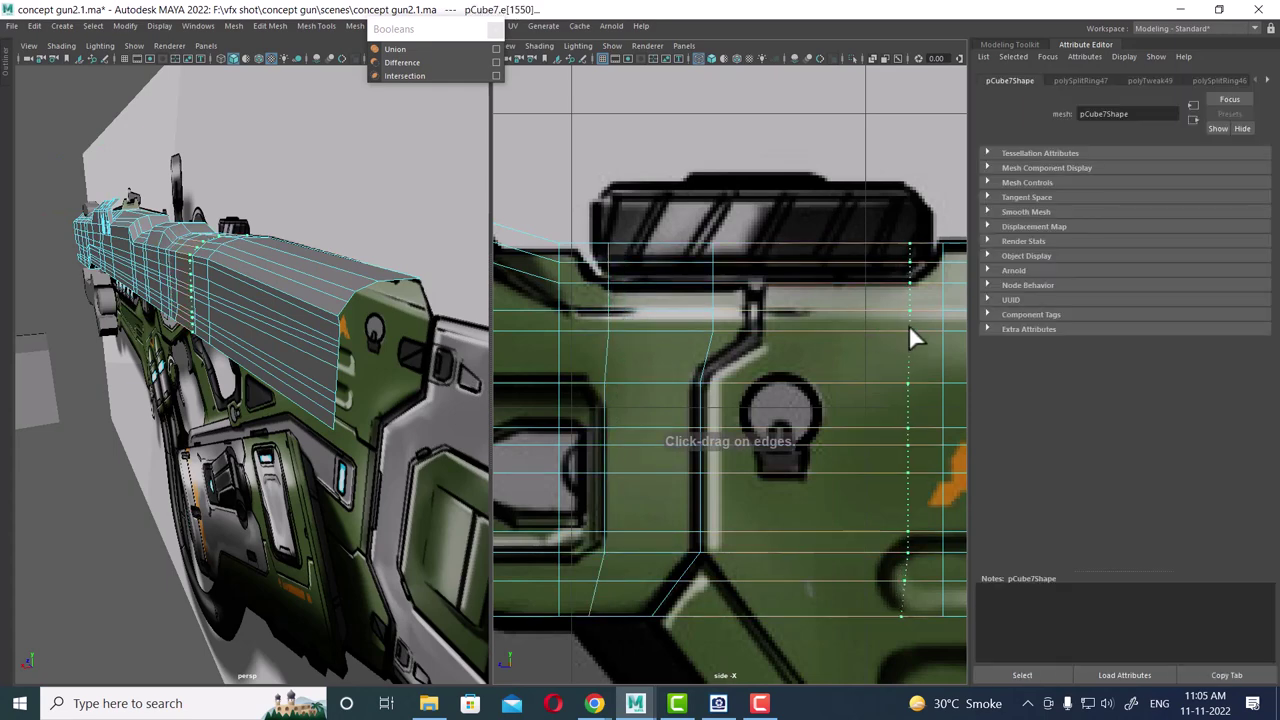
click(906, 334)
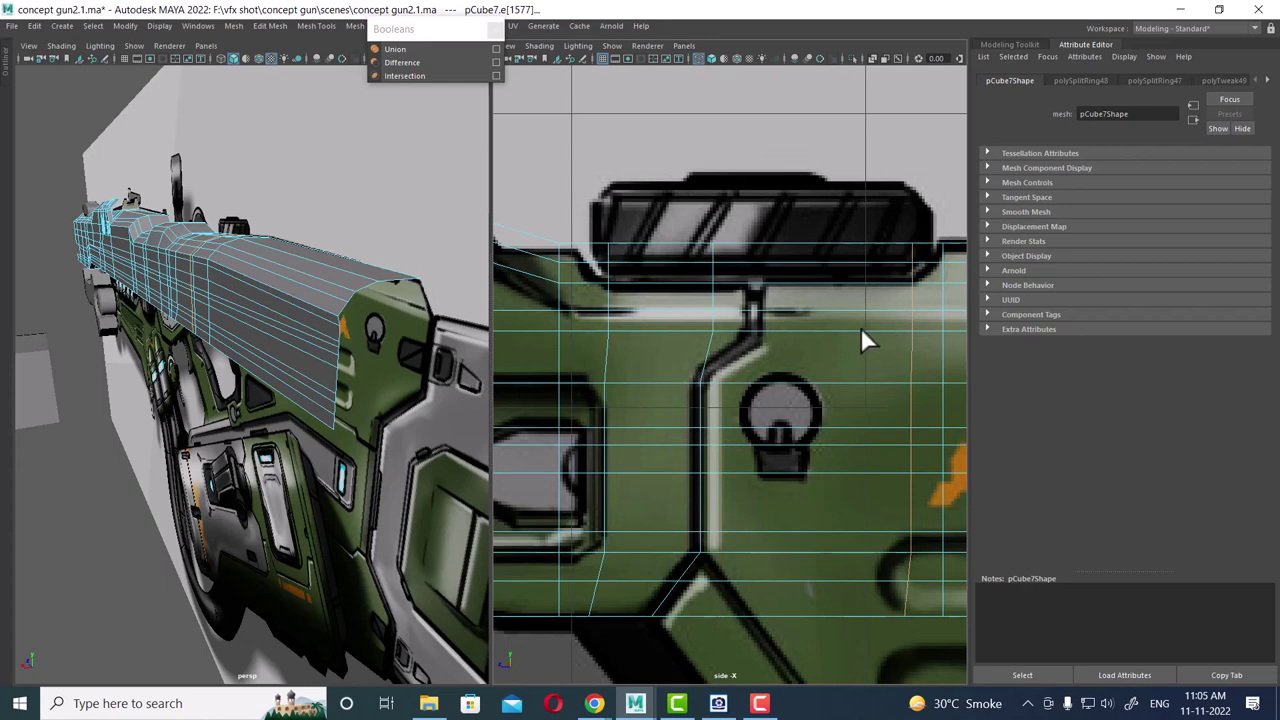
click(860, 331)
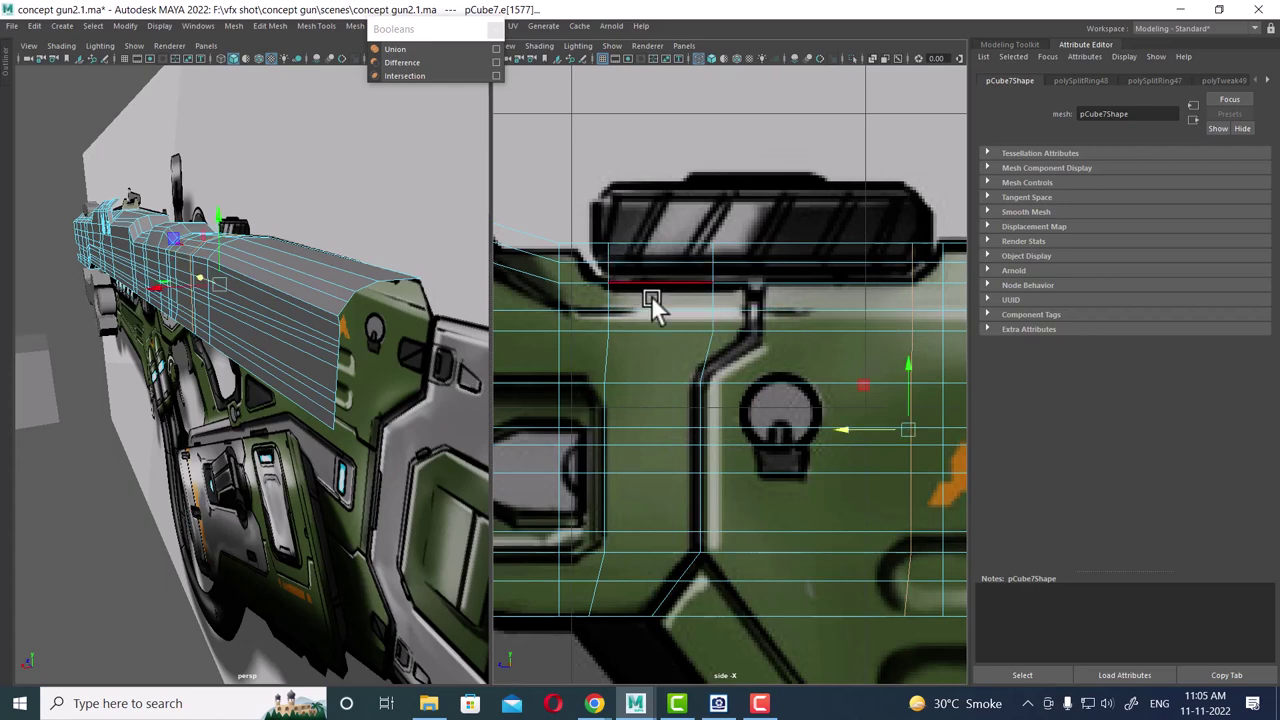
- Lower the top vertex row under the scope onto the scope's base line
right_drag(755, 240, 630, 258)
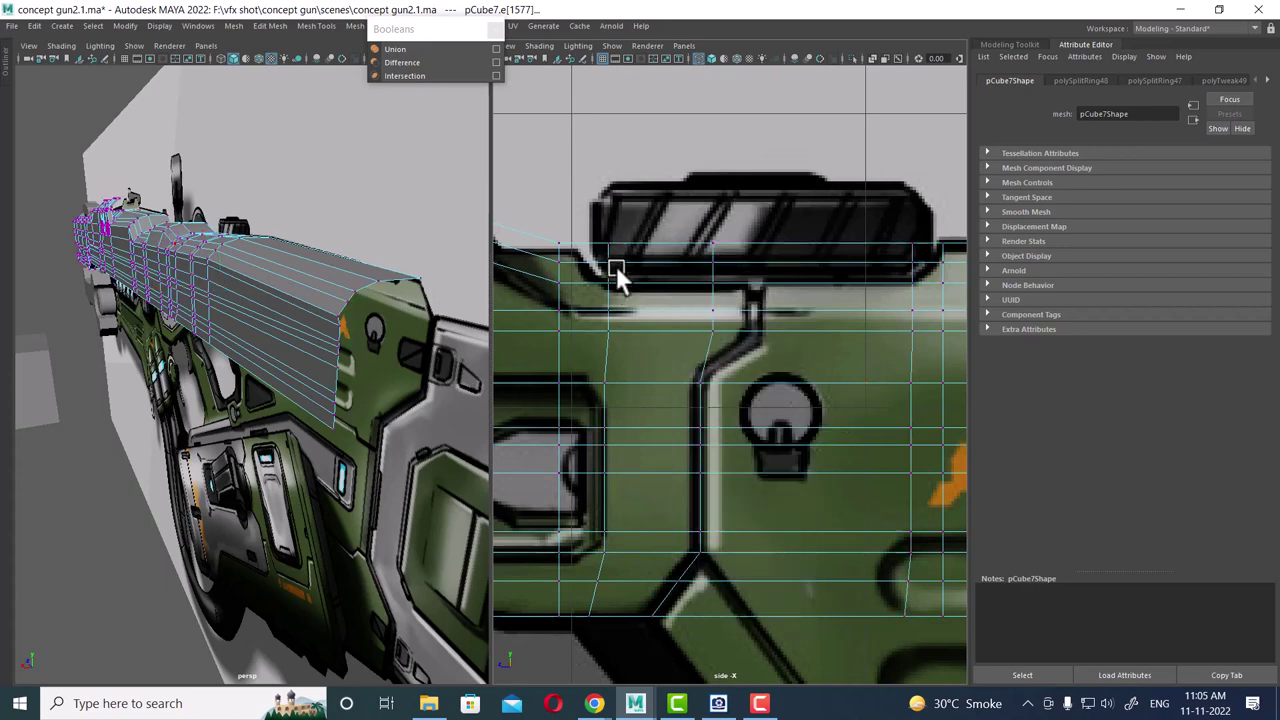
drag(594, 228, 824, 263)
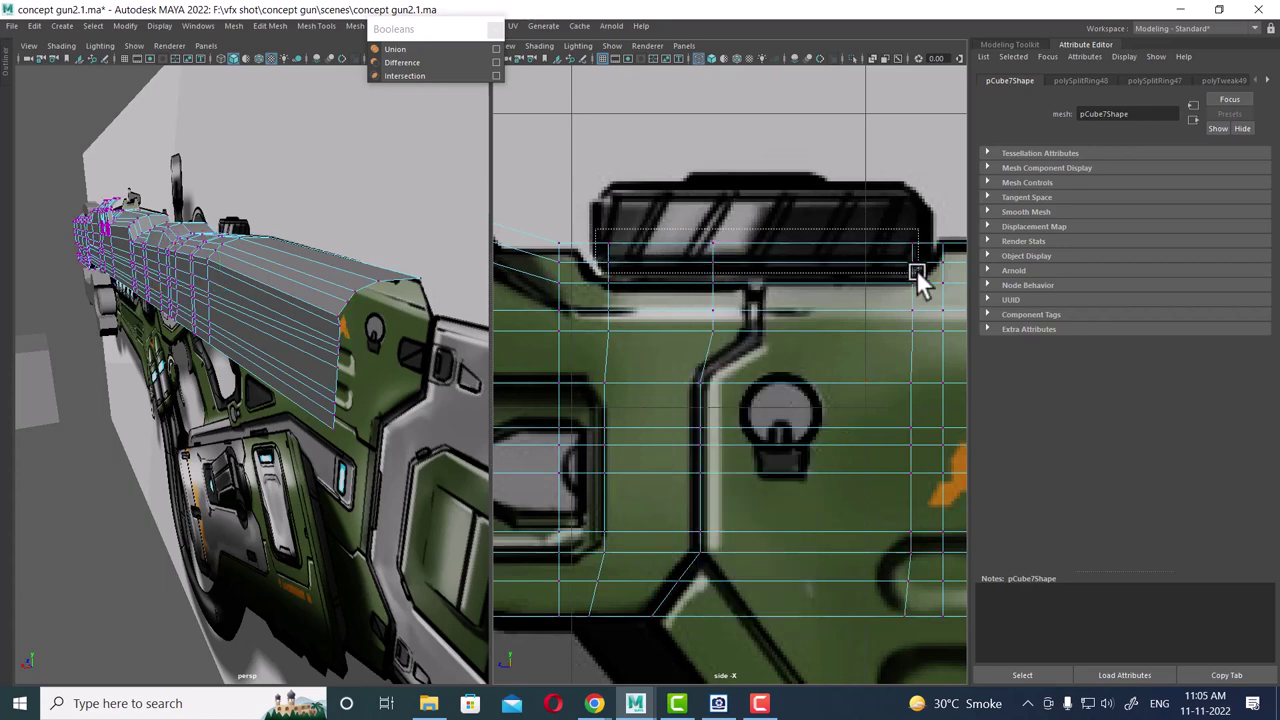
drag(916, 270, 918, 271)
drag(767, 190, 765, 197)
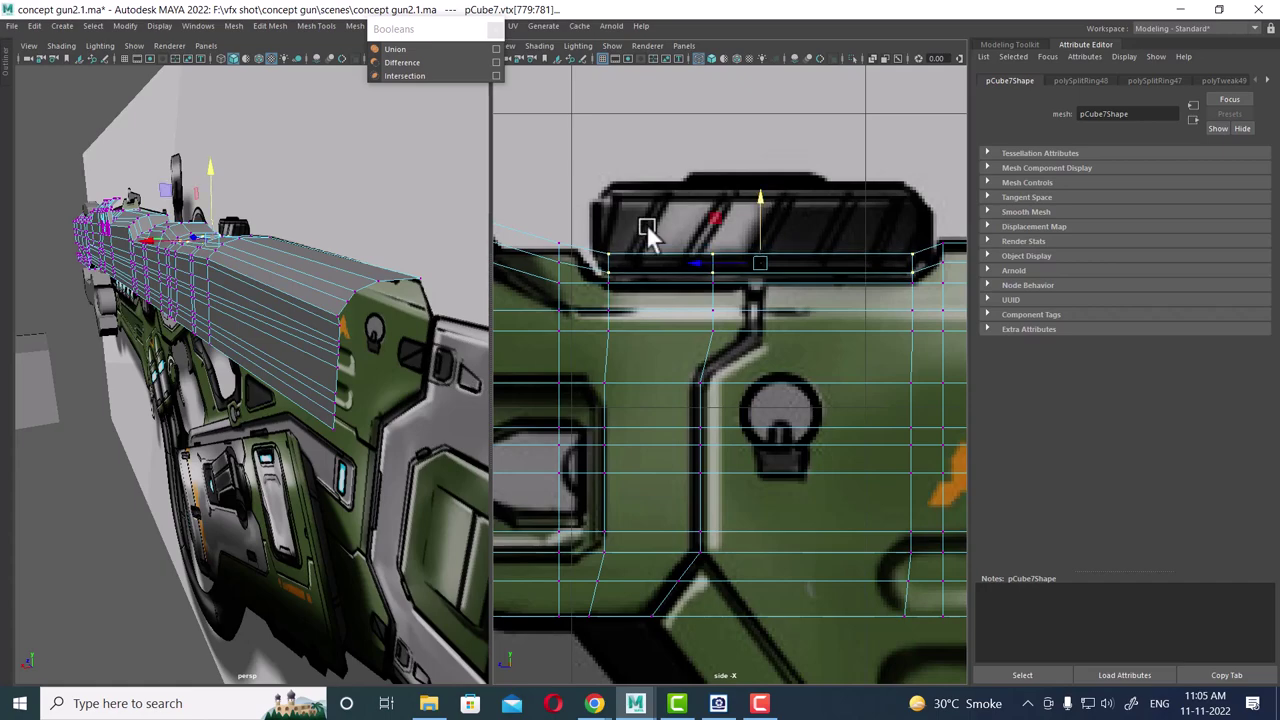
mouse_move(120, 300)
alt+mouse_down()
mouse_move(380, 308)
mouse_move(340, 376)
mouse_move(347, 366)
alt+mouse_up()
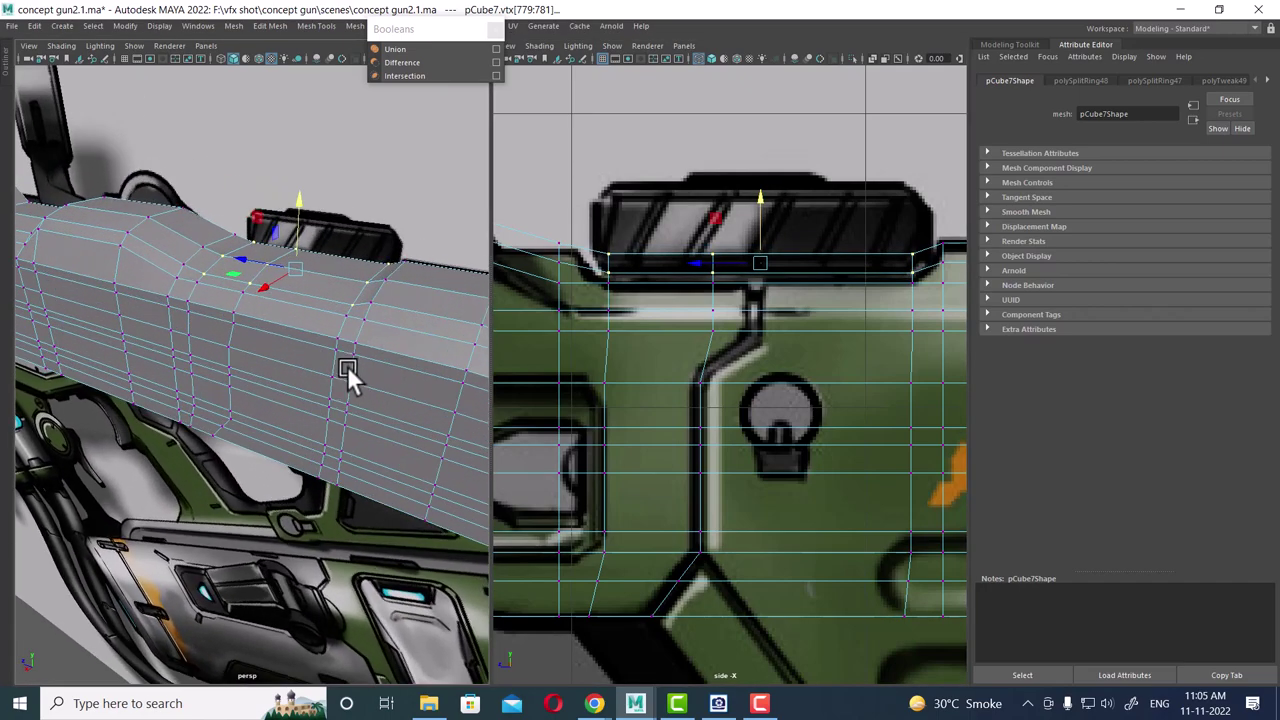
scroll(780, 262, up, 1)
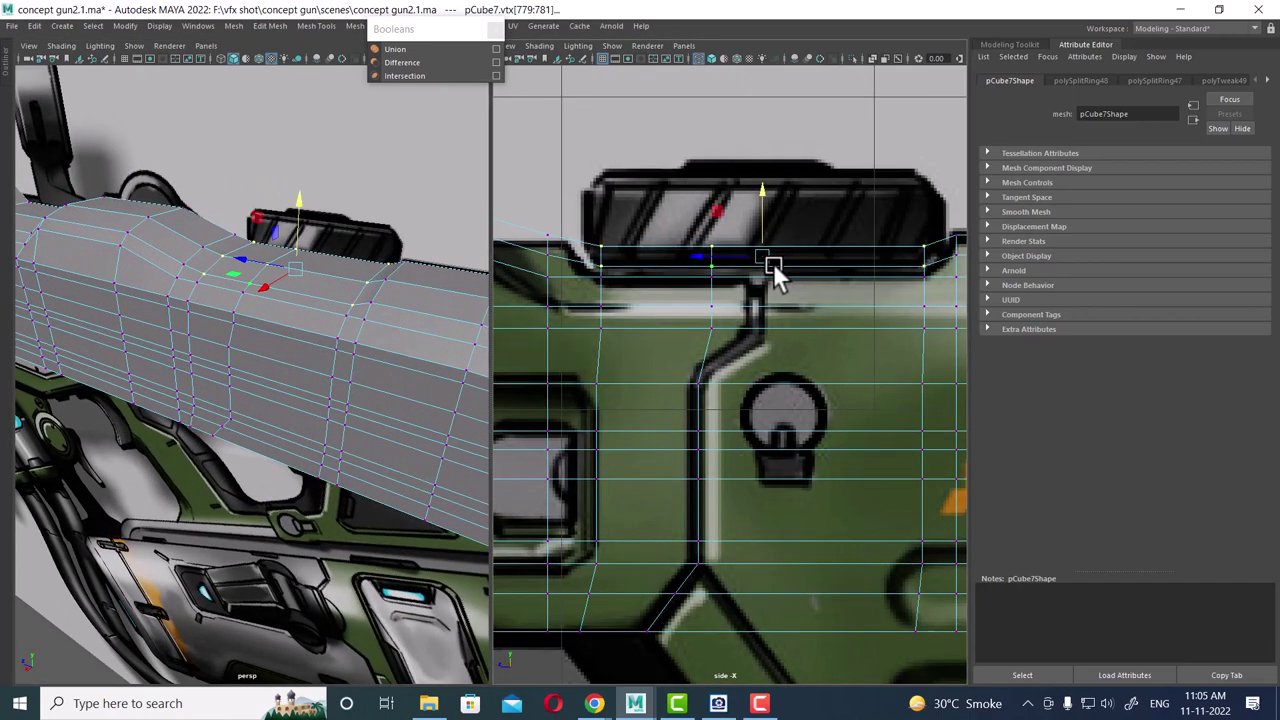
right_drag(749, 291, 804, 209)
scroll(787, 292, down, 3)
scroll(750, 295, down, 2)
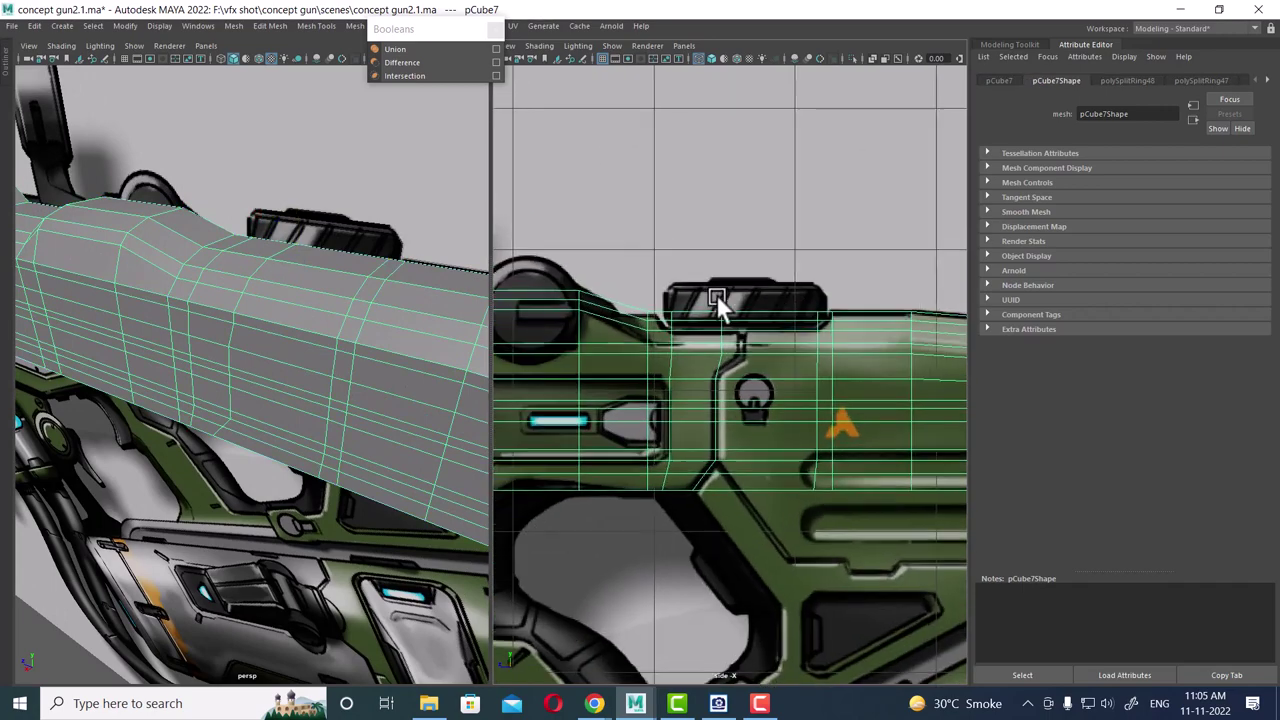
click(780, 211)
- Create a new polygon cube and move it up to the top of the gun body
scroll(770, 260, up, 2)
shift+right_click(752, 170)
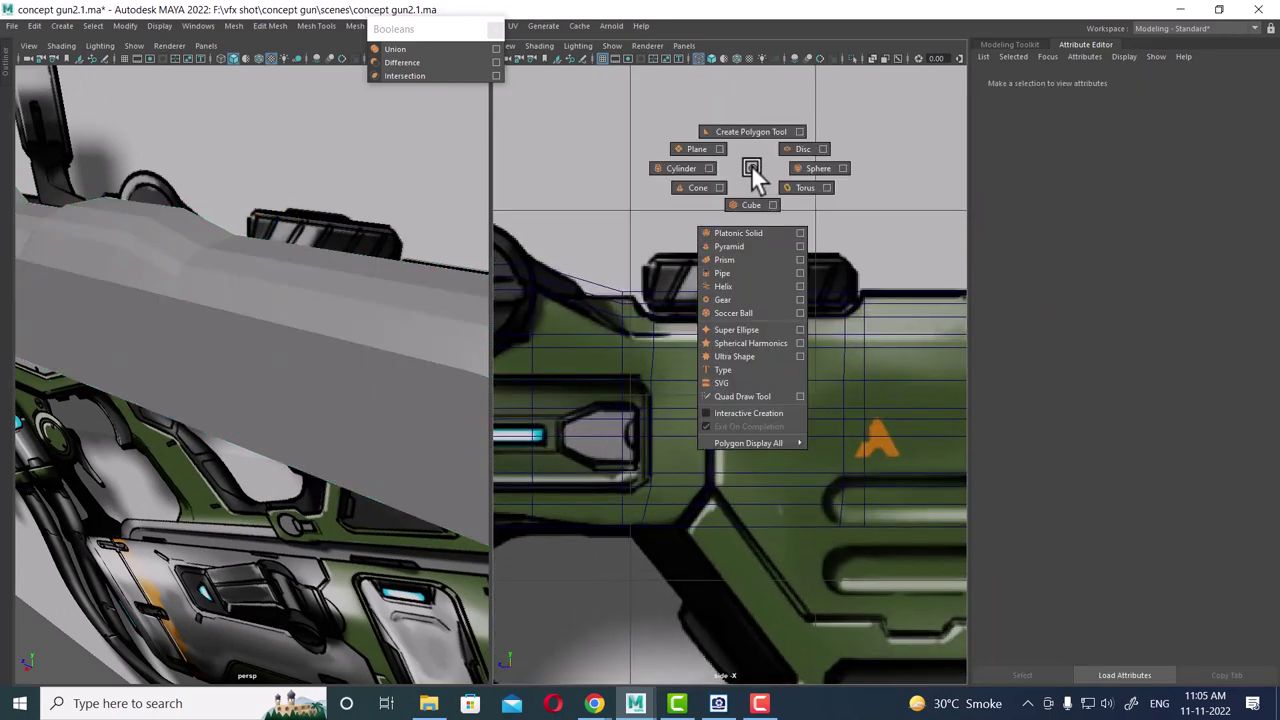
click(751, 204)
scroll(725, 255, down, 3)
scroll(686, 486, up, 2)
scroll(664, 476, up, 1)
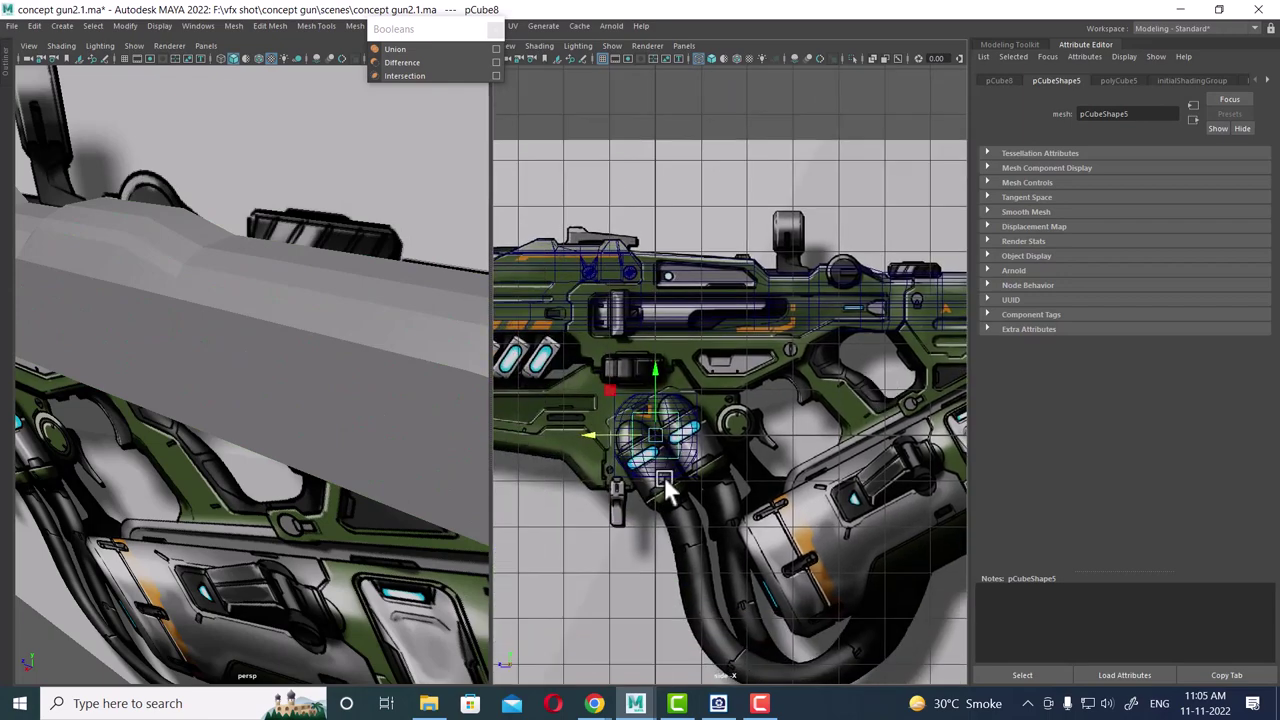
drag(652, 445, 830, 278)
- Position the cube over the scope base and widen it to about 1.895 × 1 × 1.033
scroll(800, 400, up, 2)
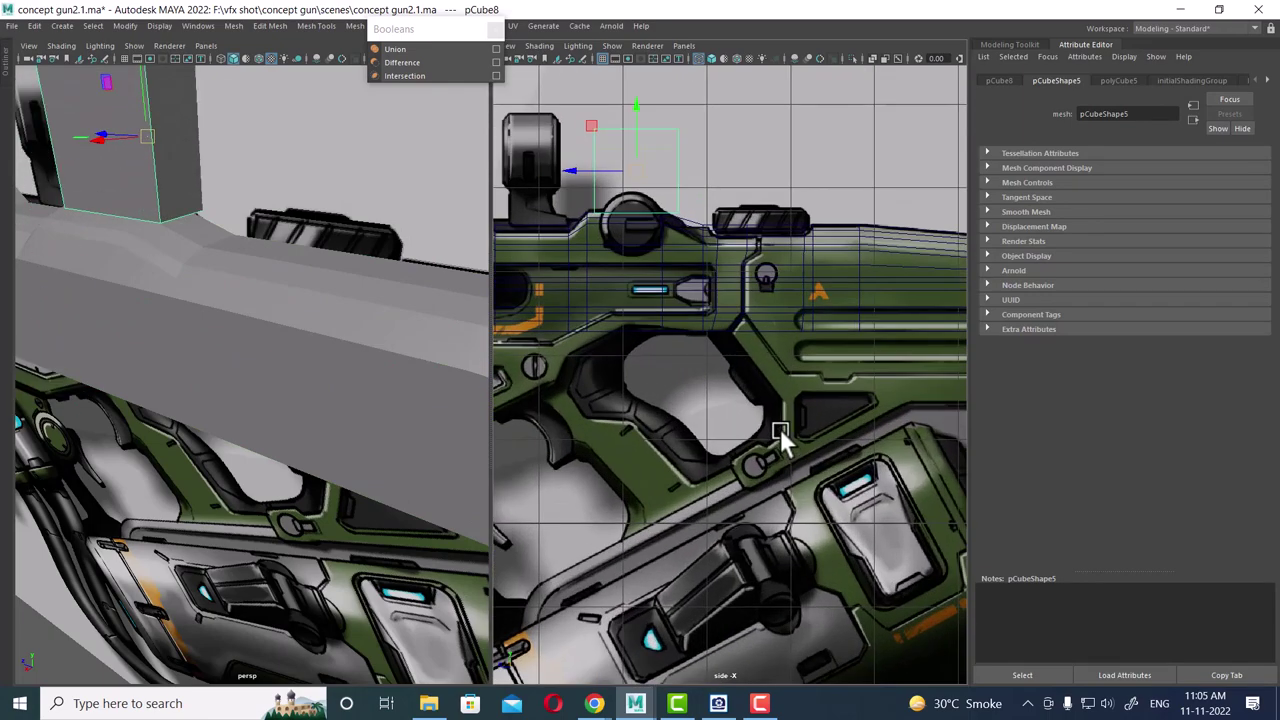
scroll(780, 400, up, 1)
mouse_move(778, 380)
alt+middle_down()
mouse_move(838, 293)
mouse_move(806, 305)
mouse_move(695, 279)
alt+middle_up()
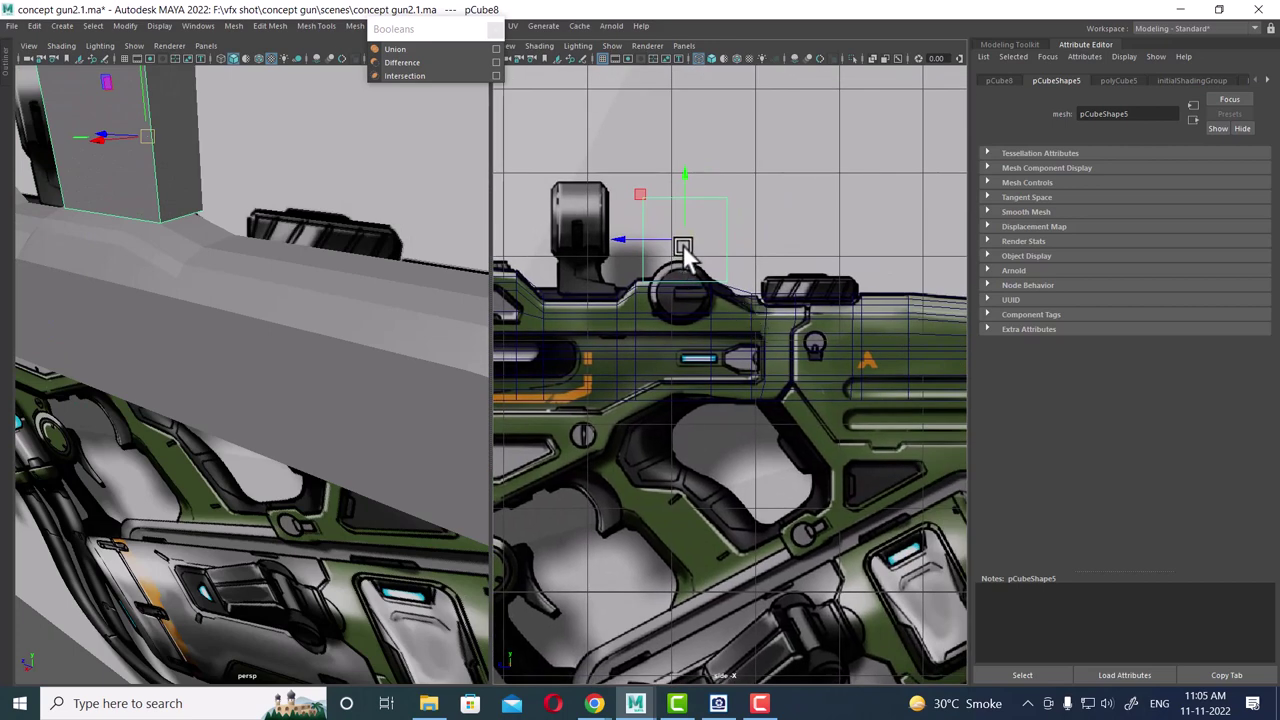
drag(683, 255, 823, 246)
scroll(808, 309, up, 2)
scroll(770, 420, up, 1)
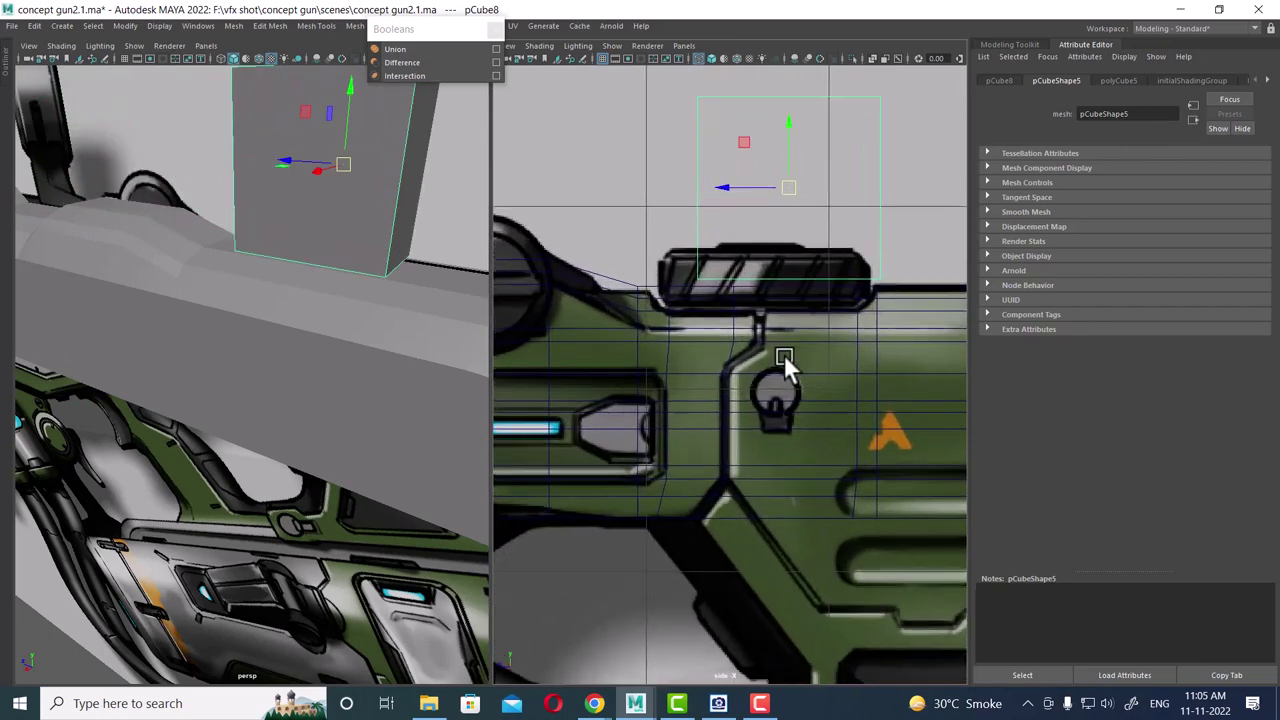
drag(790, 190, 758, 218)
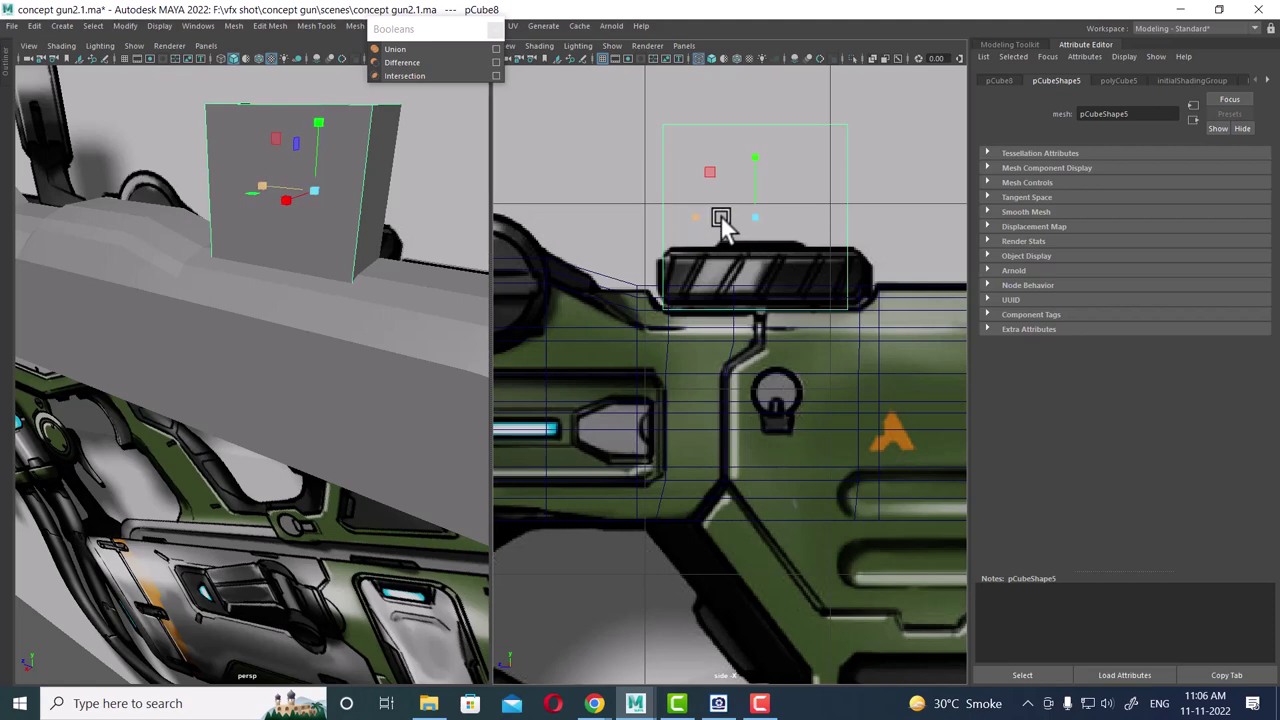
middle_drag(694, 222, 692, 223)
- Try a Boolean cut of the cube from the gun body, then undo it
key(w)
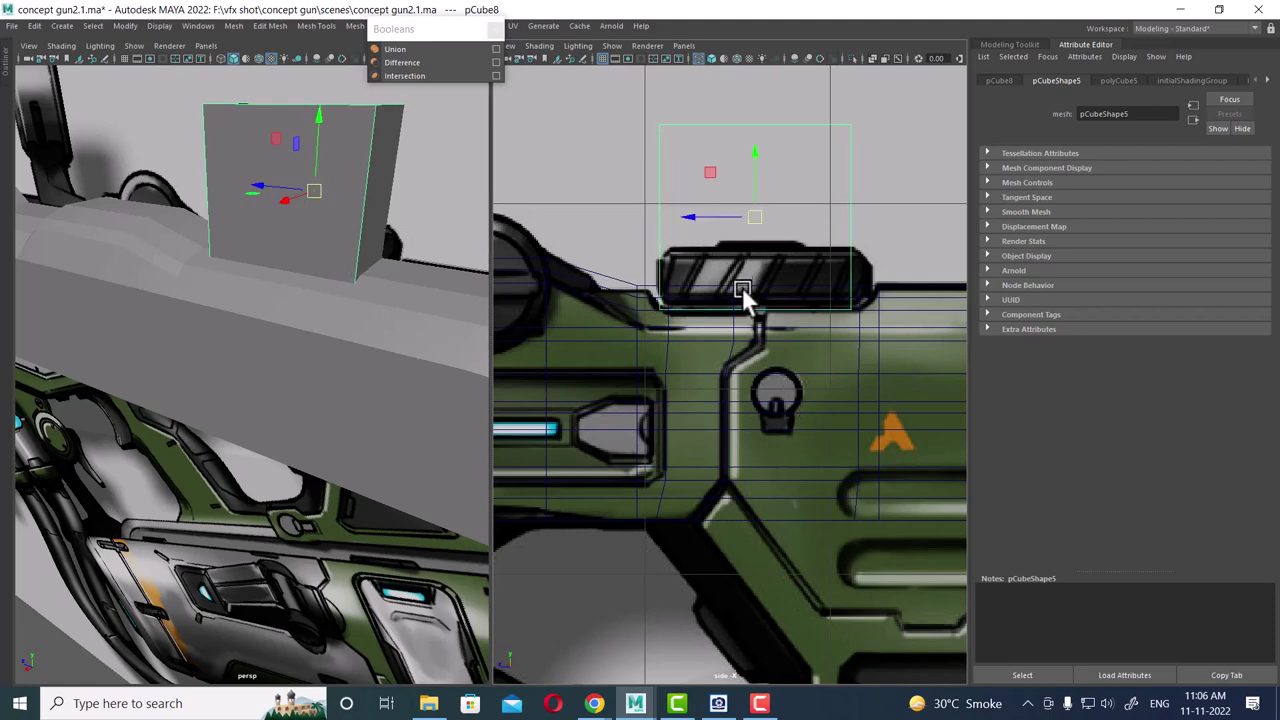
mouse_move(320, 427)
alt+mouse_down()
mouse_move(355, 398)
mouse_move(367, 345)
mouse_move(250, 356)
mouse_move(323, 390)
alt+mouse_up()
key(d)
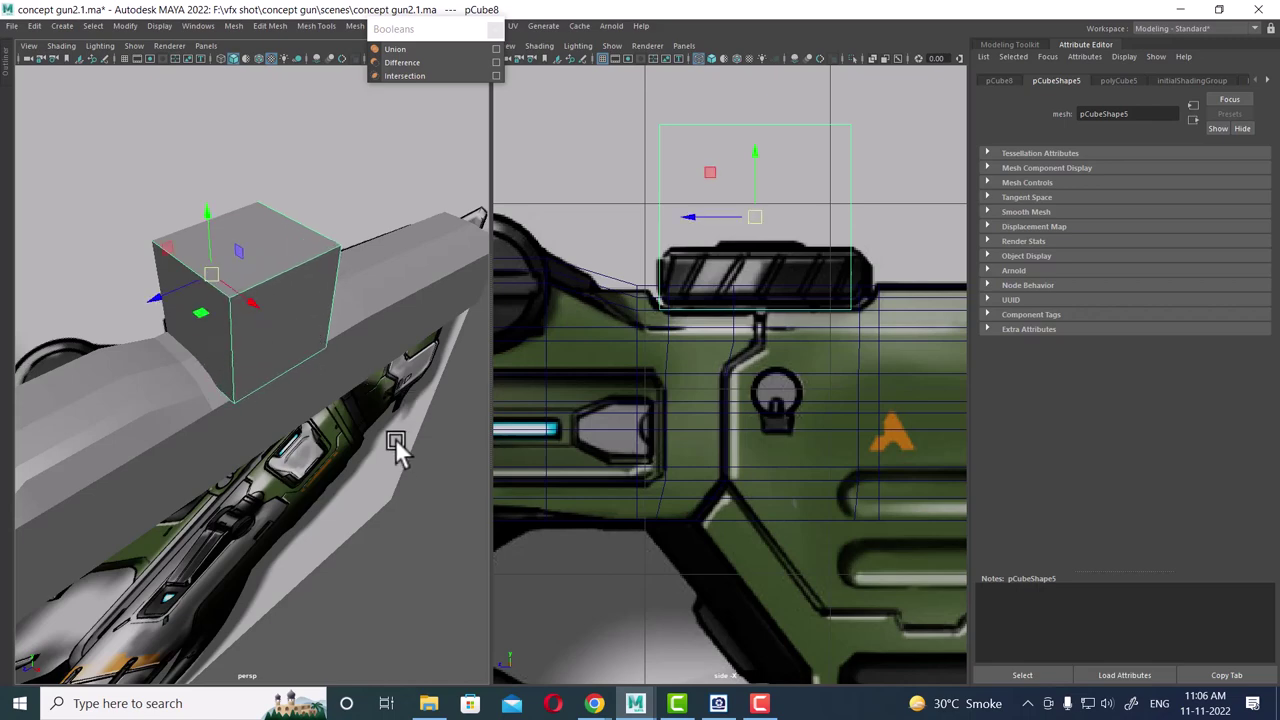
click(318, 391)
shift+click(292, 297)
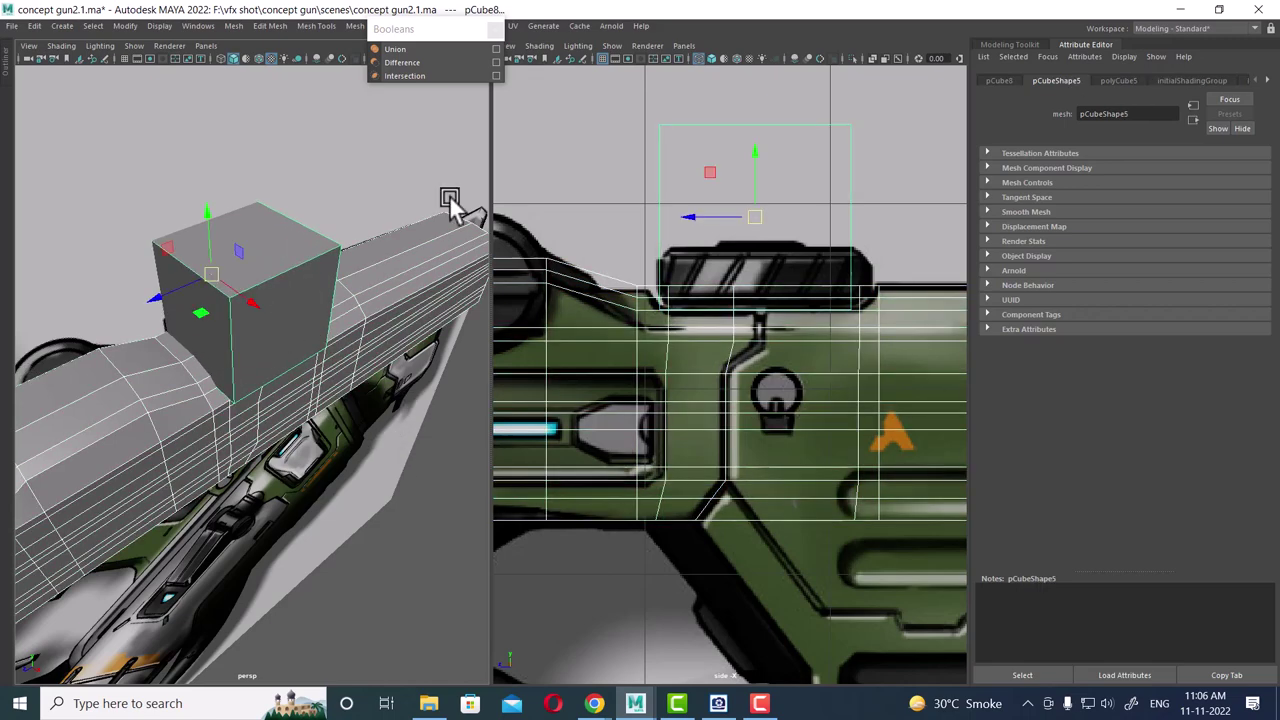
click(403, 63)
mouse_move(340, 170)
alt+mouse_down()
mouse_move(290, 279)
mouse_move(250, 186)
mouse_move(280, 254)
mouse_move(335, 286)
mouse_move(266, 313)
mouse_move(310, 304)
mouse_move(328, 341)
mouse_move(310, 390)
mouse_move(281, 390)
mouse_move(328, 467)
mouse_move(167, 395)
mouse_move(106, 389)
mouse_move(80, 420)
mouse_move(71, 463)
mouse_move(131, 471)
mouse_move(172, 500)
alt+mouse_up()
key(ctrl+z)
- Delete the construction history of the gun body pCube7
click(190, 605)
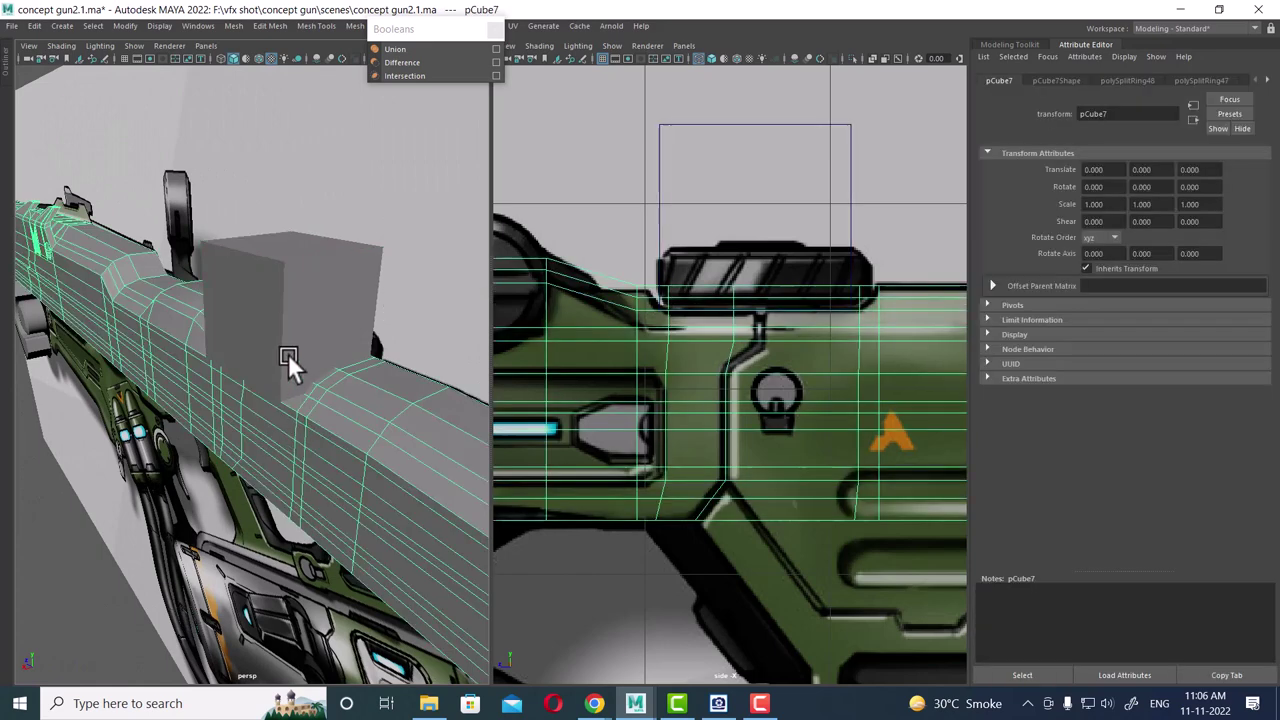
click(34, 25)
mouse_move(73, 183)
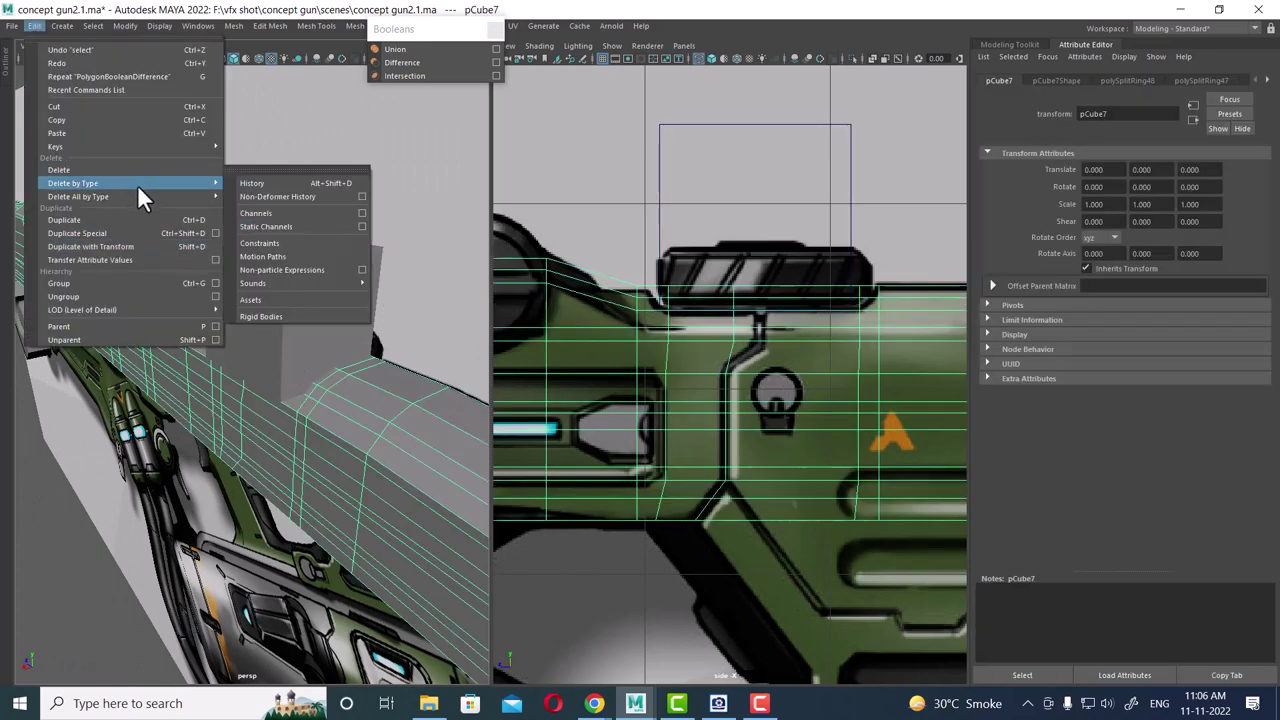
click(262, 182)
- Select the gun and cube, test a Boolean Difference, and undo it
click(290, 324)
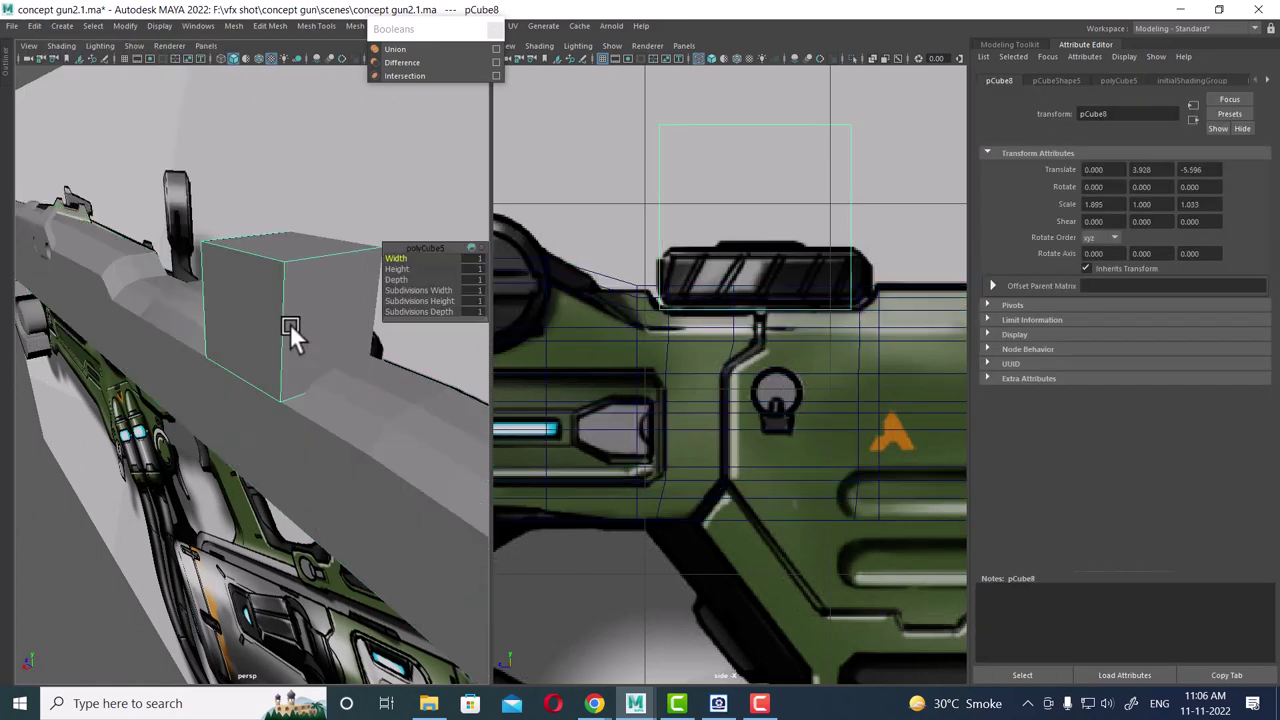
right_drag(288, 314, 241, 474)
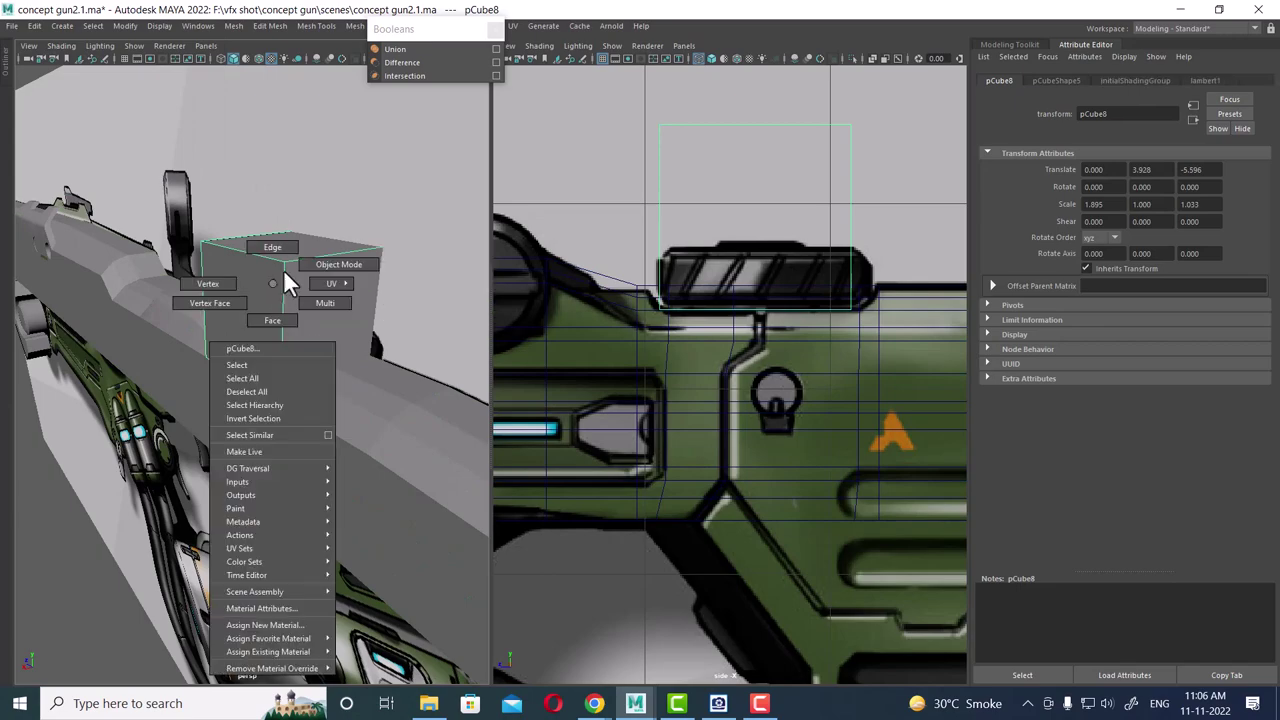
alt+drag(269, 418, 400, 423)
click(297, 268)
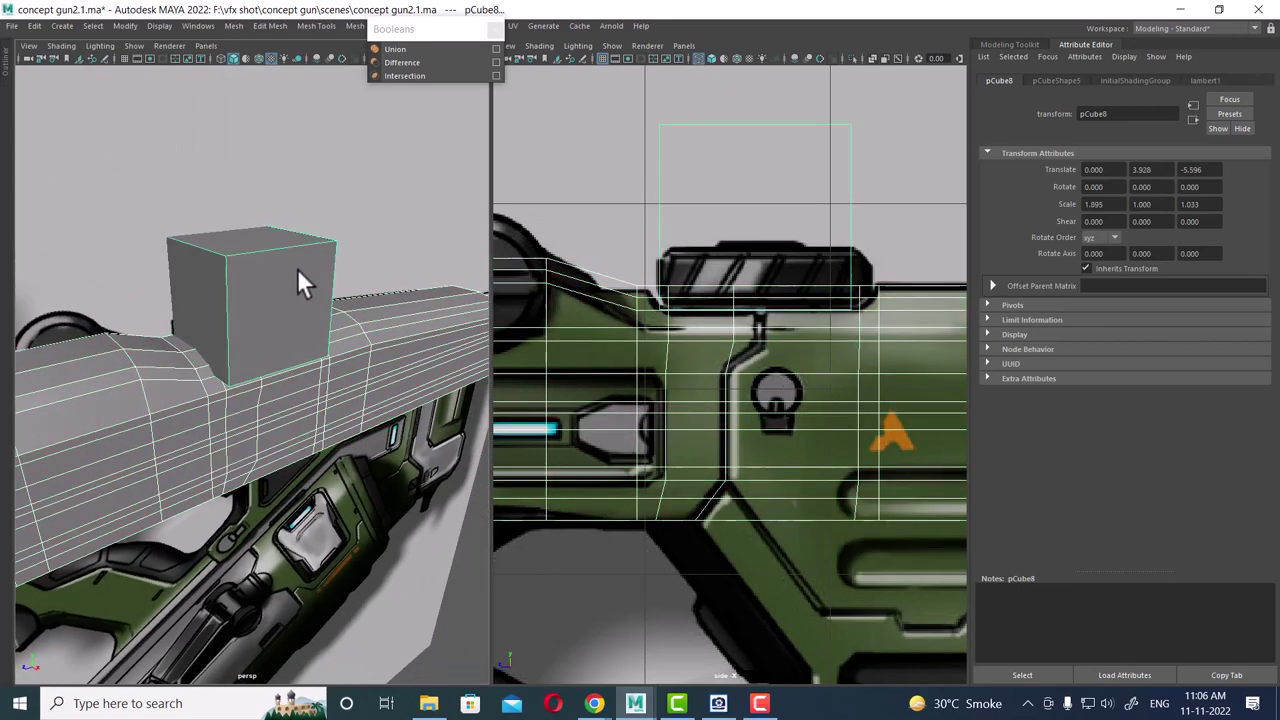
click(418, 62)
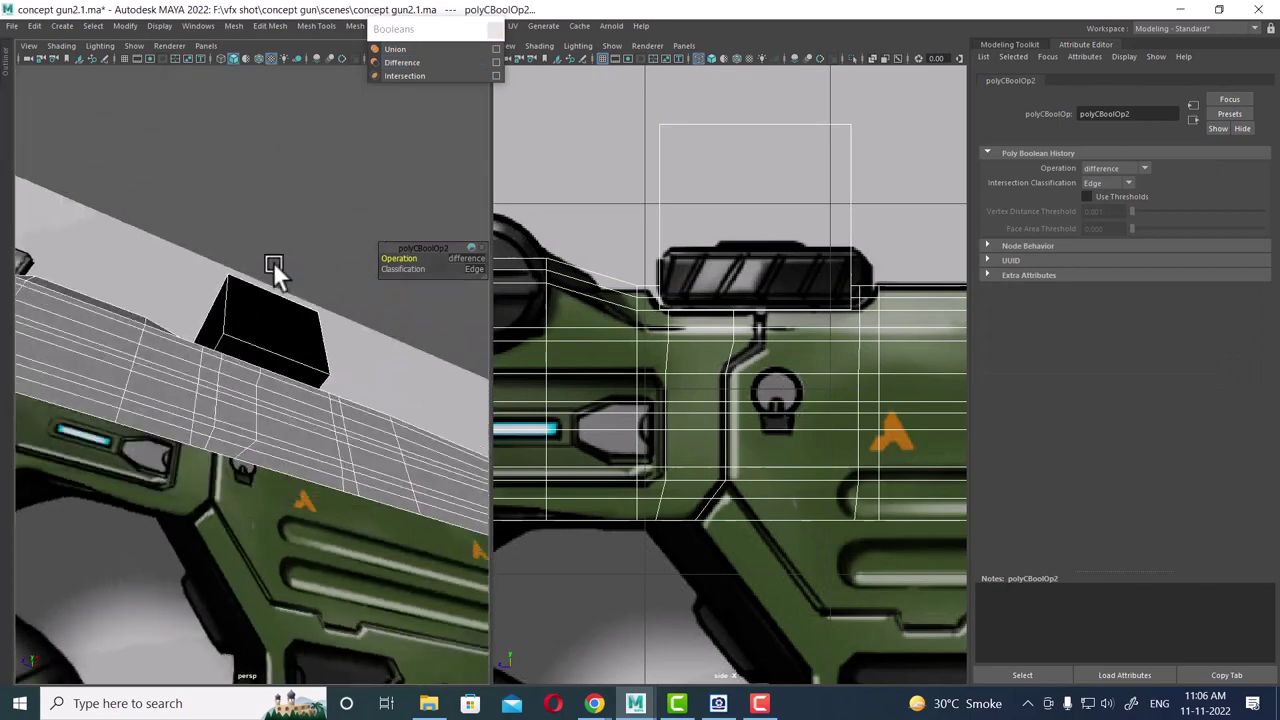
mouse_move(274, 271)
alt+mouse_down()
mouse_move(296, 229)
mouse_move(323, 291)
alt+mouse_up()
key(ctrl+z)
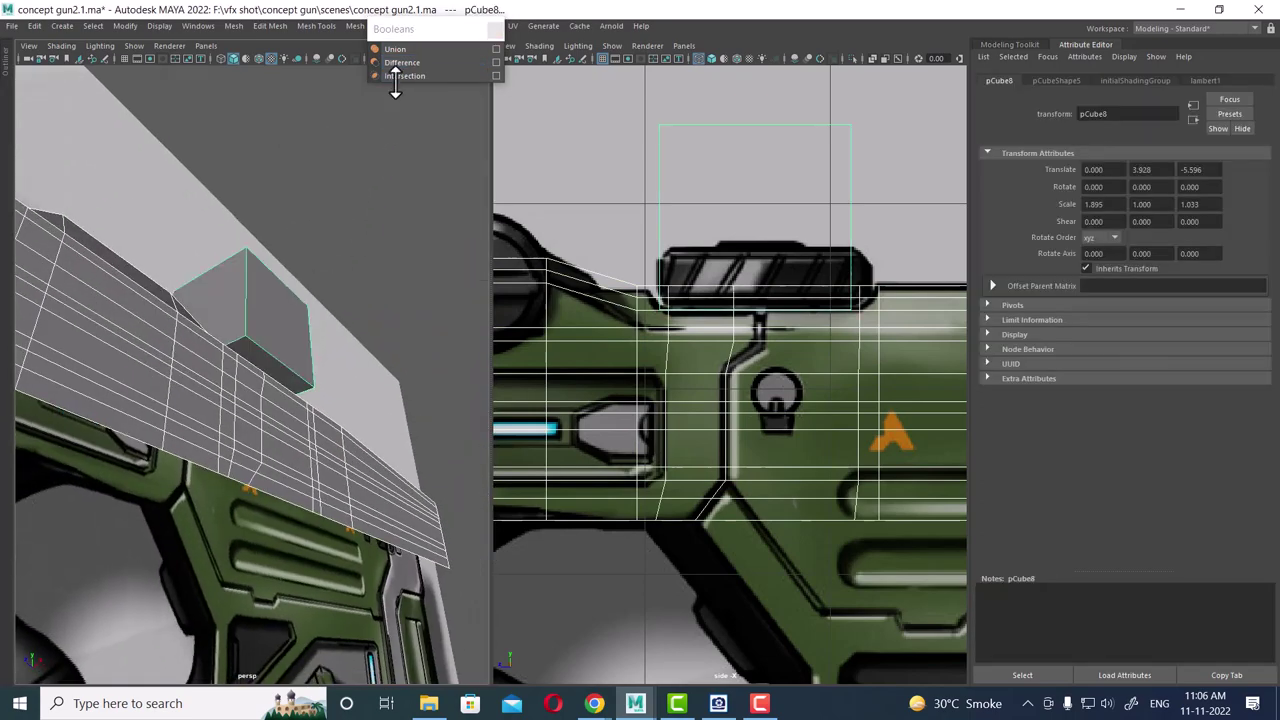
- Test and undo a Boolean Intersection, then apply Union to merge the cube into the gun
click(399, 77)
alt+drag(364, 188, 321, 397)
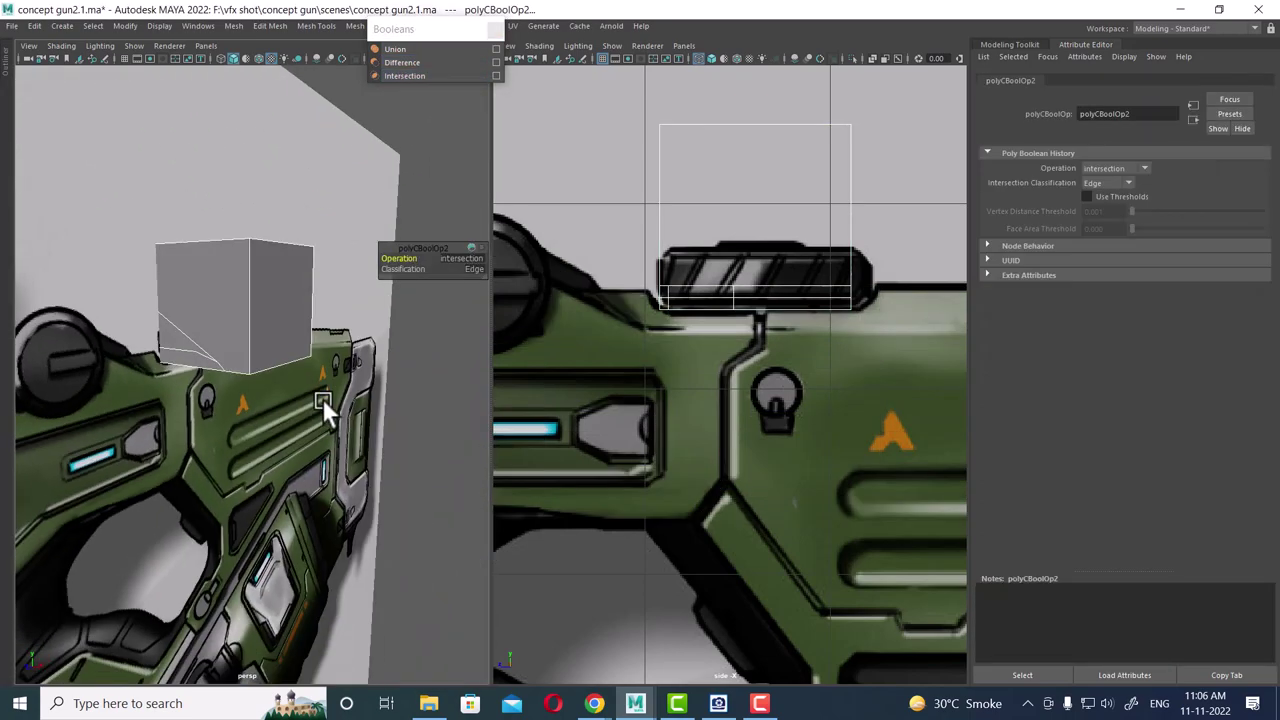
key(ctrl+z)
click(398, 48)
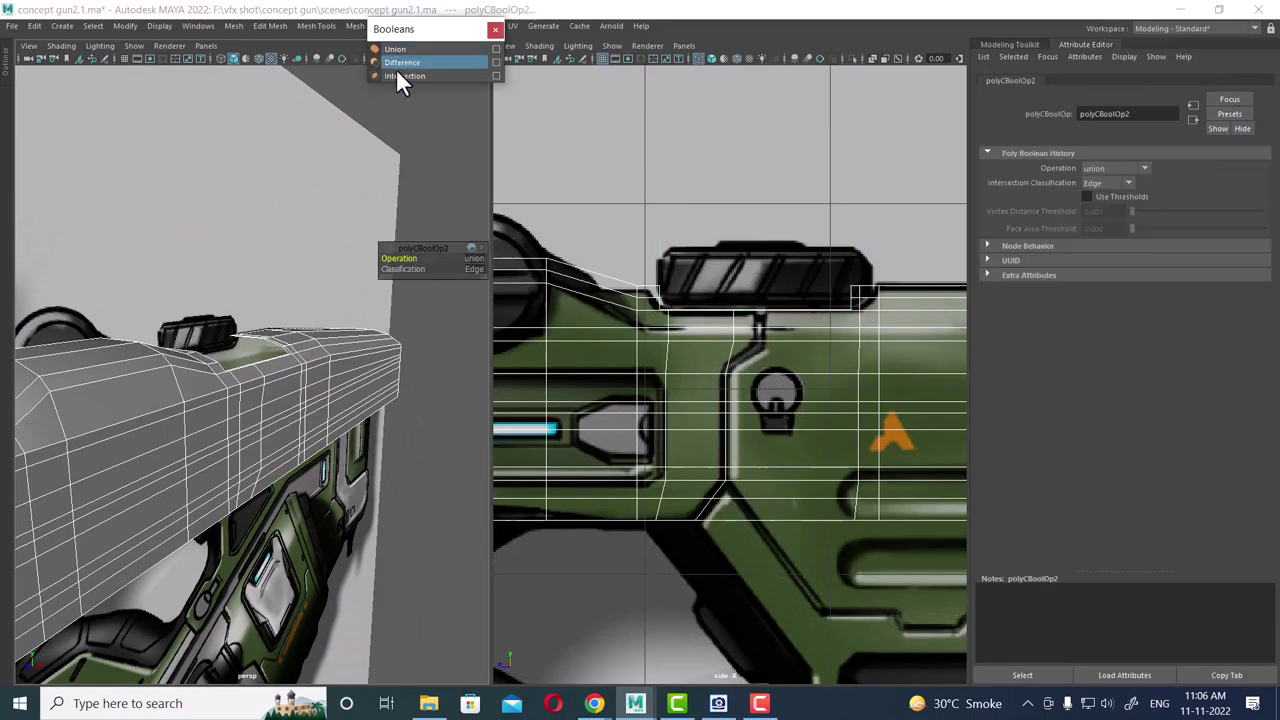
mouse_move(330, 250)
alt+mouse_down()
mouse_move(244, 400)
mouse_move(171, 367)
mouse_move(223, 357)
mouse_move(242, 377)
mouse_move(251, 349)
mouse_move(242, 405)
mouse_move(142, 410)
mouse_move(250, 390)
mouse_move(318, 359)
mouse_move(285, 404)
mouse_move(294, 394)
mouse_move(210, 360)
mouse_move(229, 366)
mouse_move(240, 400)
mouse_move(240, 357)
alt+mouse_up()
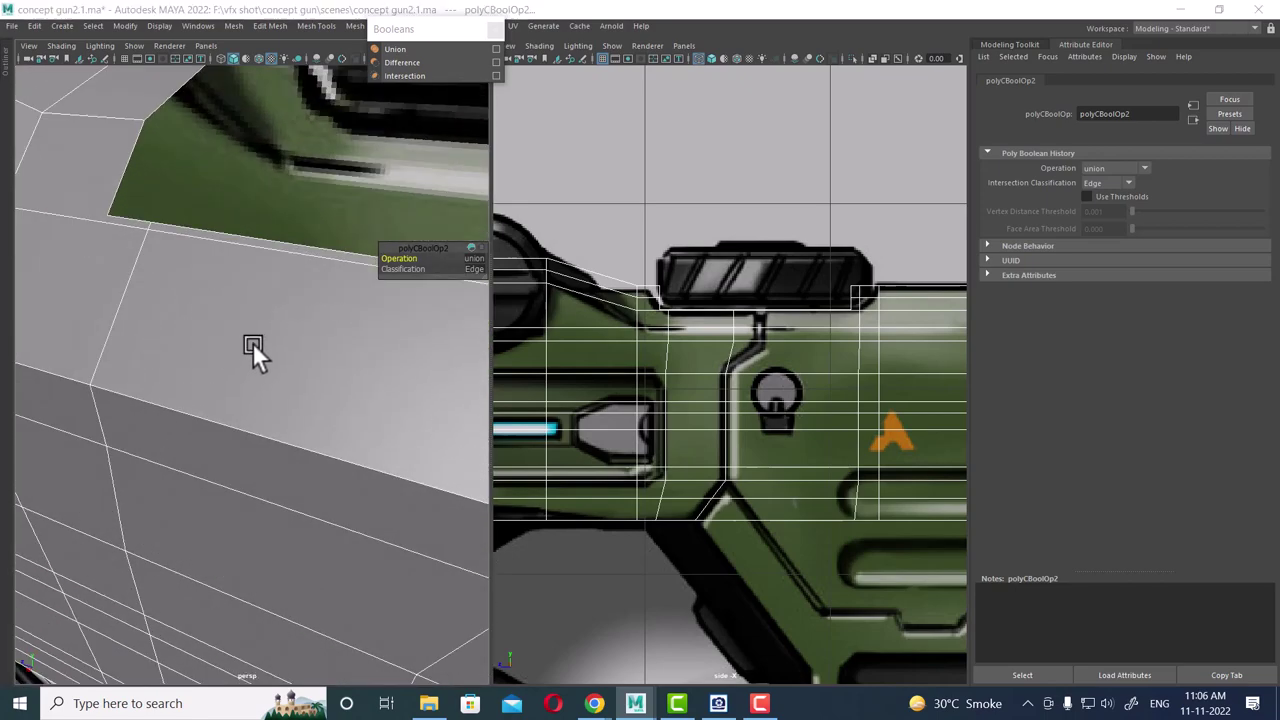
- Maximize the perspective view, zoom in on the top slot opening and pick its corner vertex
key(space)
alt+drag(415, 357, 334, 385)
alt+right_drag(334, 385, 395, 430)
alt+drag(395, 430, 437, 409)
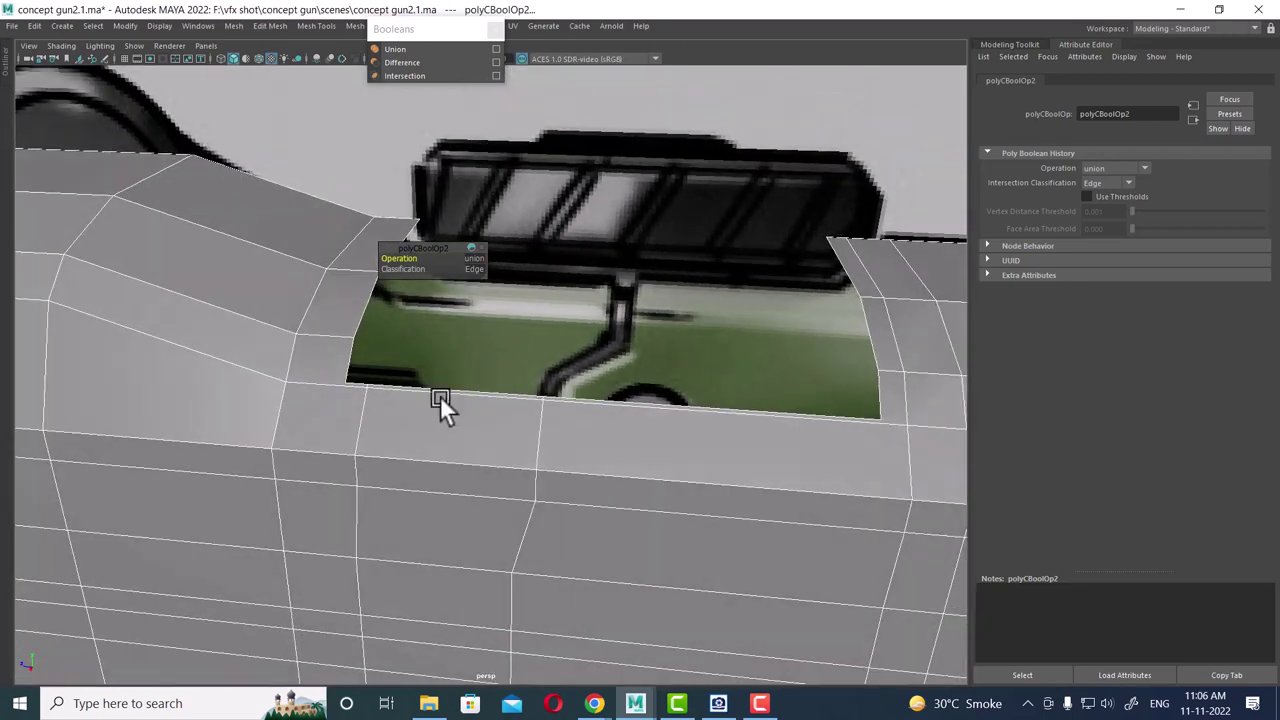
mouse_move(437, 409)
alt+right_down()
mouse_move(386, 503)
mouse_move(471, 414)
mouse_move(434, 444)
mouse_move(403, 378)
alt+right_up()
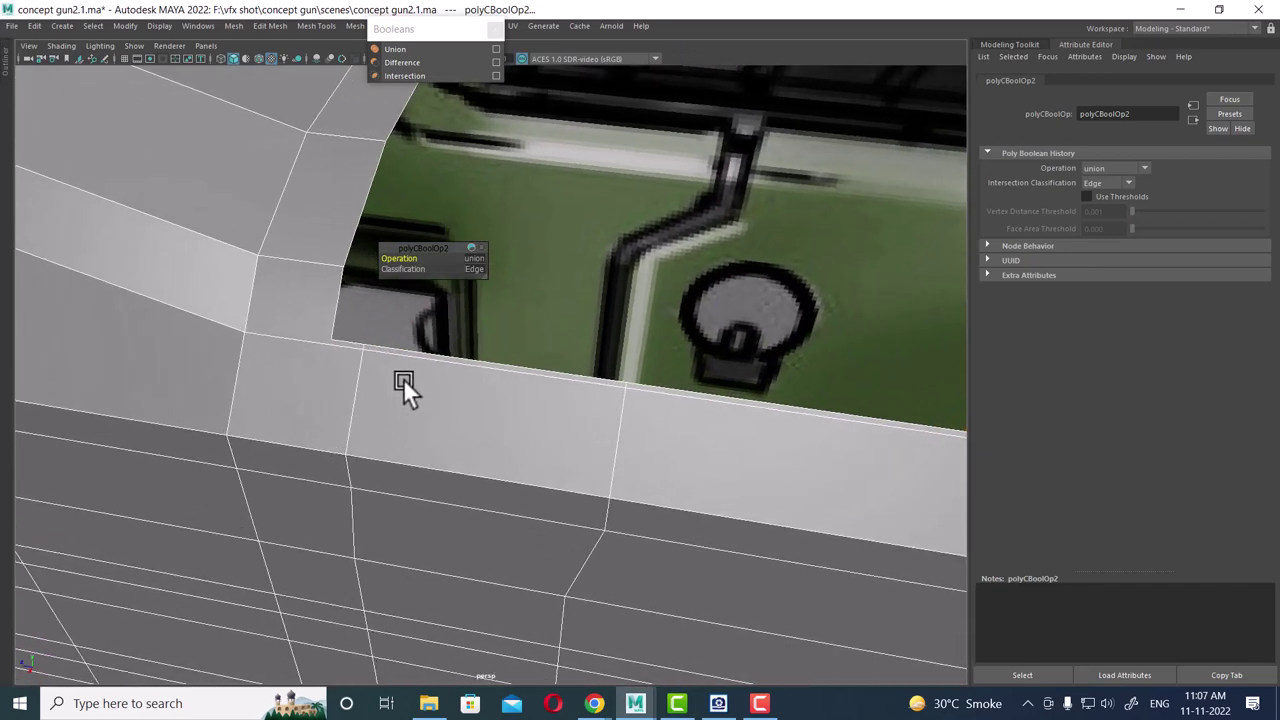
mouse_move(469, 294)
alt+middle_down()
mouse_move(451, 408)
mouse_move(449, 396)
alt+middle_up()
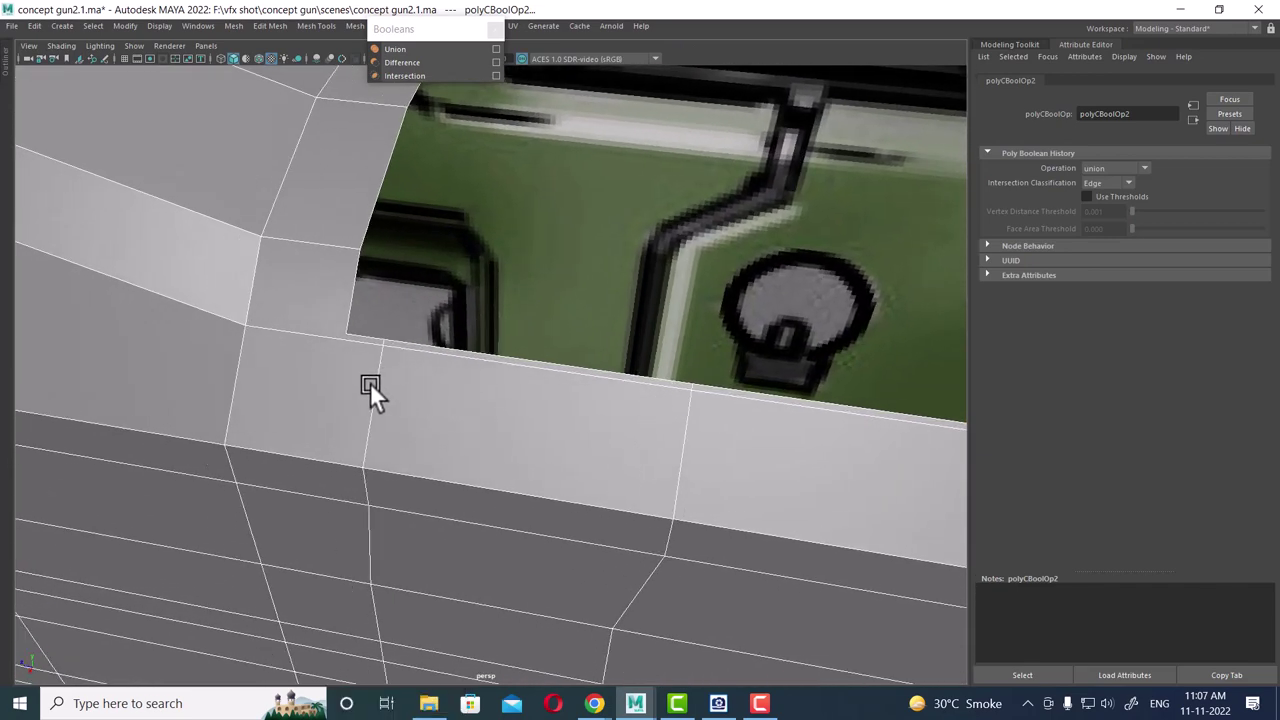
alt+drag(370, 382, 415, 353)
right_drag(415, 353, 394, 367)
alt+middle_drag(394, 367, 370, 334)
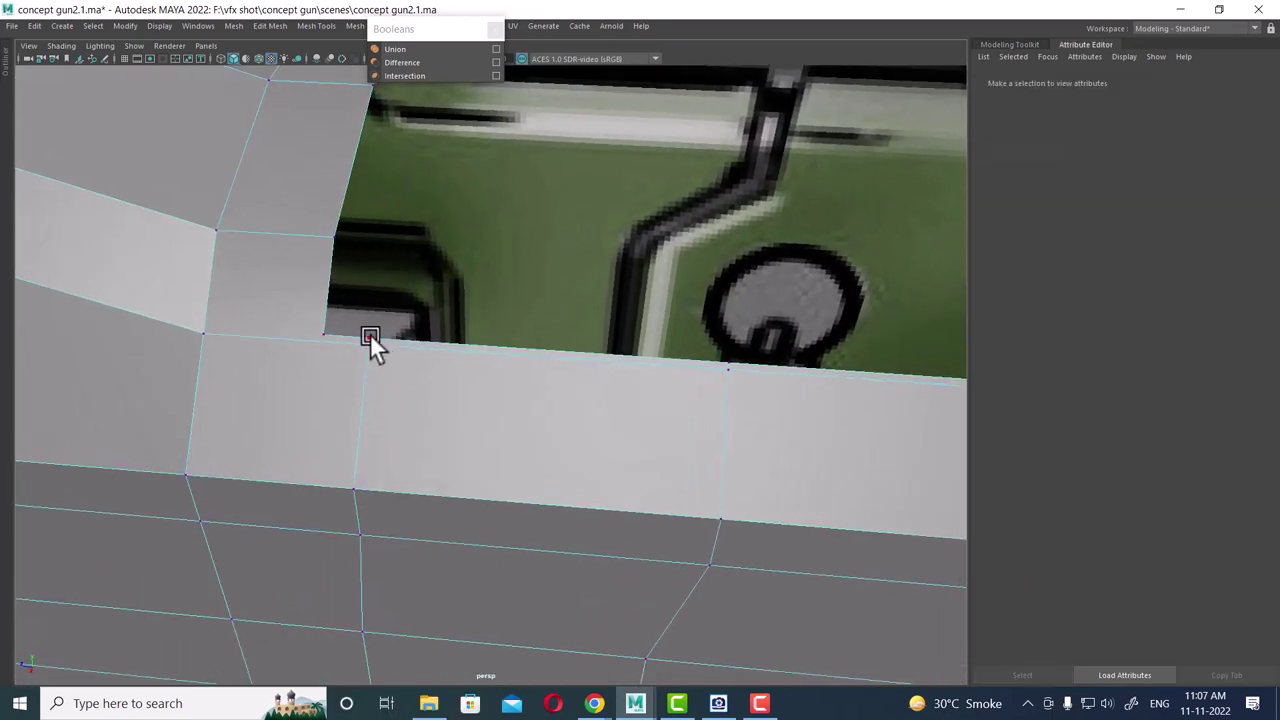
click(370, 334)
mouse_move(390, 341)
alt+mouse_down()
mouse_move(371, 366)
mouse_move(329, 357)
mouse_move(338, 350)
alt+mouse_up()
right_drag(292, 237, 357, 181)
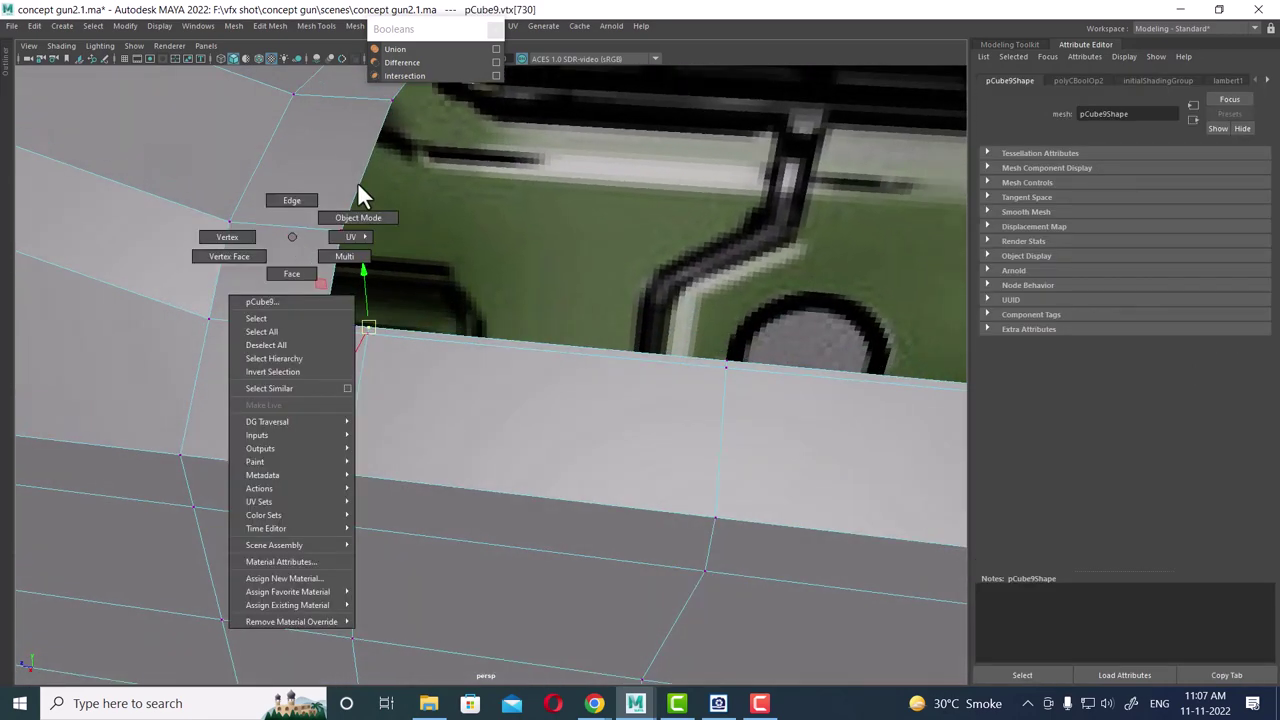
click(340, 214)
- Multi-Cut a new edge beside the slot, from the strip's lower corner to the rim
right_click(251, 209)
click(345, 310)
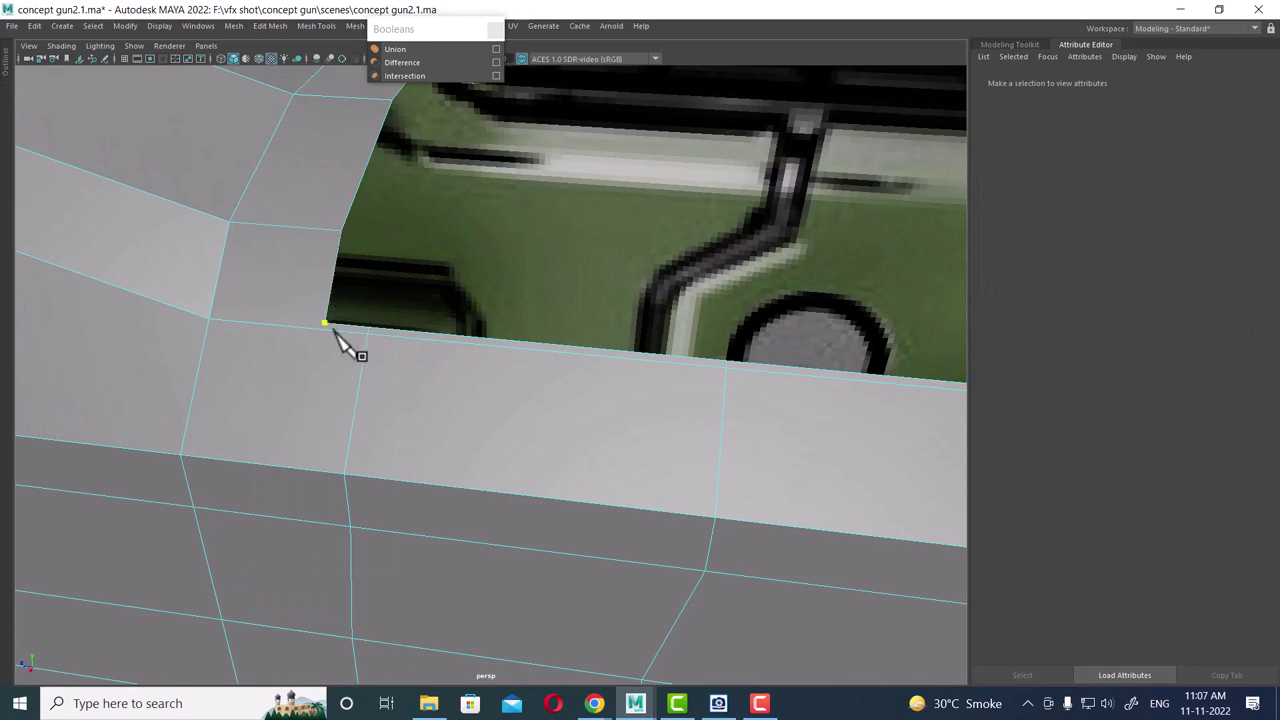
click(270, 429)
mouse_move(590, 383)
alt+mouse_down()
mouse_move(671, 400)
mouse_move(500, 380)
mouse_move(586, 366)
mouse_move(578, 423)
alt+mouse_up()
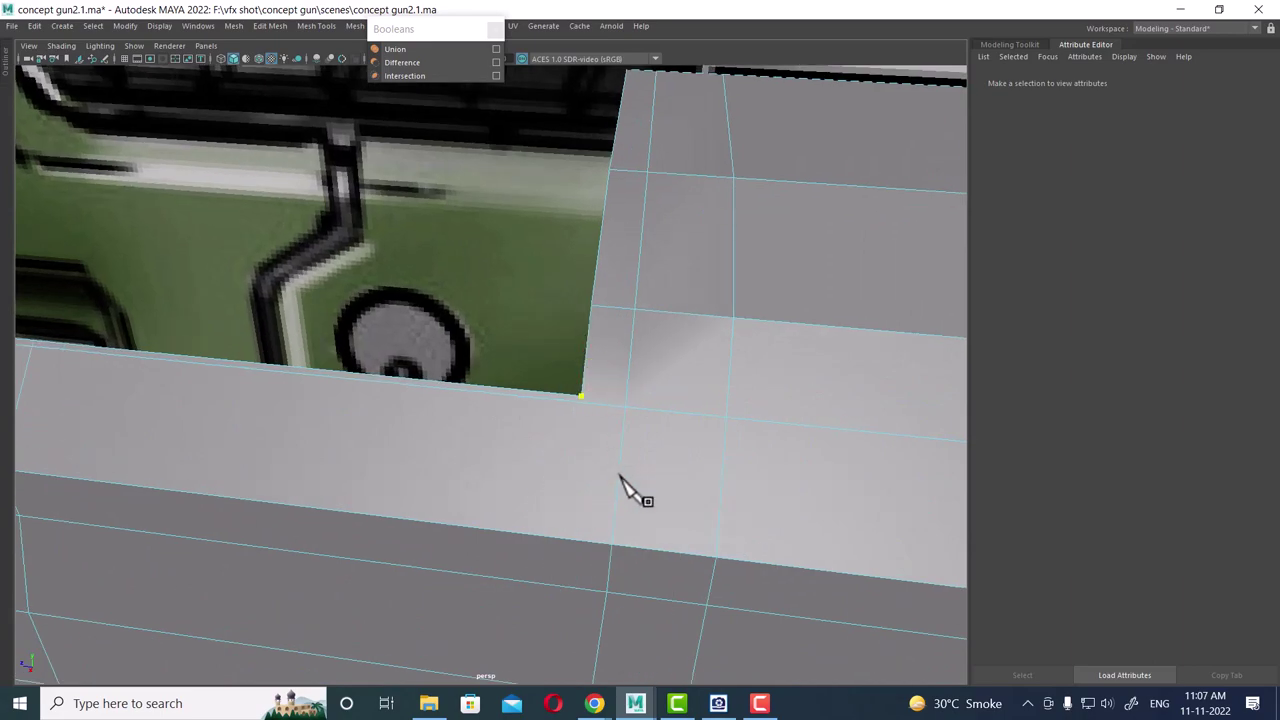
click(618, 543)
mouse_move(628, 488)
alt+mouse_down()
mouse_move(580, 357)
mouse_move(634, 309)
mouse_move(617, 363)
mouse_move(666, 337)
mouse_move(423, 417)
mouse_move(449, 410)
alt+mouse_up()
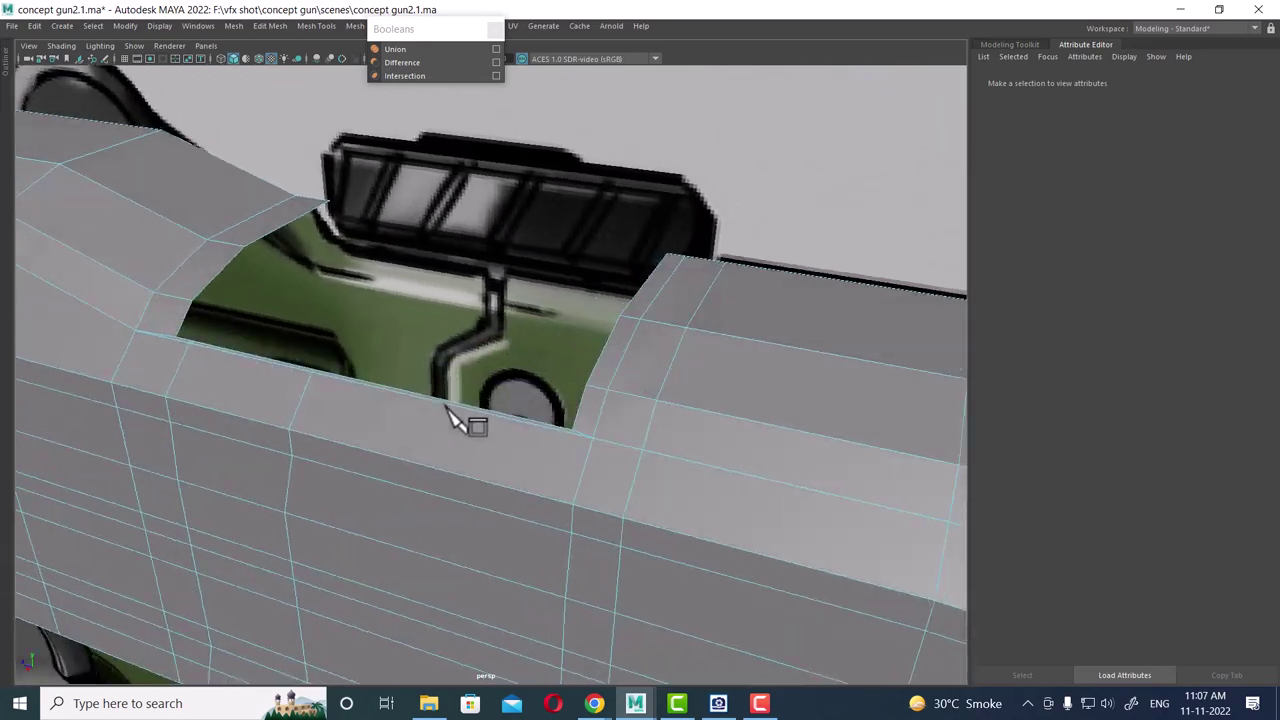
mouse_move(381, 381)
alt+mouse_down()
mouse_move(401, 423)
mouse_move(492, 411)
alt+mouse_up()
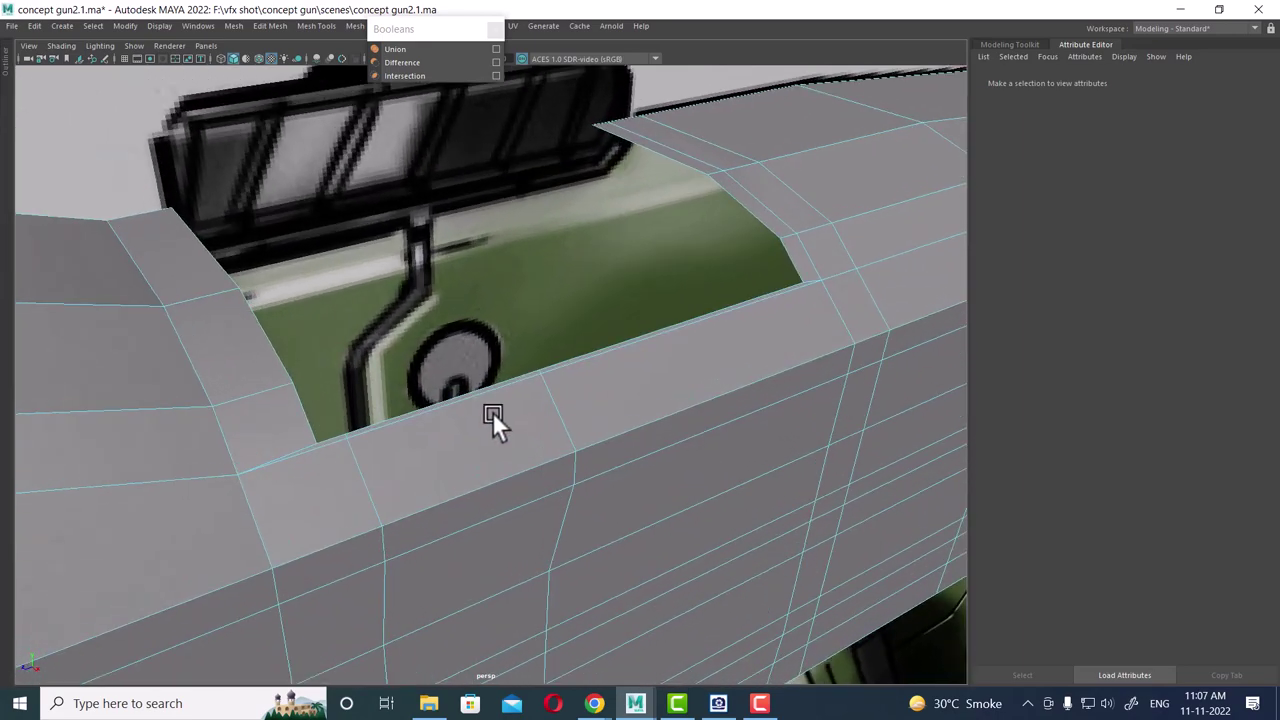
right_drag(450, 320, 457, 243)
click(330, 437)
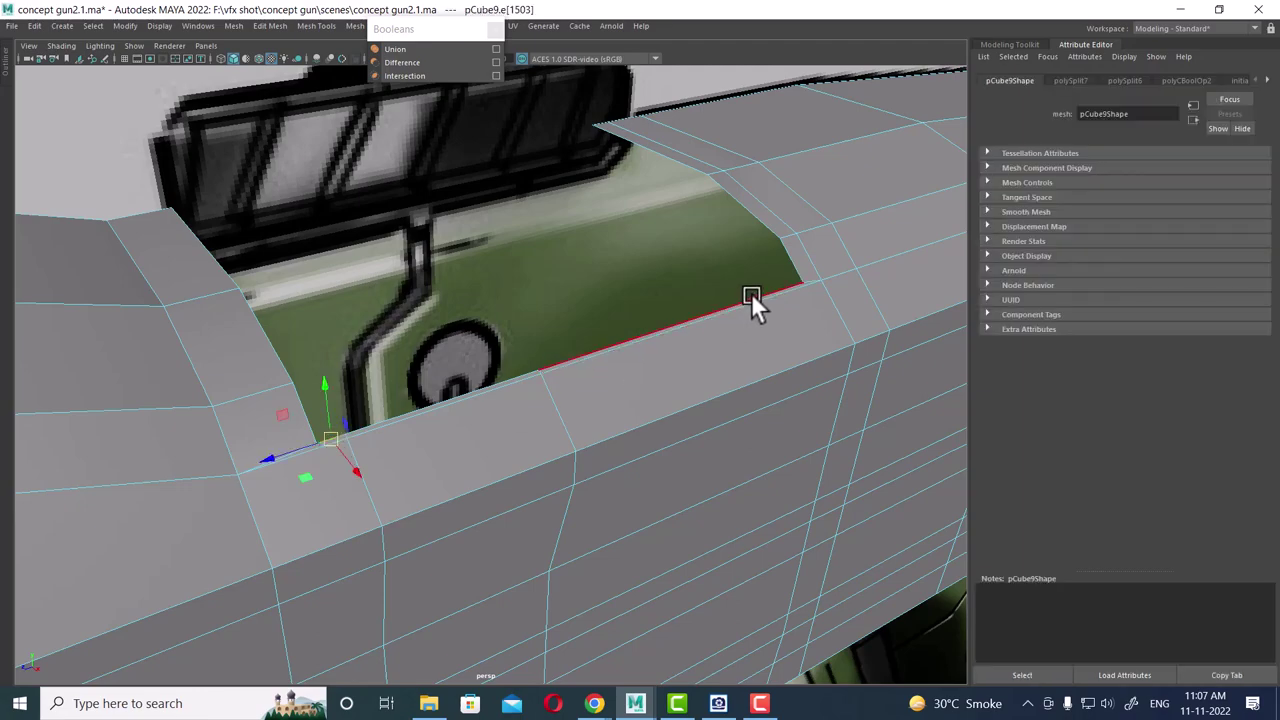
- Select the slot's lower rim edge and move it up toward the opening
click(751, 293)
mouse_move(733, 318)
alt+mouse_down()
mouse_move(706, 338)
mouse_move(843, 346)
alt+mouse_up()
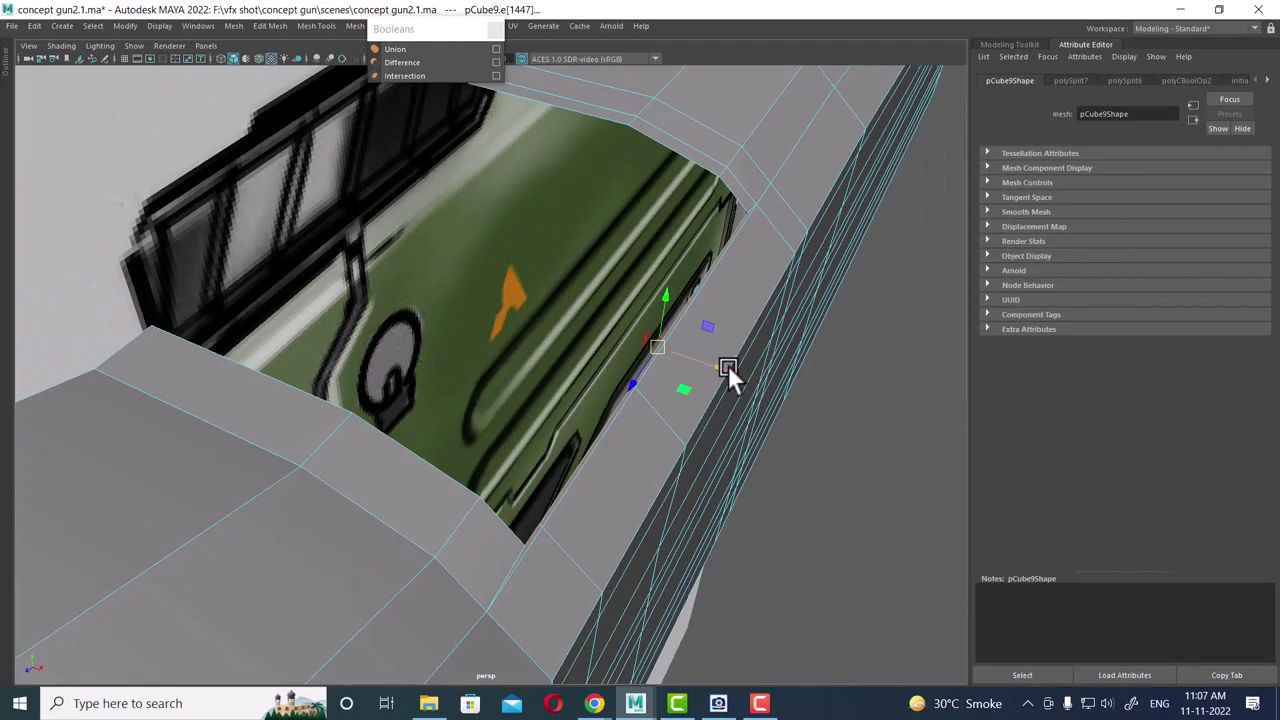
drag(728, 365, 673, 355)
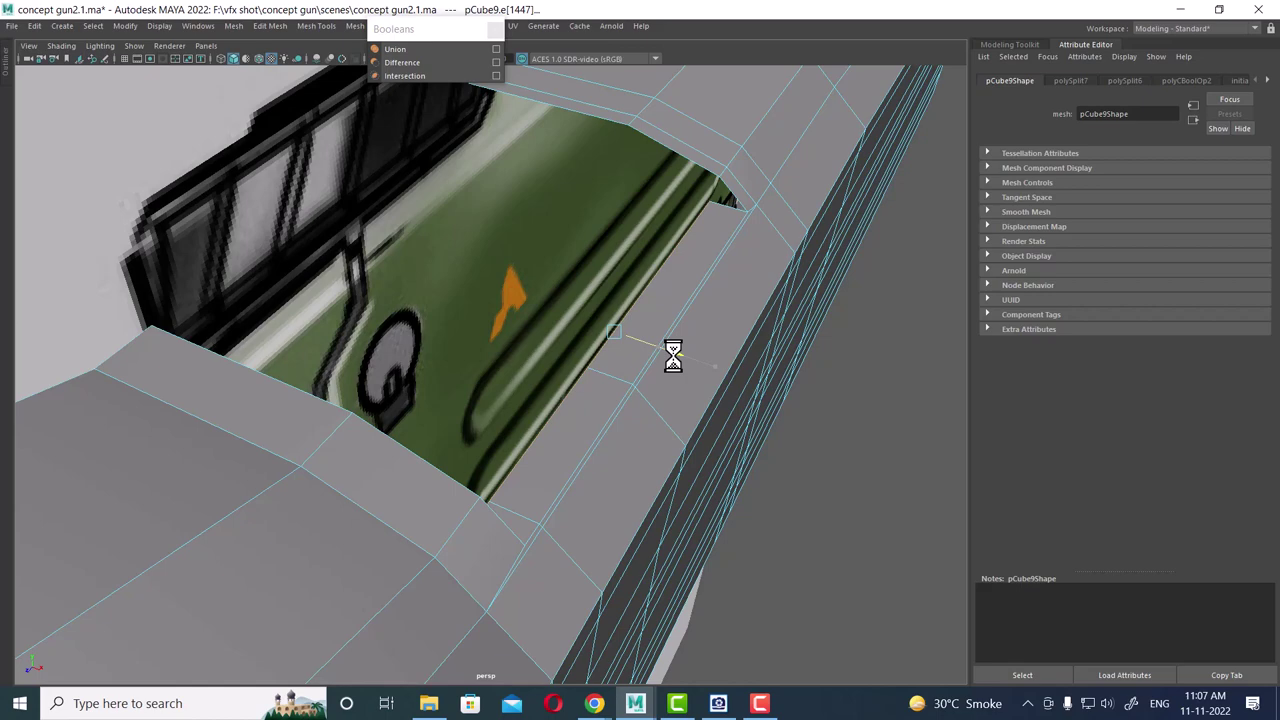
- Extrude the rim edge across the slot opening and check it in the wireframe Top view
shift+drag(673, 355, 389, 263)
key(space)
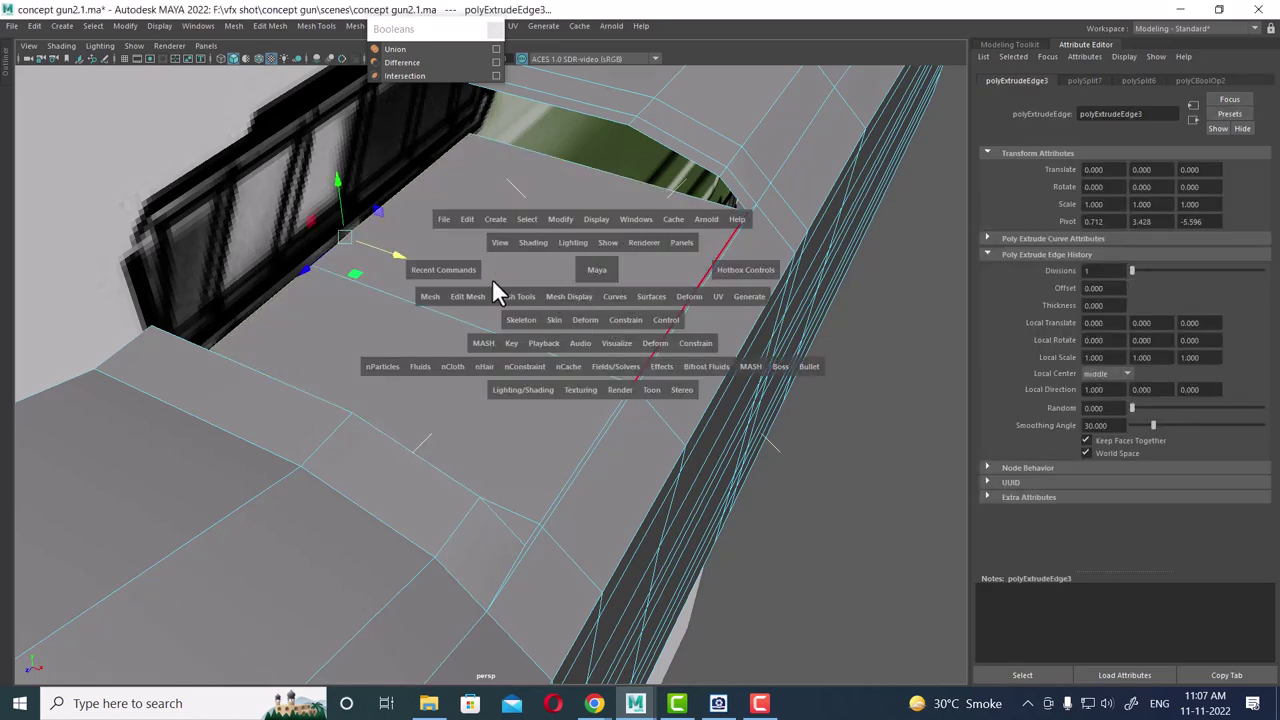
drag(564, 276, 520, 272)
key(4)
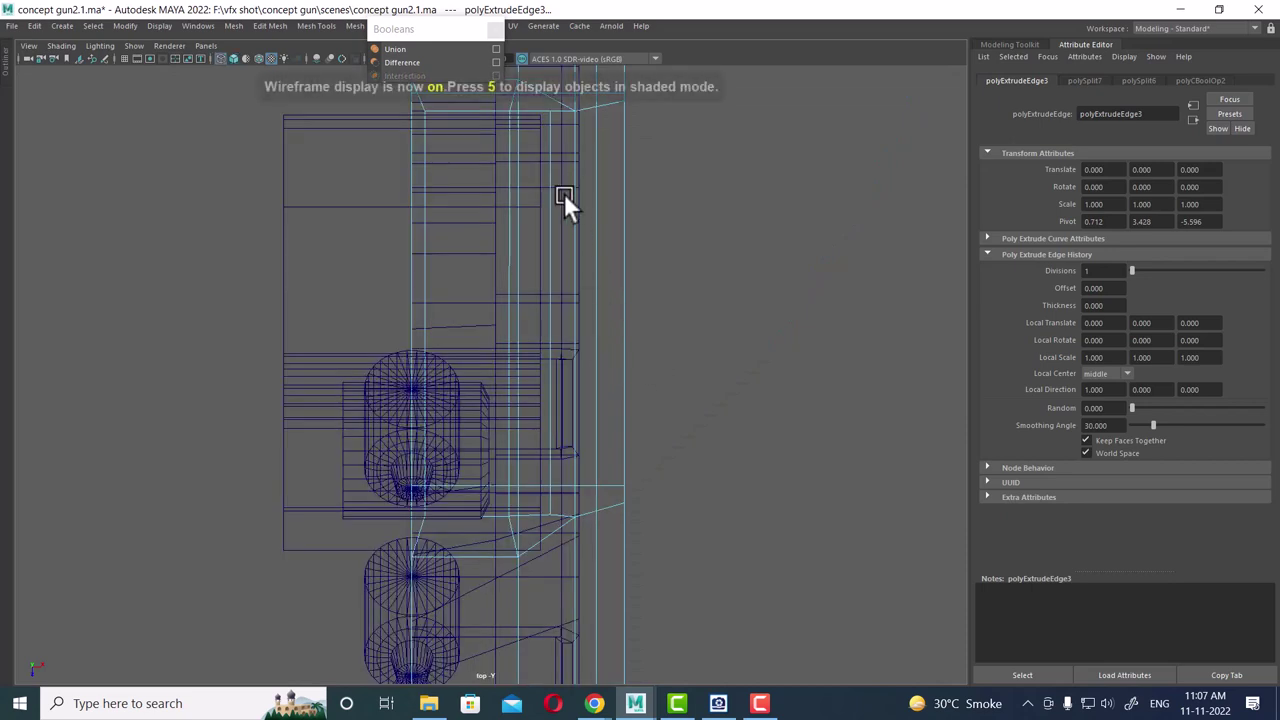
alt+middle_drag(564, 200, 585, 397)
scroll(618, 377, up, 5)
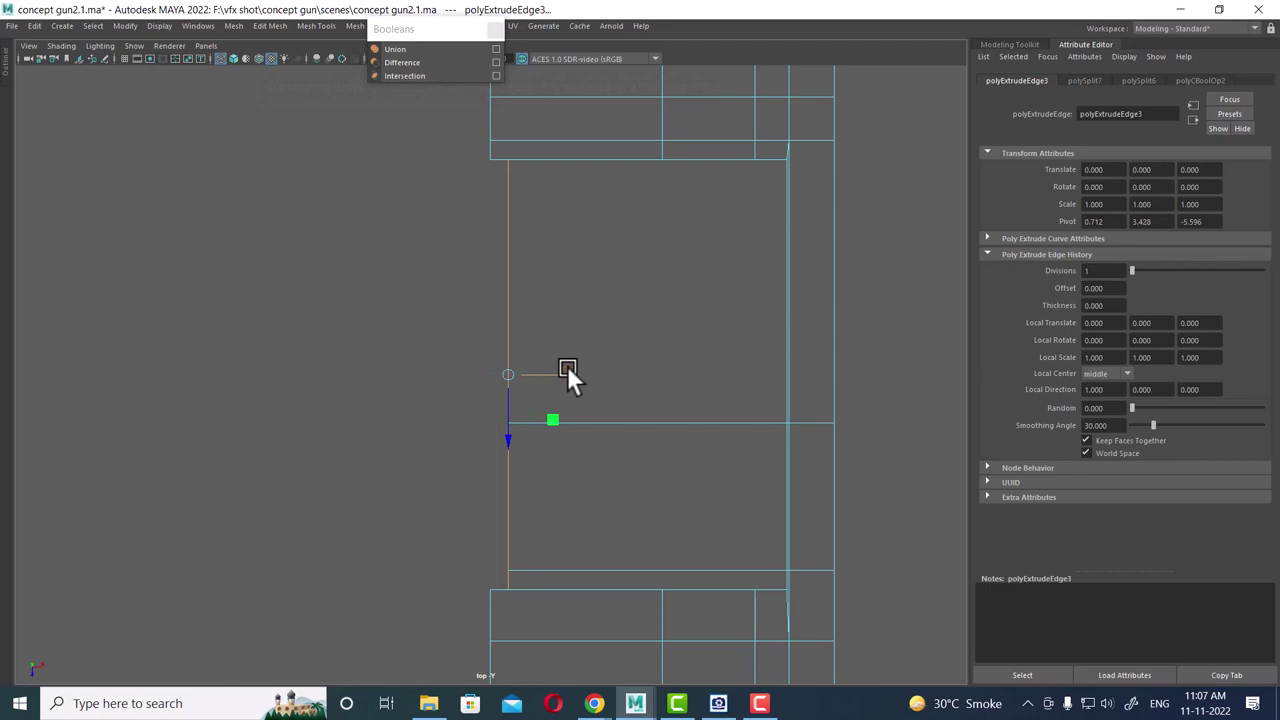
- Return to the shaded perspective view and choose the Insert Edge Loop tool
key(space)
drag(643, 410, 642, 271)
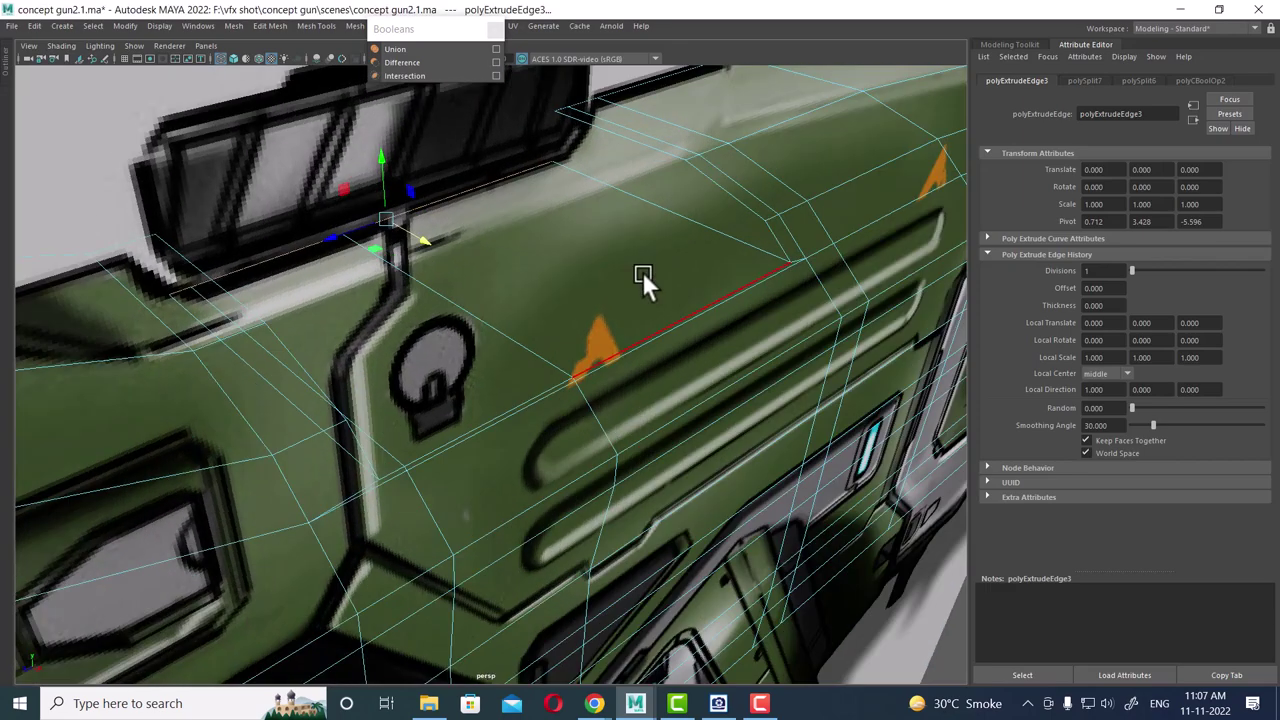
key(5)
alt+drag(706, 326, 730, 365)
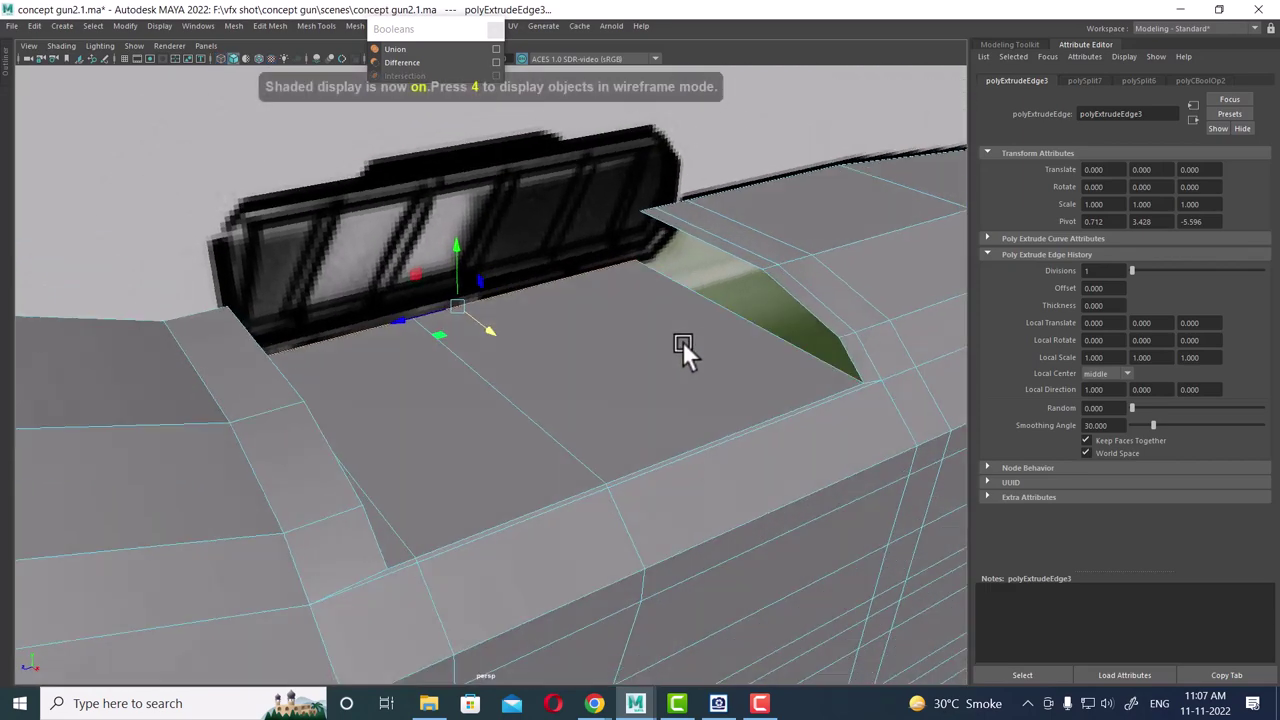
right_drag(732, 363, 789, 380)
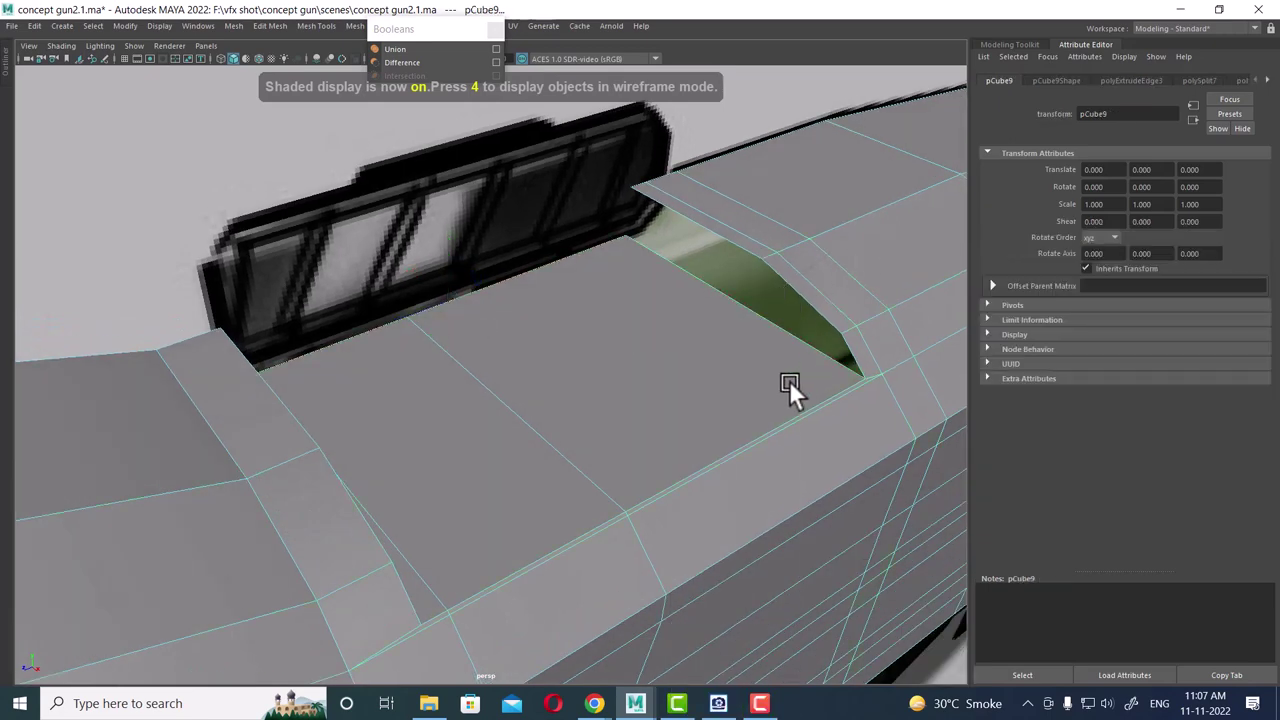
shift+right_click(772, 356)
click(689, 371)
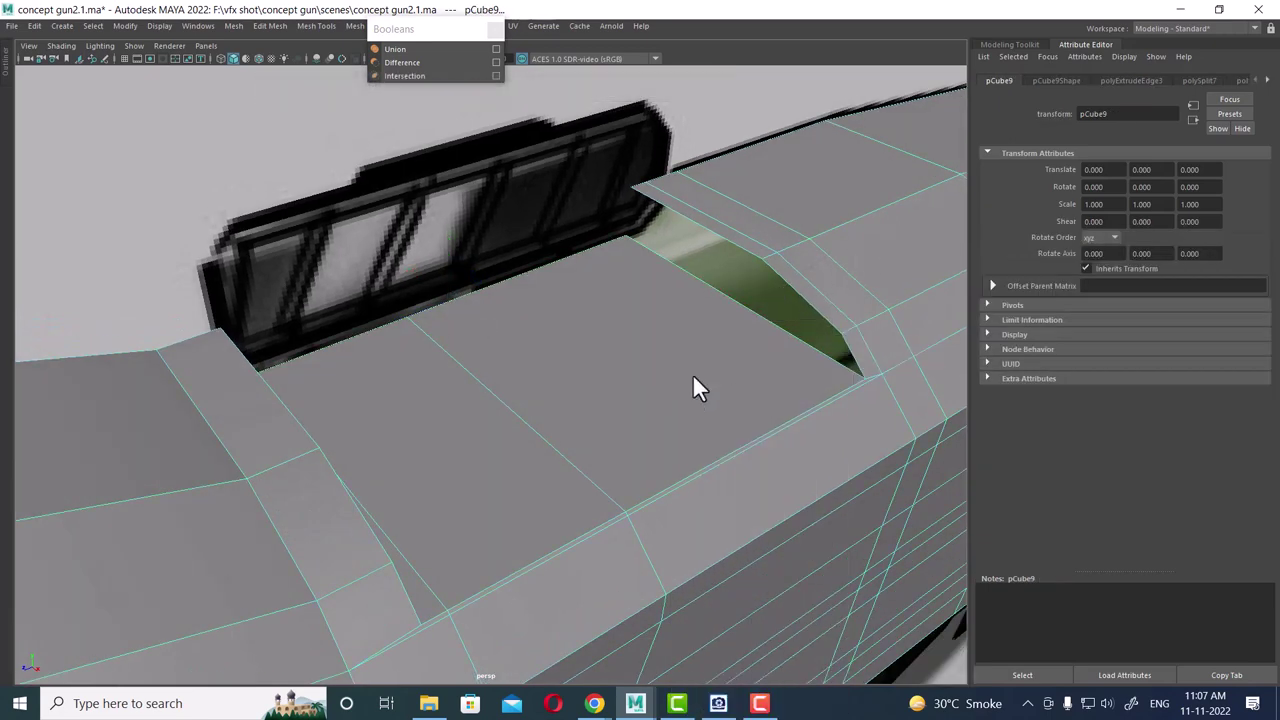
alt+drag(692, 373, 800, 386)
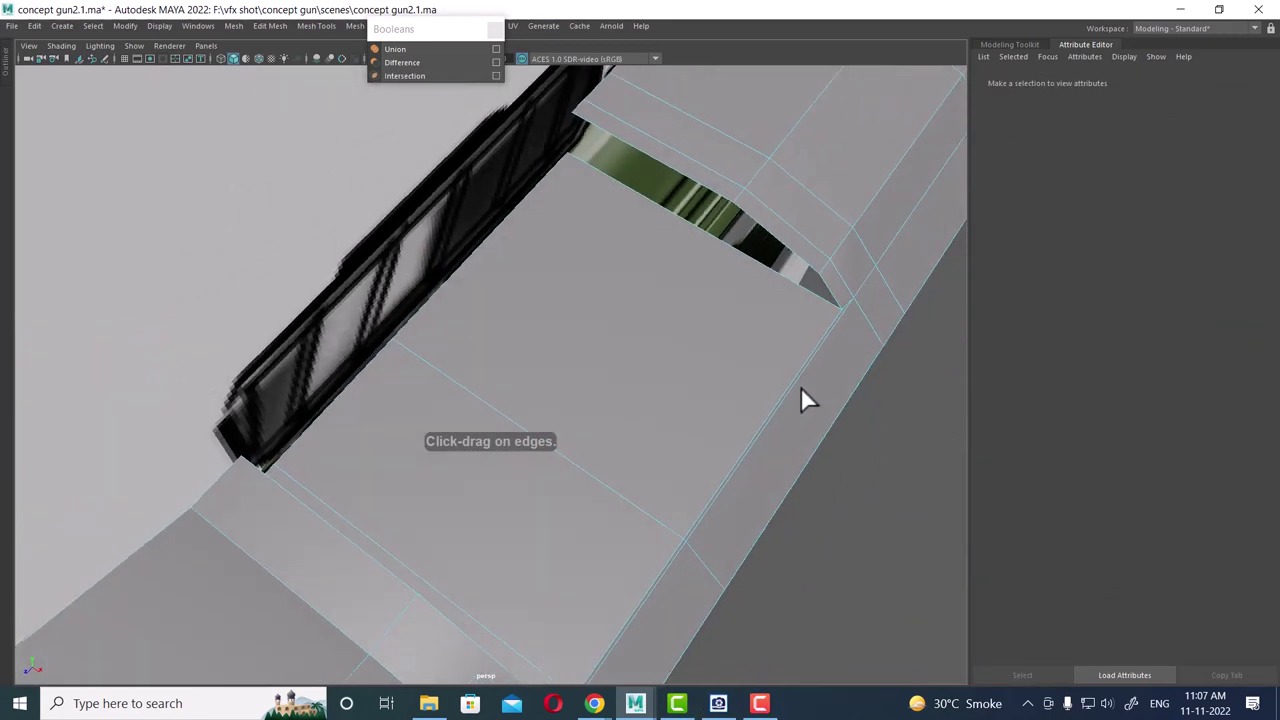
- Insert two edge loops across the new face near the slot
click(808, 291)
click(672, 231)
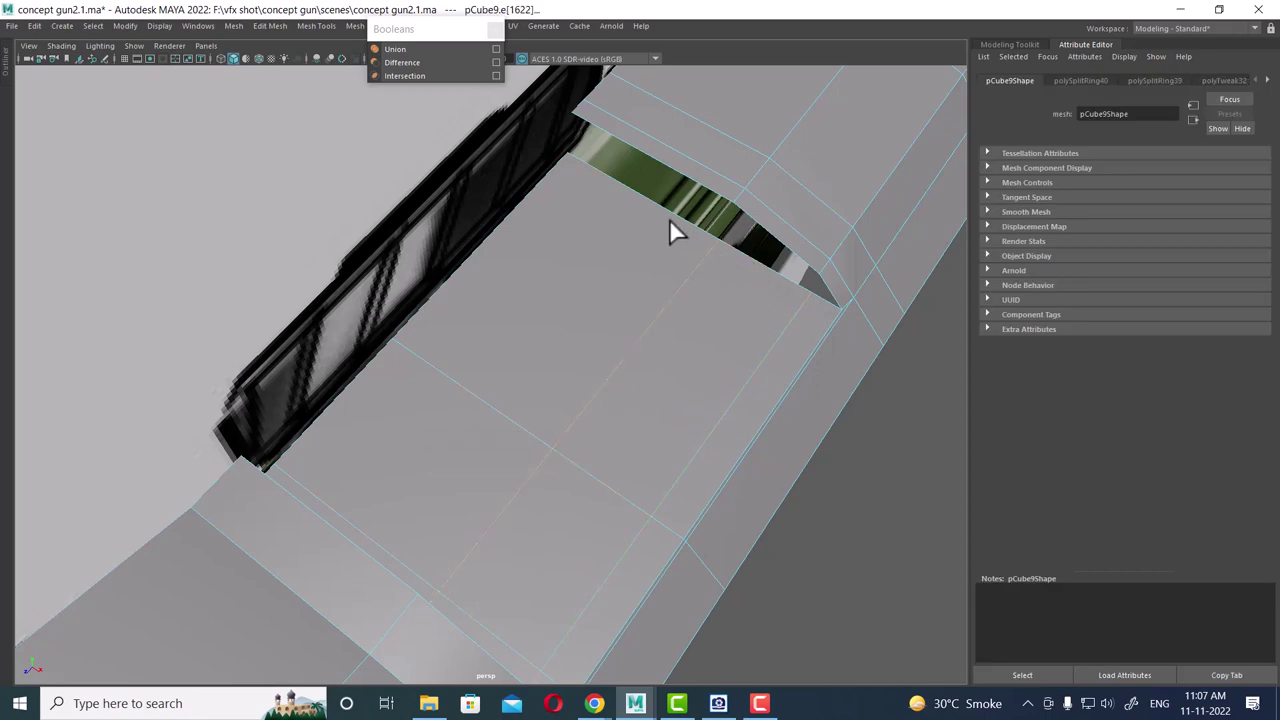
key(w)
alt+drag(808, 329, 720, 242)
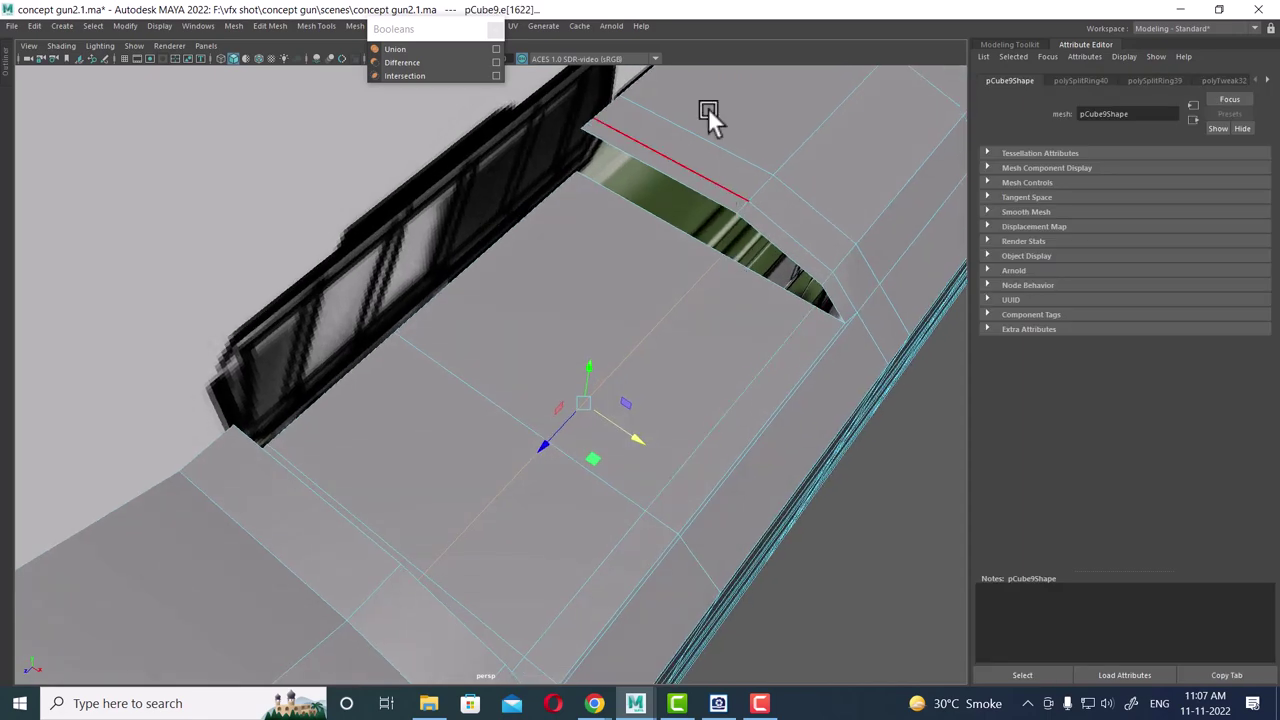
- Select the facing rim edges of the first gap and bridge them closed
click(666, 170)
click(764, 232)
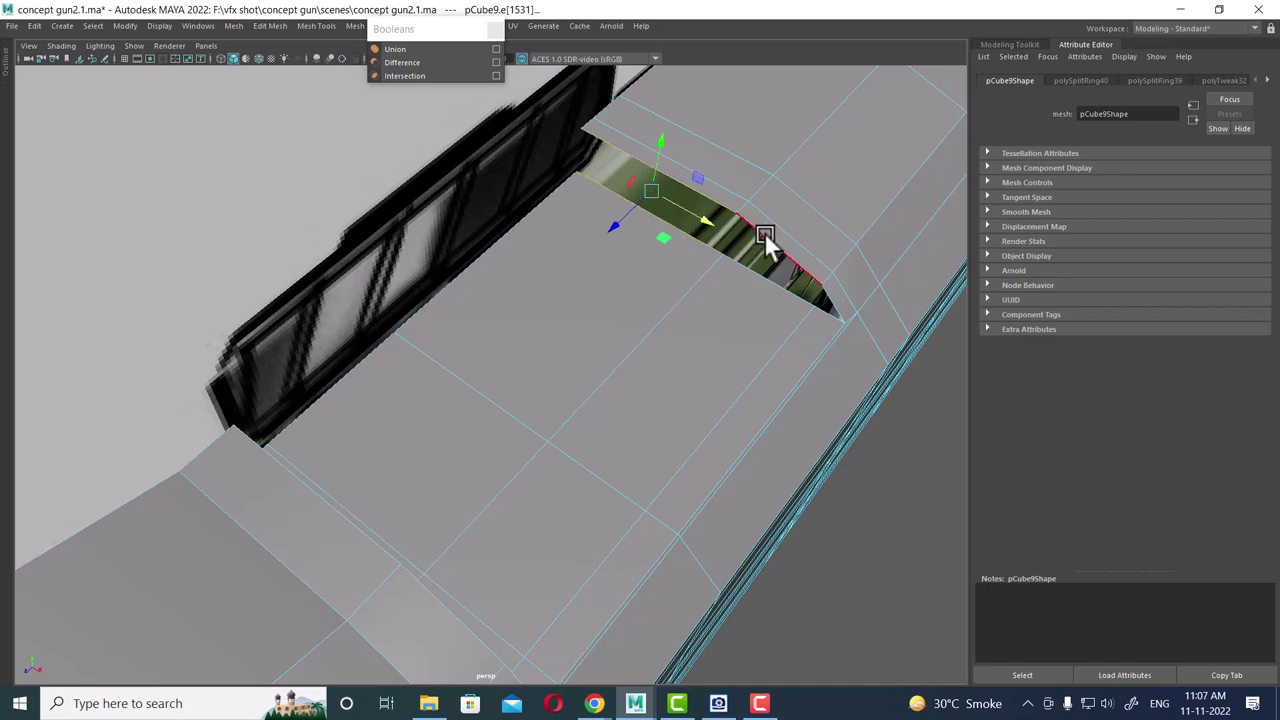
click(769, 288)
mouse_move(786, 313)
alt+mouse_down()
mouse_move(449, 304)
mouse_move(511, 282)
mouse_move(501, 299)
mouse_move(486, 205)
alt+mouse_up()
click(478, 263)
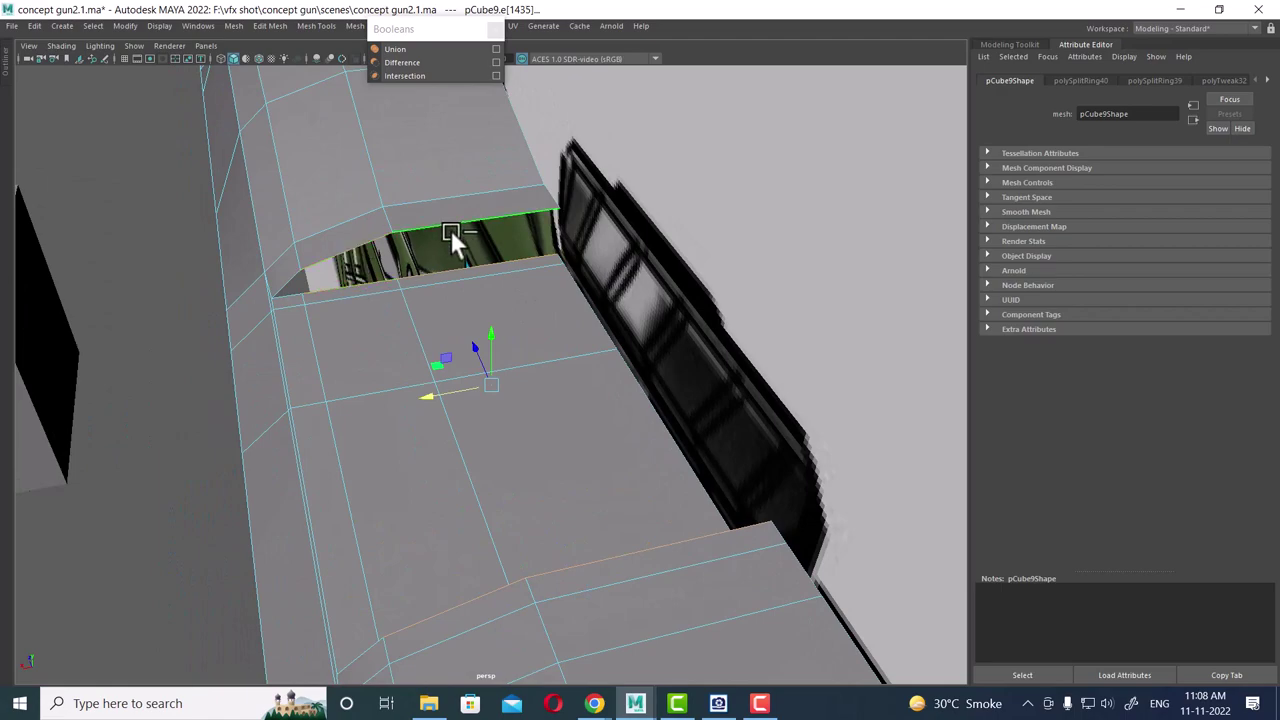
mouse_move(451, 233)
shift+right_down()
mouse_move(466, 425)
mouse_move(460, 392)
shift+right_up()
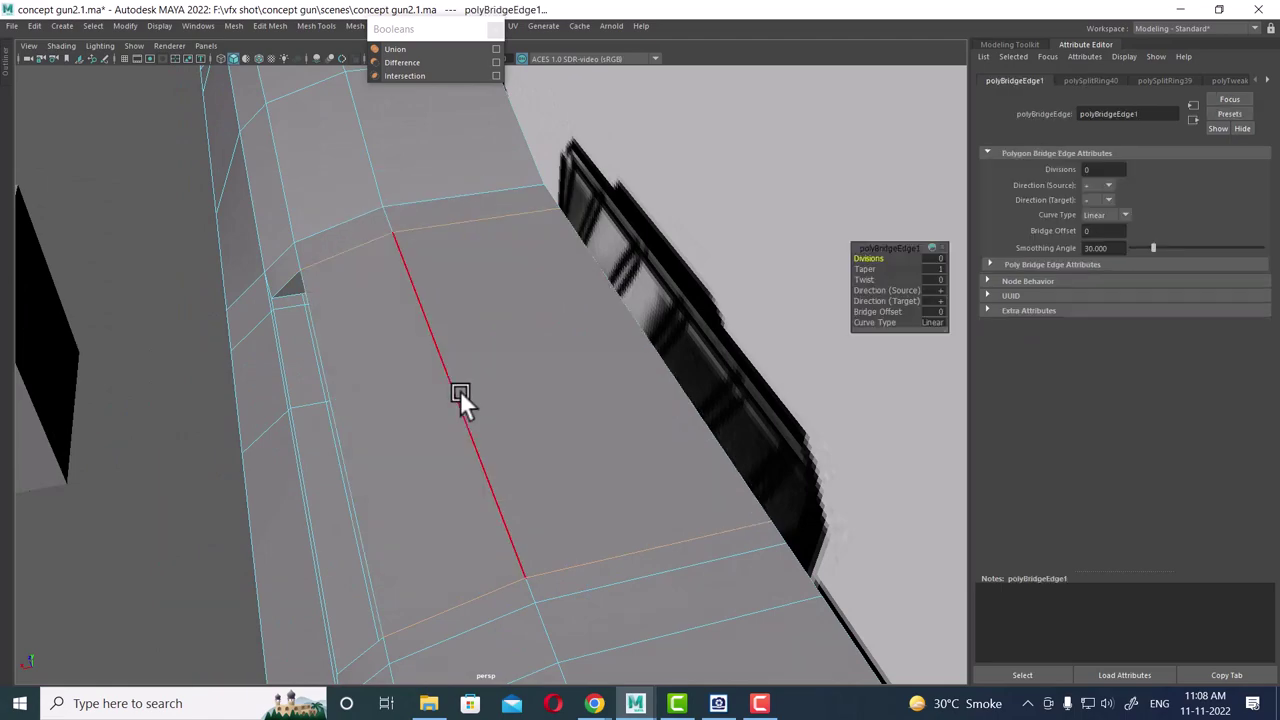
alt+drag(460, 390, 580, 346)
- Bridge the edges across the second gap beside the slot
click(580, 346)
alt+drag(453, 395, 471, 440)
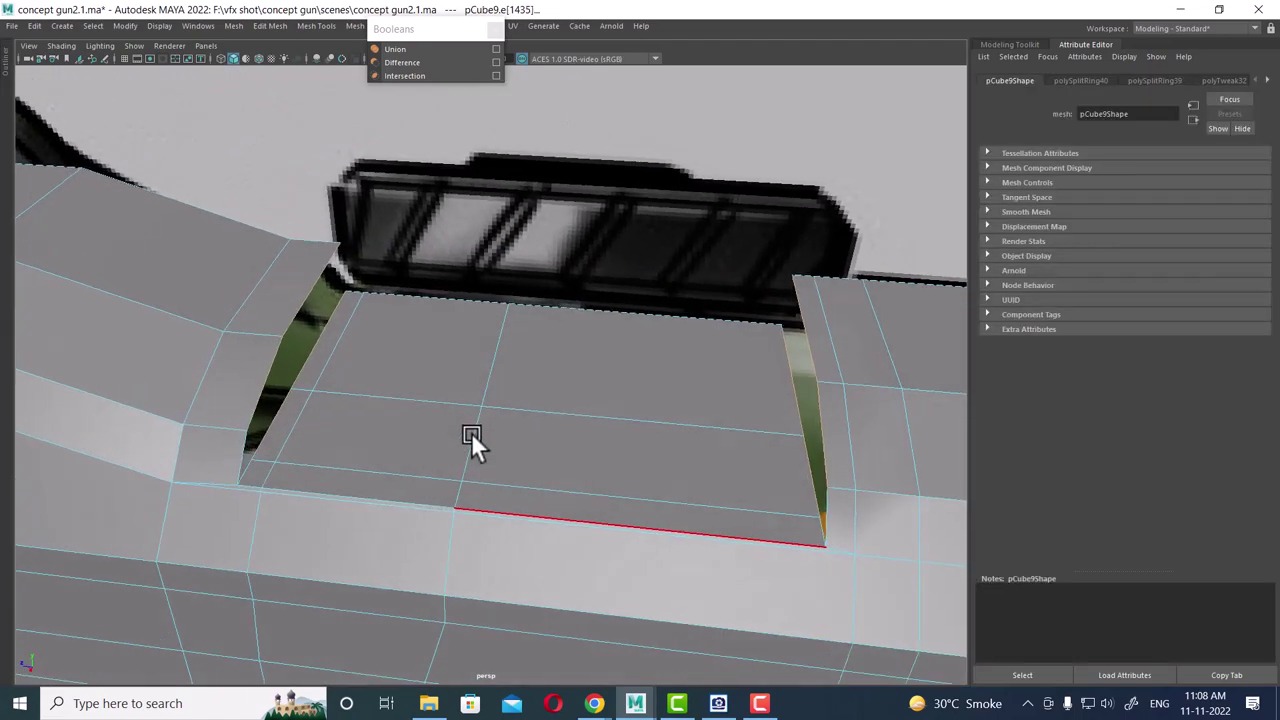
mouse_move(186, 530)
alt+mouse_down()
mouse_move(661, 348)
mouse_move(718, 280)
alt+mouse_up()
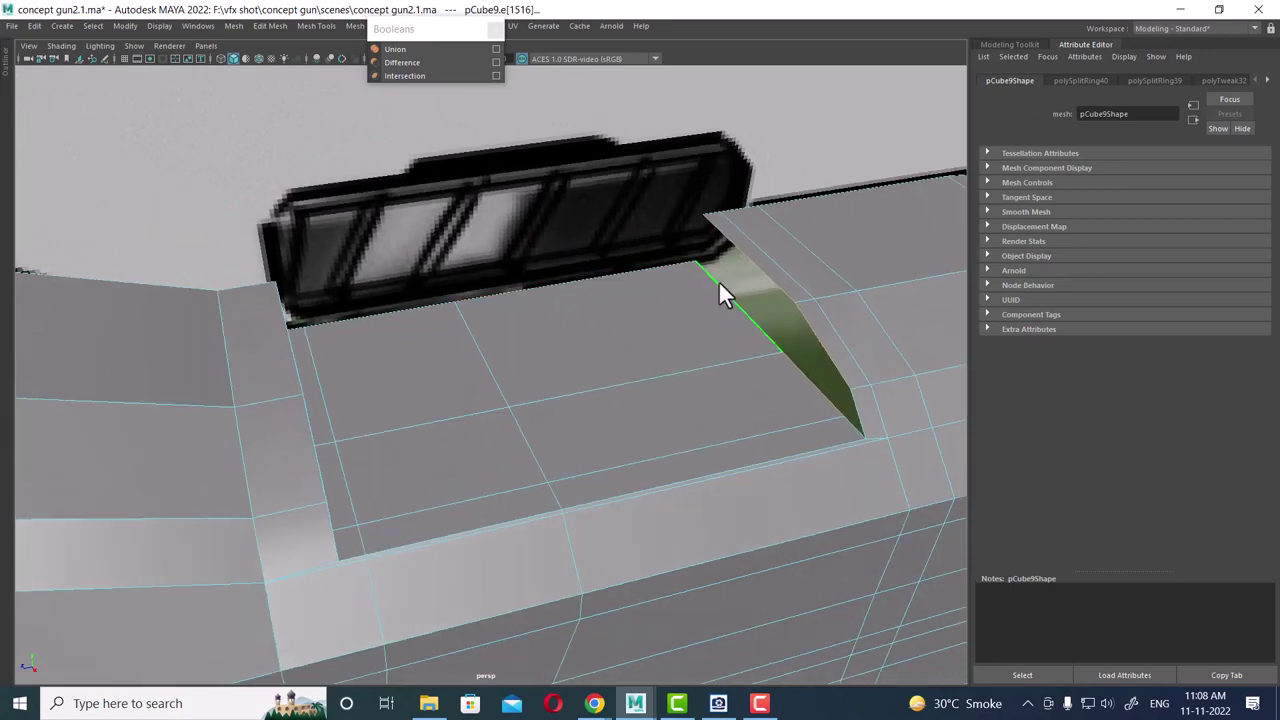
shift+right_drag(718, 280, 710, 440)
- Bridge the two edges bordering the remaining opening to fill it
mouse_move(710, 437)
alt+mouse_down()
mouse_move(575, 370)
mouse_move(467, 243)
alt+mouse_up()
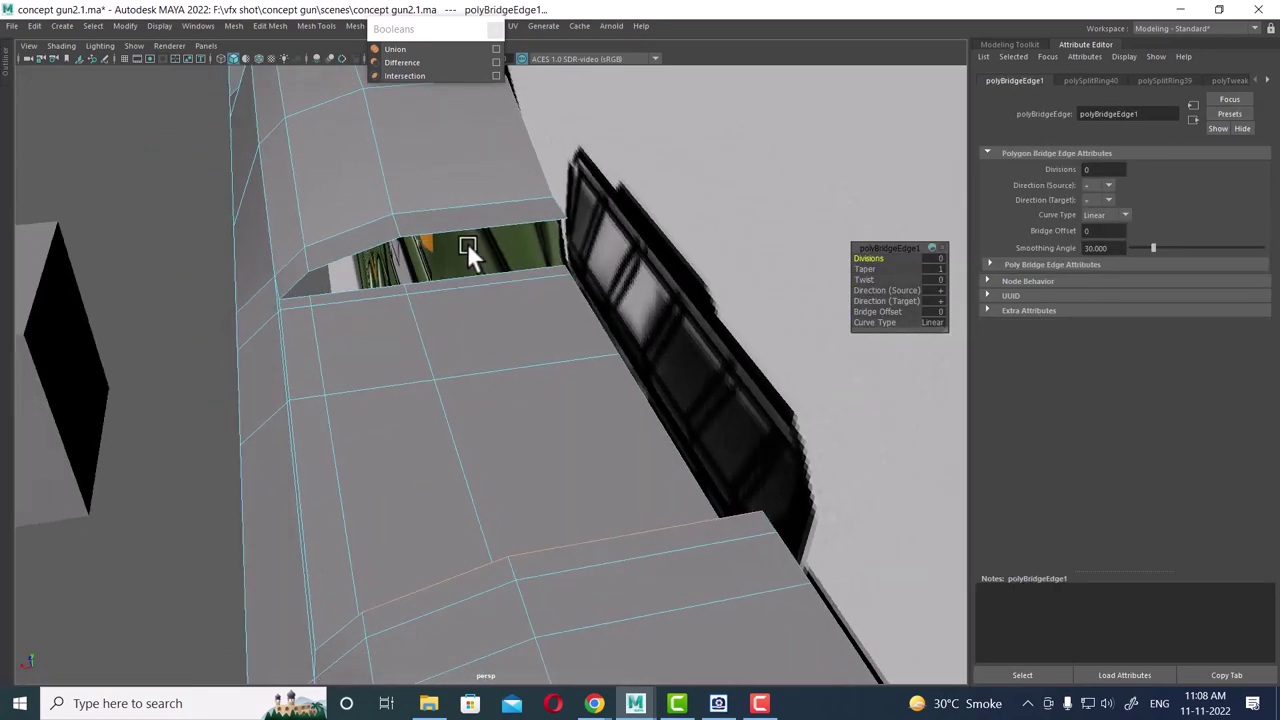
click(476, 265)
shift+click(376, 247)
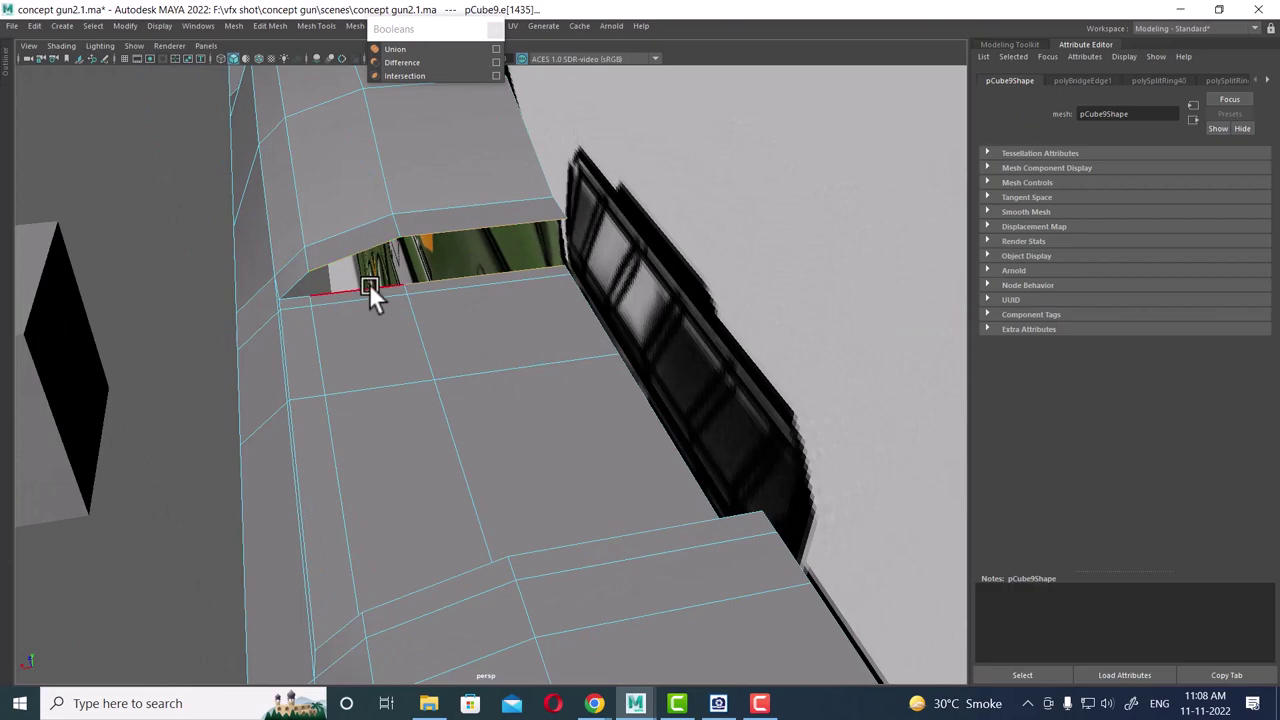
shift+right_drag(380, 285, 415, 319)
mouse_move(415, 319)
alt+mouse_down()
mouse_move(383, 314)
mouse_move(469, 331)
mouse_move(442, 249)
alt+mouse_up()
- Fill the hole bounded by the horizontal border edge with Fill Hole
click(440, 248)
mouse_move(572, 244)
alt+mouse_down()
mouse_move(579, 272)
mouse_move(582, 234)
alt+mouse_up()
click(582, 234)
shift+right_drag(582, 234, 586, 414)
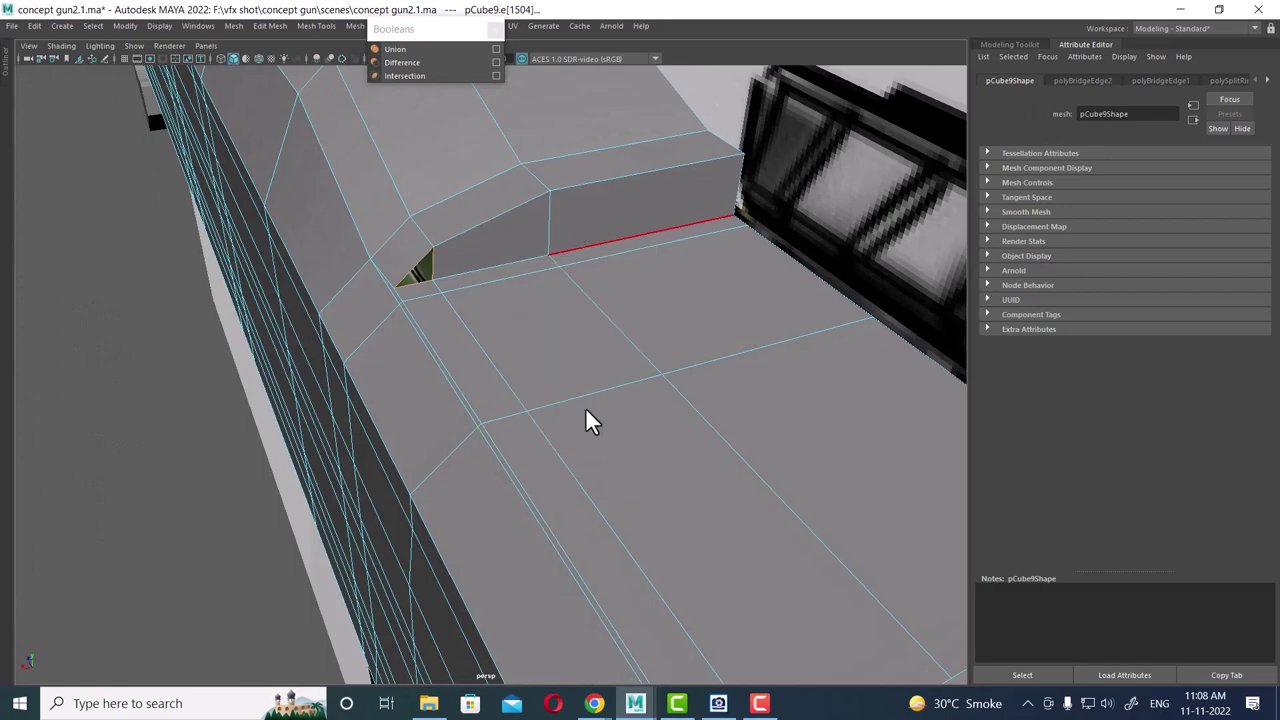
alt+drag(586, 420, 780, 429)
- Fill the last hole on the side of the slot
alt+middle_drag(780, 429, 670, 332)
mouse_move(670, 332)
alt+mouse_down()
mouse_move(566, 235)
mouse_move(594, 291)
alt+mouse_up()
click(570, 247)
alt+right_drag(594, 291, 557, 360)
mouse_move(557, 360)
alt+mouse_down()
mouse_move(524, 364)
mouse_move(538, 371)
alt+mouse_up()
key(g)
- Switch to object mode and orbit around the gun to inspect the closed, stepped recess
key(F8)
alt+right_drag(495, 311, 506, 337)
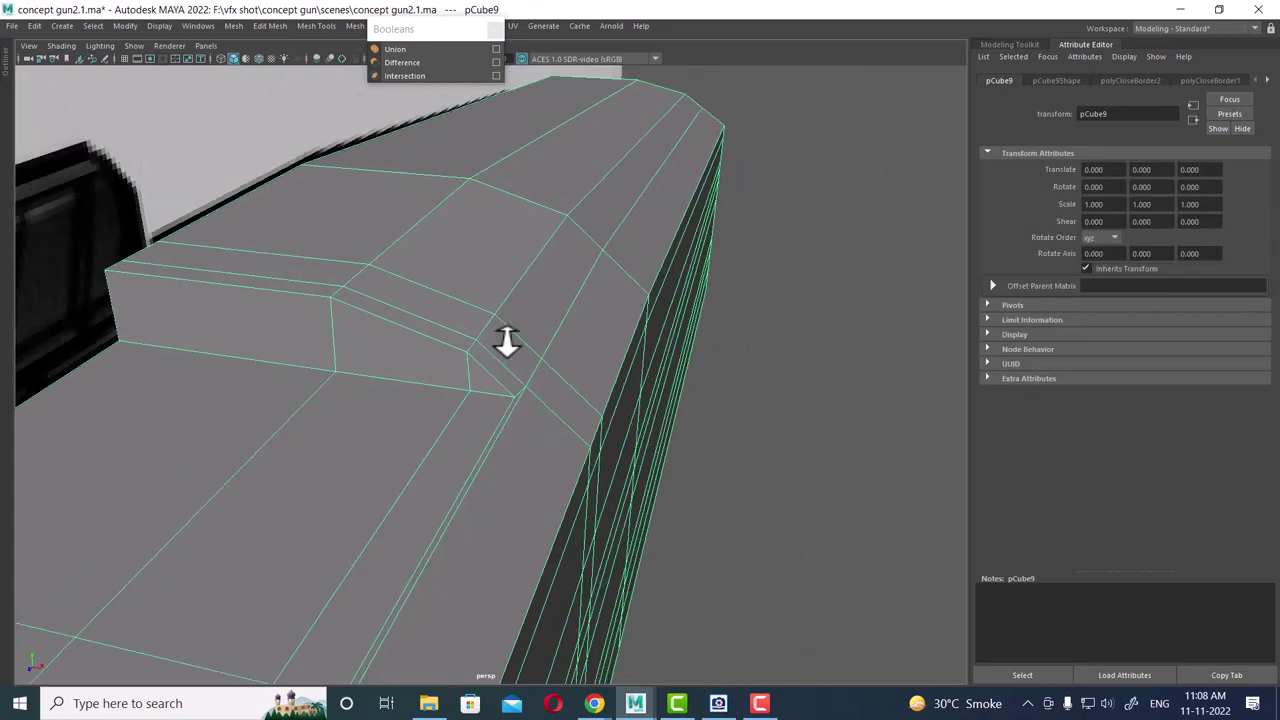
mouse_move(506, 337)
alt+mouse_down()
mouse_move(572, 475)
mouse_move(555, 517)
alt+mouse_up()
mouse_move(555, 517)
alt+right_down()
mouse_move(558, 440)
mouse_move(614, 394)
alt+right_up()
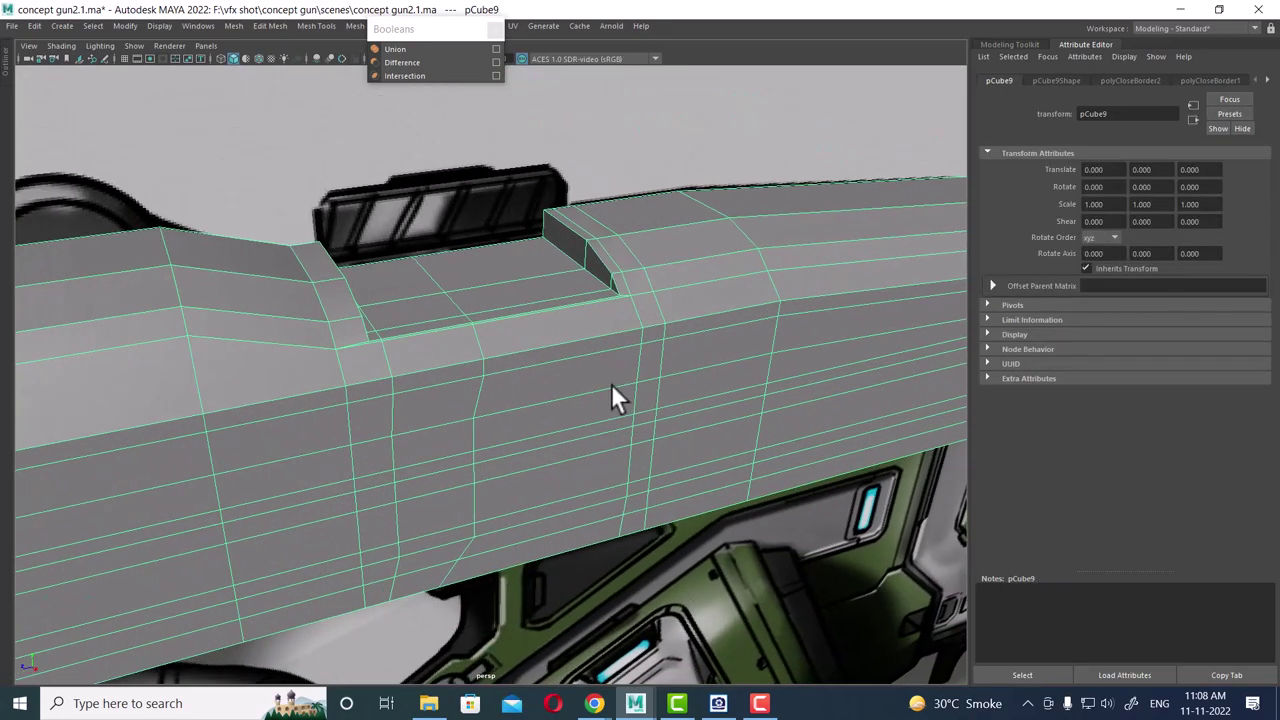
mouse_move(614, 394)
alt+mouse_down()
mouse_move(500, 423)
mouse_move(506, 457)
alt+mouse_up()
alt+right_drag(506, 457, 525, 405)
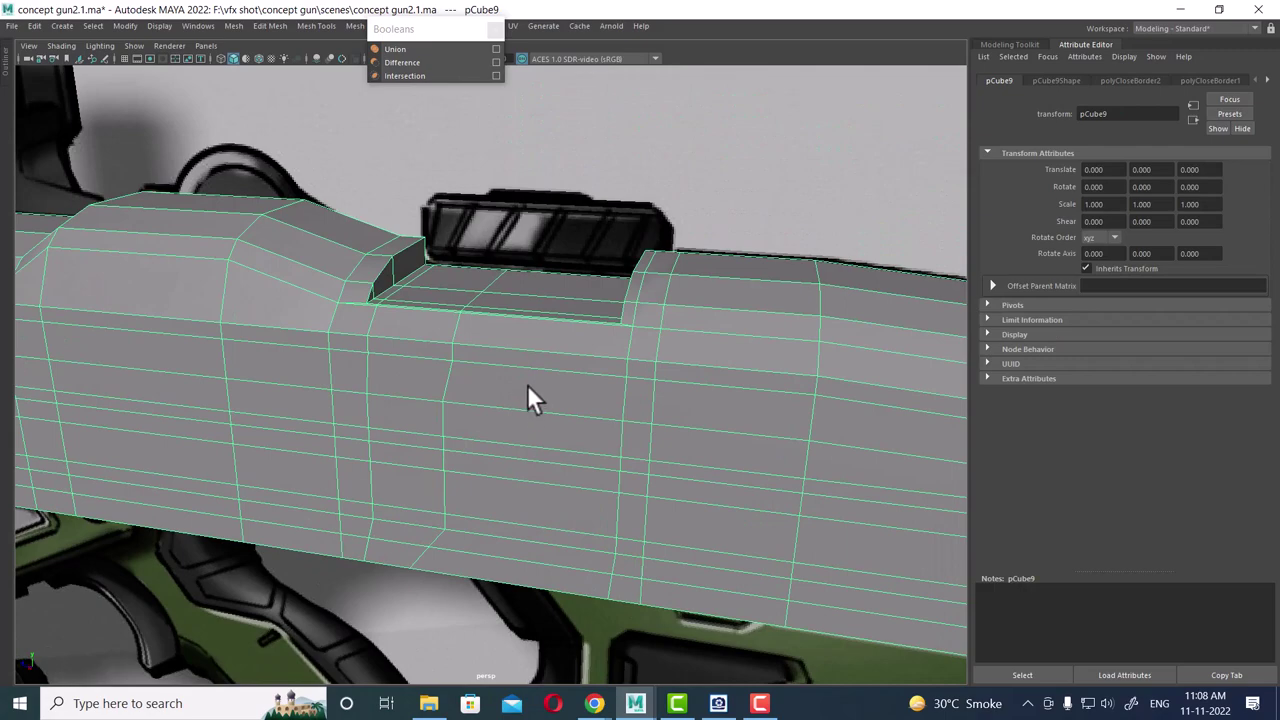
mouse_move(520, 377)
alt+mouse_down()
mouse_move(563, 409)
mouse_move(543, 409)
mouse_move(568, 379)
alt+mouse_up()
- In a split perspective/side layout, slide the slot-corner vertices left to match the reference
key(space)
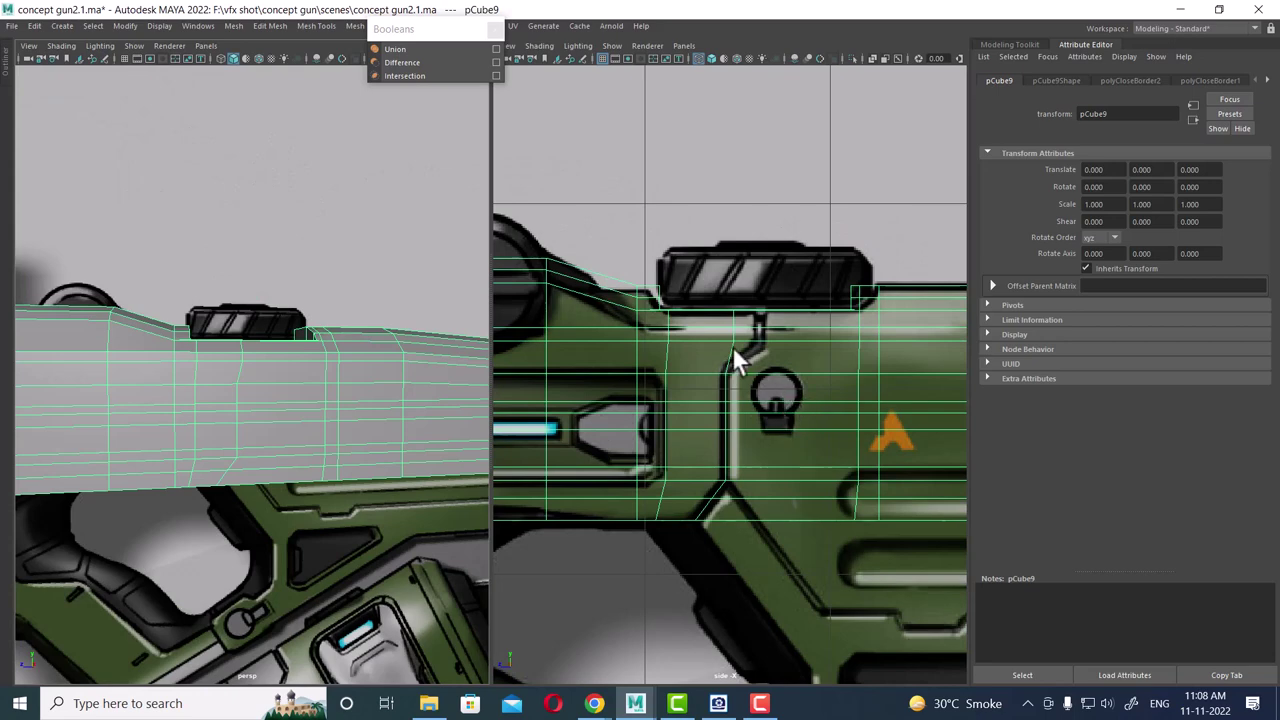
scroll(773, 423, up, 2)
scroll(800, 428, up, 2)
scroll(701, 240, up, 2)
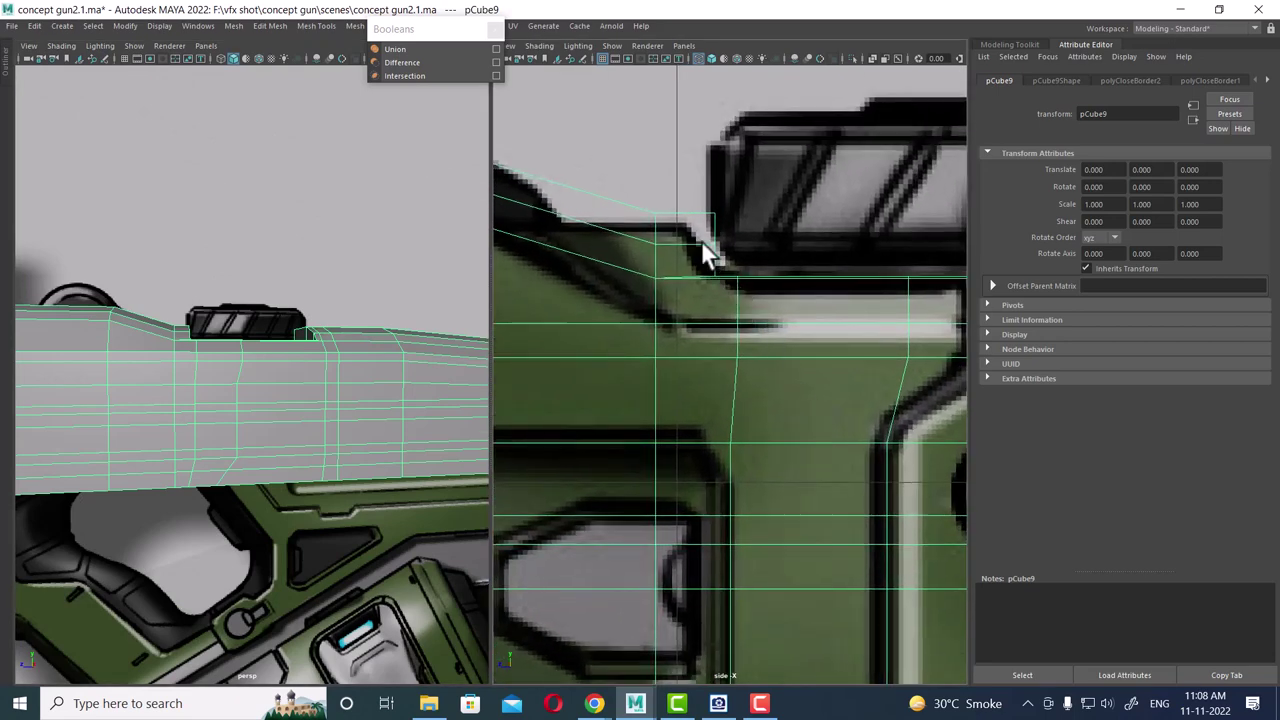
right_drag(623, 229, 718, 260)
drag(732, 222, 733, 236)
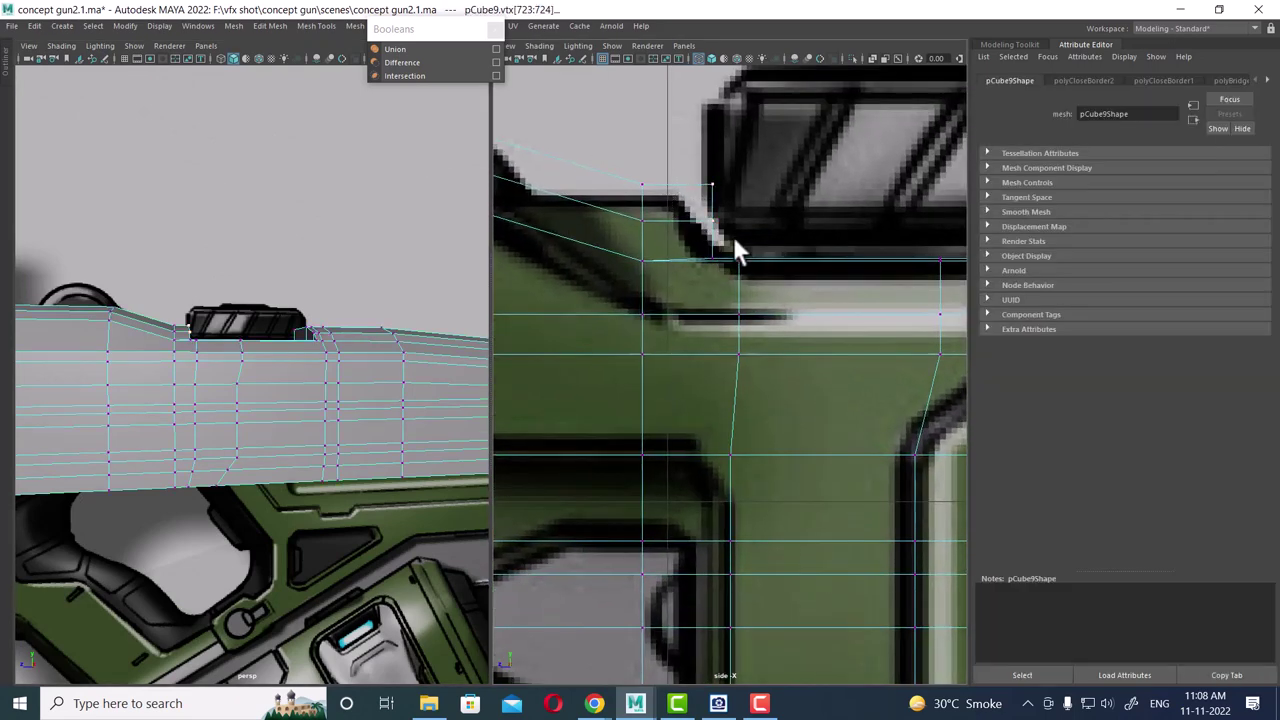
drag(660, 197, 635, 195)
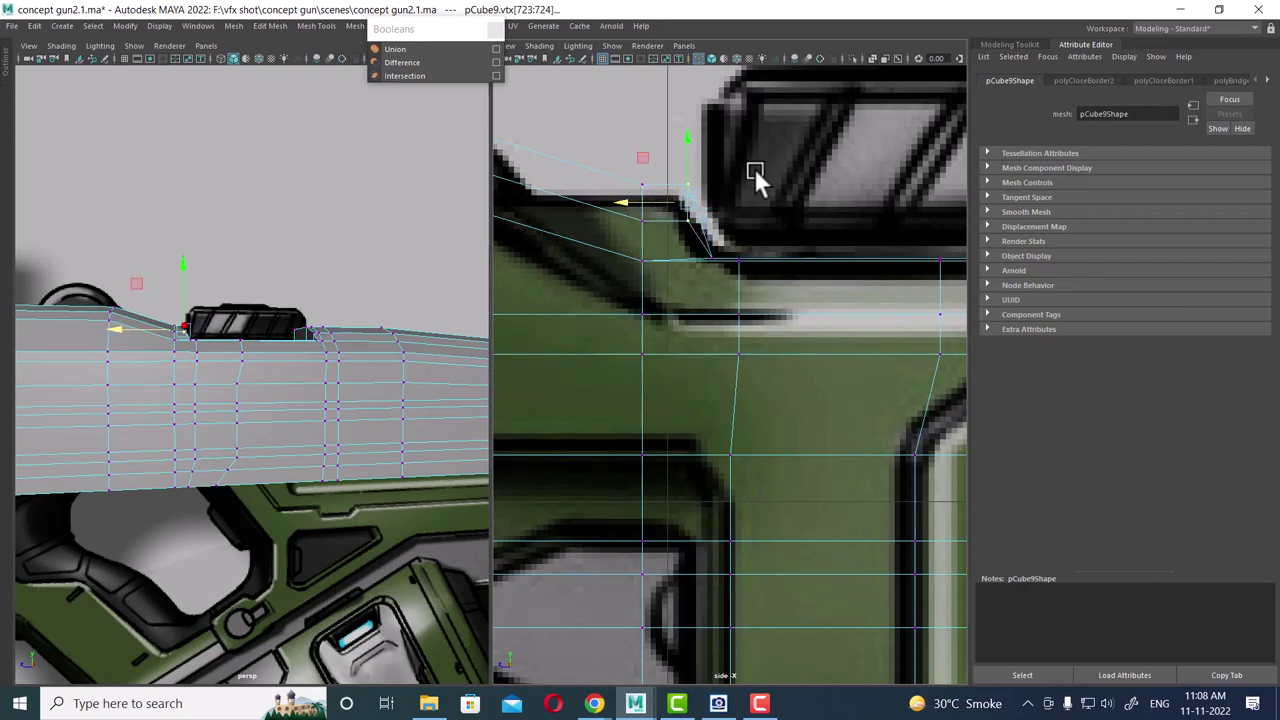
mouse_move(759, 196)
mouse_down()
mouse_move(679, 236)
mouse_move(645, 212)
mouse_up()
drag(634, 183, 616, 185)
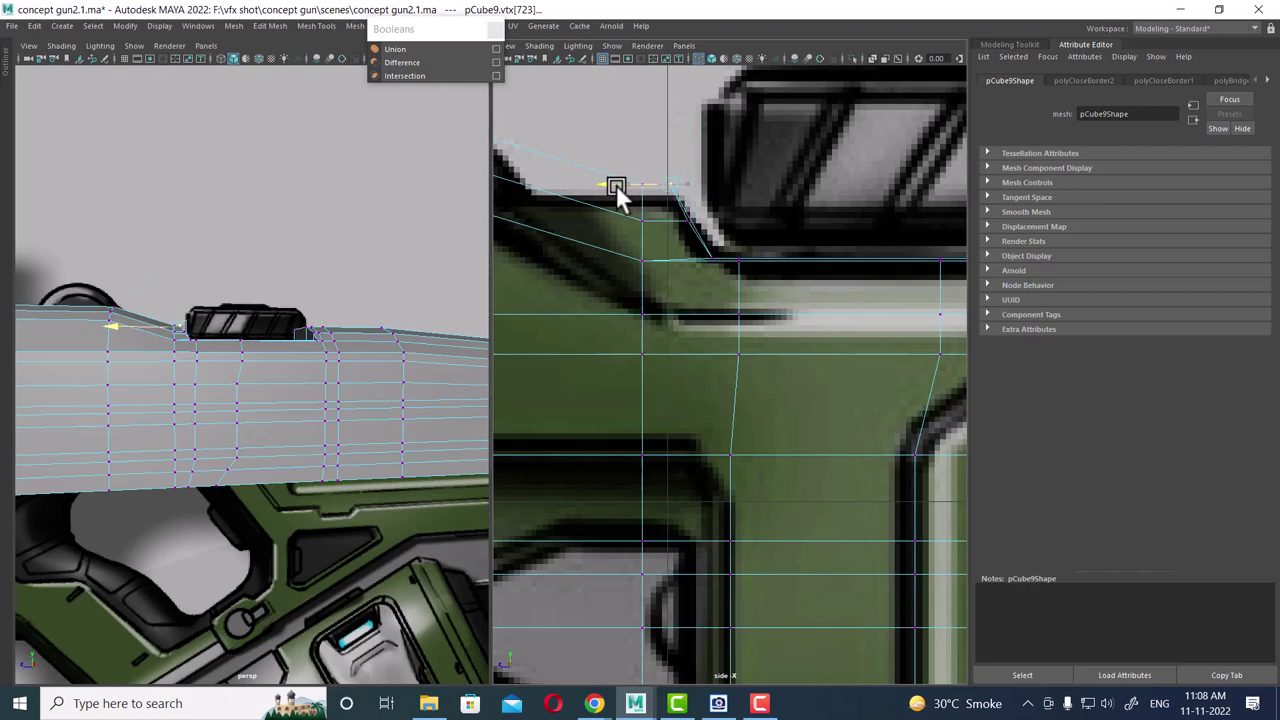
- Collapse the short edge at the top-rail corner of the gun body
scroll(616, 185, down, 5)
scroll(745, 330, up, 2)
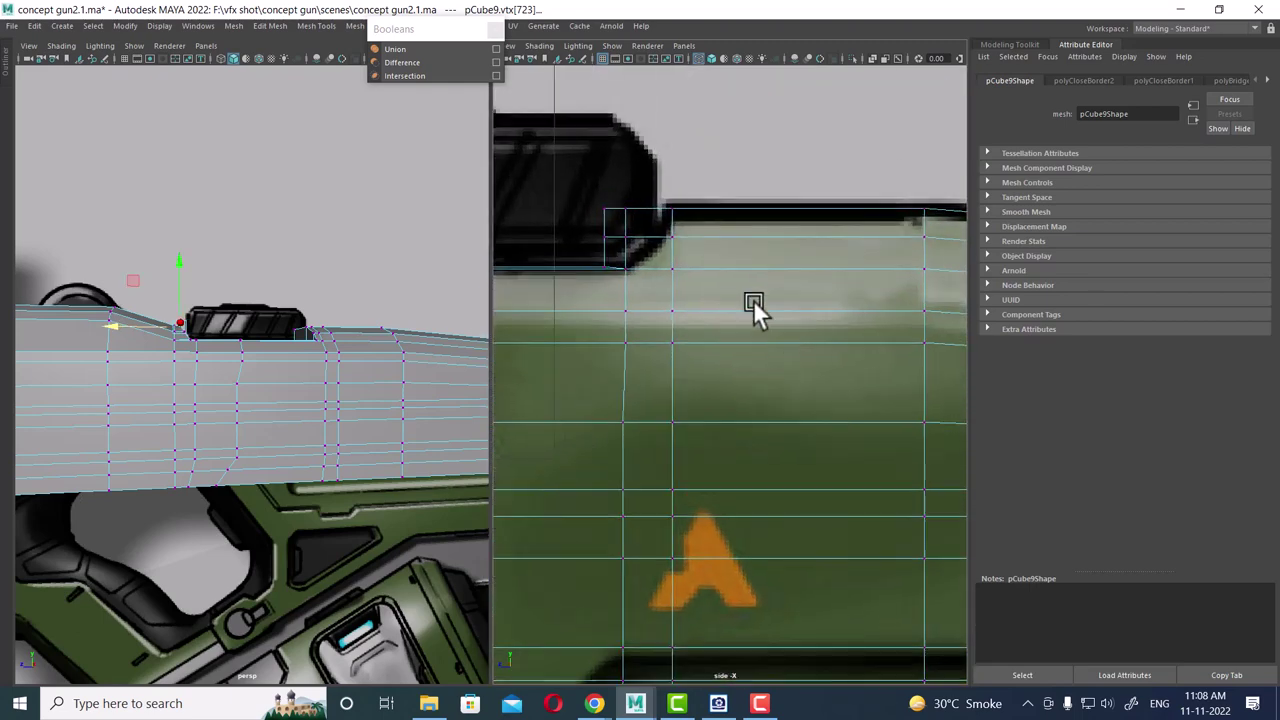
scroll(770, 290, up, 2)
scroll(760, 275, up, 2)
scroll(775, 235, up, 2)
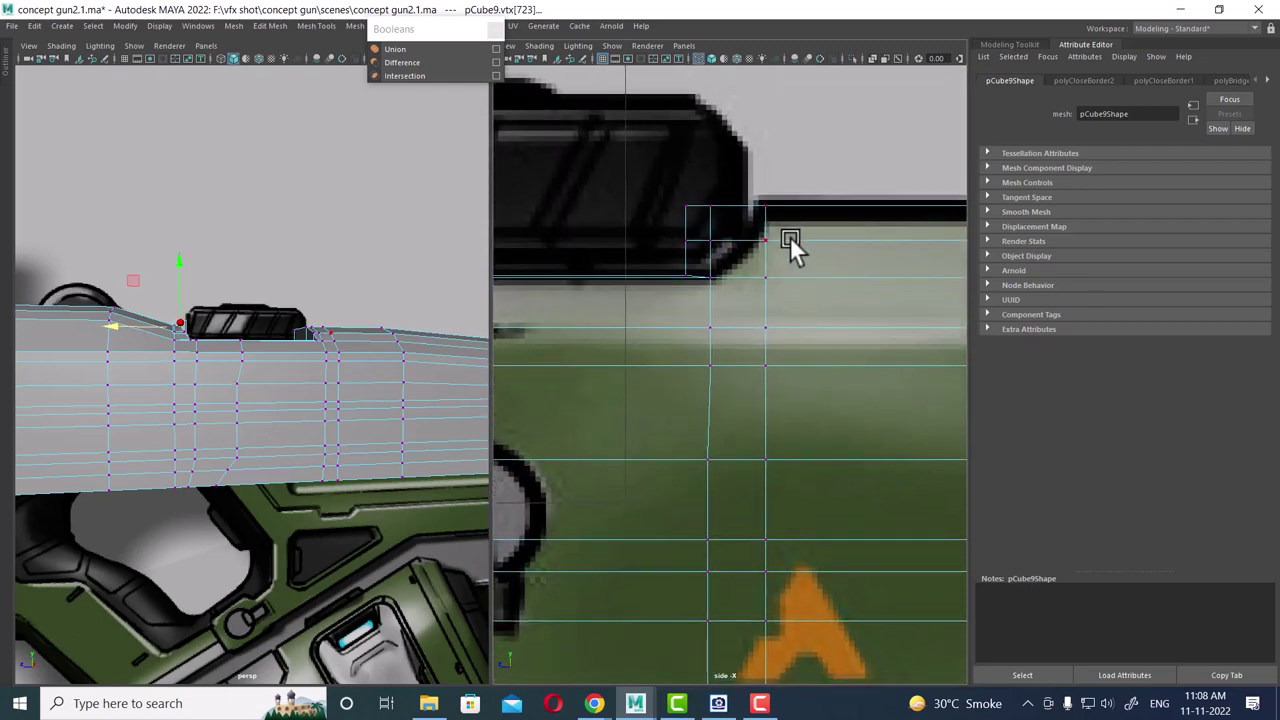
scroll(765, 230, down, 1)
scroll(775, 240, down, 3)
scroll(795, 300, up, 2)
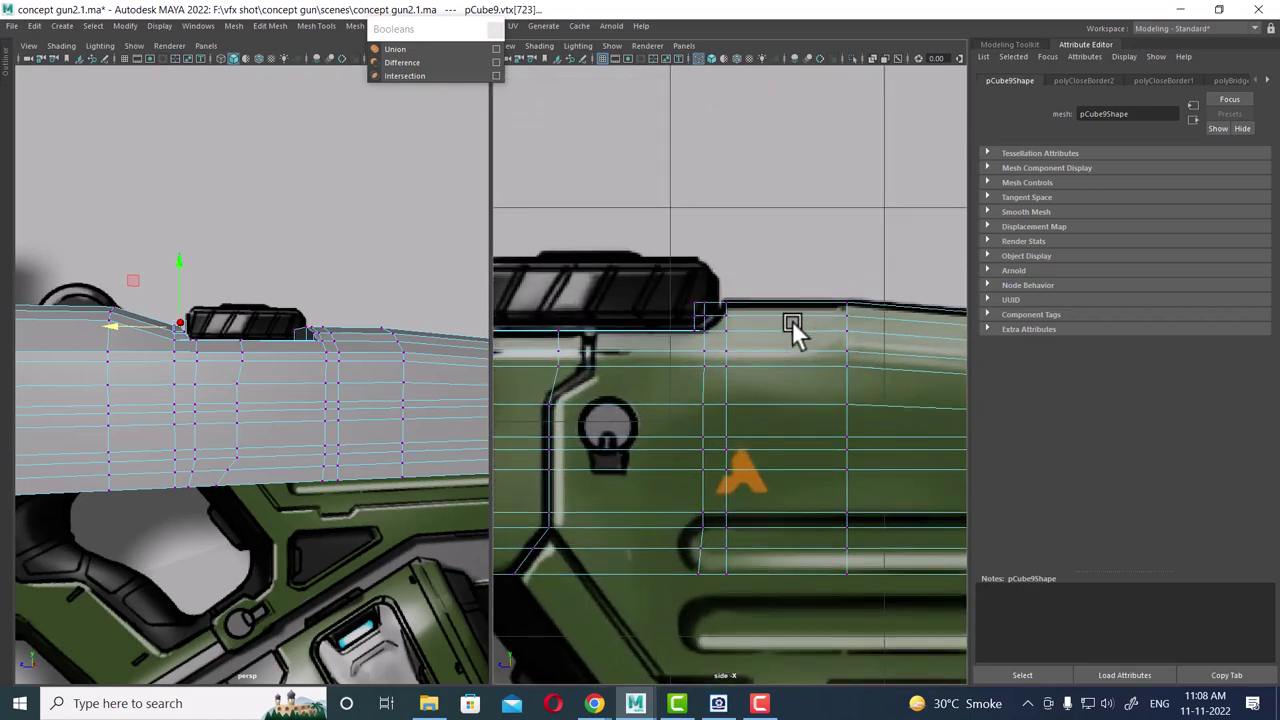
scroll(770, 325, up, 2)
scroll(730, 348, up, 1)
right_drag(715, 352, 710, 220)
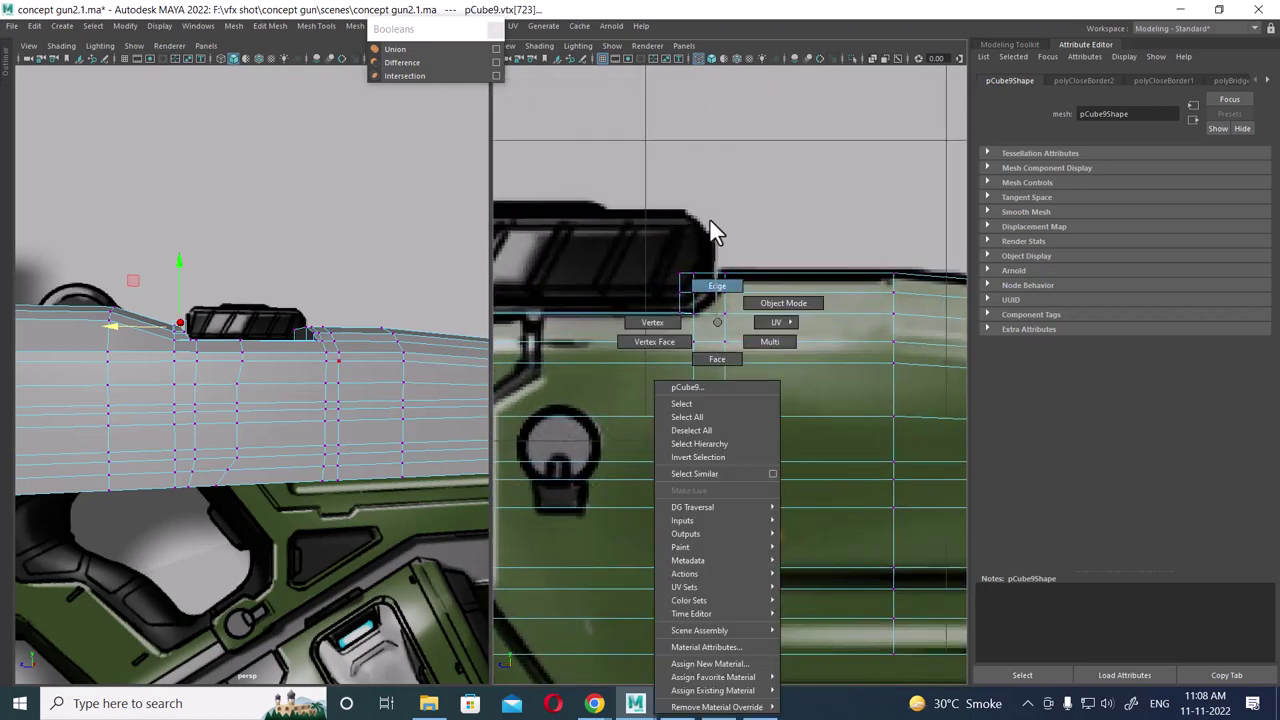
click(714, 320)
shift+right_drag(785, 300, 640, 270)
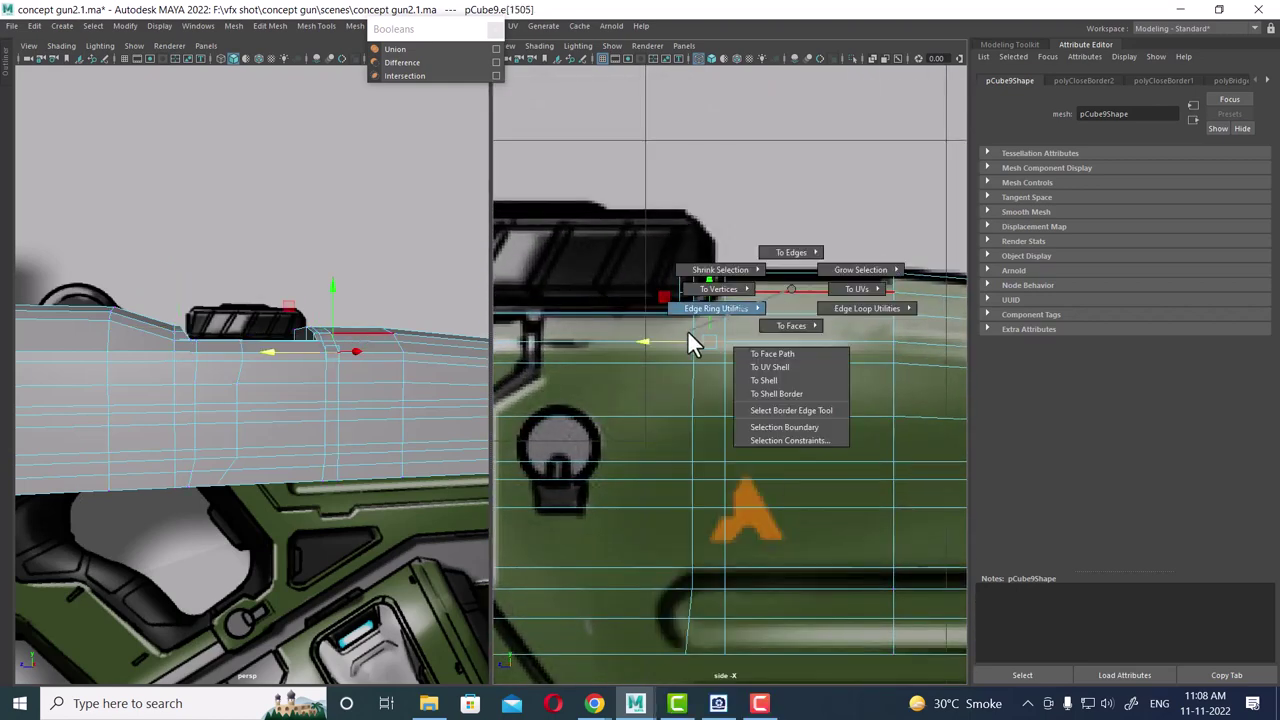
- Slide the rail block's front-corner vertices right to match the reference's sloped corner
scroll(720, 290, up, 2)
right_drag(757, 264, 600, 223)
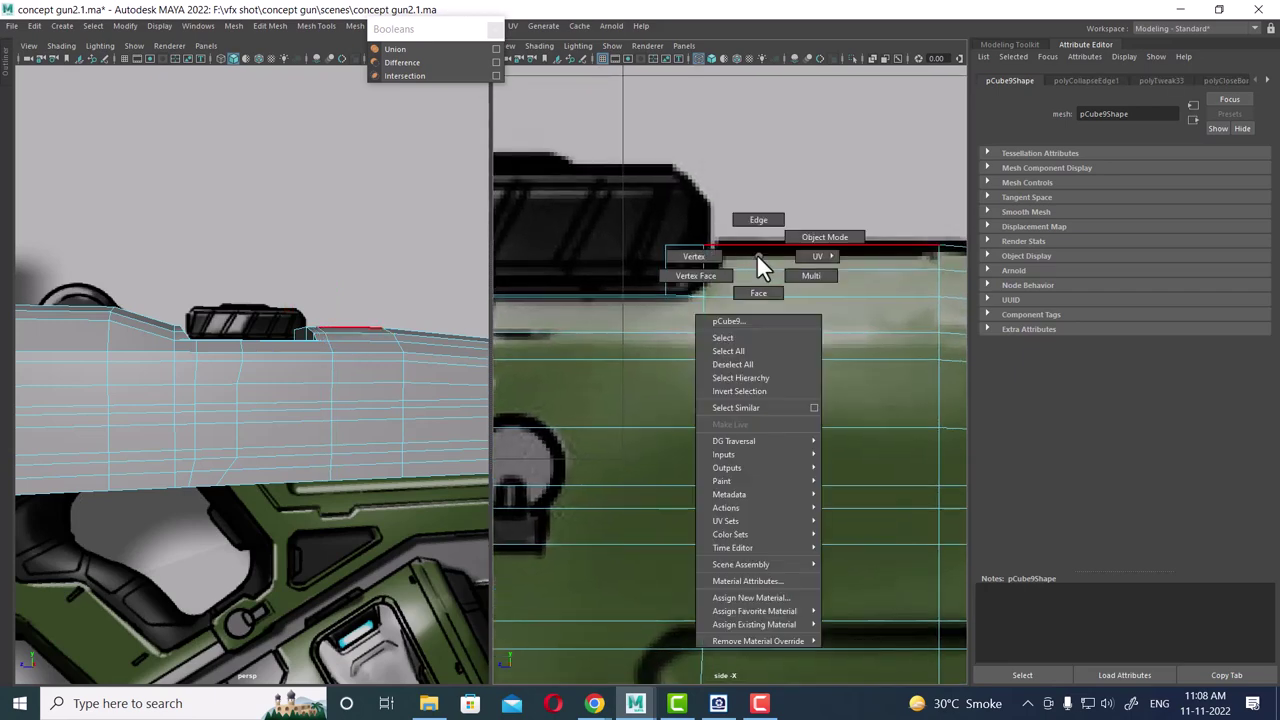
drag(612, 218, 748, 295)
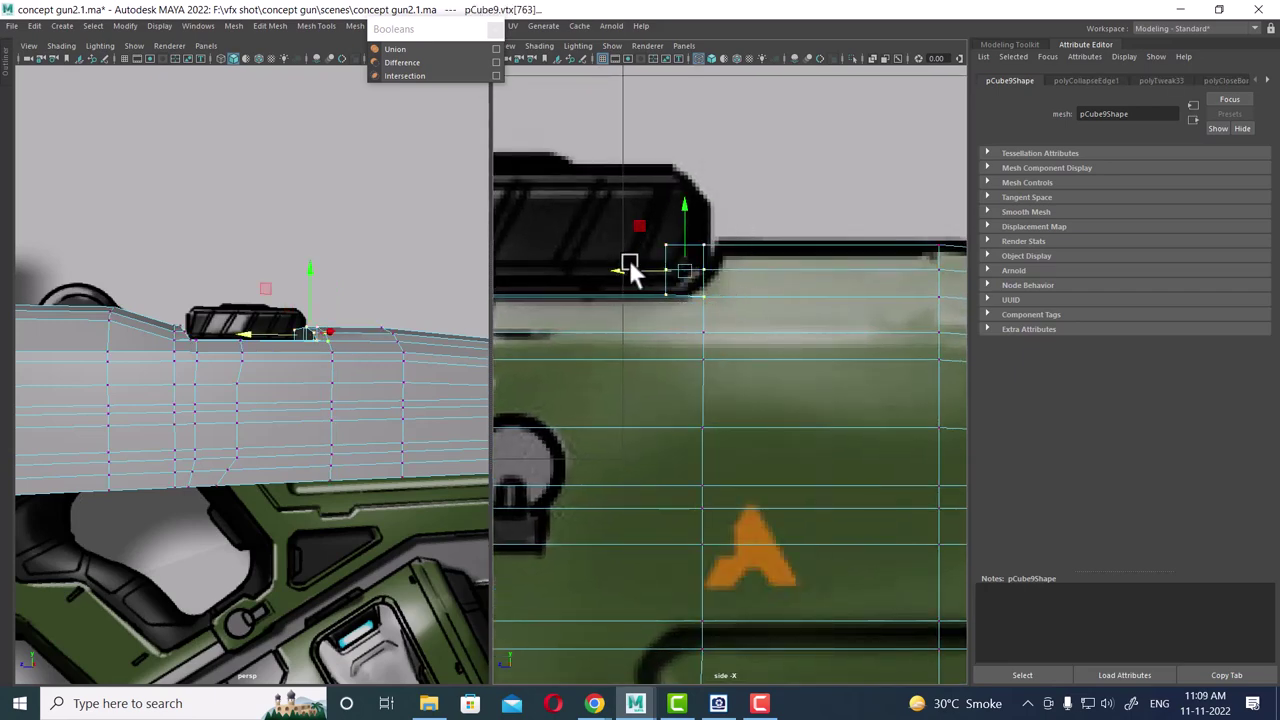
drag(628, 271, 655, 272)
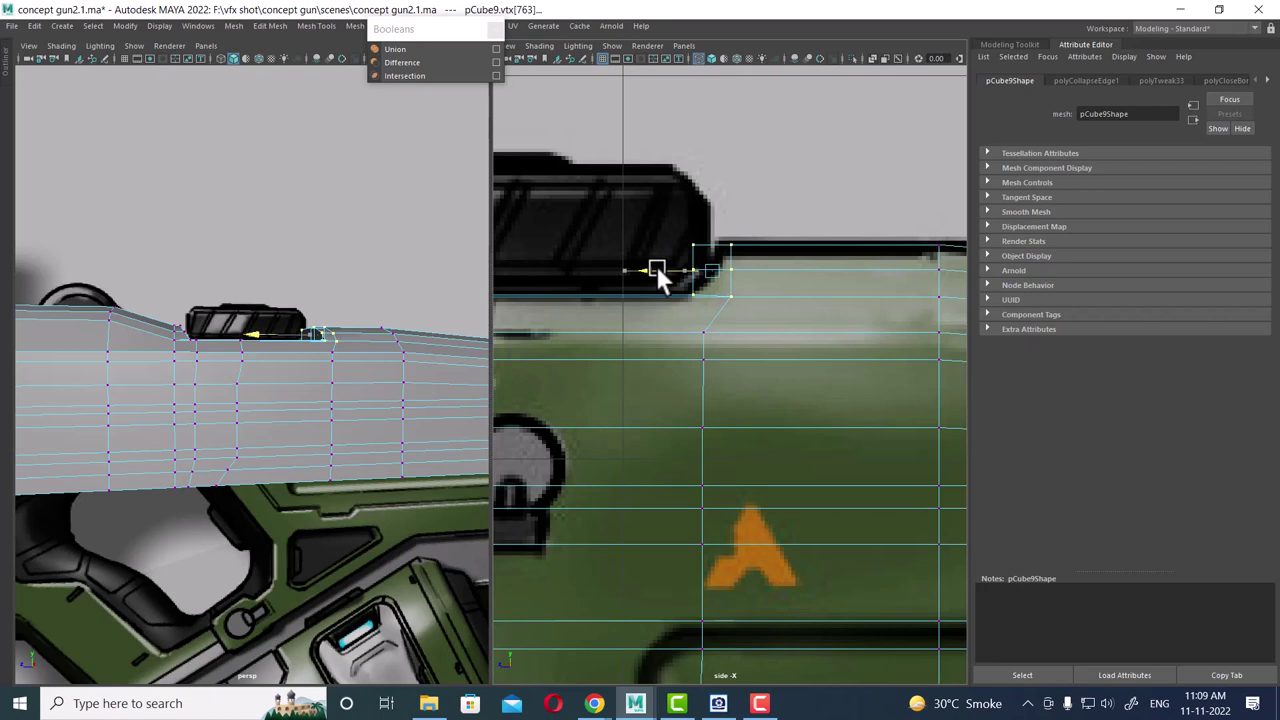
mouse_move(804, 208)
mouse_down()
mouse_move(652, 270)
mouse_move(664, 255)
mouse_up()
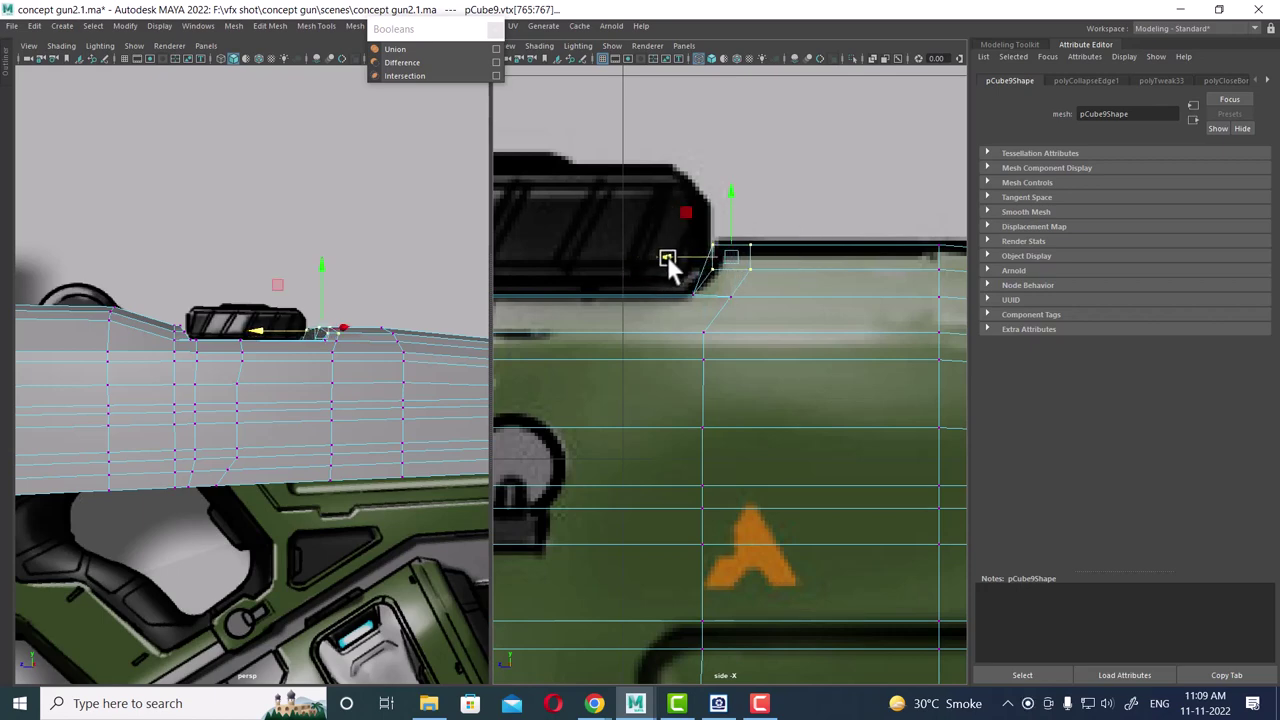
mouse_move(781, 219)
mouse_down()
mouse_move(695, 255)
mouse_move(672, 244)
mouse_up()
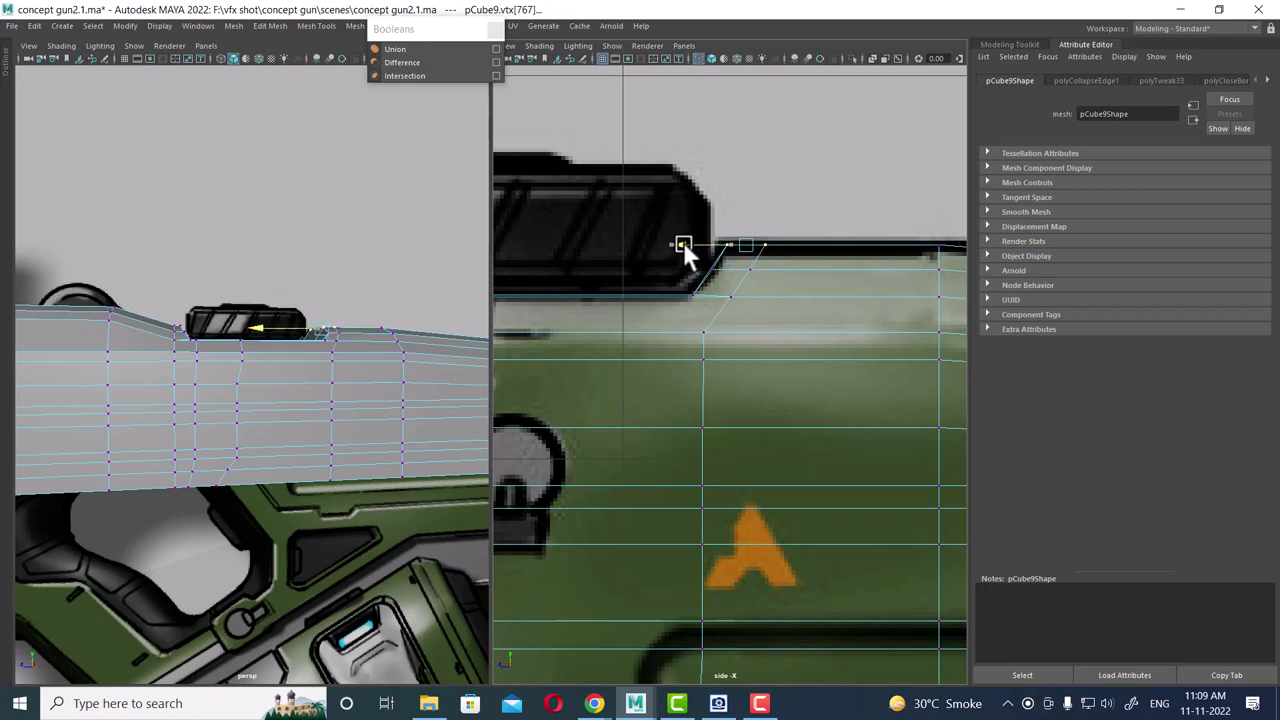
drag(679, 246, 714, 268)
- Move the vertical seam vertices right onto the reference line
scroll(720, 300, down, 5)
scroll(740, 370, up, 1)
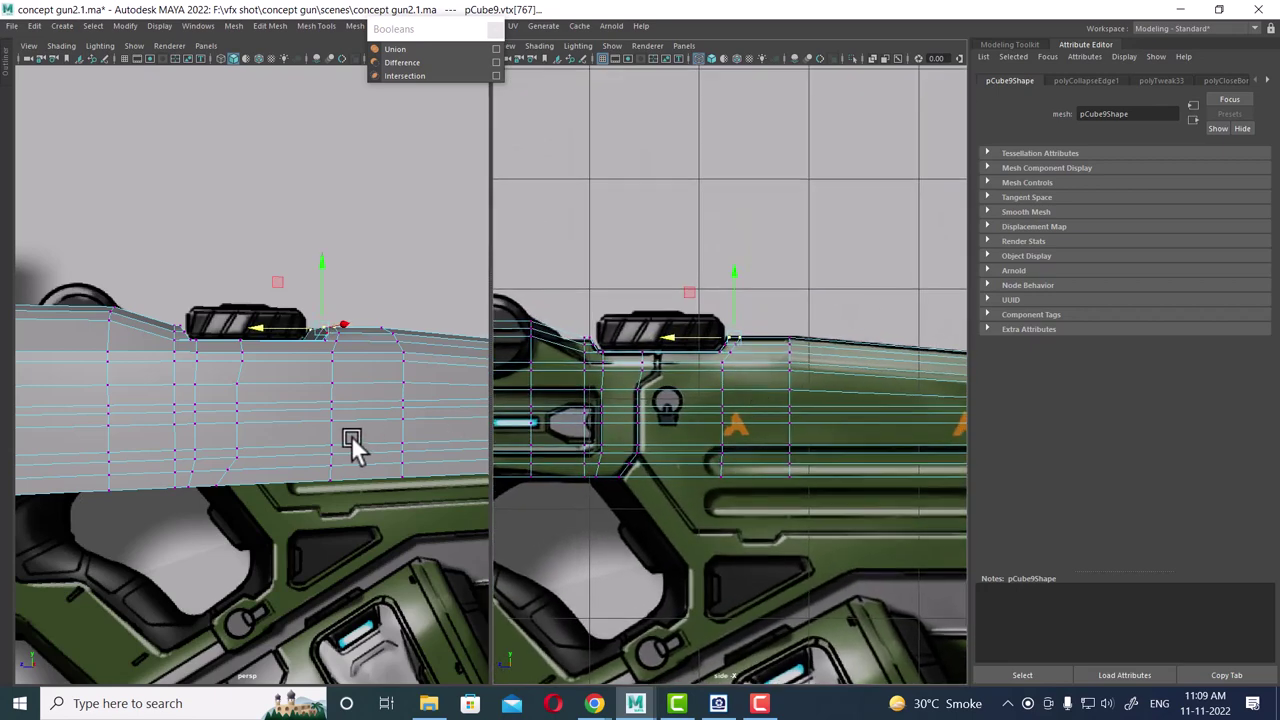
alt+drag(351, 436, 258, 458)
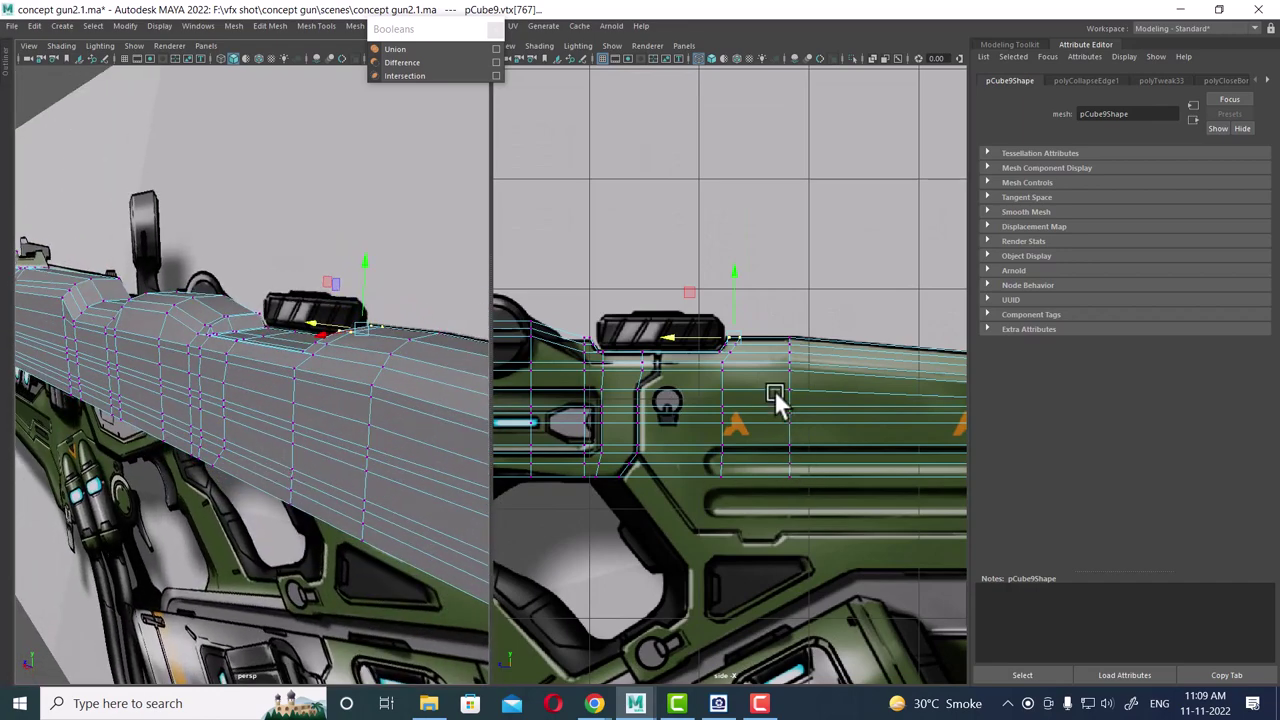
scroll(774, 390, up, 2)
scroll(752, 403, up, 2)
scroll(770, 380, up, 2)
scroll(757, 329, up, 2)
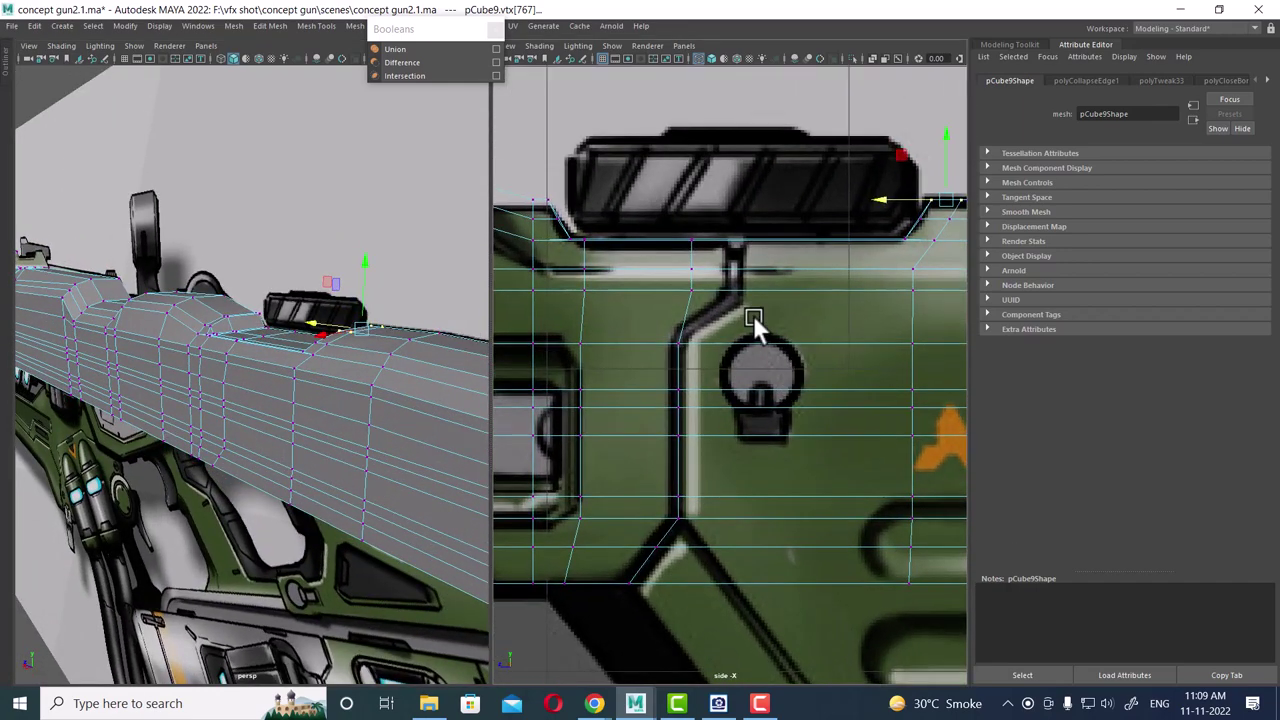
scroll(740, 300, up, 1)
scroll(724, 305, up, 1)
scroll(724, 305, down, 1)
drag(713, 229, 655, 344)
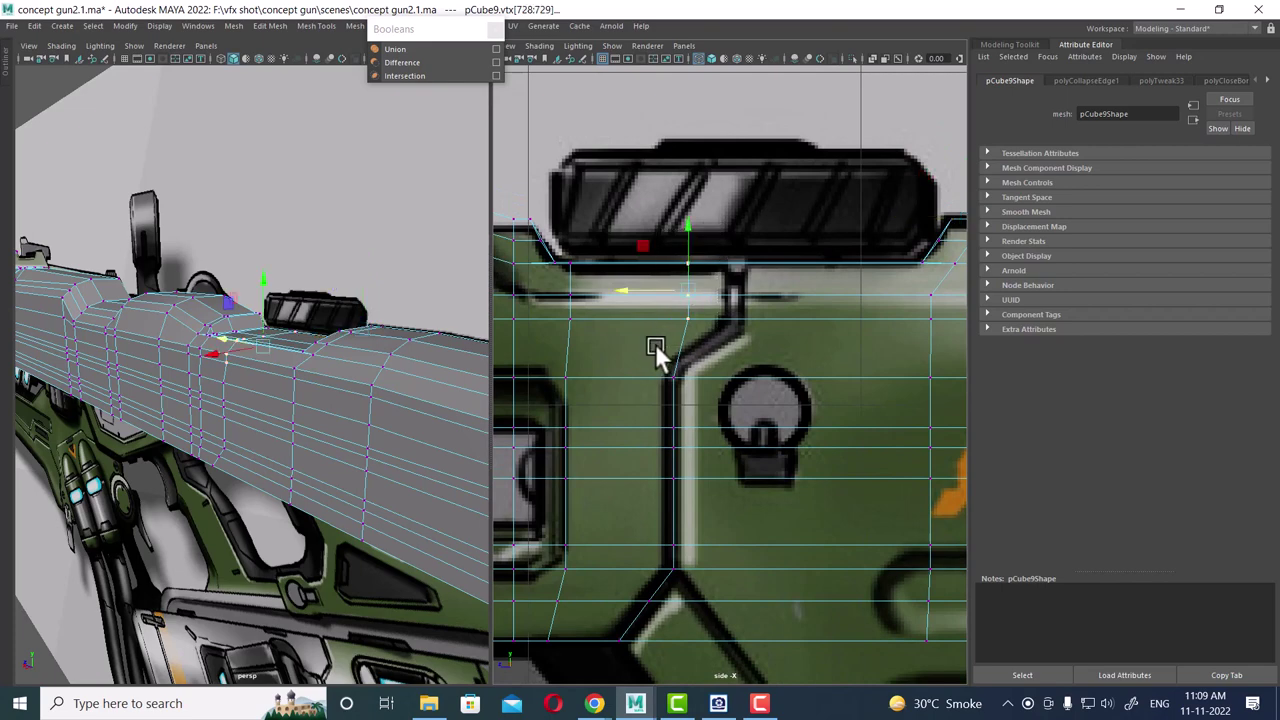
drag(655, 296, 686, 298)
- Return to object selection and pan the side view across the gun to the trigger guard
scroll(808, 425, down, 1)
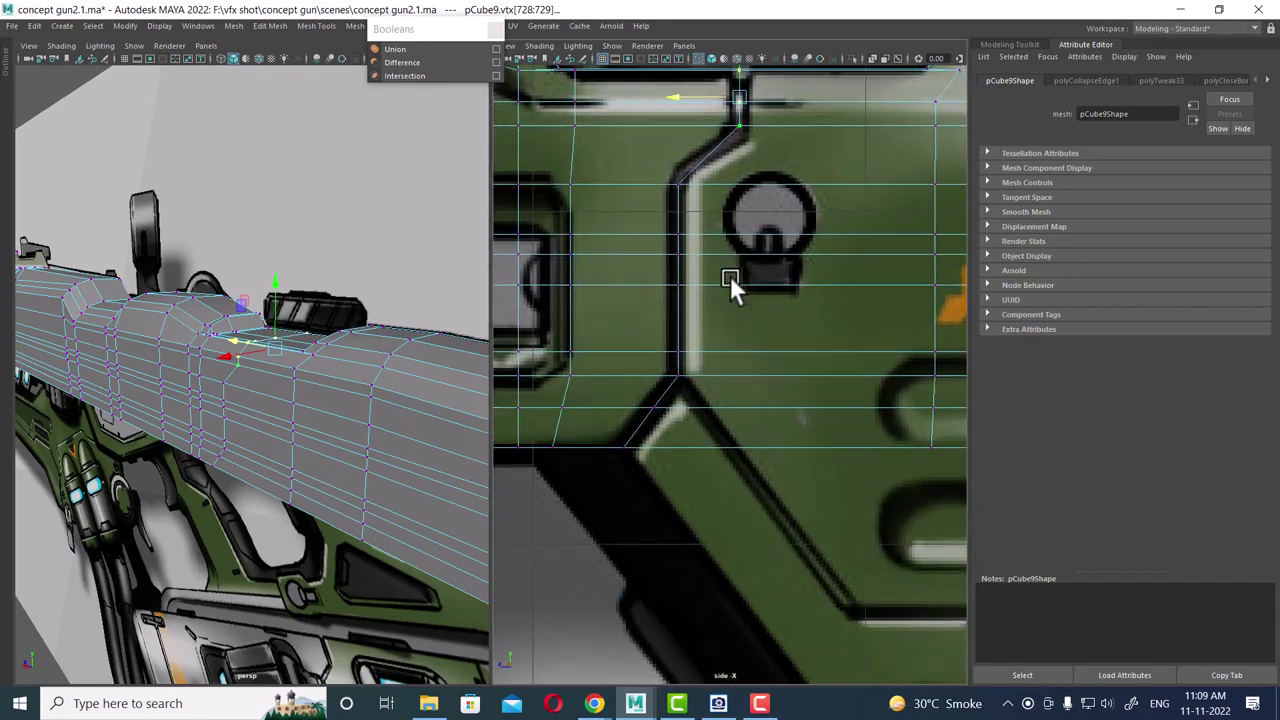
scroll(730, 276, down, 2)
scroll(775, 424, down, 1)
scroll(804, 461, down, 1)
scroll(664, 356, up, 2)
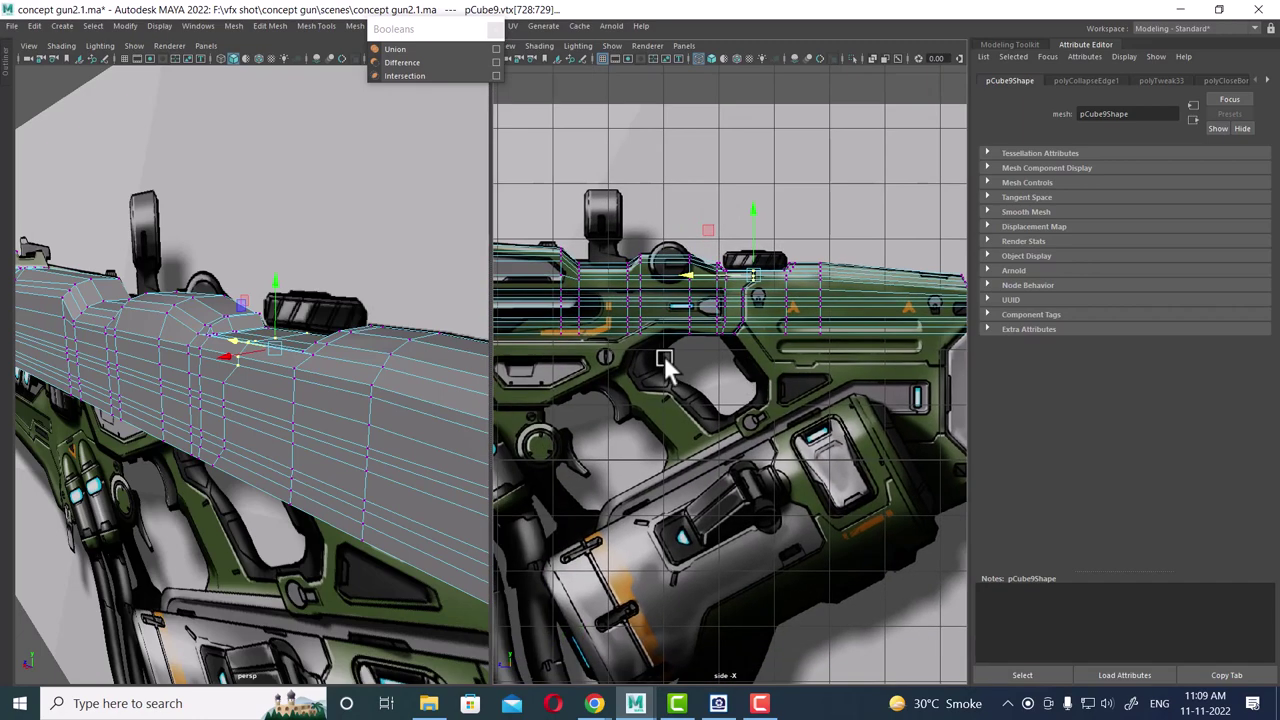
mouse_move(664, 356)
alt+middle_down()
mouse_move(740, 433)
mouse_move(816, 391)
alt+middle_up()
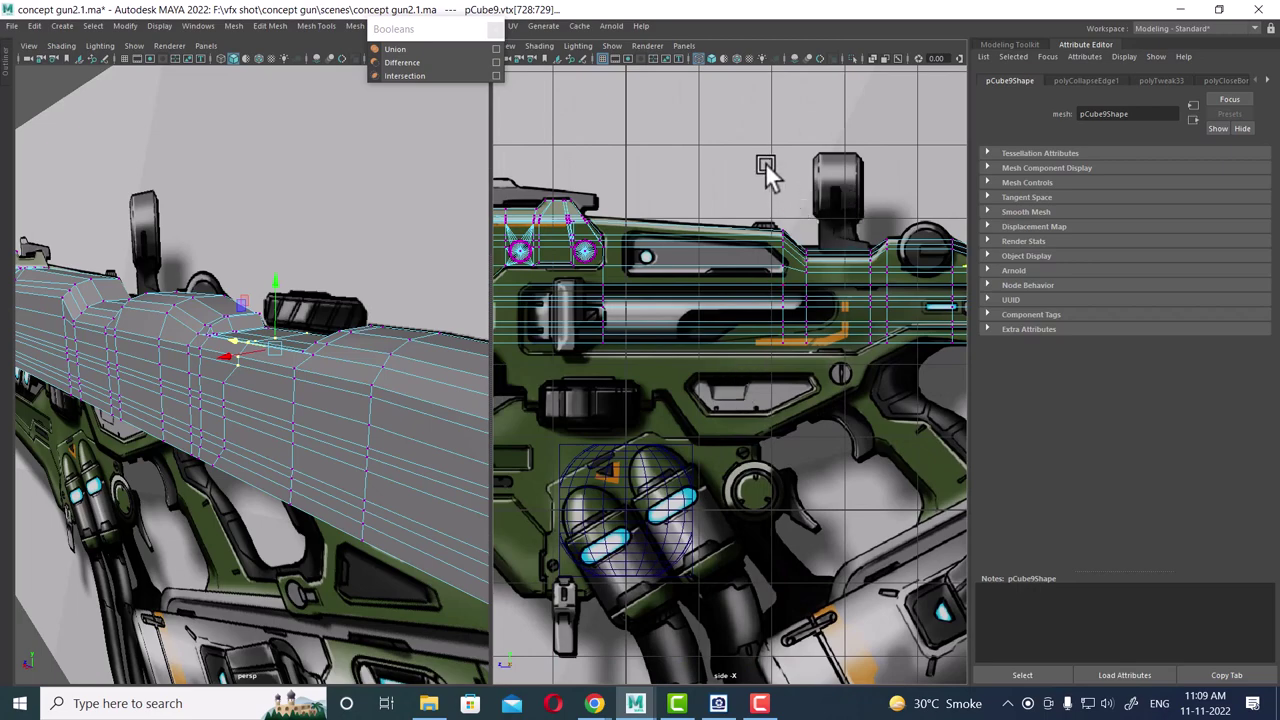
scroll(796, 335, up, 1)
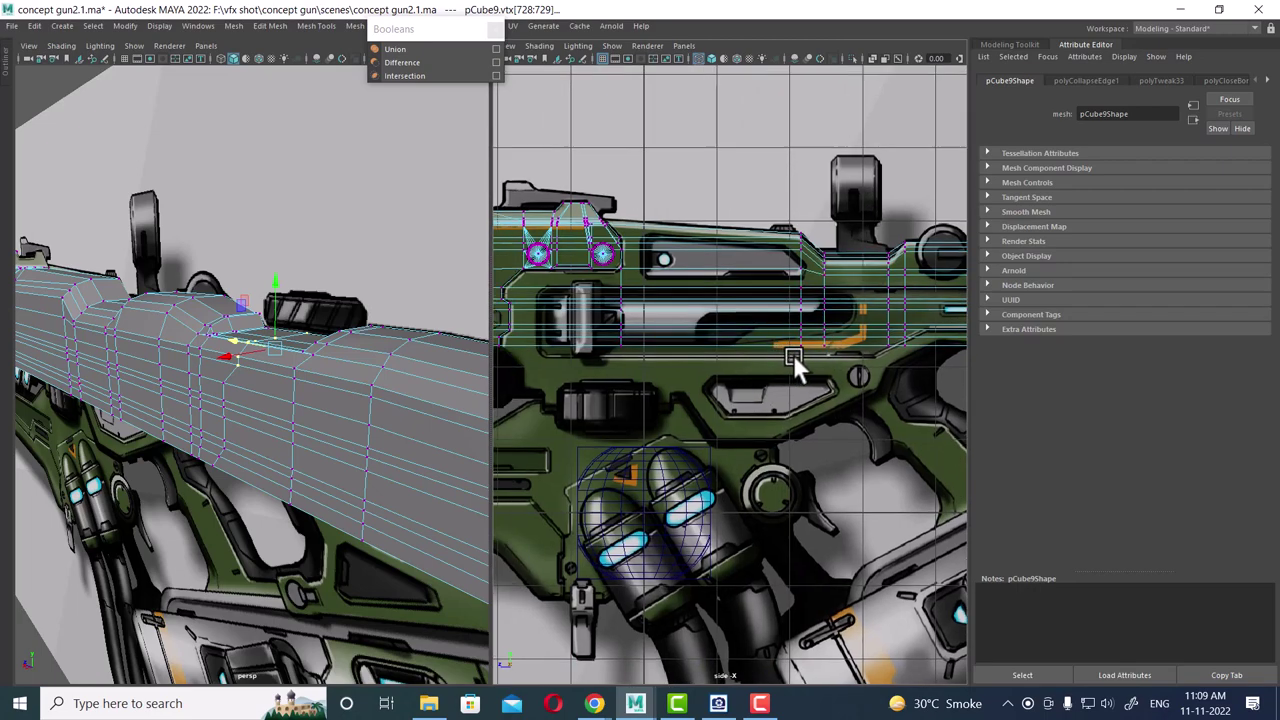
scroll(796, 366, up, 1)
right_drag(700, 300, 750, 276)
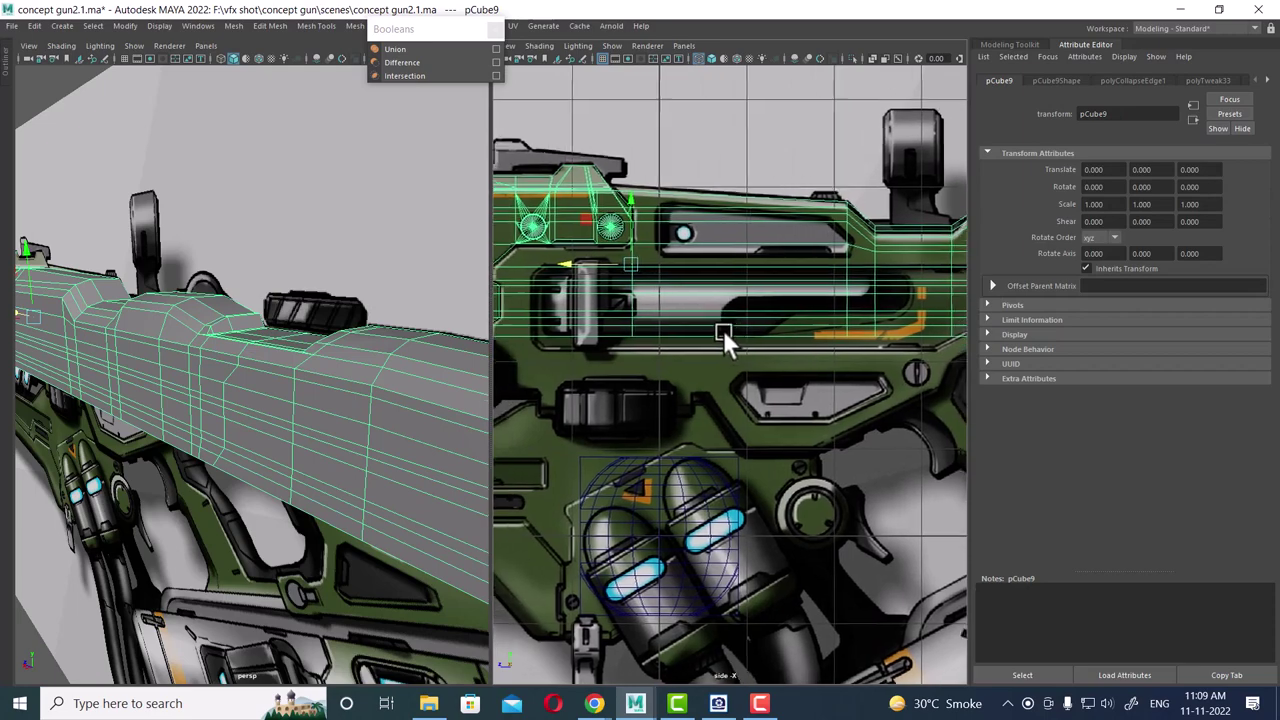
mouse_move(713, 319)
alt+middle_down()
mouse_move(791, 331)
mouse_move(782, 277)
alt+middle_up()
scroll(770, 300, up, 1)
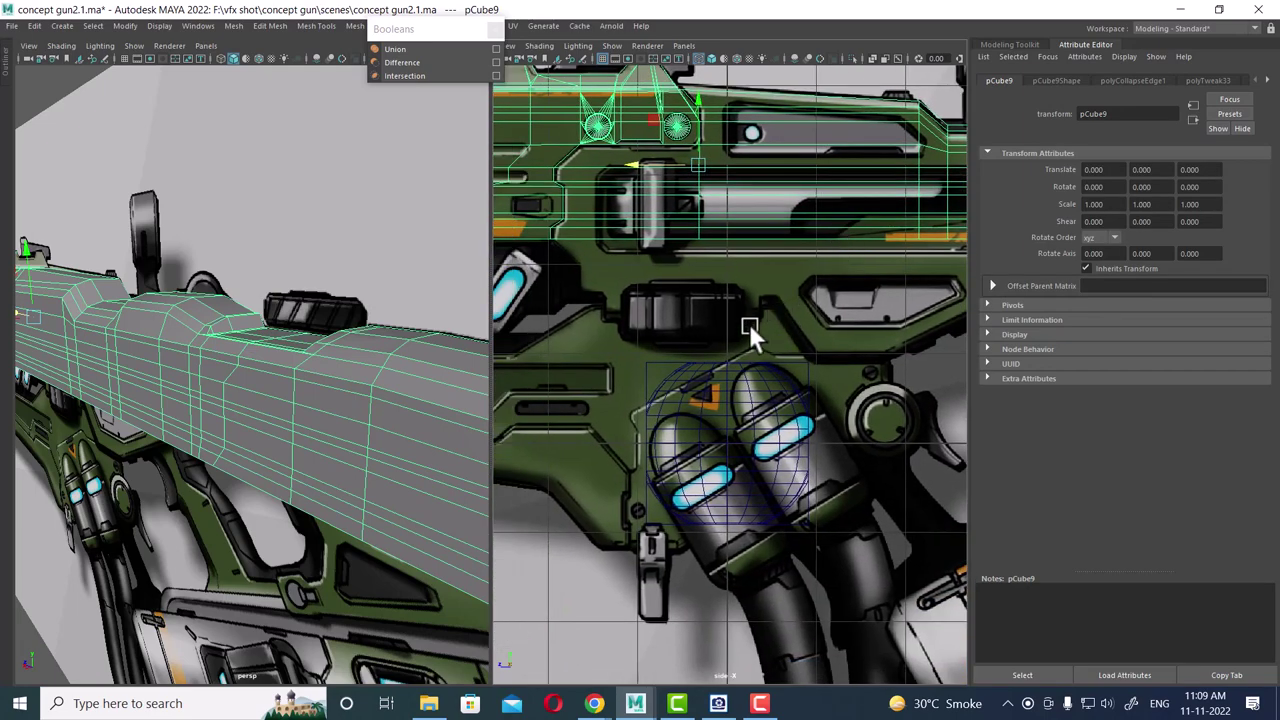
scroll(725, 327, down, 1)
scroll(690, 355, down, 1)
scroll(600, 380, down, 1)
scroll(700, 370, up, 2)
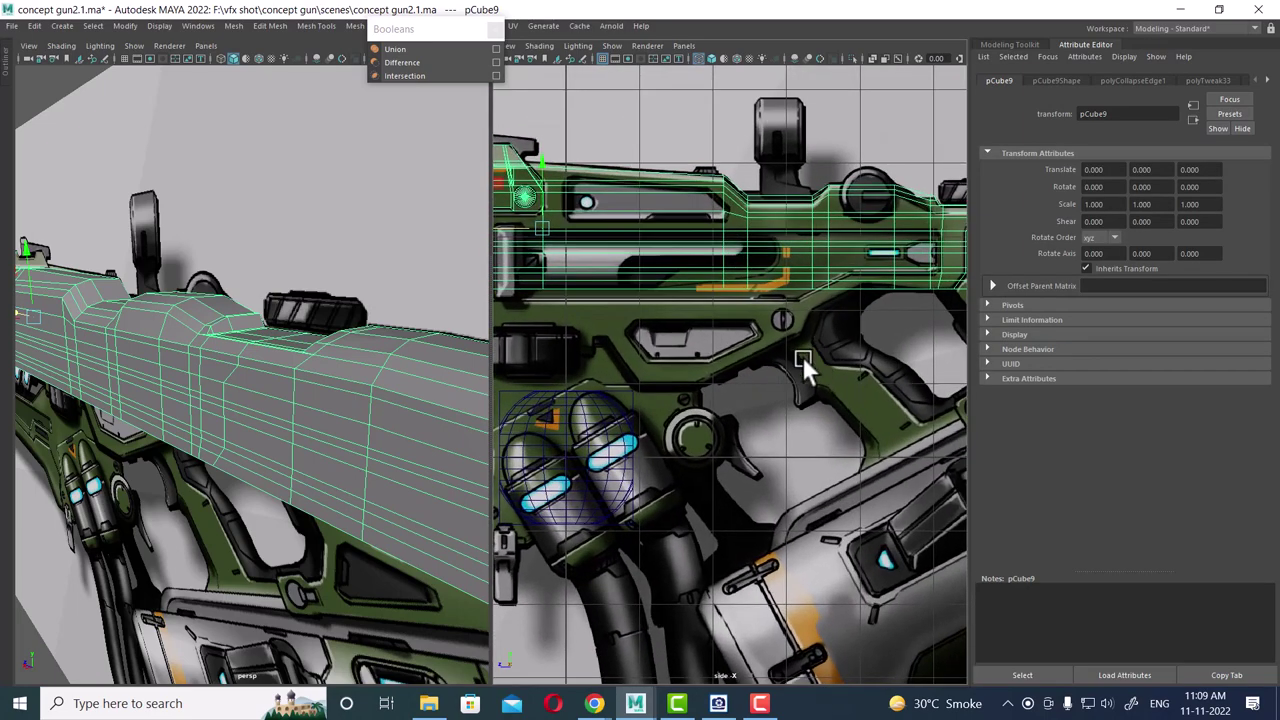
- Inspect the gun's rear in a maximised side view, then orbit the perspective toward the butt plate
alt+middle_drag(802, 356, 736, 399)
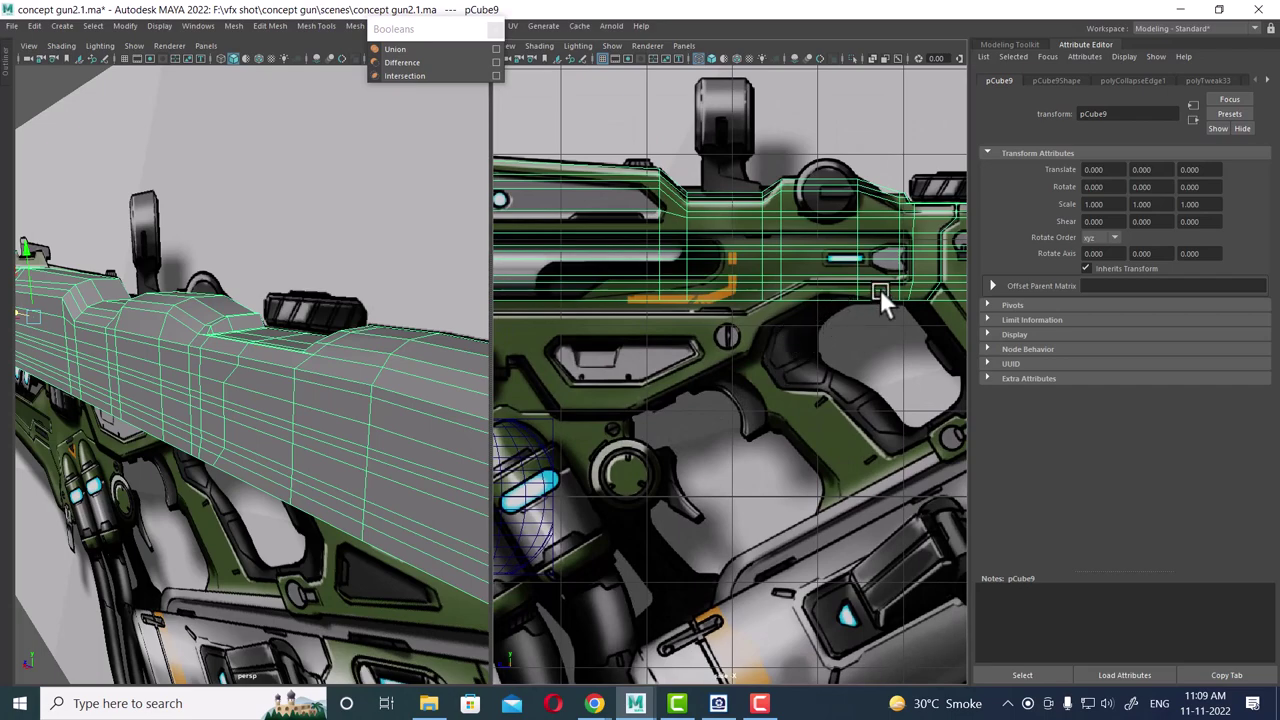
scroll(876, 291, up, 1)
alt+middle_drag(876, 291, 810, 317)
scroll(742, 321, down, 1)
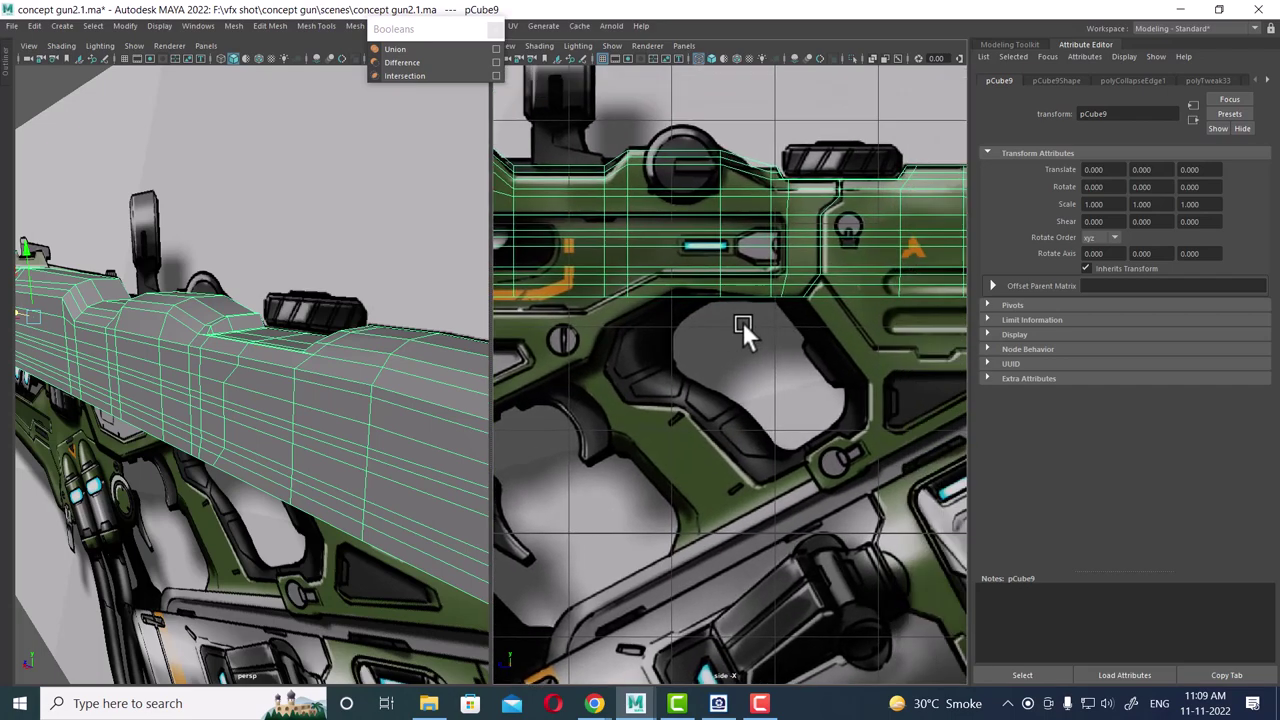
mouse_move(703, 270)
alt+middle_down()
mouse_move(671, 276)
mouse_move(726, 286)
alt+middle_up()
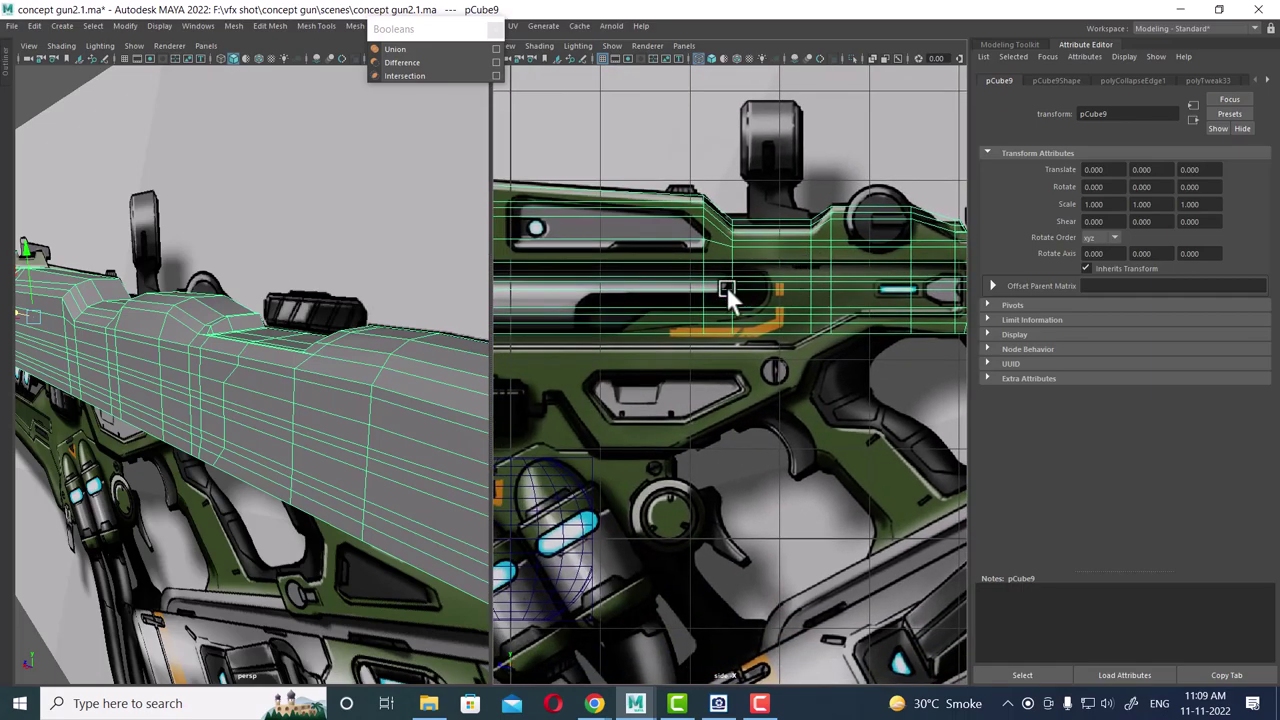
key(space)
scroll(489, 279, down, 3)
scroll(532, 427, up, 2)
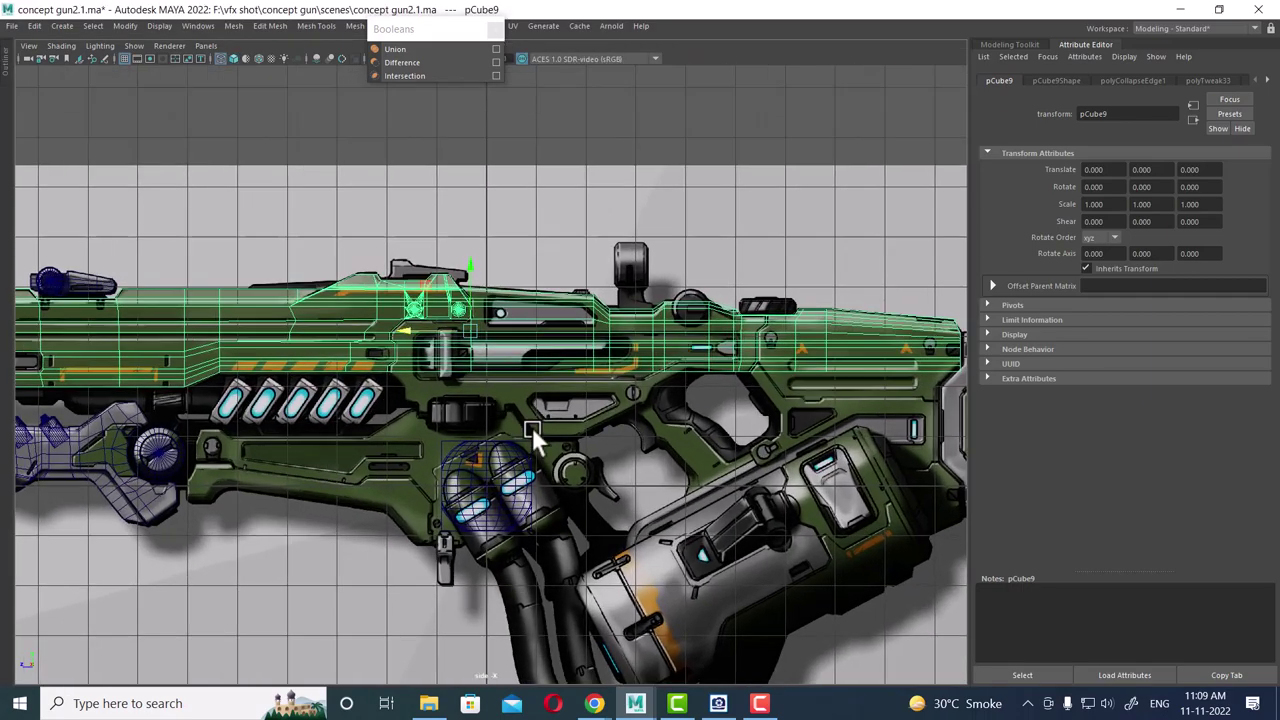
scroll(644, 398, up, 2)
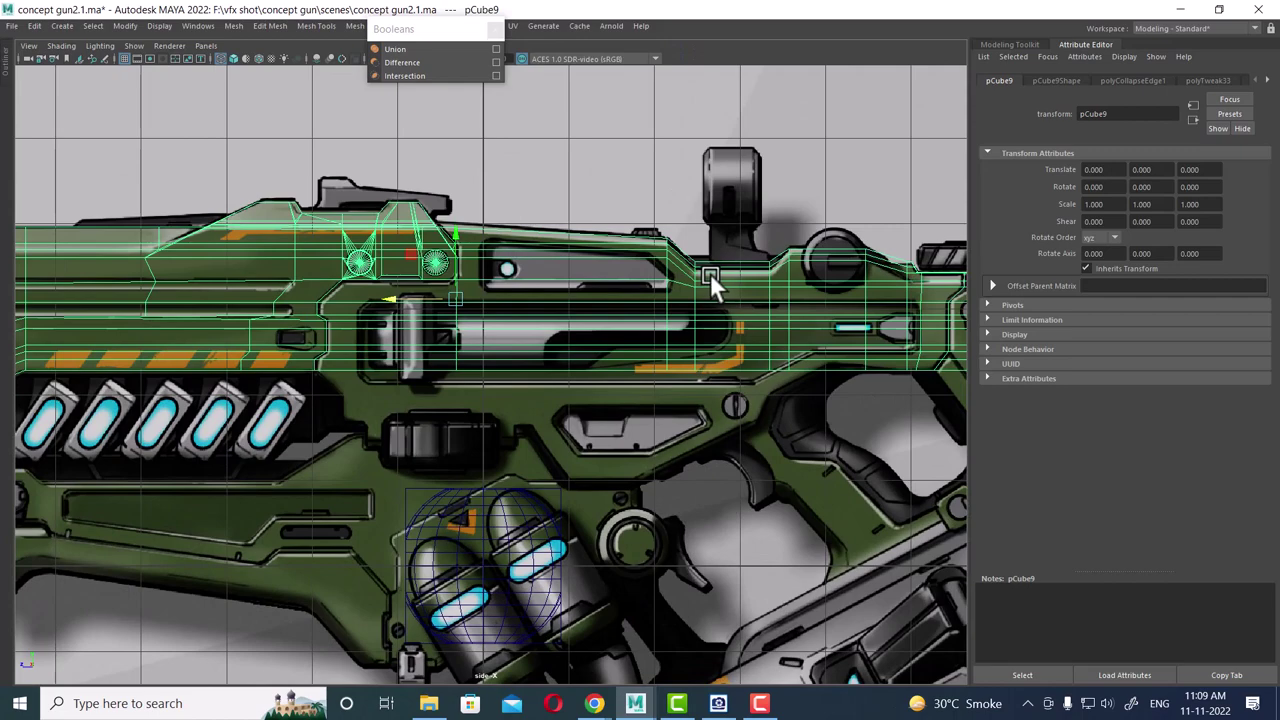
alt+middle_drag(710, 274, 607, 280)
scroll(607, 280, up, 2)
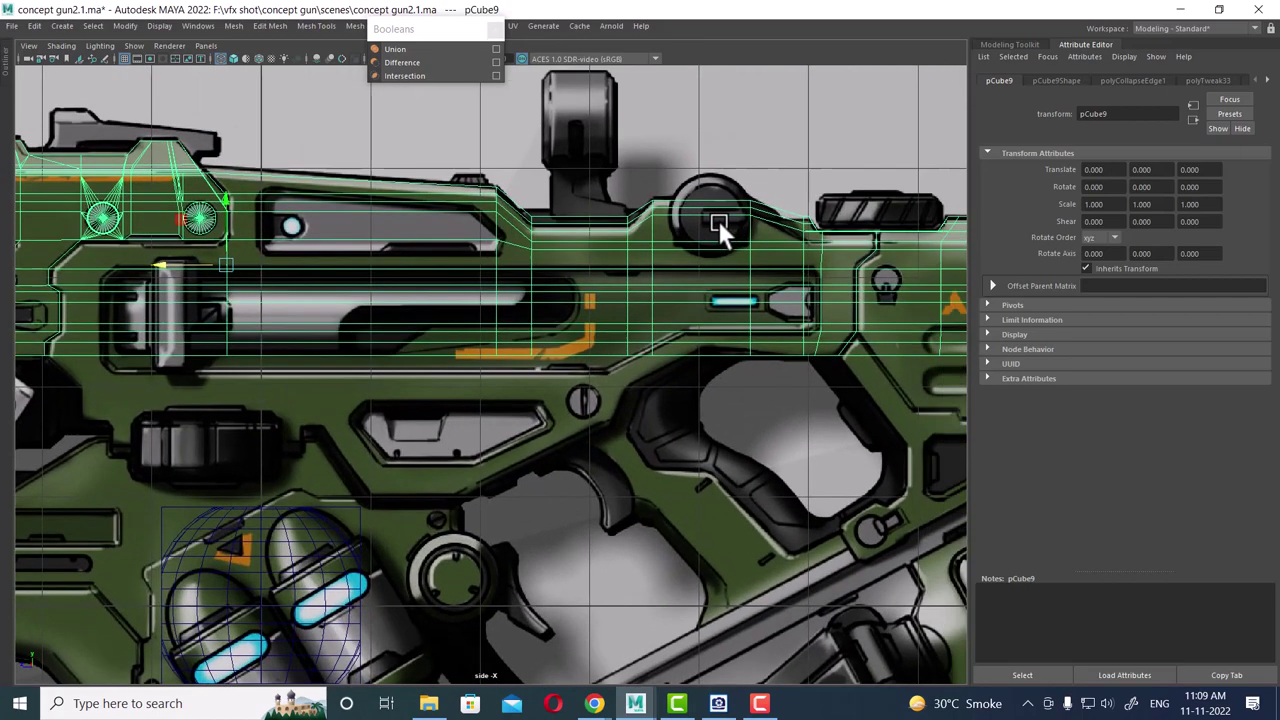
alt+middle_drag(718, 220, 650, 235)
mouse_move(812, 245)
alt+middle_down()
mouse_move(676, 250)
mouse_move(704, 282)
alt+middle_up()
key(space)
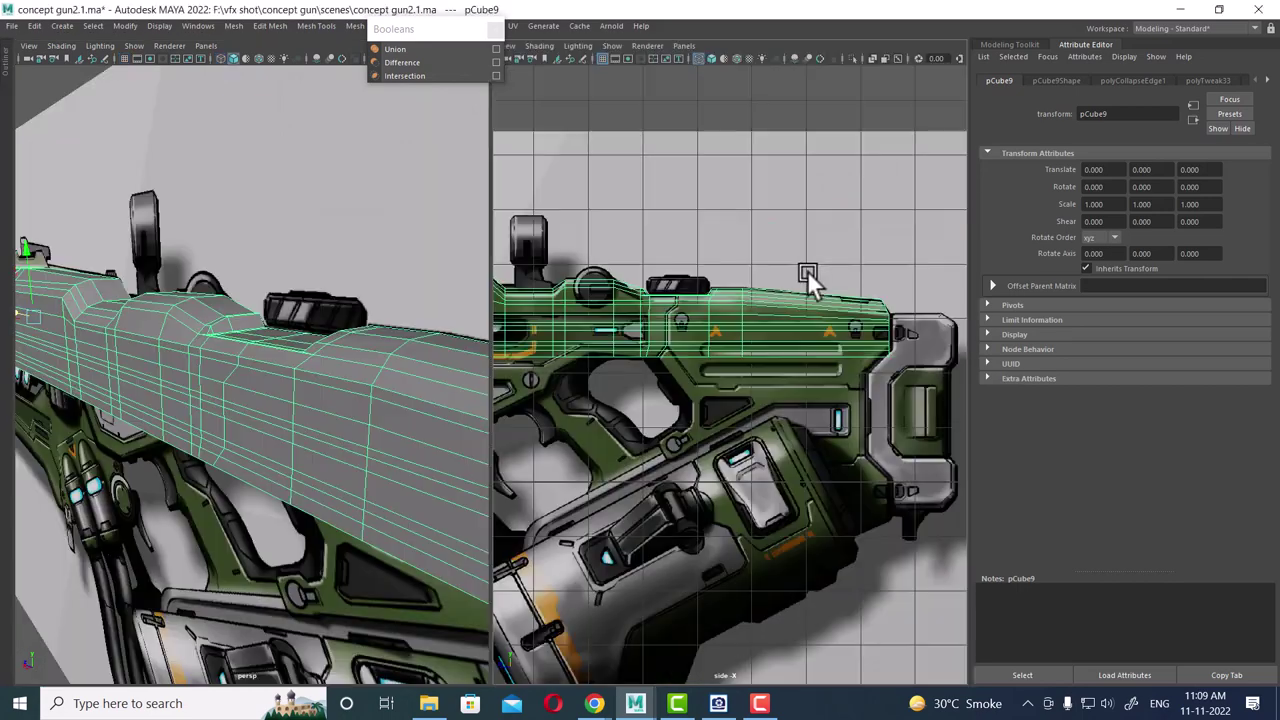
alt+drag(470, 428, 353, 414)
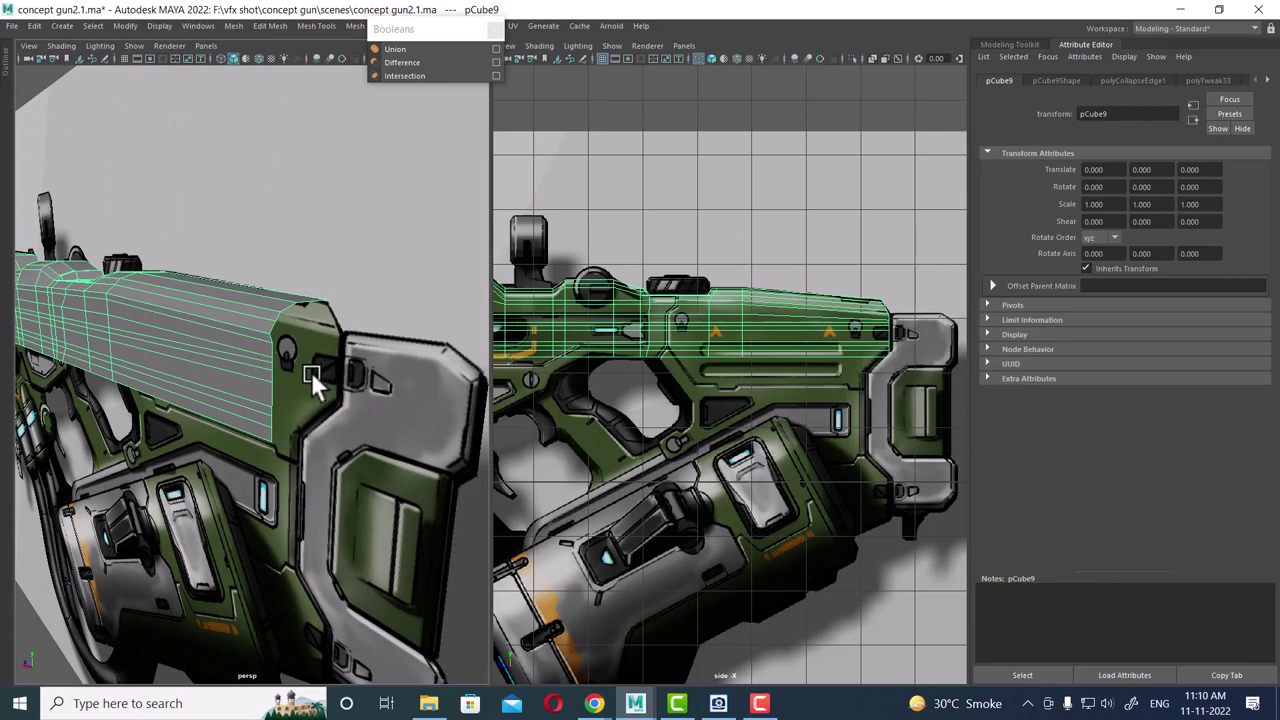
- Shift the body's lower front vertices left to follow the reference's slanted front corner
scroll(844, 343, up, 5)
scroll(750, 384, up, 3)
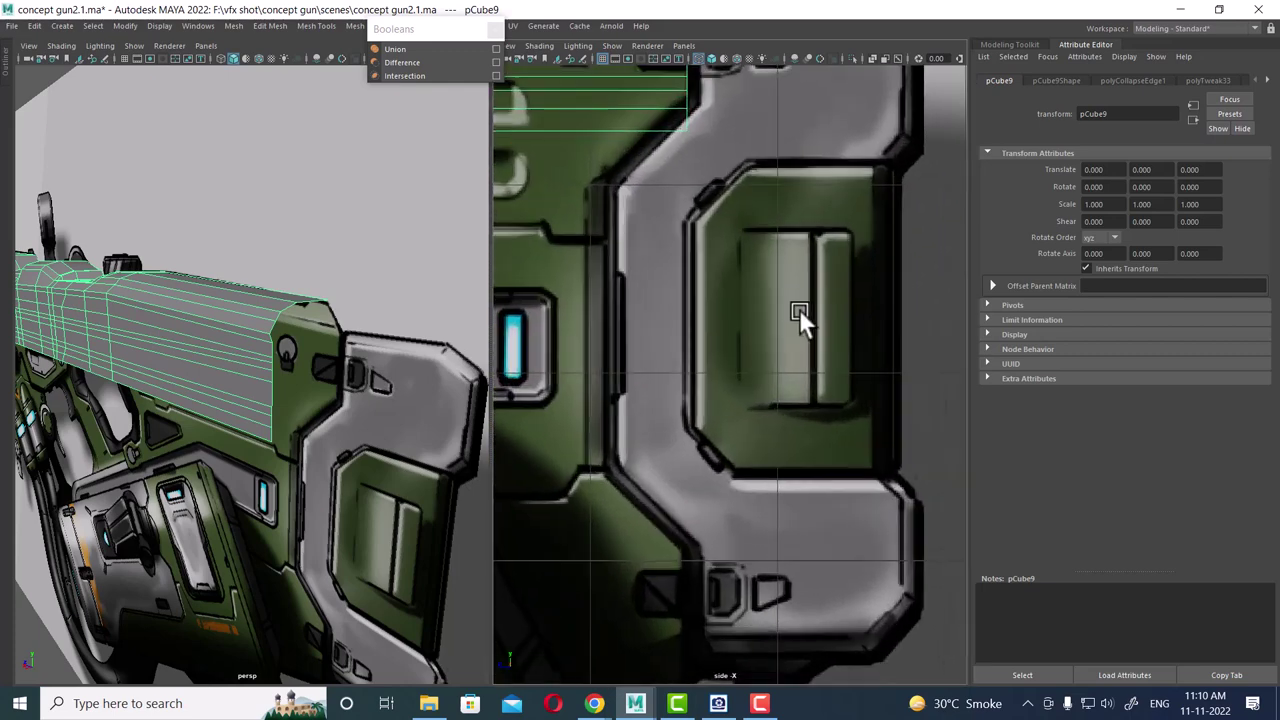
scroll(799, 309, down, 1)
right_drag(763, 126, 728, 137)
scroll(768, 280, up, 1)
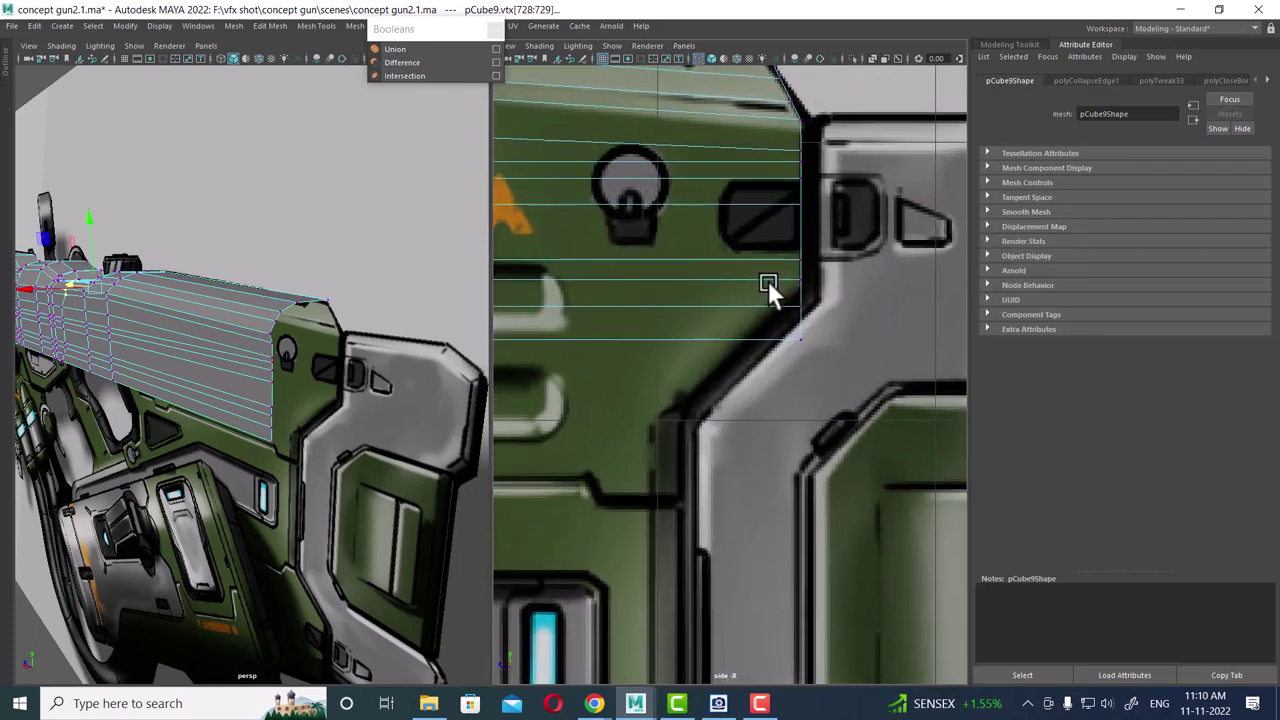
drag(842, 145, 780, 287)
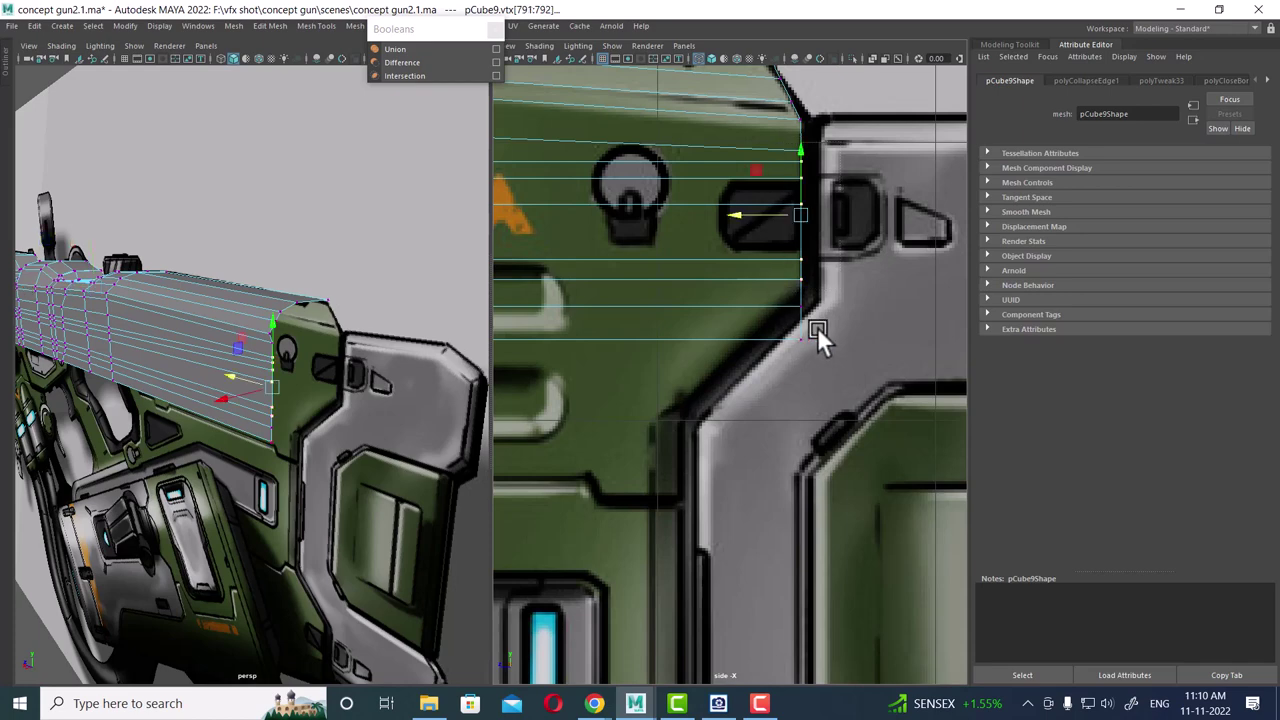
drag(822, 332, 781, 366)
drag(753, 324, 736, 320)
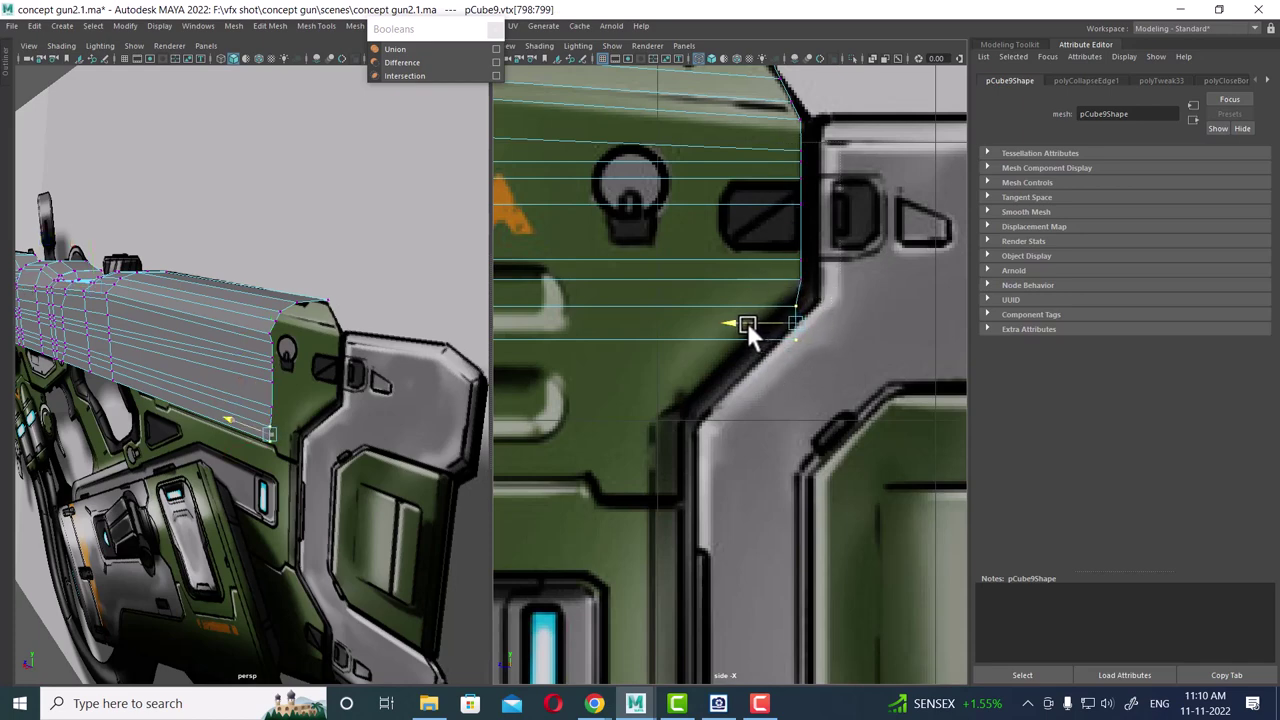
mouse_move(838, 326)
mouse_down()
mouse_move(705, 356)
mouse_move(686, 331)
mouse_up()
- Pan and zoom the side view to show the grip area
alt+middle_drag(734, 322, 771, 357)
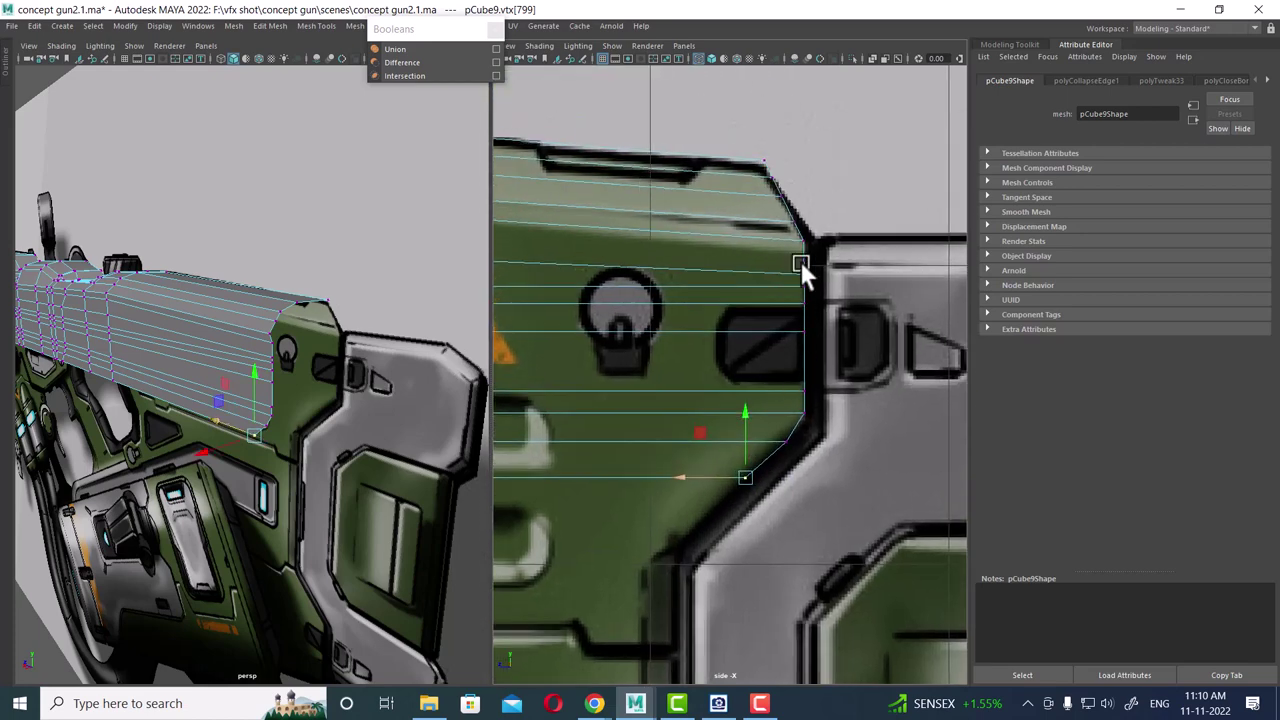
scroll(696, 391, down, 2)
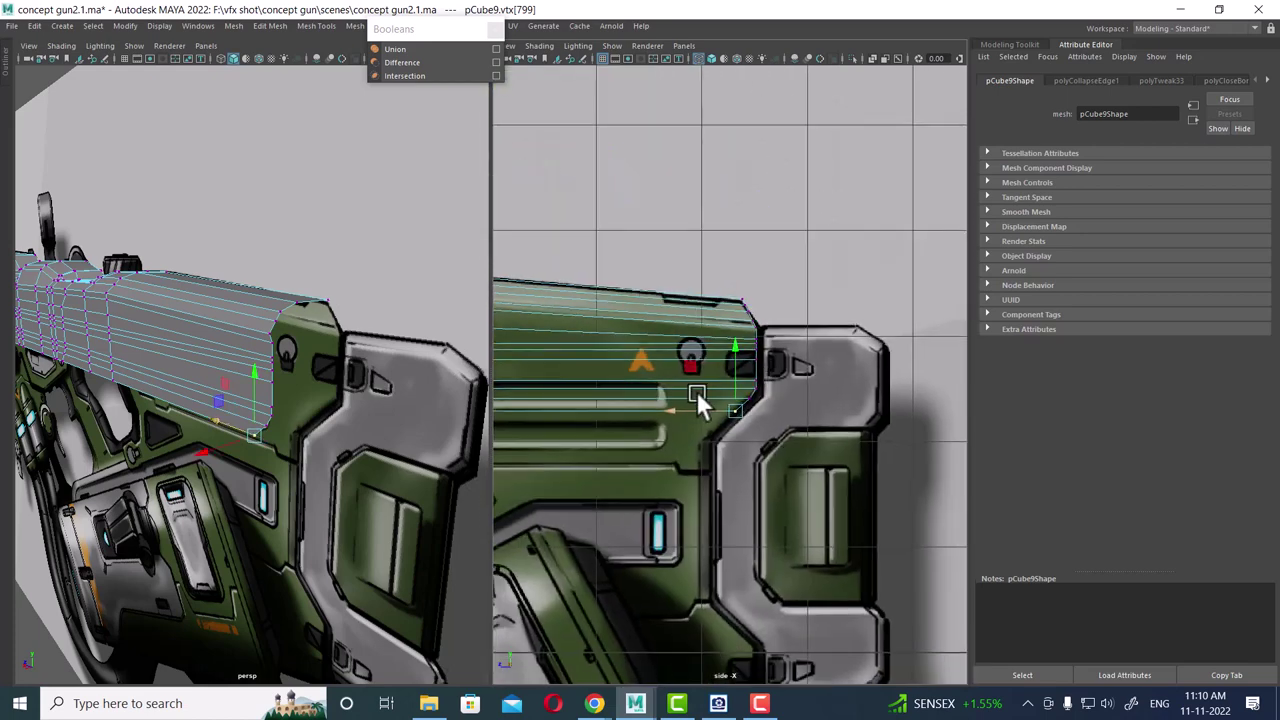
scroll(740, 324, down, 2)
scroll(778, 357, down, 2)
scroll(784, 362, down, 2)
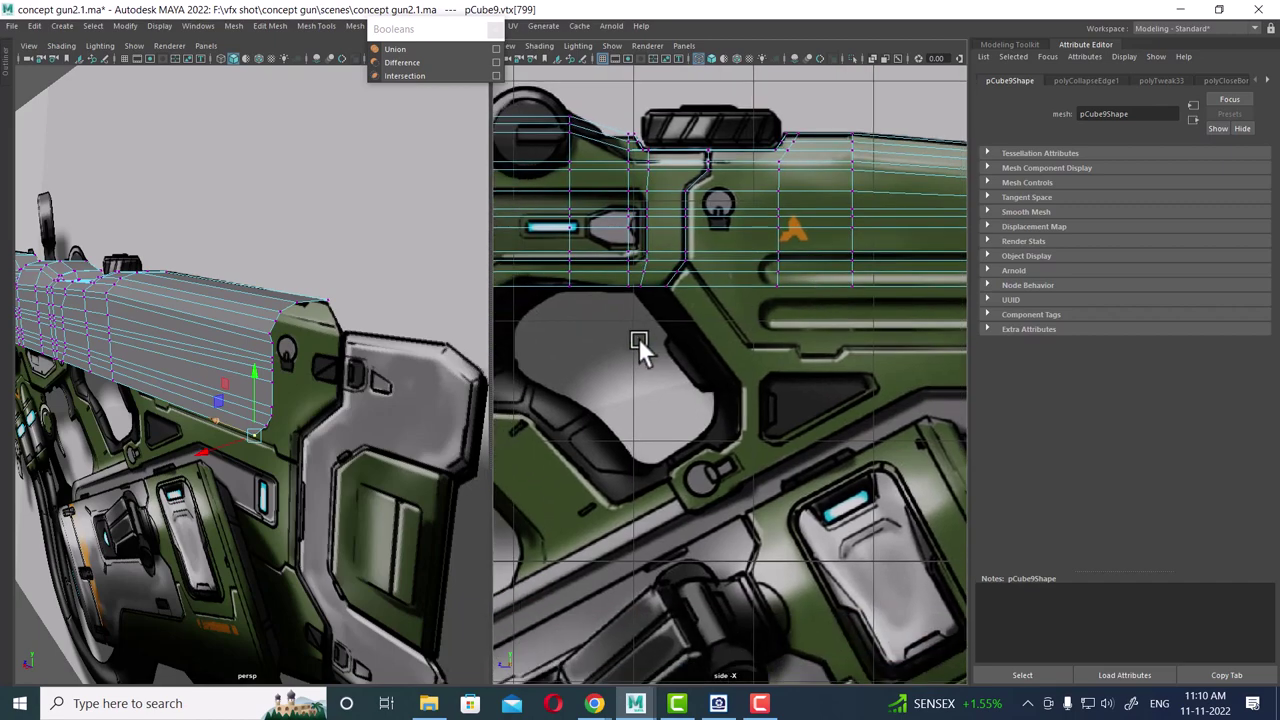
scroll(637, 349, up, 2)
alt+middle_drag(681, 377, 712, 374)
scroll(714, 371, down, 2)
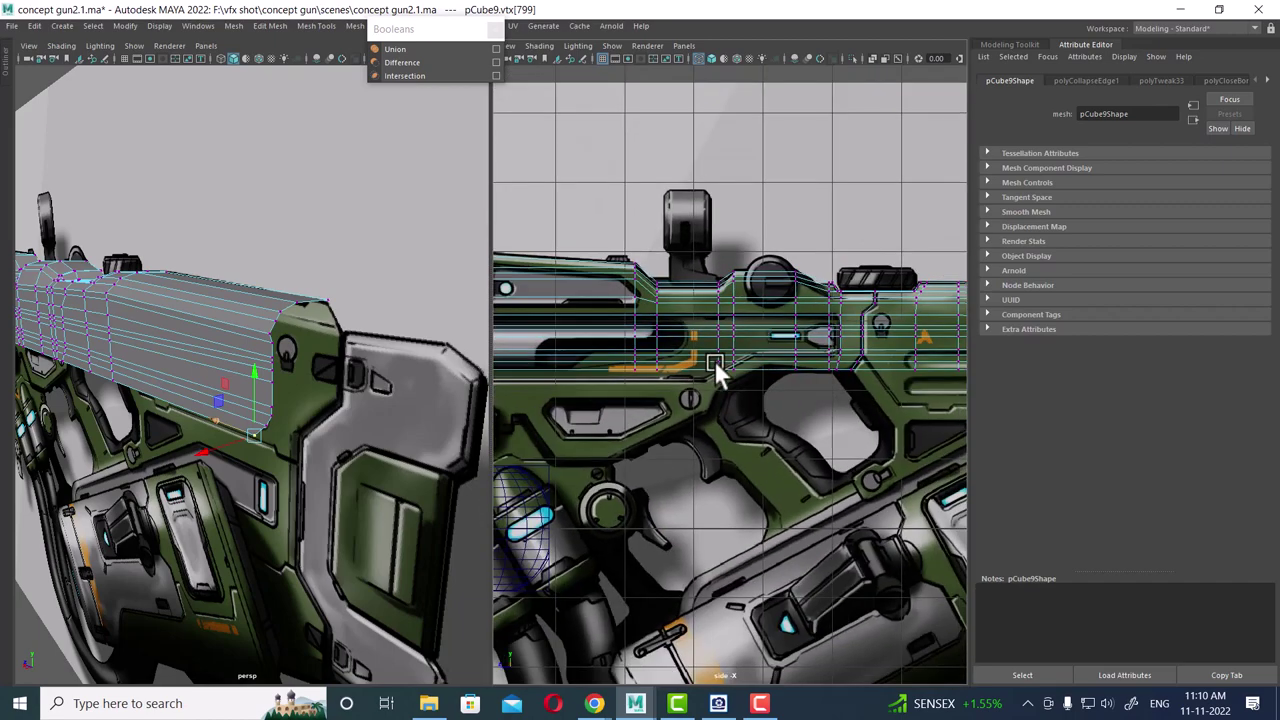
scroll(736, 357, up, 2)
scroll(833, 398, up, 2)
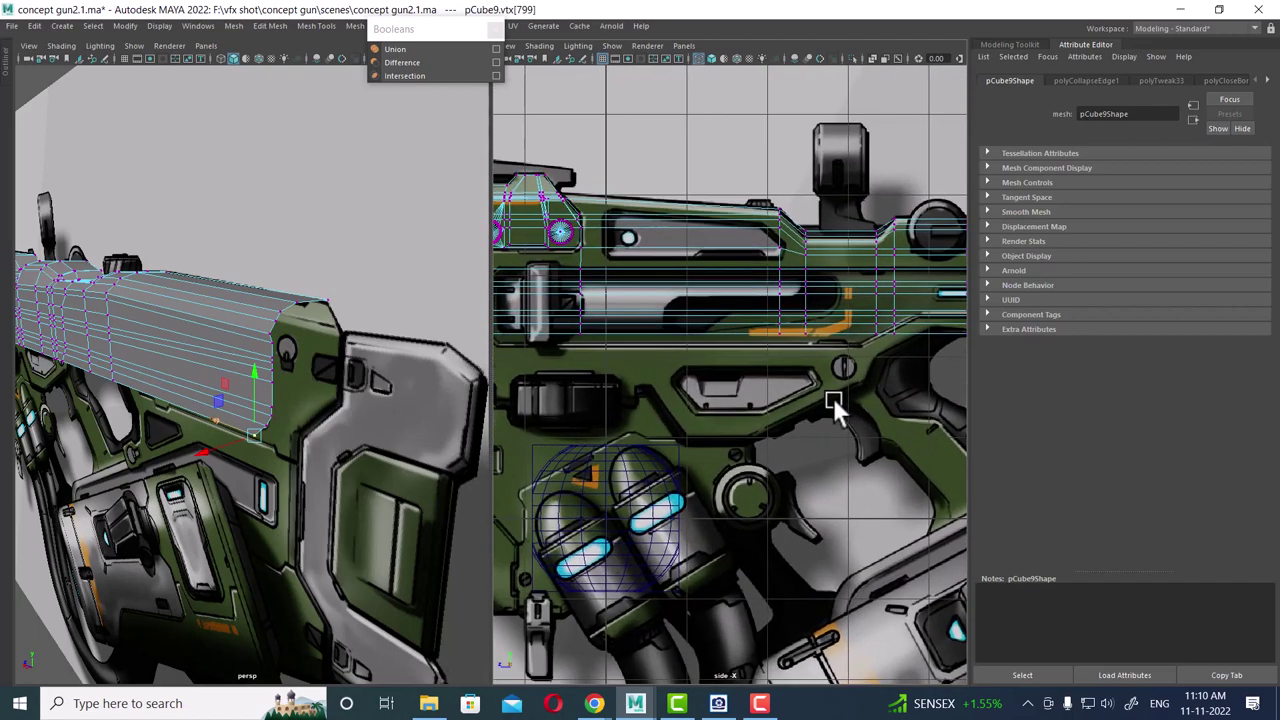
scroll(734, 389, up, 1)
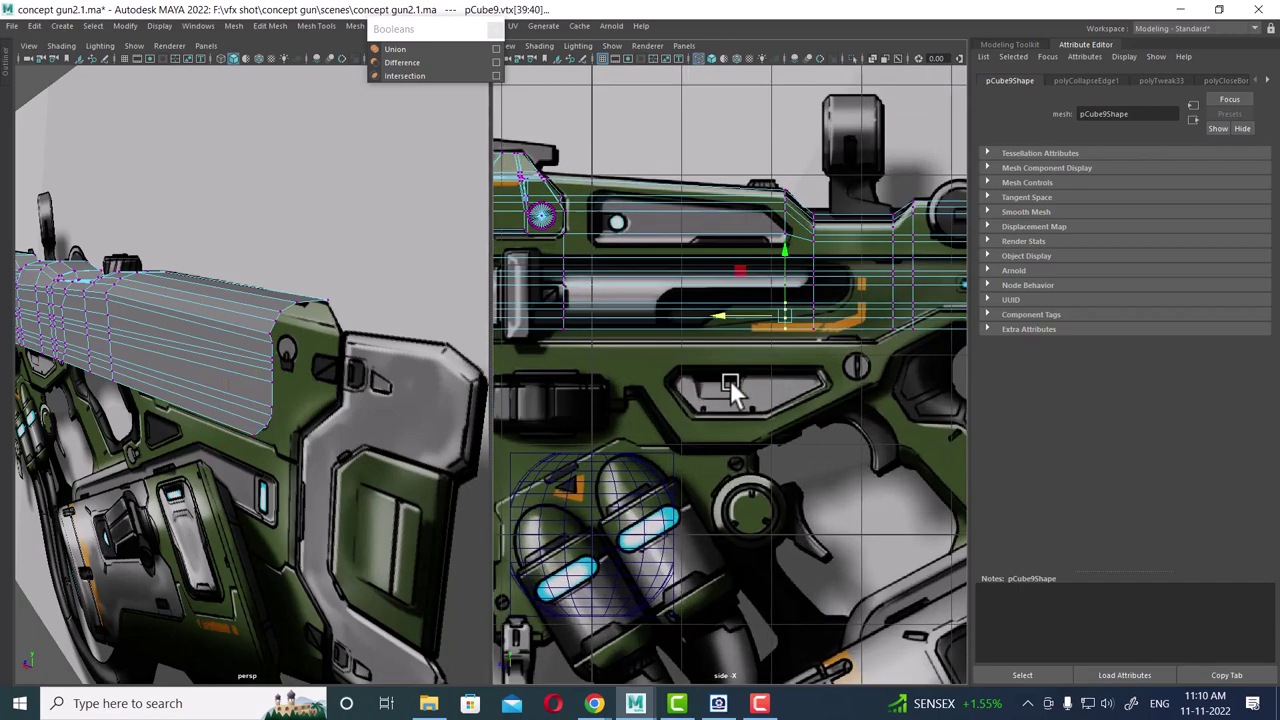
scroll(787, 394, up, 2)
scroll(784, 395, up, 1)
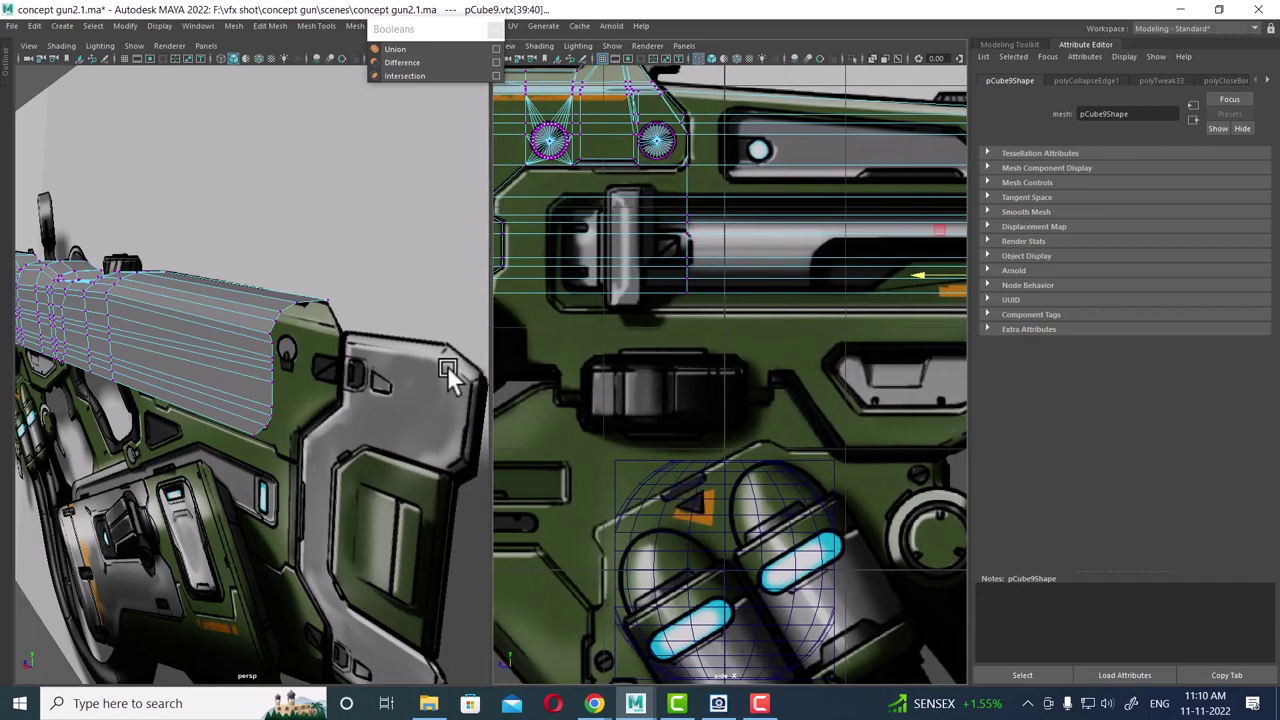
- Maximise the perspective view and orbit in close to the two round holes
alt+drag(224, 417, 200, 423)
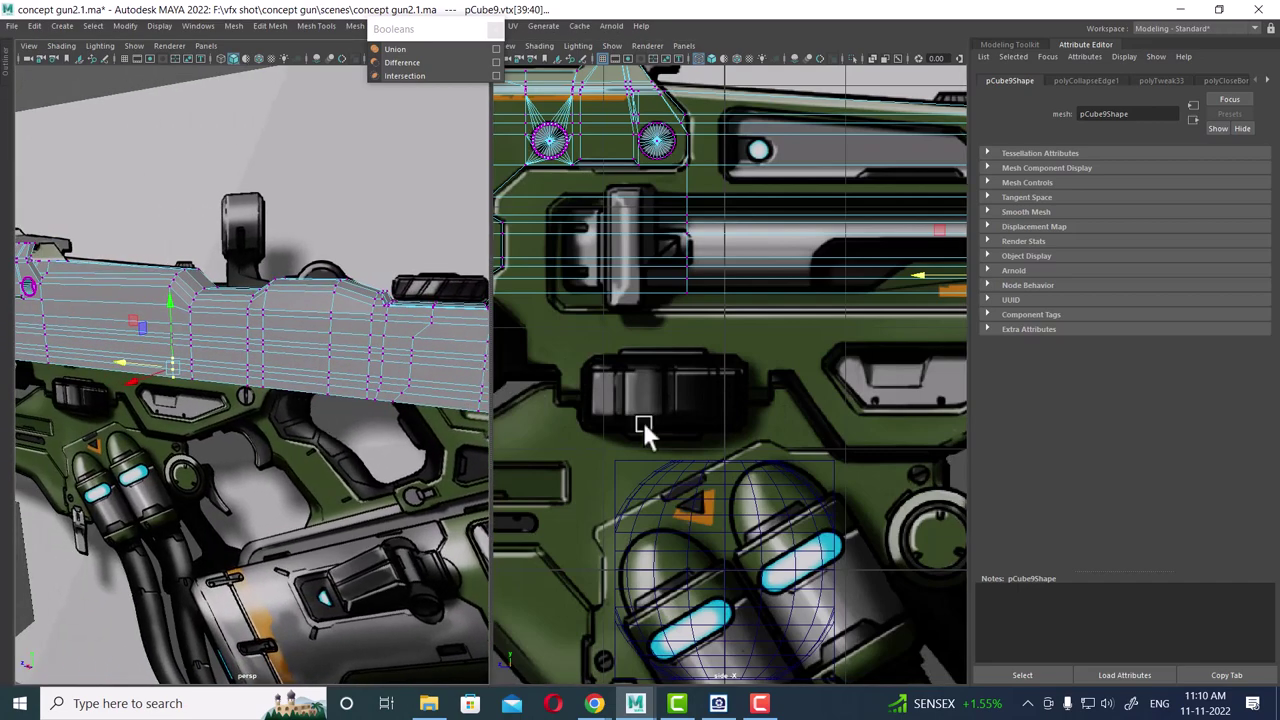
alt+middle_drag(642, 419, 858, 456)
alt+right_drag(858, 456, 847, 312)
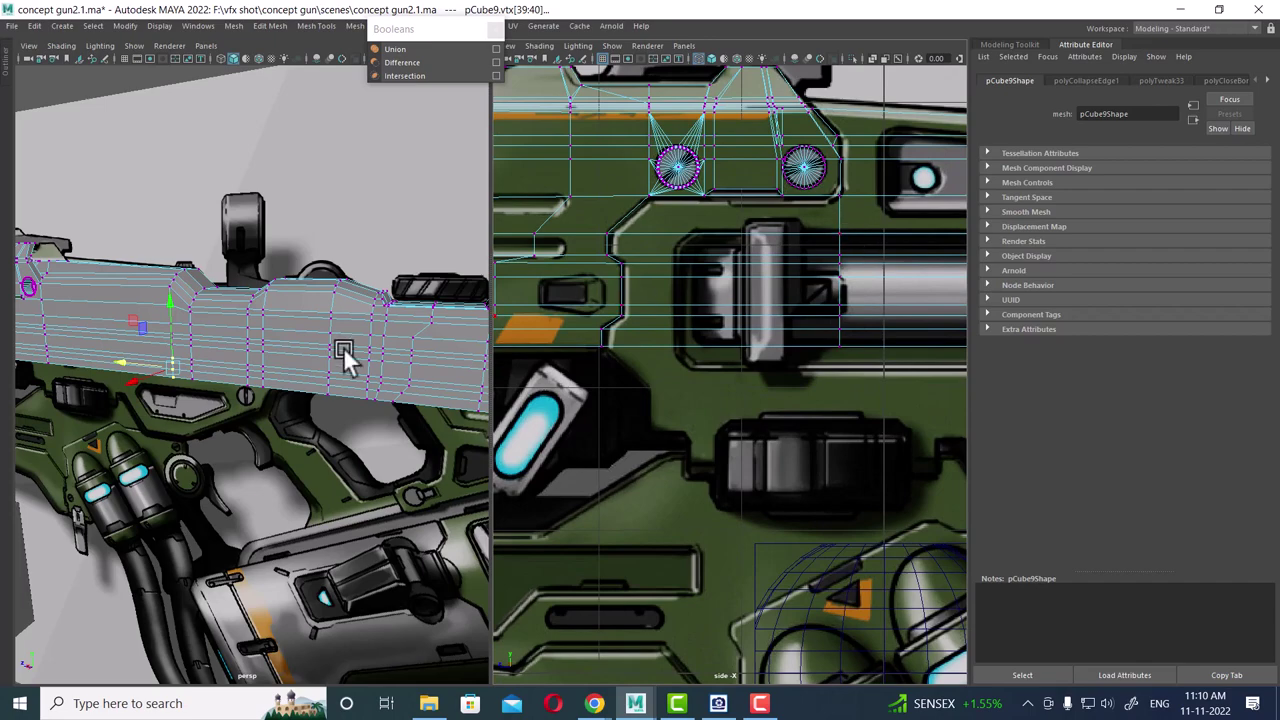
mouse_move(343, 352)
alt+mouse_down()
mouse_move(454, 398)
mouse_move(249, 364)
mouse_move(286, 385)
alt+mouse_up()
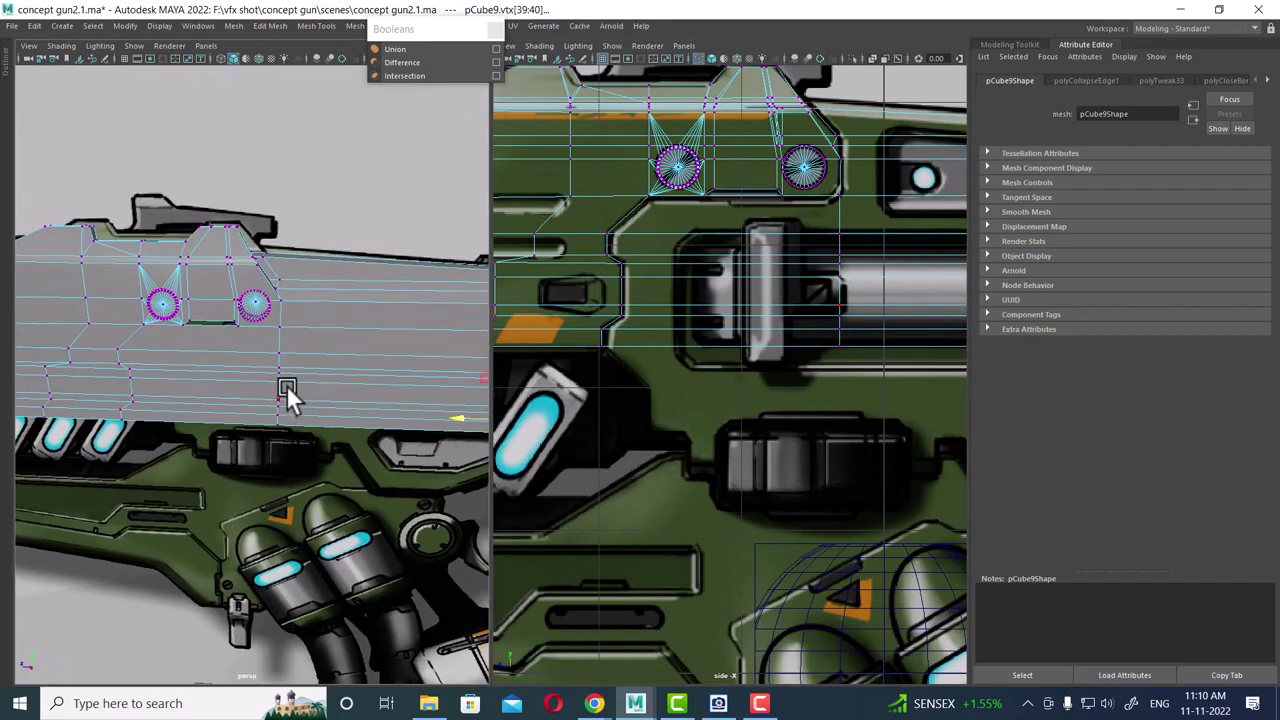
key(space)
mouse_move(356, 340)
alt+mouse_down()
mouse_move(486, 343)
mouse_move(451, 366)
mouse_move(492, 457)
mouse_move(523, 282)
mouse_move(533, 326)
alt+mouse_up()
- Delete the vertical and top edges around the slot between the round holes
right_drag(514, 262, 545, 194)
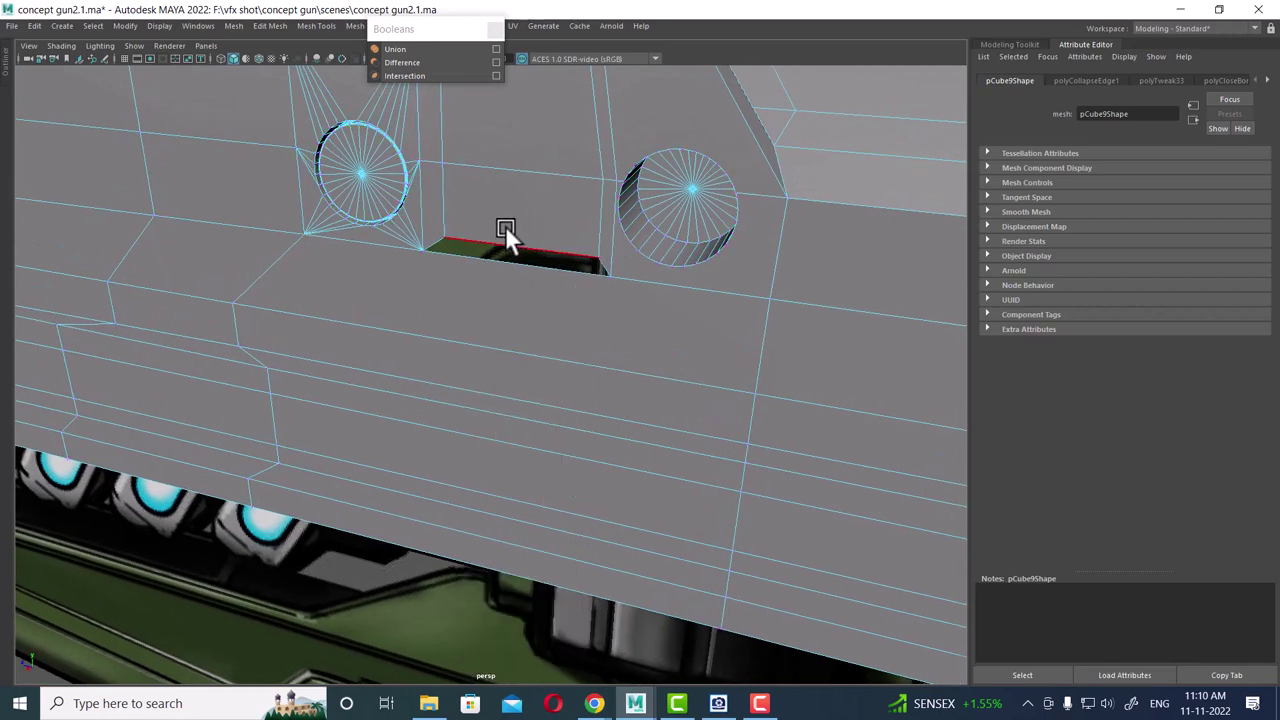
click(496, 234)
mouse_move(523, 183)
alt+mouse_down()
mouse_move(512, 227)
mouse_move(446, 212)
mouse_move(457, 448)
alt+mouse_up()
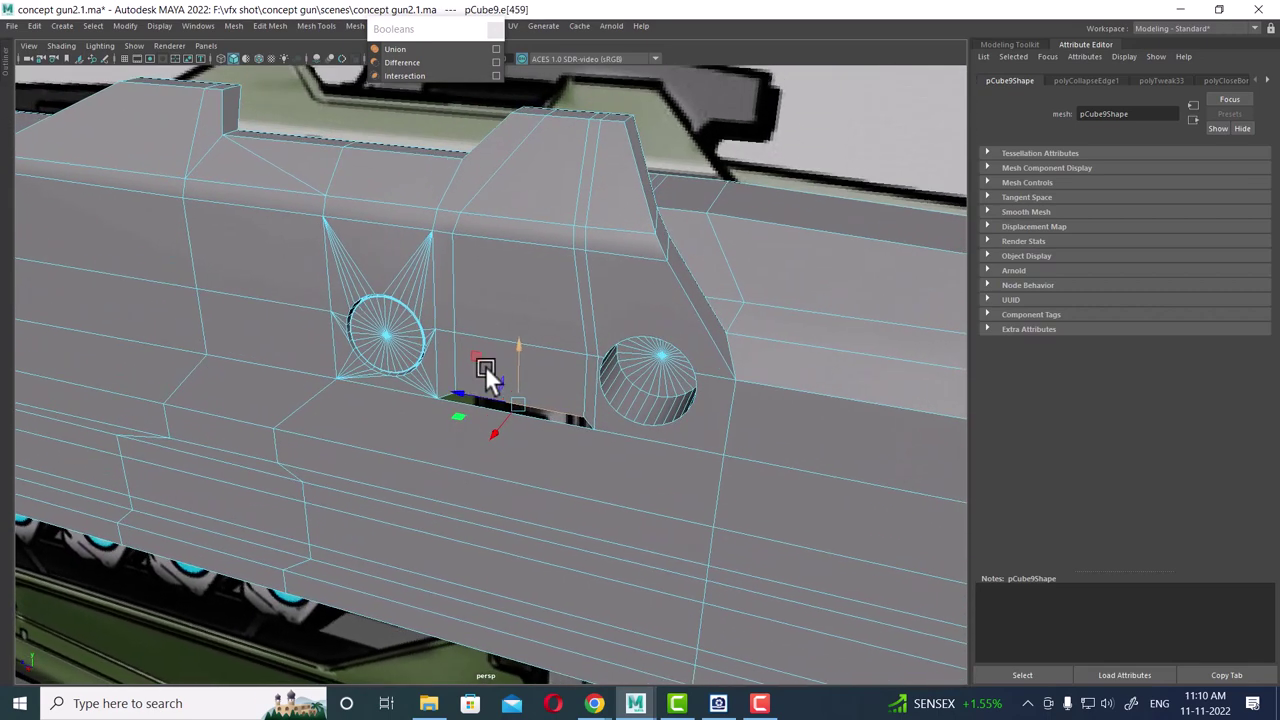
click(576, 277)
shift+right_drag(598, 238, 520, 212)
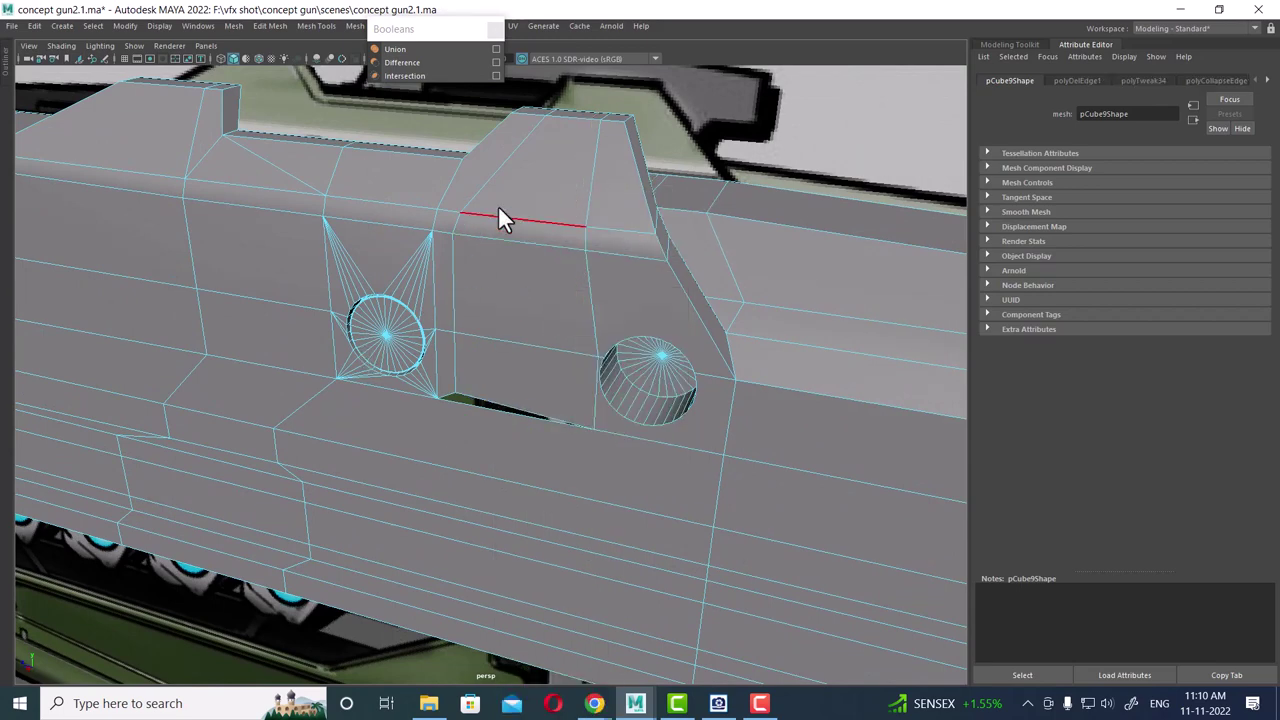
click(490, 179)
shift+right_drag(600, 245, 525, 220)
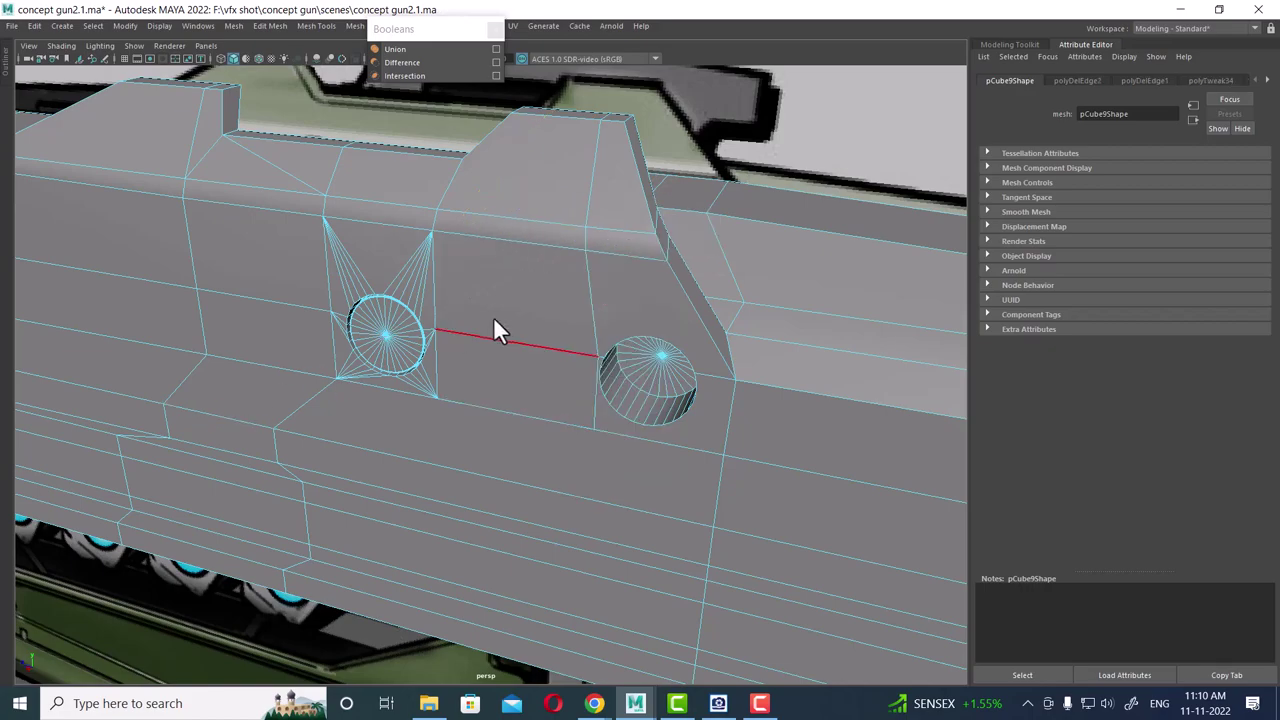
- Orbit toward the trigger area and select the long horizontal edge on the body's side
mouse_move(535, 398)
alt+mouse_down()
mouse_move(511, 404)
mouse_move(517, 359)
mouse_move(626, 433)
mouse_move(548, 262)
mouse_move(580, 417)
mouse_move(557, 360)
mouse_move(526, 371)
mouse_move(581, 330)
mouse_move(397, 371)
mouse_move(429, 357)
mouse_move(549, 360)
mouse_move(593, 306)
mouse_move(591, 394)
alt+mouse_up()
mouse_move(517, 363)
alt+mouse_down()
mouse_move(460, 337)
mouse_move(635, 322)
mouse_move(650, 333)
alt+mouse_up()
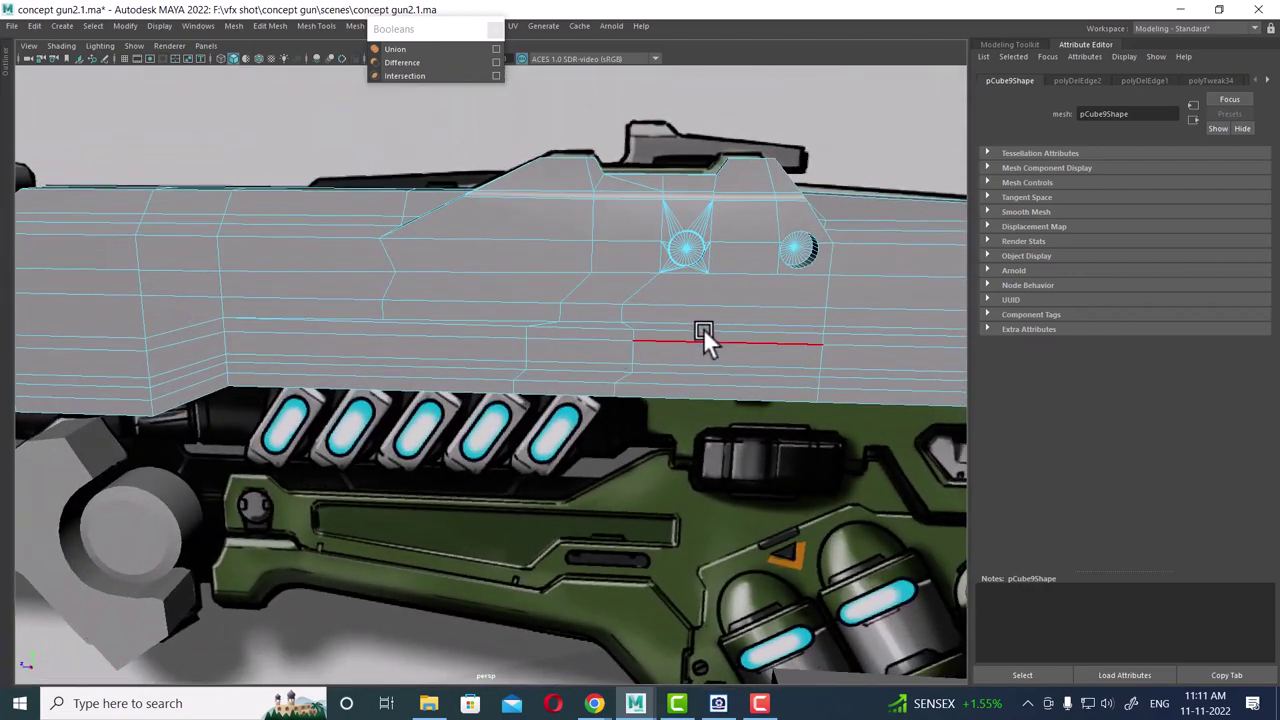
mouse_move(760, 322)
alt+mouse_down()
mouse_move(400, 297)
mouse_move(391, 314)
mouse_move(12, 305)
mouse_move(723, 306)
alt+mouse_up()
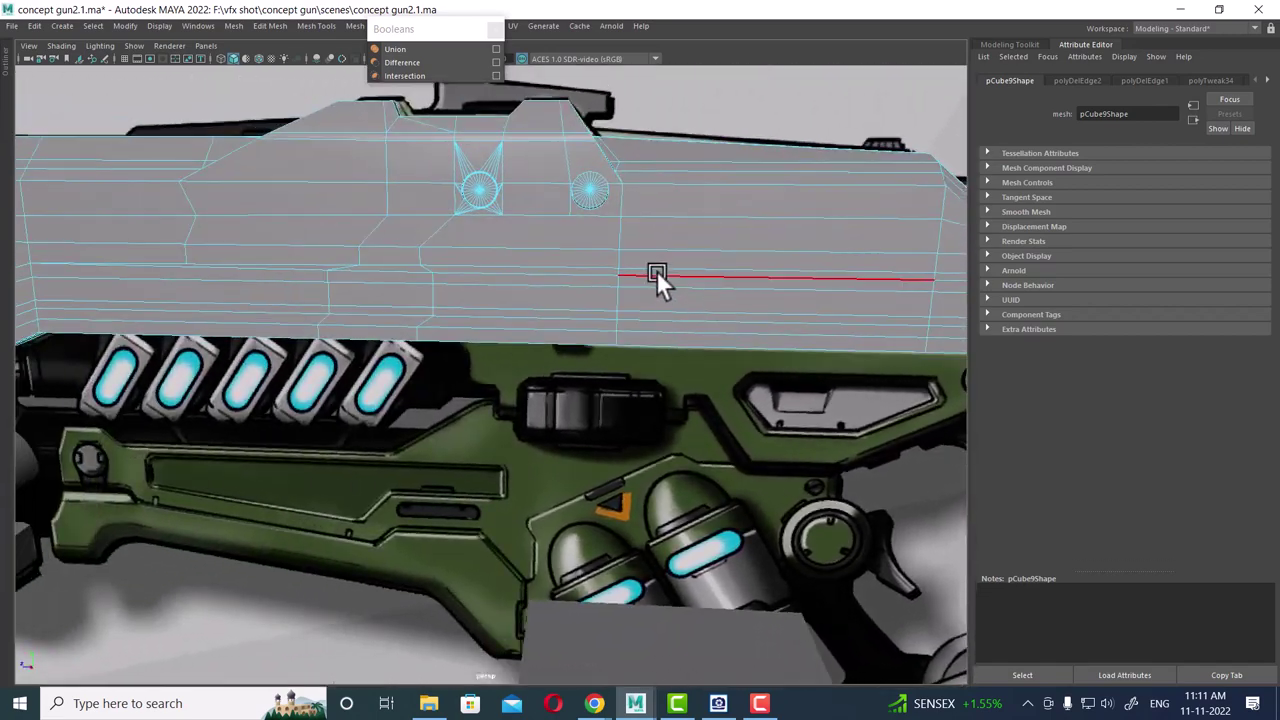
click(620, 274)
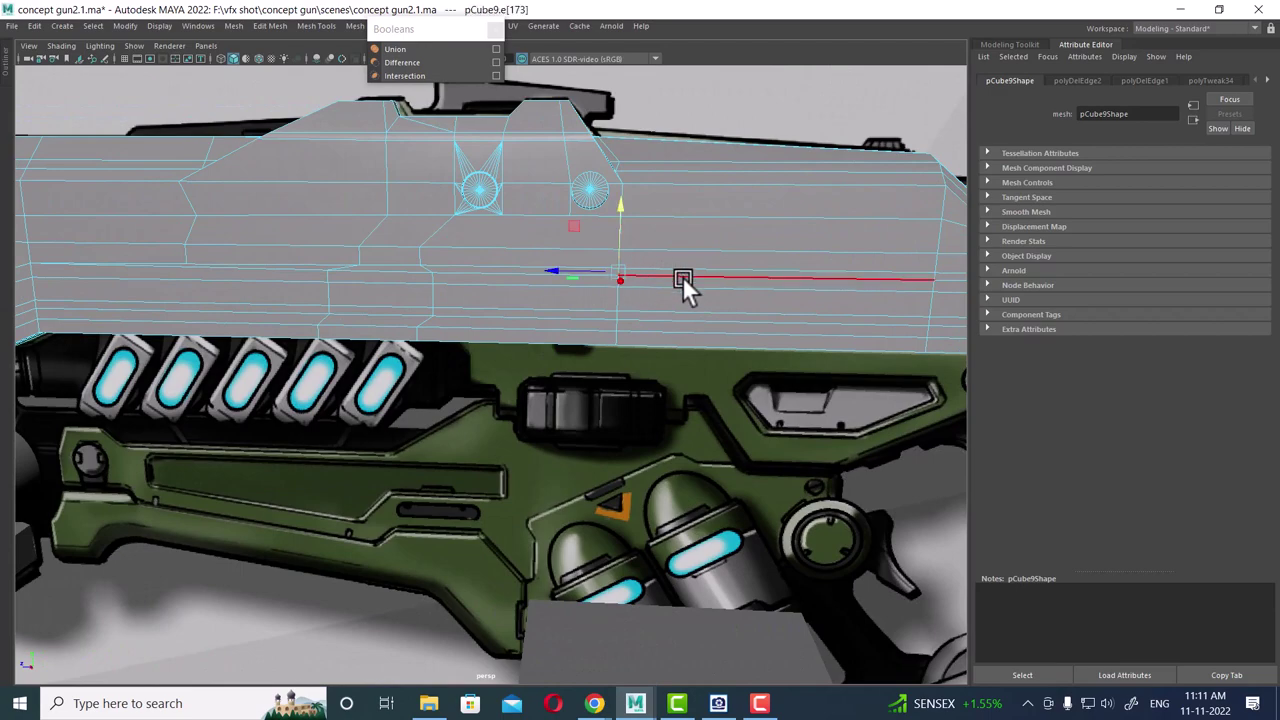
scroll(680, 270, down, 3)
alt+drag(591, 261, 320, 241)
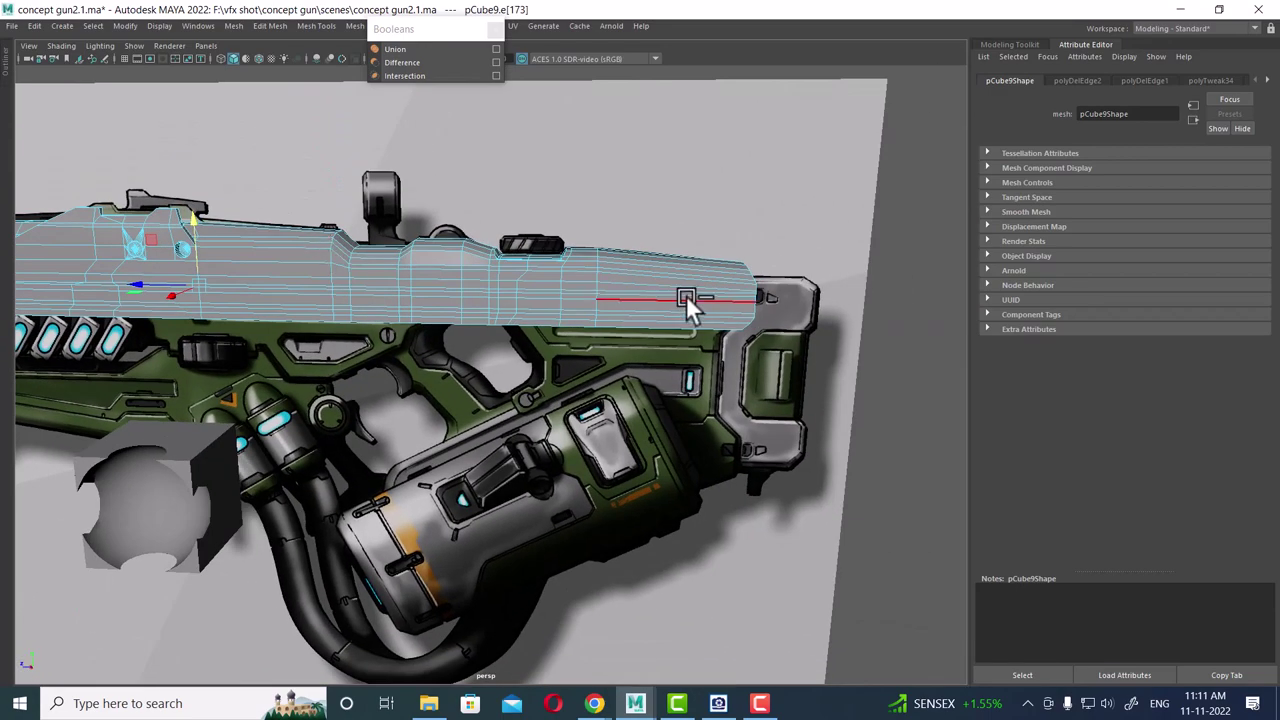
- Collapse the selected edge ring on pCube9's body
ctrl+right_click(590, 314)
click(500, 293)
scroll(462, 293, up, 5)
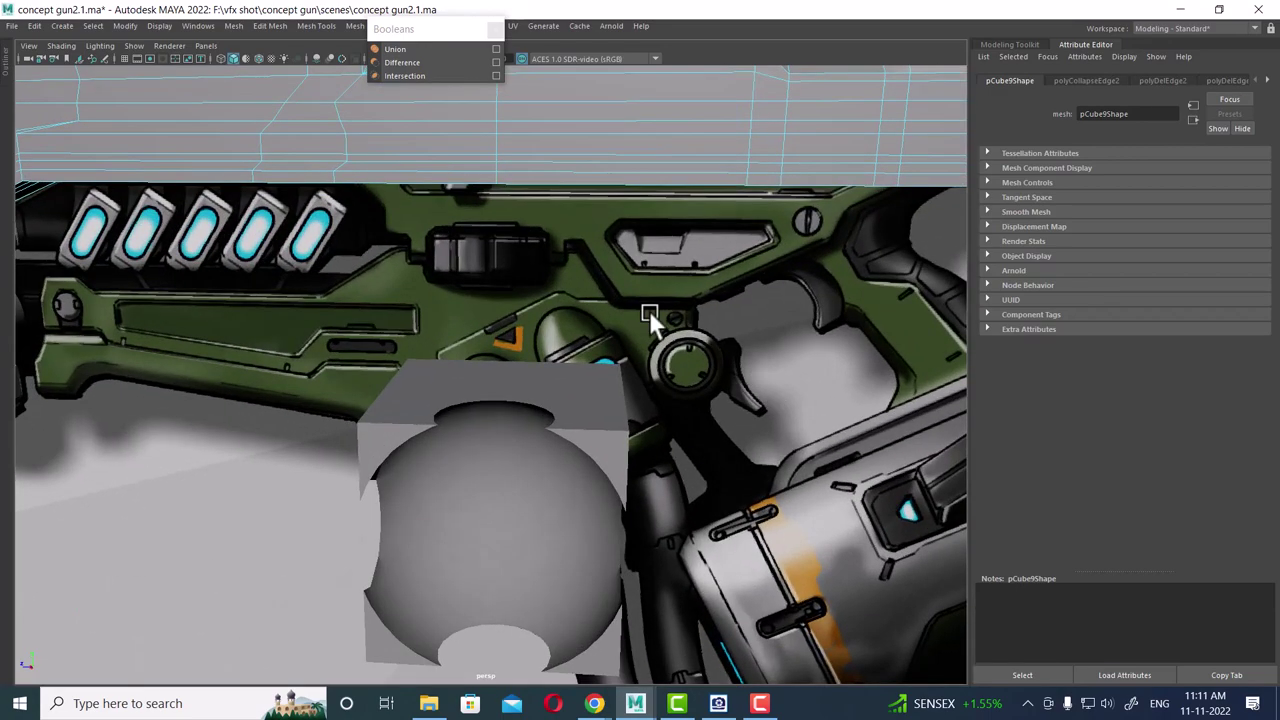
mouse_move(649, 310)
alt+mouse_down()
mouse_move(598, 384)
mouse_move(528, 349)
mouse_move(414, 357)
mouse_move(871, 385)
alt+mouse_up()
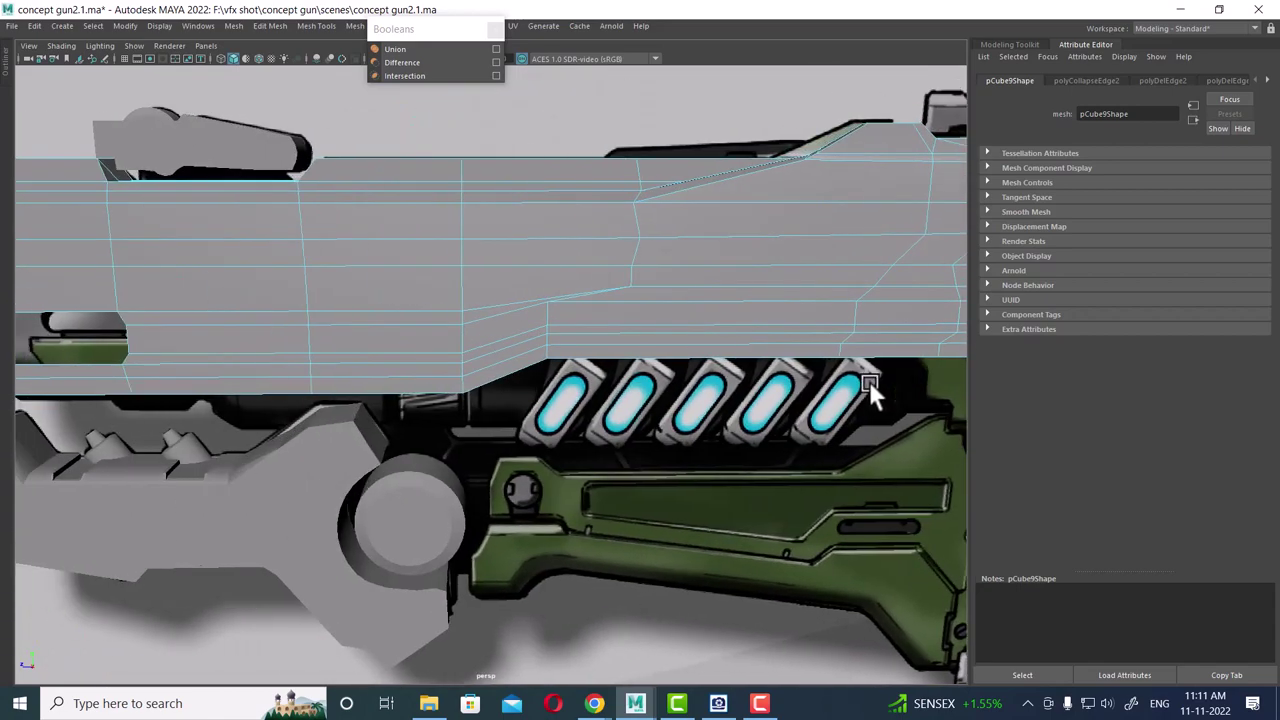
mouse_move(551, 356)
alt+mouse_down()
mouse_move(576, 368)
mouse_move(412, 349)
alt+mouse_up()
scroll(415, 349, up, 2)
scroll(814, 328, down, 3)
mouse_move(814, 328)
alt+mouse_down()
mouse_move(786, 307)
mouse_move(706, 347)
alt+mouse_up()
- Merge two pairs of nearby vertices on the top of the mesh
click(694, 289)
shift+right_drag(749, 251, 749, 277)
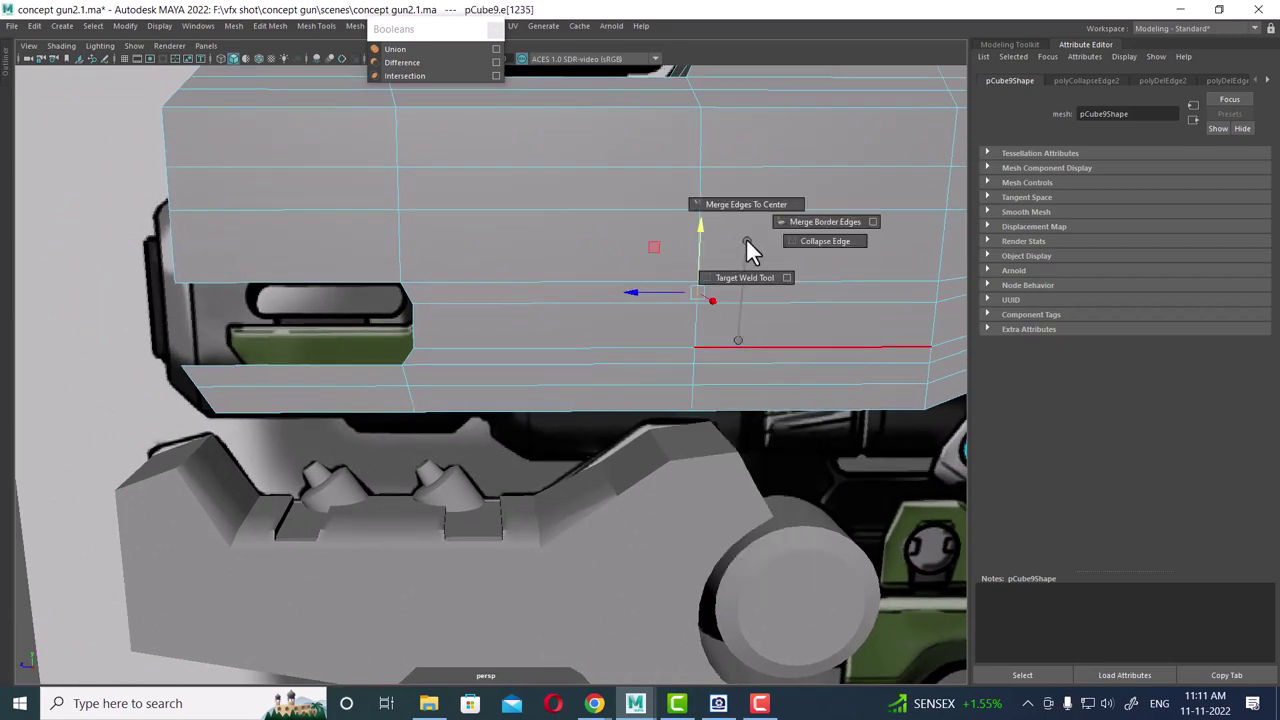
click(694, 353)
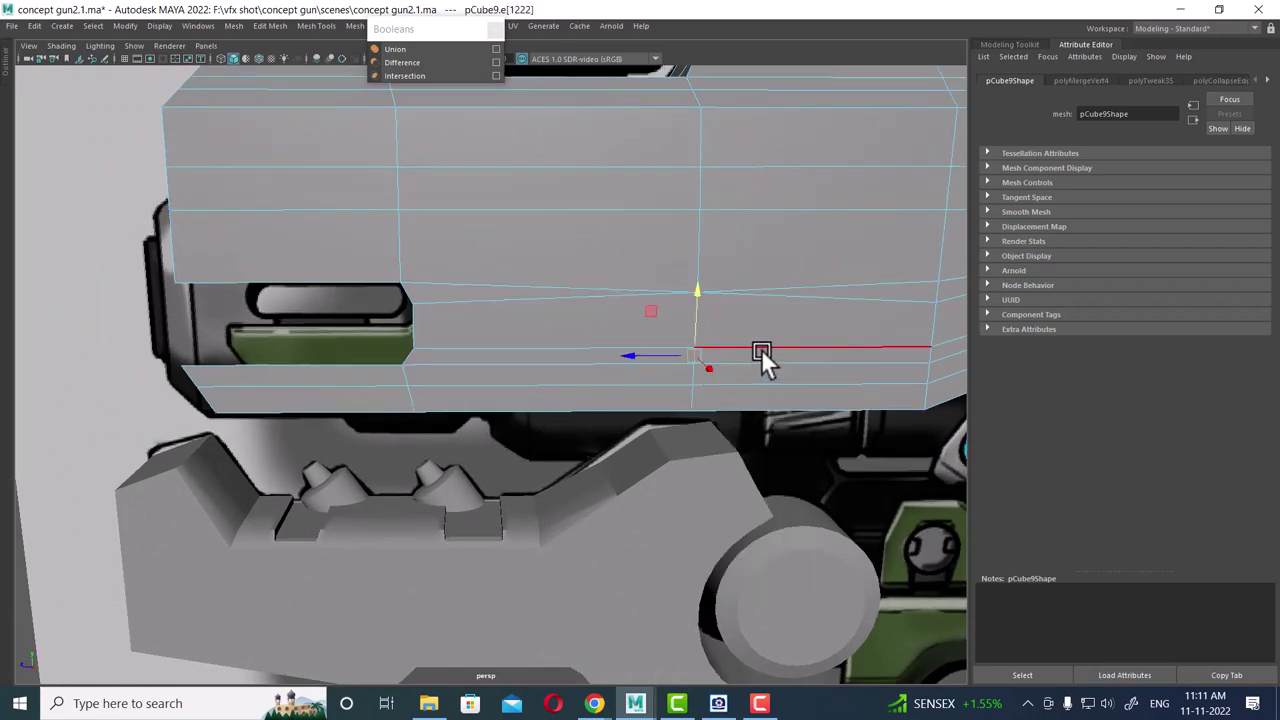
shift+right_drag(761, 349, 762, 209)
- Collapse the selected edge ring on the rear stock section
mouse_move(830, 314)
alt+middle_down()
mouse_move(732, 341)
mouse_move(582, 332)
mouse_move(456, 301)
mouse_move(466, 315)
mouse_move(526, 294)
mouse_move(430, 323)
alt+middle_up()
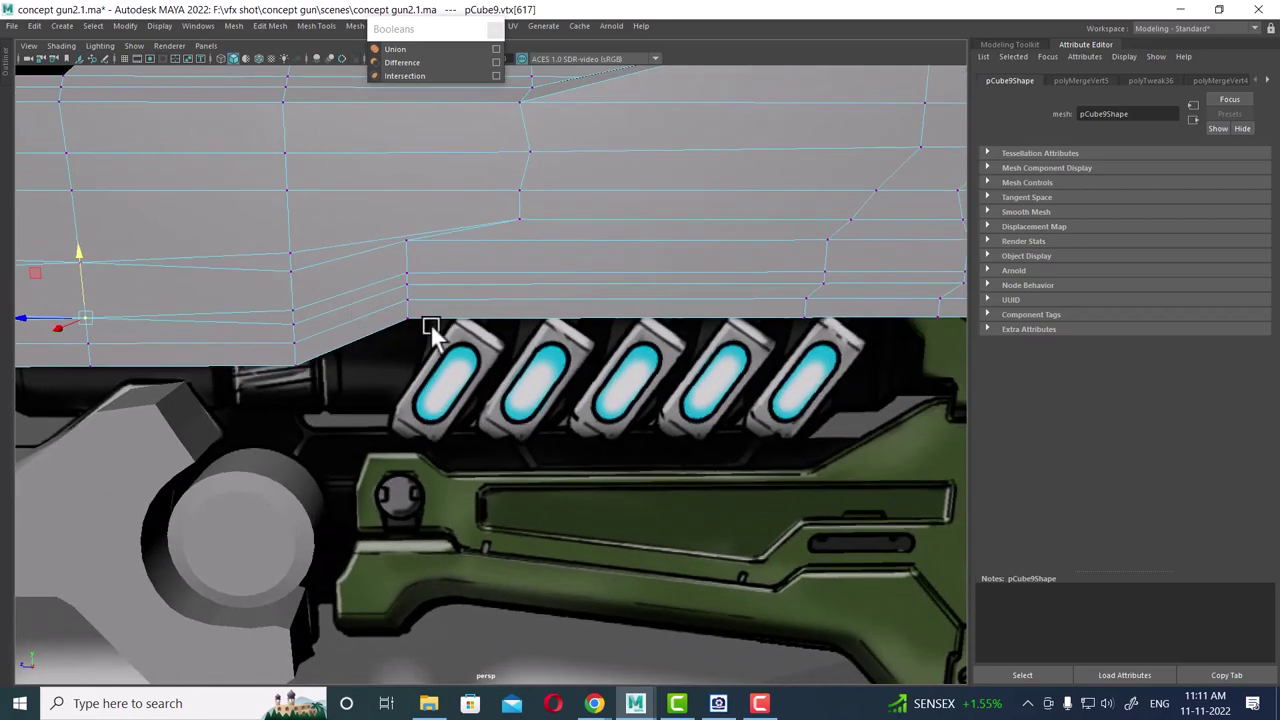
alt+middle_drag(704, 304, 149, 294)
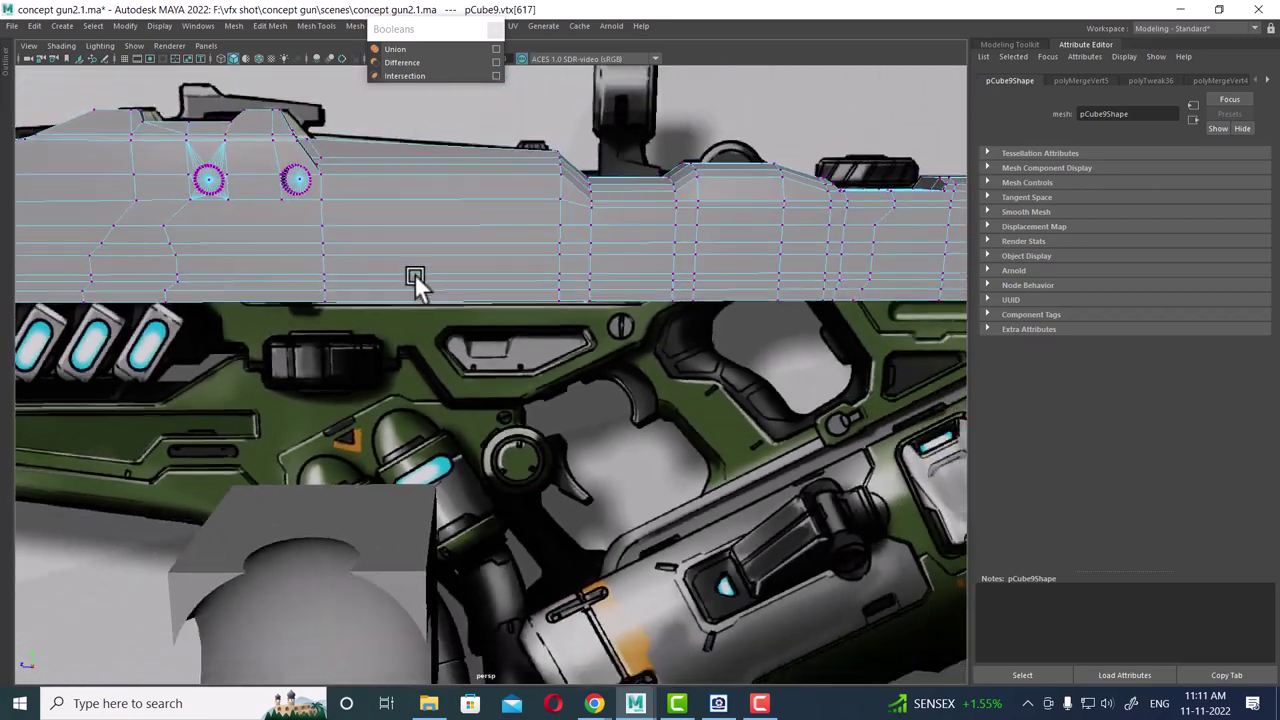
mouse_move(414, 277)
alt+middle_down()
mouse_move(113, 270)
mouse_move(664, 253)
alt+middle_up()
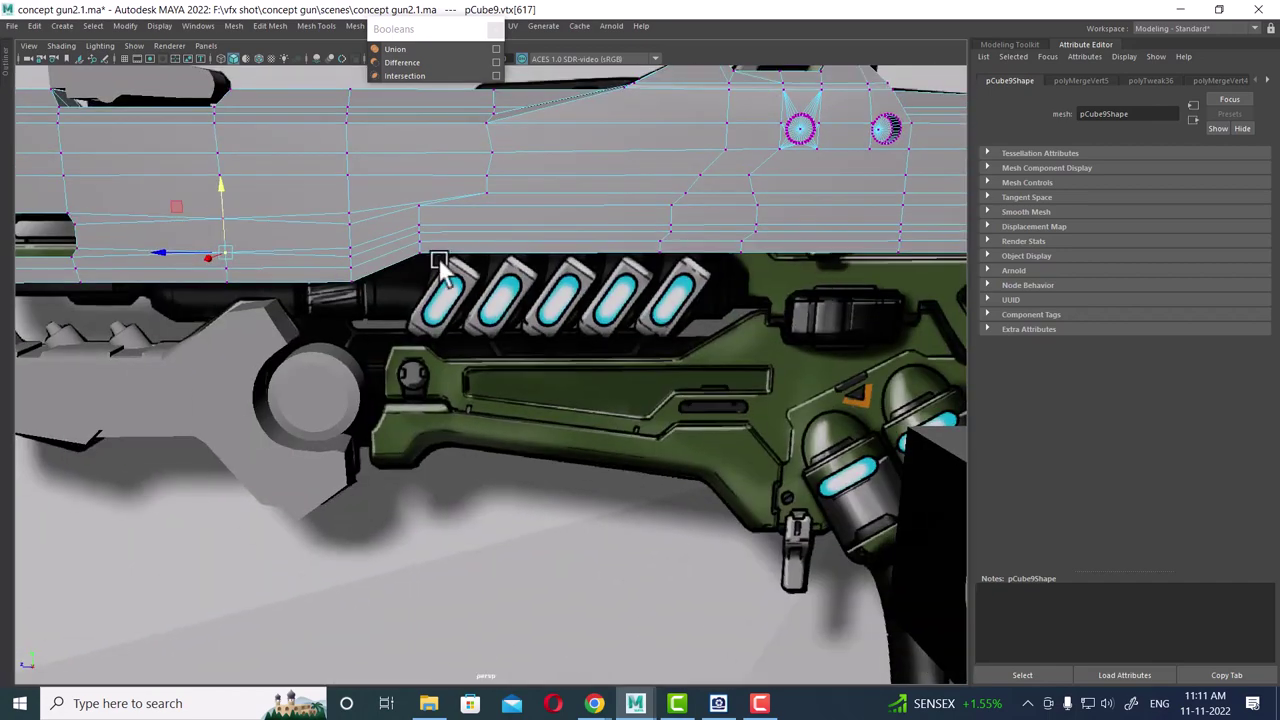
alt+right_drag(437, 266, 760, 434)
mouse_move(720, 281)
right_down()
mouse_move(724, 240)
mouse_move(685, 259)
right_up()
click(774, 223)
click(565, 232)
click(660, 282)
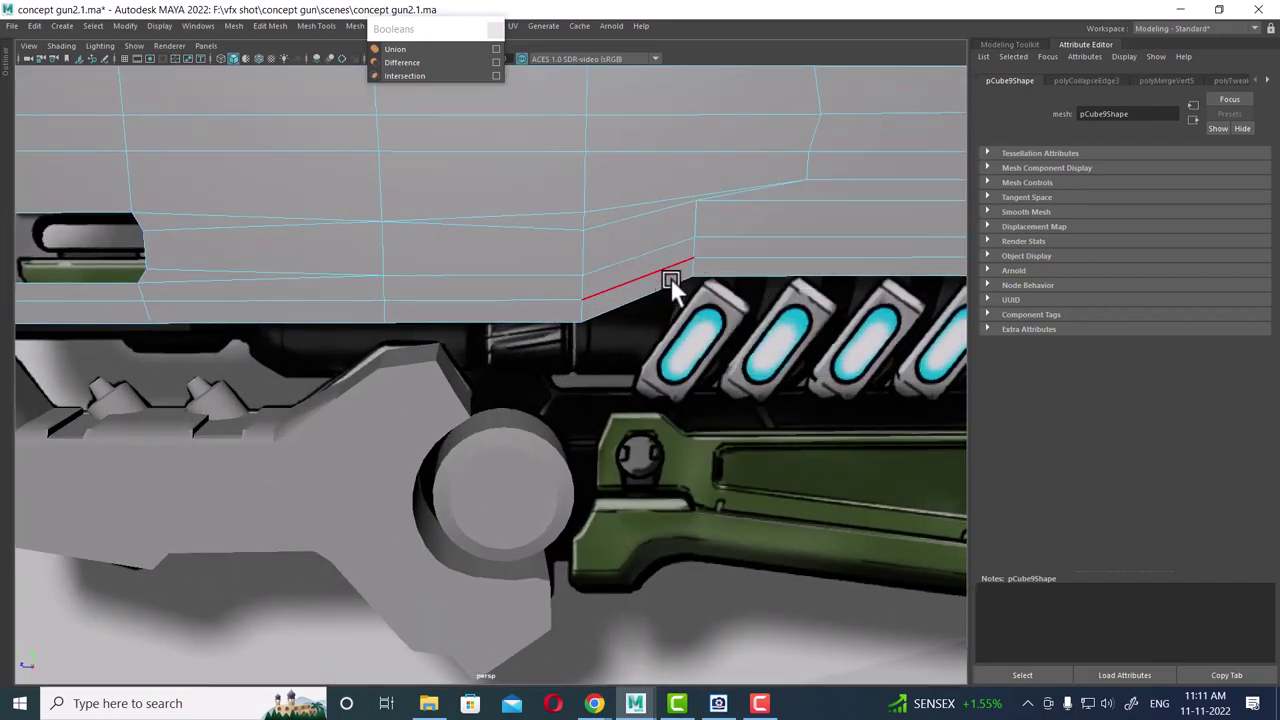
alt+middle_drag(671, 280, 610, 262)
- Select the long edge above the capsule lights and the vertex at its end
shift+right_drag(610, 262, 578, 282)
click(531, 256)
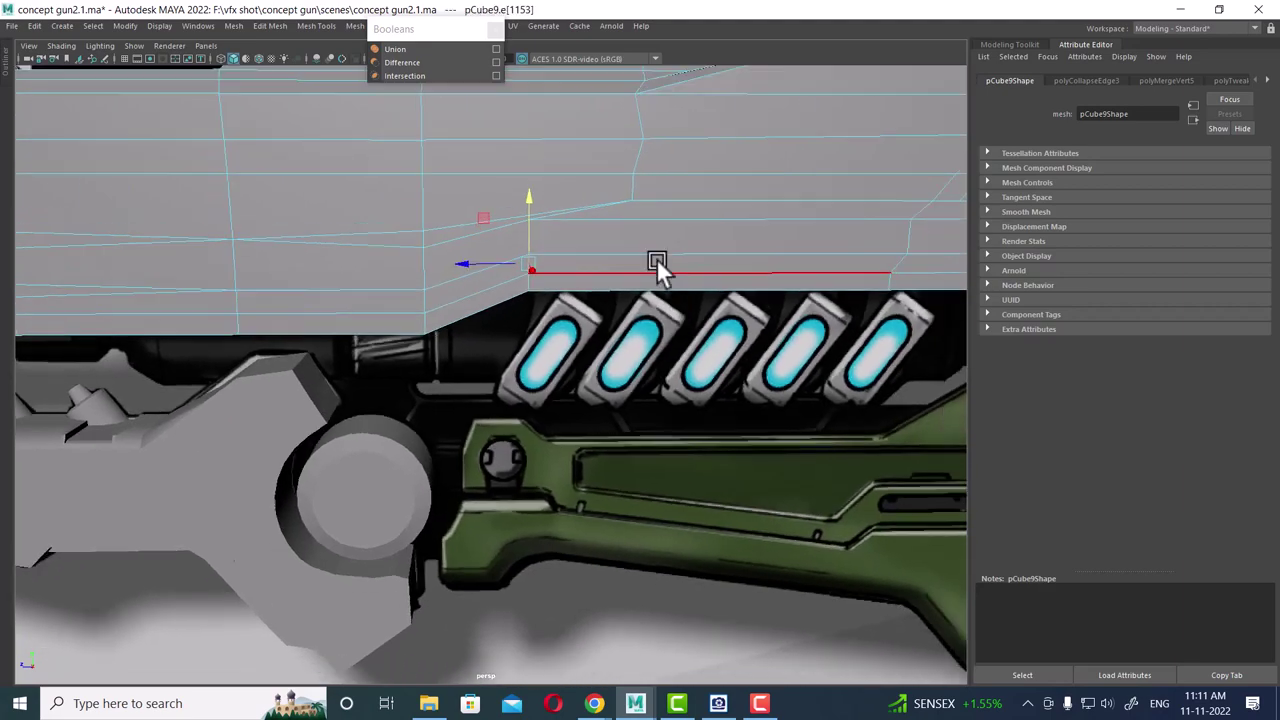
alt+right_drag(657, 263, 446, 331)
mouse_move(669, 315)
alt+middle_down()
mouse_move(578, 280)
mouse_move(190, 298)
alt+middle_up()
alt+middle_drag(322, 314, 651, 329)
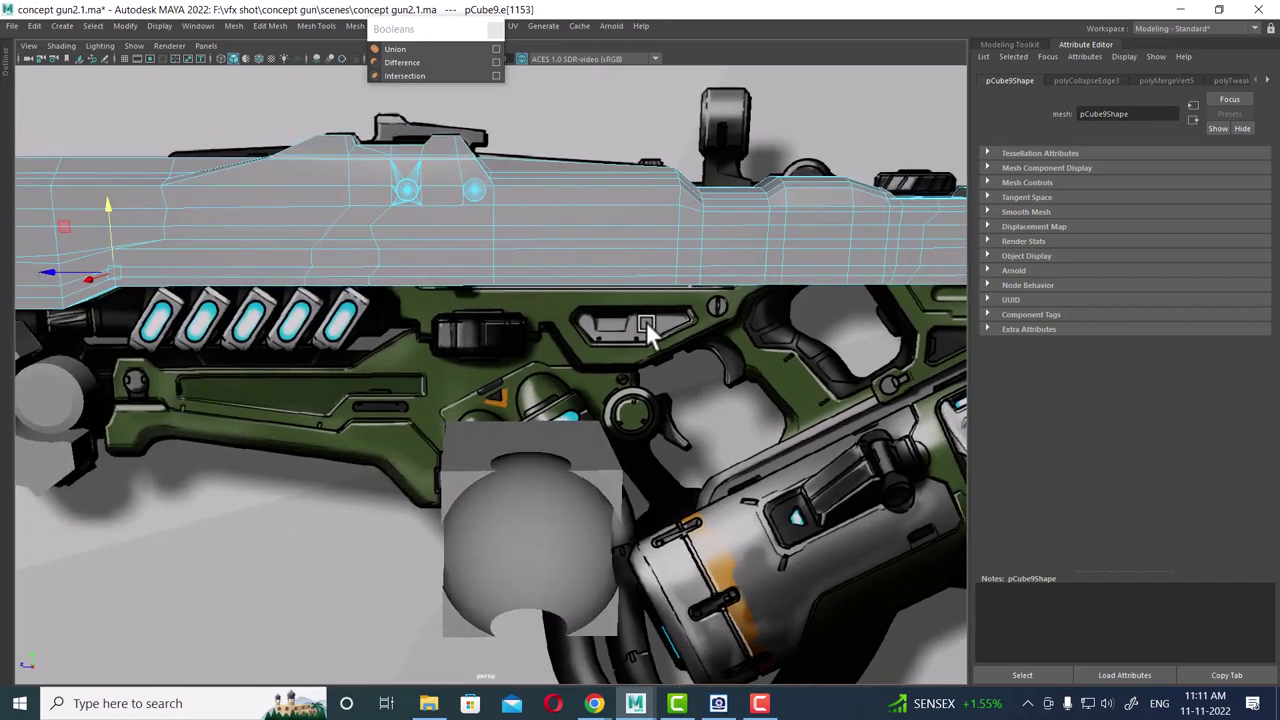
scroll(343, 306, up, 3)
scroll(346, 326, up, 2)
alt+middle_drag(346, 326, 570, 350)
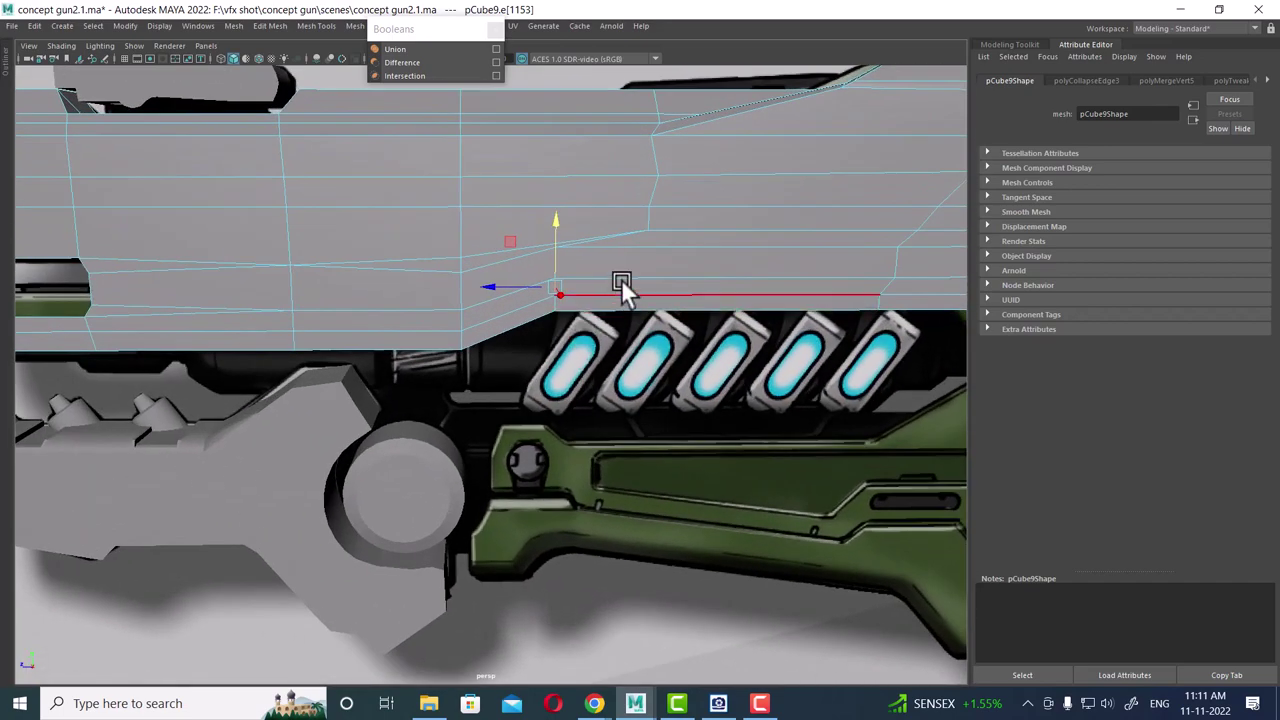
right_drag(621, 279, 612, 186)
click(585, 298)
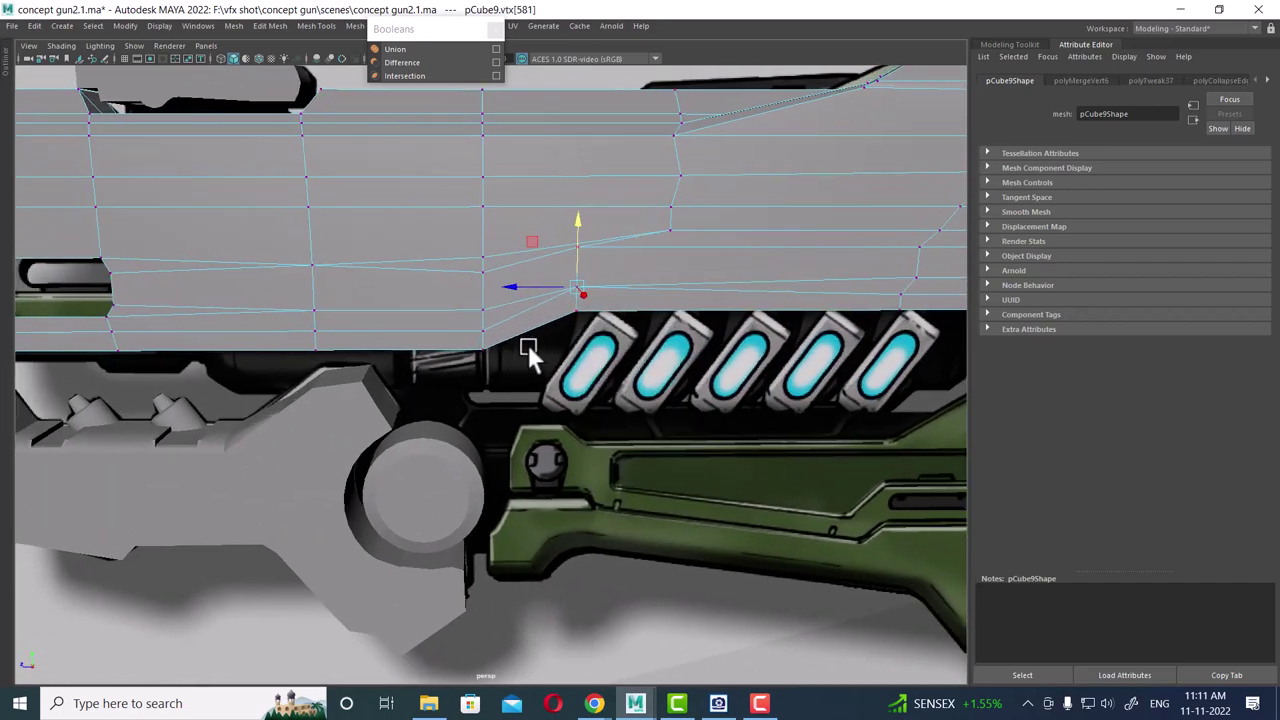
alt+middle_drag(526, 351, 609, 343)
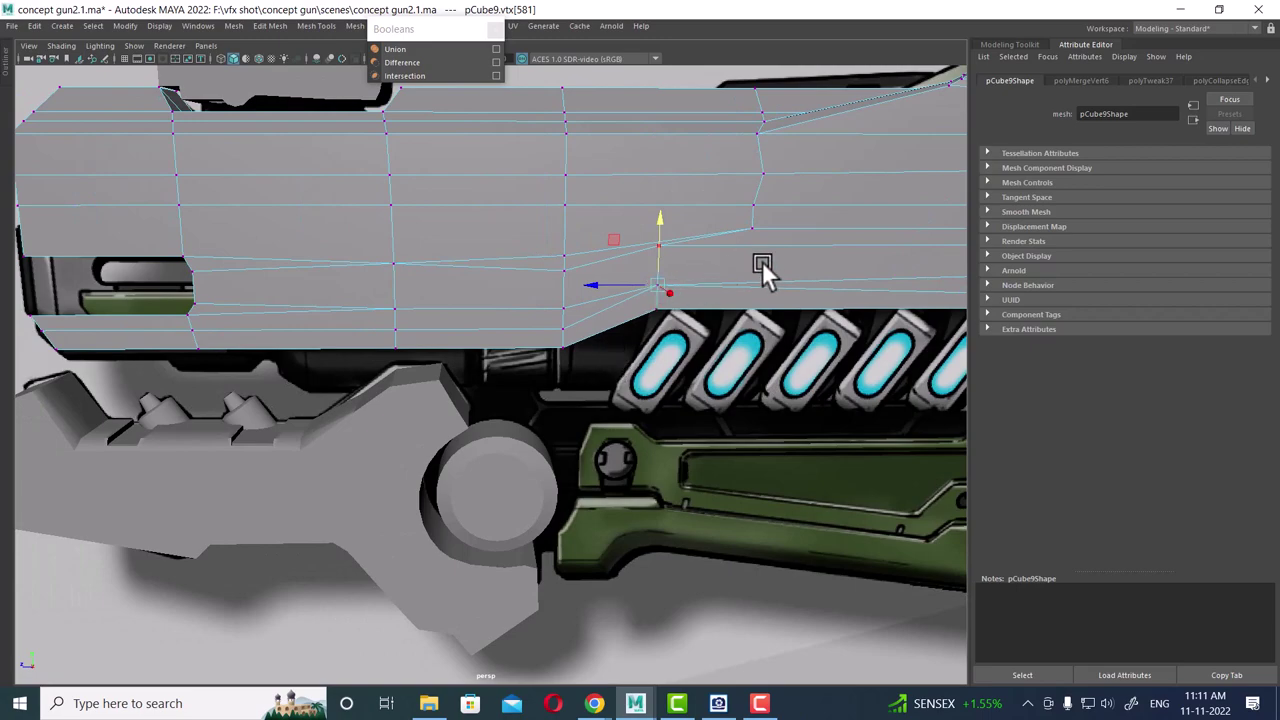
mouse_move(762, 261)
alt+middle_down()
mouse_move(524, 281)
mouse_move(433, 266)
alt+middle_up()
alt+middle_drag(690, 273, 503, 334)
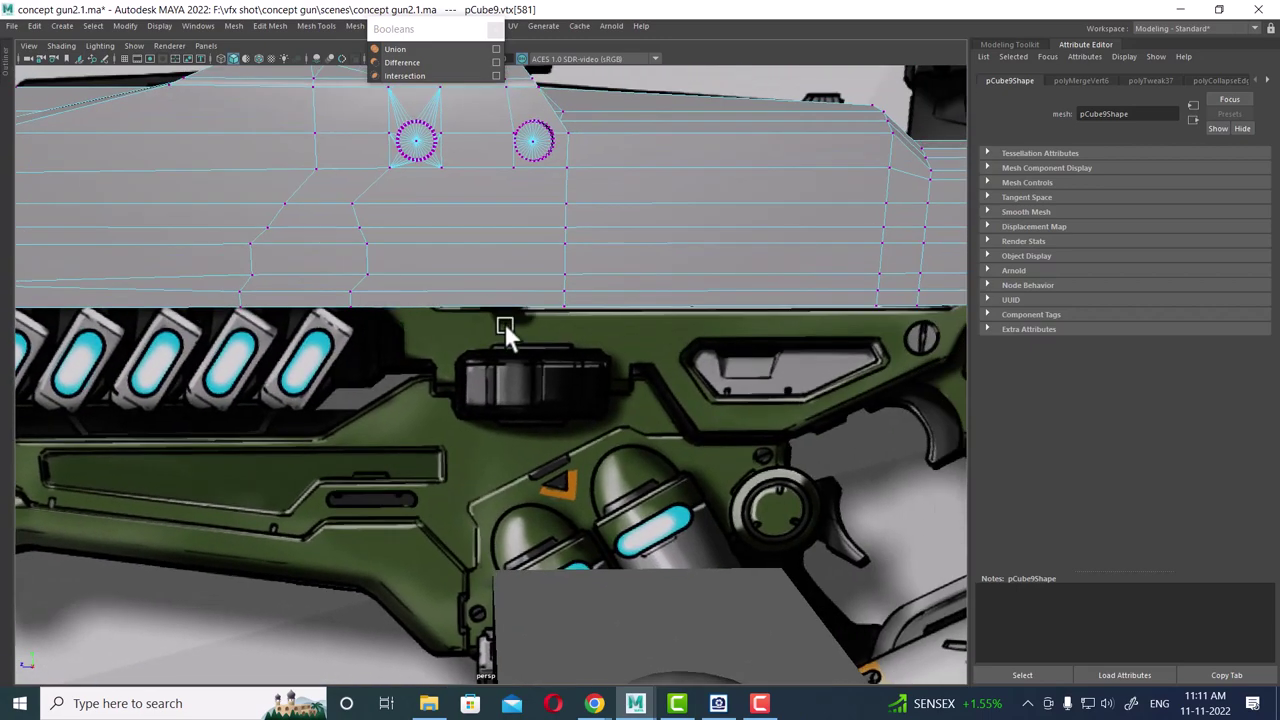
- Select the bottom-row edge ring and switch to a two-pane Persp/Side layout
key(F10)
alt+middle_drag(700, 274, 558, 307)
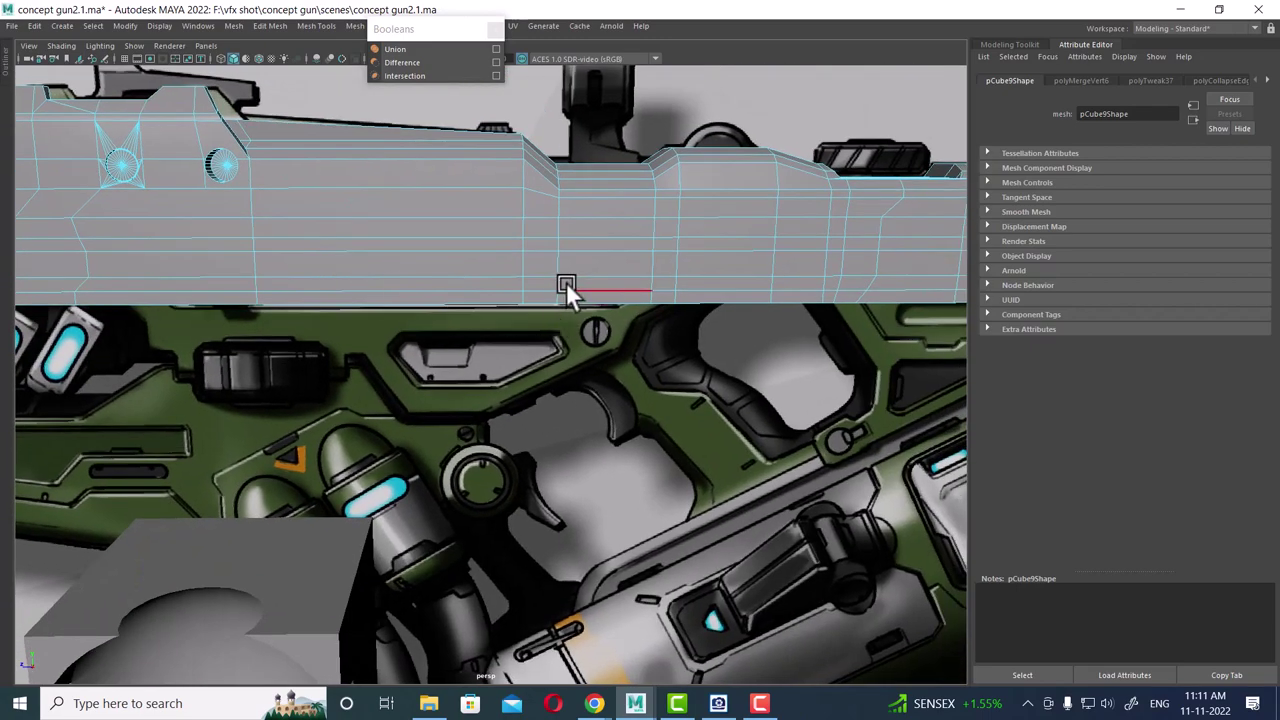
click(562, 284)
ctrl+right_drag(556, 289, 410, 321)
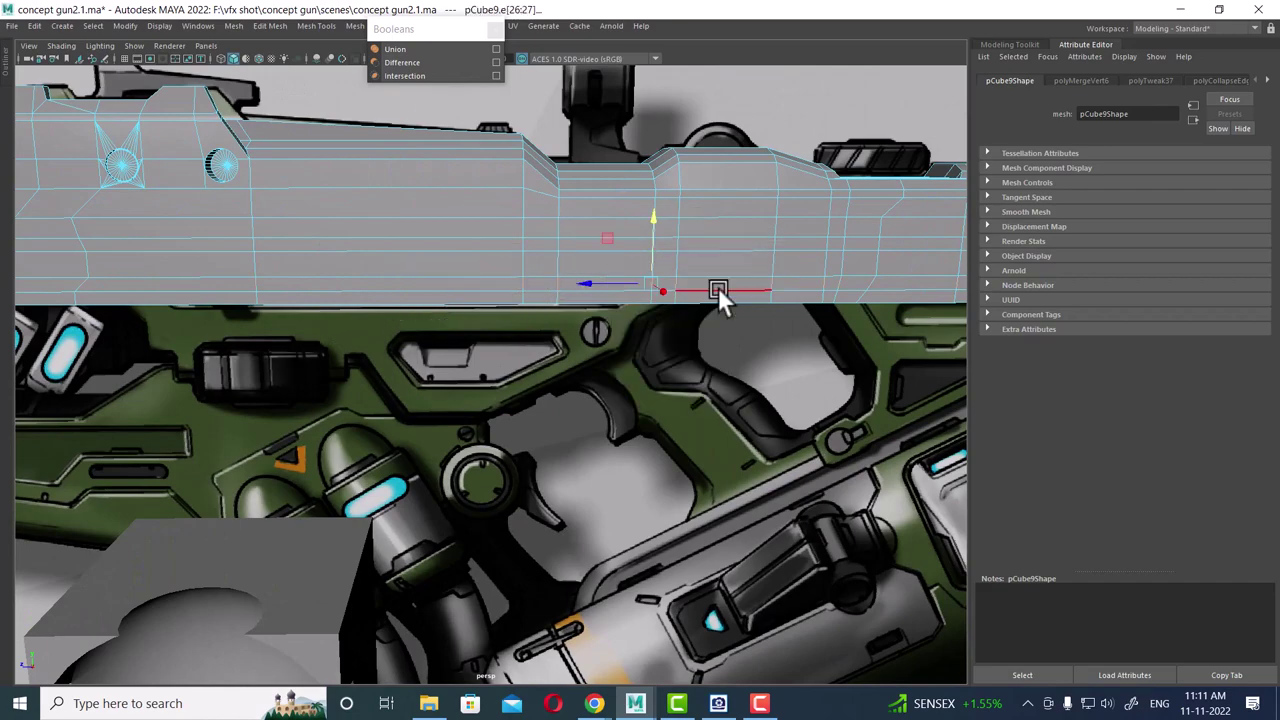
alt+middle_drag(718, 287, 307, 273)
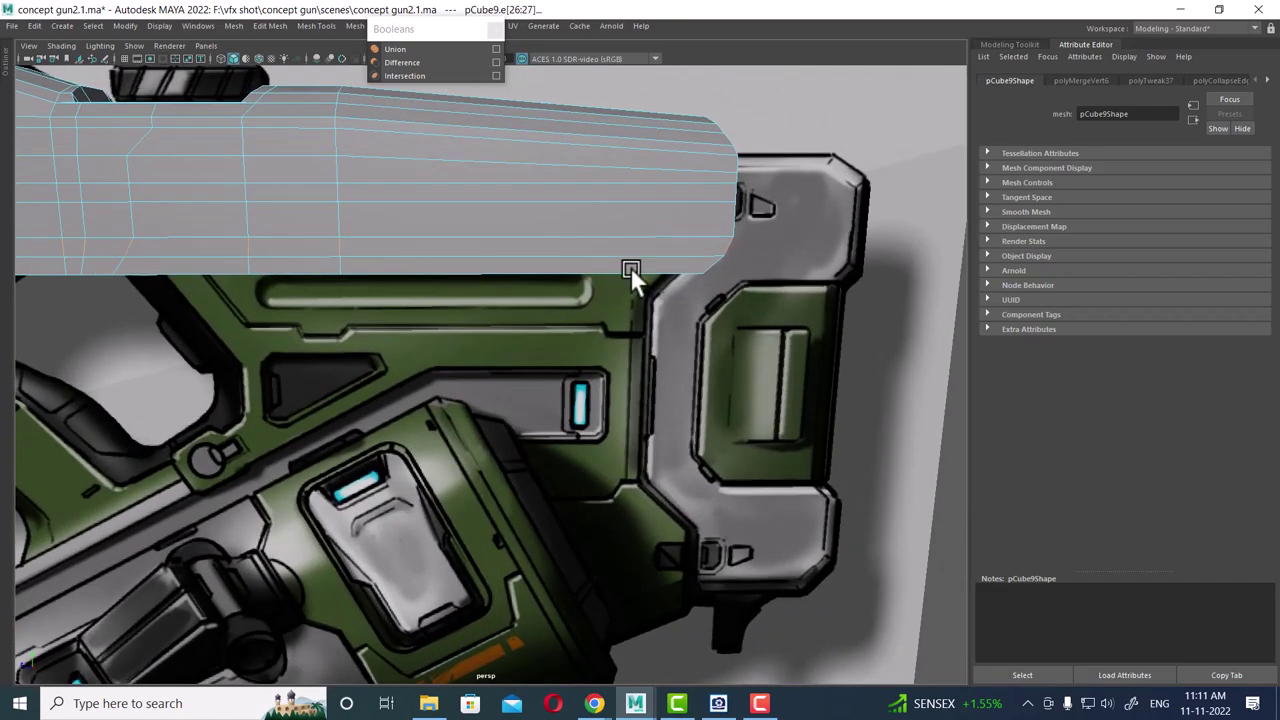
ctrl+right_drag(660, 245, 470, 149)
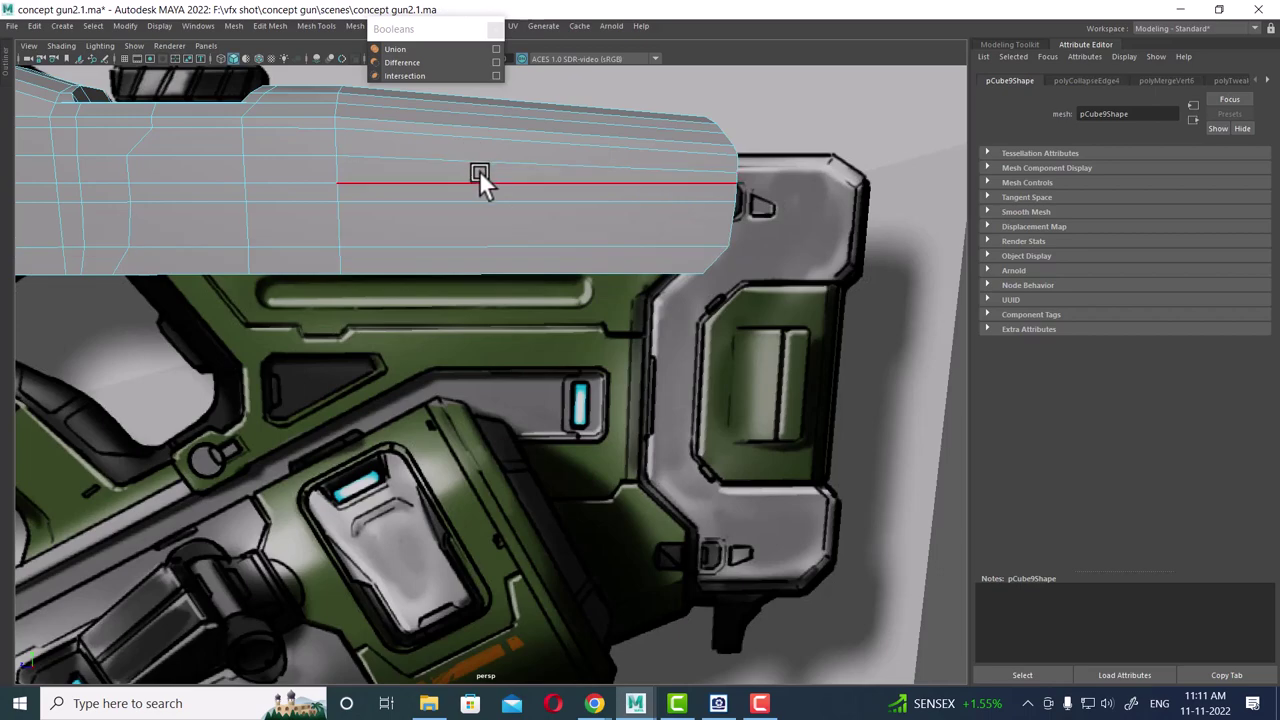
mouse_move(479, 172)
alt+middle_down()
mouse_move(562, 276)
mouse_move(606, 298)
alt+middle_up()
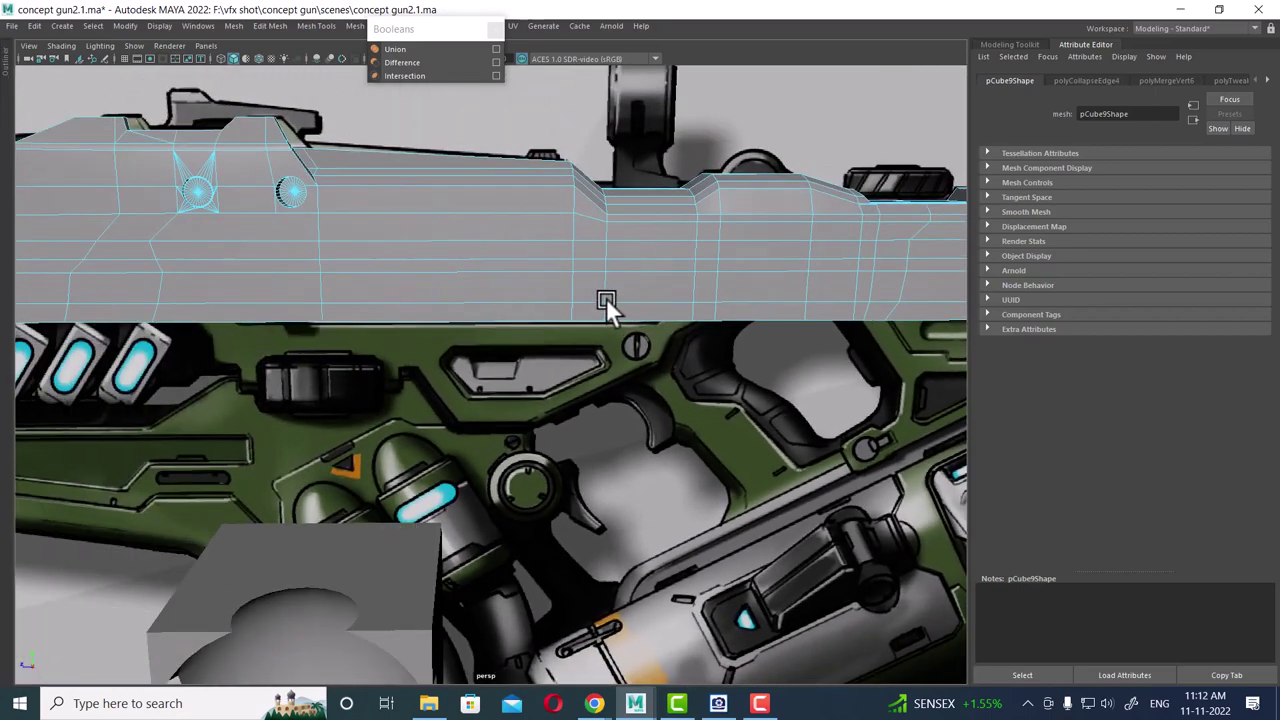
alt+middle_drag(453, 274, 652, 258)
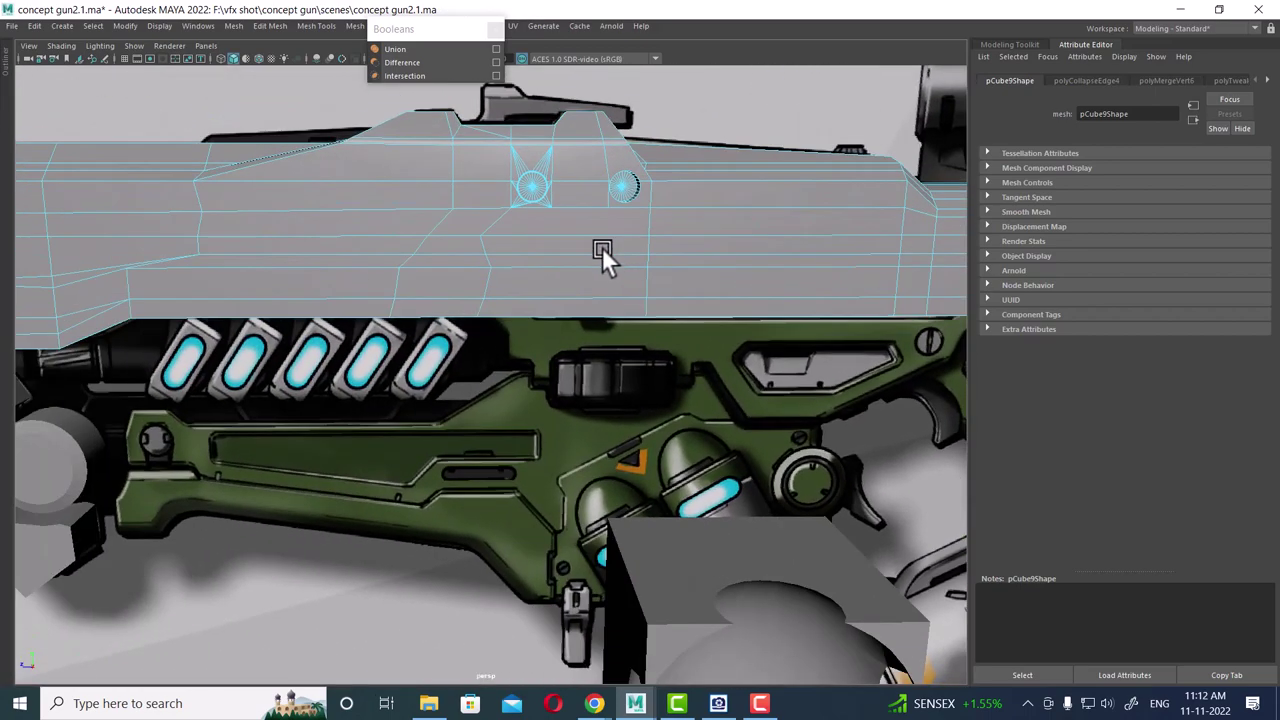
key(space)
- Move the angled front-corner vertex right onto the reference outline
scroll(622, 296, up, 3)
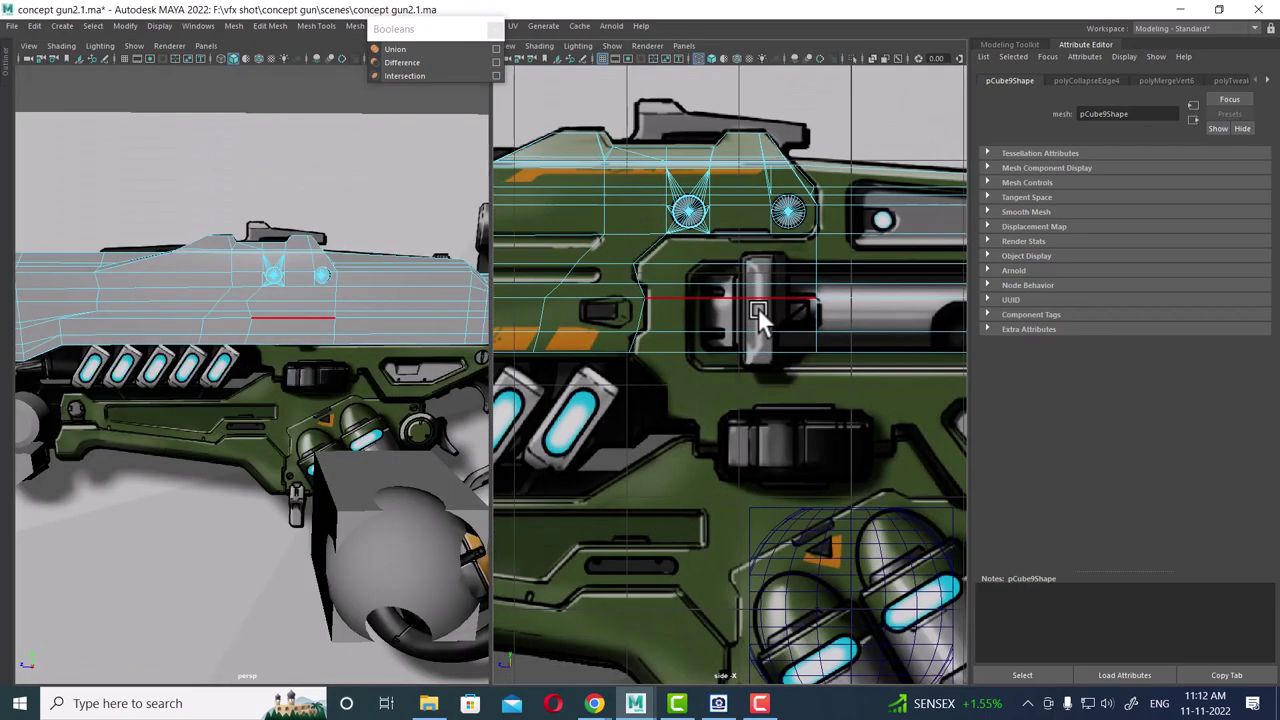
scroll(760, 320, up, 2)
scroll(686, 330, up, 2)
right_drag(670, 194, 603, 200)
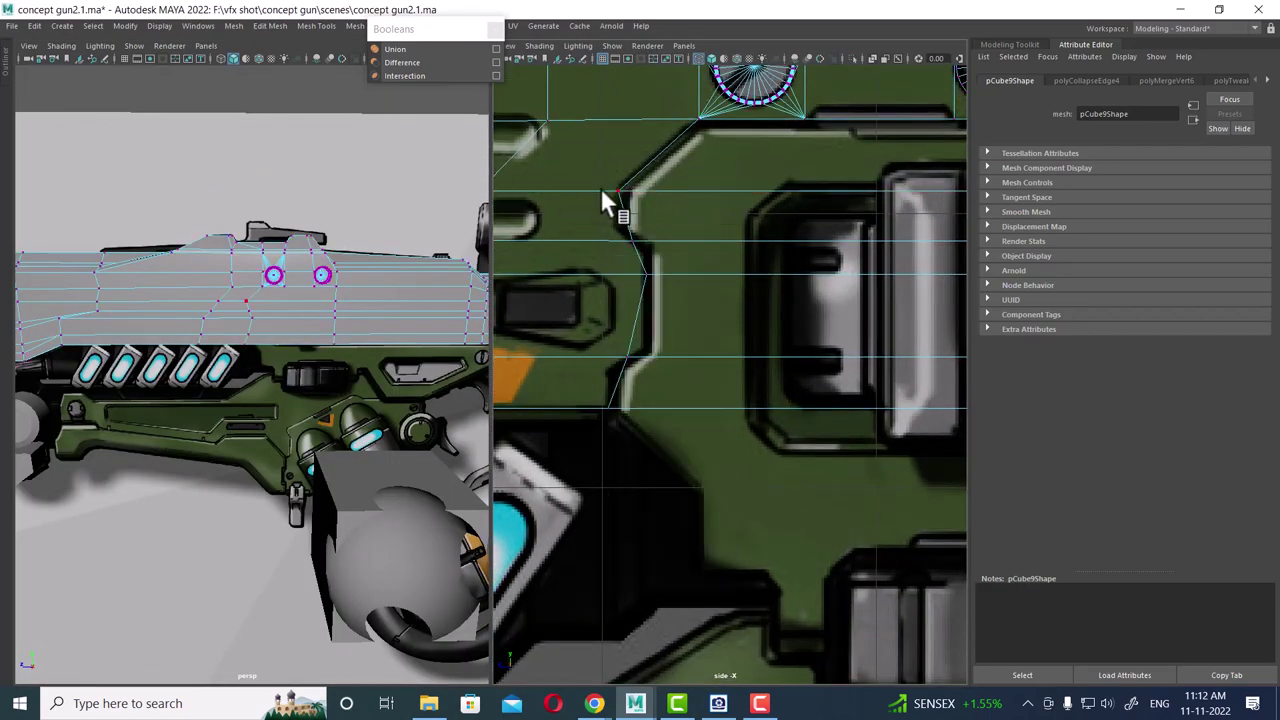
scroll(603, 200, up, 2)
click(594, 157)
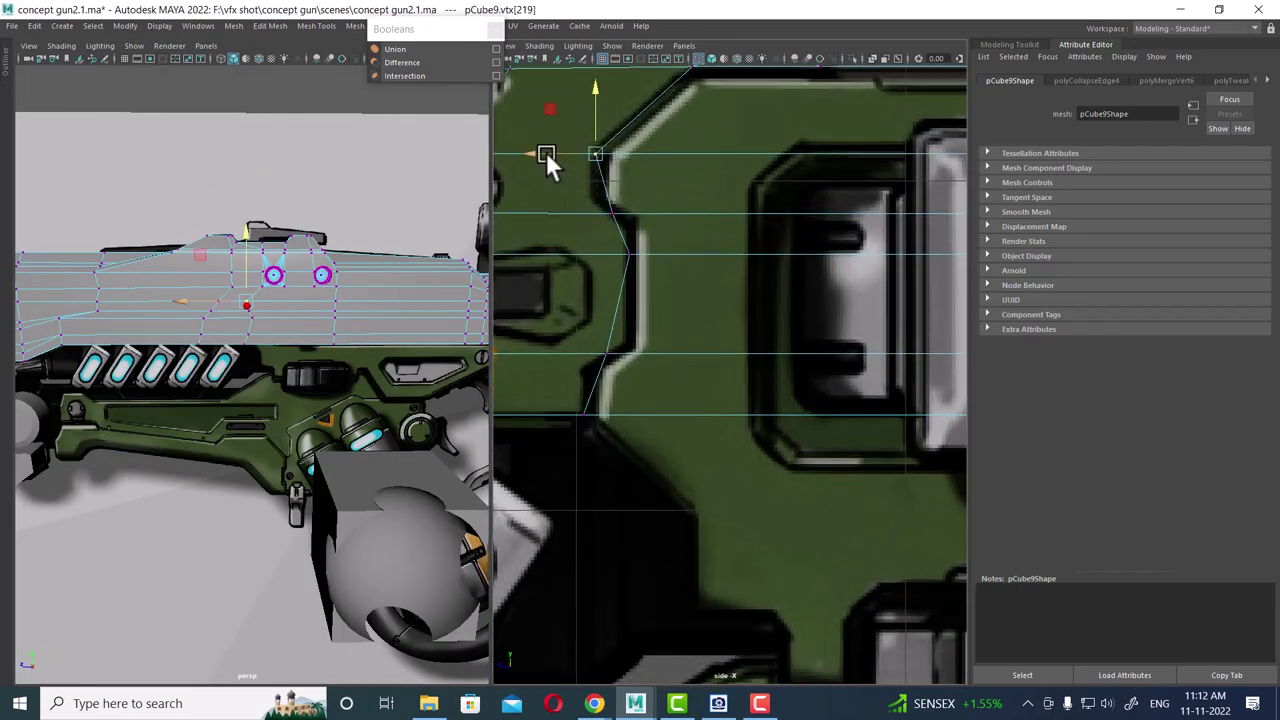
drag(546, 155, 557, 156)
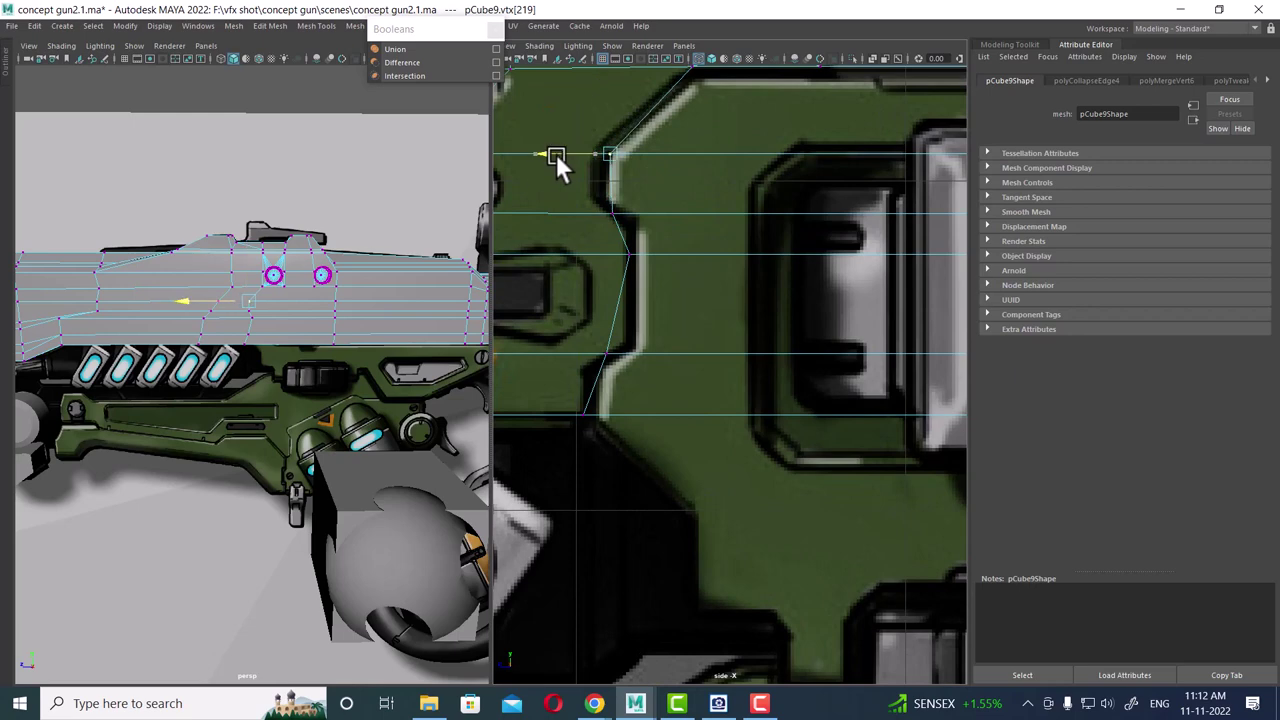
- Shift the remaining vertices down the angled edge right to match the sketch
click(596, 214)
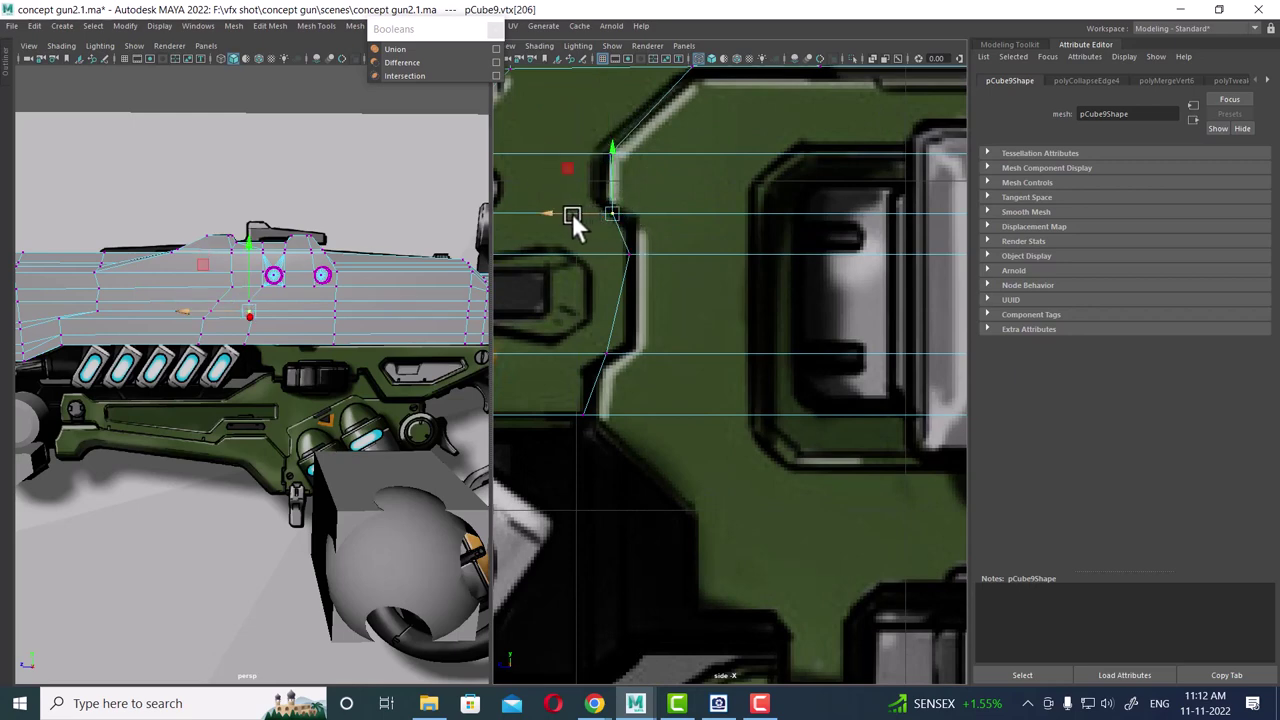
click(634, 260)
drag(582, 258, 584, 251)
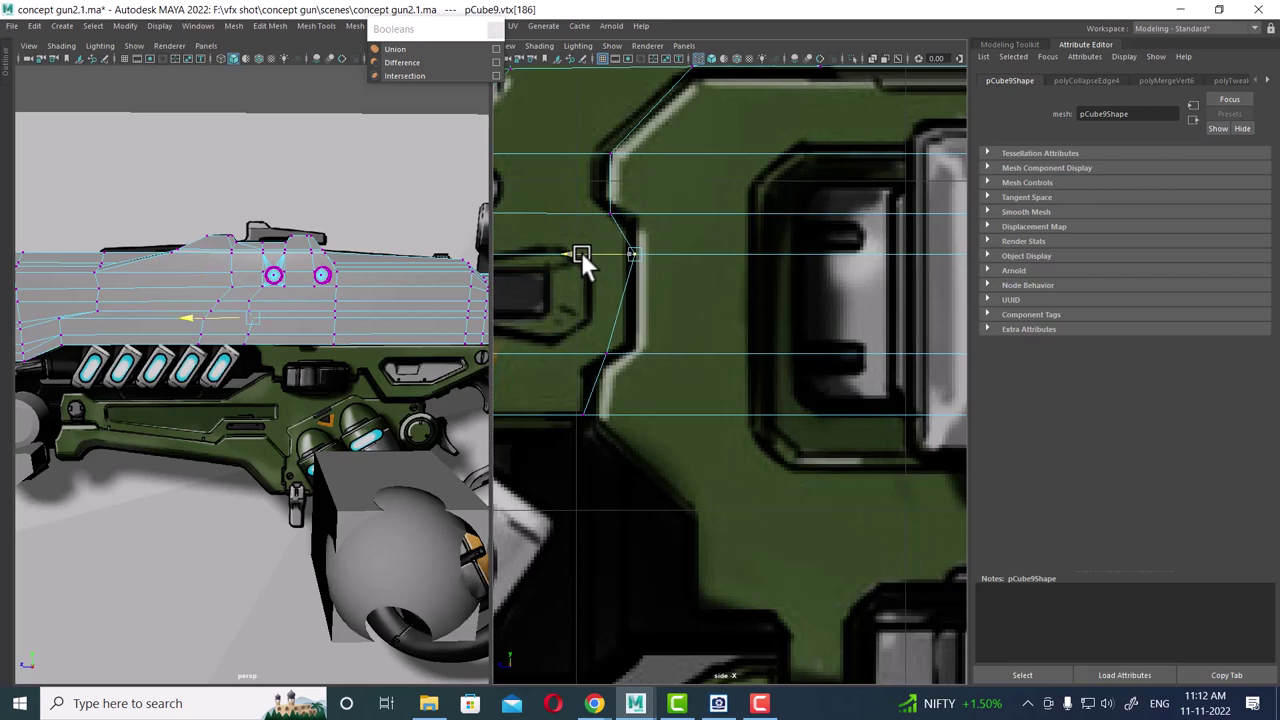
click(592, 358)
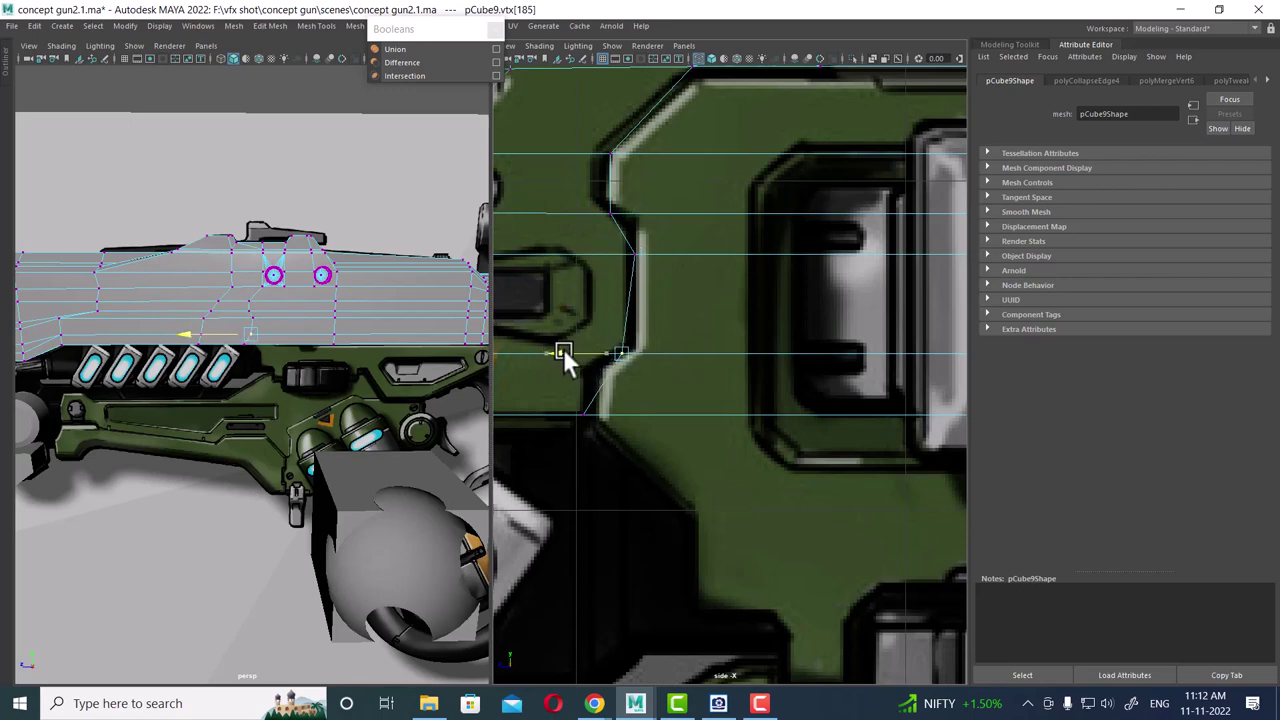
middle_drag(563, 348, 738, 312)
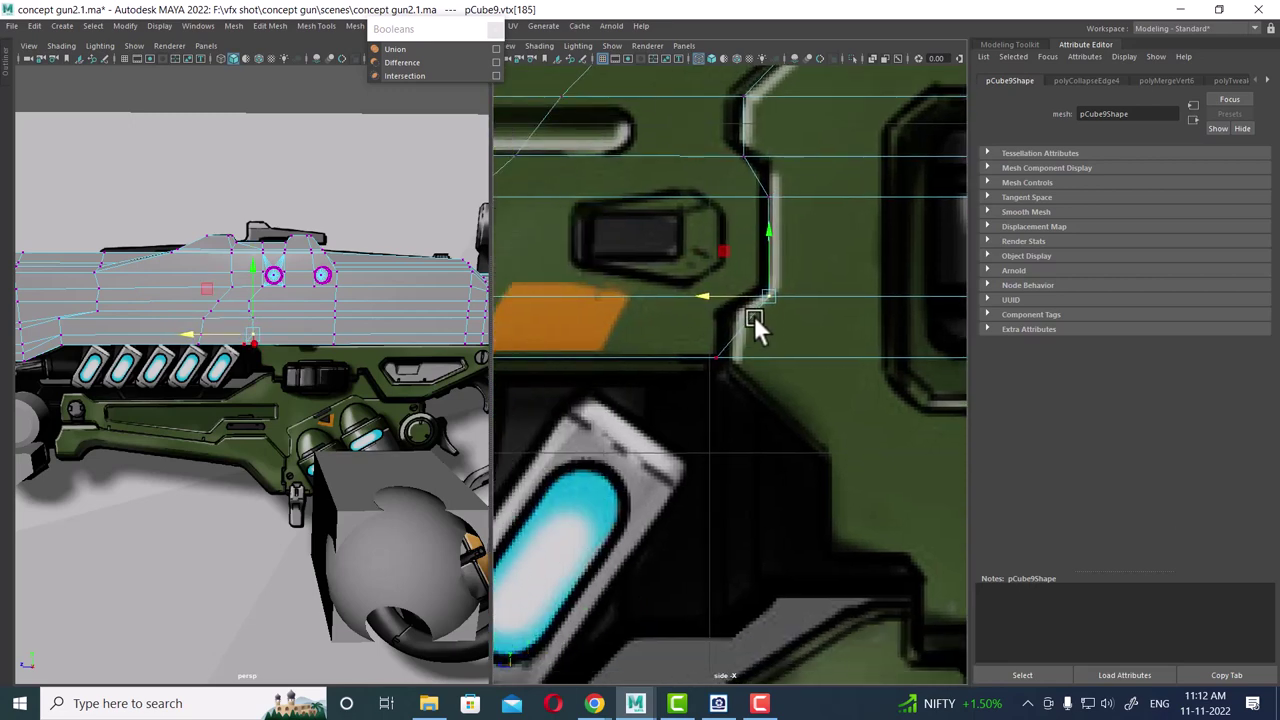
scroll(790, 340, down, 4)
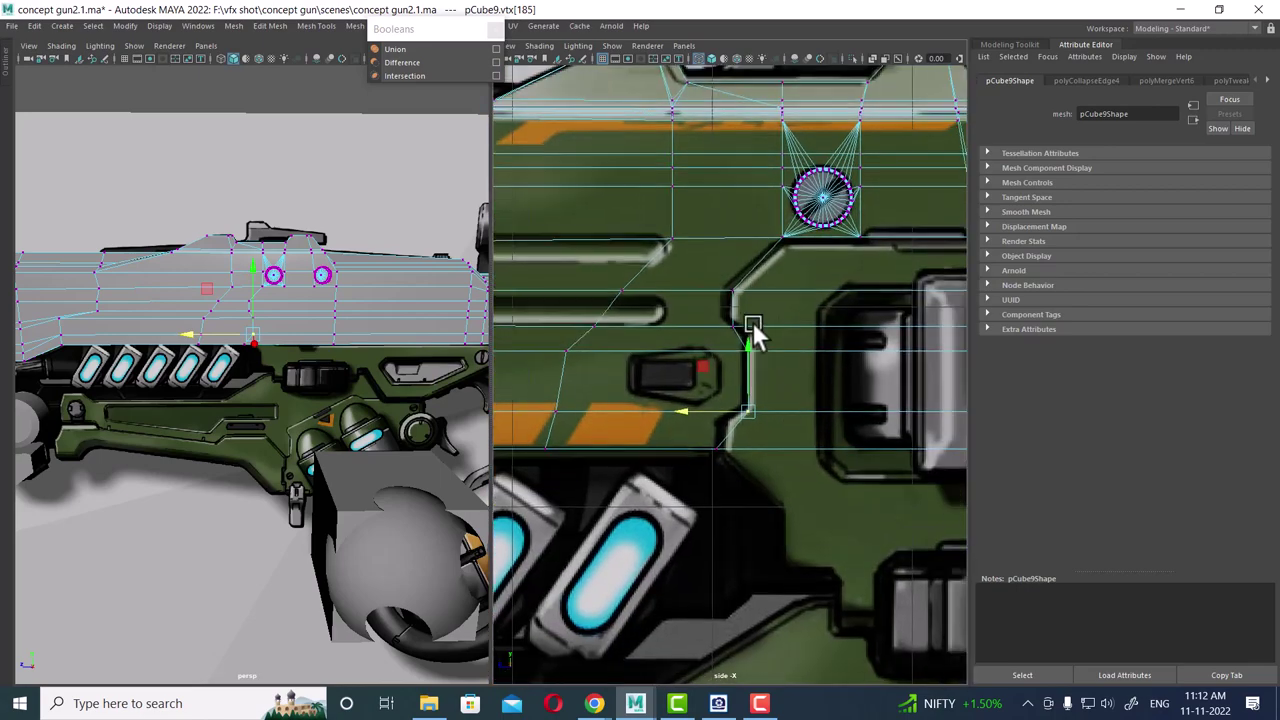
scroll(700, 360, up, 2)
scroll(620, 350, down, 4)
scroll(650, 380, up, 3)
scroll(596, 344, up, 1)
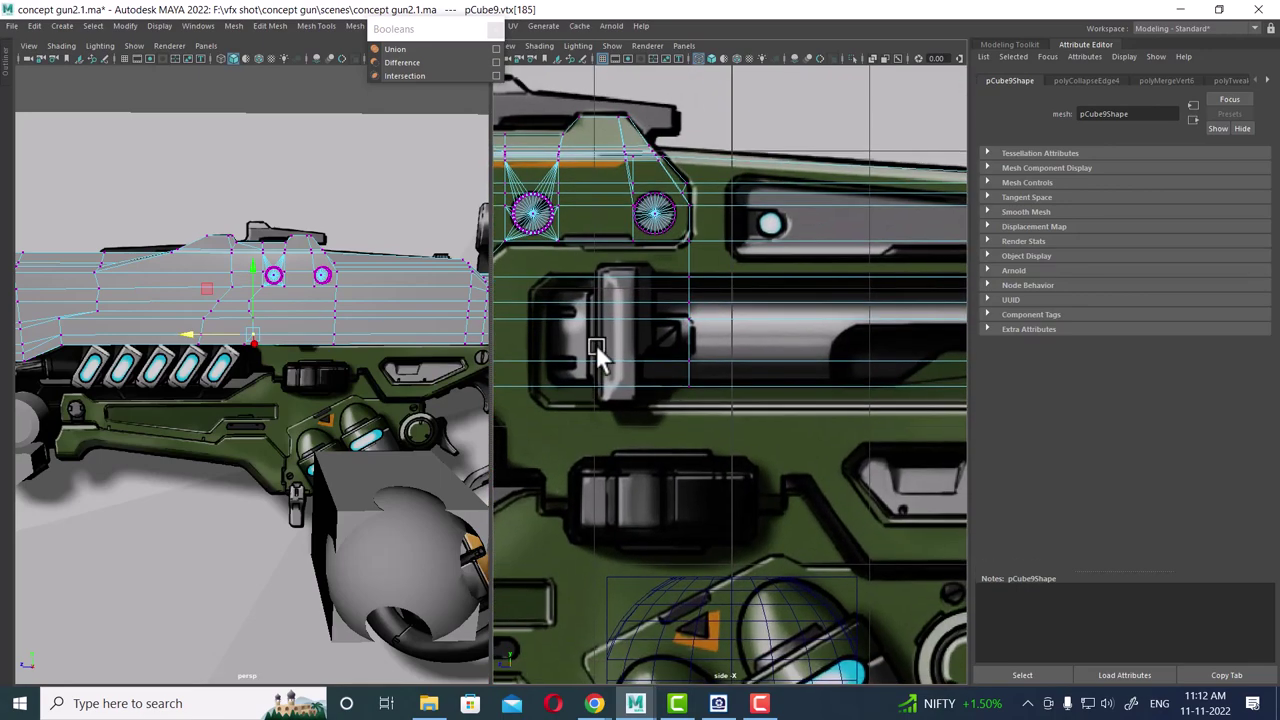
scroll(740, 455, down, 2)
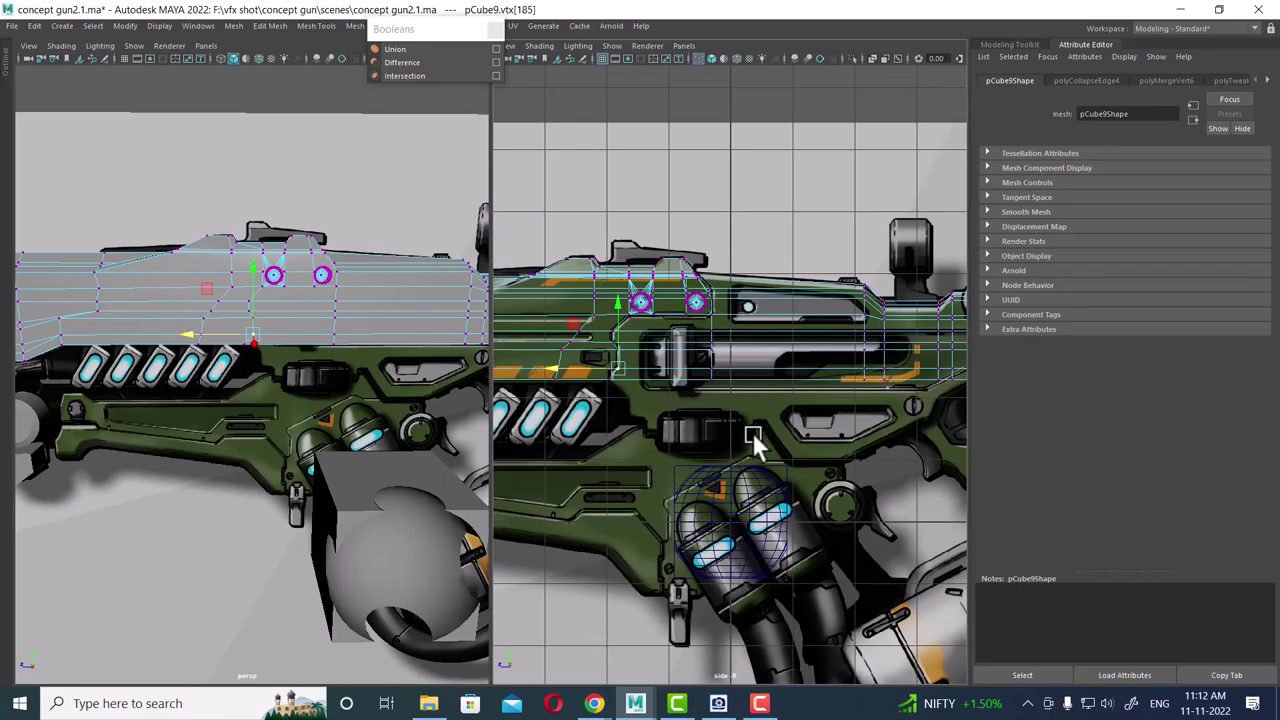
scroll(750, 415, down, 2)
scroll(740, 385, up, 2)
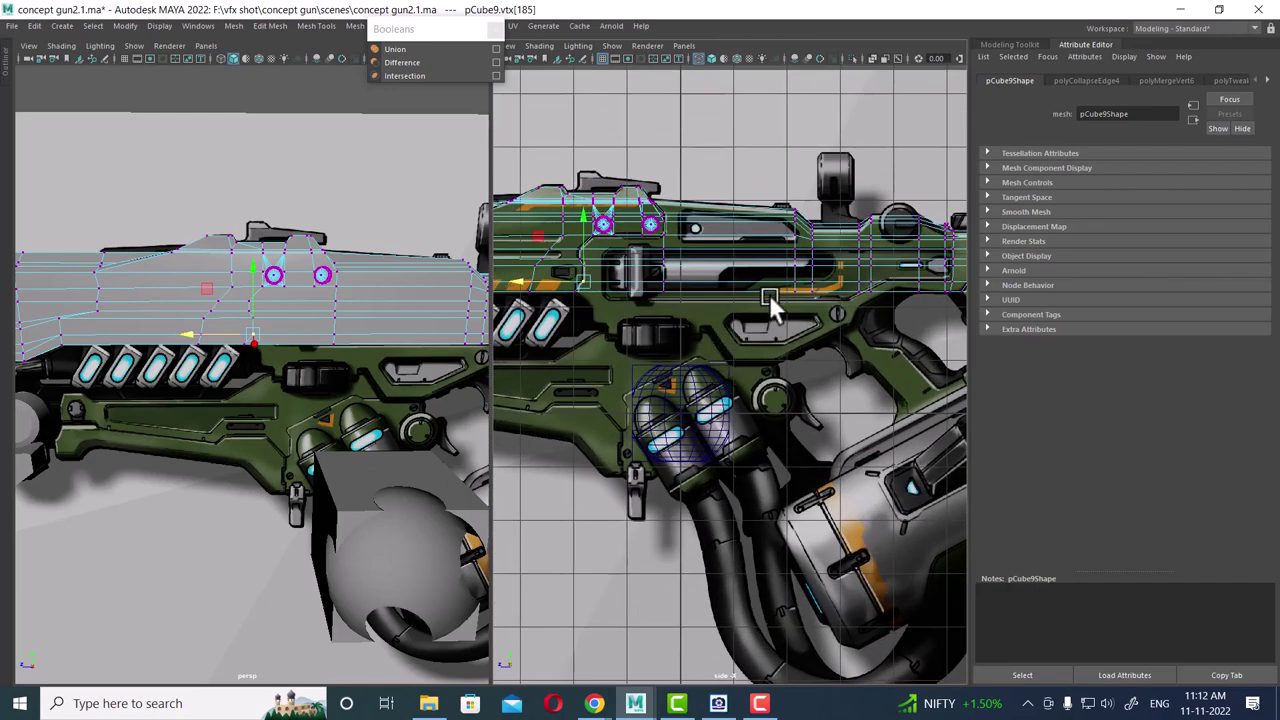
scroll(775, 312, up, 1)
- Maximize the side view and select the body's long bottom edge
key(space)
alt+middle_drag(771, 321, 616, 517)
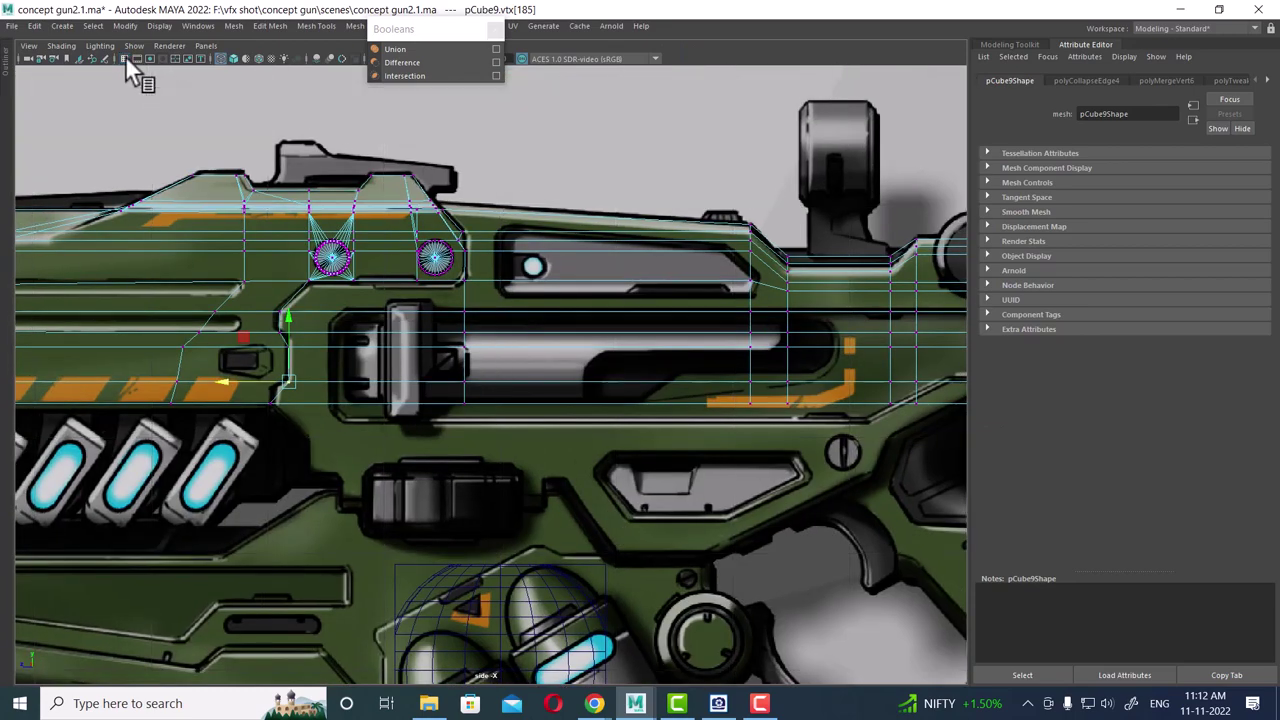
mouse_move(469, 370)
alt+middle_down()
mouse_move(586, 286)
mouse_move(479, 304)
alt+middle_up()
scroll(458, 280, up, 1)
click(416, 297)
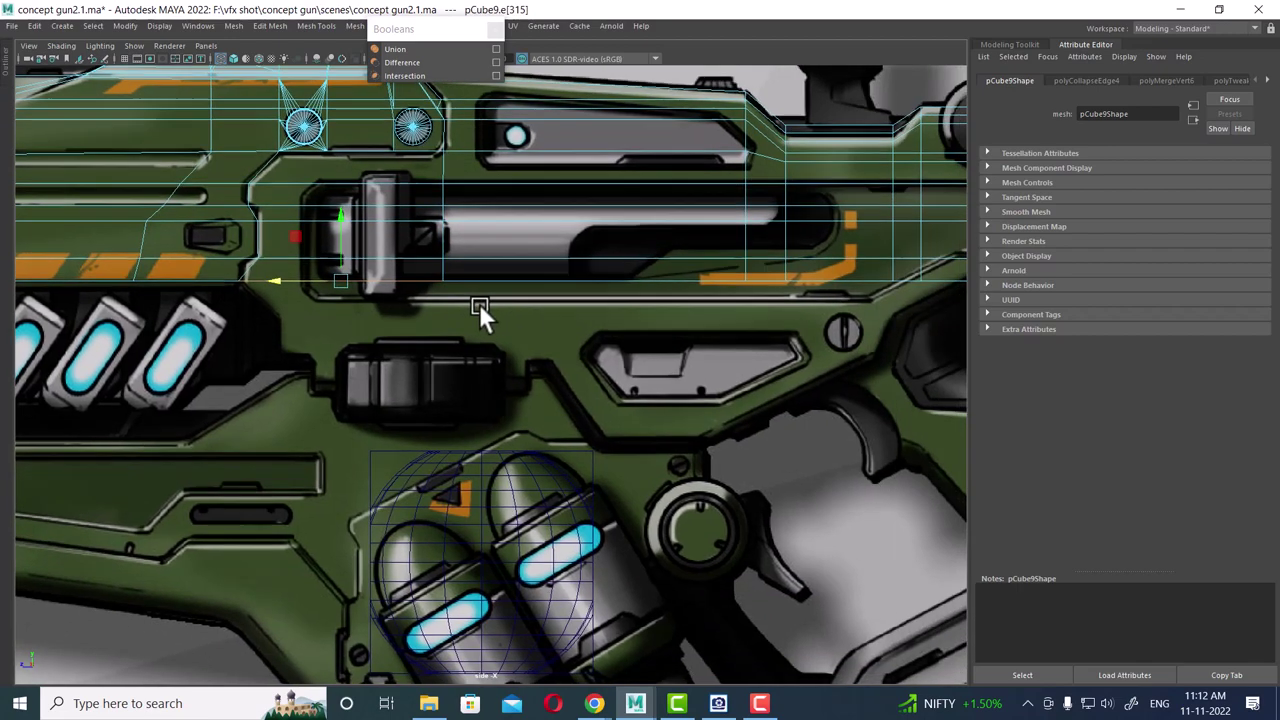
click(546, 282)
- Select the bottom edges above the trigger and inspect the area above the grip
alt+middle_drag(643, 335, 631, 293)
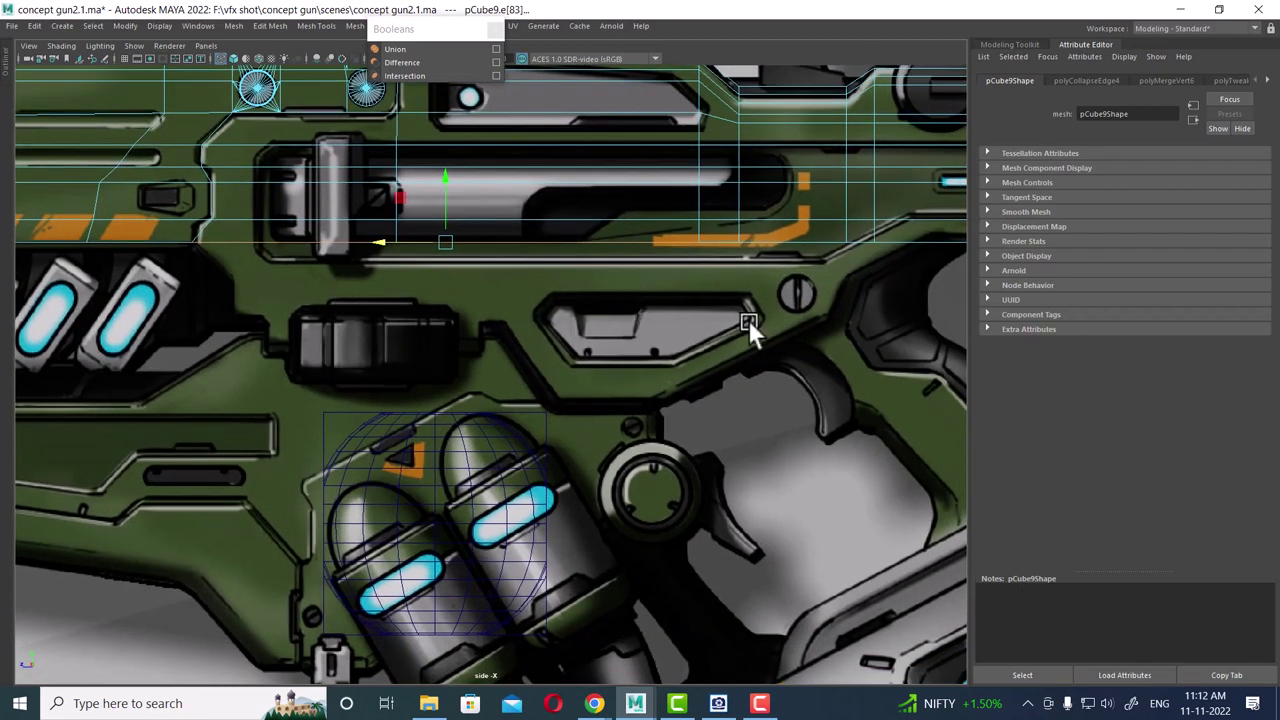
alt+middle_drag(748, 325, 687, 242)
click(724, 233)
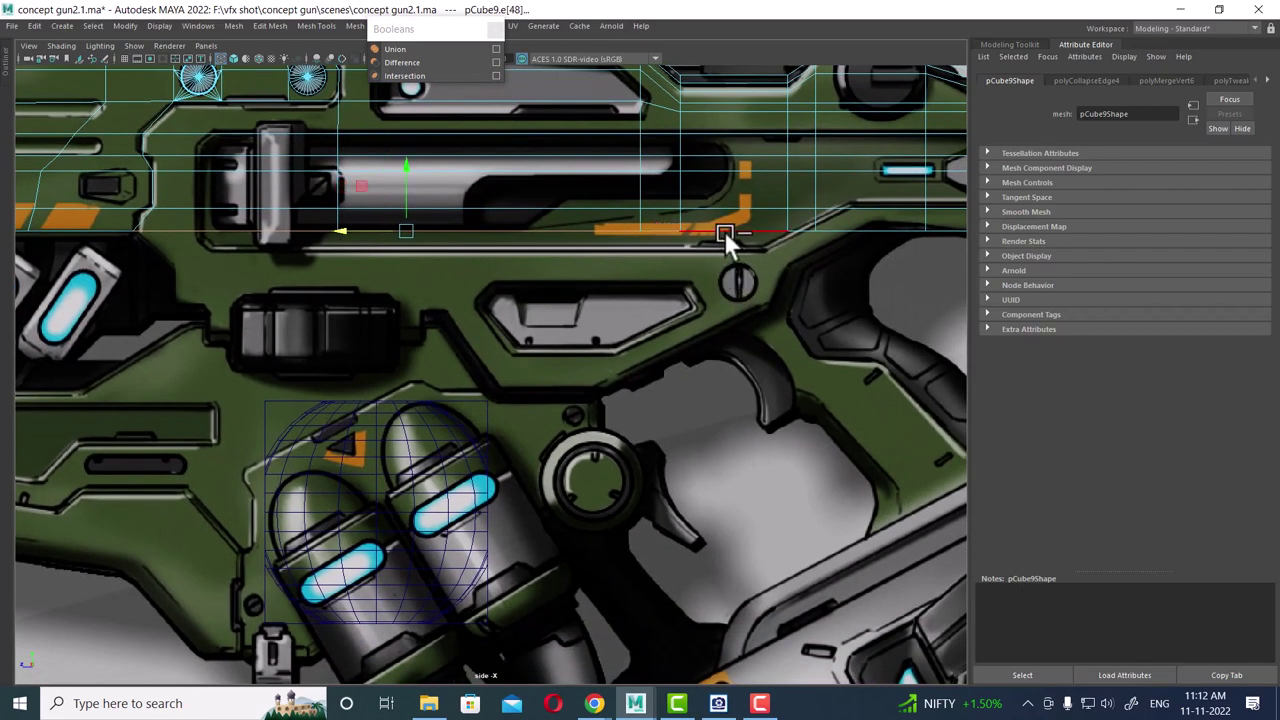
click(726, 234)
mouse_move(728, 312)
alt+middle_down()
mouse_move(650, 379)
mouse_move(730, 316)
alt+middle_up()
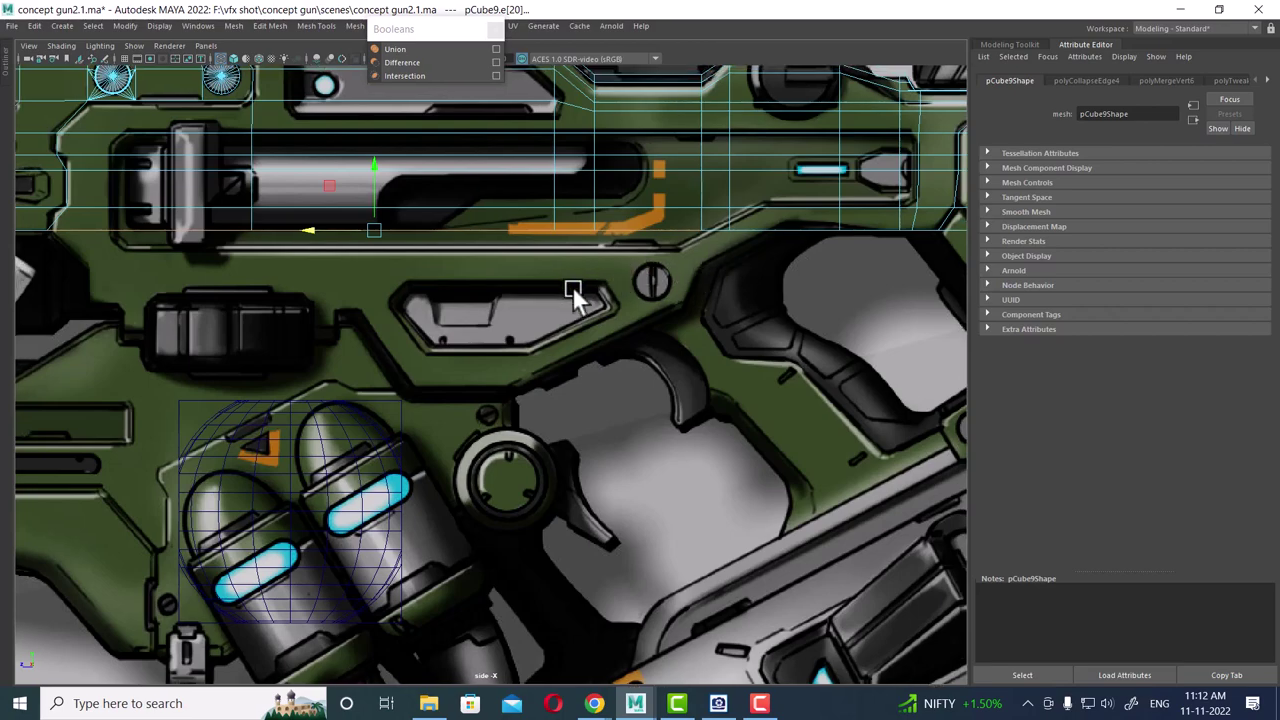
alt+middle_drag(572, 286, 718, 280)
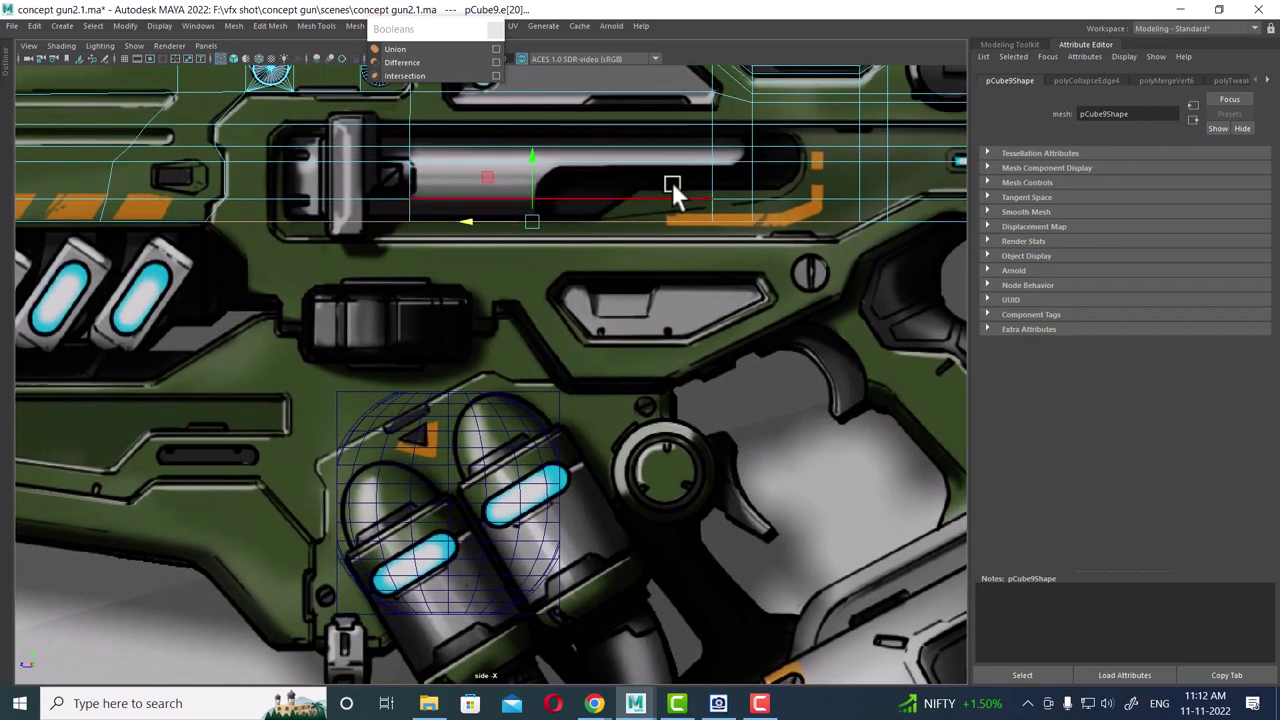
alt+middle_drag(571, 171, 446, 227)
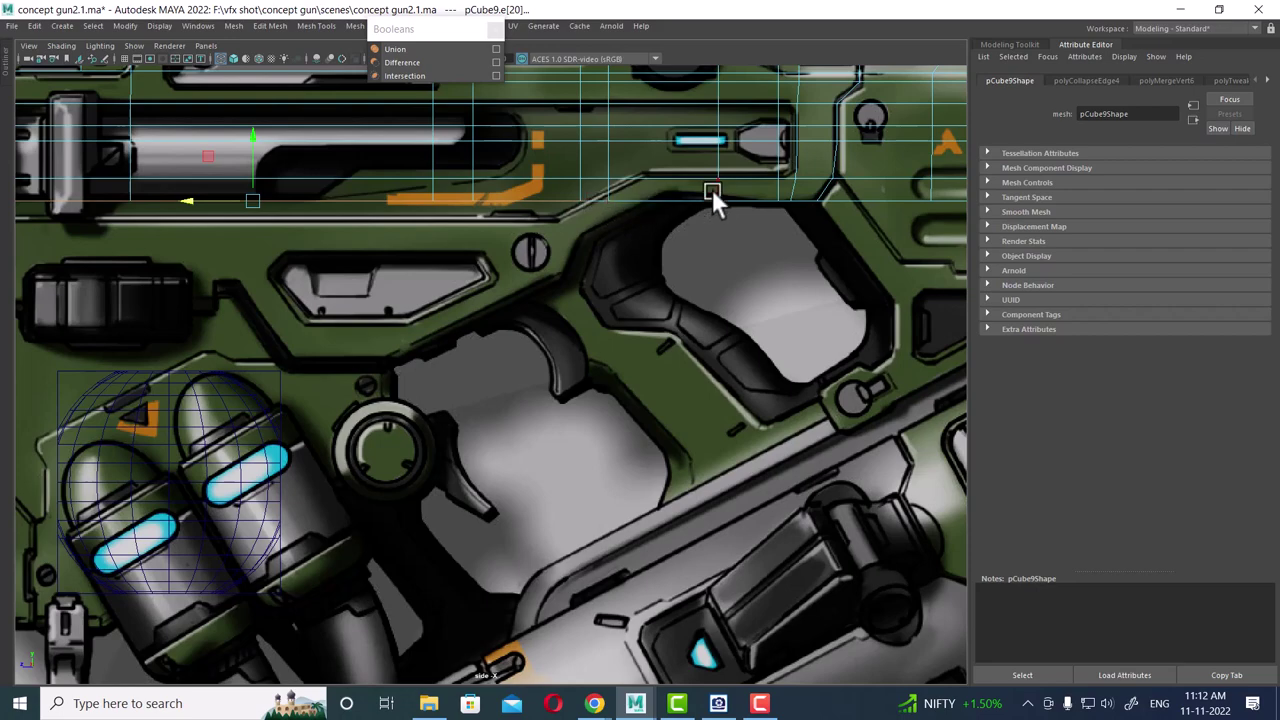
scroll(720, 190, up, 1)
alt+middle_drag(730, 177, 746, 377)
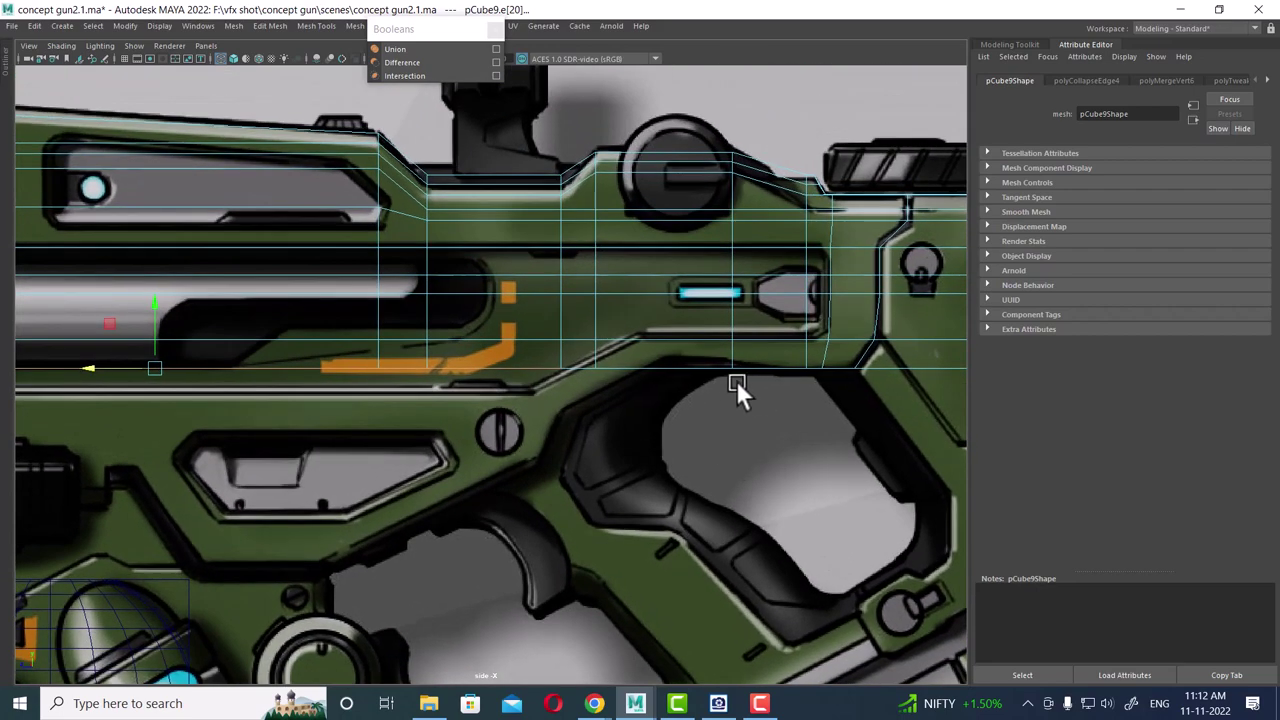
- Split the edge ring above the grip opening to add a new edge loop
click(686, 338)
shift+right_click(676, 308)
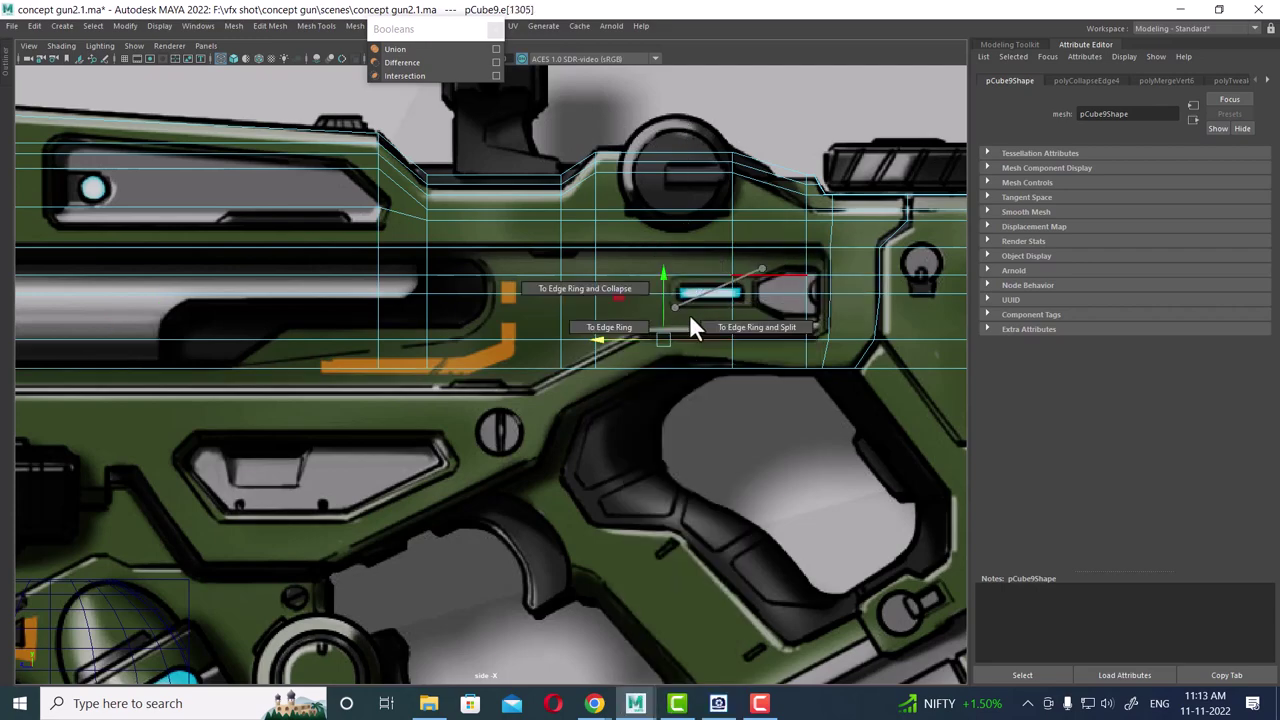
click(748, 348)
right_click(650, 232)
scroll(746, 405, up, 2)
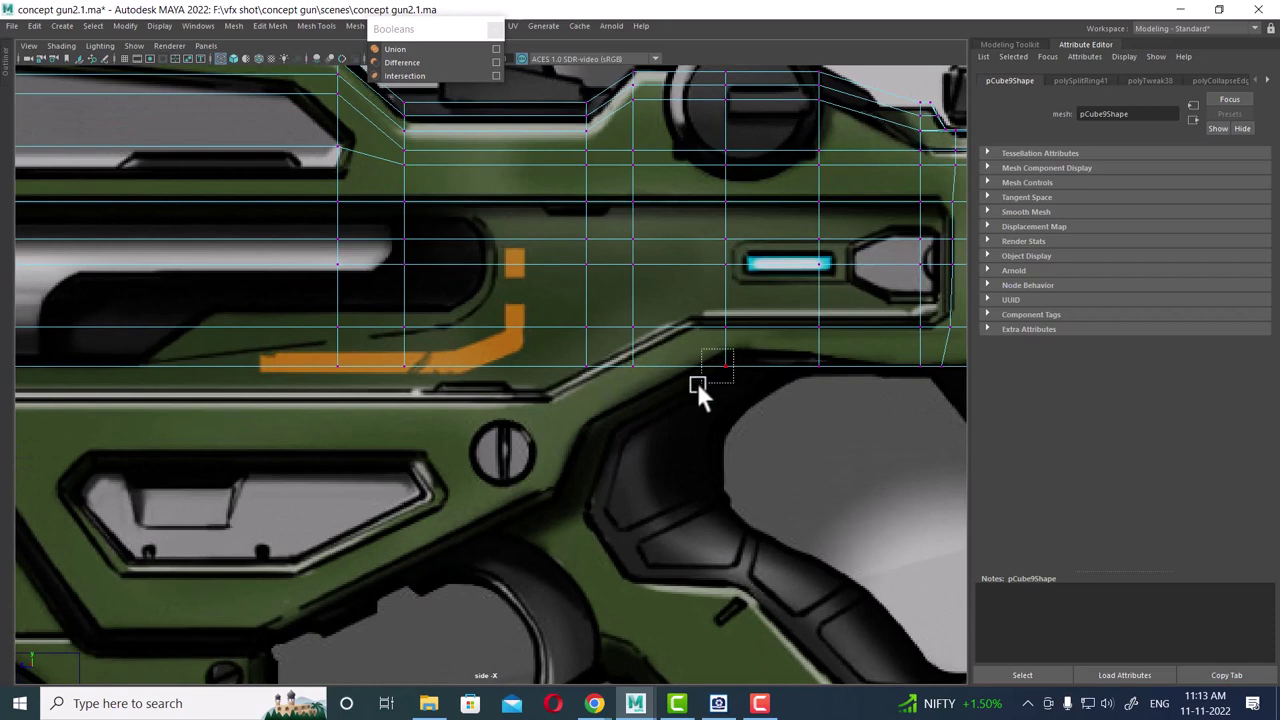
- Move the new bottom-edge vertices to follow the reference's lower contour
drag(697, 384, 698, 386)
drag(724, 295, 724, 285)
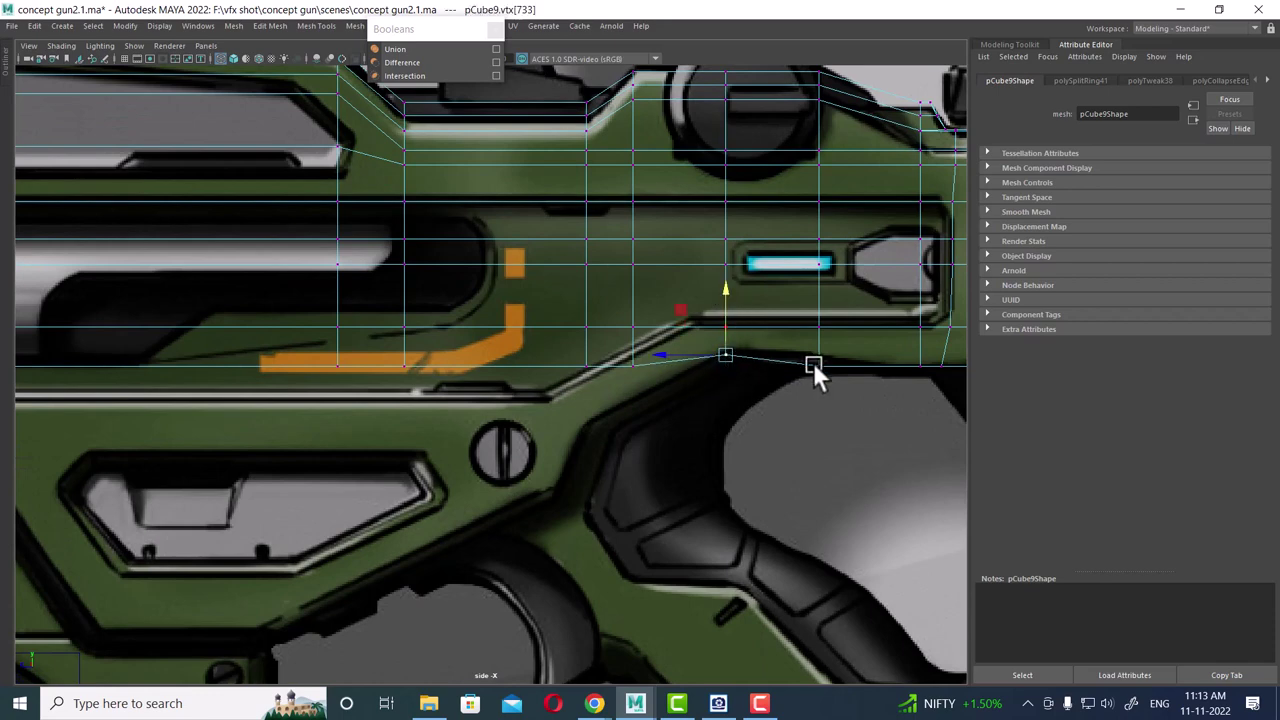
alt+middle_drag(813, 362, 700, 397)
click(663, 360)
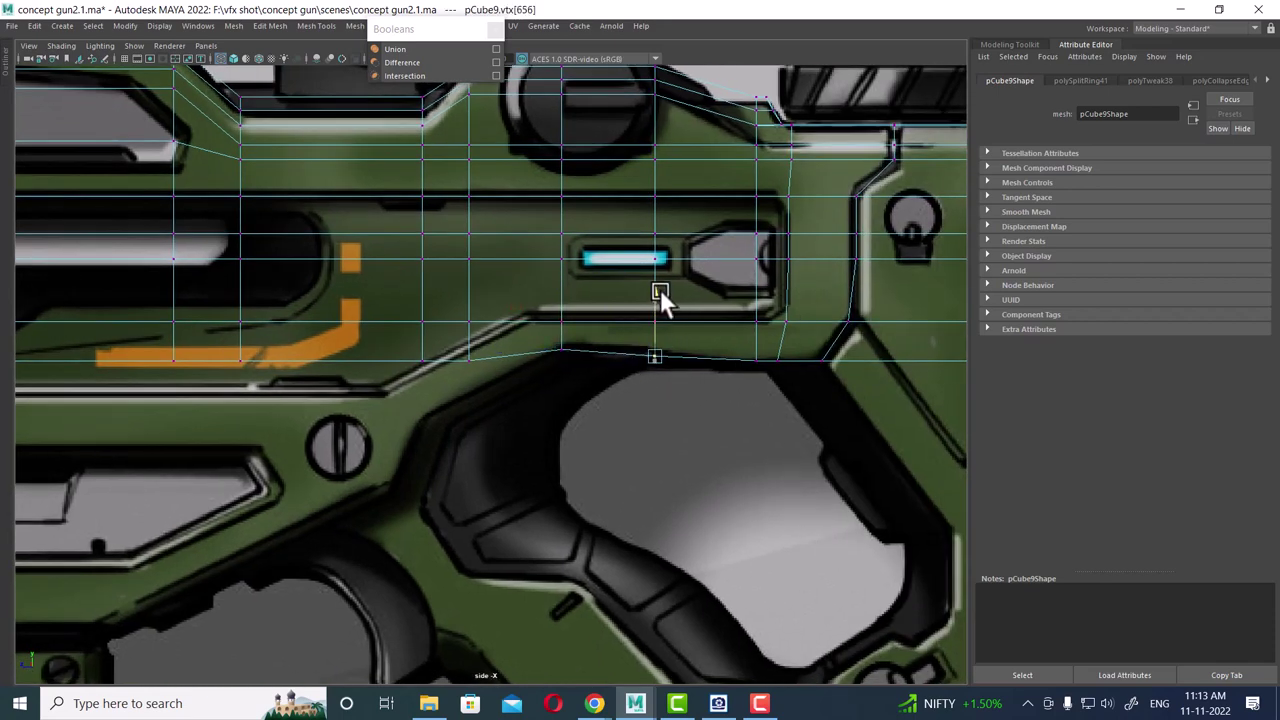
drag(660, 289, 660, 287)
drag(562, 368, 556, 344)
drag(560, 288, 560, 287)
mouse_move(678, 408)
mouse_down()
mouse_move(614, 330)
mouse_move(655, 298)
mouse_up()
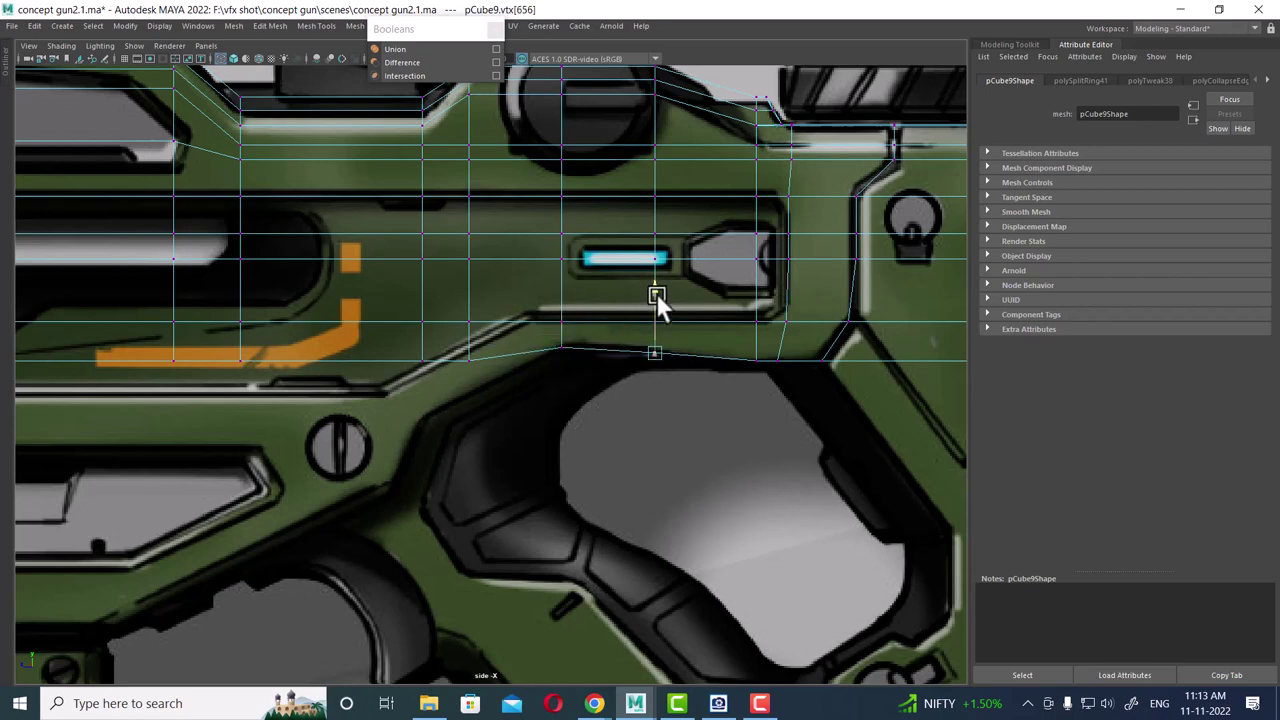
scroll(670, 343, up, 2)
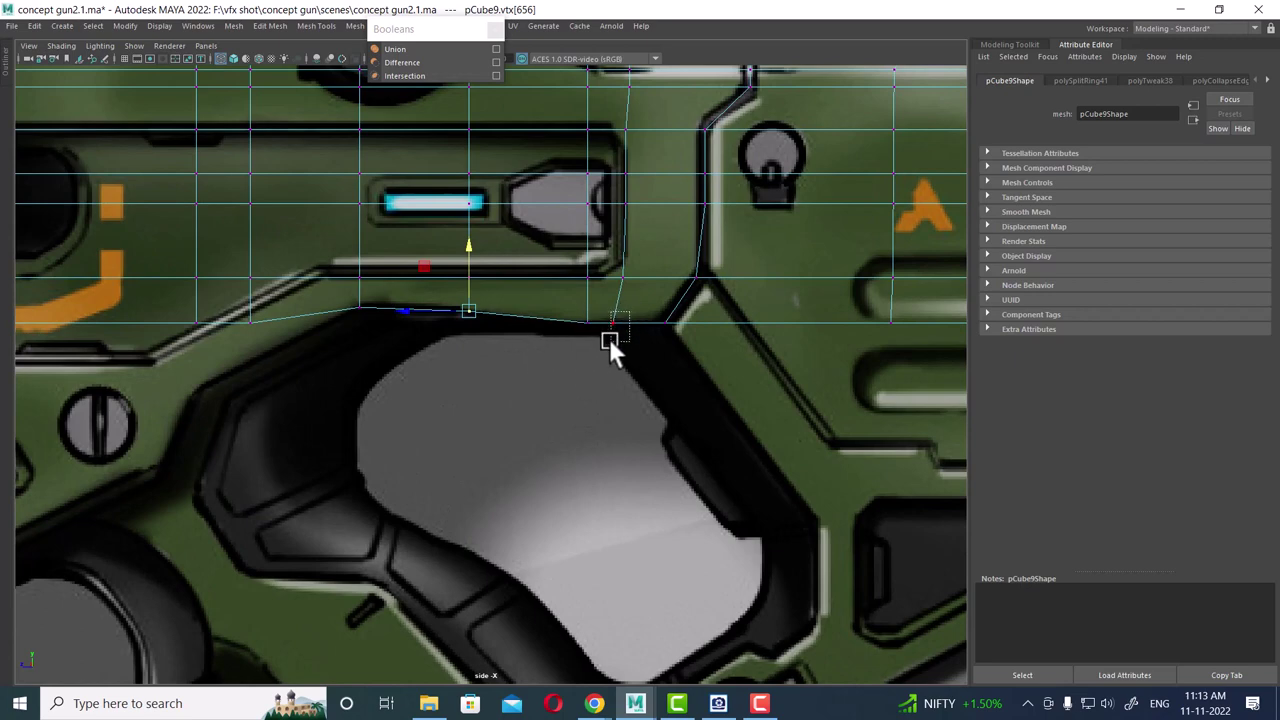
mouse_move(609, 338)
mouse_down()
mouse_move(616, 323)
mouse_move(558, 319)
mouse_move(597, 337)
mouse_up()
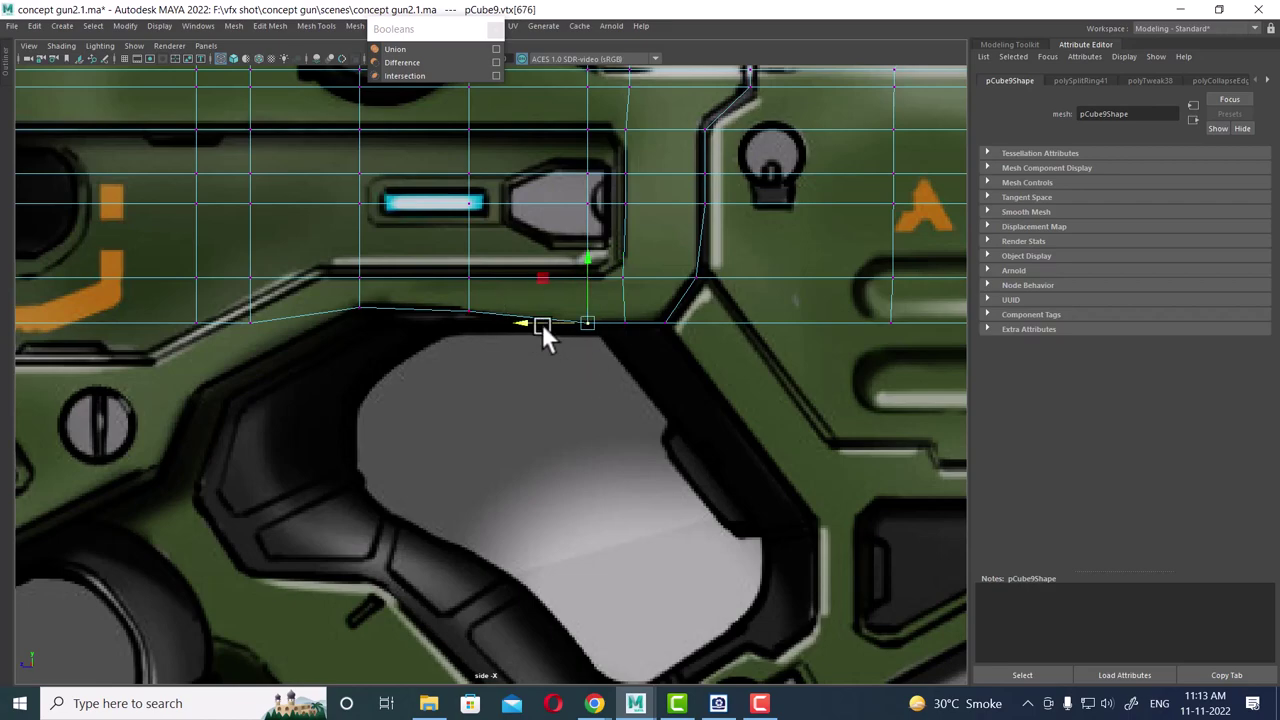
- Select edges along the body's bottom border
alt+middle_drag(718, 332, 538, 298)
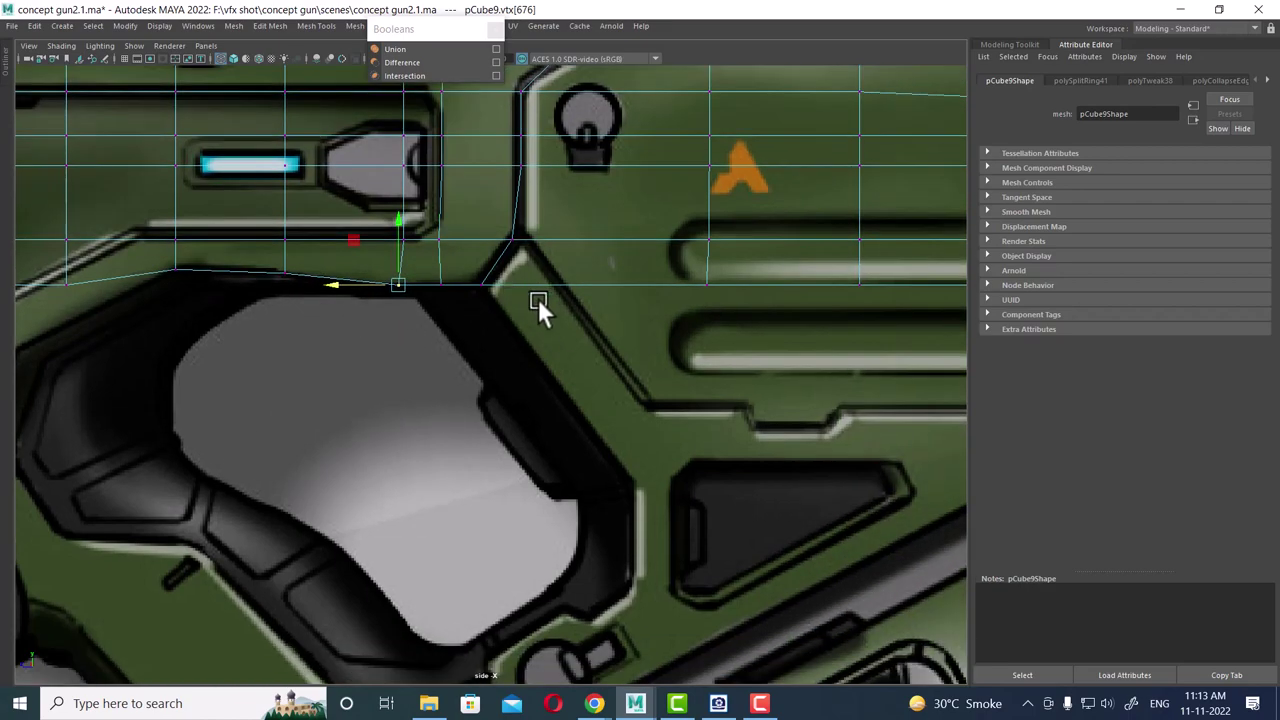
scroll(592, 294, down, 2)
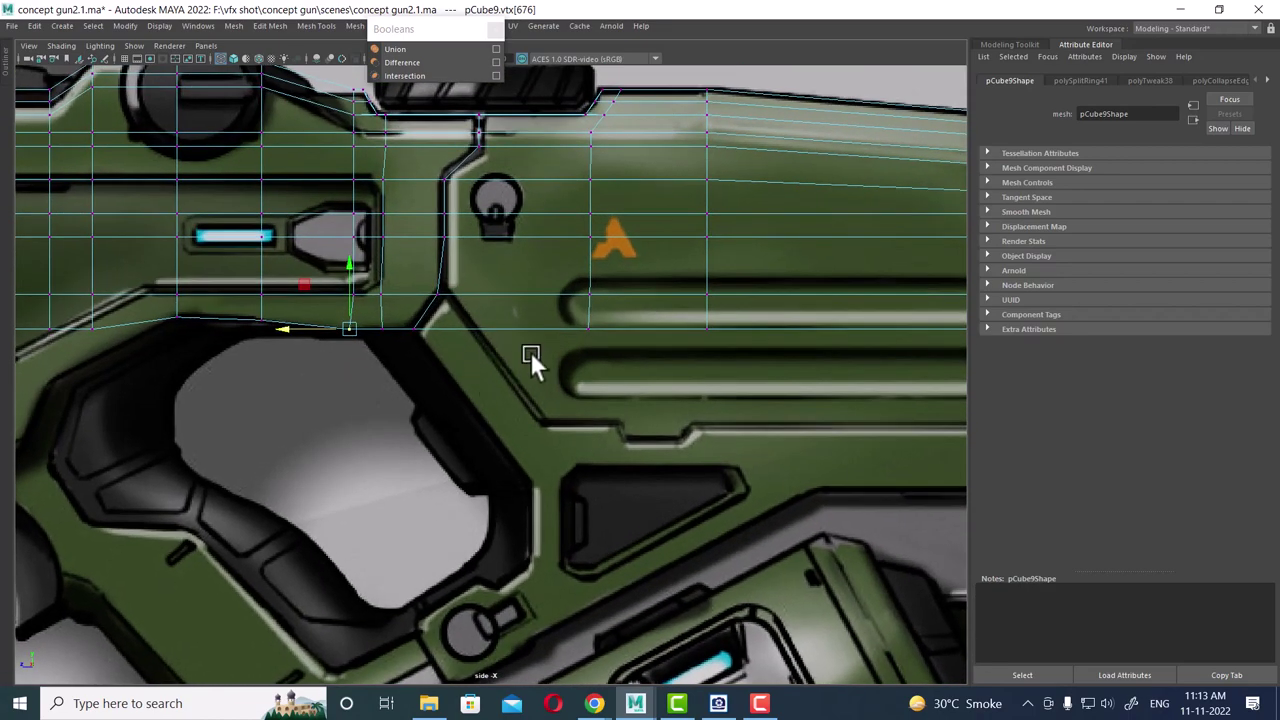
scroll(460, 400, down, 2)
alt+middle_drag(423, 403, 700, 337)
right_drag(700, 337, 686, 171)
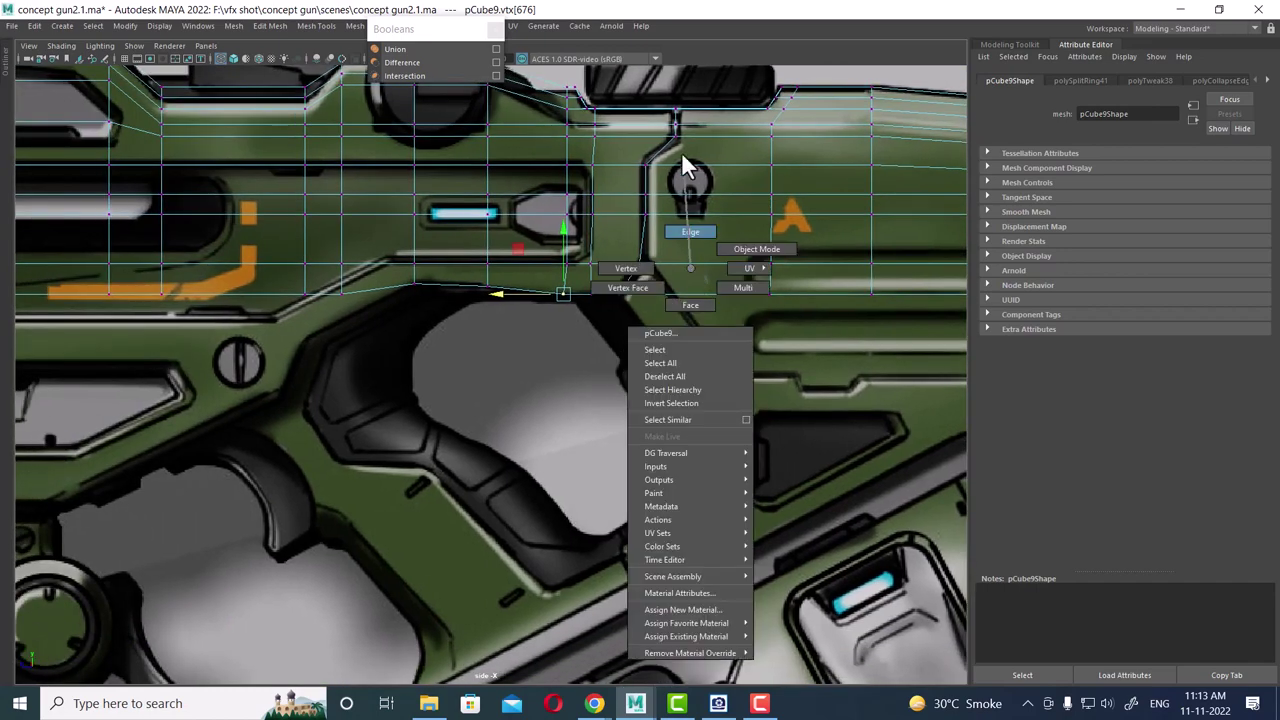
alt+middle_drag(497, 337, 545, 305)
click(531, 286)
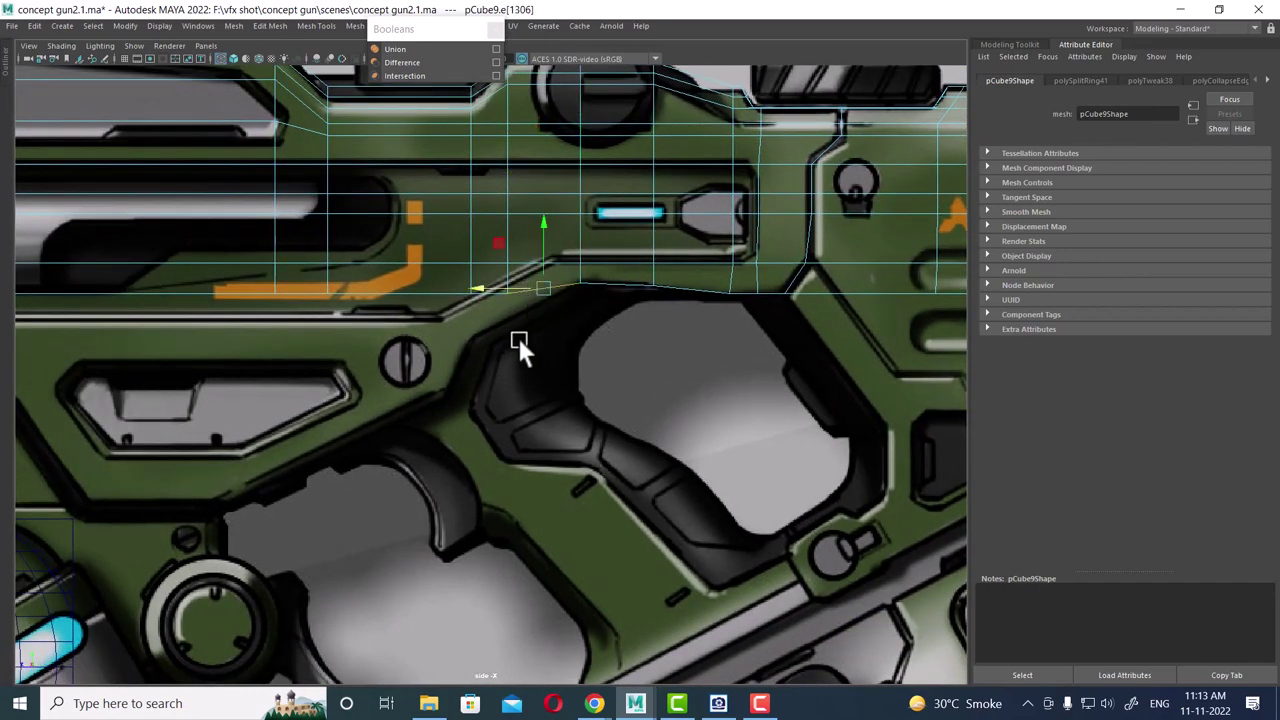
click(488, 296)
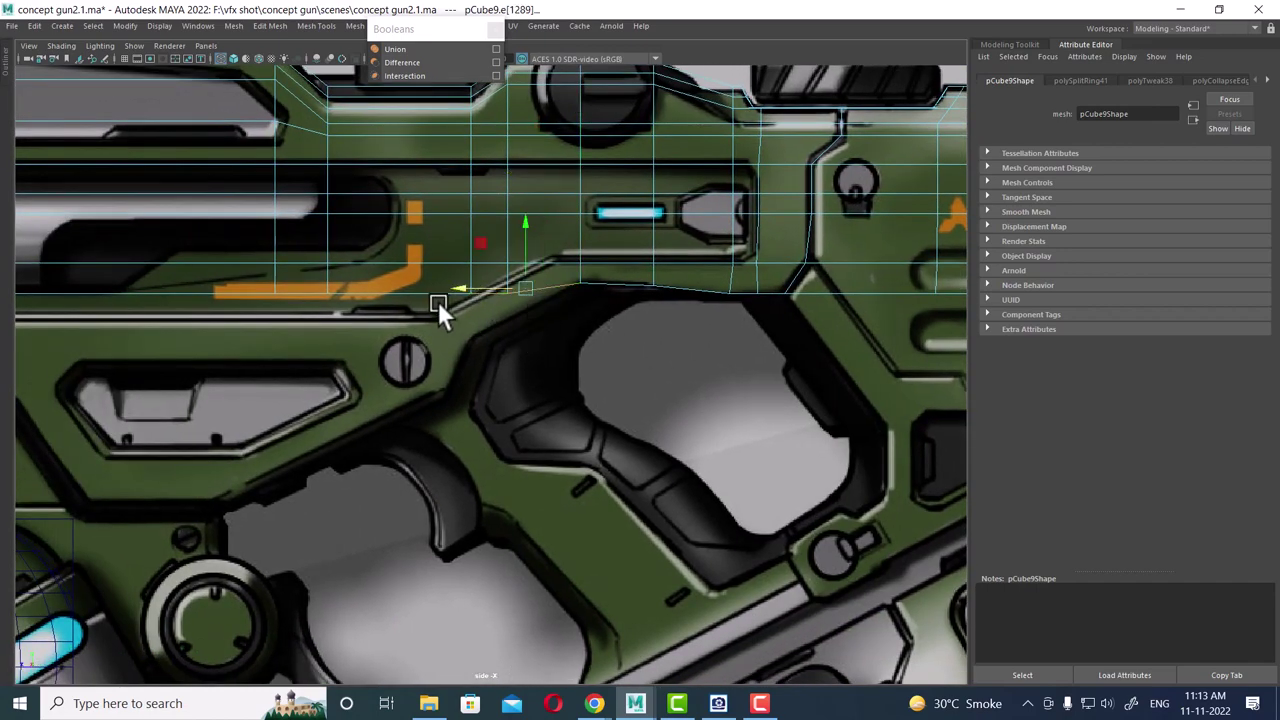
- Add the remaining bottom border edges and extrude them down over the trigger area
alt+middle_drag(339, 338, 638, 406)
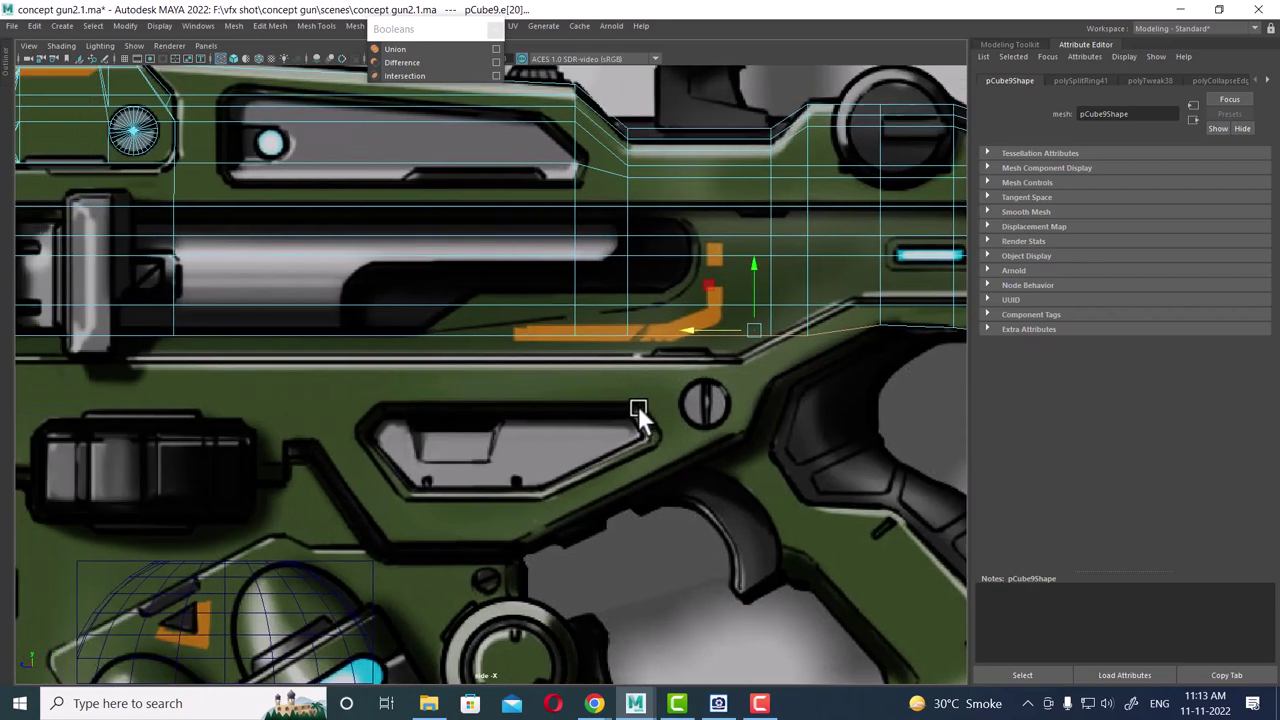
click(486, 336)
alt+middle_drag(308, 405, 448, 337)
click(438, 322)
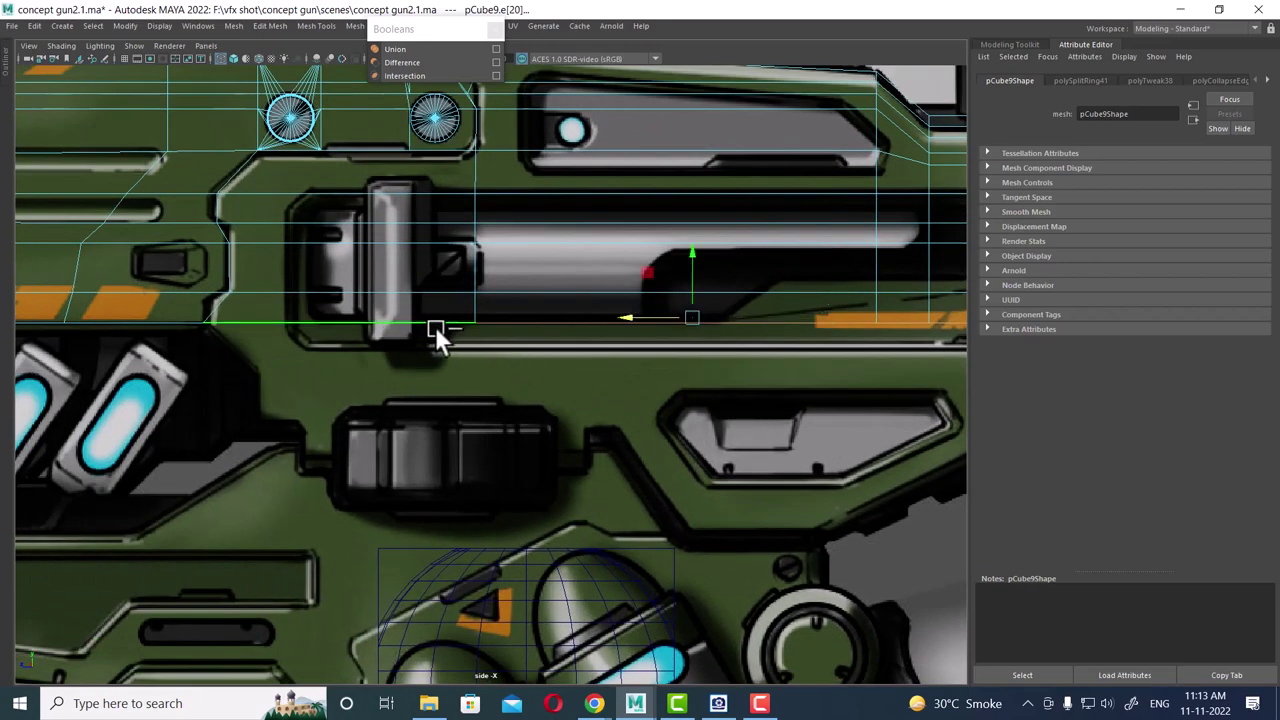
alt+middle_drag(608, 314, 520, 256)
drag(610, 188, 620, 358)
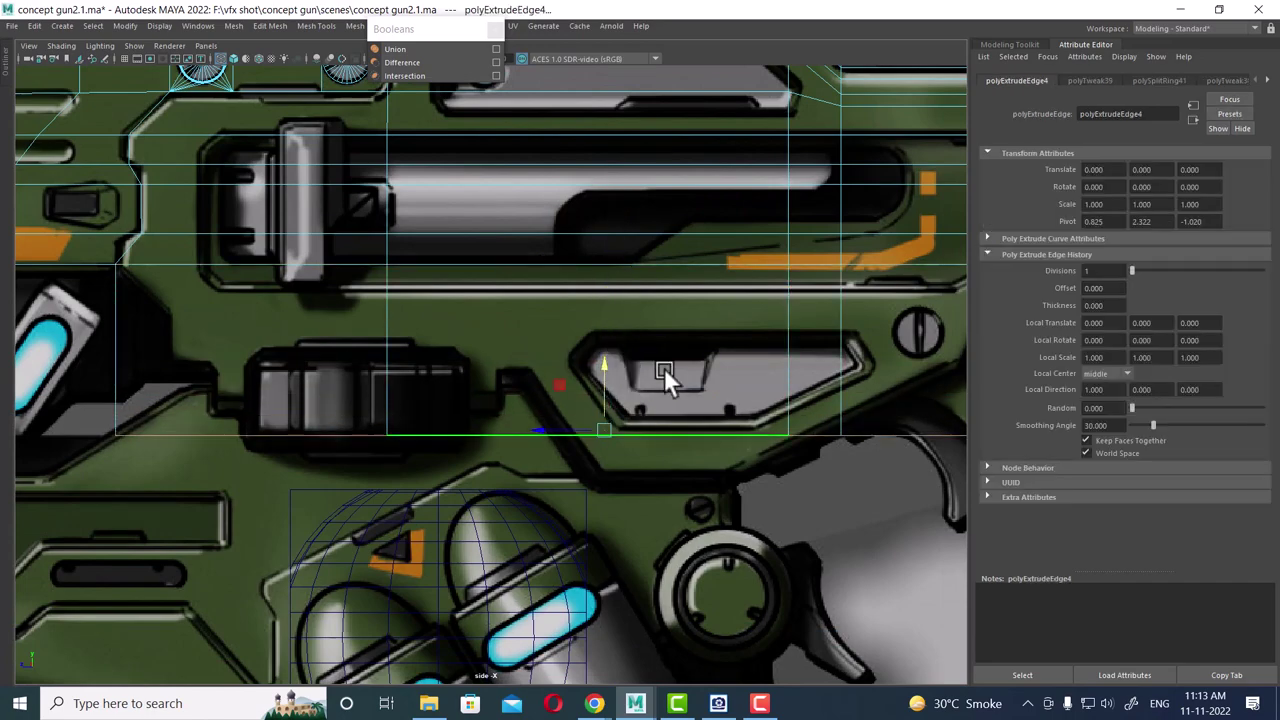
- Raise the extruded bottom edge slightly and review the new strip near the grip
mouse_move(664, 368)
alt+middle_down()
mouse_move(503, 308)
mouse_move(473, 338)
alt+middle_up()
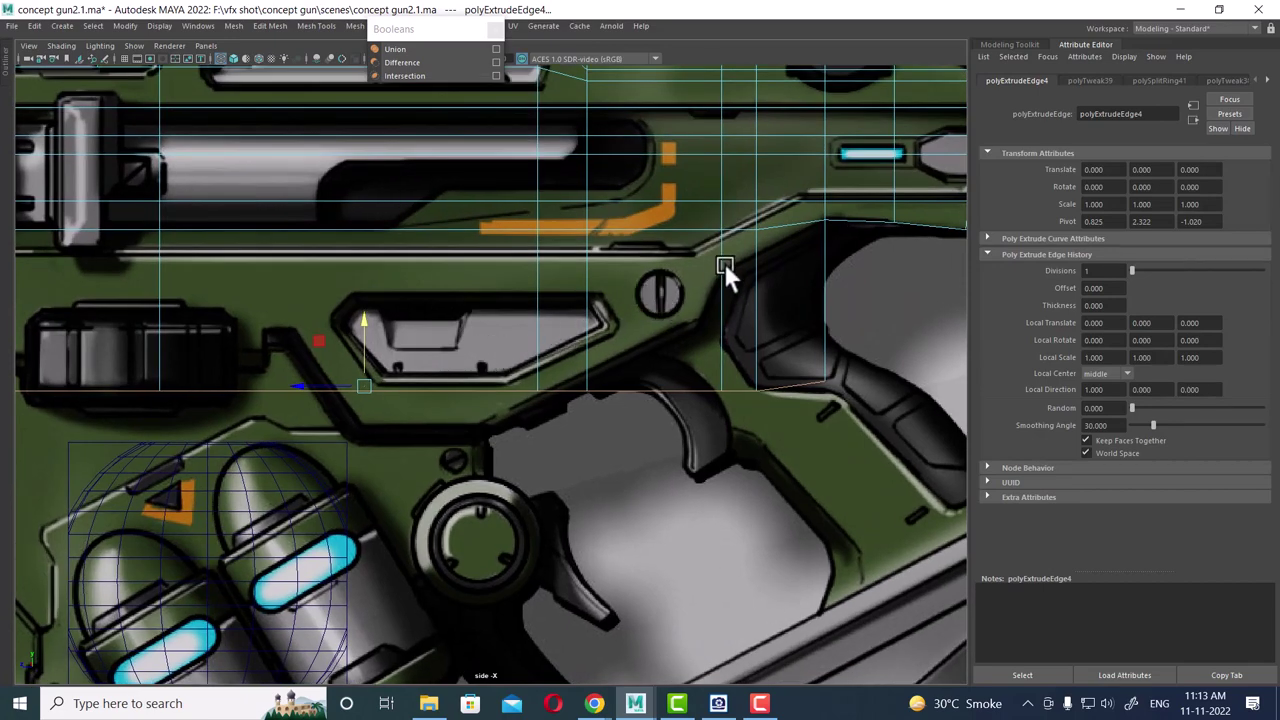
alt+middle_drag(430, 328, 662, 292)
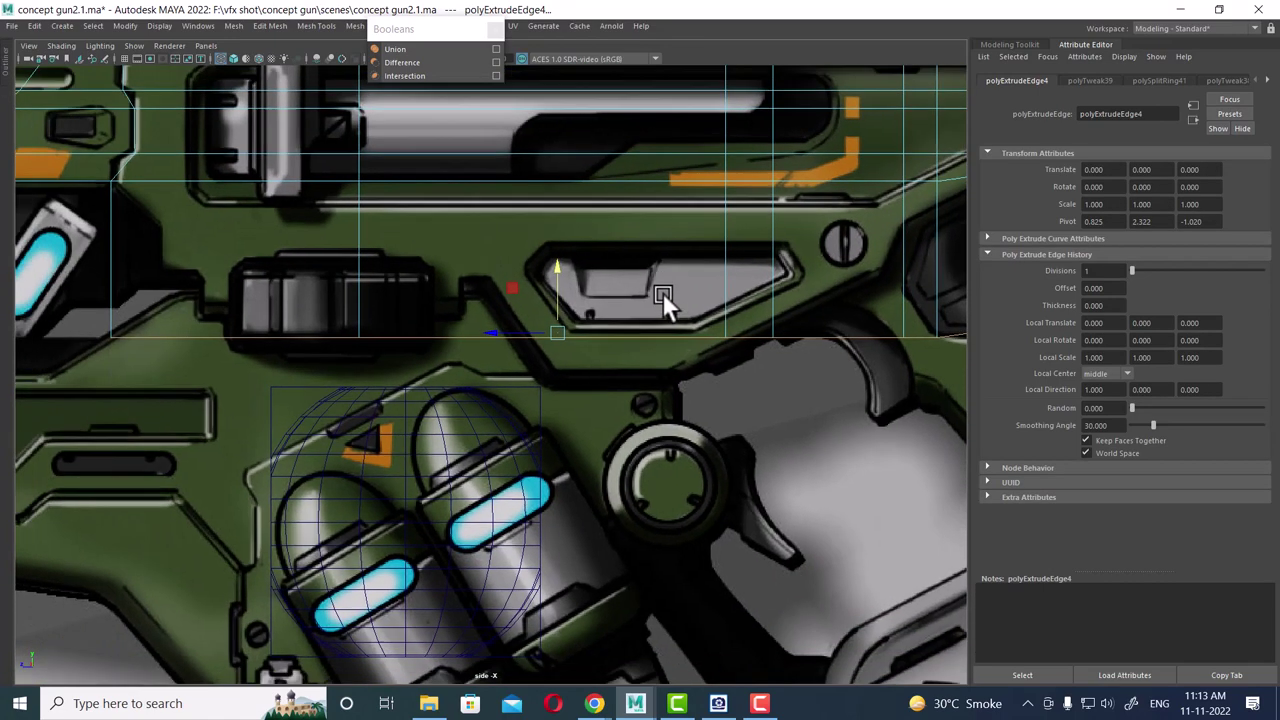
drag(548, 226, 546, 157)
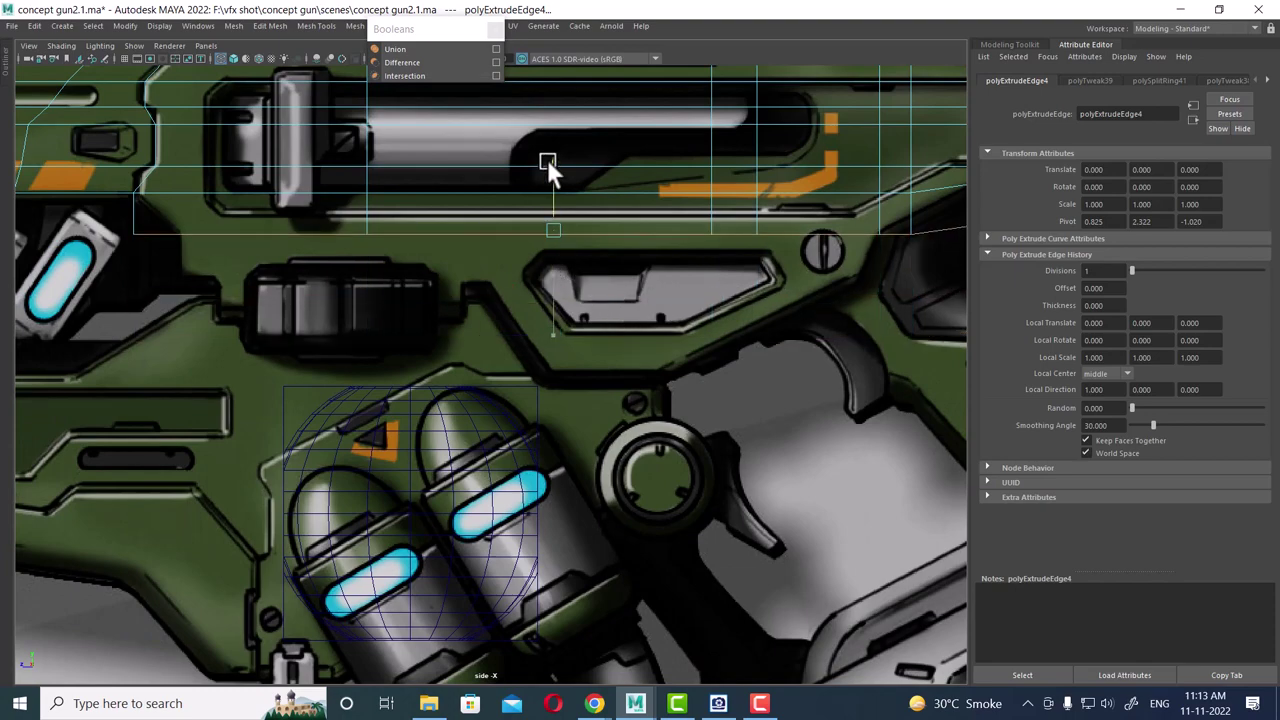
alt+middle_drag(547, 159, 488, 320)
scroll(640, 256, up, 3)
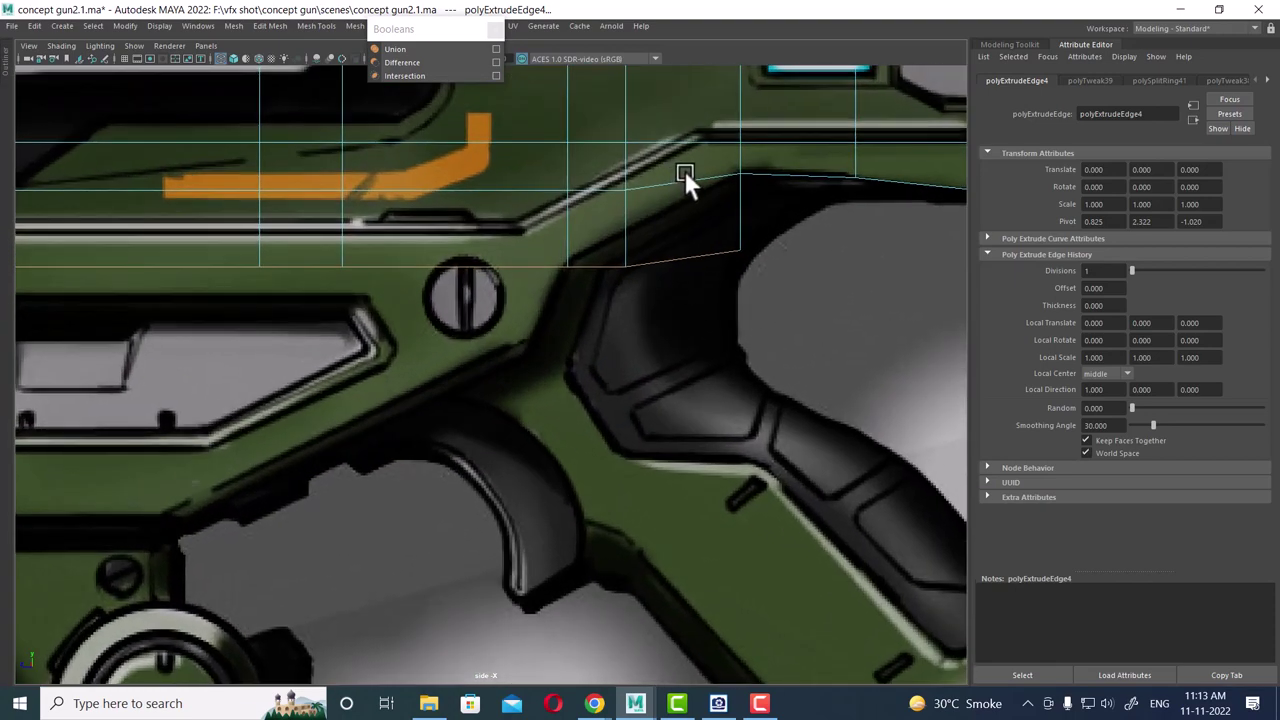
alt+middle_drag(684, 170, 640, 274)
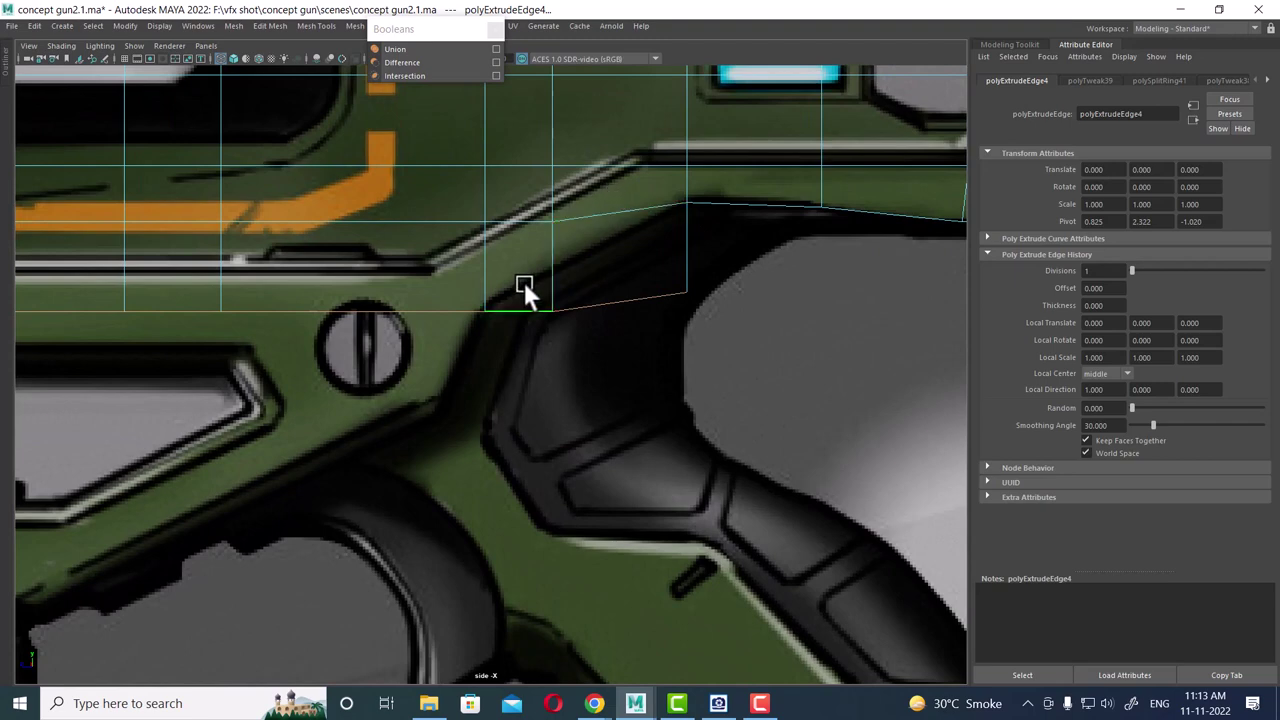
scroll(680, 271, down, 2)
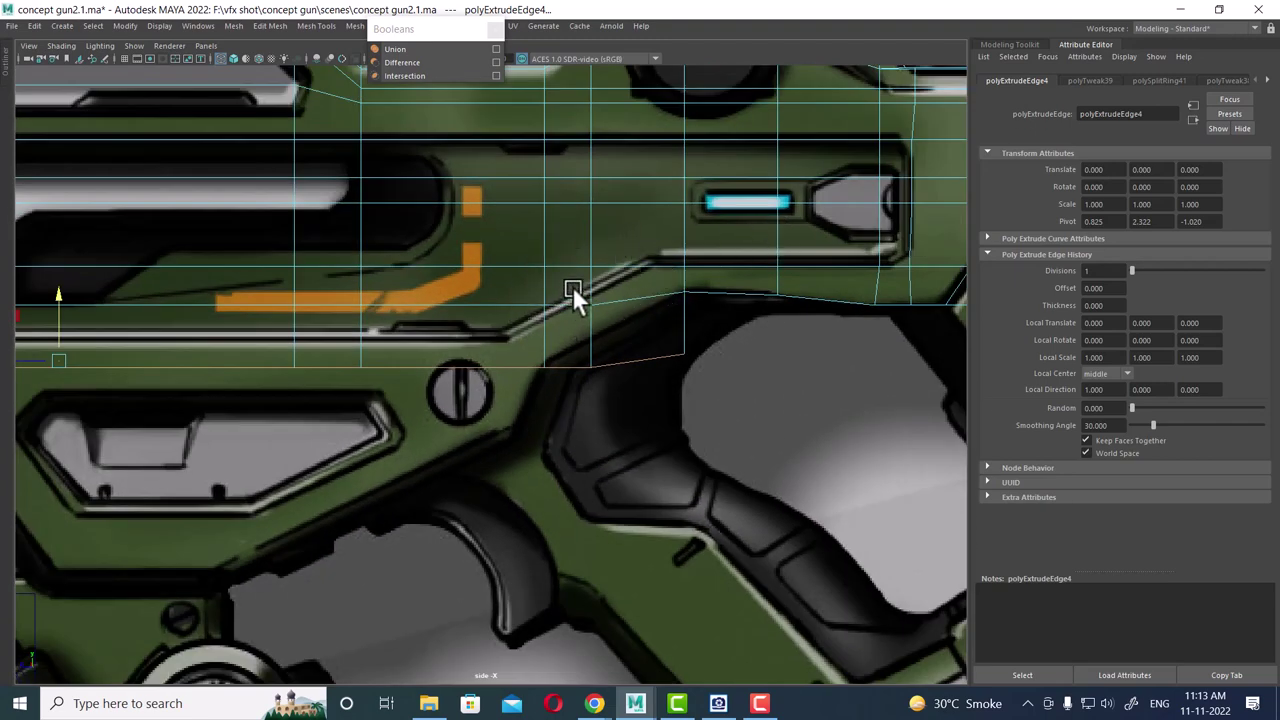
alt+middle_drag(718, 201, 683, 264)
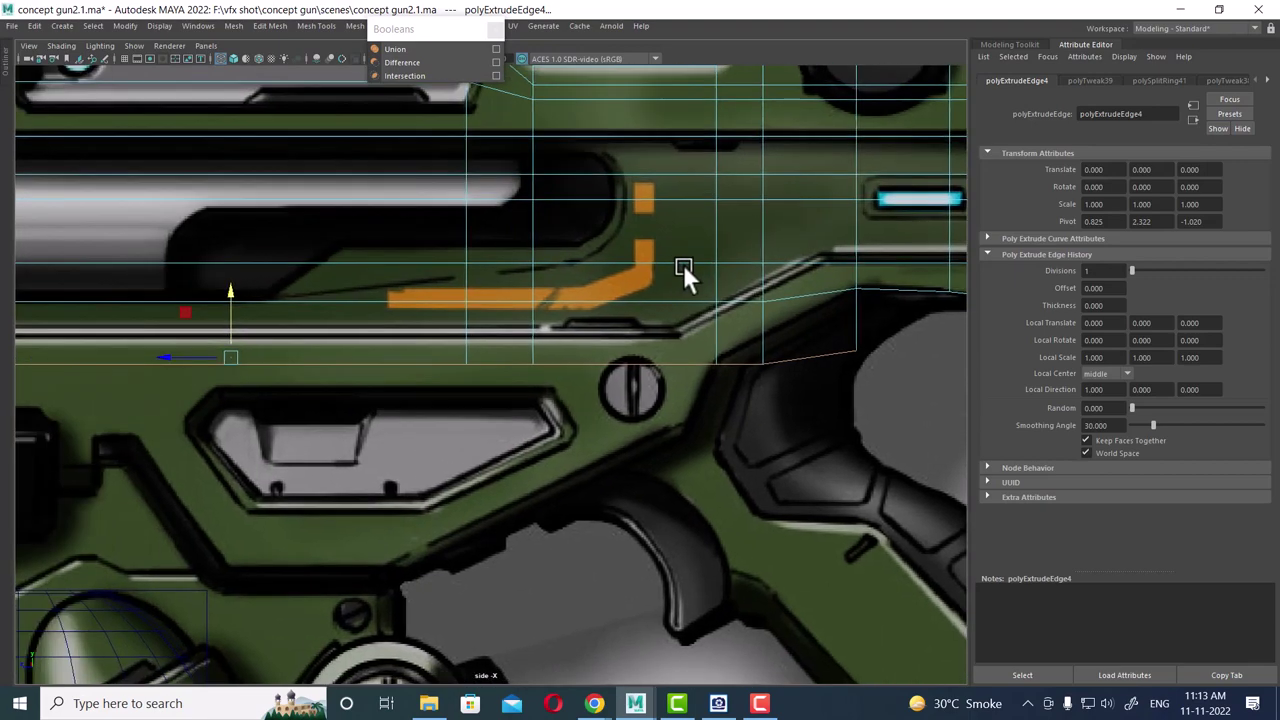
scroll(370, 227, down, 2)
scroll(424, 300, down, 1)
scroll(448, 357, down, 1)
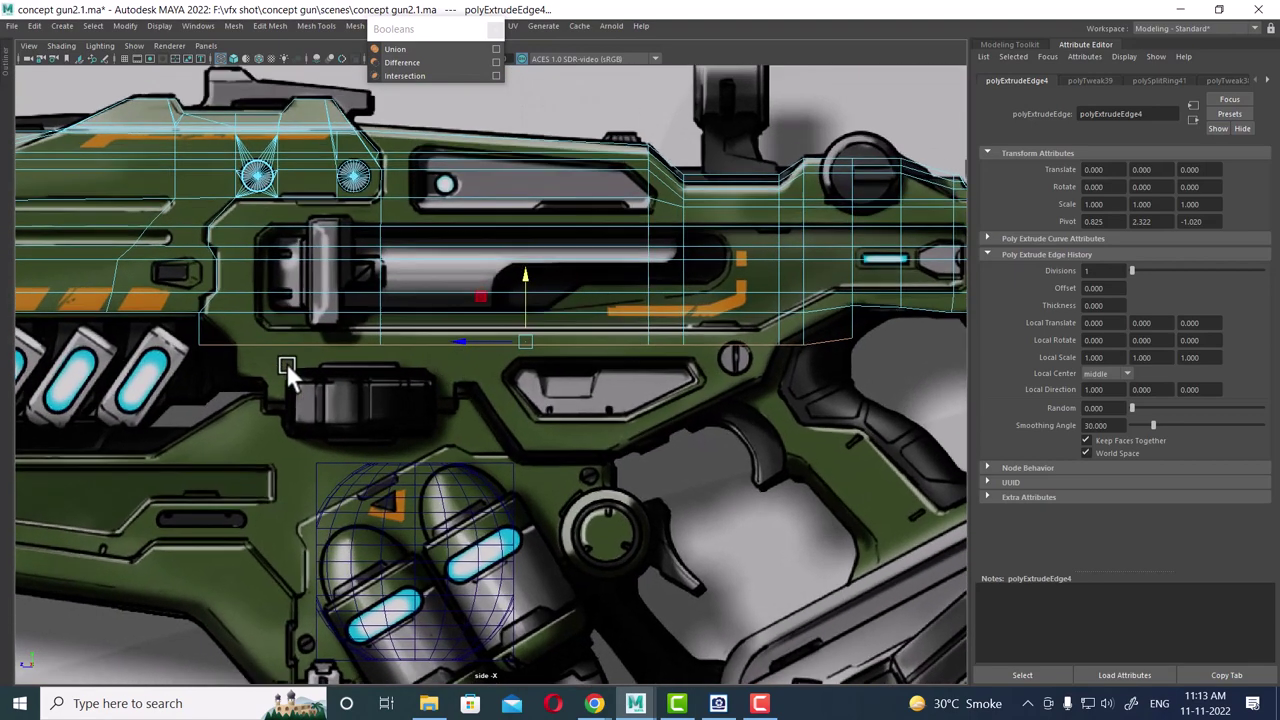
alt+middle_drag(552, 314, 476, 326)
scroll(485, 370, up, 1)
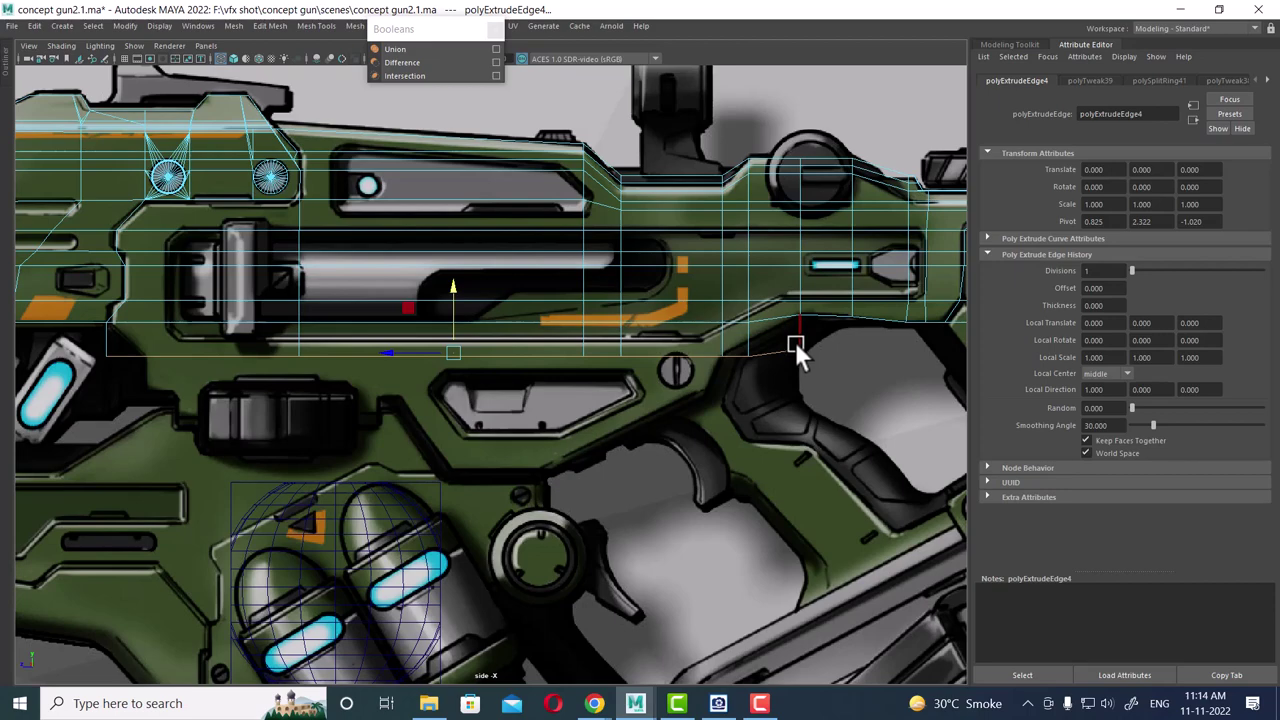
scroll(512, 316, up, 2)
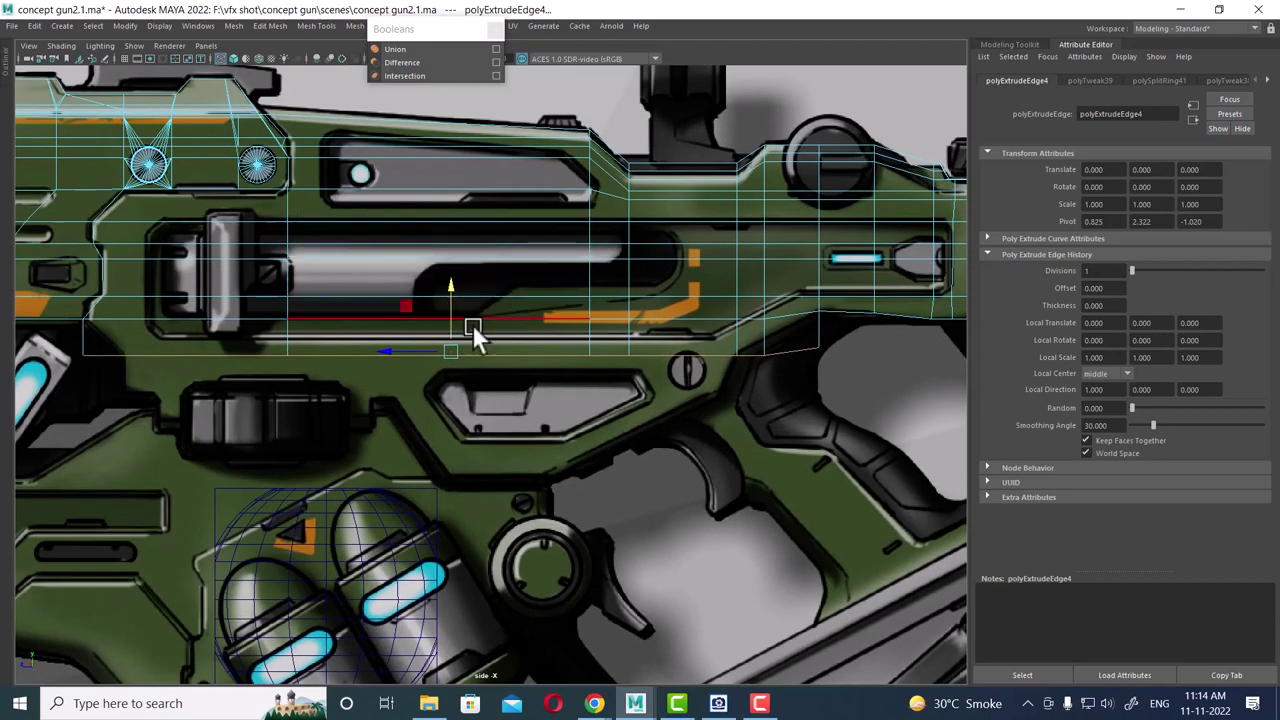
- Select the extrusion's front bottom corner vertex with the Move tool
click(677, 355)
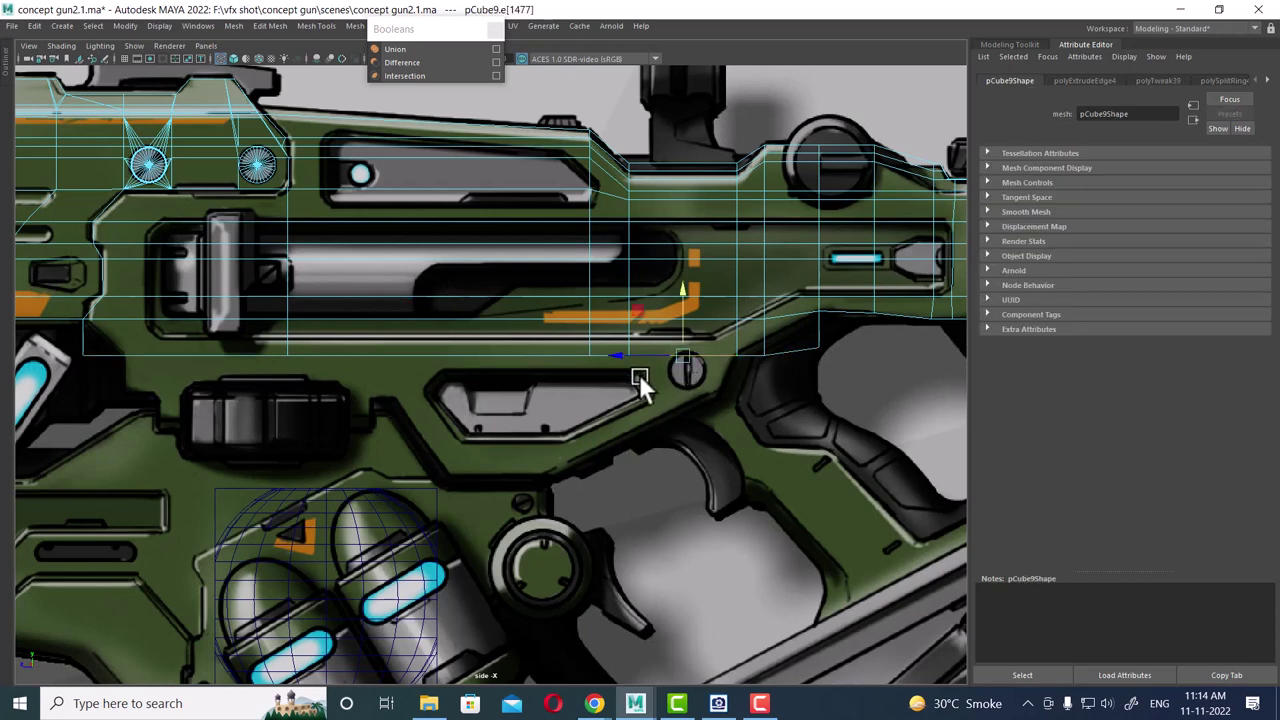
alt+middle_drag(170, 355, 229, 352)
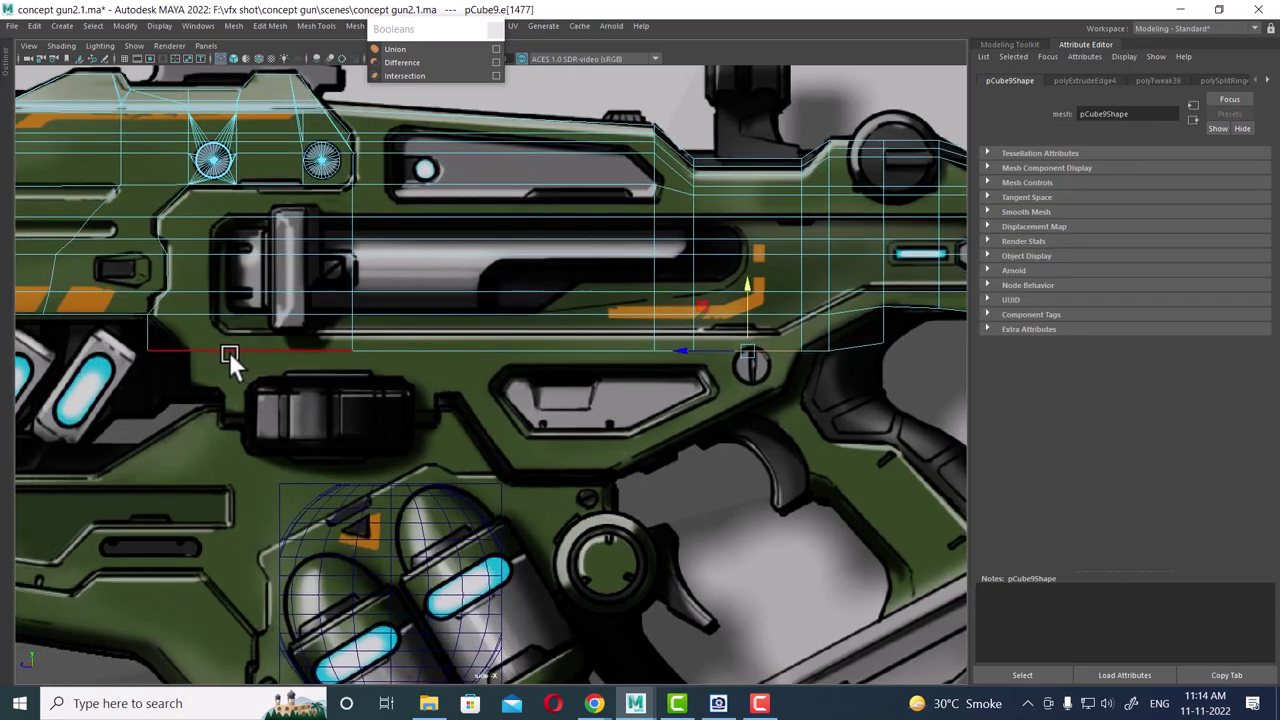
scroll(250, 385, up, 1)
right_drag(262, 245, 198, 247)
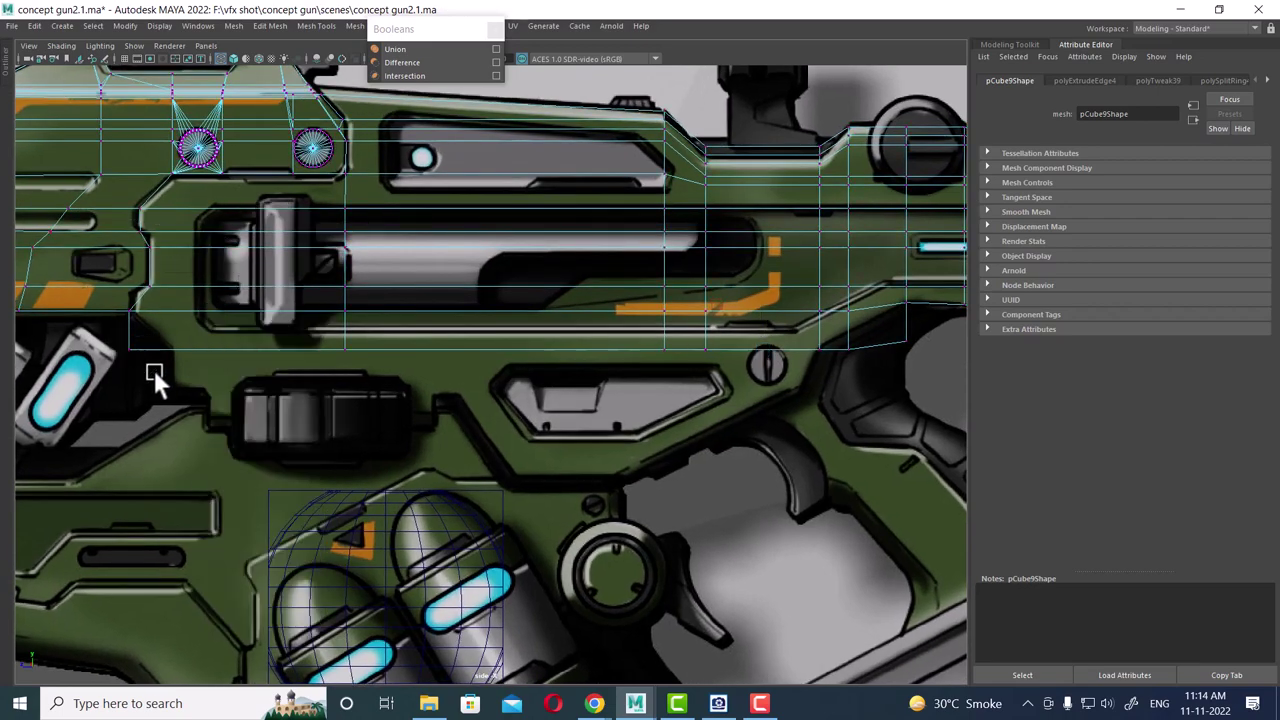
click(107, 348)
key(w)
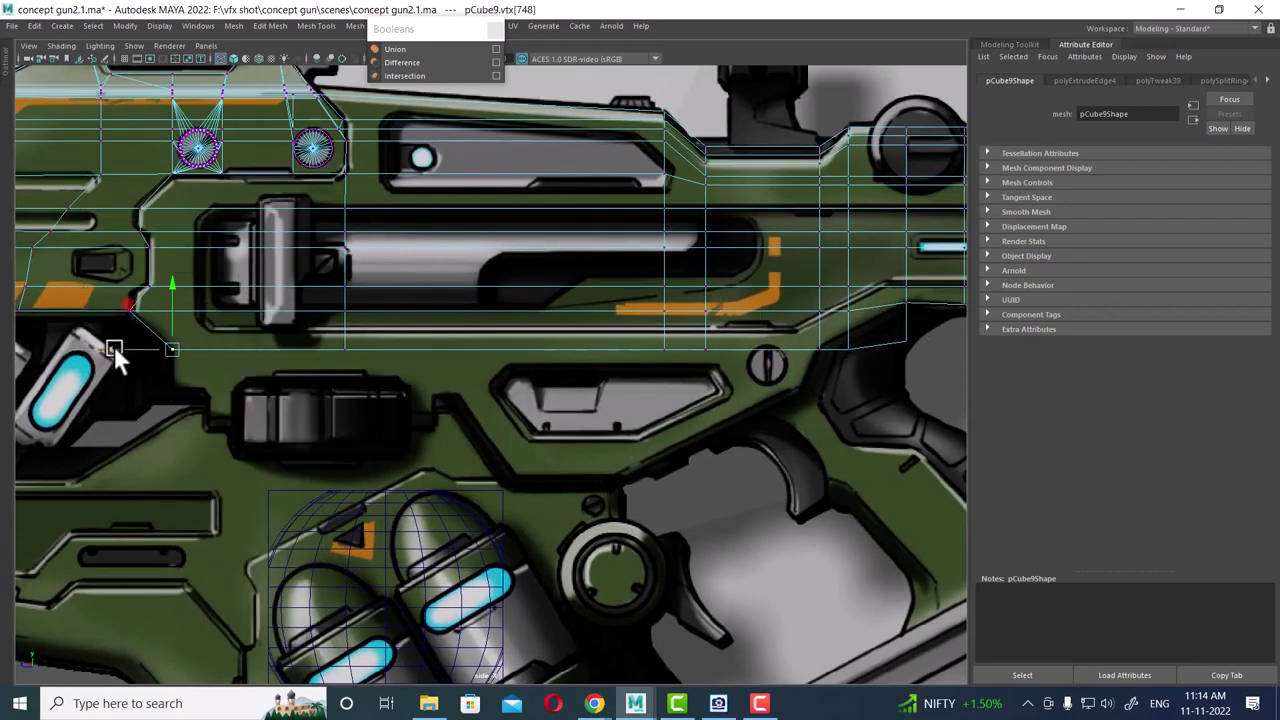
alt+middle_drag(578, 326, 542, 323)
- Reselect the extrusion's bottom border edges for a second extrusion
key(F10)
click(703, 345)
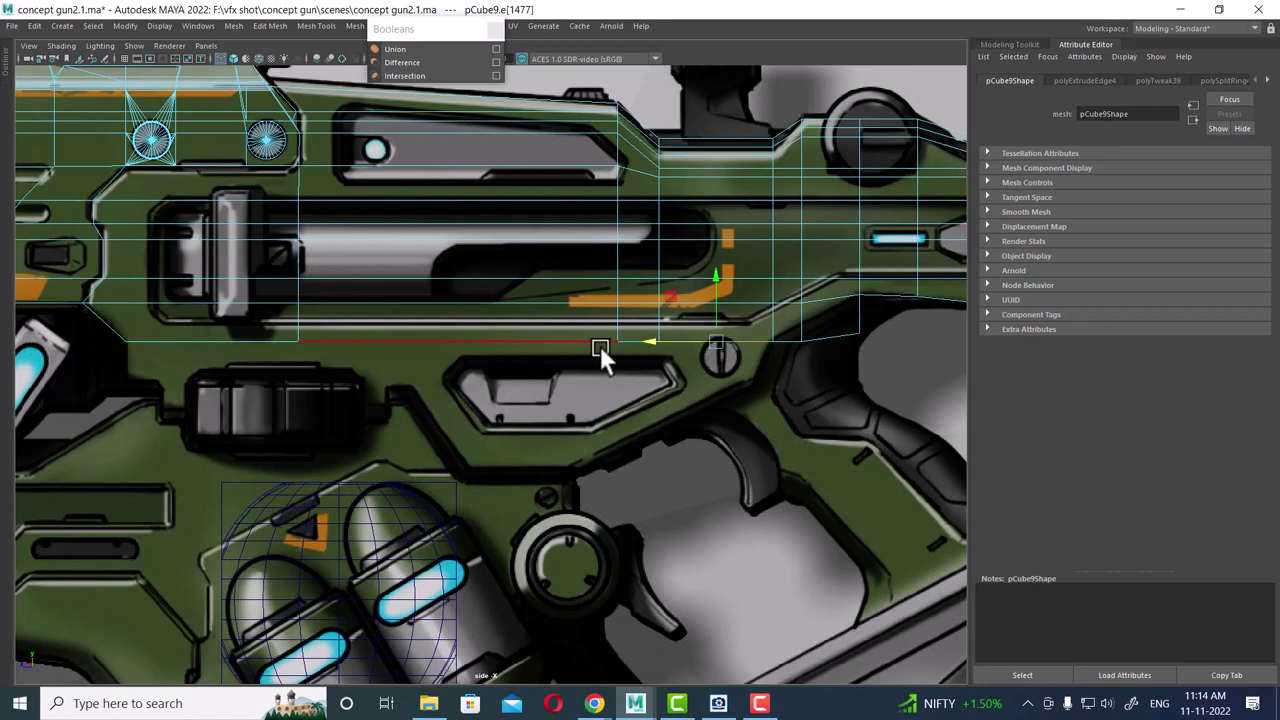
drag(570, 352, 377, 364)
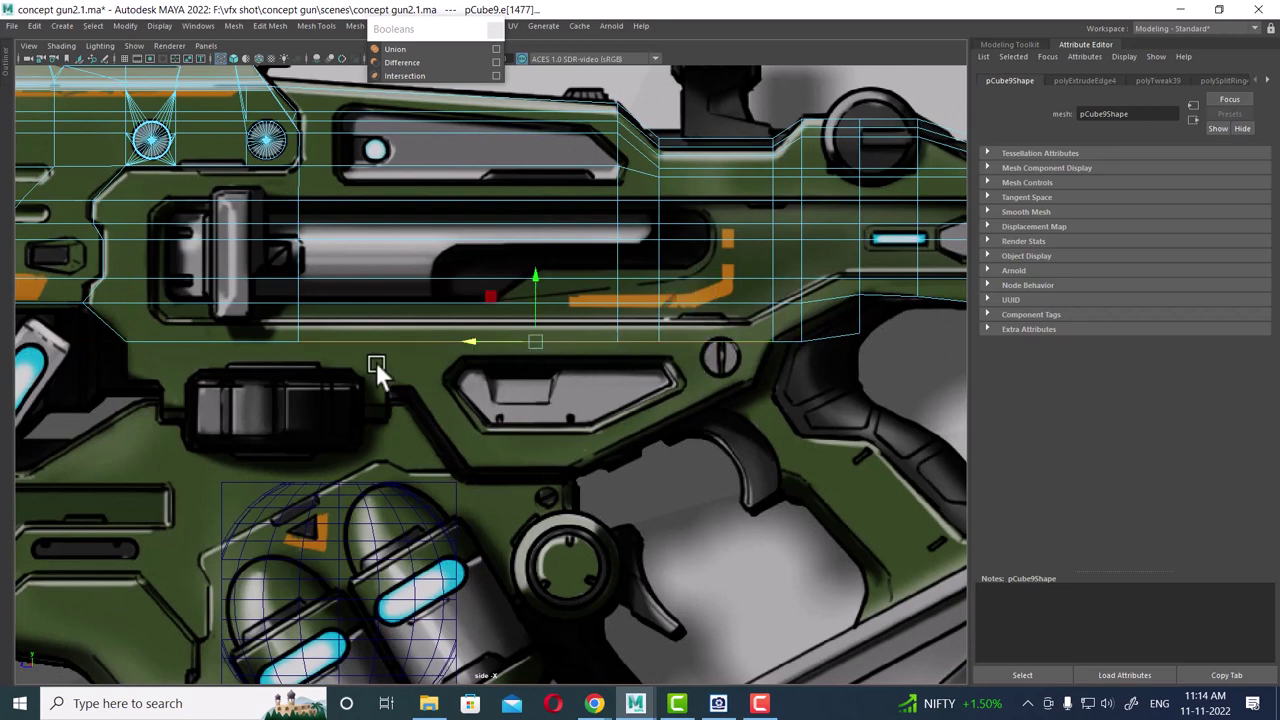
shift+click(232, 341)
- Extrude the bottom edge downward several times to build the lower strip around the trigger
drag(450, 277, 454, 318)
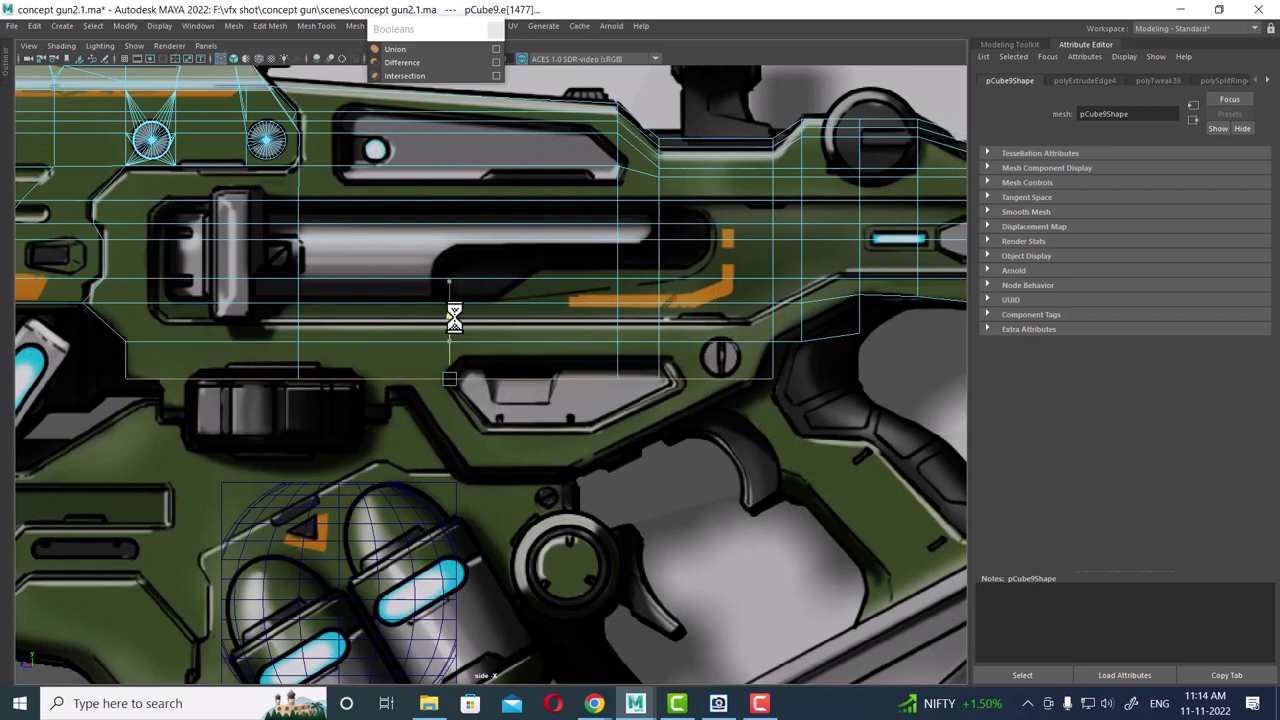
scroll(496, 391, up, 1)
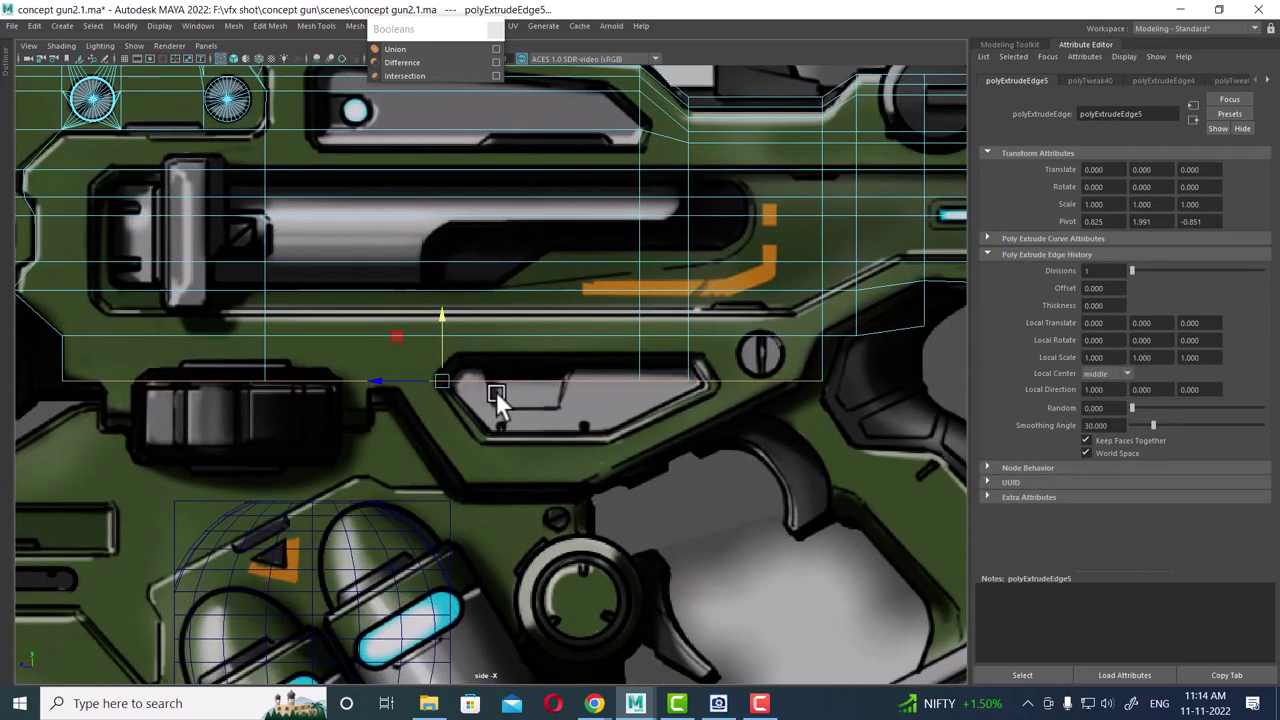
drag(441, 312, 445, 340)
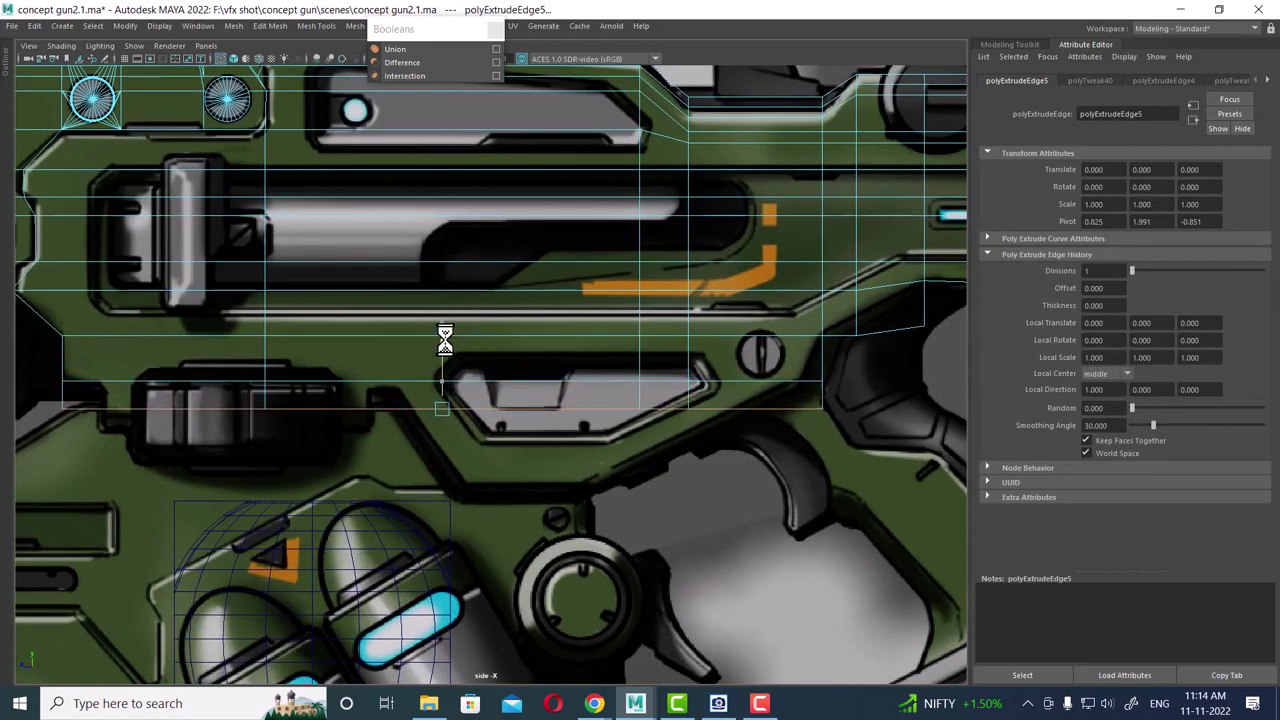
drag(445, 340, 445, 349)
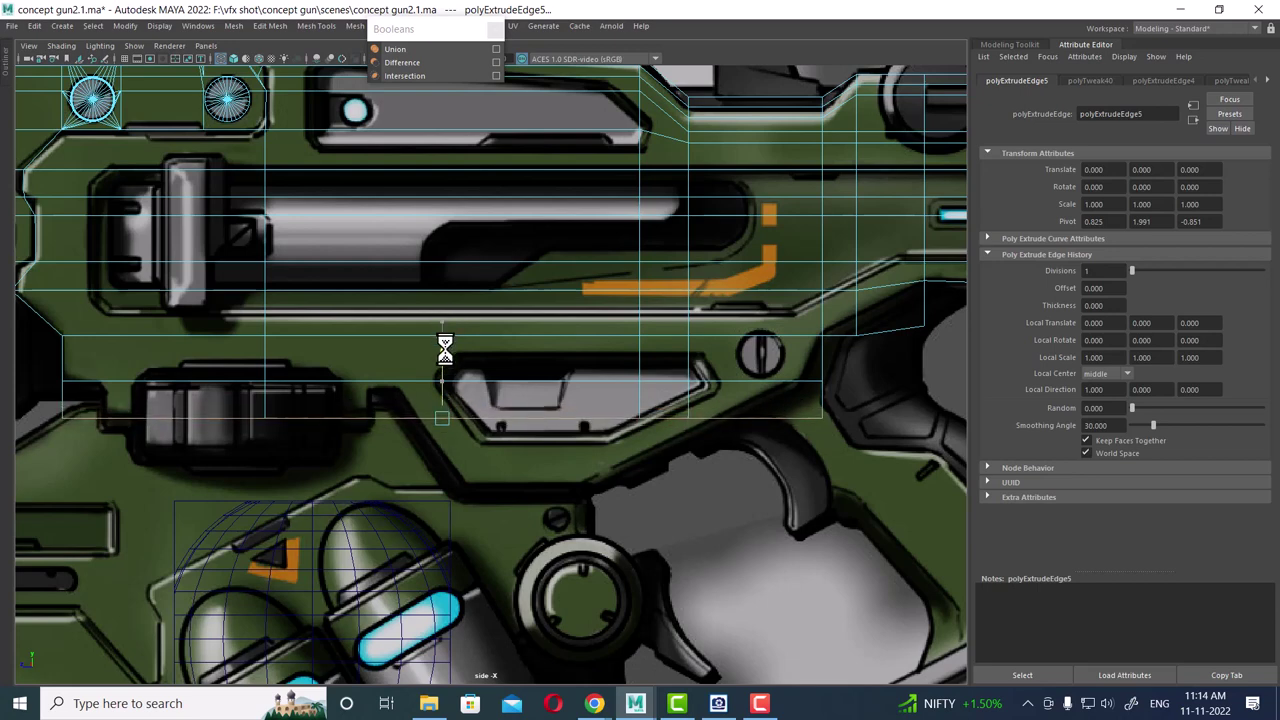
key(ctrl+e)
drag(444, 347, 455, 430)
key(ctrl+e)
key(ctrl+e)
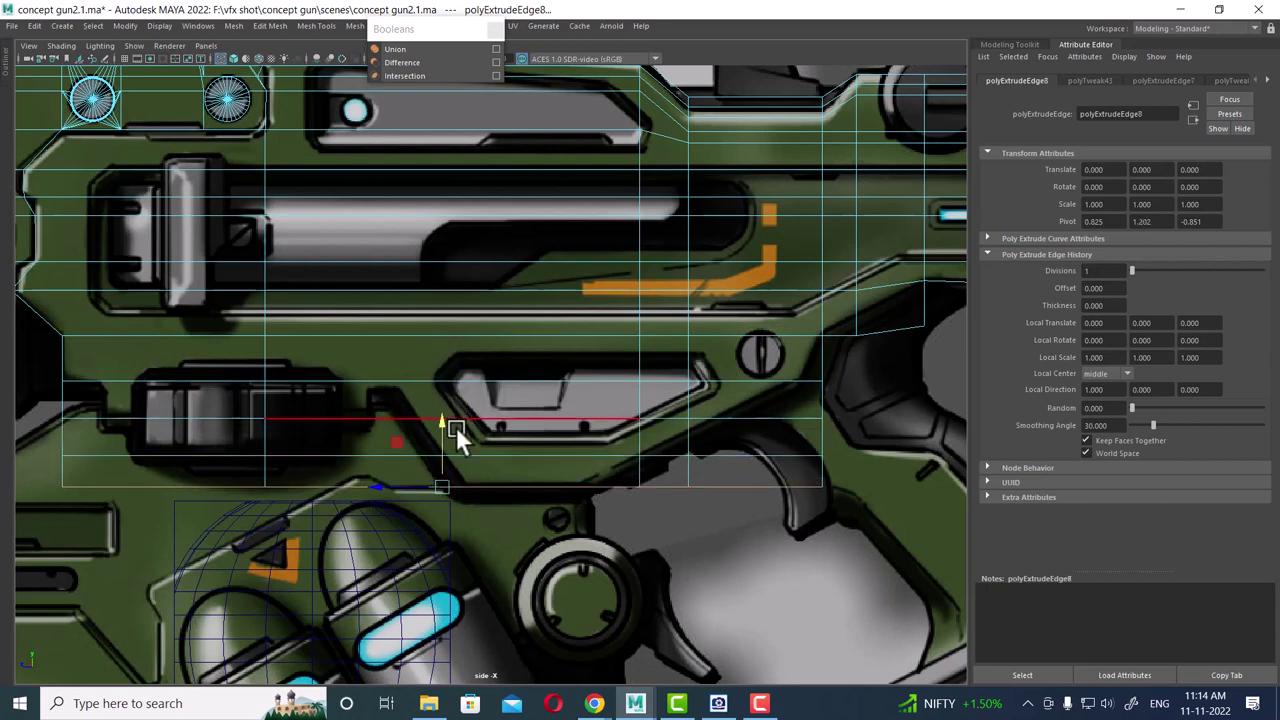
scroll(456, 406, up, 1)
mouse_move(456, 406)
alt+middle_down()
mouse_move(416, 387)
mouse_move(463, 324)
alt+middle_up()
scroll(647, 327, up, 1)
- Move the right-edge and lower-right corner vertices left onto the trigger guard outline
right_drag(647, 327, 572, 231)
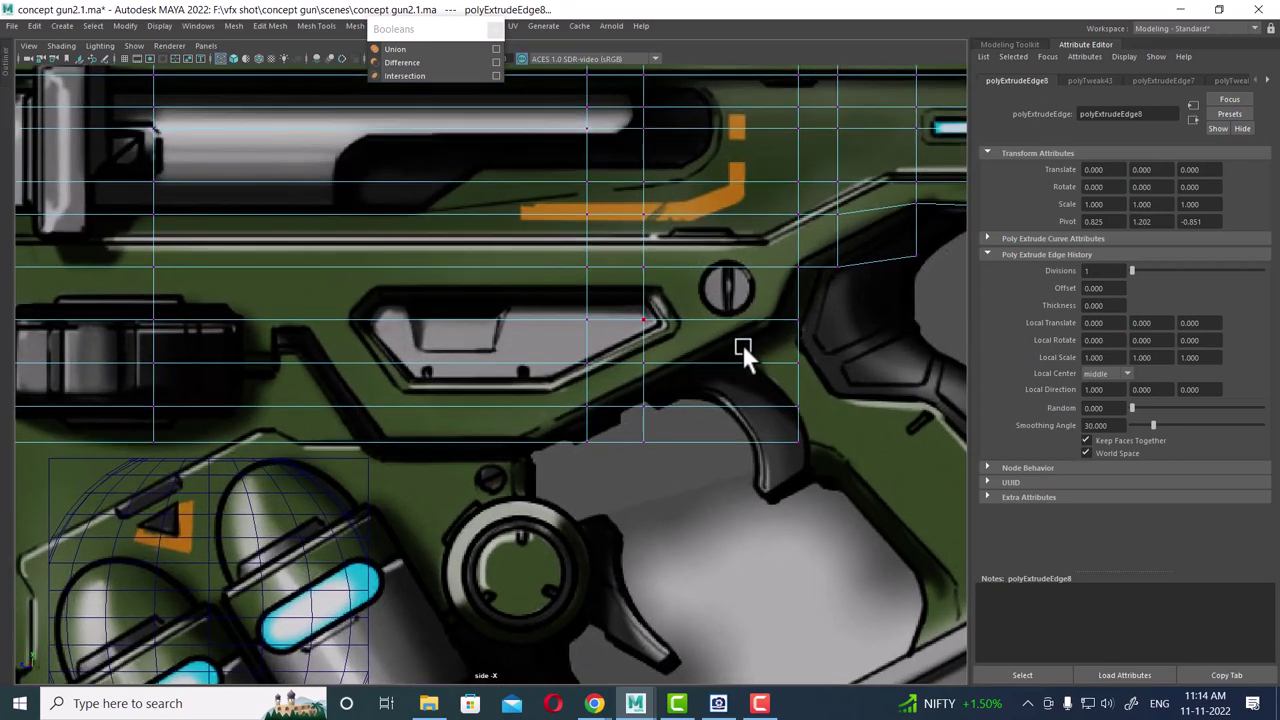
click(804, 317)
middle_drag(765, 321, 713, 314)
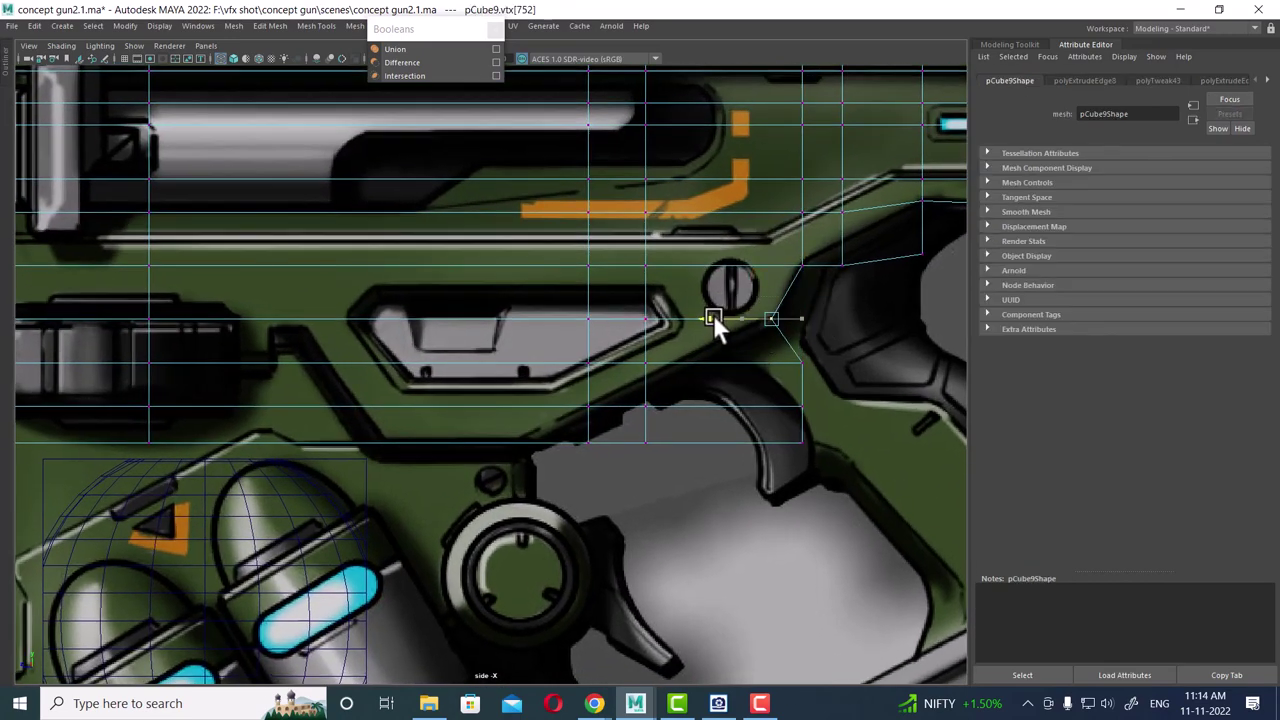
scroll(835, 355, up, 1)
click(810, 405)
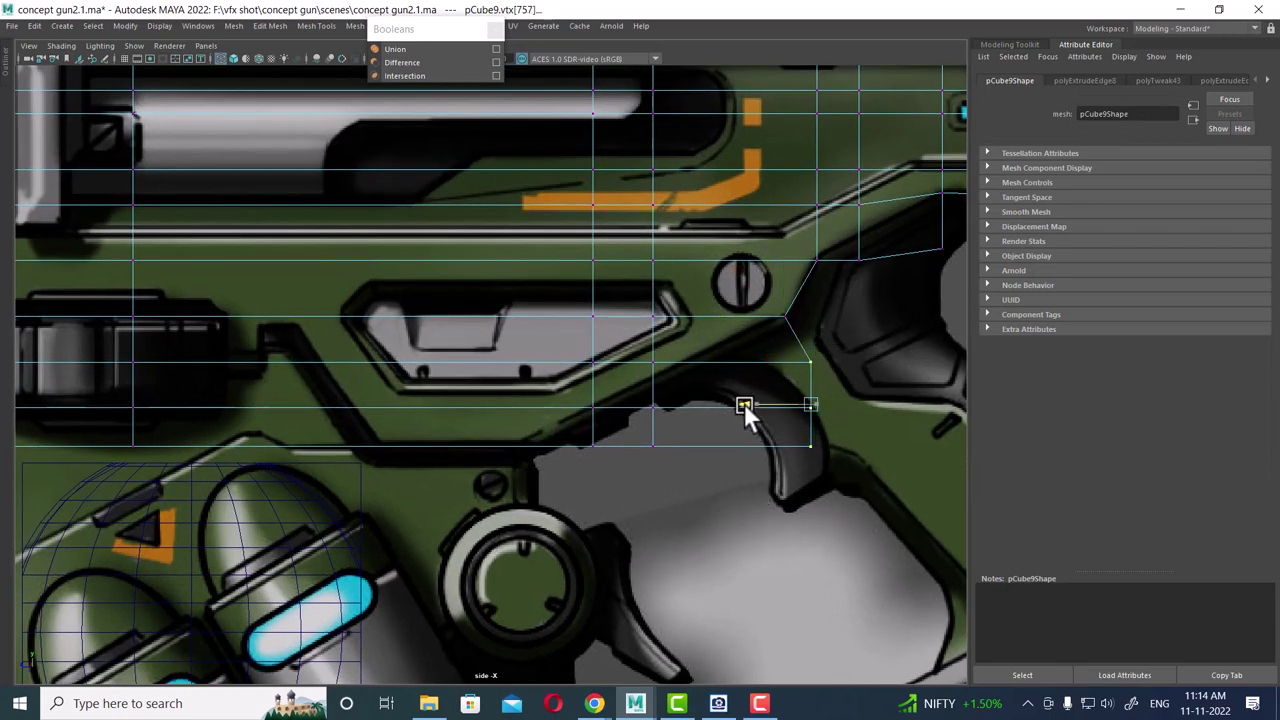
middle_drag(744, 403, 710, 395)
scroll(651, 366, up, 1)
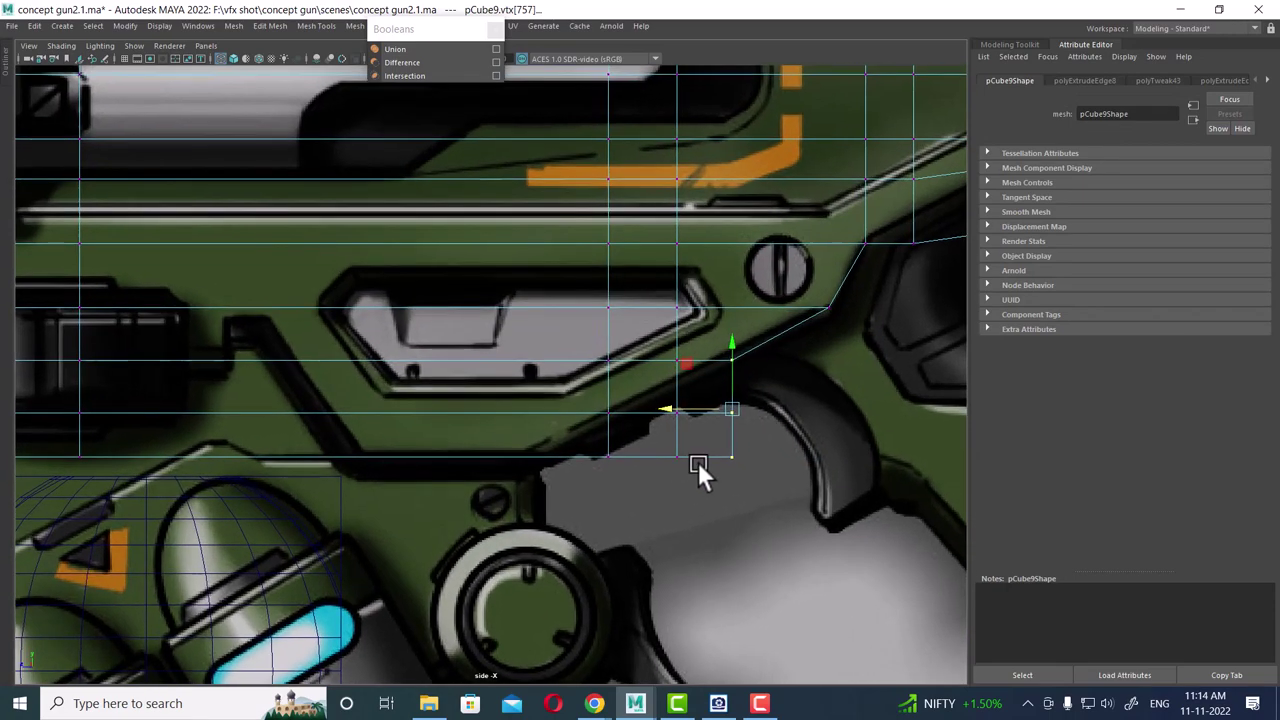
scroll(710, 432, up, 1)
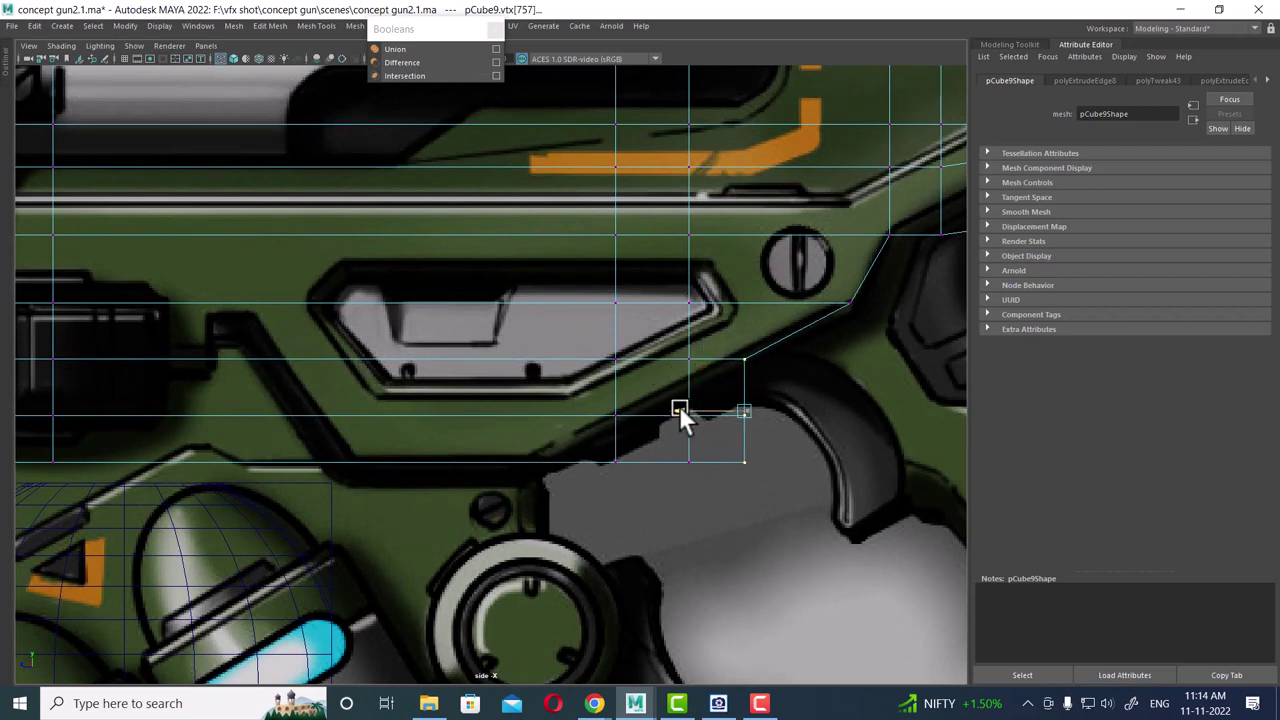
drag(679, 406, 672, 406)
right_drag(717, 357, 848, 206)
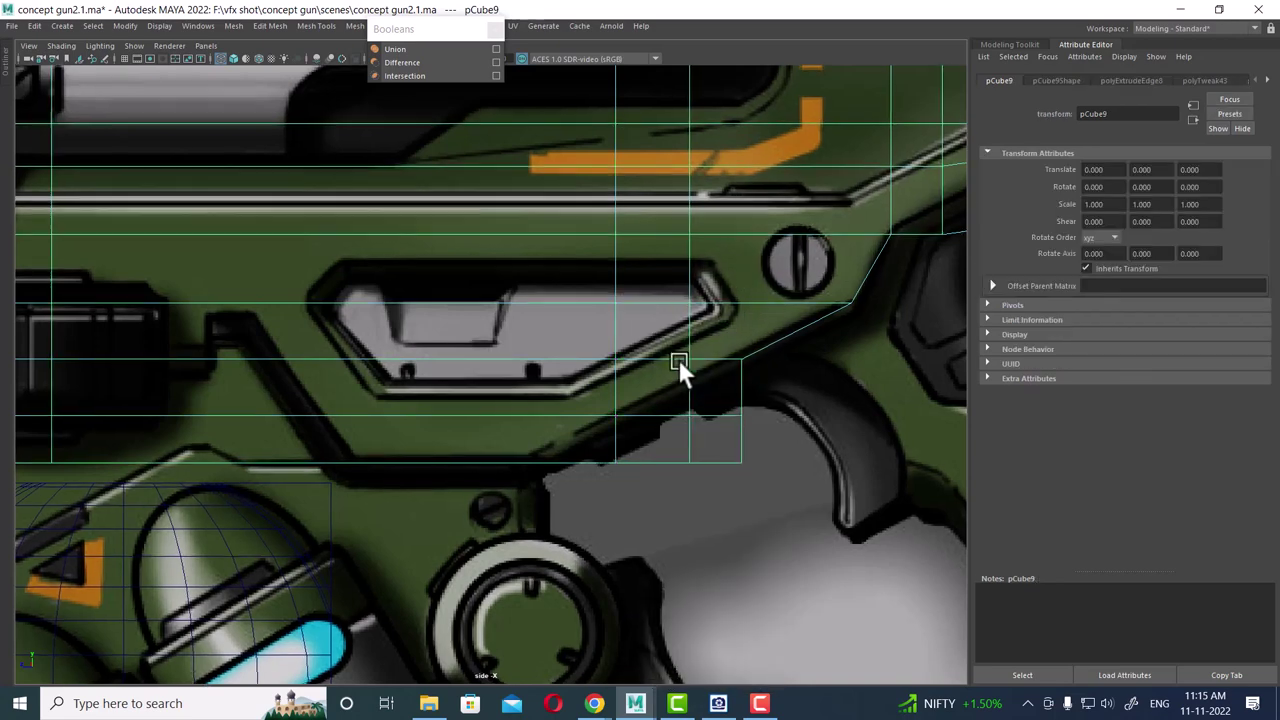
scroll(678, 359, up, 1)
- Multi-Cut a diagonal edge along the contour above the trigger
shift+right_click(752, 282)
click(706, 351)
scroll(740, 390, up, 2)
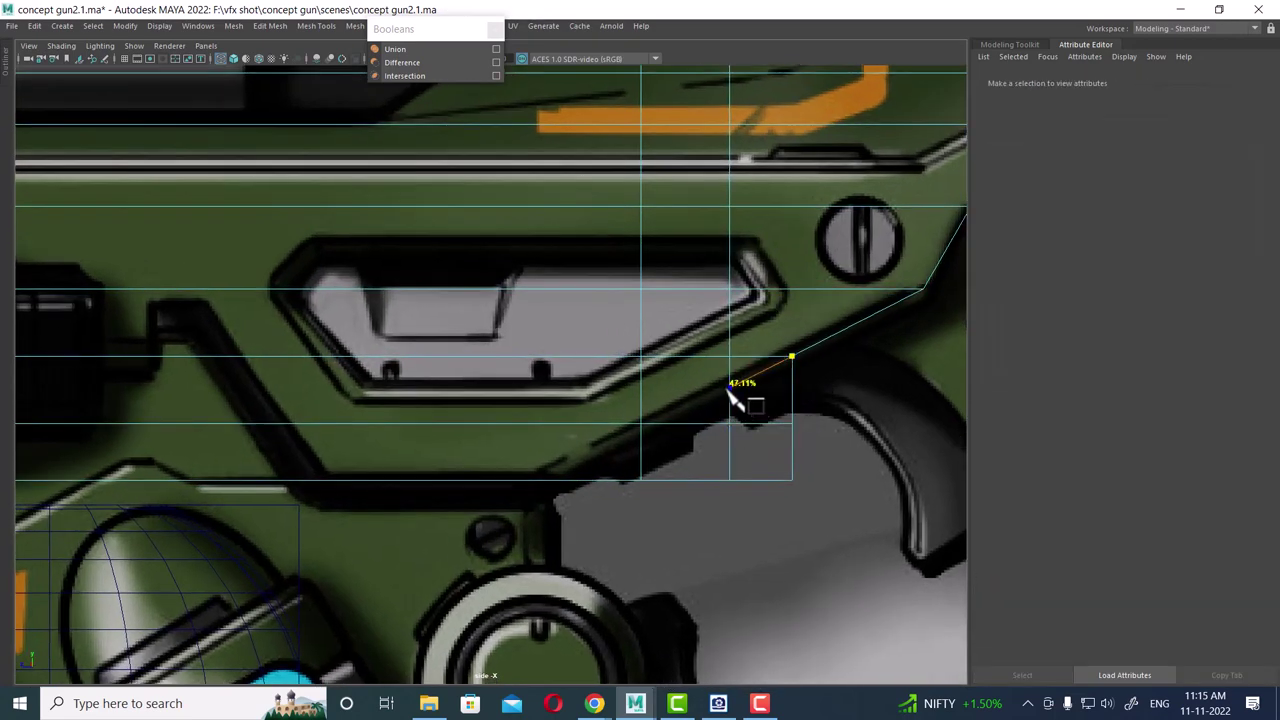
click(640, 424)
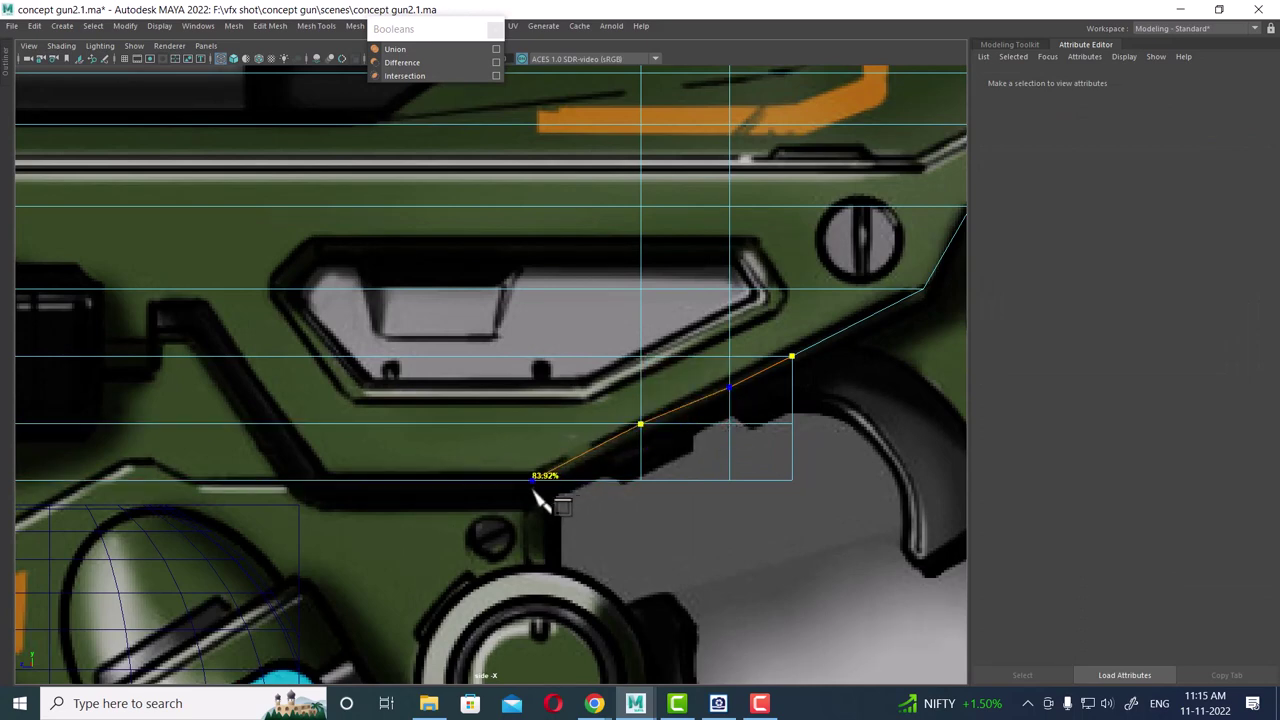
right_drag(700, 335, 757, 455)
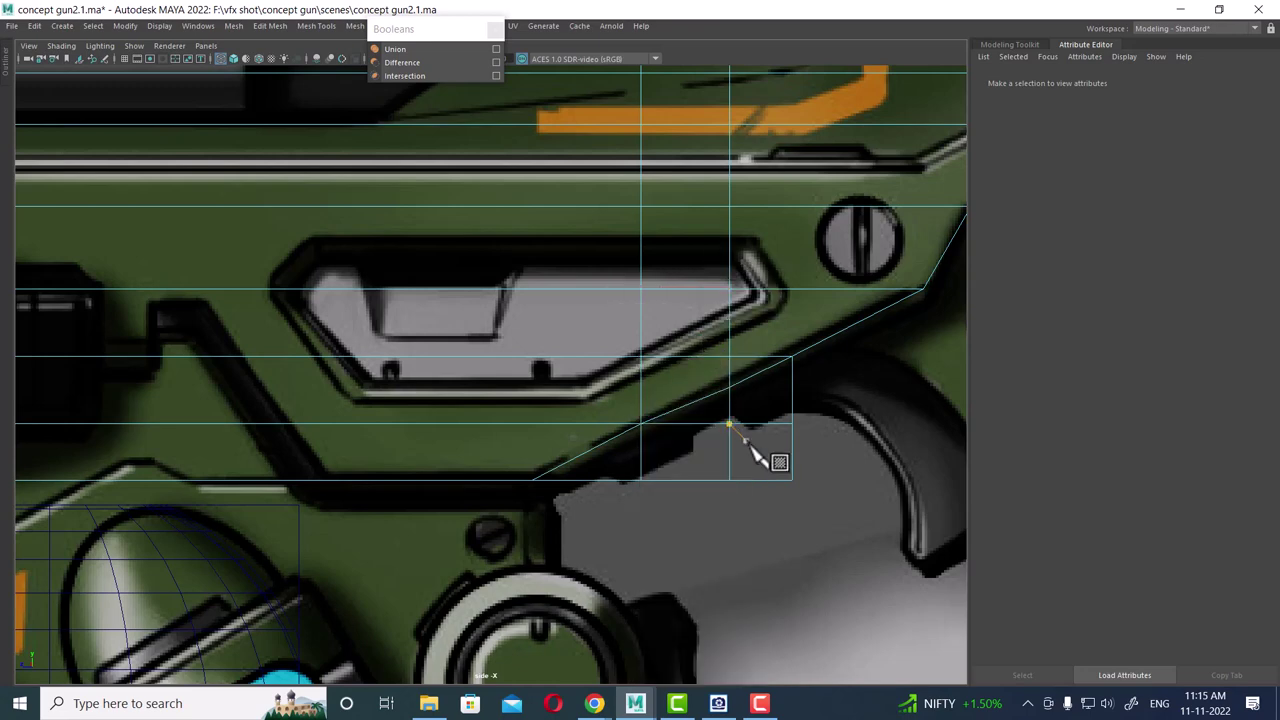
- Delete the faces below the diagonal cut, including the leftover small faces
key(w)
drag(828, 404, 720, 514)
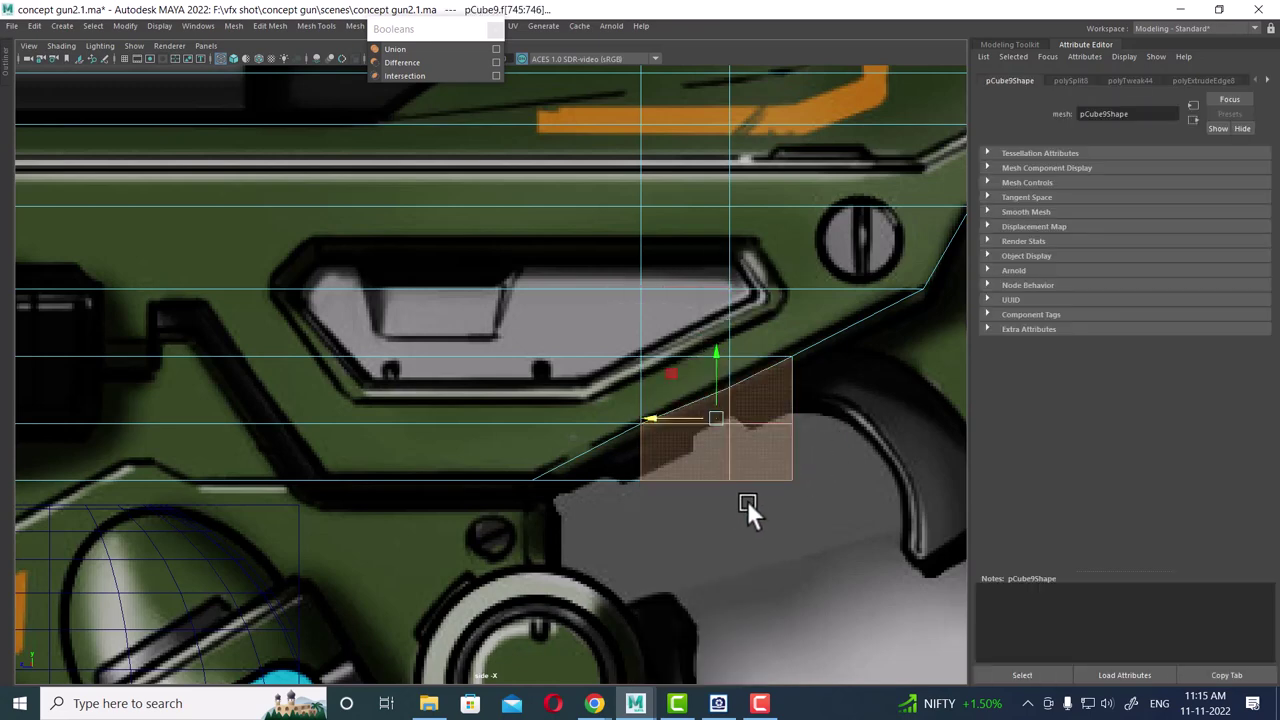
key(Delete)
drag(660, 462, 604, 484)
key(Delete)
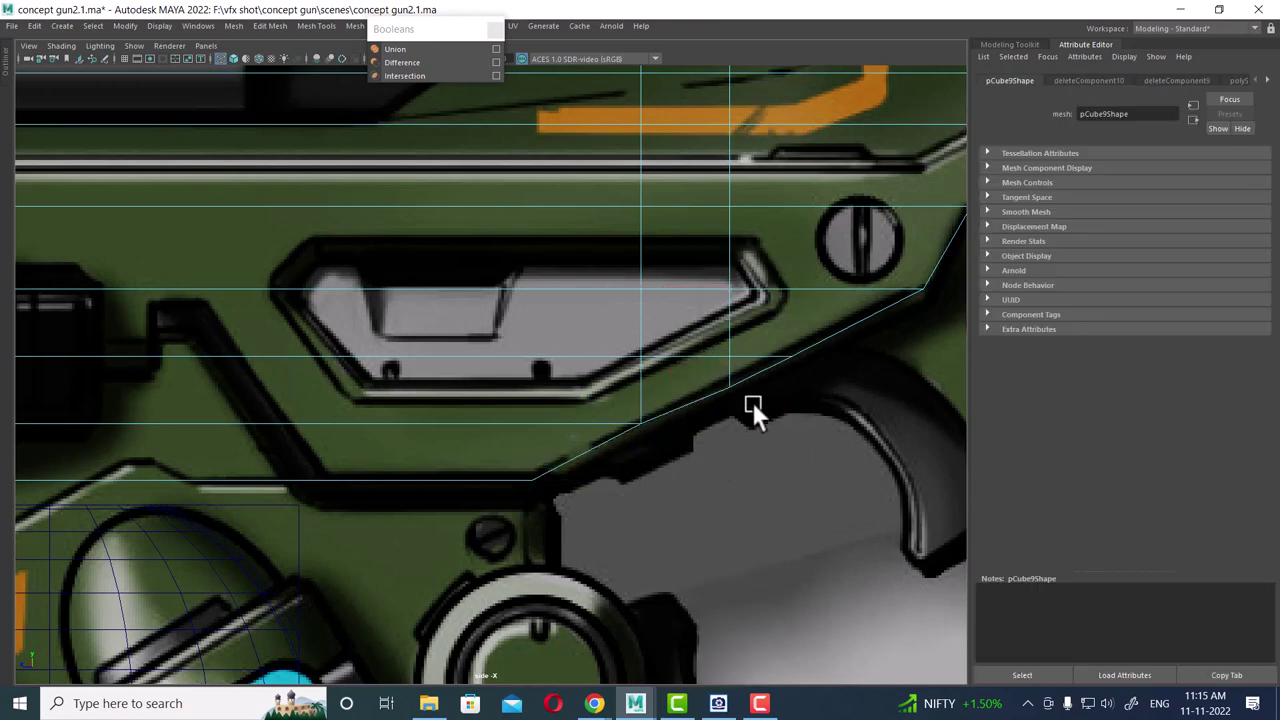
- Slide the three left-edge vertices right, then back into alignment with the reference
scroll(736, 402, down, 1)
scroll(702, 404, down, 2)
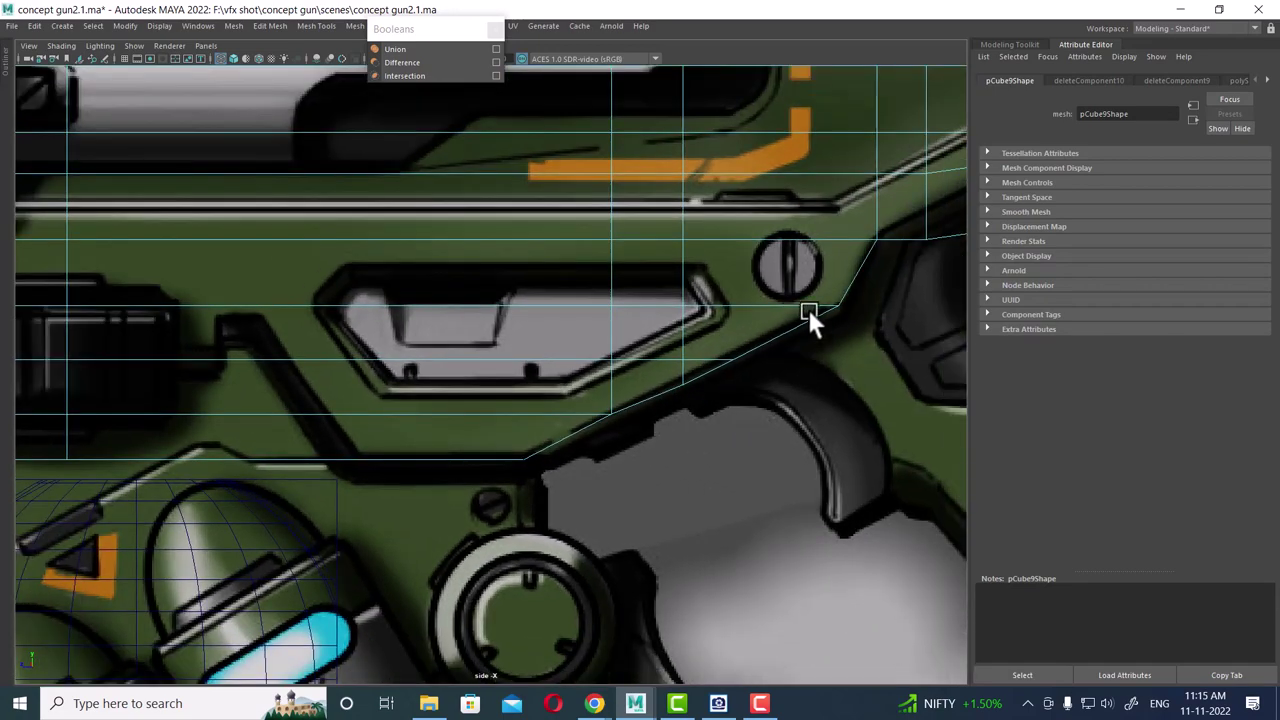
scroll(608, 334, down, 1)
scroll(449, 309, down, 1)
scroll(494, 351, down, 2)
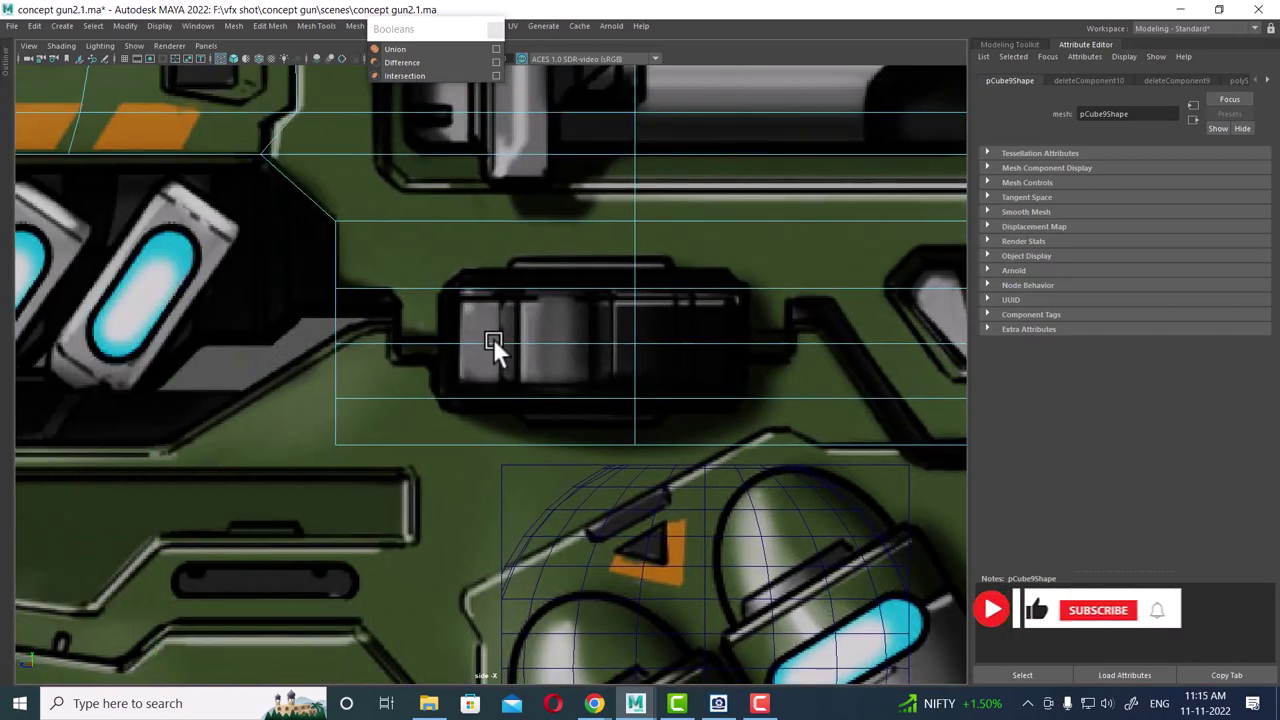
scroll(536, 378, down, 1)
scroll(605, 398, up, 2)
scroll(437, 330, up, 2)
scroll(434, 324, up, 1)
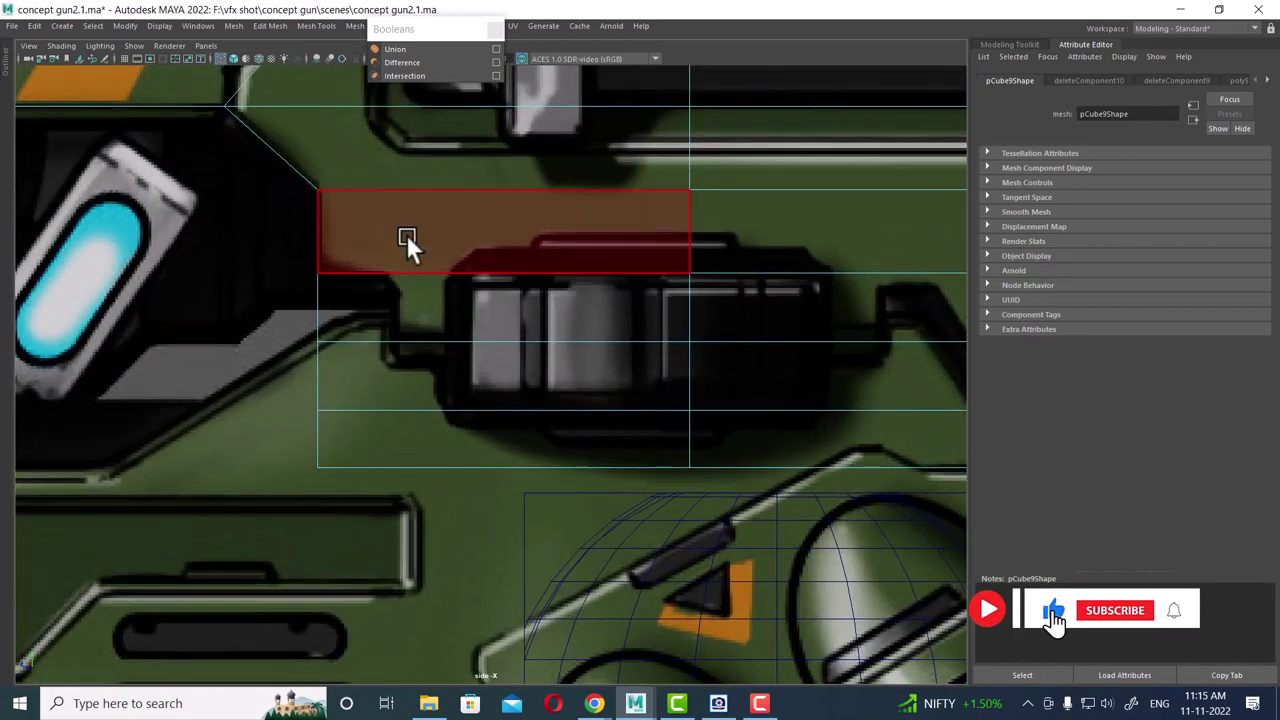
right_drag(408, 237, 247, 222)
drag(288, 320, 358, 483)
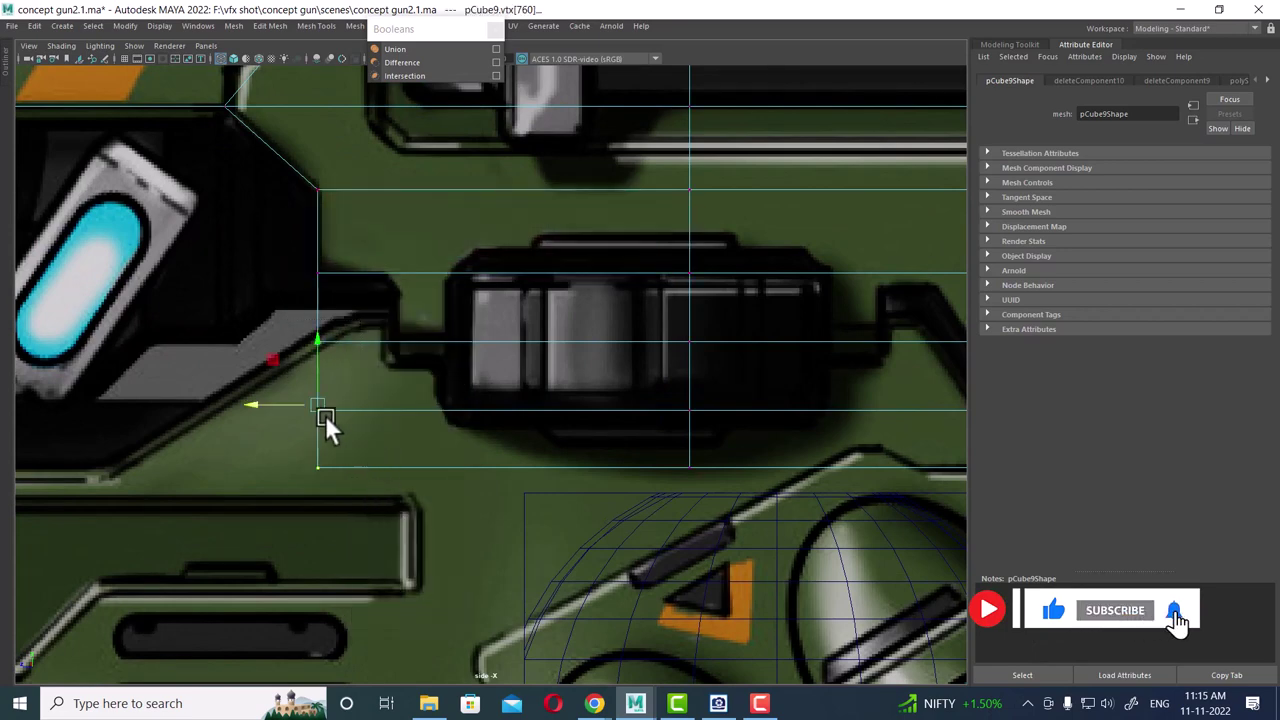
drag(268, 405, 349, 410)
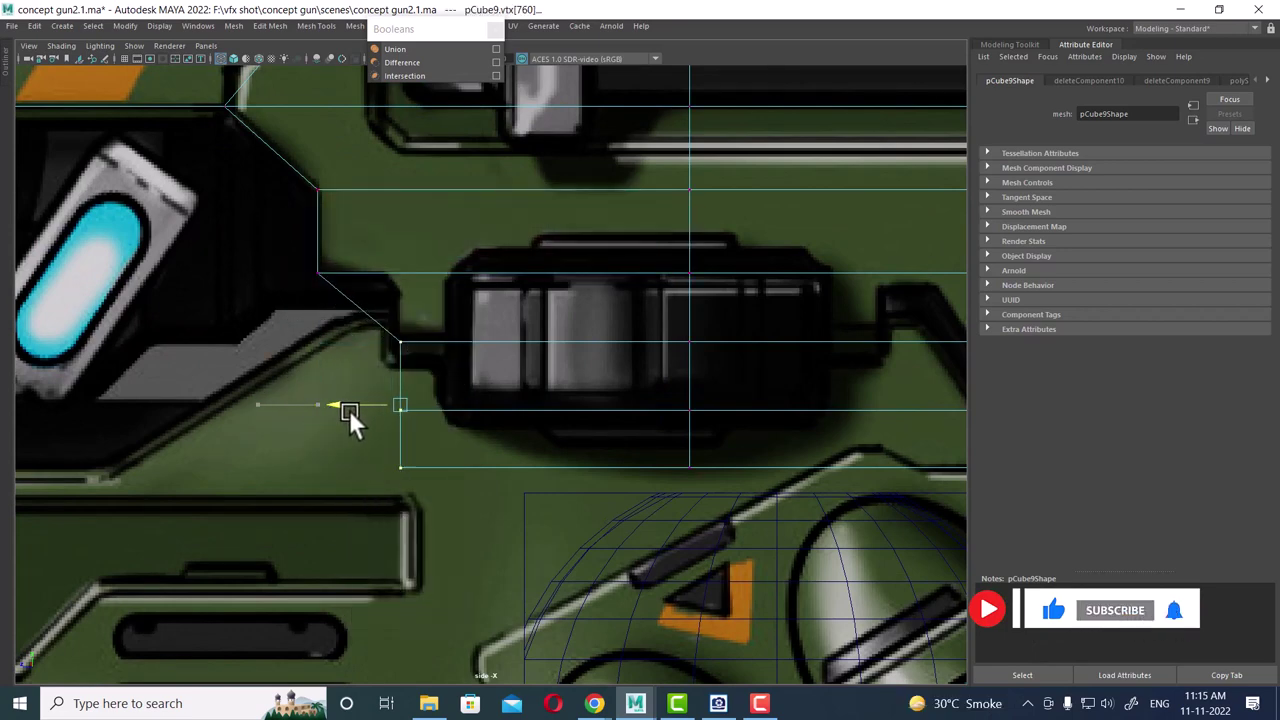
middle_drag(395, 300, 404, 313)
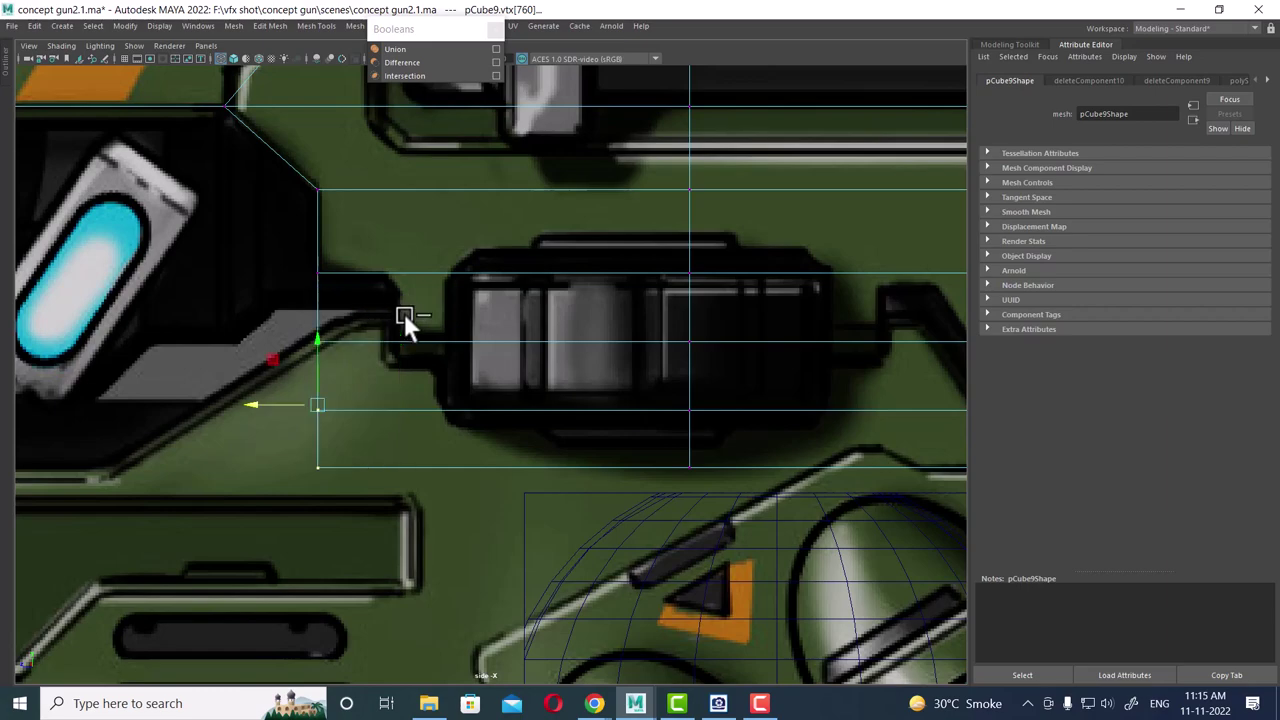
- Insert a vertical edge loop near the left end and shift its corner vertex right
scroll(428, 289, down, 2)
scroll(462, 309, down, 2)
scroll(500, 494, down, 3)
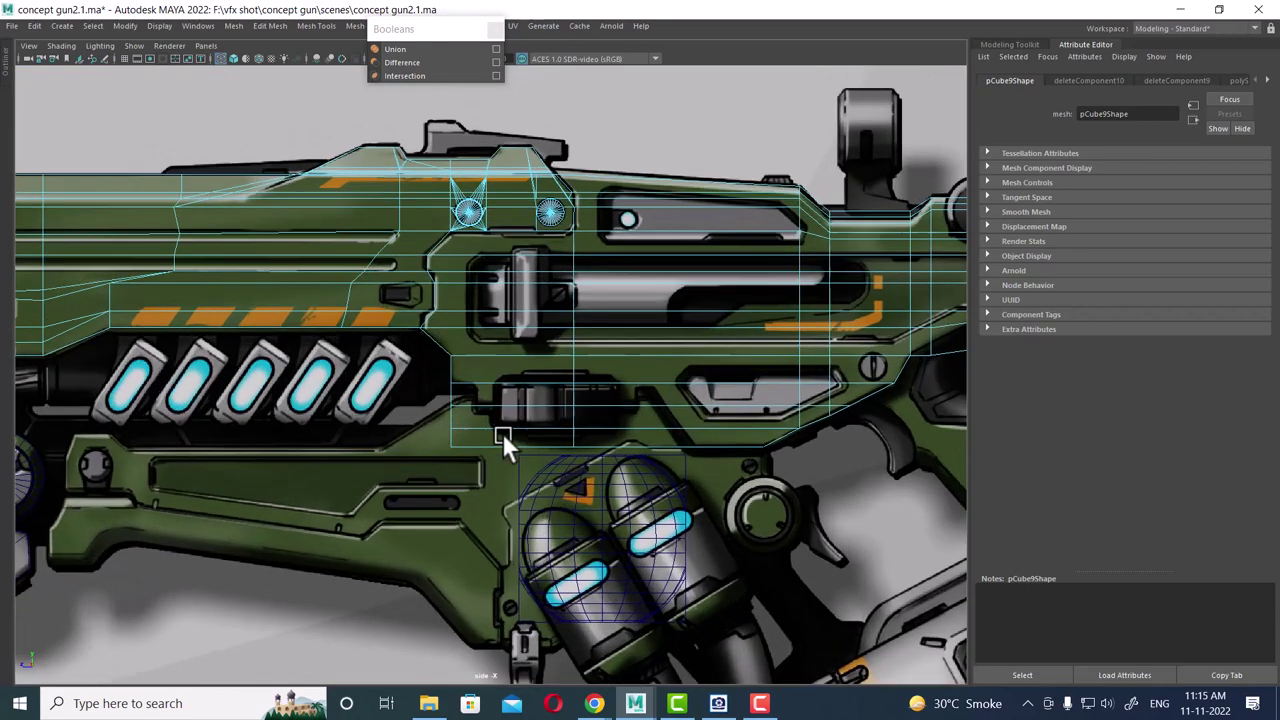
scroll(503, 443, up, 2)
scroll(480, 332, up, 2)
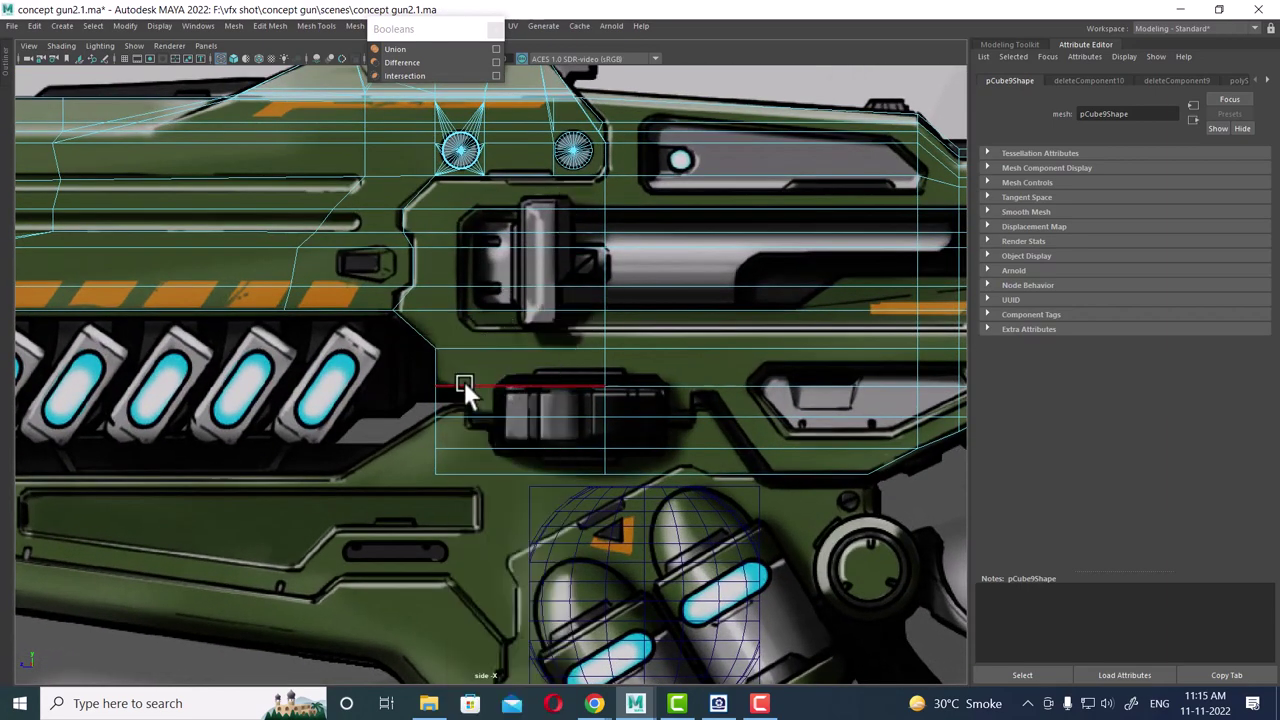
click(520, 384)
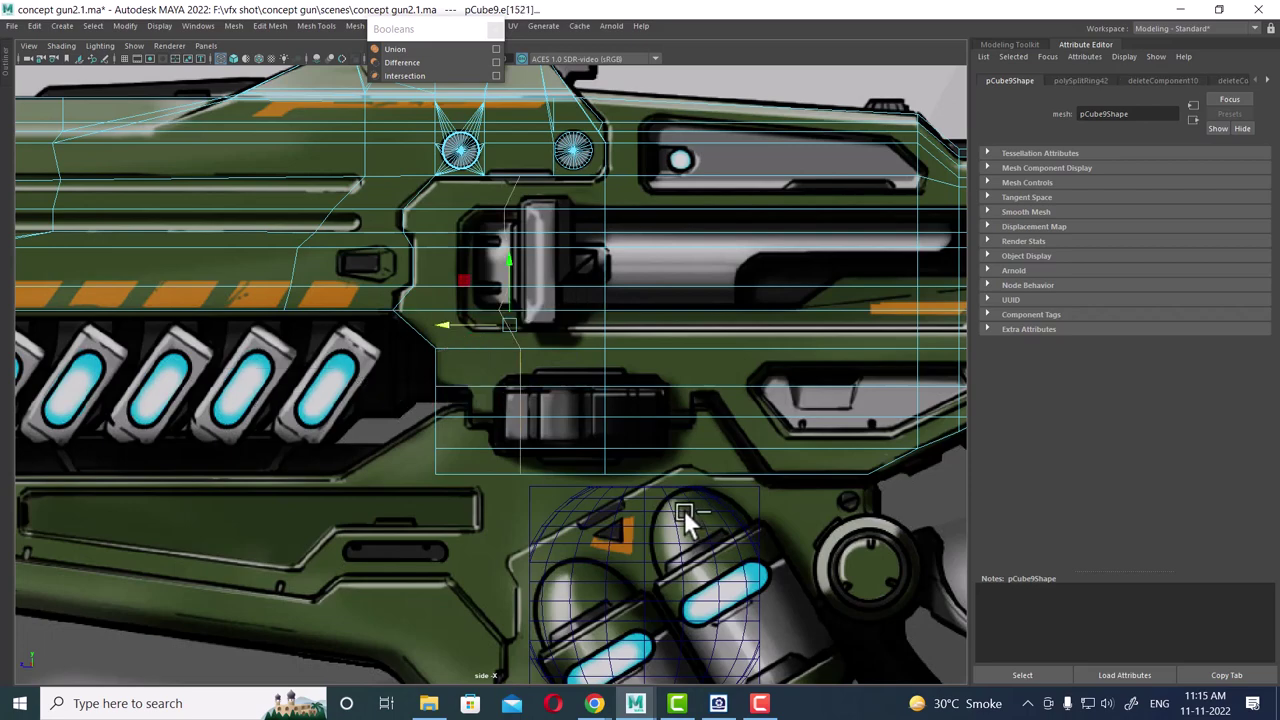
key(F8)
scroll(518, 340, up, 2)
shift+right_drag(518, 340, 450, 343)
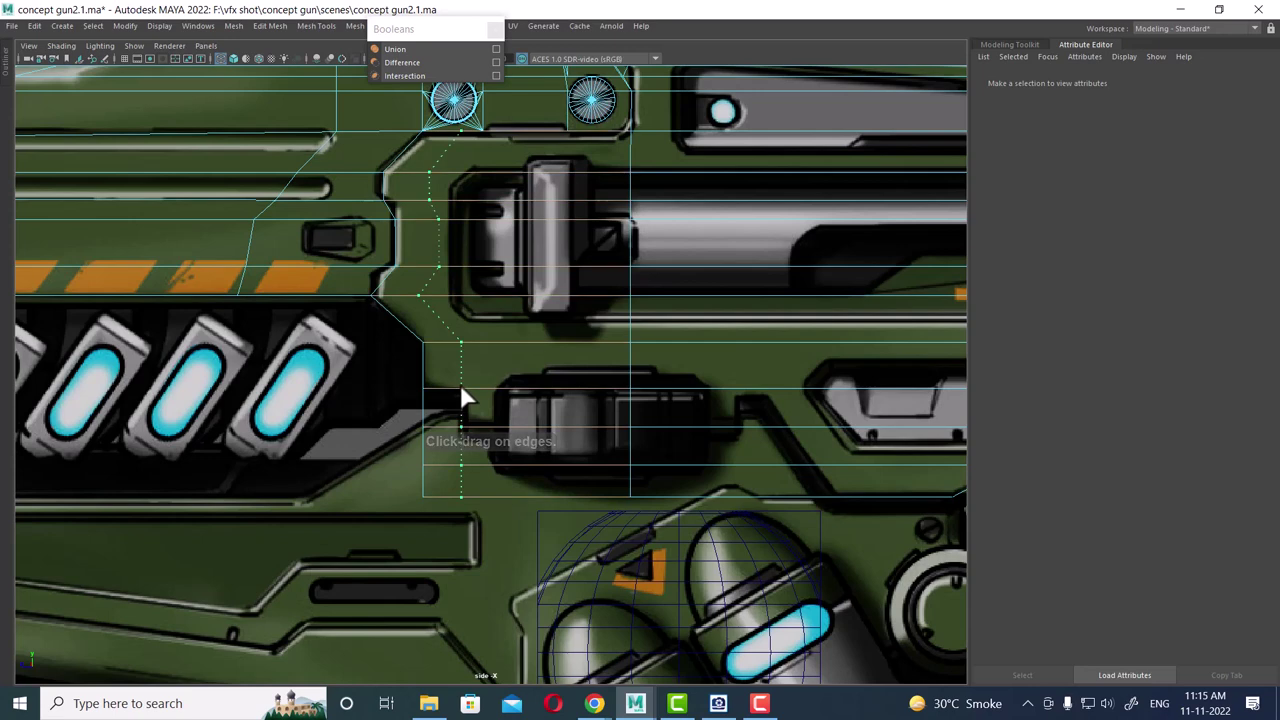
click(461, 390)
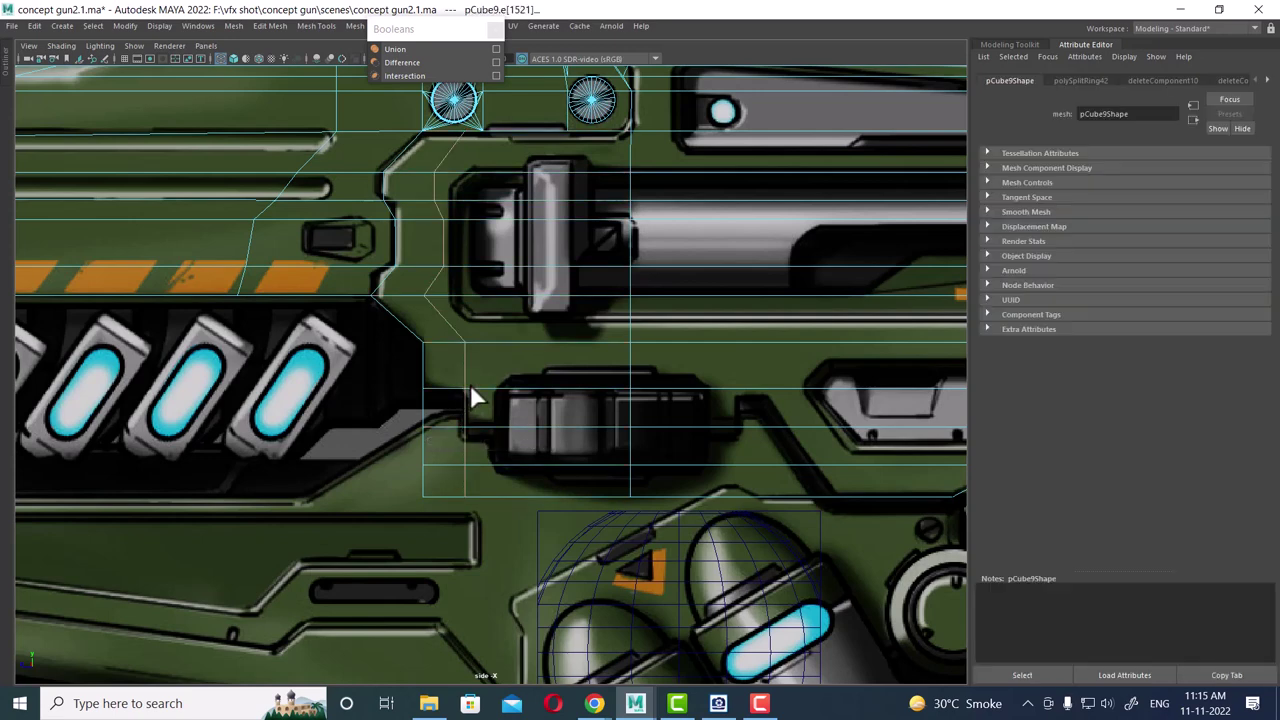
key(w)
click(431, 308)
drag(377, 319, 383, 322)
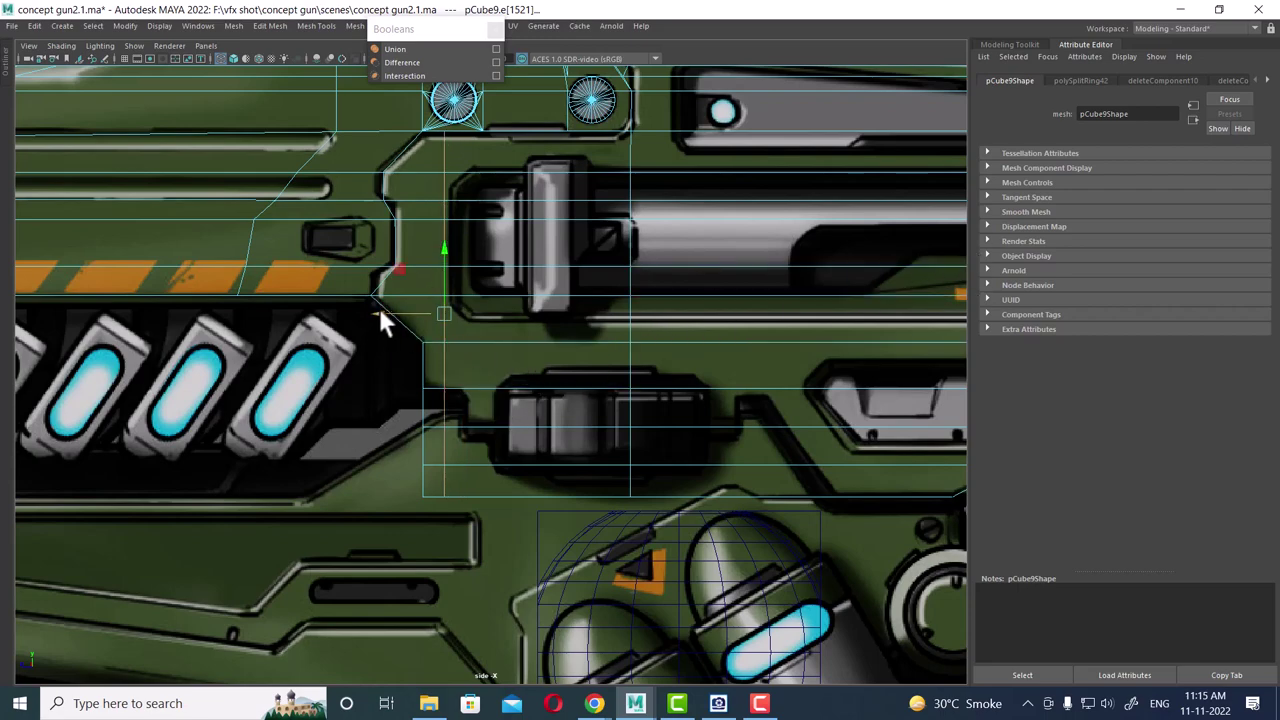
drag(379, 313, 403, 308)
- Delete the stray vertex on the left side of the body
scroll(482, 390, up, 1)
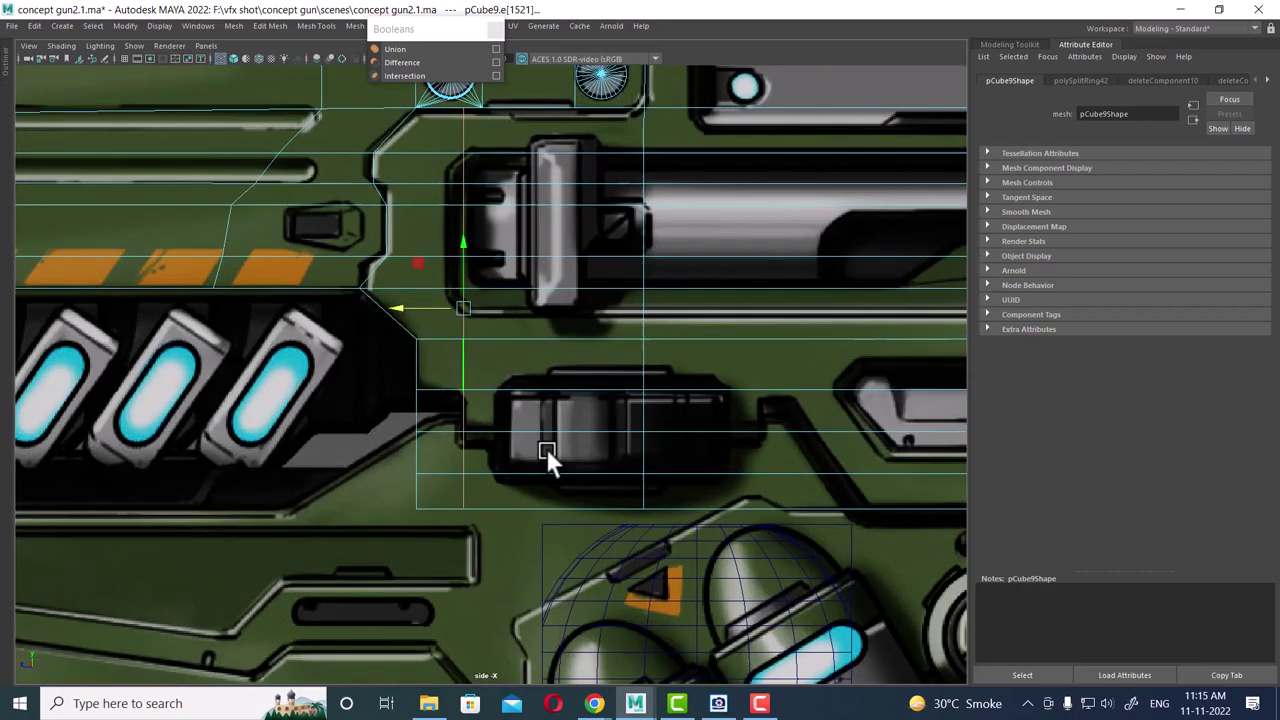
scroll(546, 448, up, 1)
right_drag(534, 288, 472, 396)
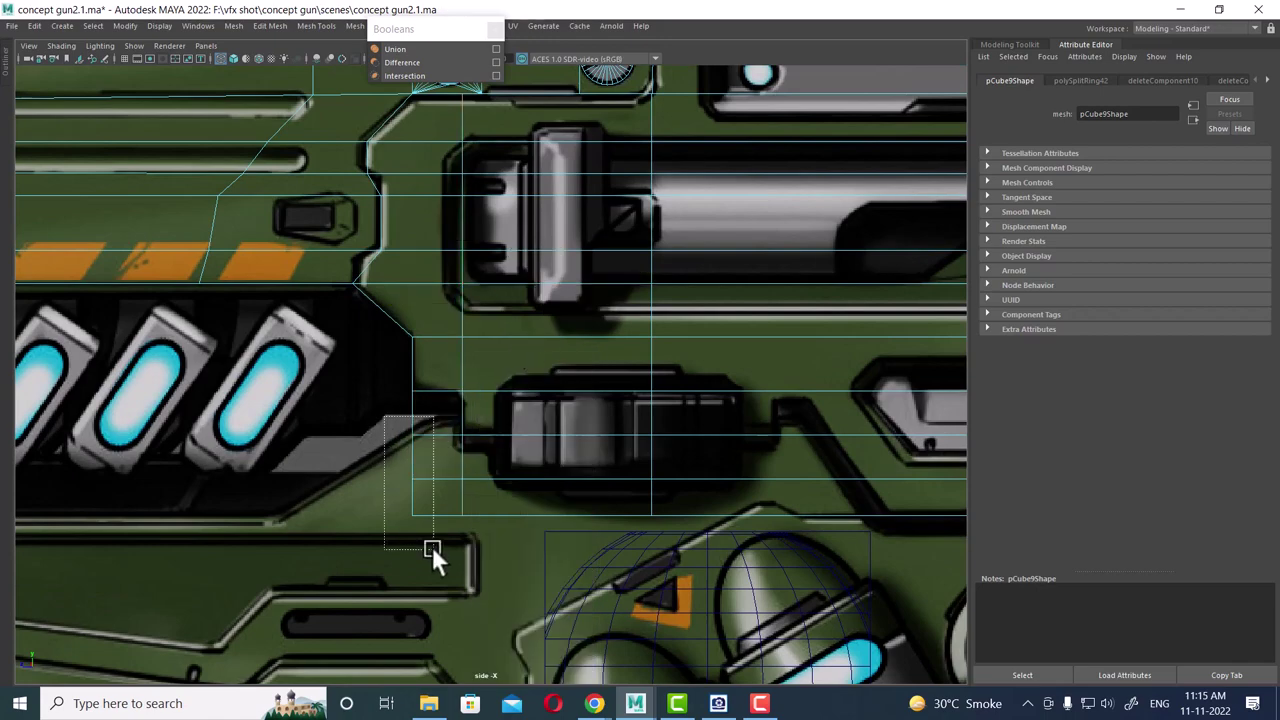
drag(406, 483, 432, 546)
key(Delete)
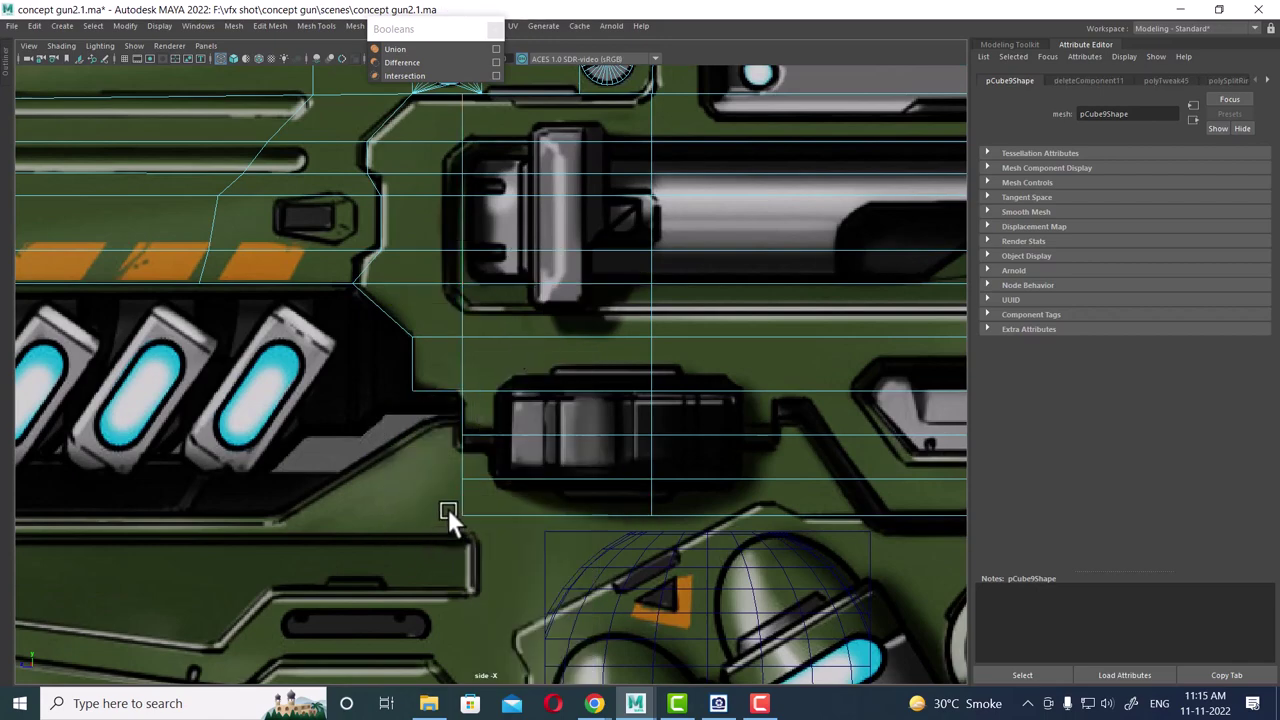
alt+middle_drag(448, 508, 463, 411)
scroll(463, 411, up, 2)
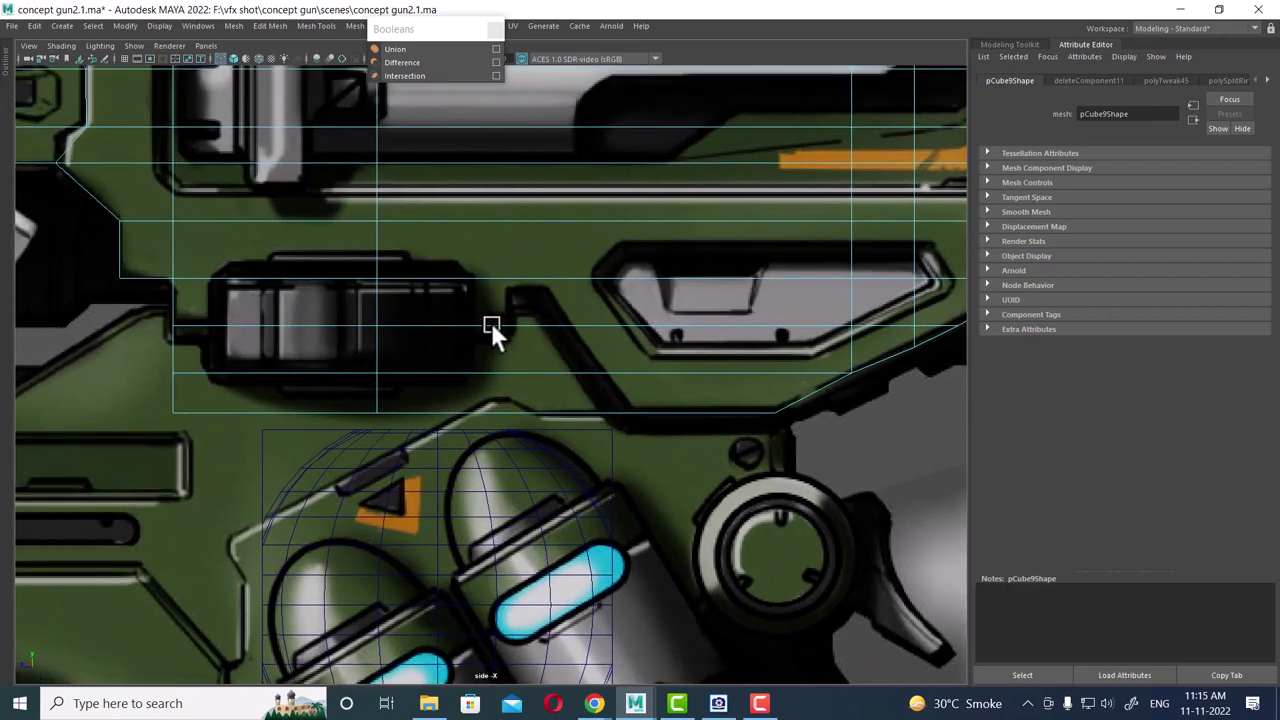
right_drag(548, 298, 684, 189)
scroll(578, 334, up, 1)
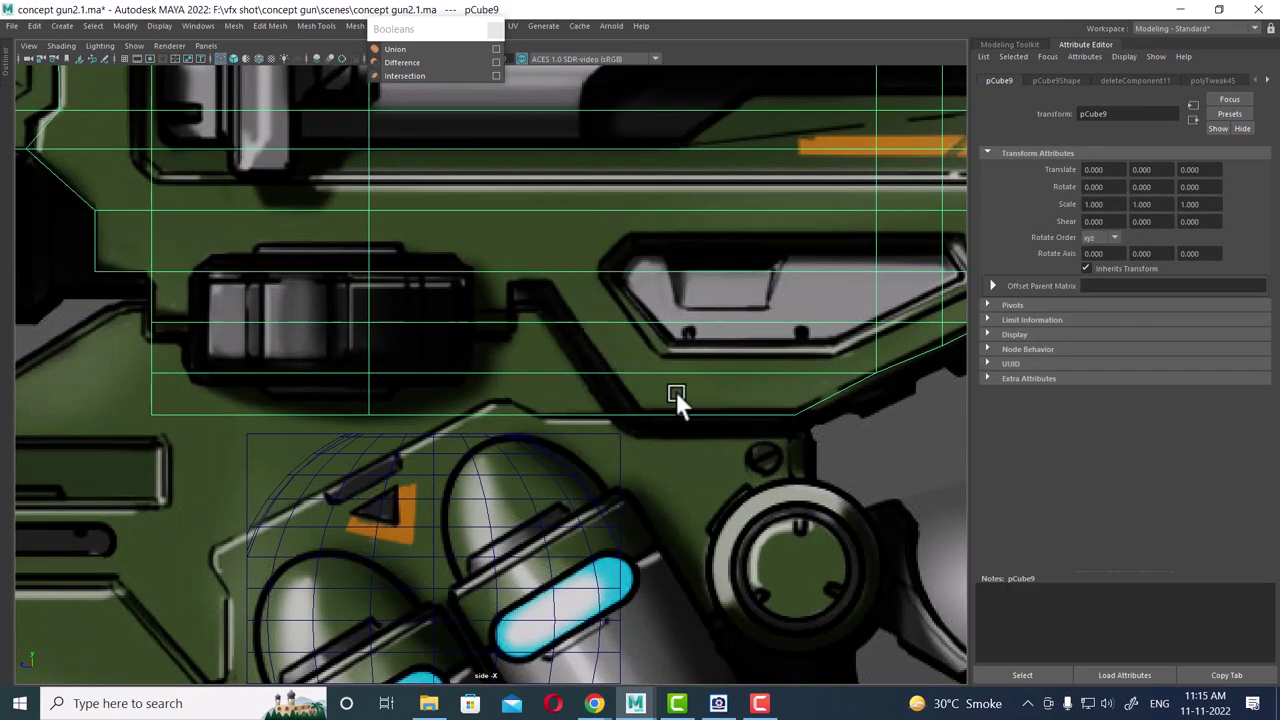
- Multi-Cut from the bottom edge up the slanted groove, placing three cut points
shift+right_click(659, 290)
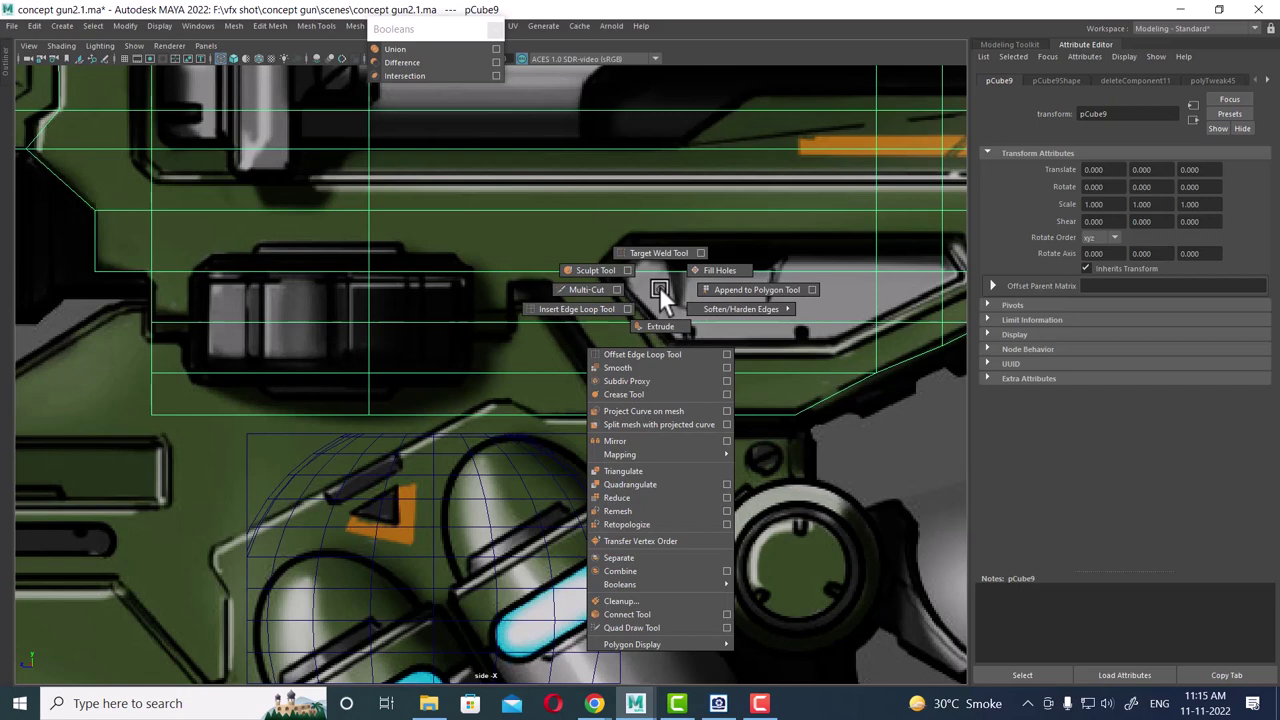
click(580, 290)
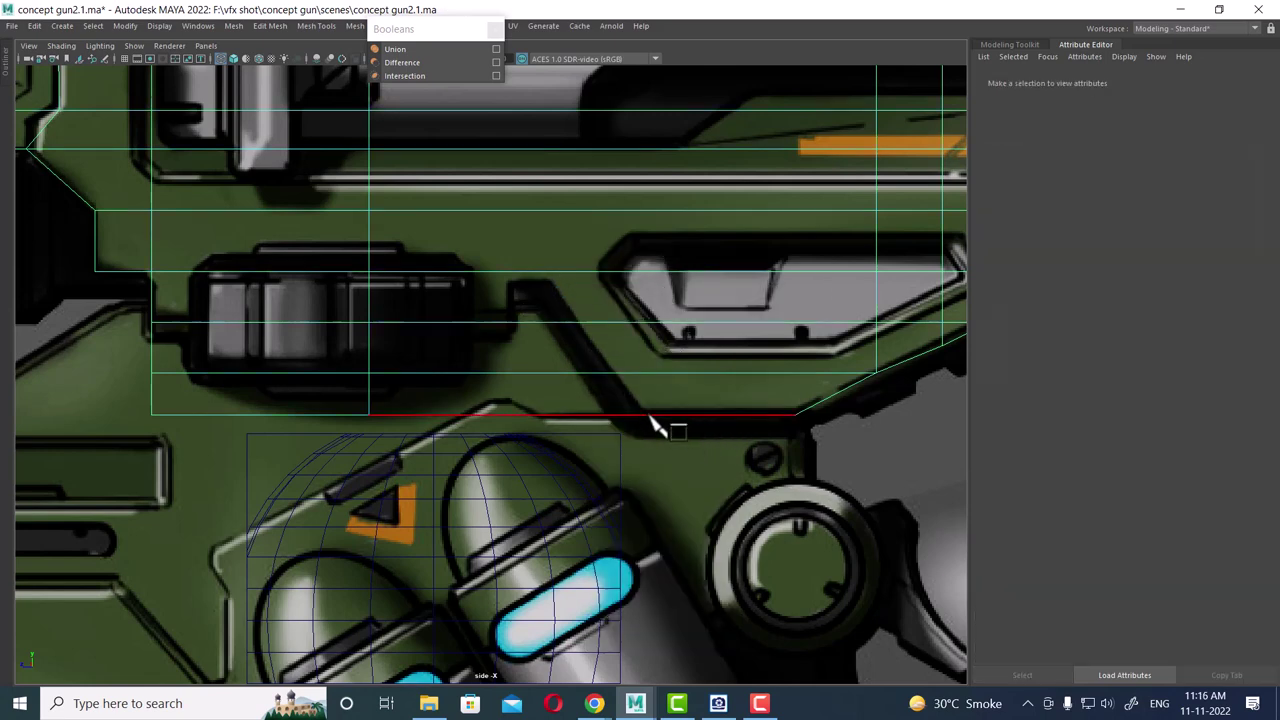
click(646, 413)
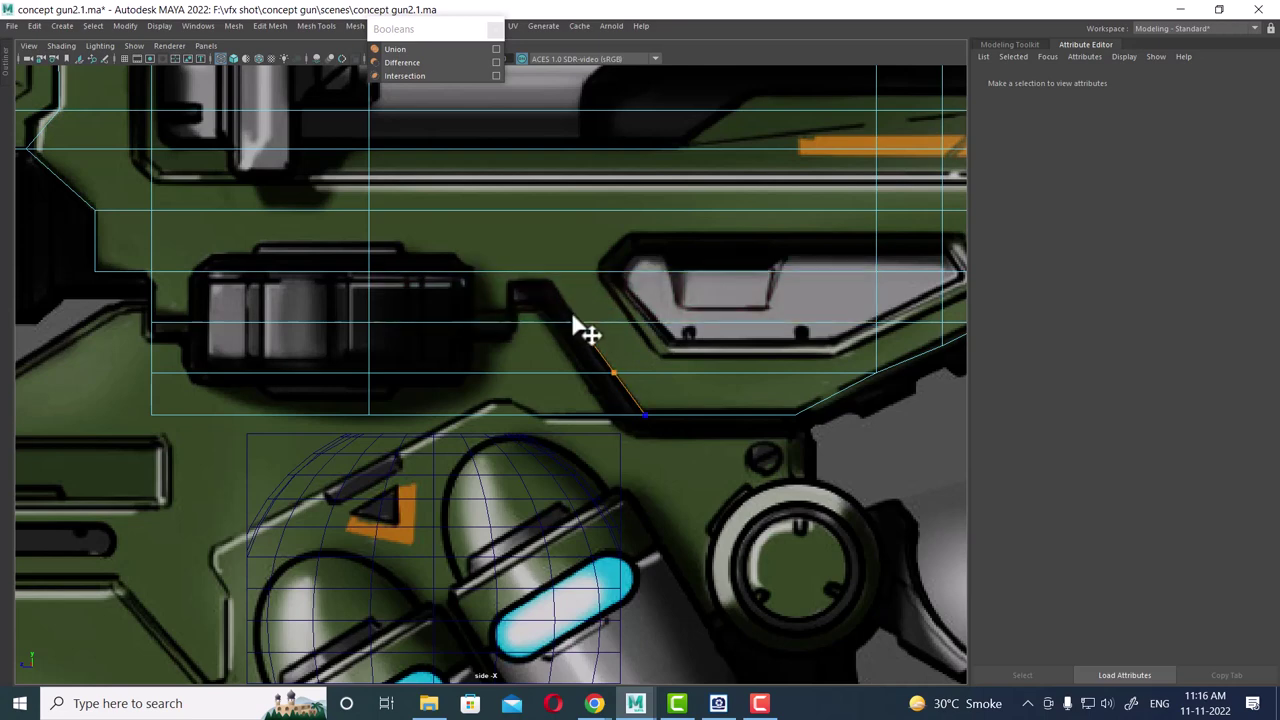
click(584, 330)
click(550, 283)
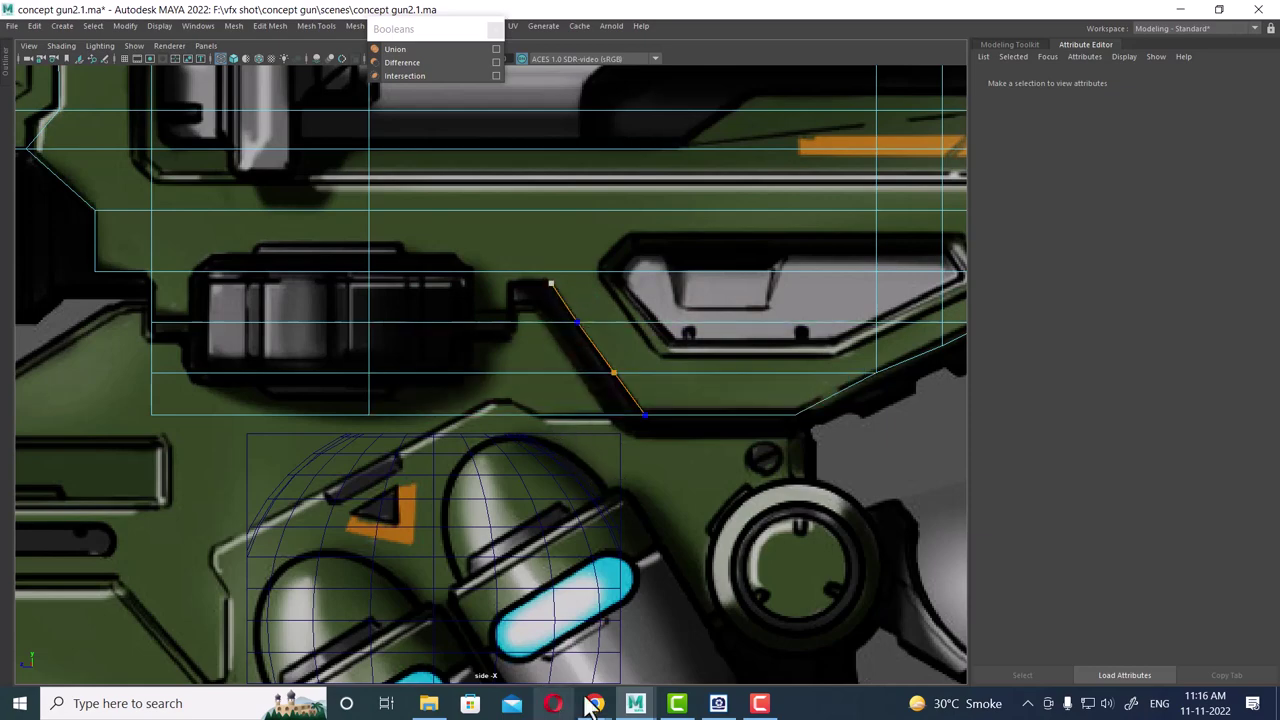
mouse_move(677, 703)
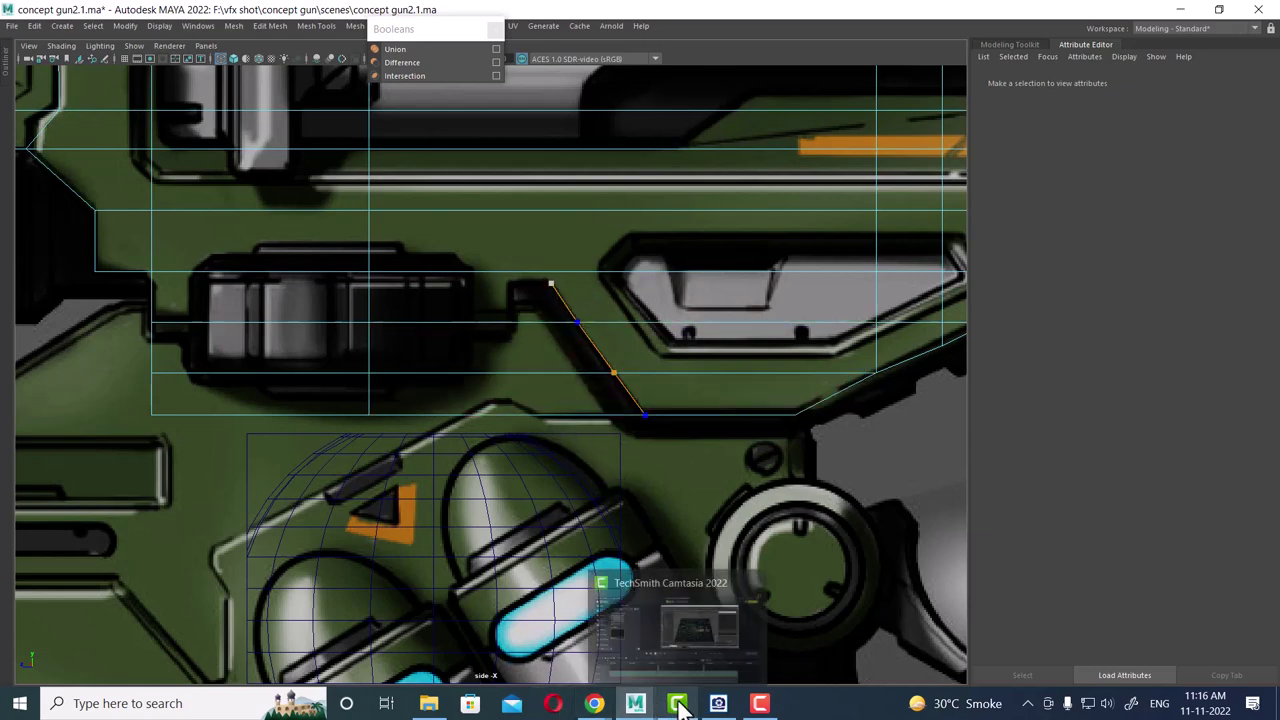
click(620, 580)
click(635, 703)
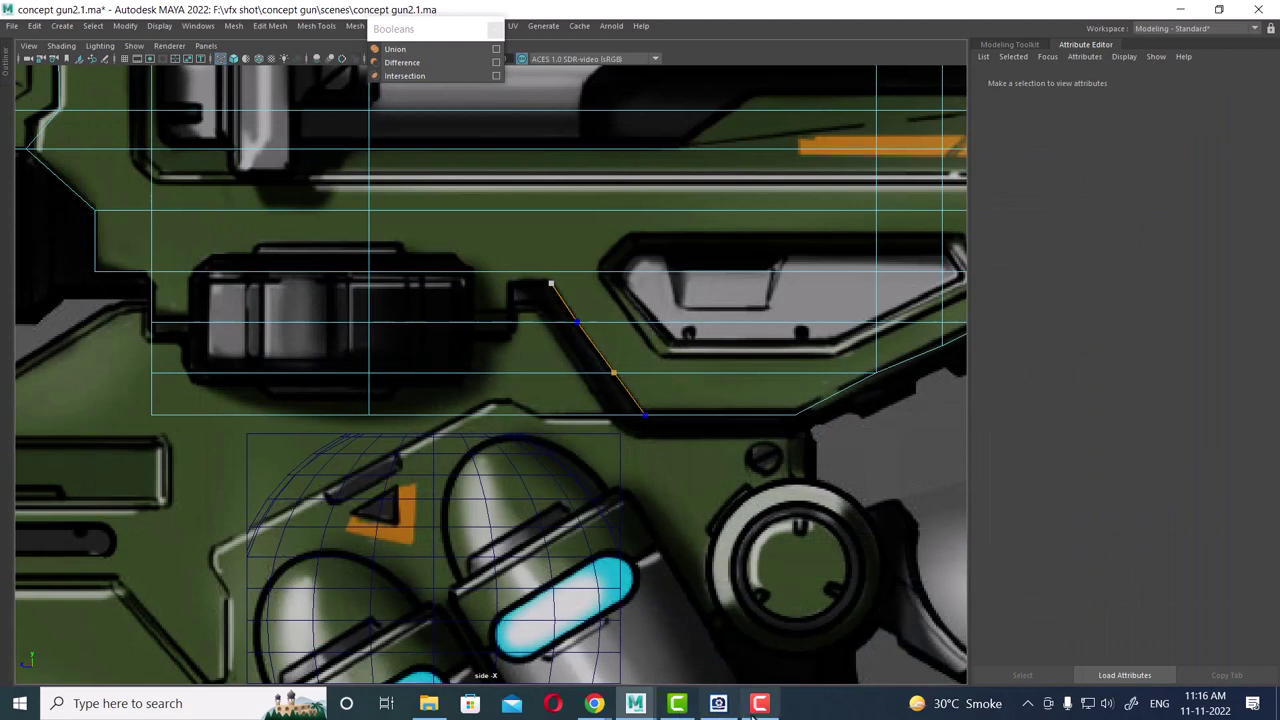
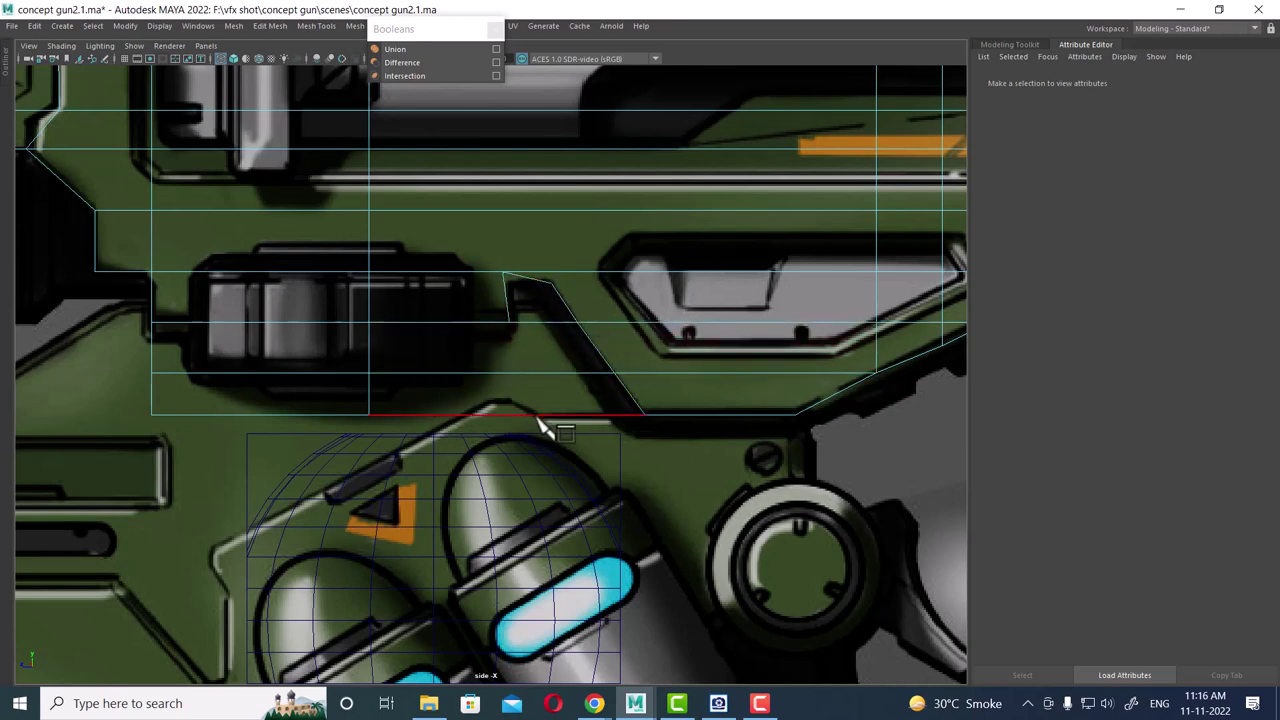
- Add a horizontal edge loop across the gun body and cut from its lower edge up to the upper edge
click(577, 321)
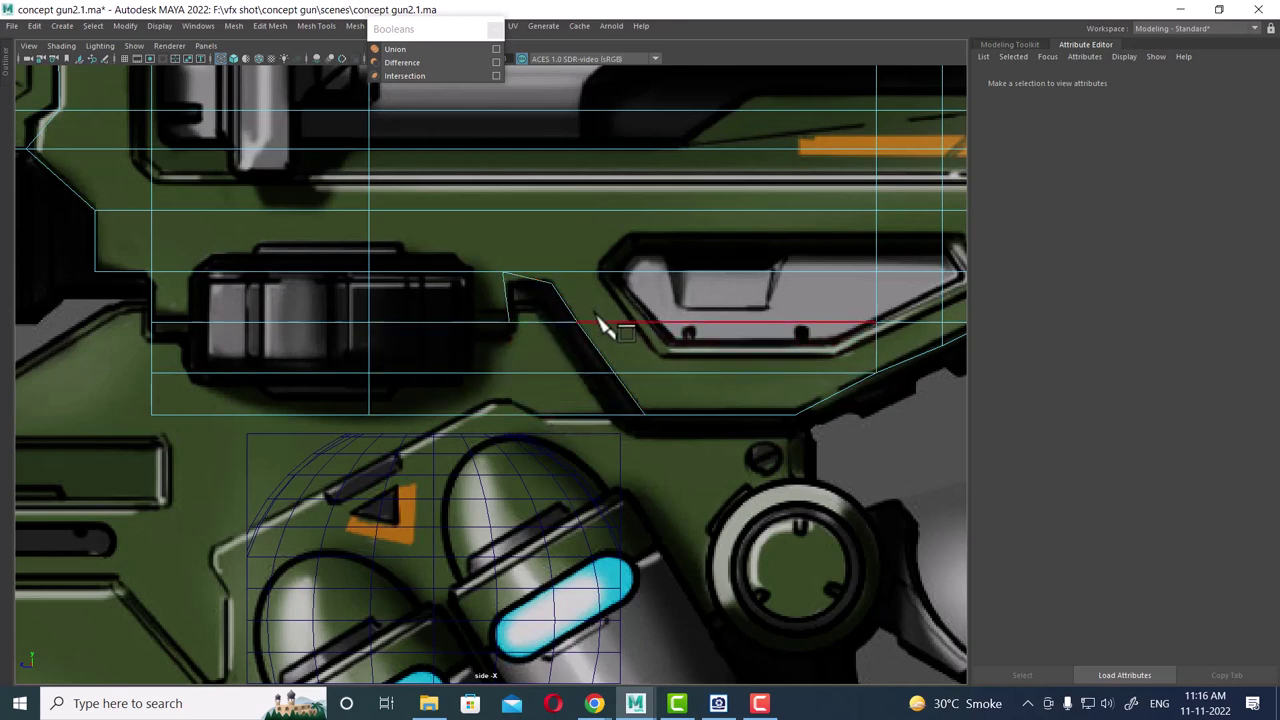
key(ctrl+z)
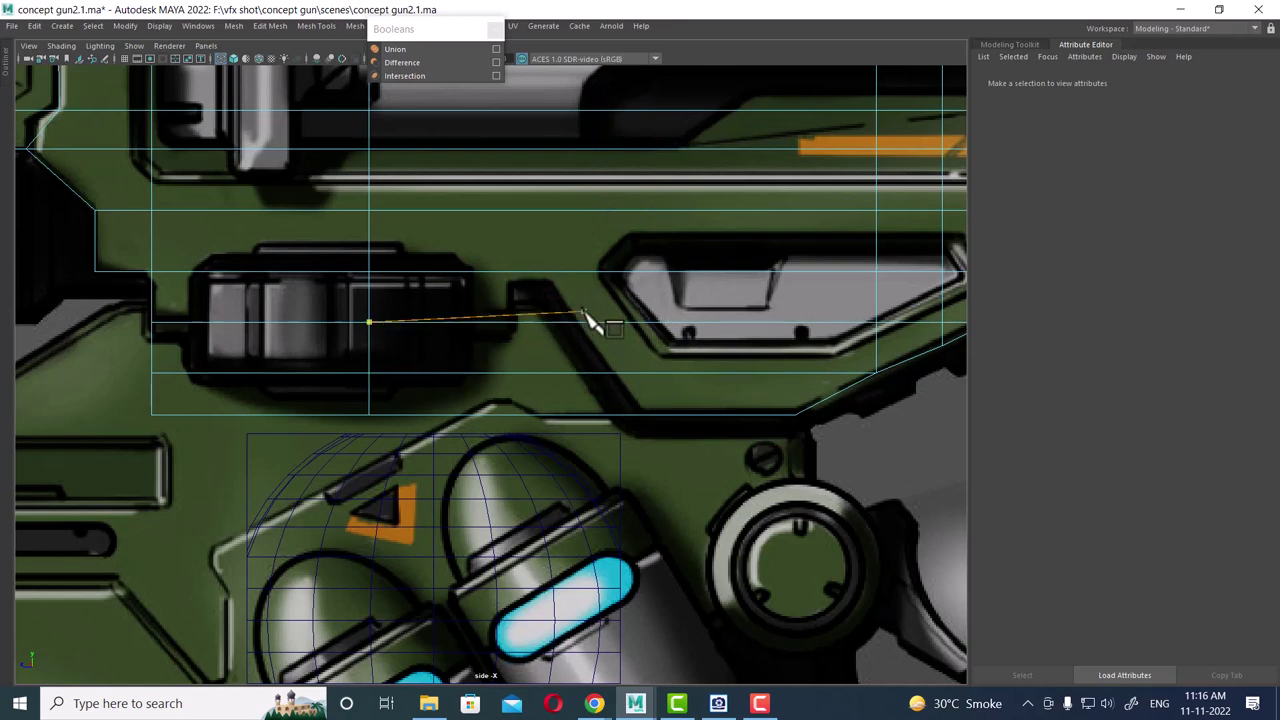
ctrl+click(369, 284)
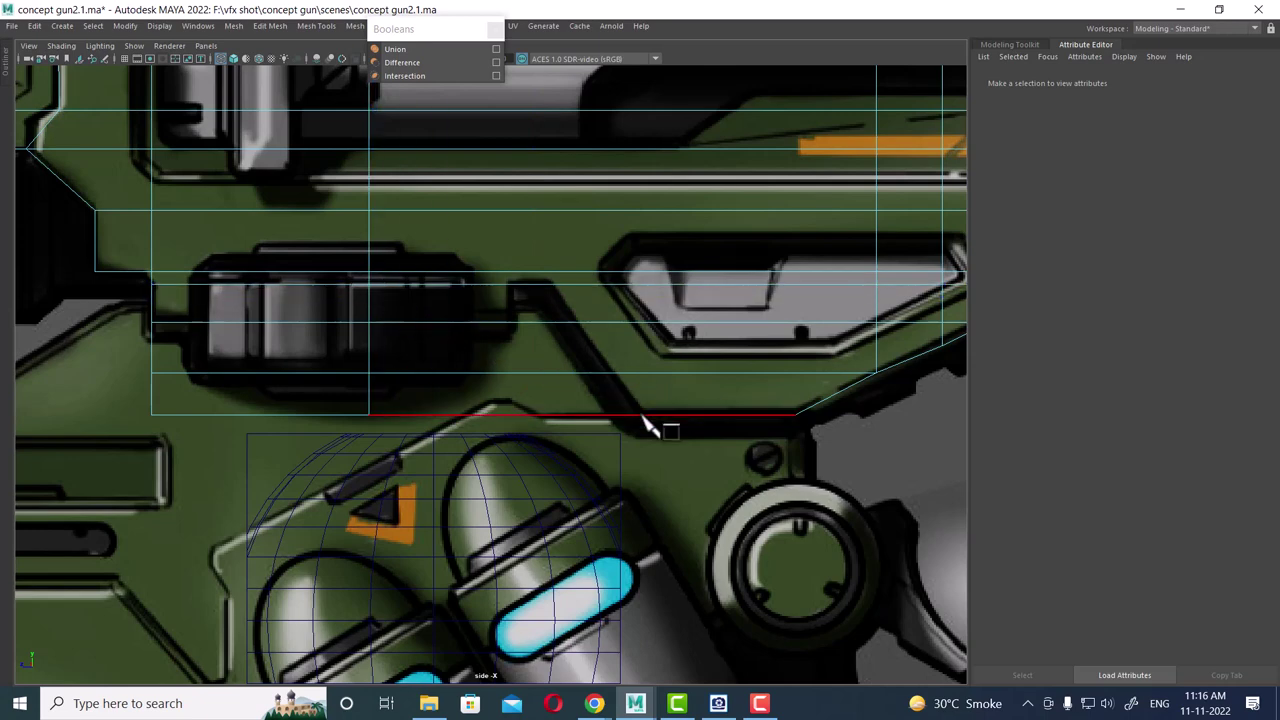
click(645, 416)
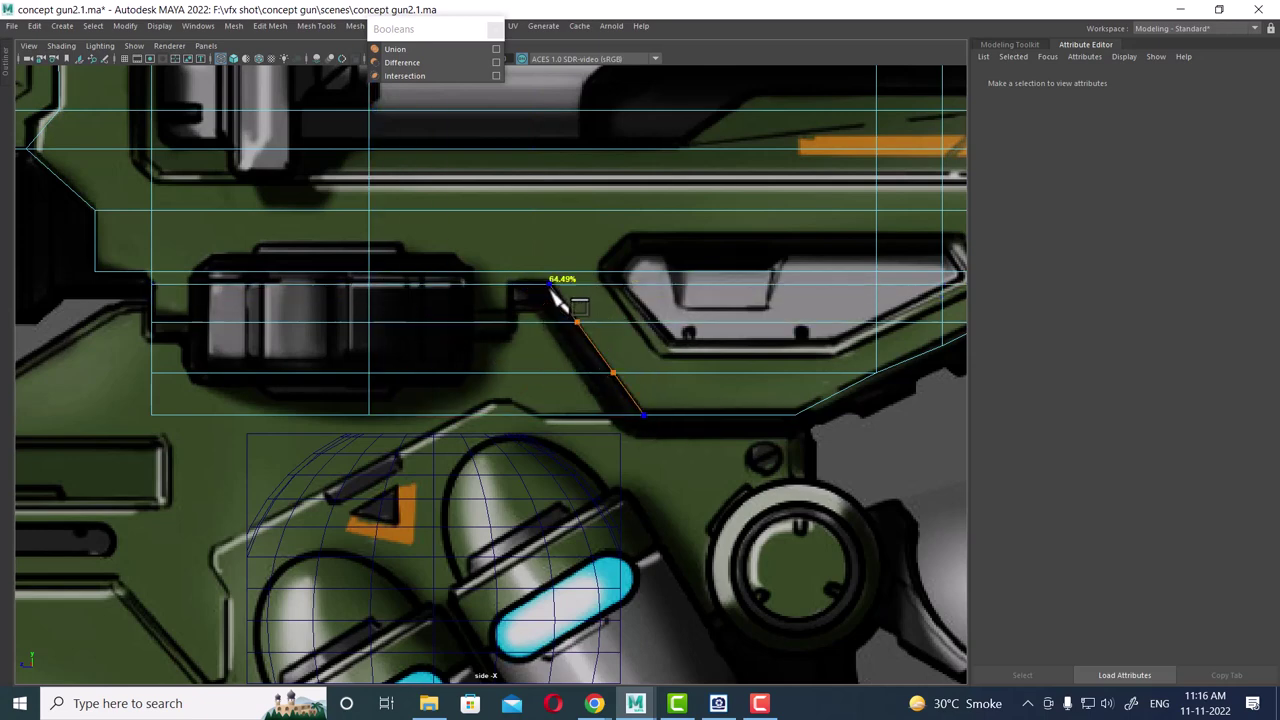
click(552, 284)
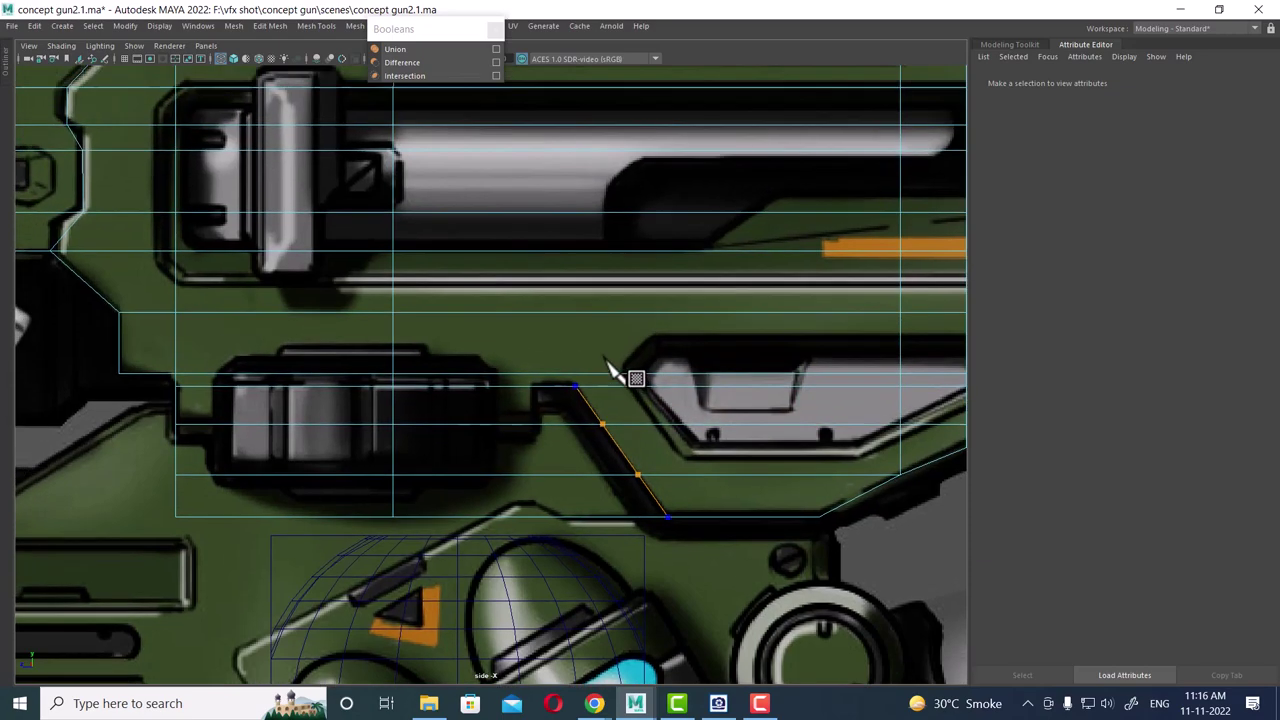
- Continue the cut up through the upper body to the top edge and finish it
alt+middle_drag(594, 266, 620, 449)
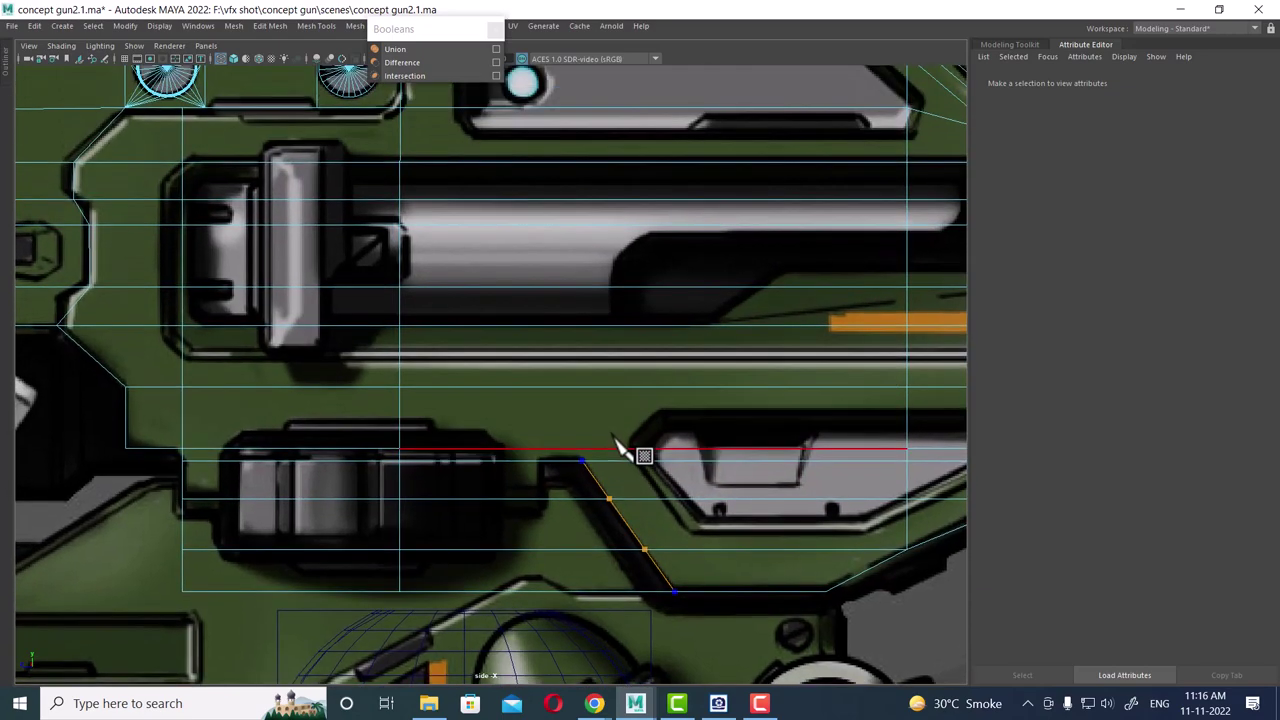
alt+middle_drag(597, 172, 614, 277)
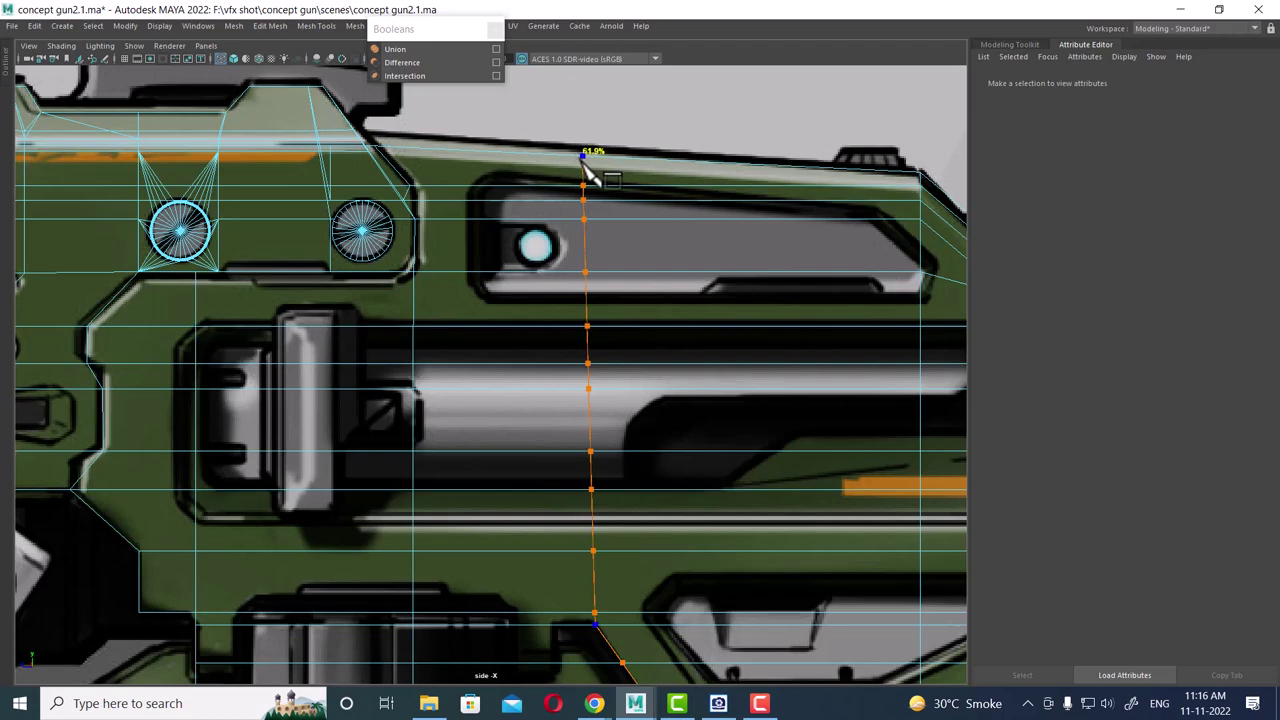
click(583, 156)
key(Return)
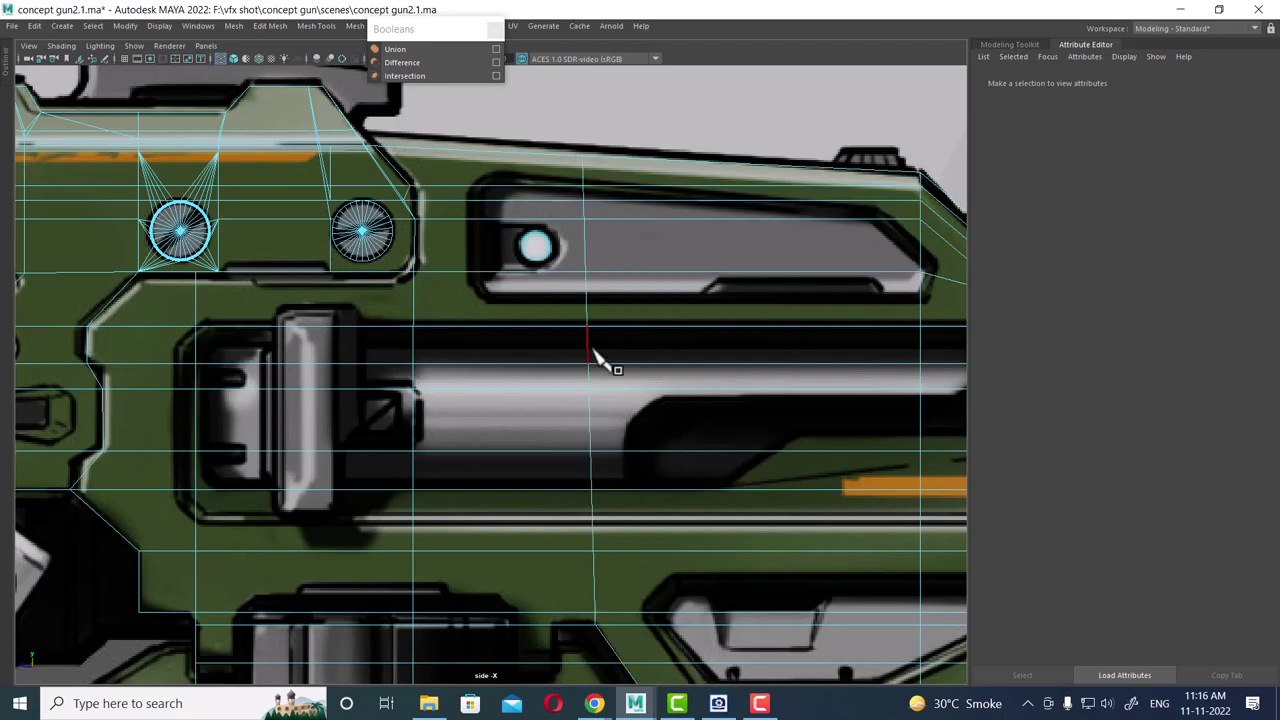
- Zoom back in on the notch area and select the whole gun body
alt+middle_drag(593, 355, 640, 166)
alt+right_drag(640, 166, 694, 460)
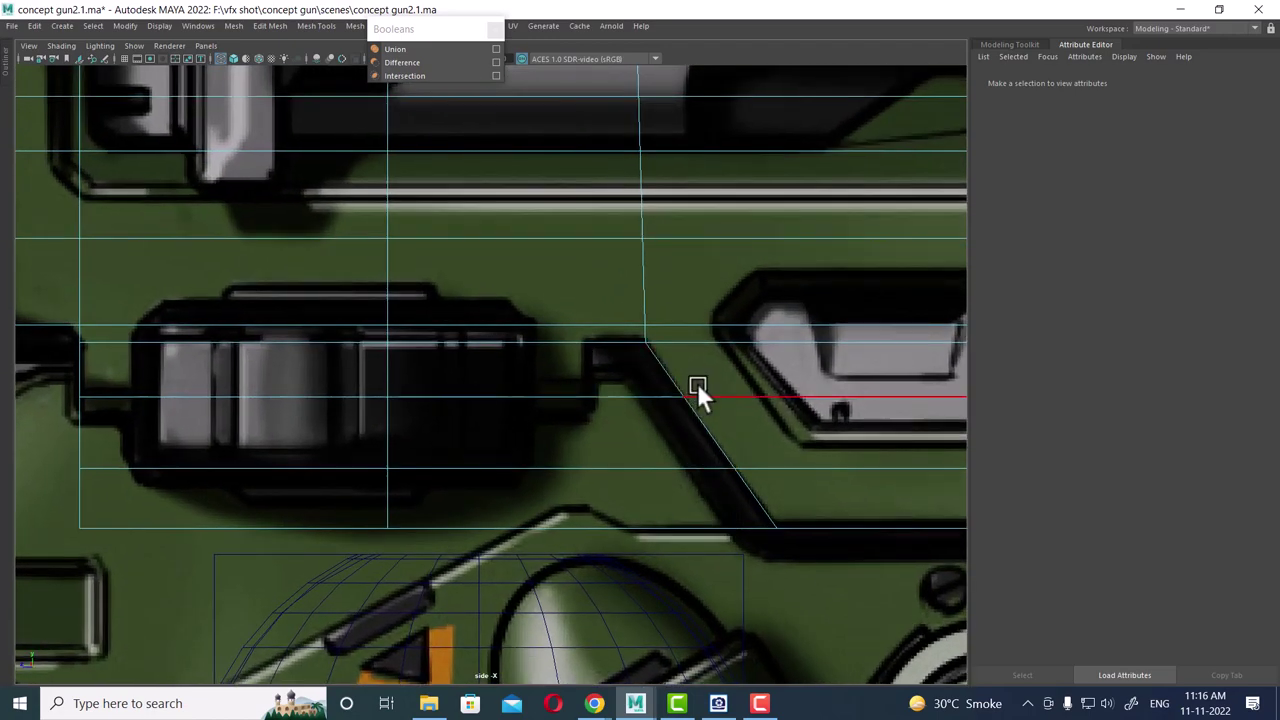
alt+middle_drag(697, 390, 663, 243)
scroll(663, 243, up, 1)
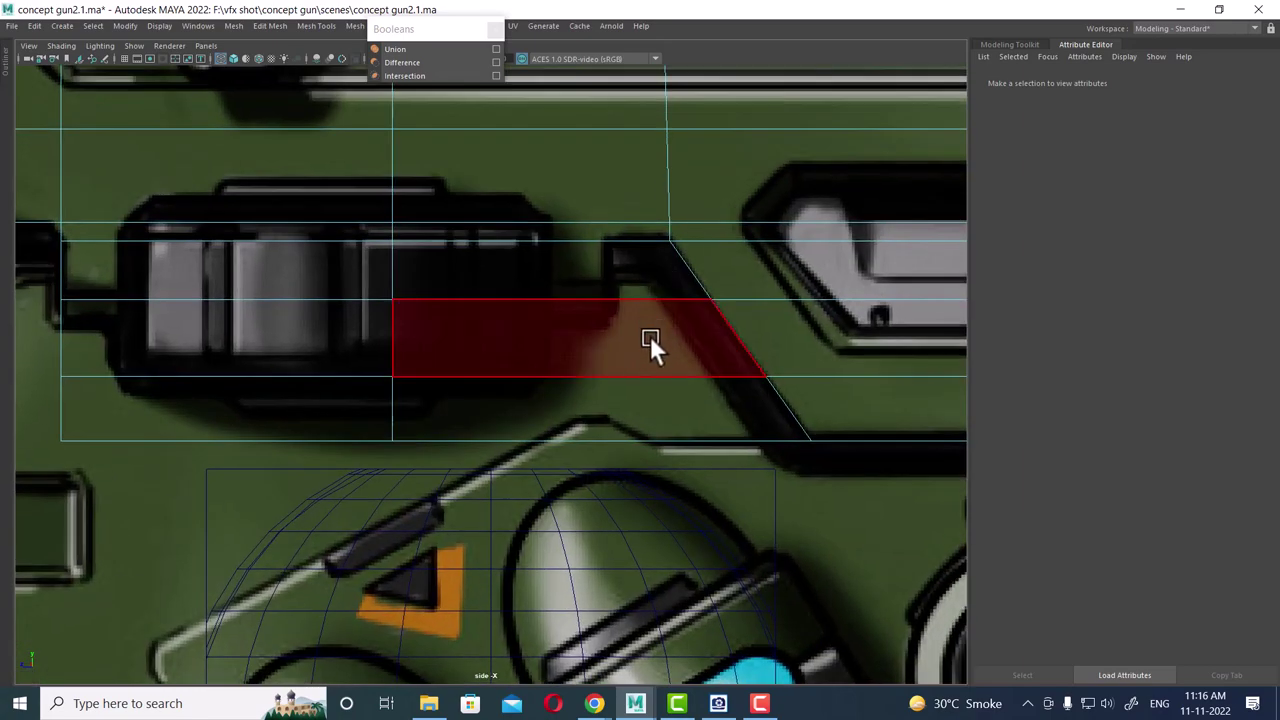
scroll(650, 336, down, 3)
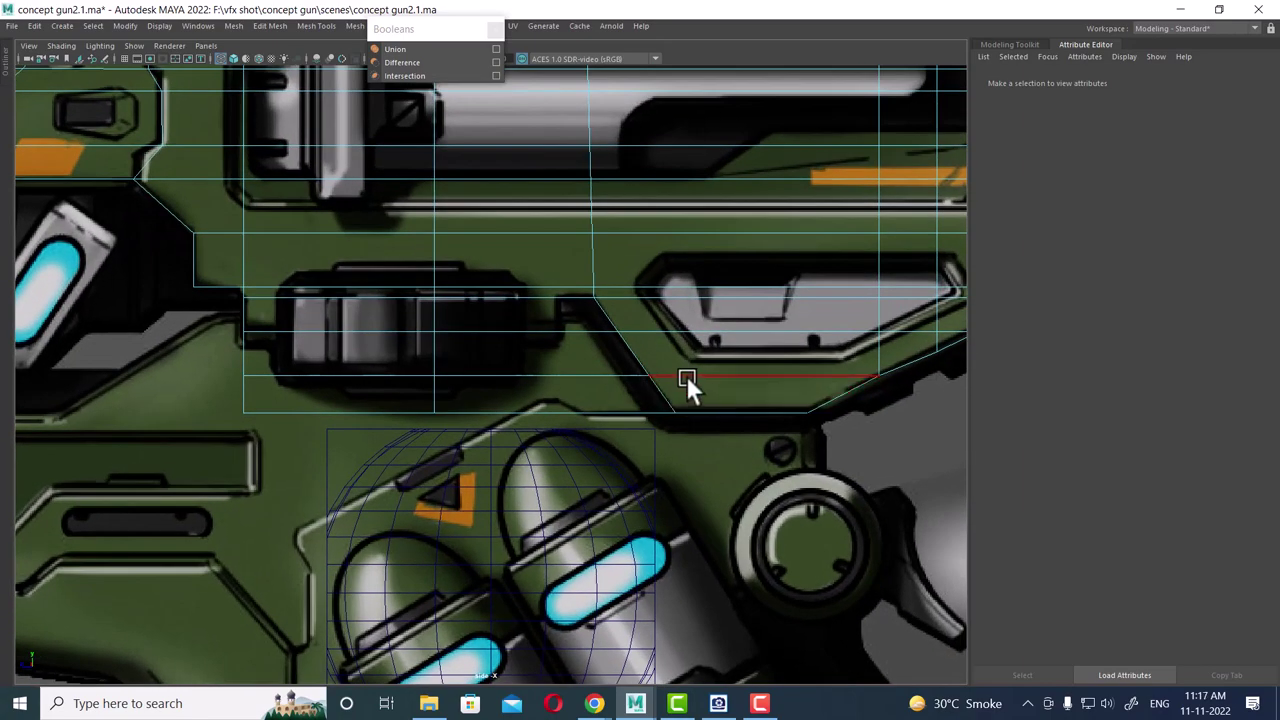
scroll(686, 380, up, 1)
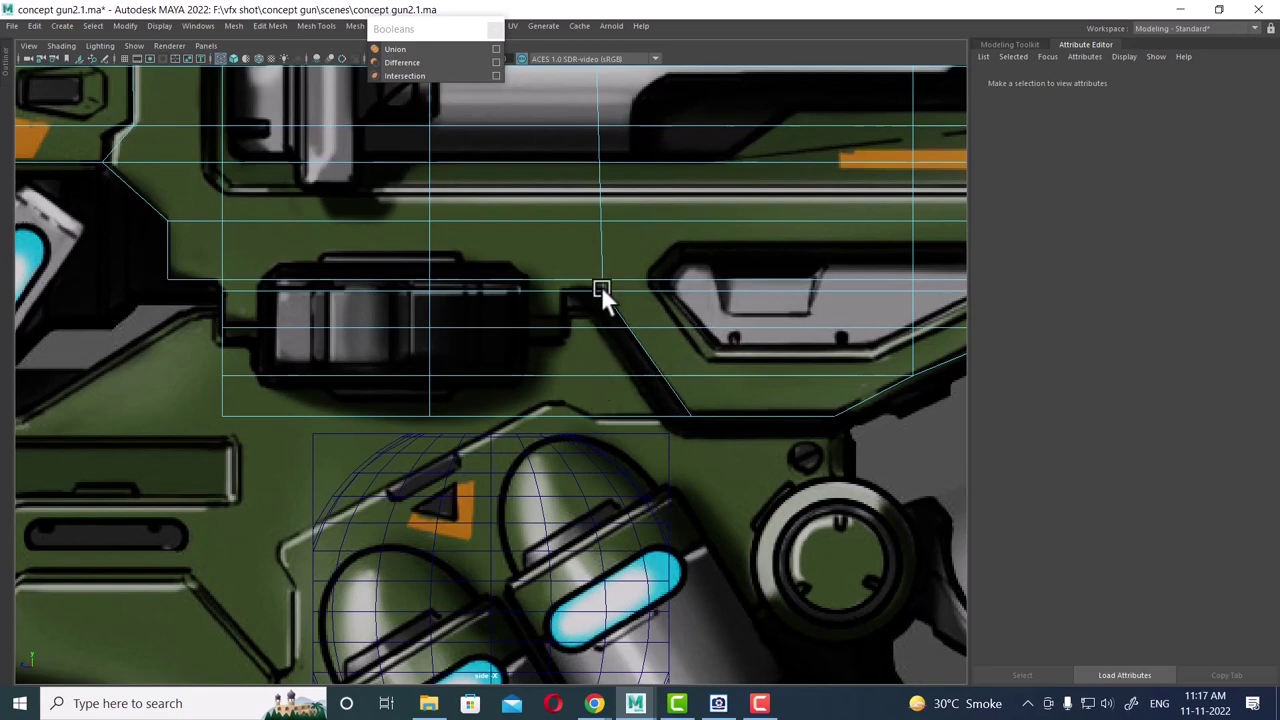
right_drag(601, 286, 735, 155)
scroll(631, 355, up, 1)
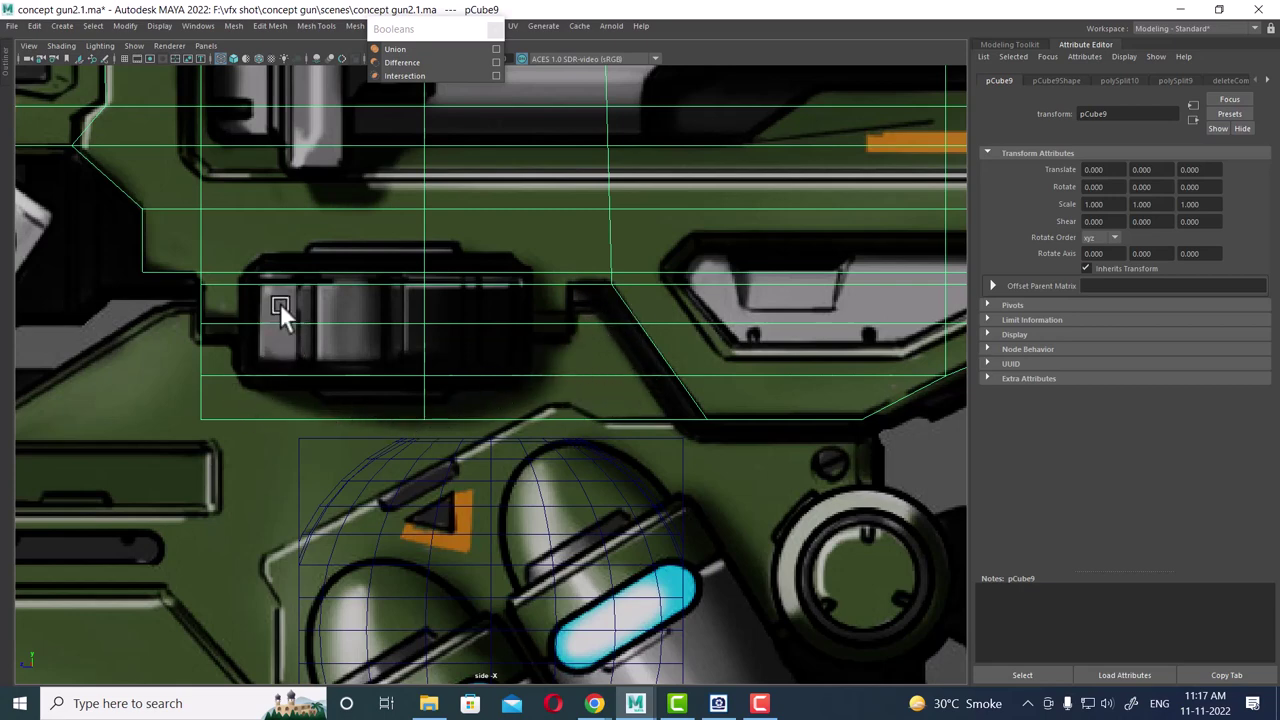
- Insert a vertical edge loop across the body near the grip
alt+middle_drag(280, 303, 506, 333)
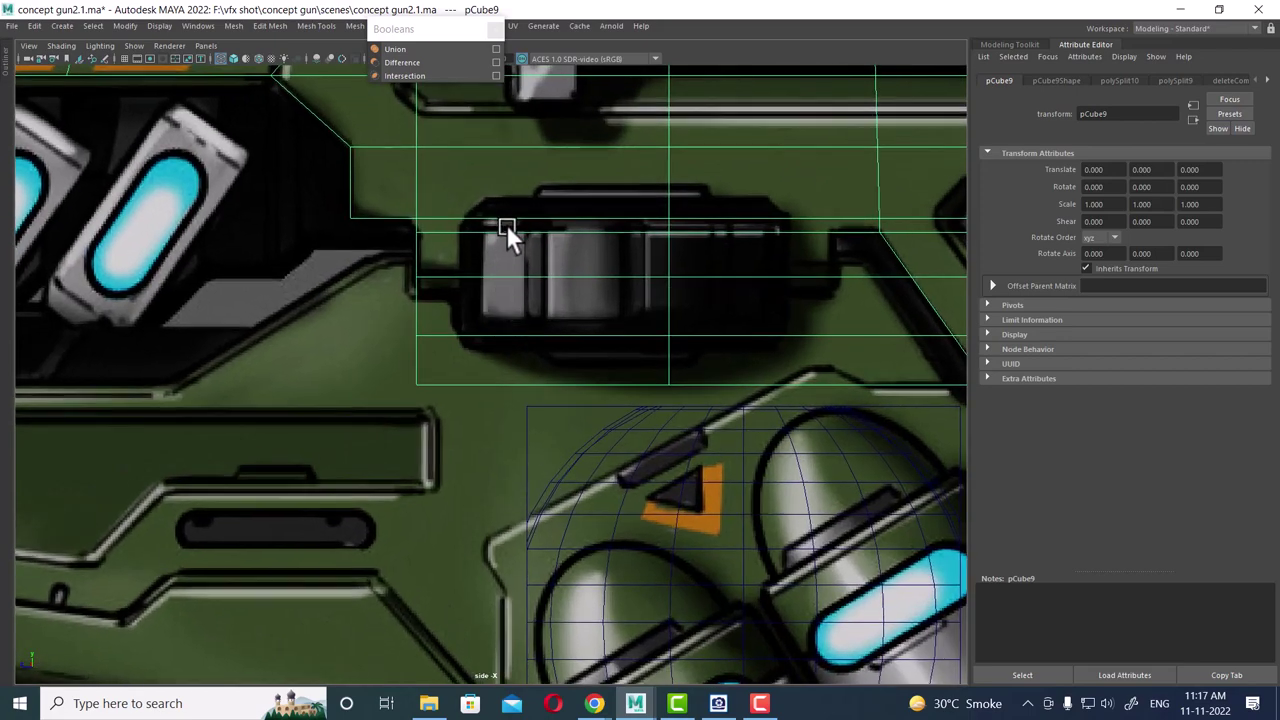
shift+right_drag(506, 224, 447, 246)
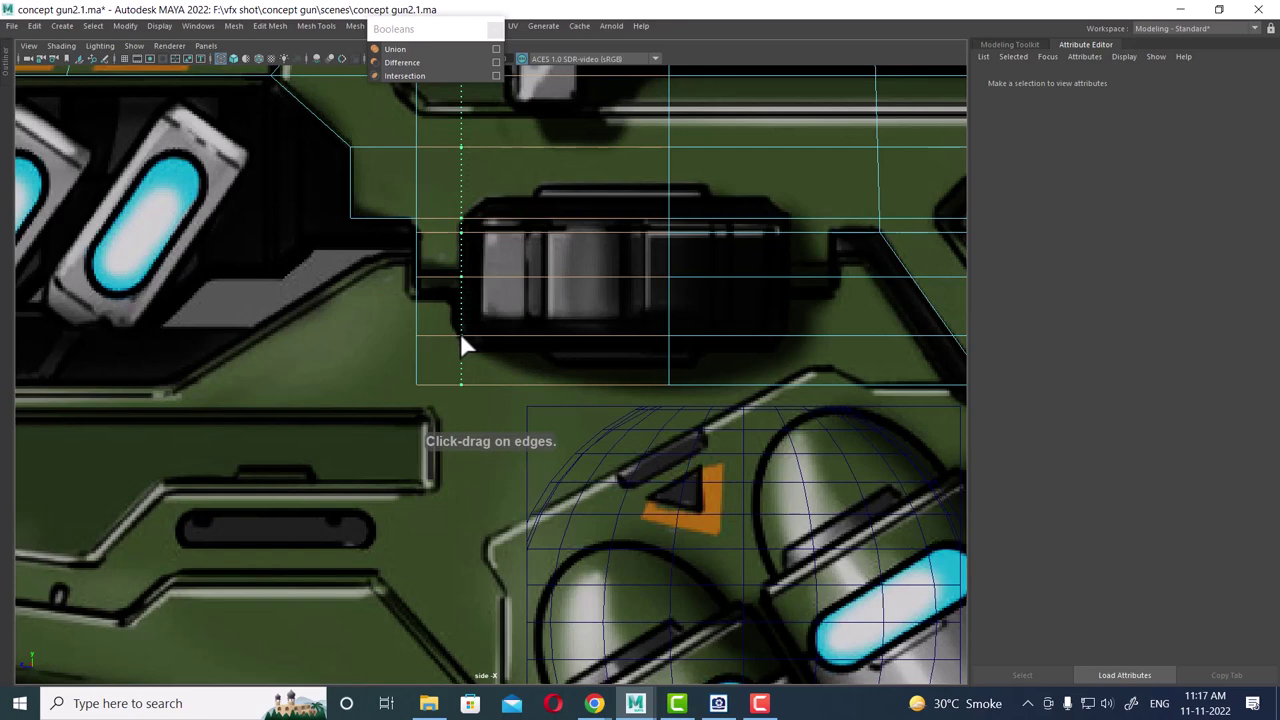
click(460, 335)
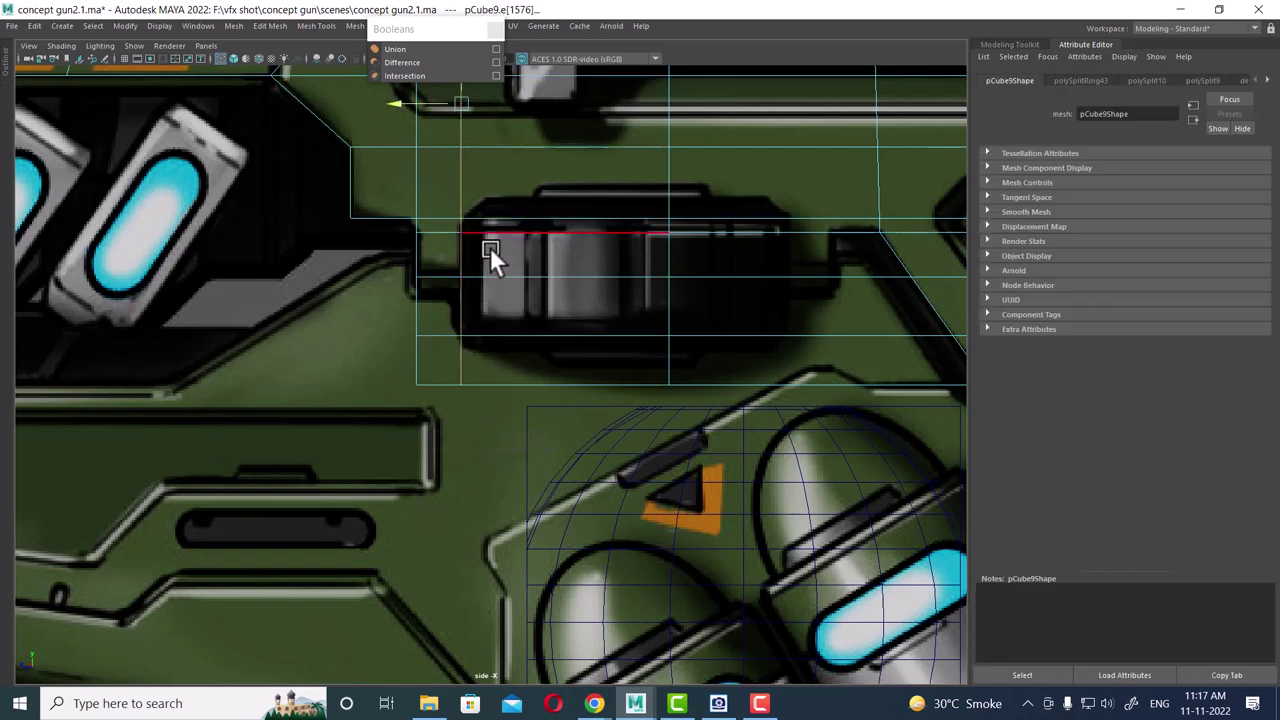
- Delete the two small faces beside the new vertical loop
click(425, 387)
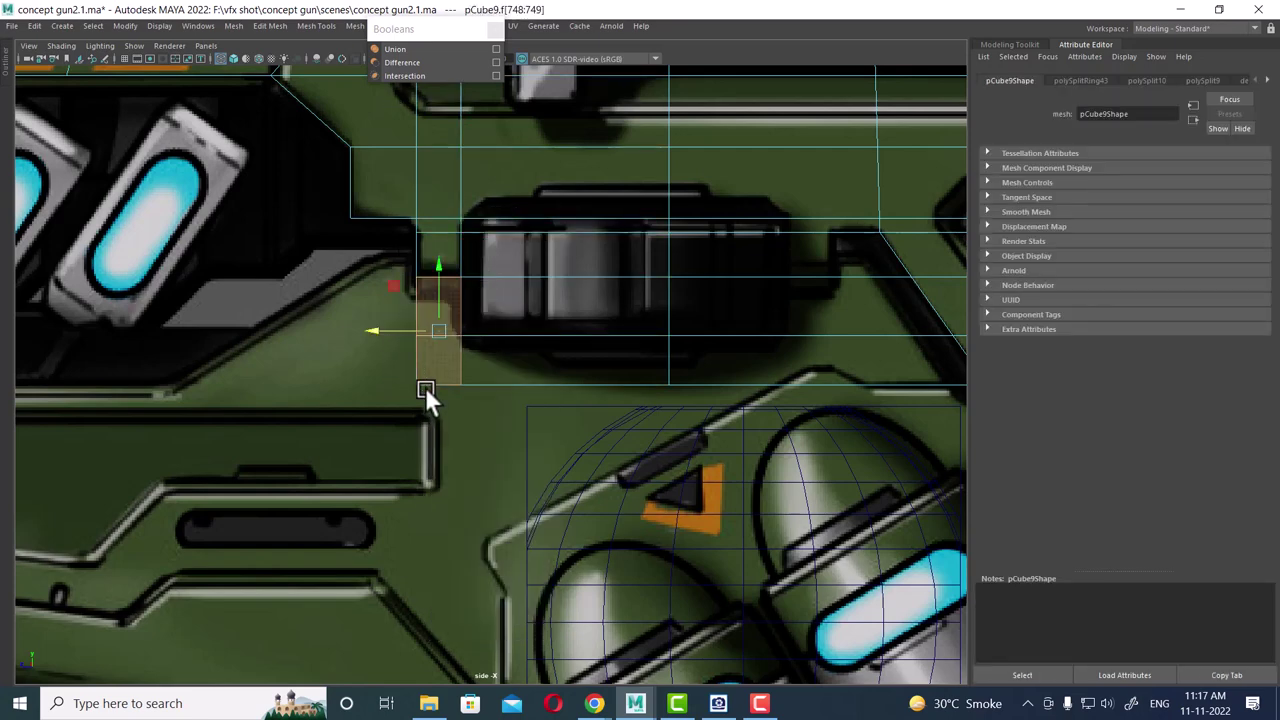
key(Delete)
scroll(425, 385, down, 2)
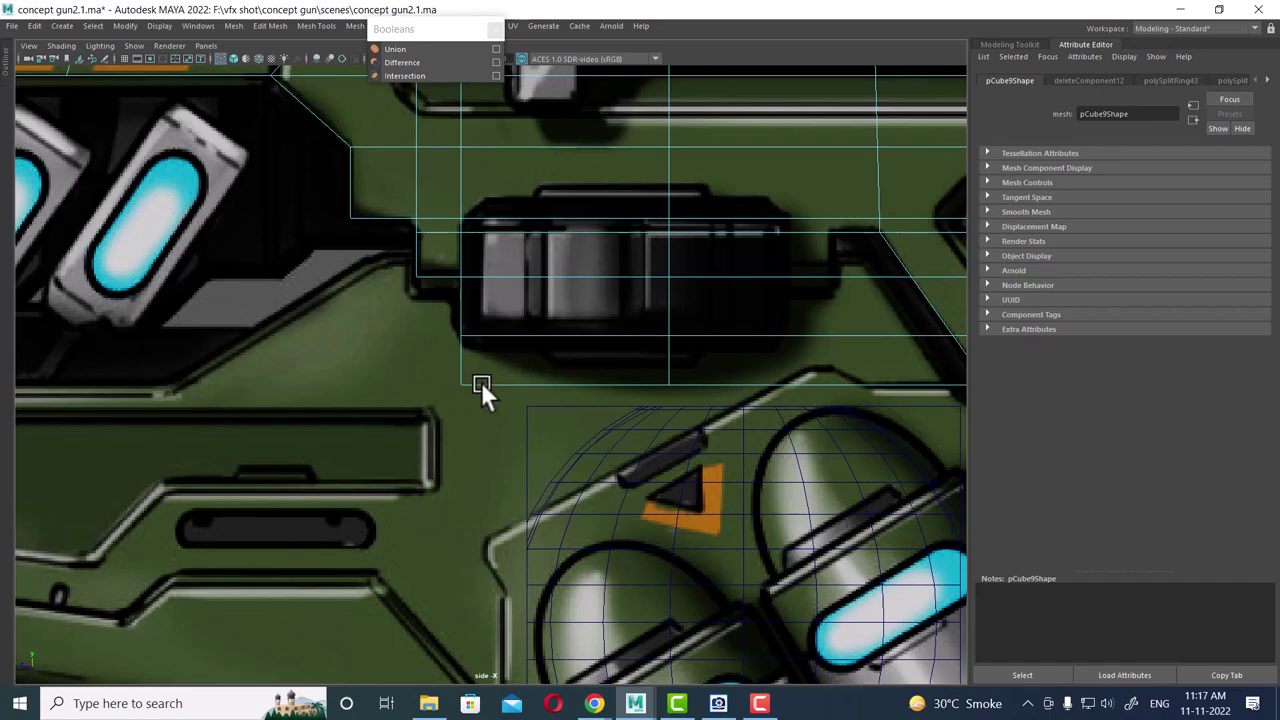
scroll(481, 382, down, 3)
scroll(540, 398, up, 2)
scroll(495, 402, up, 2)
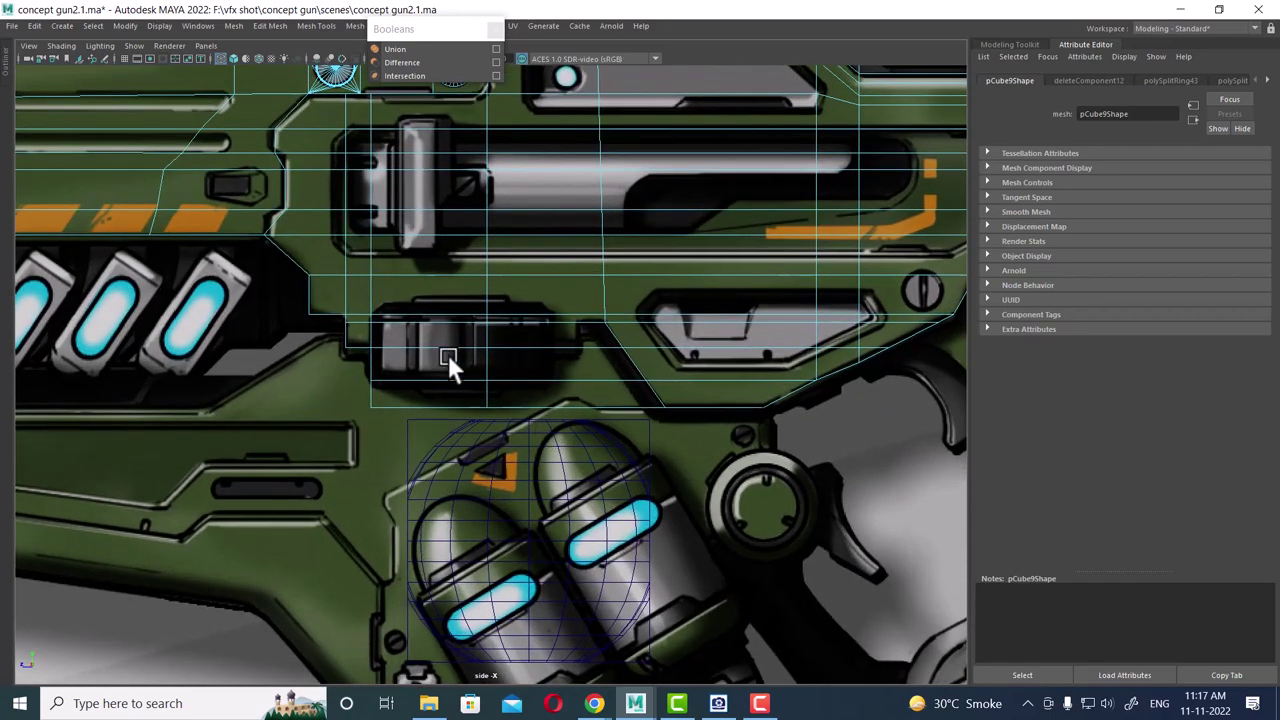
scroll(449, 363, up, 1)
scroll(571, 371, up, 2)
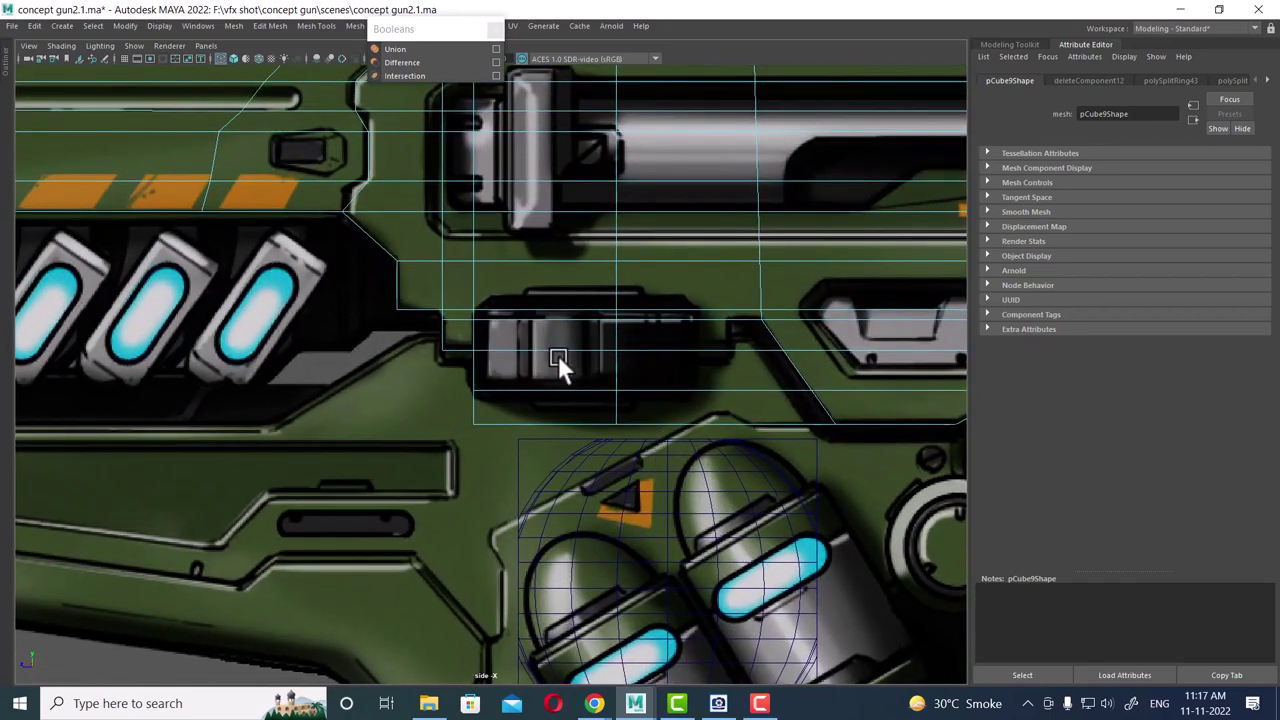
scroll(714, 375, up, 1)
scroll(689, 335, up, 1)
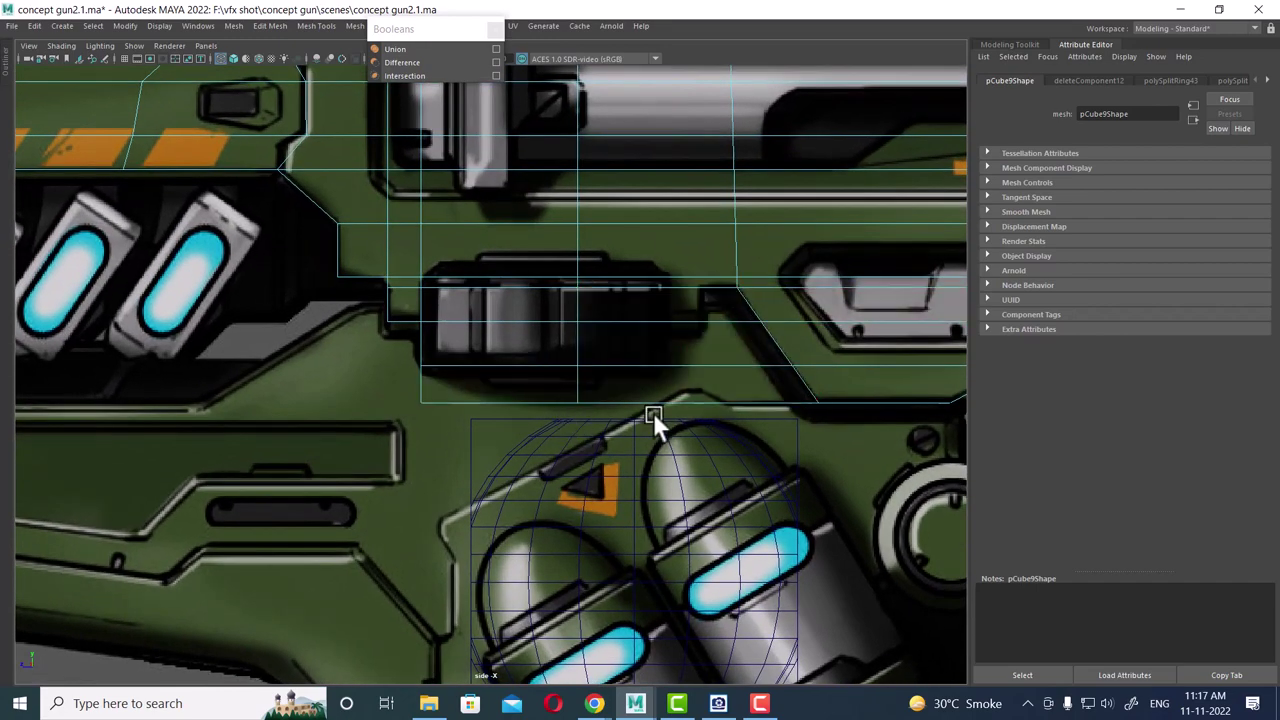
scroll(712, 335, up, 1)
scroll(720, 355, up, 1)
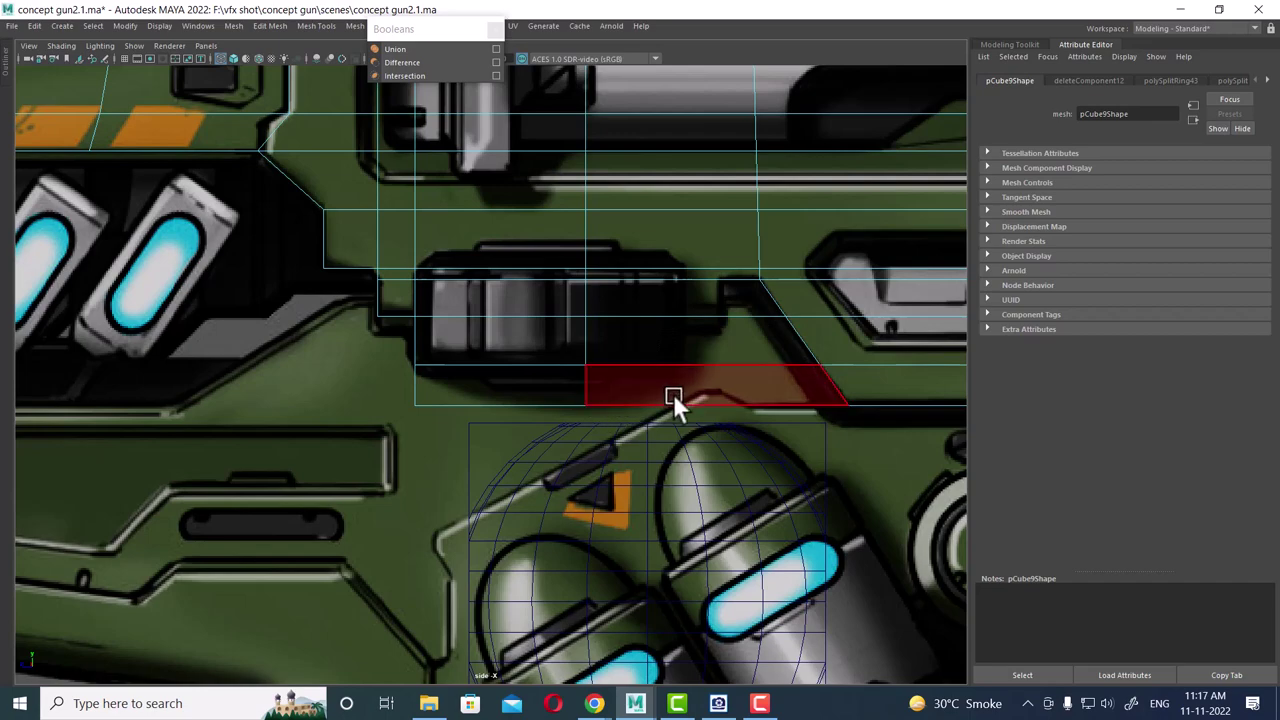
- Return to object mode and select the edge below the round detail
right_drag(697, 297, 761, 321)
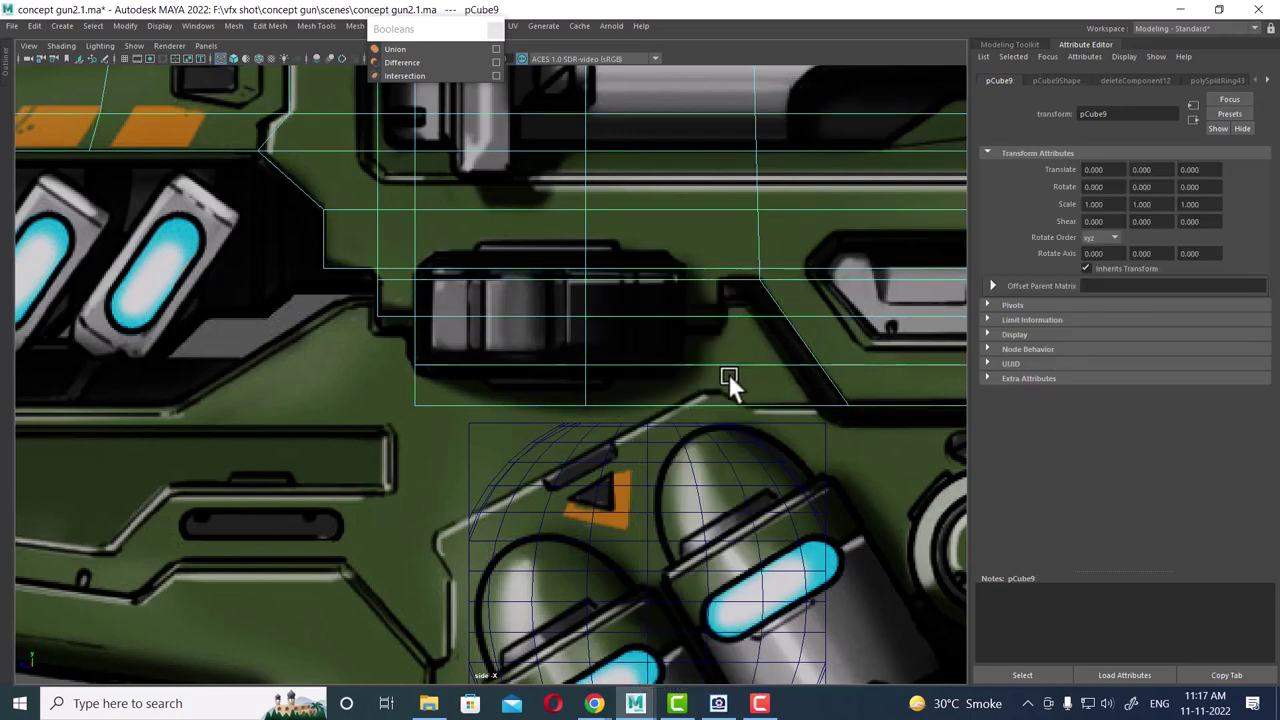
scroll(714, 346, down, 5)
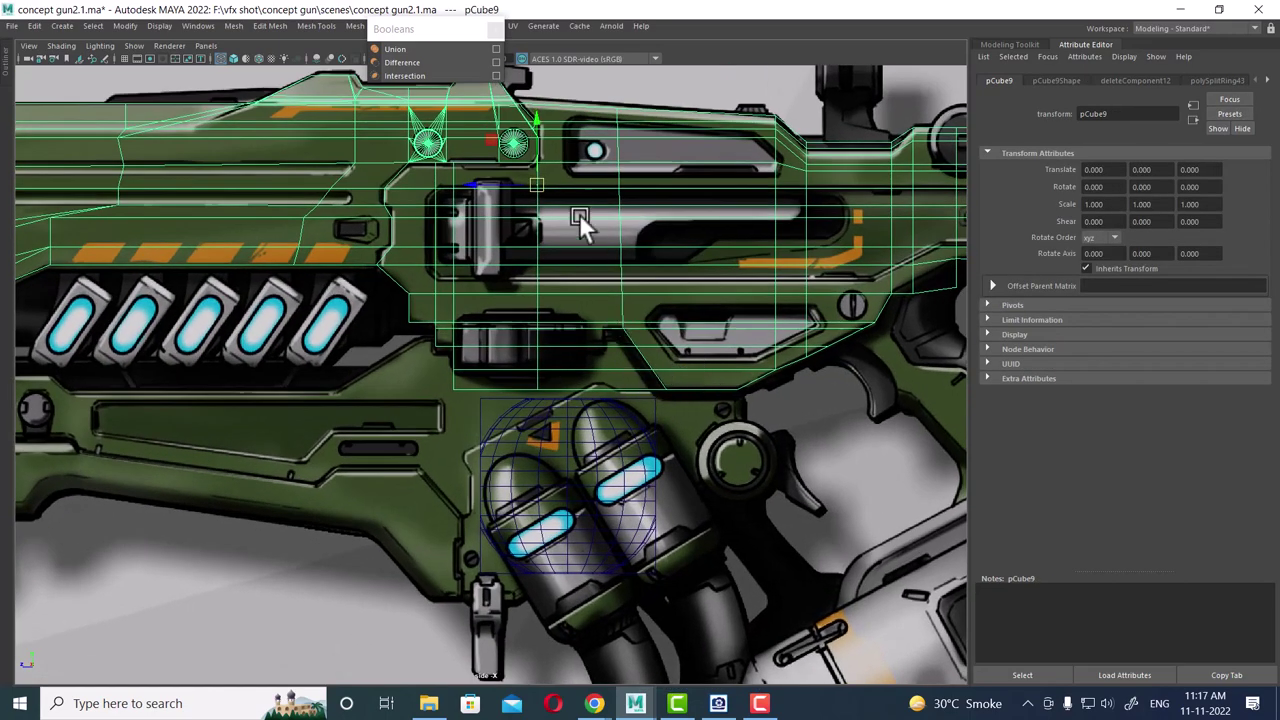
scroll(578, 181, up, 3)
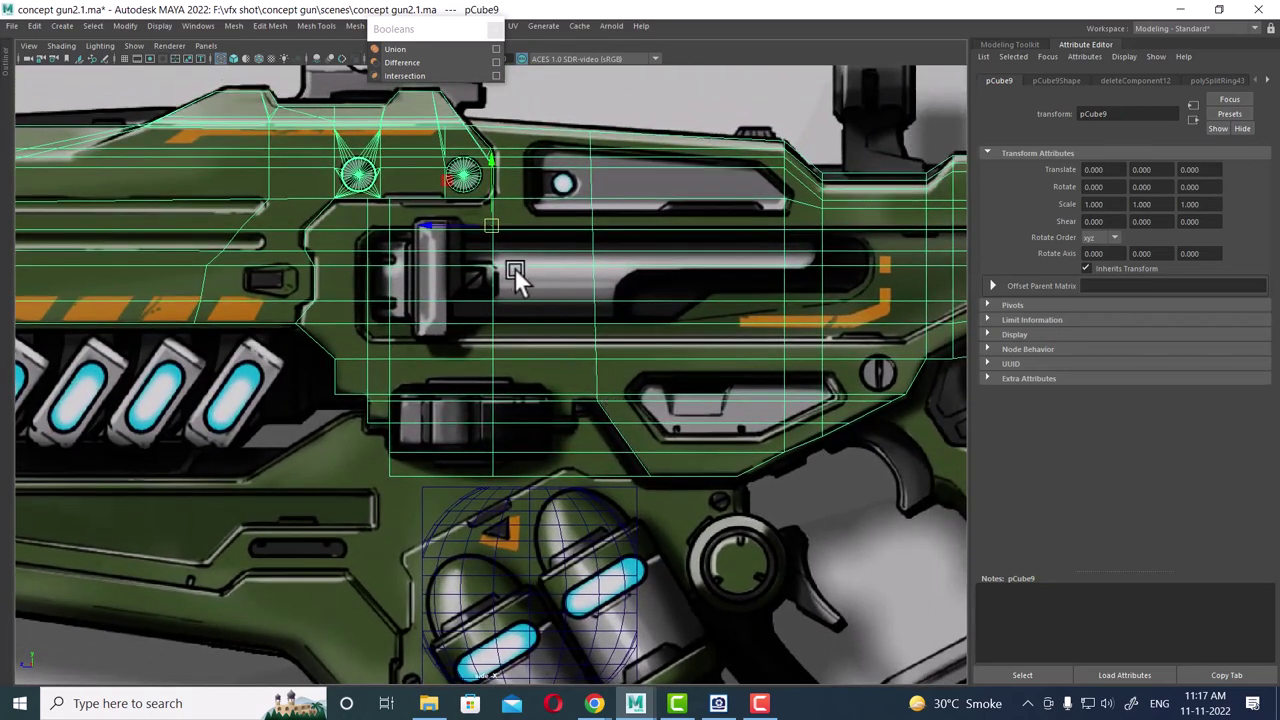
scroll(465, 340, up, 1)
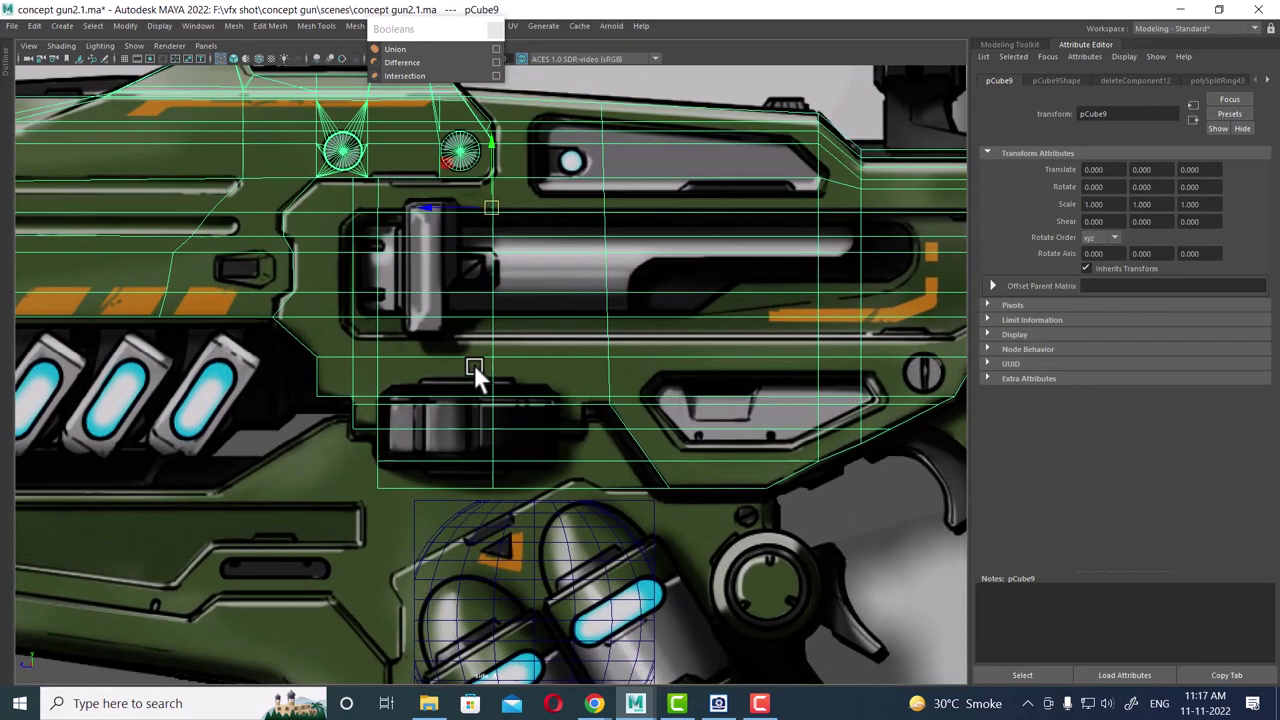
scroll(510, 360, up, 1)
scroll(537, 320, up, 1)
scroll(540, 310, up, 1)
scroll(549, 331, up, 1)
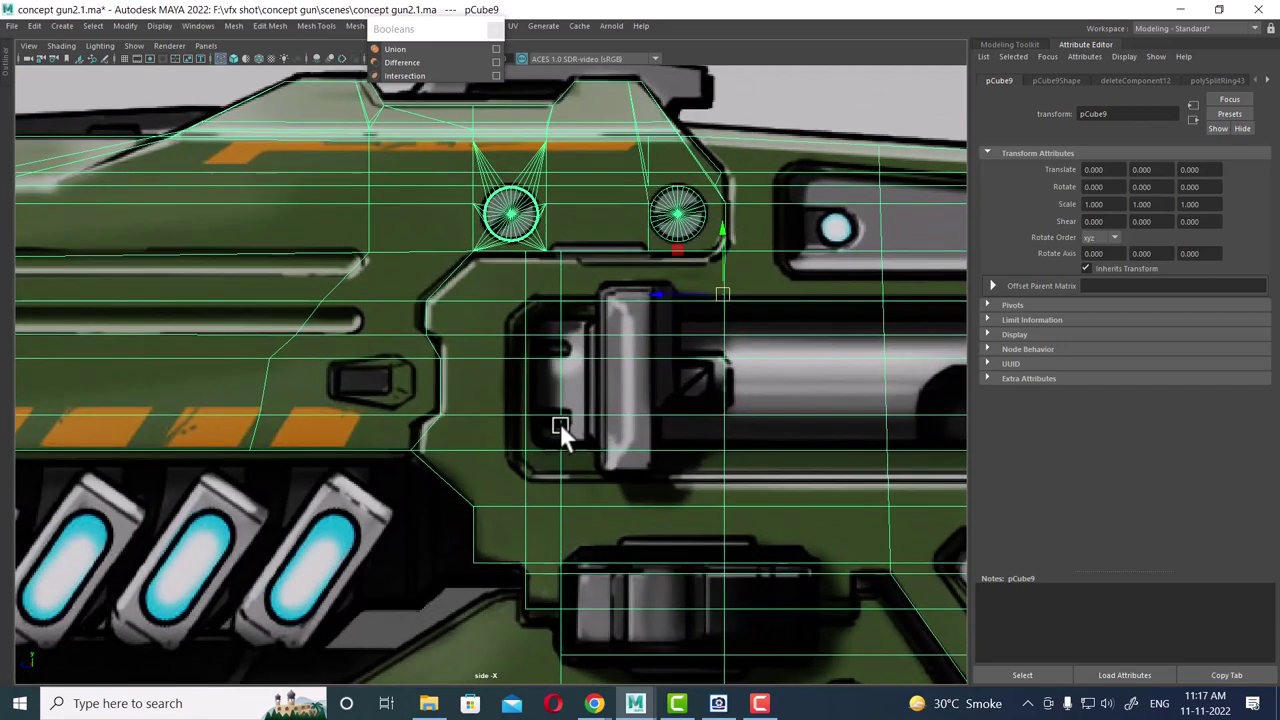
click(526, 307)
click(525, 307)
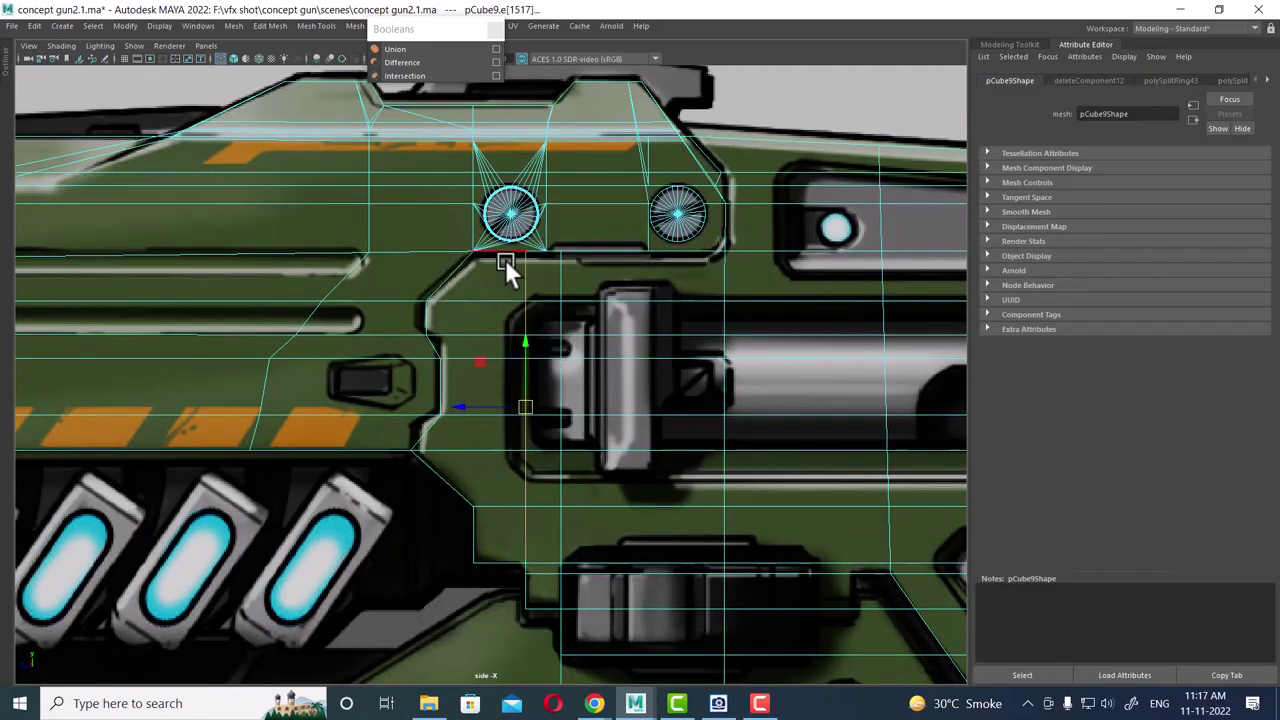
- Orbit the perspective view and frame the gun body vertex below the ring
key(space)
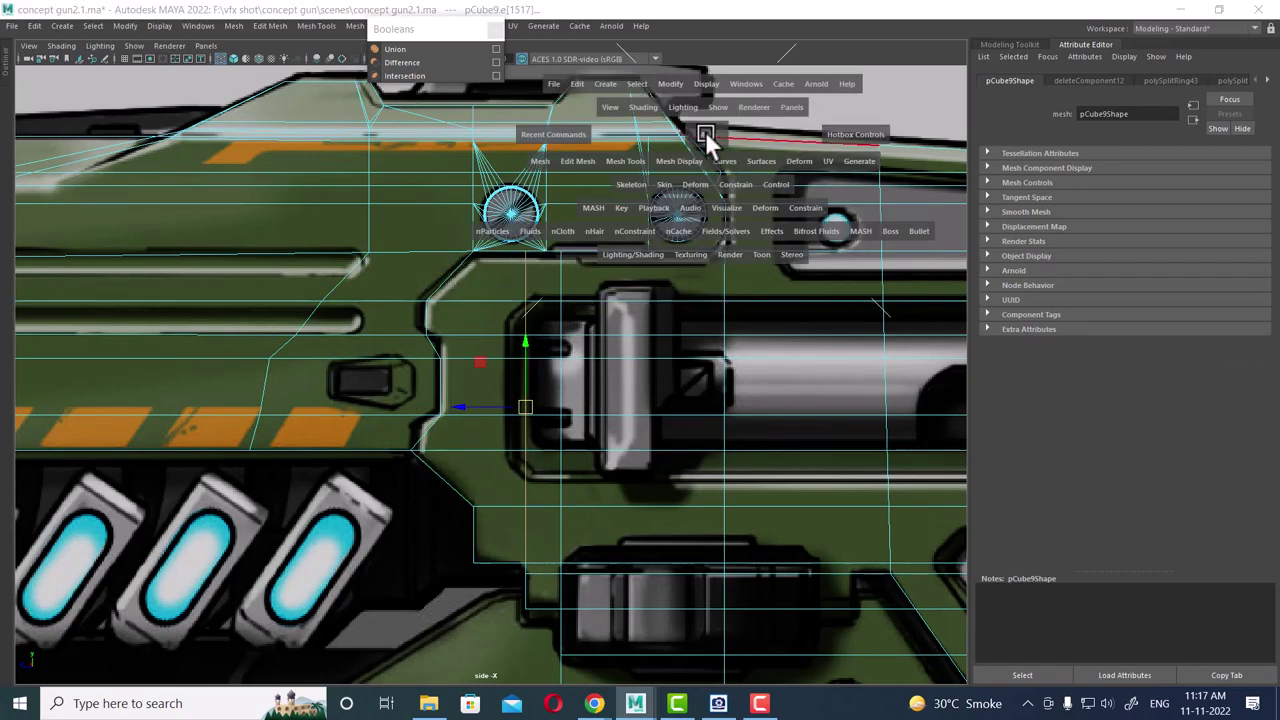
key(space)
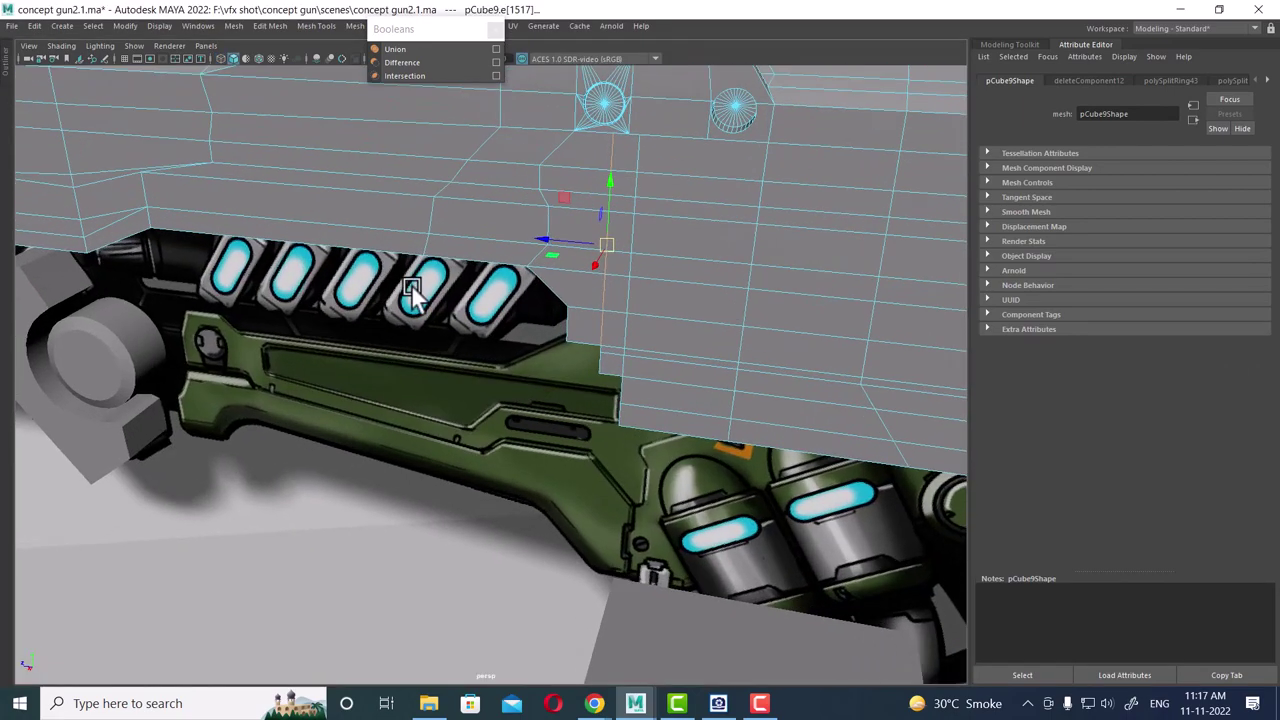
mouse_move(420, 286)
alt+mouse_down()
mouse_move(494, 413)
mouse_move(514, 372)
mouse_move(486, 348)
alt+mouse_up()
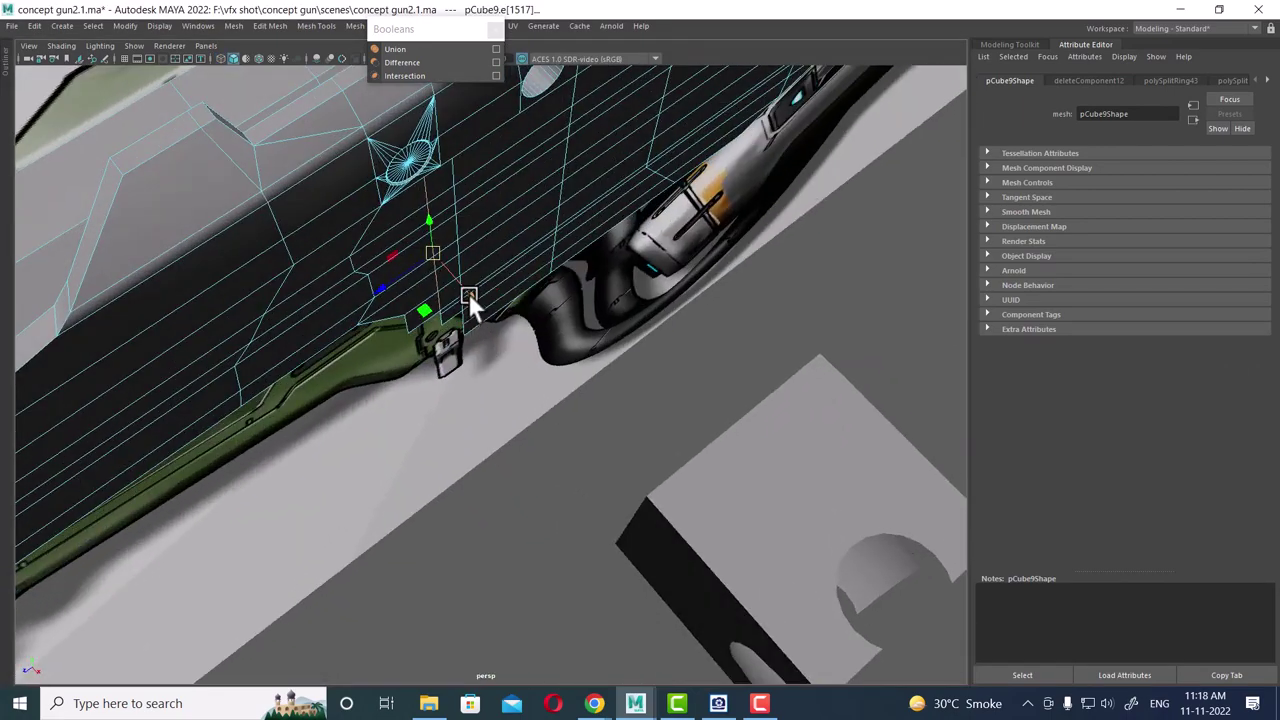
drag(468, 293, 490, 305)
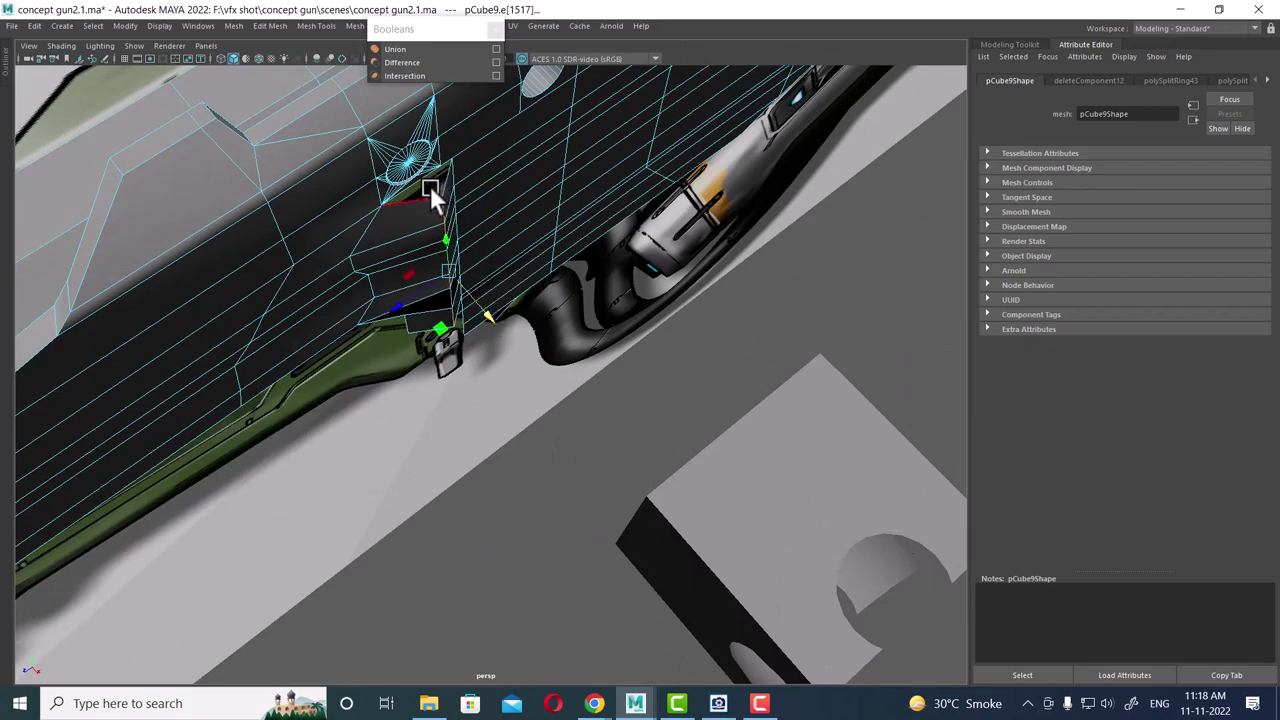
key(f)
scroll(568, 184, down, 2)
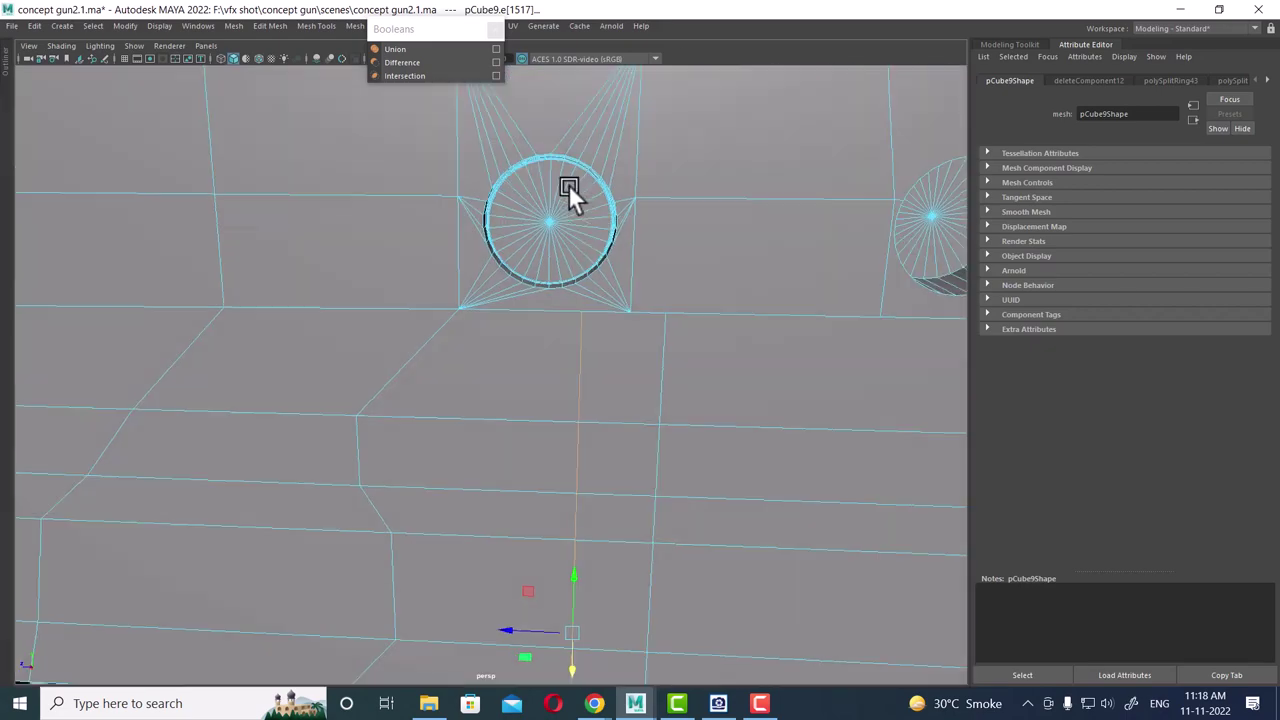
scroll(594, 376, up, 2)
scroll(619, 381, up, 3)
scroll(653, 318, down, 1)
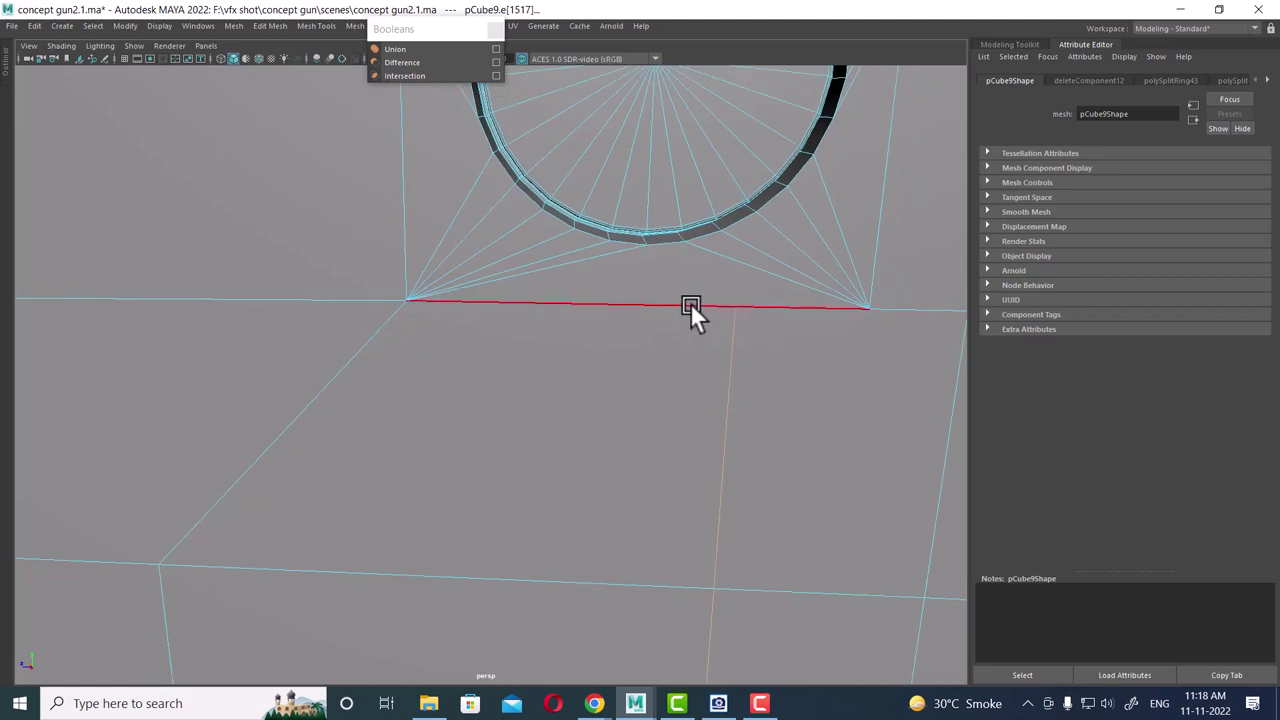
- Multi-cut a new vertical edge from the ring's bottom to the edge below
right_drag(666, 257, 766, 180)
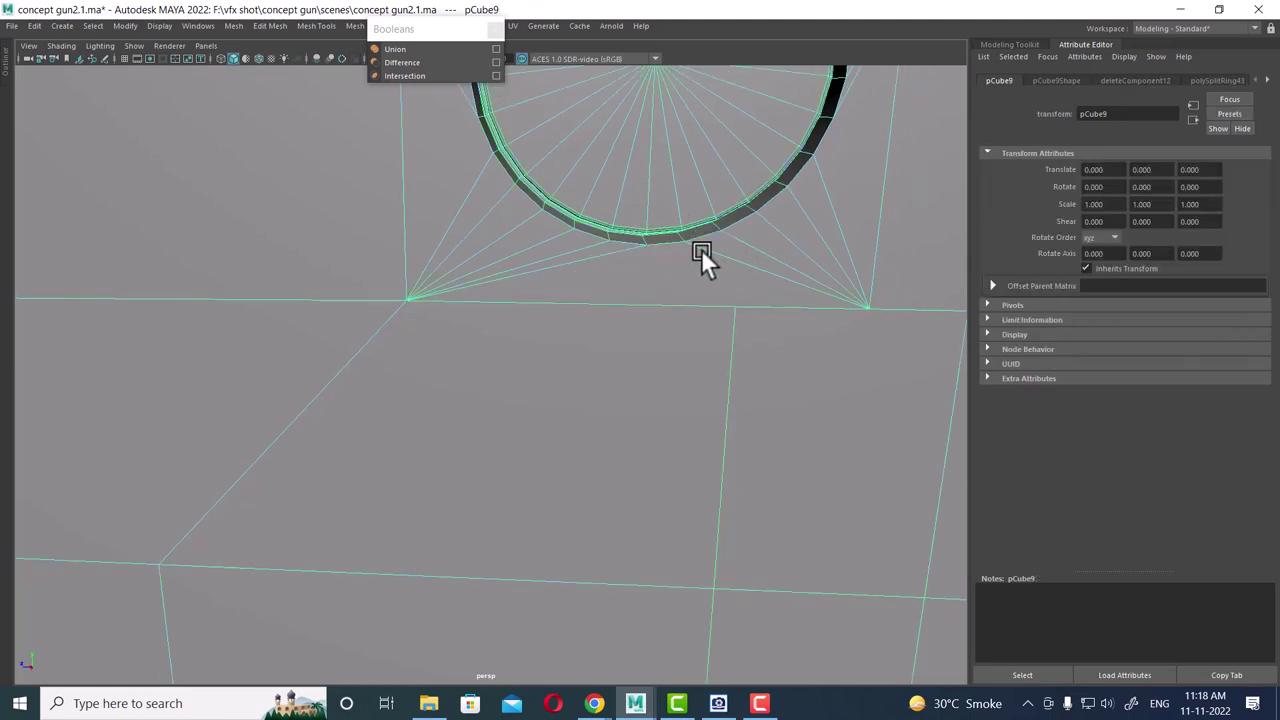
right_drag(705, 243, 605, 245)
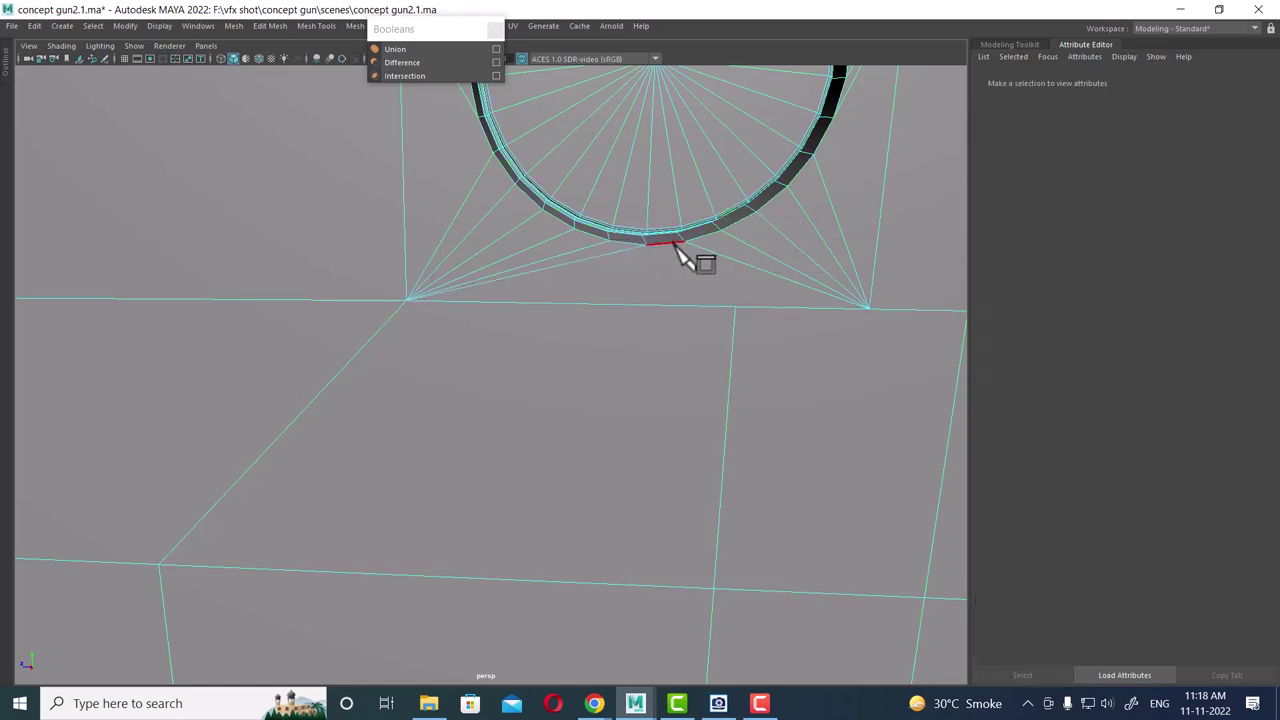
click(647, 243)
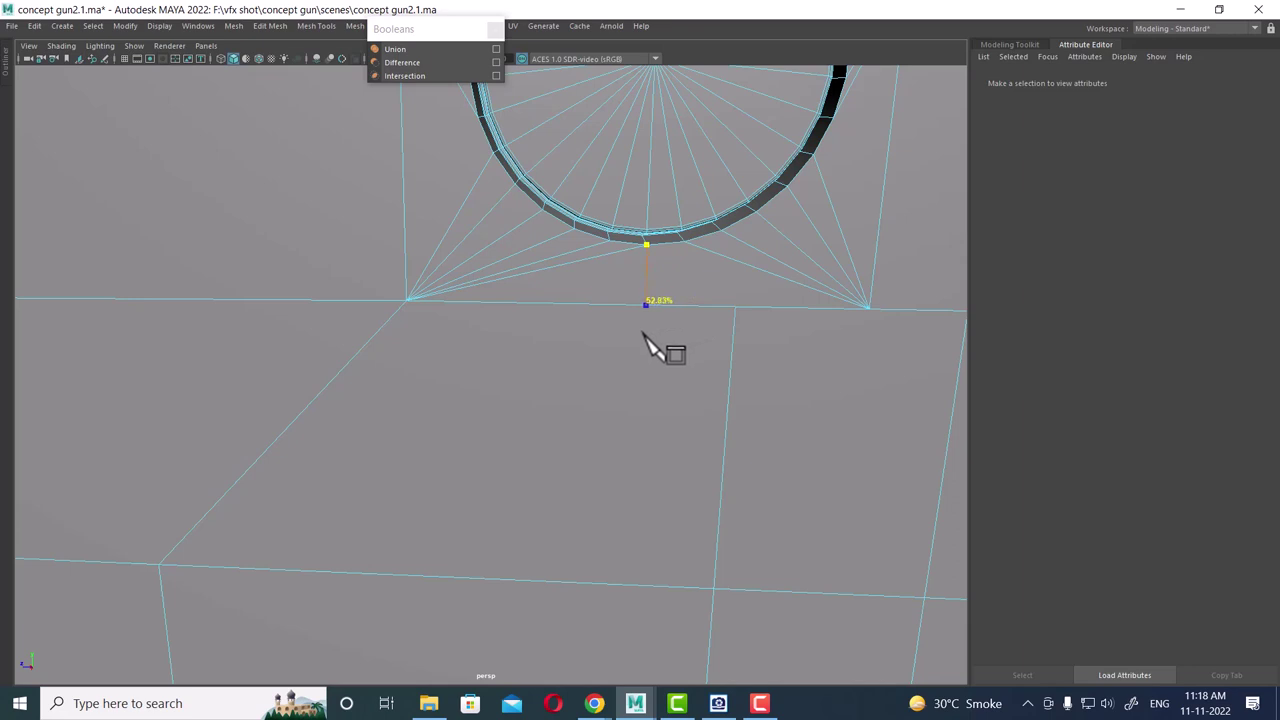
click(645, 340)
key(Return)
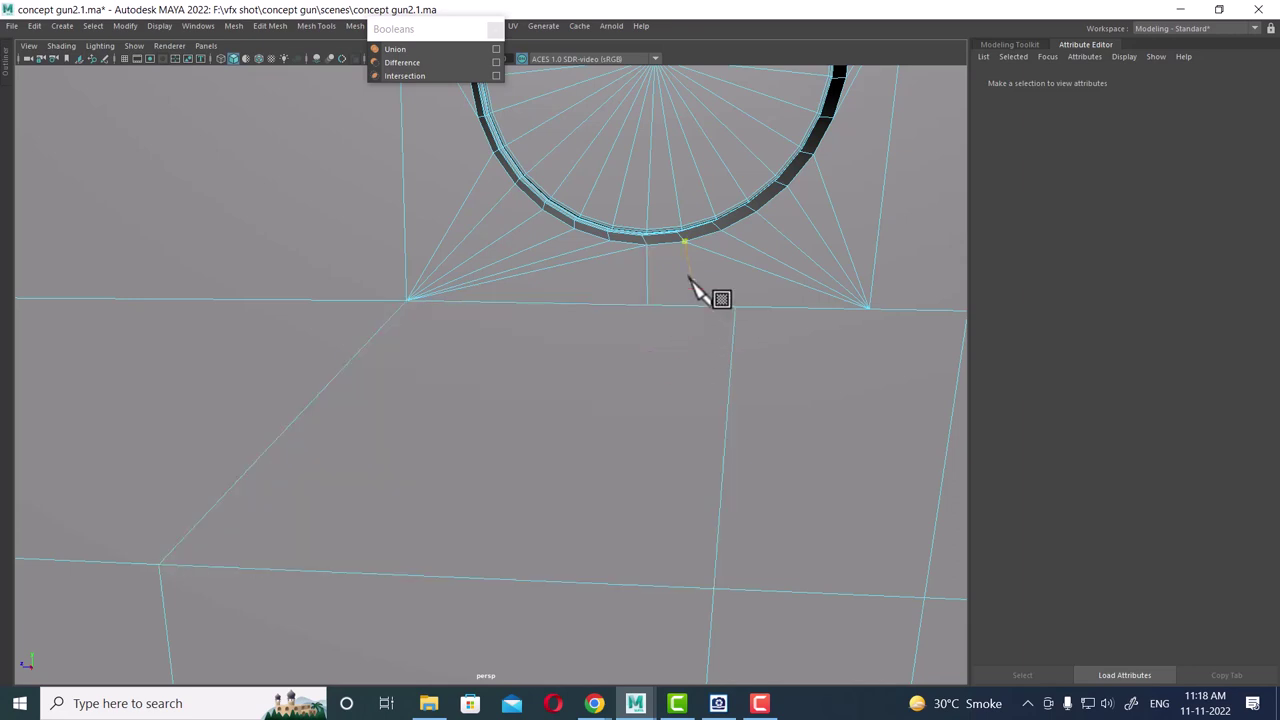
- Merge the stray vertex below the ring into its neighbour
key(q)
right_drag(691, 305, 592, 267)
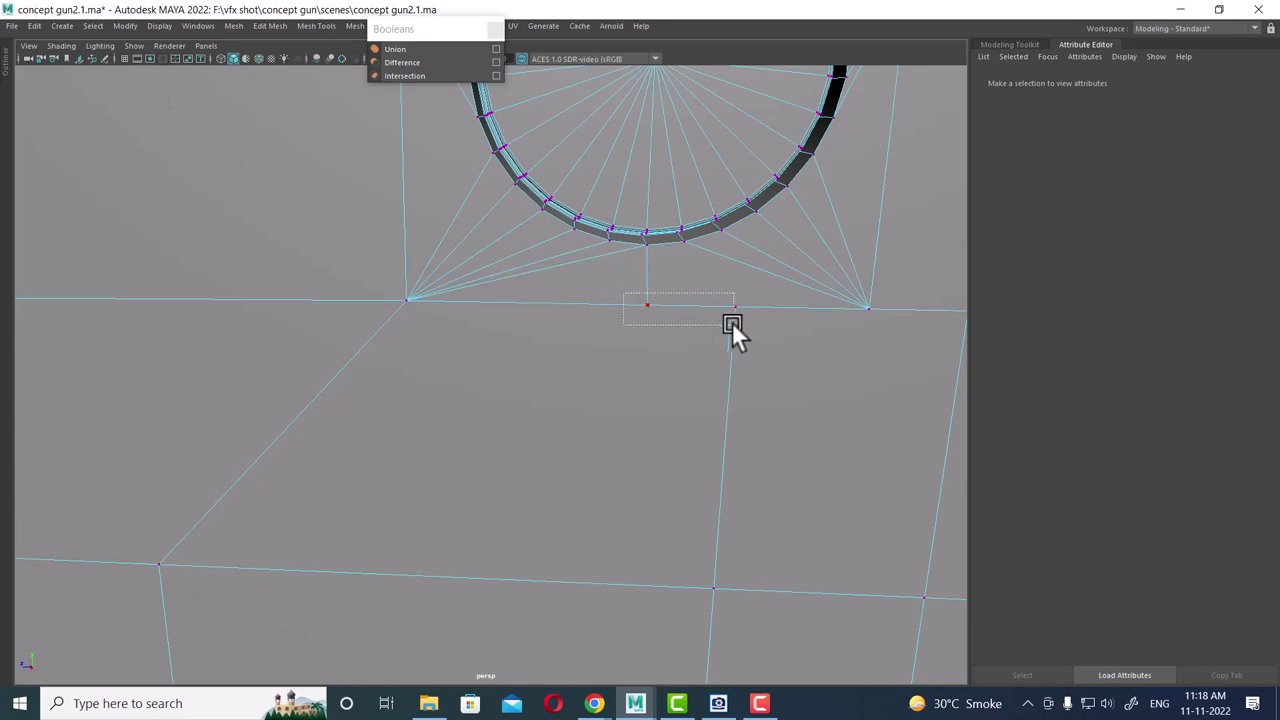
drag(623, 293, 732, 324)
shift+right_drag(697, 256, 680, 217)
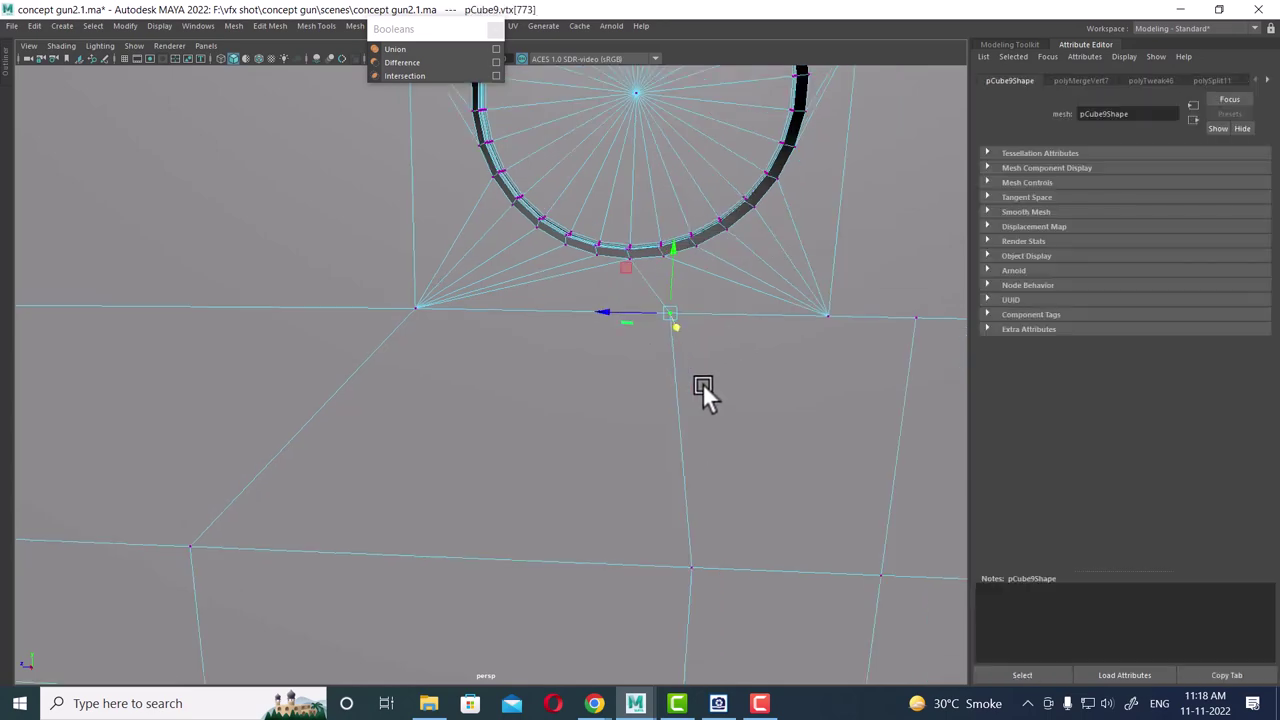
scroll(702, 390, down, 3)
scroll(646, 457, down, 3)
scroll(594, 277, down, 2)
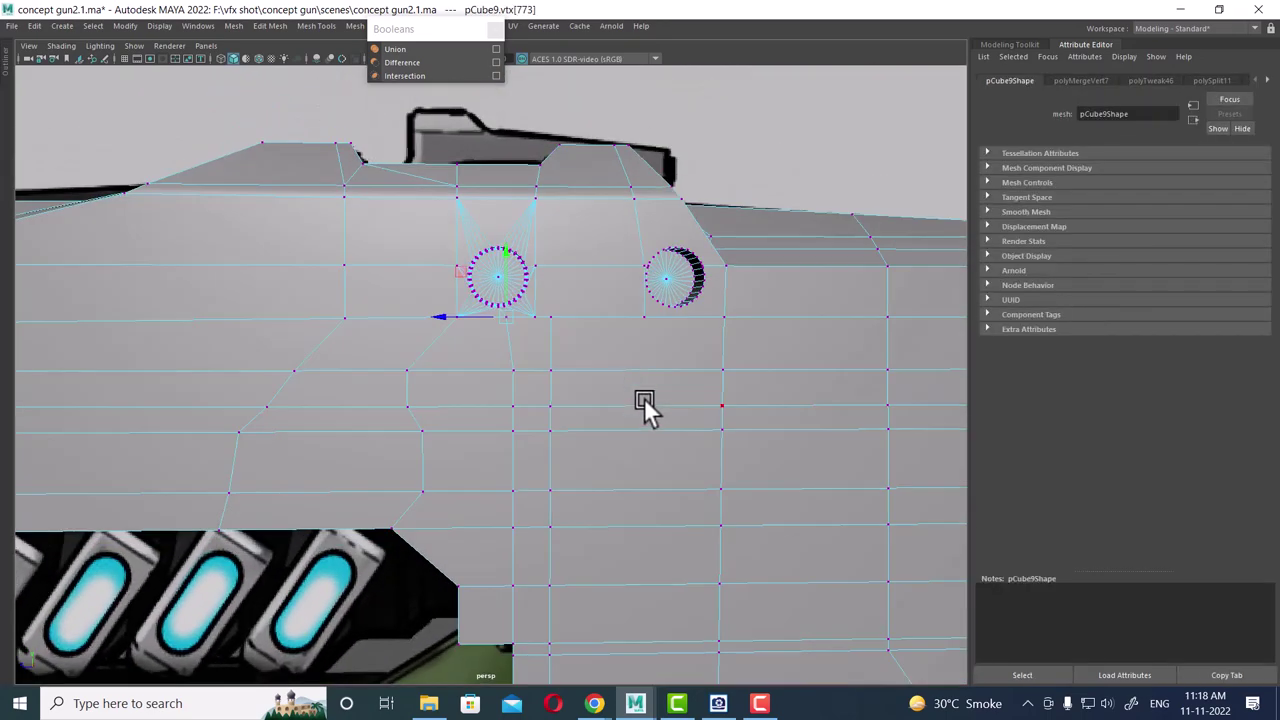
- In the side view, select a vertex column and shift it left to match the sketch
key(space)
scroll(763, 410, up, 3)
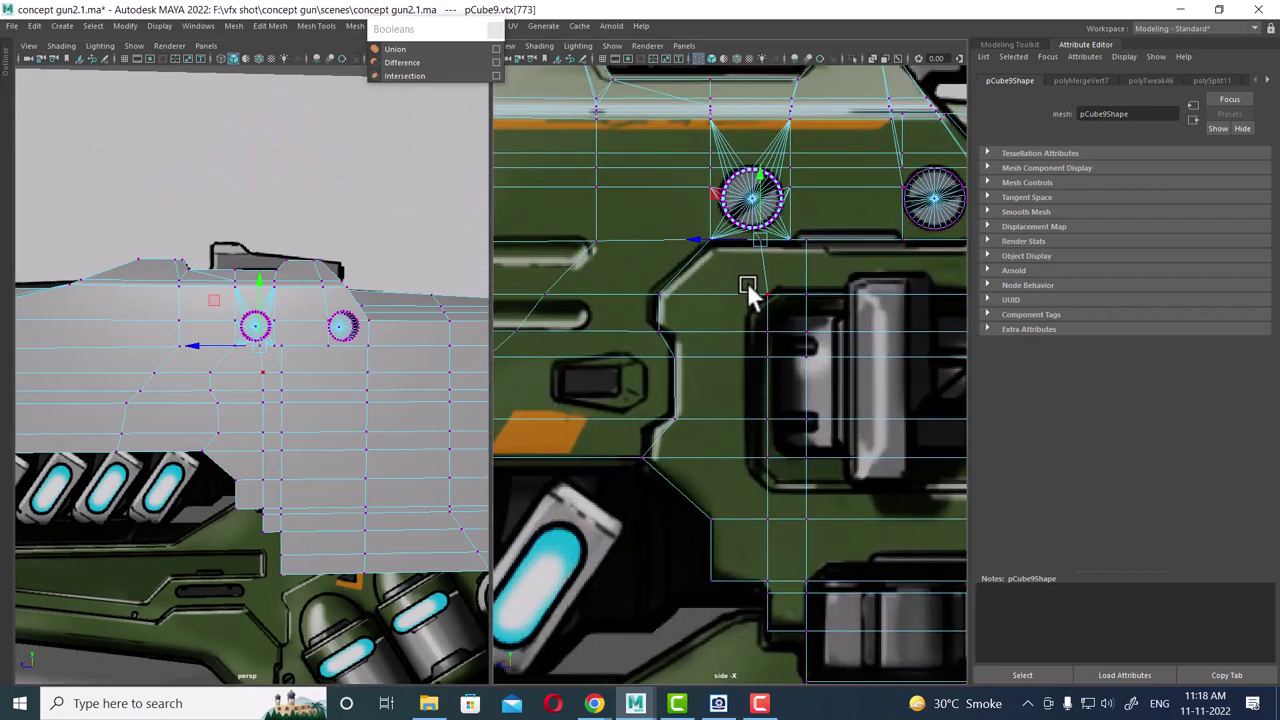
scroll(760, 310, up, 2)
drag(760, 262, 791, 575)
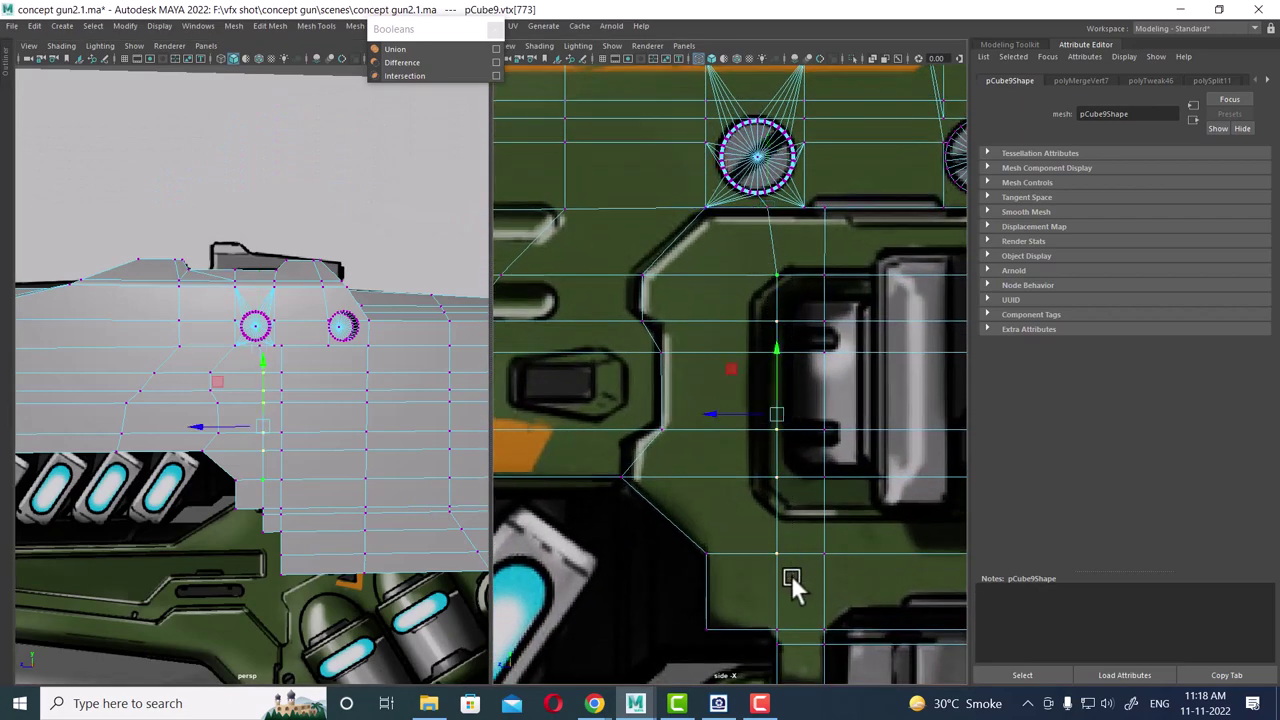
drag(715, 409, 697, 413)
scroll(843, 398, down, 5)
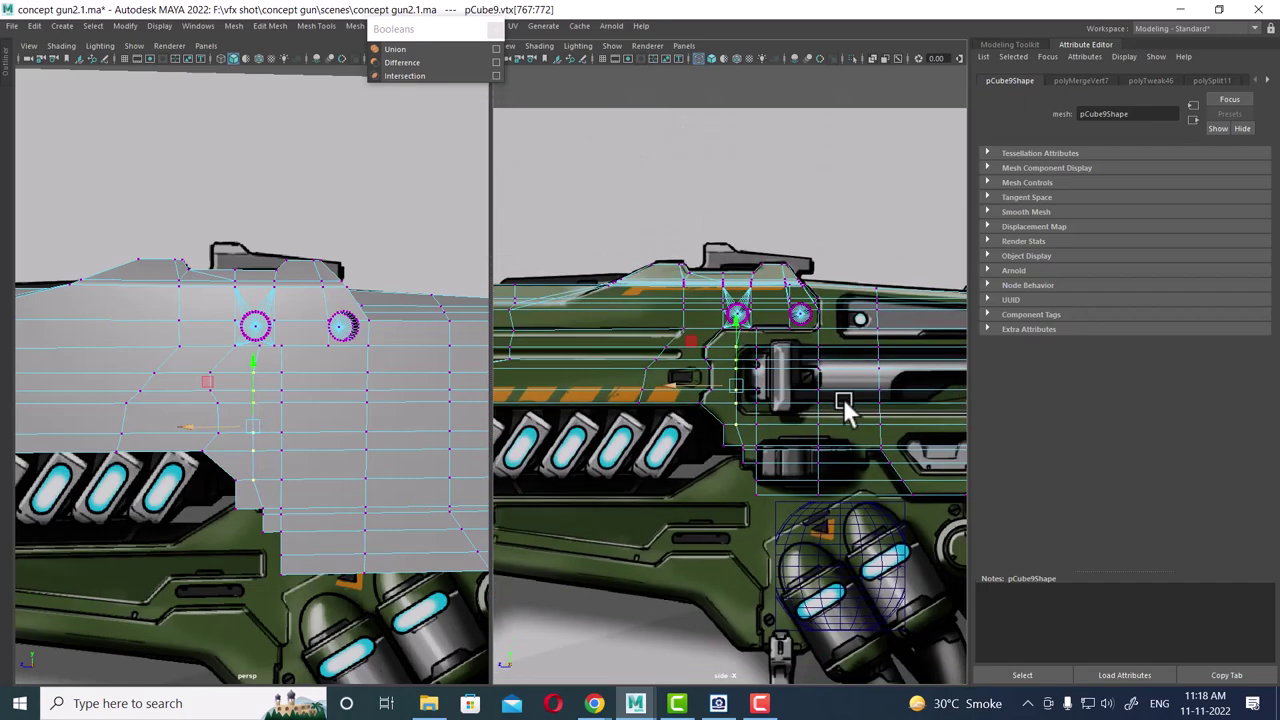
scroll(623, 390, up, 4)
- Return to object mode, enlarge the side view, and deselect the gun body
right_drag(737, 266, 803, 280)
scroll(720, 331, up, 2)
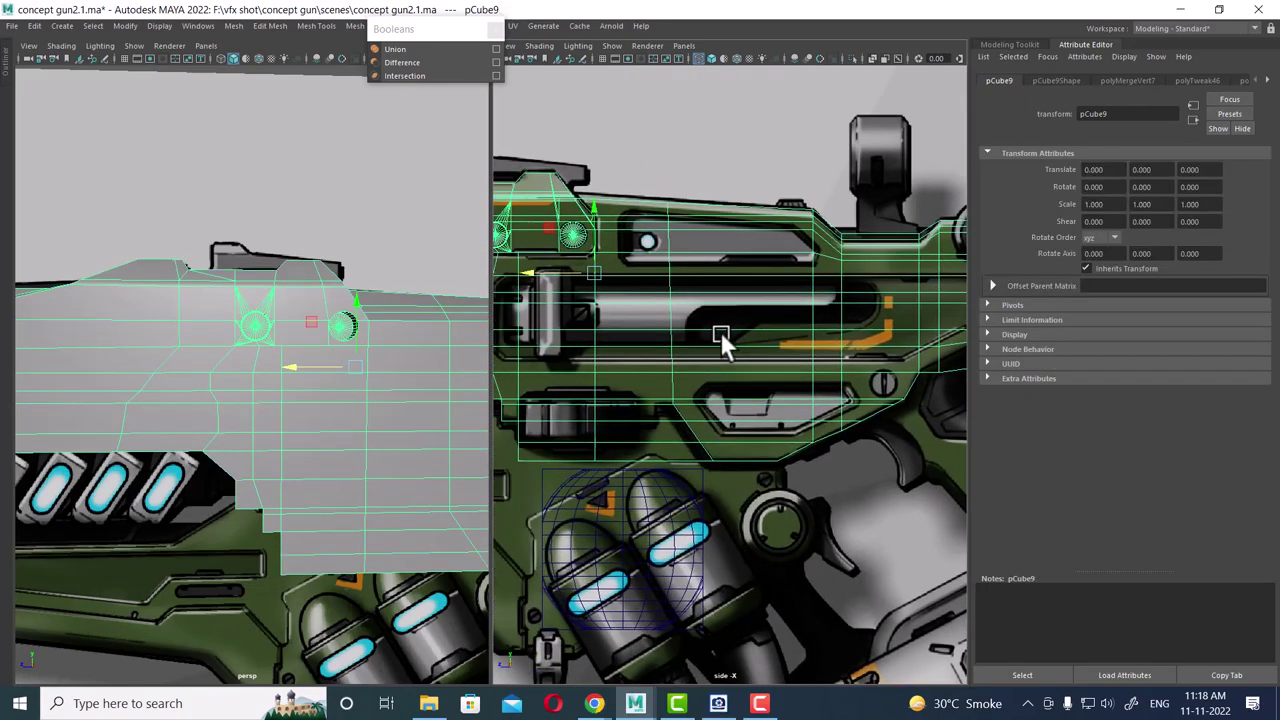
scroll(720, 331, up, 1)
scroll(733, 348, up, 1)
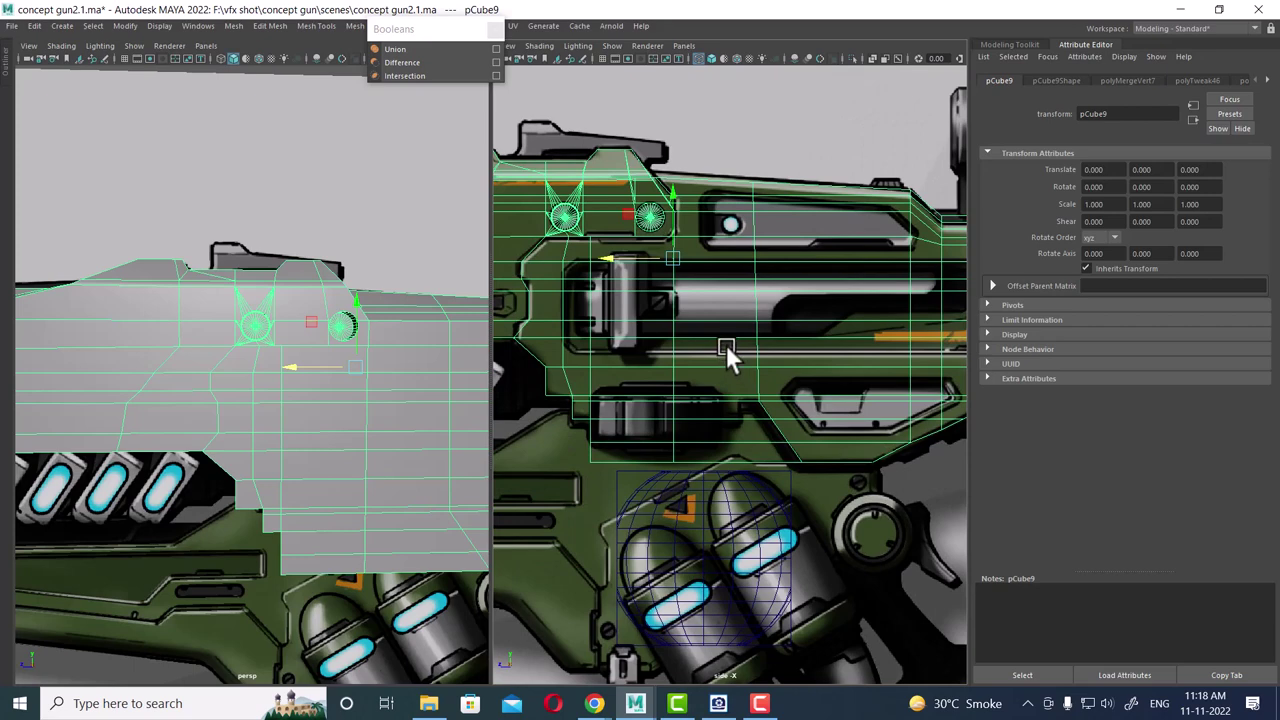
mouse_move(748, 331)
alt+middle_down()
mouse_move(709, 340)
mouse_move(740, 348)
alt+middle_up()
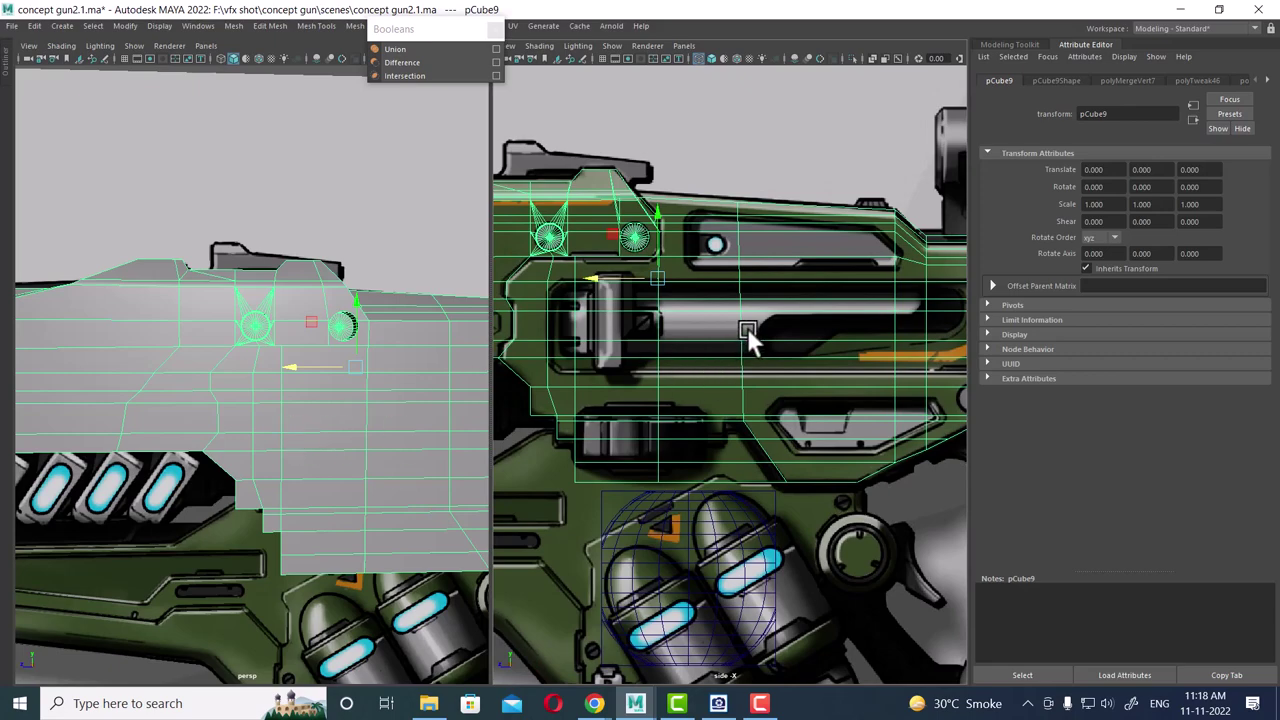
key(space)
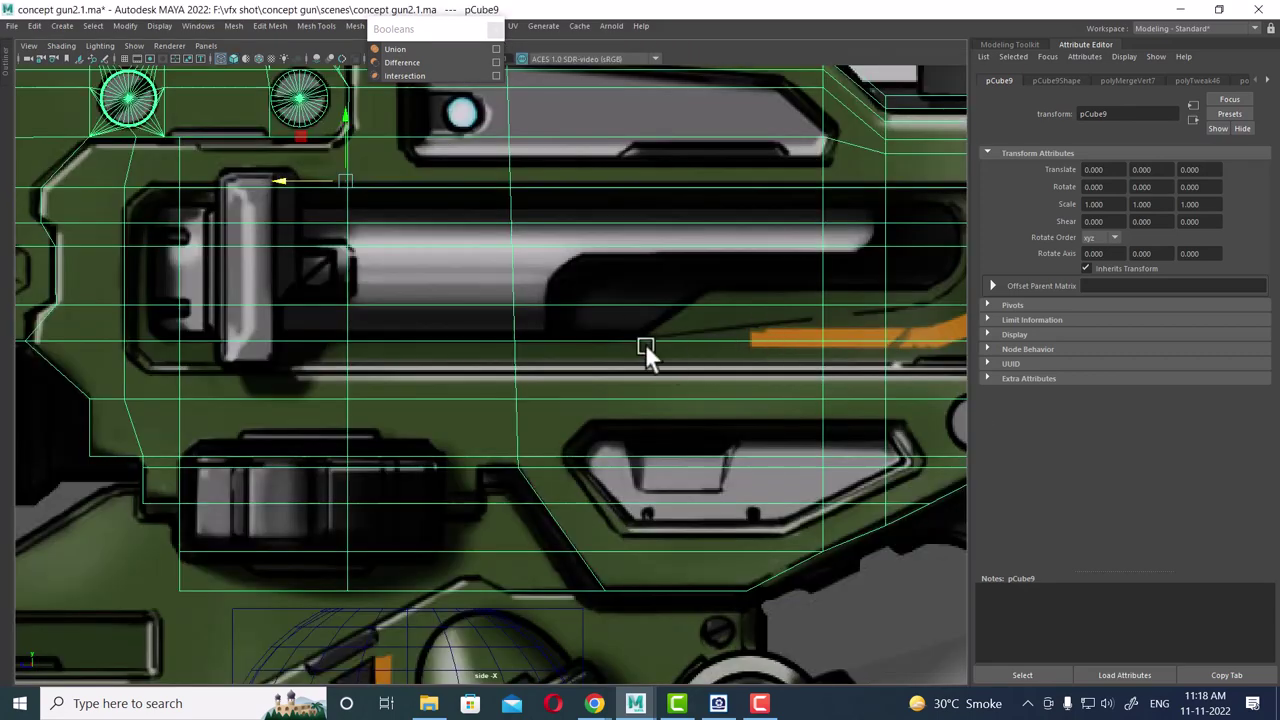
scroll(604, 300, down, 1)
scroll(590, 300, down, 2)
scroll(414, 280, down, 2)
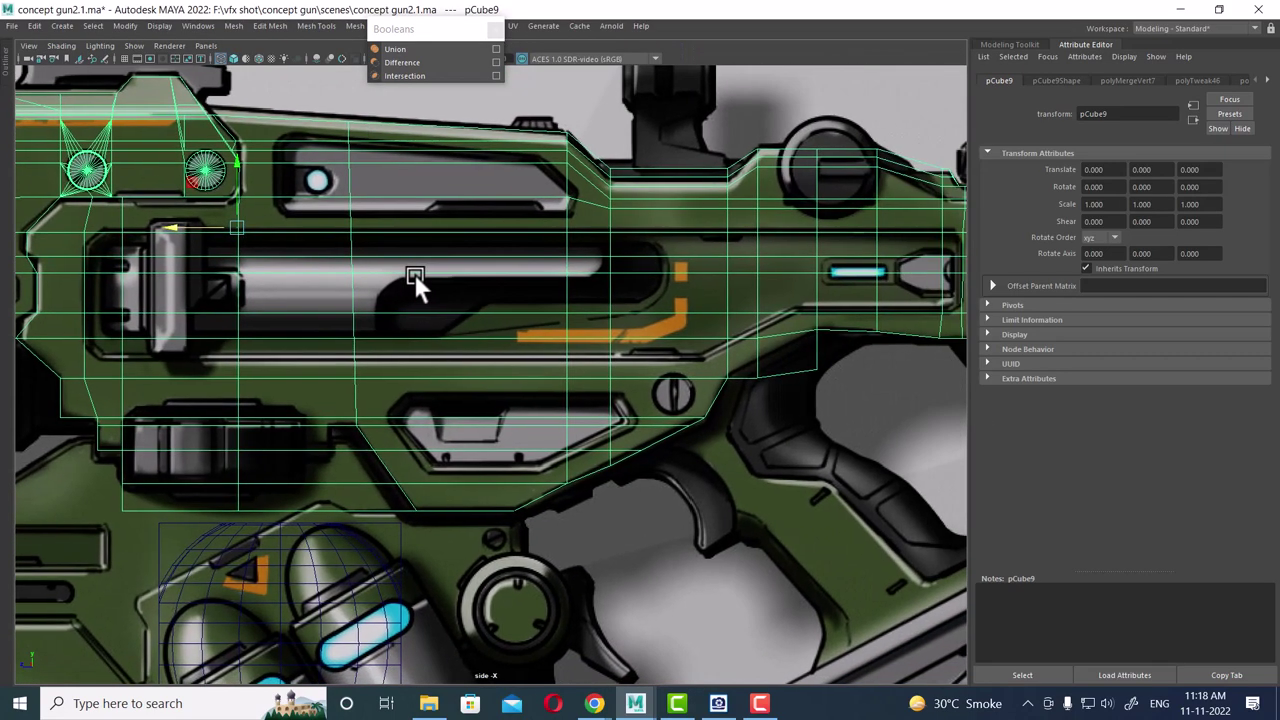
scroll(380, 282, down, 1)
scroll(399, 280, down, 2)
scroll(339, 298, up, 2)
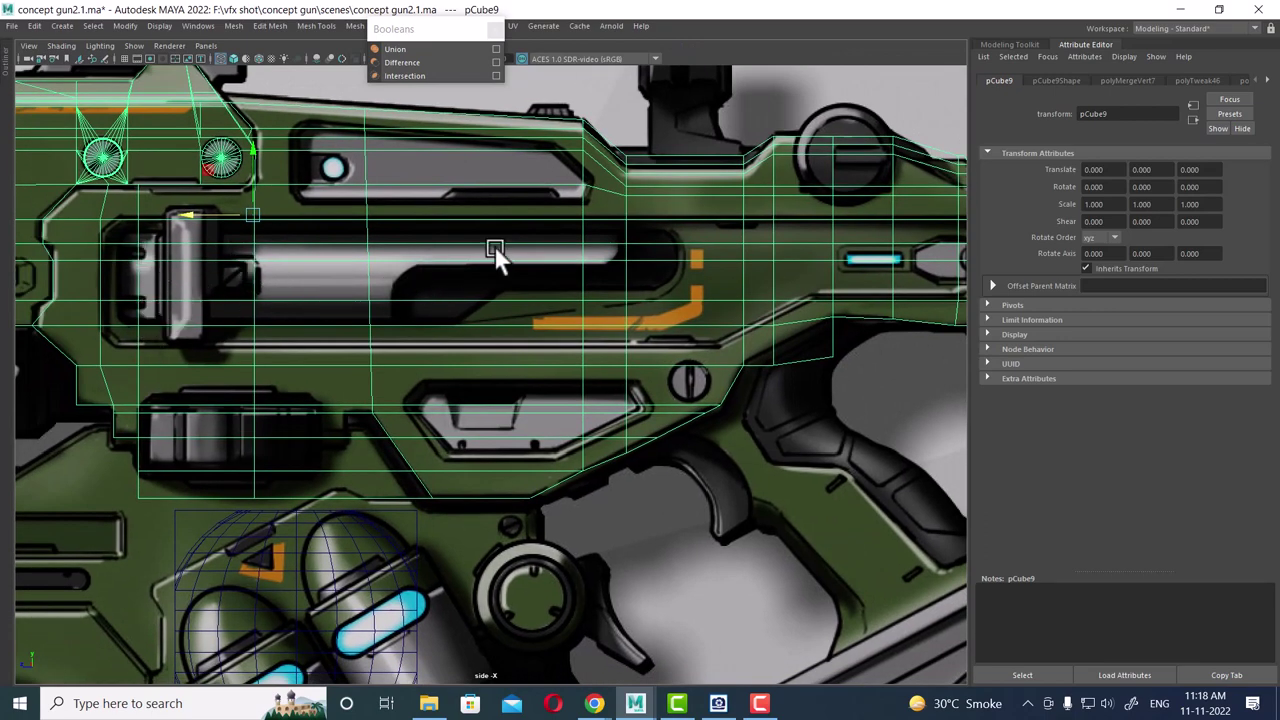
click(702, 469)
- Create a new cube at the barrel, hide the gun body, and move the cube right
shift+right_drag(398, 295, 412, 311)
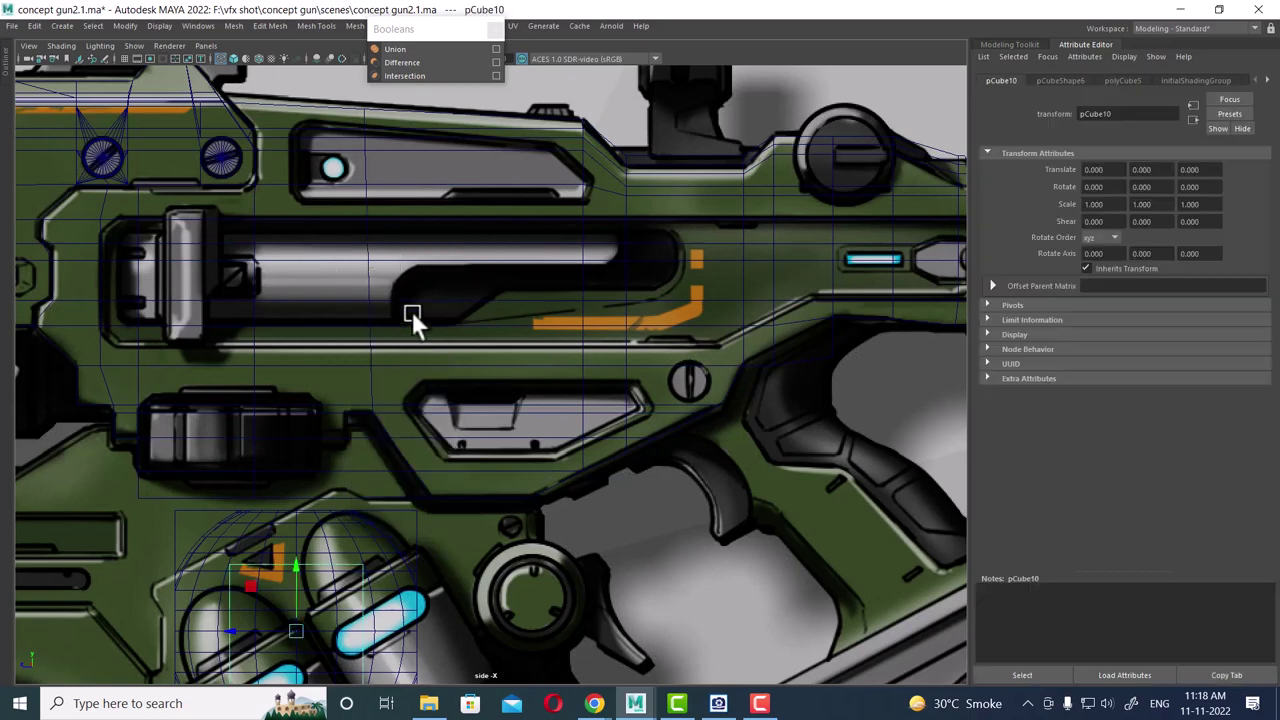
drag(301, 569, 378, 225)
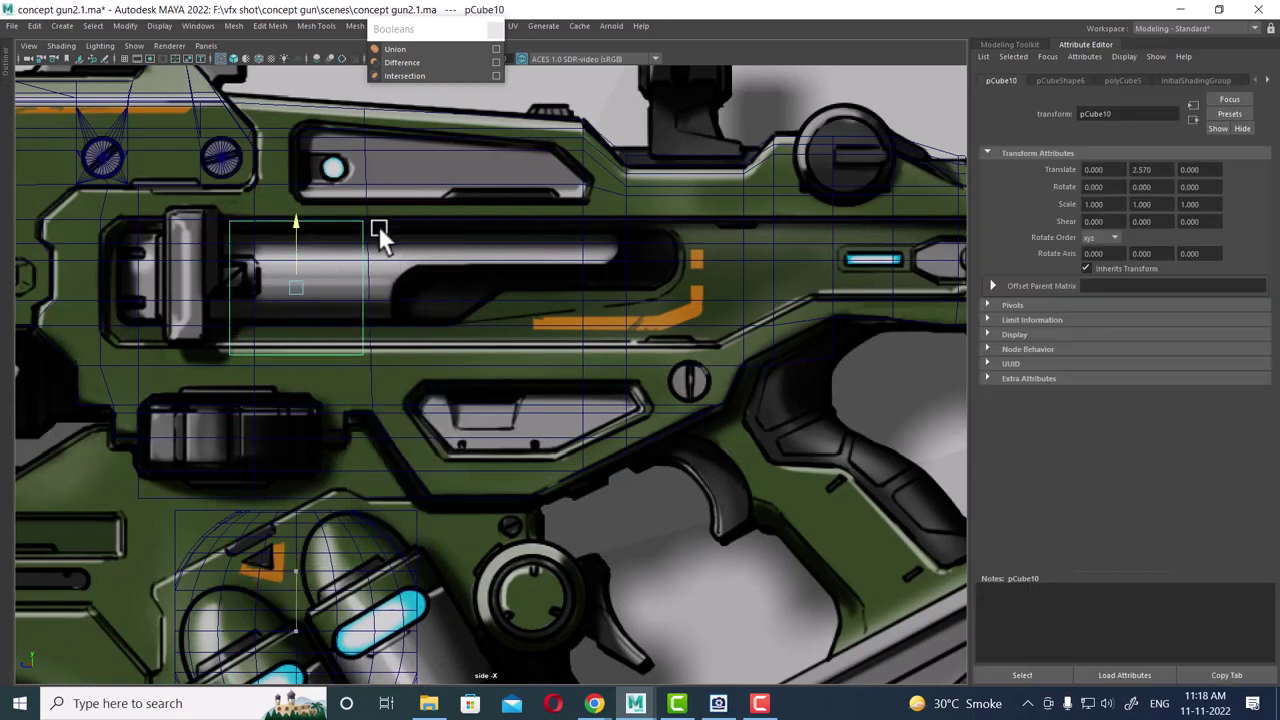
scroll(532, 269, down, 2)
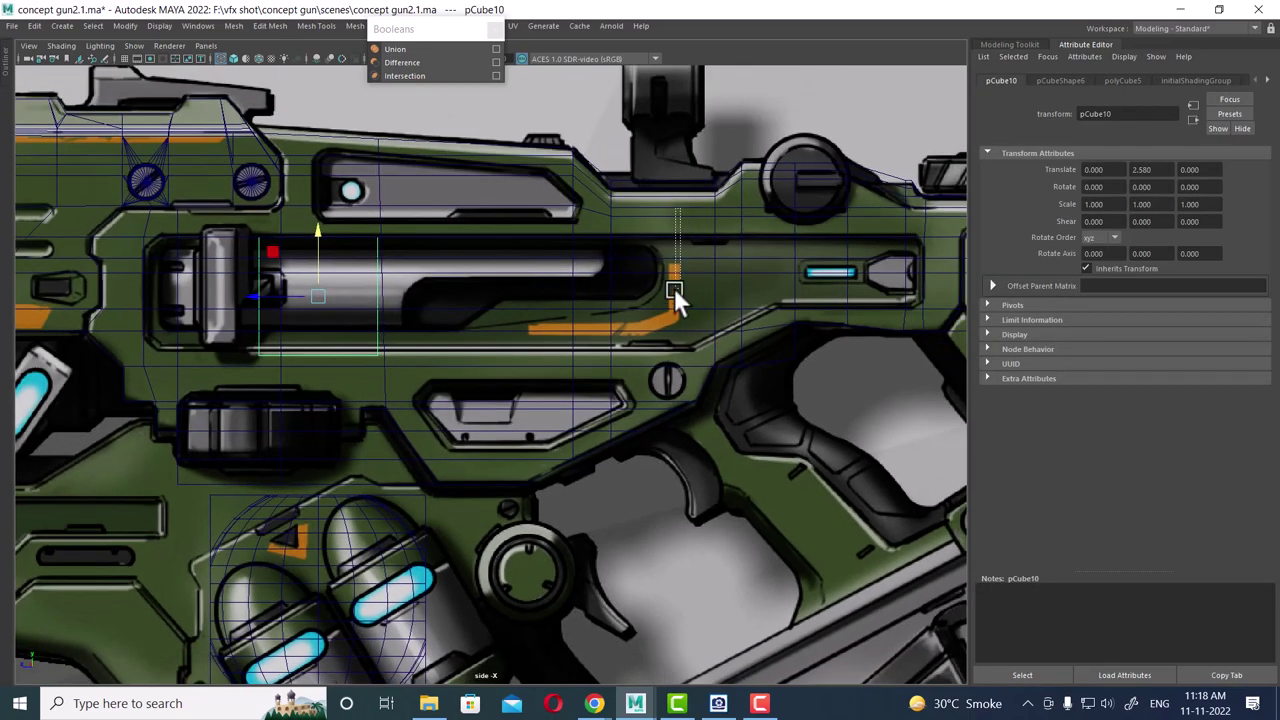
click(662, 297)
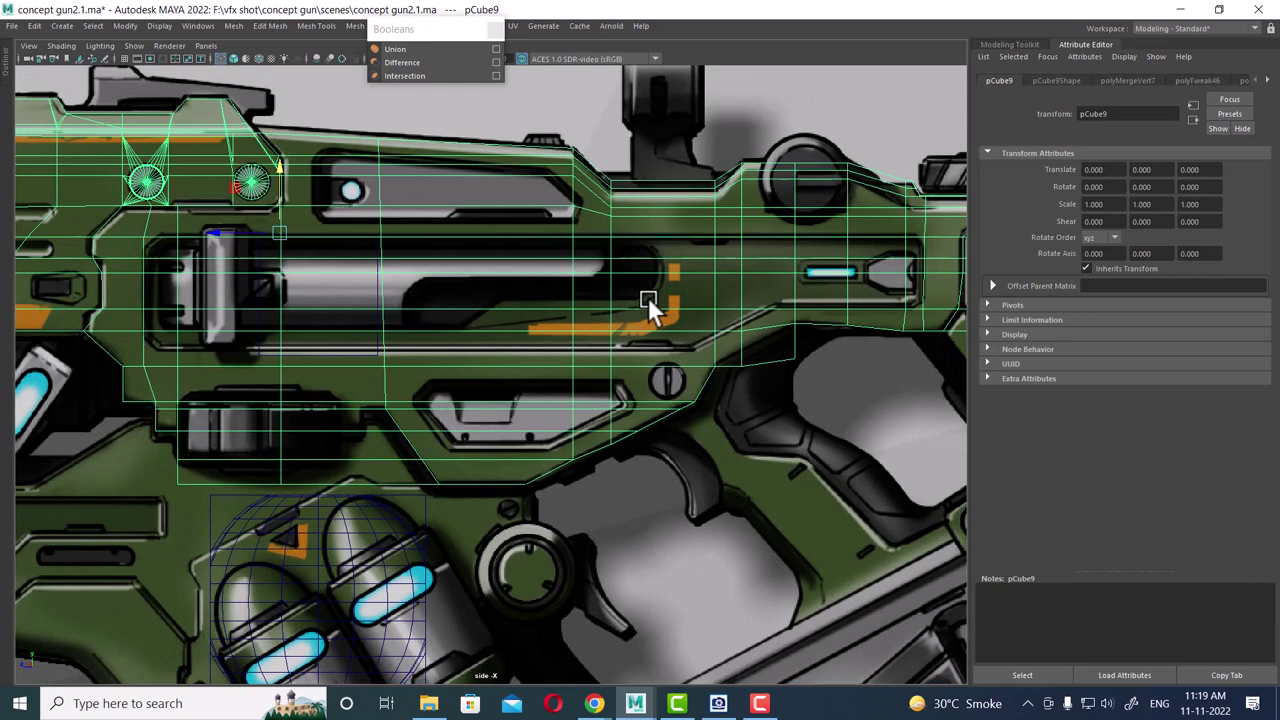
key(ctrl+h)
click(357, 318)
scroll(313, 308, up, 1)
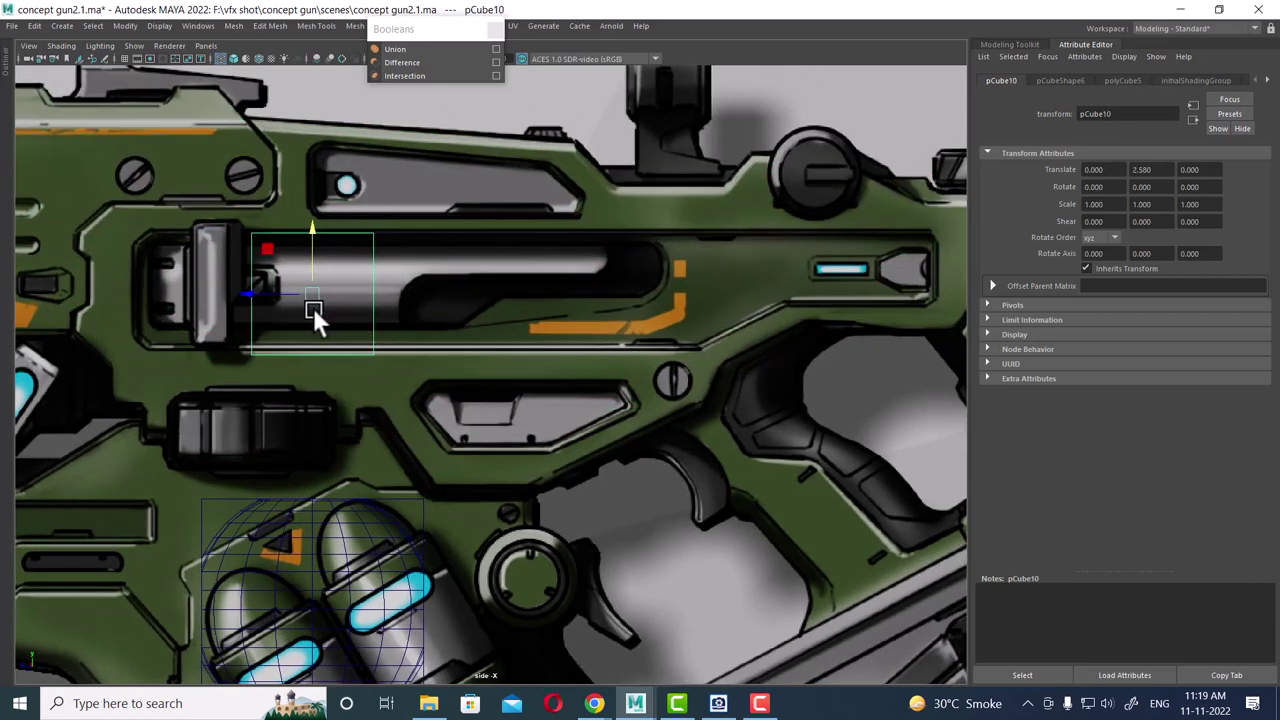
drag(258, 298, 328, 296)
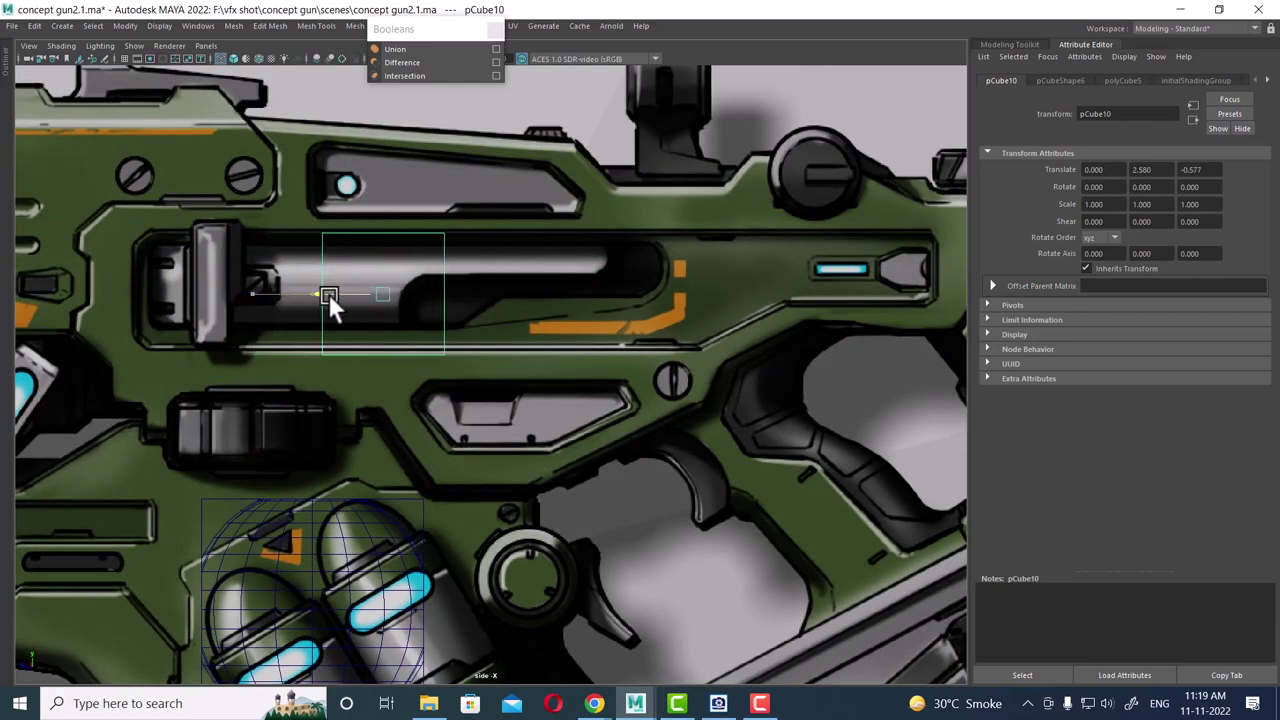
- Stretch the cube's left and right sides along the barrel
right_drag(408, 232, 332, 233)
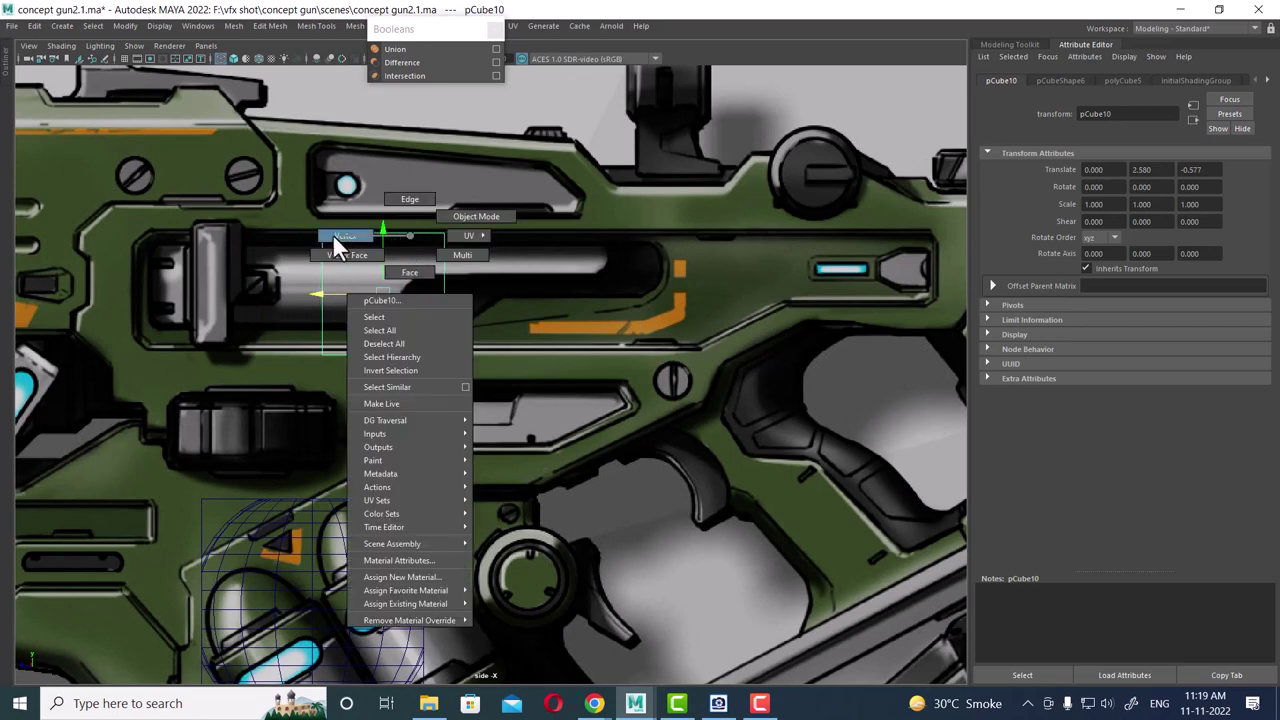
drag(289, 189, 342, 424)
drag(272, 289, 86, 299)
drag(458, 185, 533, 410)
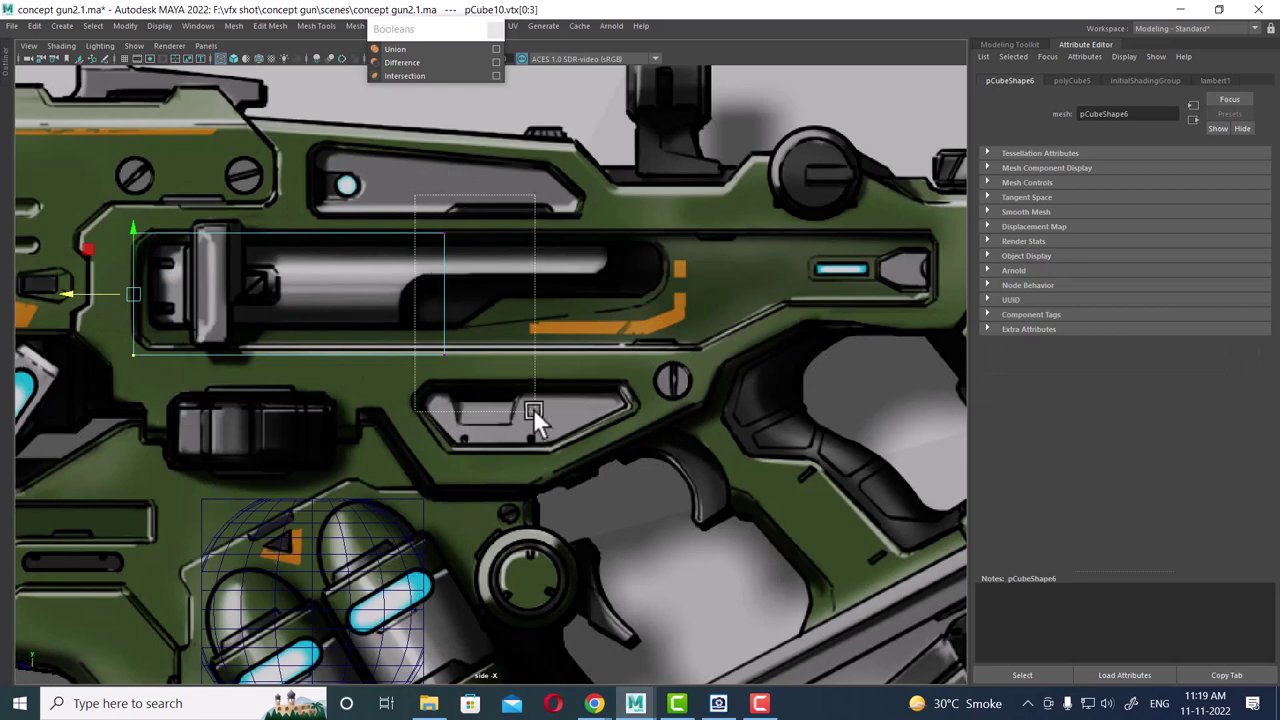
drag(395, 292, 643, 312)
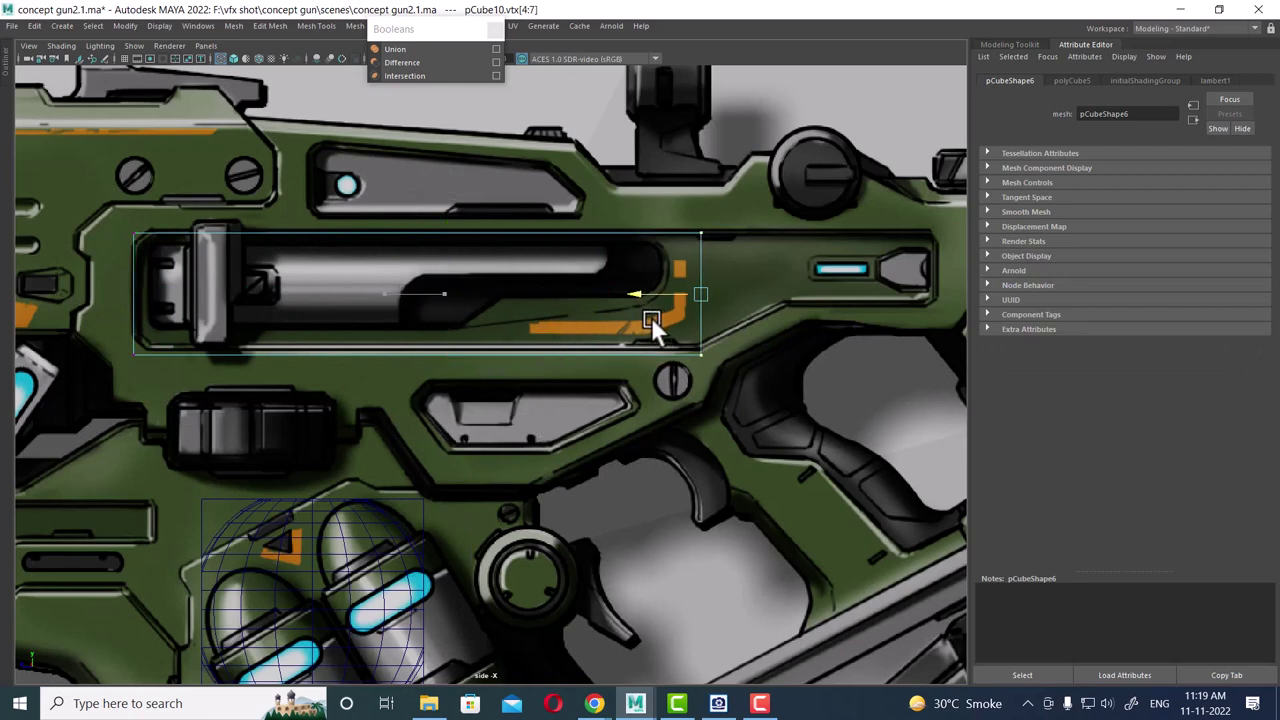
- Push the cube's right-end face further along the barrel
right_drag(625, 278, 539, 252)
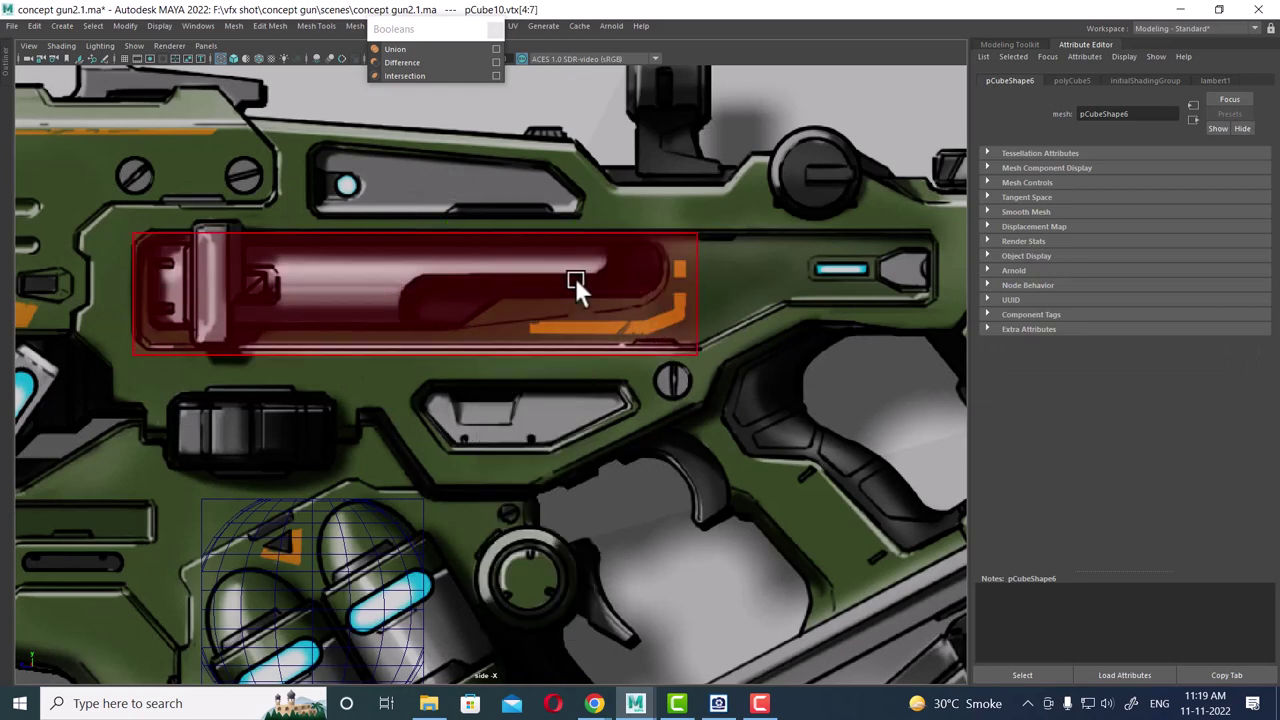
right_drag(750, 237, 551, 229)
drag(551, 229, 709, 420)
drag(638, 295, 724, 296)
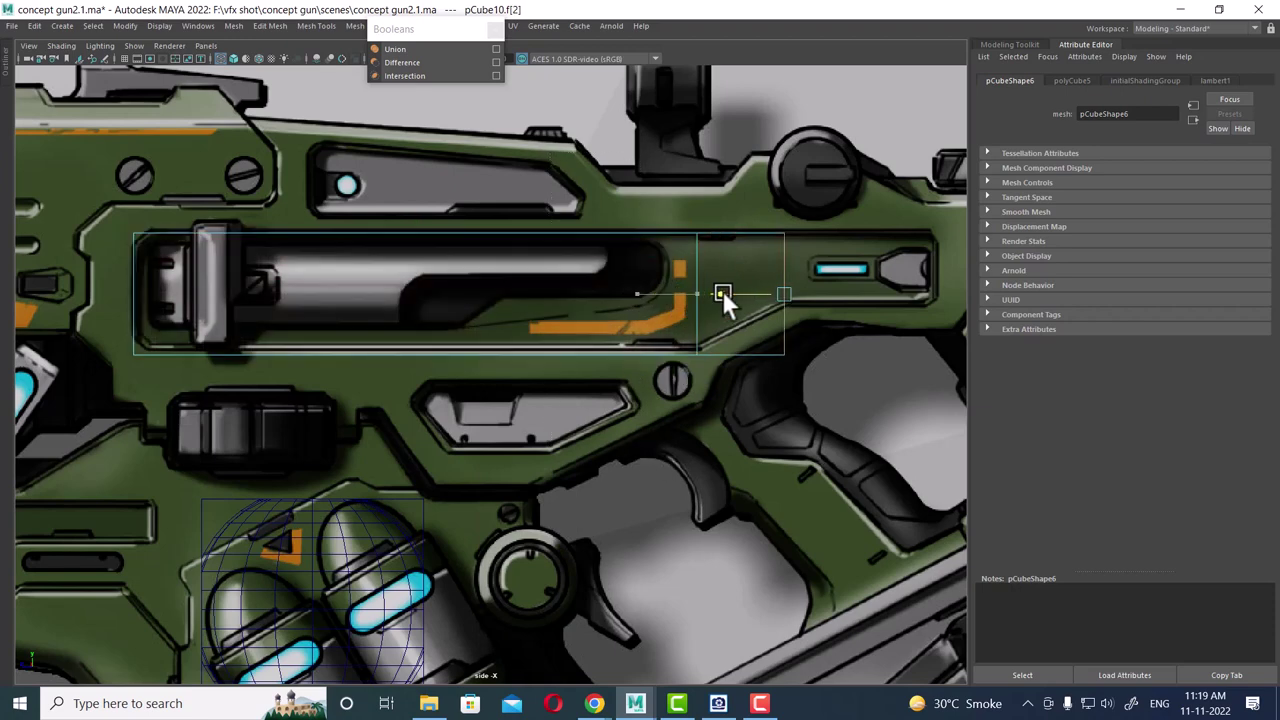
- Extrude the end face, raise its lower corner to the slant, then extrude over the blue-light panel
key(ctrl+e)
drag(815, 329, 767, 384)
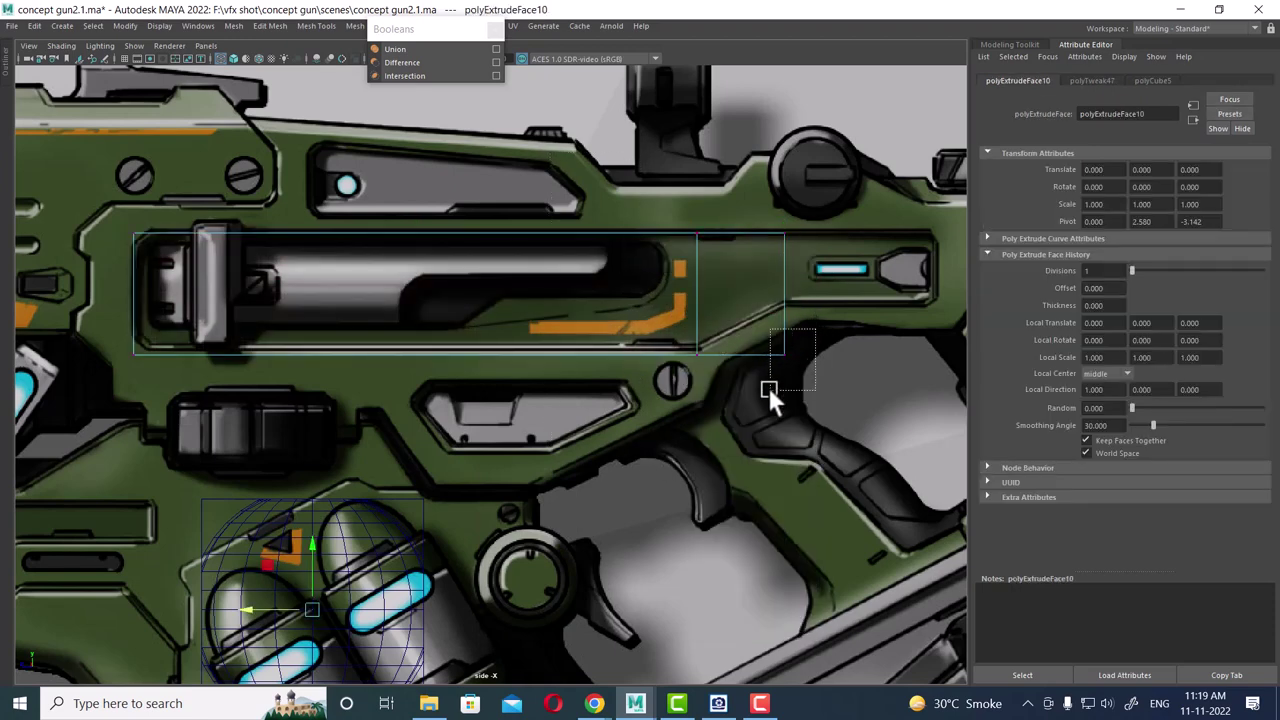
drag(784, 292, 788, 241)
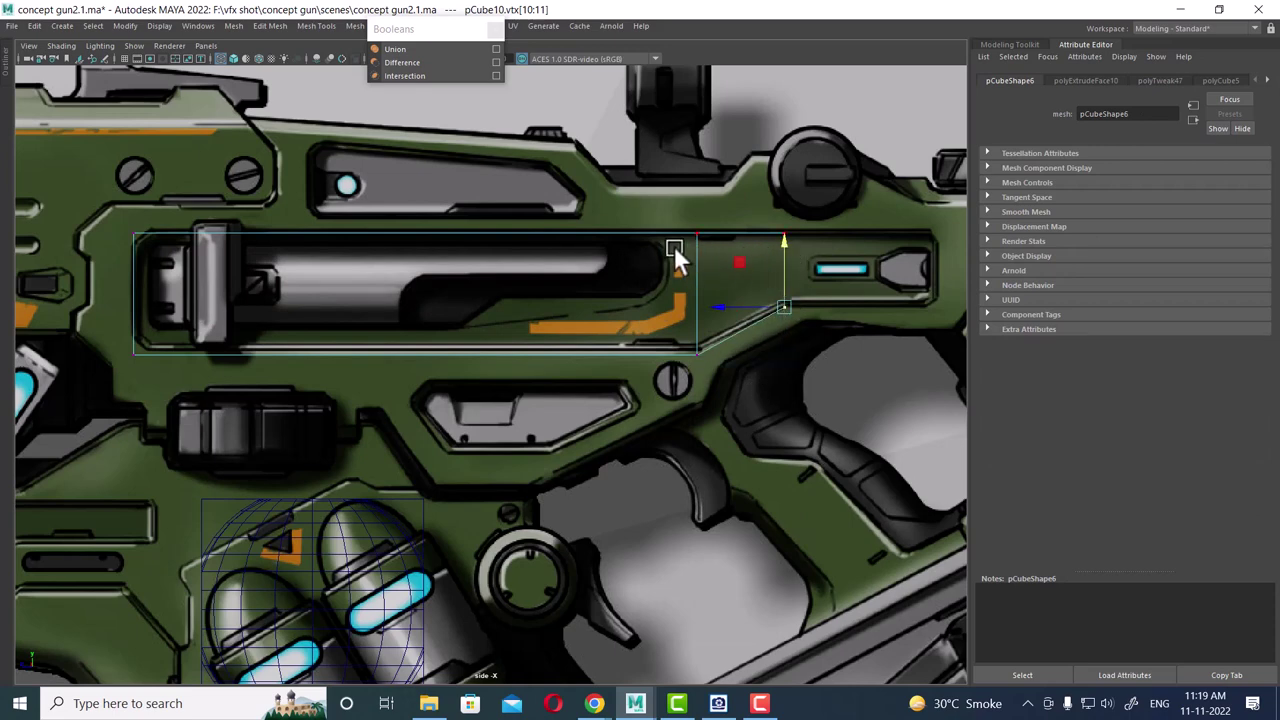
right_drag(676, 255, 813, 210)
drag(762, 395, 760, 390)
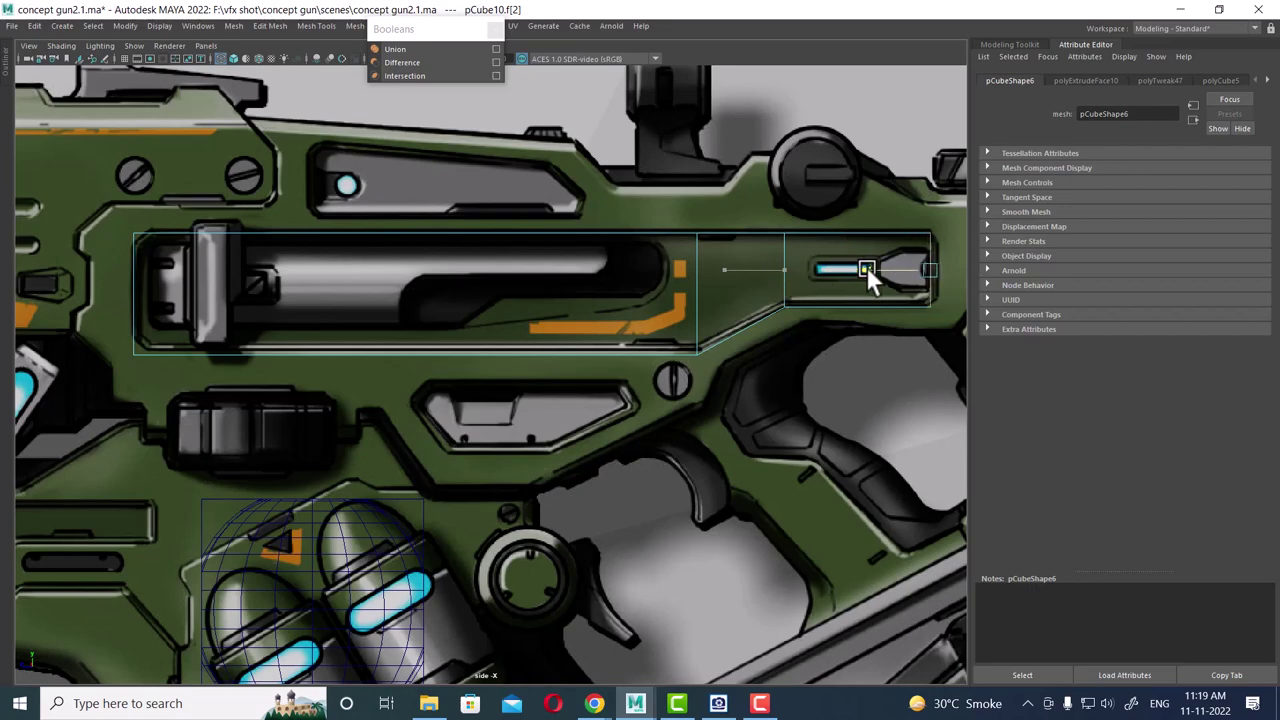
key(ctrl+e)
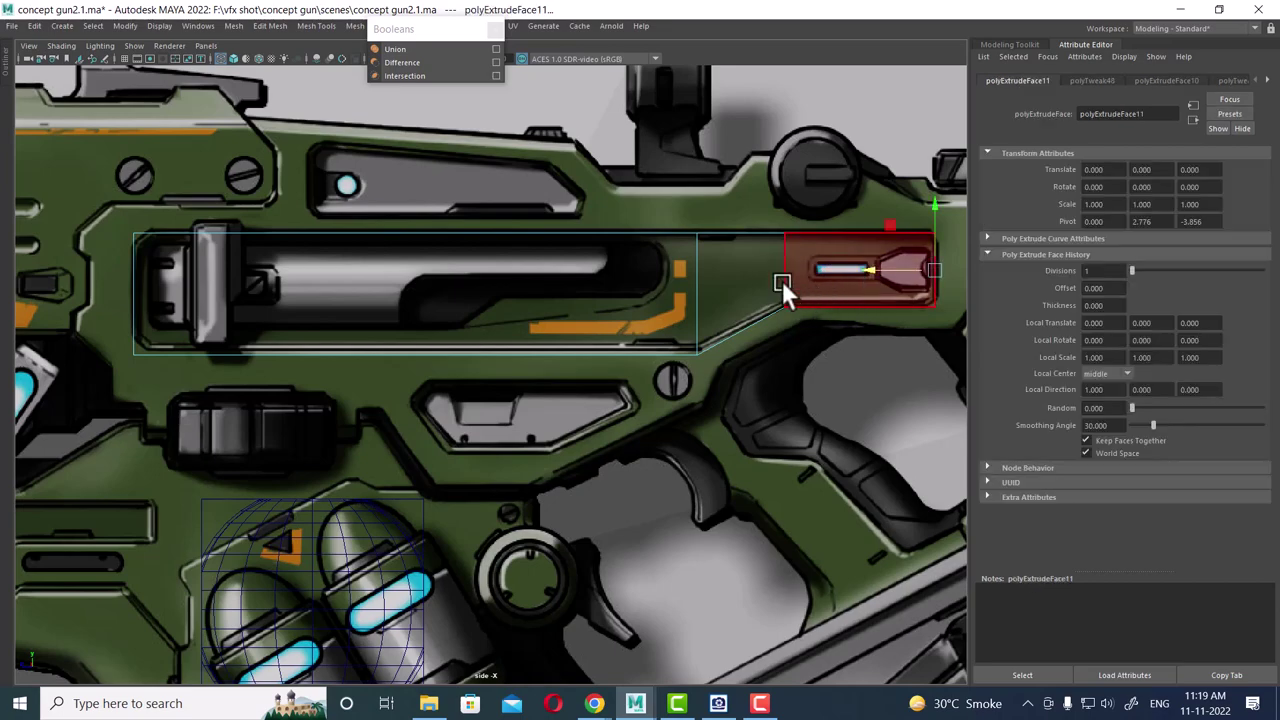
mouse_move(782, 280)
alt+middle_down()
mouse_move(742, 243)
mouse_move(344, 325)
alt+middle_up()
key(F8)
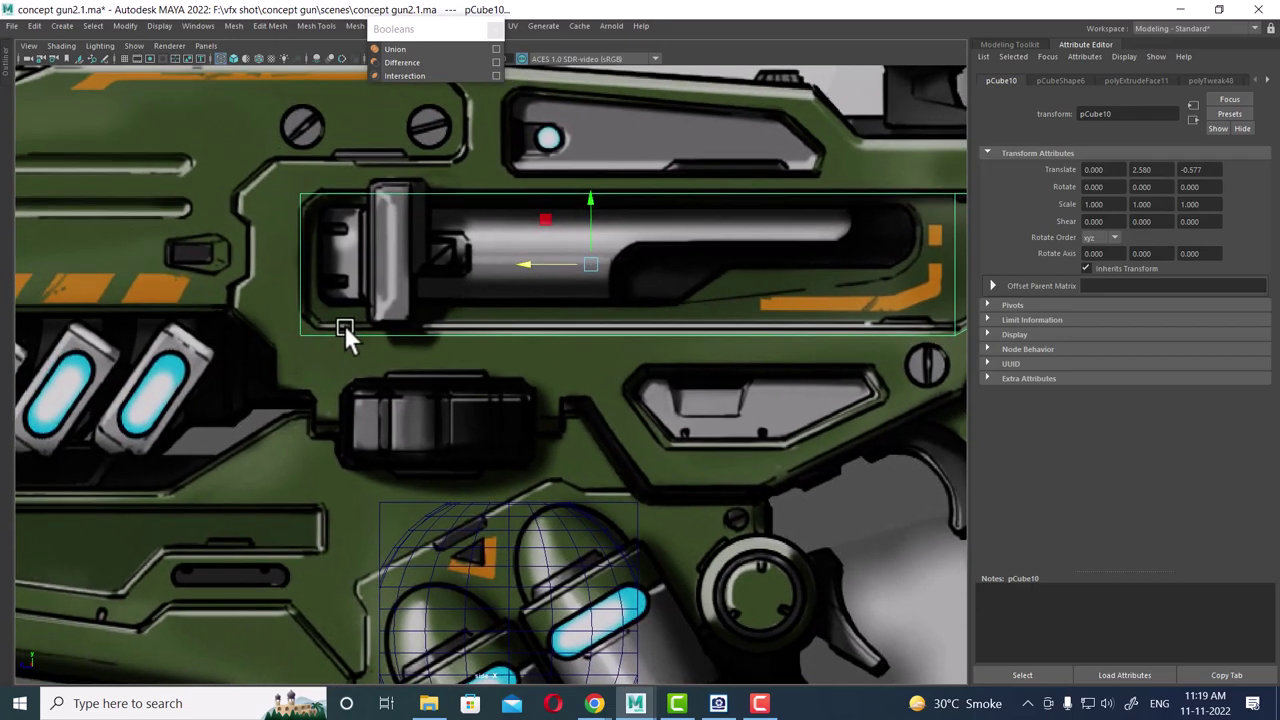
- Insert an edge loop near the block's left end and select its left-end vertices
alt+right_drag(344, 325, 354, 208)
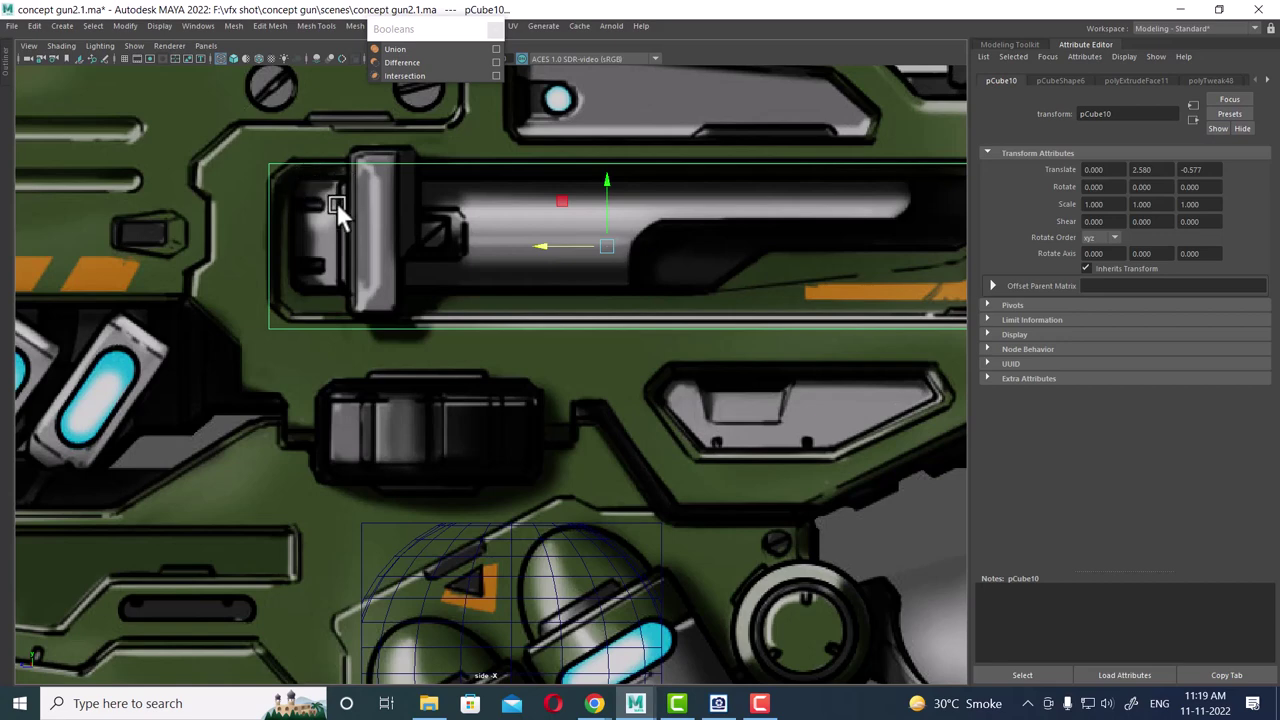
shift+right_drag(312, 163, 187, 159)
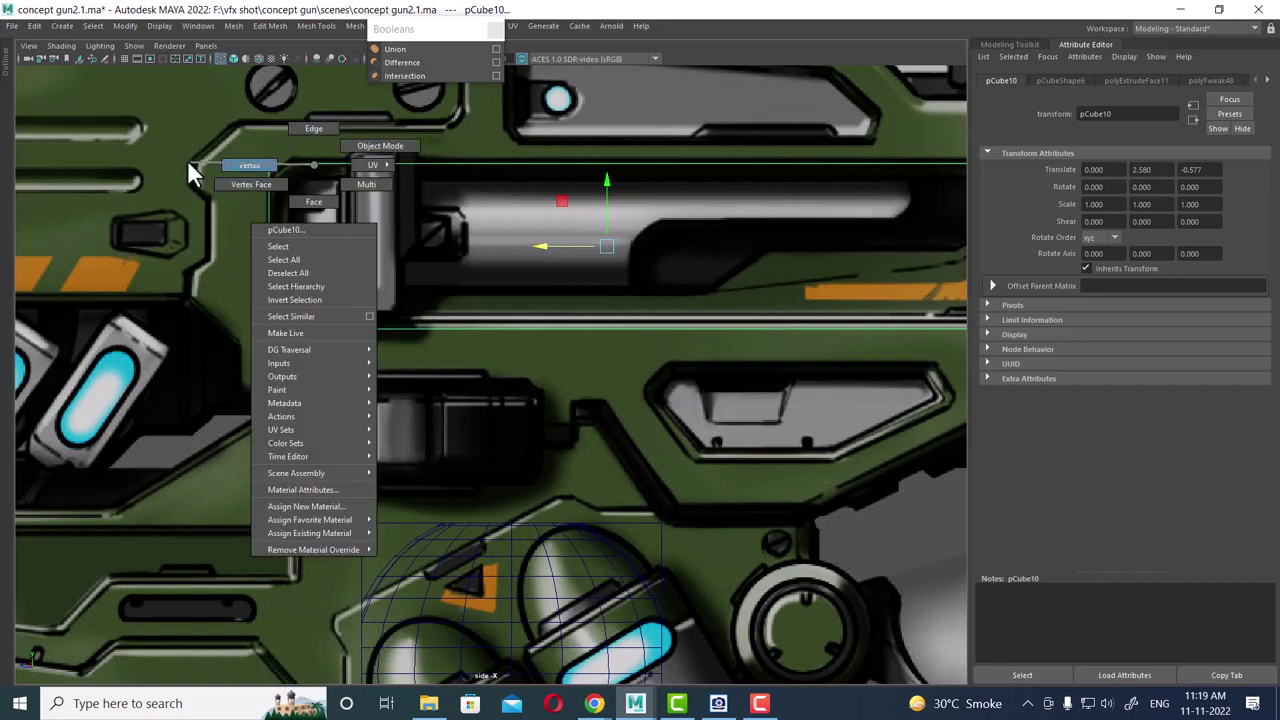
mouse_move(334, 178)
right_down()
mouse_move(405, 191)
mouse_move(288, 216)
right_up()
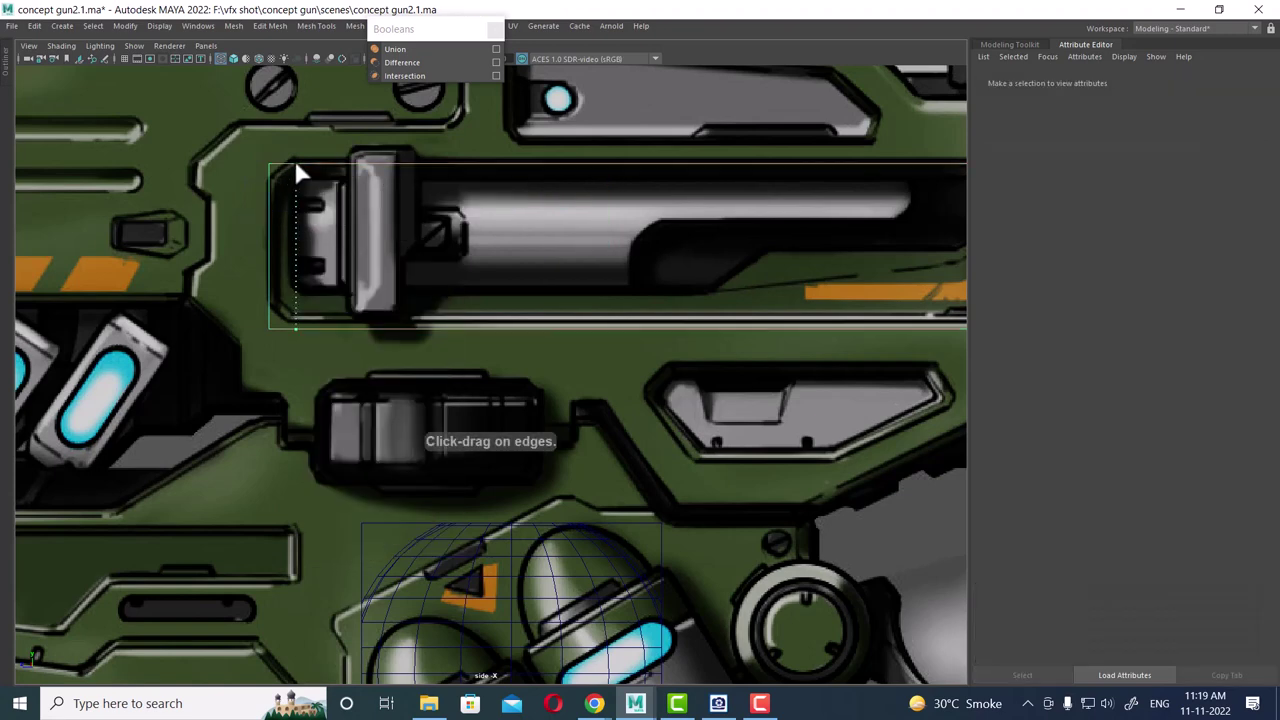
click(295, 166)
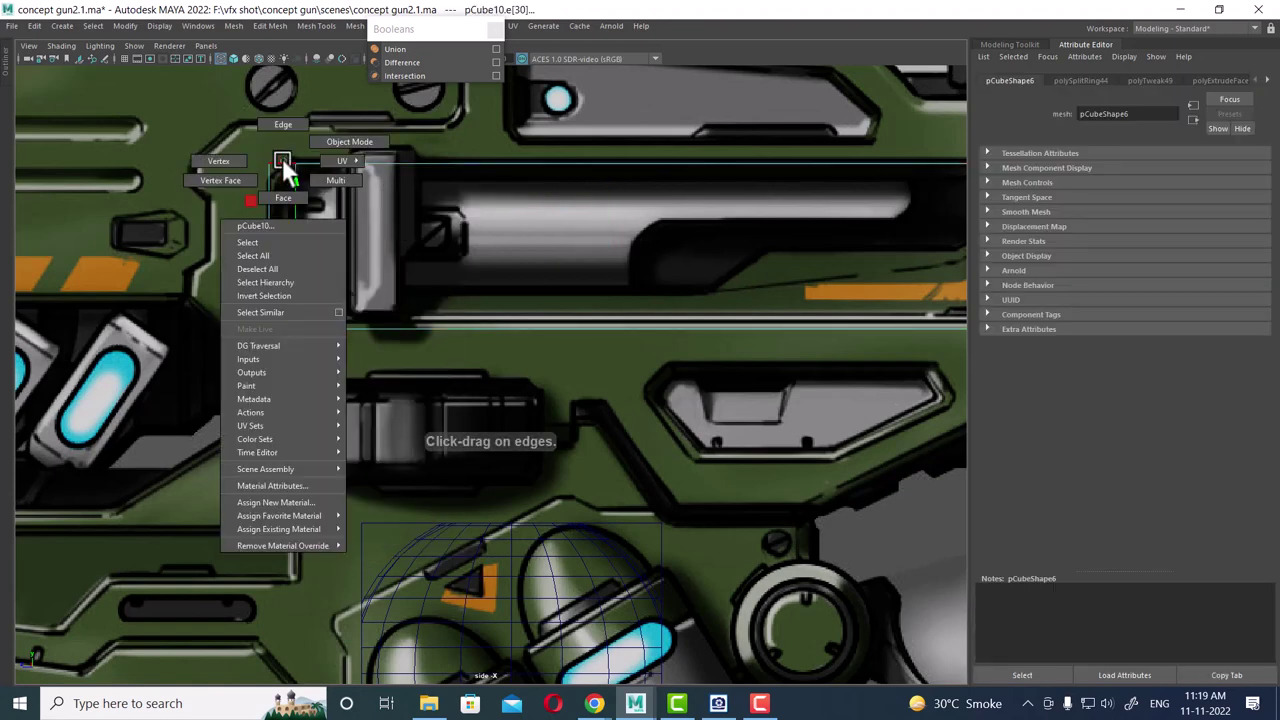
right_drag(286, 171, 265, 166)
drag(247, 138, 274, 322)
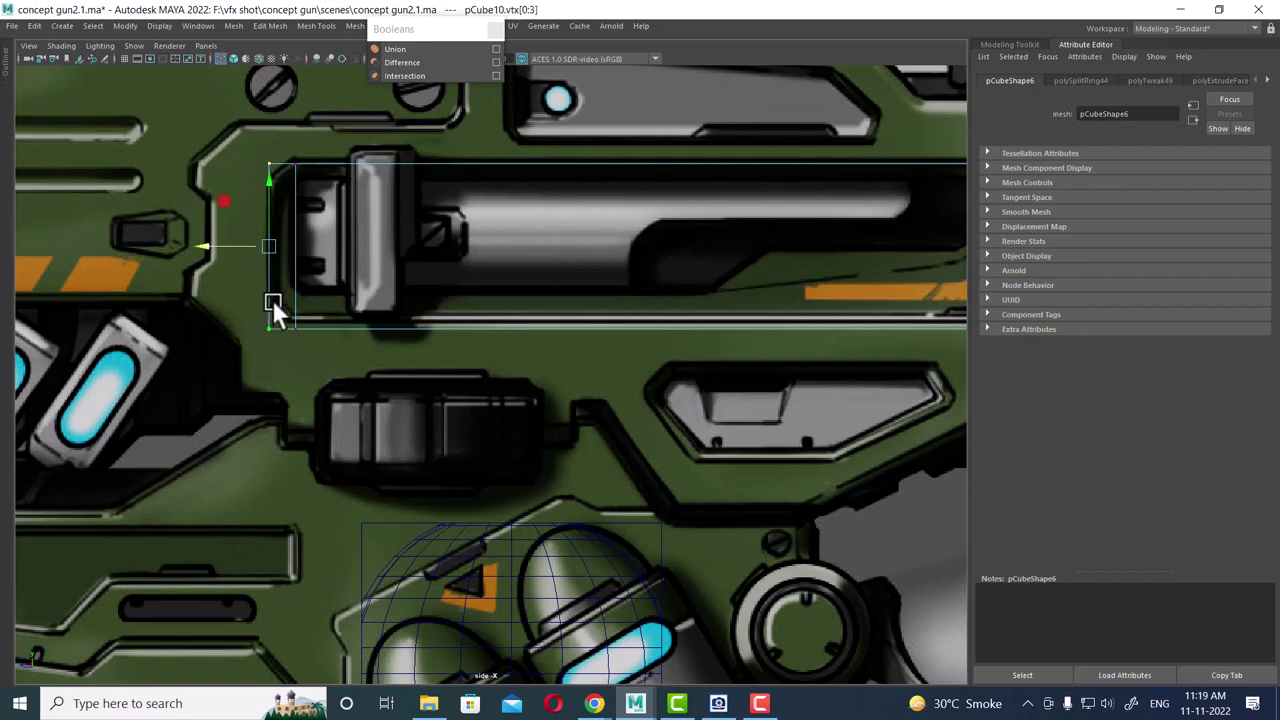
- Insert another edge loop near the block's right end
alt+middle_drag(273, 194, 155, 330)
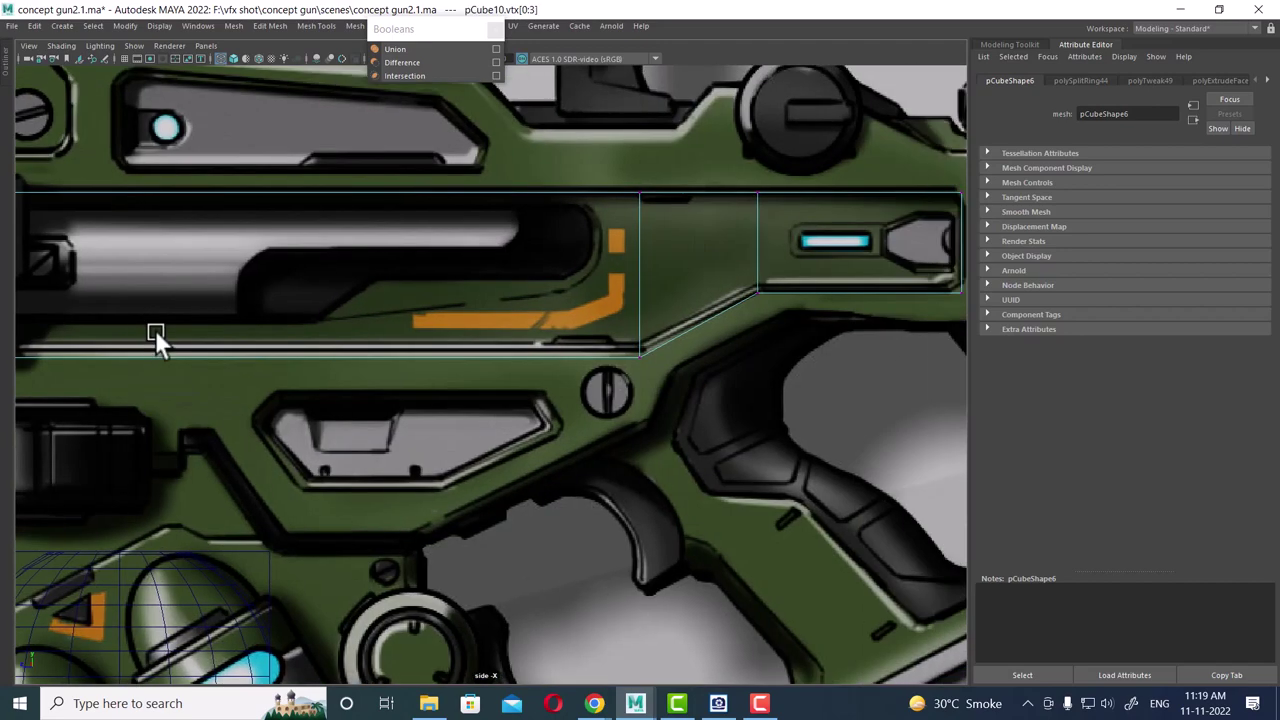
alt+middle_drag(468, 336, 482, 273)
scroll(482, 273, up, 2)
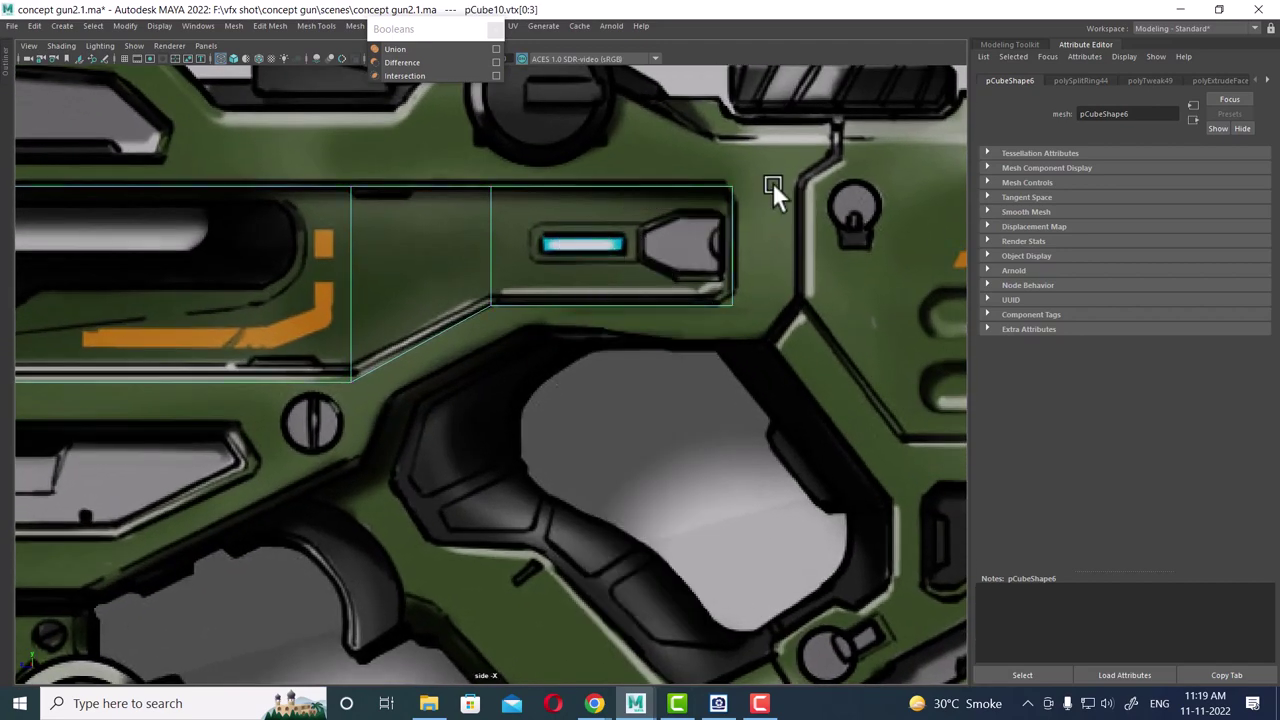
key(F8)
scroll(705, 204, up, 1)
shift+right_drag(760, 196, 678, 218)
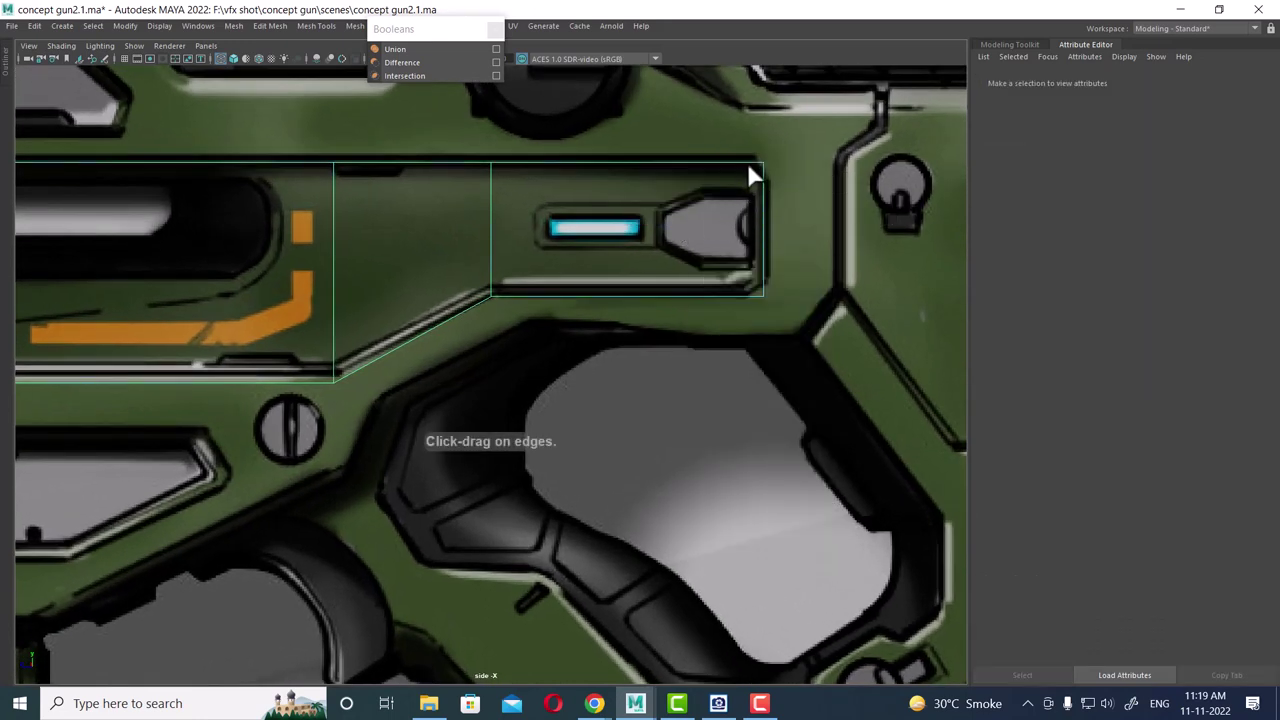
click(750, 166)
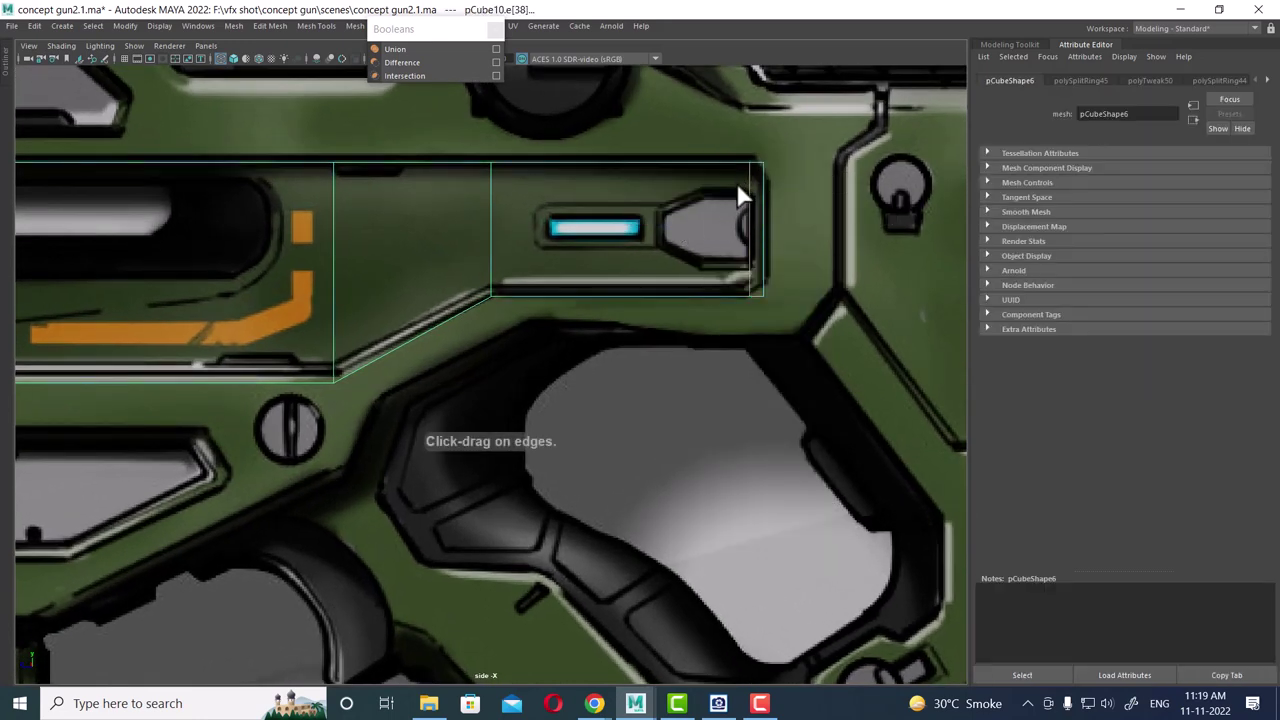
drag(744, 176, 580, 186)
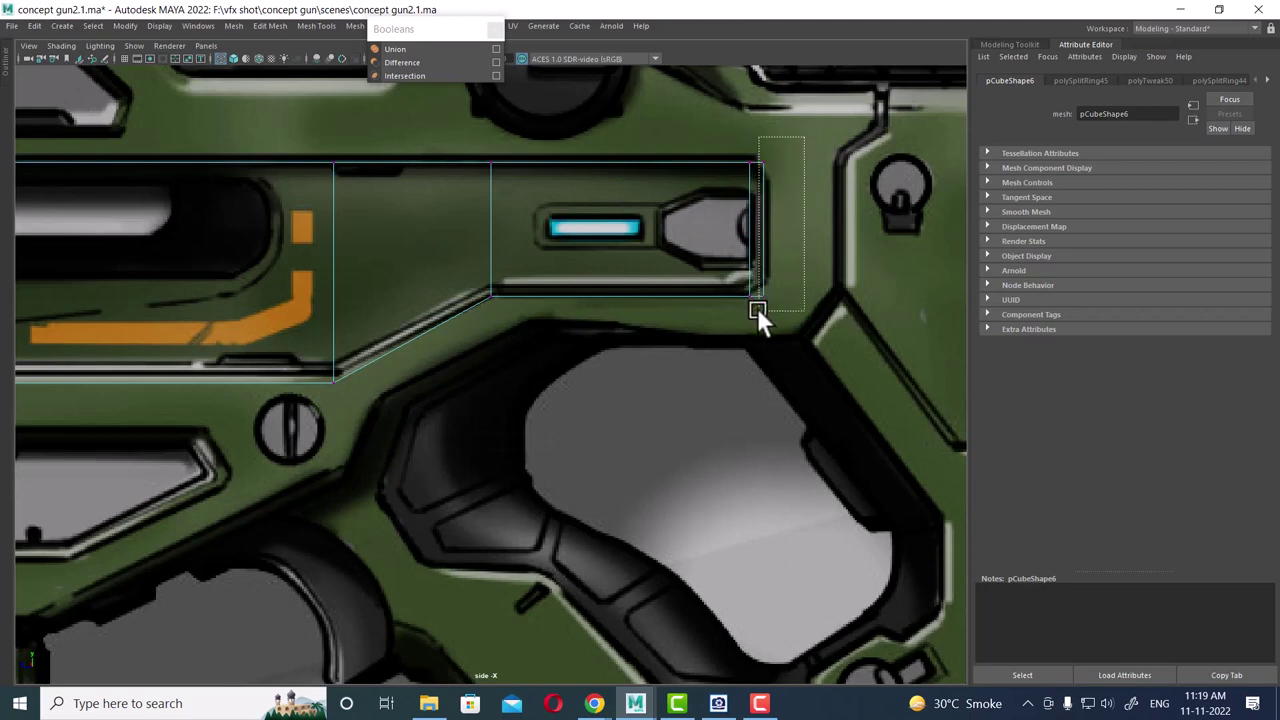
- Adjust the right-edge and bottom vertices to match the reference artwork
drag(757, 310, 758, 311)
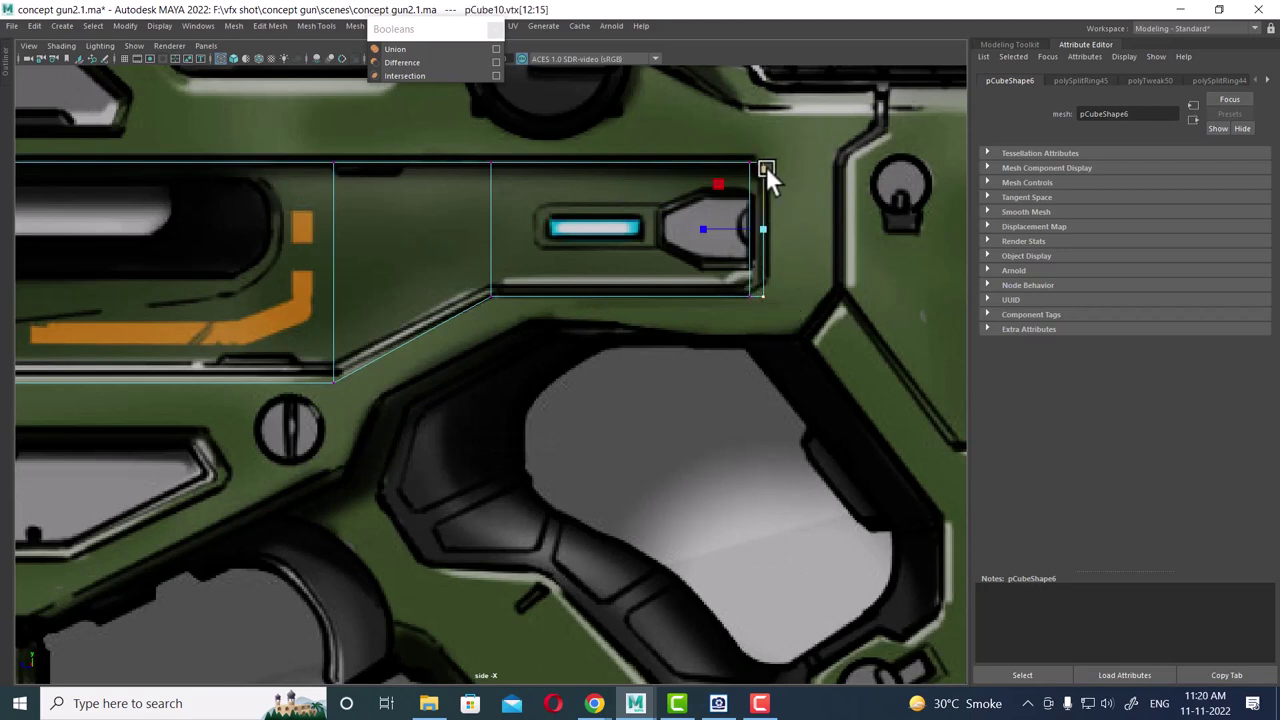
drag(766, 166, 764, 188)
drag(702, 224, 706, 225)
scroll(547, 337, down, 3)
scroll(692, 320, down, 2)
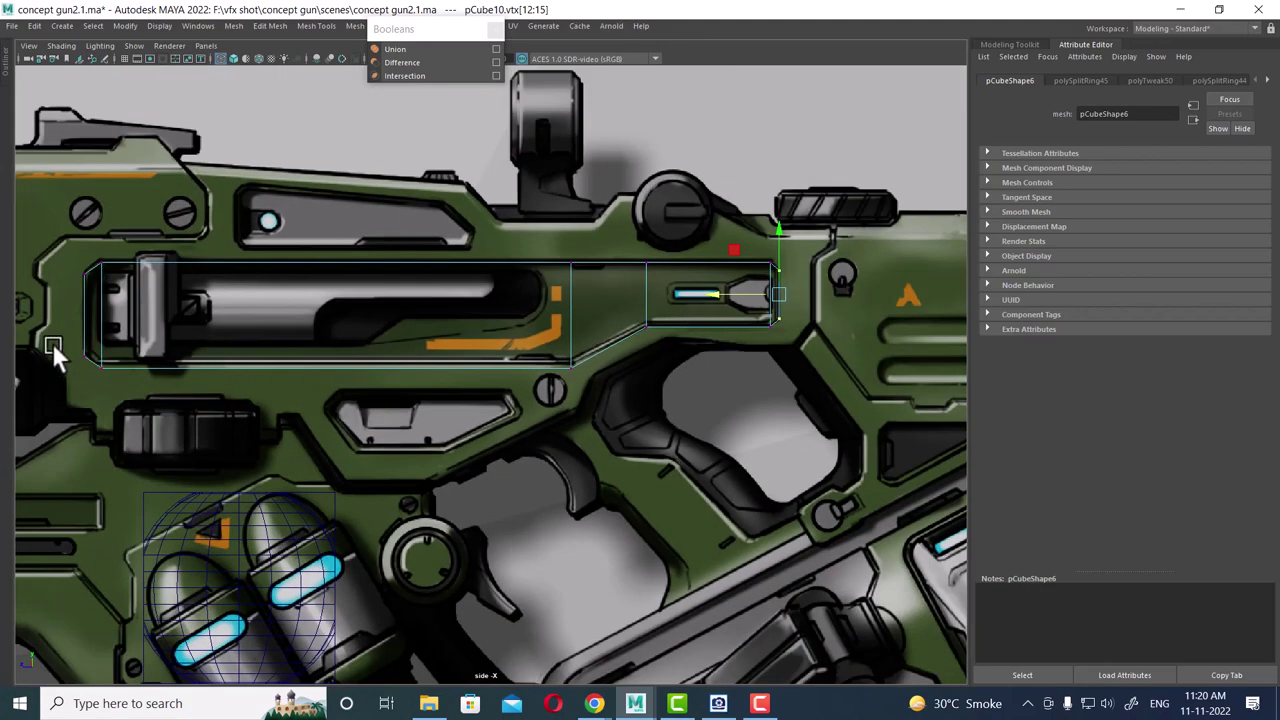
drag(52, 343, 598, 400)
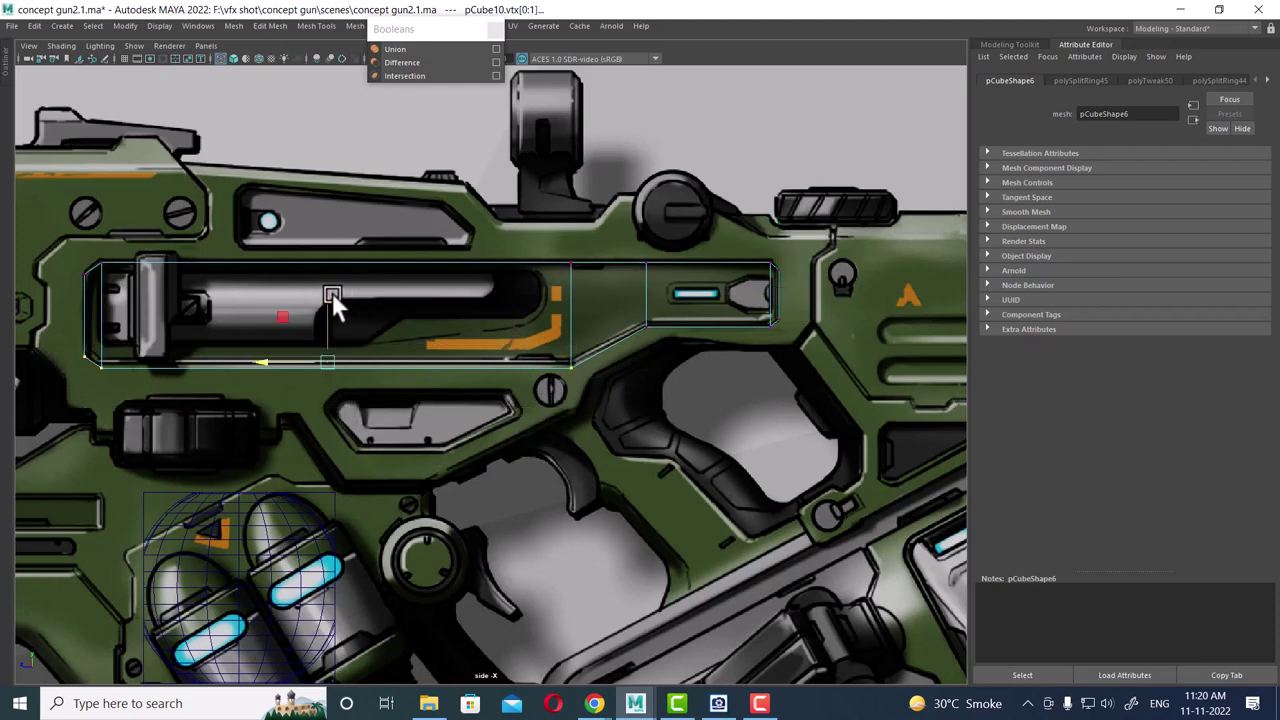
drag(333, 303, 329, 300)
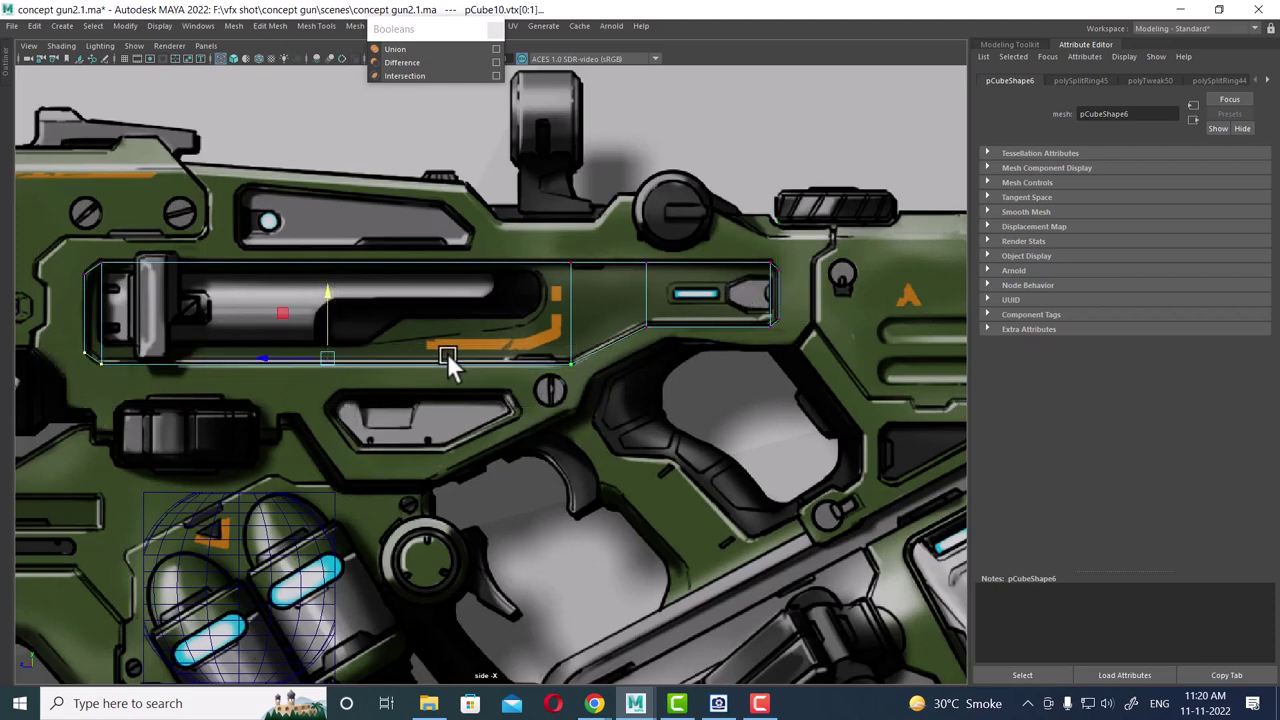
- Leave component mode, clear the selection, and switch to the perspective view
right_click(574, 290)
click(626, 317)
key(space)
mouse_move(647, 213)
mouse_down()
mouse_move(714, 311)
mouse_move(642, 376)
mouse_move(455, 273)
mouse_up()
- Shift receiver block pCube10 outward to Translate X 0.453 in shaded view, then duplicate it as pCube11
alt+drag(640, 396, 388, 334)
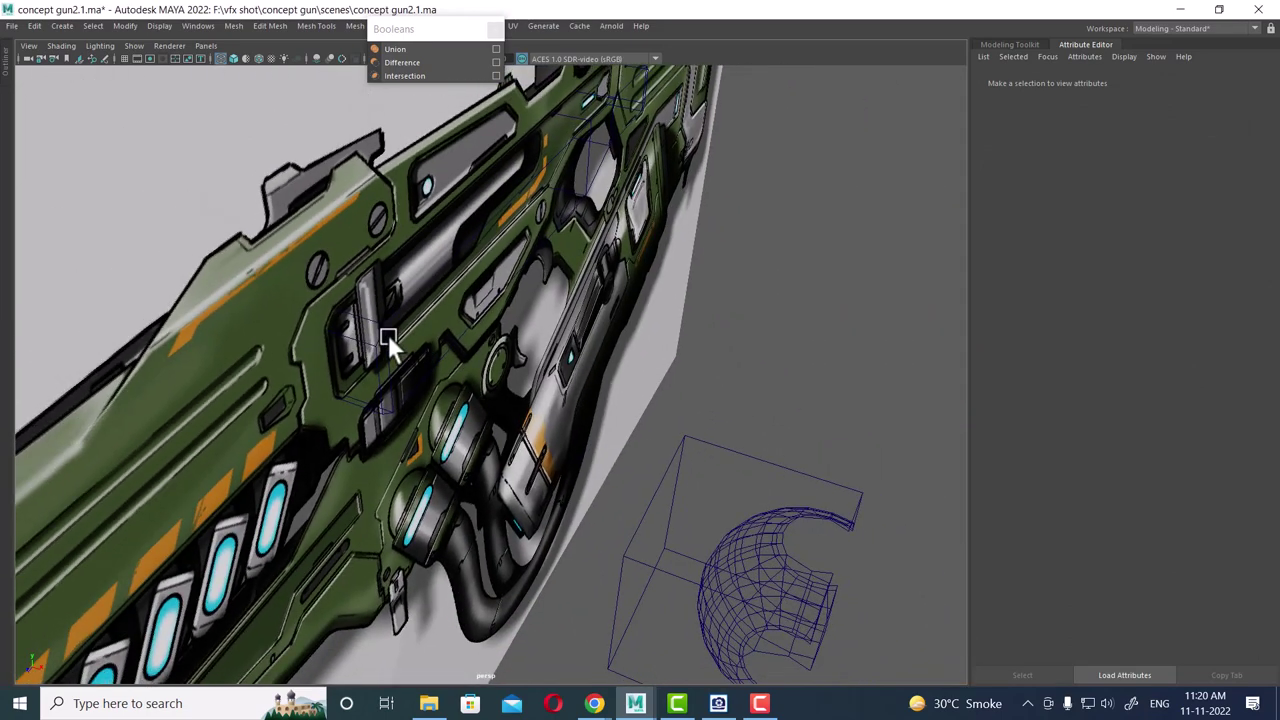
click(376, 353)
click(409, 363)
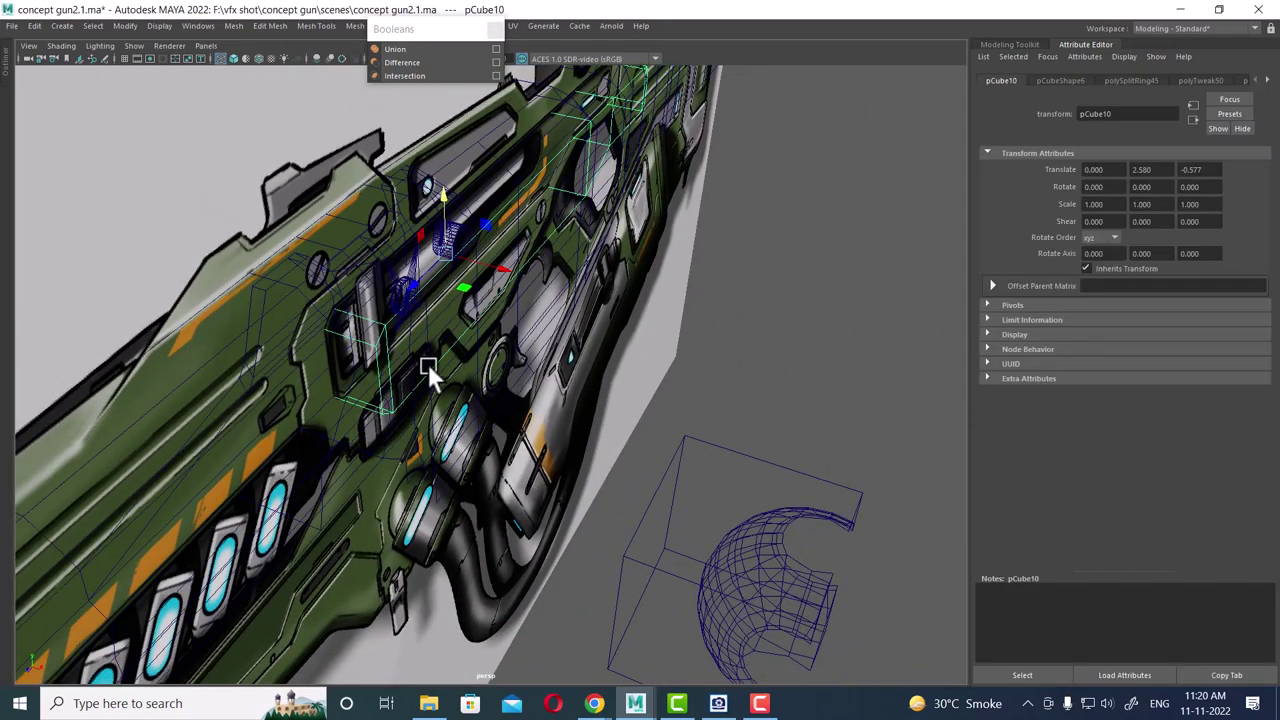
key(5)
mouse_move(531, 309)
middle_down()
mouse_move(526, 272)
mouse_move(557, 286)
middle_up()
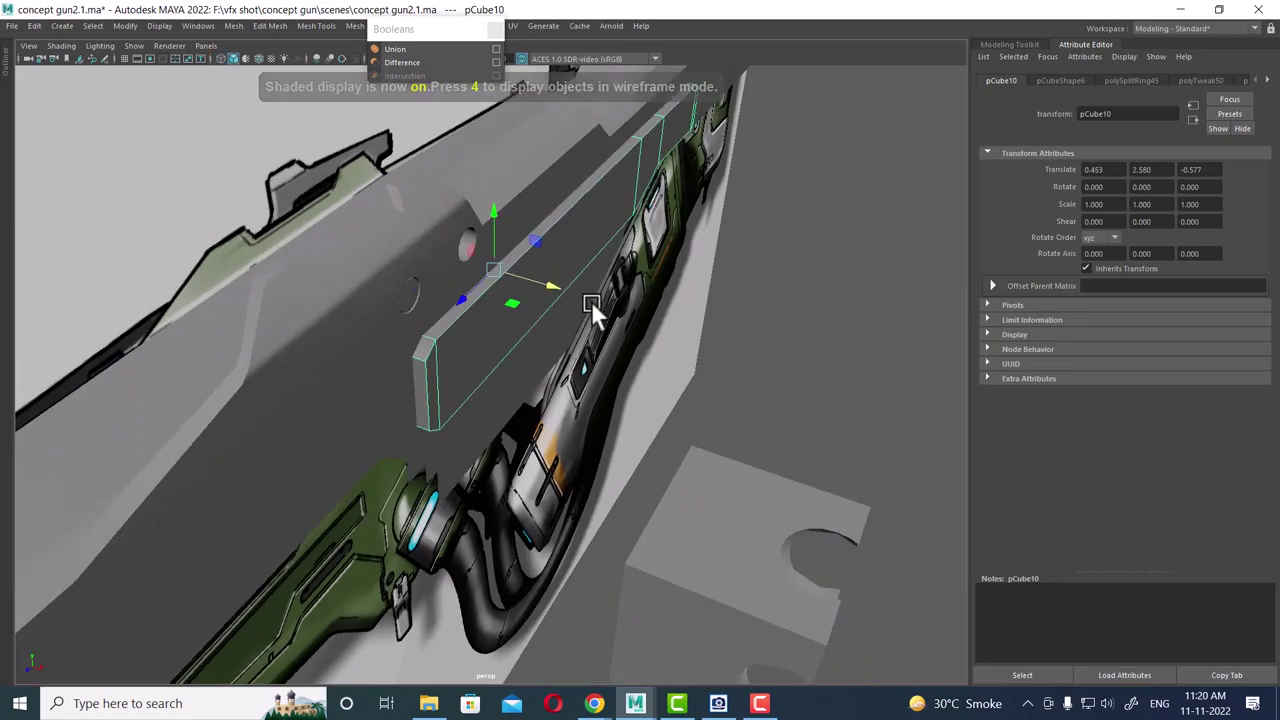
mouse_move(589, 303)
alt+mouse_down()
mouse_move(518, 295)
mouse_move(488, 310)
mouse_move(497, 372)
alt+mouse_up()
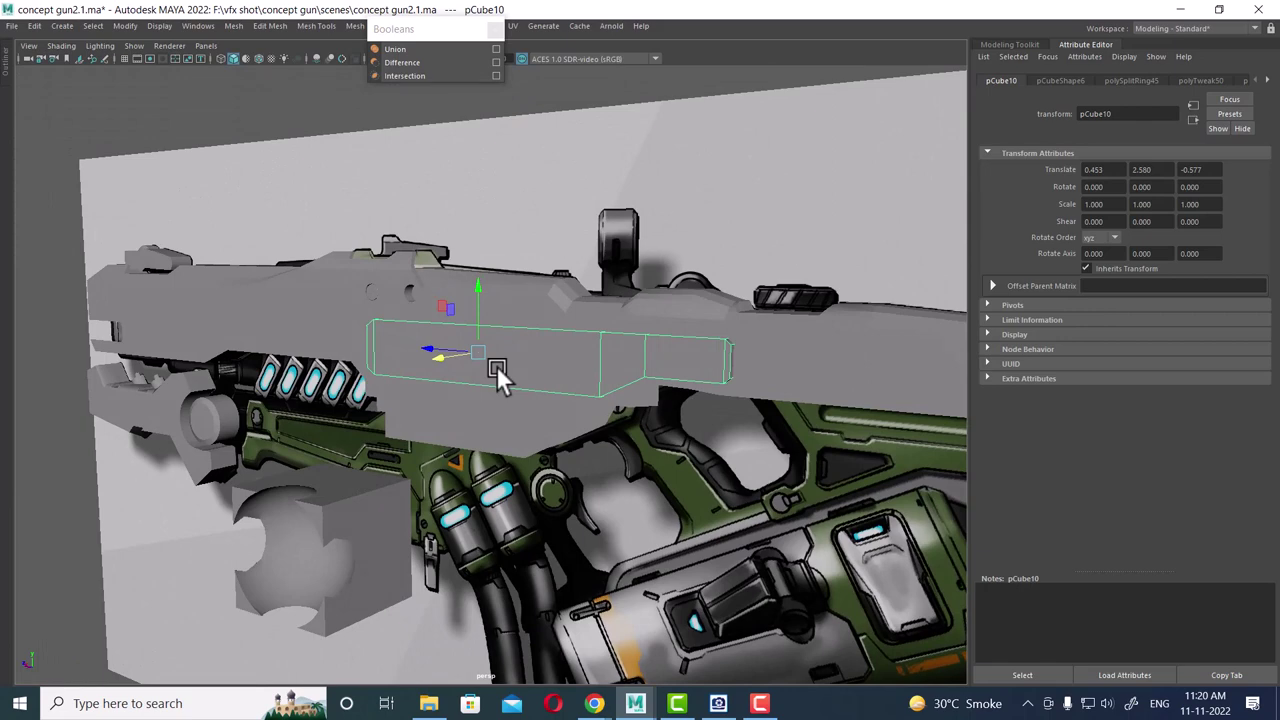
mouse_move(475, 394)
alt+mouse_down()
mouse_move(594, 417)
mouse_move(457, 405)
mouse_move(497, 400)
alt+mouse_up()
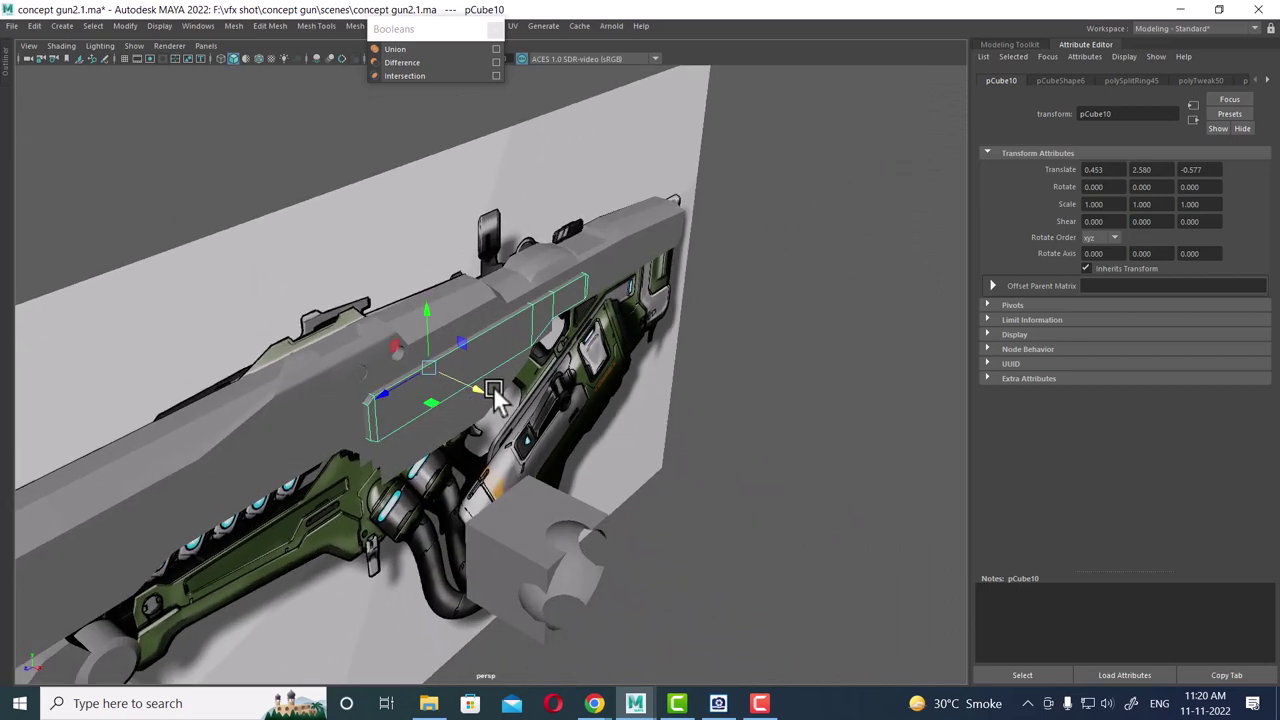
key(ctrl+d)
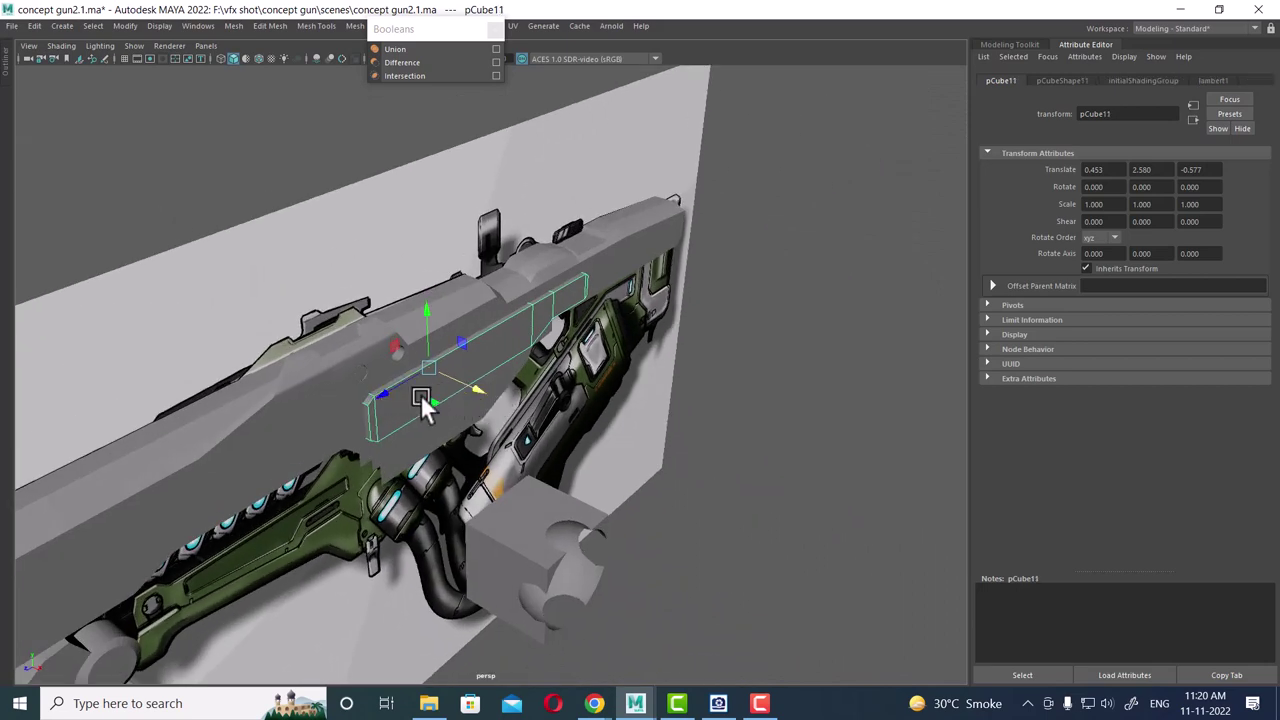
- Put the duplicate block on a new layer, layer2, and hide that layer
key(space)
drag(783, 464, 975, 466)
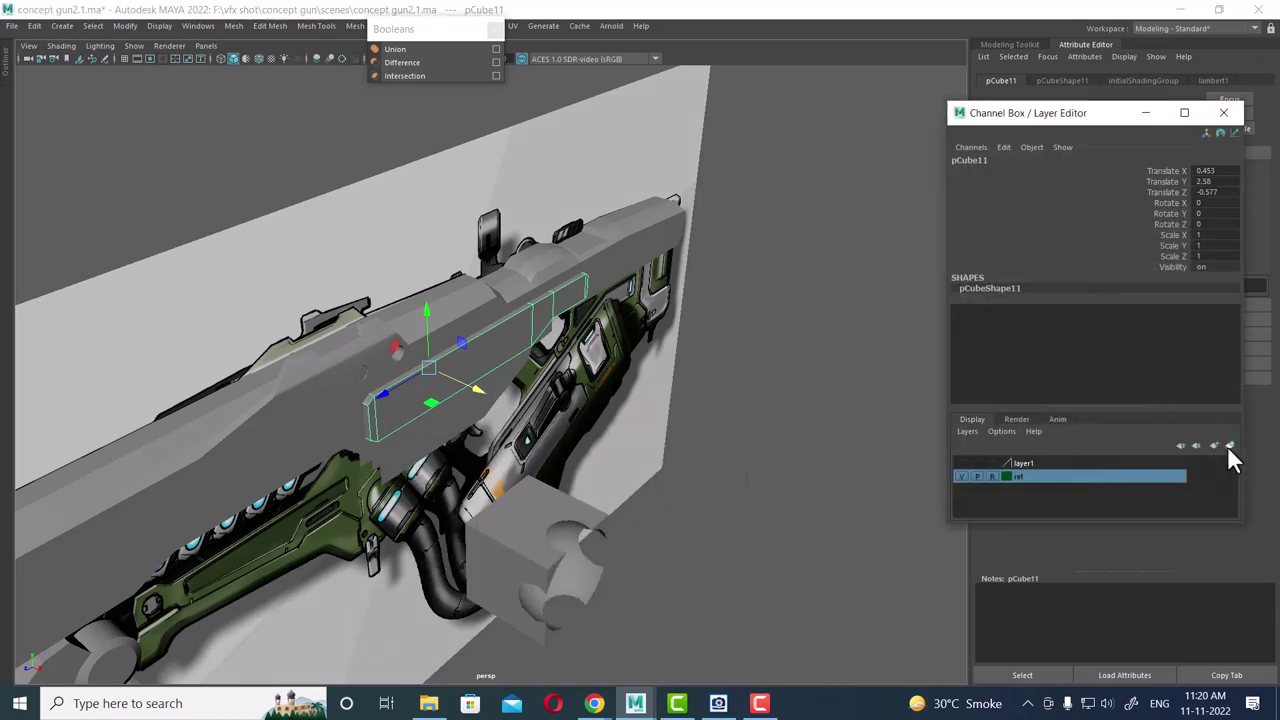
click(1229, 445)
click(960, 463)
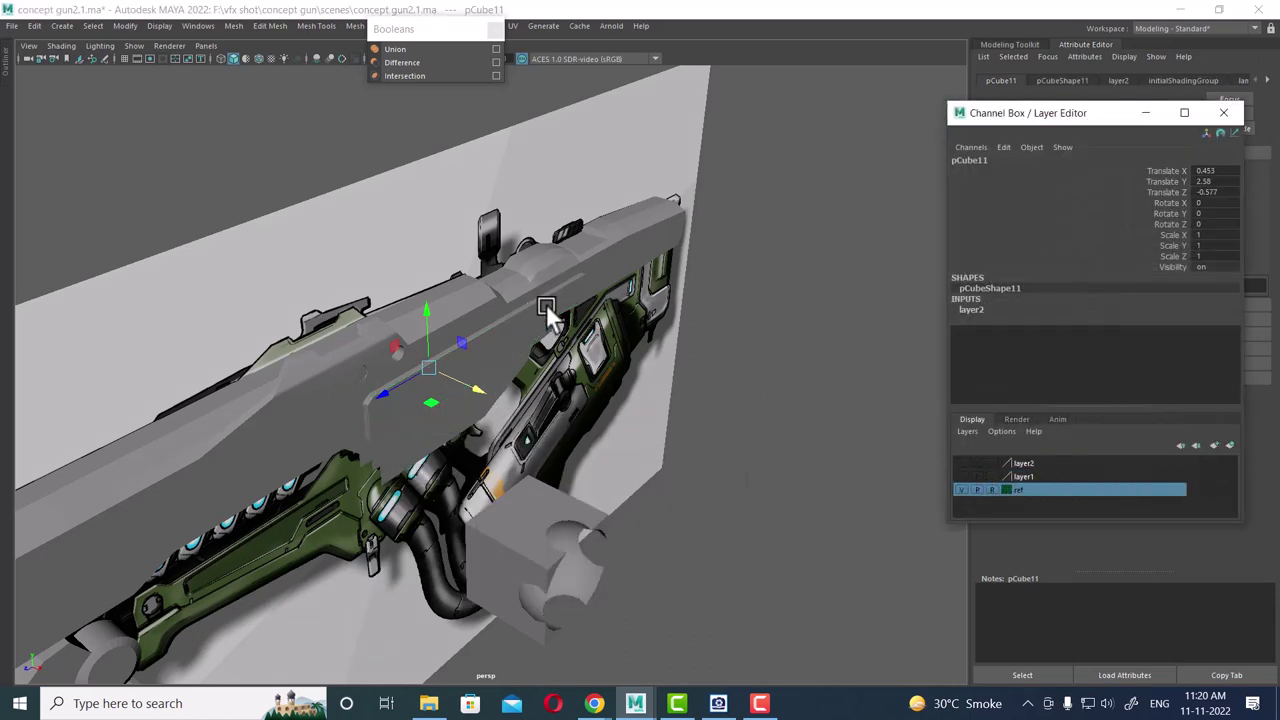
- Isolate the gun body and receiver block and frame the receiver block for editing
click(645, 275)
key(f)
click(510, 382)
mouse_move(525, 375)
alt+mouse_down()
mouse_move(436, 317)
mouse_move(410, 344)
alt+mouse_up()
key(alt+h)
mouse_move(518, 337)
alt+mouse_down()
mouse_move(726, 434)
mouse_move(750, 526)
alt+mouse_up()
click(750, 526)
click(690, 385)
key(f)
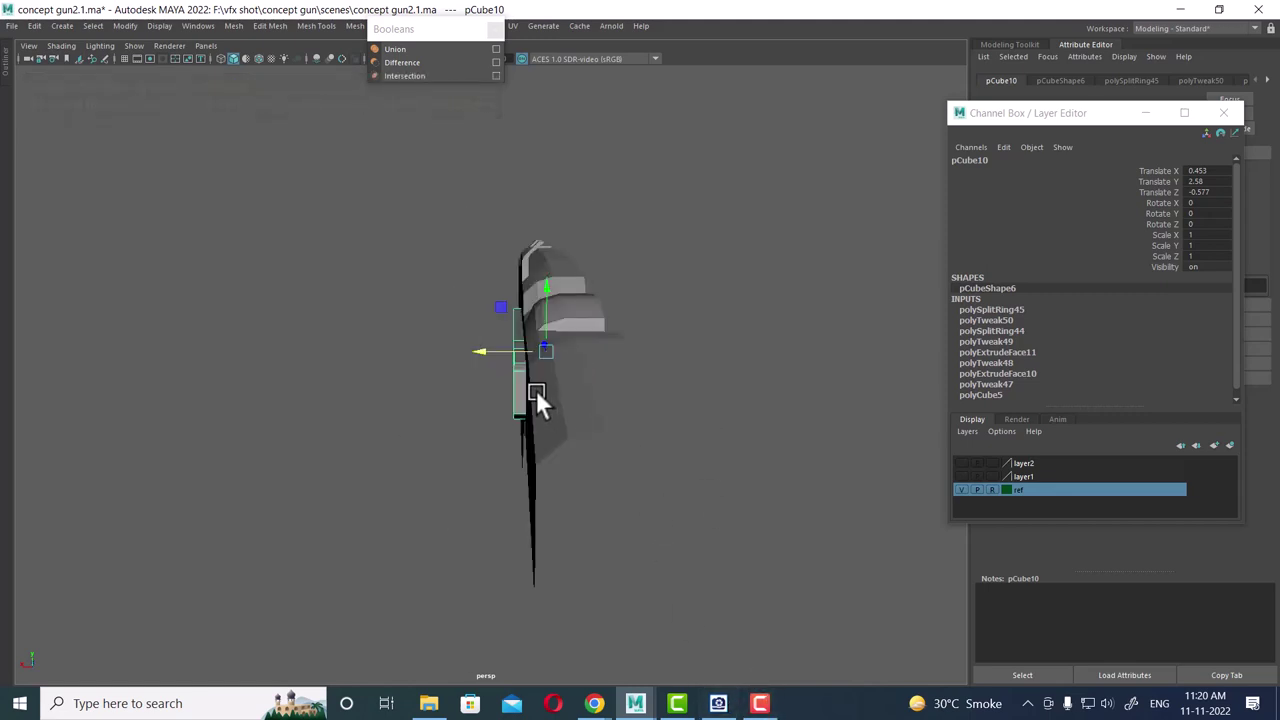
- Unhide all gun parts and scale the receiver block narrower along X
key(ctrl+shift+h)
alt+drag(536, 390, 532, 401)
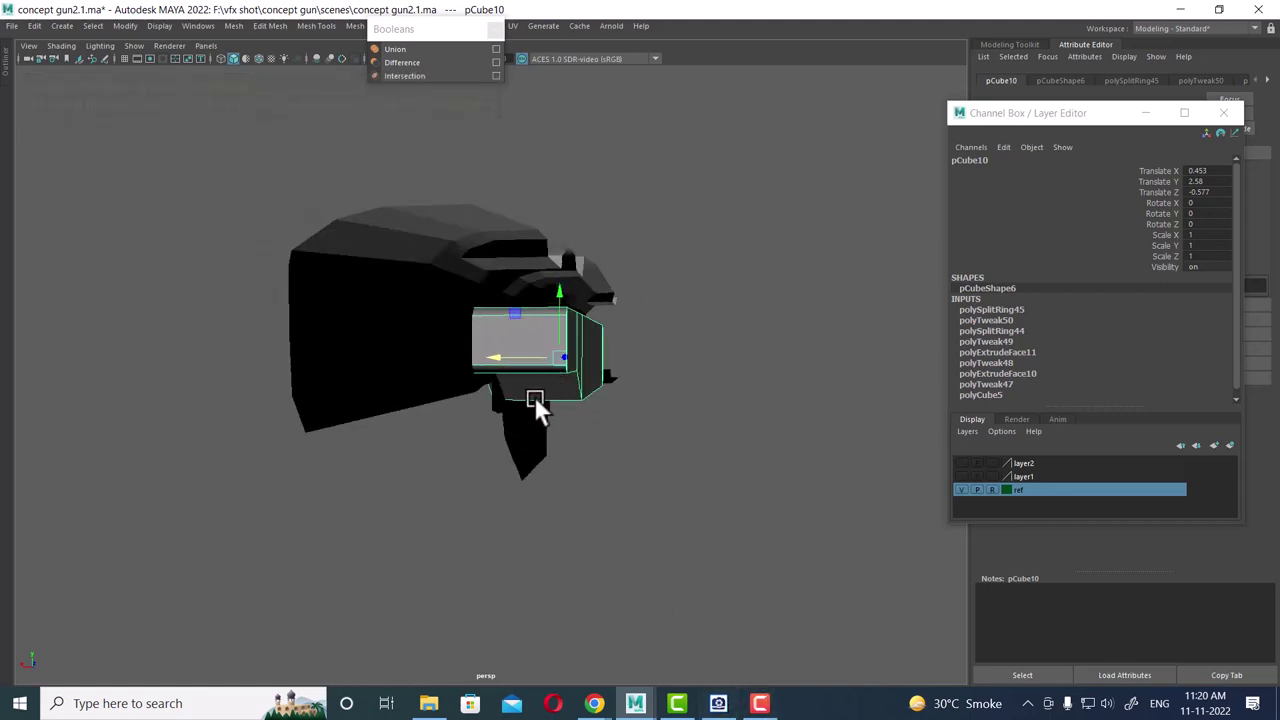
key(r)
mouse_move(497, 360)
mouse_down()
mouse_move(534, 363)
mouse_move(464, 356)
mouse_move(564, 371)
mouse_move(503, 366)
mouse_move(520, 389)
mouse_move(682, 385)
mouse_move(628, 405)
mouse_up()
- Subtract the receiver block from the gun body with Boolean Difference, producing pCube12
click(704, 358)
click(506, 364)
key(f)
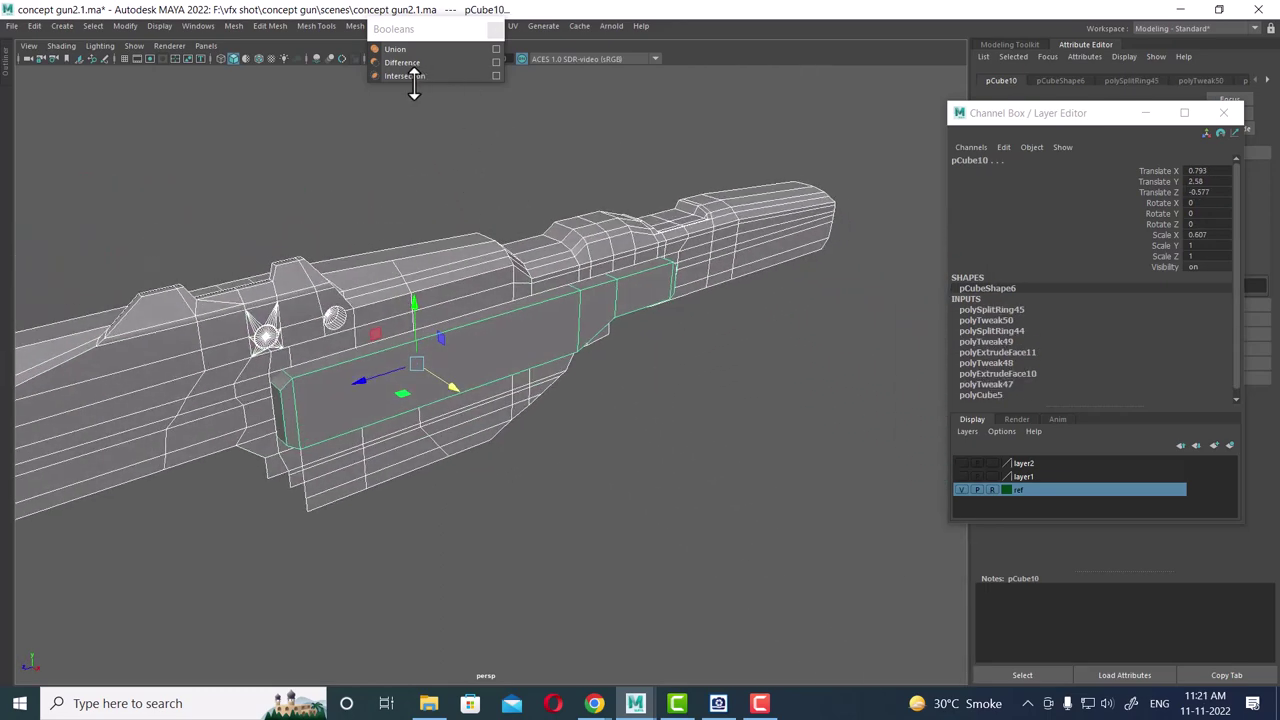
click(403, 62)
- Orbit around the gun body to inspect the new recessed cut
alt+drag(680, 374, 512, 346)
alt+right_drag(512, 346, 642, 350)
alt+drag(642, 350, 642, 403)
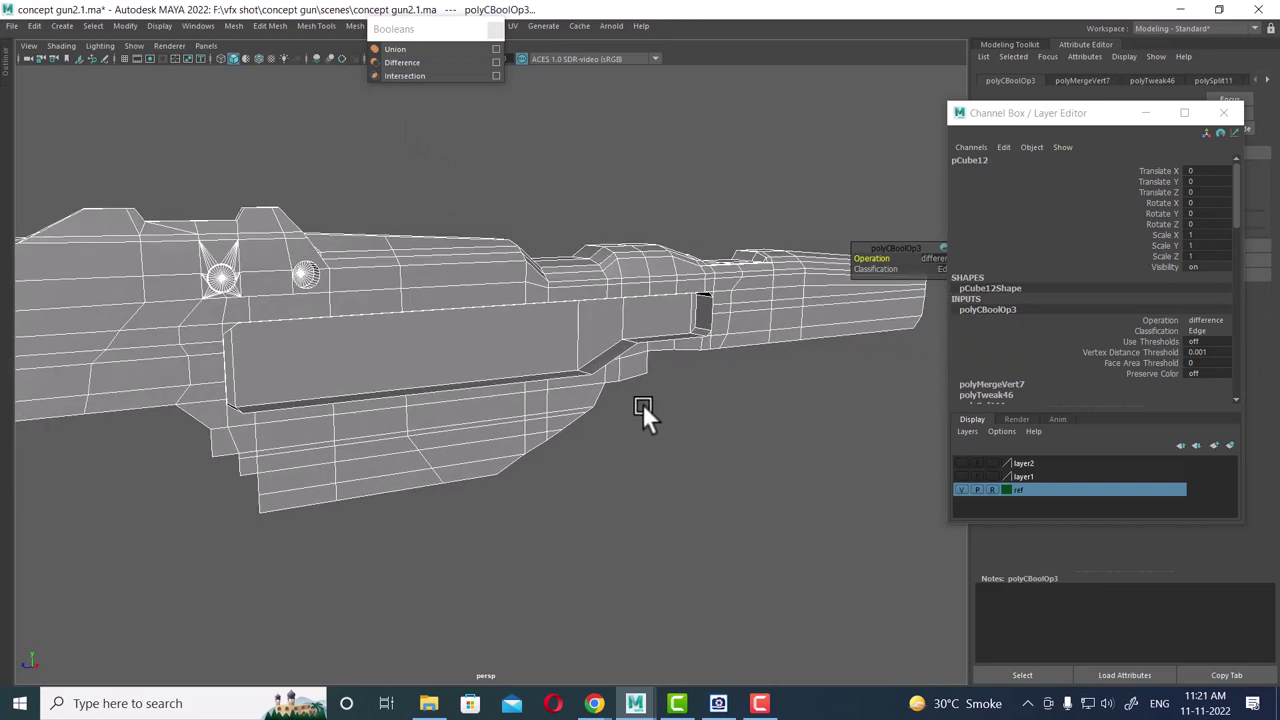
- Split into two panes, show the reference artwork, and set the right pane to side view
key(space)
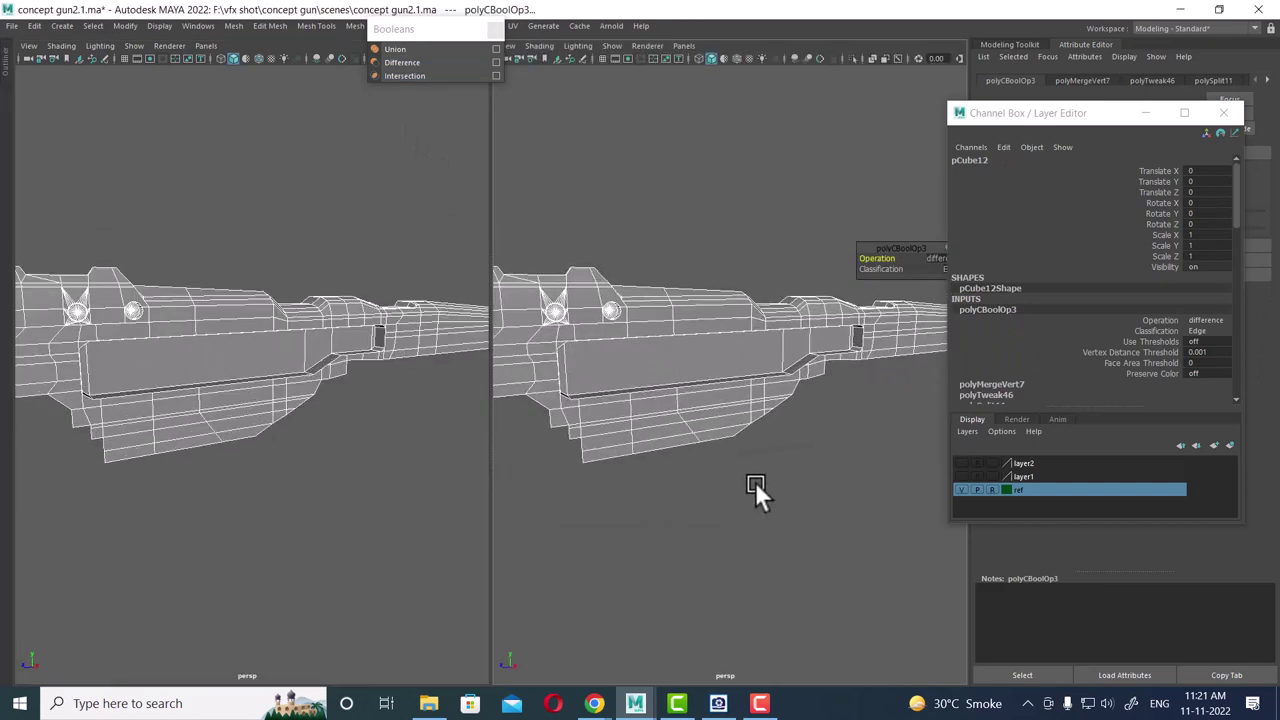
key(ctrl+shift+h)
key(space)
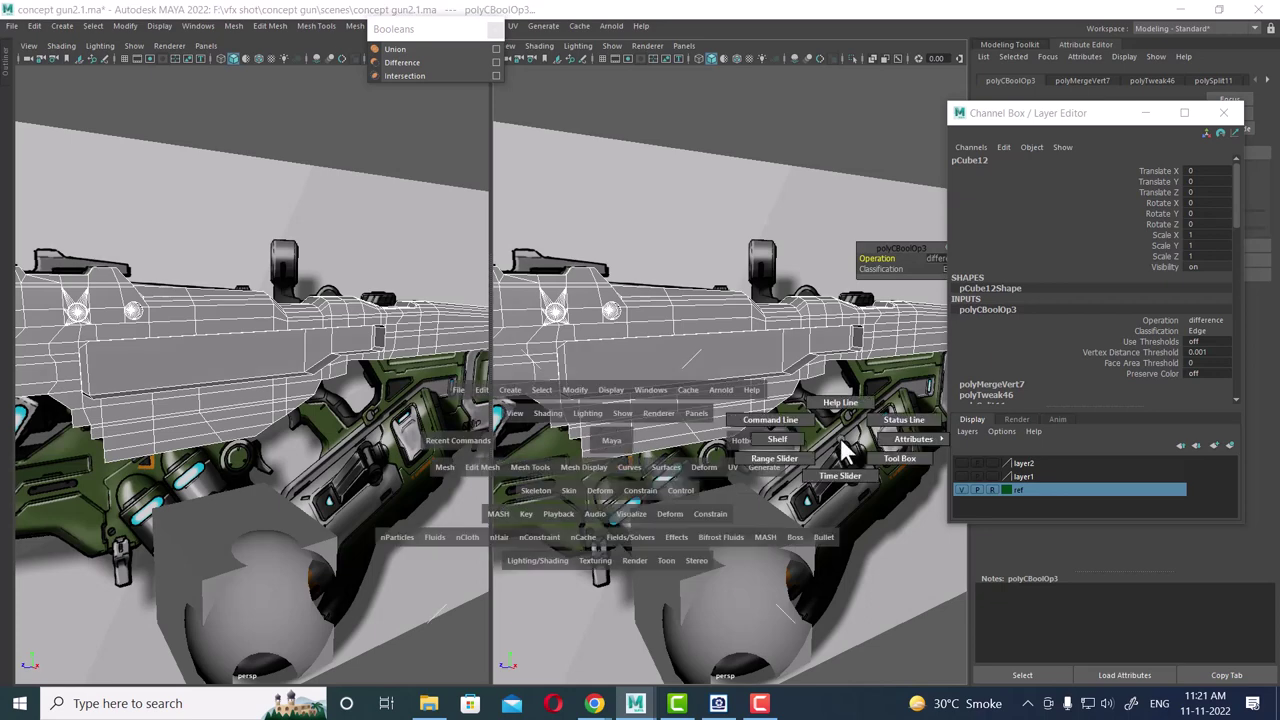
drag(843, 452, 884, 452)
key(space)
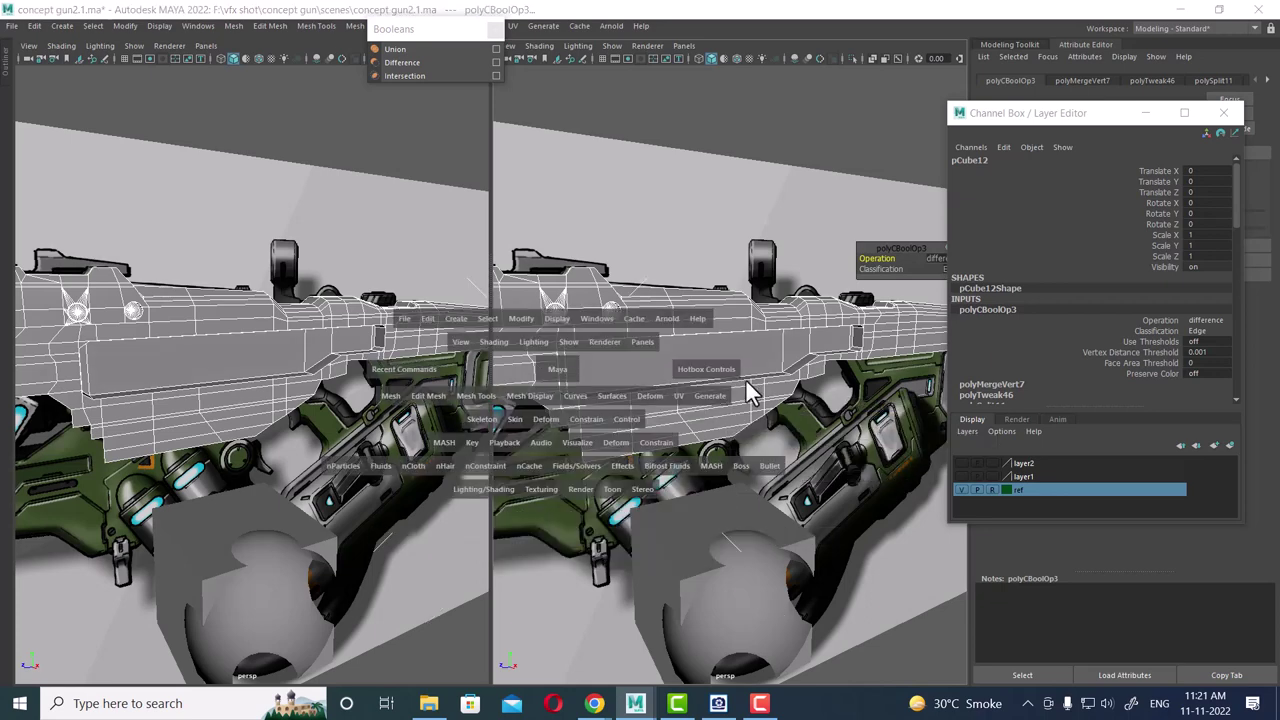
drag(560, 378, 623, 371)
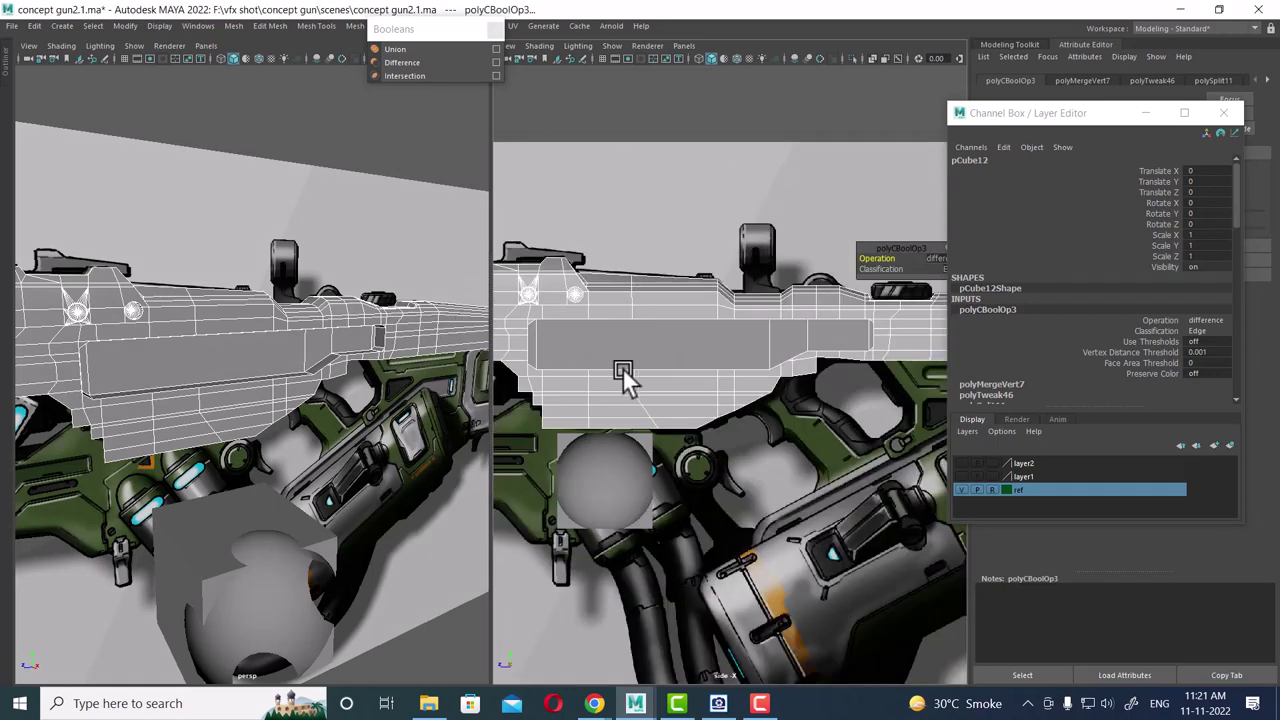
alt+middle_drag(623, 377, 660, 425)
- Turn the perspective view side-on to the gun and maximize it to fill the workspace
mouse_move(371, 451)
alt+mouse_down()
mouse_move(263, 396)
mouse_move(274, 358)
mouse_move(292, 385)
mouse_move(383, 411)
mouse_move(366, 449)
alt+mouse_up()
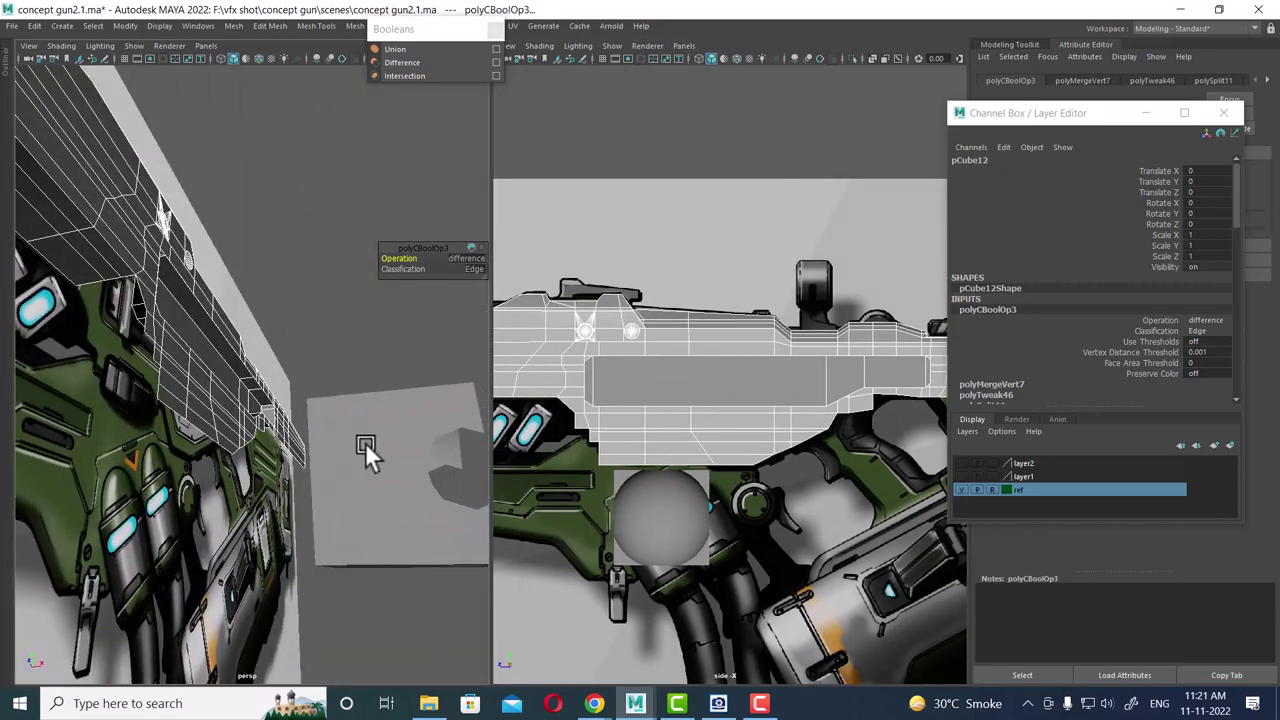
alt+right_drag(751, 411, 712, 418)
mouse_move(160, 415)
alt+mouse_down()
mouse_move(86, 357)
mouse_move(243, 386)
mouse_move(279, 435)
mouse_move(234, 406)
mouse_move(277, 391)
mouse_move(330, 412)
mouse_move(383, 334)
mouse_move(569, 449)
mouse_move(500, 466)
alt+mouse_up()
key(space)
- Zoom onto the slot corner and Multi-Cut an edge from the corner vertex to the top edge vertex
scroll(557, 429, up, 3)
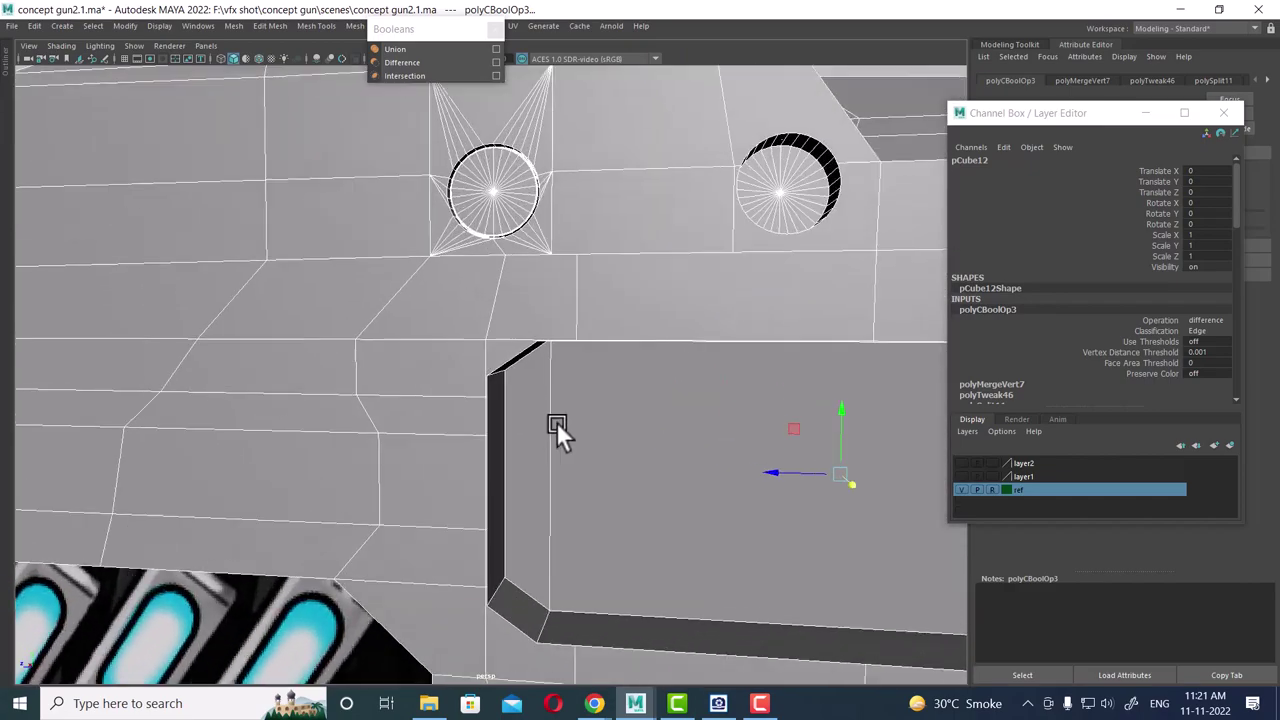
scroll(506, 363, up, 3)
scroll(615, 413, up, 3)
mouse_move(615, 413)
alt+mouse_down()
mouse_move(586, 347)
mouse_move(549, 384)
mouse_move(520, 339)
mouse_move(526, 386)
mouse_move(554, 394)
mouse_move(414, 280)
mouse_move(560, 320)
alt+mouse_up()
key(F10)
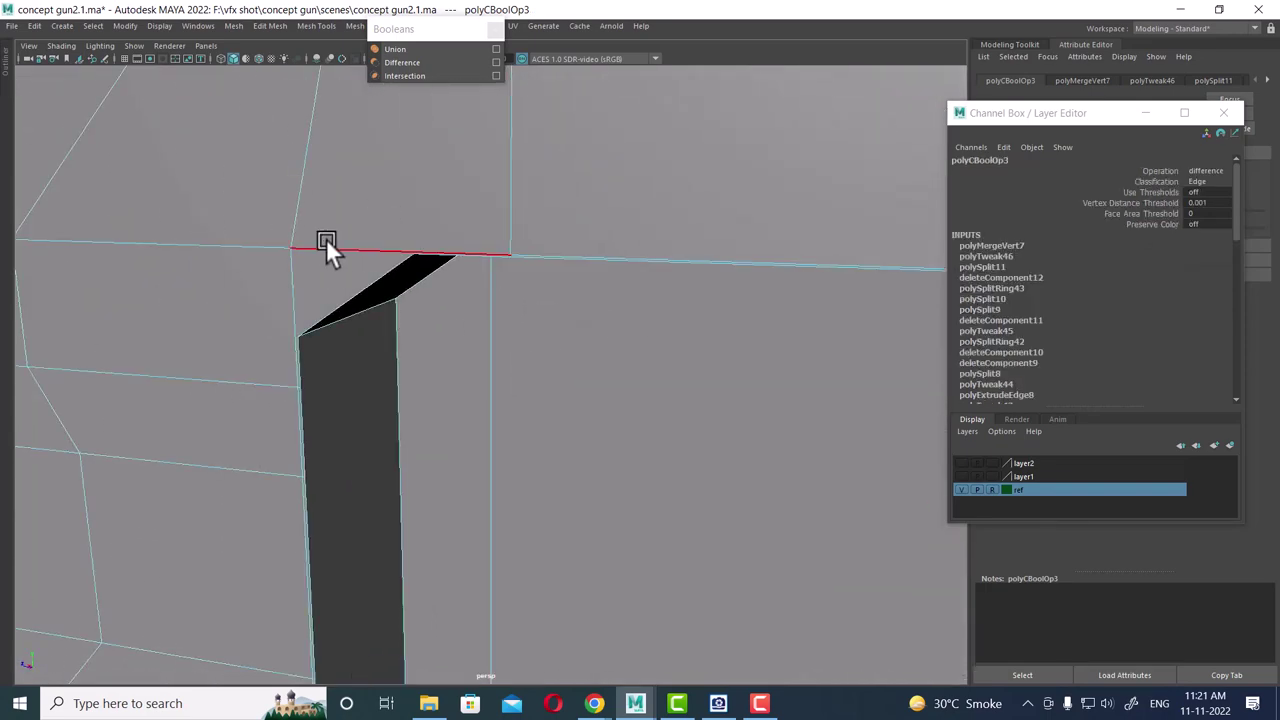
click(329, 246)
scroll(312, 192, down, 5)
mouse_move(312, 192)
alt+mouse_down()
mouse_move(497, 343)
mouse_move(400, 357)
mouse_move(357, 314)
mouse_move(339, 348)
mouse_move(331, 337)
mouse_move(423, 306)
mouse_move(417, 323)
mouse_move(286, 266)
mouse_move(390, 356)
mouse_move(223, 362)
mouse_move(409, 415)
mouse_move(310, 335)
mouse_move(423, 354)
mouse_move(460, 397)
mouse_move(454, 431)
mouse_move(531, 196)
alt+mouse_up()
mouse_move(502, 292)
alt+mouse_down()
mouse_move(409, 337)
mouse_move(497, 266)
mouse_move(437, 374)
mouse_move(504, 307)
mouse_move(492, 321)
mouse_move(443, 240)
alt+mouse_up()
key(F8)
right_drag(448, 232, 411, 225)
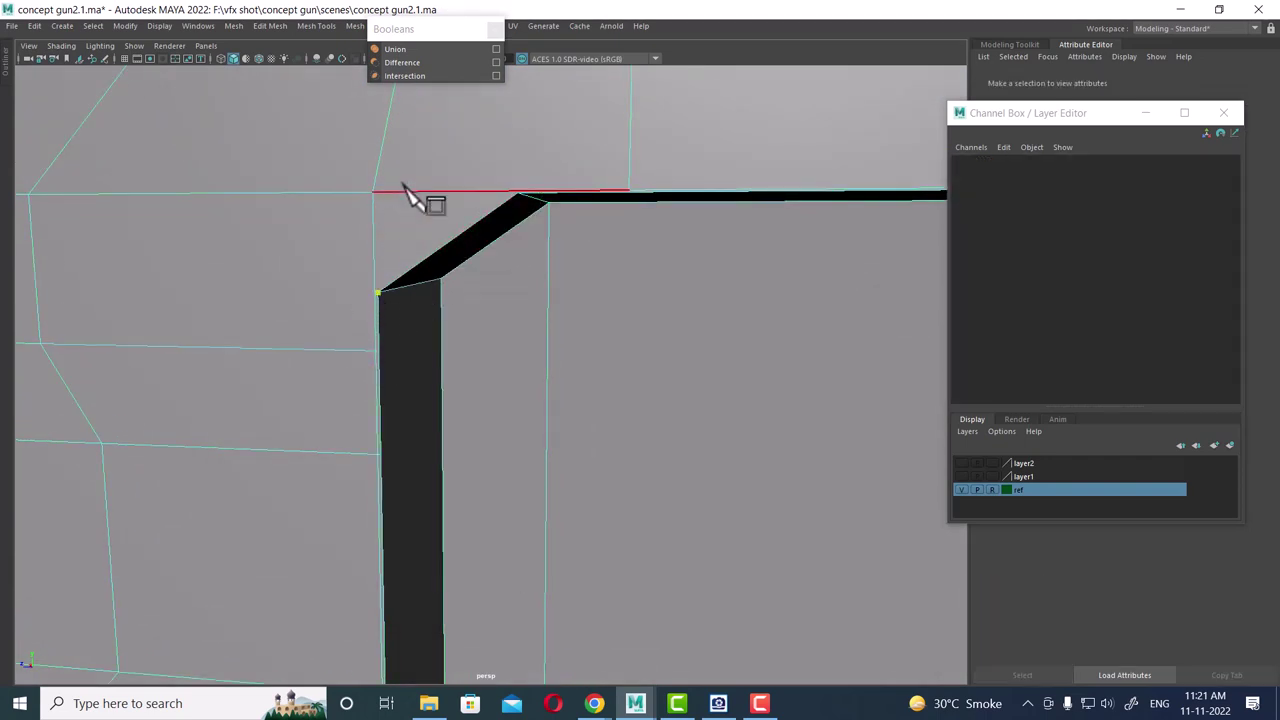
click(372, 192)
click(517, 193)
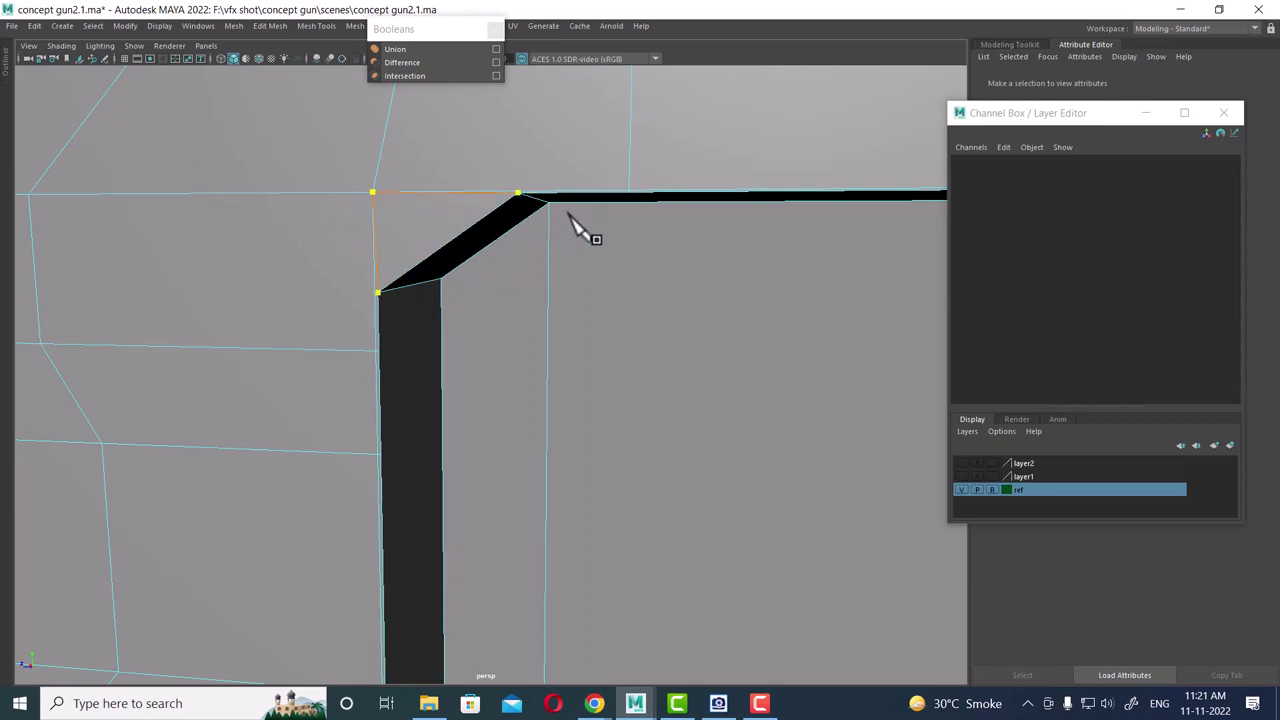
key(Return)
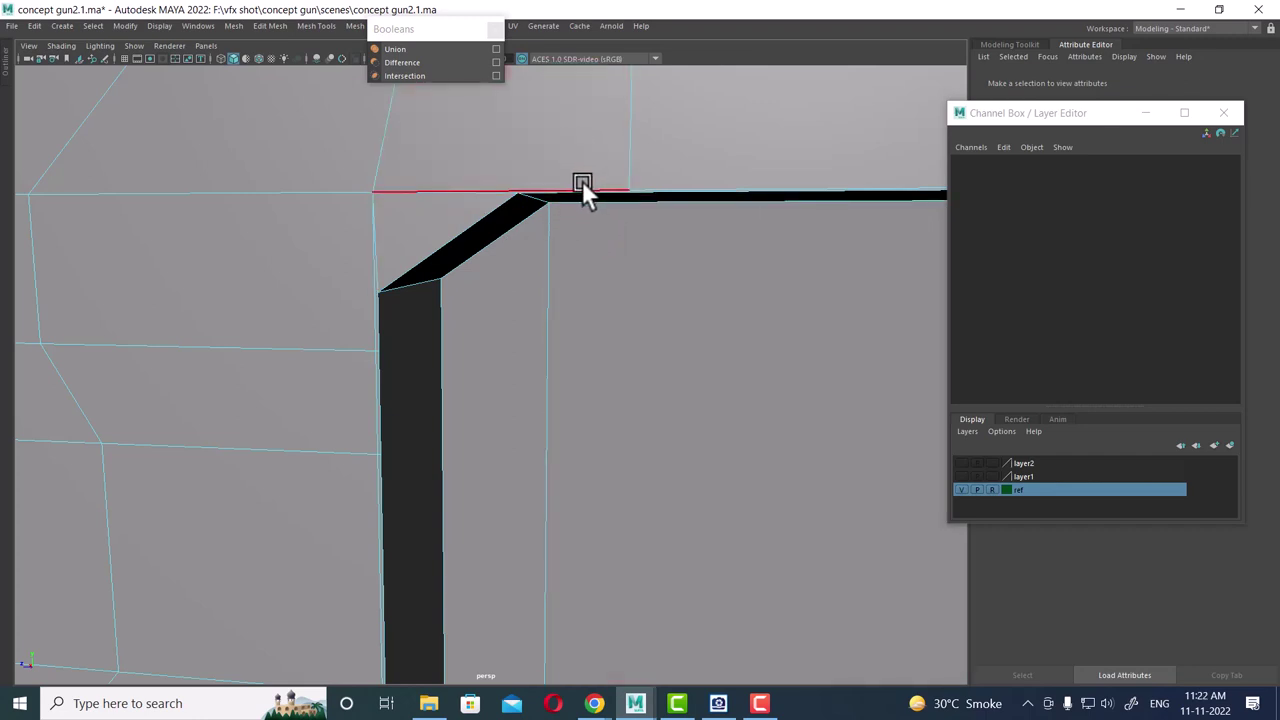
- Add another cut point on the vertical edge at the slot rim corner
click(582, 188)
mouse_move(582, 188)
alt+mouse_down()
mouse_move(563, 151)
mouse_move(663, 326)
mouse_move(540, 320)
mouse_move(406, 355)
mouse_move(603, 320)
mouse_move(449, 349)
mouse_move(451, 314)
mouse_move(413, 328)
mouse_move(480, 291)
alt+mouse_up()
mouse_move(582, 307)
alt+mouse_down()
mouse_move(634, 297)
mouse_move(622, 277)
alt+mouse_up()
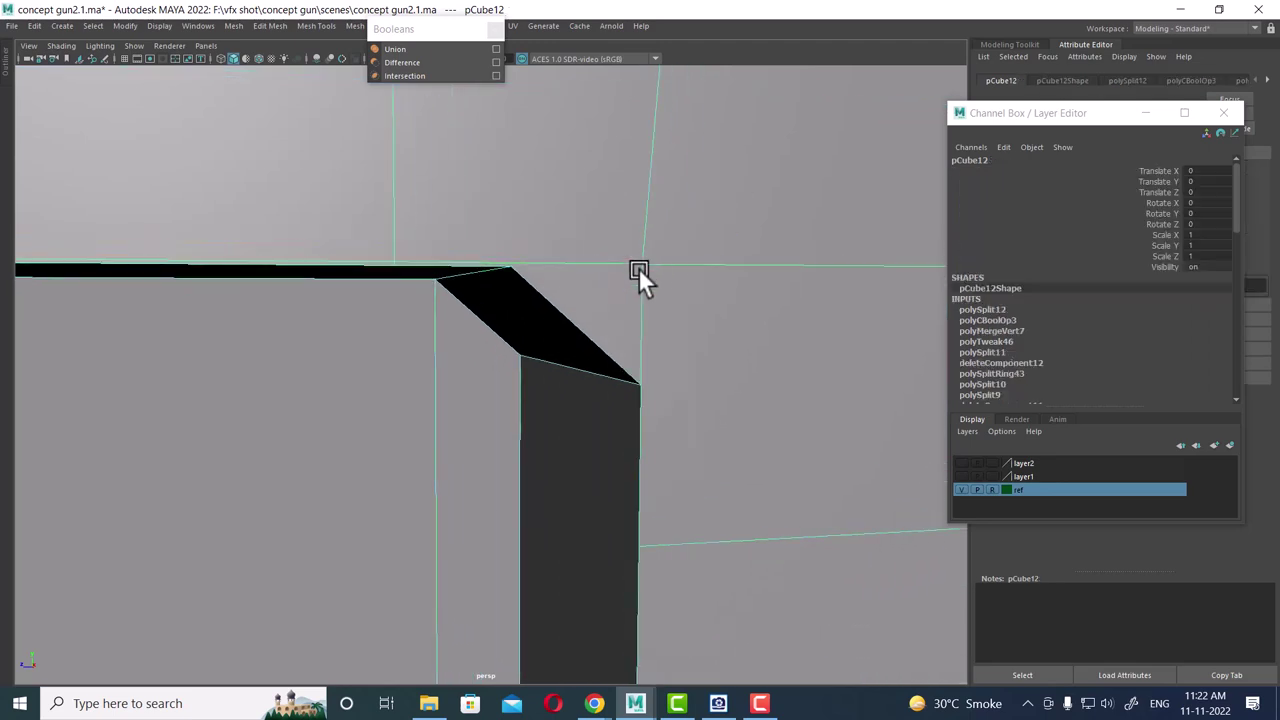
shift+right_drag(640, 250, 566, 249)
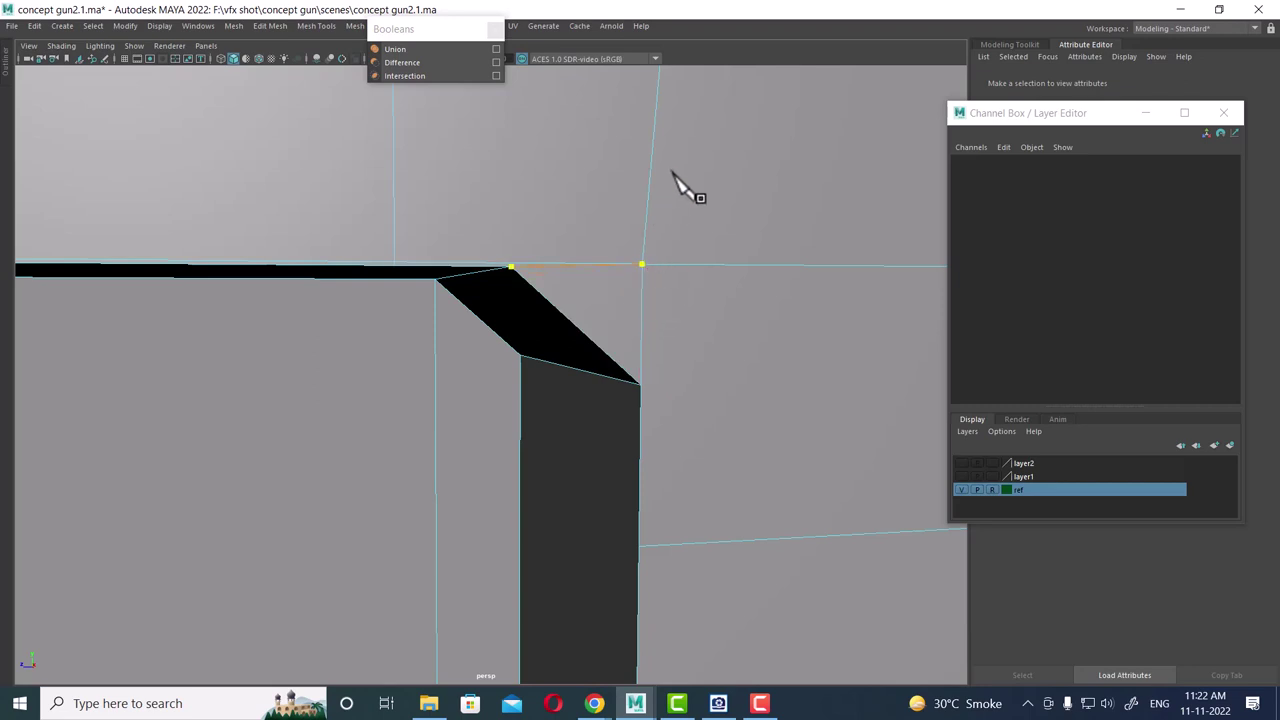
mouse_move(690, 190)
alt+mouse_down()
mouse_move(623, 306)
mouse_move(657, 323)
mouse_move(643, 320)
alt+mouse_up()
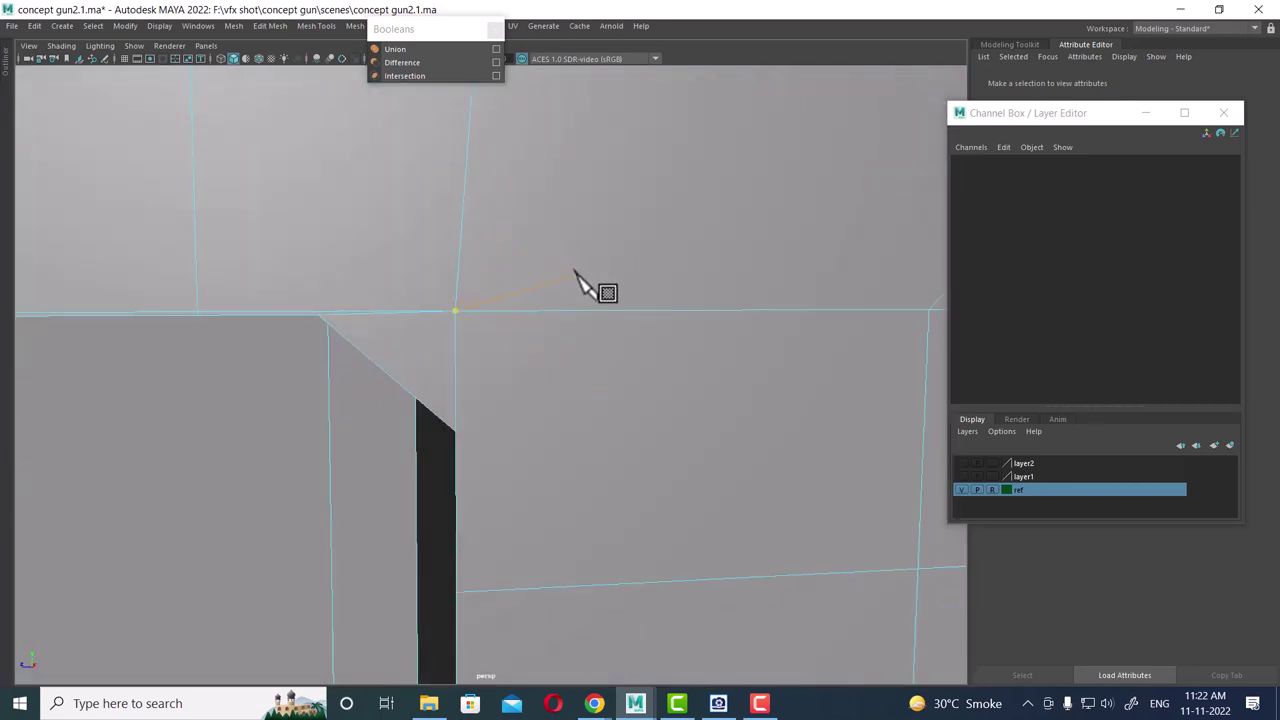
click(453, 355)
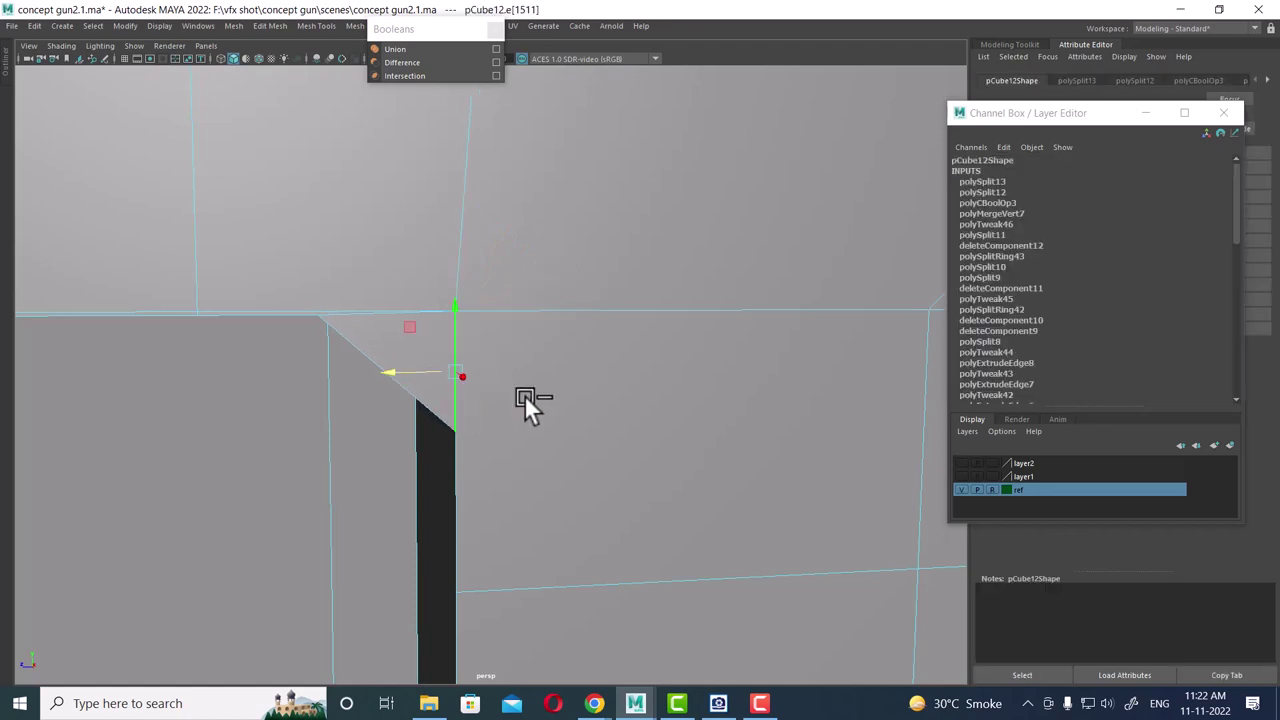
- Merge the stray corner vertex using wireframe view, then return to shaded display
right_drag(520, 318, 450, 372)
alt+drag(450, 372, 539, 337)
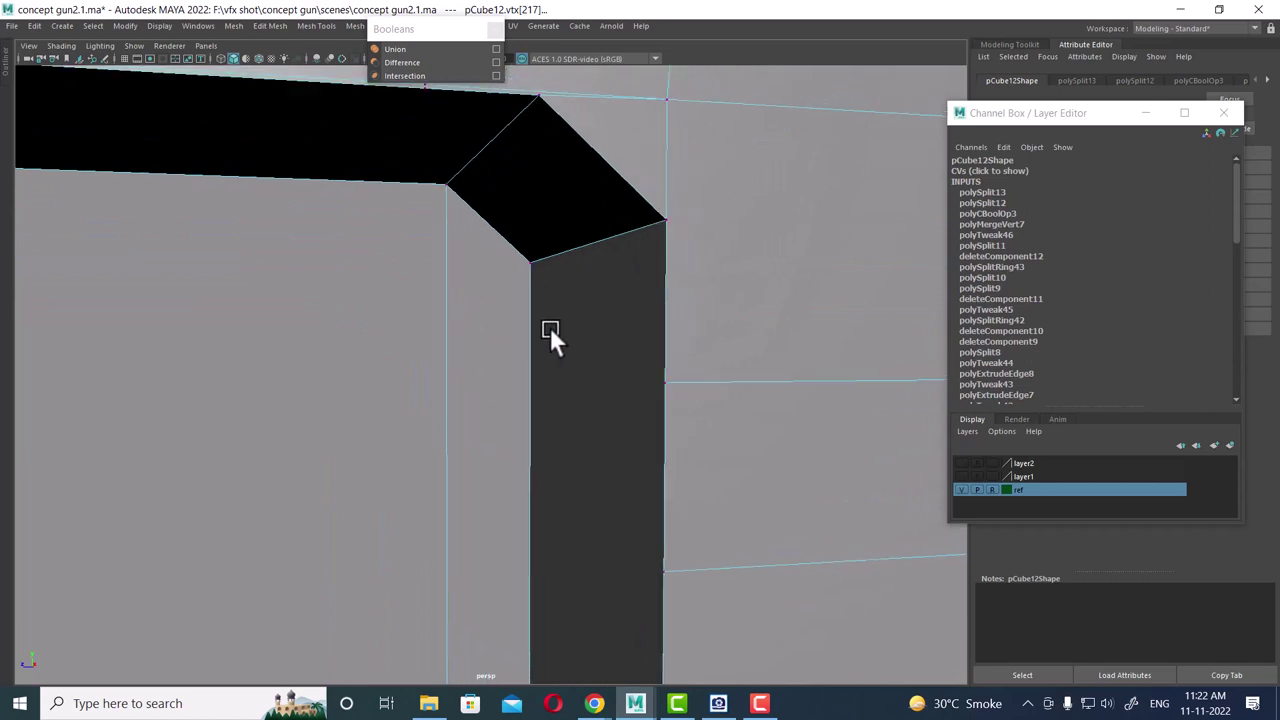
key(4)
click(638, 246)
shift+right_drag(655, 238, 705, 165)
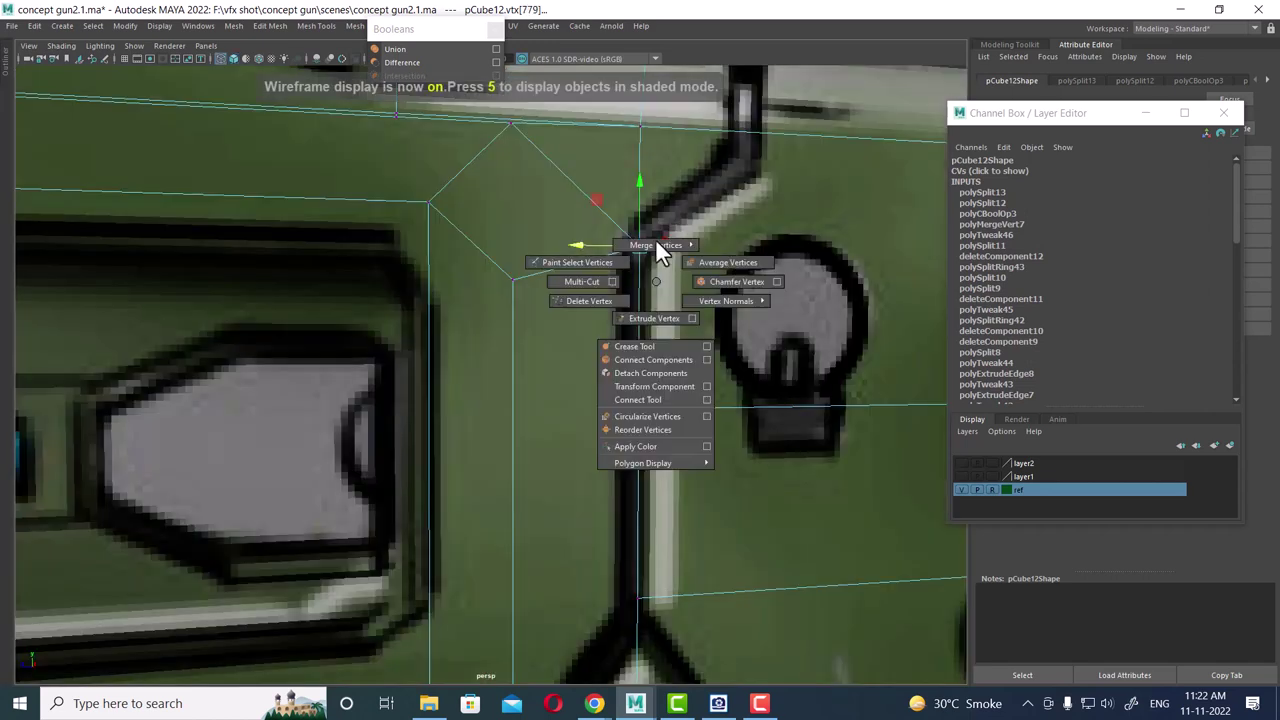
click(705, 163)
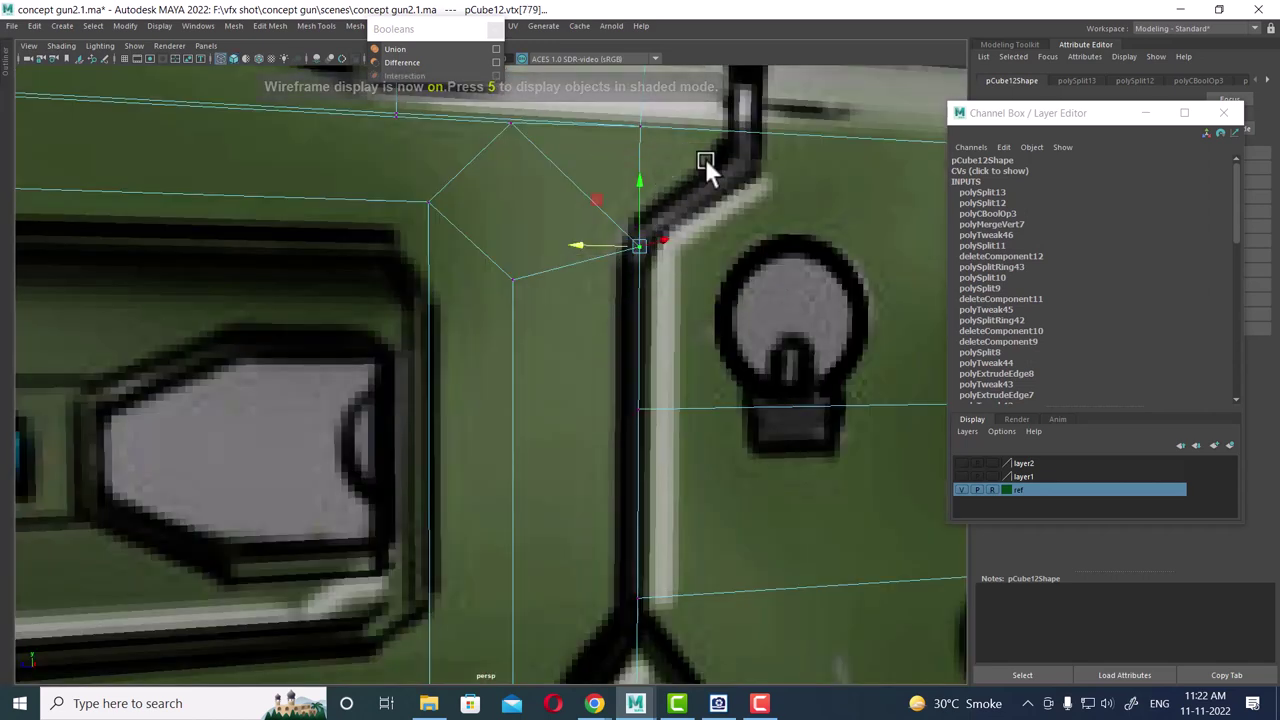
key(5)
- Slide the lower vertical edge at the slot's left end slightly left into line
alt+drag(612, 325, 482, 393)
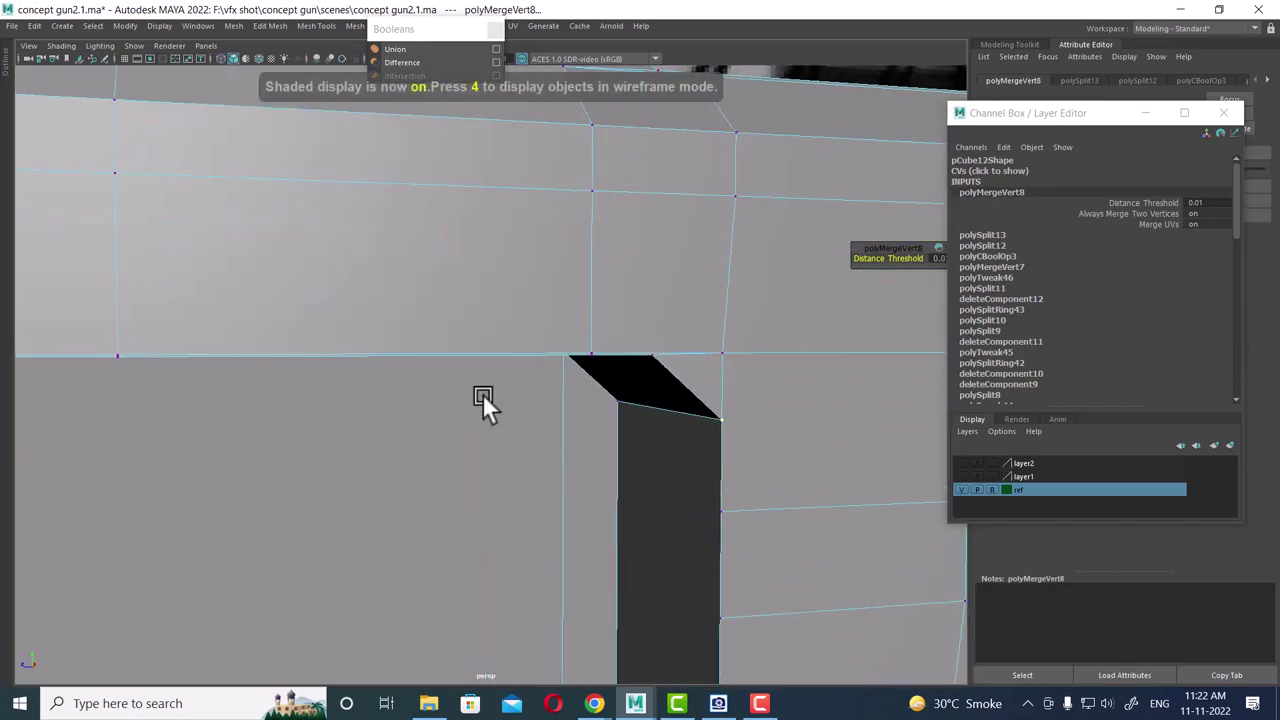
click(572, 354)
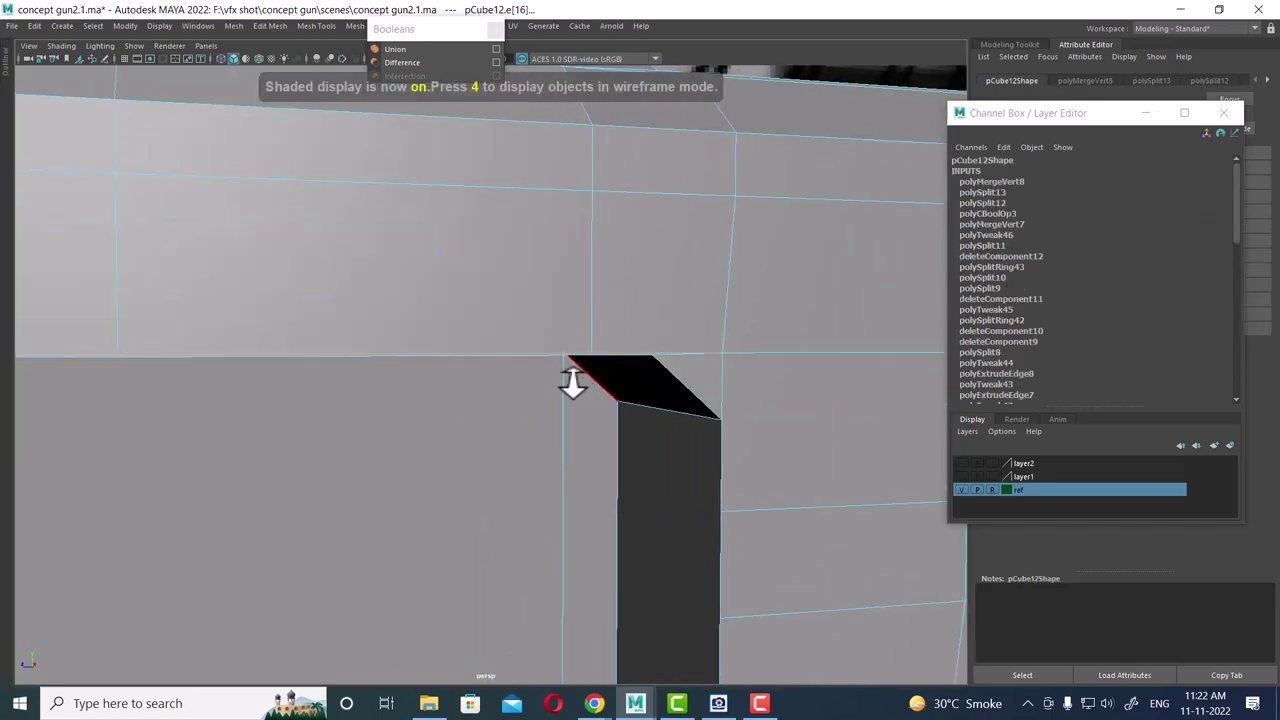
scroll(694, 332, down, 3)
mouse_move(694, 332)
alt+mouse_down()
mouse_move(394, 423)
mouse_move(557, 394)
mouse_move(517, 380)
mouse_move(583, 368)
alt+mouse_up()
mouse_move(662, 282)
alt+mouse_down()
mouse_move(671, 349)
mouse_move(766, 286)
alt+mouse_up()
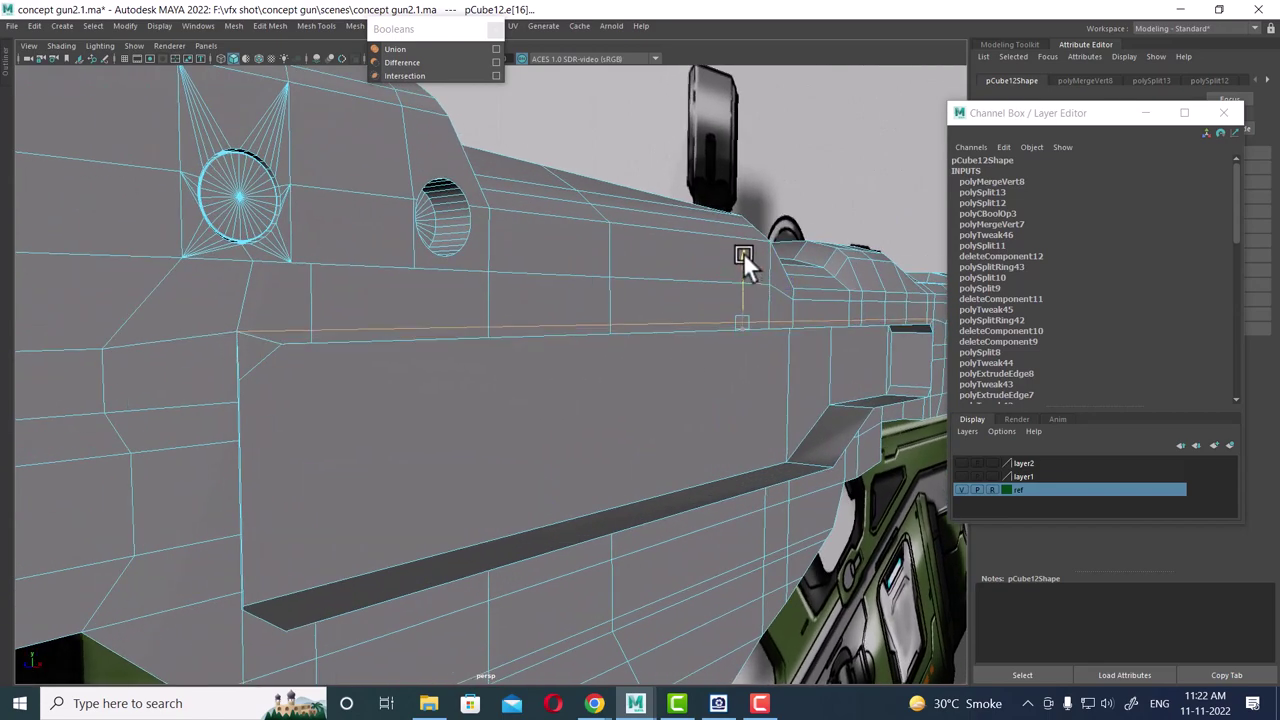
key(w)
mouse_move(744, 250)
alt+mouse_down()
mouse_move(577, 339)
mouse_move(599, 308)
mouse_move(346, 377)
alt+mouse_up()
scroll(346, 377, up, 2)
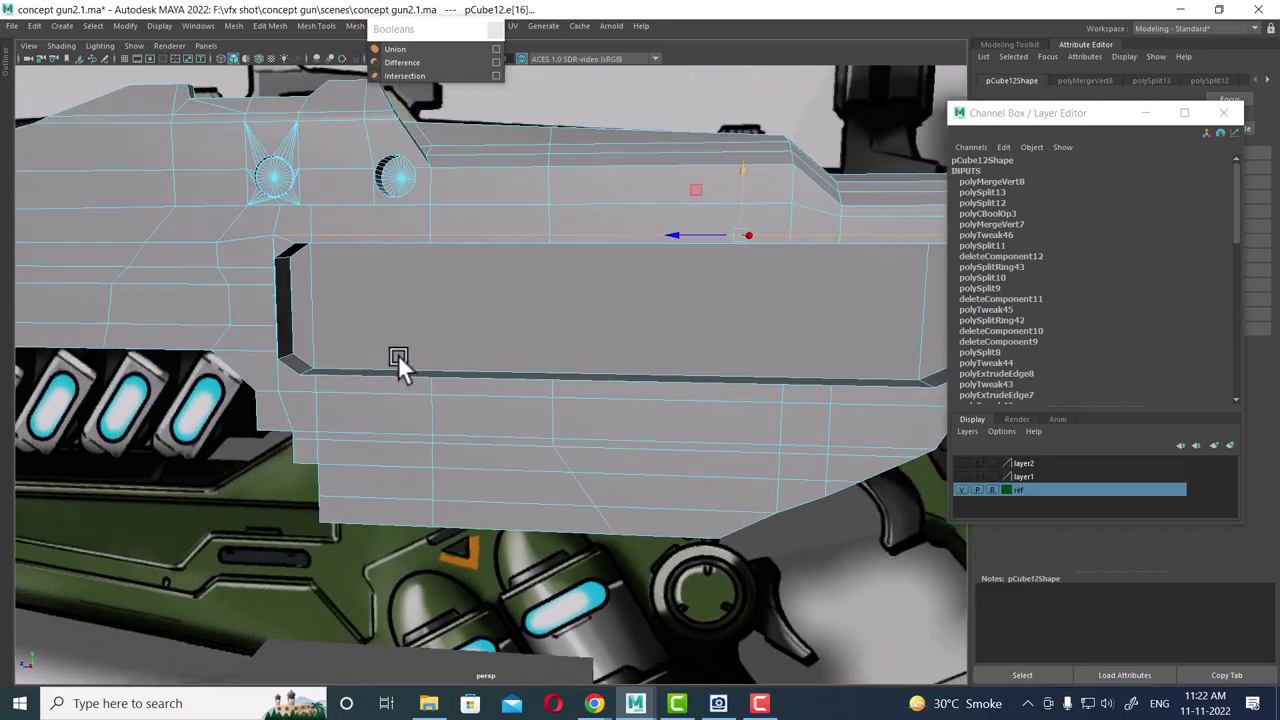
scroll(398, 354, up, 2)
scroll(389, 382, up, 2)
scroll(434, 387, up, 2)
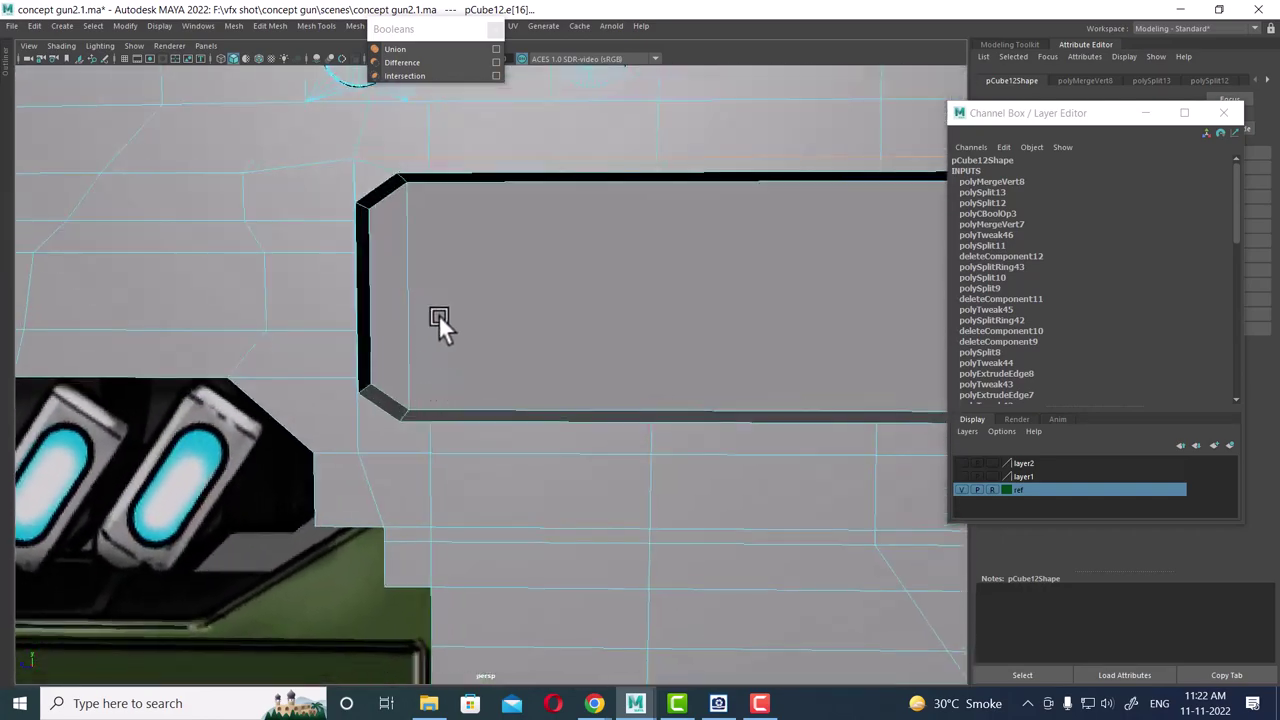
scroll(438, 320, up, 2)
alt+middle_drag(438, 320, 546, 385)
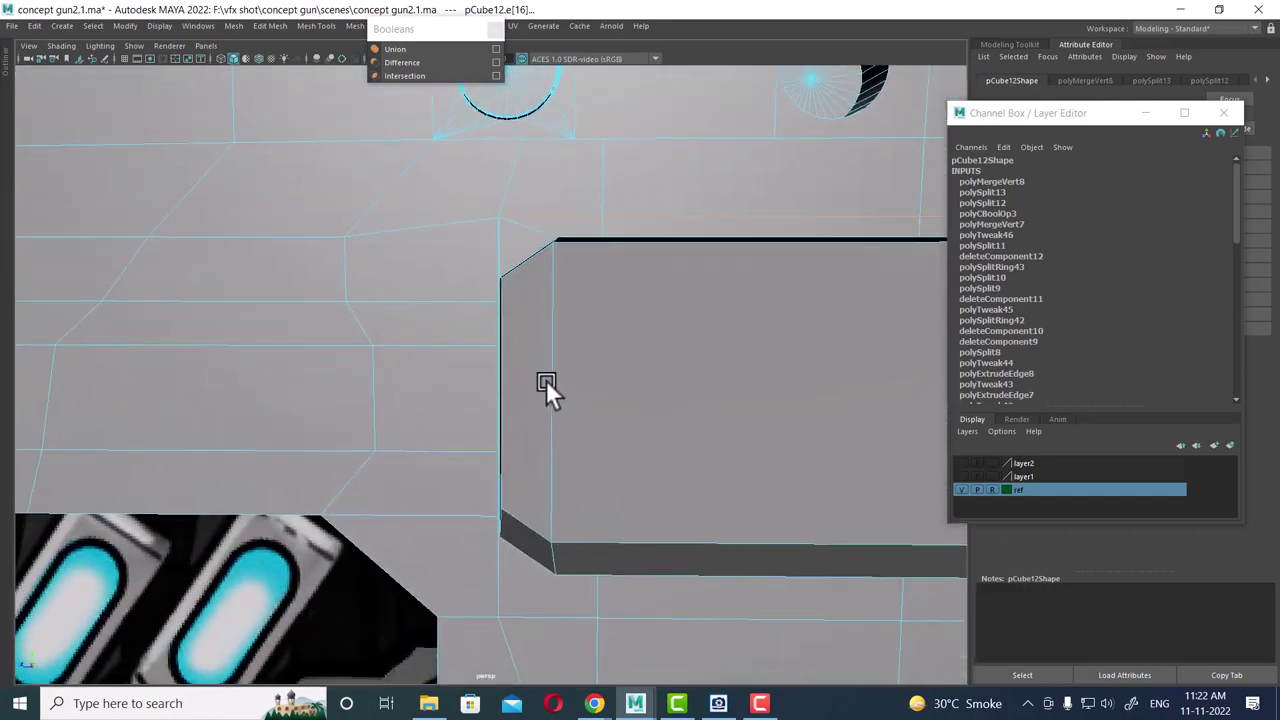
scroll(540, 592, up, 2)
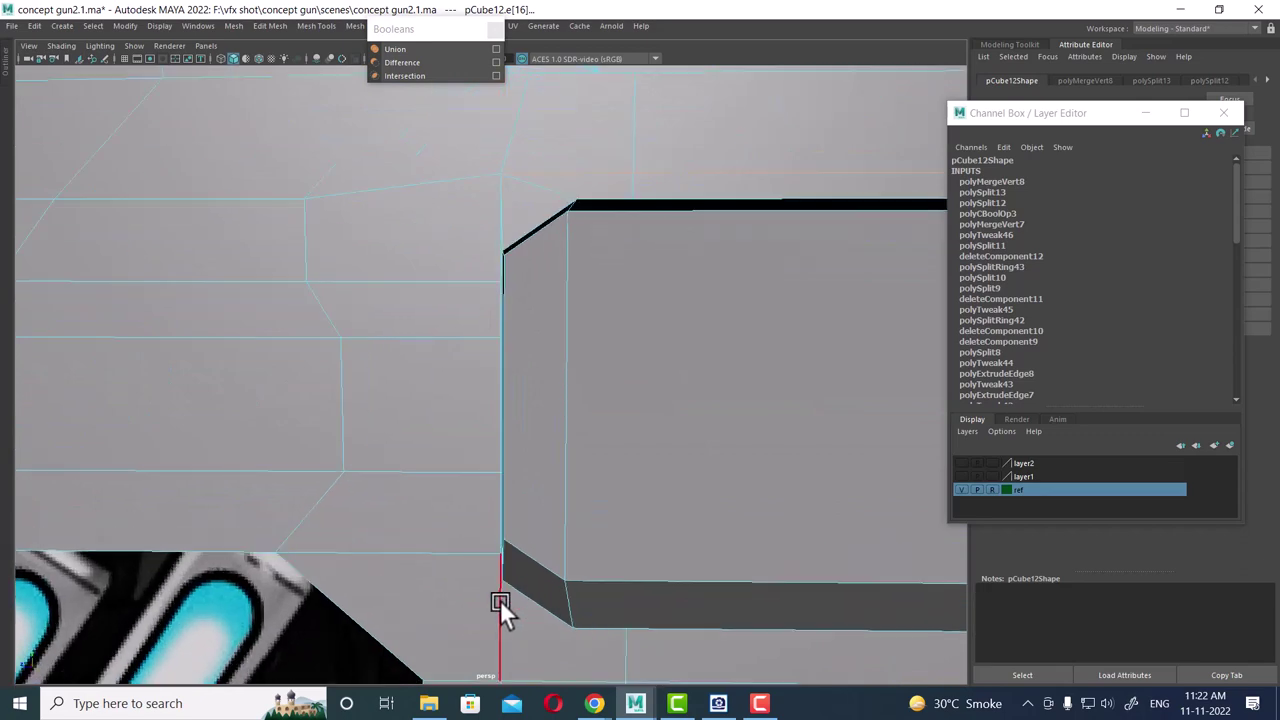
click(500, 600)
middle_drag(465, 496, 444, 506)
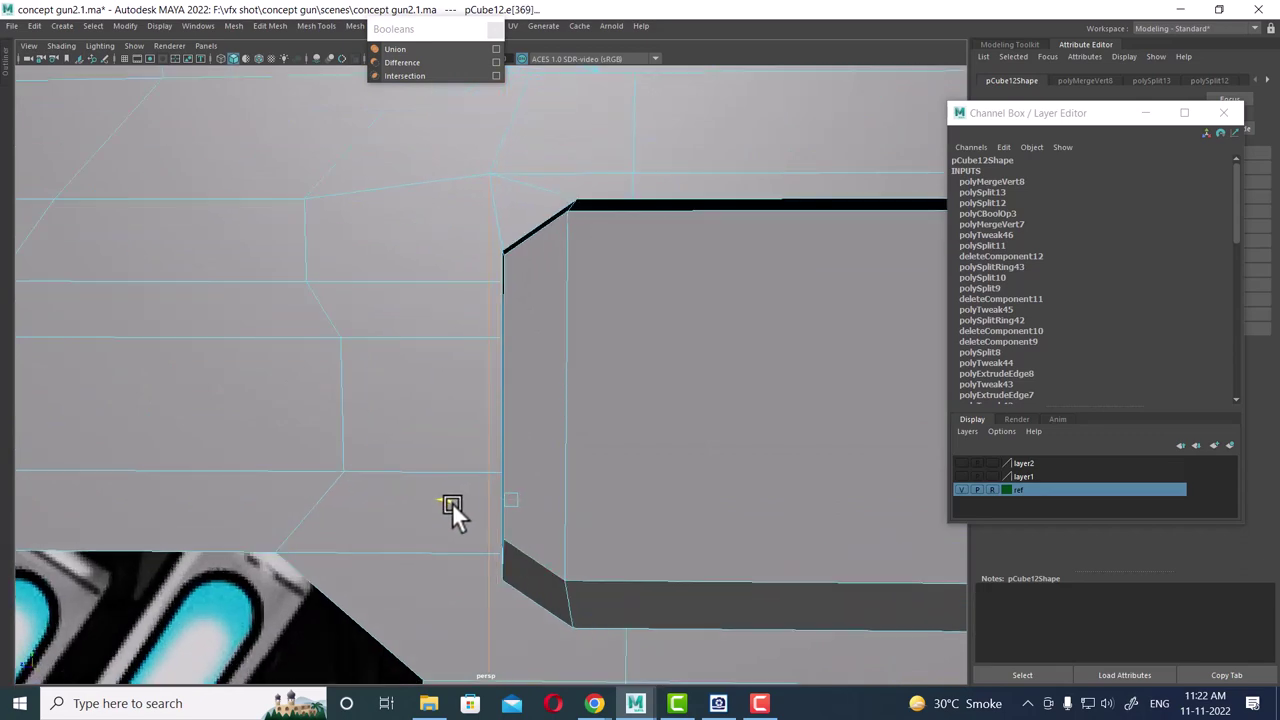
- Return to object mode and select the whole gun body
scroll(503, 380, up, 2)
alt+middle_drag(503, 380, 474, 371)
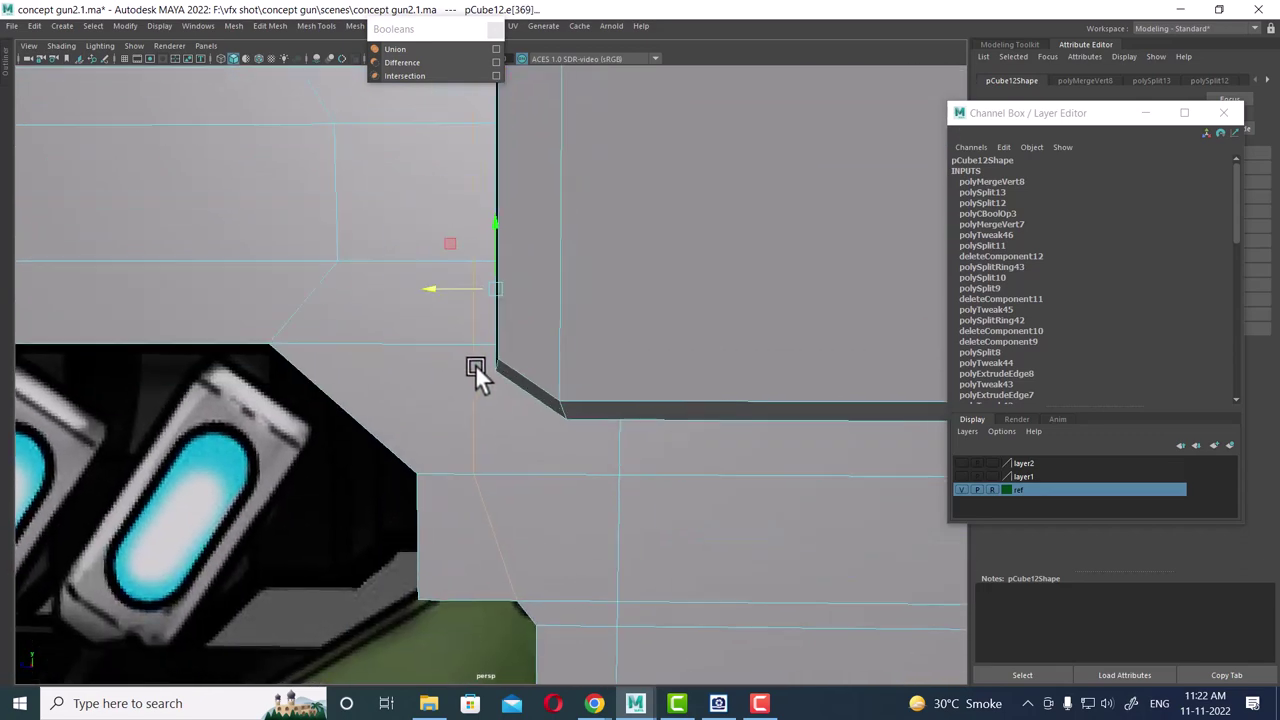
right_drag(430, 328, 589, 229)
scroll(494, 362, up, 2)
scroll(532, 384, up, 2)
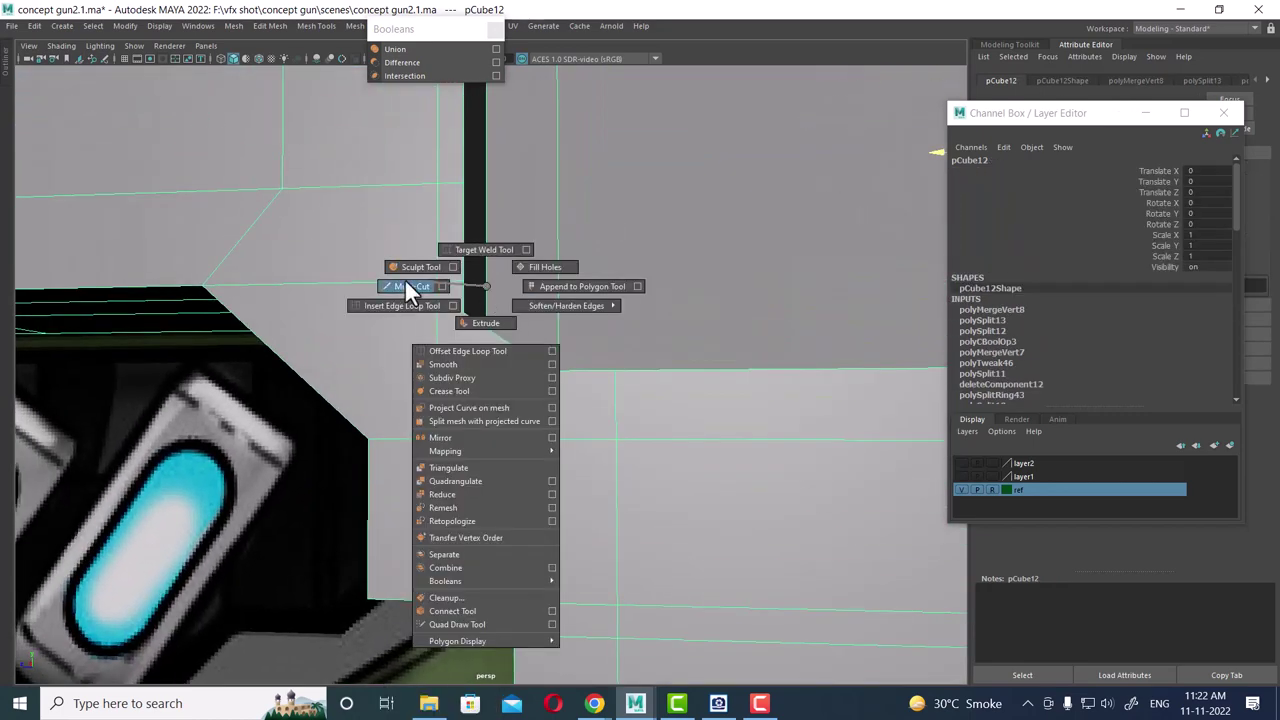
- Finish the corner cut and place a new cut point on the bevel strip edge
right_drag(404, 278, 372, 274)
scroll(495, 385, up, 2)
scroll(486, 380, up, 2)
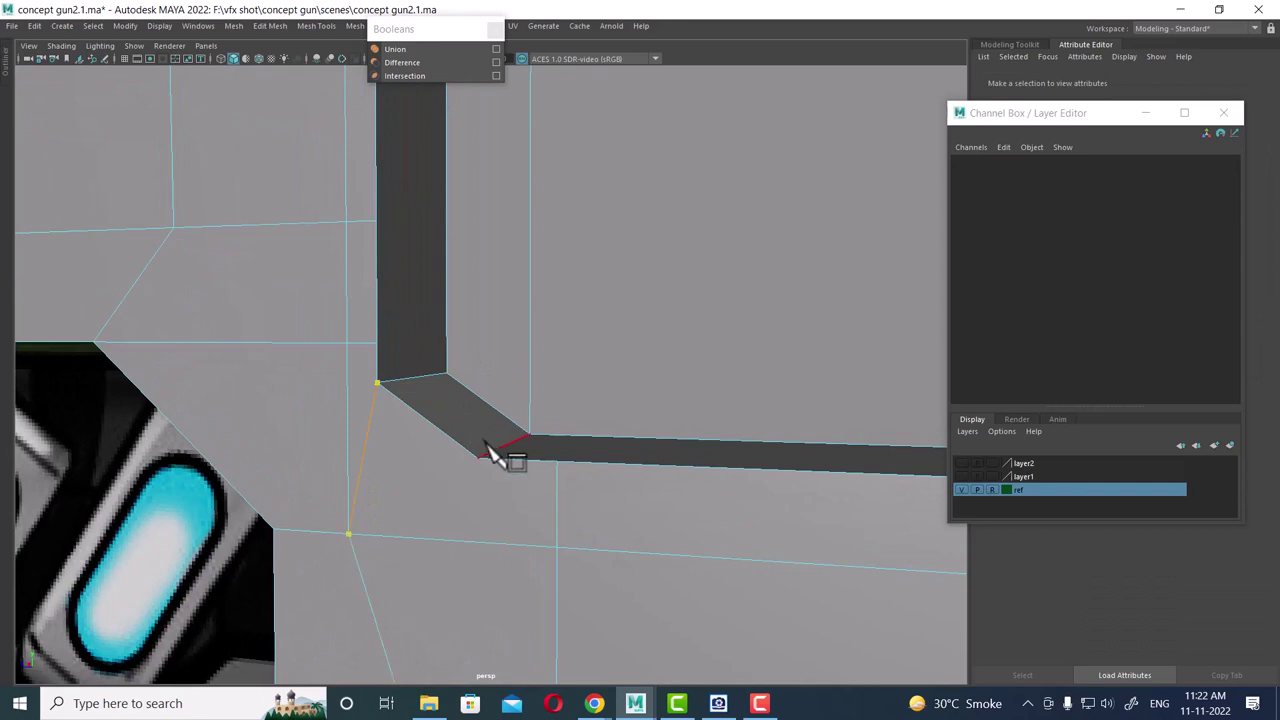
click(600, 518)
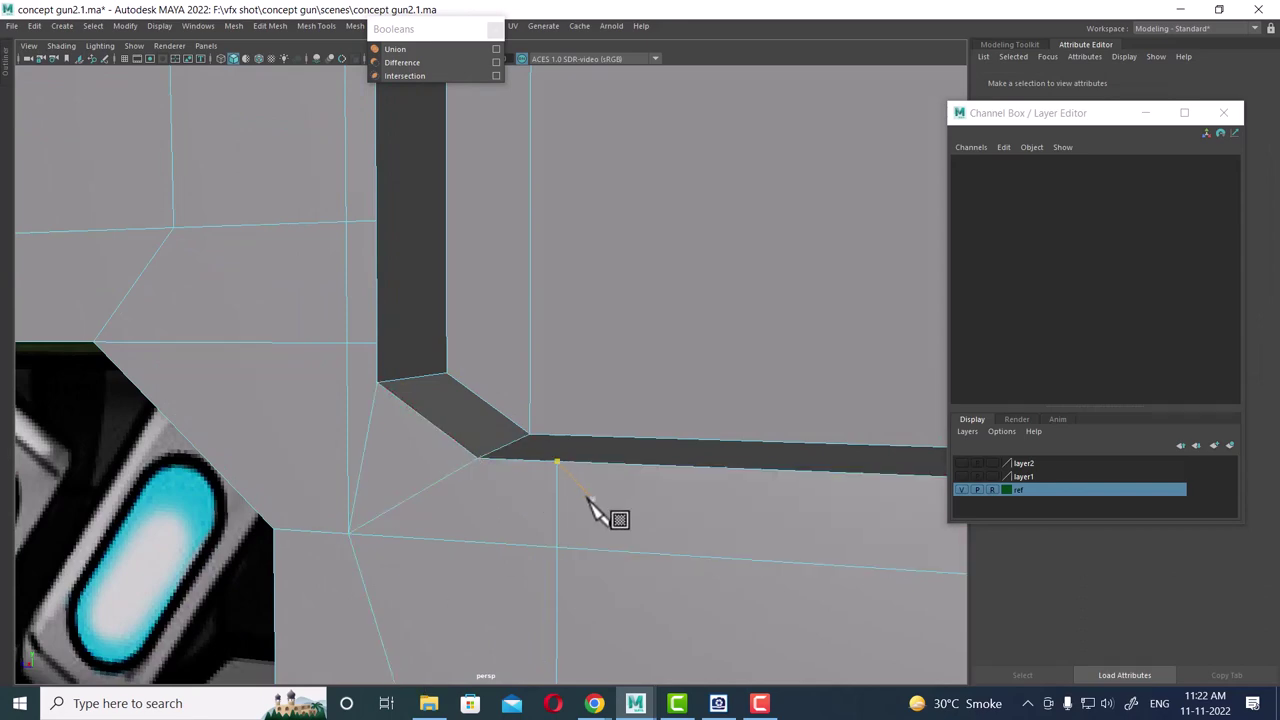
scroll(560, 505, down, 2)
scroll(540, 465, up, 3)
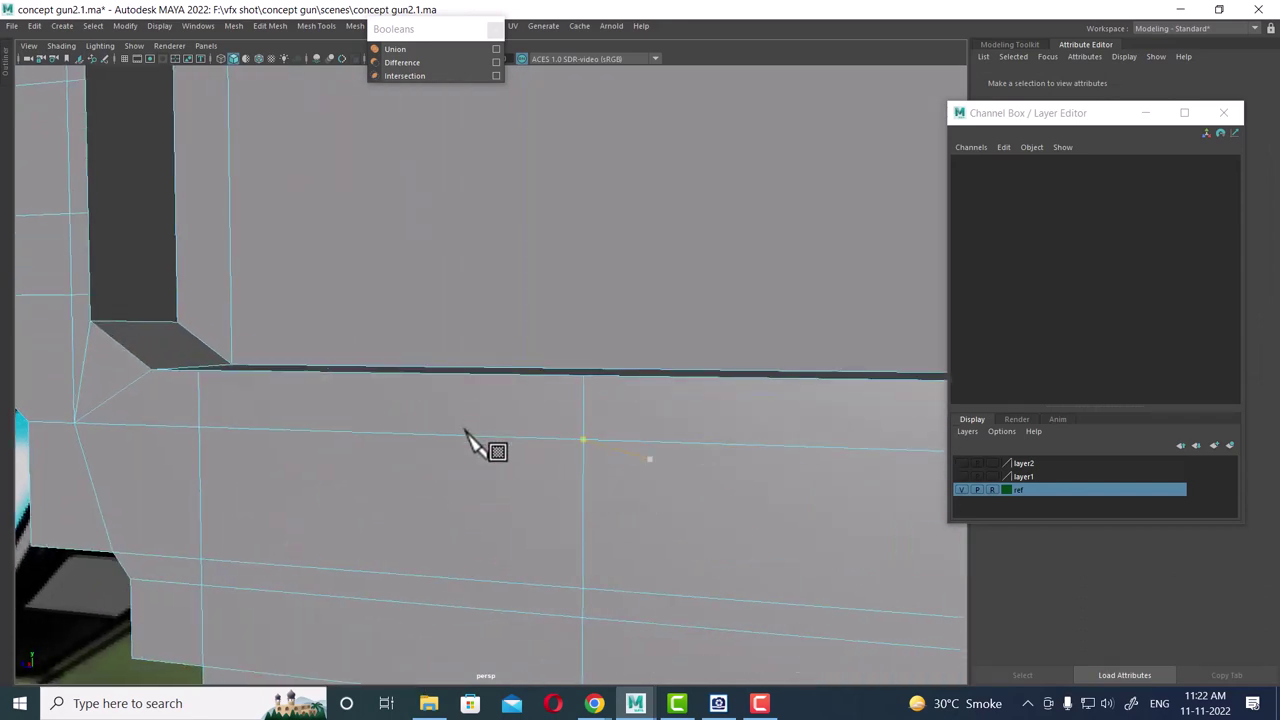
scroll(485, 460, up, 2)
scroll(450, 435, up, 3)
scroll(752, 357, down, 1)
scroll(651, 371, down, 2)
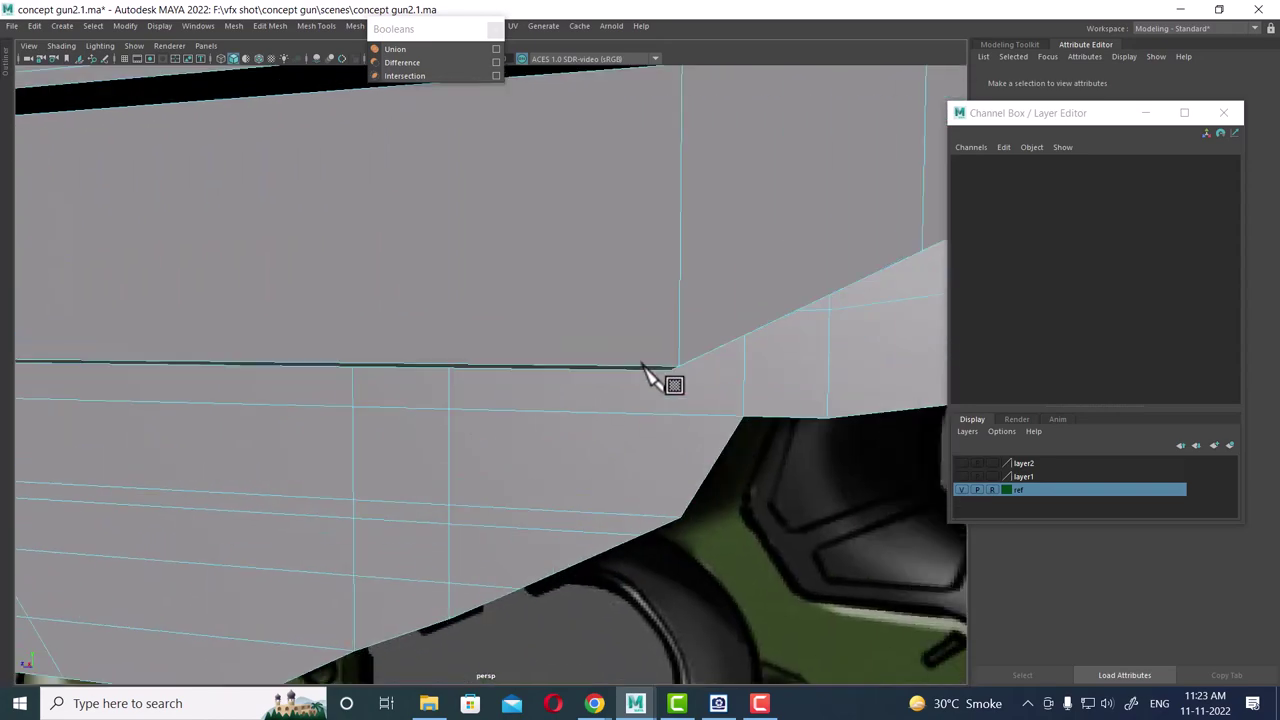
scroll(543, 414, up, 2)
scroll(660, 418, up, 2)
scroll(749, 309, down, 2)
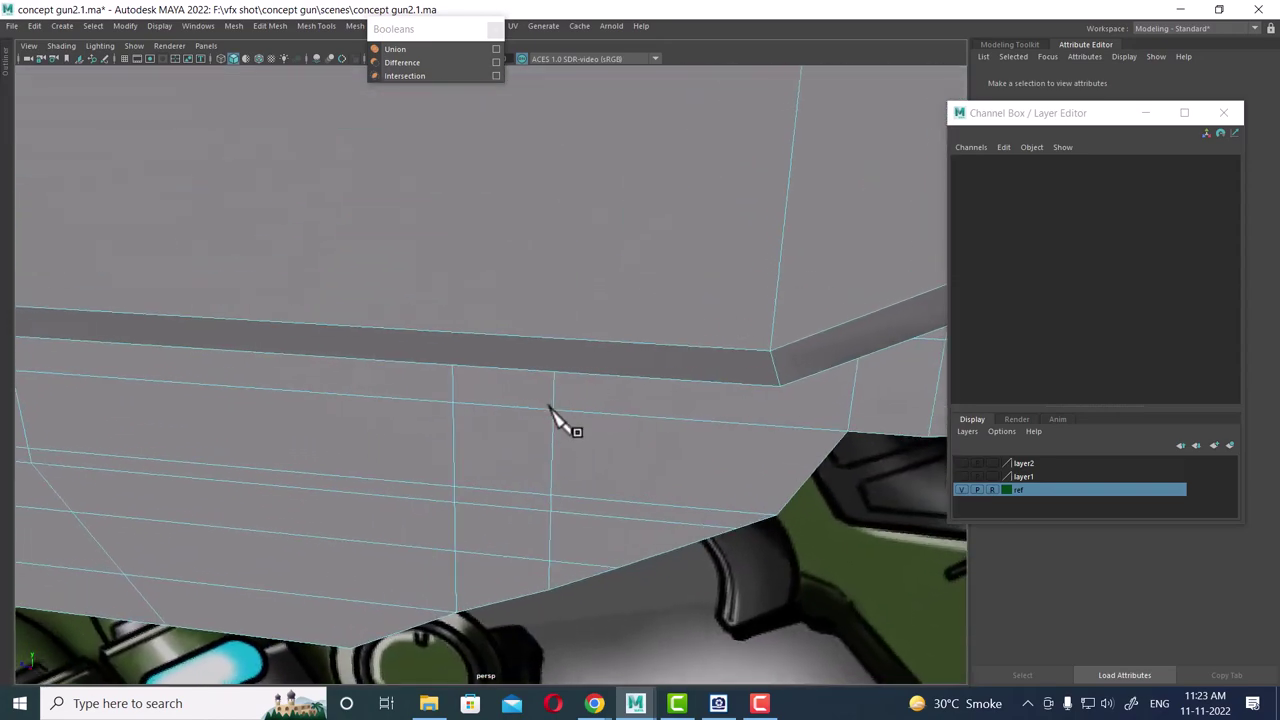
scroll(629, 371, up, 2)
click(627, 337)
scroll(615, 375, down, 2)
scroll(615, 372, up, 2)
scroll(675, 365, up, 1)
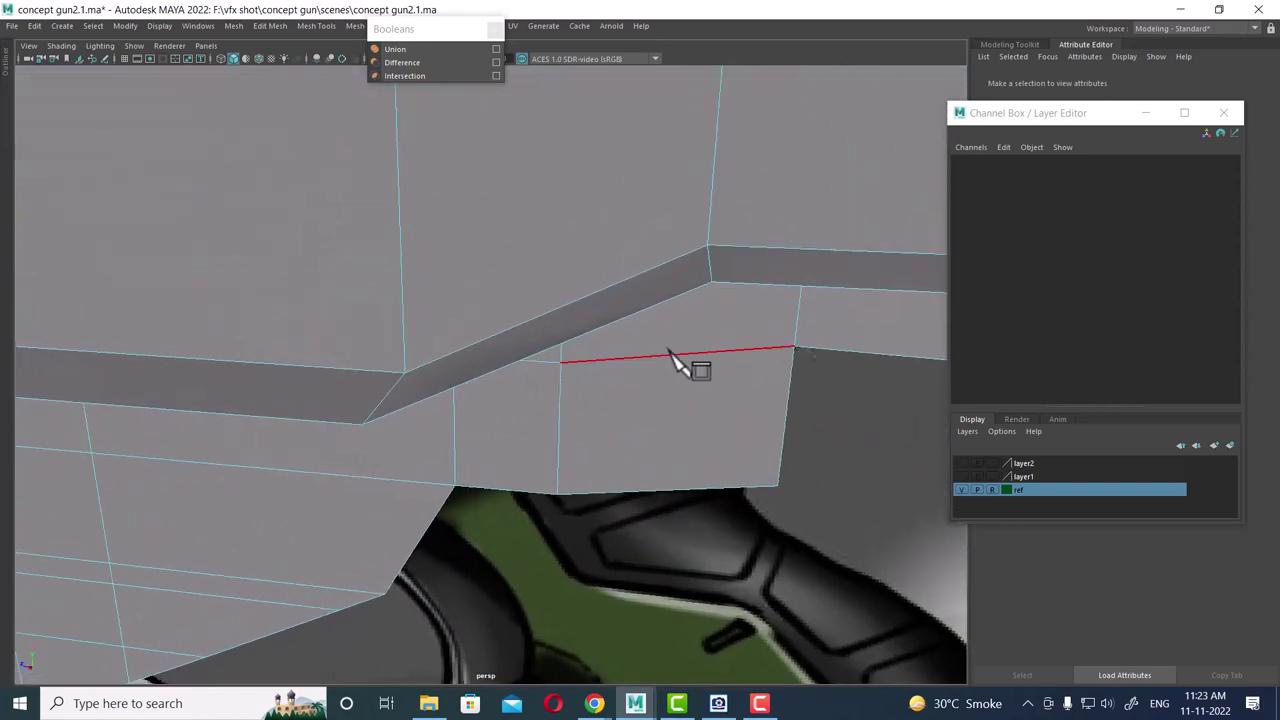
- Cut a vertical edge from the bevel strip's corner down to the bottom edge and confirm
click(711, 283)
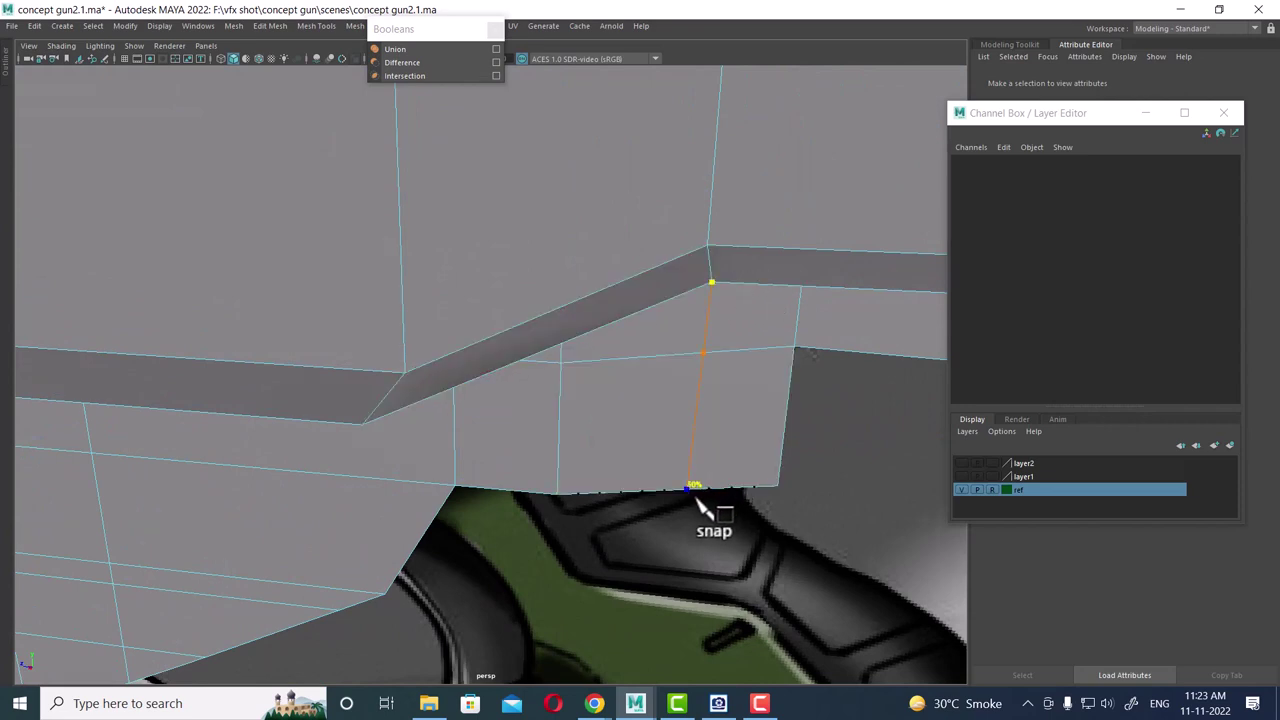
click(710, 488)
right_click(710, 488)
scroll(660, 380, down, 2)
scroll(560, 385, up, 2)
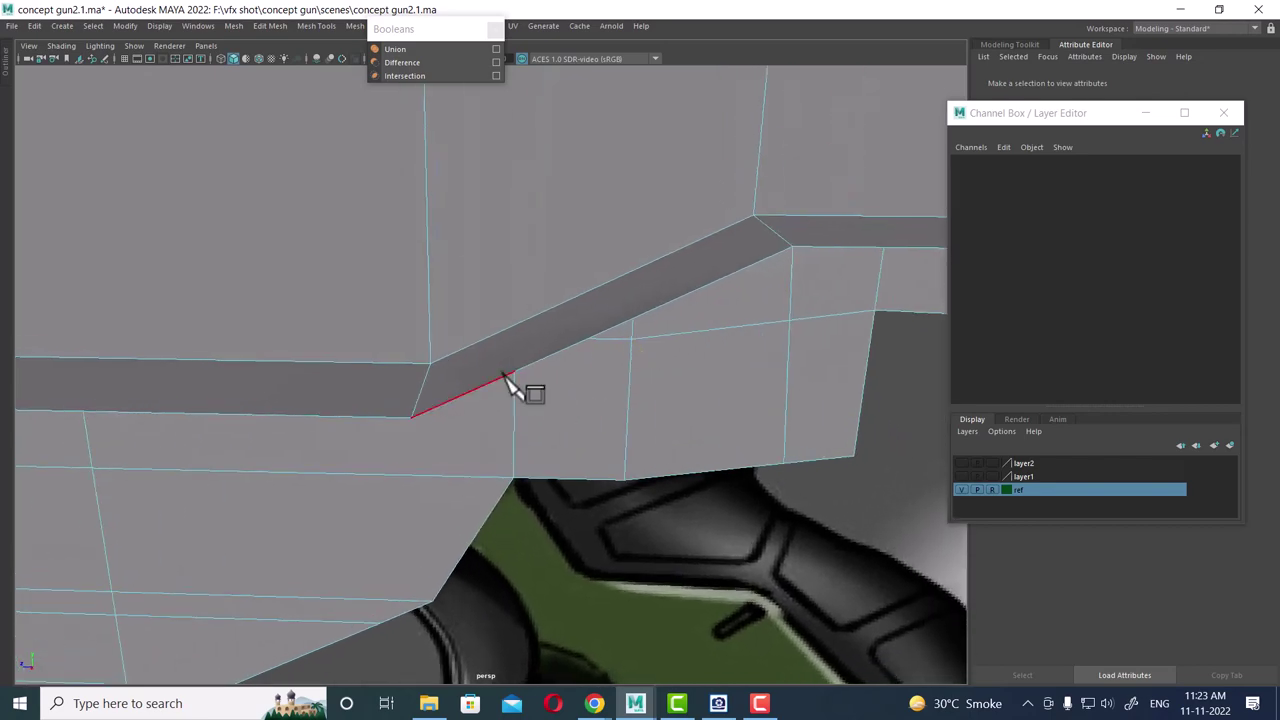
mouse_move(590, 372)
alt+mouse_down()
mouse_move(808, 329)
mouse_move(634, 363)
mouse_move(691, 400)
mouse_move(670, 383)
mouse_move(563, 397)
mouse_move(686, 400)
mouse_move(637, 417)
mouse_move(703, 415)
mouse_move(642, 392)
alt+mouse_up()
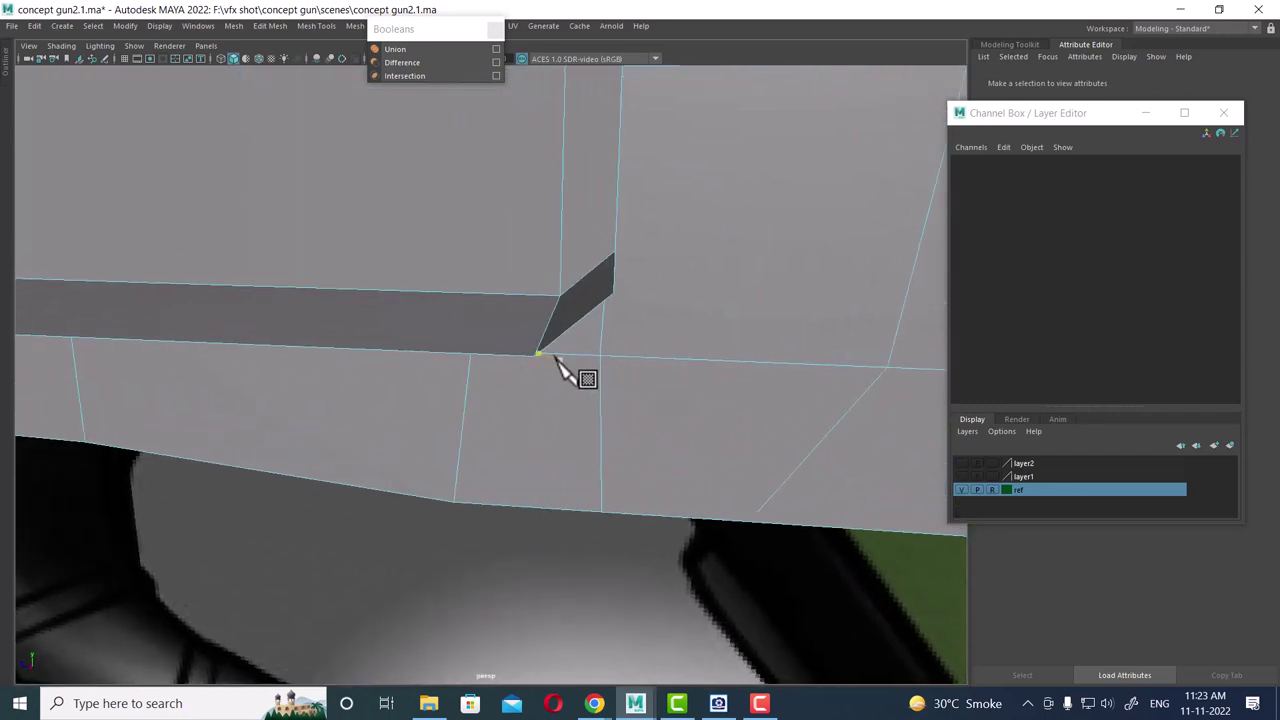
mouse_move(560, 366)
alt+mouse_down()
mouse_move(646, 394)
mouse_move(647, 414)
alt+mouse_up()
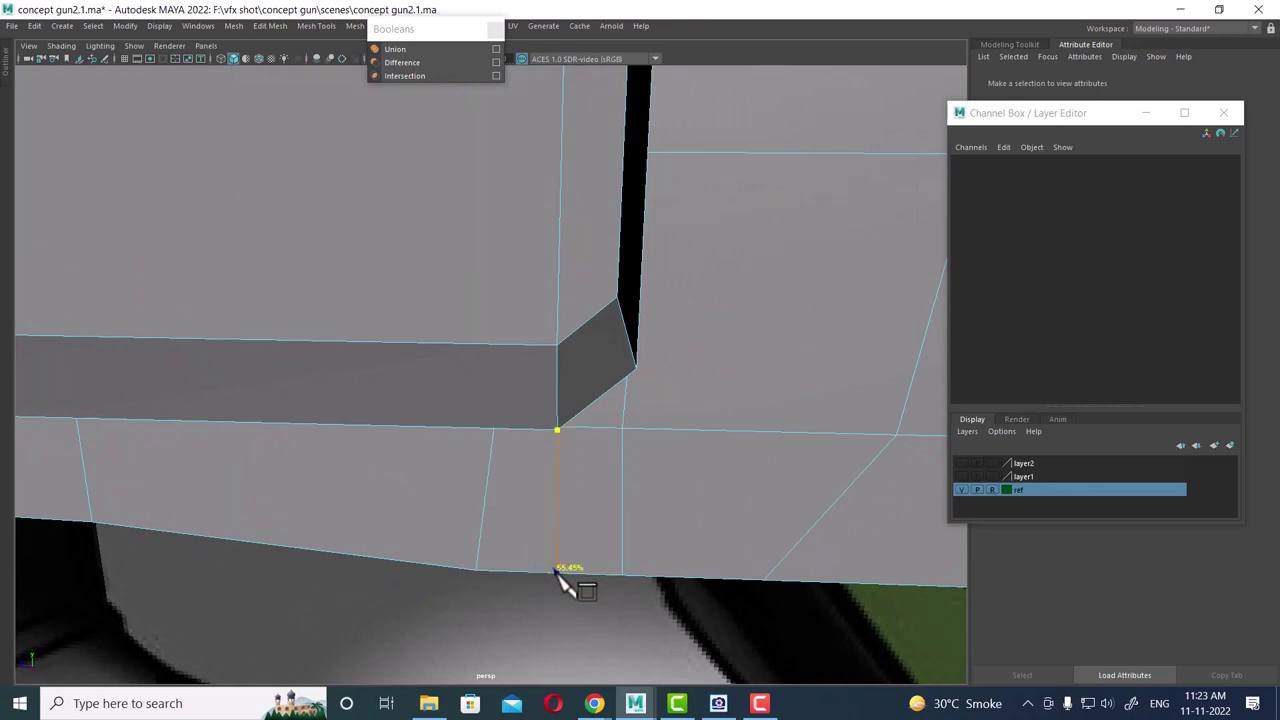
click(578, 558)
key(Return)
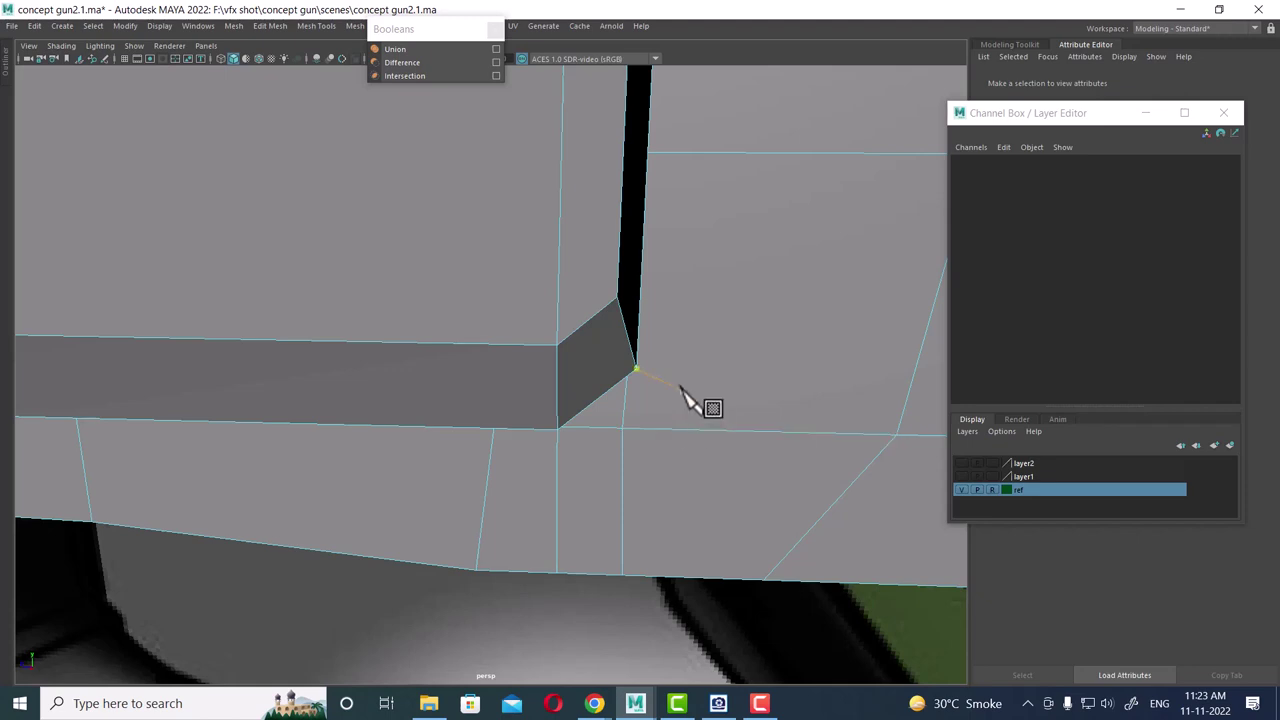
- Merge the vertex at the slot's corner into its neighbour
right_drag(692, 318, 523, 306)
alt+drag(523, 306, 625, 388)
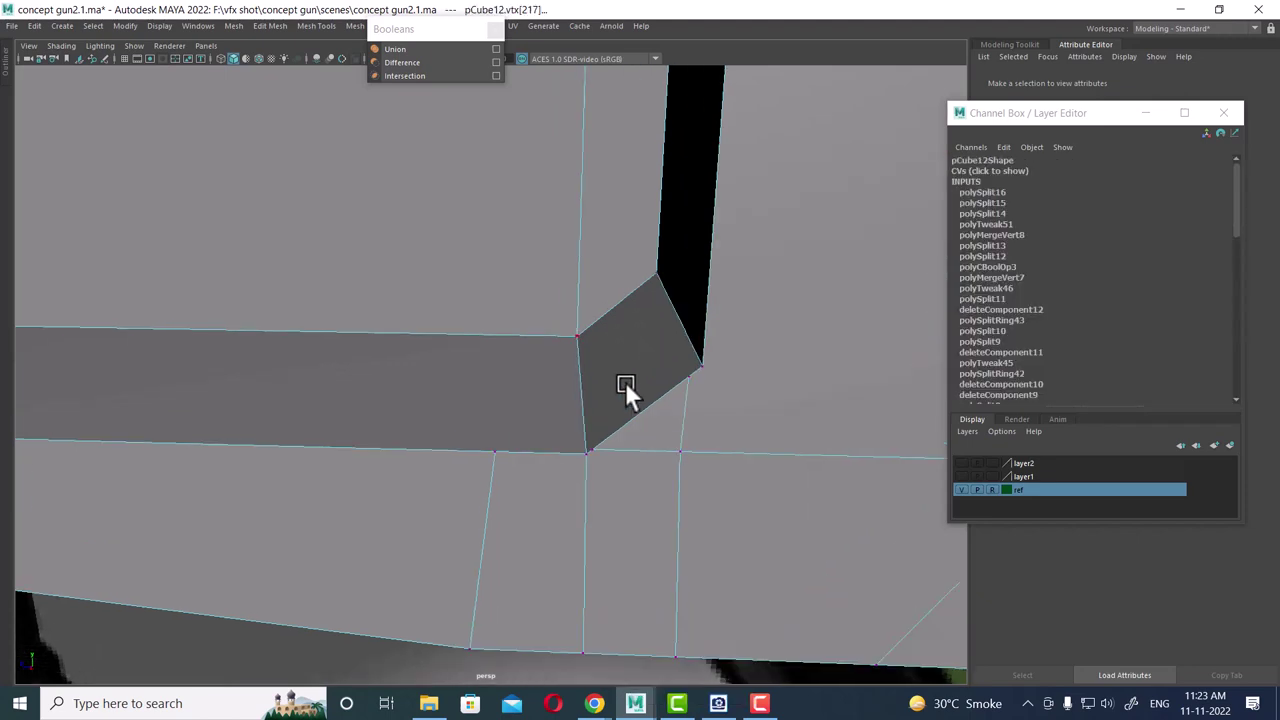
click(688, 377)
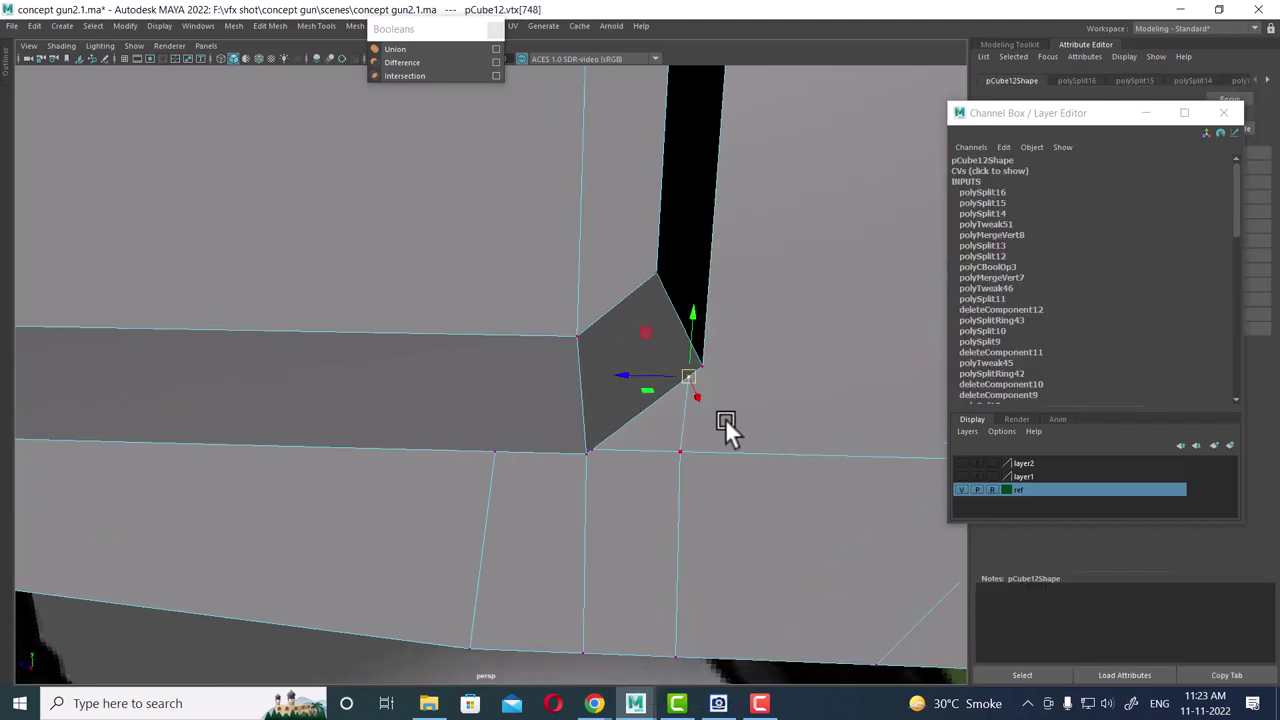
alt+drag(725, 418, 732, 418)
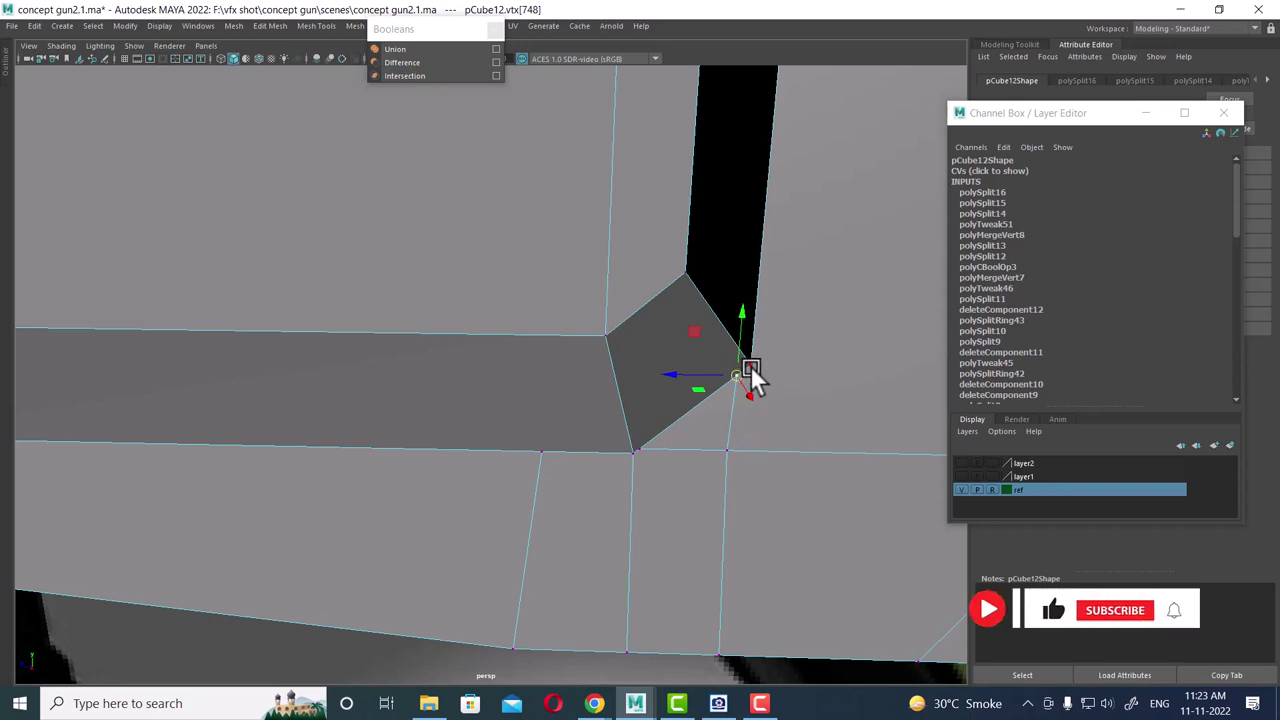
shift+right_drag(768, 381, 840, 287)
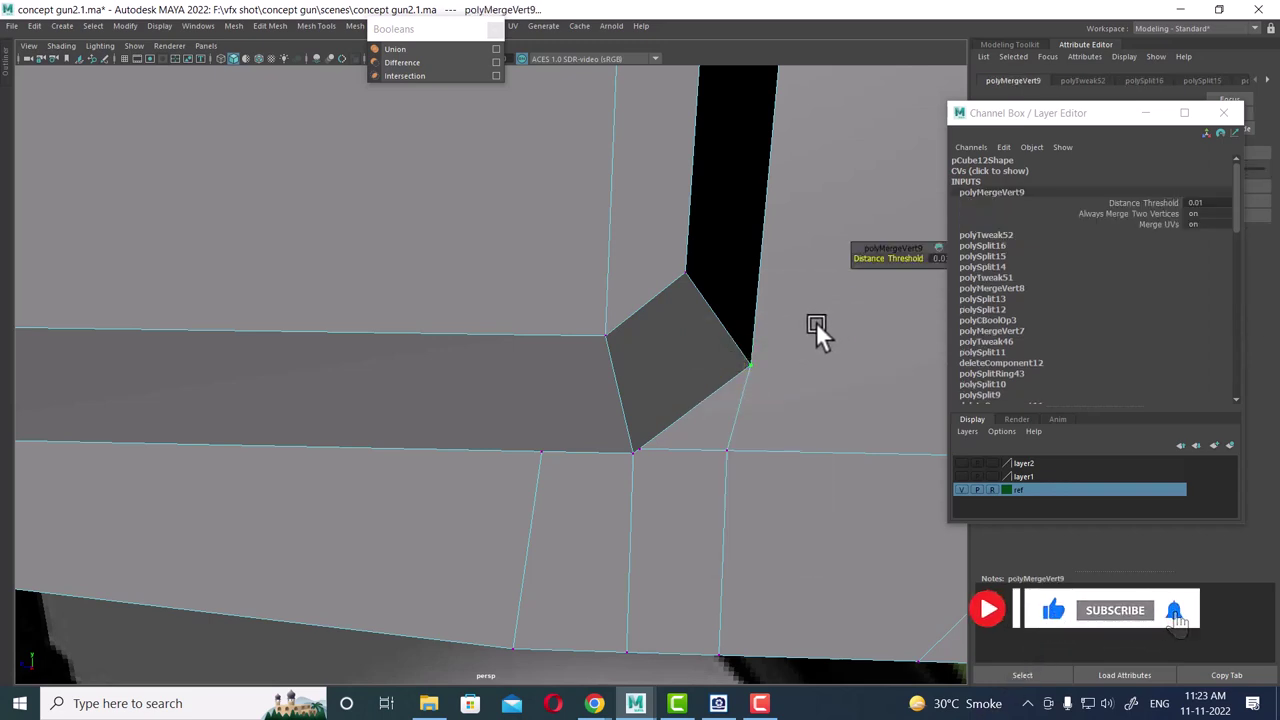
scroll(686, 445, up, 2)
scroll(680, 438, up, 2)
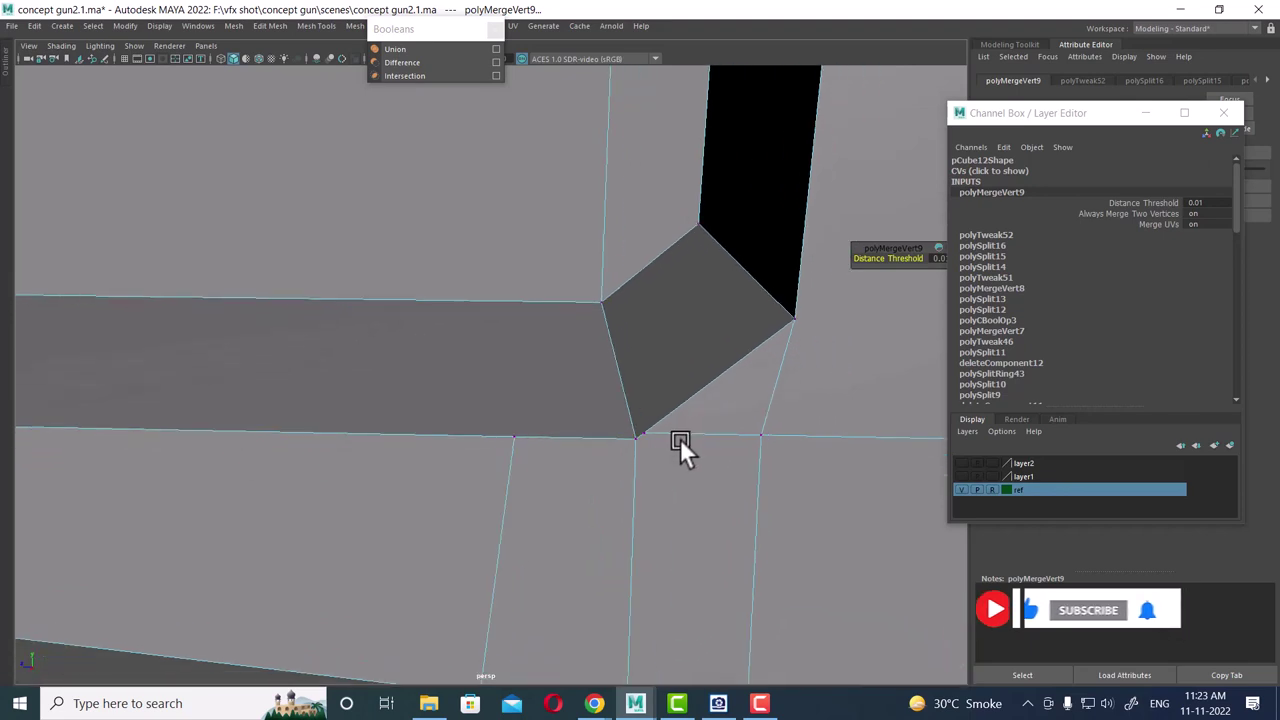
scroll(677, 470, up, 2)
- Nudge the vertex below the bevel face down-left and merge the remaining corner vertex
click(682, 449)
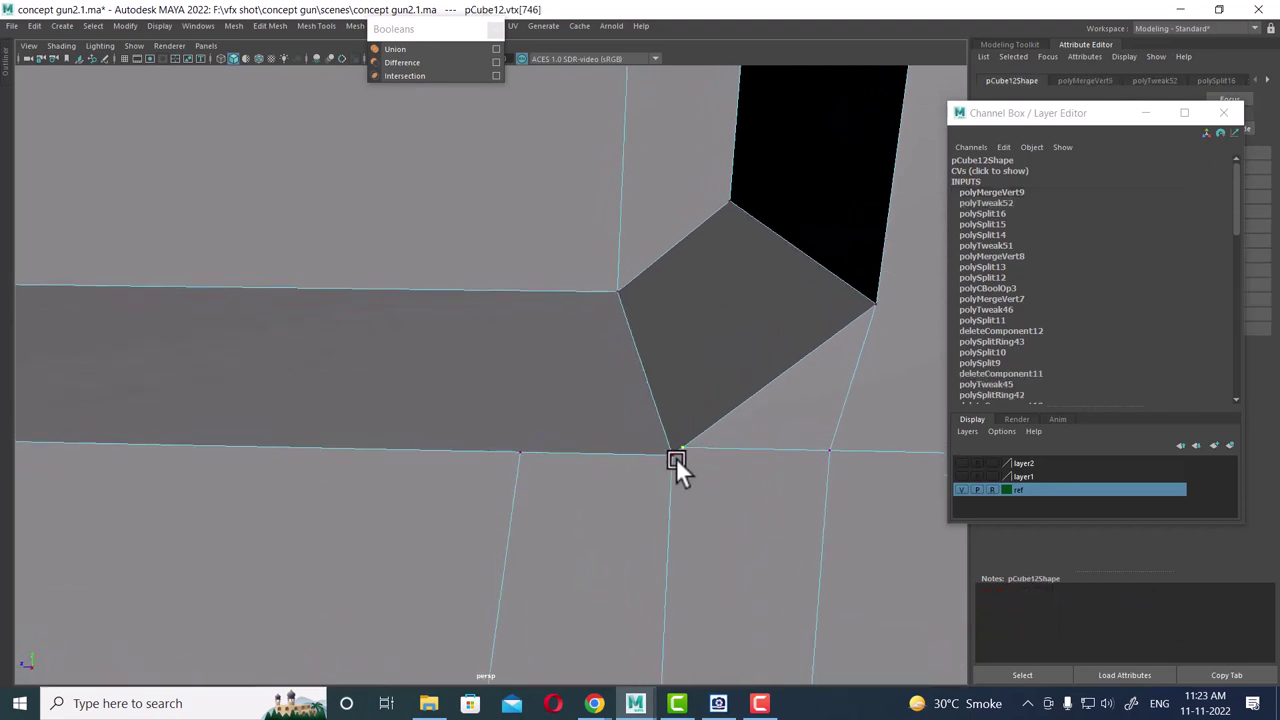
key(w)
drag(672, 457, 670, 477)
key(4)
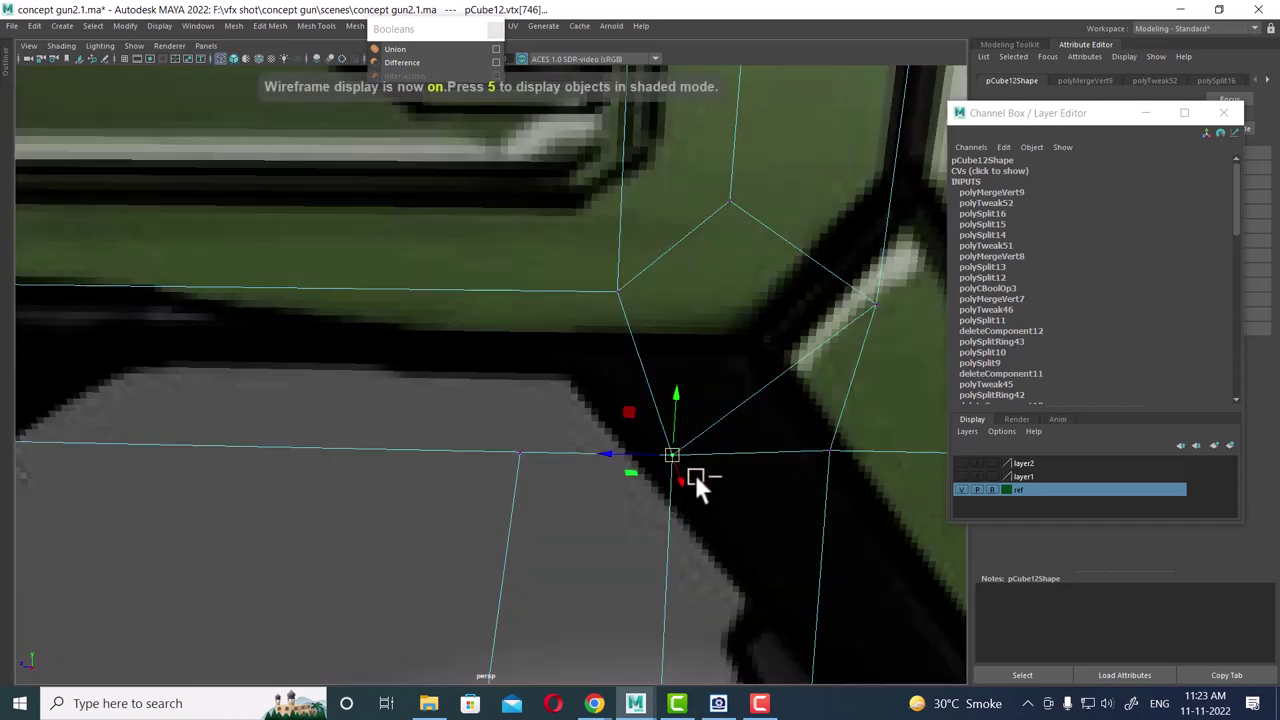
shift+right_drag(694, 378, 698, 345)
key(5)
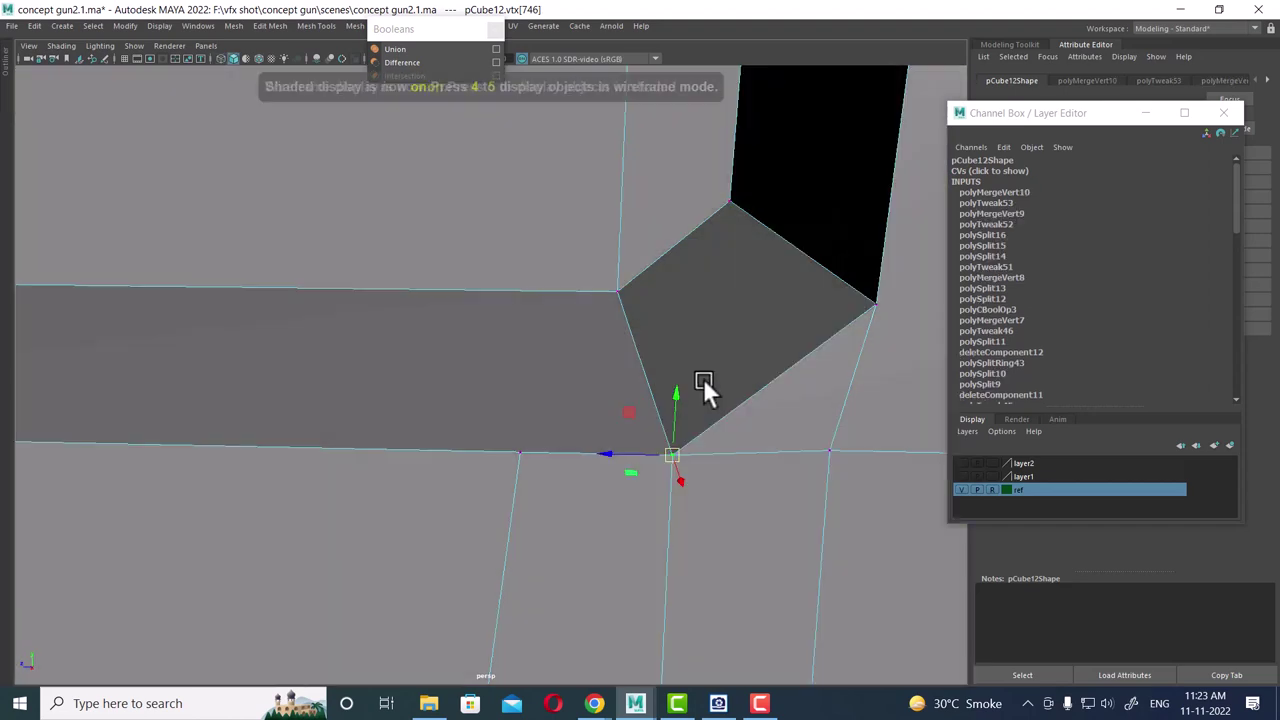
- Orbit out to review the whole recessed slot against the reference rifle image
mouse_move(706, 389)
alt+mouse_down()
mouse_move(683, 409)
mouse_move(486, 471)
mouse_move(614, 348)
mouse_move(586, 471)
mouse_move(623, 414)
mouse_move(654, 397)
mouse_move(595, 382)
mouse_move(574, 406)
mouse_move(603, 409)
mouse_move(511, 304)
mouse_move(586, 471)
mouse_move(566, 371)
mouse_move(523, 366)
mouse_move(606, 400)
mouse_move(537, 443)
mouse_move(651, 354)
mouse_move(620, 320)
mouse_move(666, 349)
mouse_move(654, 366)
mouse_move(643, 347)
mouse_move(698, 334)
alt+mouse_up()
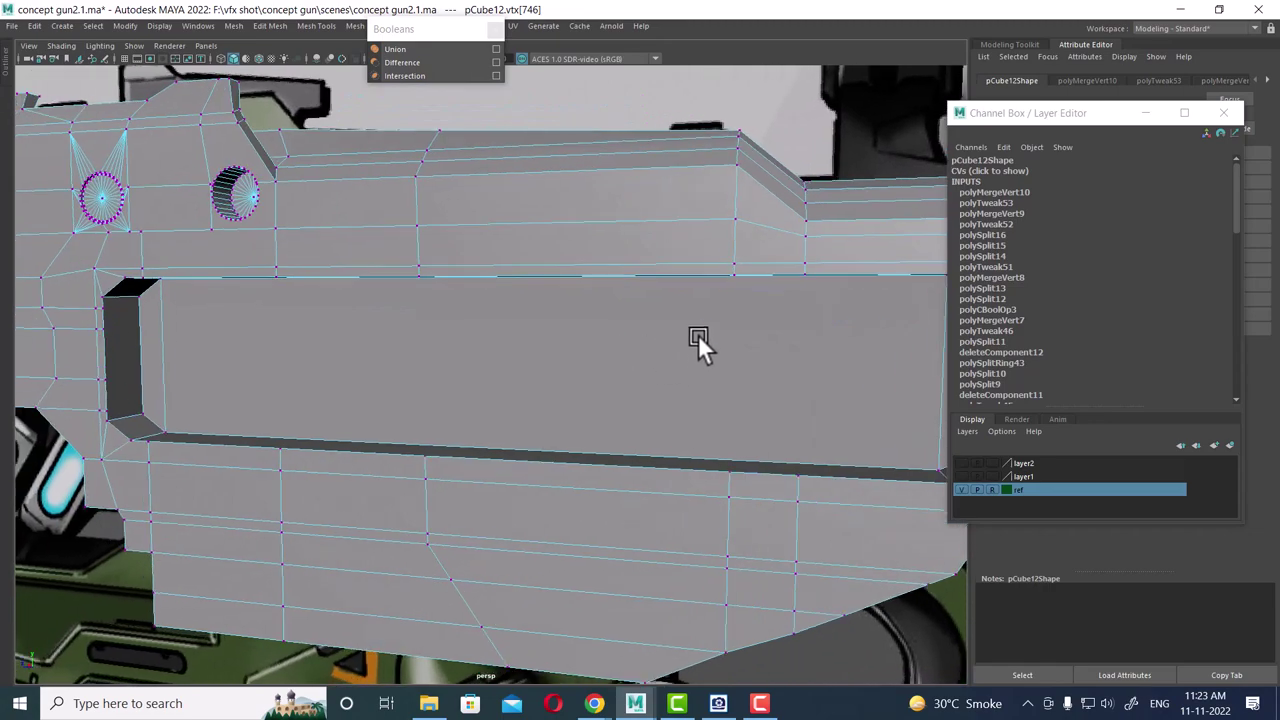
mouse_move(425, 383)
alt+mouse_down()
mouse_move(586, 405)
mouse_move(682, 365)
mouse_move(565, 335)
mouse_move(531, 396)
mouse_move(470, 410)
mouse_move(304, 296)
mouse_move(400, 277)
mouse_move(463, 243)
mouse_move(486, 209)
mouse_move(448, 279)
mouse_move(482, 301)
mouse_move(490, 329)
mouse_move(352, 343)
alt+mouse_up()
click(718, 703)
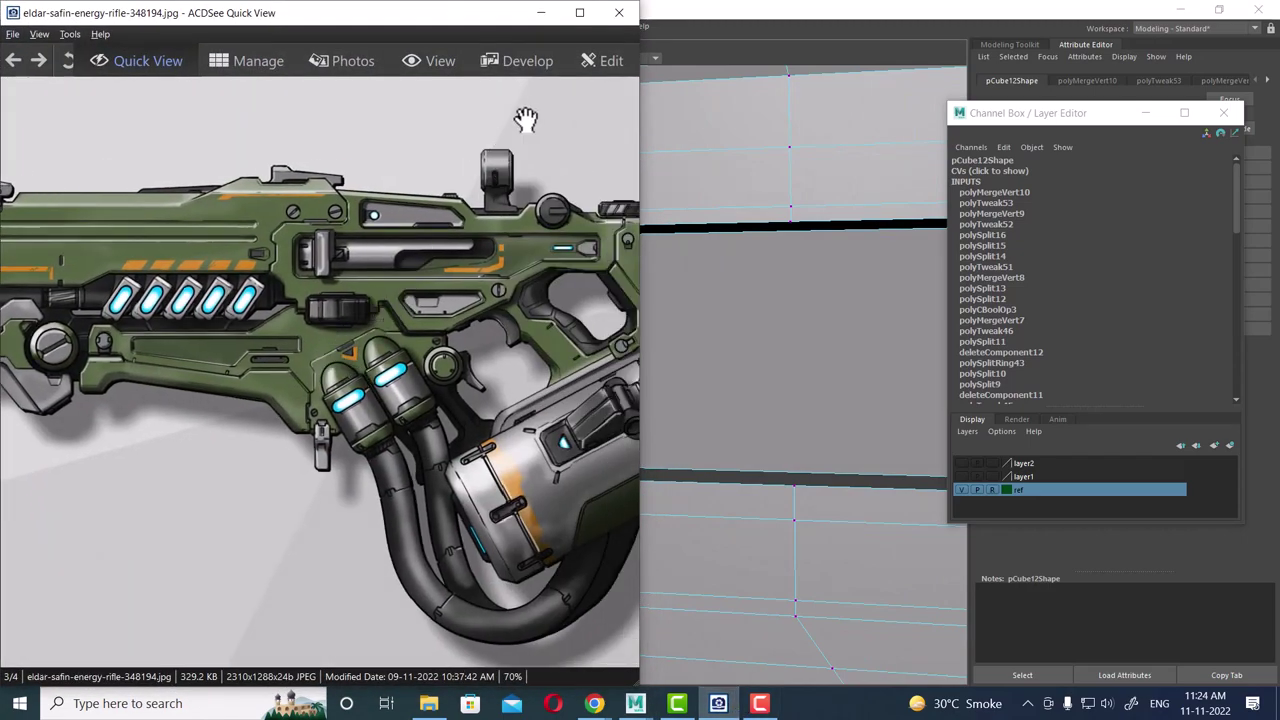
click(545, 13)
- Switch to the side orthographic view in wireframe, zoom in on the slot, and deselect the body
alt+drag(671, 286, 600, 314)
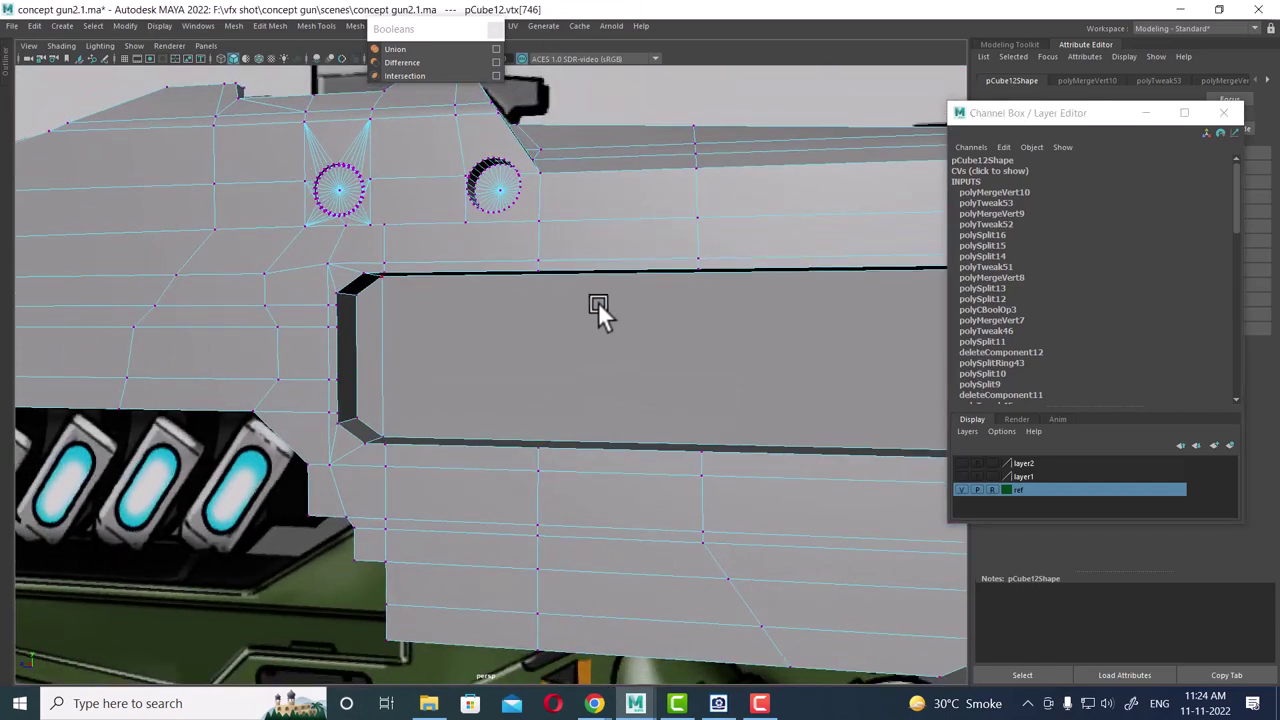
key(space)
click(686, 305)
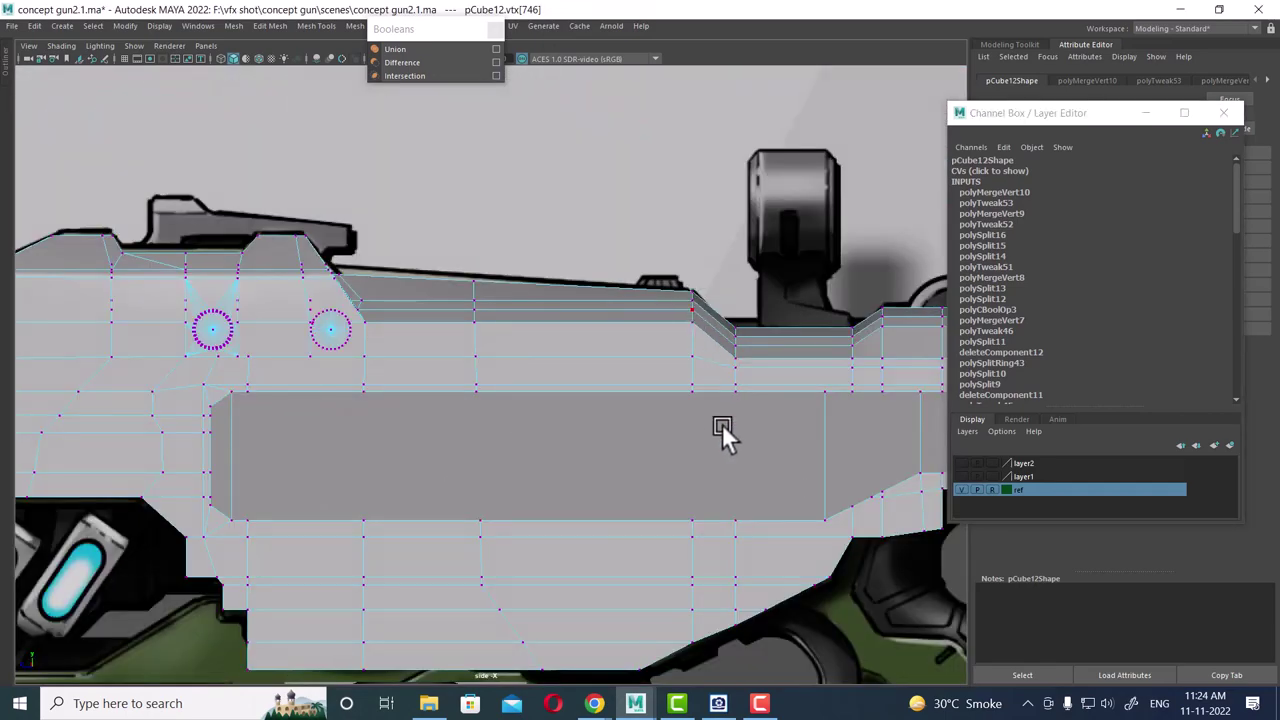
key(5)
key(4)
scroll(630, 430, up, 2)
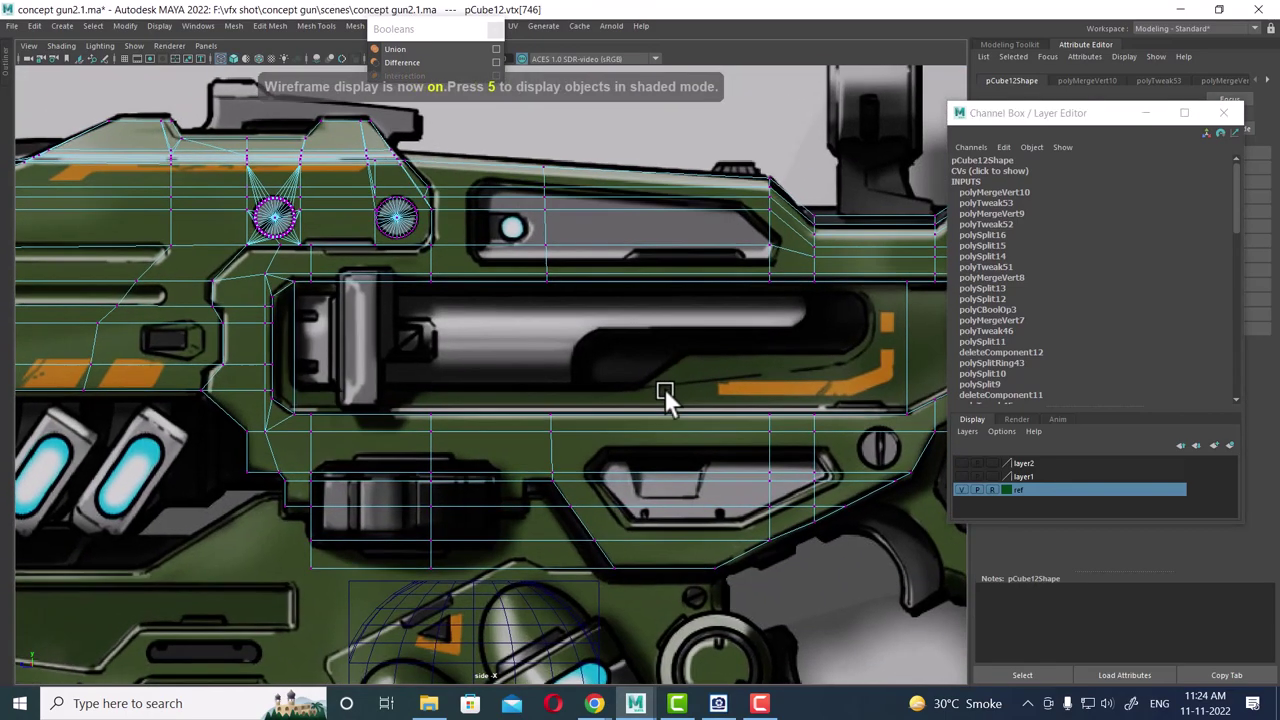
scroll(664, 388, up, 2)
mouse_move(634, 290)
right_down()
mouse_move(705, 256)
mouse_move(702, 268)
right_up()
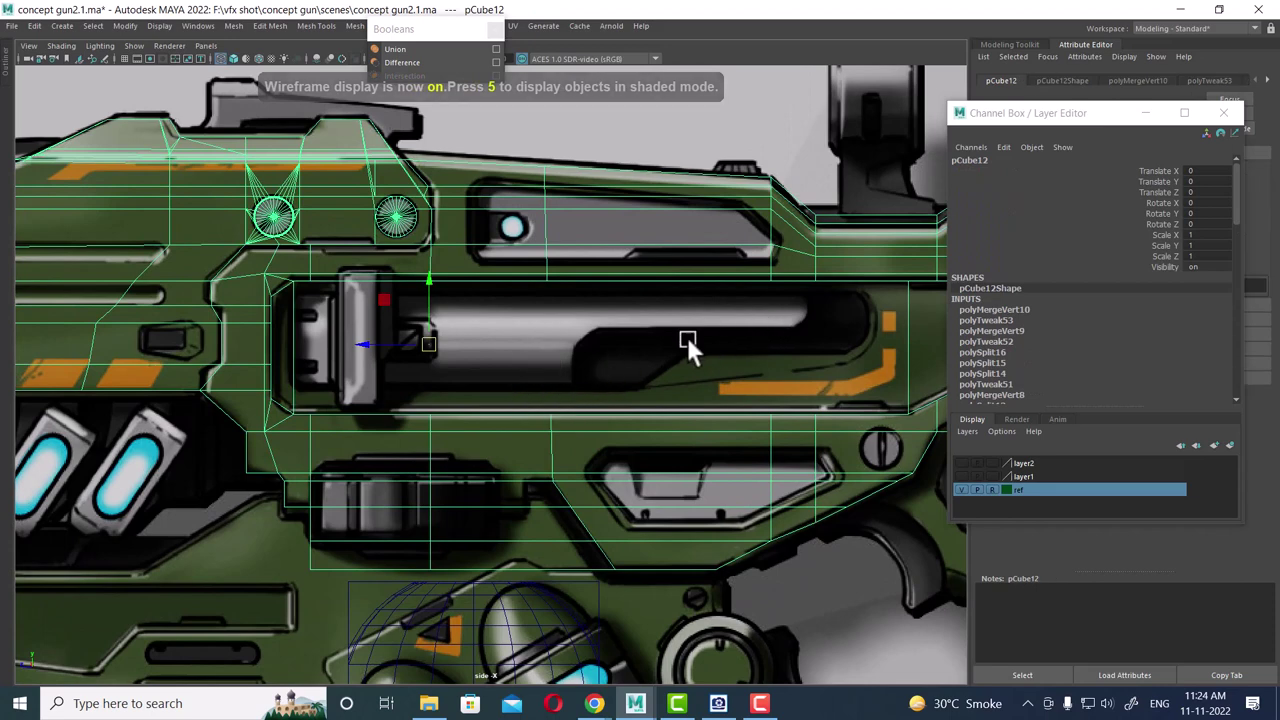
click(542, 376)
- Create a new cylinder and raise it over the slot barrel
shift+right_click(592, 320)
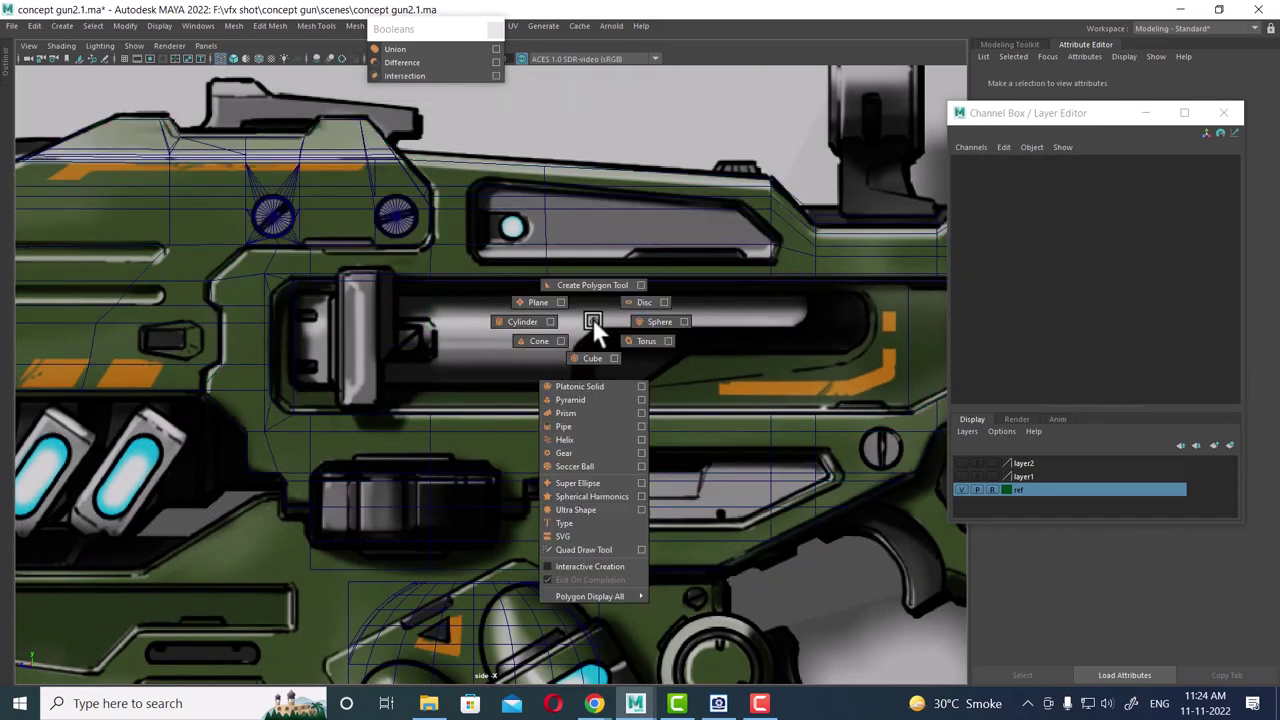
click(492, 322)
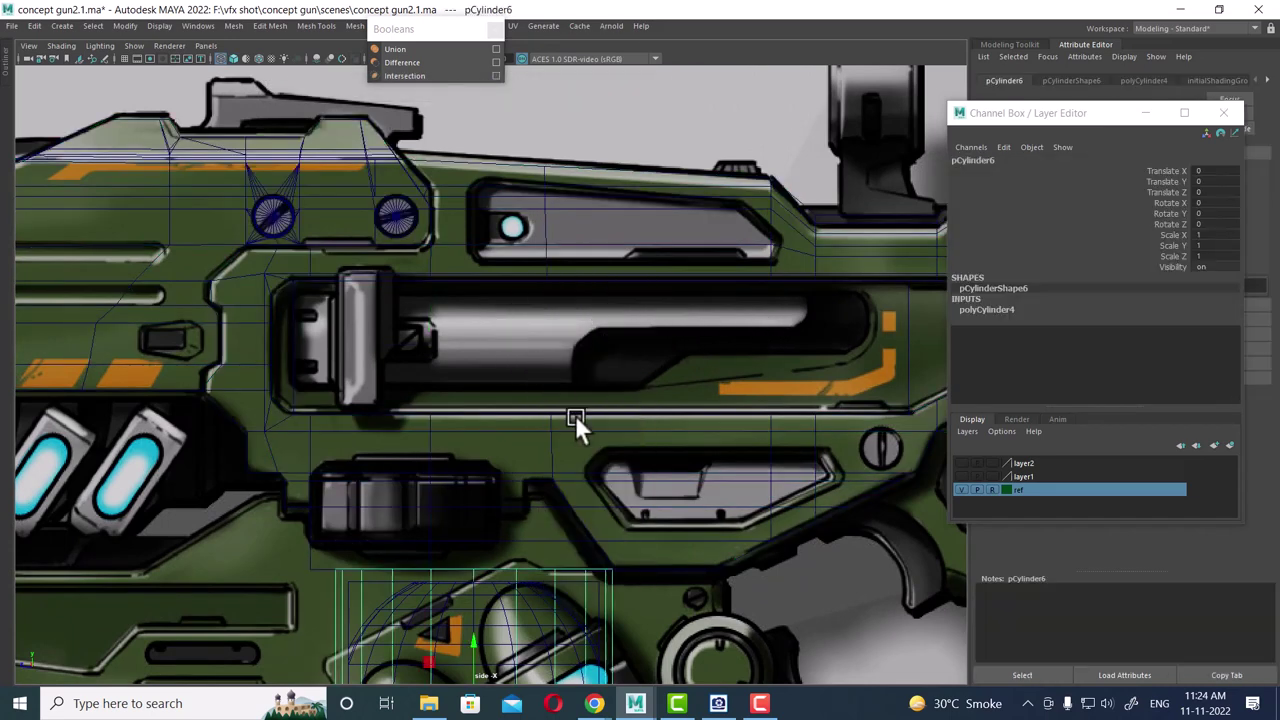
alt+middle_drag(535, 535, 530, 397)
drag(492, 545, 515, 231)
alt+middle_drag(511, 231, 511, 462)
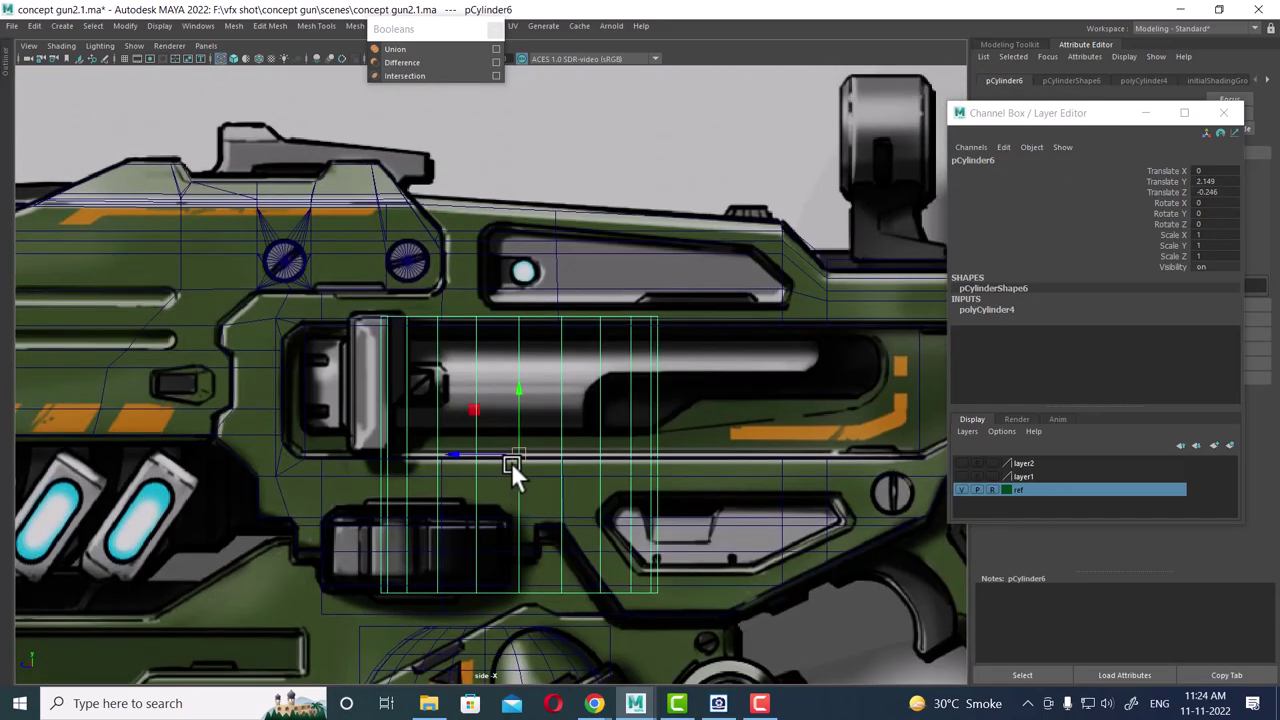
drag(518, 452, 506, 384)
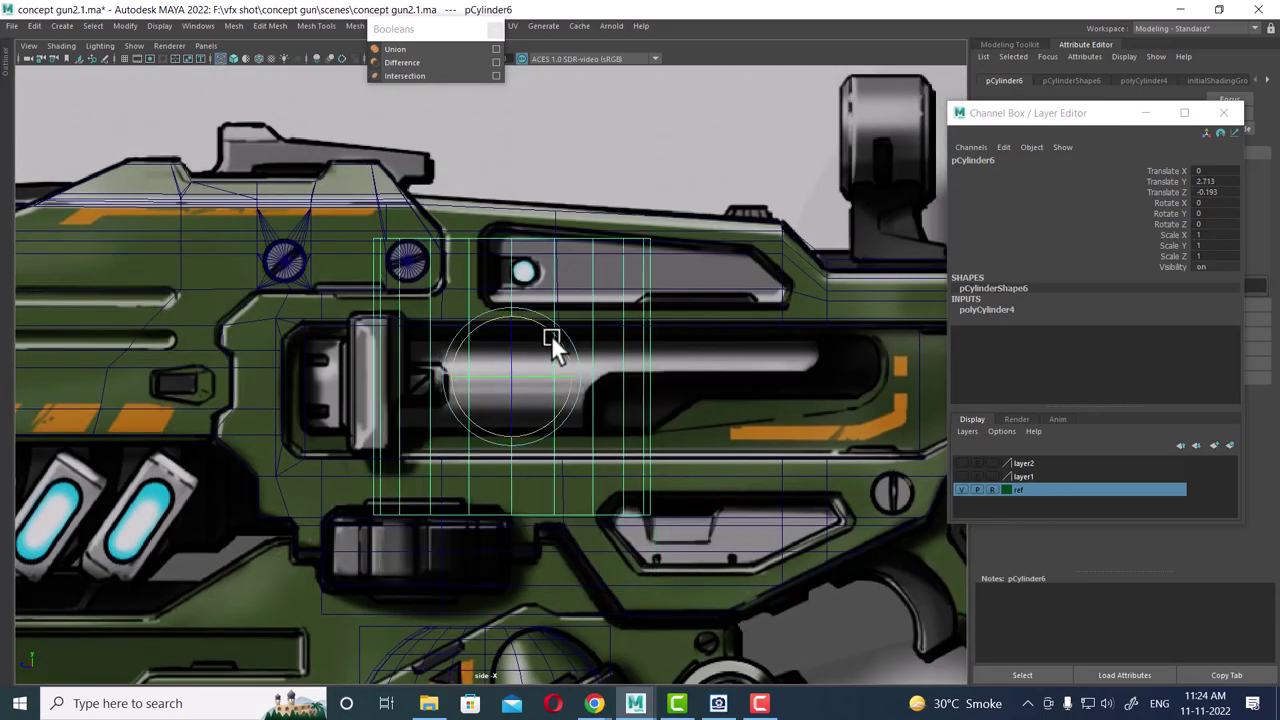
- Rotate the cylinder 90° on X and shrink its radius
drag(551, 336, 604, 416)
double_click(1212, 203)
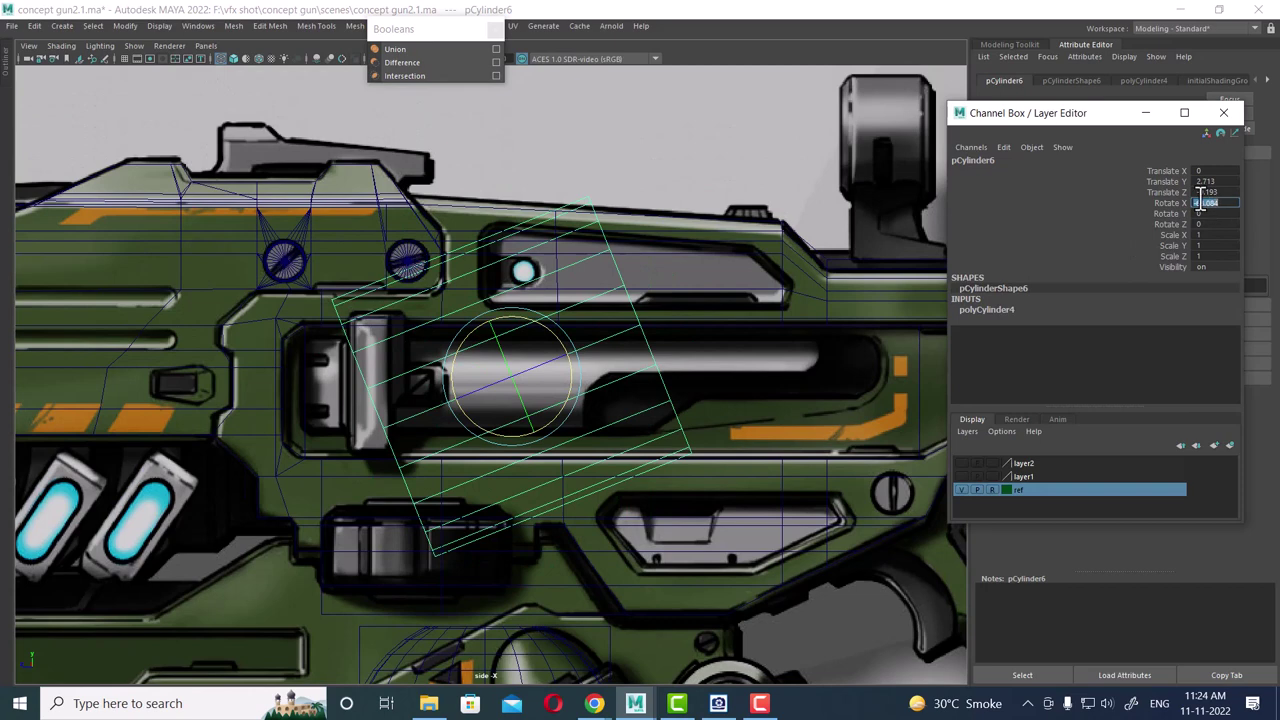
text(0)
key(Return)
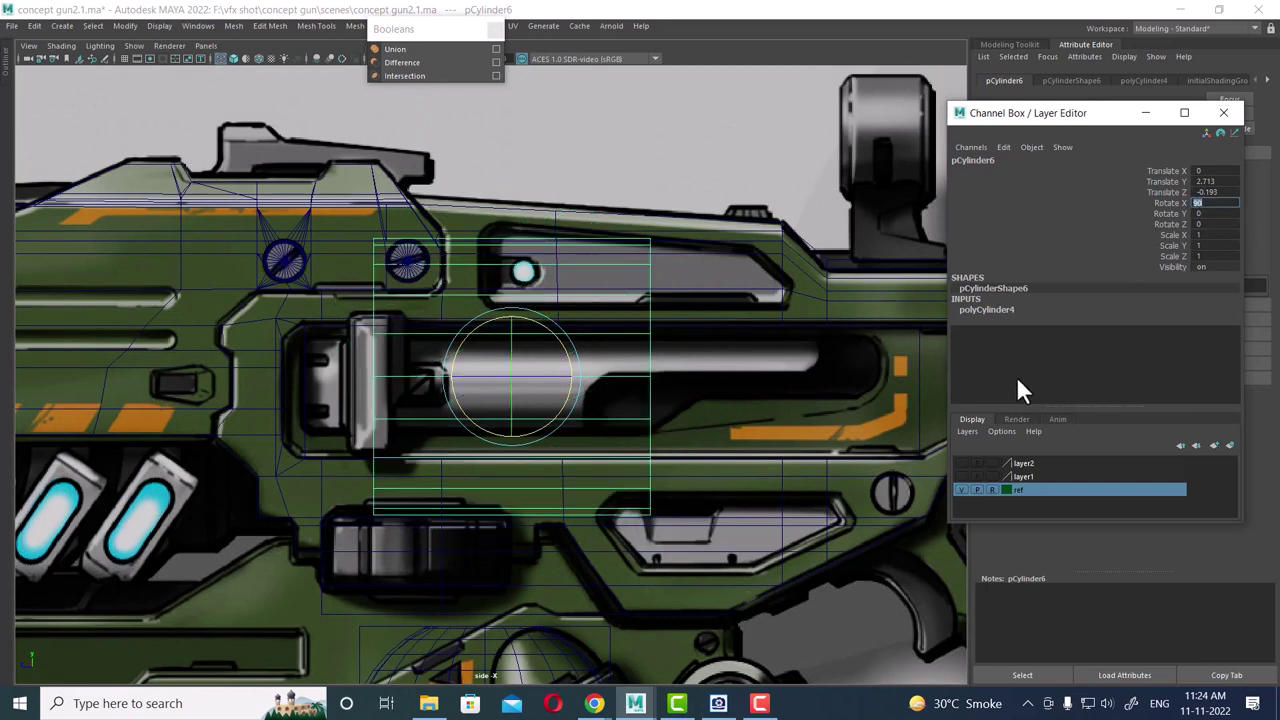
click(991, 308)
click(1170, 320)
middle_drag(881, 368, 803, 389)
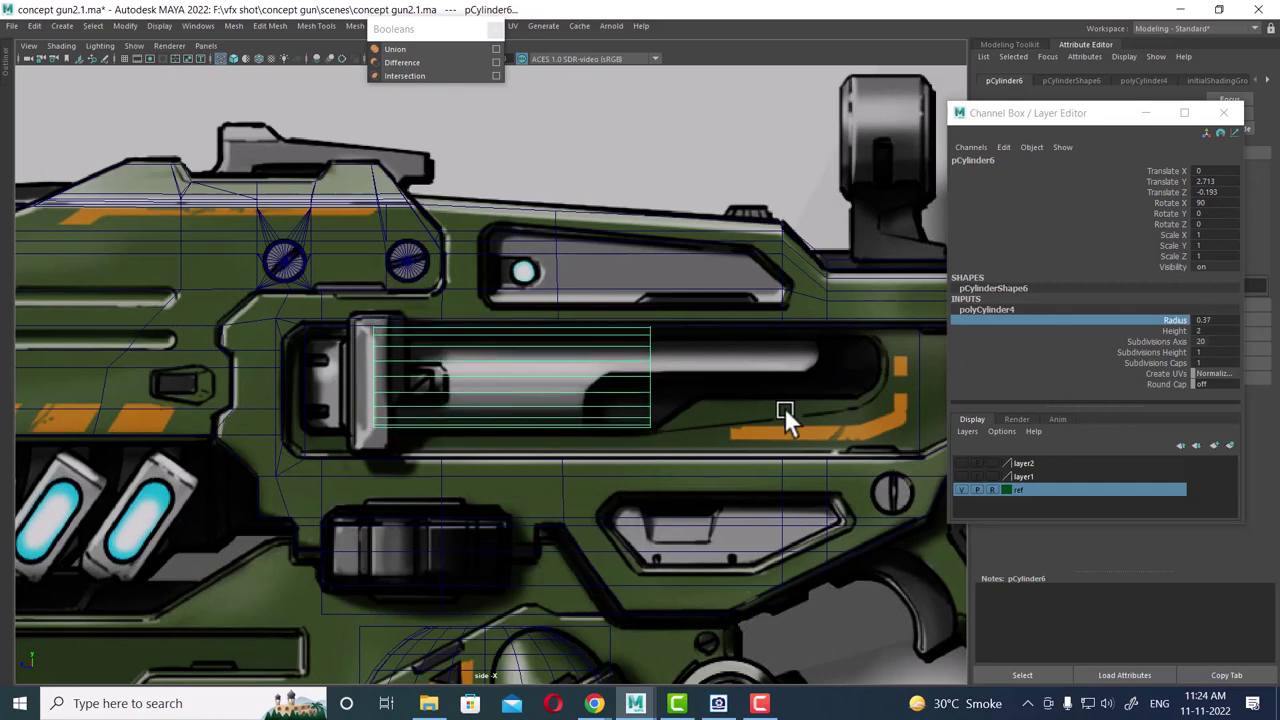
- Set the cylinder radius to 0.29, position it in the slot, and split into two panes
key(w)
middle_drag(440, 378, 518, 392)
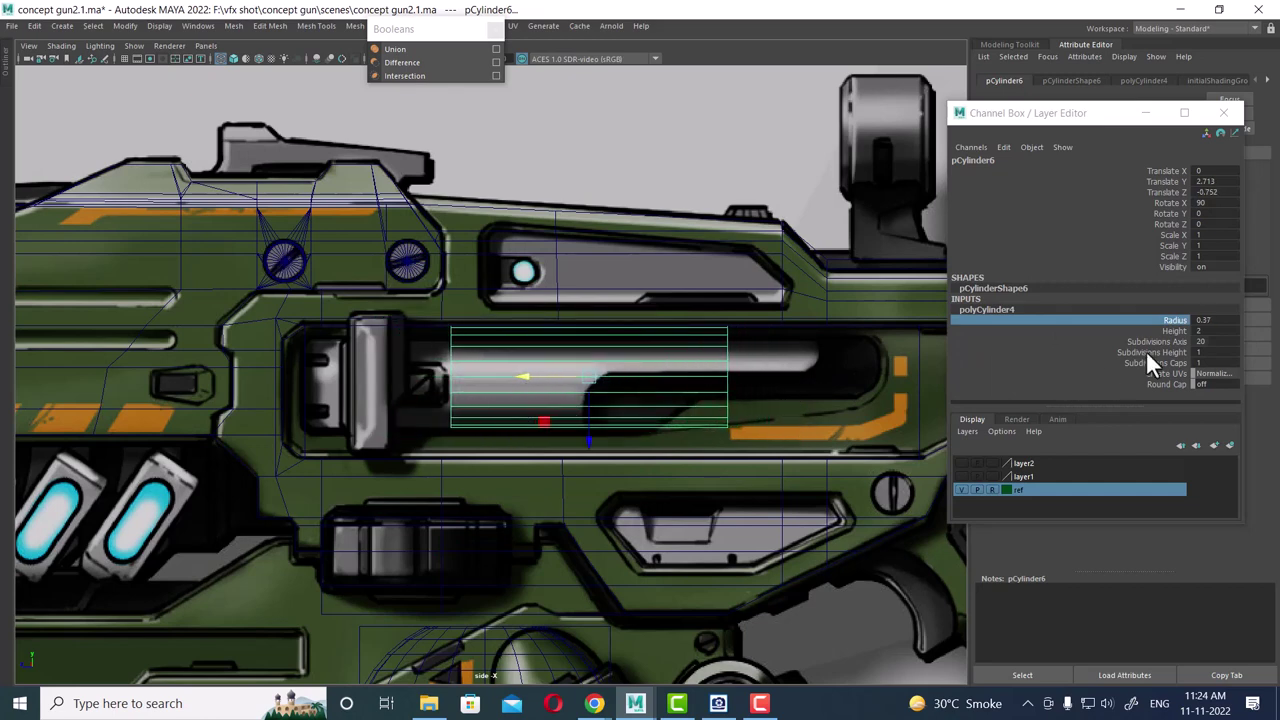
middle_drag(708, 370, 704, 371)
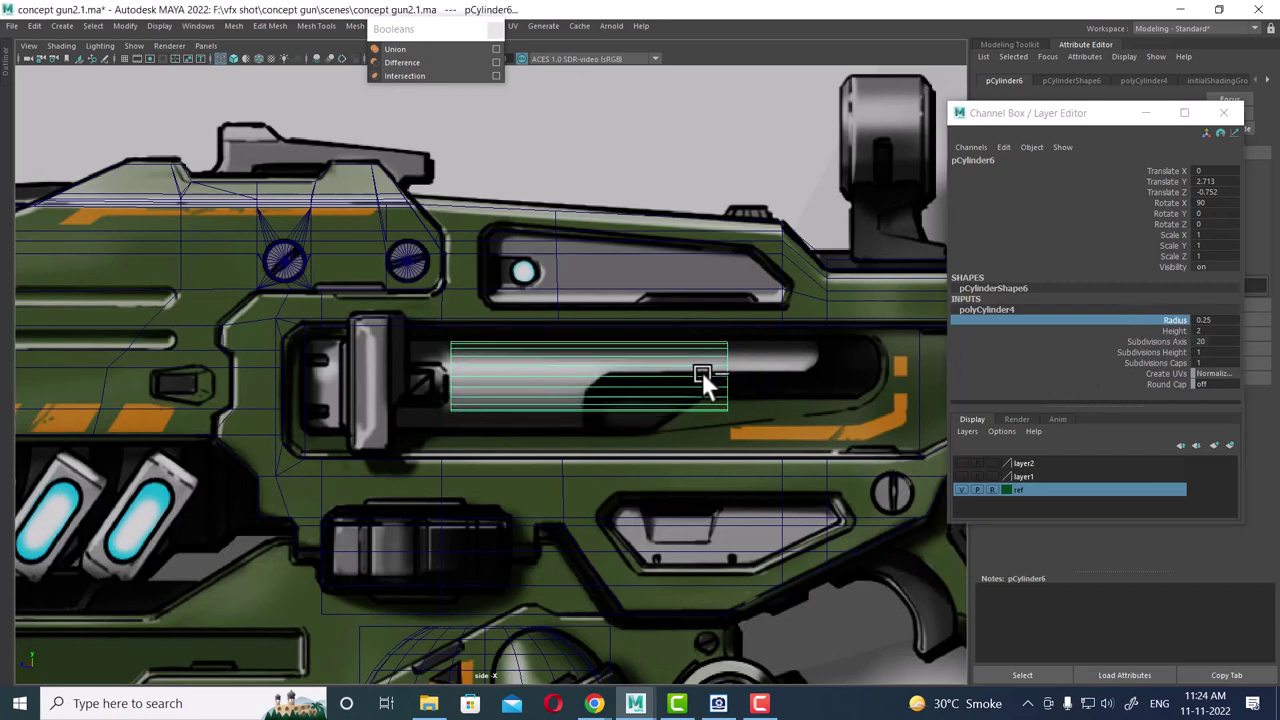
key(w)
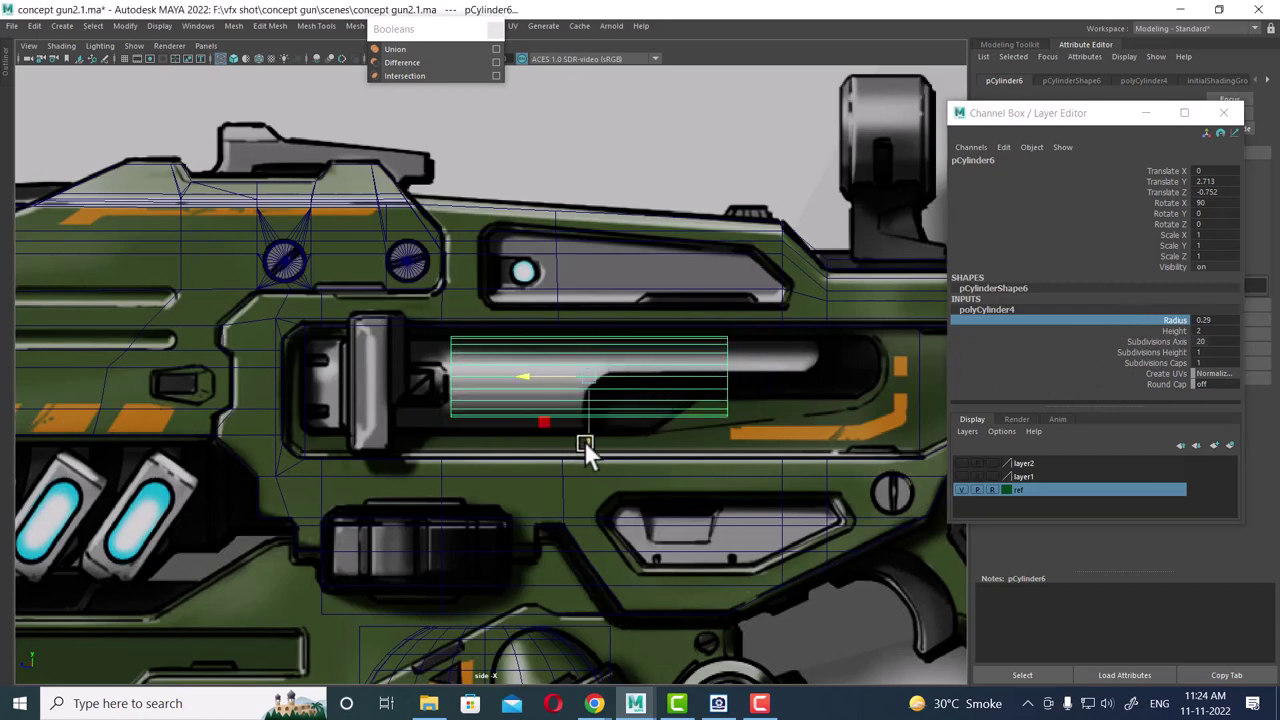
drag(584, 441, 584, 446)
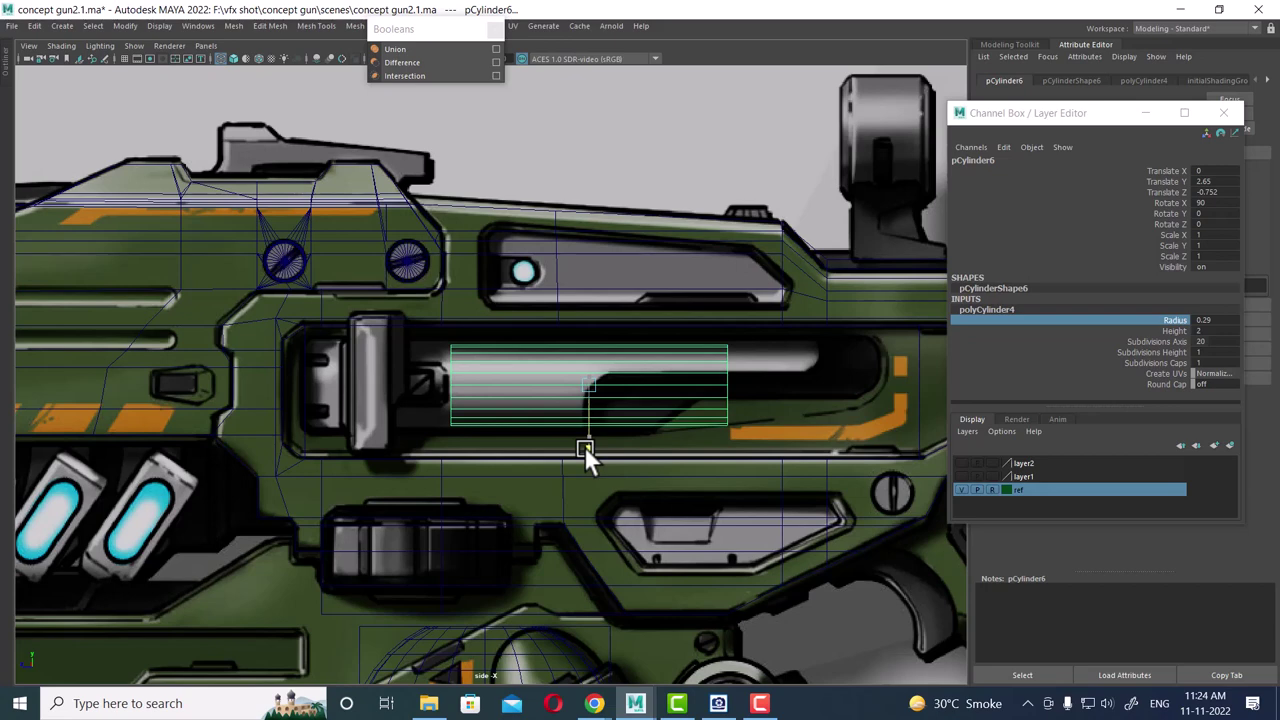
drag(530, 388, 488, 384)
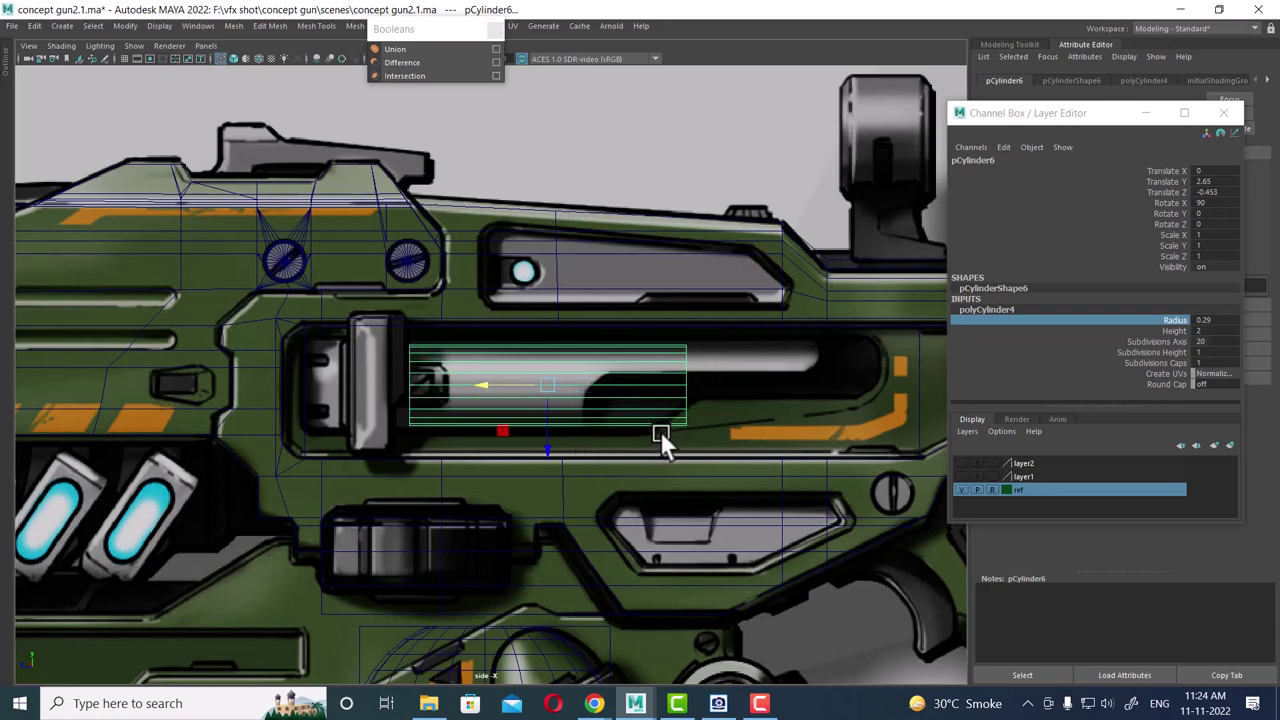
key(space)
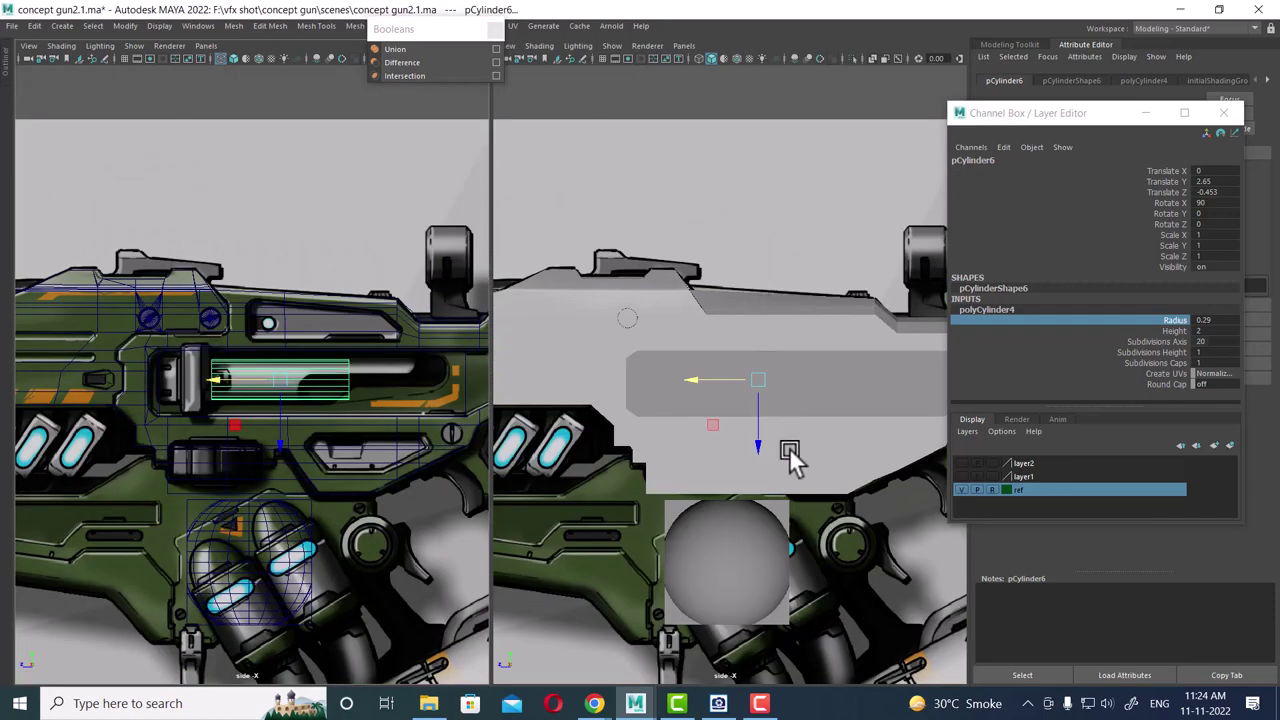
- Switch the left pane to perspective and slide pCylinder6 to Translate X 0.466
alt+drag(789, 447, 724, 449)
alt+right_drag(405, 485, 348, 485)
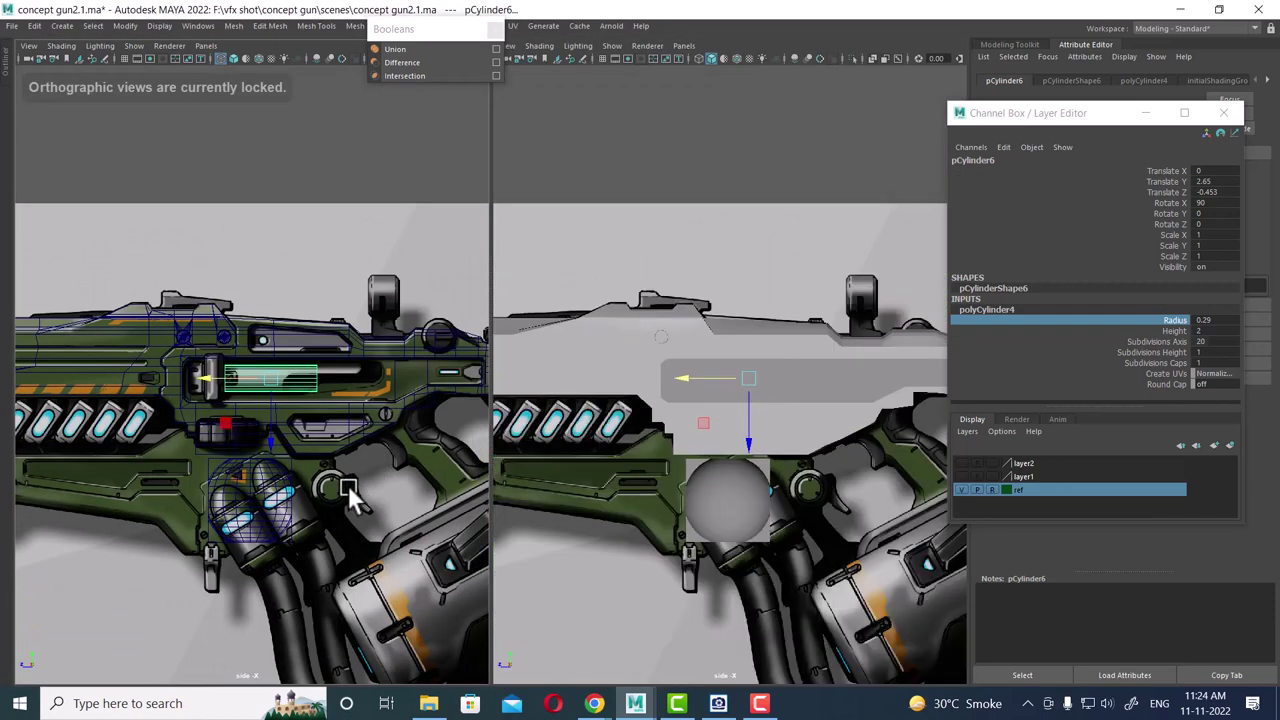
drag(340, 500, 354, 314)
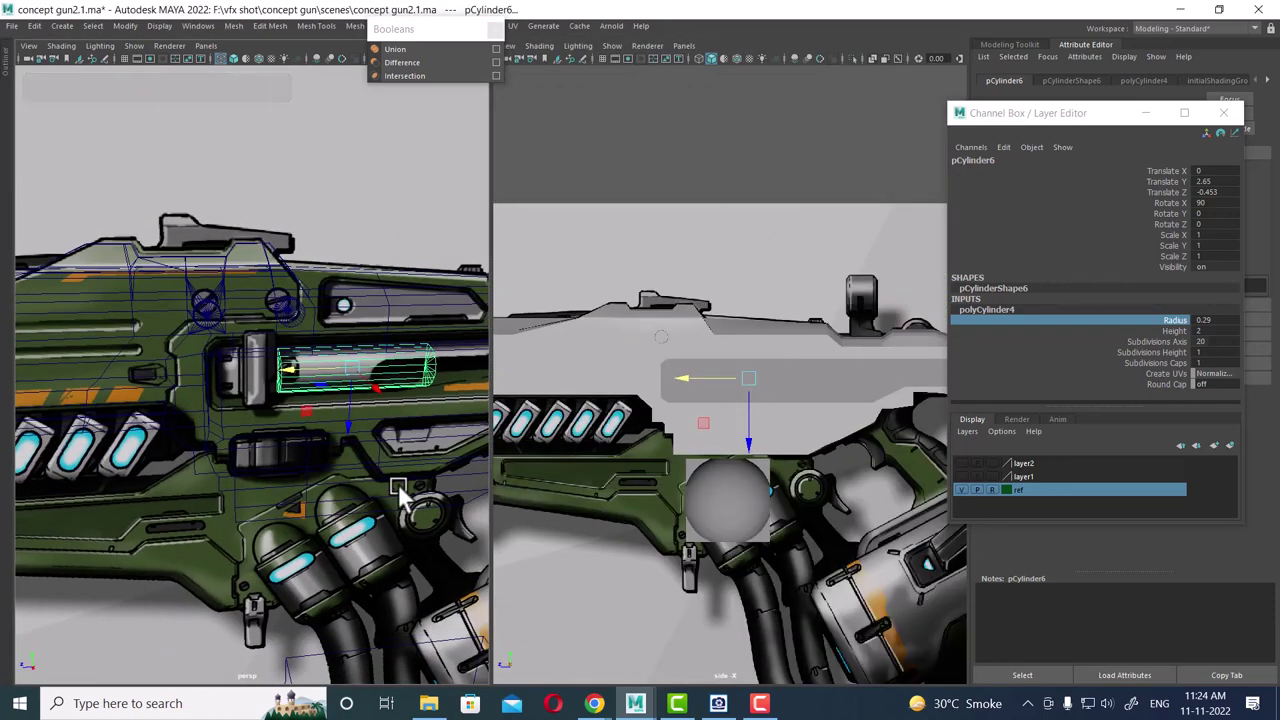
key(5)
mouse_move(286, 422)
alt+mouse_down()
mouse_move(351, 443)
mouse_move(391, 386)
mouse_move(436, 385)
mouse_move(276, 403)
alt+mouse_up()
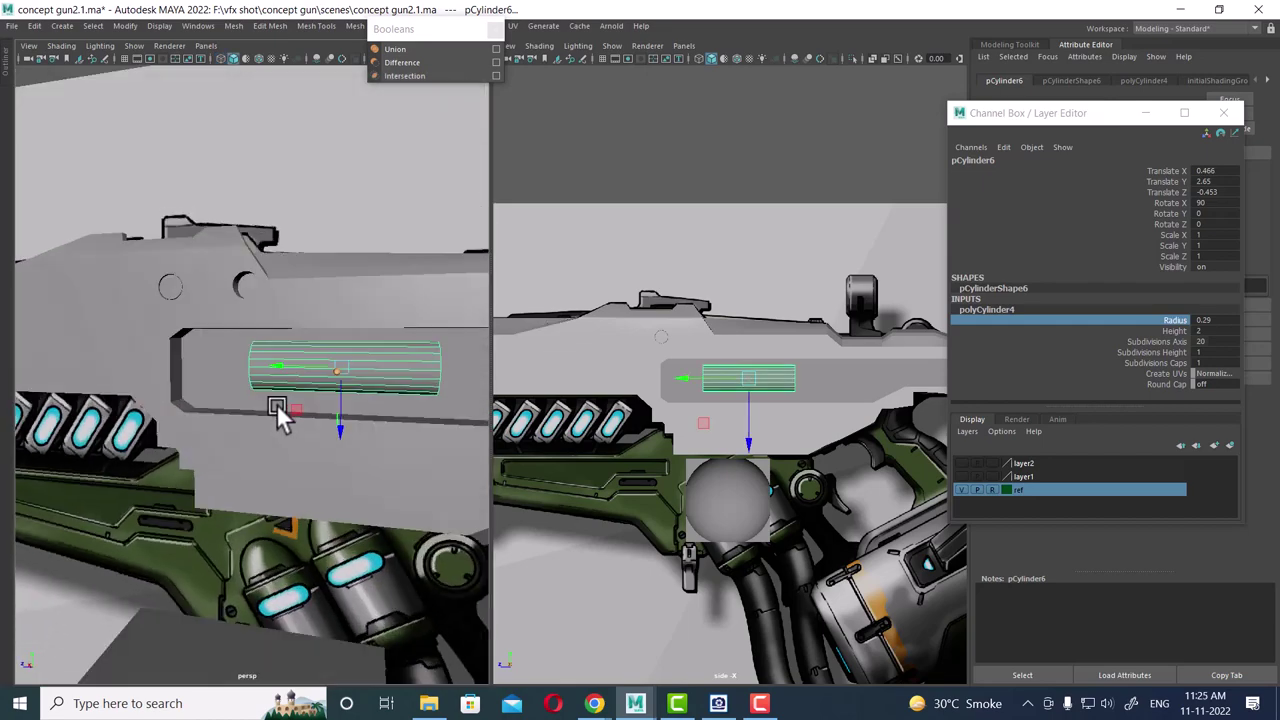
- Open the rifle reference JPG in ACDSee and move it off the model view
click(718, 703)
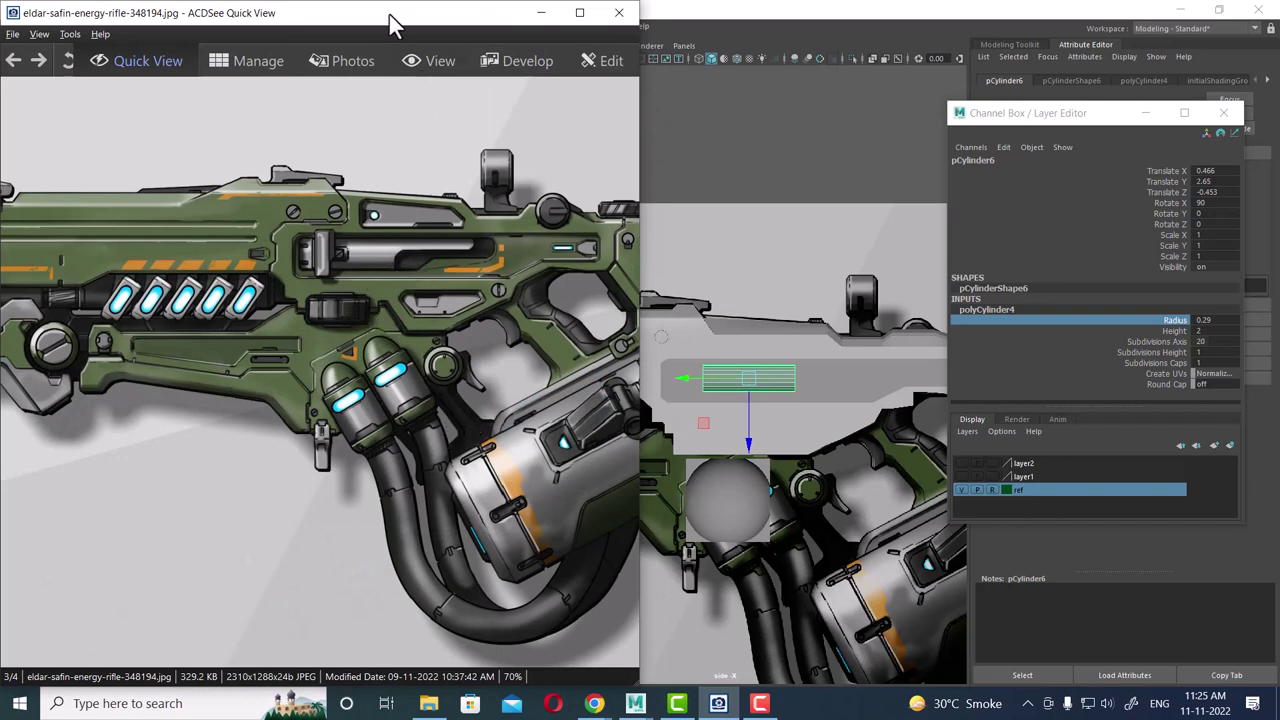
drag(389, 14, 921, 131)
mouse_move(244, 394)
alt+mouse_down()
mouse_move(190, 369)
mouse_move(211, 386)
alt+mouse_up()
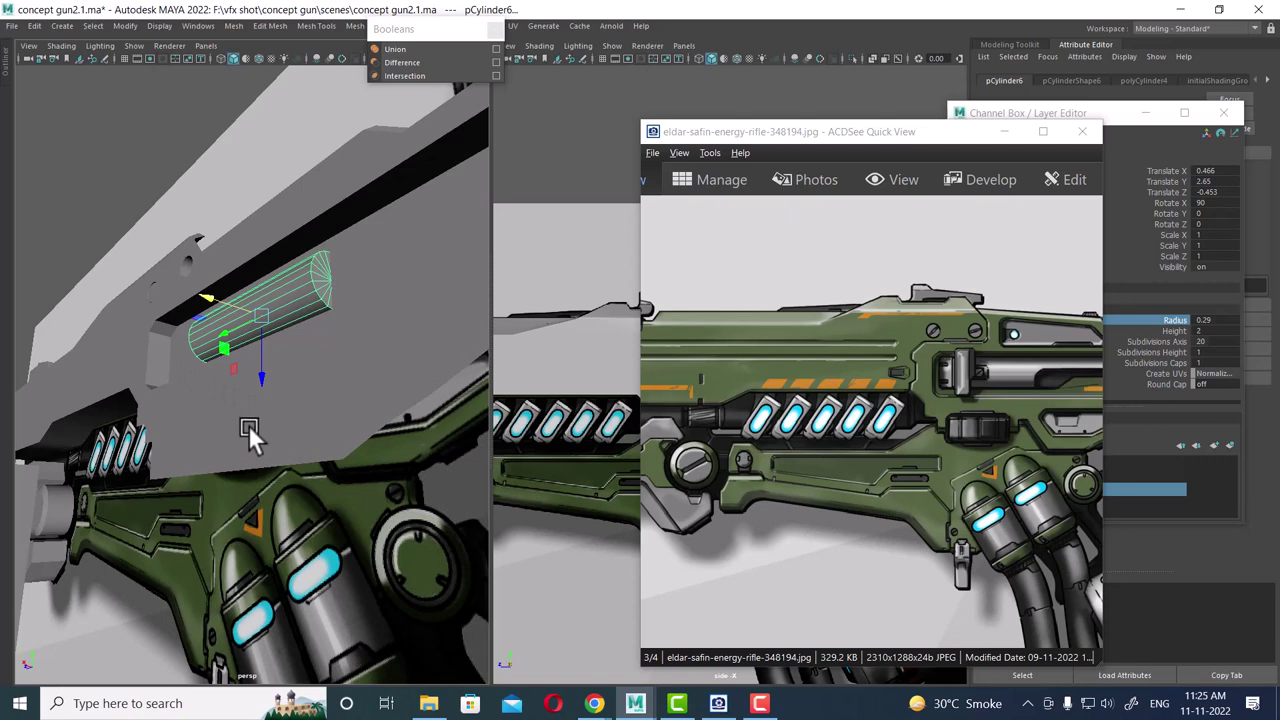
mouse_move(248, 425)
alt+mouse_down()
mouse_move(150, 337)
mouse_move(415, 425)
alt+mouse_up()
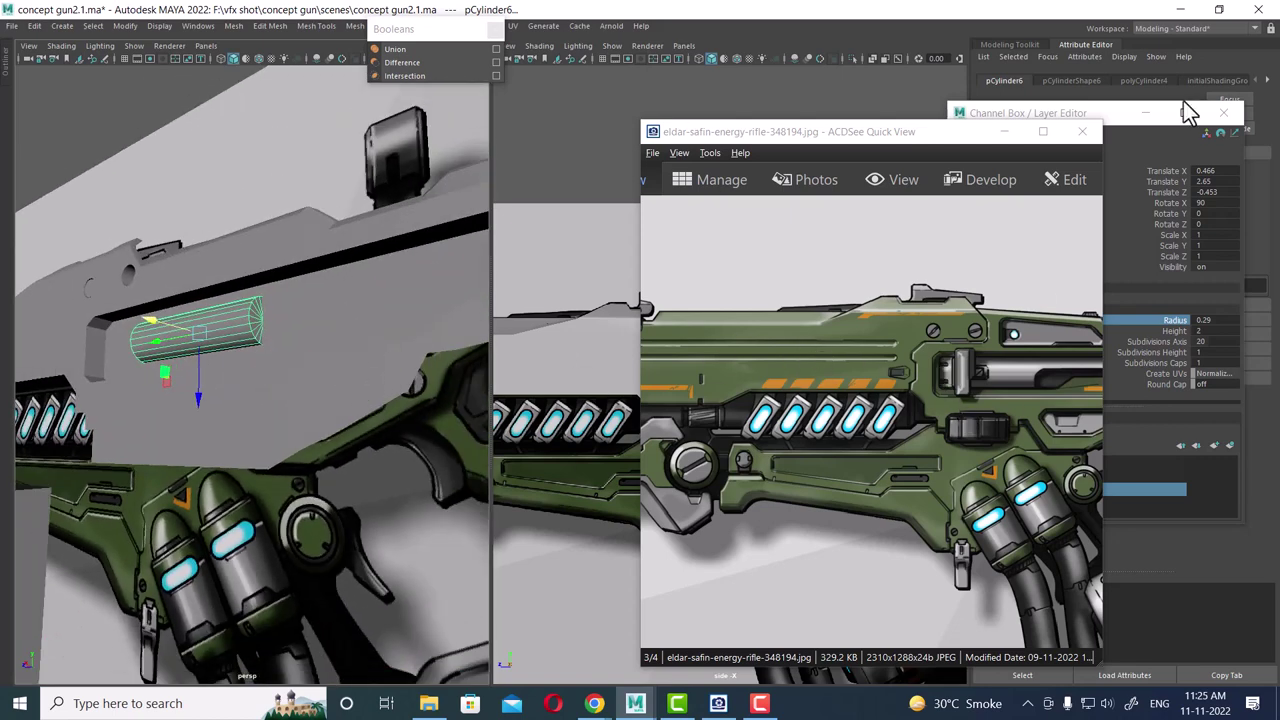
- Minimize the reference, isolate pCube12, and maximize the perspective panel
click(1005, 131)
click(378, 330)
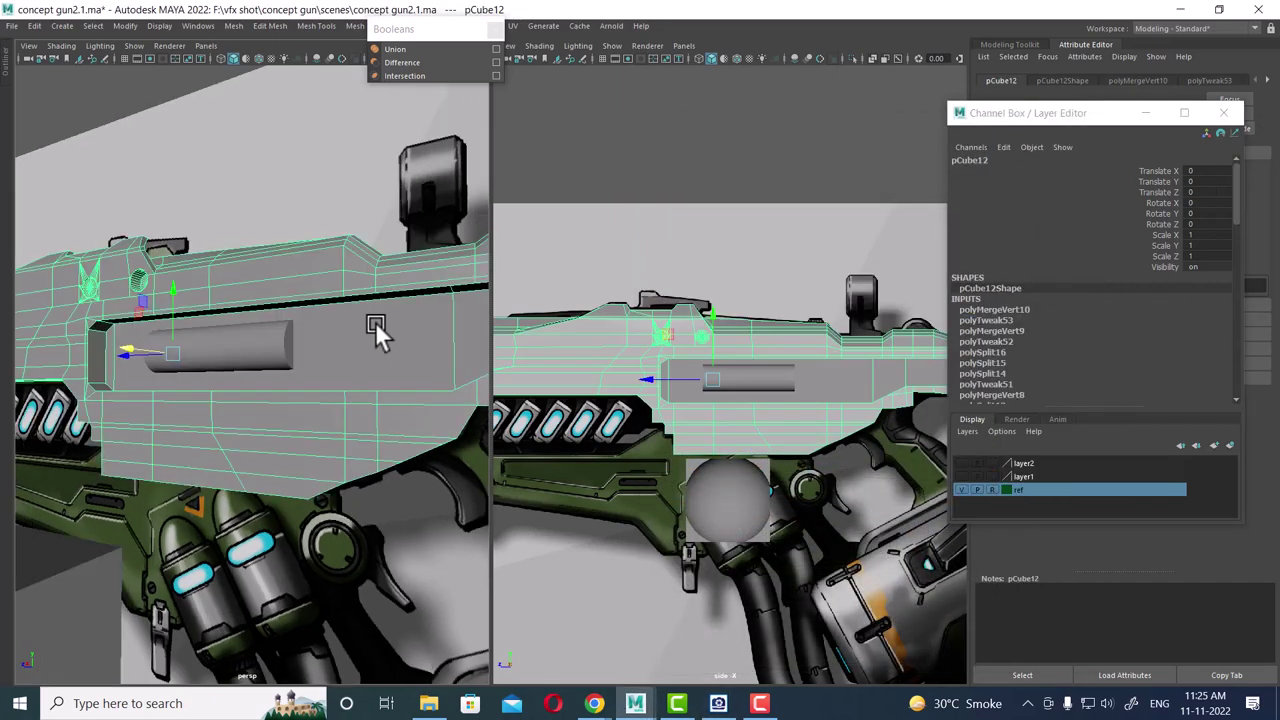
scroll(340, 345, up, 3)
mouse_move(330, 356)
alt+mouse_down()
mouse_move(264, 406)
mouse_move(274, 466)
mouse_move(340, 455)
mouse_move(274, 483)
mouse_move(371, 503)
mouse_move(327, 398)
alt+mouse_up()
key(alt+h)
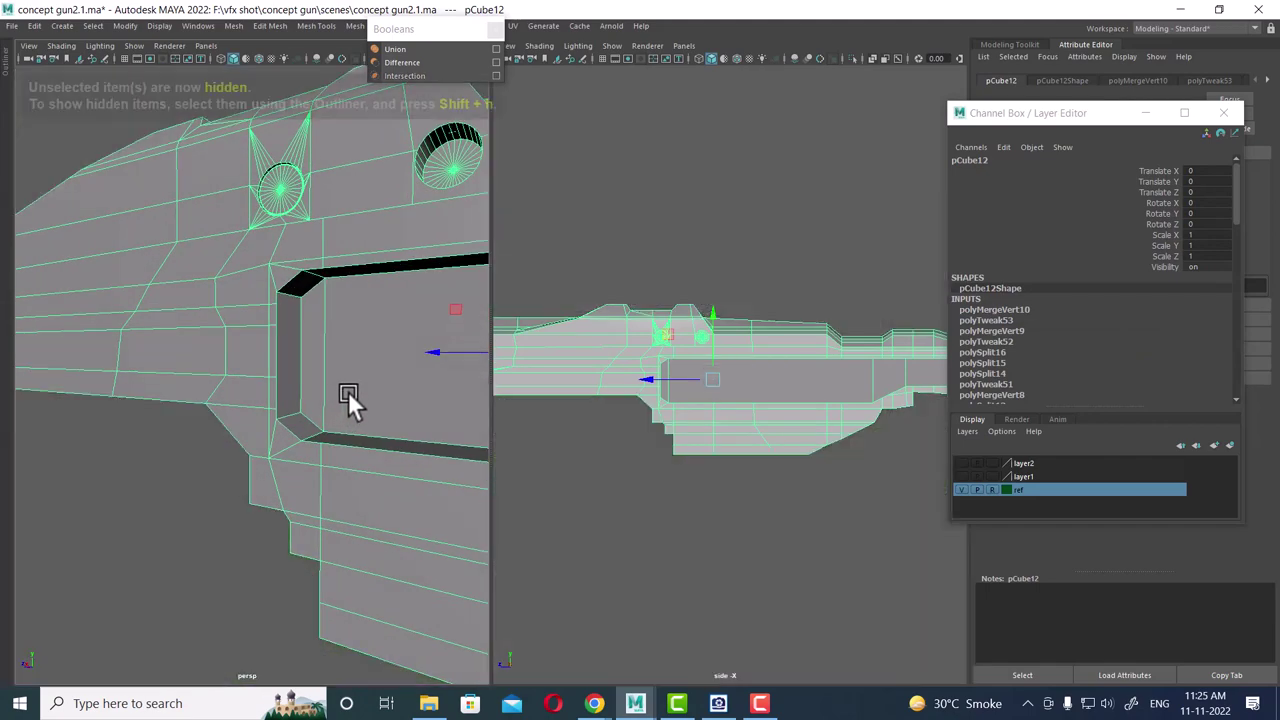
key(space)
scroll(316, 402, down, 3)
scroll(316, 402, down, 3)
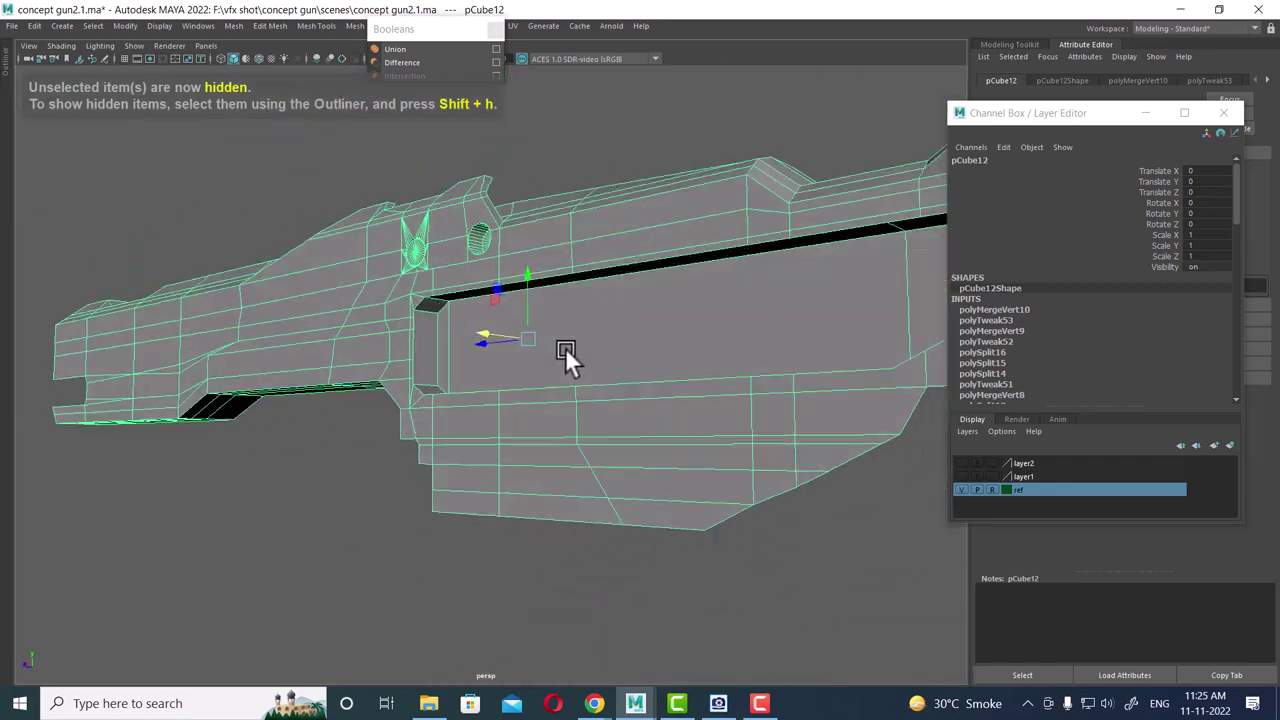
alt+drag(565, 347, 494, 348)
scroll(530, 310, up, 3)
- Select and inspect the slot's top edge, then return to object mode
key(F10)
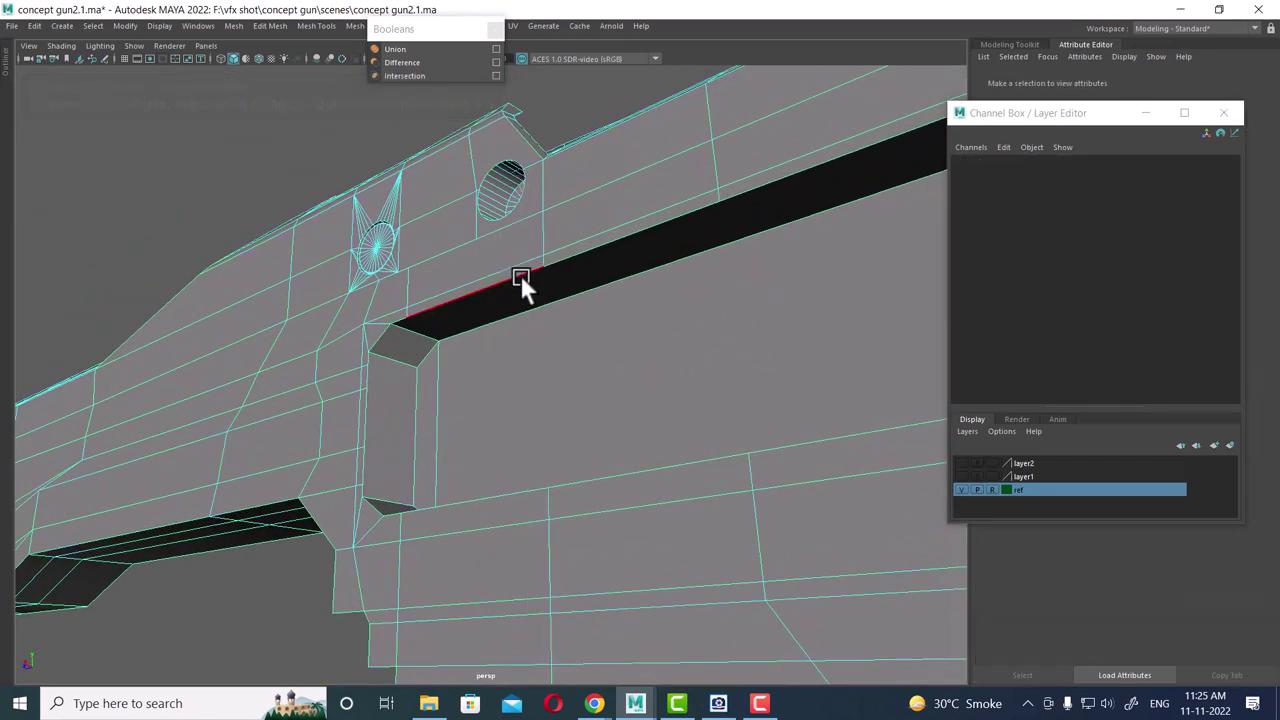
click(508, 274)
scroll(477, 410, up, 3)
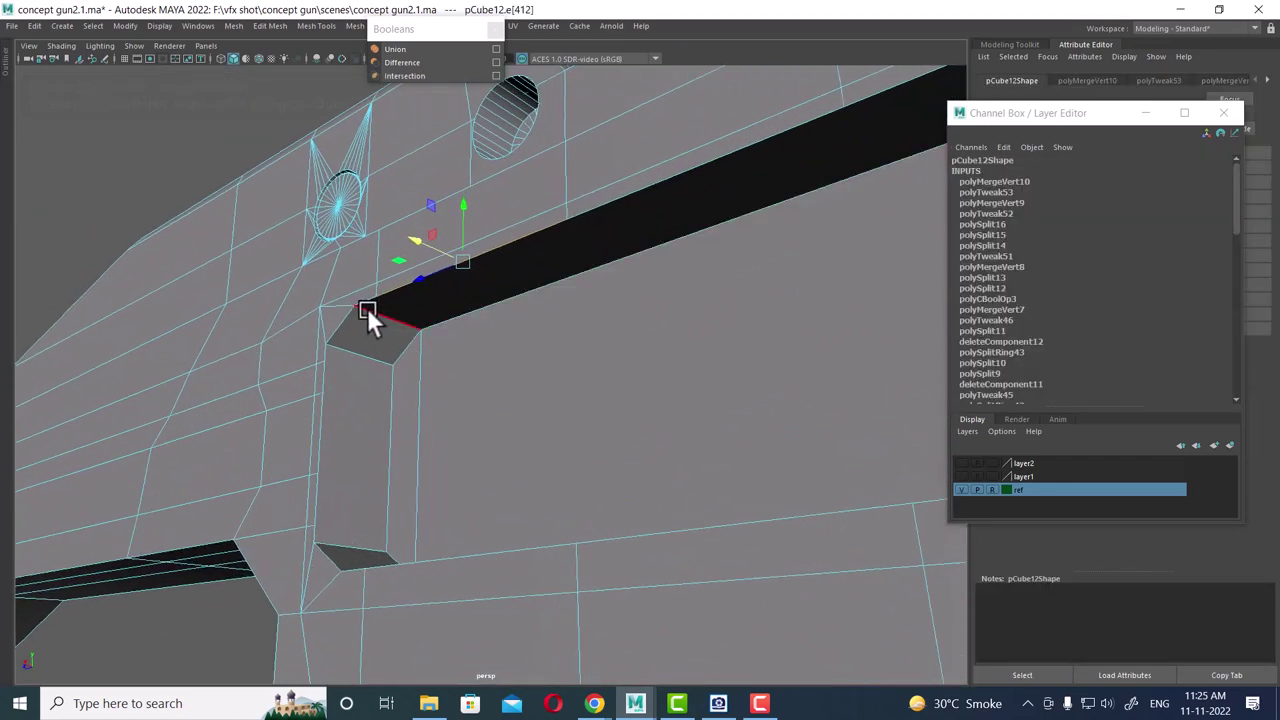
mouse_move(367, 308)
alt+mouse_down()
mouse_move(477, 386)
mouse_move(543, 380)
mouse_move(536, 300)
mouse_move(537, 323)
mouse_move(471, 380)
mouse_move(549, 371)
mouse_move(534, 323)
alt+mouse_up()
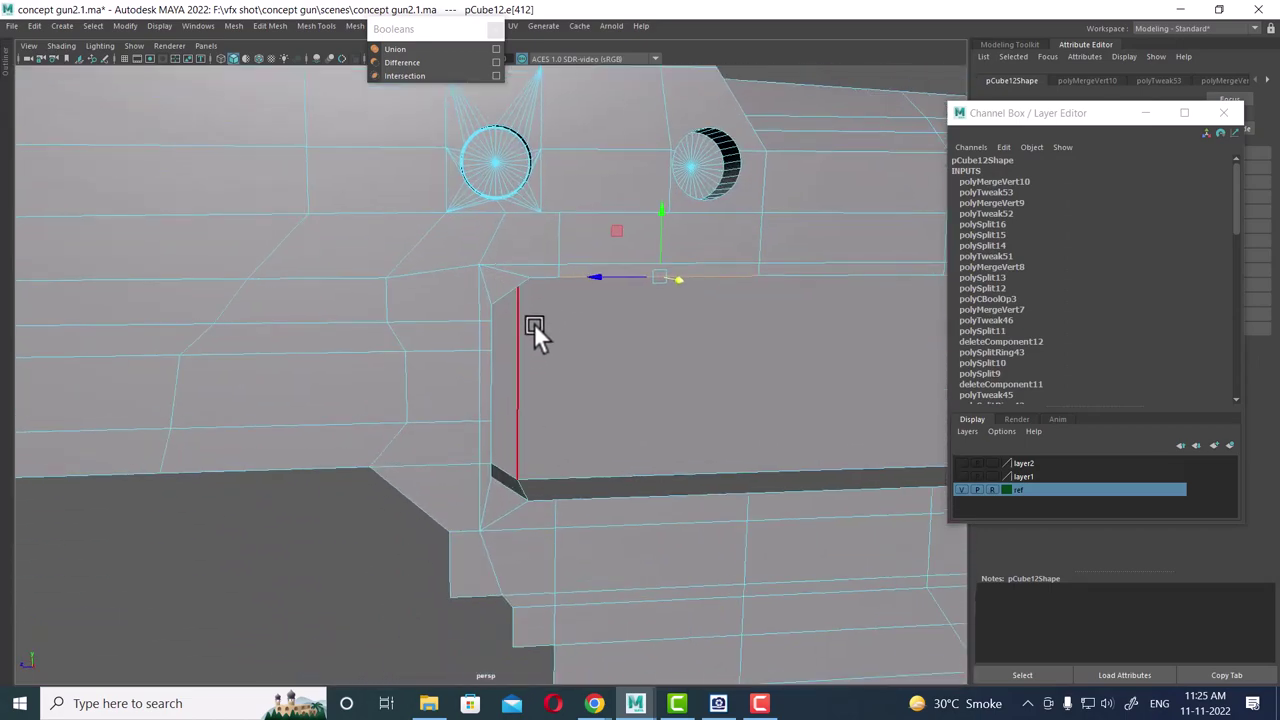
key(F8)
alt+drag(633, 290, 610, 250)
shift+right_drag(636, 204, 546, 202)
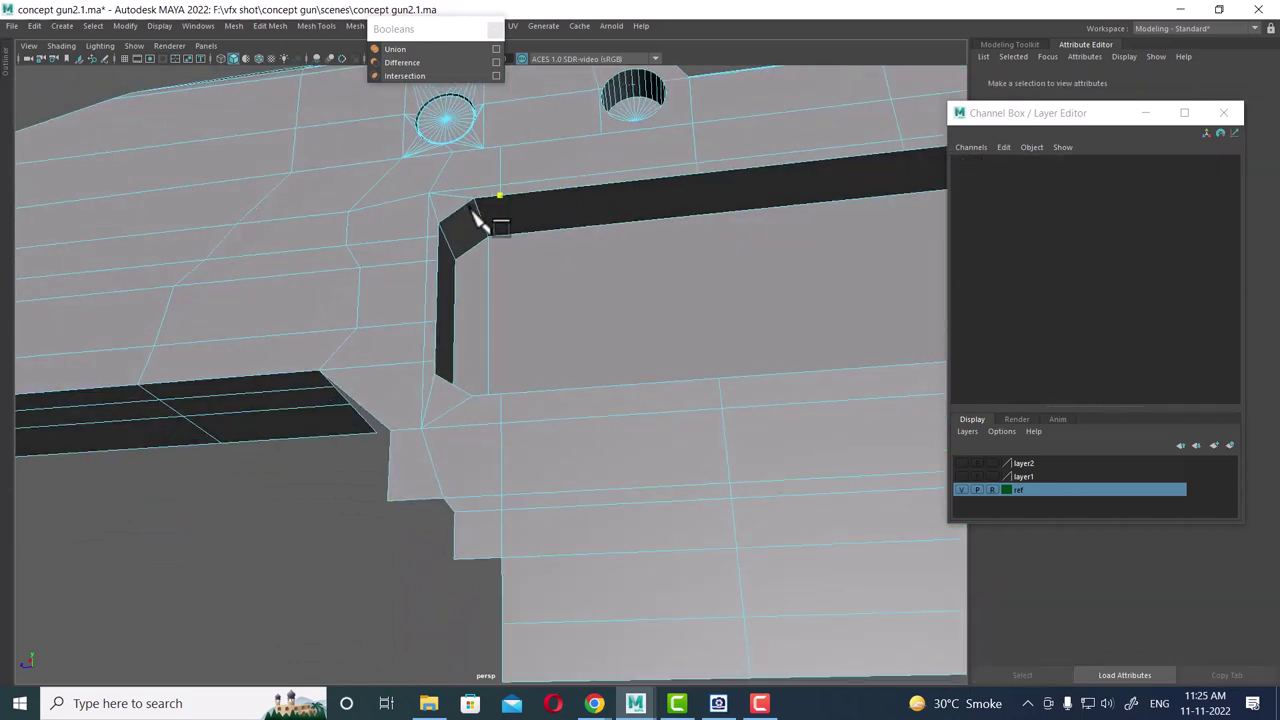
- Multi-Cut a vertical edge from the slot's left corner vertex down across the face
click(478, 222)
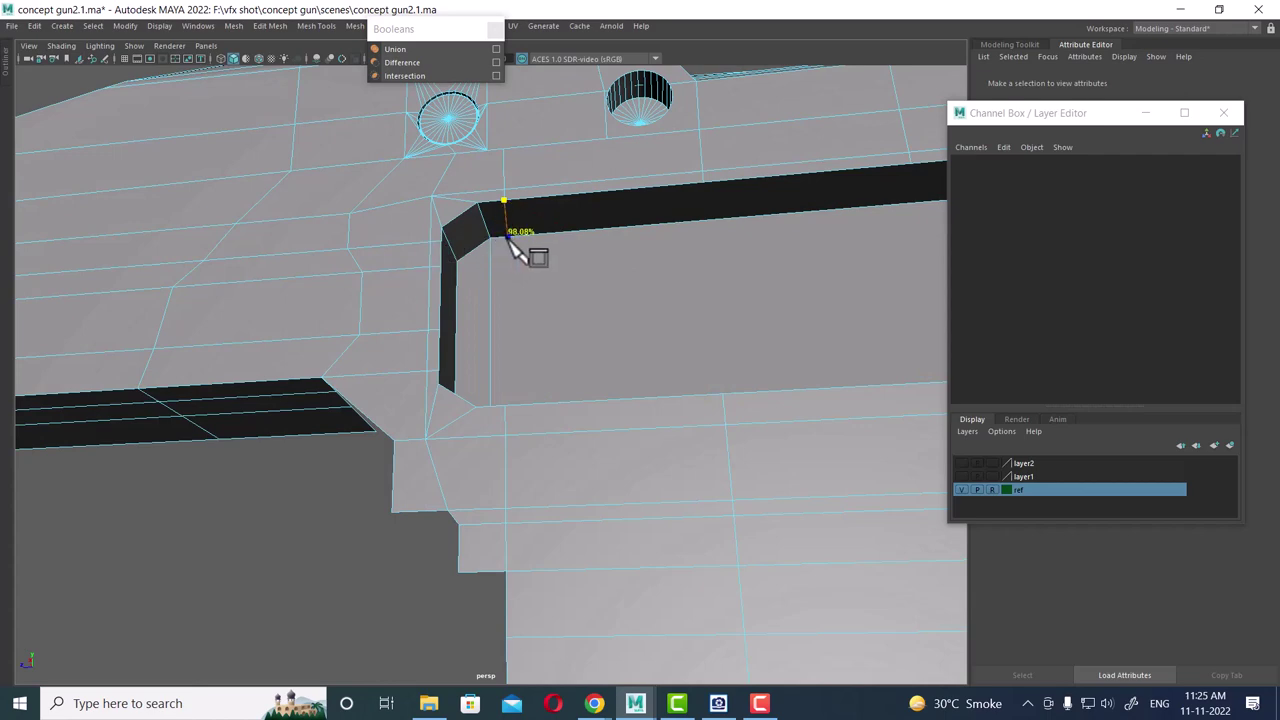
mouse_move(517, 250)
alt+mouse_down()
mouse_move(560, 437)
mouse_move(522, 458)
alt+mouse_up()
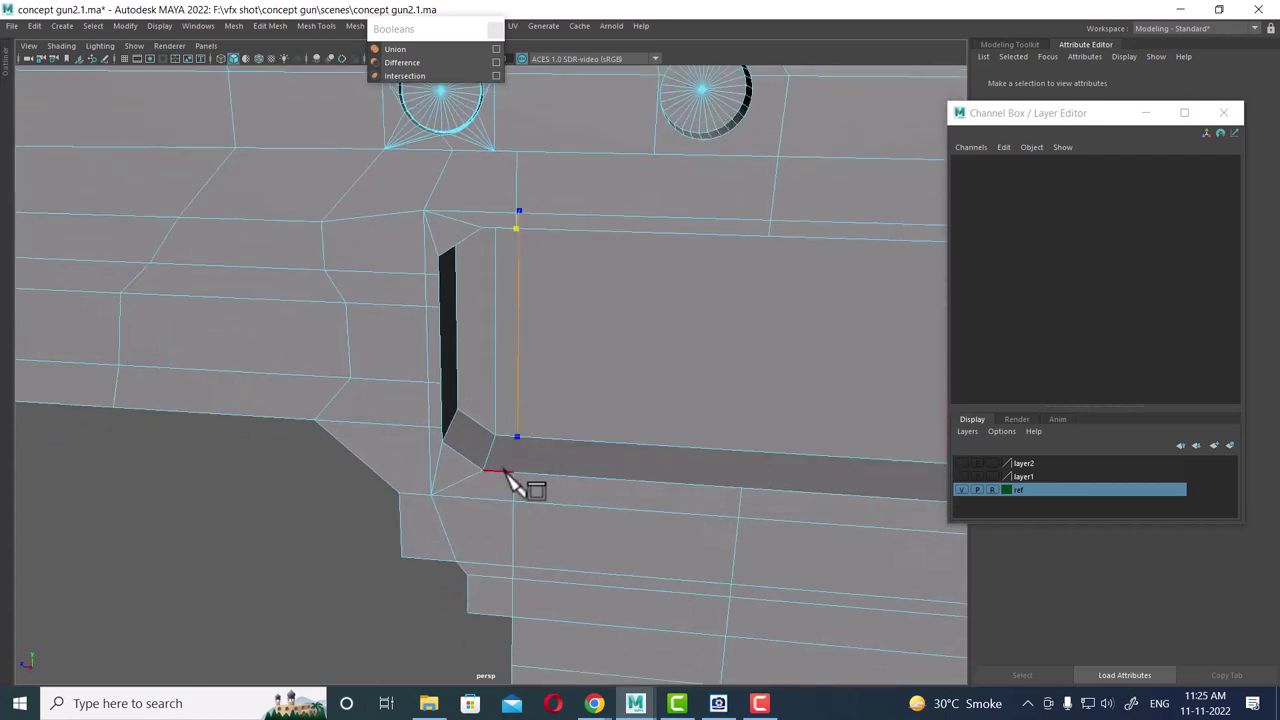
alt+right_drag(624, 383, 586, 343)
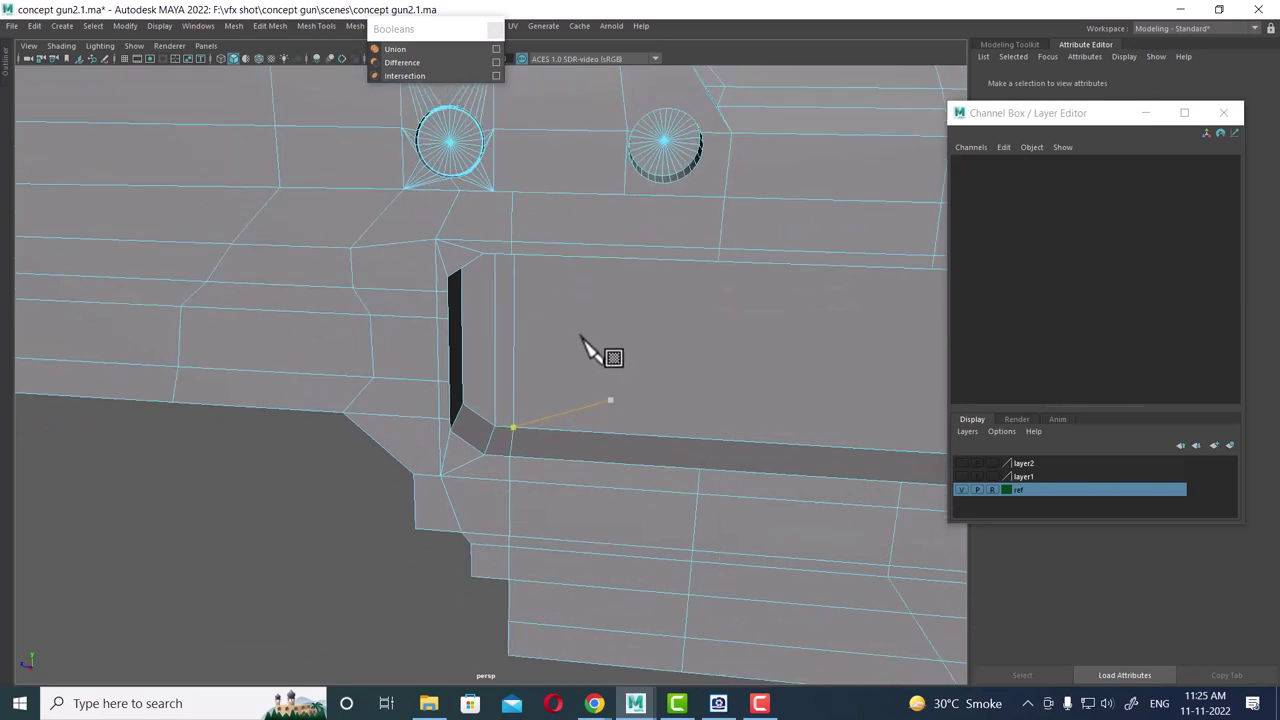
alt+right_drag(612, 478, 632, 356)
mouse_move(632, 356)
alt+mouse_down()
mouse_move(638, 311)
mouse_move(601, 344)
mouse_move(622, 383)
mouse_move(680, 350)
mouse_move(734, 428)
mouse_move(683, 383)
mouse_move(554, 365)
mouse_move(640, 371)
mouse_move(627, 385)
alt+mouse_up()
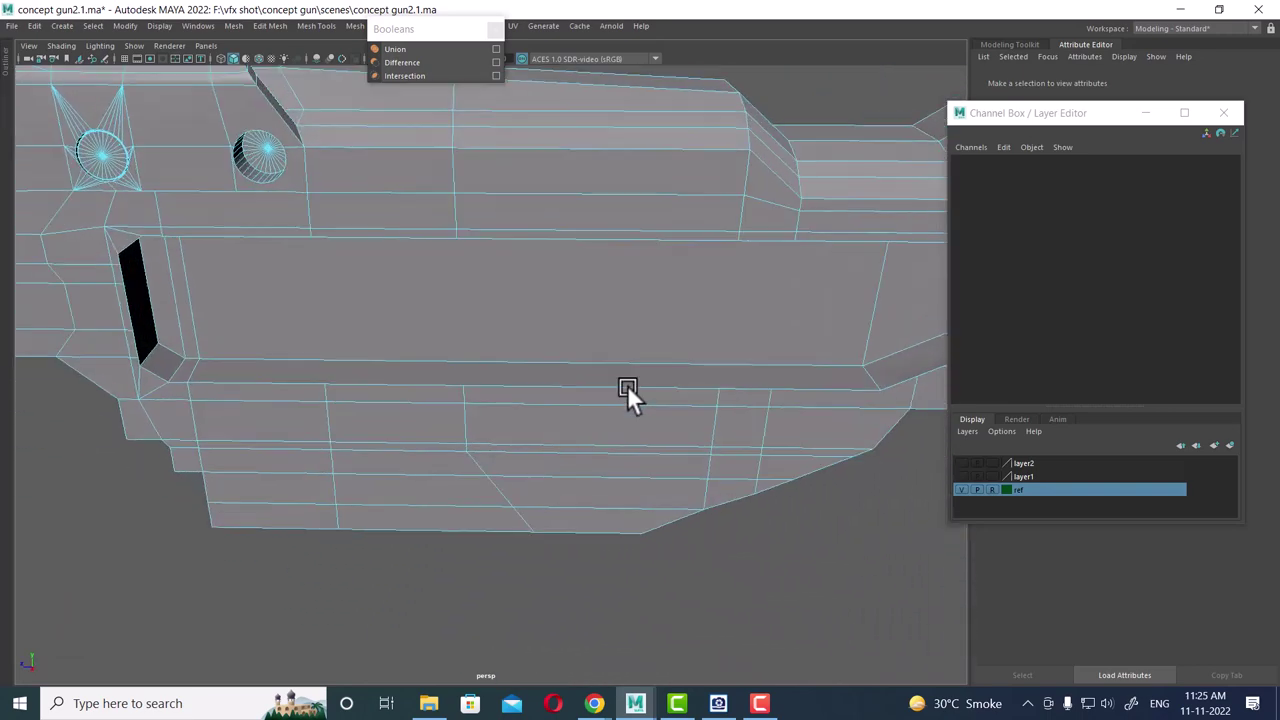
right_drag(502, 357, 502, 398)
- Delete the long groove face and select two edges along the groove's bottom
click(605, 372)
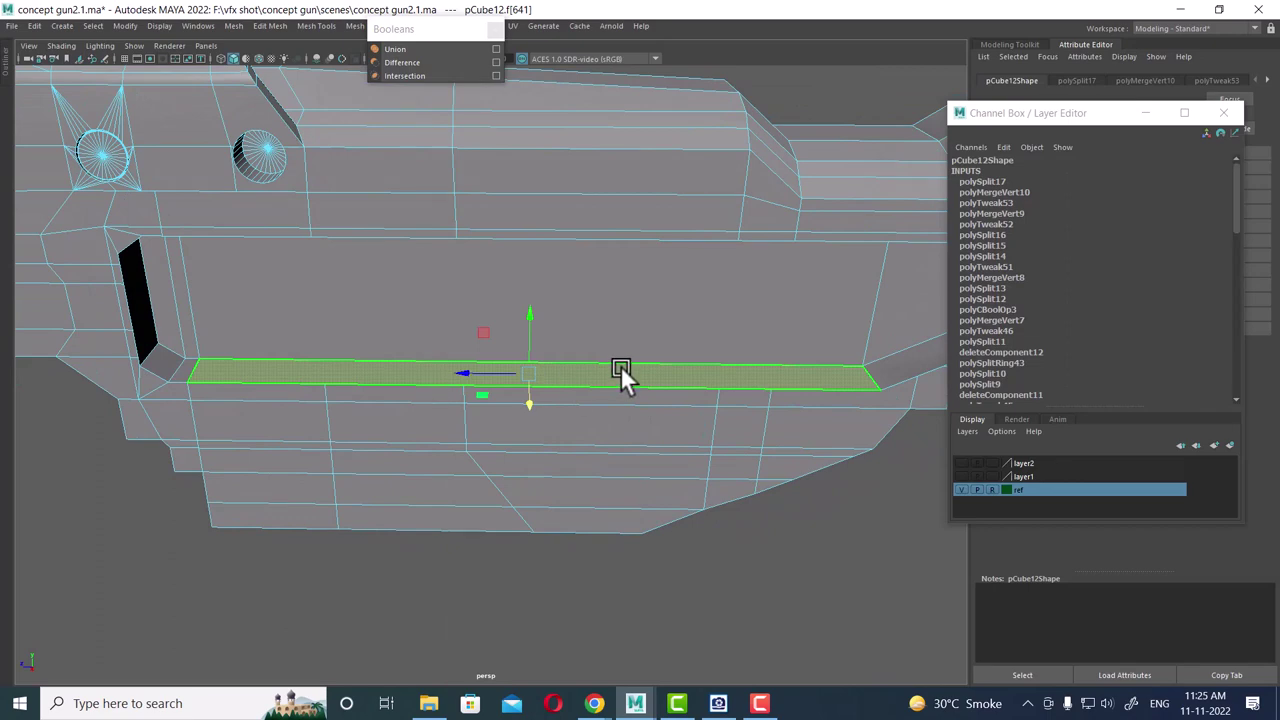
key(Delete)
click(821, 379)
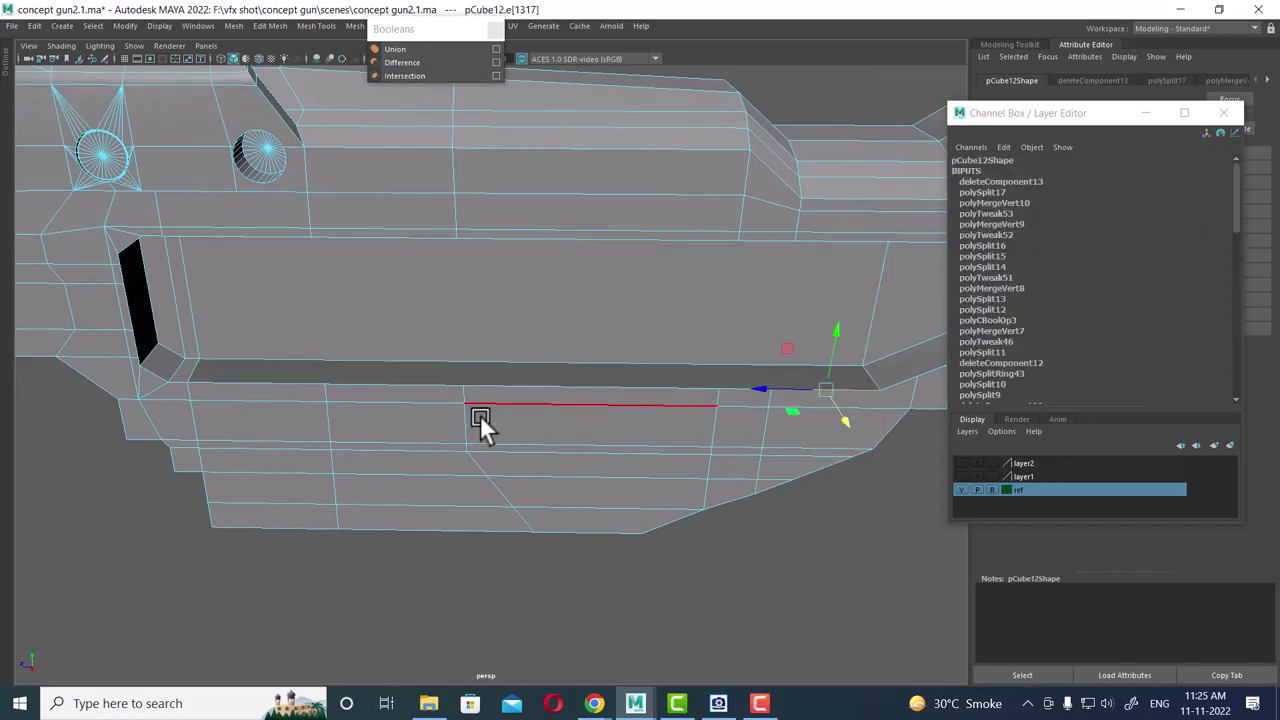
shift+click(254, 378)
mouse_move(254, 378)
alt+mouse_down()
mouse_move(595, 407)
mouse_move(531, 365)
alt+mouse_up()
- Extrude the selected edges (polyExtrudeEdge9) and move the new strip into place
key(ctrl+e)
click(541, 371)
click(554, 380)
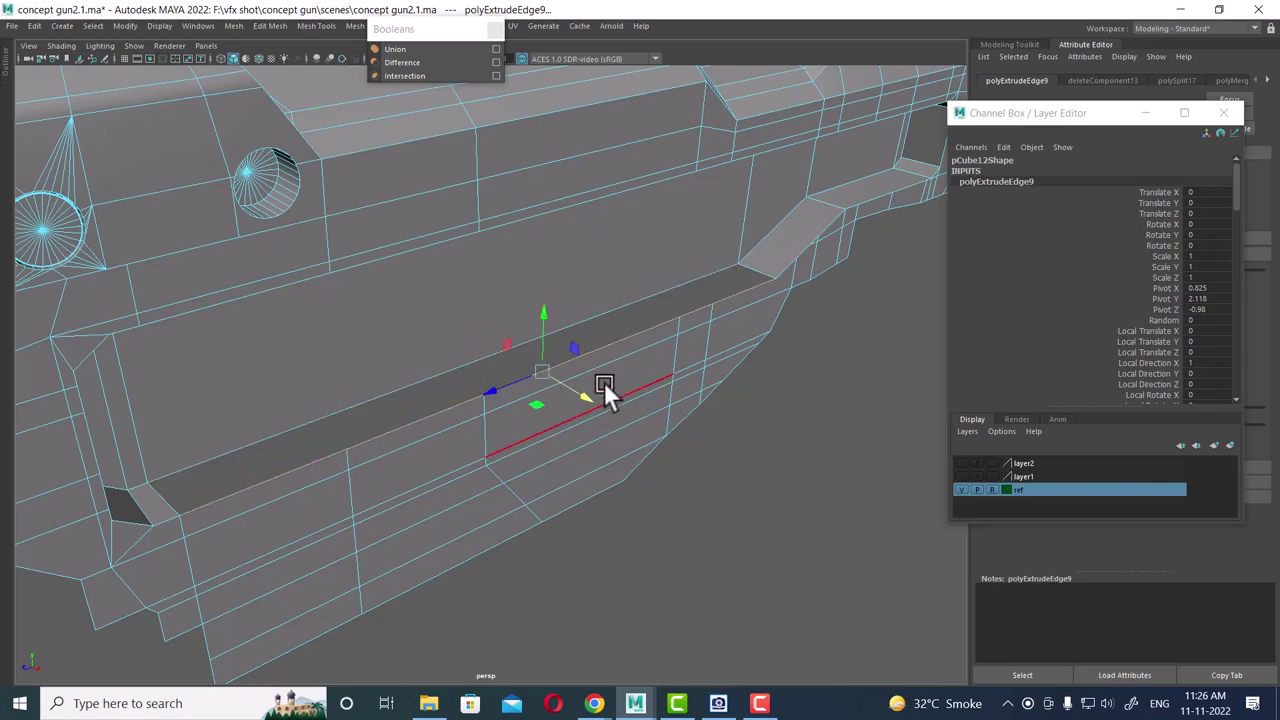
mouse_move(604, 382)
alt+mouse_down()
mouse_move(598, 364)
mouse_move(714, 325)
mouse_move(588, 402)
mouse_move(511, 410)
mouse_move(507, 397)
mouse_move(538, 386)
alt+mouse_up()
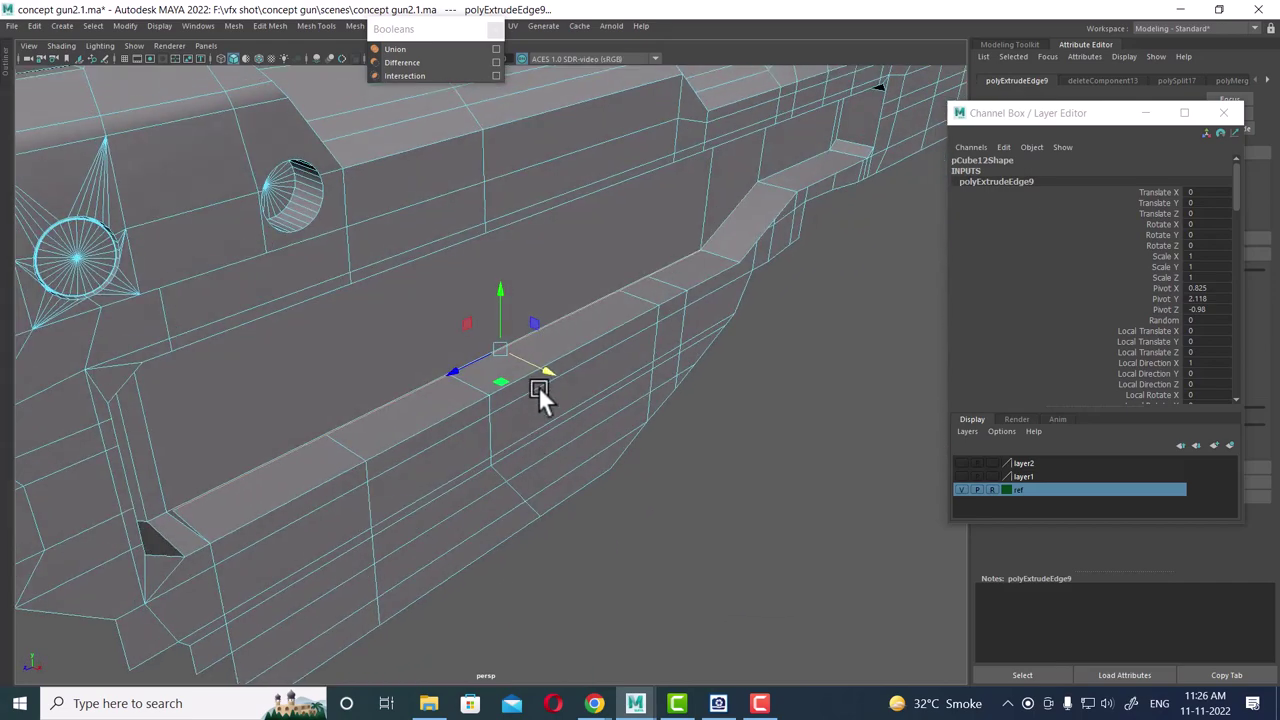
scroll(538, 386, up, 2)
scroll(563, 377, up, 2)
mouse_move(762, 268)
alt+mouse_down()
mouse_move(543, 423)
mouse_move(400, 486)
mouse_move(597, 351)
mouse_move(707, 598)
mouse_move(624, 366)
alt+mouse_up()
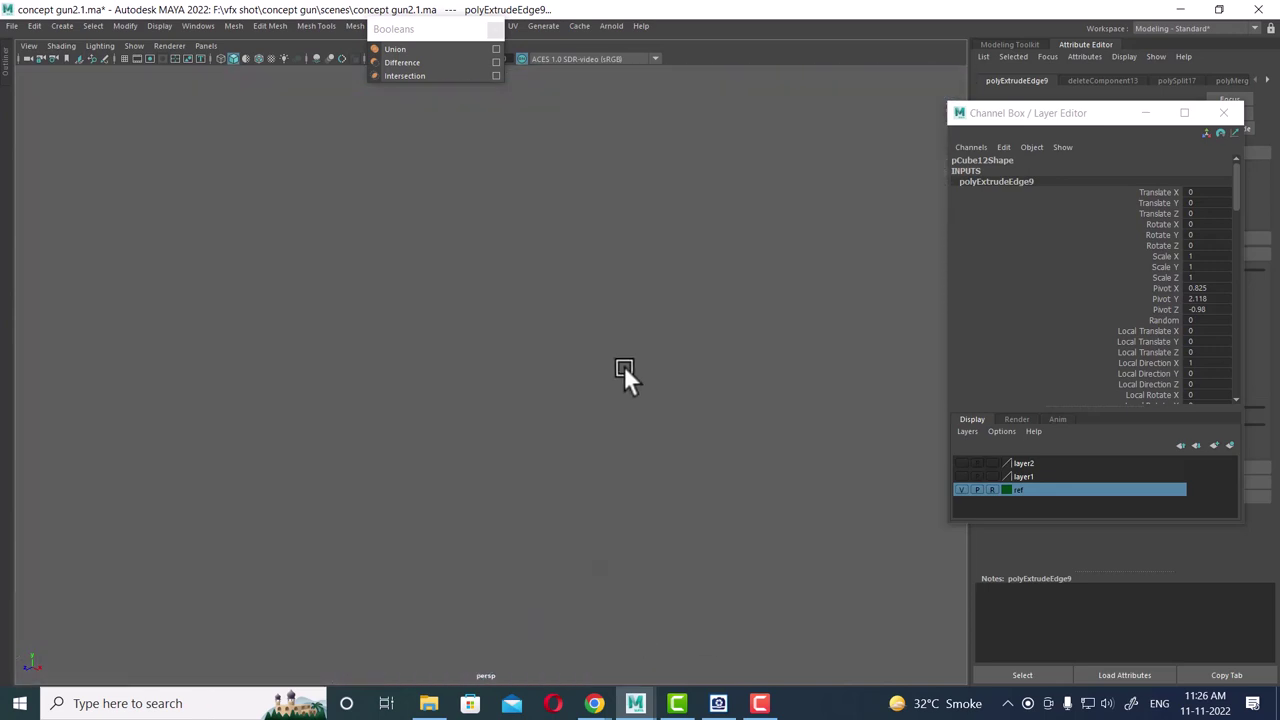
- Undo a stray action and select the strip's corner vertex near the slot
alt+drag(553, 289, 520, 274)
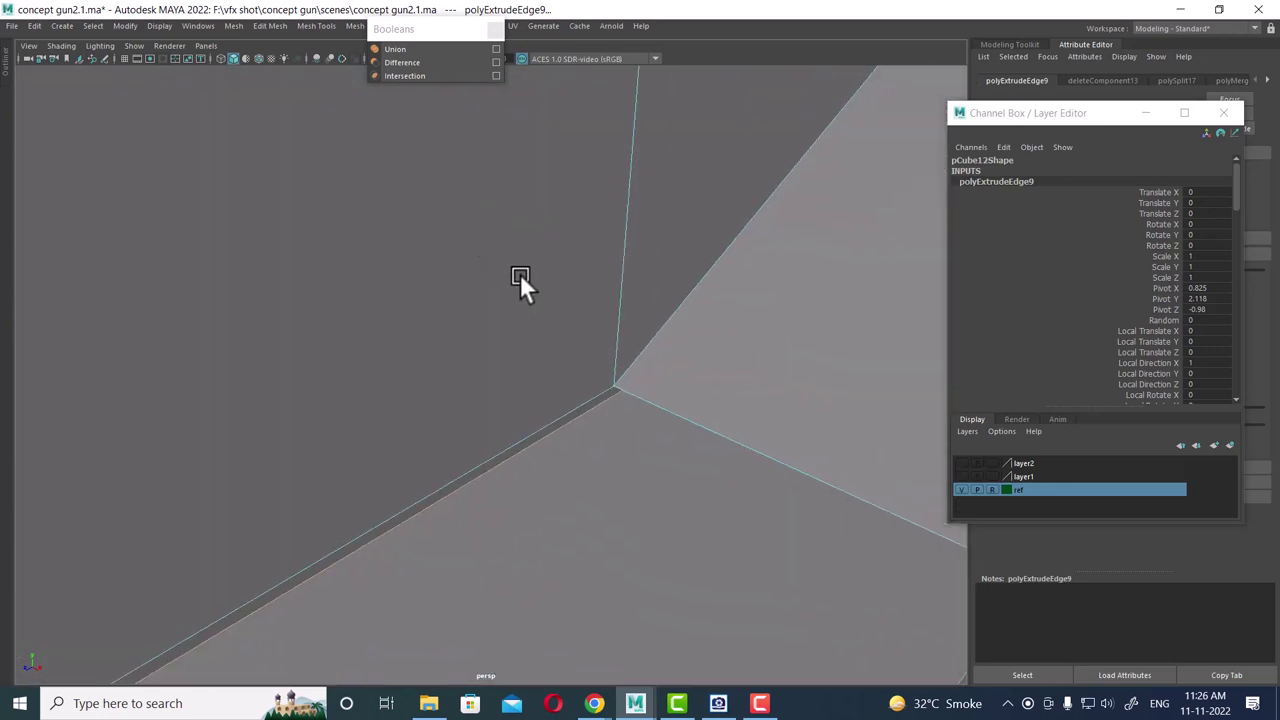
click(612, 383)
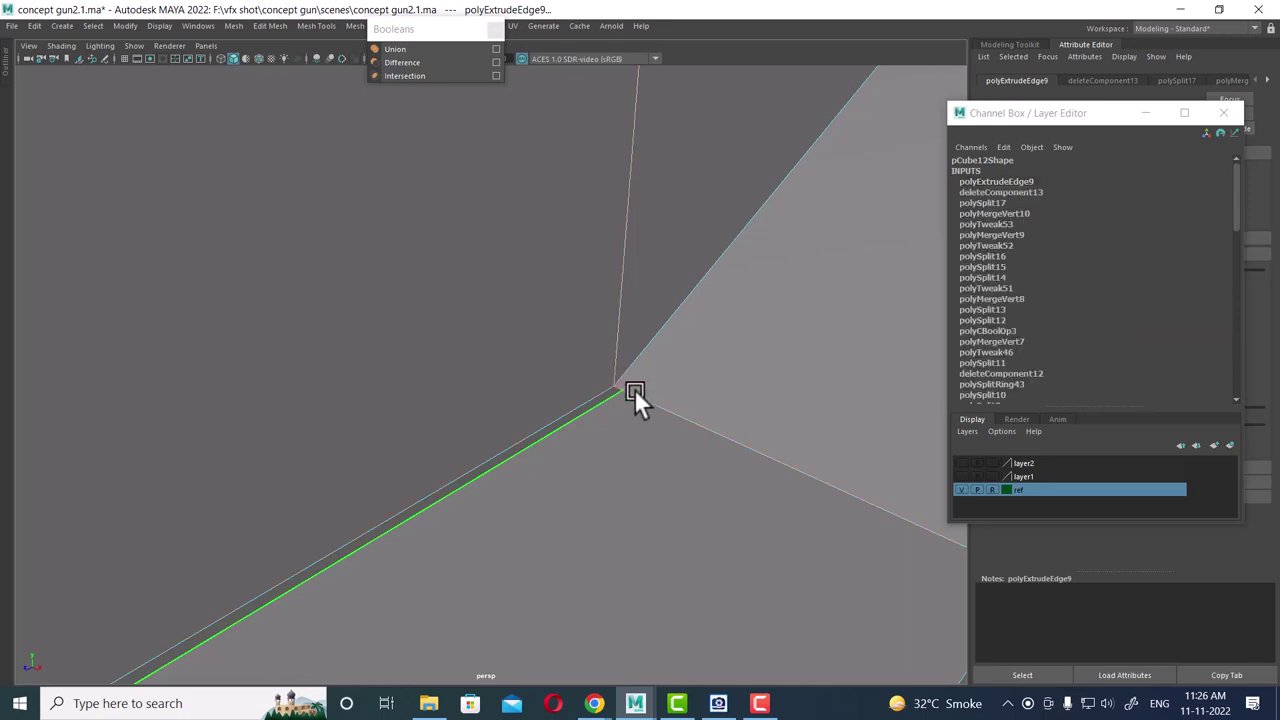
key(ctrl+z)
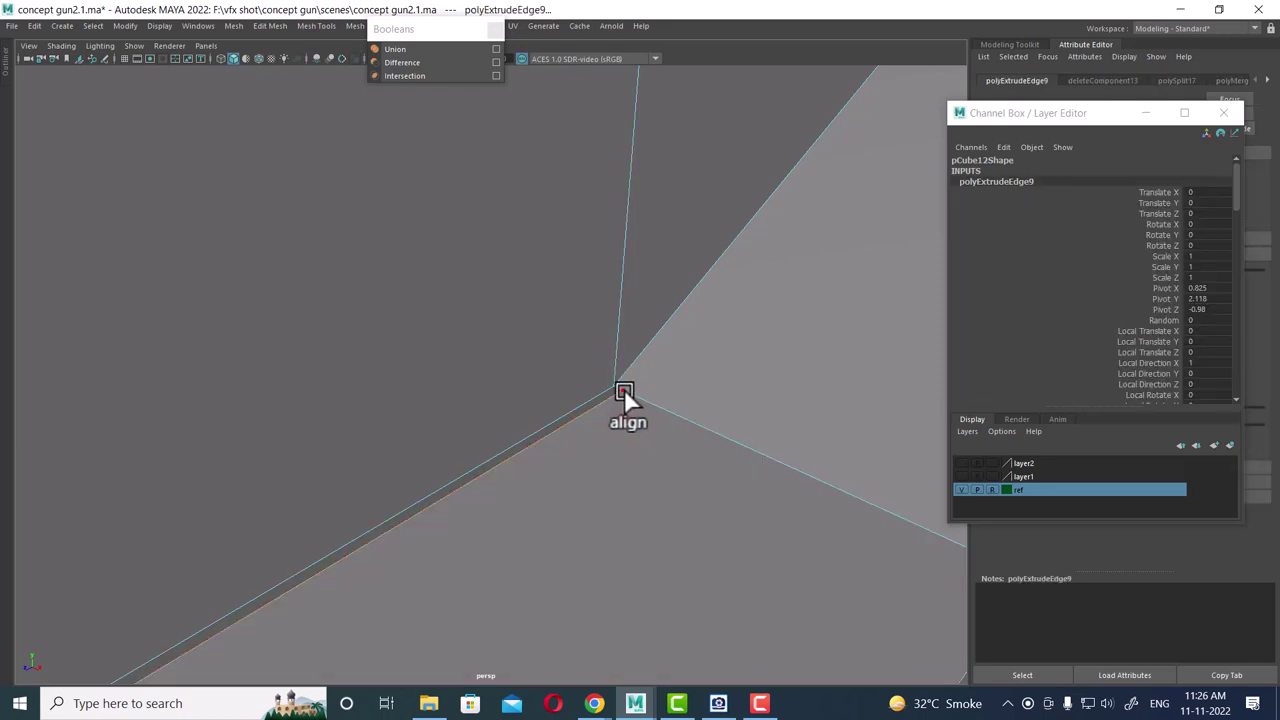
click(624, 389)
scroll(559, 490, down, 5)
scroll(609, 415, down, 3)
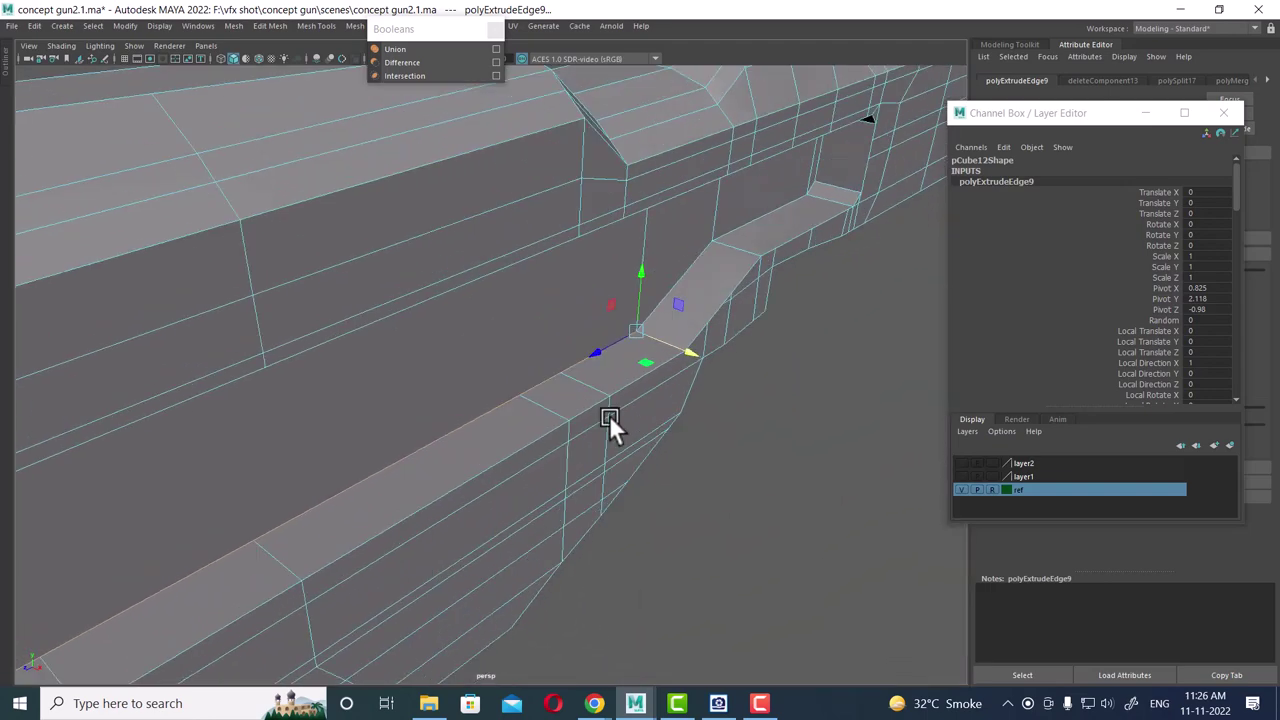
scroll(606, 402, down, 3)
mouse_move(606, 402)
alt+mouse_down()
mouse_move(482, 396)
mouse_move(774, 404)
mouse_move(752, 392)
mouse_move(684, 405)
alt+mouse_up()
- Select the vertex at the slot's lower-left corner, where the strip meets the chamfer
key(F9)
alt+middle_drag(701, 324, 534, 360)
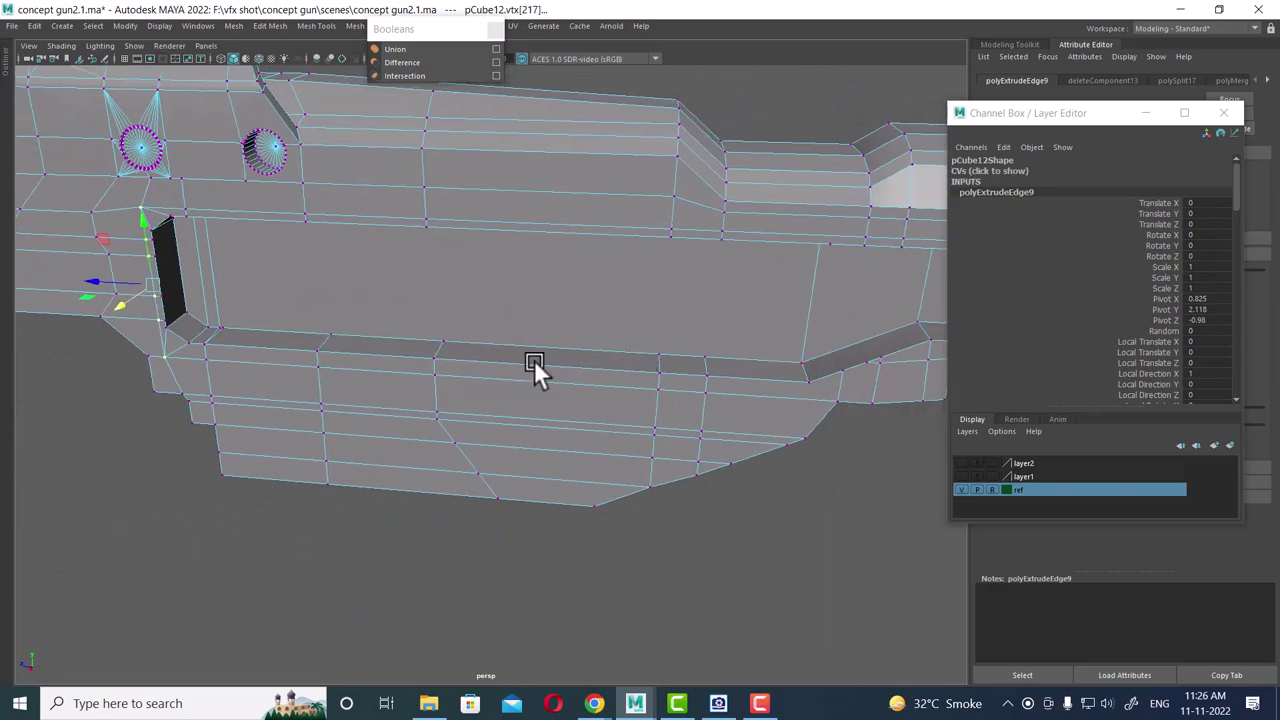
mouse_move(648, 362)
alt+mouse_down()
mouse_move(314, 374)
mouse_move(489, 420)
alt+mouse_up()
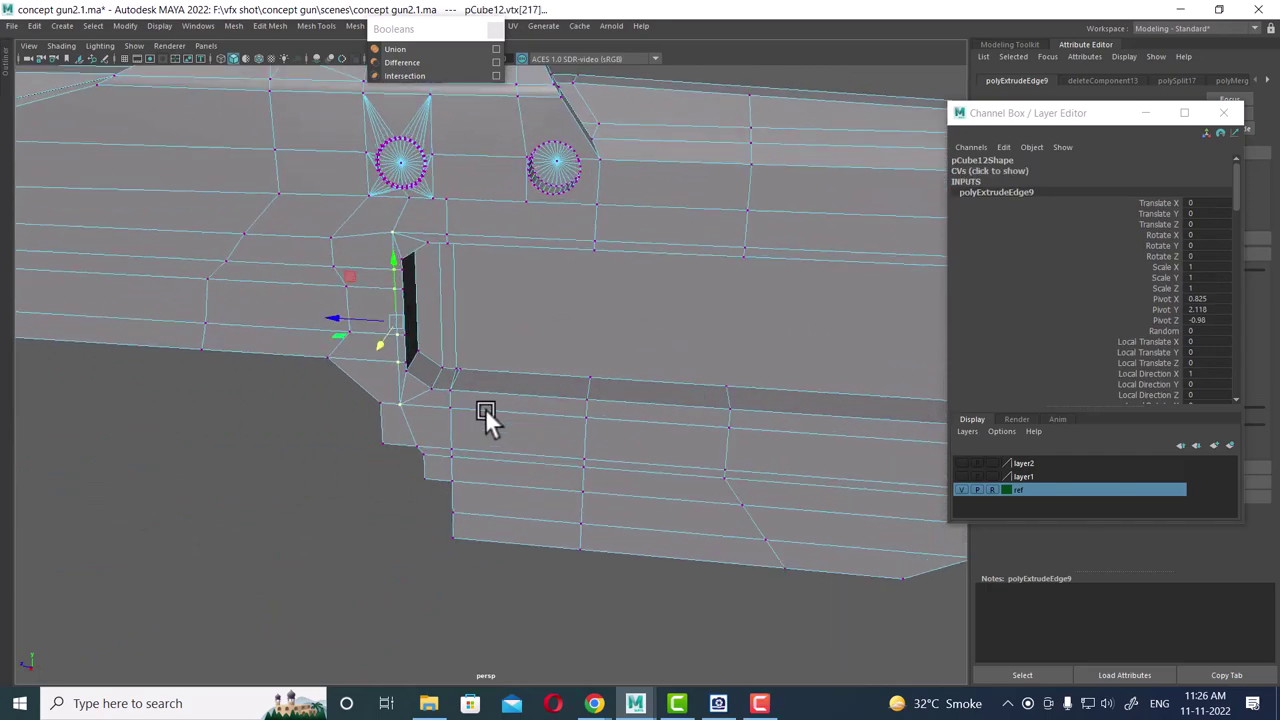
alt+right_drag(489, 420, 580, 543)
click(427, 361)
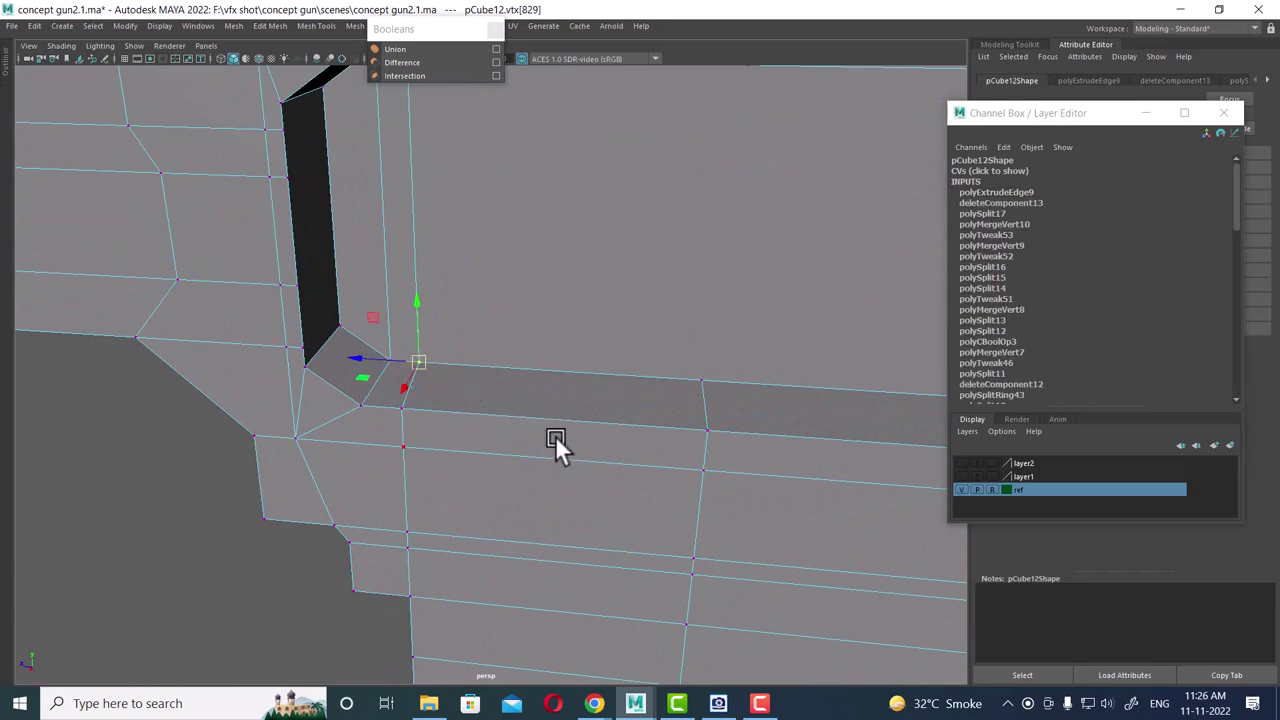
scroll(628, 397, down, 3)
mouse_move(628, 397)
alt+mouse_down()
mouse_move(608, 391)
mouse_move(537, 423)
mouse_move(580, 409)
alt+mouse_up()
mouse_move(610, 346)
alt+mouse_down()
mouse_move(611, 383)
mouse_move(580, 371)
mouse_move(648, 279)
mouse_move(624, 299)
mouse_move(642, 344)
alt+mouse_up()
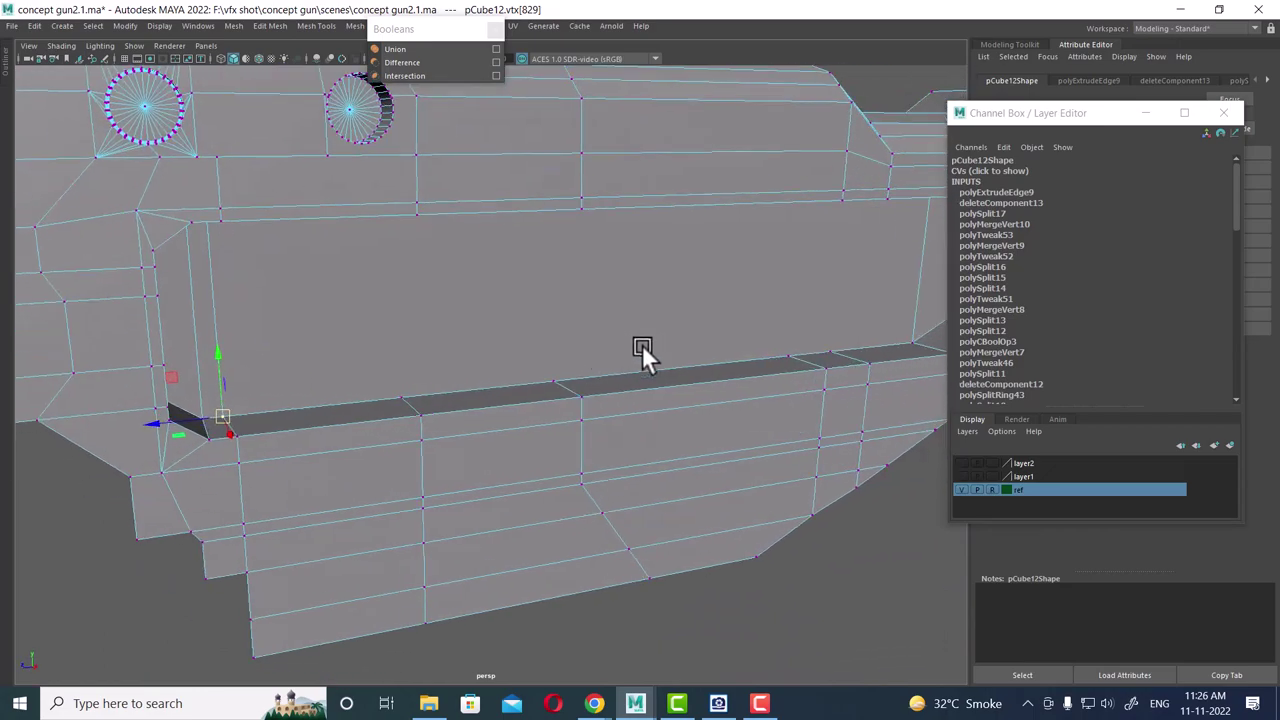
right_drag(744, 286, 763, 300)
- Delete the large slot face and select the slot's right-end and bottom edges
click(730, 315)
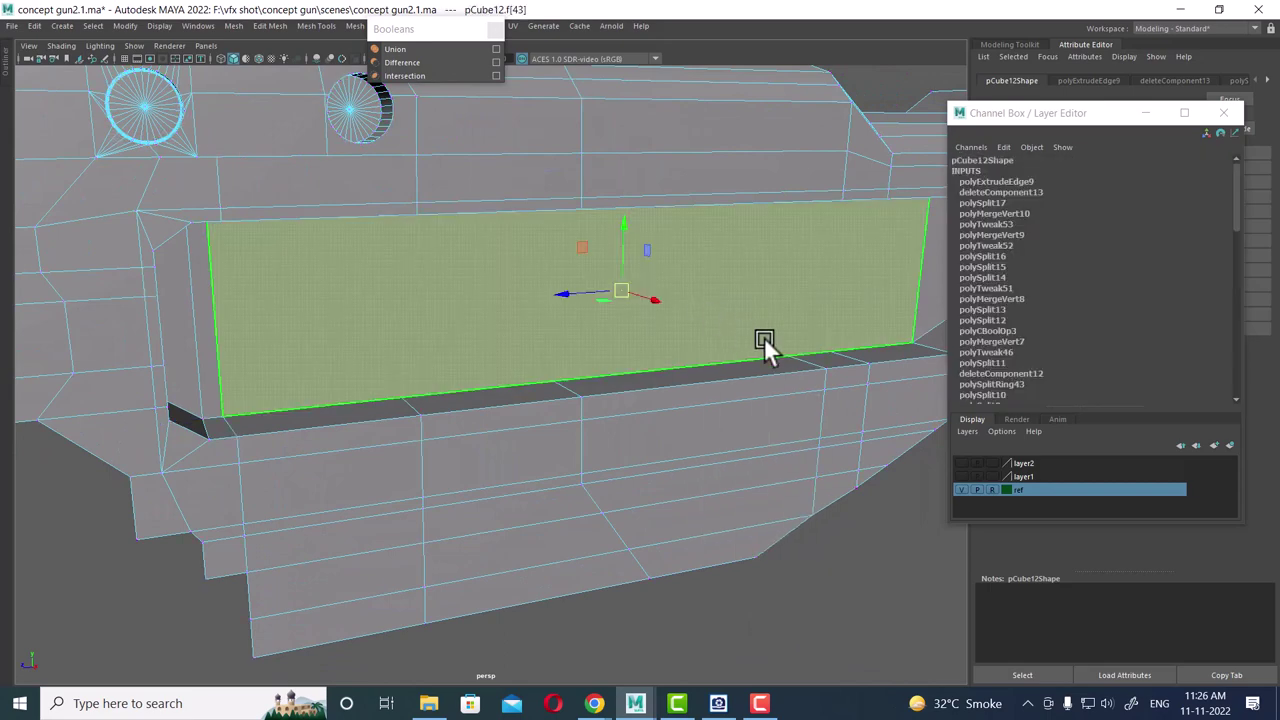
key(Delete)
right_drag(877, 354, 851, 337)
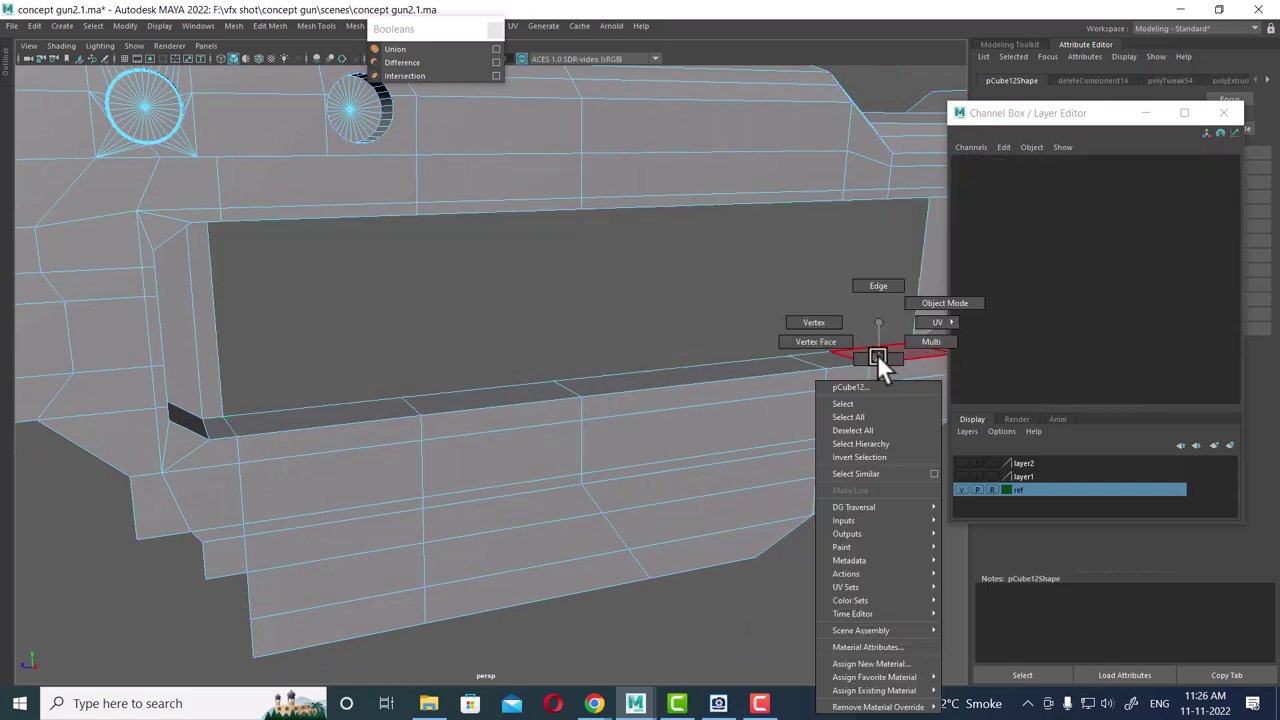
scroll(833, 251, up, 3)
mouse_move(833, 251)
alt+mouse_down()
mouse_move(824, 228)
mouse_move(850, 320)
alt+mouse_up()
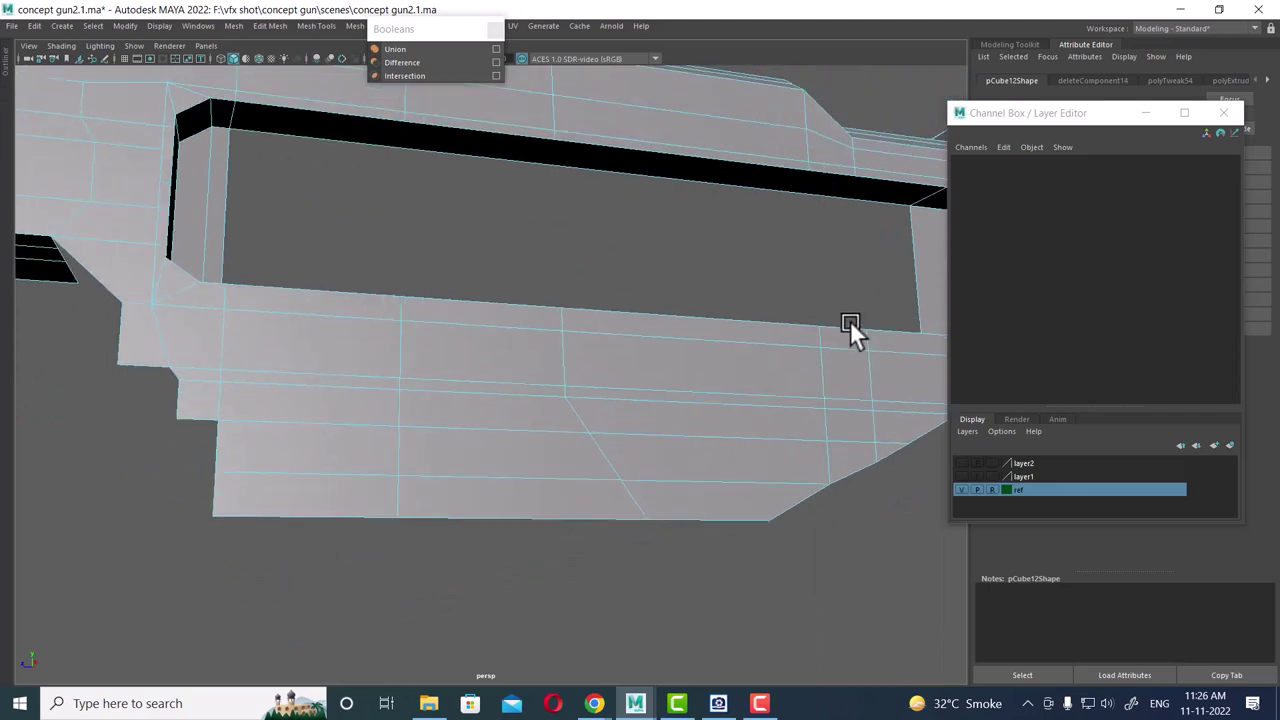
mouse_move(834, 197)
alt+mouse_down()
mouse_move(830, 258)
mouse_move(880, 404)
alt+mouse_up()
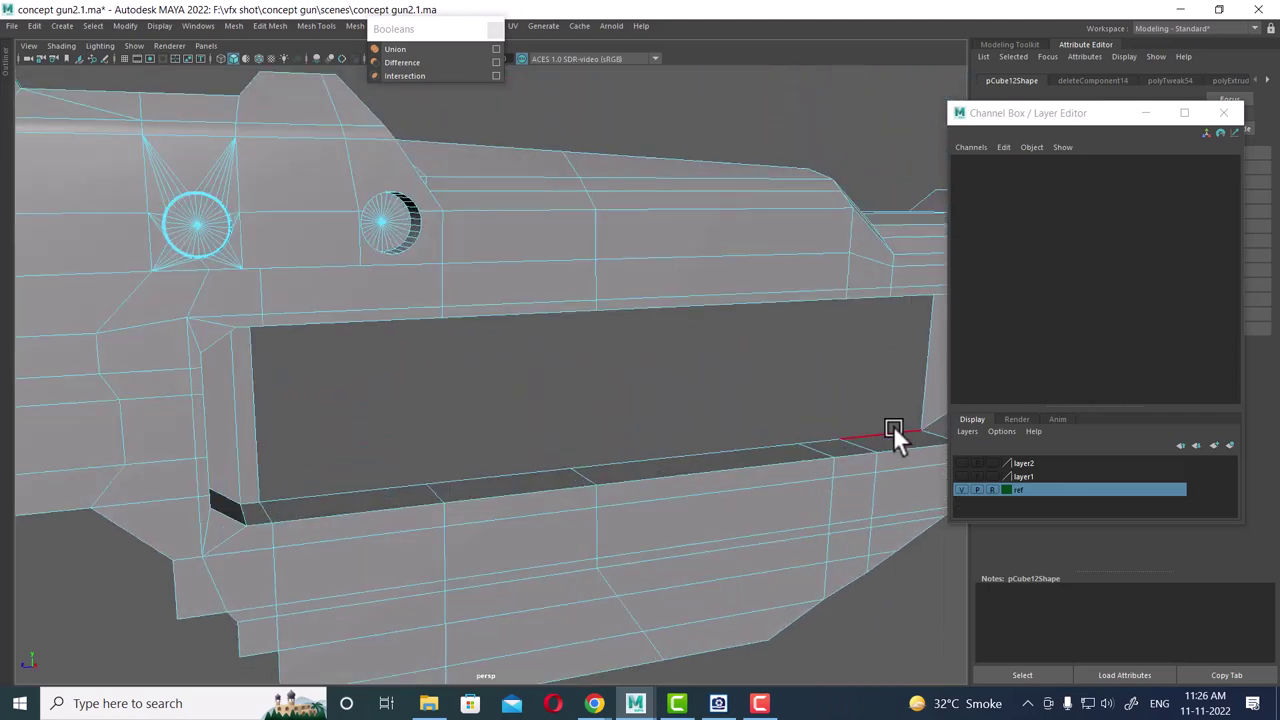
click(893, 426)
click(337, 488)
alt+drag(344, 488, 584, 420)
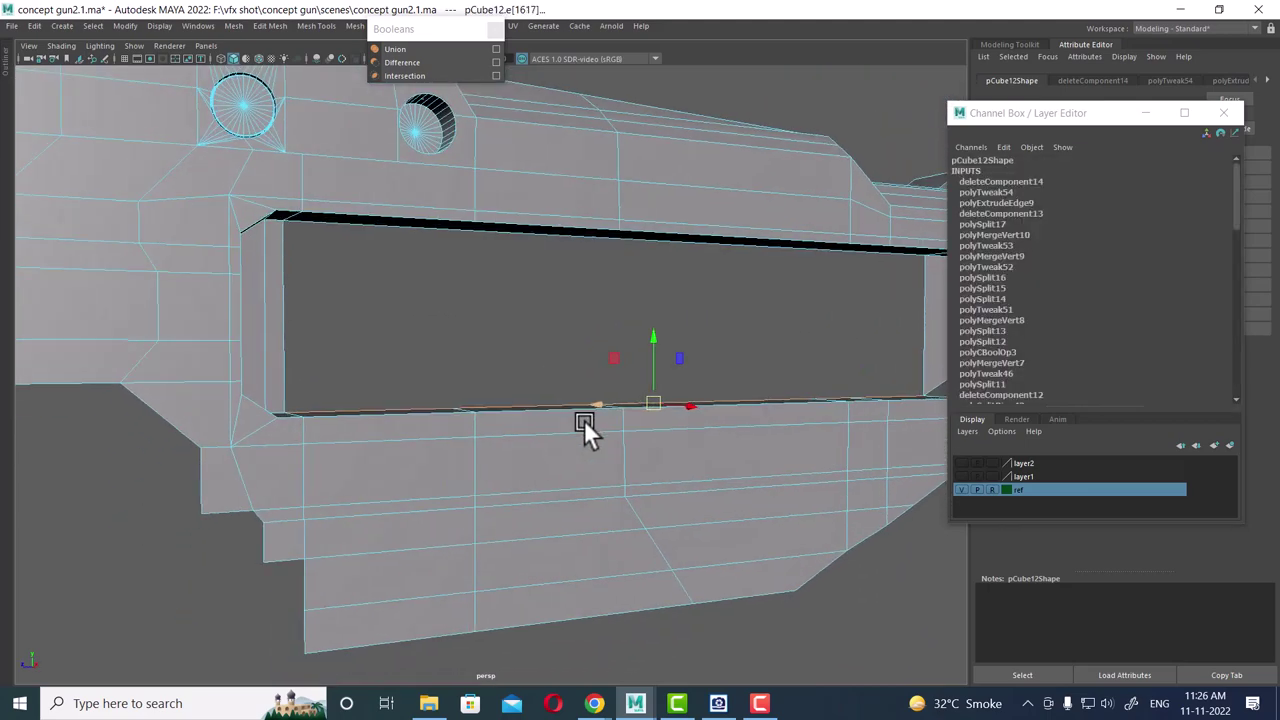
- Extrude the selected slot edges (polyExtrudeEdge10) and pull them up into the slot
key(ctrl+e)
drag(664, 334, 655, 240)
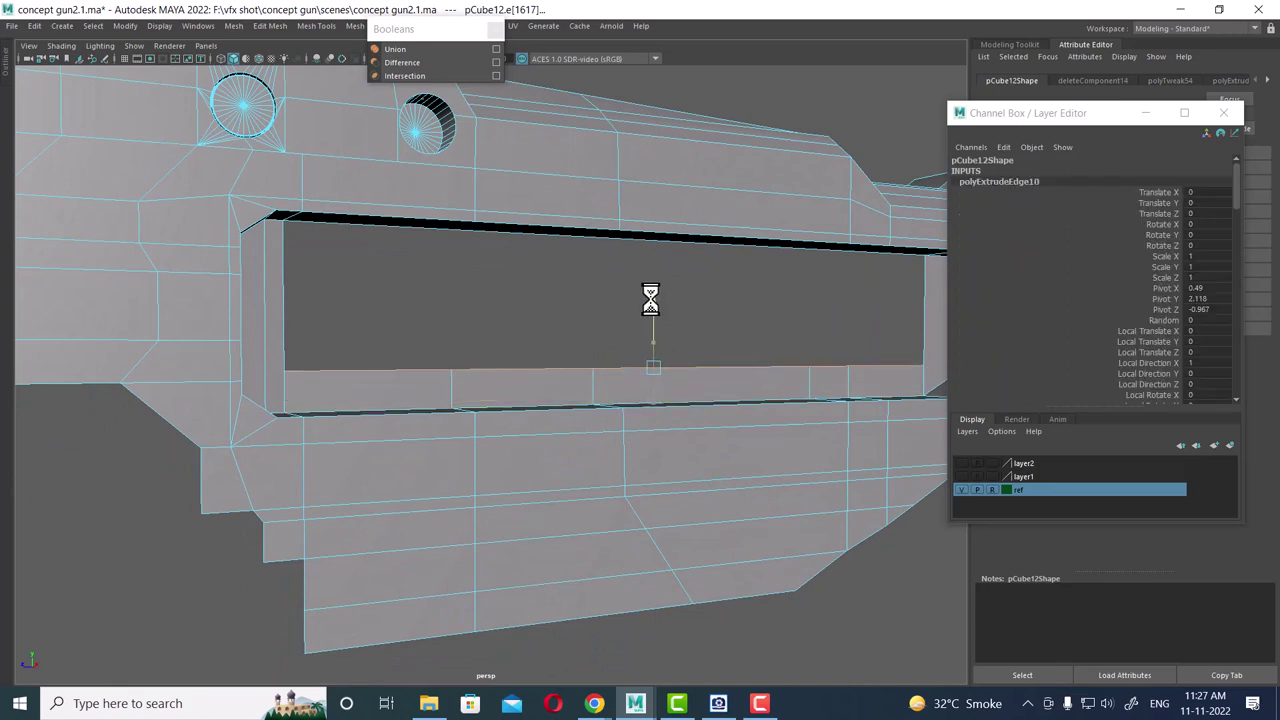
mouse_move(843, 300)
alt+mouse_down()
mouse_move(529, 334)
mouse_move(634, 394)
alt+mouse_up()
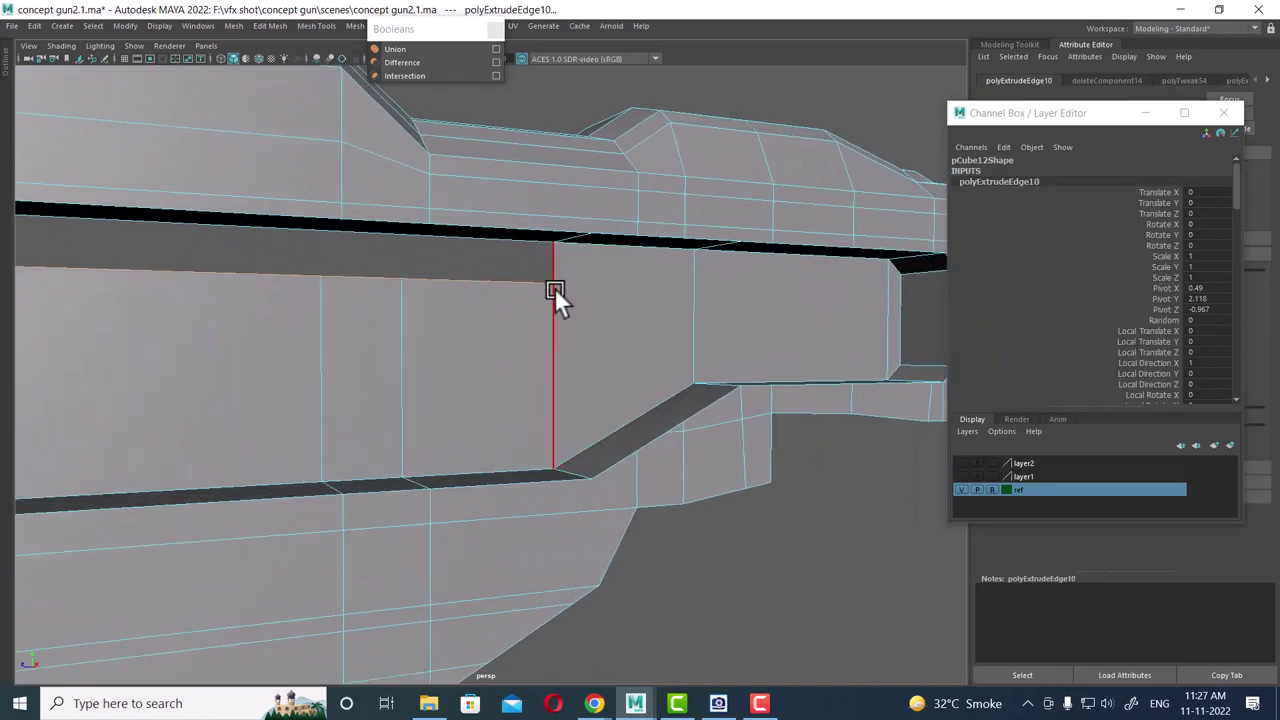
key(w)
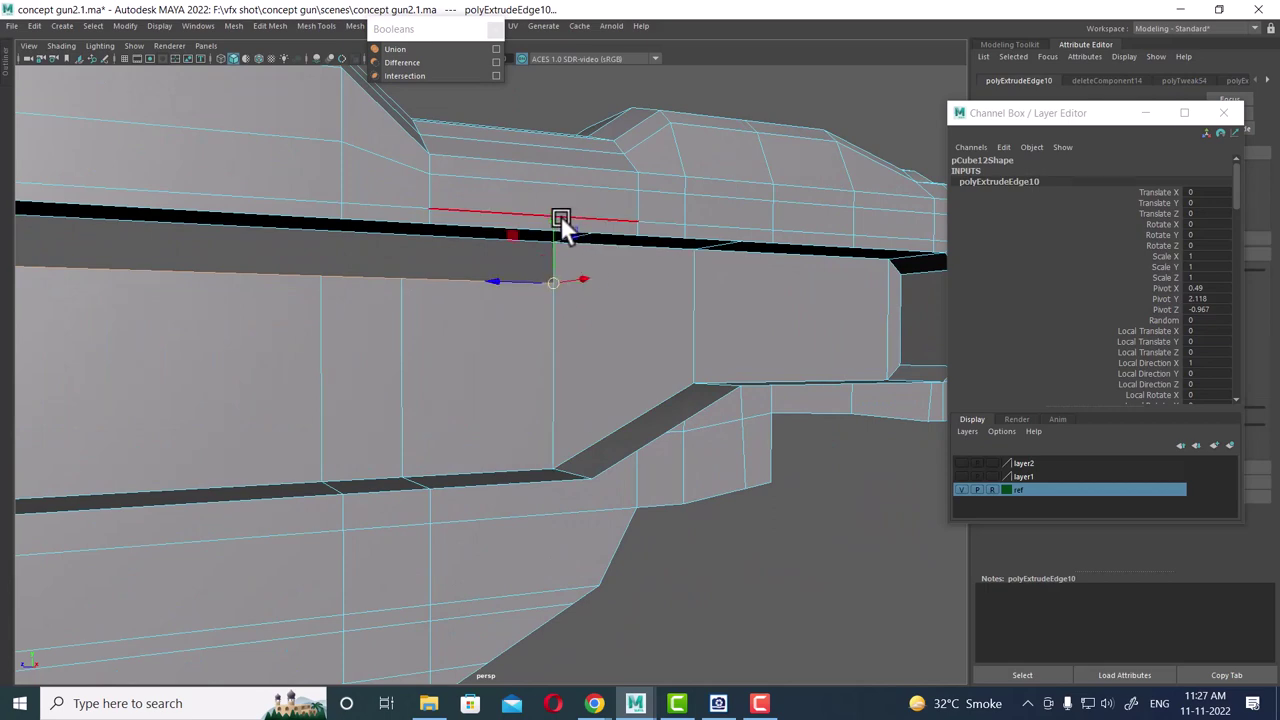
key(ctrl+z)
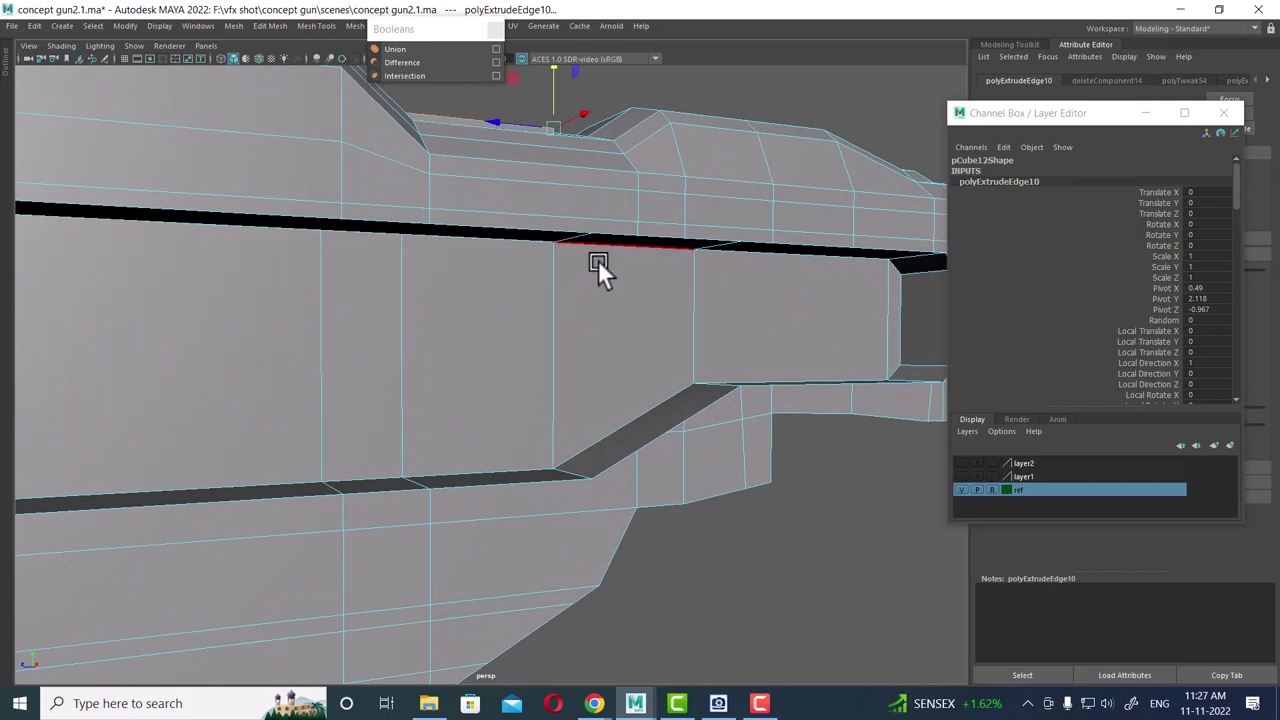
- Move the slot's top edge up to close the gap, then select the right strip face
click(598, 263)
scroll(556, 305, up, 2)
scroll(616, 312, up, 2)
scroll(604, 335, up, 2)
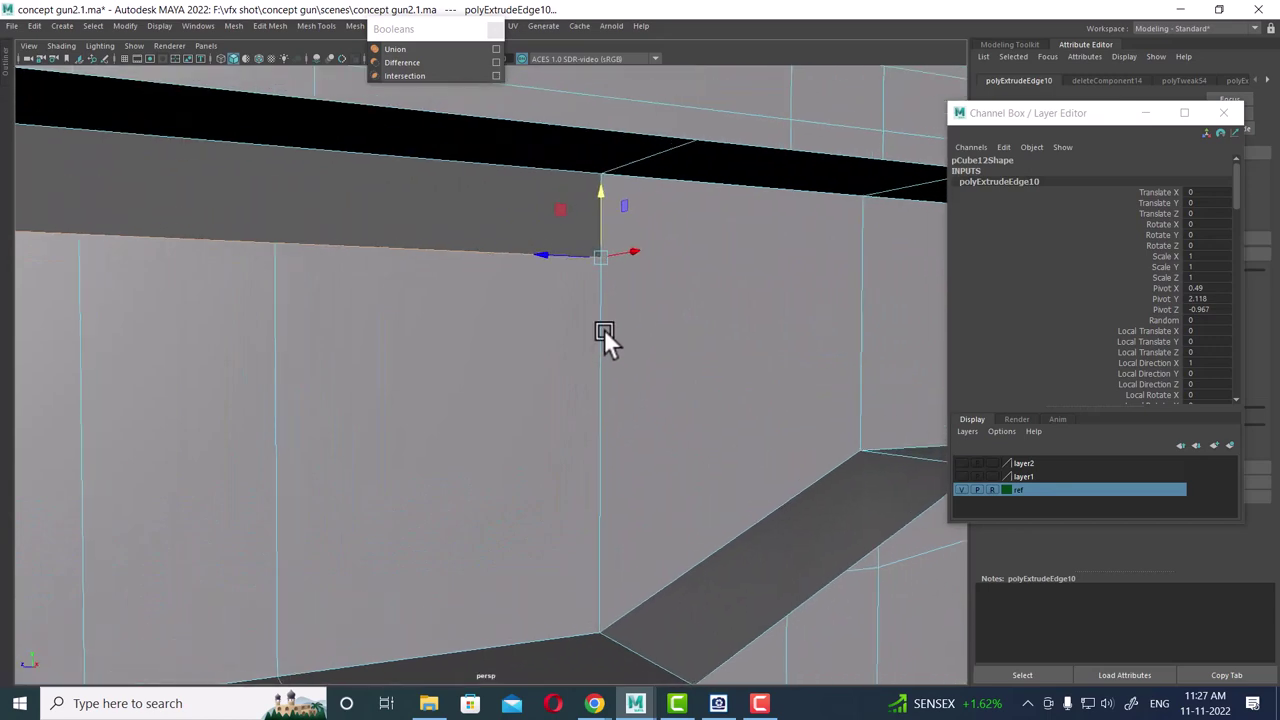
mouse_move(606, 192)
mouse_down()
mouse_move(602, 177)
mouse_move(546, 290)
mouse_move(580, 300)
mouse_move(508, 298)
mouse_move(557, 340)
mouse_move(540, 352)
mouse_move(646, 367)
mouse_move(534, 361)
mouse_move(532, 344)
mouse_move(552, 350)
mouse_move(537, 286)
mouse_move(557, 334)
mouse_up()
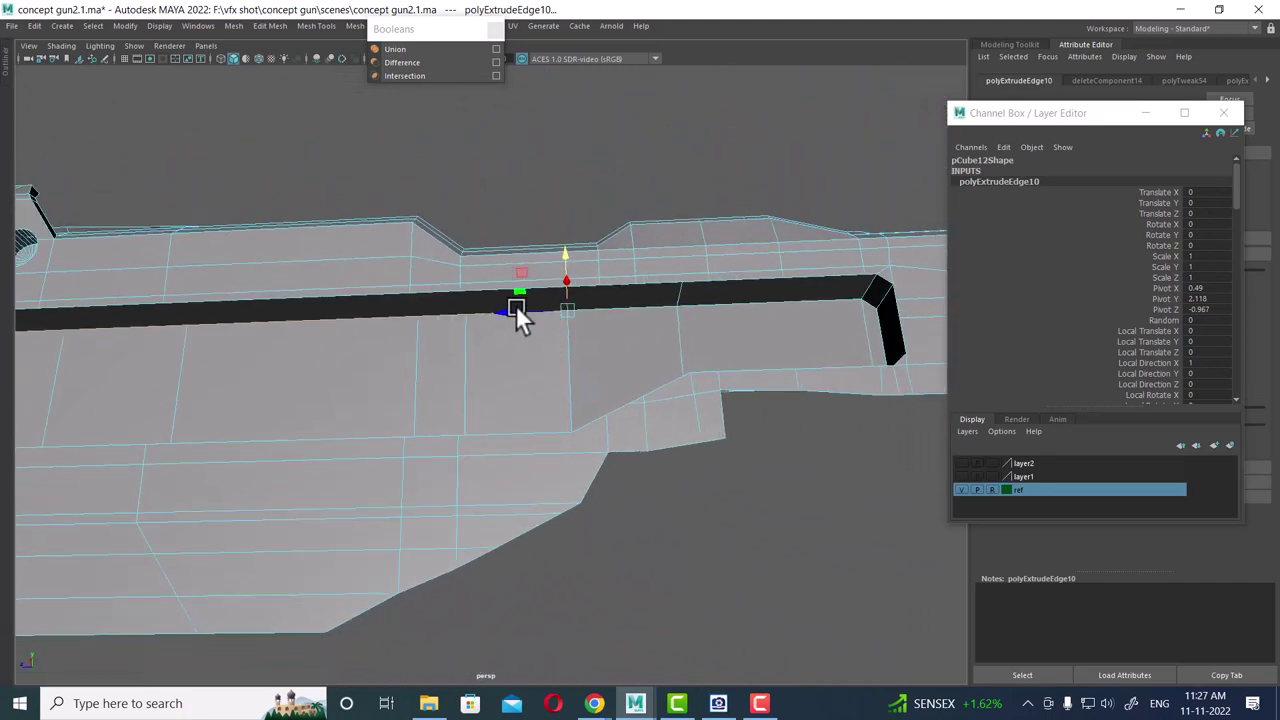
alt+drag(493, 290, 548, 328)
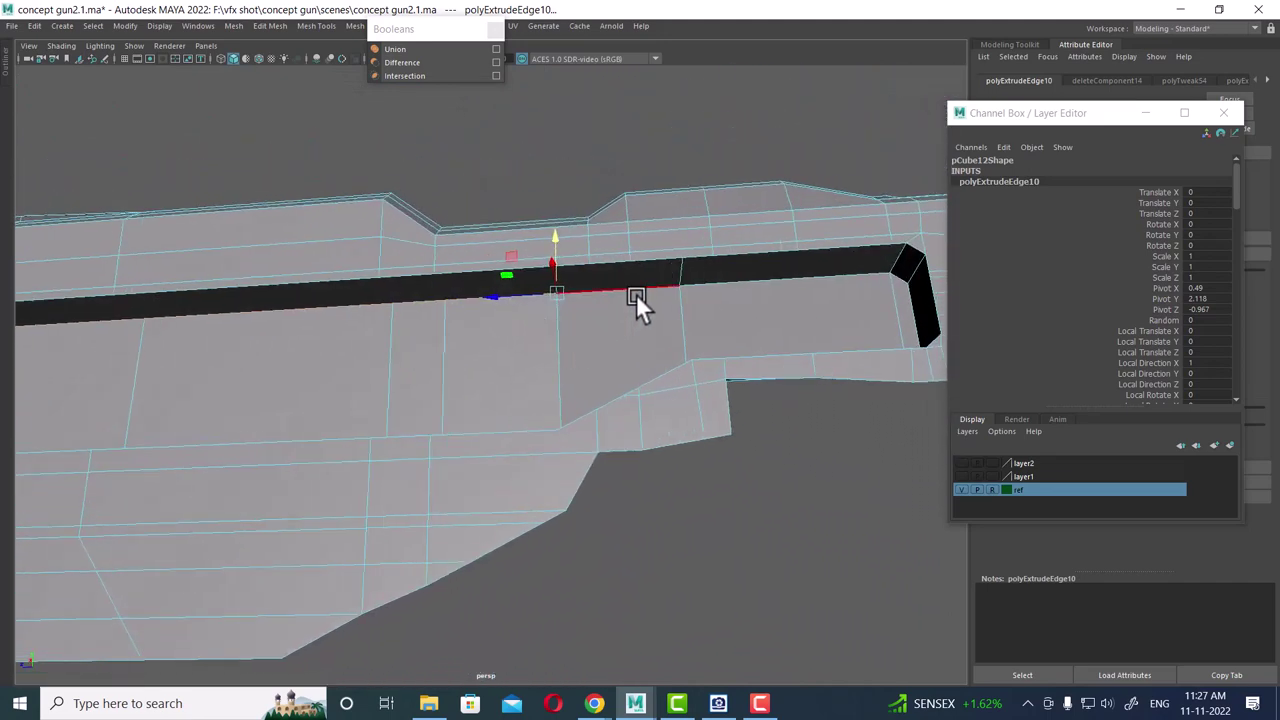
right_drag(636, 294, 640, 335)
click(765, 266)
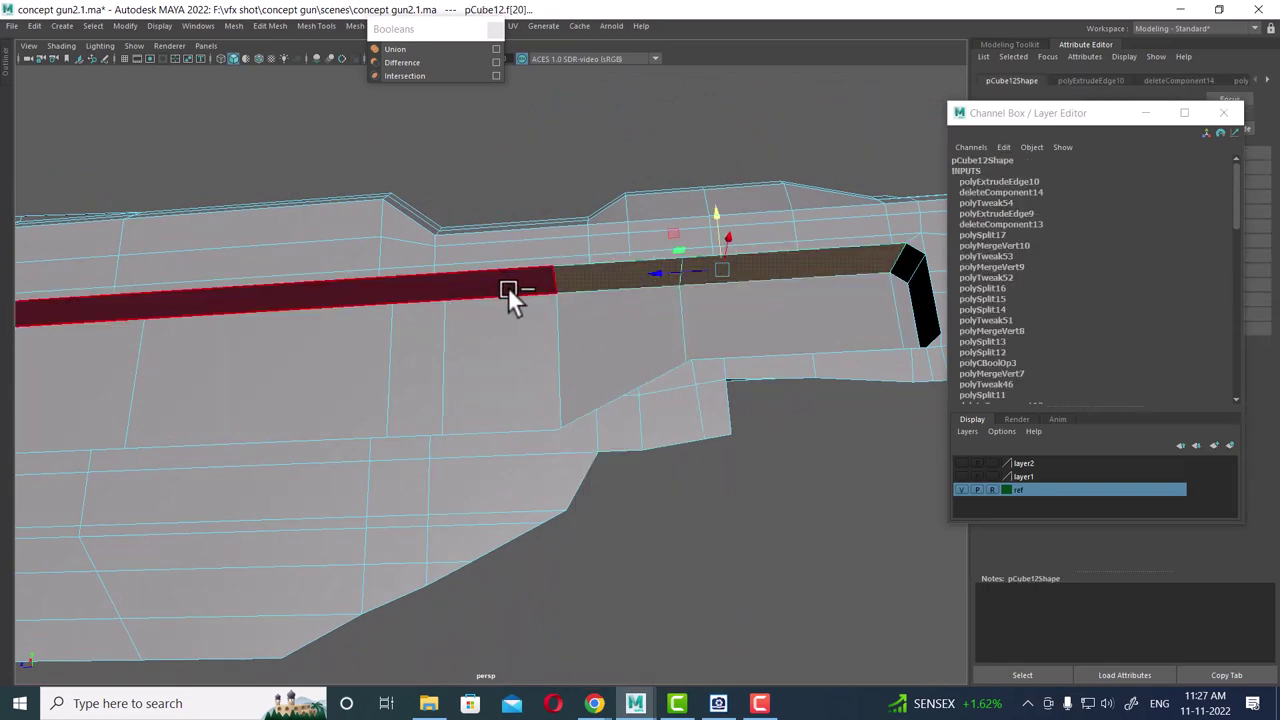
- Delete the leftover strip face and merge the corner vertex into its neighbour
alt+drag(402, 319, 753, 278)
alt+drag(664, 277, 672, 268)
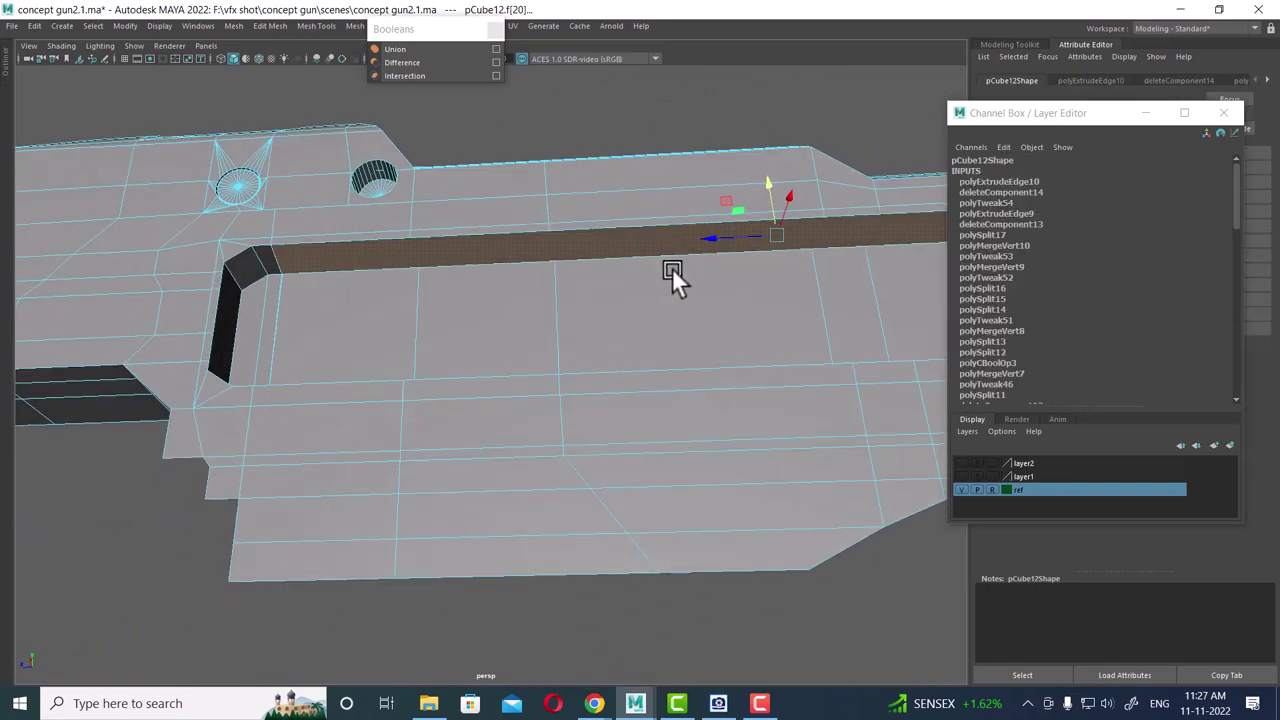
key(Delete)
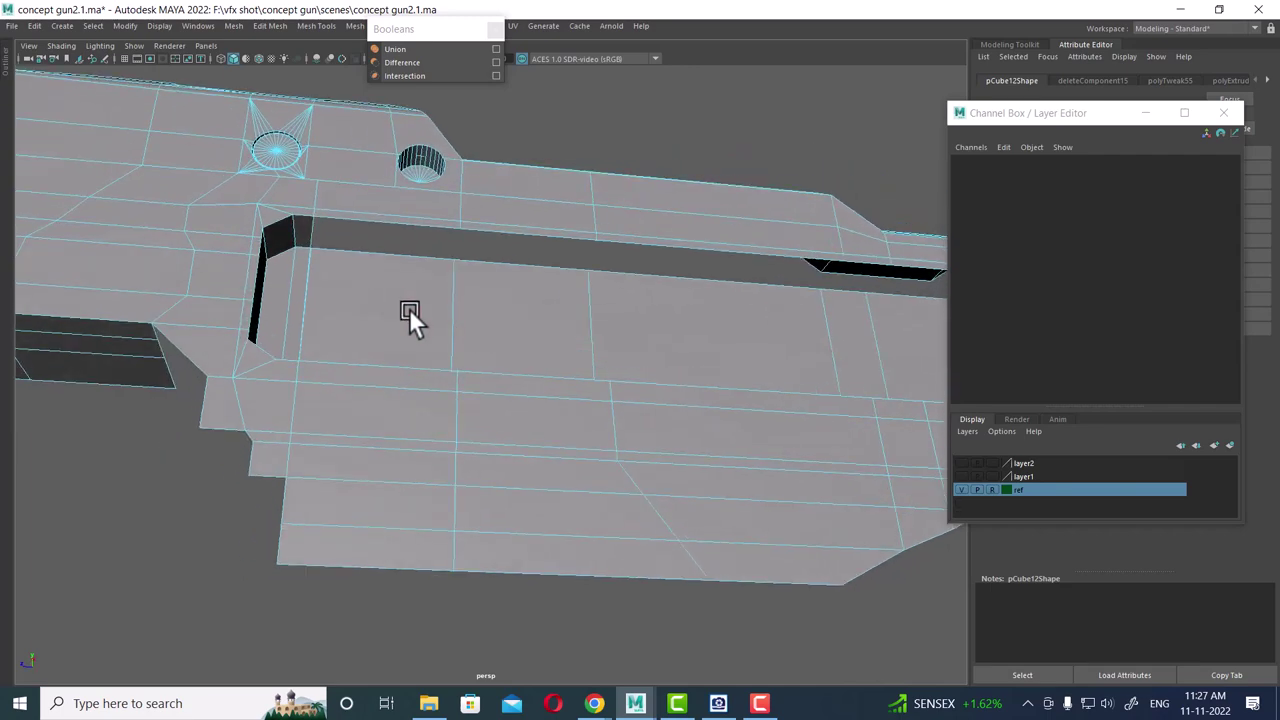
scroll(446, 322, up, 5)
right_drag(424, 249, 282, 247)
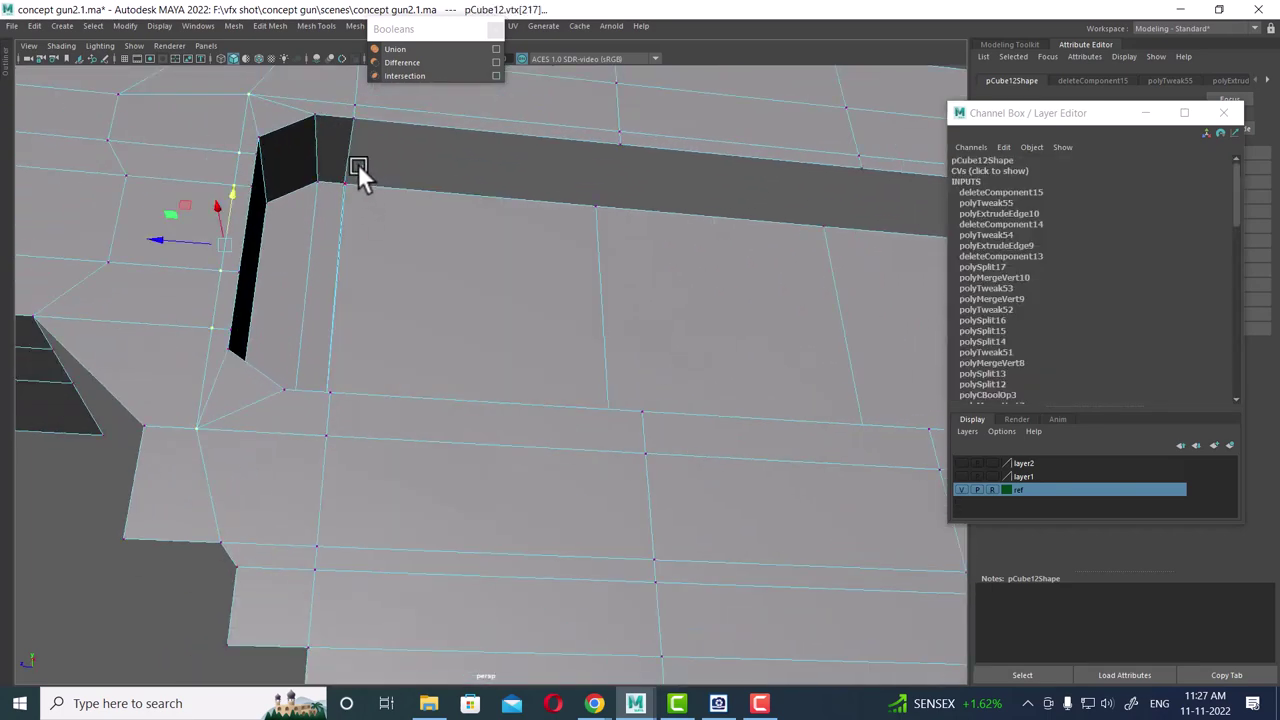
shift+right_drag(407, 246, 393, 147)
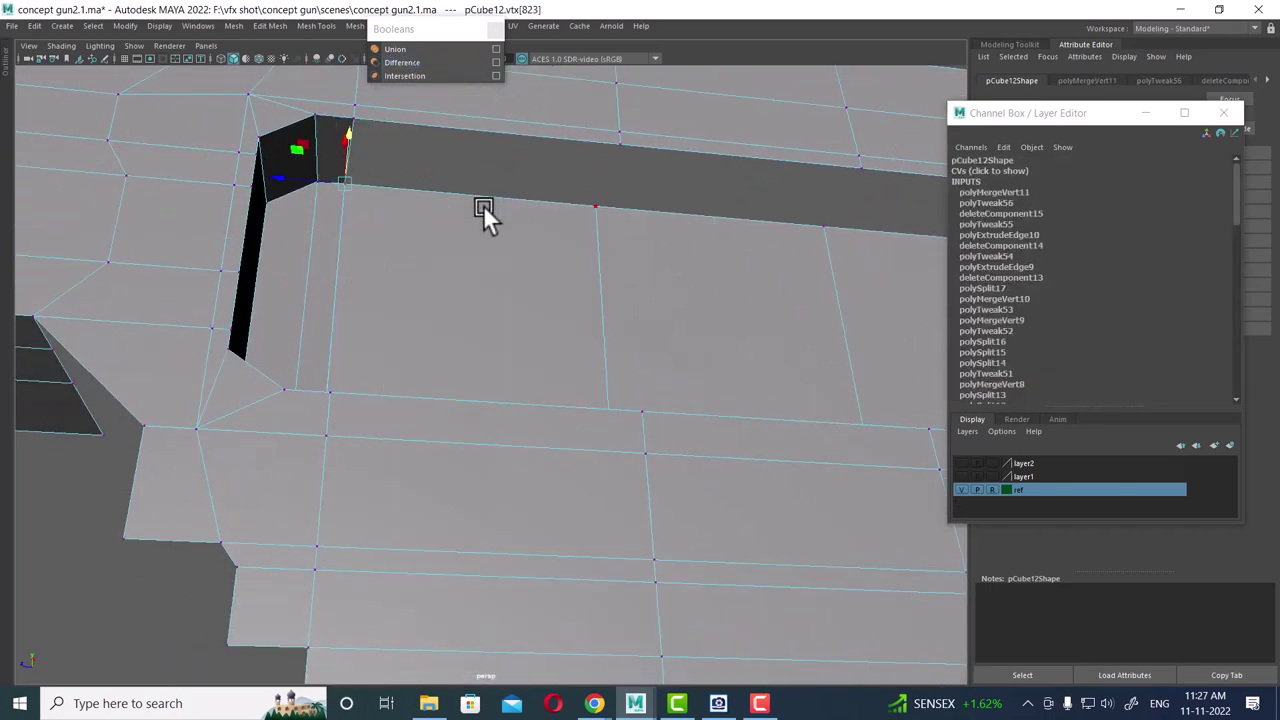
- Select the pair of edges along the slot's upper side
right_drag(514, 131, 499, 110)
click(486, 127)
mouse_move(486, 127)
alt+mouse_down()
mouse_move(373, 255)
mouse_move(364, 291)
mouse_move(783, 320)
alt+mouse_up()
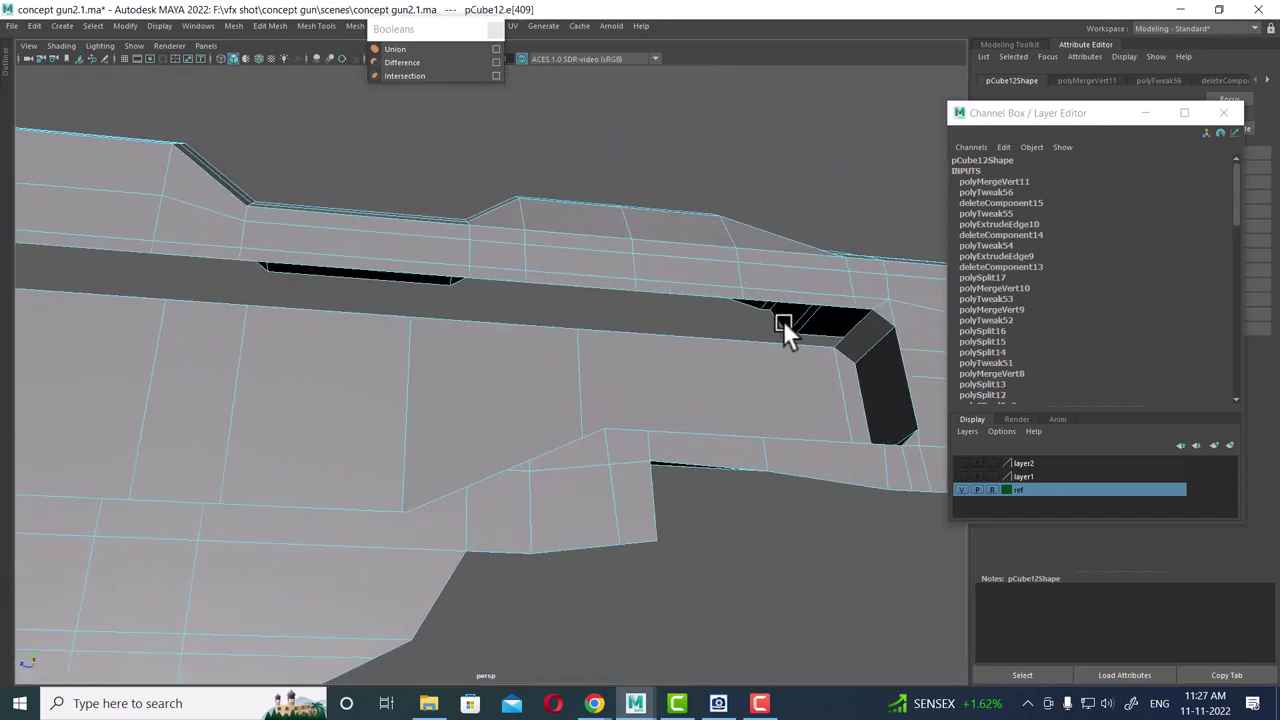
double_click(860, 306)
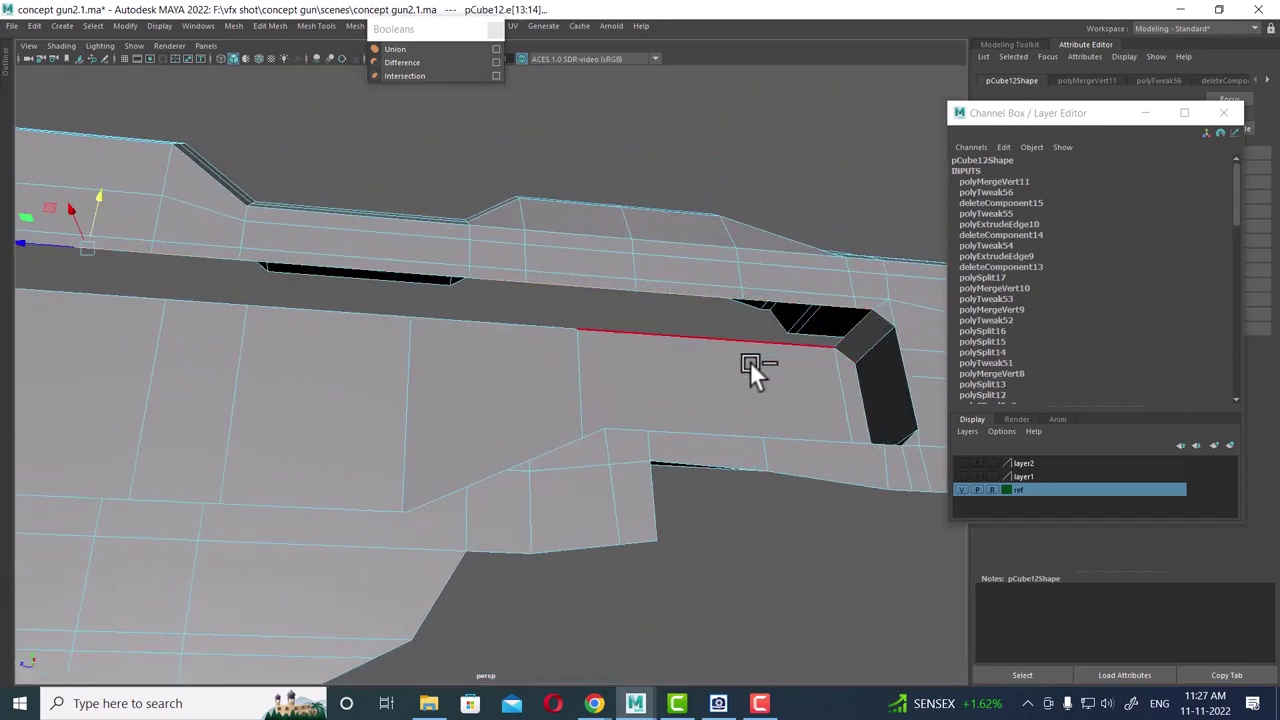
mouse_move(750, 363)
alt+mouse_down()
mouse_move(582, 323)
mouse_move(636, 331)
mouse_move(670, 222)
alt+mouse_up()
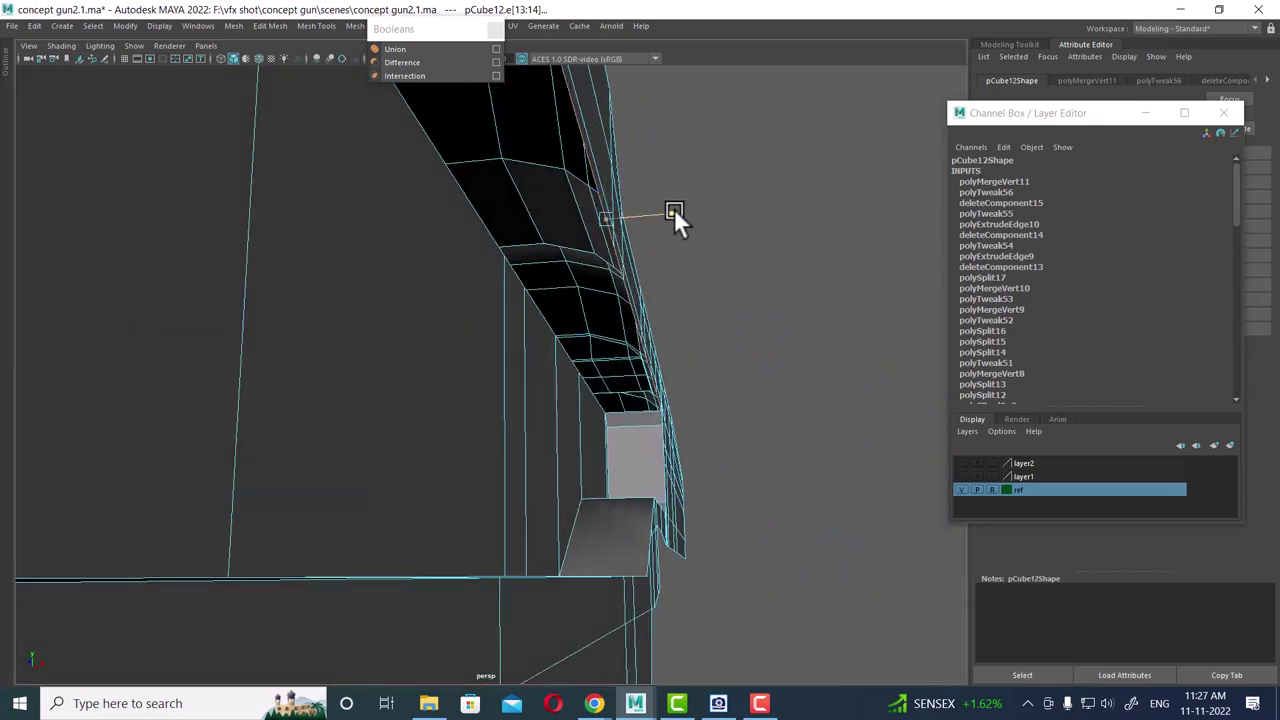
- Extrude the slot-top edges to create polyExtrudeEdge11
key(ctrl+e)
mouse_move(571, 222)
alt+mouse_down()
mouse_move(459, 305)
mouse_move(544, 306)
mouse_move(461, 348)
mouse_move(944, 318)
mouse_move(388, 306)
mouse_move(414, 404)
mouse_move(671, 438)
mouse_move(551, 362)
mouse_move(591, 374)
mouse_move(470, 298)
mouse_move(472, 281)
mouse_move(574, 347)
mouse_move(386, 346)
mouse_move(877, 374)
mouse_move(540, 302)
mouse_move(555, 328)
mouse_move(356, 342)
mouse_move(251, 381)
mouse_move(246, 403)
mouse_move(360, 449)
mouse_move(364, 355)
alt+mouse_up()
scroll(567, 374, down, 2)
scroll(574, 356, down, 3)
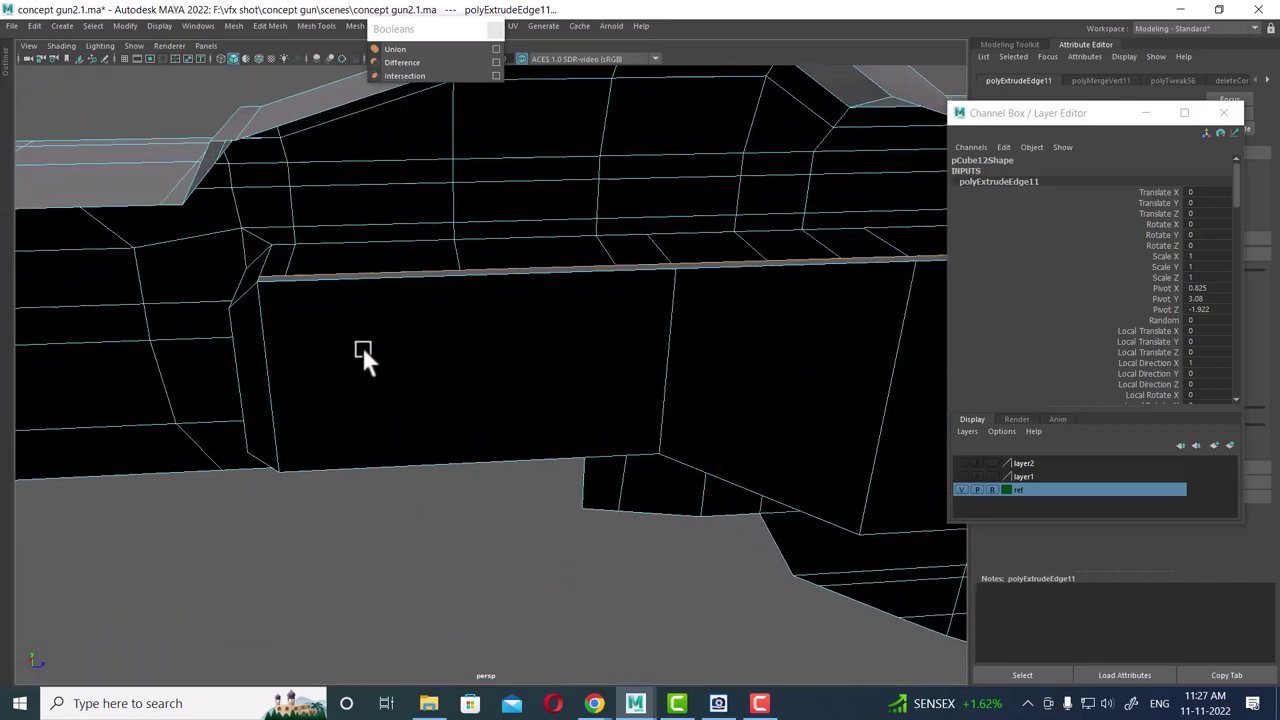
- Select the rim's corner vertex at the end of the new strip
click(262, 273)
mouse_move(283, 319)
alt+mouse_down()
mouse_move(307, 329)
mouse_move(254, 364)
alt+mouse_up()
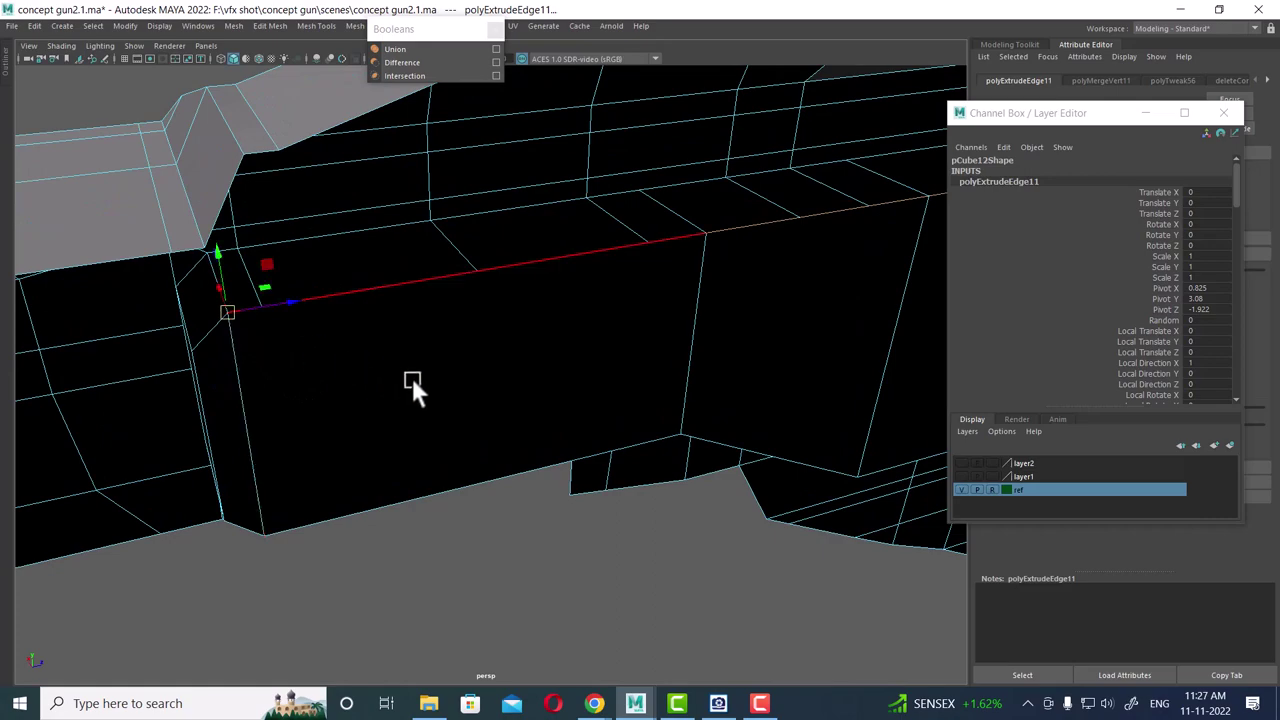
mouse_move(410, 377)
alt+mouse_down()
mouse_move(430, 346)
mouse_move(595, 294)
mouse_move(486, 251)
mouse_move(640, 380)
mouse_move(540, 391)
mouse_move(590, 351)
mouse_move(380, 411)
mouse_move(500, 329)
alt+mouse_up()
alt+right_drag(500, 329, 514, 431)
mouse_move(514, 431)
alt+mouse_down()
mouse_move(550, 265)
mouse_move(334, 249)
mouse_move(457, 286)
mouse_move(423, 270)
mouse_move(436, 269)
alt+mouse_up()
key(F9)
click(442, 267)
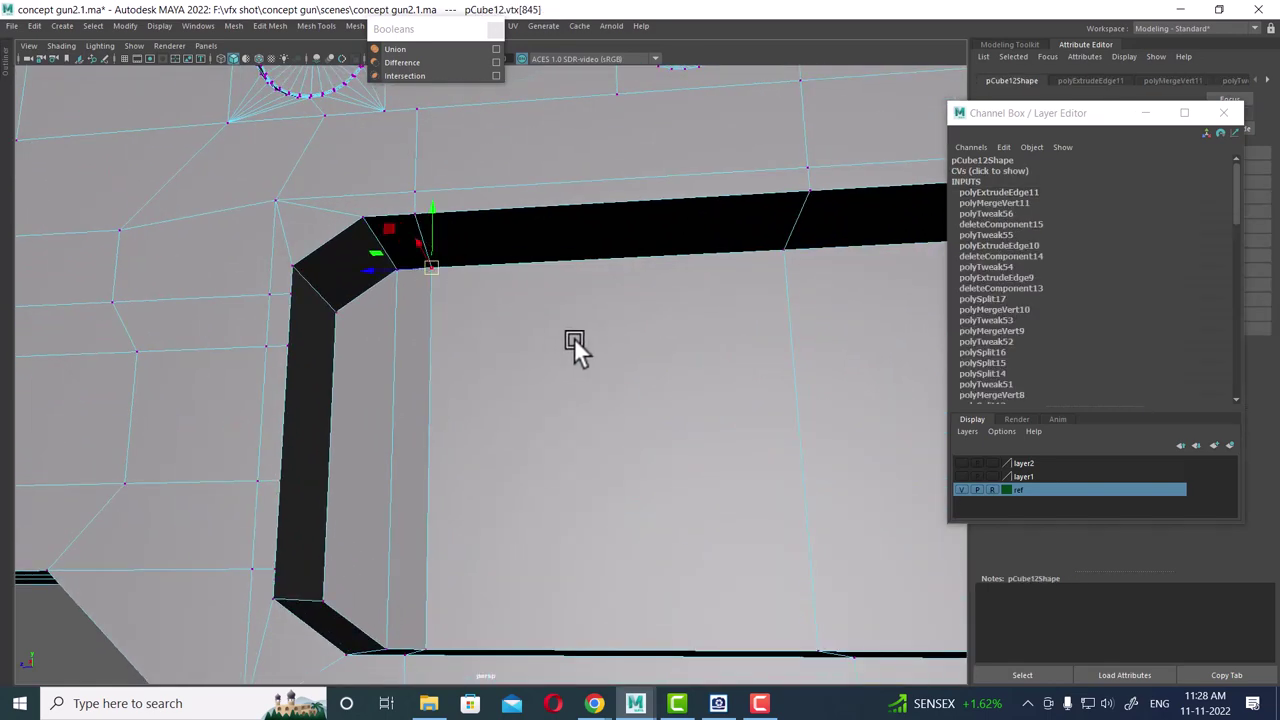
- Merge a pair of vertices beside the side slot to their center
scroll(580, 338, down, 5)
alt+drag(595, 339, 408, 303)
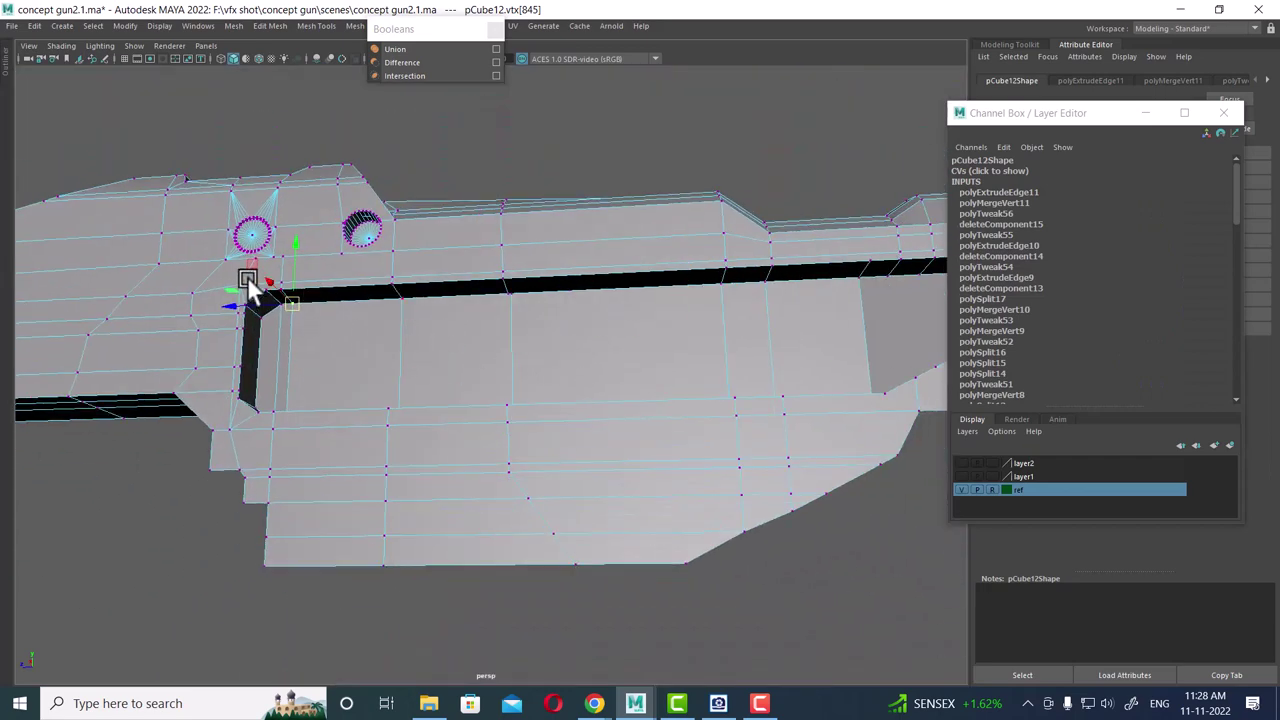
shift+click(721, 285)
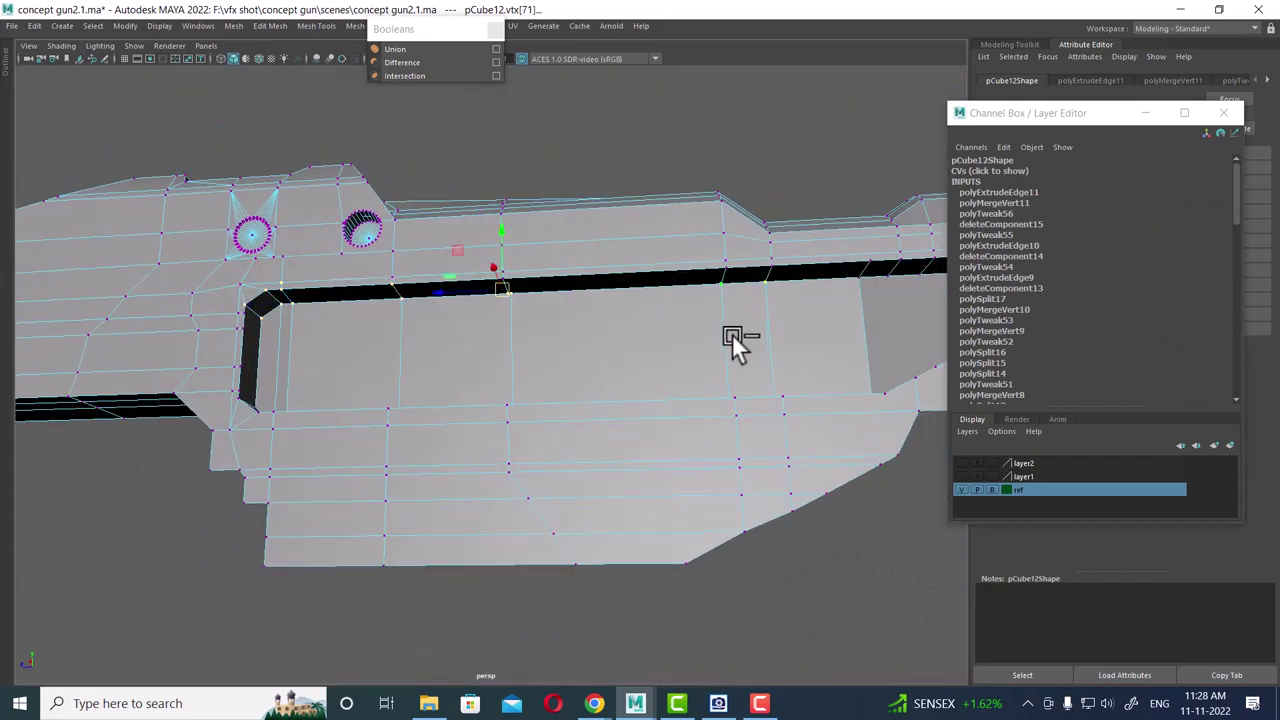
shift+right_drag(733, 336, 727, 217)
shift+right_drag(800, 187, 800, 188)
- Preview the slot with smoothing, then return to the flat display
alt+drag(791, 300, 591, 306)
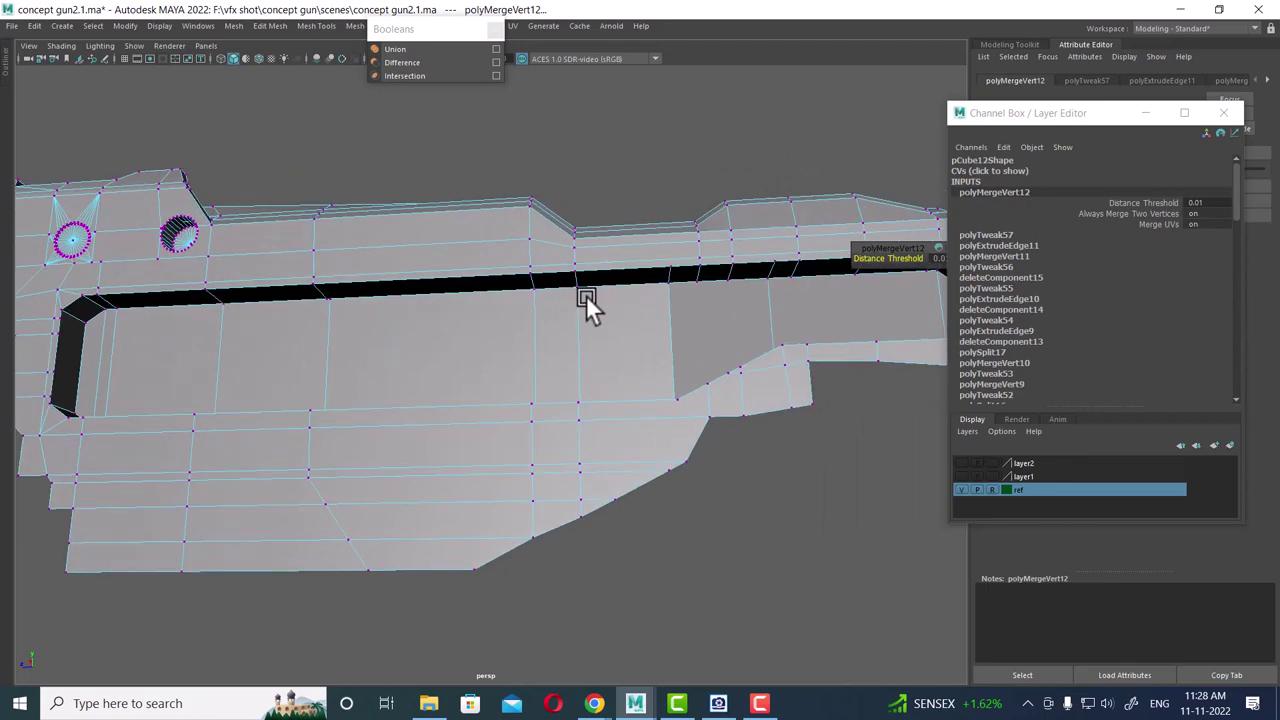
scroll(500, 320, up, 3)
alt+middle_drag(423, 337, 522, 347)
key(3)
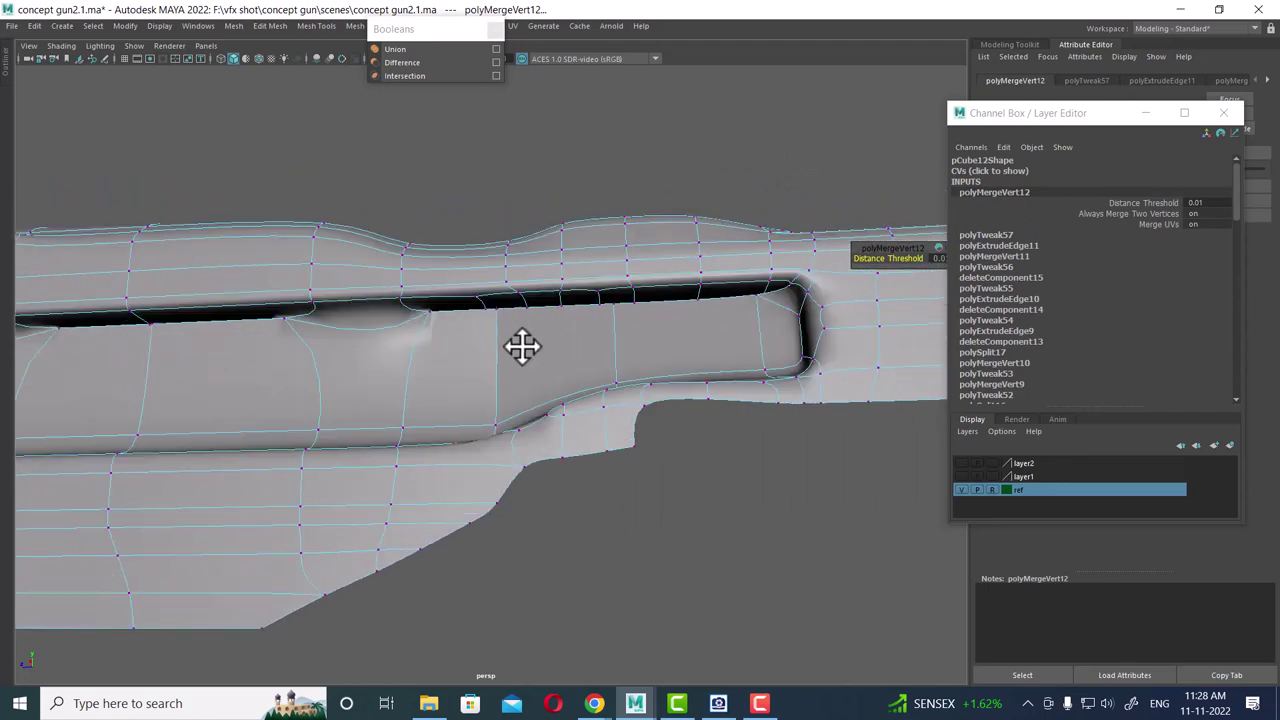
alt+middle_drag(350, 363, 609, 357)
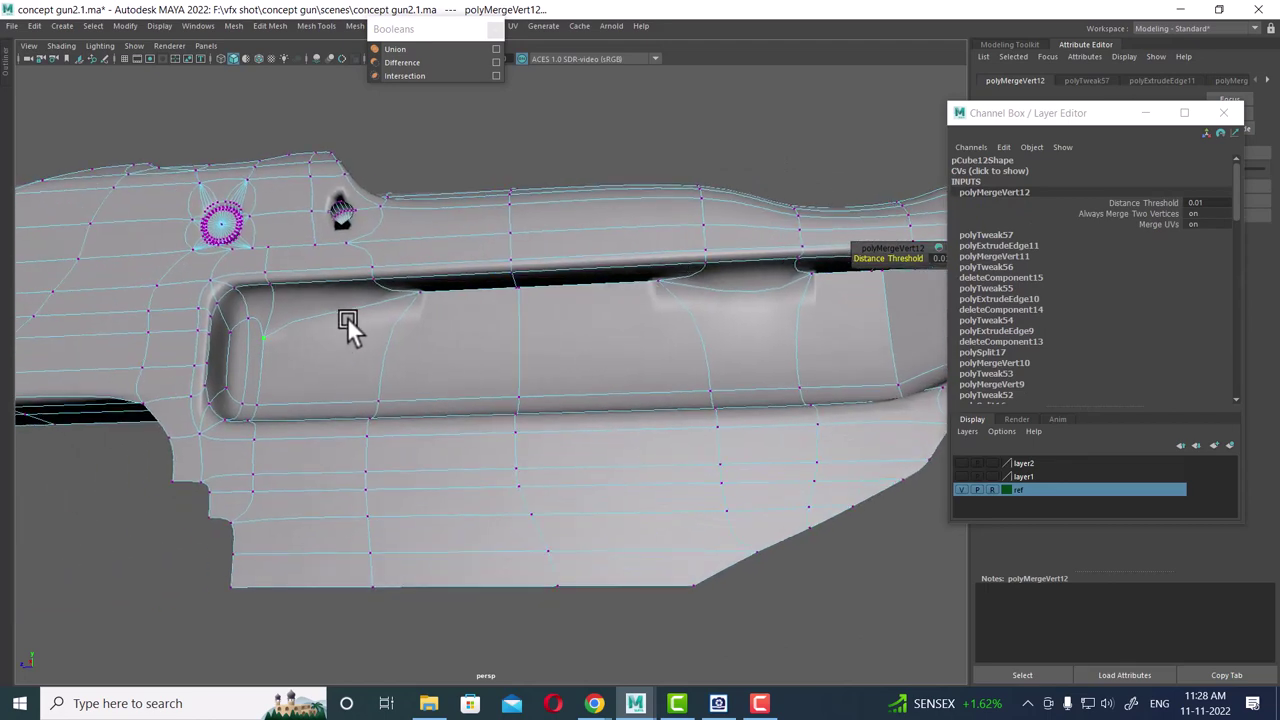
key(1)
- In wireframe, merge the stray vertex near the round hole into its neighbour
mouse_move(358, 317)
alt+mouse_down()
mouse_move(368, 296)
mouse_move(422, 381)
mouse_move(468, 323)
mouse_move(286, 366)
mouse_move(371, 380)
mouse_move(462, 305)
alt+mouse_up()
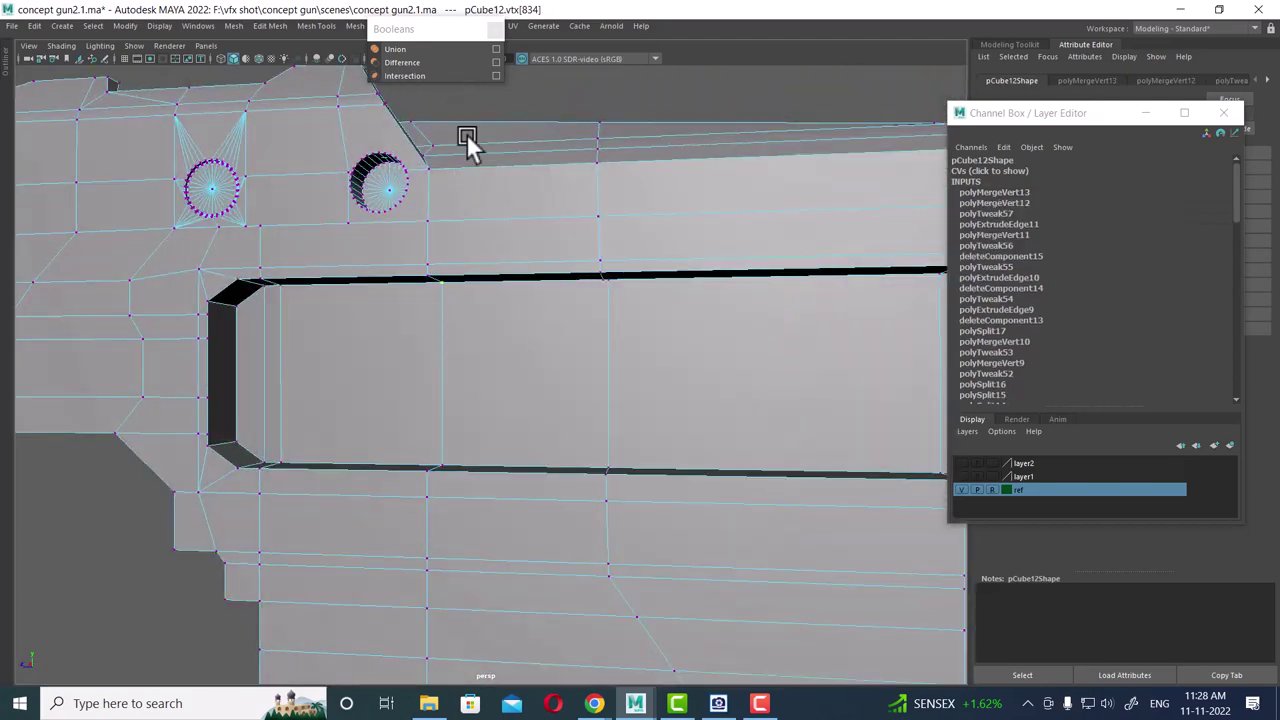
key(4)
key(5)
mouse_move(545, 308)
alt+middle_down()
mouse_move(591, 320)
mouse_move(437, 383)
alt+middle_up()
mouse_move(437, 383)
alt+right_down()
mouse_move(565, 421)
mouse_move(534, 386)
alt+right_up()
alt+drag(534, 386, 552, 384)
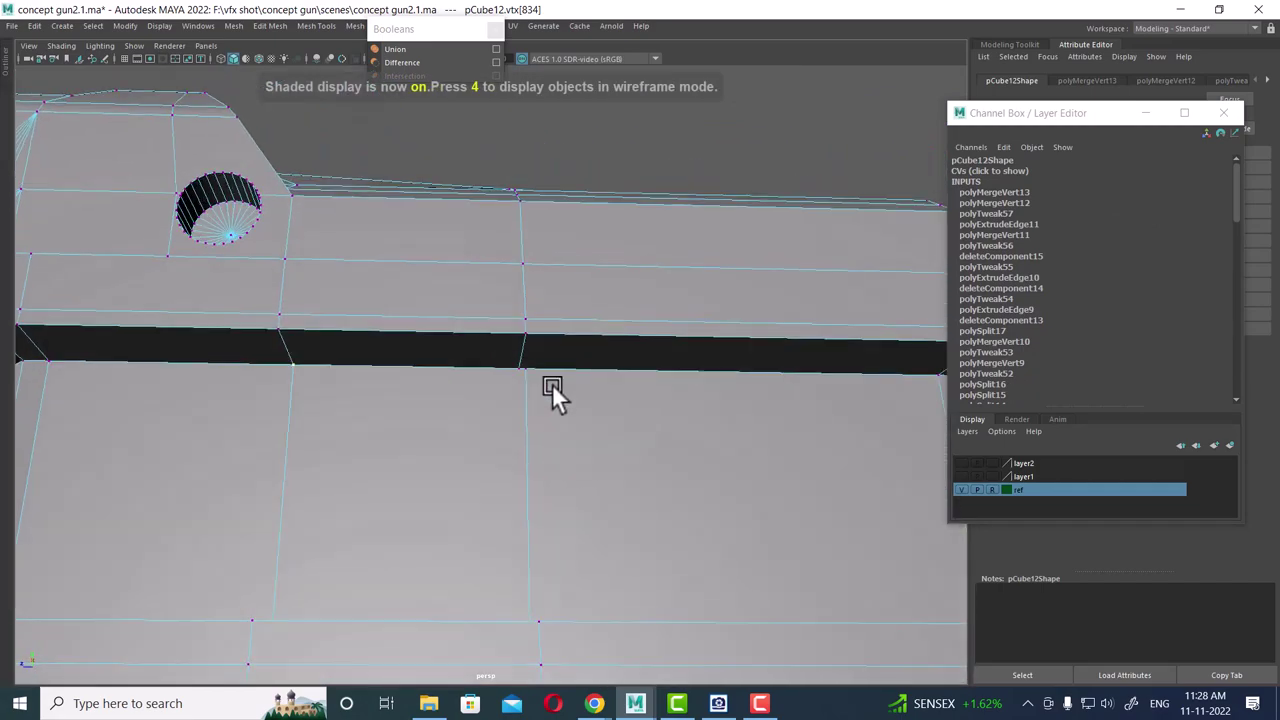
key(4)
click(532, 378)
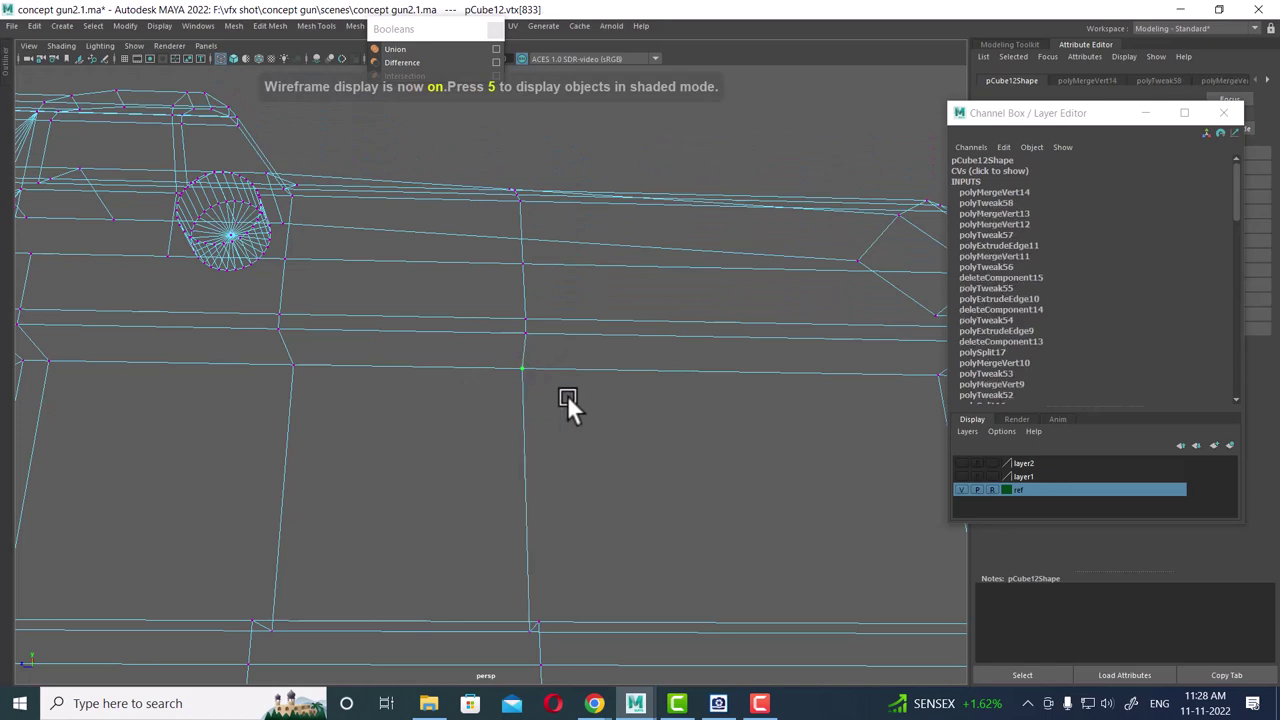
- Merge another stray vertex onto the slot edge
scroll(567, 395, down, 3)
key(5)
alt+middle_drag(785, 381, 420, 354)
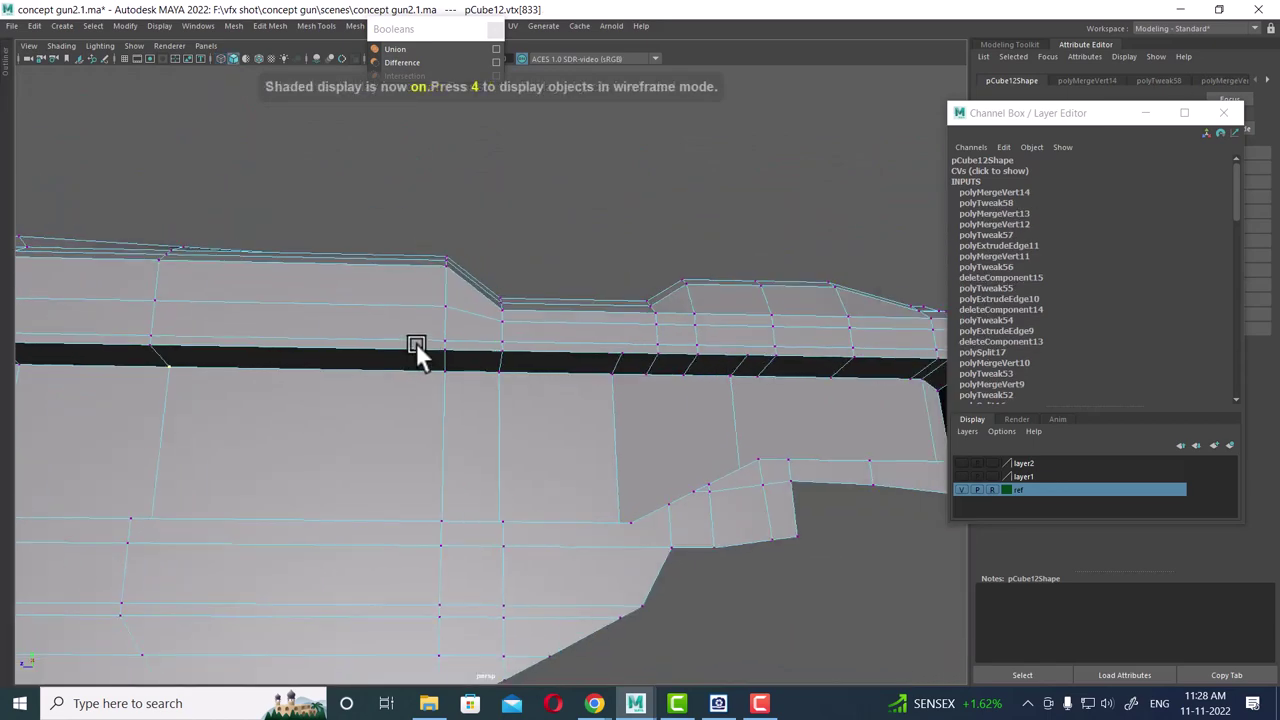
mouse_move(420, 354)
alt+mouse_down()
mouse_move(432, 406)
mouse_move(521, 358)
mouse_move(505, 373)
alt+mouse_up()
key(4)
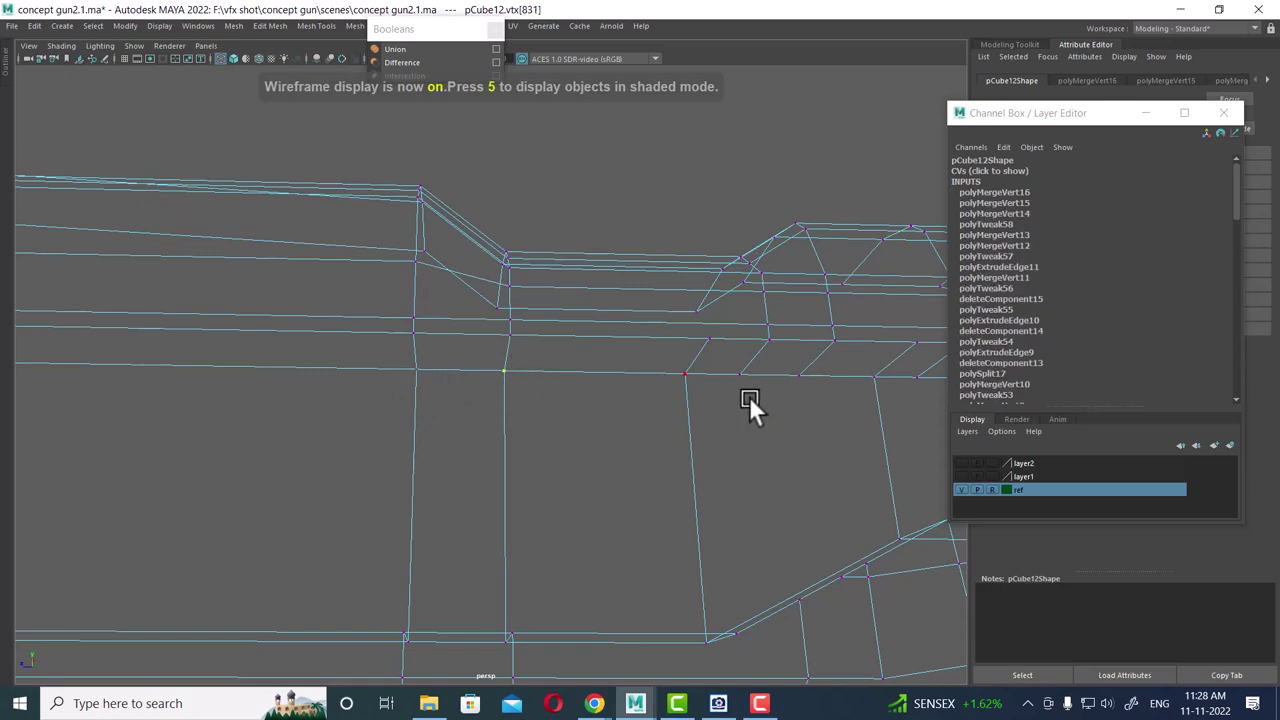
mouse_move(749, 396)
alt+mouse_down()
mouse_move(511, 434)
mouse_move(651, 437)
mouse_move(614, 429)
mouse_move(600, 406)
mouse_move(591, 437)
mouse_move(486, 343)
mouse_move(606, 349)
mouse_move(429, 437)
mouse_move(497, 394)
mouse_move(666, 431)
mouse_move(494, 428)
alt+mouse_up()
- Check the smoothed slot from lower and side angles
key(5)
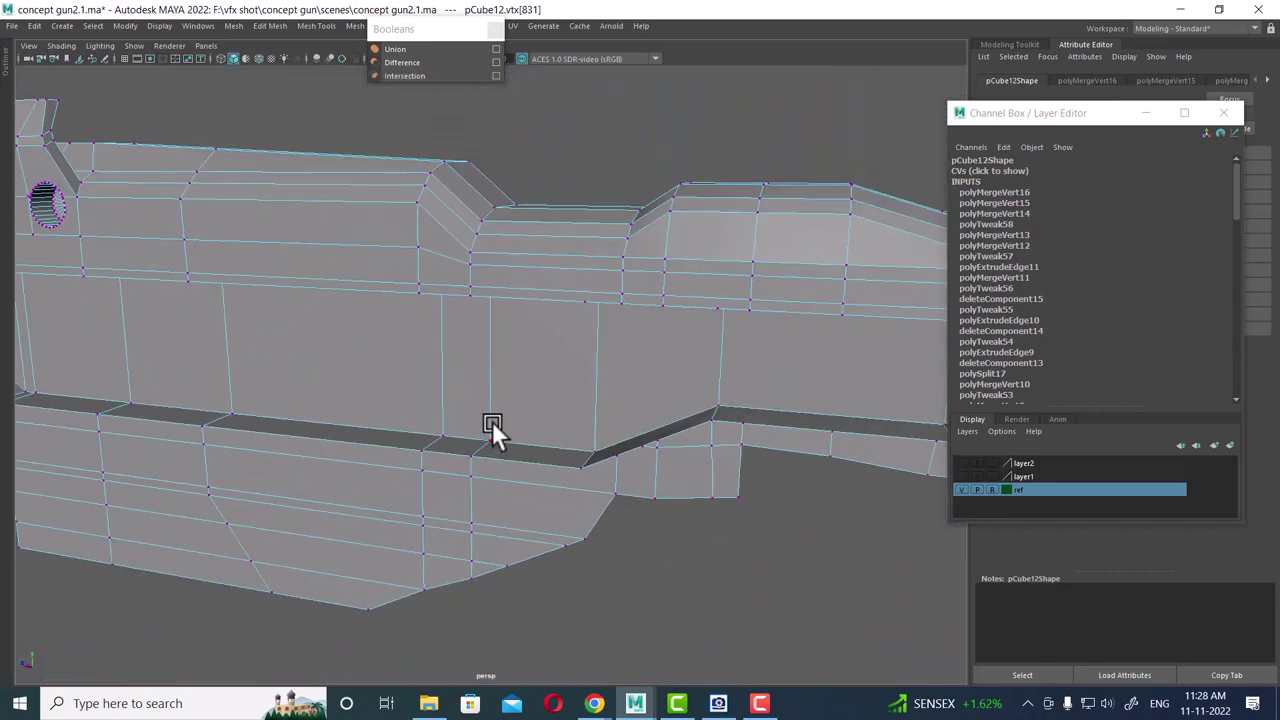
key(3)
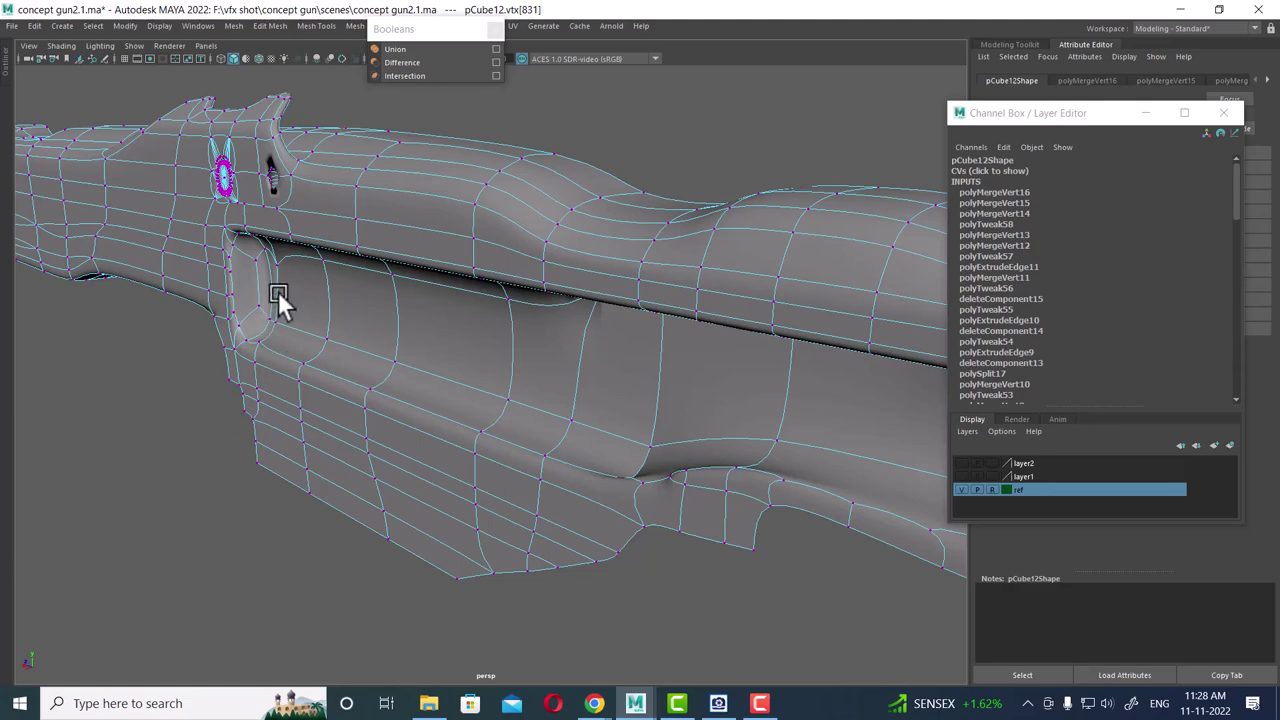
mouse_move(278, 300)
alt+mouse_down()
mouse_move(329, 266)
mouse_move(506, 343)
mouse_move(258, 380)
mouse_move(290, 342)
alt+mouse_up()
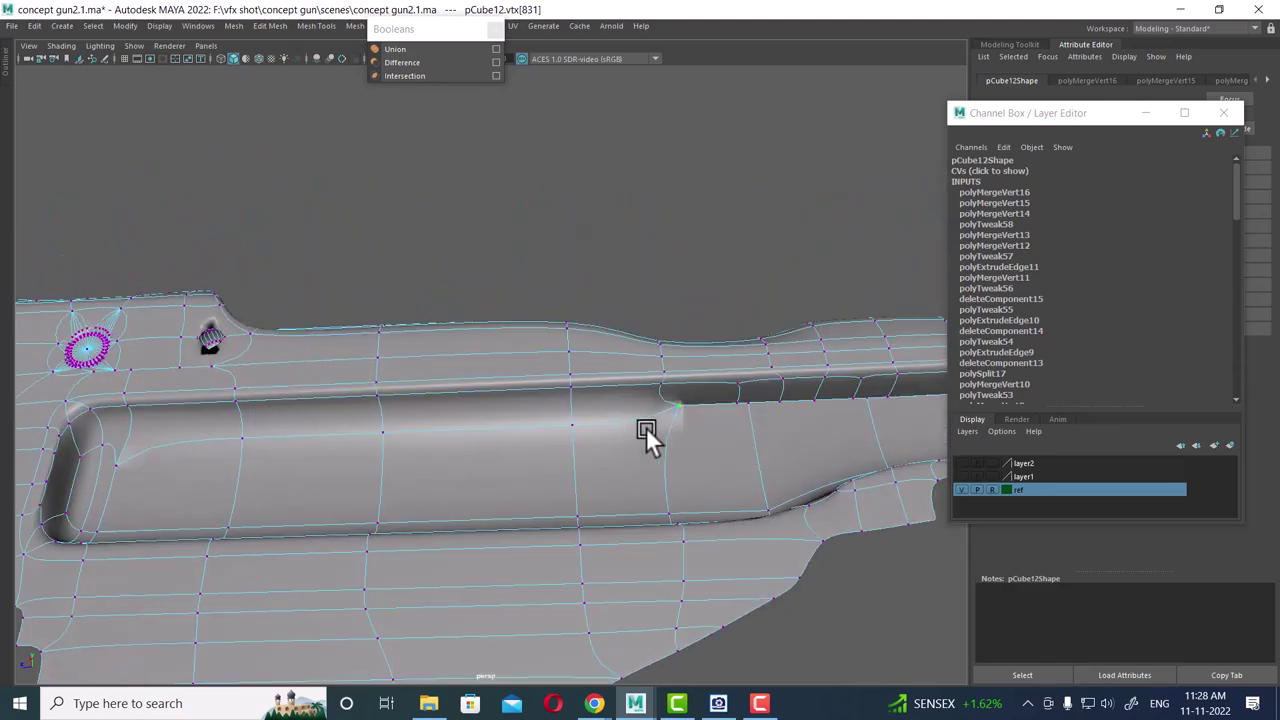
mouse_move(646, 427)
alt+mouse_down()
mouse_move(895, 406)
mouse_move(677, 443)
mouse_move(660, 400)
mouse_move(731, 491)
mouse_move(694, 363)
mouse_move(714, 374)
mouse_move(660, 372)
mouse_move(626, 349)
mouse_move(663, 357)
mouse_move(642, 340)
alt+mouse_up()
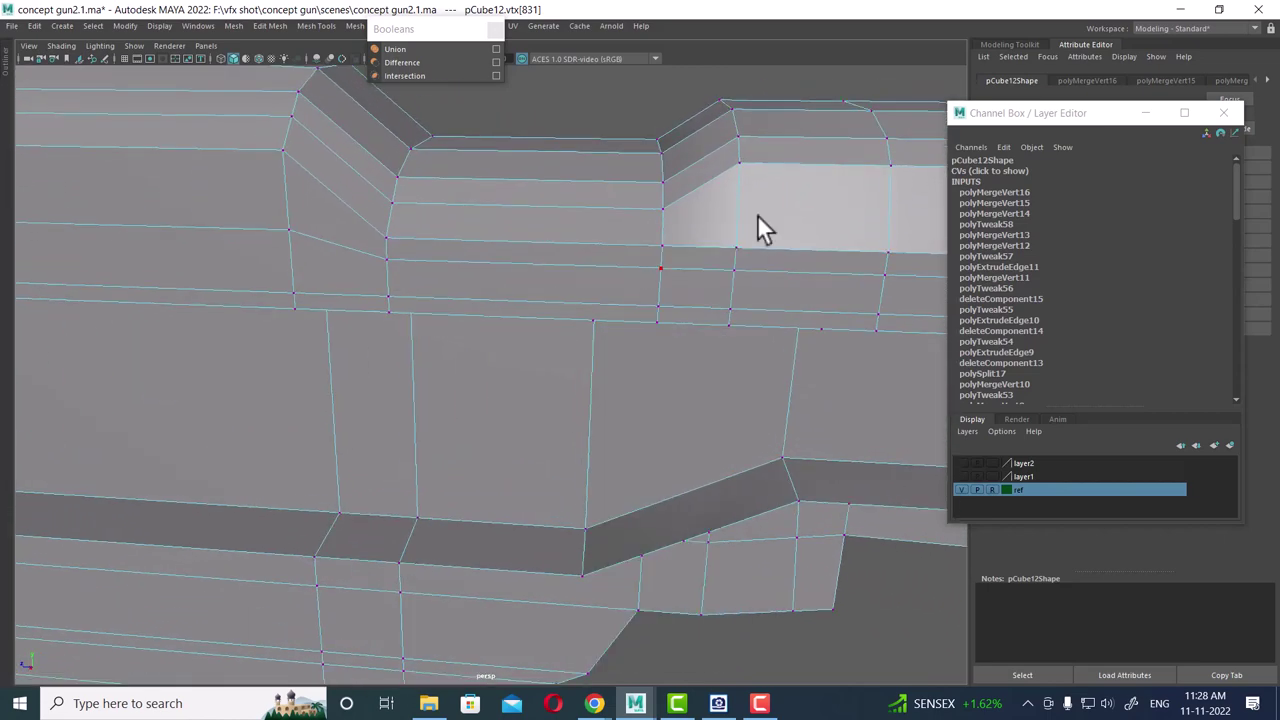
- Insert a horizontal edge loop across the upper body just above the slot's groove
key(F8)
alt+drag(658, 404, 663, 388)
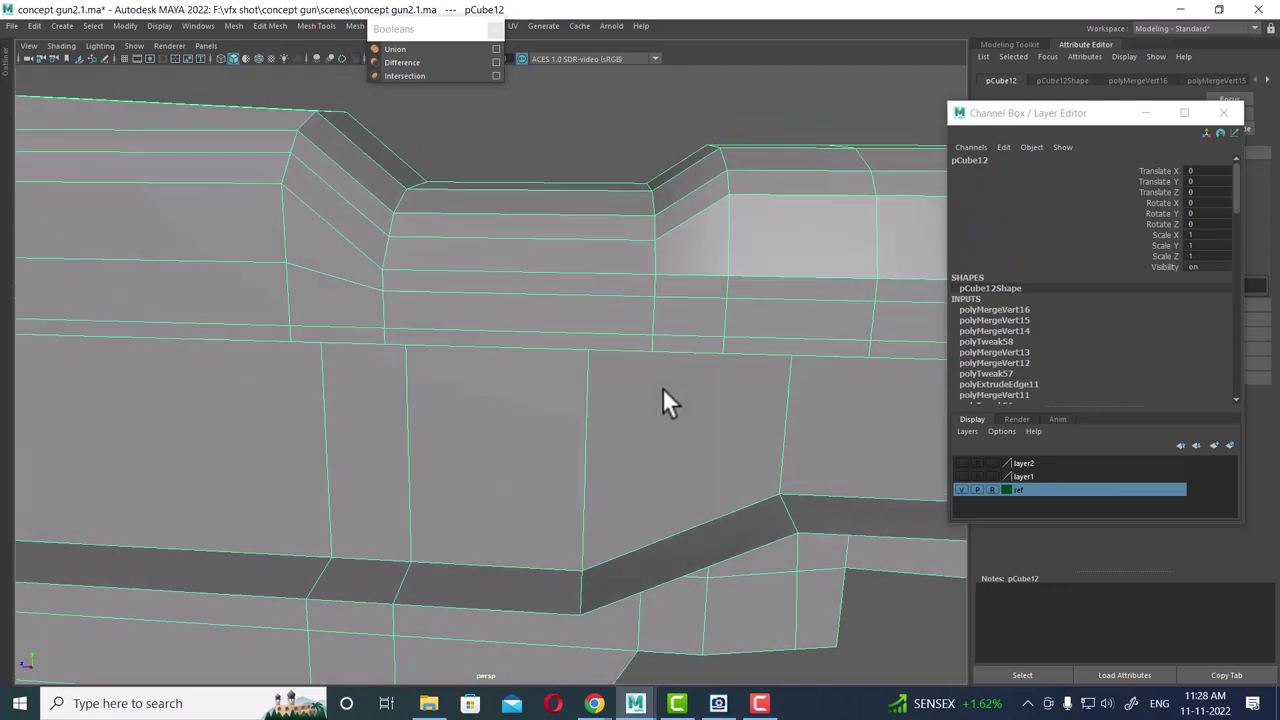
shift+right_drag(717, 280, 616, 302)
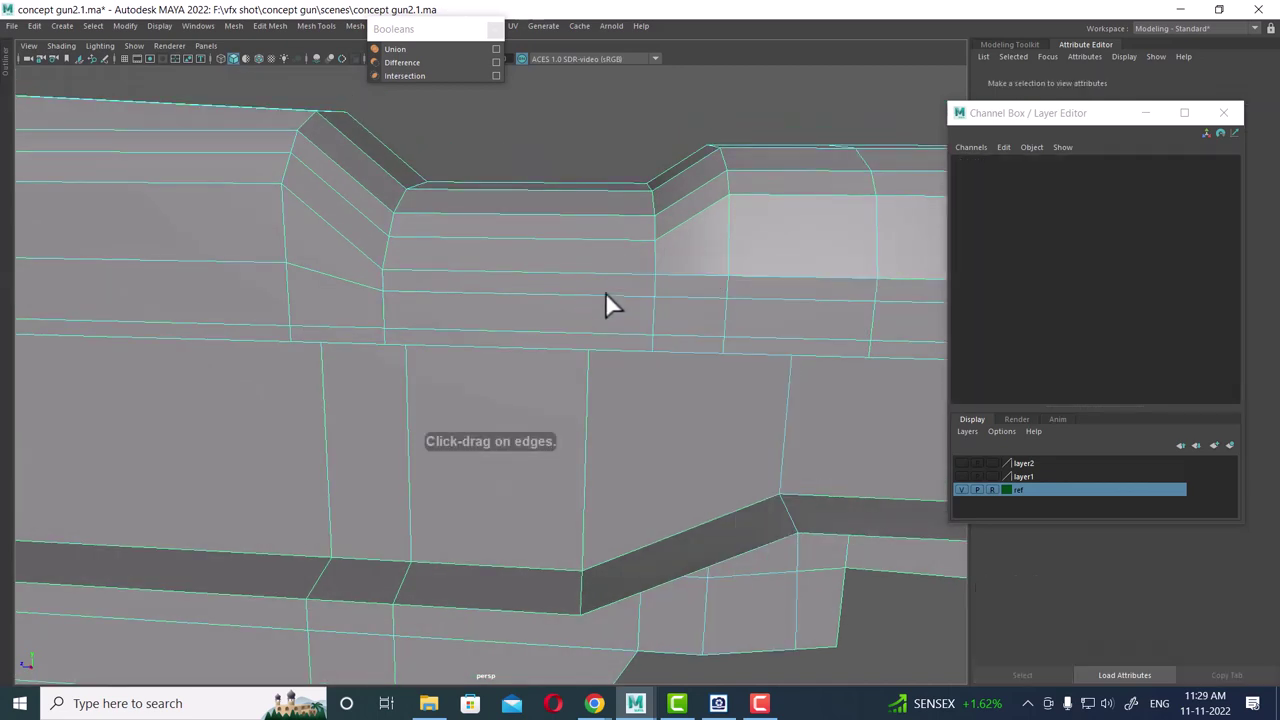
click(587, 310)
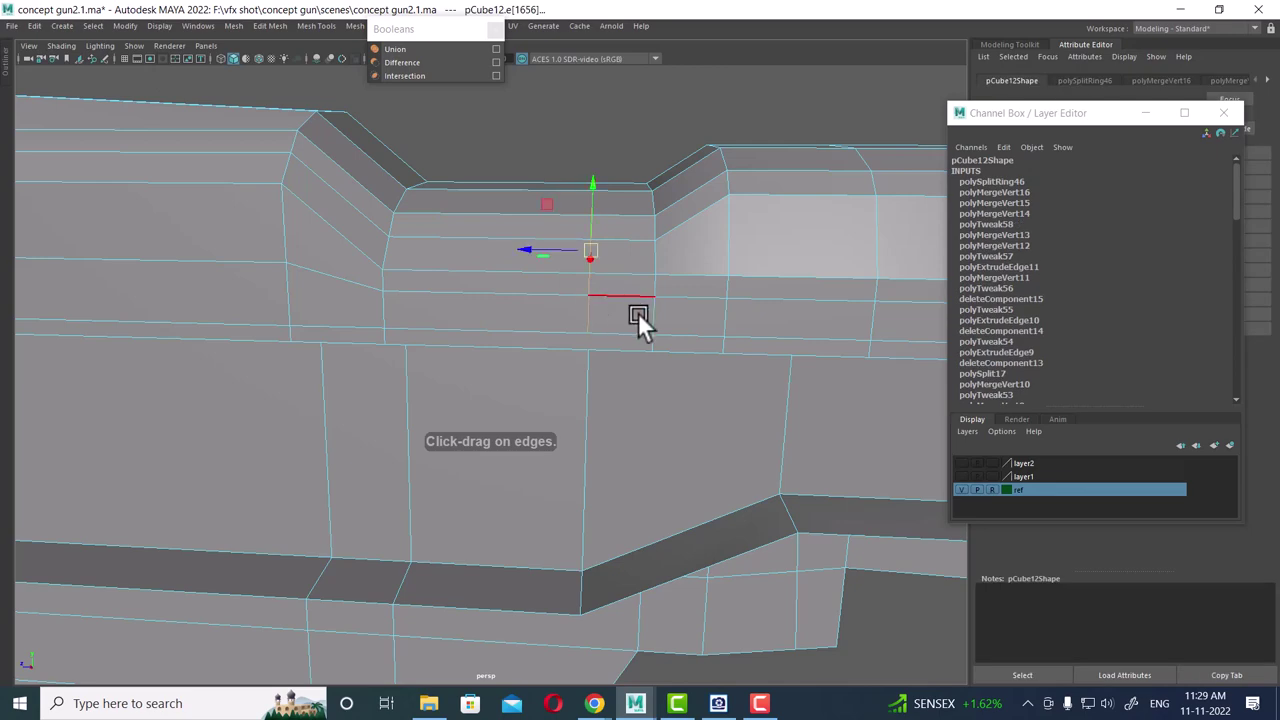
mouse_move(640, 323)
alt+mouse_down()
mouse_move(646, 351)
mouse_move(751, 391)
mouse_move(591, 336)
mouse_move(649, 219)
alt+mouse_up()
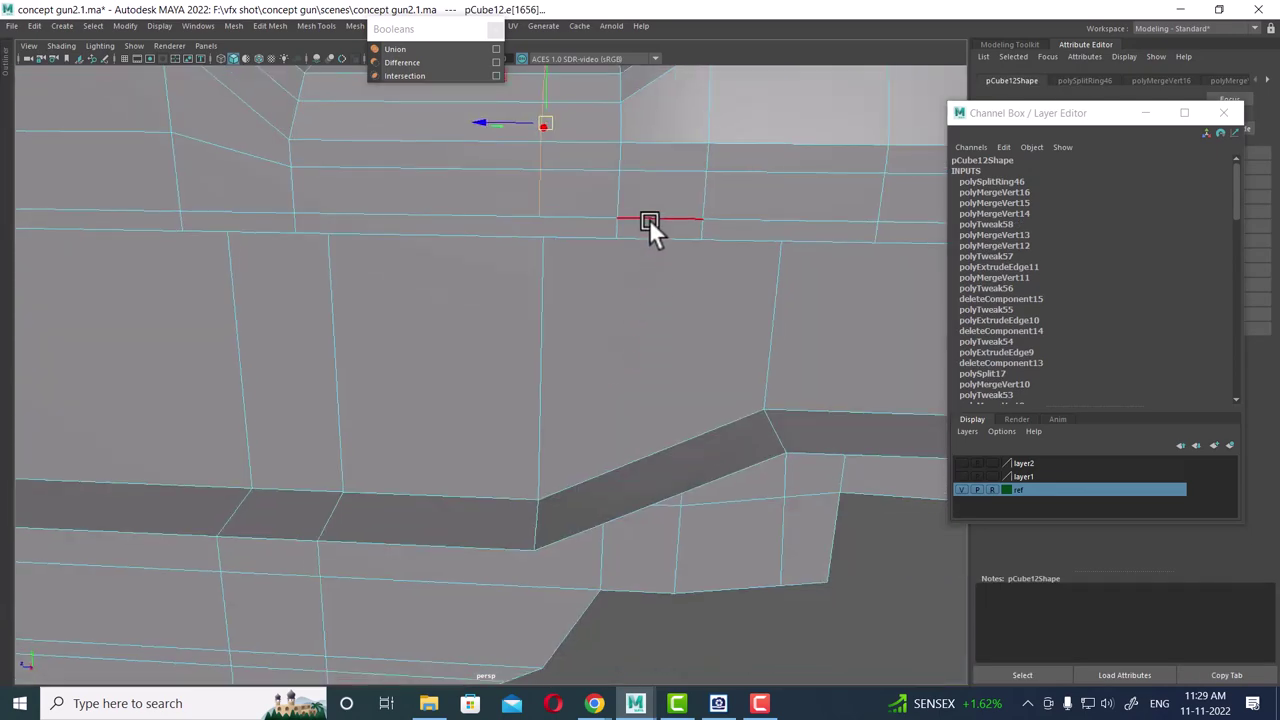
- Return to object mode and reframe the gun's side and slot
key(F8)
shift+right_drag(543, 208, 533, 198)
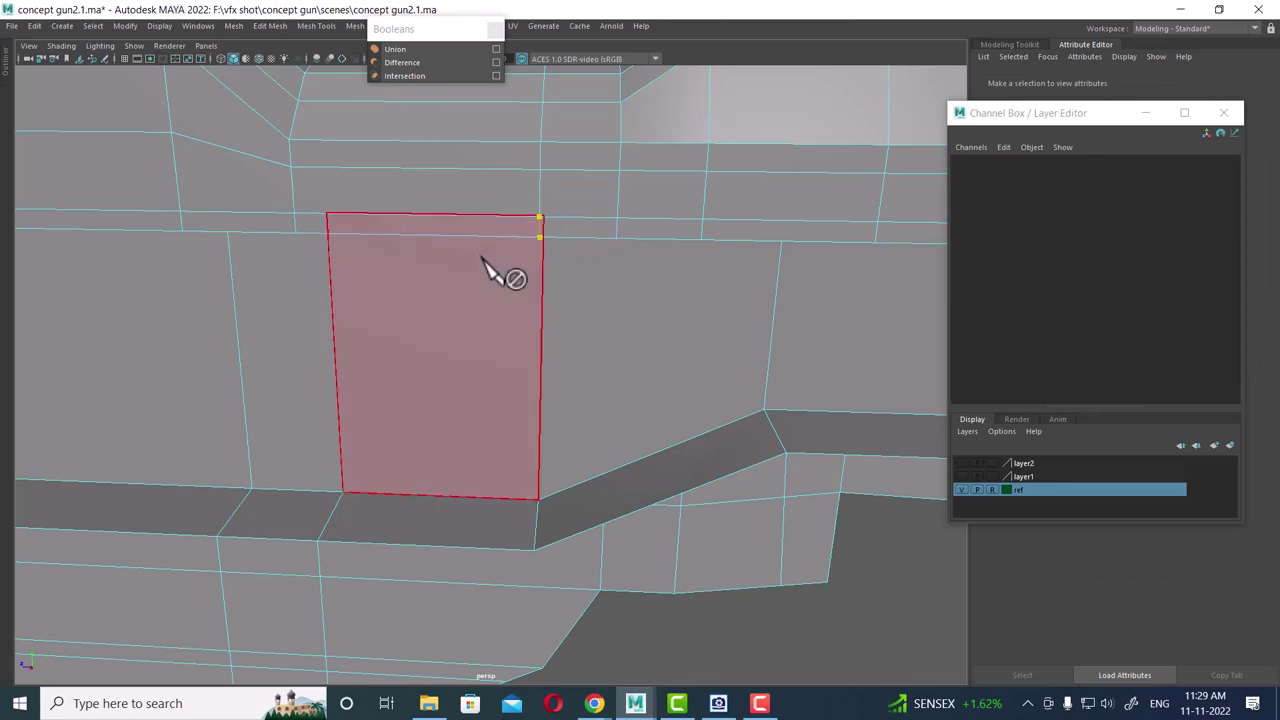
alt+right_drag(686, 286, 528, 363)
click(598, 390)
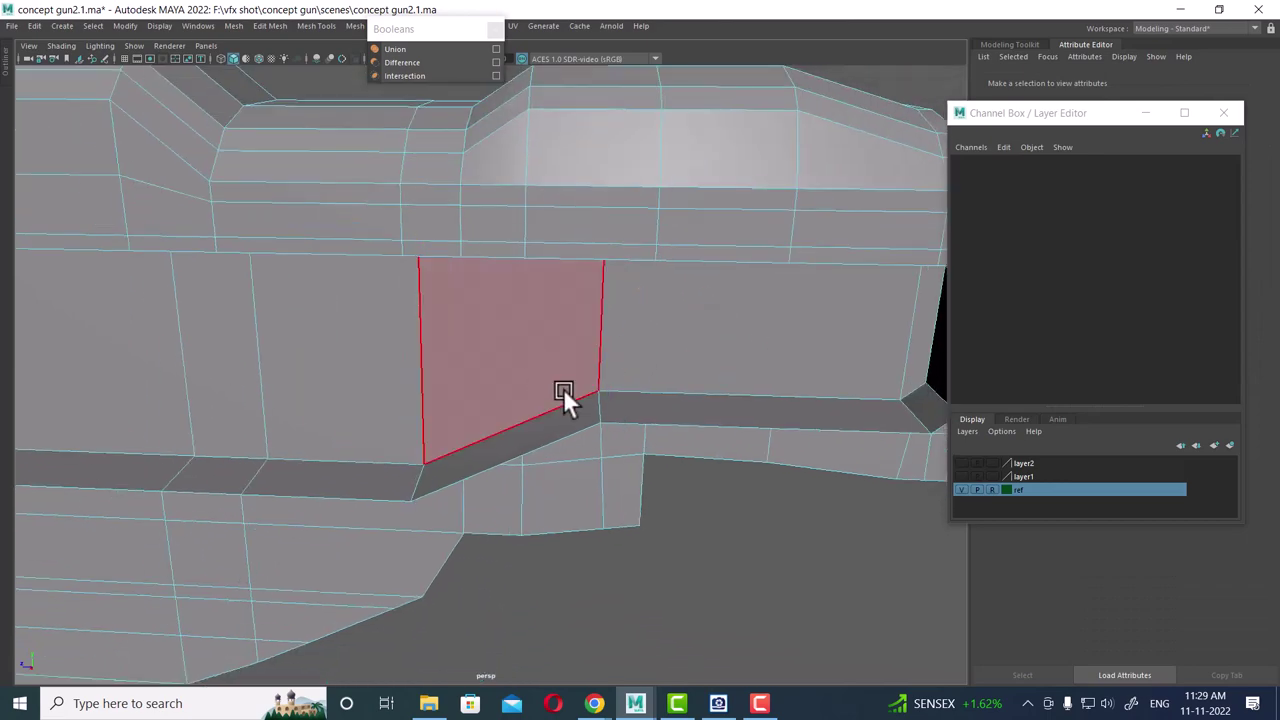
mouse_move(566, 403)
alt+mouse_down()
mouse_move(663, 374)
mouse_move(694, 274)
alt+mouse_up()
alt+right_drag(694, 274, 552, 375)
- Select the gun body and switch to the Multi-Cut tool
alt+middle_drag(552, 375, 570, 367)
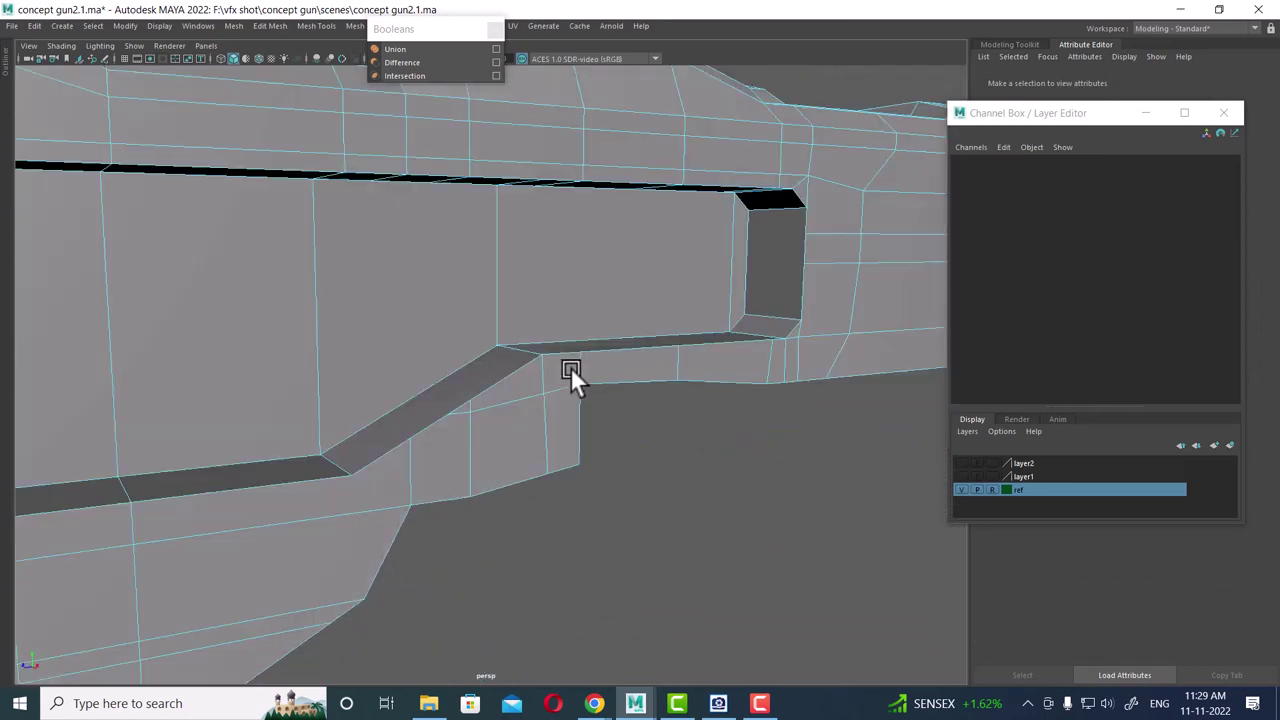
alt+right_drag(570, 367, 547, 371)
mouse_move(547, 371)
alt+mouse_down()
mouse_move(520, 324)
mouse_move(514, 275)
mouse_move(504, 314)
mouse_move(538, 286)
alt+mouse_up()
click(538, 286)
shift+right_click(633, 259)
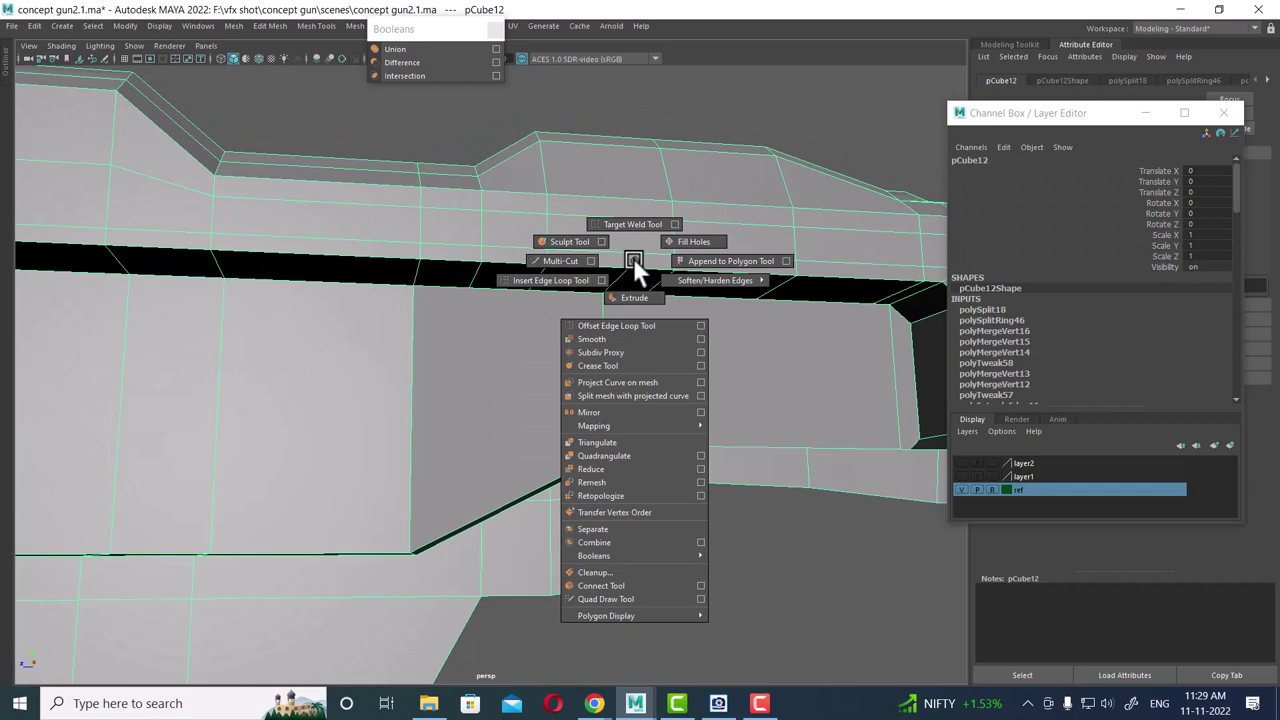
click(570, 261)
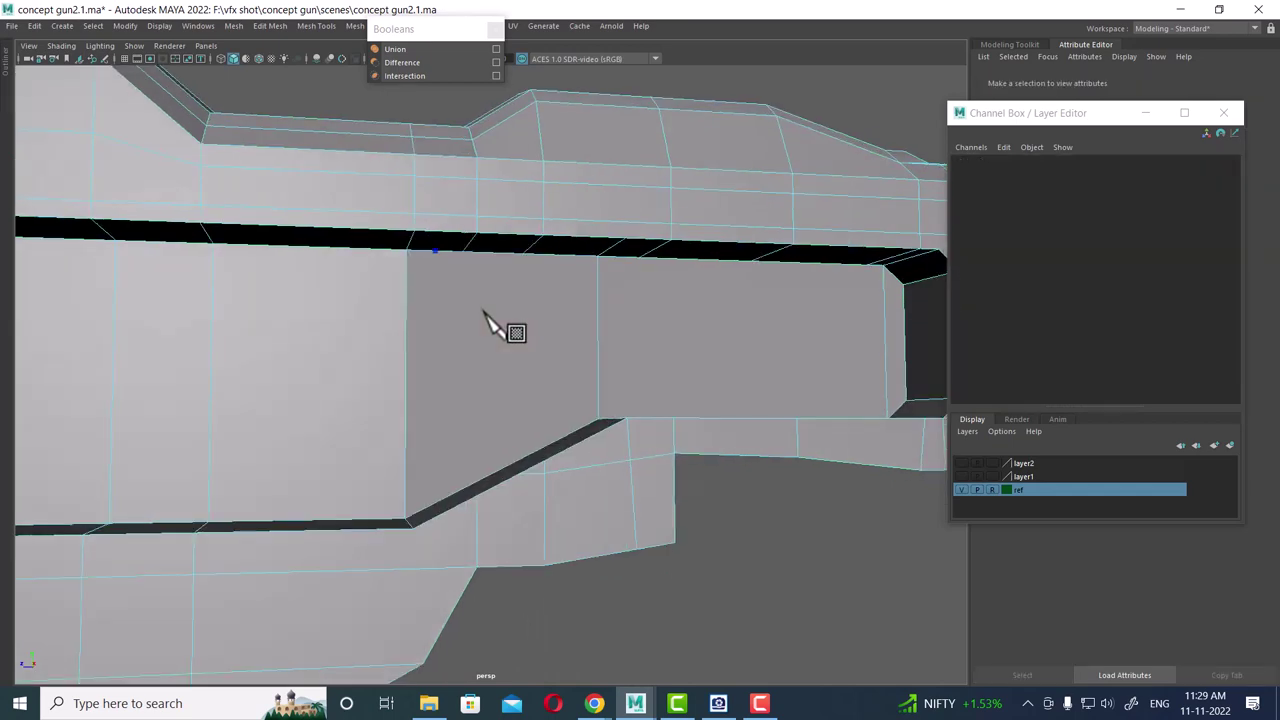
- Cut two edges along the slot's lower rim and merge the stray diagonal-strip vertex
alt+drag(468, 311, 486, 316)
alt+drag(490, 262, 520, 362)
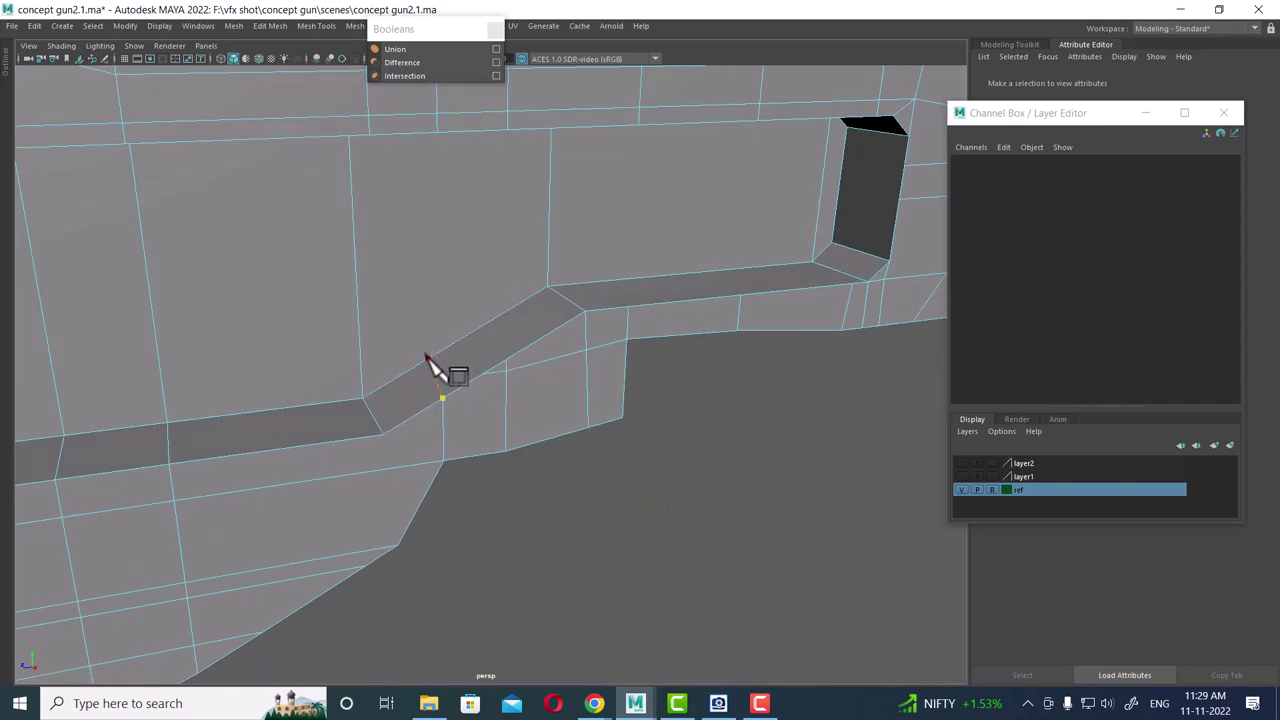
alt+drag(428, 360, 414, 223)
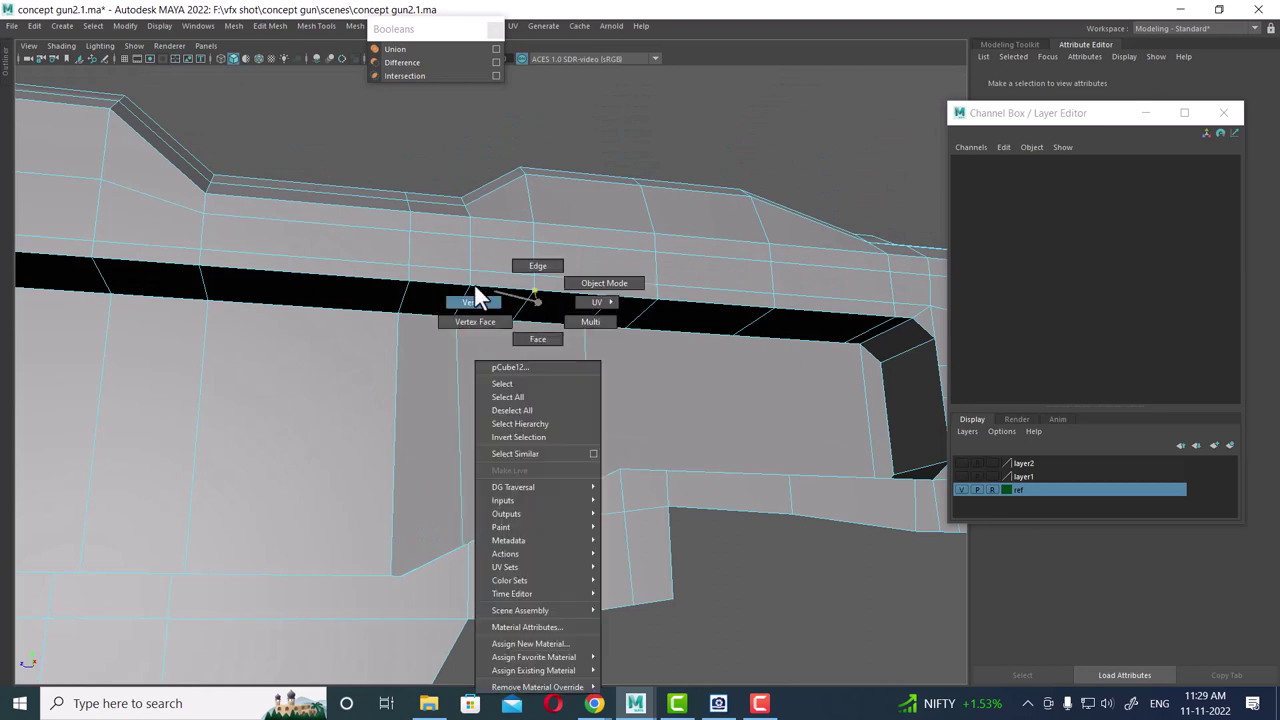
right_drag(537, 297, 474, 290)
click(440, 342)
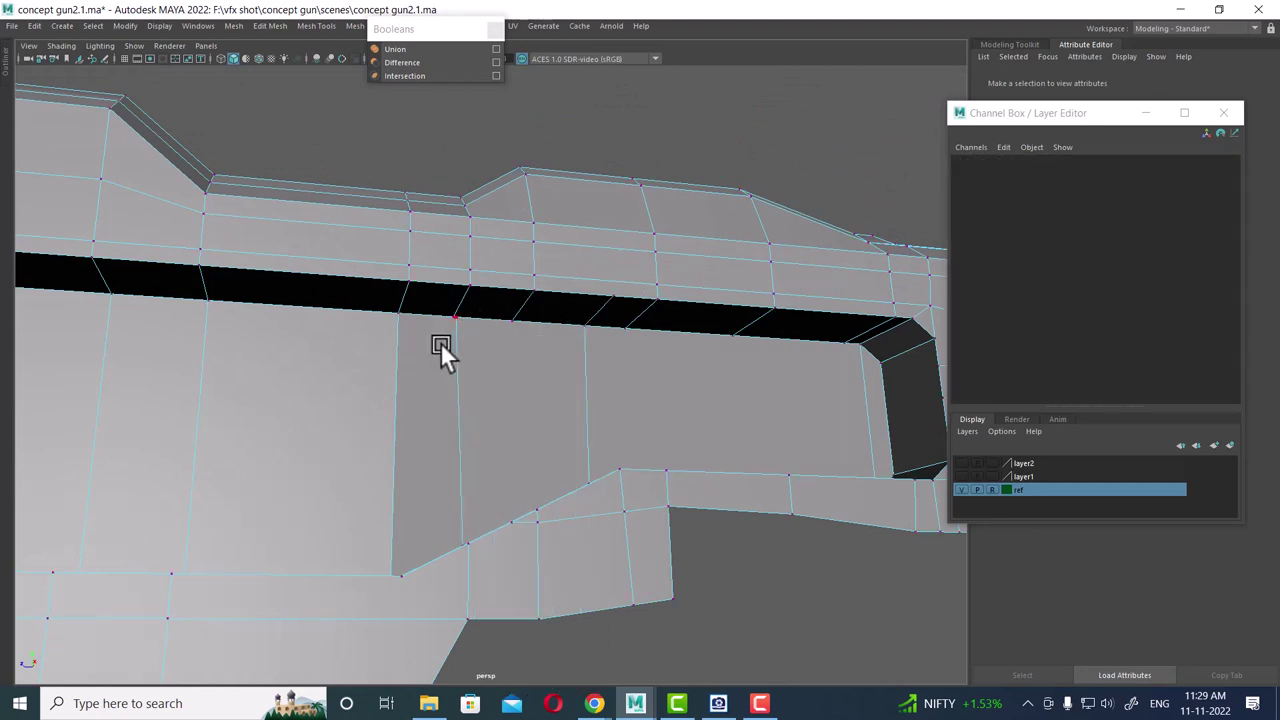
drag(442, 298, 491, 361)
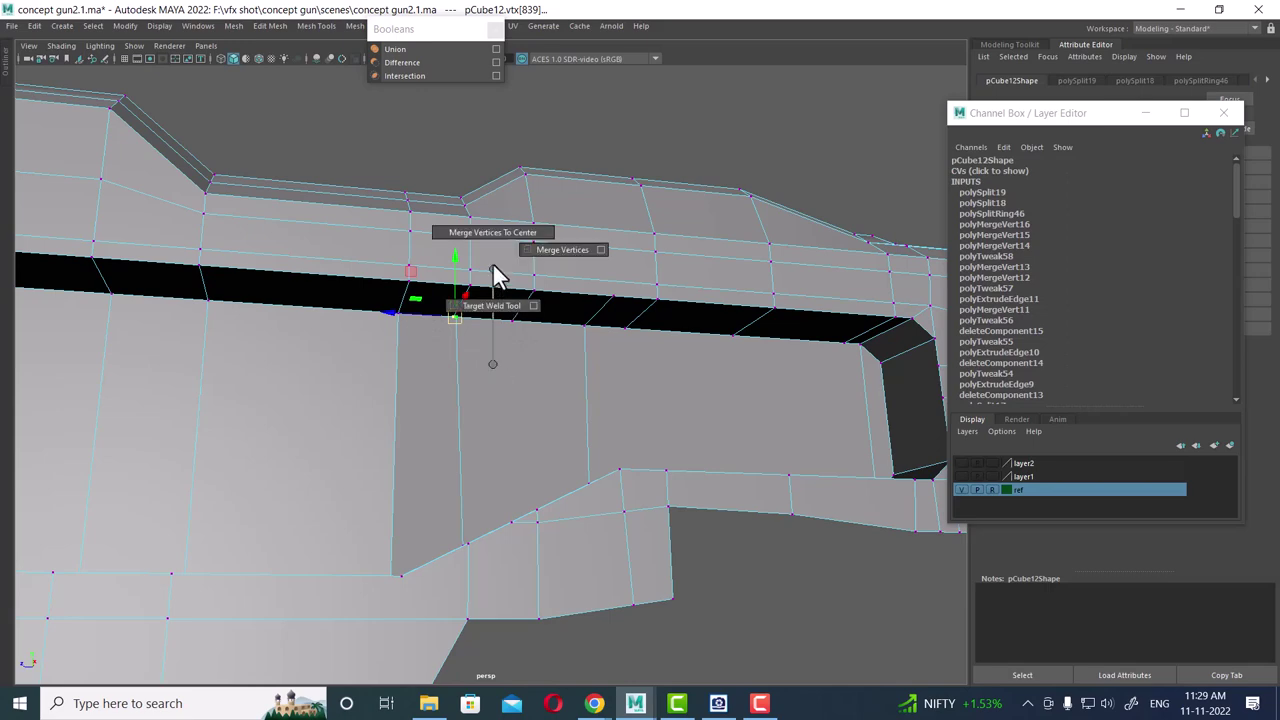
mouse_move(543, 292)
alt+mouse_down()
mouse_move(599, 316)
mouse_move(614, 405)
mouse_move(554, 388)
mouse_move(609, 400)
mouse_move(548, 410)
mouse_move(560, 354)
mouse_move(480, 391)
mouse_move(649, 310)
alt+mouse_up()
key(F10)
- Delete the leftover edge on the strip and pick its corner vertex
click(572, 277)
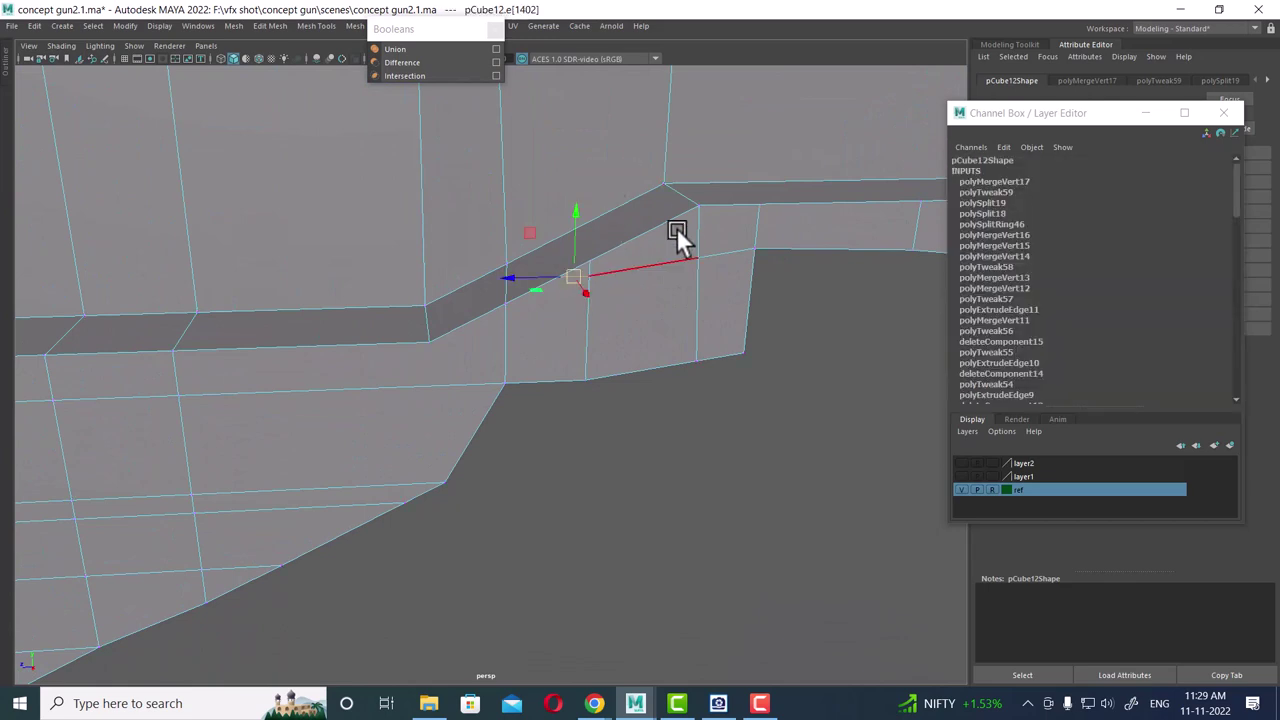
mouse_move(680, 218)
shift+right_down()
mouse_move(680, 180)
mouse_move(518, 198)
shift+right_up()
click(571, 270)
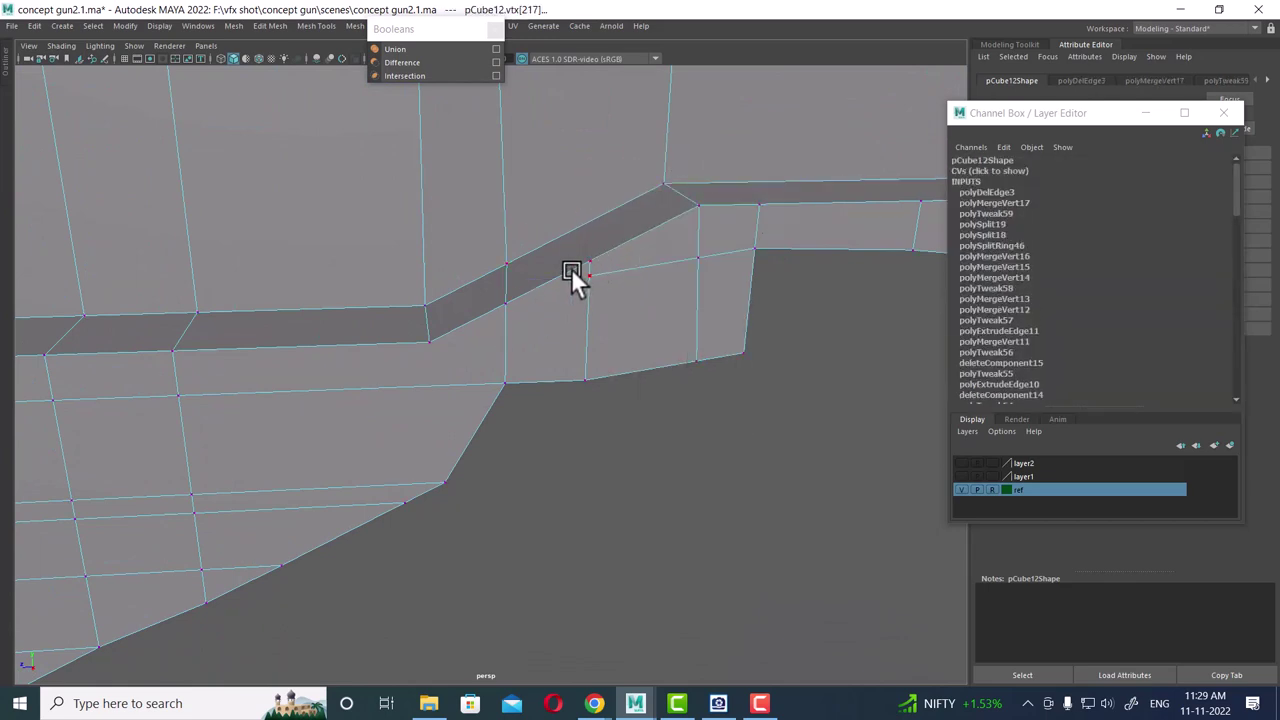
mouse_move(605, 260)
alt+mouse_down()
mouse_move(686, 358)
mouse_move(578, 292)
mouse_move(634, 284)
mouse_move(536, 236)
mouse_move(562, 313)
alt+mouse_up()
mouse_move(392, 393)
alt+mouse_down()
mouse_move(526, 384)
mouse_move(591, 209)
mouse_move(603, 329)
mouse_move(619, 316)
alt+mouse_up()
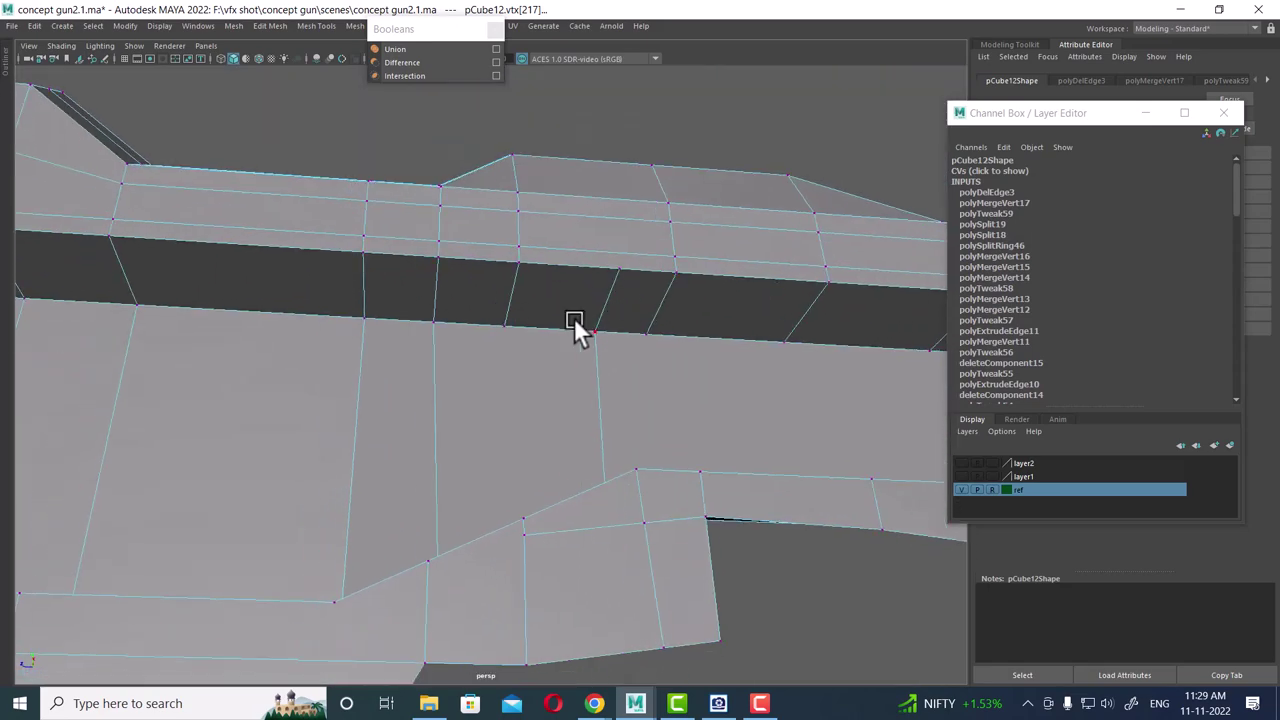
- Add two Multi-Cut edges across the slot face and along its top edge
shift+right_drag(642, 275, 562, 282)
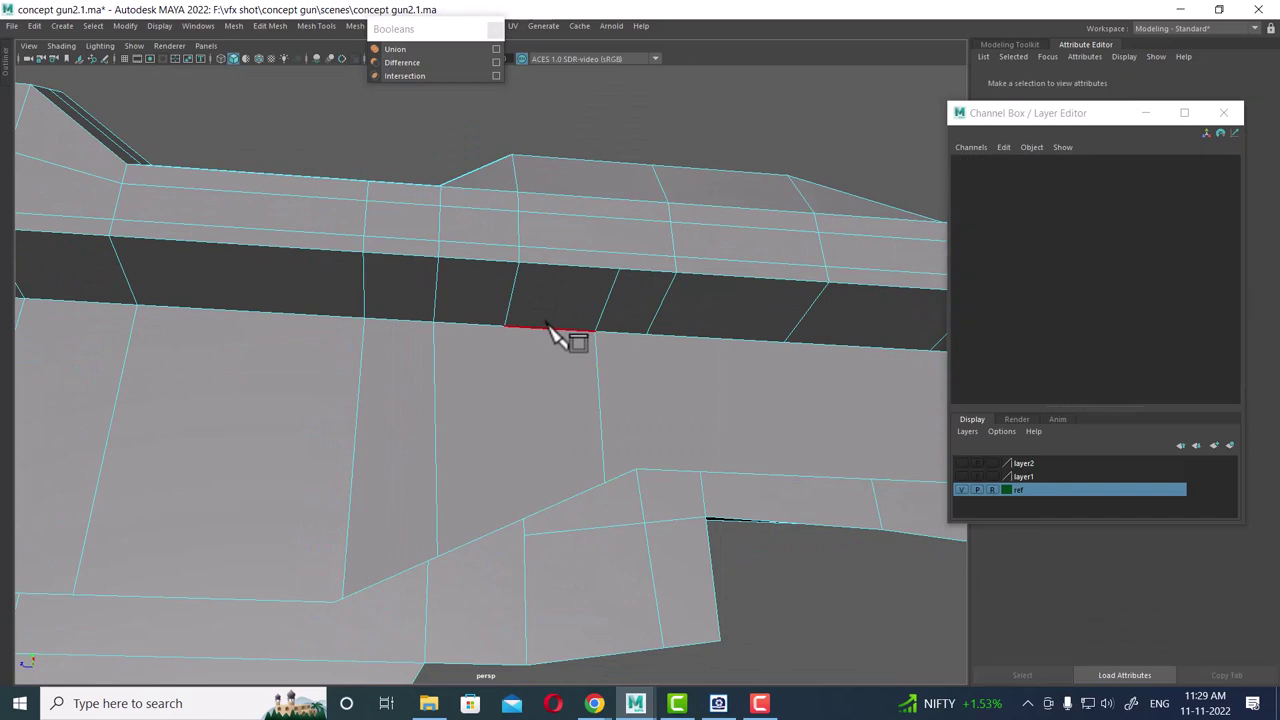
mouse_move(503, 328)
alt+mouse_down()
mouse_move(514, 449)
mouse_move(486, 349)
alt+mouse_up()
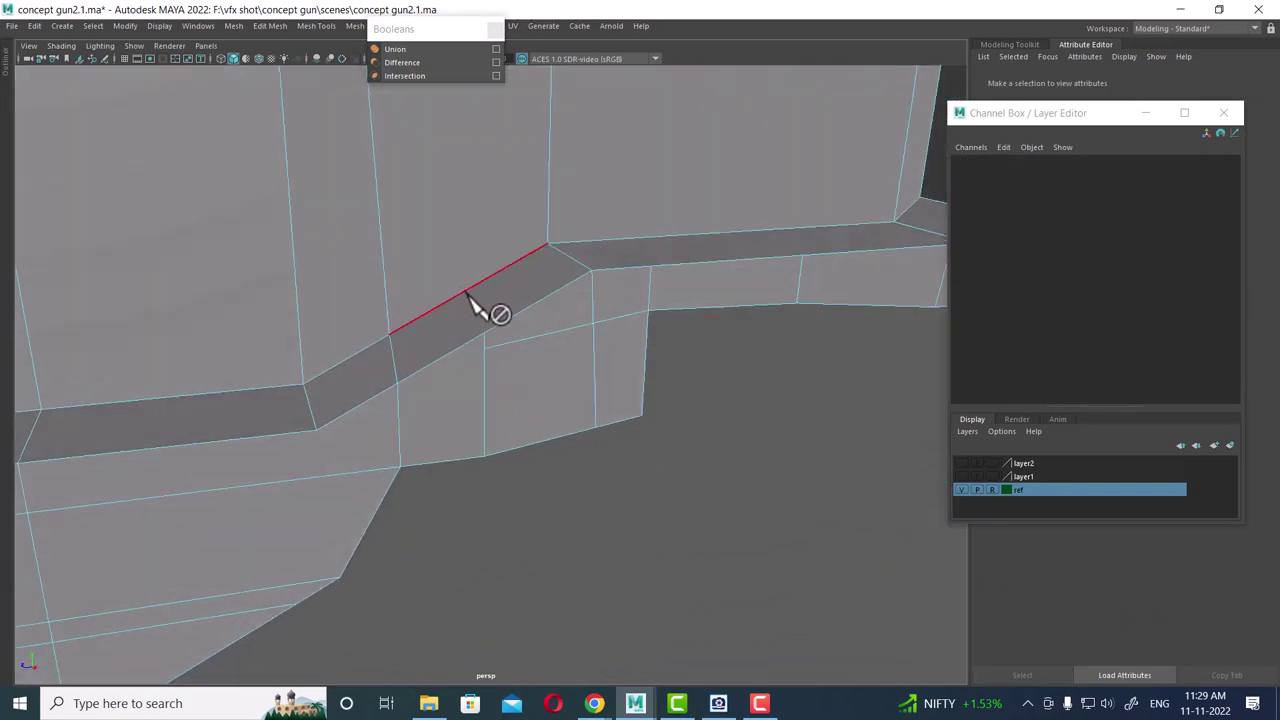
alt+drag(468, 302, 509, 334)
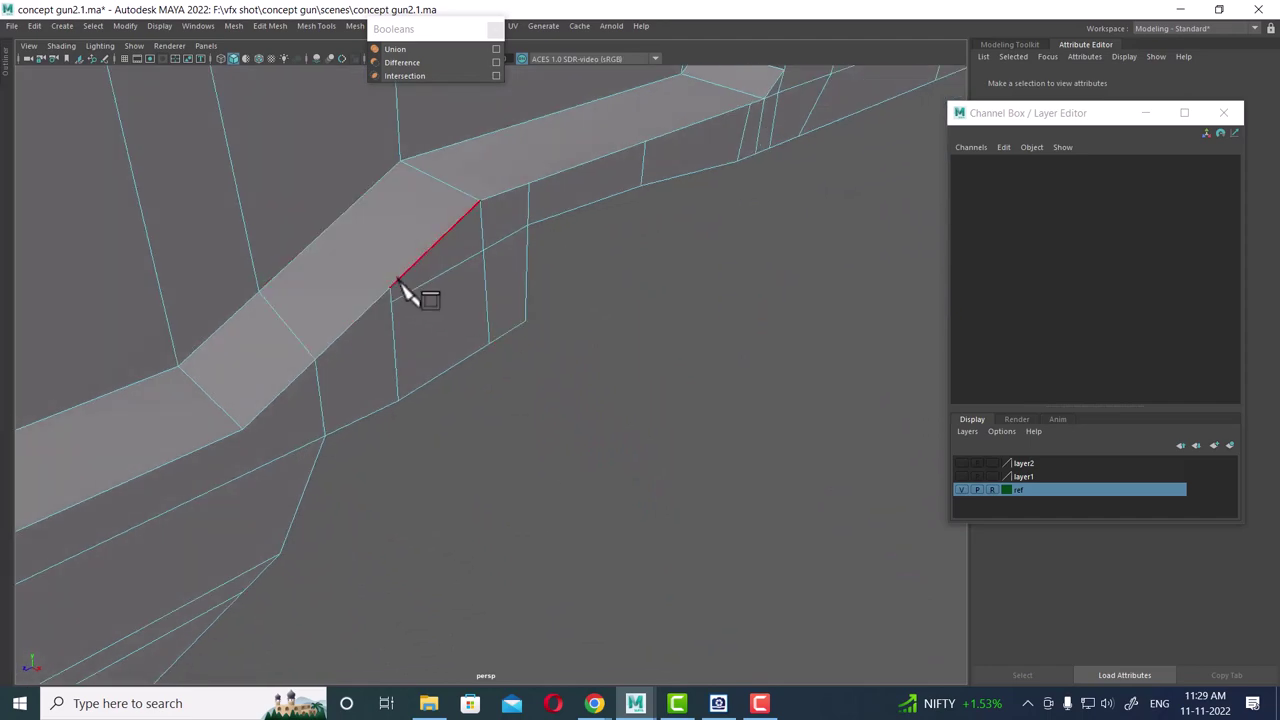
alt+drag(400, 286, 540, 285)
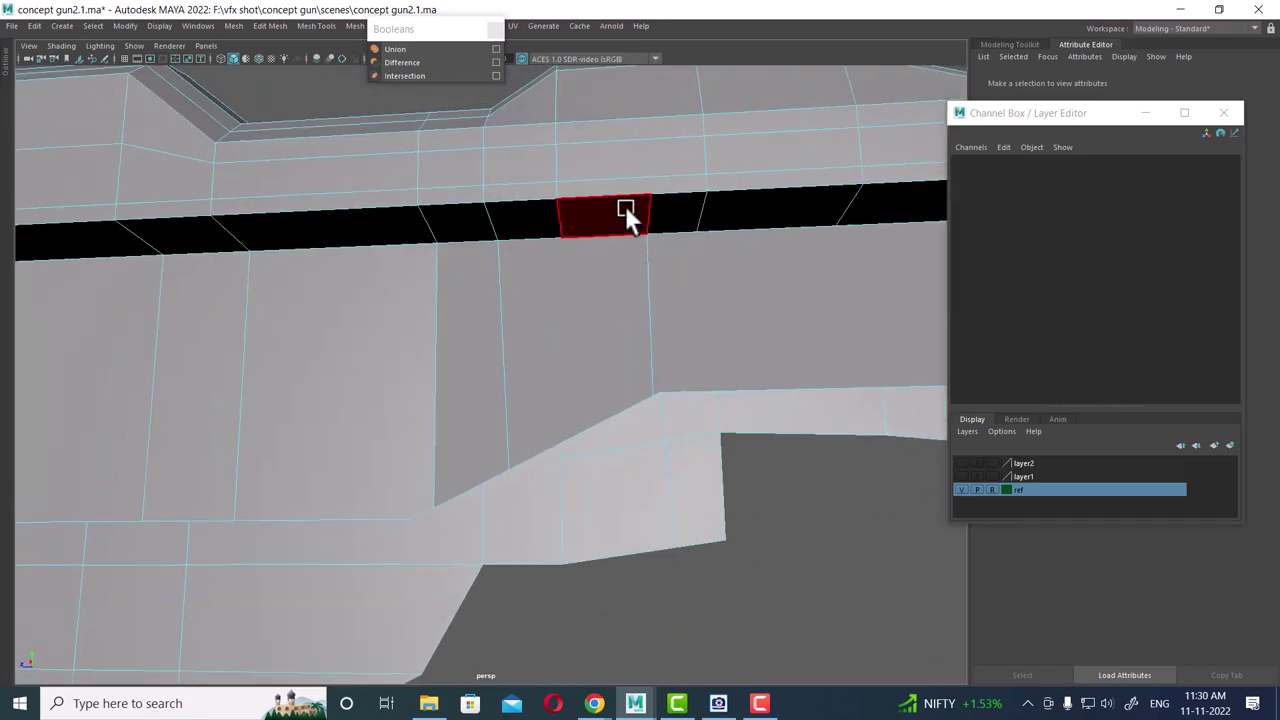
click(594, 244)
alt+drag(597, 224, 632, 376)
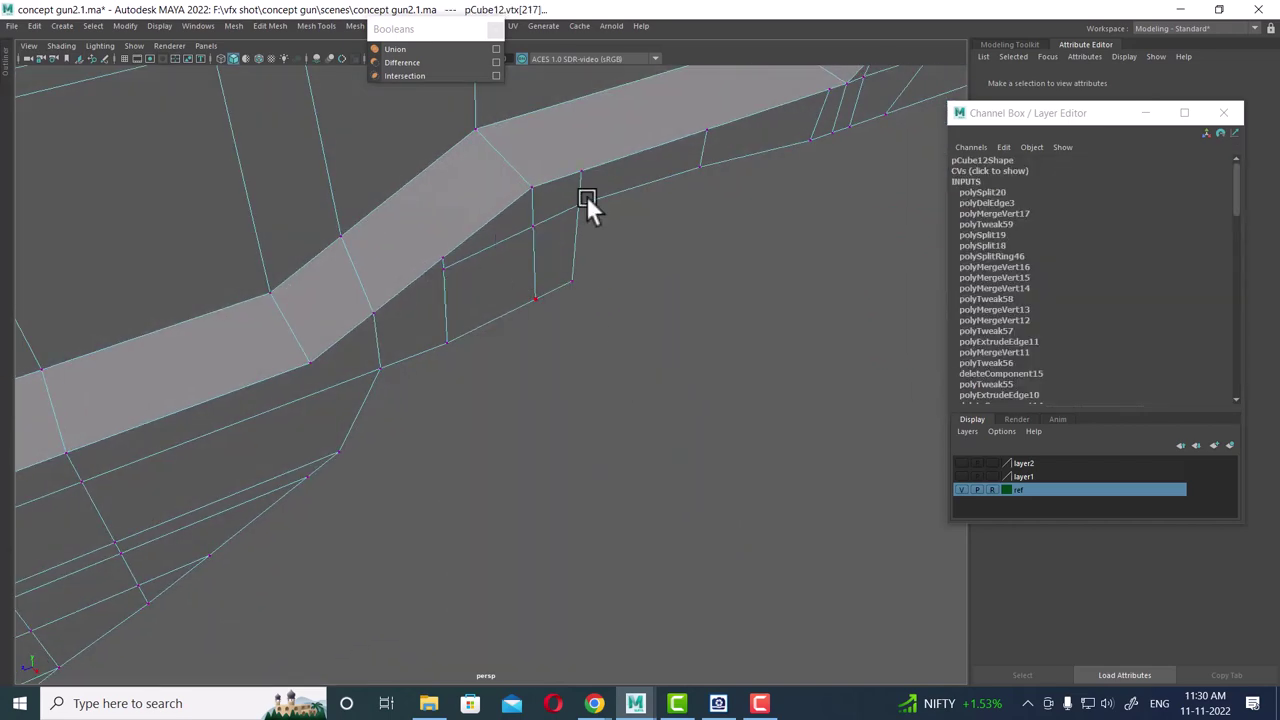
alt+drag(586, 195, 551, 237)
right_drag(565, 188, 515, 195)
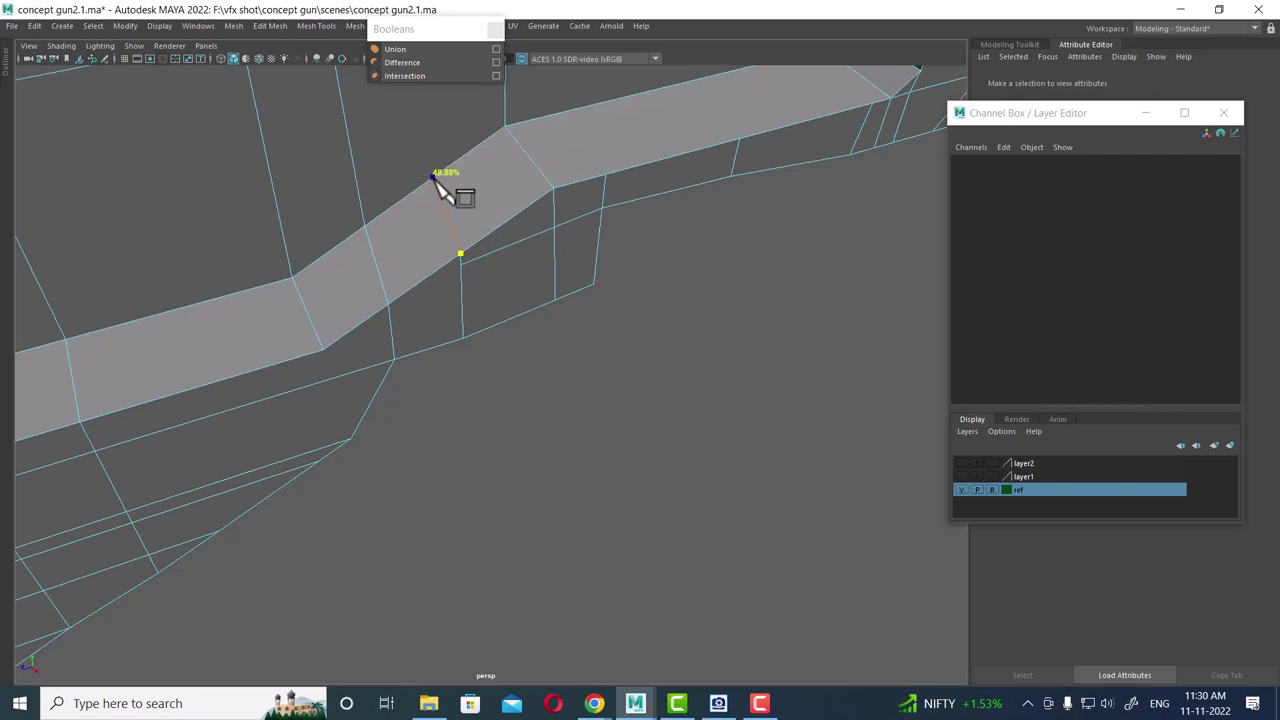
alt+drag(466, 197, 500, 251)
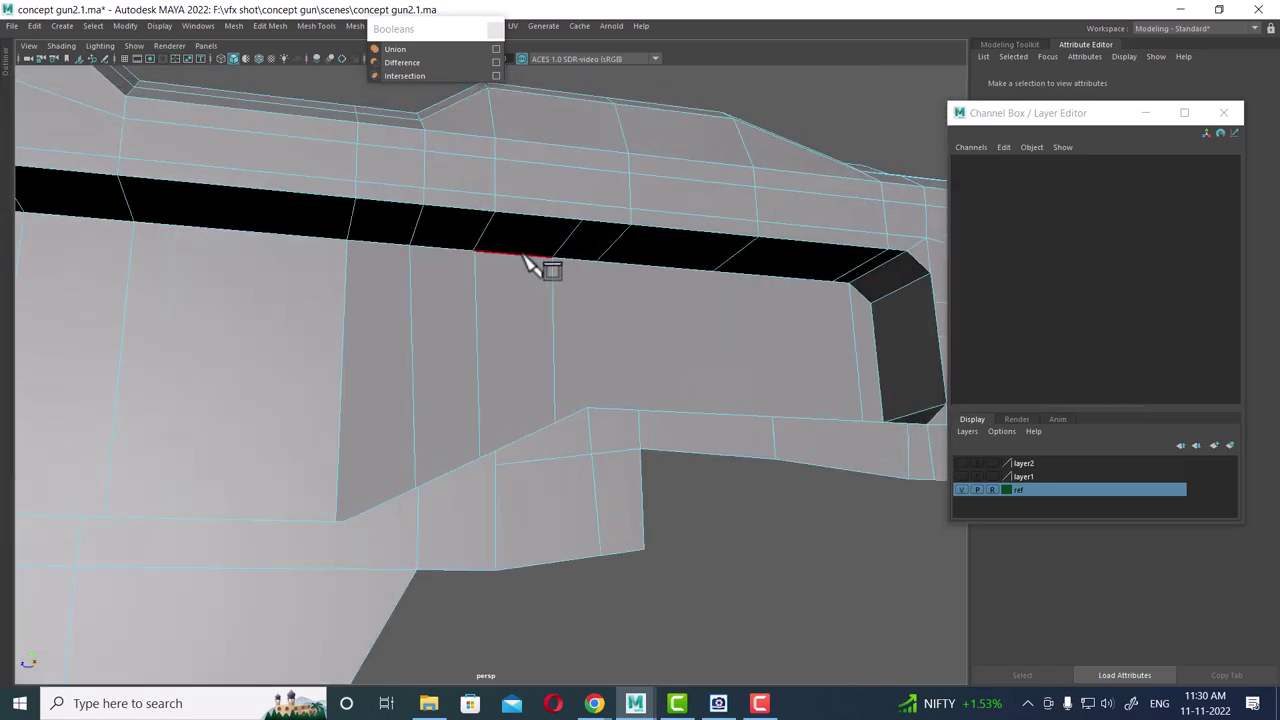
click(551, 258)
- In wireframe, marquee-select the overlapping top-edge vertices and merge them
right_drag(580, 233, 488, 235)
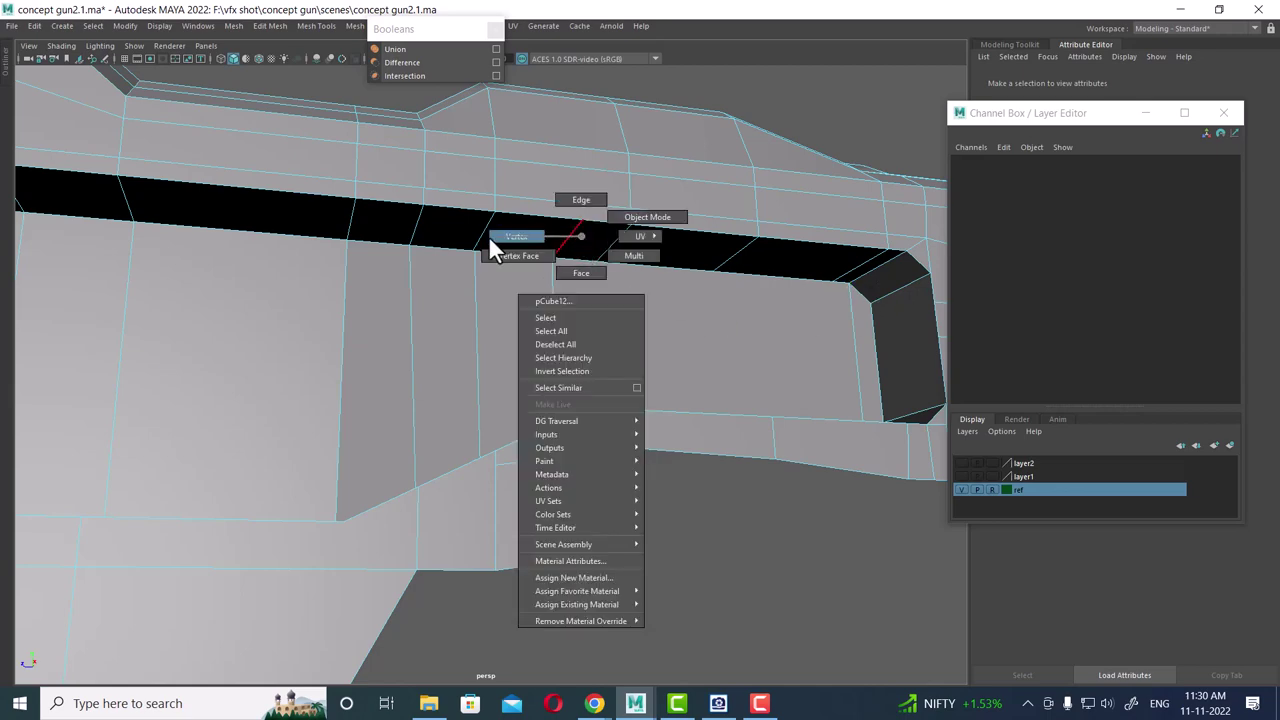
key(4)
drag(487, 243, 448, 277)
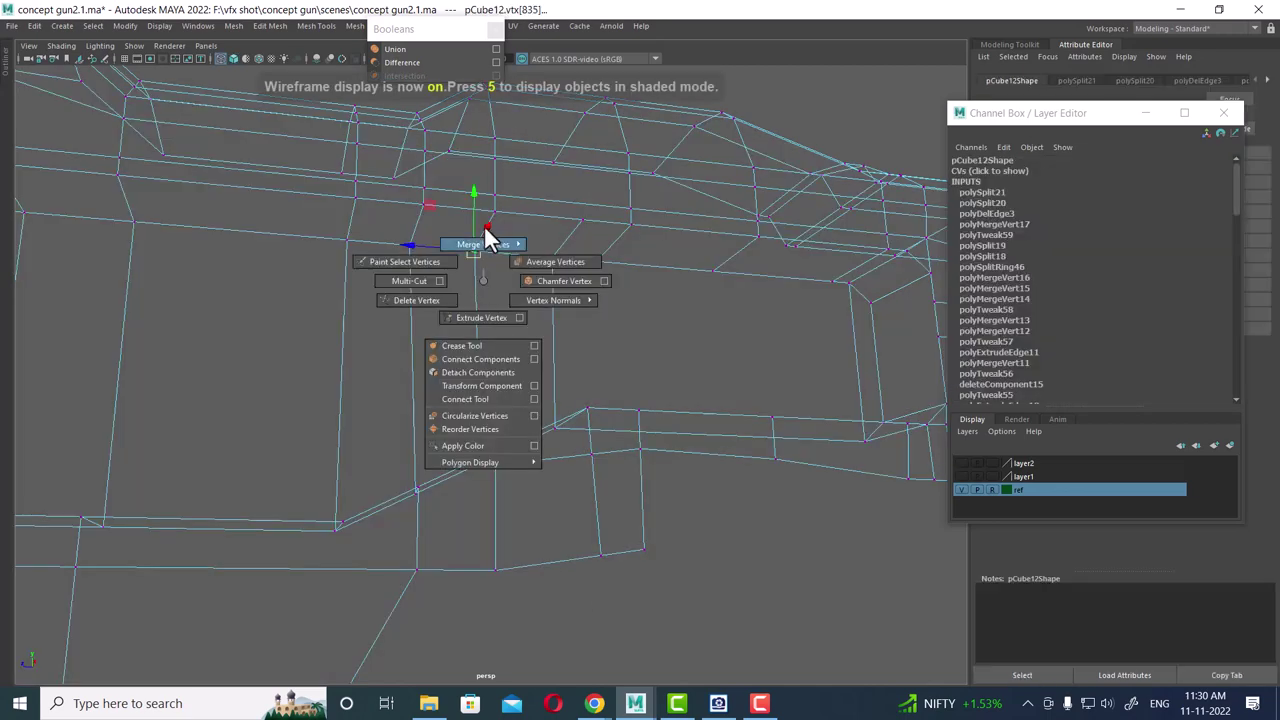
shift+right_drag(486, 243, 486, 137)
key(5)
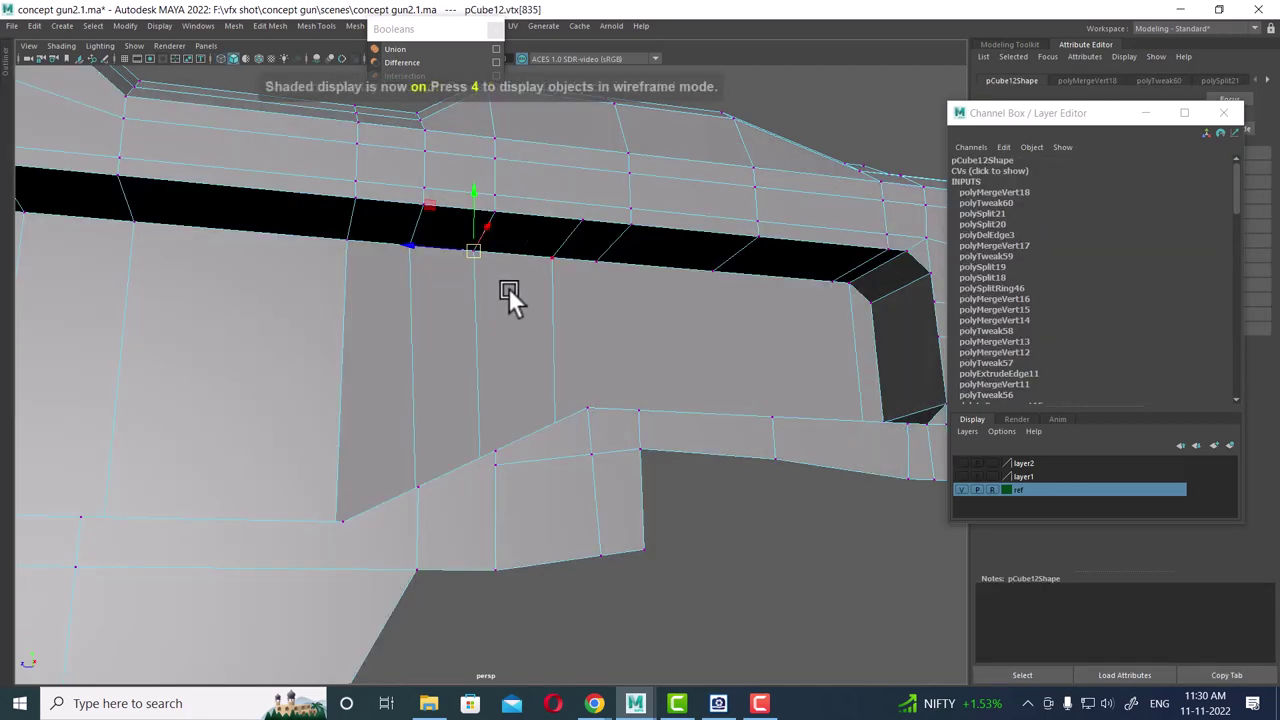
mouse_move(508, 287)
alt+mouse_down()
mouse_move(483, 320)
mouse_move(514, 405)
mouse_move(529, 244)
mouse_move(523, 437)
mouse_move(566, 309)
mouse_move(572, 320)
mouse_move(506, 301)
alt+mouse_up()
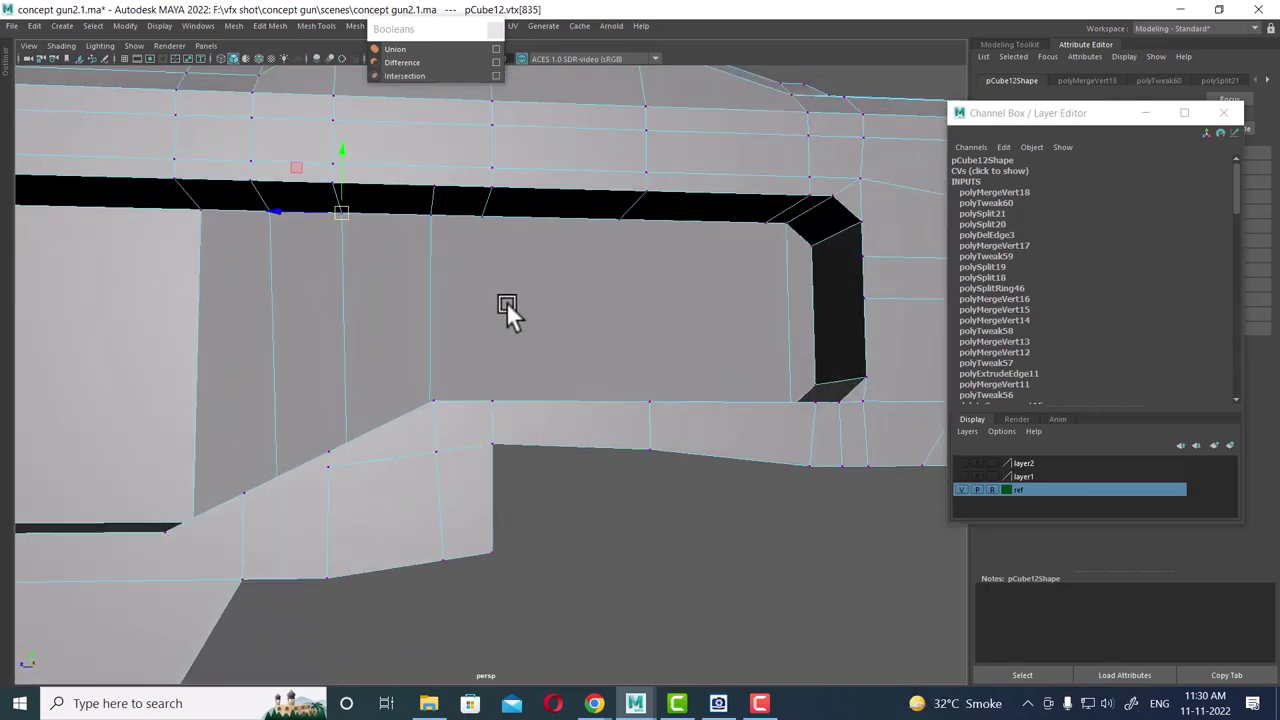
mouse_move(591, 212)
alt+mouse_down()
mouse_move(536, 308)
mouse_move(582, 317)
alt+mouse_up()
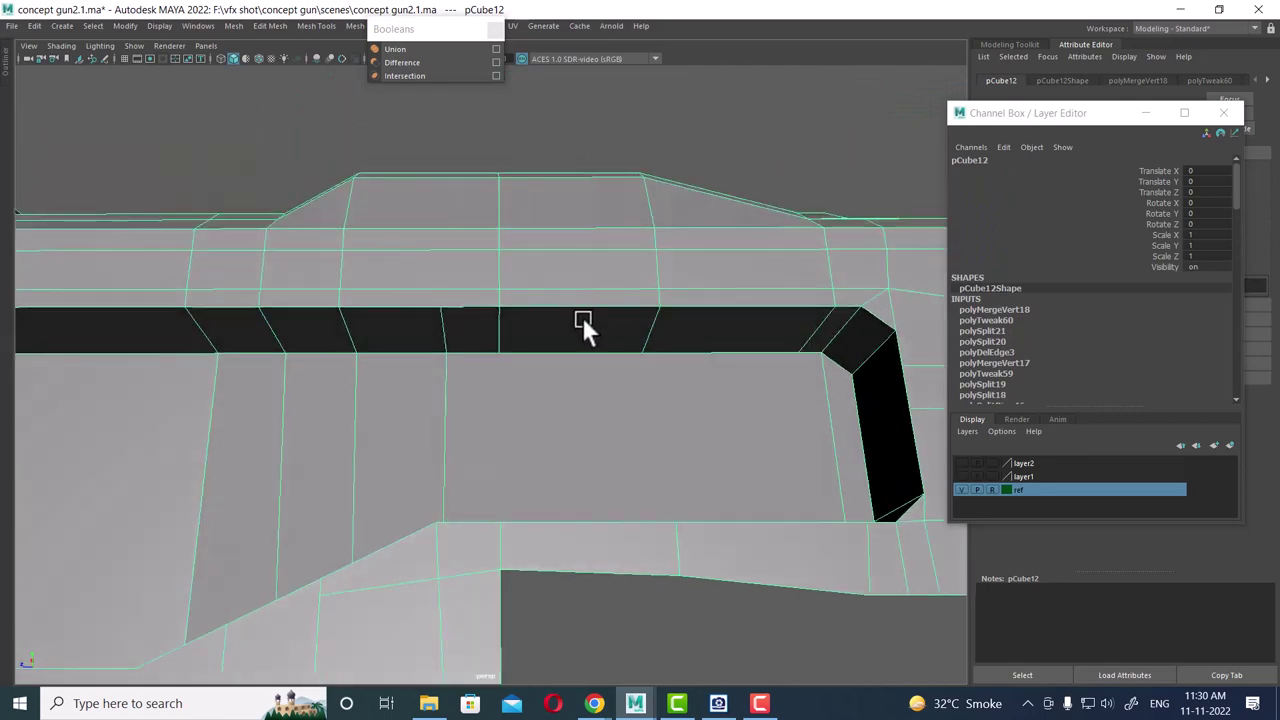
- With Multi-Cut, start a cut at the lower vertex of the ledge below the slot
shift+right_click(624, 311)
shift+right_drag(624, 311, 543, 304)
alt+drag(543, 304, 557, 434)
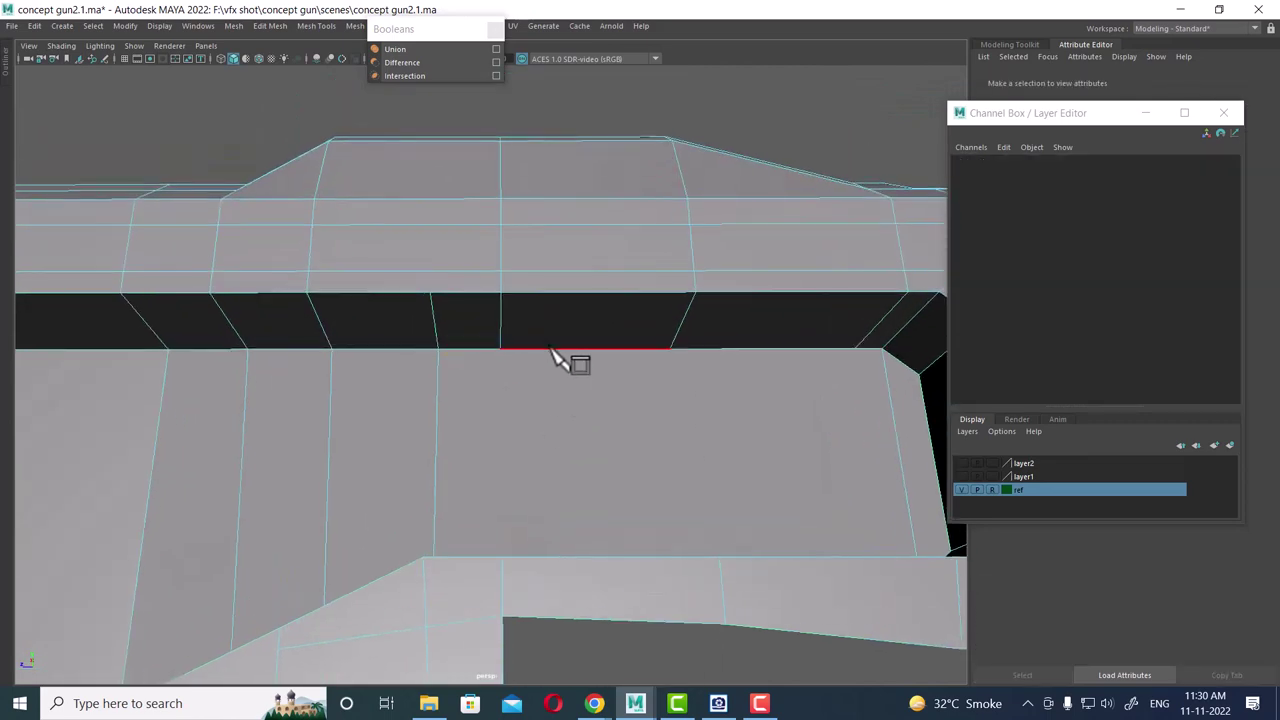
mouse_move(446, 382)
alt+mouse_down()
mouse_move(600, 480)
mouse_move(586, 474)
alt+mouse_up()
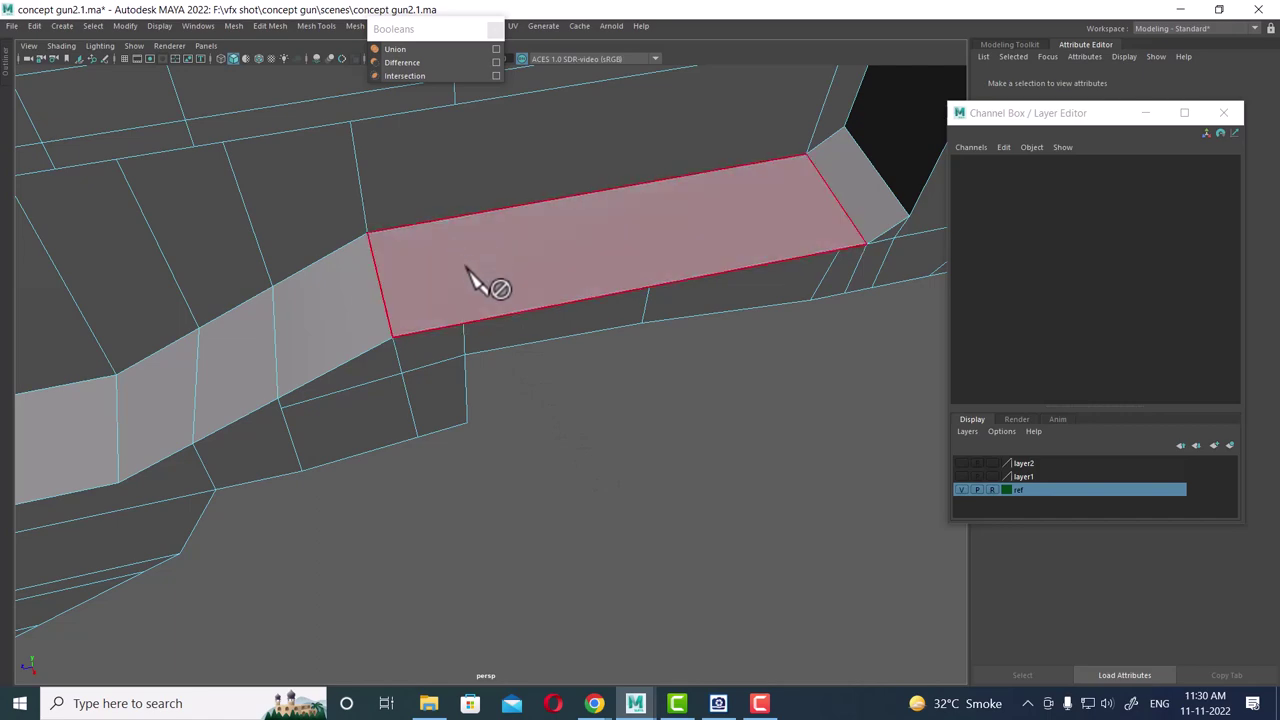
mouse_move(480, 283)
alt+mouse_down()
mouse_move(560, 337)
mouse_move(560, 260)
alt+mouse_up()
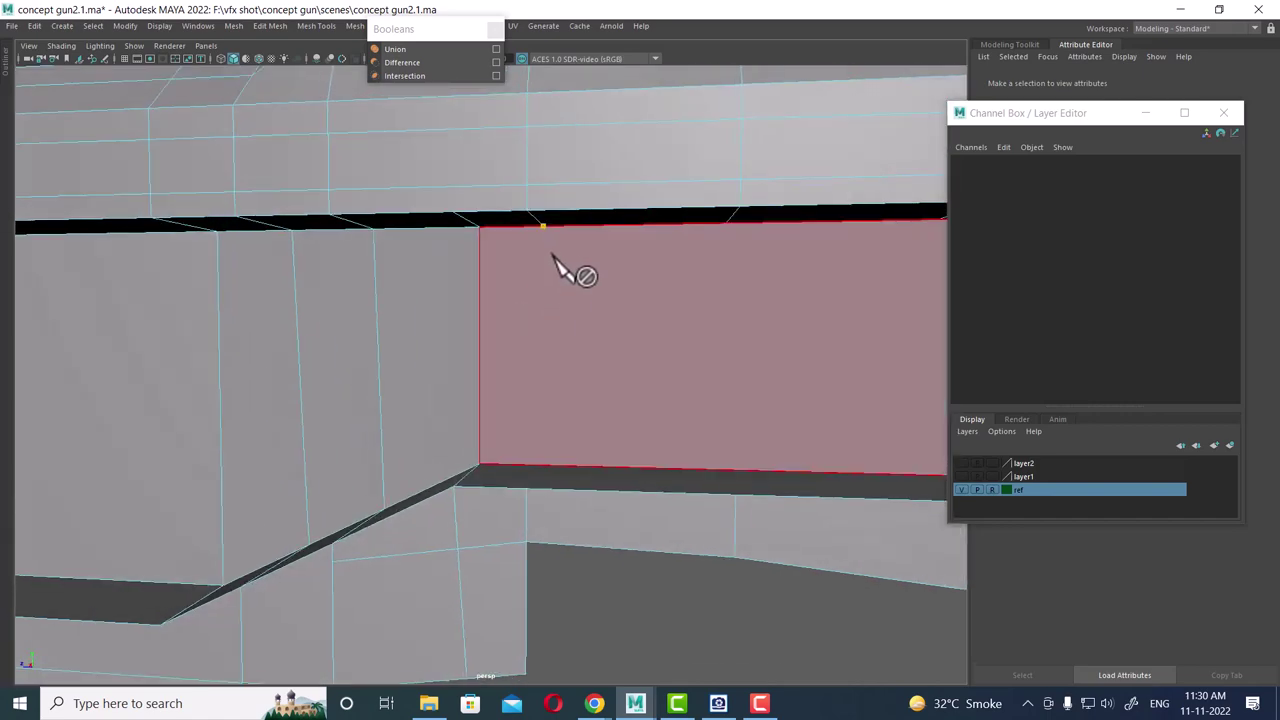
alt+drag(629, 357, 623, 514)
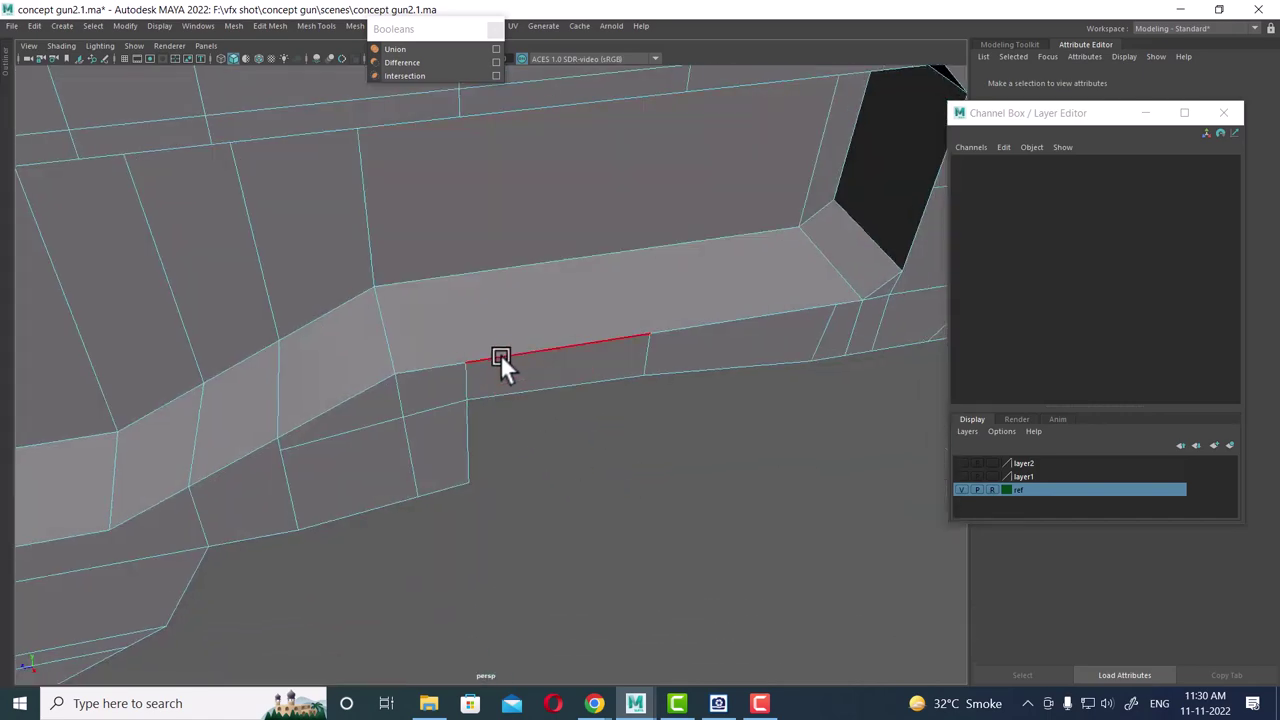
right_drag(501, 356, 607, 200)
shift+right_drag(582, 275, 533, 336)
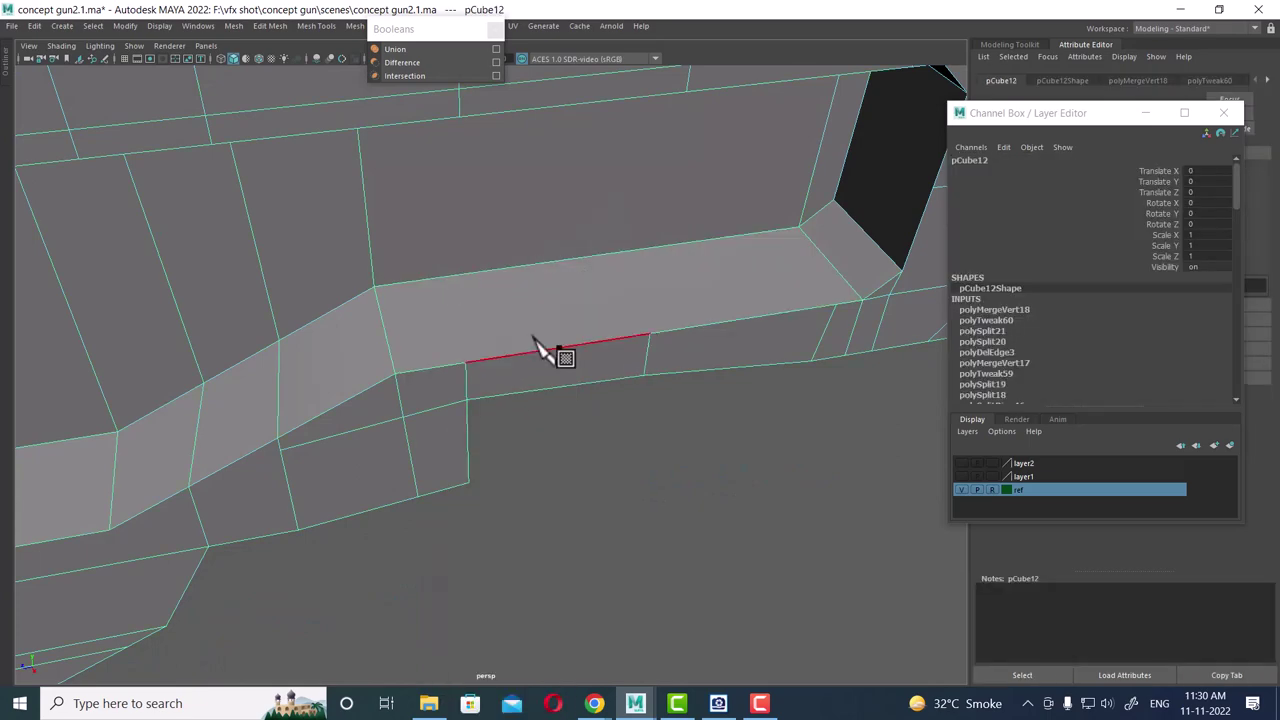
click(466, 362)
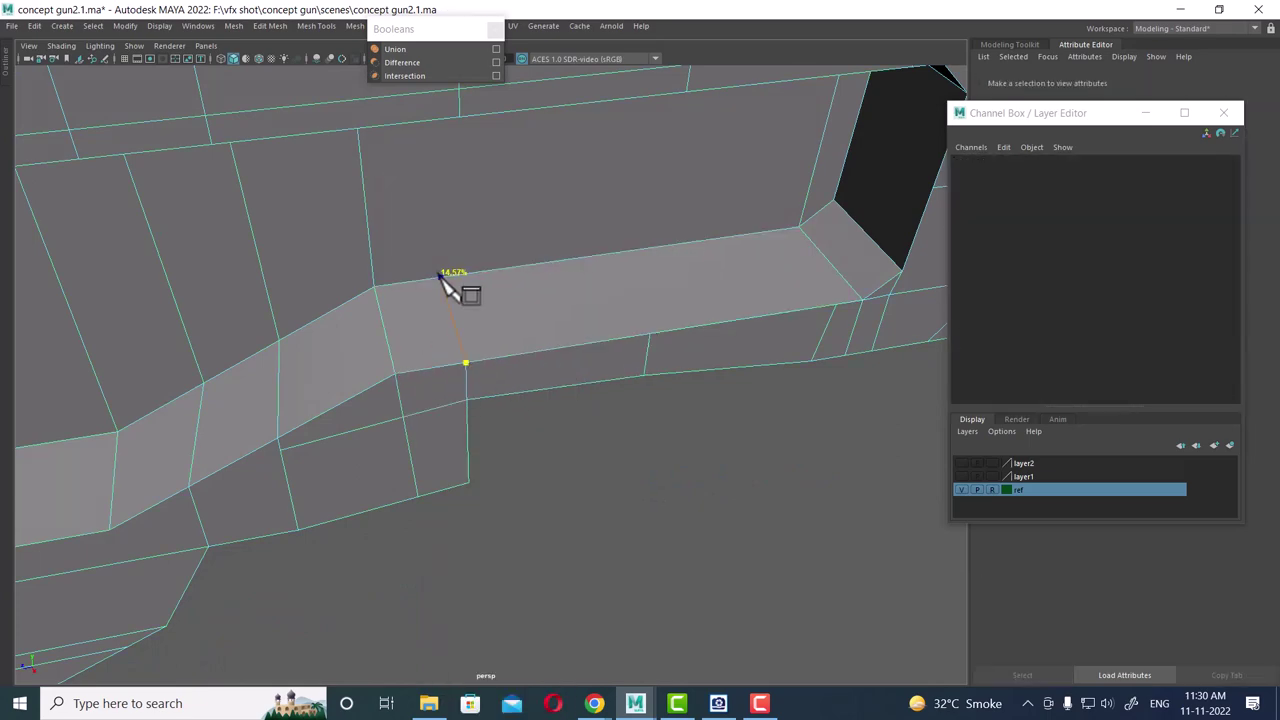
- Carry the cuts across the ledge's upper edge to the slot corner and commit them
alt+drag(440, 275, 514, 171)
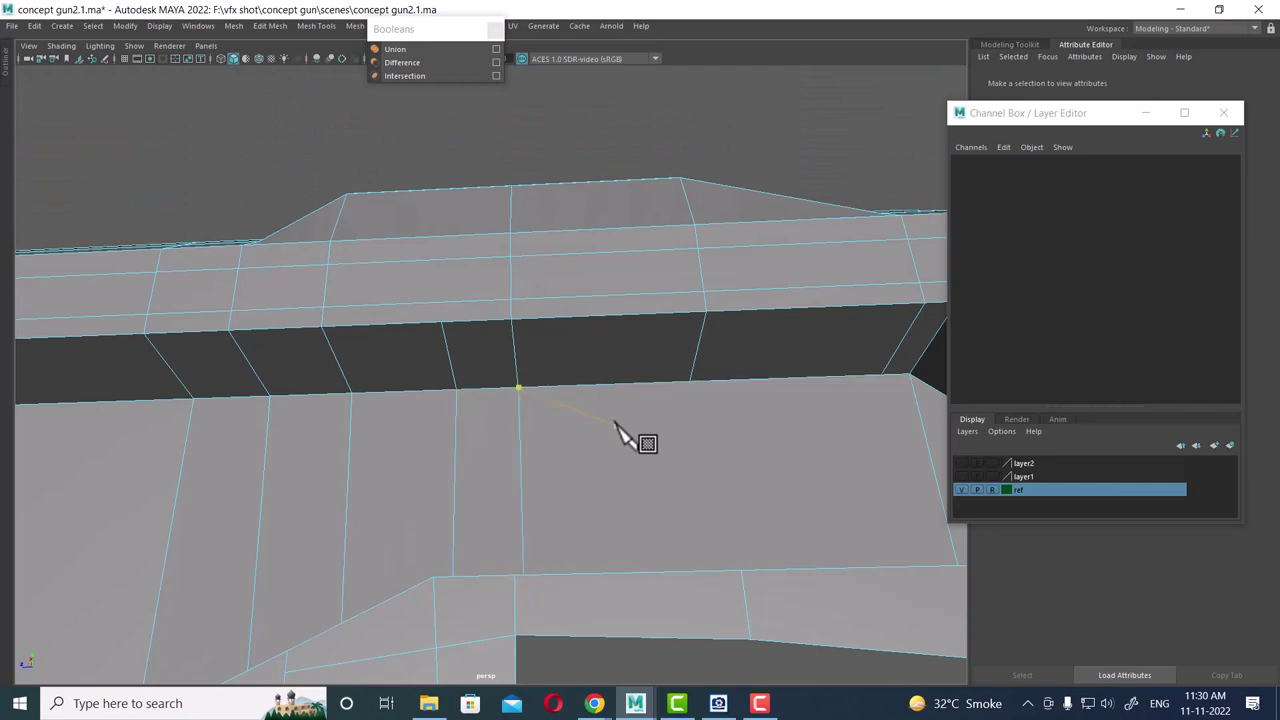
mouse_move(622, 437)
alt+mouse_down()
mouse_move(666, 391)
mouse_move(571, 420)
mouse_move(634, 374)
mouse_move(605, 365)
alt+mouse_up()
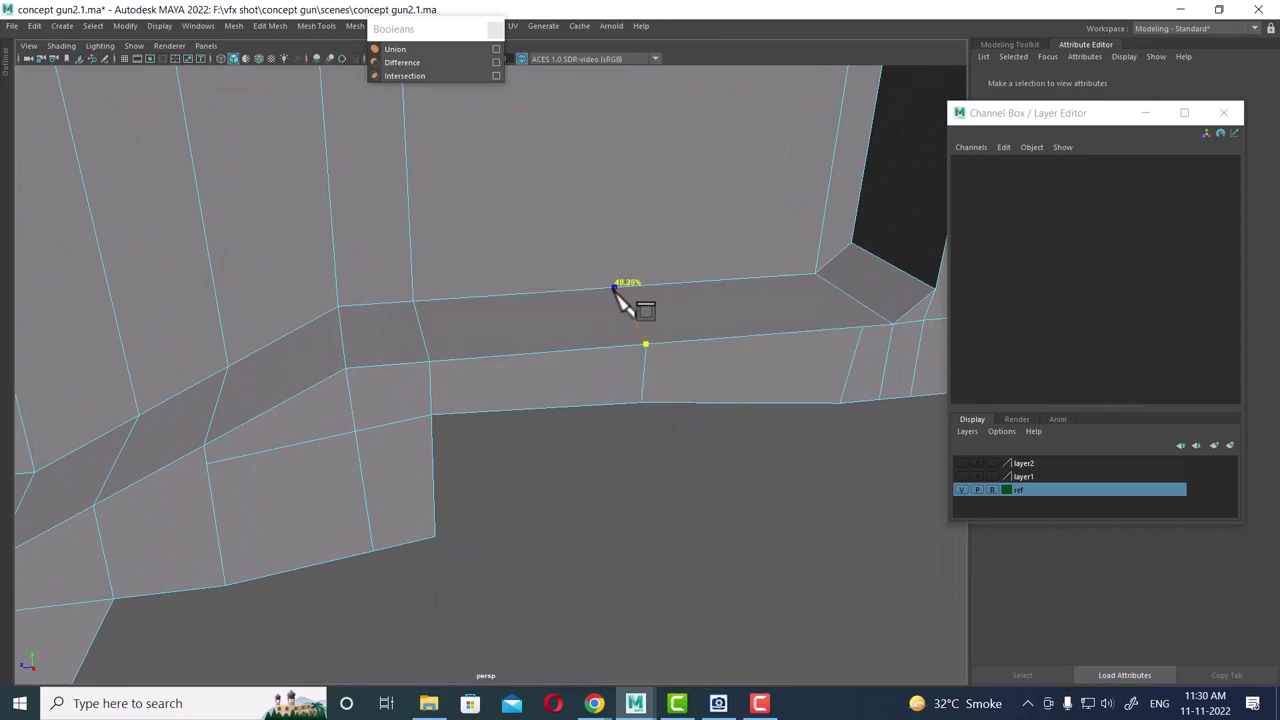
alt+drag(615, 288, 614, 251)
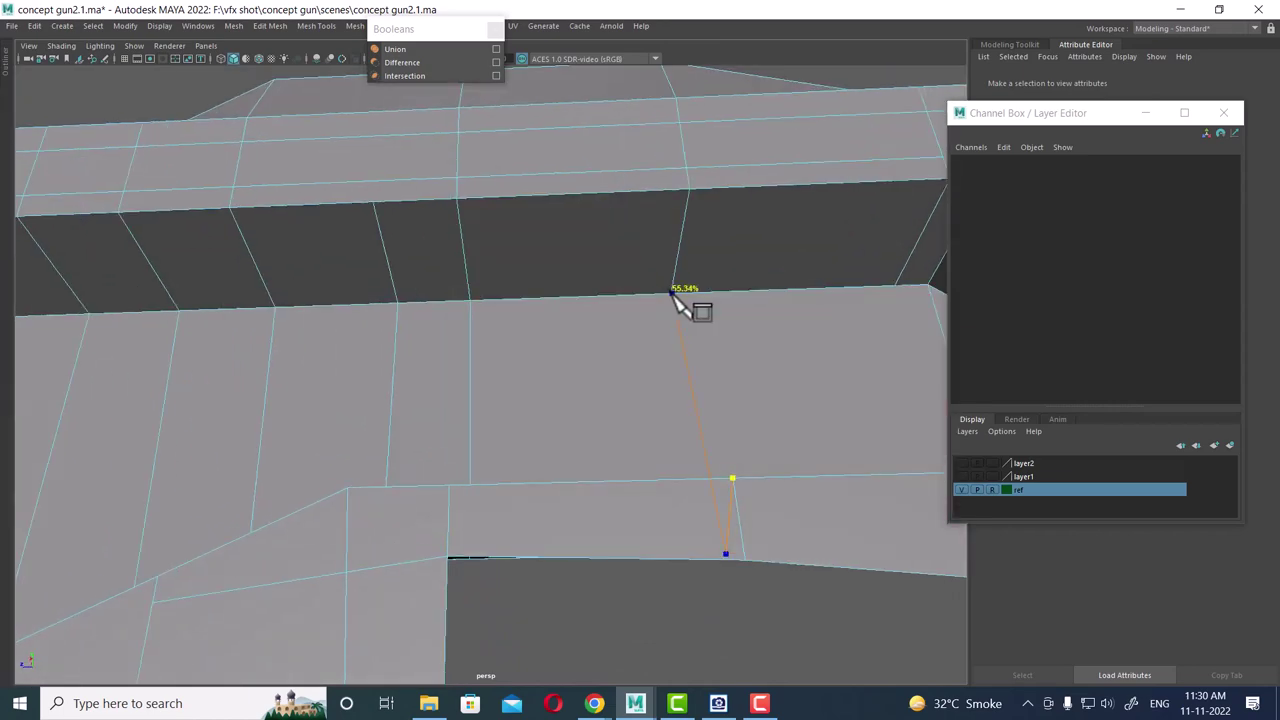
mouse_move(672, 292)
alt+mouse_down()
mouse_move(700, 329)
mouse_move(710, 392)
mouse_move(766, 434)
mouse_move(669, 397)
mouse_move(743, 372)
alt+mouse_up()
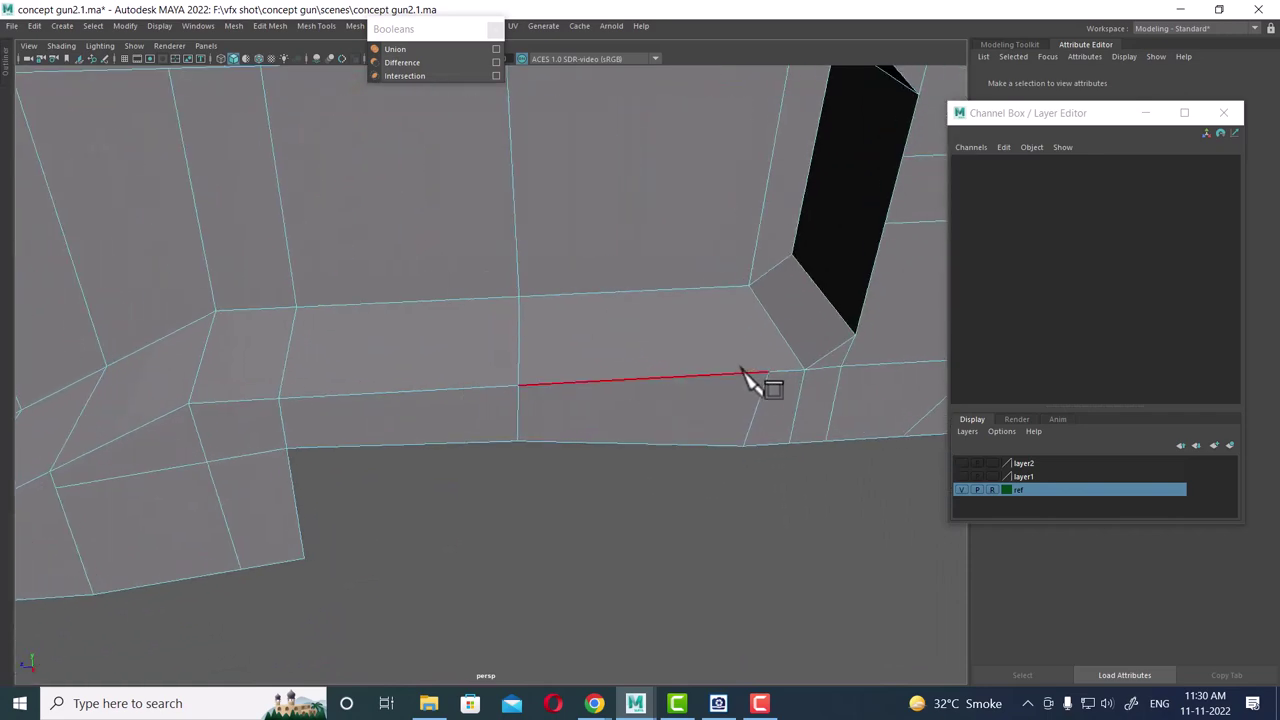
click(768, 372)
click(748, 287)
mouse_move(750, 310)
alt+mouse_down()
mouse_move(700, 249)
mouse_move(718, 305)
alt+mouse_up()
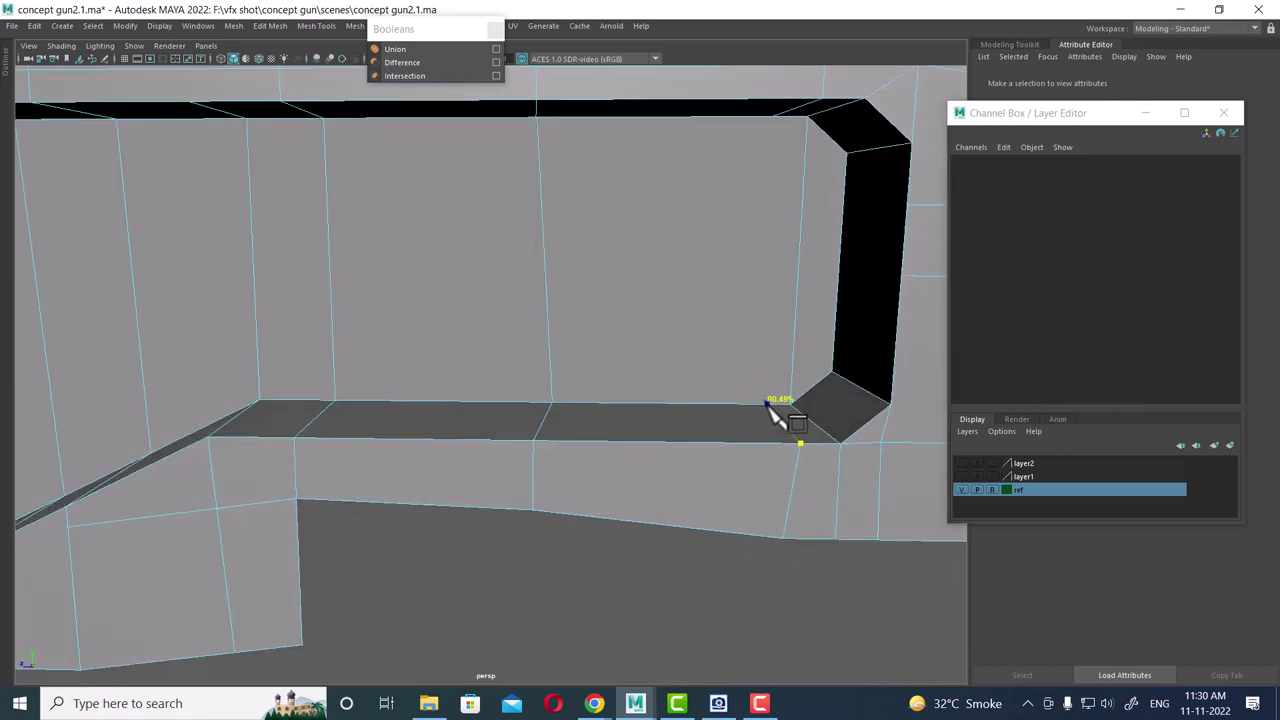
alt+drag(775, 415, 757, 271)
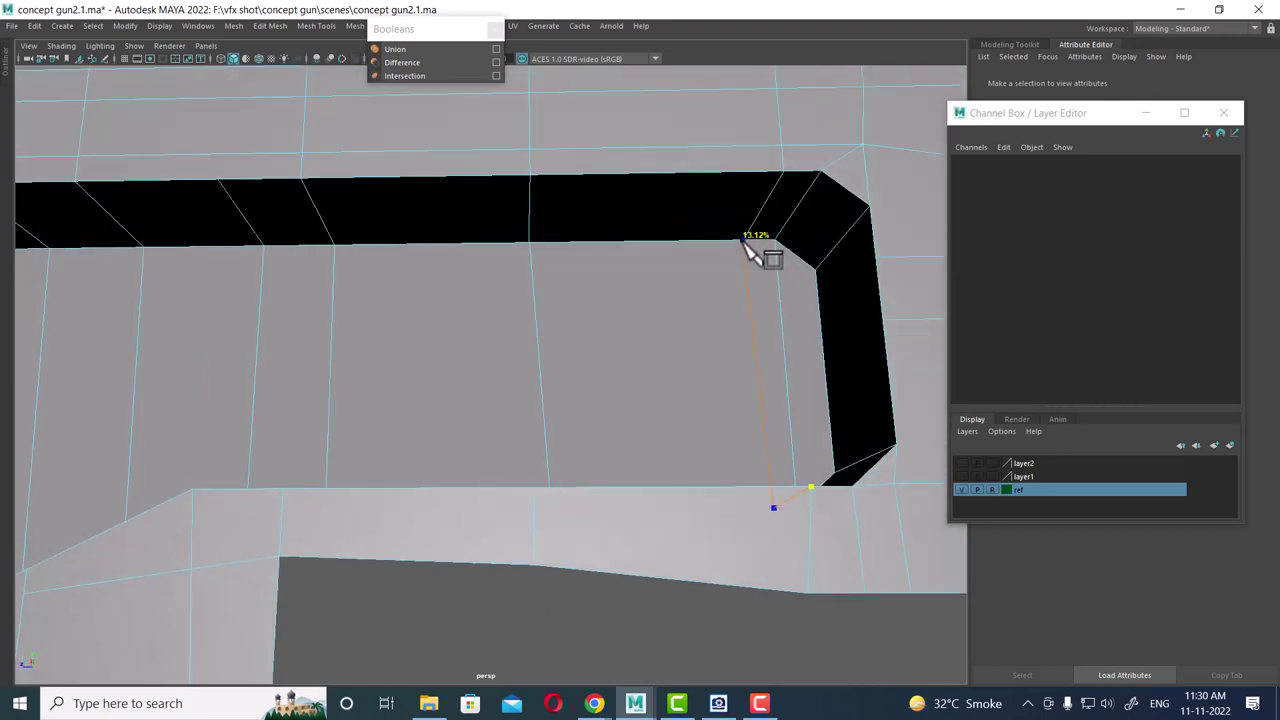
click(740, 240)
right_click(740, 240)
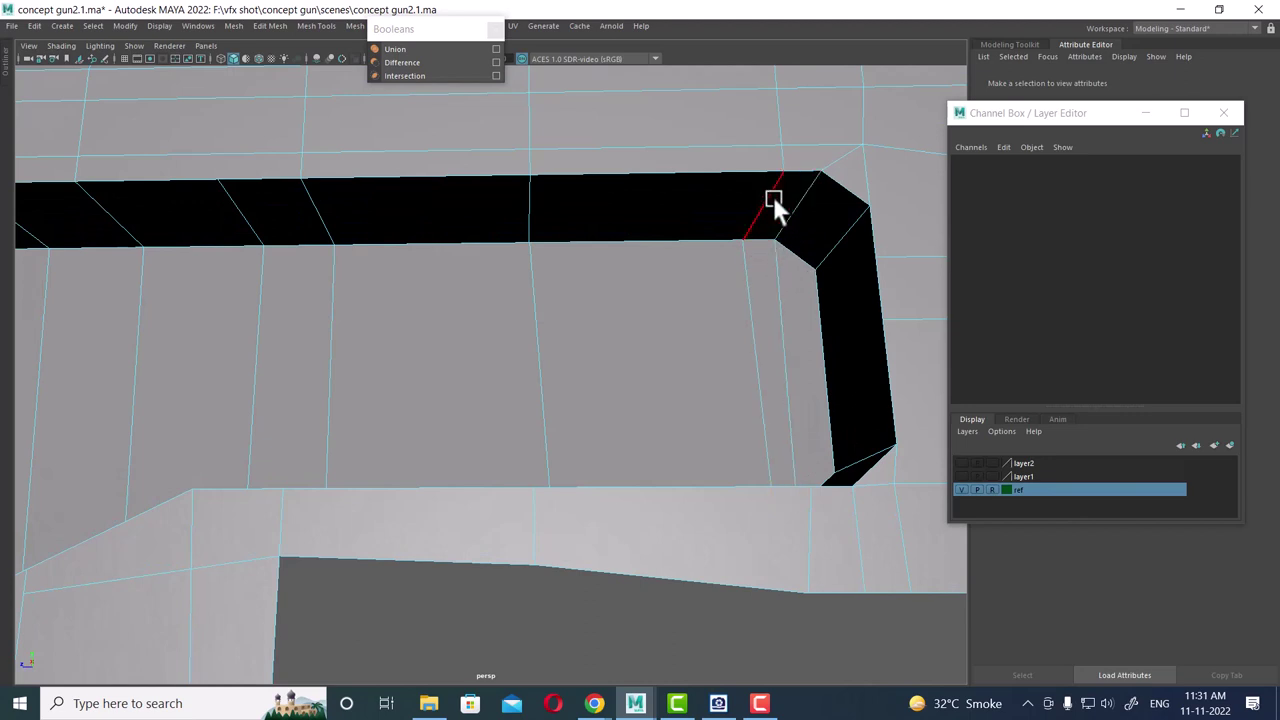
- Merge the stray vertex at the slot corner into its neighbour
right_drag(772, 194, 643, 209)
click(740, 240)
shift+right_drag(744, 299, 745, 237)
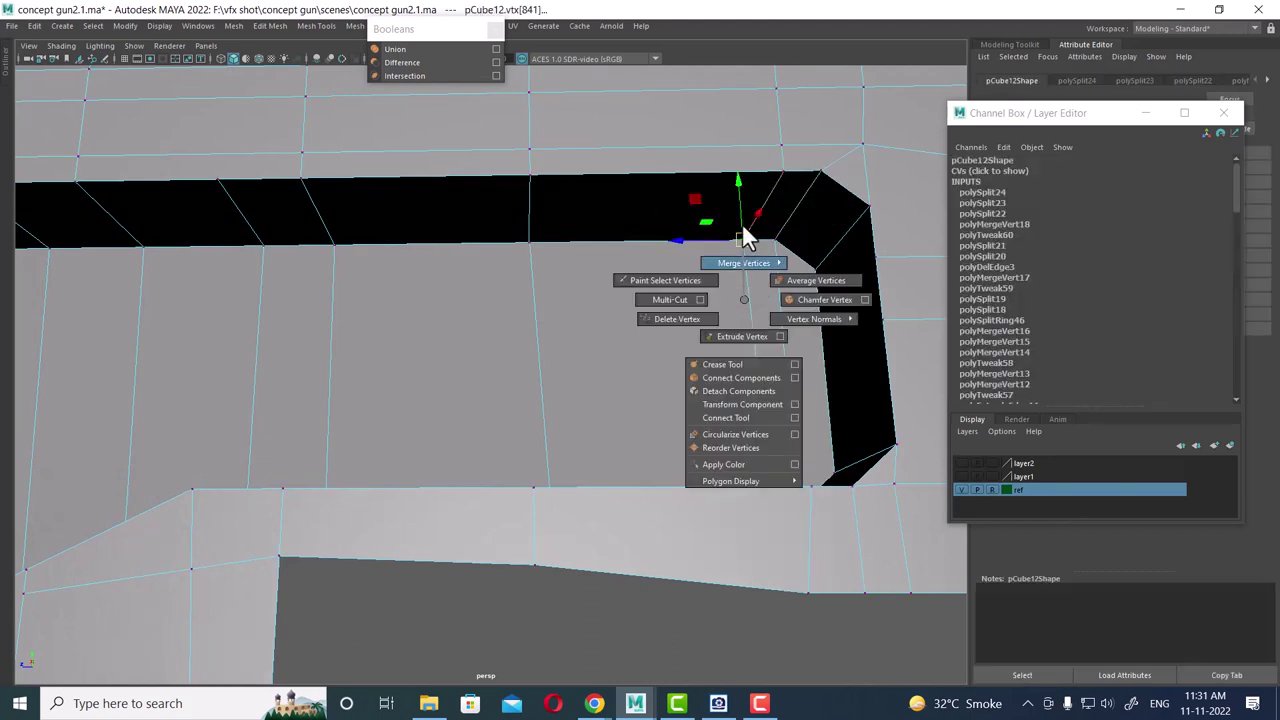
mouse_move(744, 263)
click(744, 189)
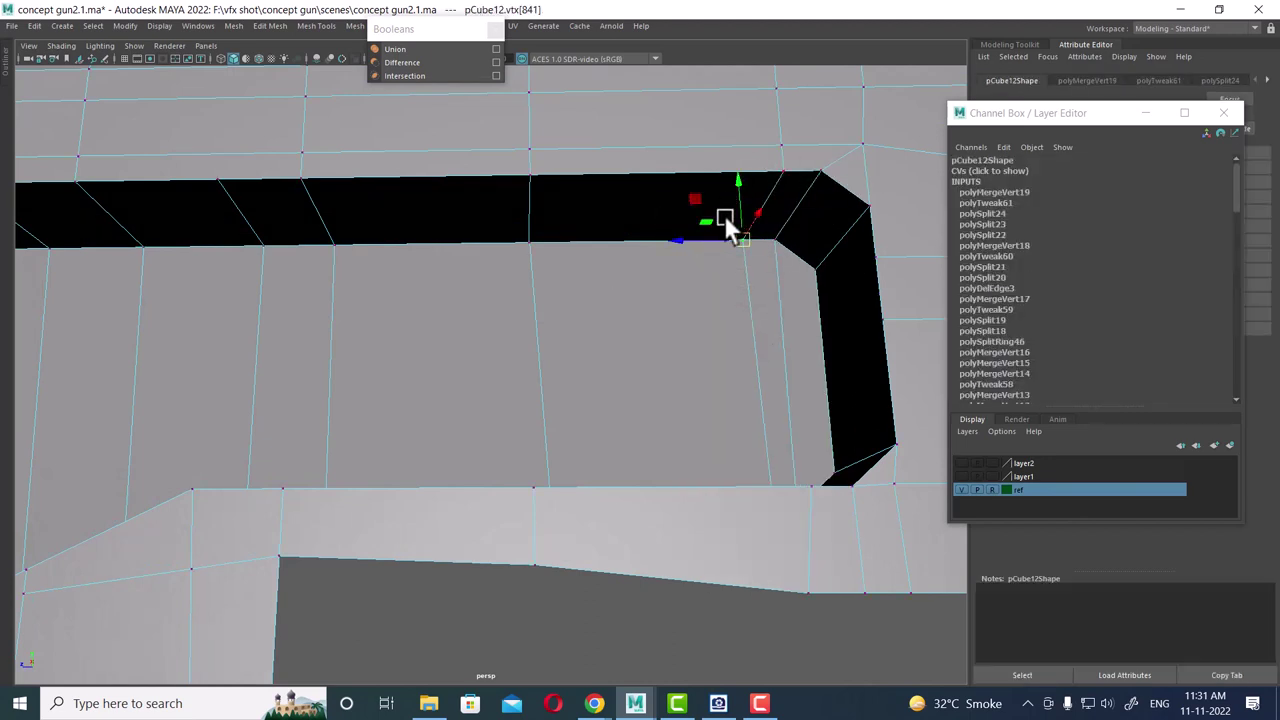
- In wireframe, merge the four remaining stray vertices around the slot using G
key(4)
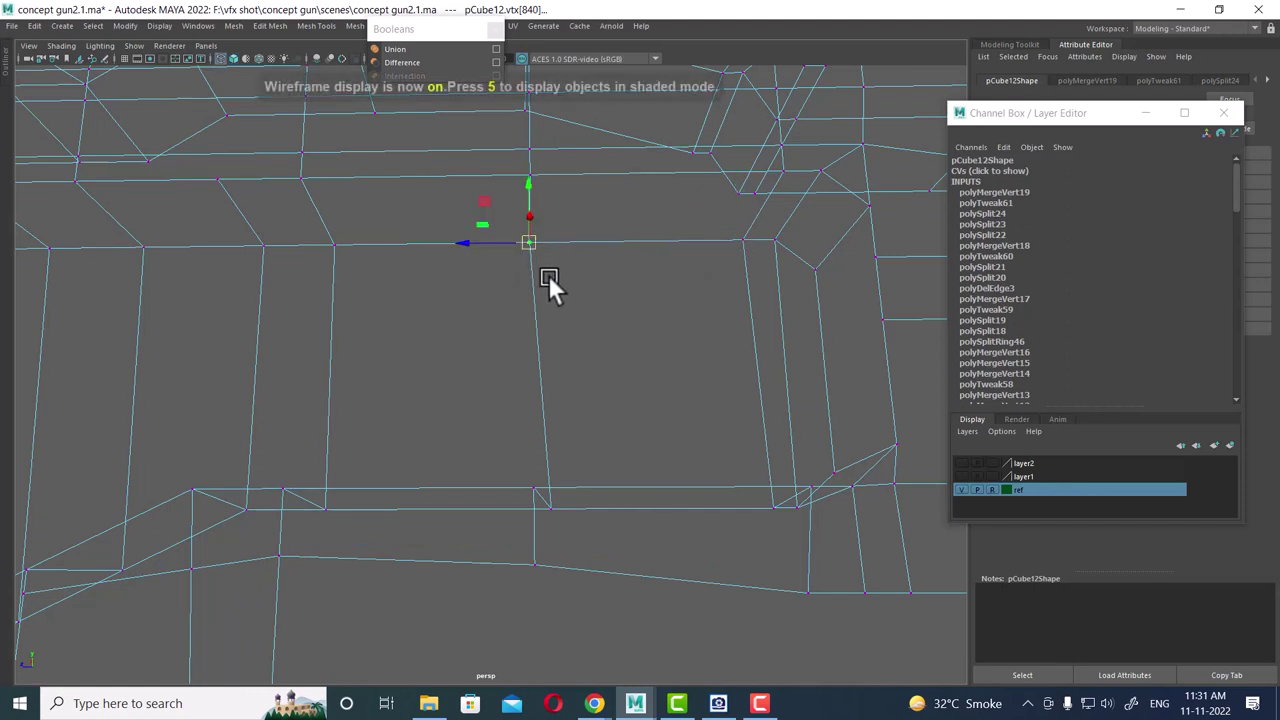
key(g)
key(g)
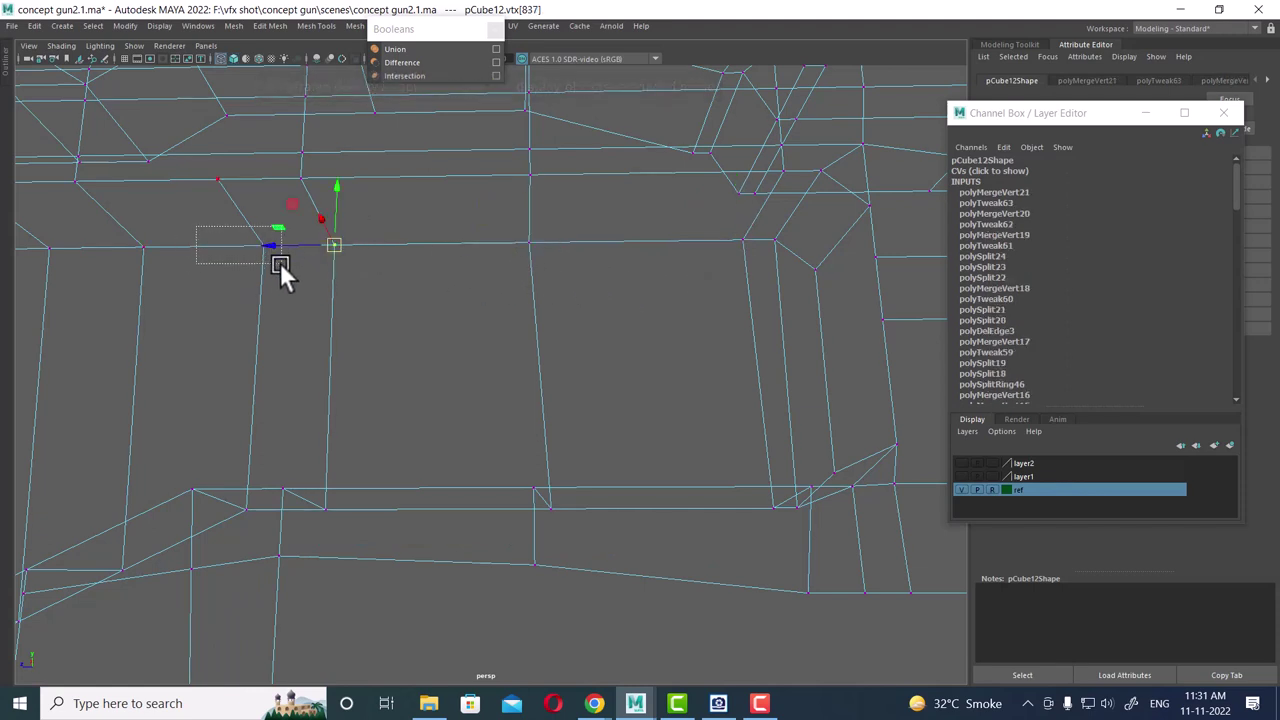
key(g)
drag(122, 272, 124, 274)
key(g)
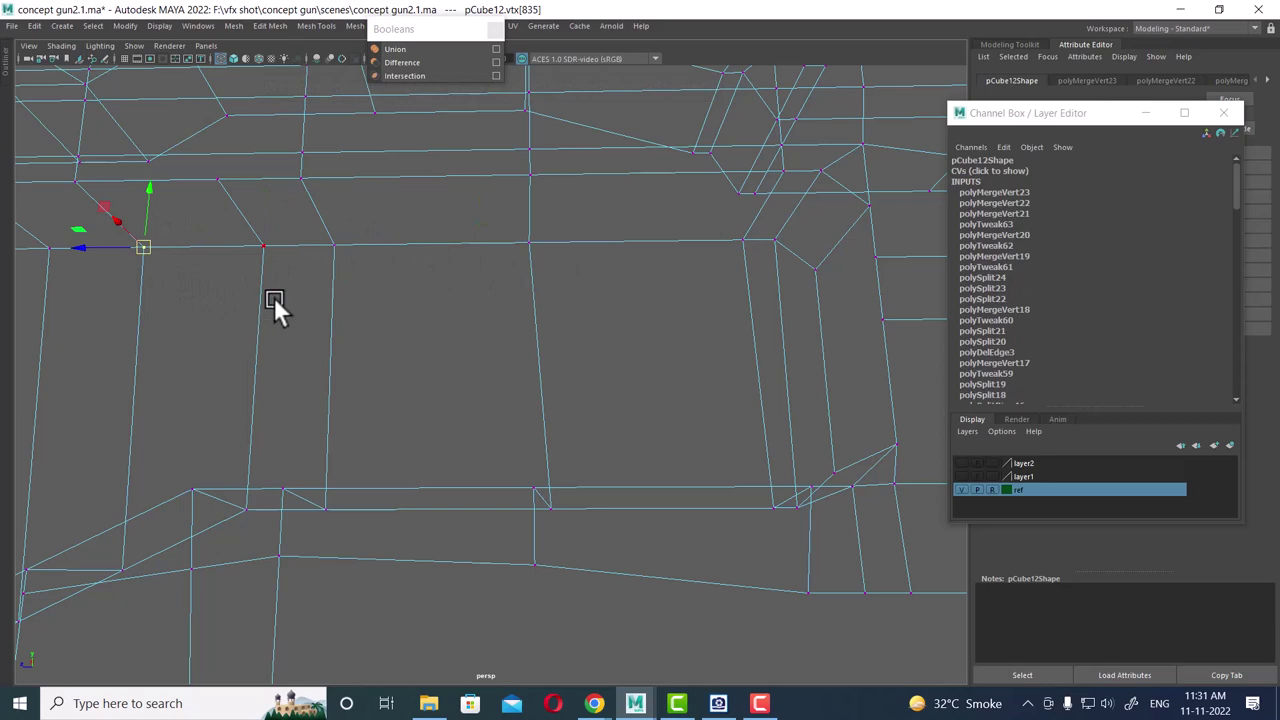
key(5)
- Select pCube12 in object mode and apply Soften Edge to the whole gun body
scroll(371, 309, down, 5)
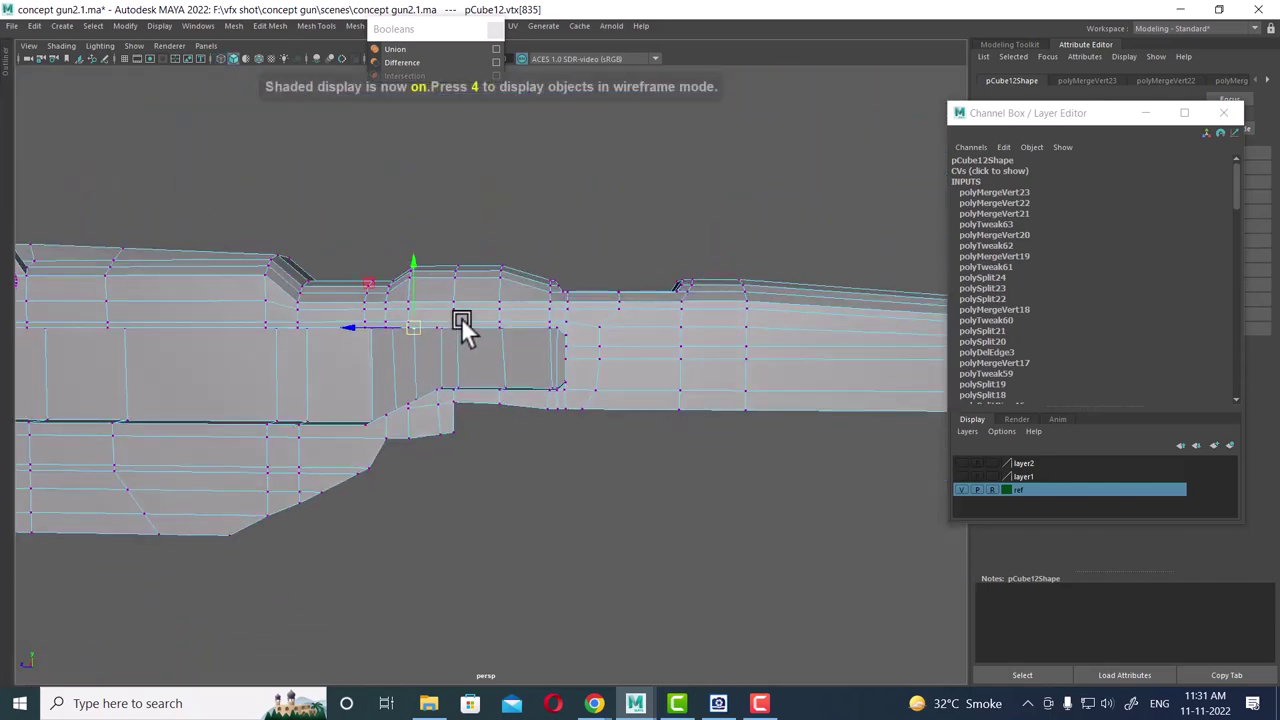
key(F8)
scroll(629, 280, down, 3)
mouse_move(478, 371)
alt+mouse_down()
mouse_move(779, 351)
mouse_move(683, 357)
mouse_move(593, 385)
mouse_move(666, 494)
alt+mouse_up()
click(666, 494)
scroll(680, 435, up, 2)
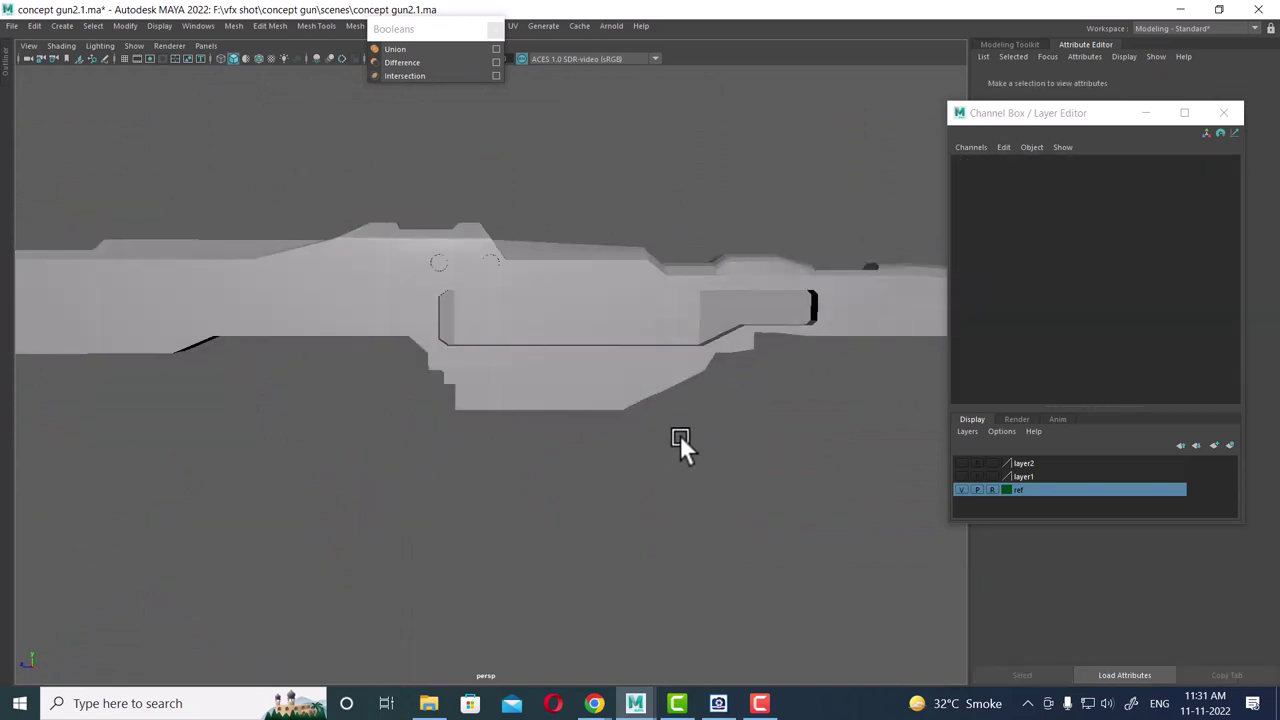
mouse_move(680, 435)
alt+mouse_down()
mouse_move(654, 443)
mouse_move(626, 411)
alt+mouse_up()
click(528, 385)
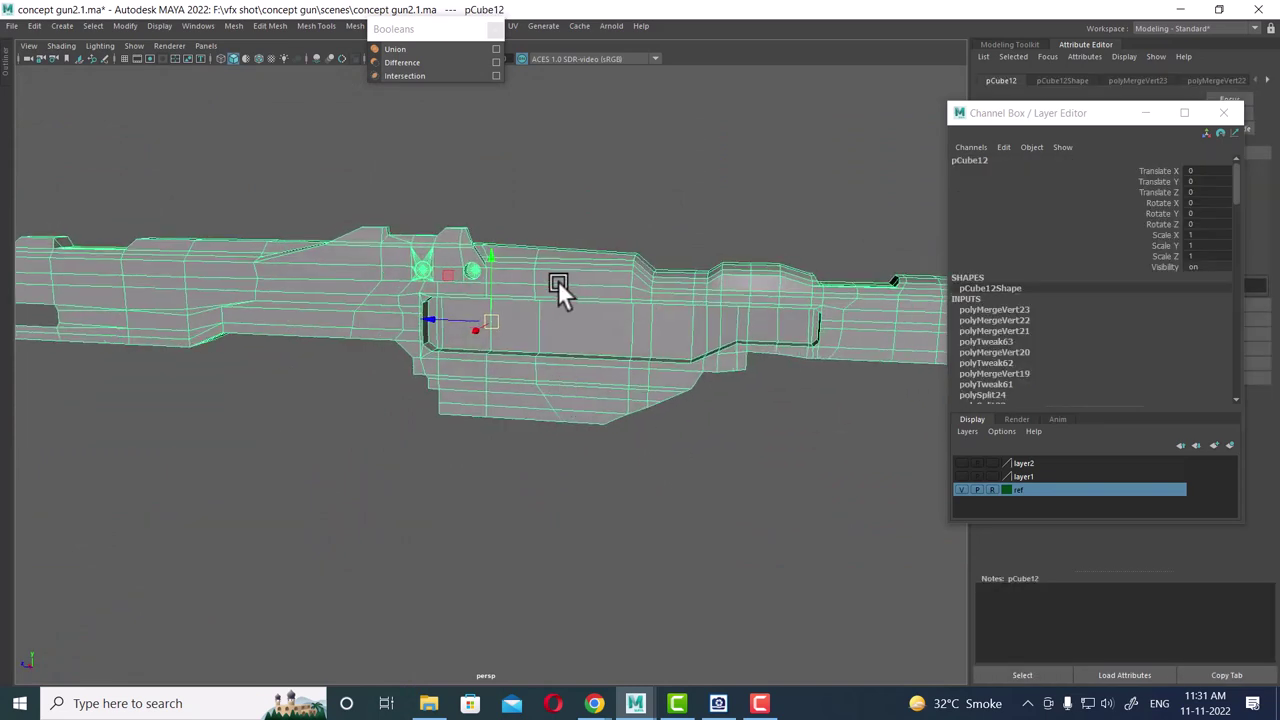
shift+right_drag(558, 280, 720, 303)
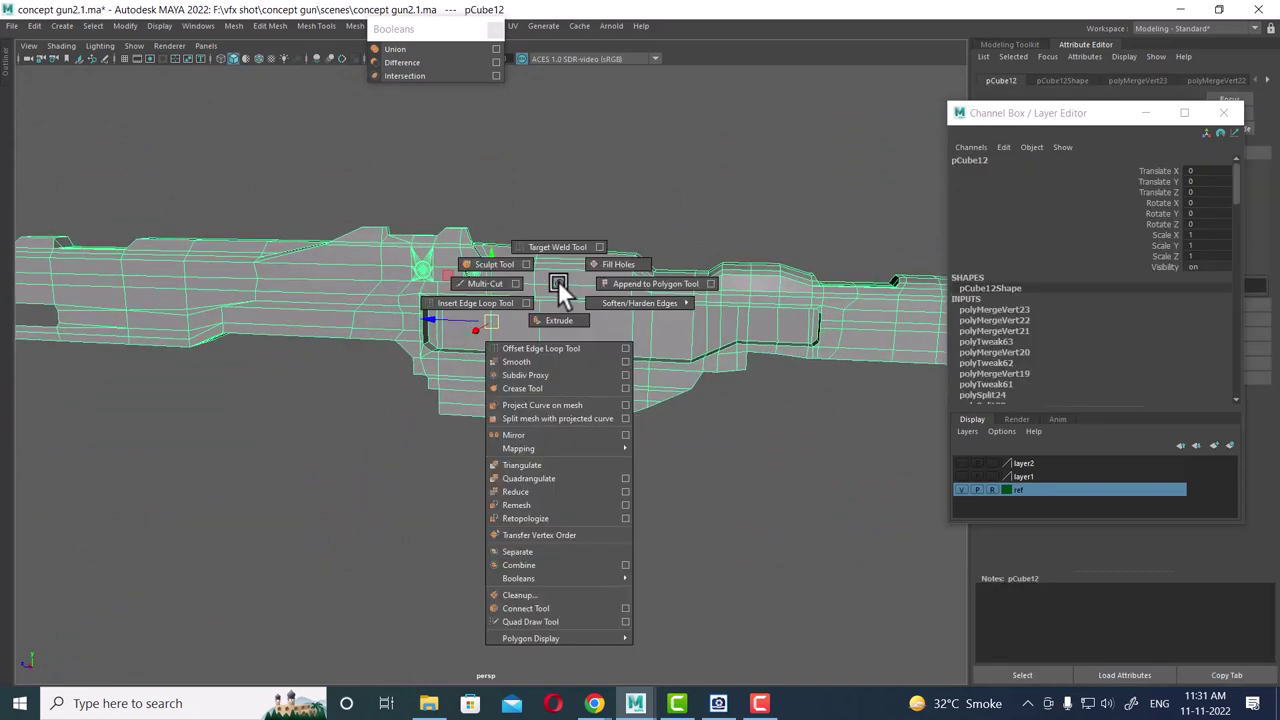
click(724, 477)
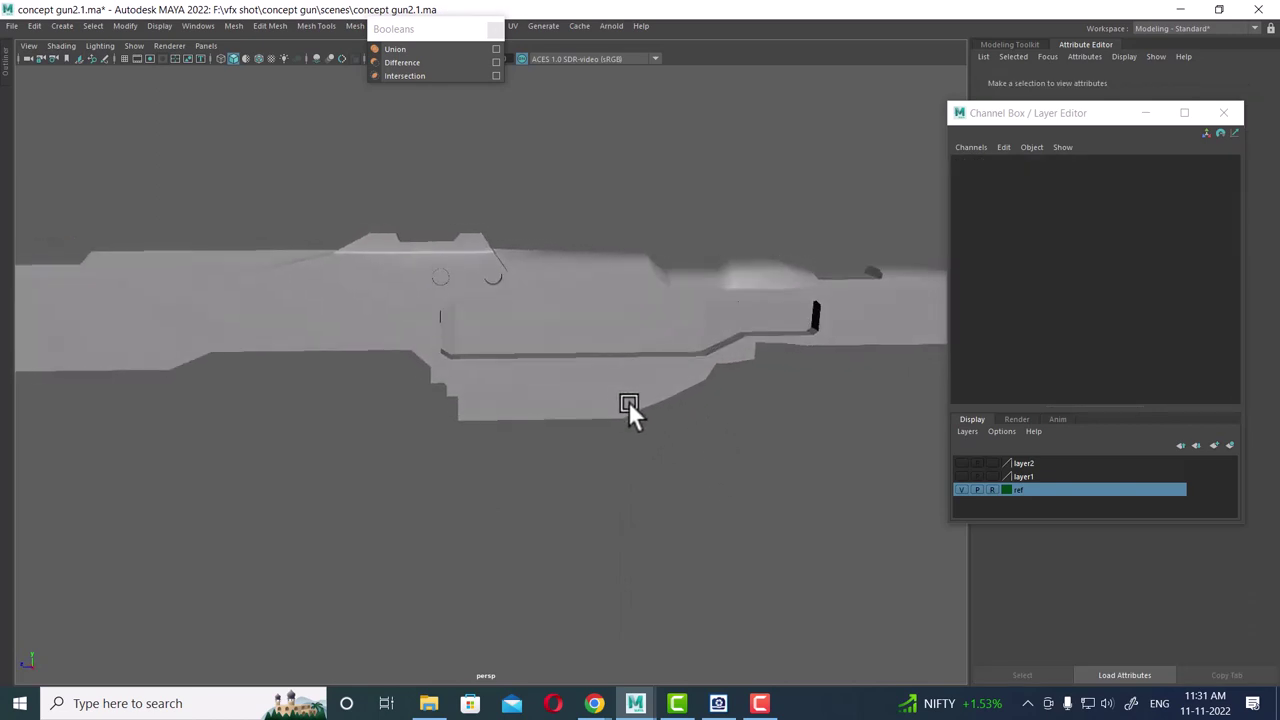